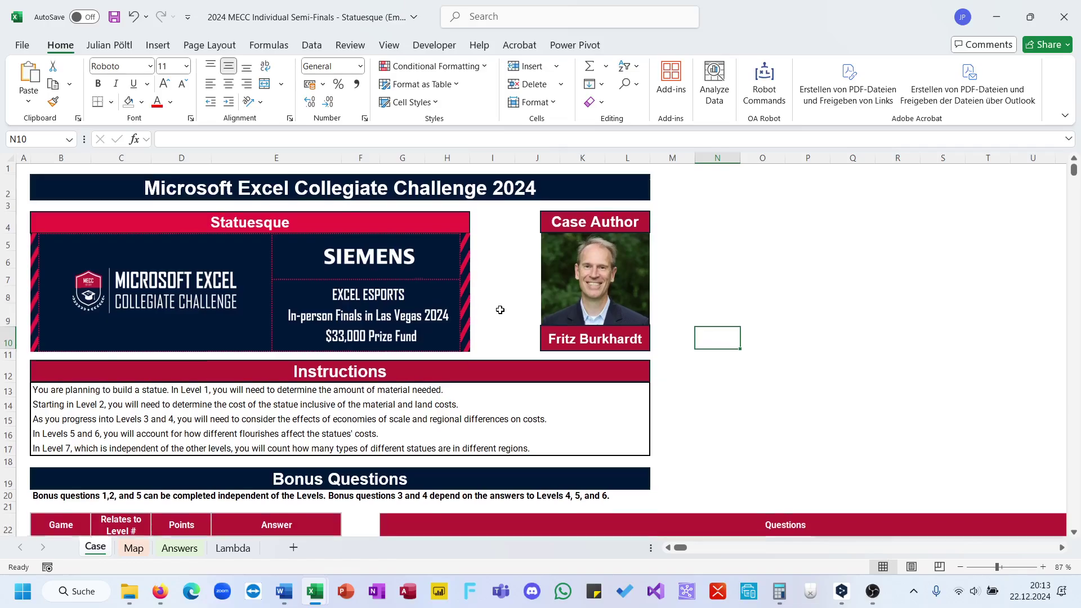
- Read through the case instructions, the bonus questions and the Level 1 task with its size table
scroll(500, 310, down, 1)
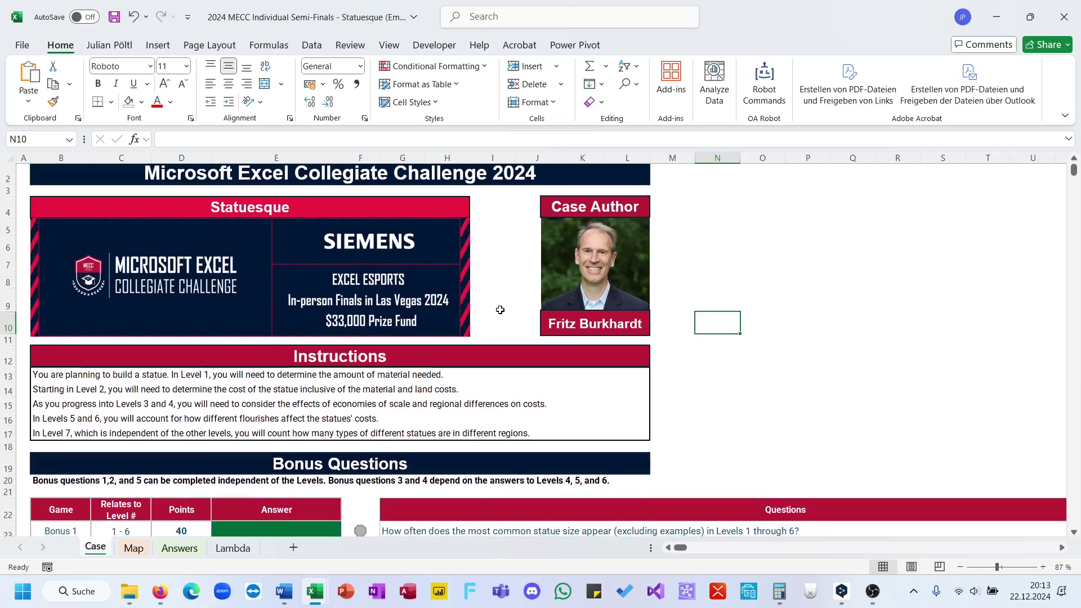
scroll(500, 310, down, 1)
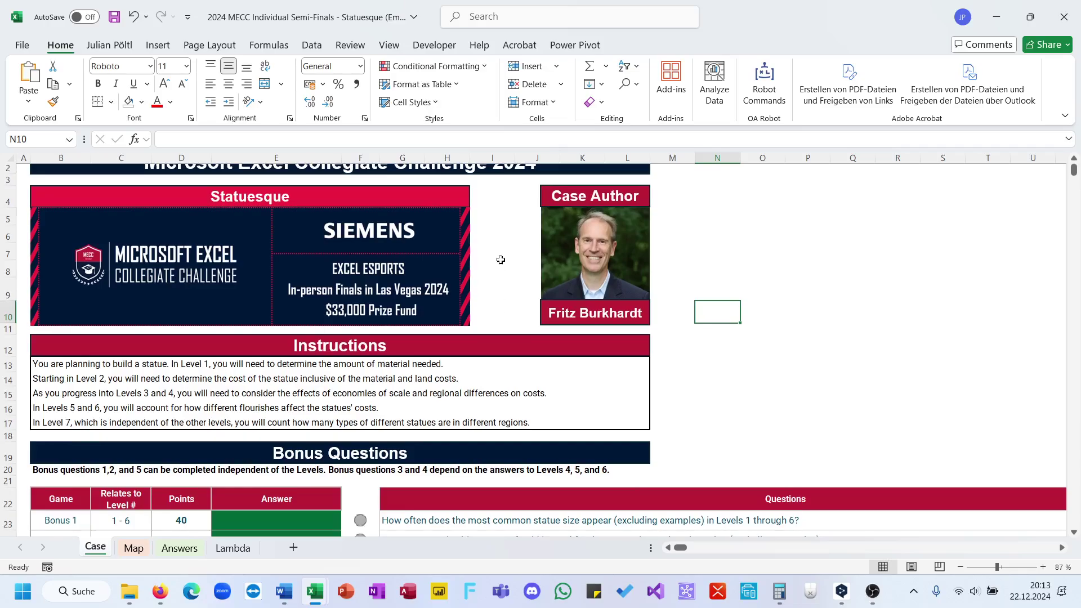
click(500, 258)
scroll(500, 260, up, 2)
scroll(501, 263, down, 1)
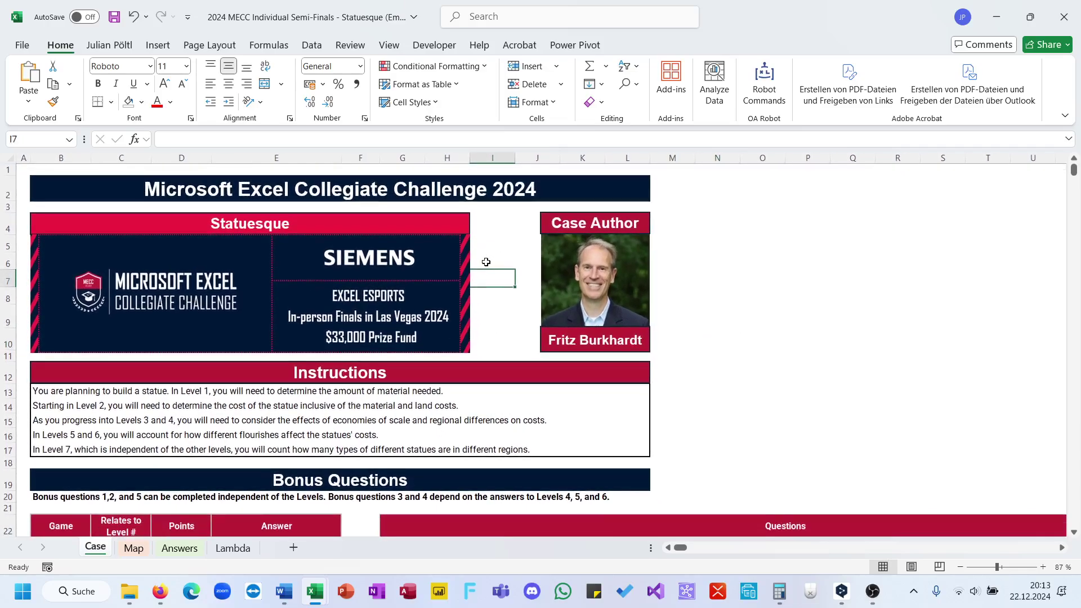
scroll(486, 262, right, 1)
scroll(486, 262, down, 4)
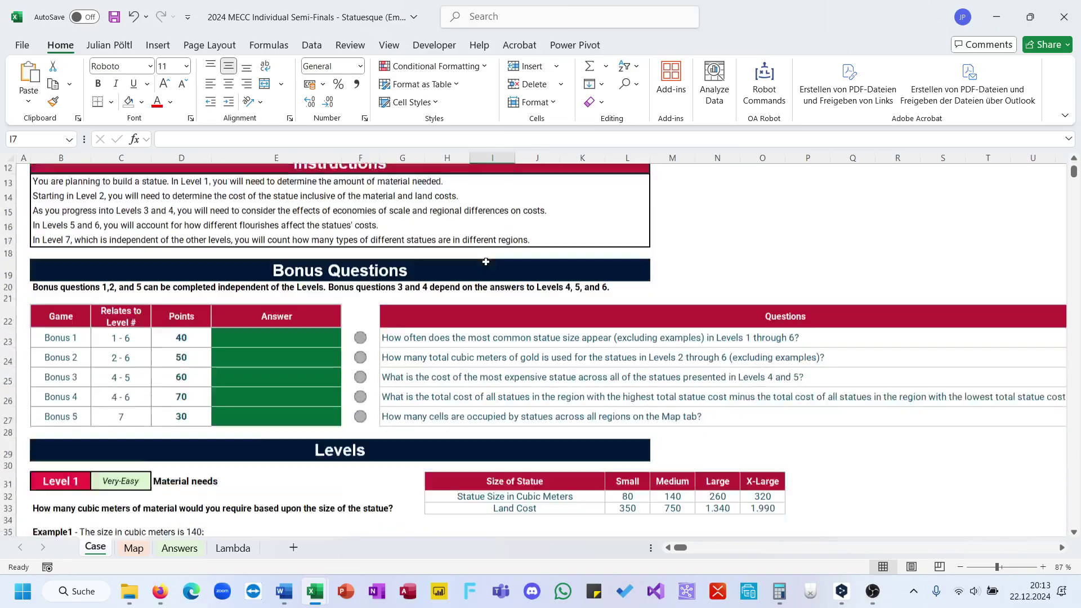
scroll(486, 262, down, 2)
scroll(486, 262, up, 4)
click(298, 262)
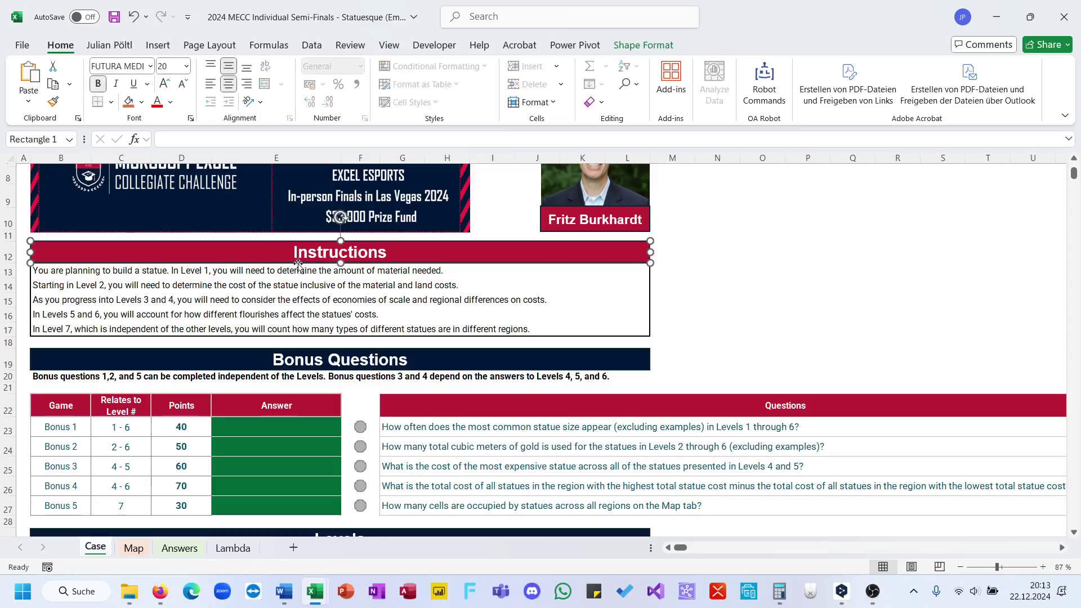
click(327, 284)
click(94, 290)
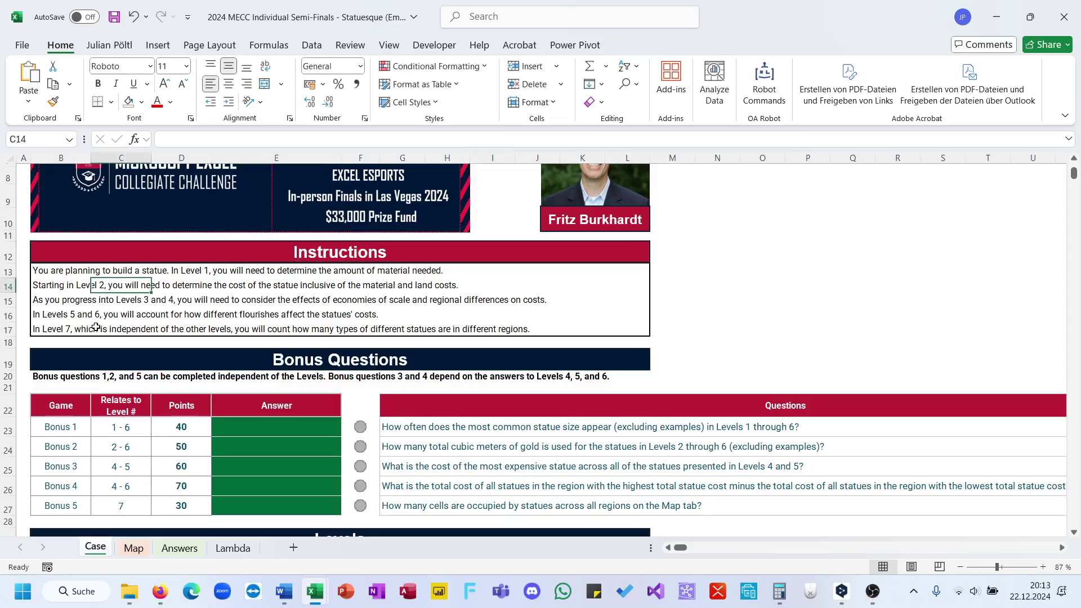
click(96, 328)
scroll(95, 327, down, 6)
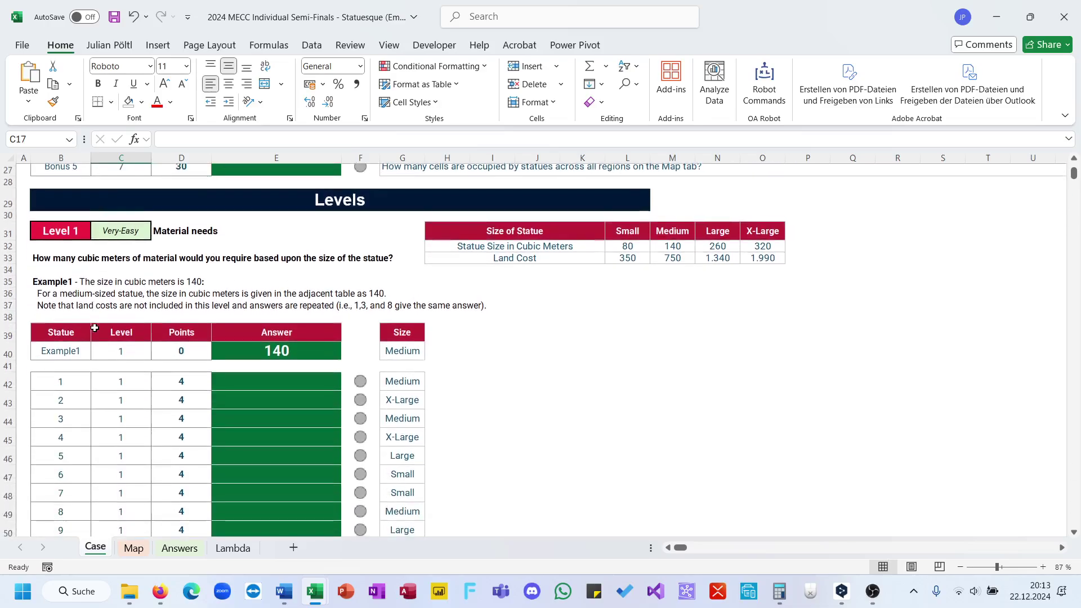
scroll(94, 328, down, 1)
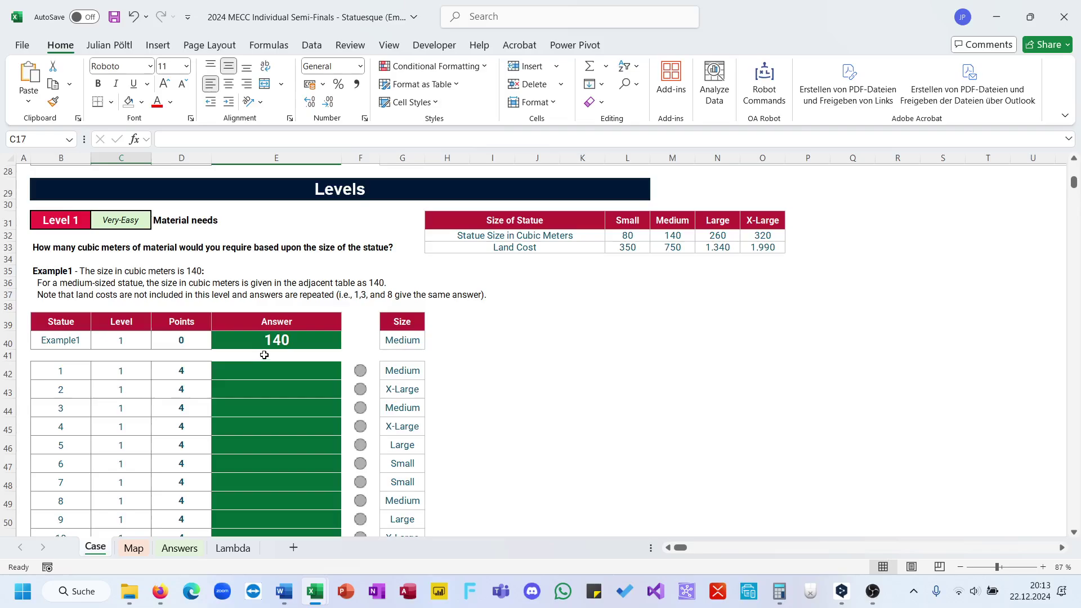
- Try to name the size header cells from Small to X-Large "Size"
drag(623, 235, 760, 237)
drag(628, 221, 760, 220)
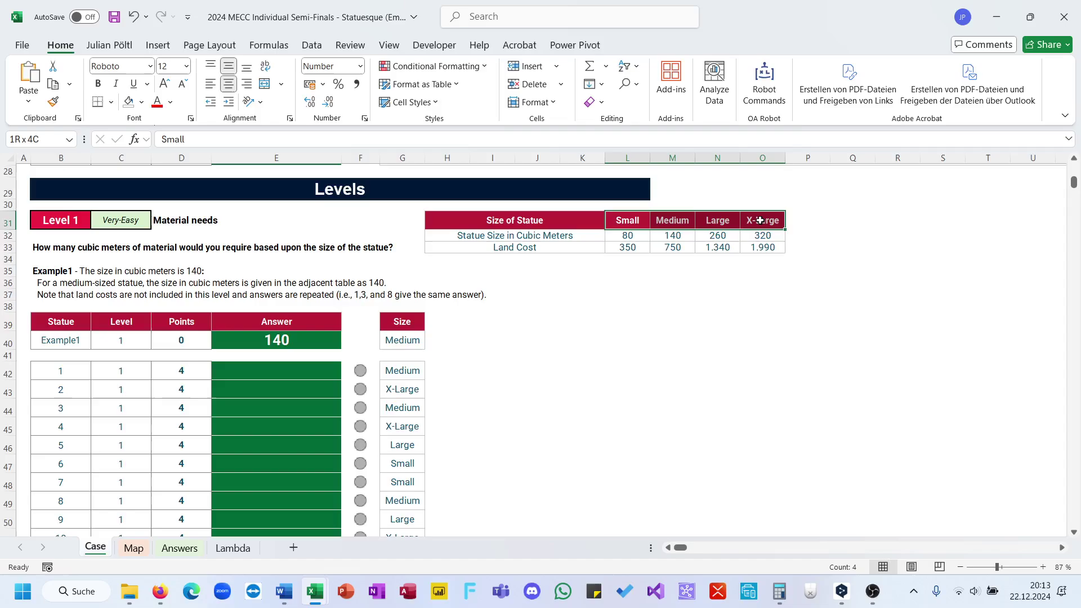
click(37, 142)
text(Si)
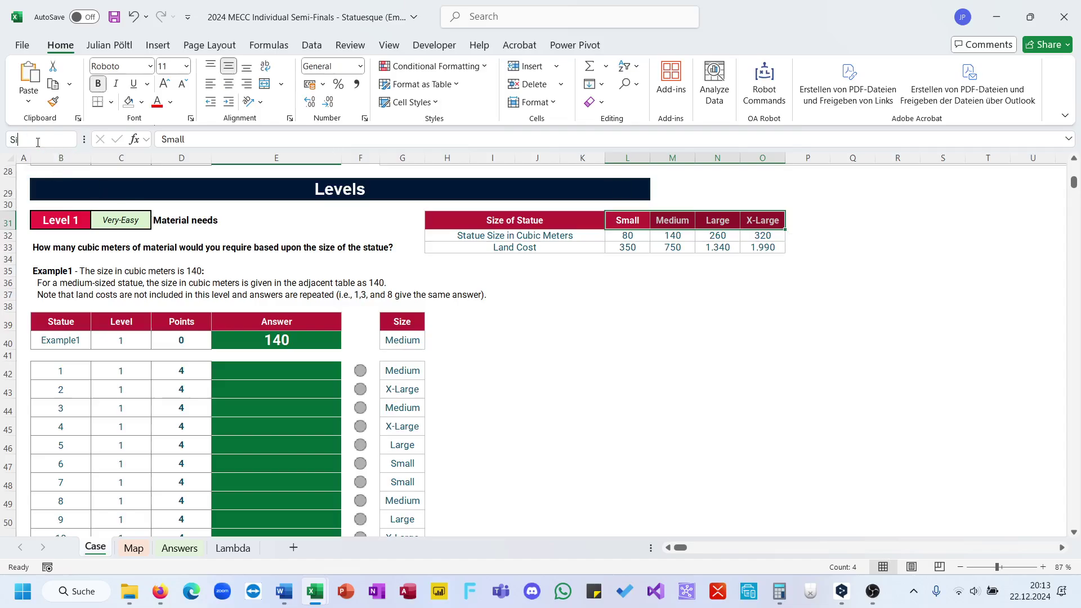
text(ze)
key(Return)
click(511, 220)
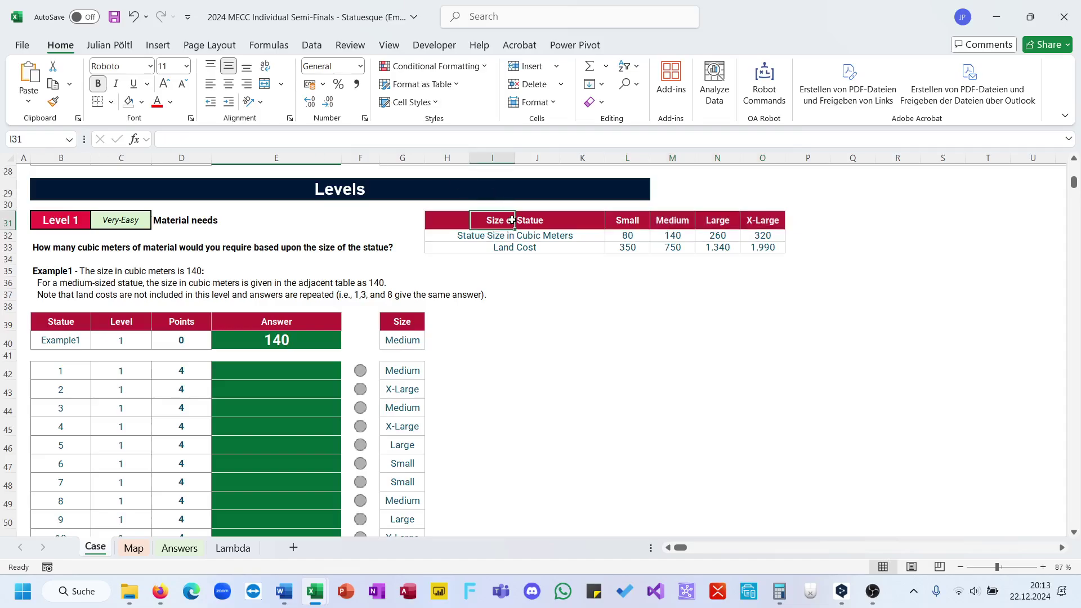
key(Left)
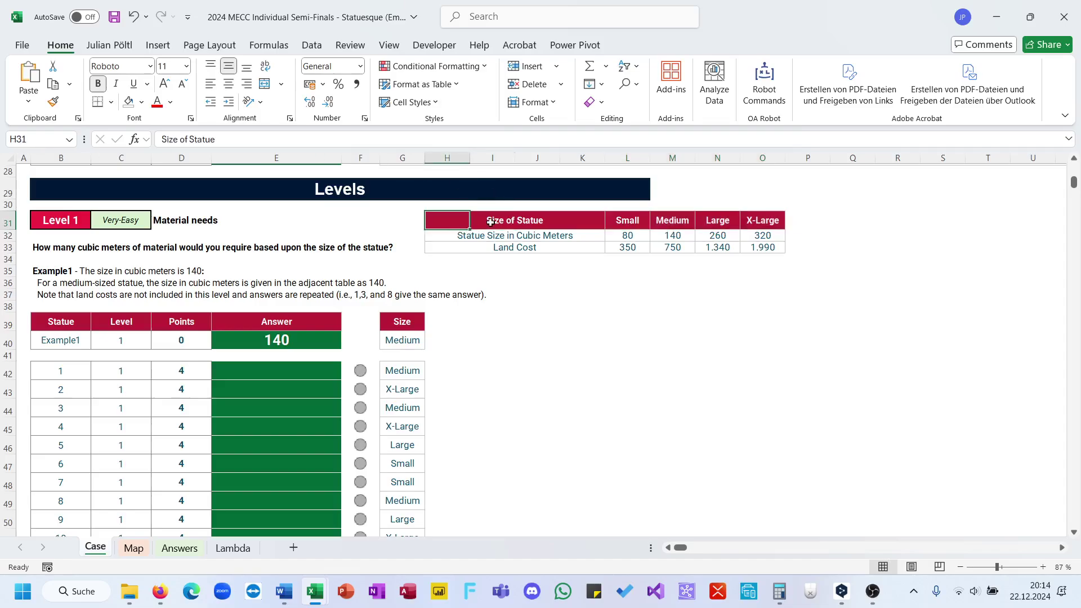
- Define the named range Size for the statue size headers in L31:O31
drag(627, 220, 791, 220)
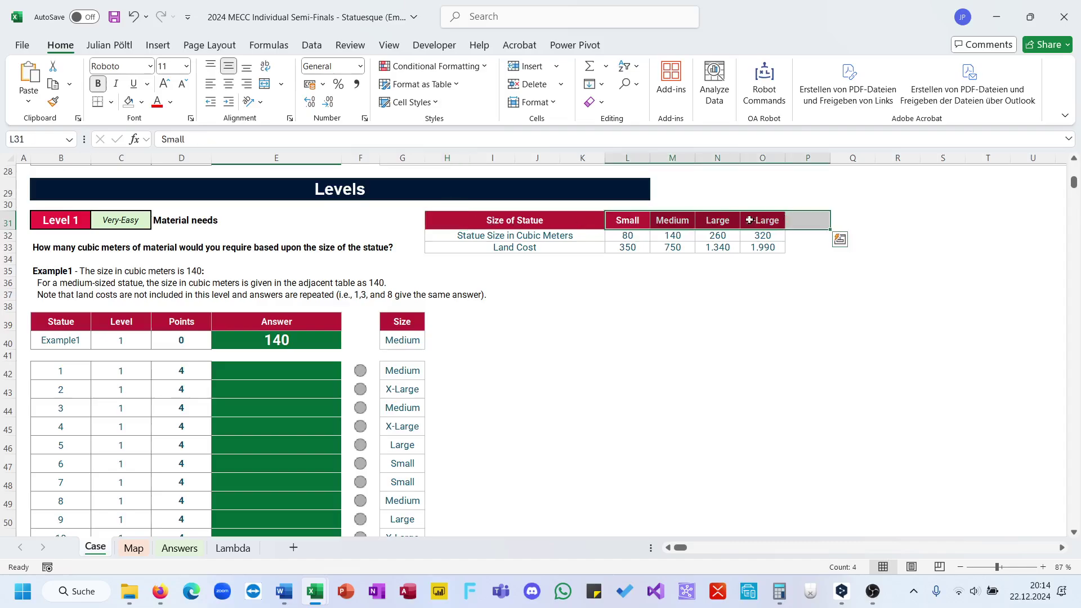
drag(629, 219, 763, 221)
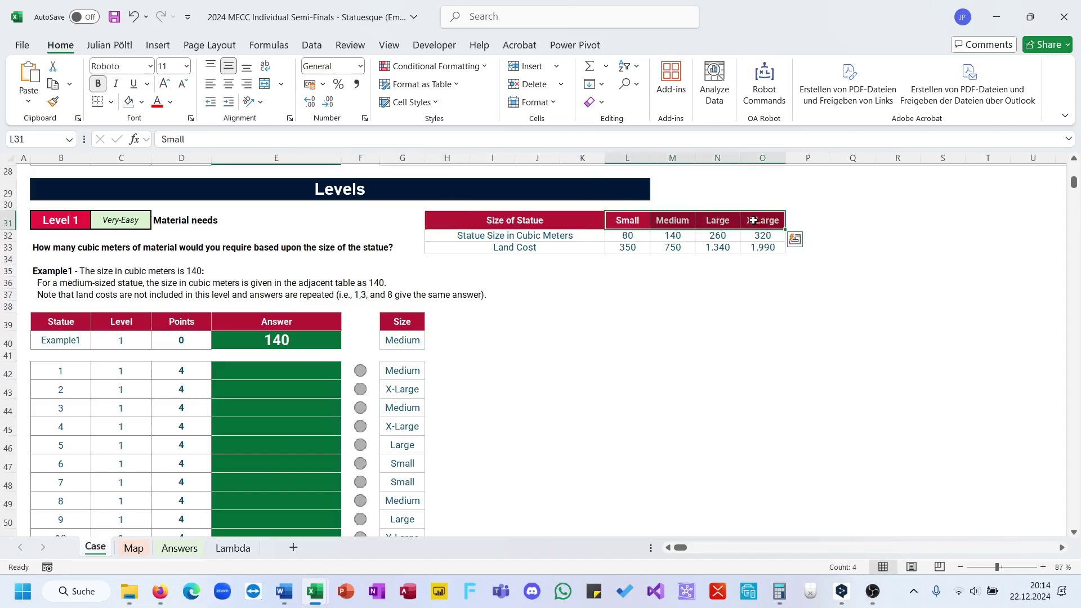
click(46, 142)
text(Size)
key(Return)
- Define the named range Sizesqm for the statue sizes in cubic meters in L32:O32
click(632, 237)
drag(674, 238, 764, 236)
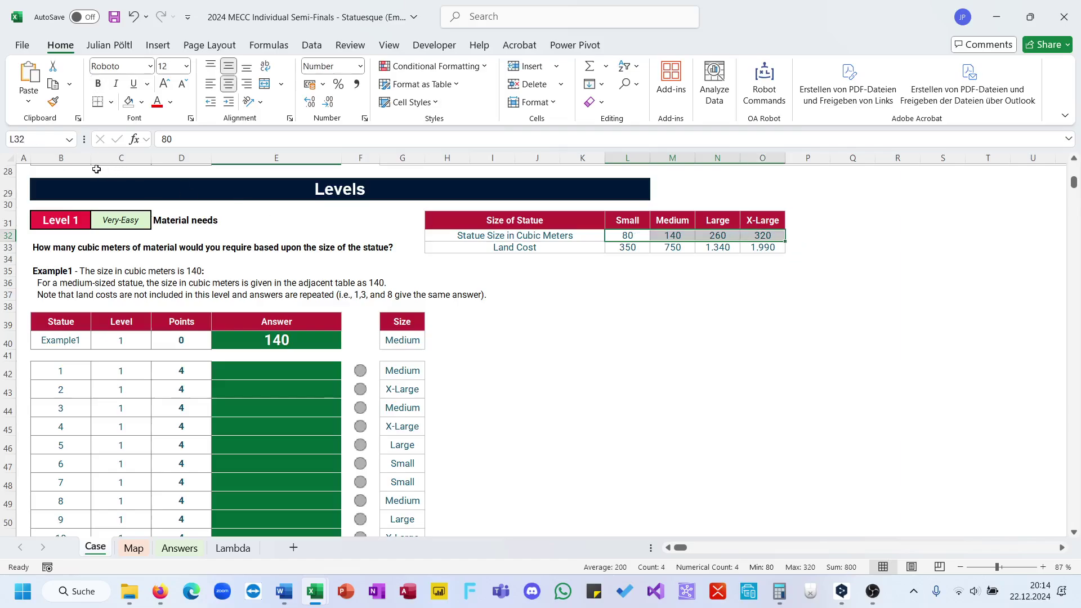
click(47, 139)
text(Sizesqm)
key(Return)
- Define the named range LandCost for the land cost values in L33:O33
click(621, 246)
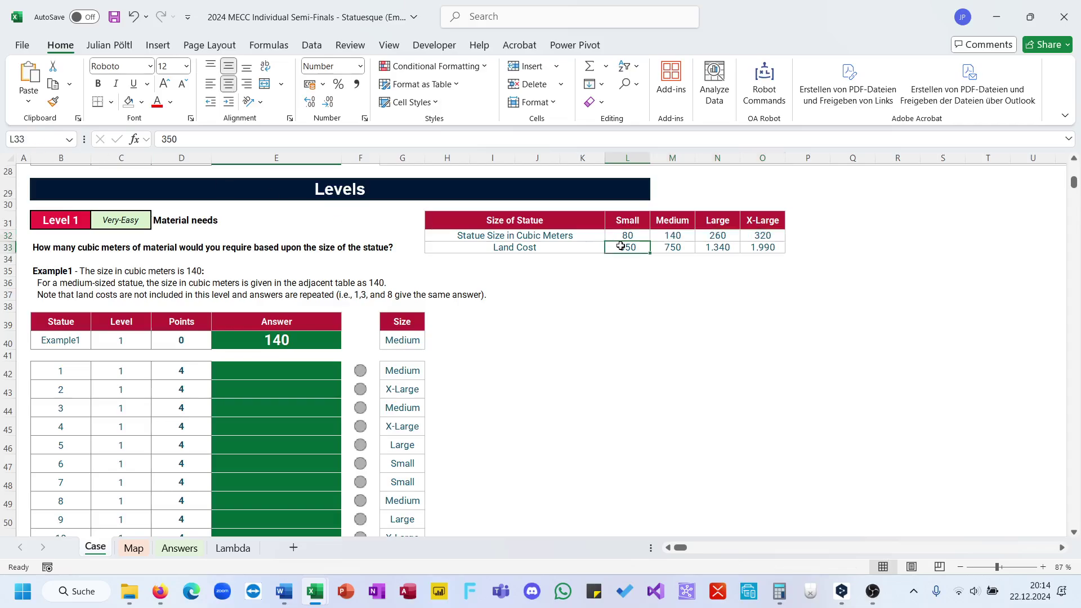
drag(621, 246, 771, 248)
click(27, 141)
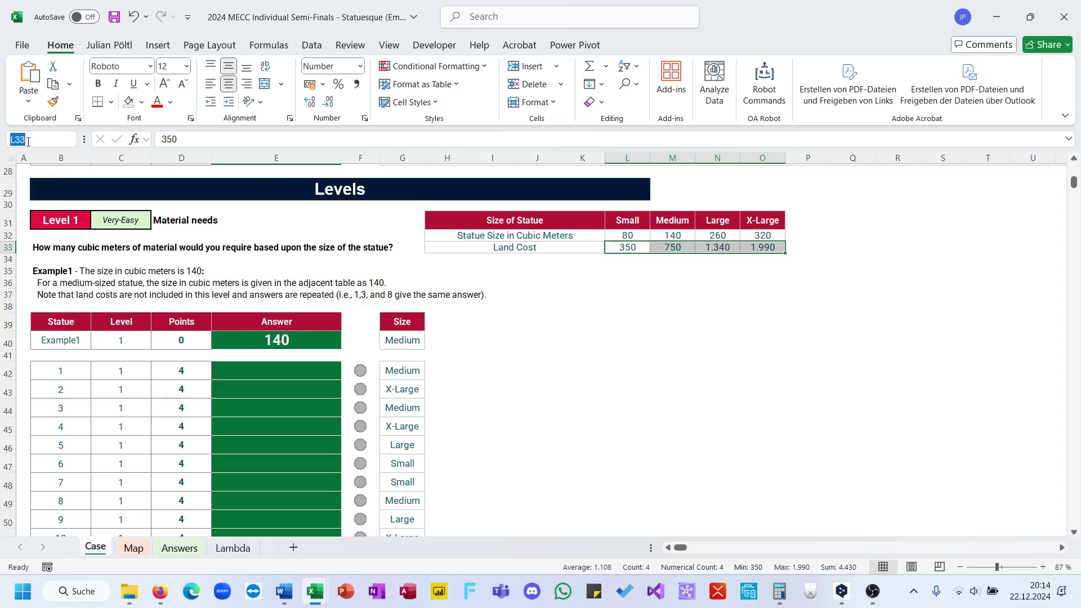
text(LandCost)
key(Return)
- Enter =XLOOKUP(G42;Size;Sizesqm) in E42 for the first Level 1 statue and fill it down through E51
click(240, 370)
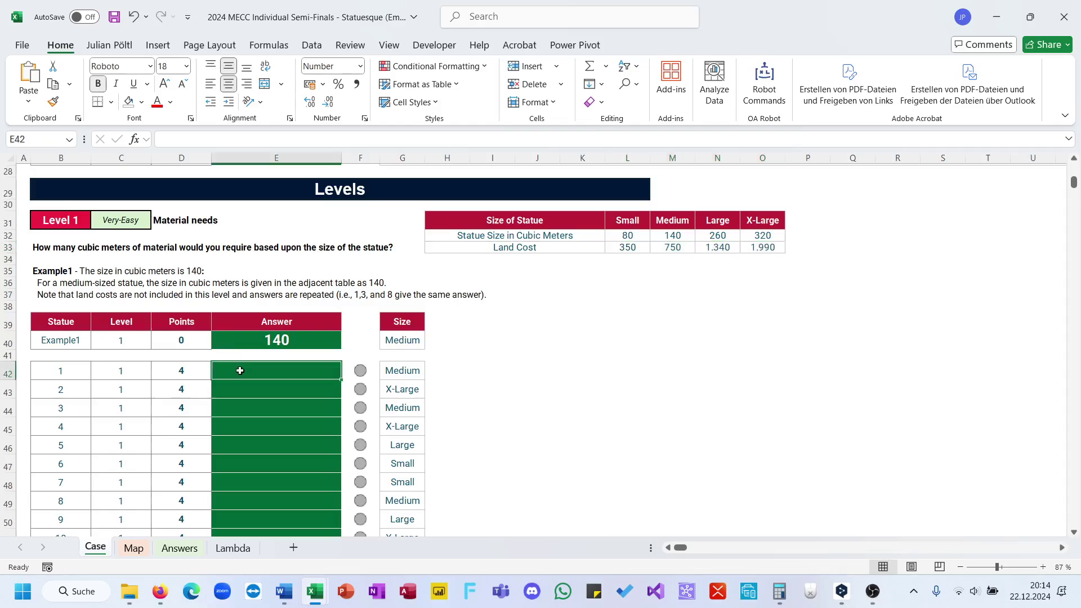
text(=xl)
key(Tab)
click(419, 371)
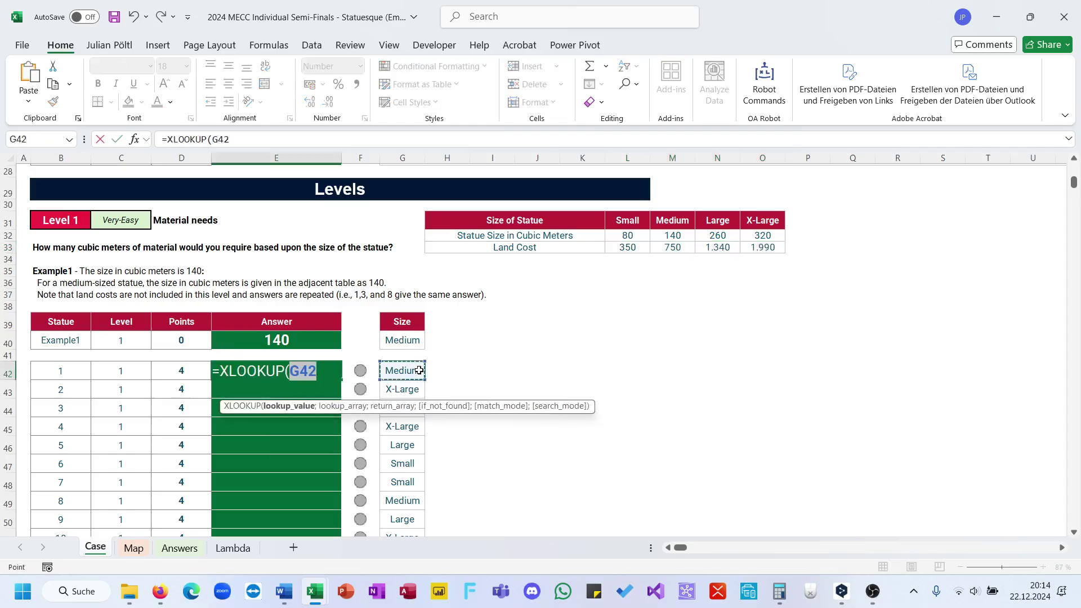
text(;siz)
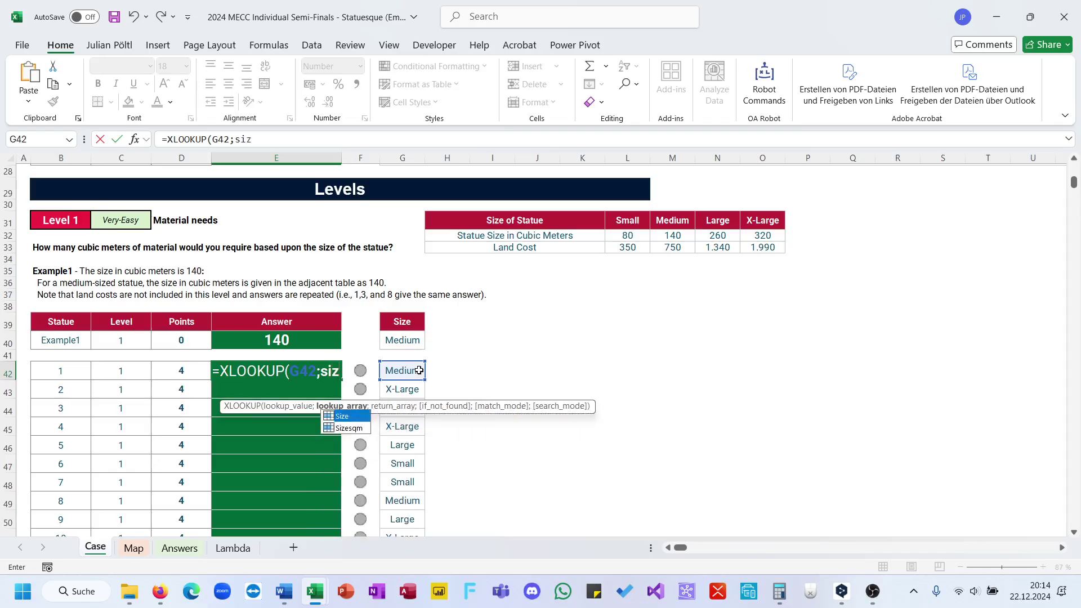
key(Tab)
text(;sizes)
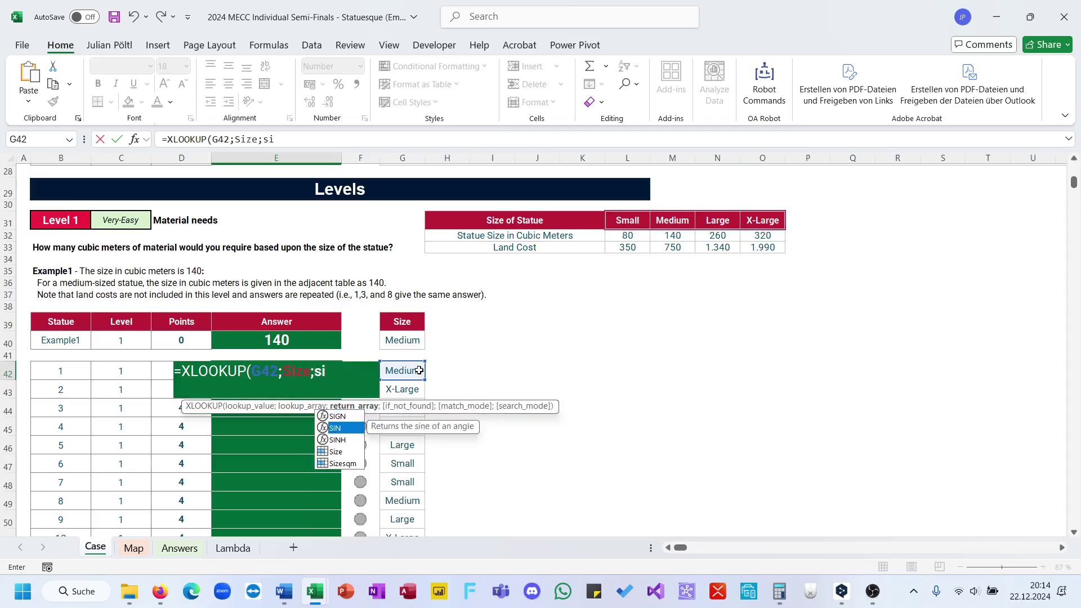
key(Tab)
key(ctrl+Return)
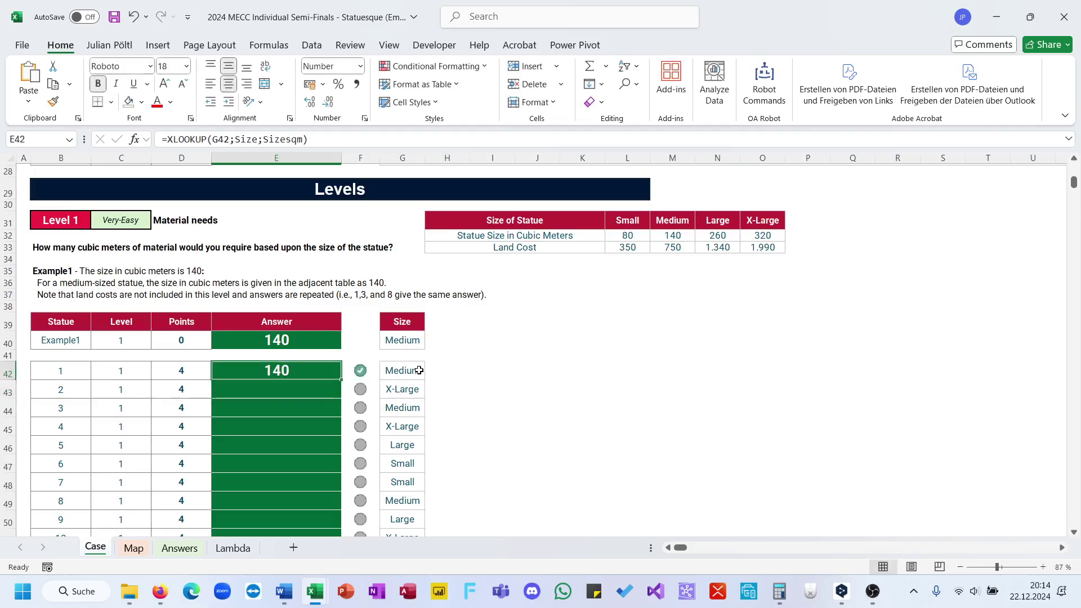
double_click(344, 381)
- Define the named range Material for the Level 2 material headers in L53:O53
scroll(344, 381, down, 5)
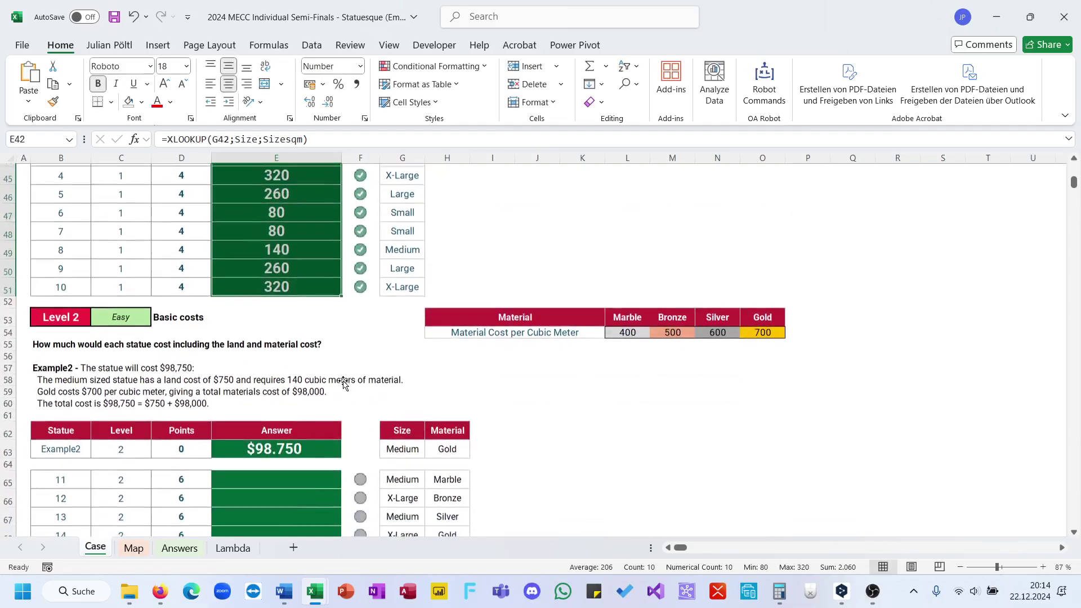
scroll(343, 382, up, 3)
scroll(344, 383, down, 5)
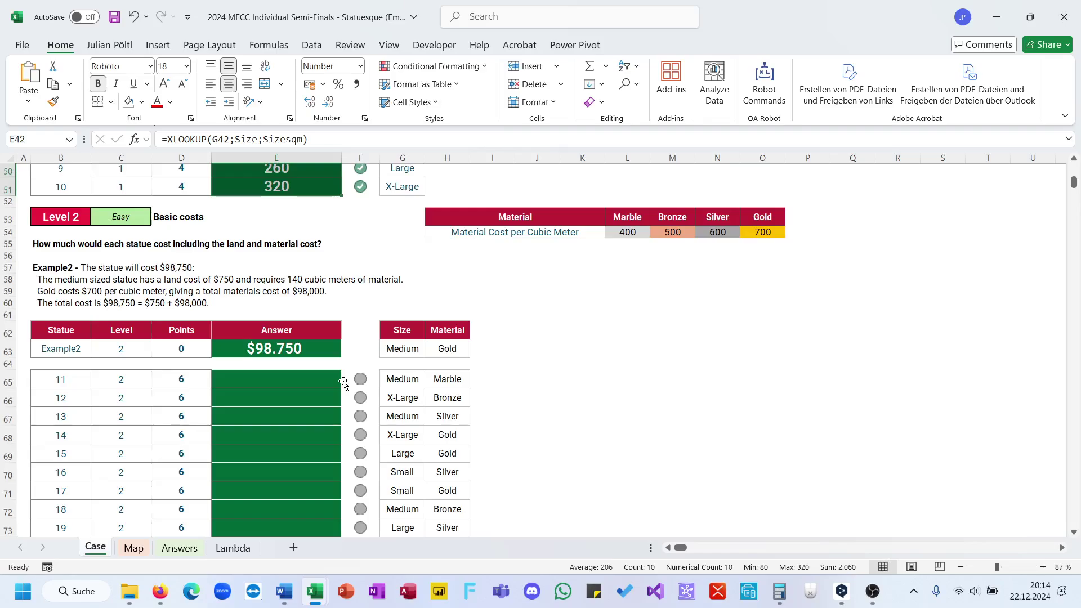
click(307, 379)
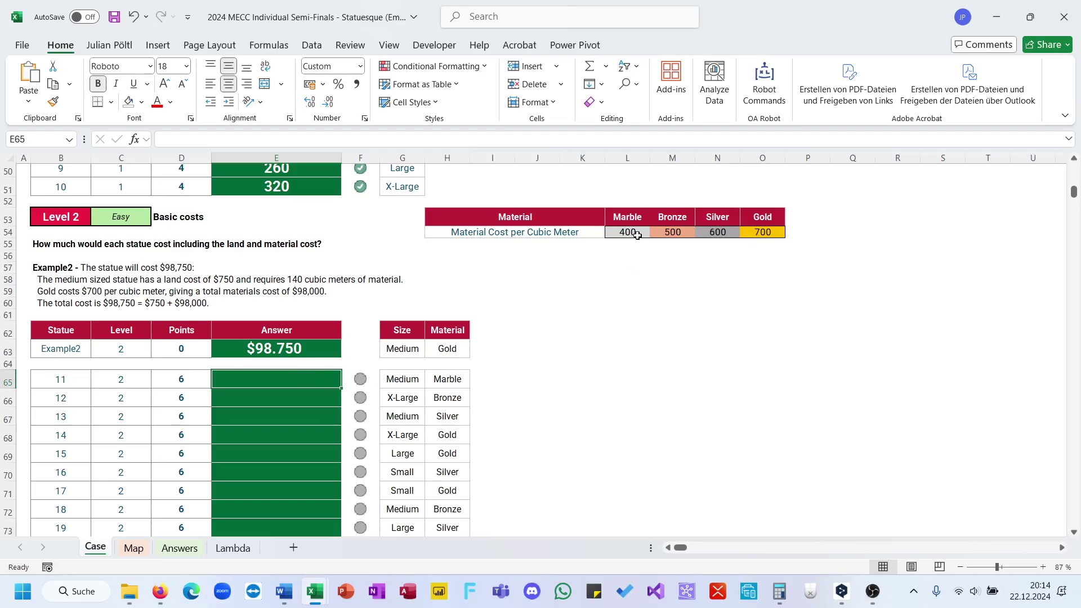
drag(631, 220, 763, 218)
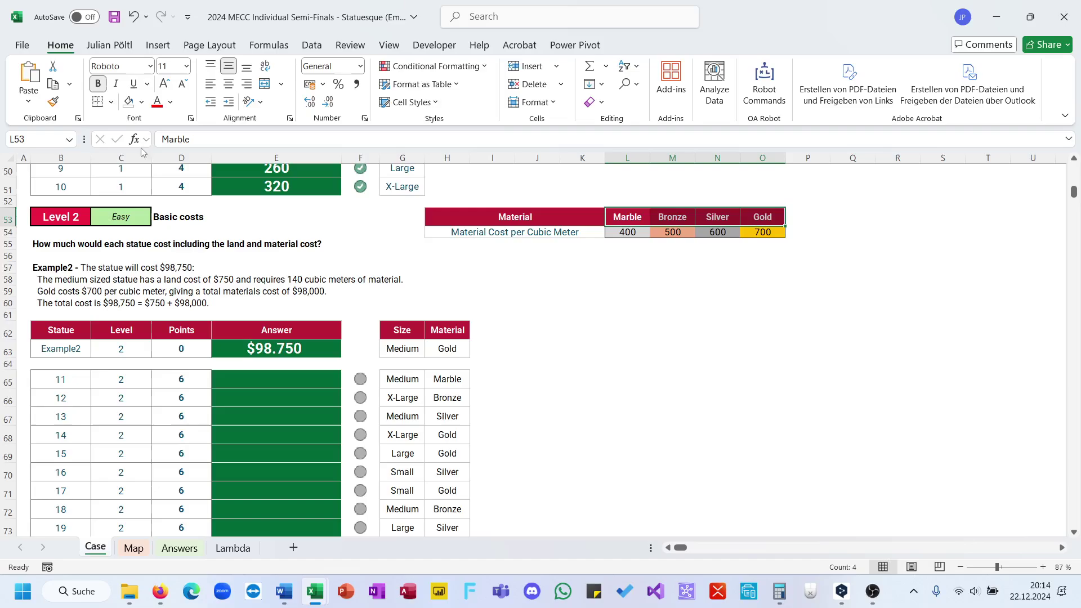
click(61, 139)
text(Material)
key(Return)
- Define the named range Materialsqm for the material costs per cubic meter in L54:O54
drag(624, 233, 763, 233)
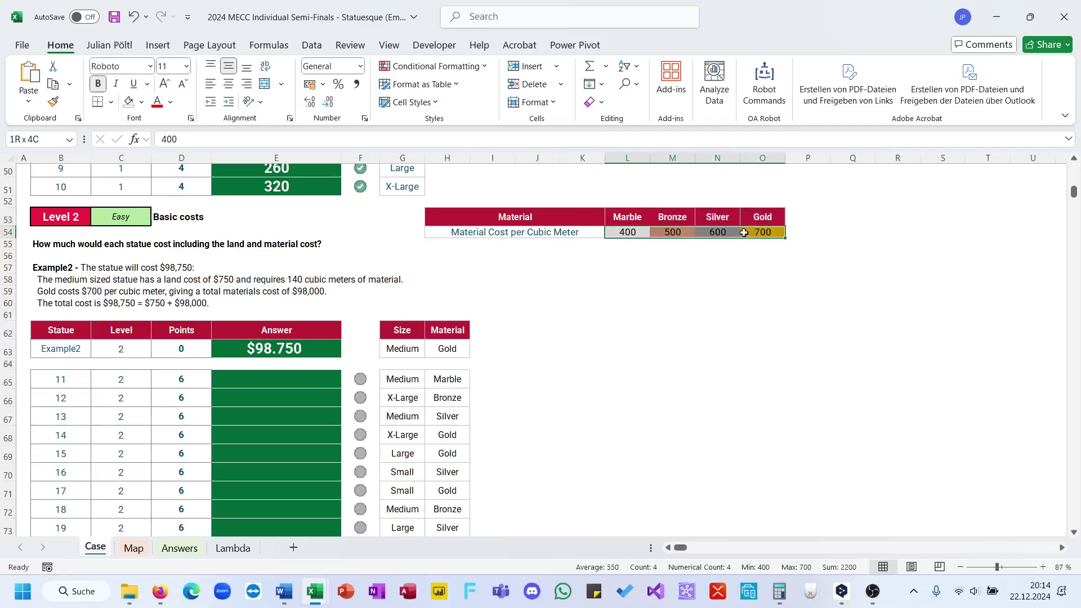
click(54, 141)
text(Mate)
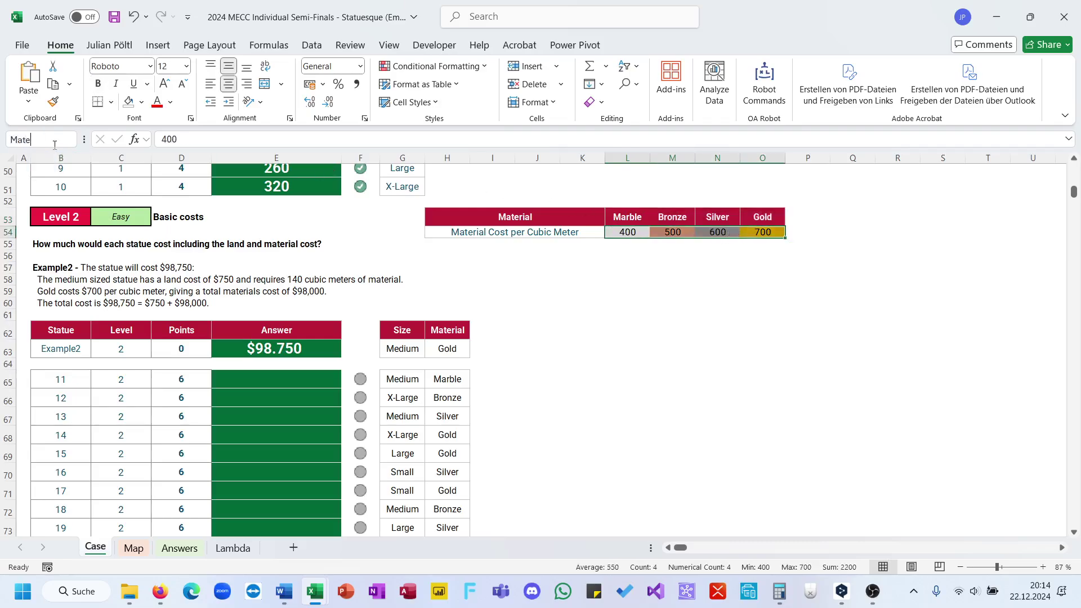
text(rialsqm)
key(Return)
click(265, 382)
text(=)
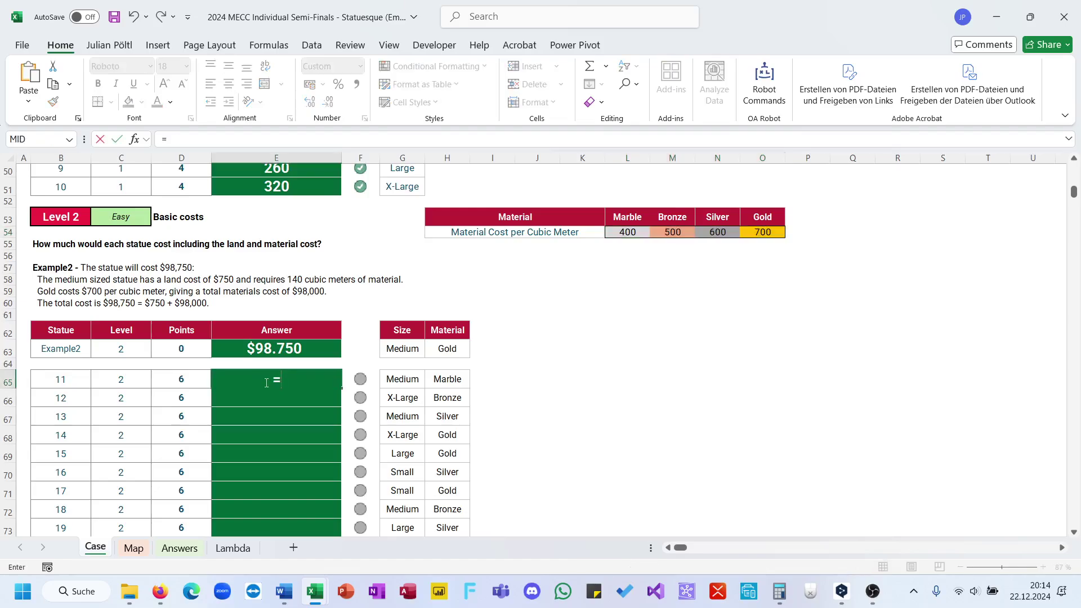
text(xl)
key(Tab)
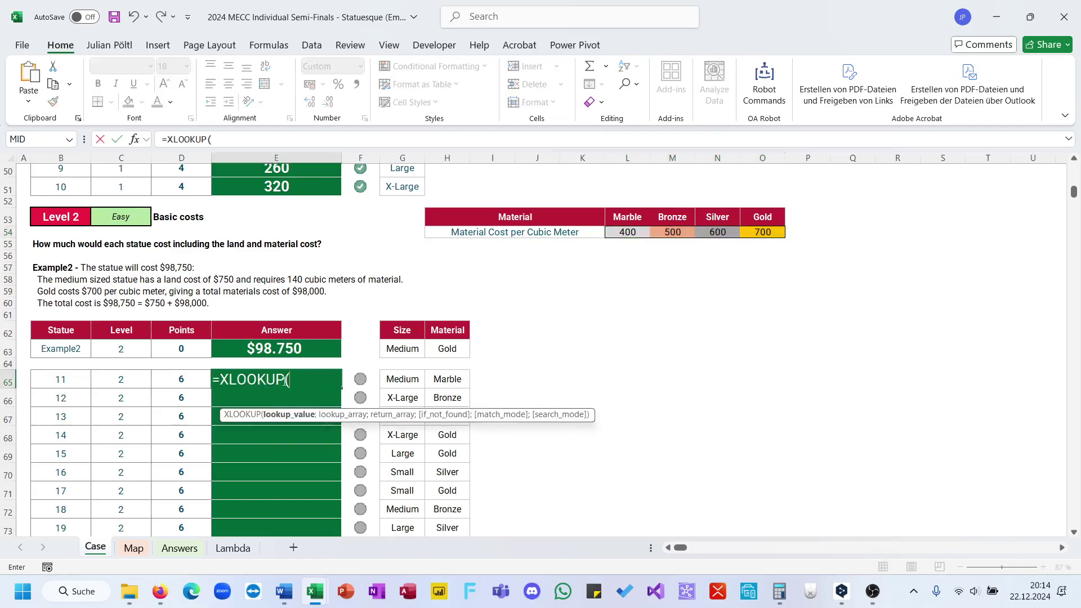
key(Escape)
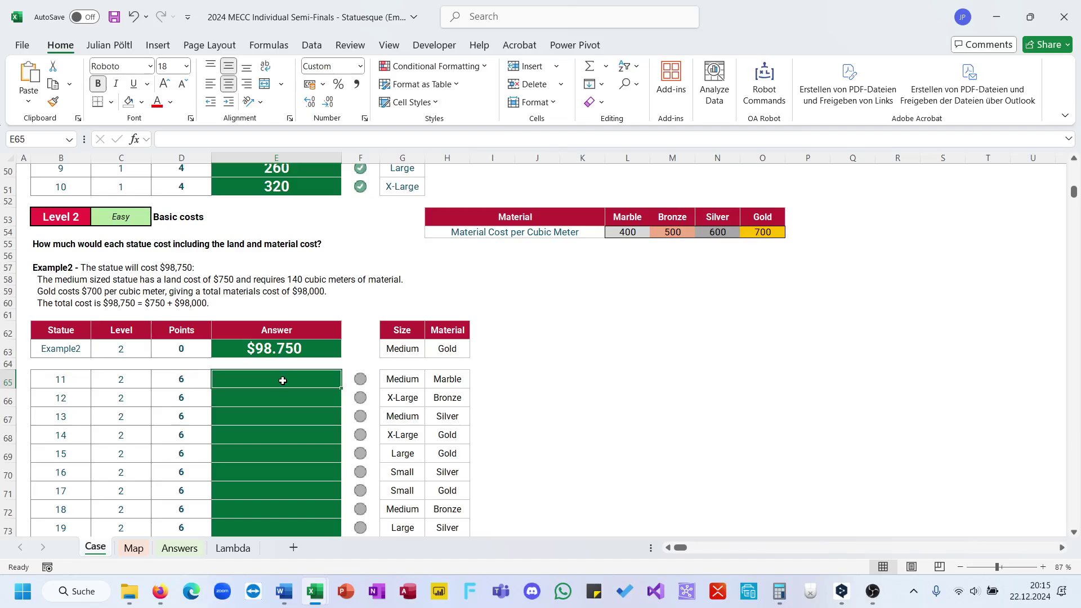
- Examine the tasks and input layouts of Levels 2 to 4 to compare how the statue costs are calculated
scroll(283, 381, down, 5)
scroll(282, 381, up, 4)
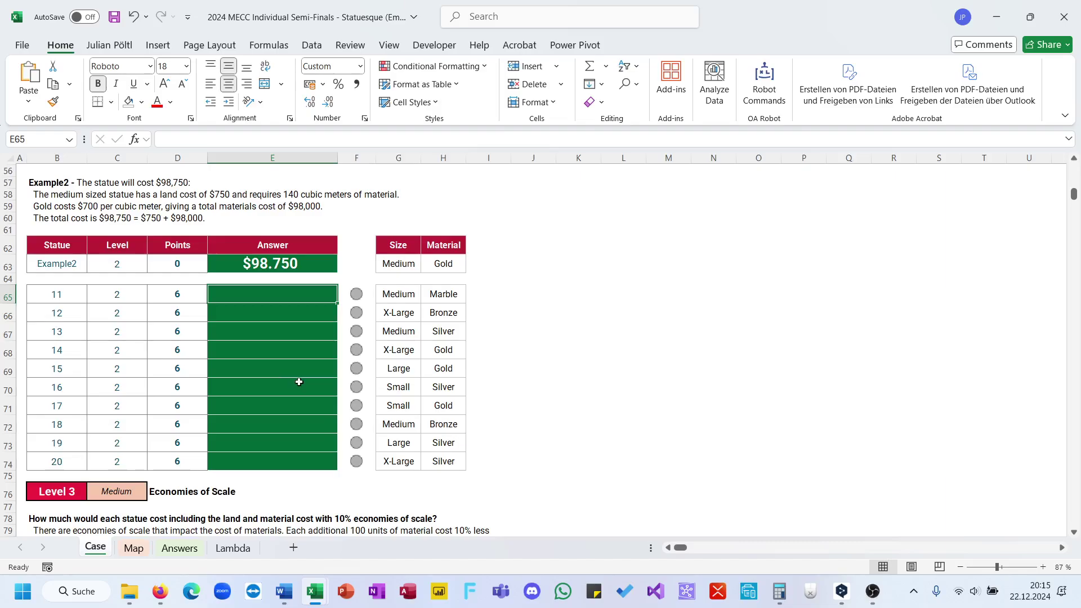
scroll(299, 382, up, 4)
scroll(299, 382, down, 20)
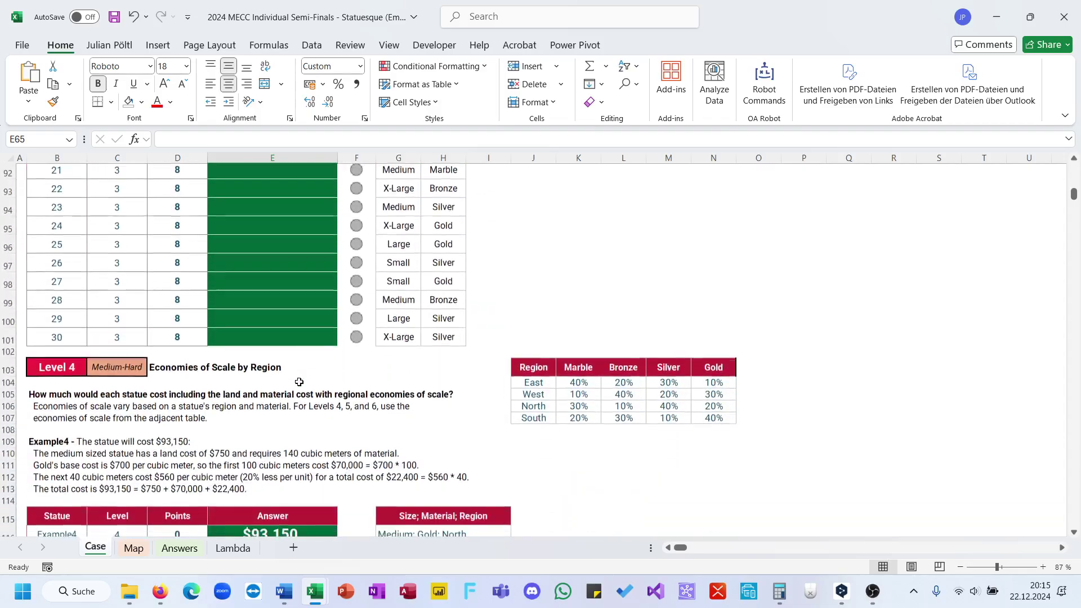
scroll(299, 381, down, 15)
scroll(299, 382, up, 20)
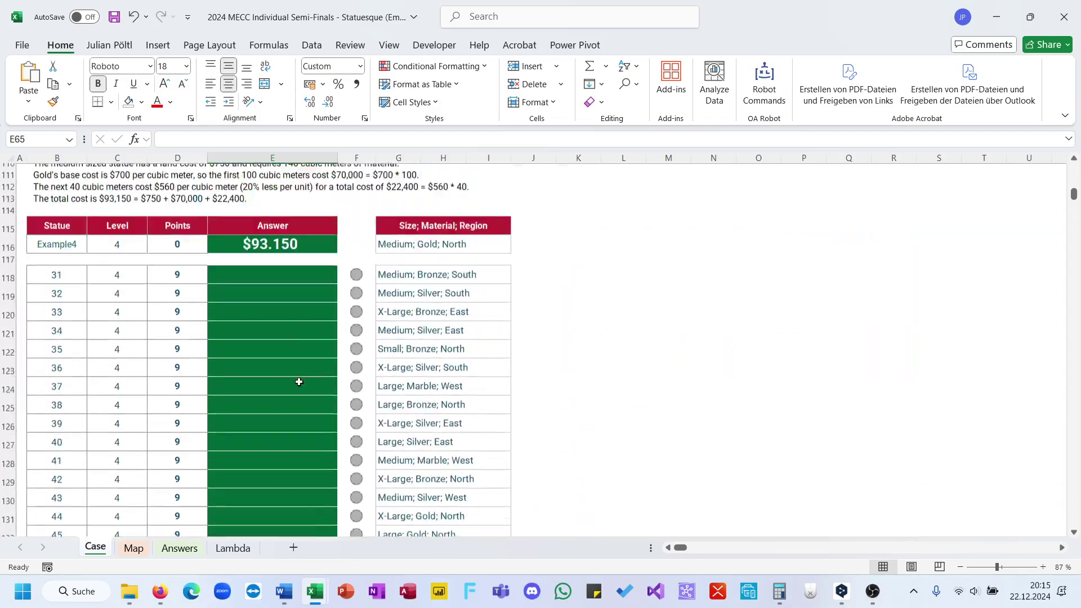
scroll(299, 382, up, 10)
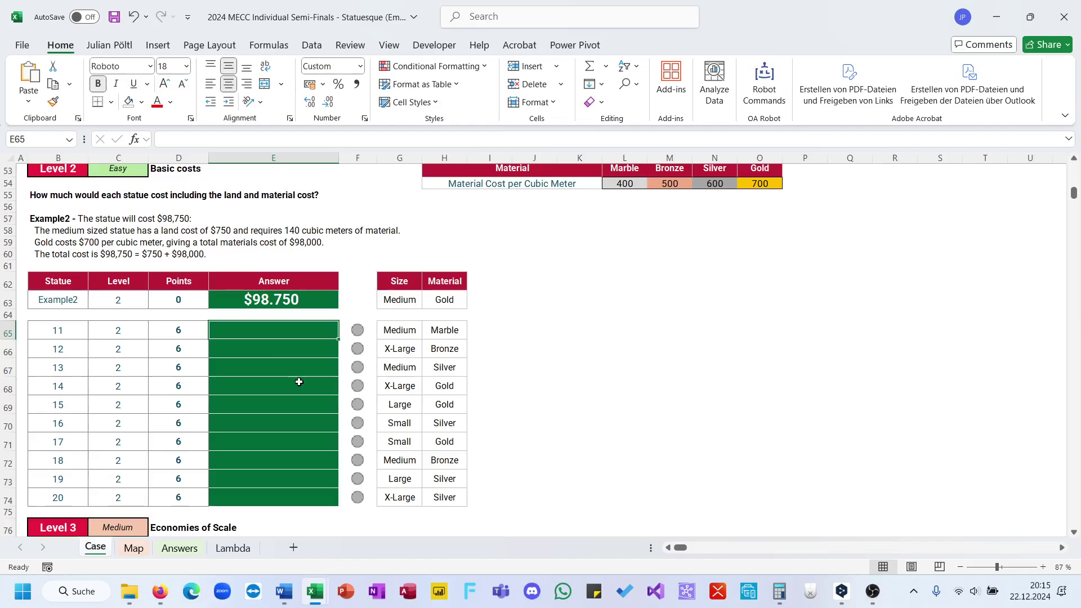
- Start a LET formula in E65 that defines the variables Size as G65 and Mat as H65
text(=let()
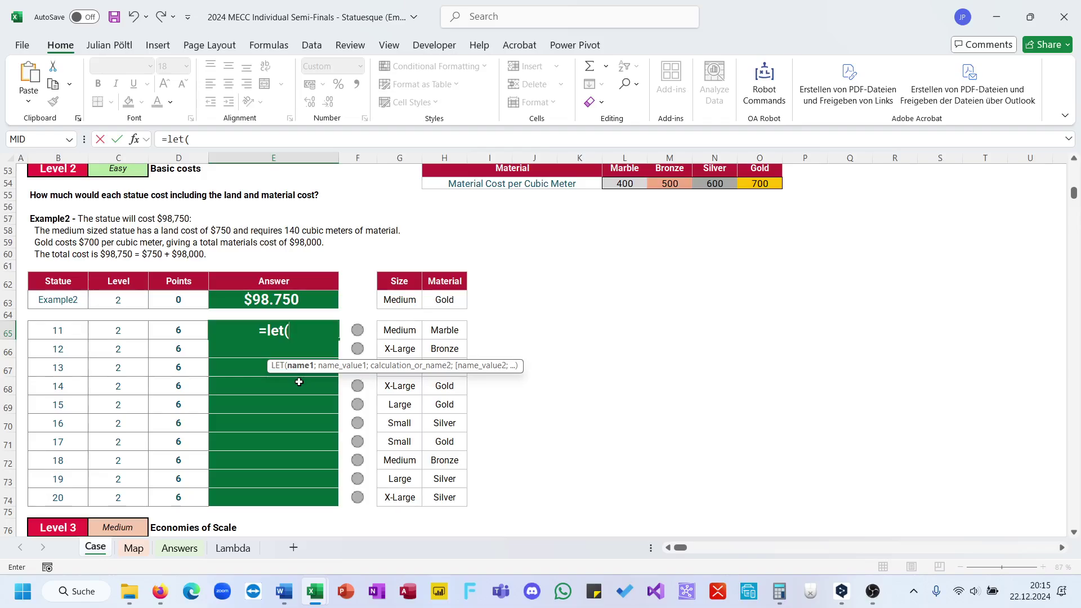
text(Size;)
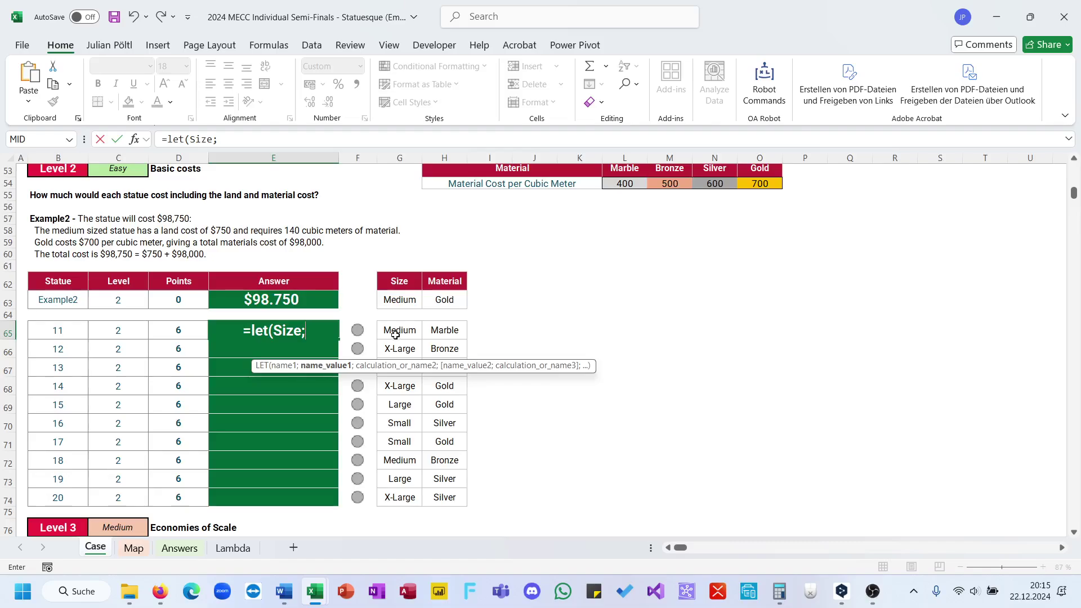
click(397, 336)
text(;)
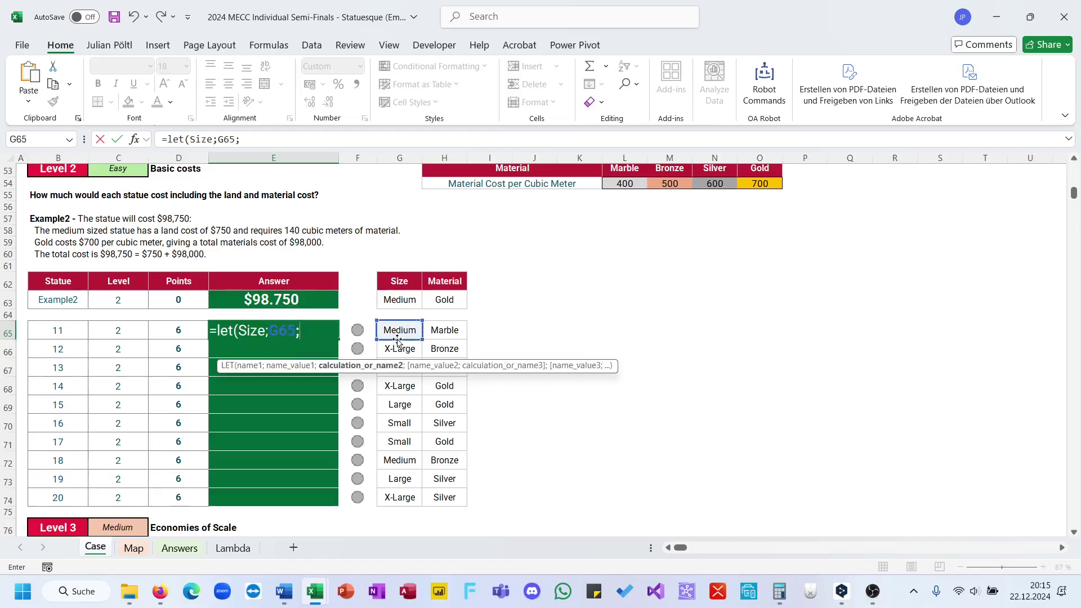
text(Mat)
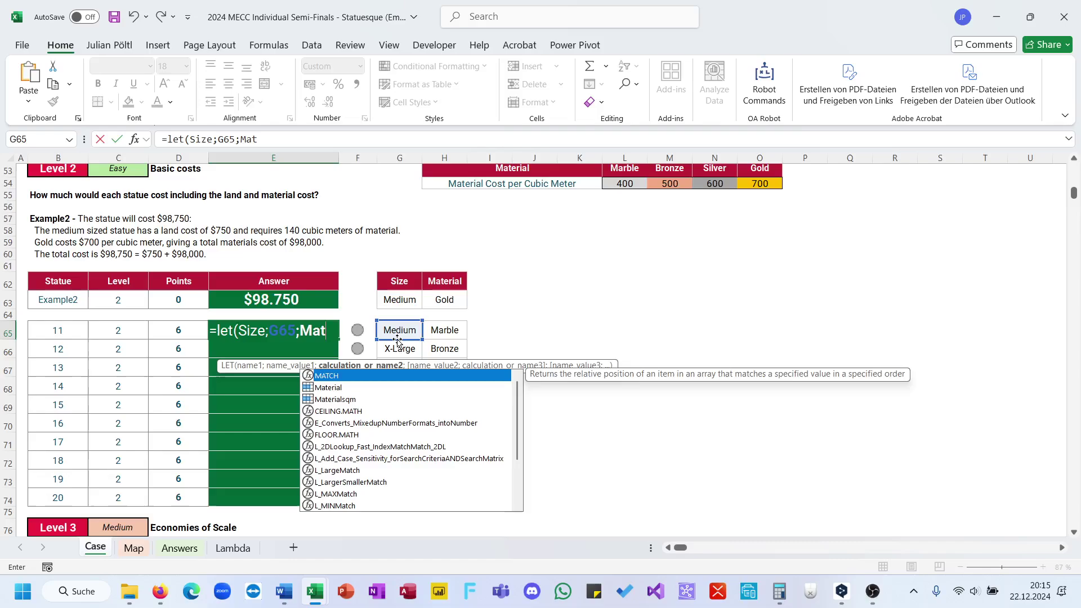
text(;)
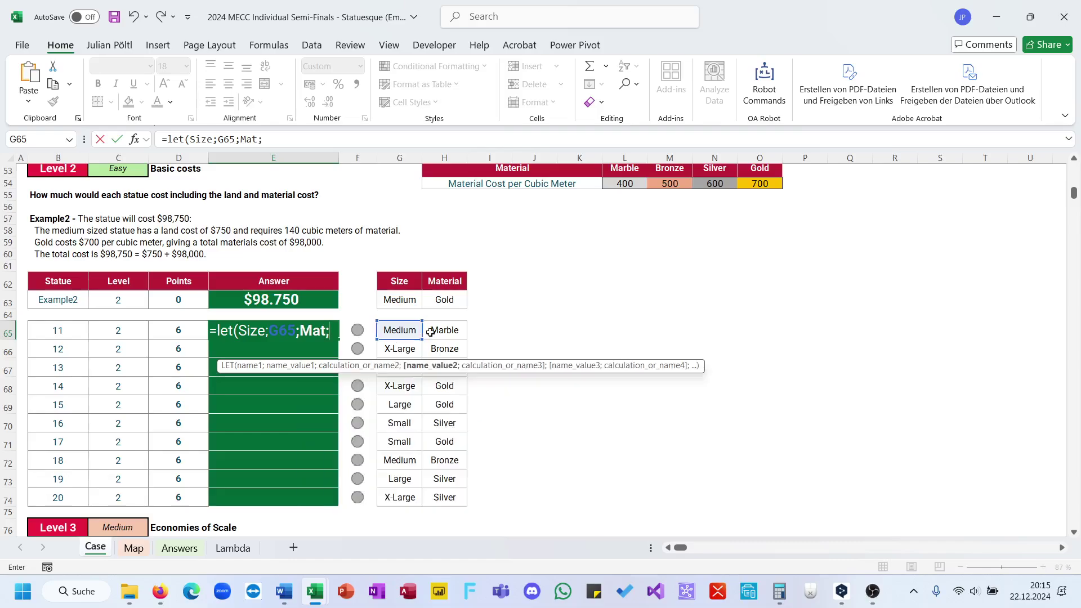
click(450, 332)
text(;)
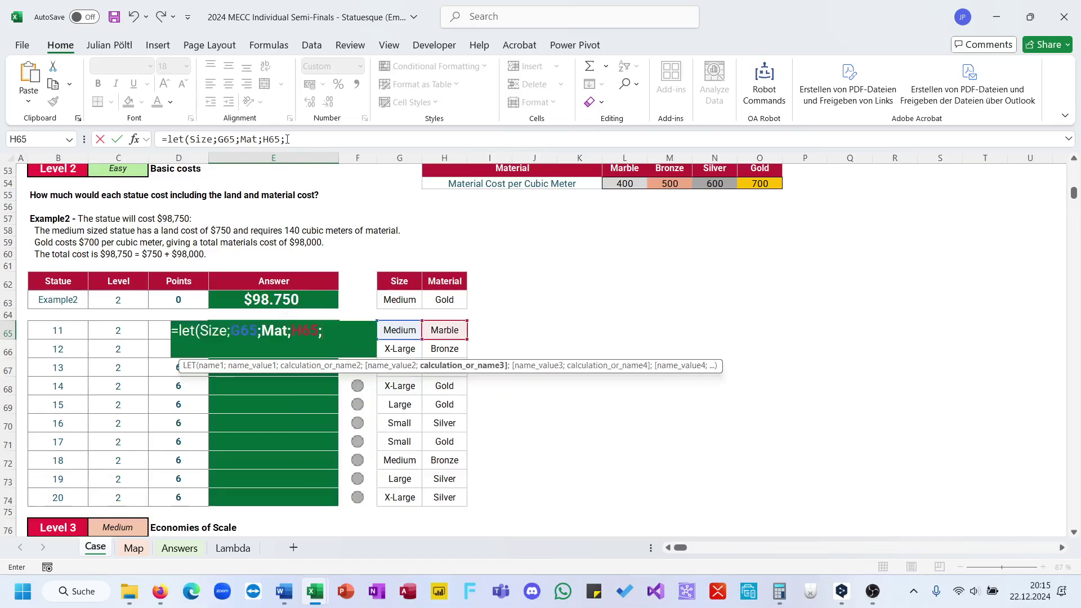
- Add the variable StatueSize to the LET formula, starting its XLOOKUP with Size as both lookup value and lookup array
click(300, 139)
text(S)
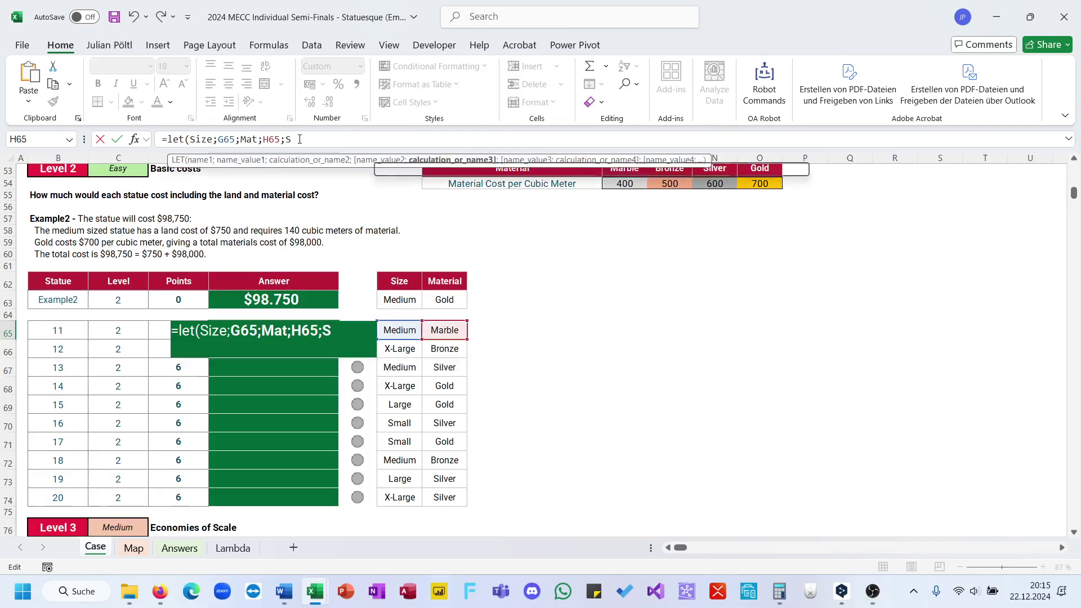
text(tatueSize )
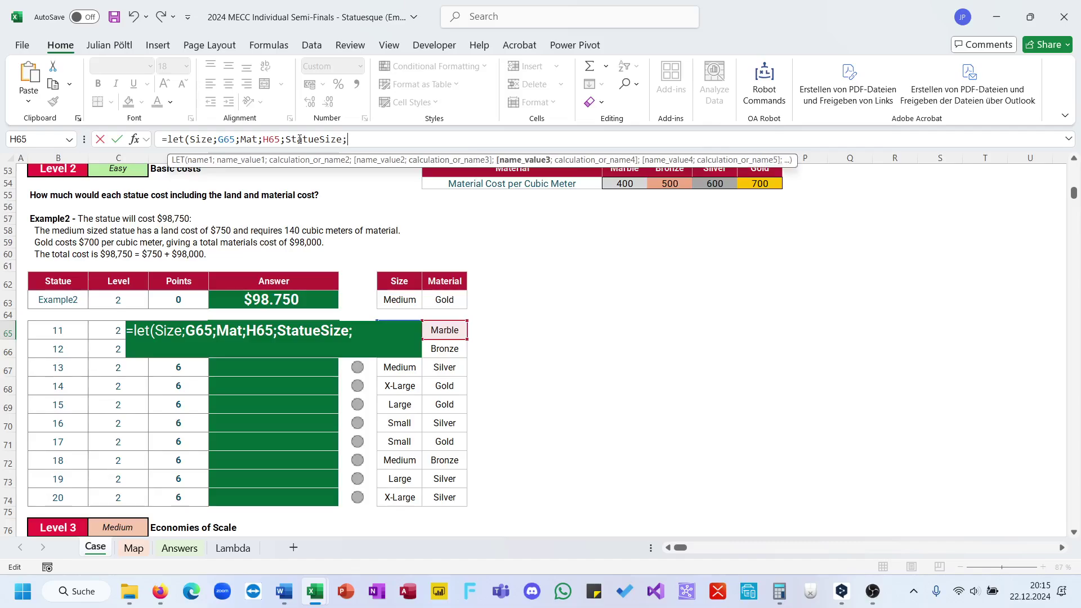
text(xl)
key(Tab)
text(Size)
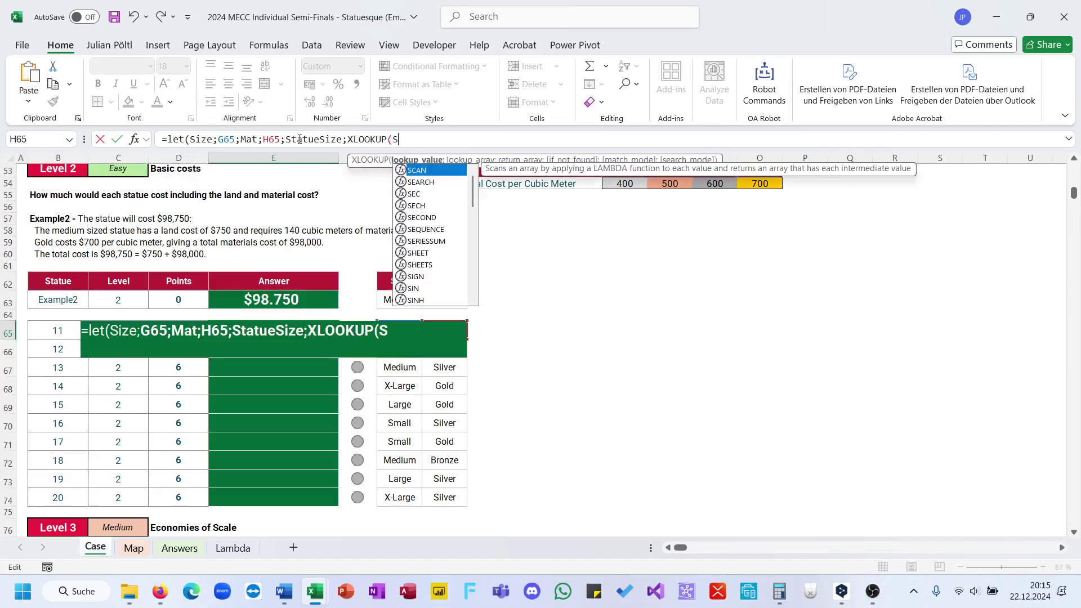
text(;si)
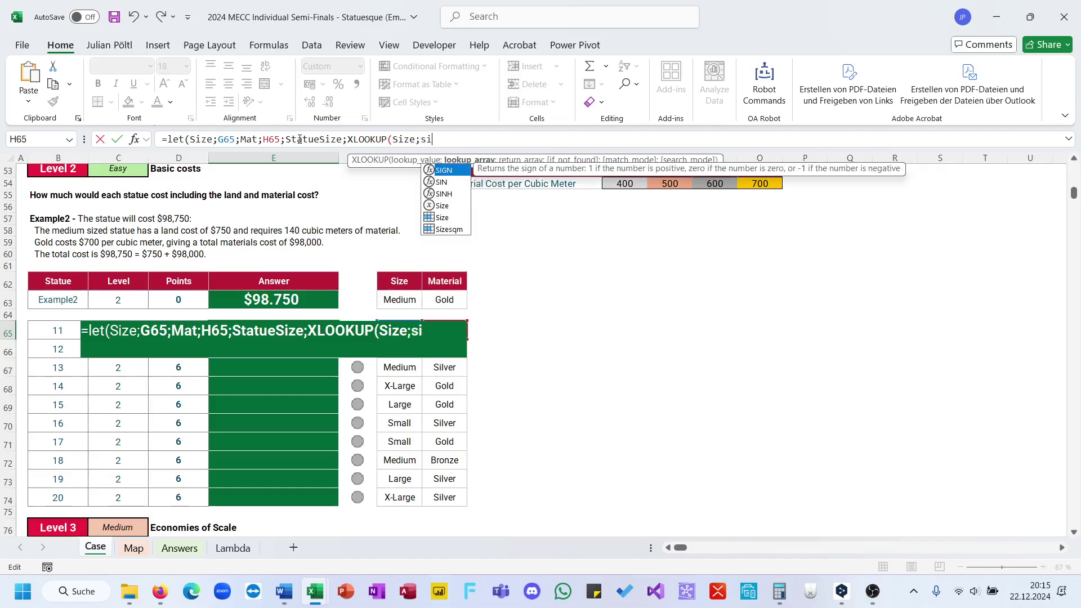
key(Down)
key(Down)
key(Down)
key(Down)
key(Down)
key(Up)
key(Up)
key(Tab)
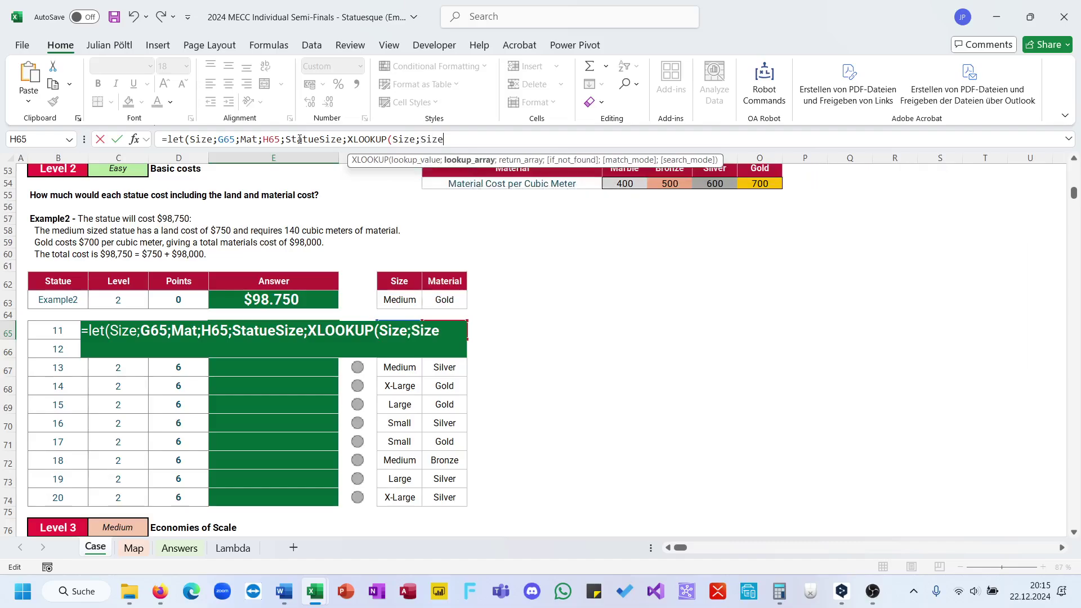
- Rename the first two LET variables in the E65 formula as SizeInput and MaterialInput
click(212, 142)
text(Input)
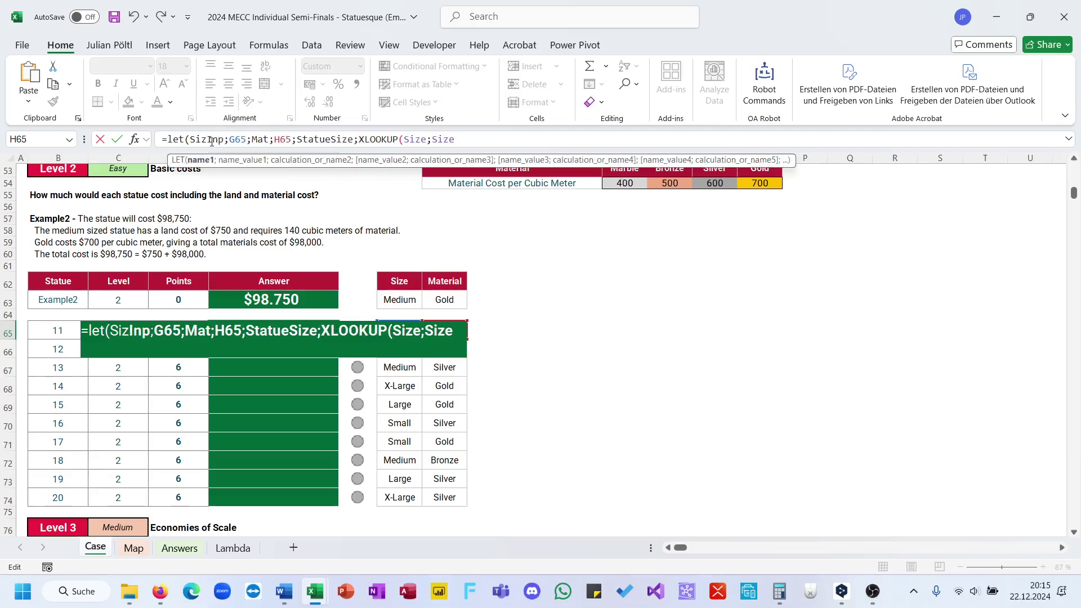
text(e)
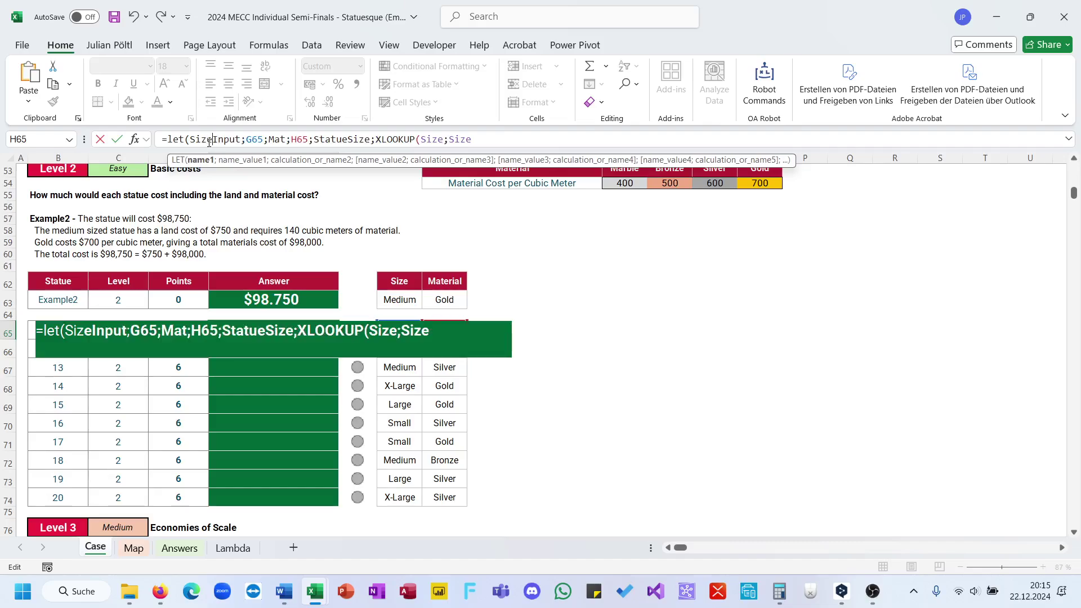
click(288, 141)
text(erialIn)
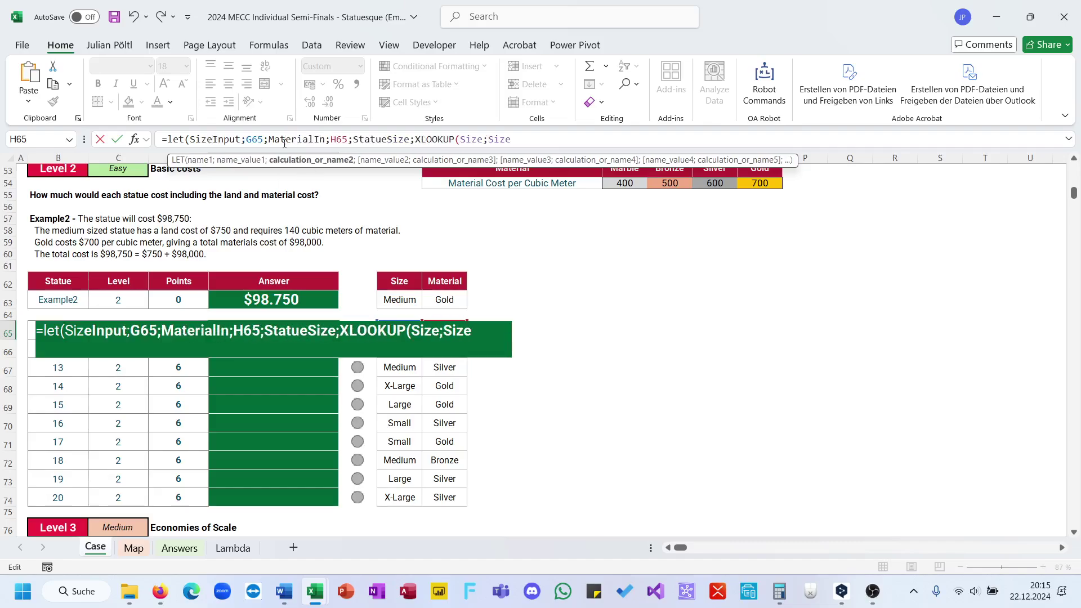
text(put)
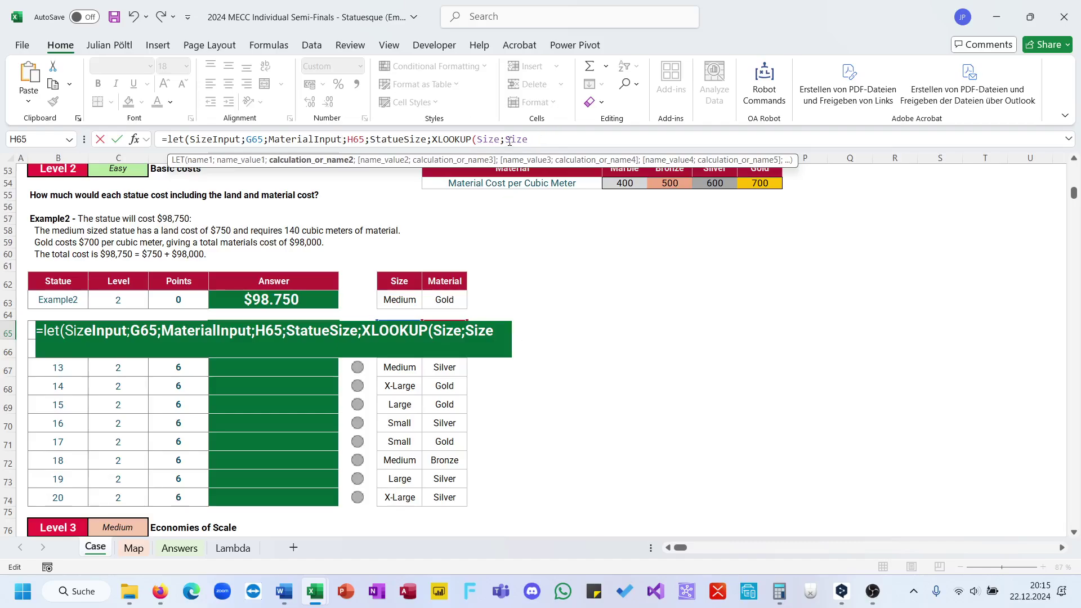
- Complete the StatueSize calculation in the E65 formula as XLOOKUP(SizeInput;Size;Sizesqm)
double_click(216, 139)
key(ctrl+c)
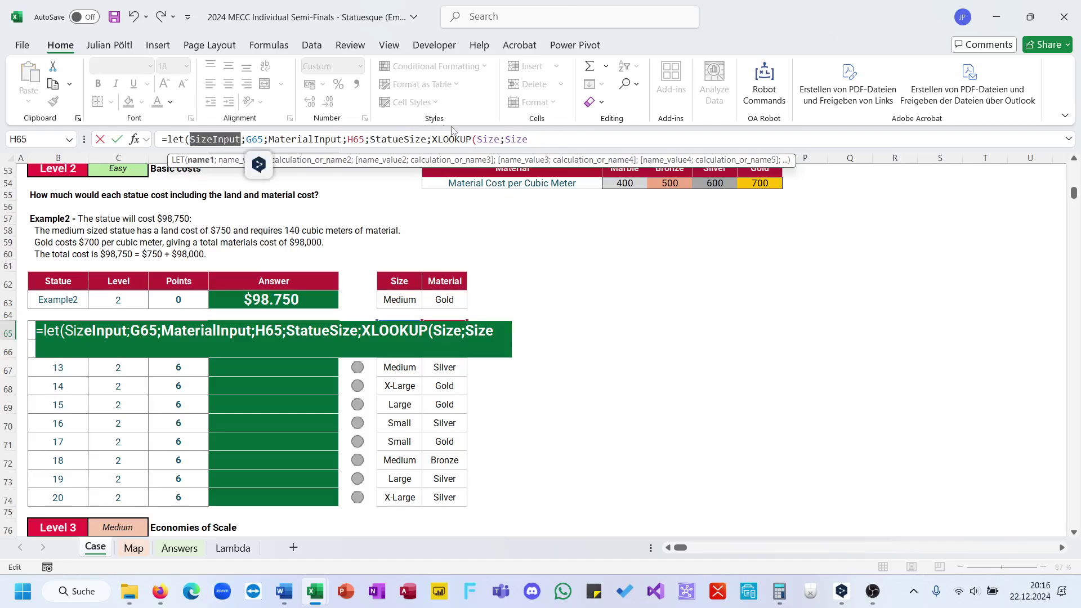
double_click(488, 139)
key(ctrl+v)
text(;Size)
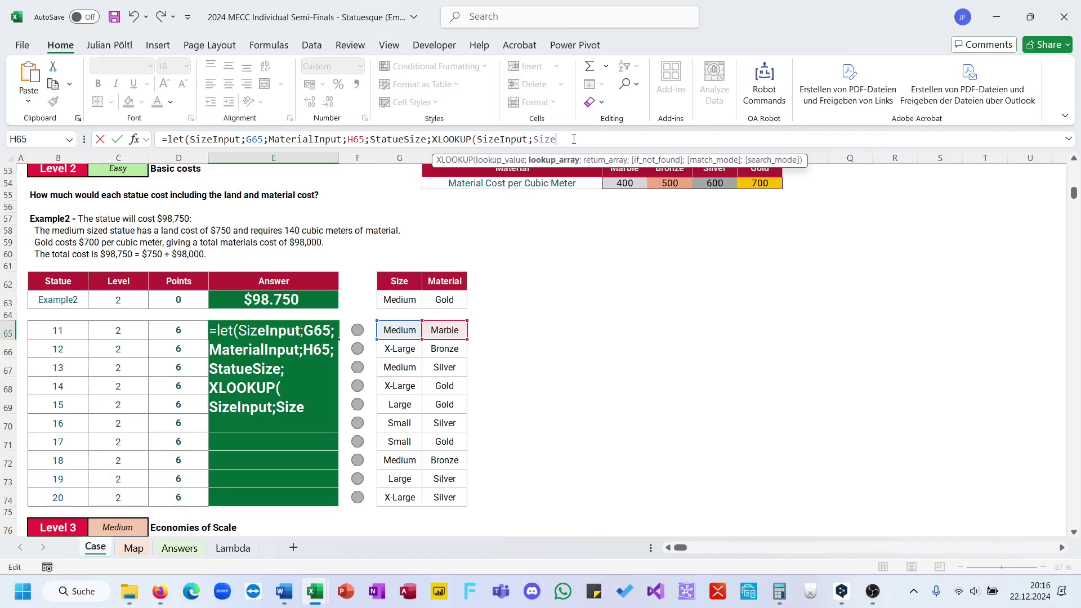
text(;)
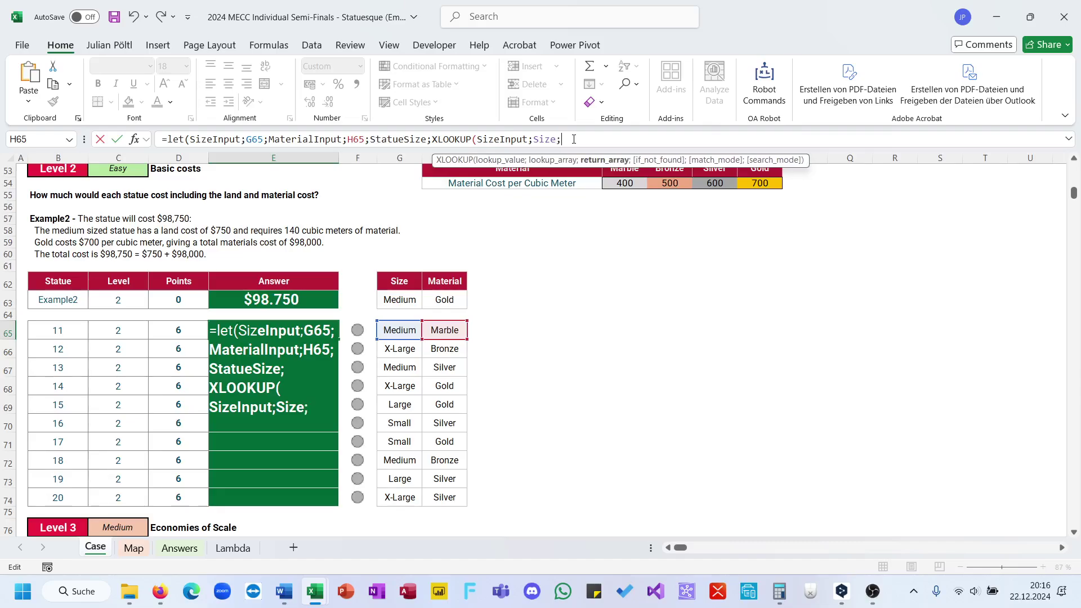
text(size)
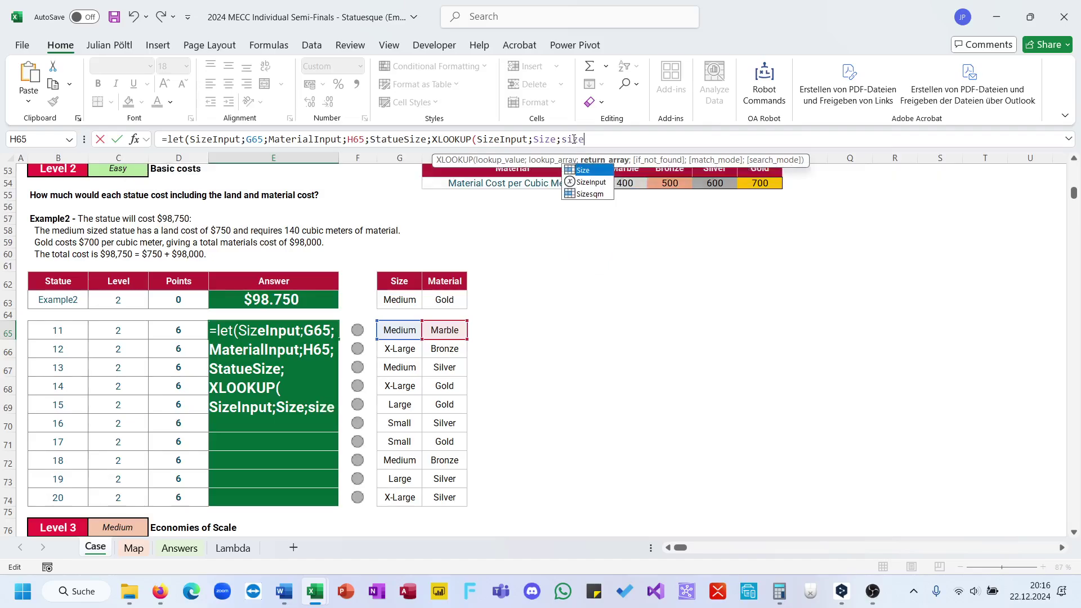
key(Down)
key(Down)
key(Tab)
text())
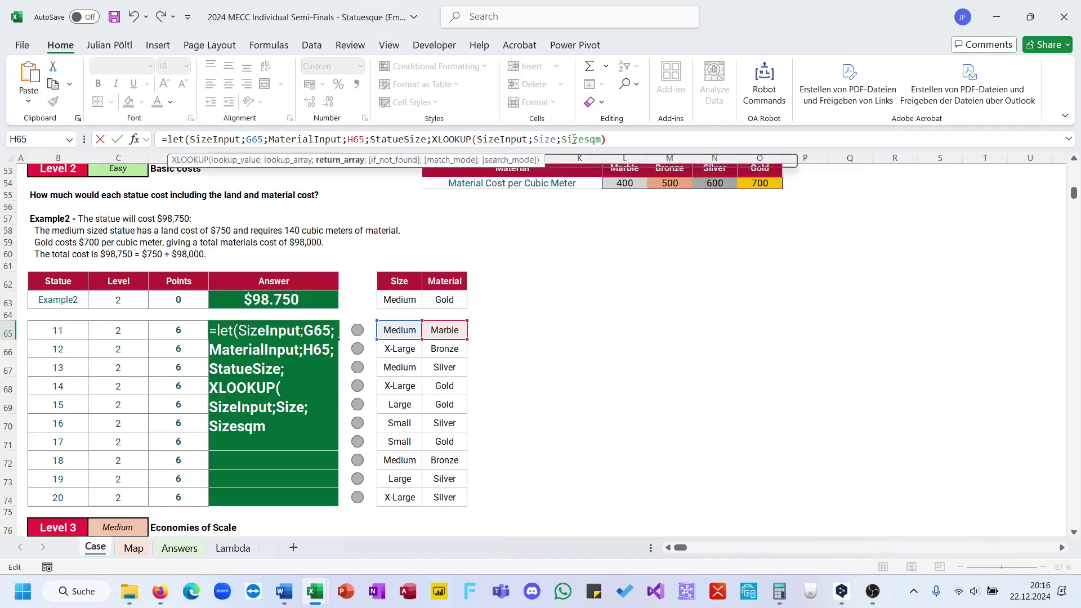
text(;)
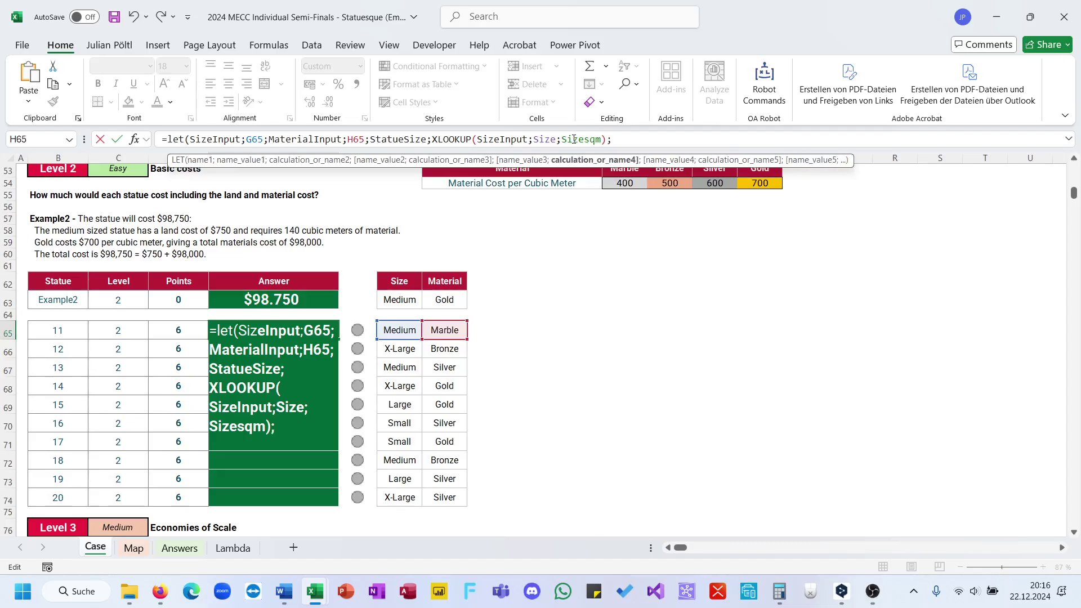
- Add LandCostCalc as the next variable name in the E65 LET formula
scroll(619, 250, up, 1)
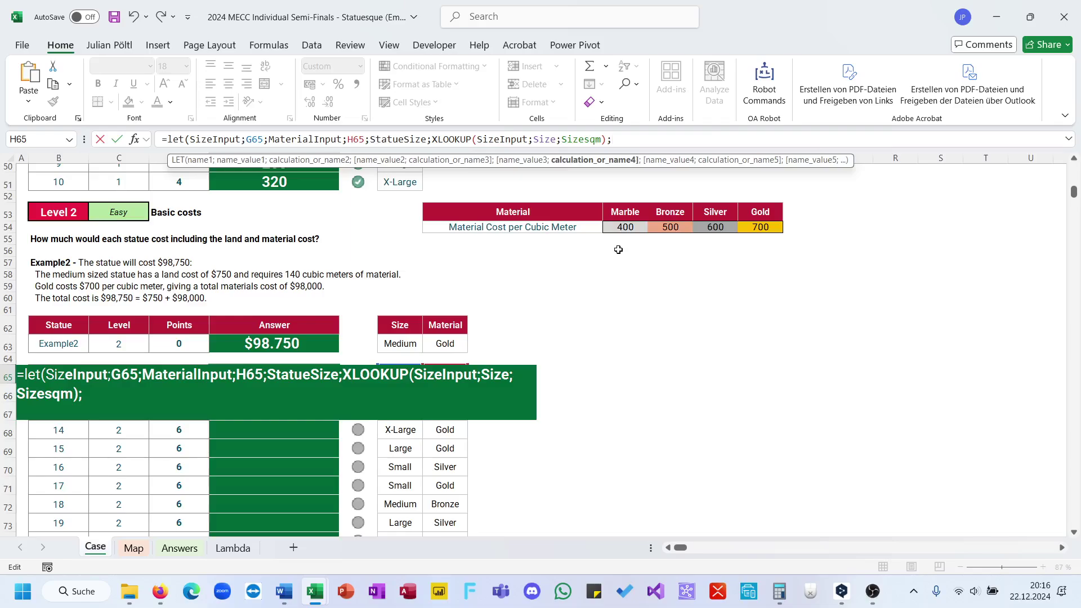
text(Lanc)
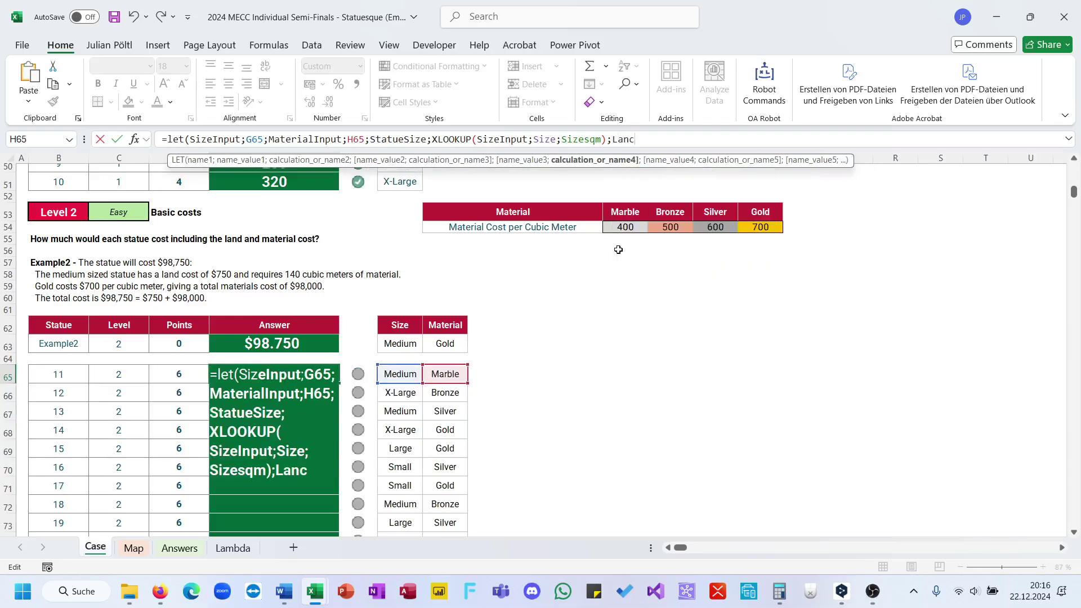
key(BackSpace)
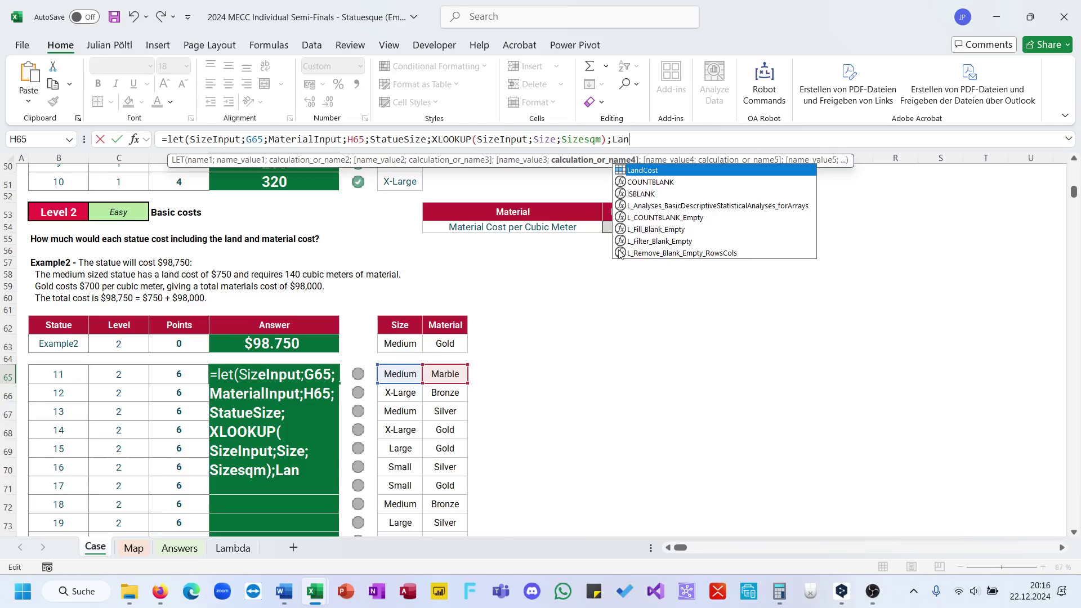
key(BackSpace)
key(BackSpace)
key(BackSpace)
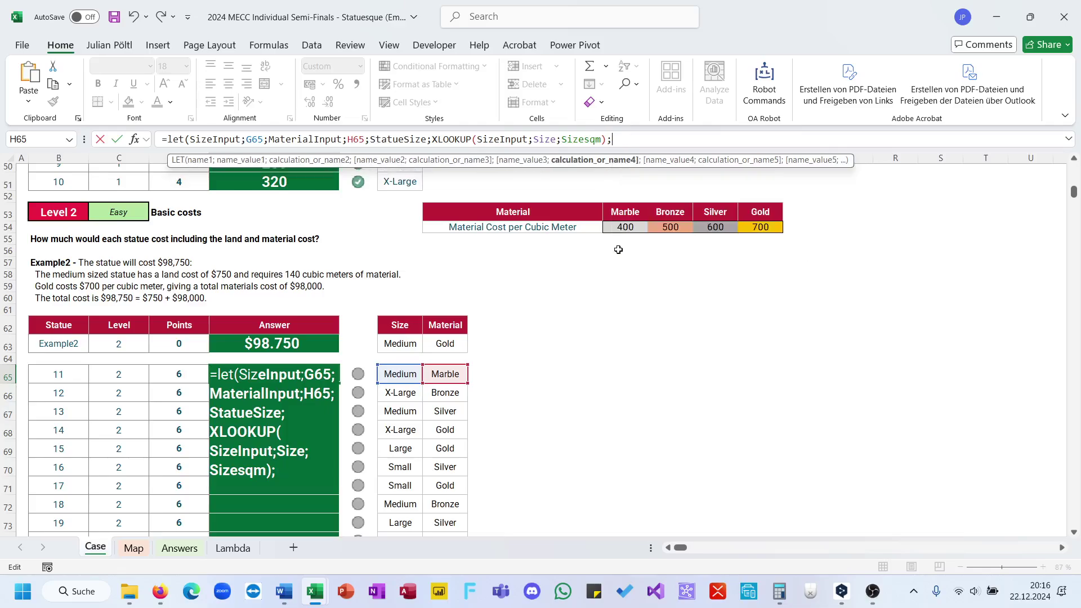
text(;L)
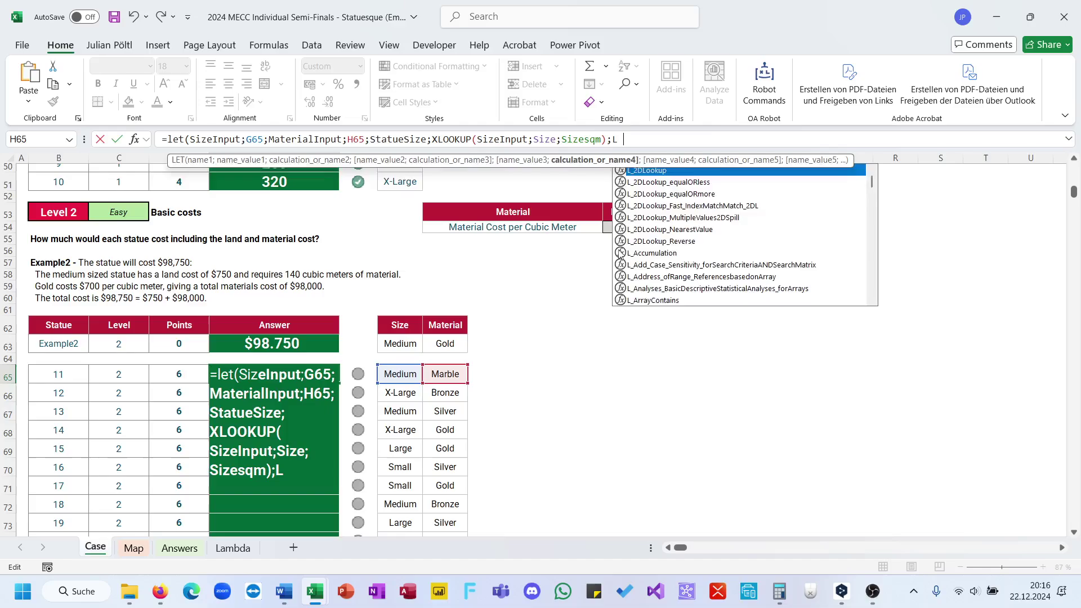
text(andCos)
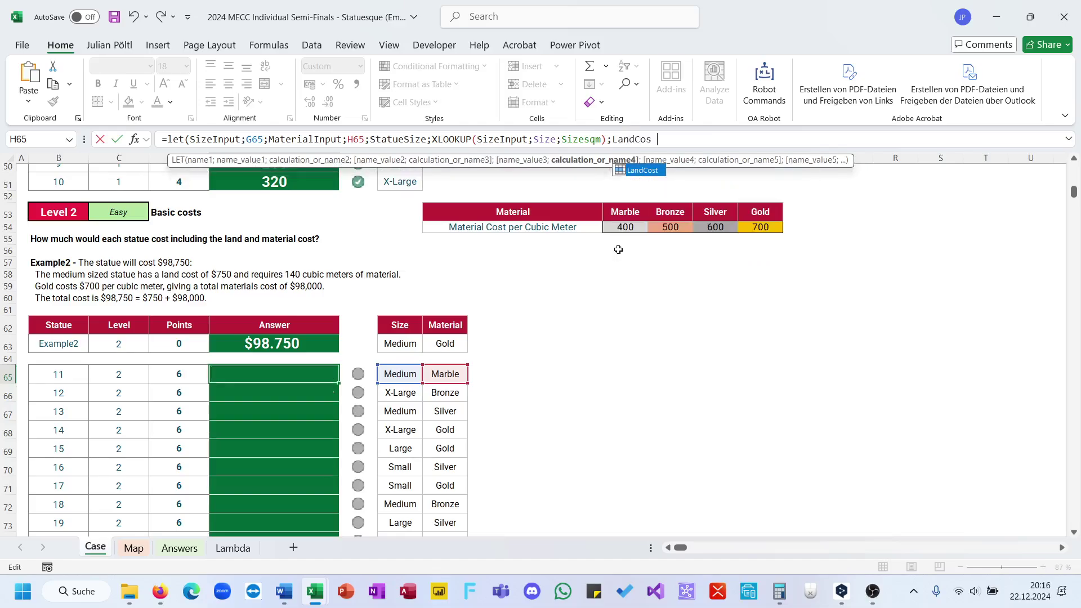
text(tCalc)
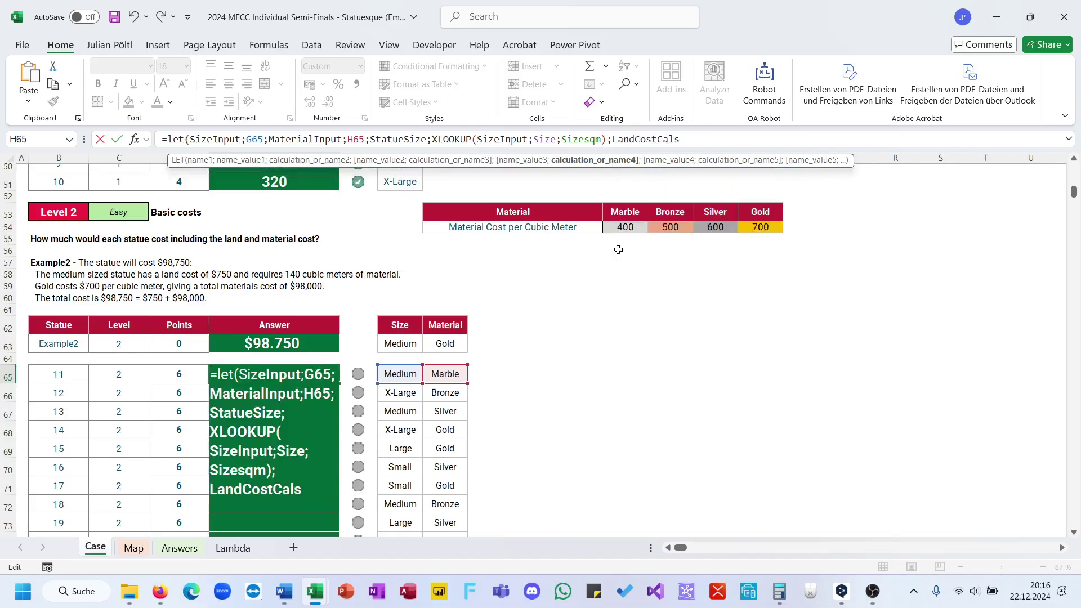
text(;)
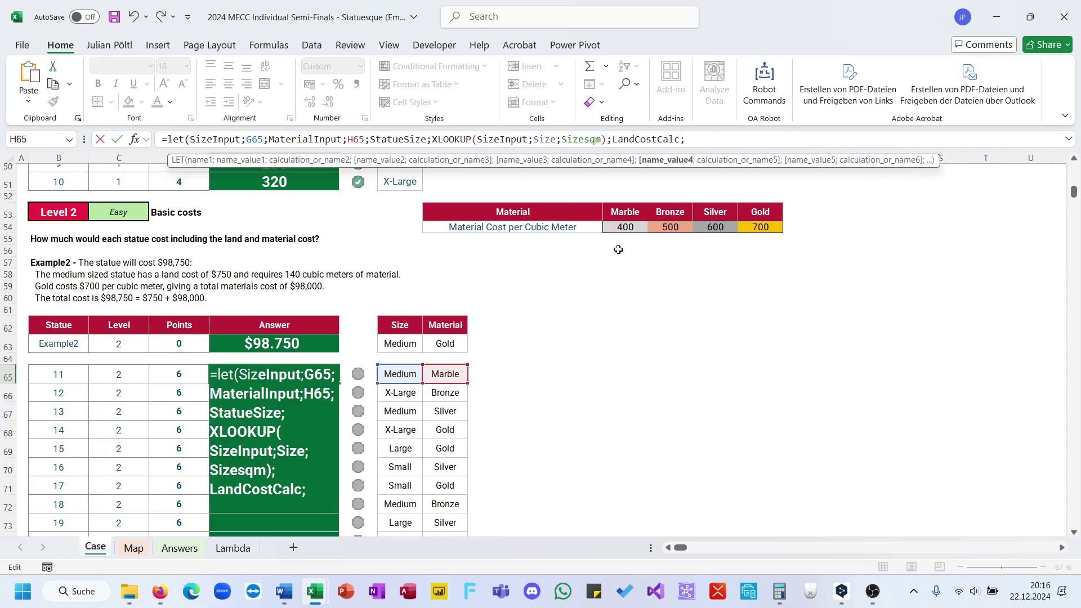
text(Statue)
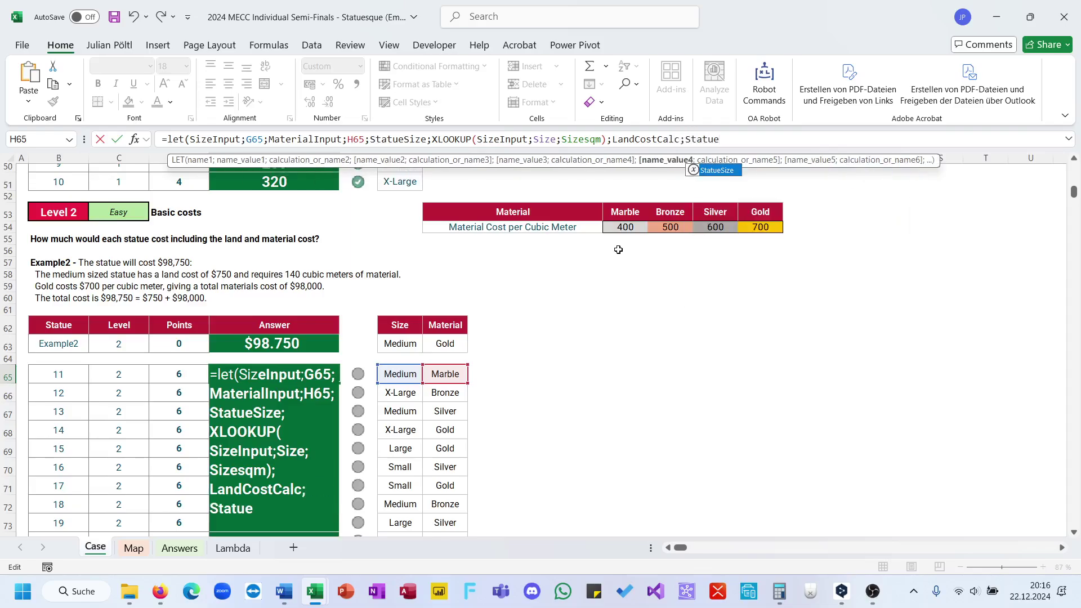
key(Tab)
scroll(681, 353, up, 10)
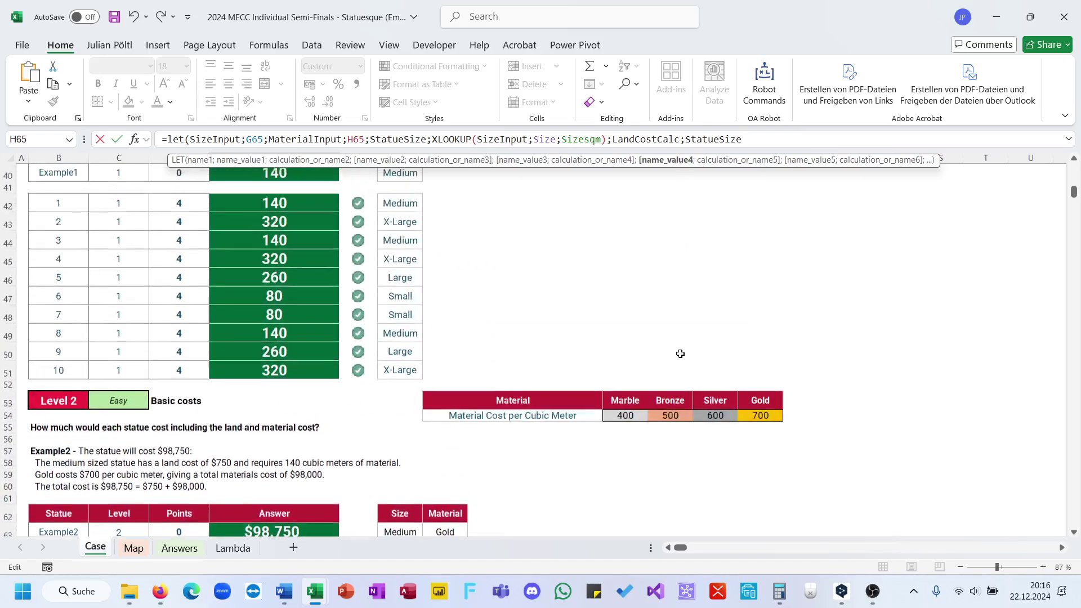
scroll(680, 353, down, 1)
key(BackSpace)
key(BackSpace)
key(BackSpace)
key(BackSpace)
key(BackSpace)
key(BackSpace)
key(BackSpace)
key(BackSpace)
key(BackSpace)
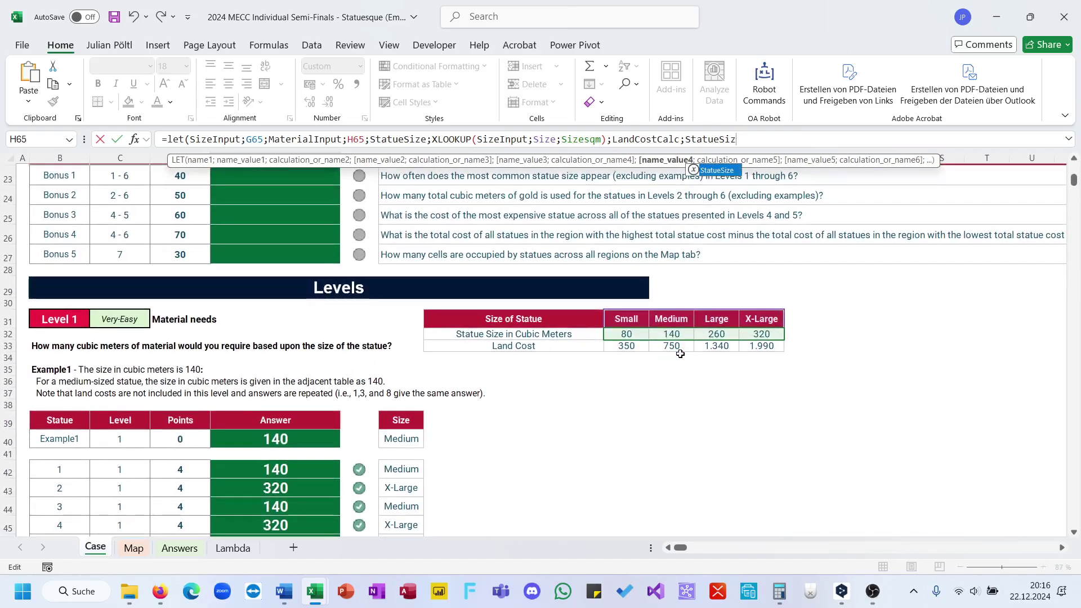
key(BackSpace)
- Define the LandCostCalc calculation in the LET formula as XLOOKUP(SizeInput;StatueSize;LandCost)
text(XLOOKUP()
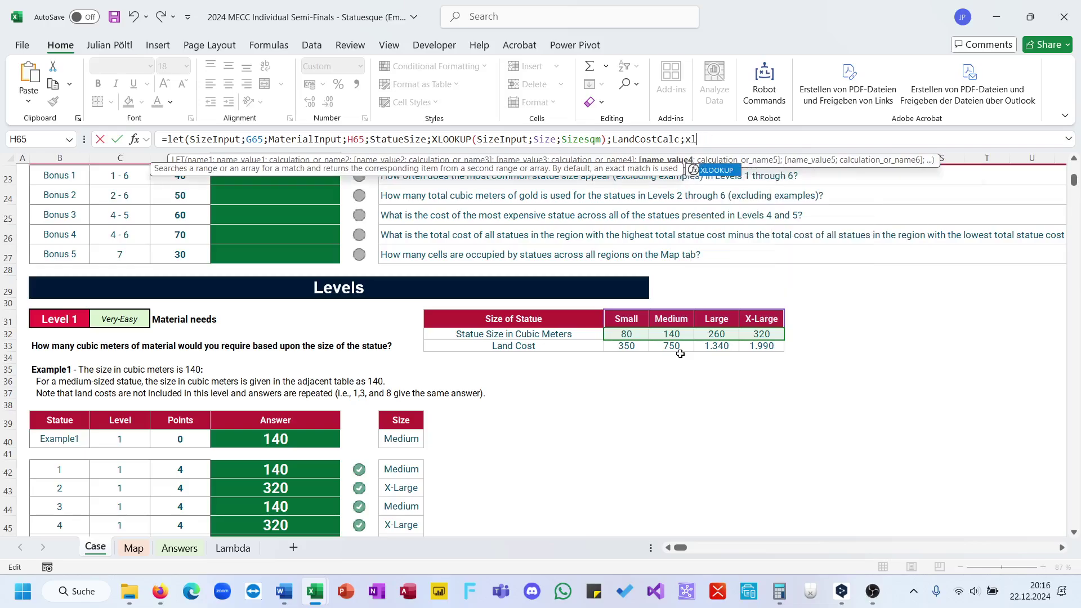
text(Size)
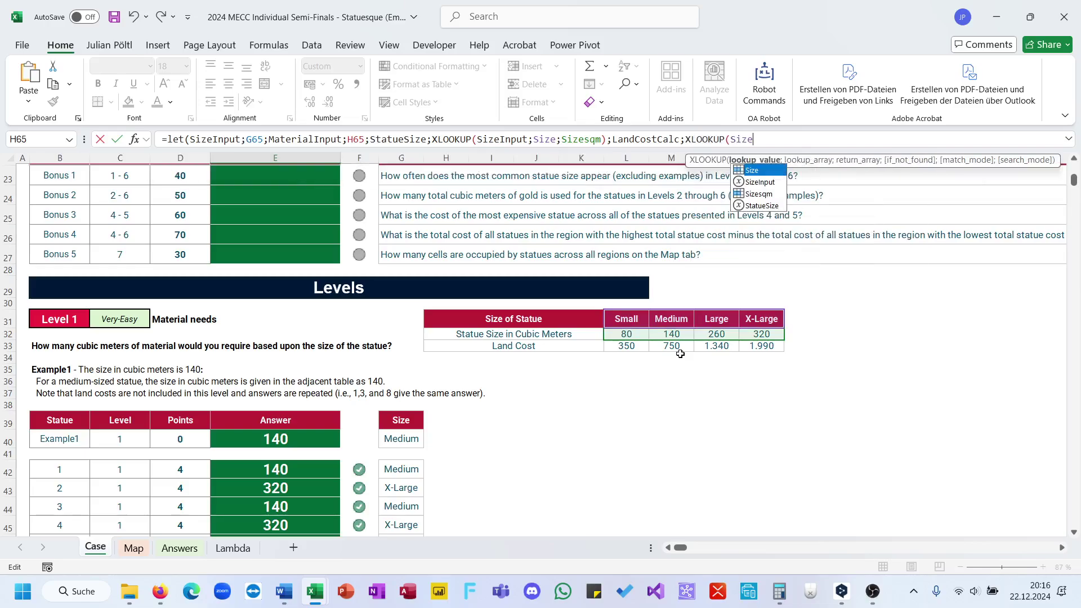
text(Input;)
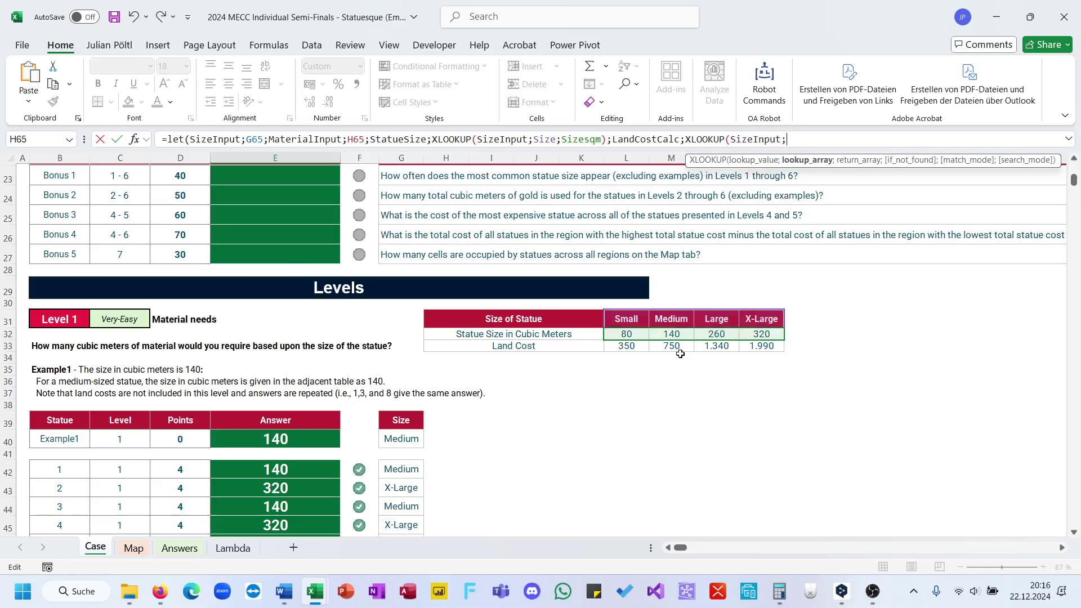
text(StatueSize)
text(;LandCost)
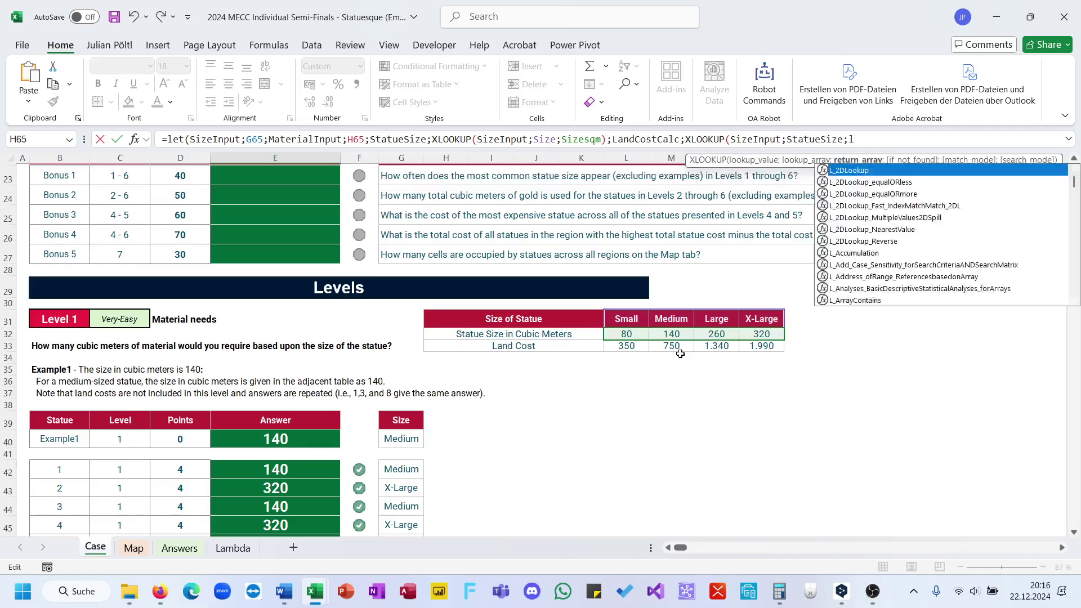
text())
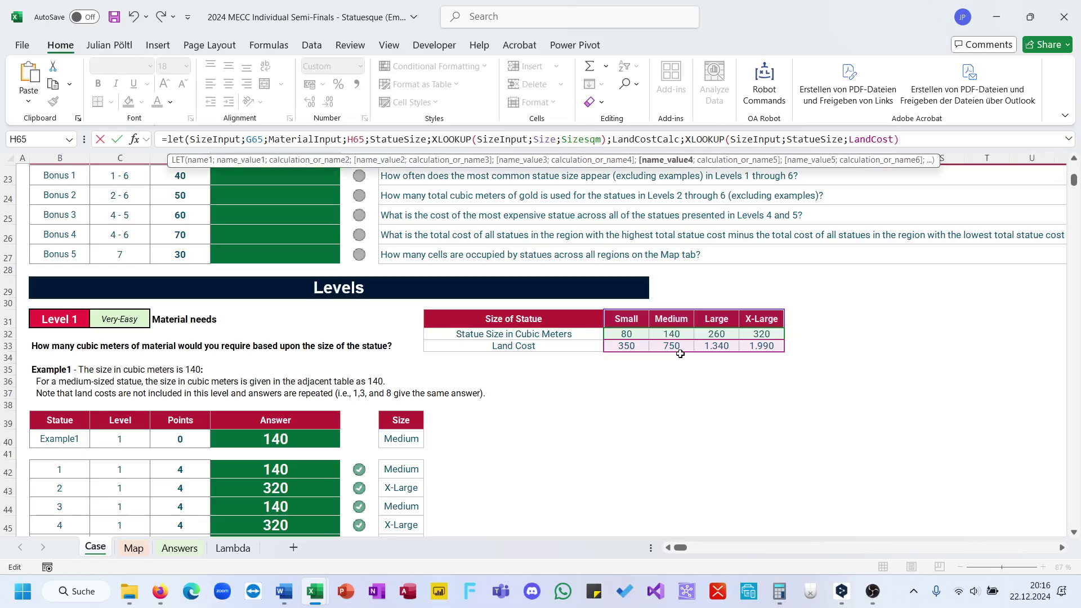
text(;)
- Add the variable MaterialCost to the LET formula, starting its XLOOKUP with MaterialInput as the lookup value
scroll(581, 457, down, 6)
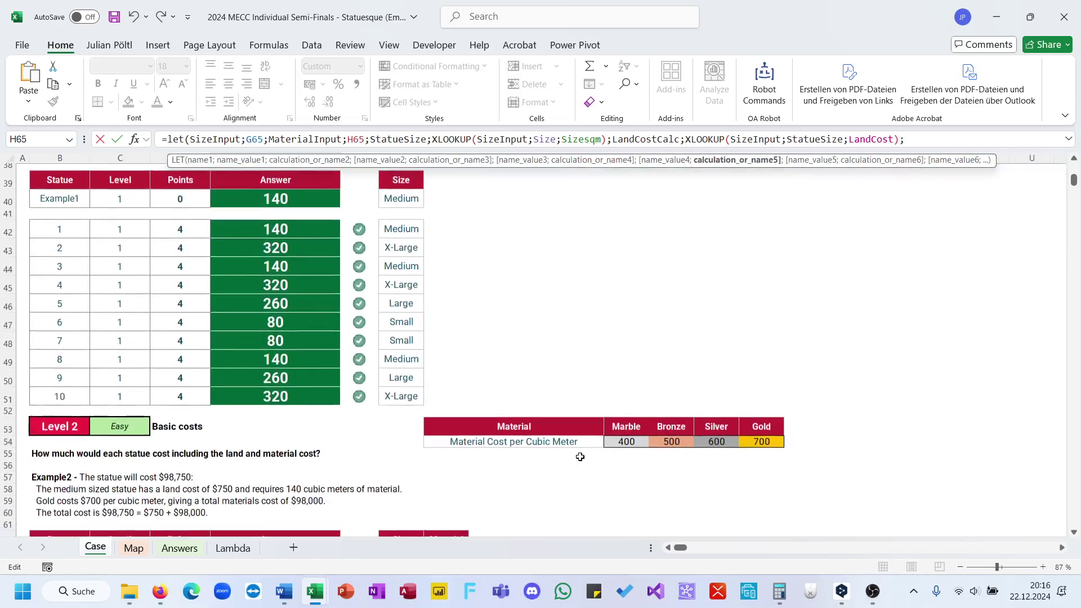
scroll(581, 457, down, 3)
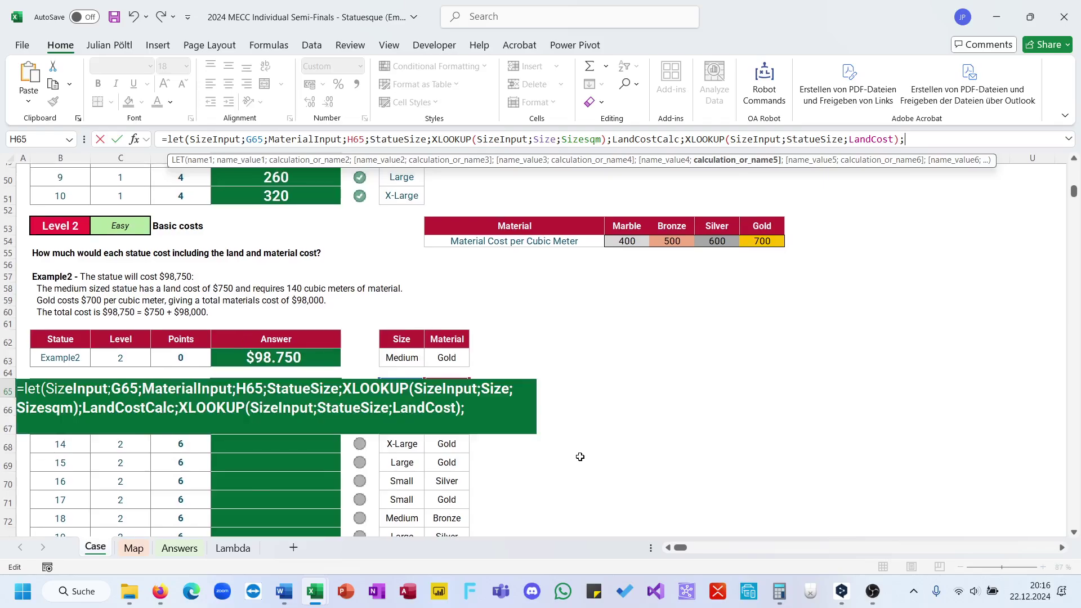
text(MaterialCo)
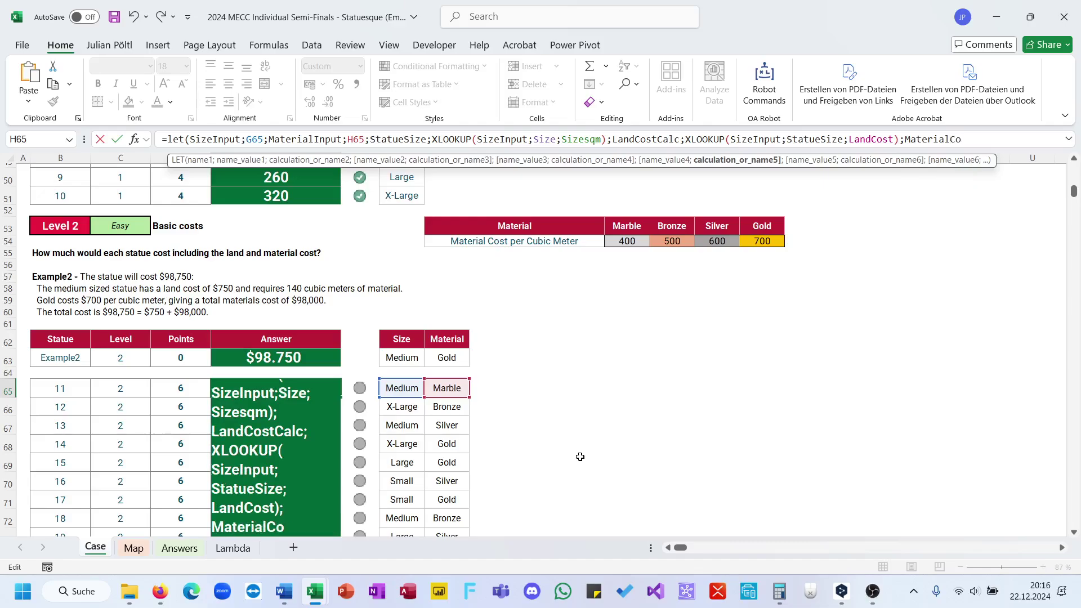
text(st;)
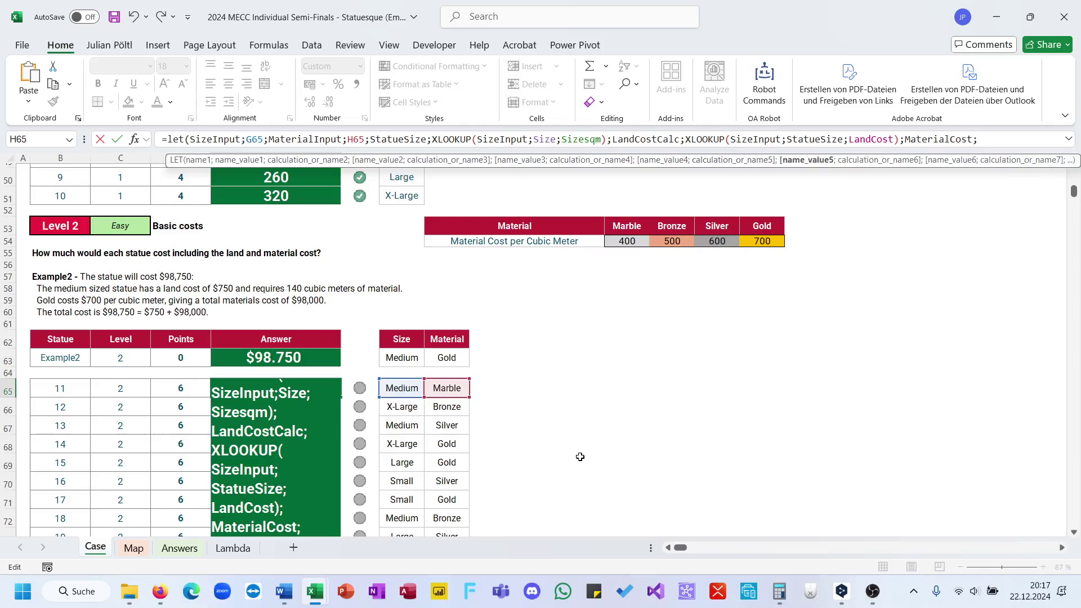
text(Xl)
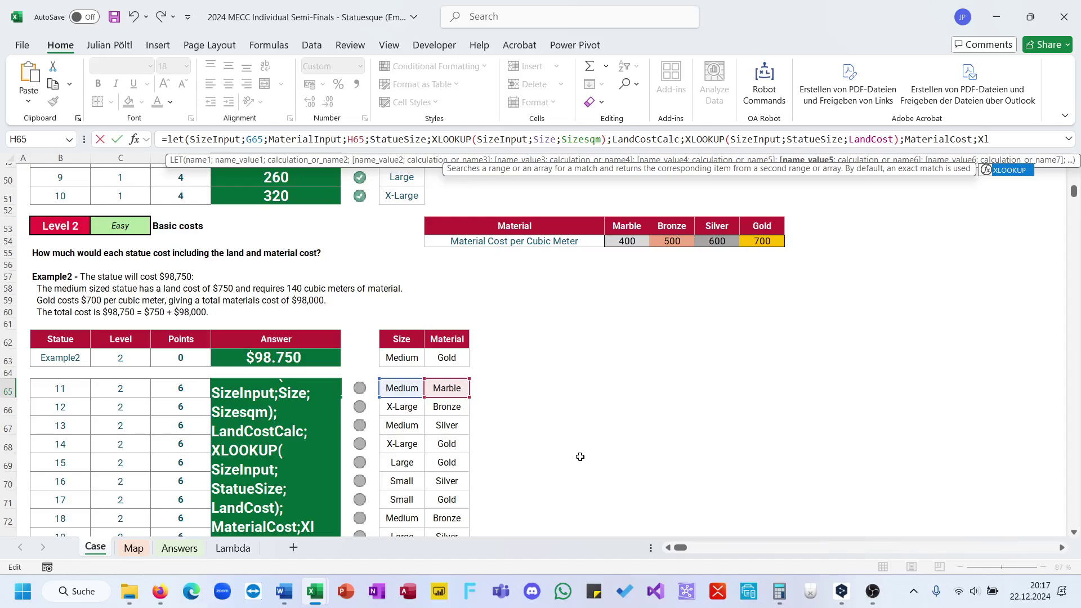
key(Tab)
text(Mazer)
key(BackSpace)
key(BackSpace)
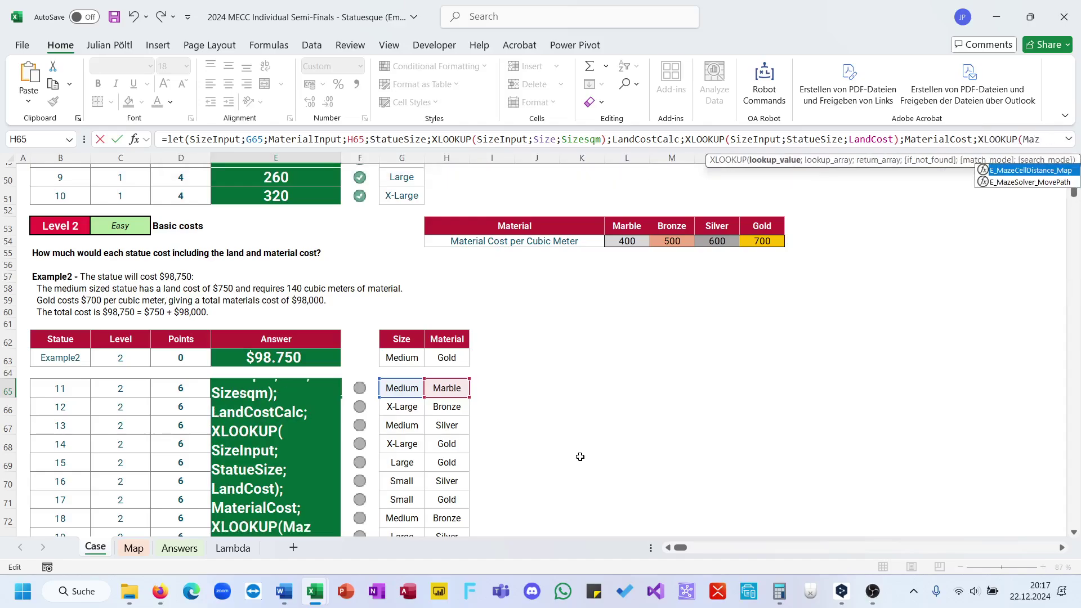
key(BackSpace)
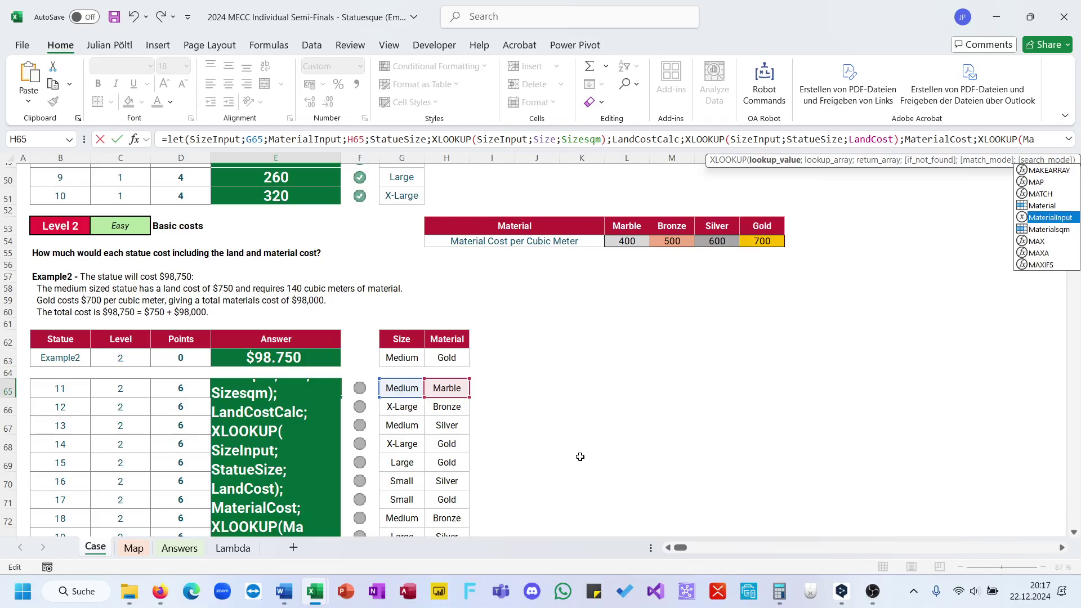
key(Tab)
- Complete the MaterialCost XLOOKUP with Material as the lookup array and Materialsqm as the return array
text(;Ma)
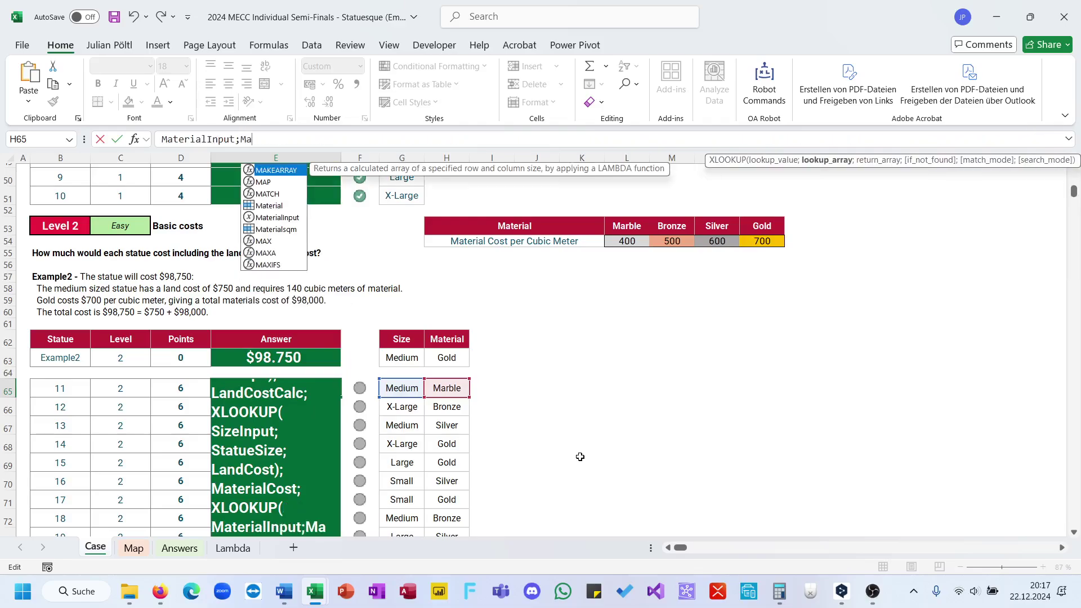
key(Down)
key(Down)
key(Down)
key(Tab)
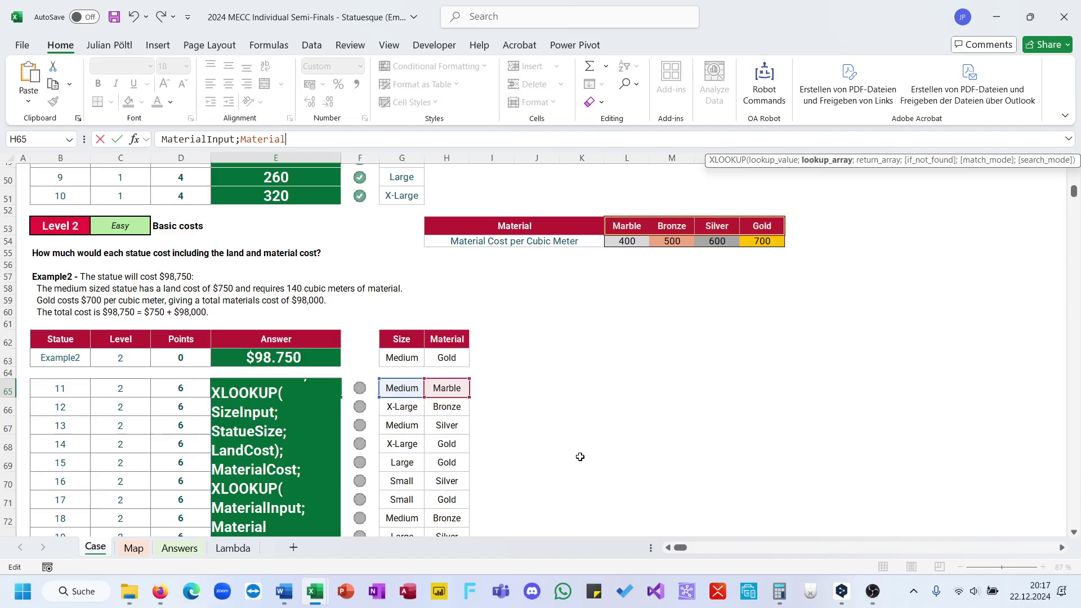
text(;Materialsqm)
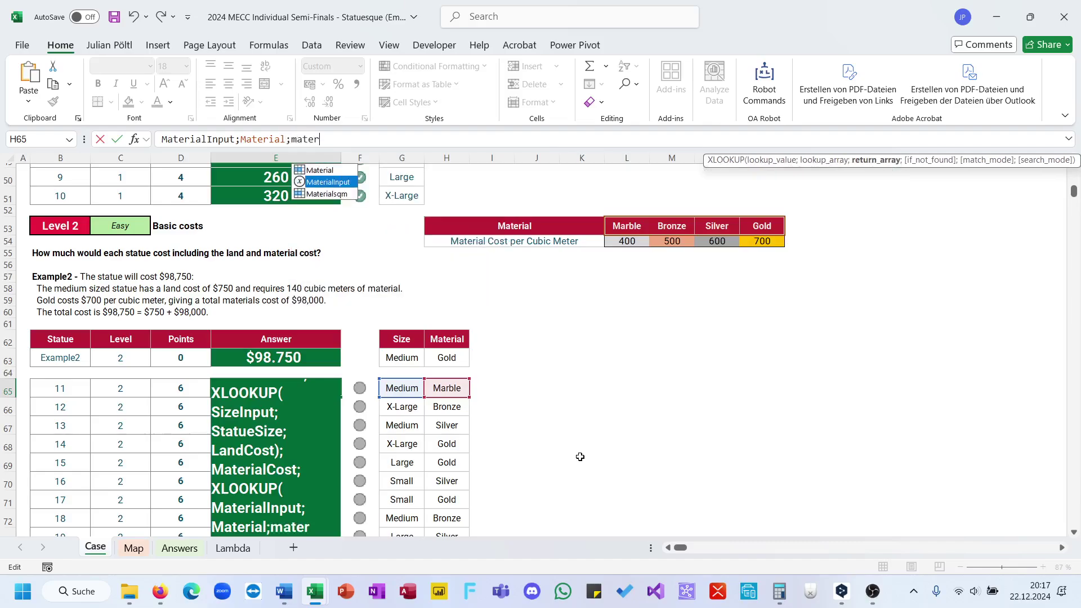
key(Tab)
text();)
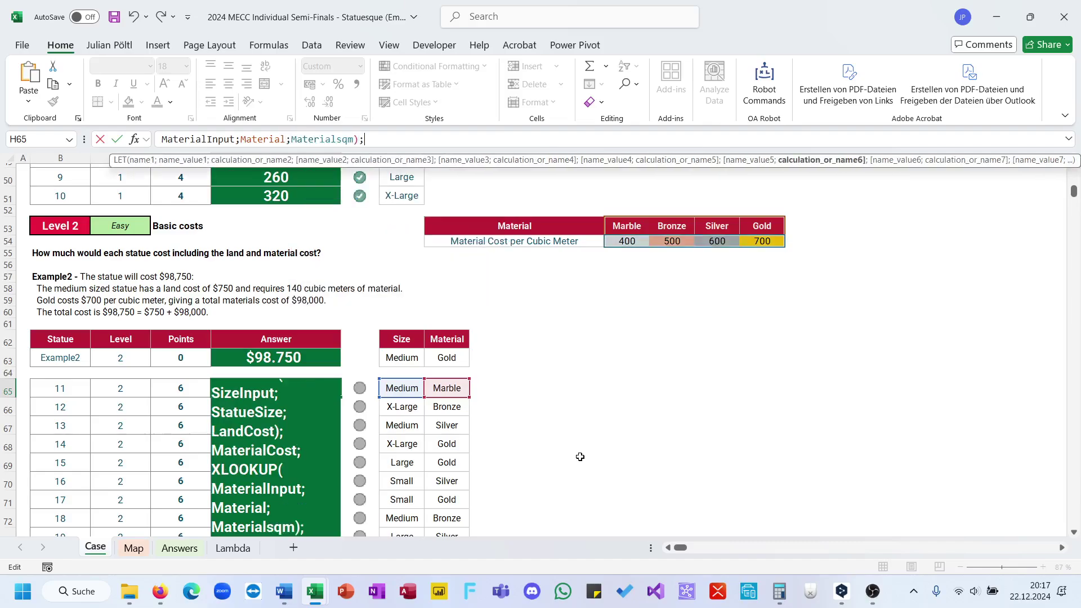
- Add the variable RES to the LET formula, beginning its calculation with LandCostCalc+MaterialCost
text(RES;)
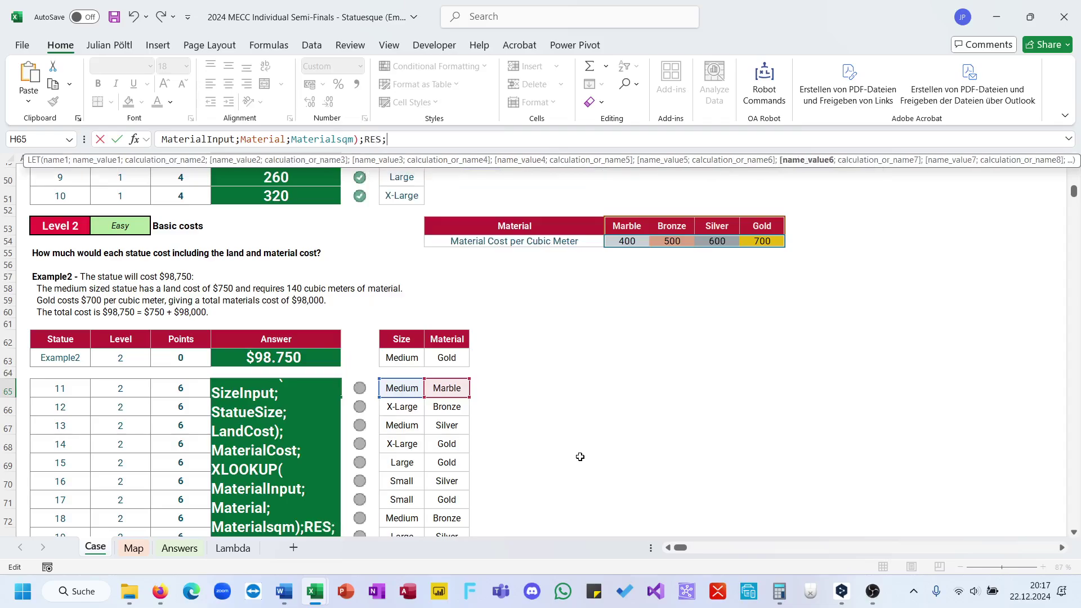
key(ctrl+shift+u)
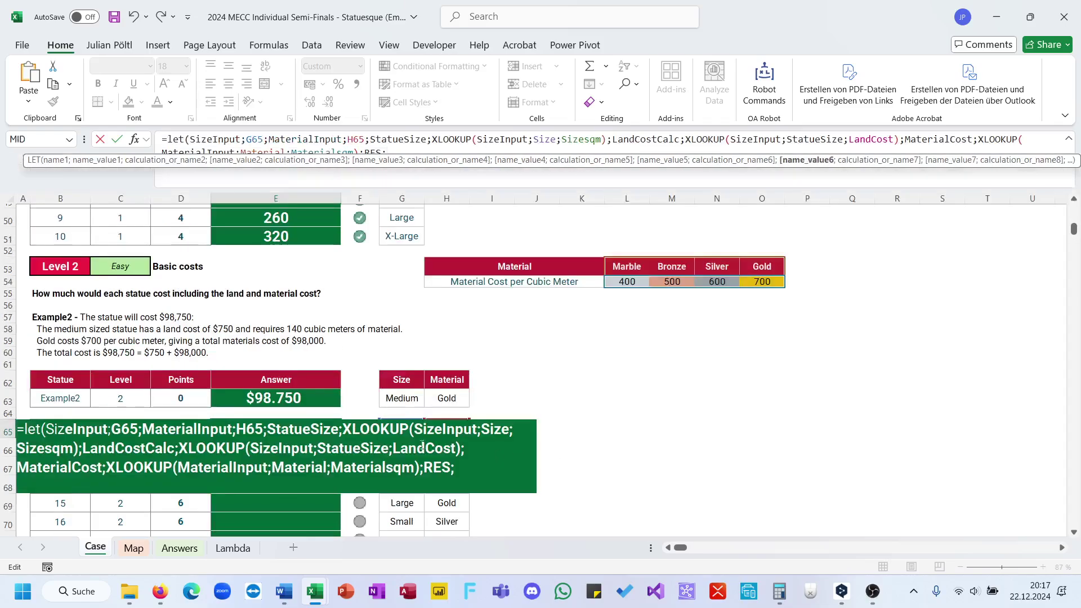
text(Land)
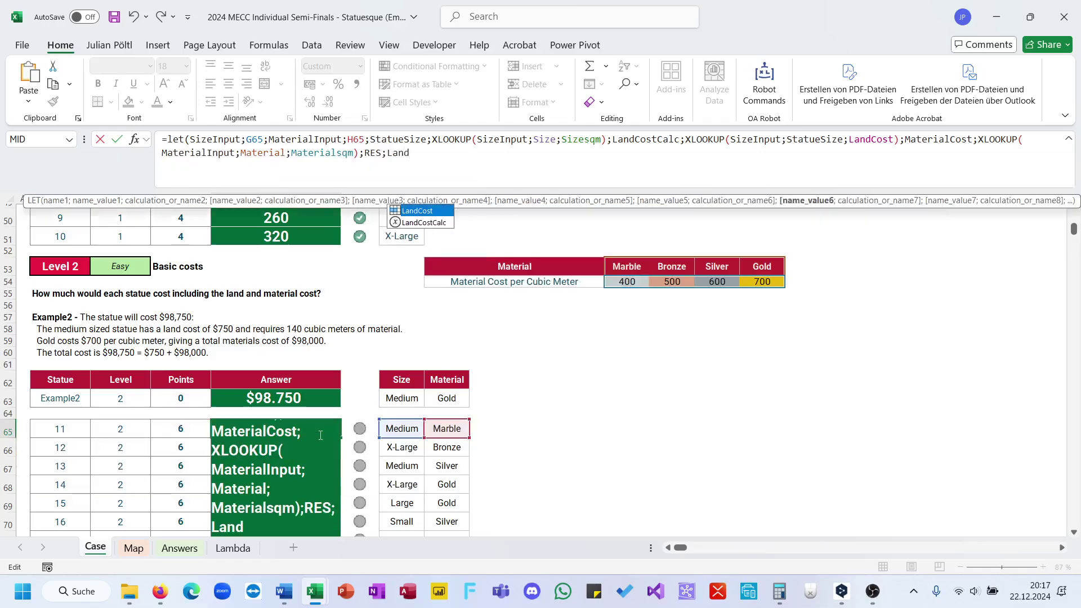
key(Tab)
text(+)
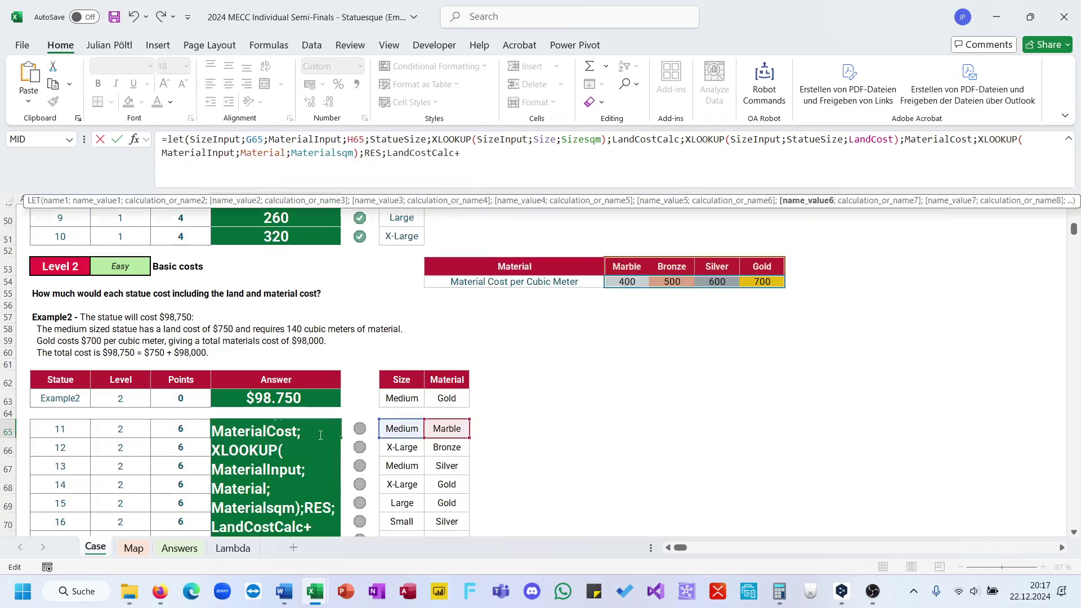
text(Mater)
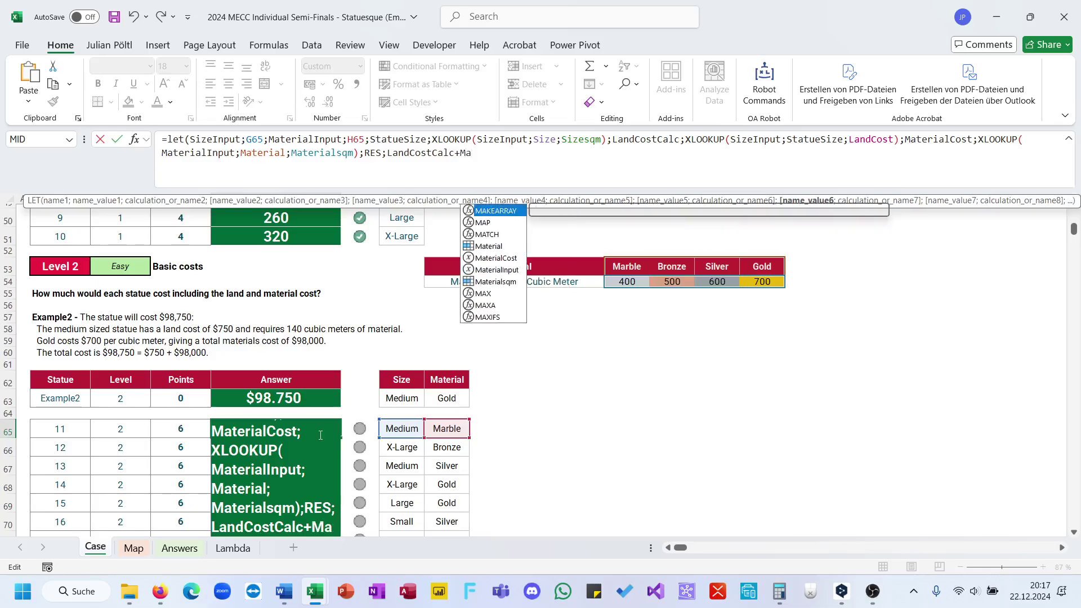
key(Down)
key(Tab)
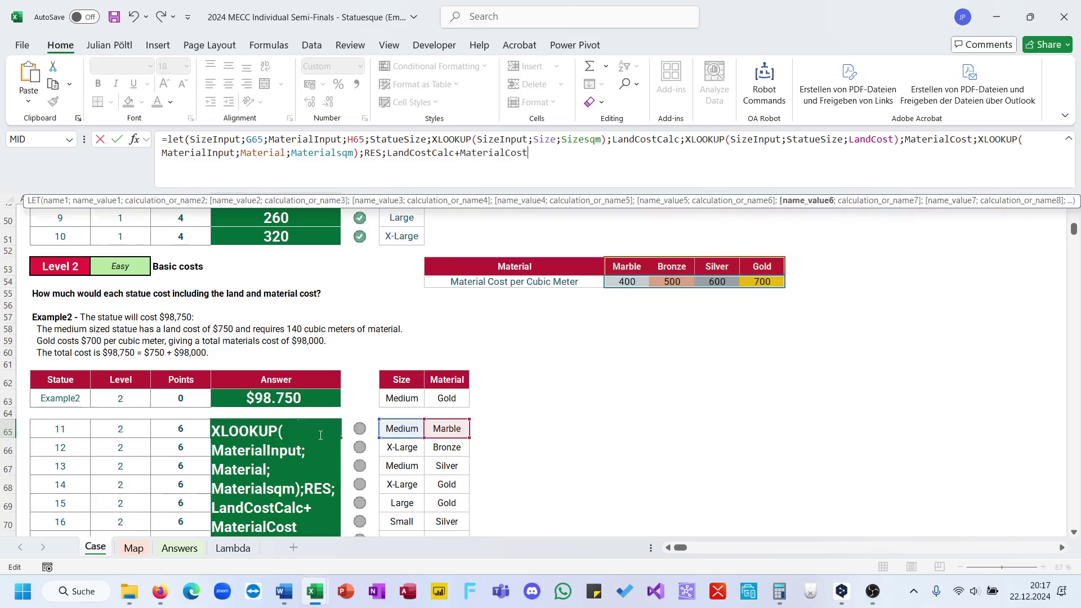
- Multiply MaterialCost by StatueSize in the RES calculation, make RES the LET formula's output and enter it in E65
text(*Mat)
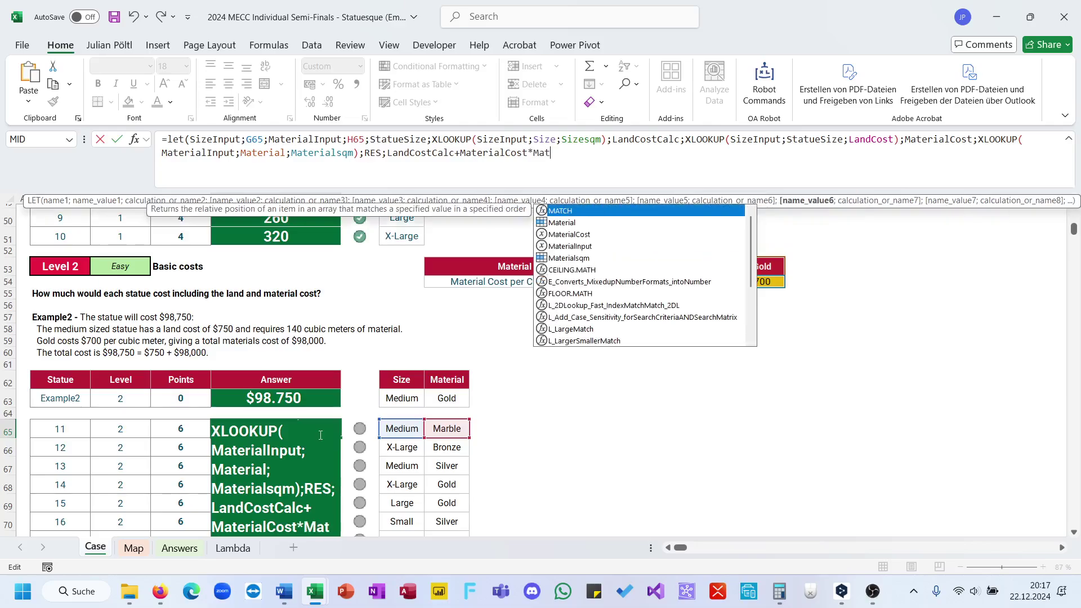
key(Down)
key(Down)
key(Down)
key(BackSpace)
key(BackSpace)
key(BackSpace)
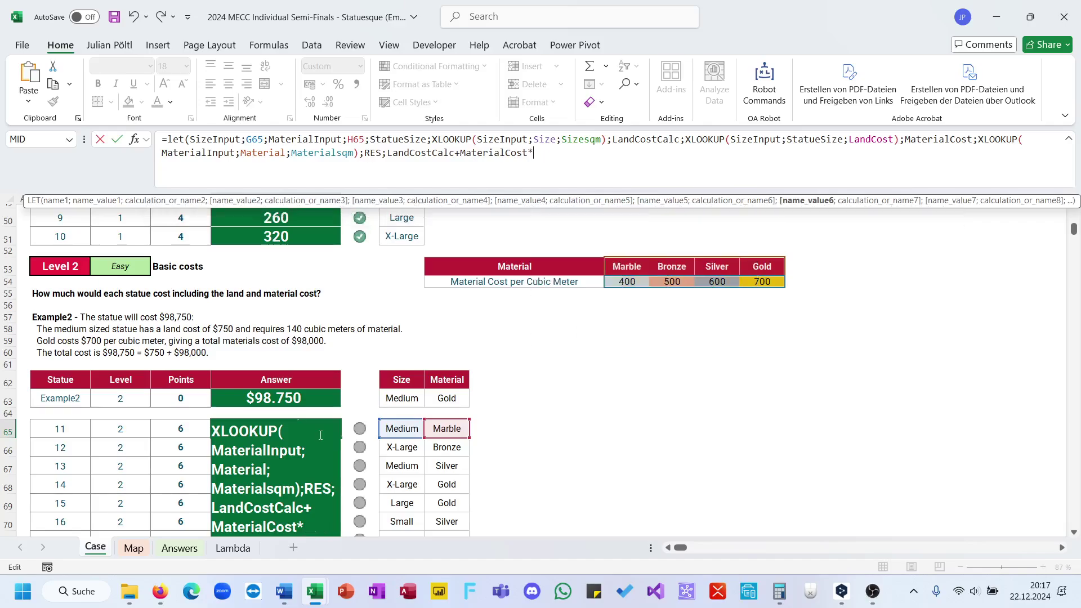
text(st);Mat)
key(Tab)
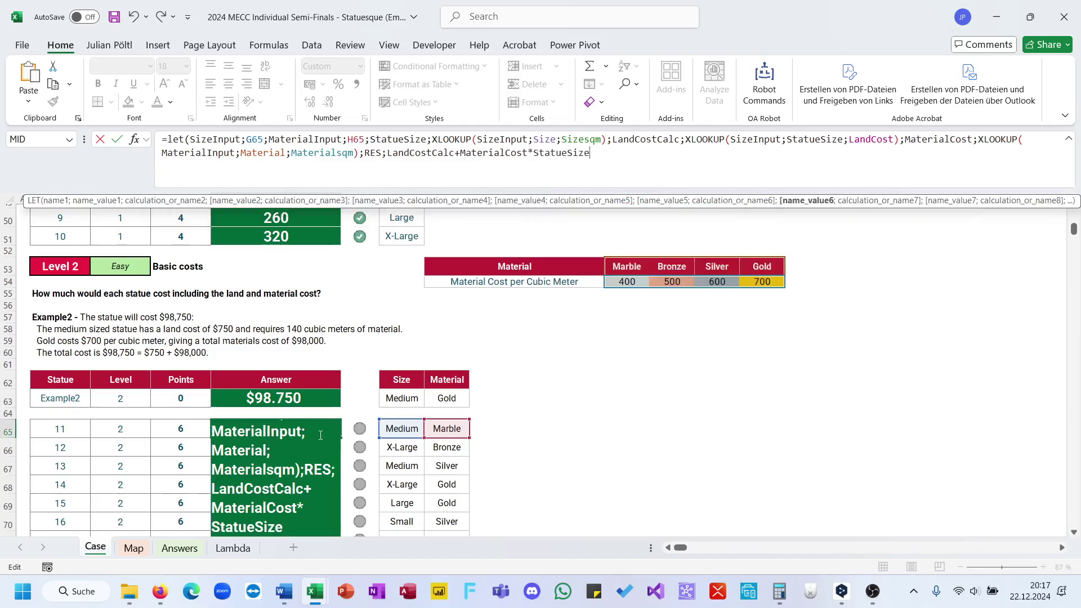
text(;RES)
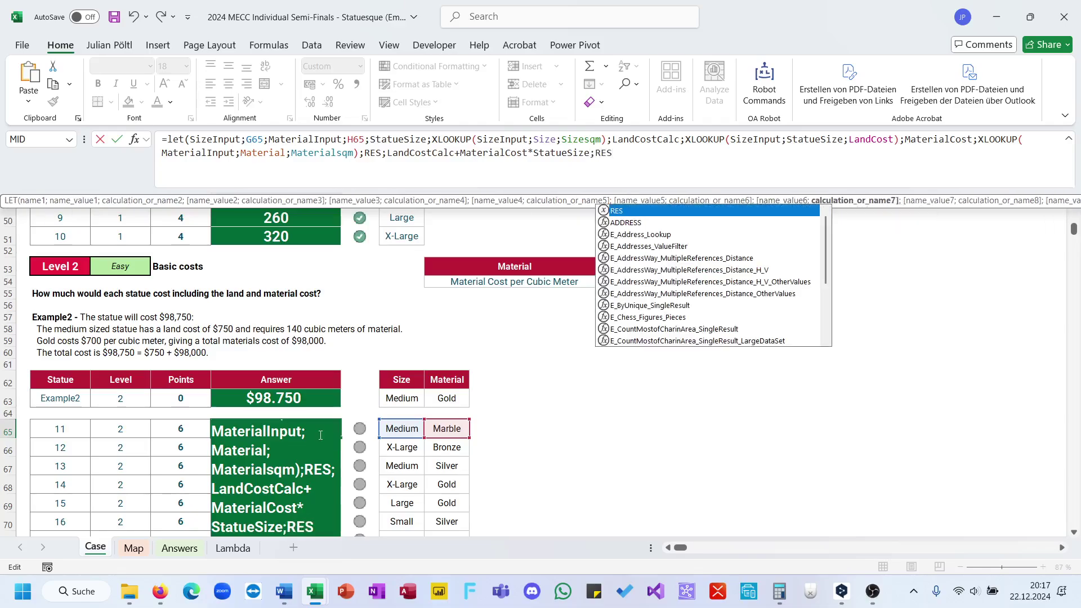
text())
key(Return)
key(Up)
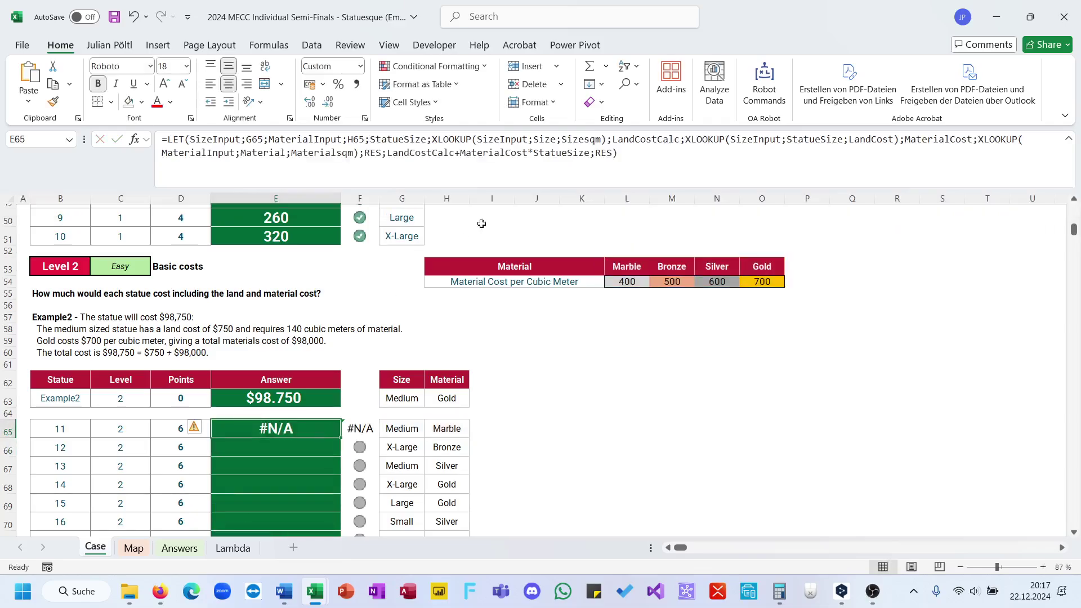
- Replace the RES variable and output at the end of the E65 formula with MaterialCost to test that variable alone
scroll(481, 223, up, 1)
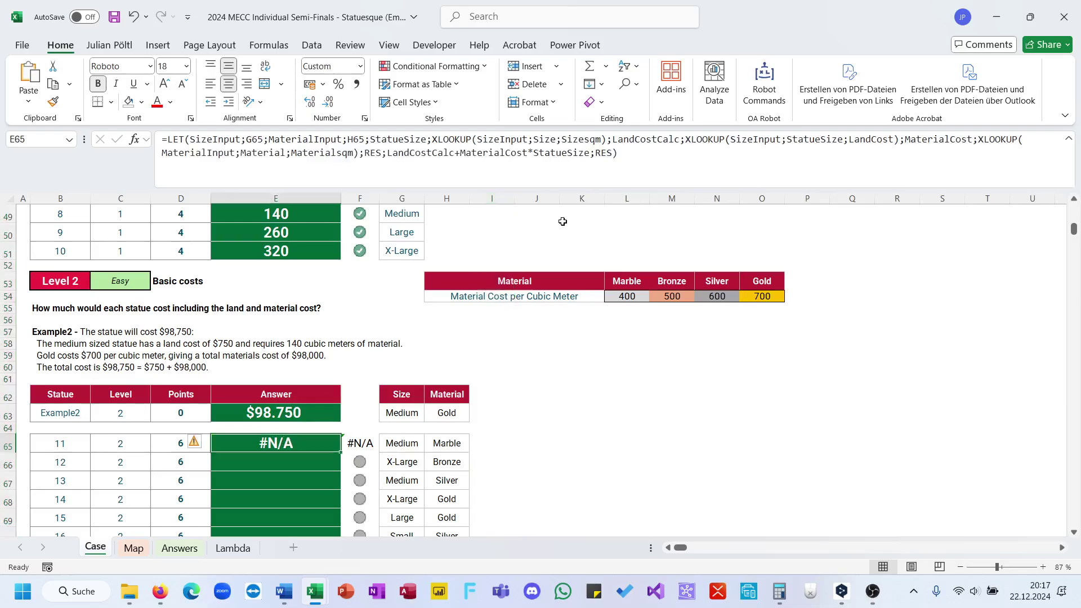
click(640, 175)
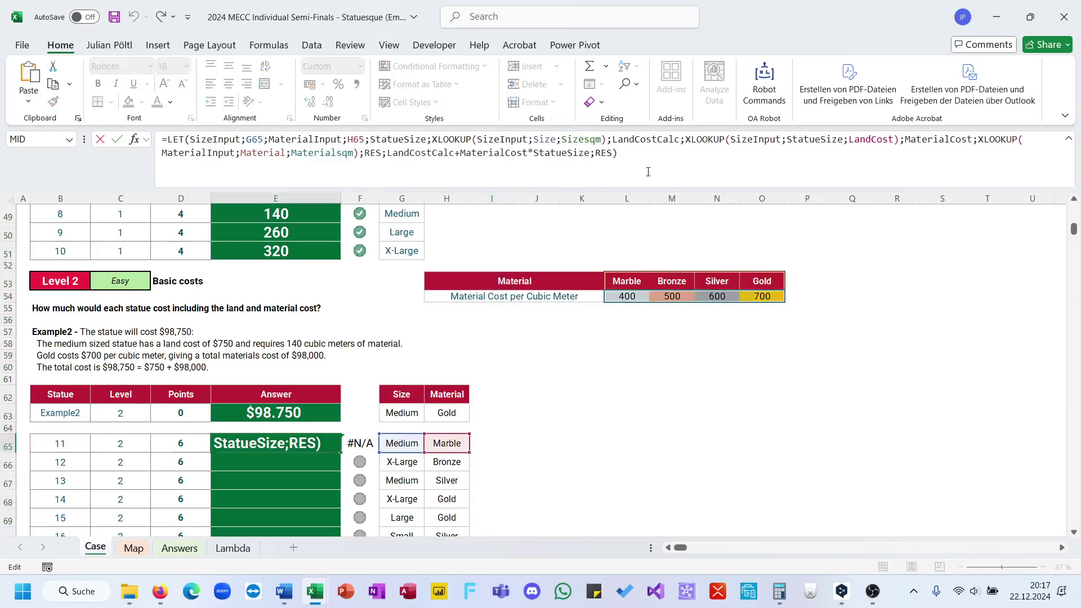
drag(648, 172, 365, 168)
text(Na)
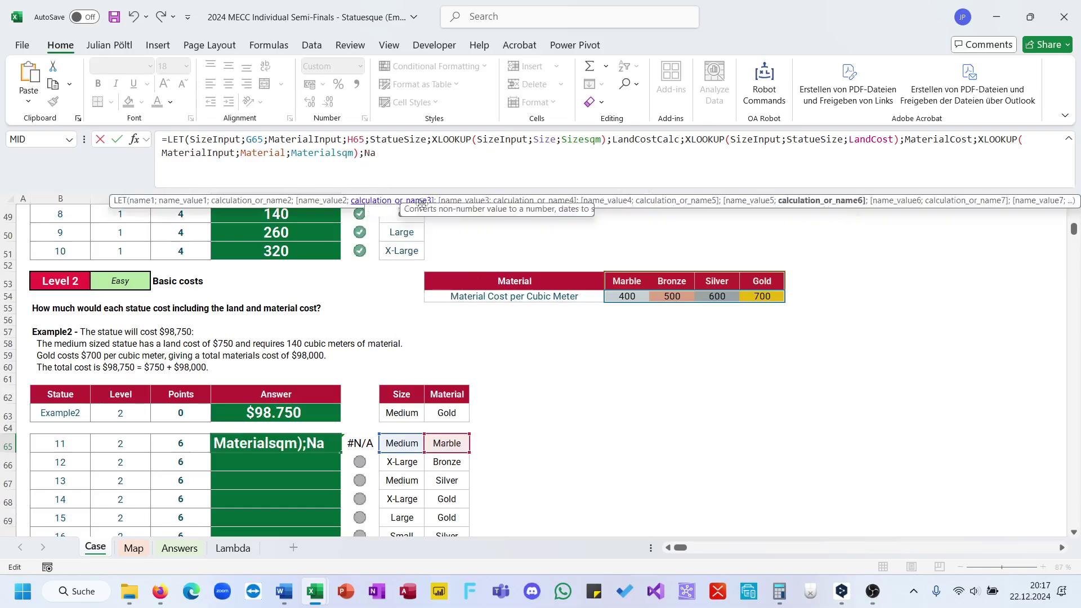
key(BackSpace)
key(BackSpace)
text(Mater)
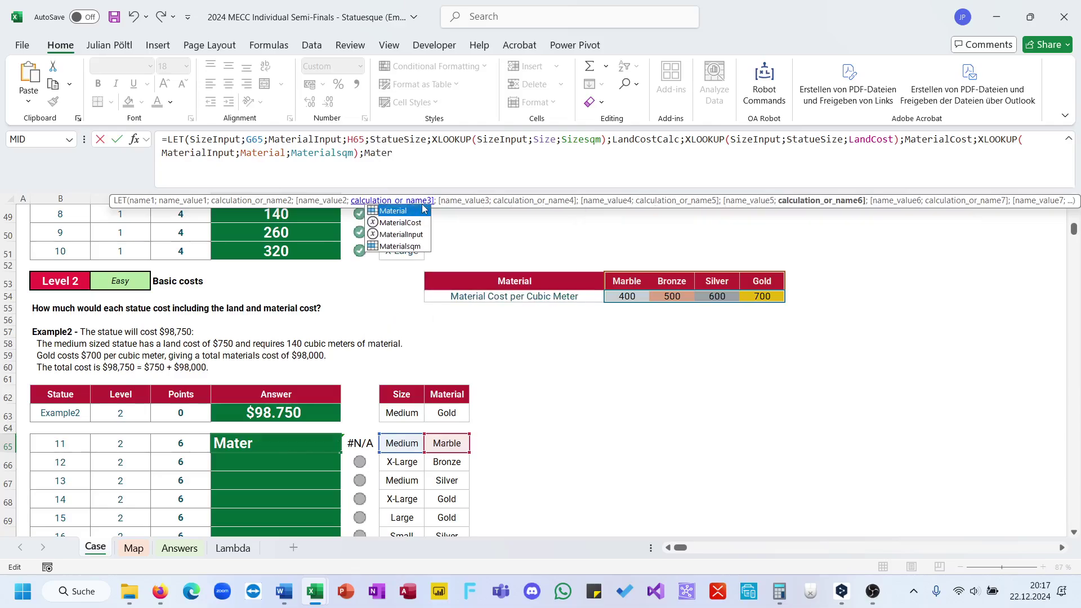
key(Down)
key(Tab)
text())
key(ctrl+Return)
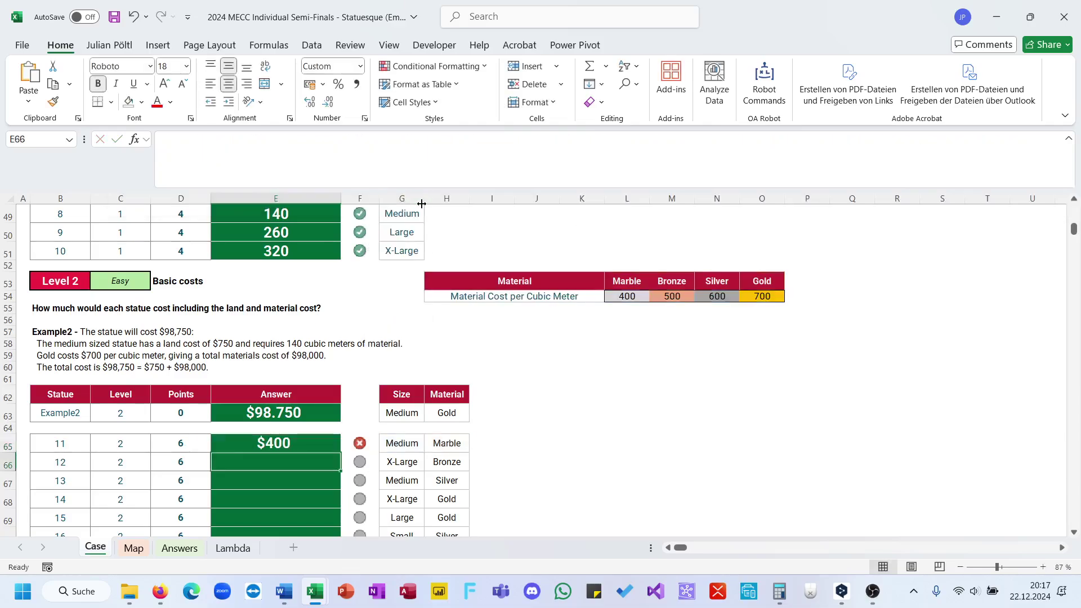
- Change the output of the E65 LET formula to LandCostCalc to test it, and reopen the formula for editing
double_click(397, 139)
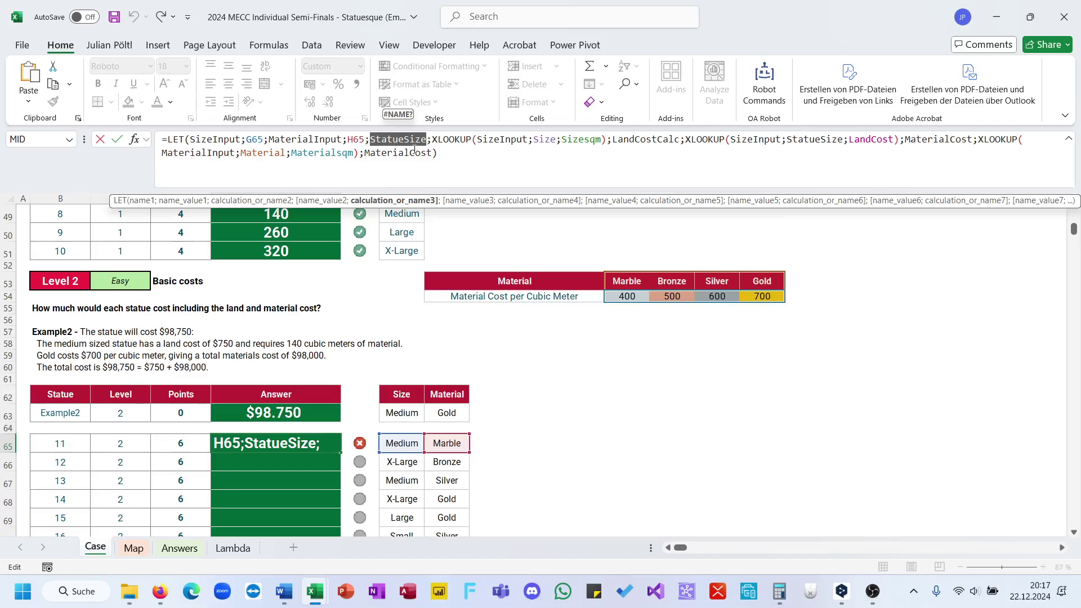
double_click(414, 152)
text(Land)
key(Down)
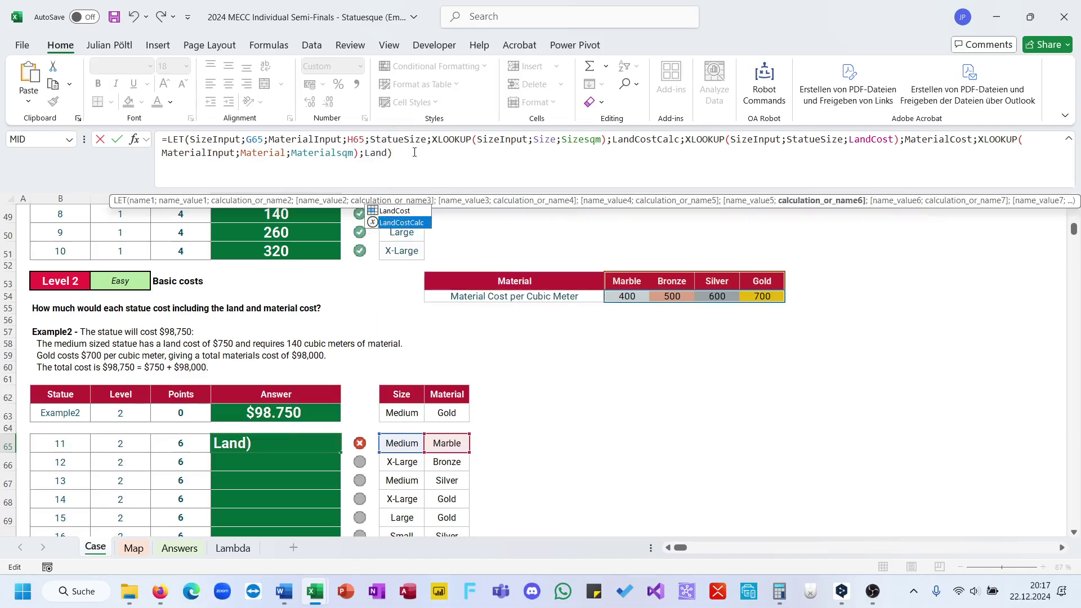
key(Tab)
key(Return)
key(Up)
click(722, 183)
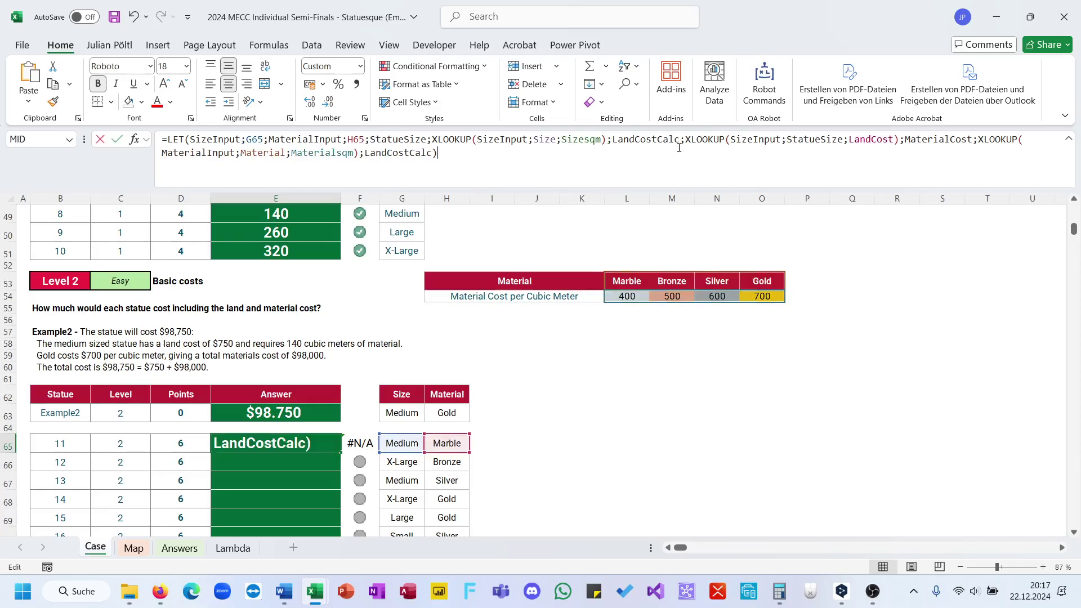
scroll(759, 311, up, 8)
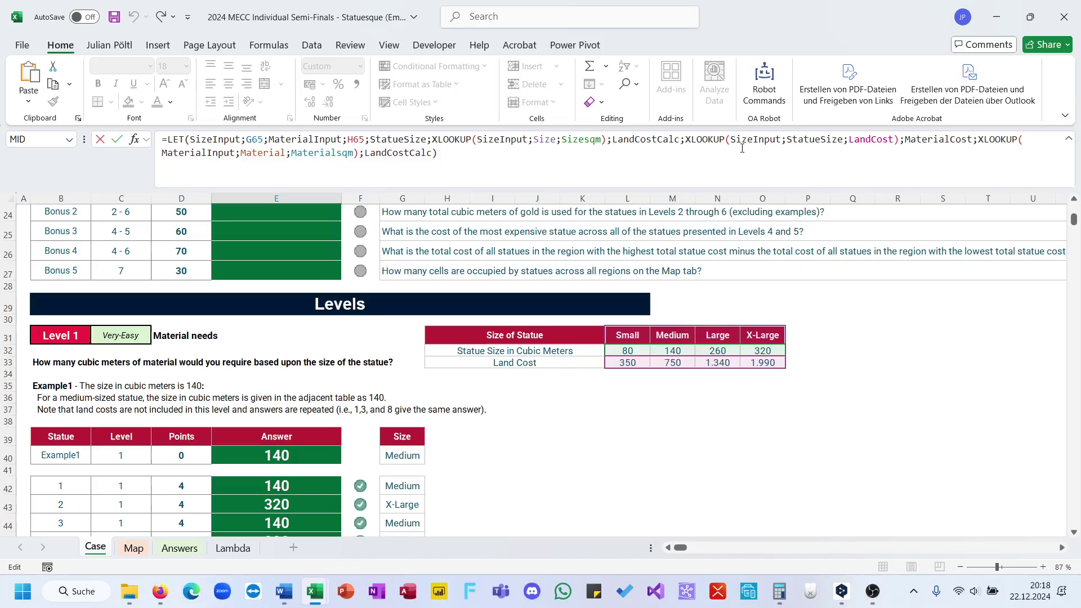
click(816, 140)
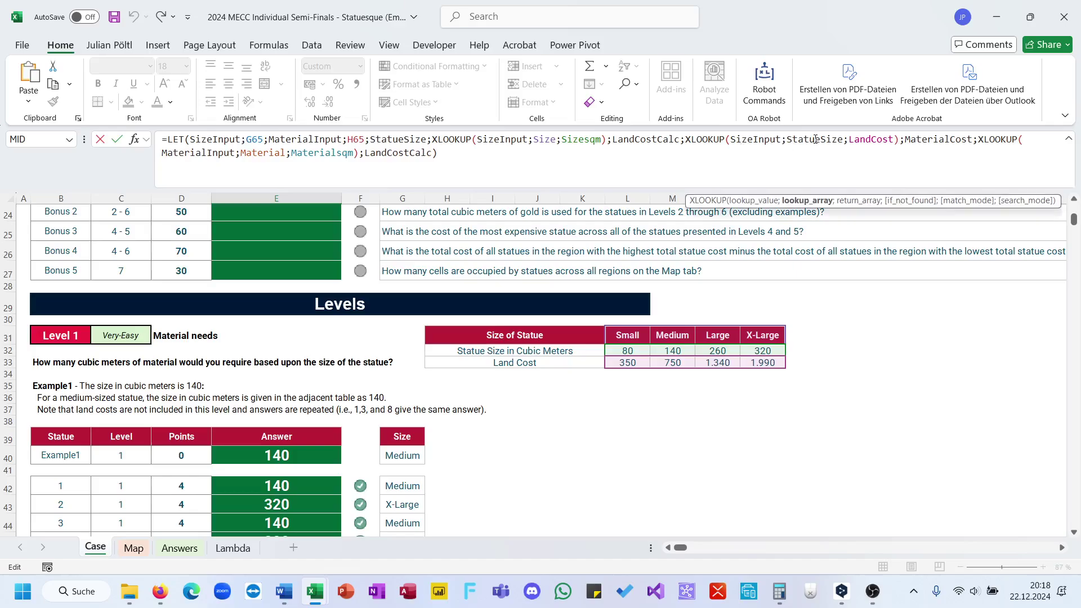
double_click(816, 139)
text(S)
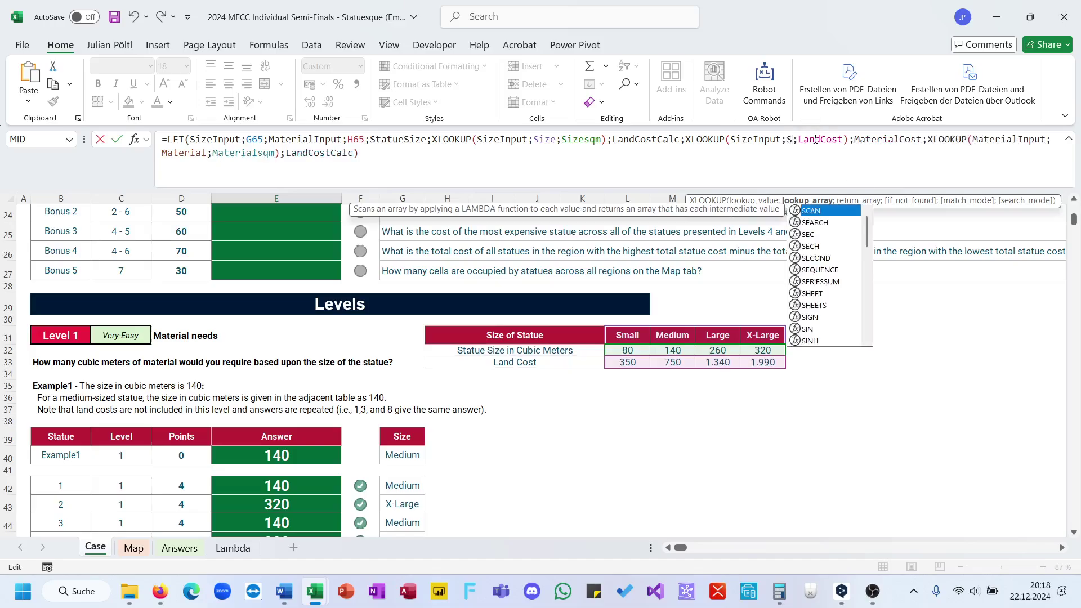
text(ize)
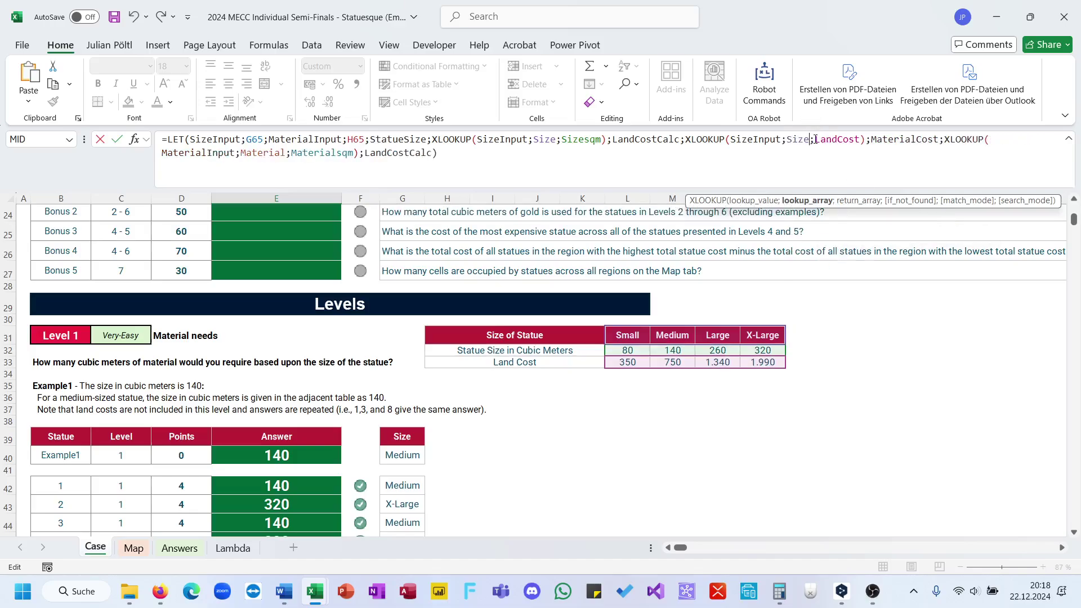
key(Escape)
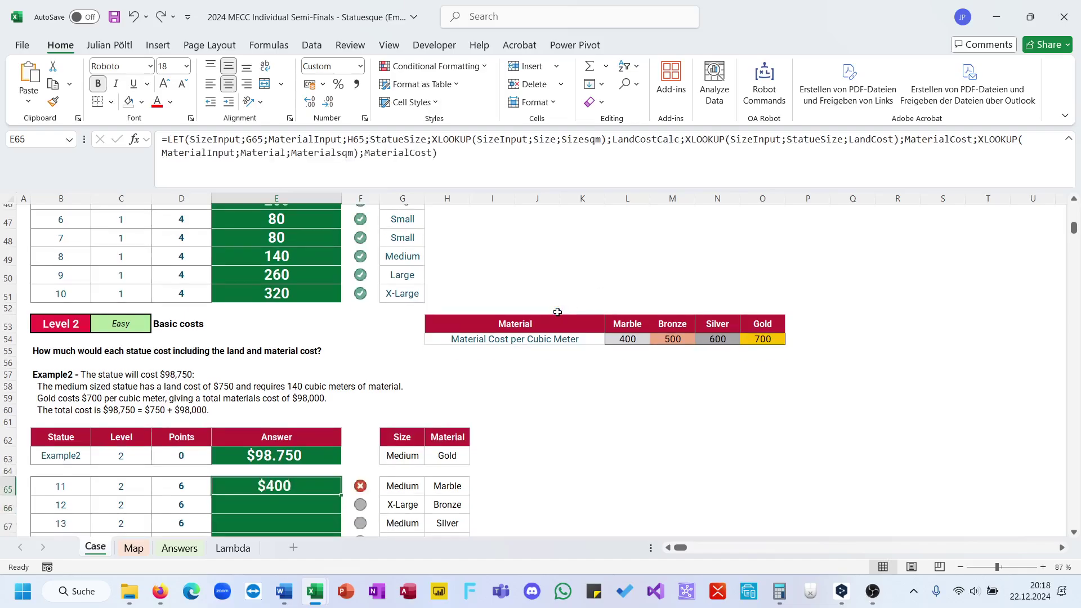
- Restore the RES version of the E65 formula and change the lookup array of LandCostCalc's XLOOKUP to Size
key(ctrl+y)
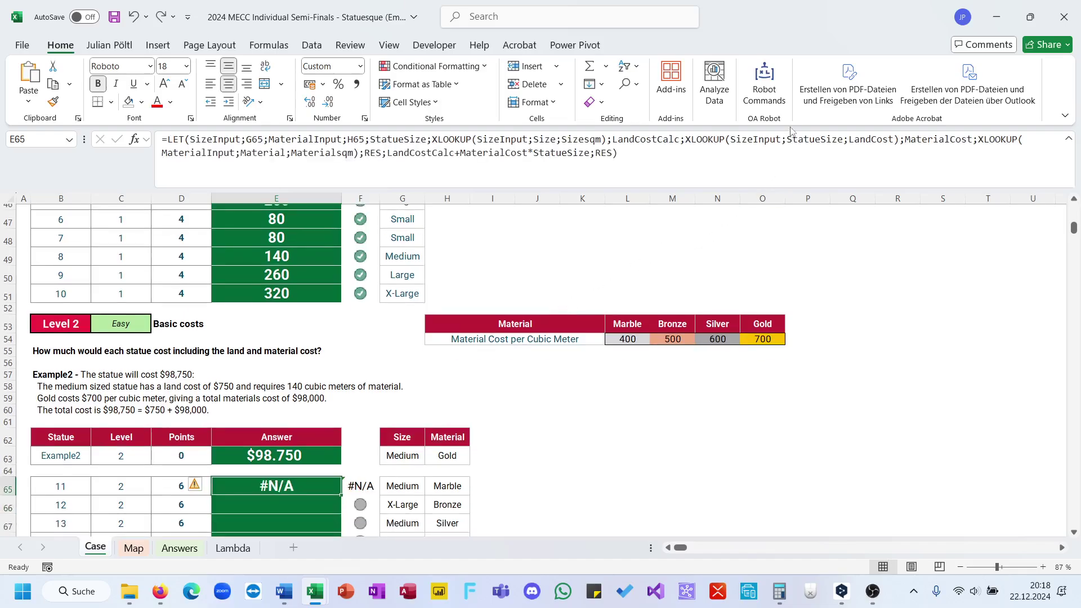
double_click(800, 140)
text(s)
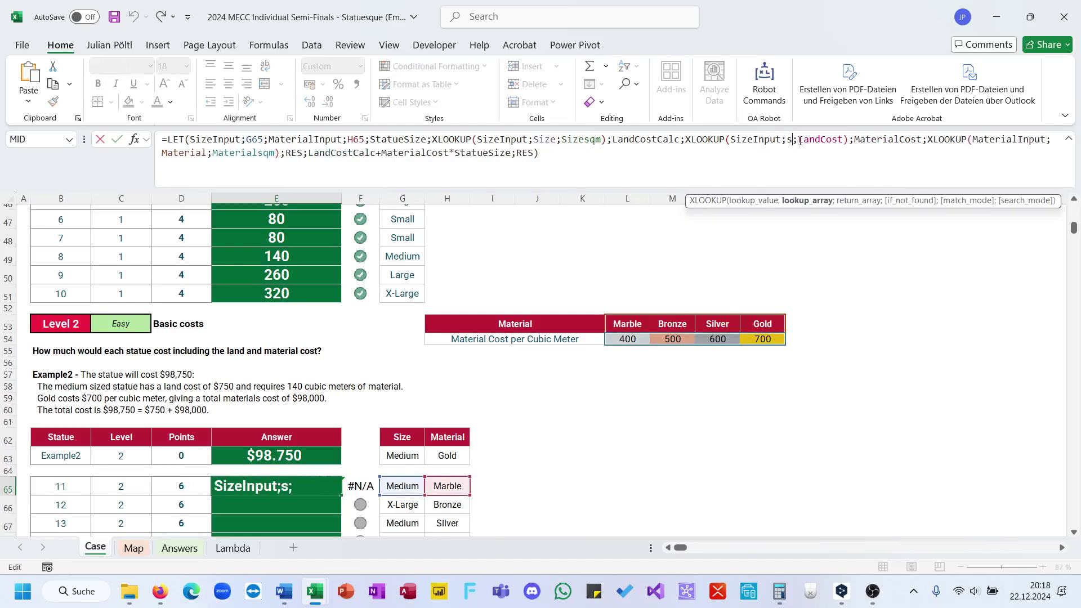
text(iz)
key(Tab)
key(ctrl+Return)
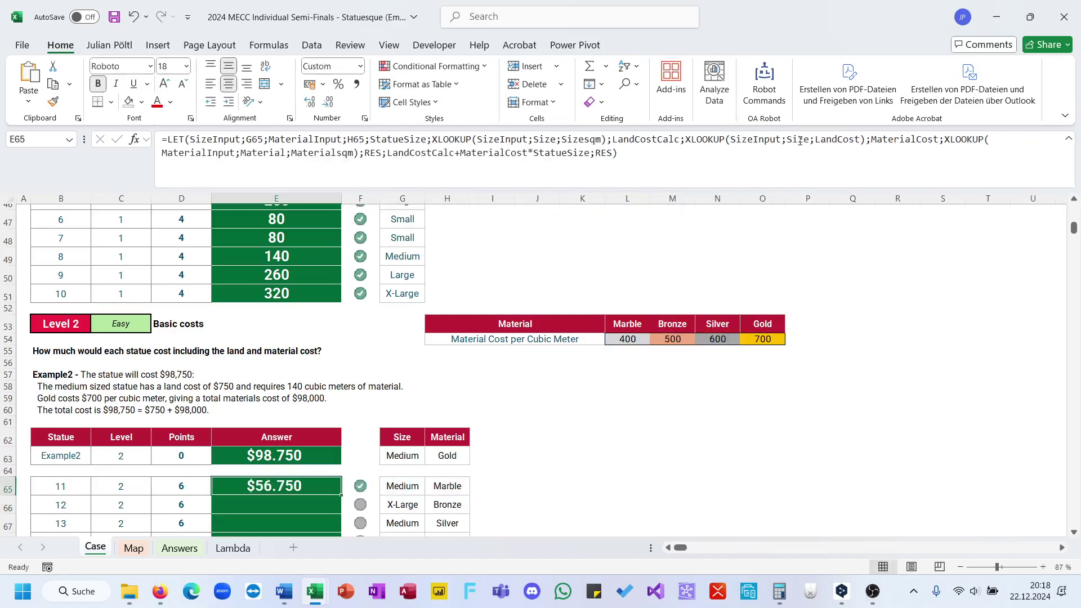
- Fill the E65 formula down through E74 to answer all Level 2 statues
scroll(351, 381, down, 4)
double_click(341, 297)
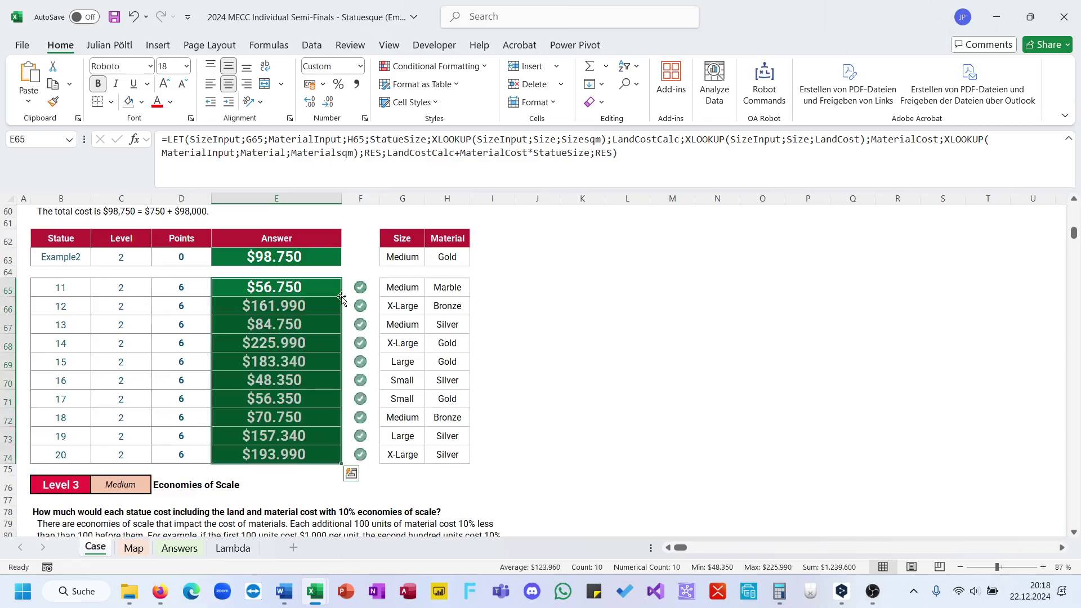
scroll(408, 325, up, 8)
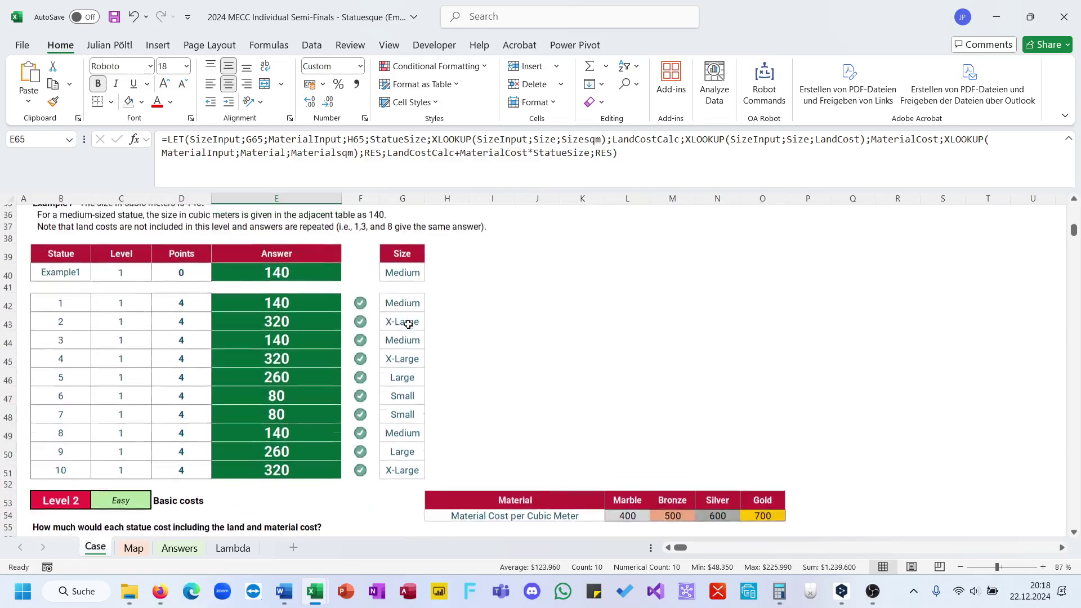
scroll(408, 325, up, 6)
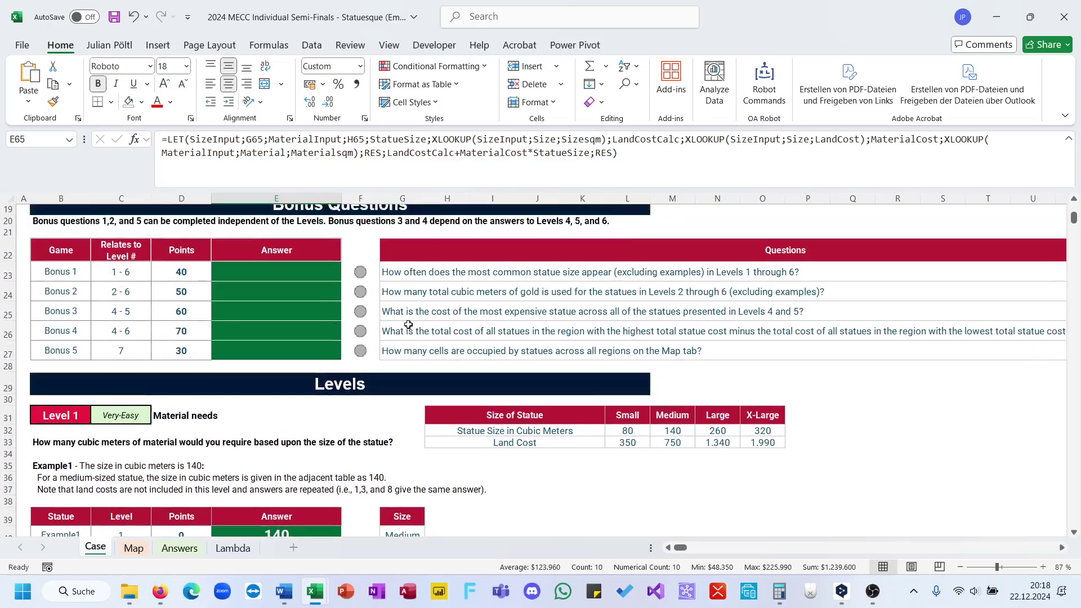
scroll(365, 338, down, 5)
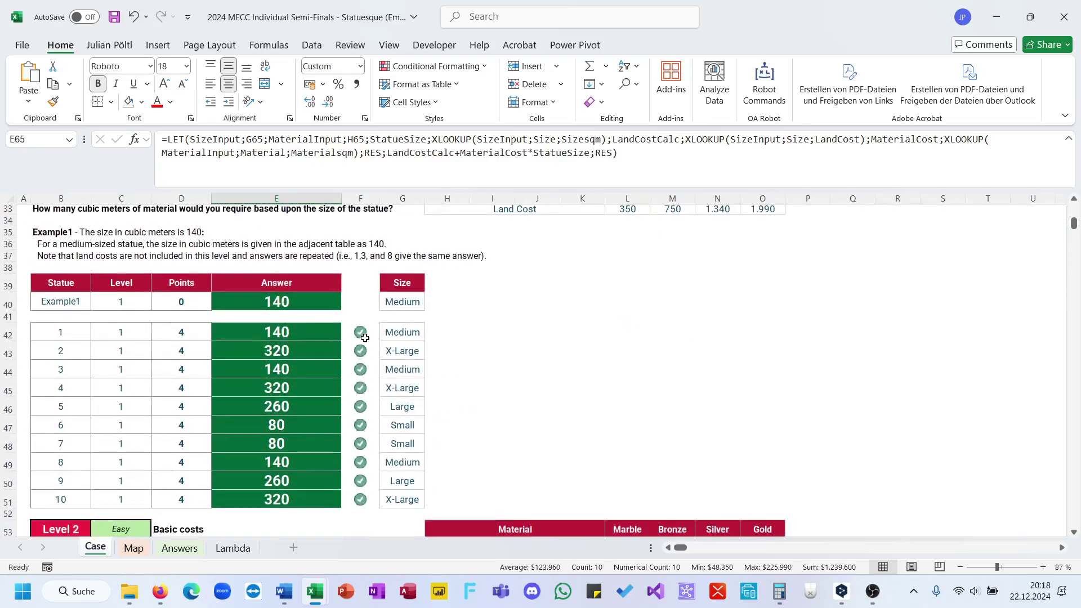
- Copy the LET formula from E74 into E92, the first answer cell of Level 3
scroll(365, 338, down, 12)
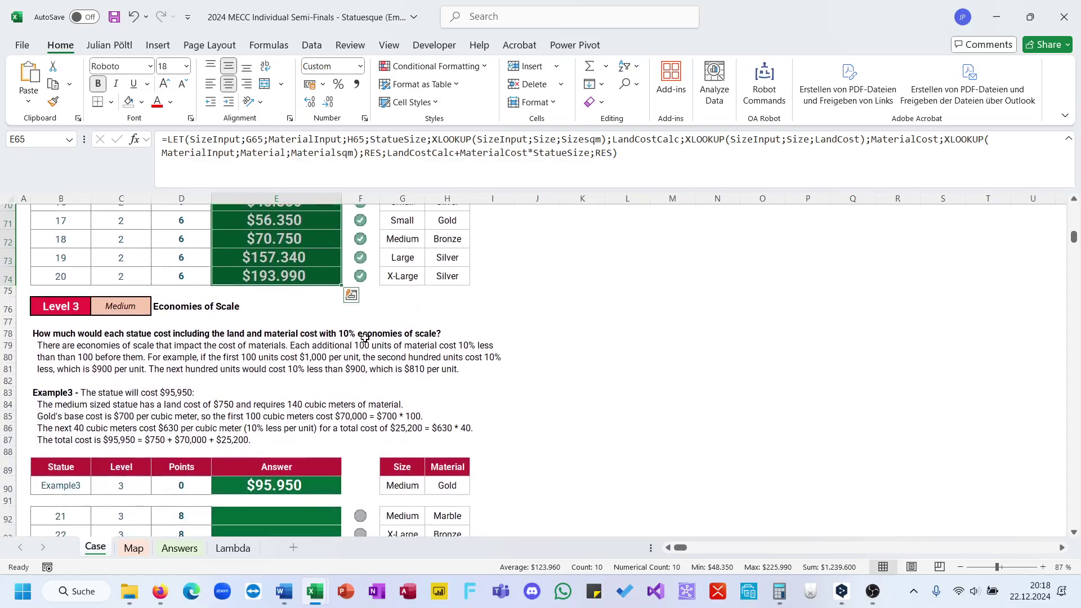
scroll(365, 338, down, 1)
click(293, 258)
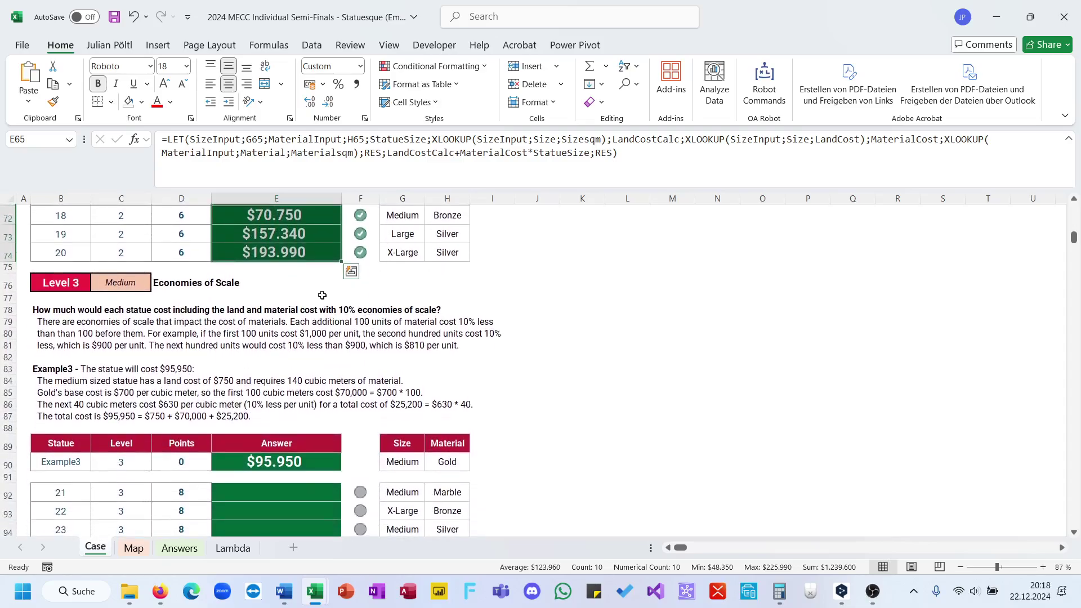
double_click(293, 258)
key(Escape)
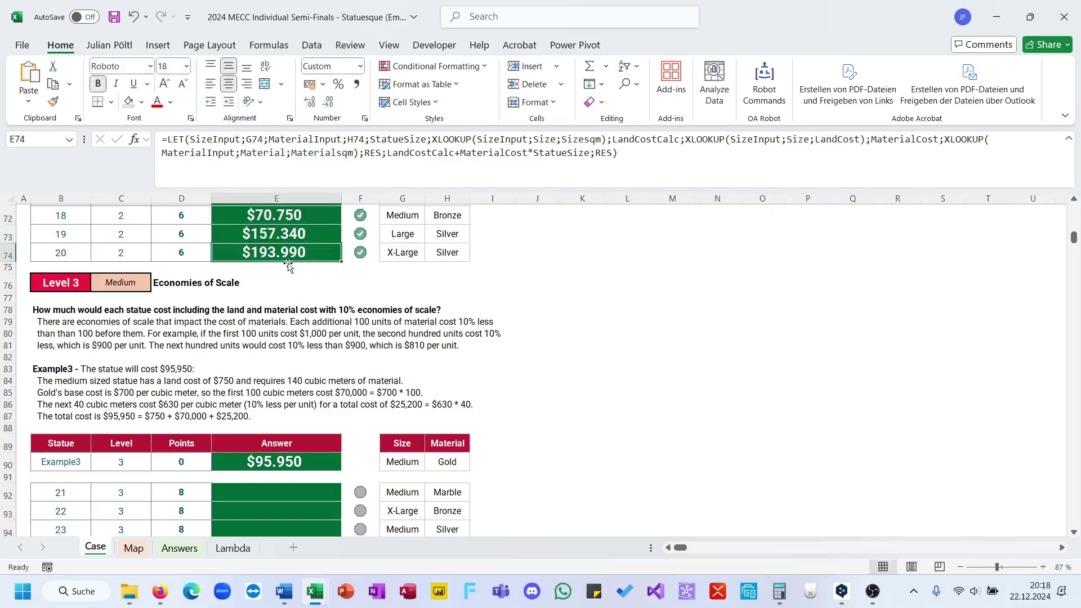
key(ctrl+c)
click(302, 491)
key(ctrl+v)
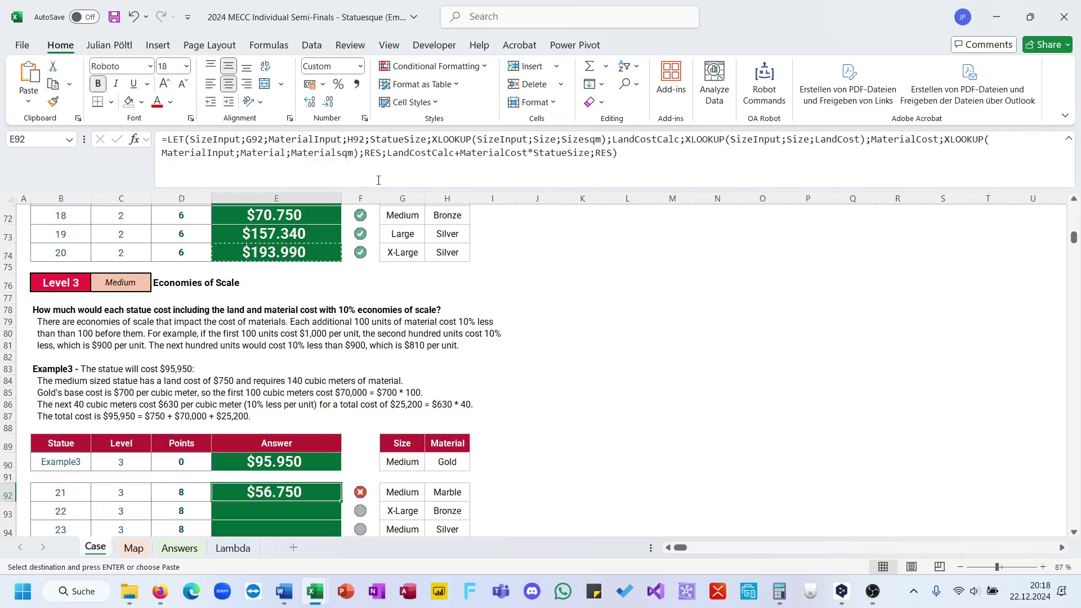
click(378, 180)
key(Escape)
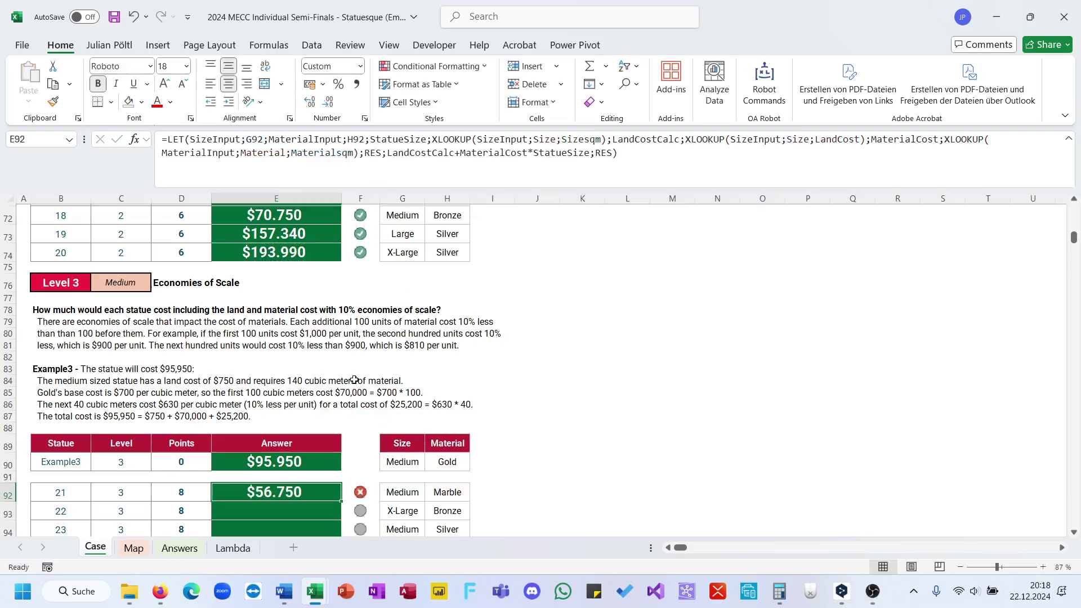
- Insert a CostFactor variable with an empty value before RES in the E92 LET formula and enter it
scroll(355, 381, down, 1)
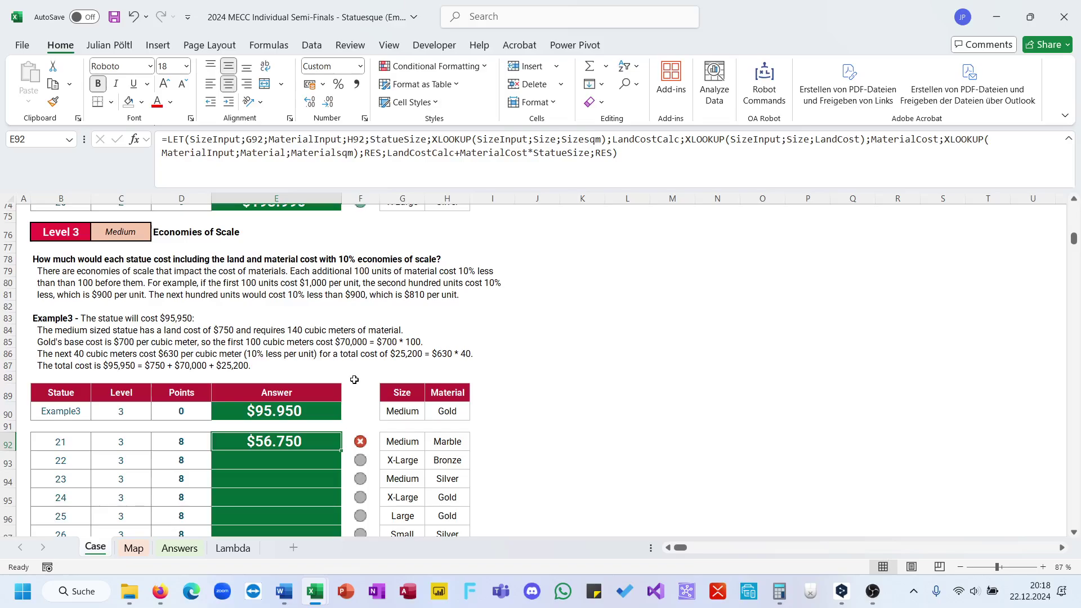
key(F2)
click(362, 153)
text(;Cost)
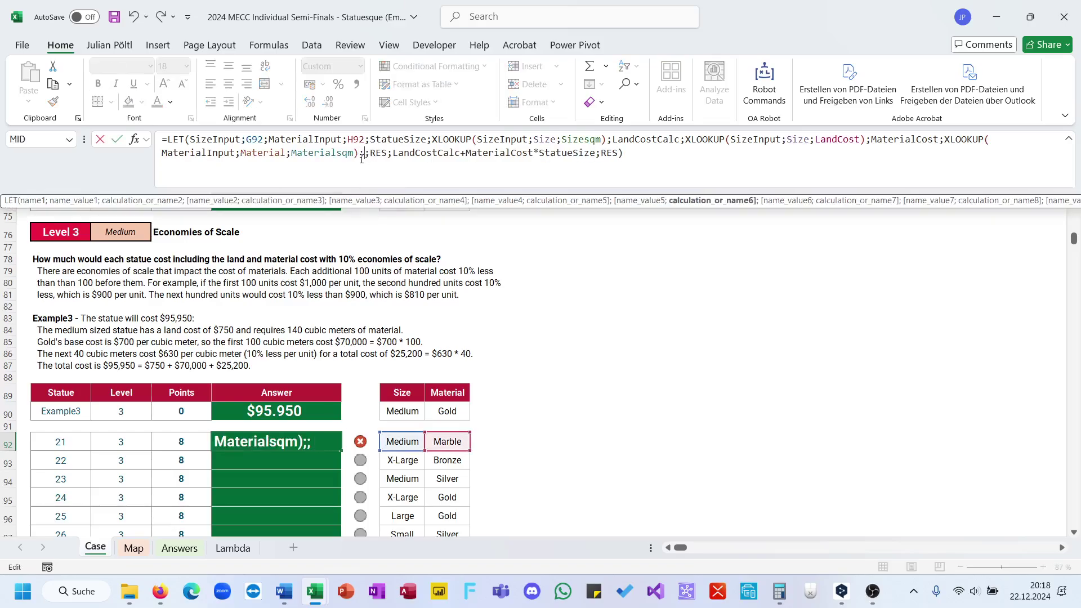
text(Factor)
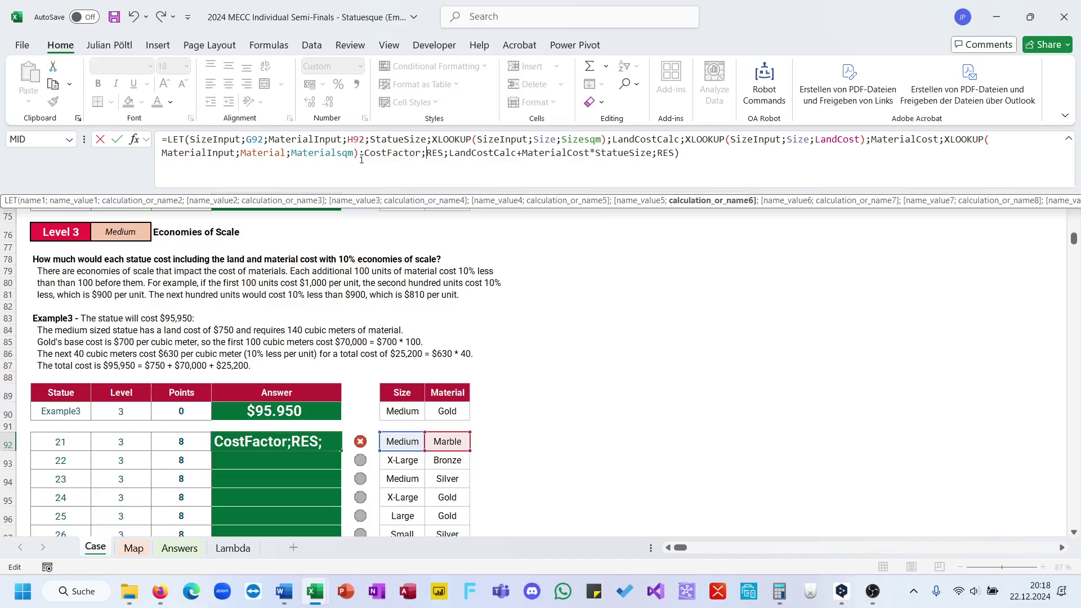
text(;)
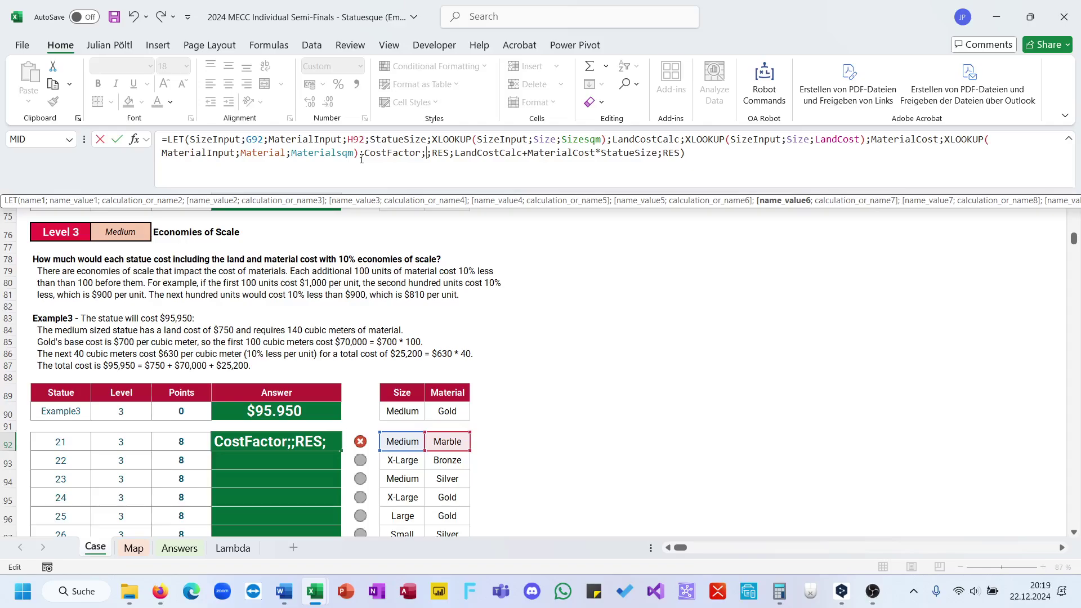
key(Return)
click(517, 430)
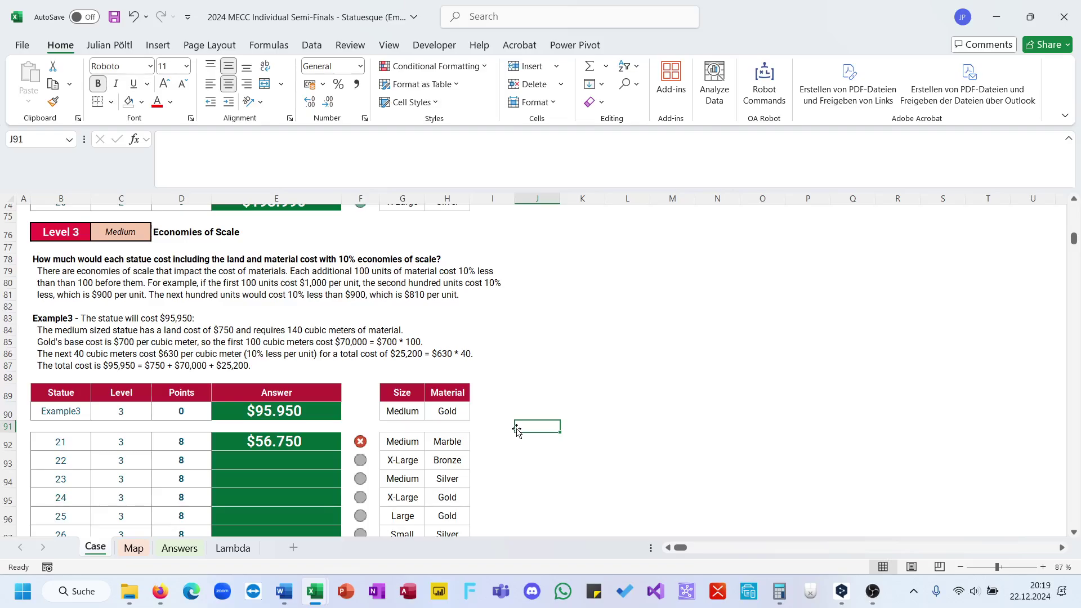
click(335, 443)
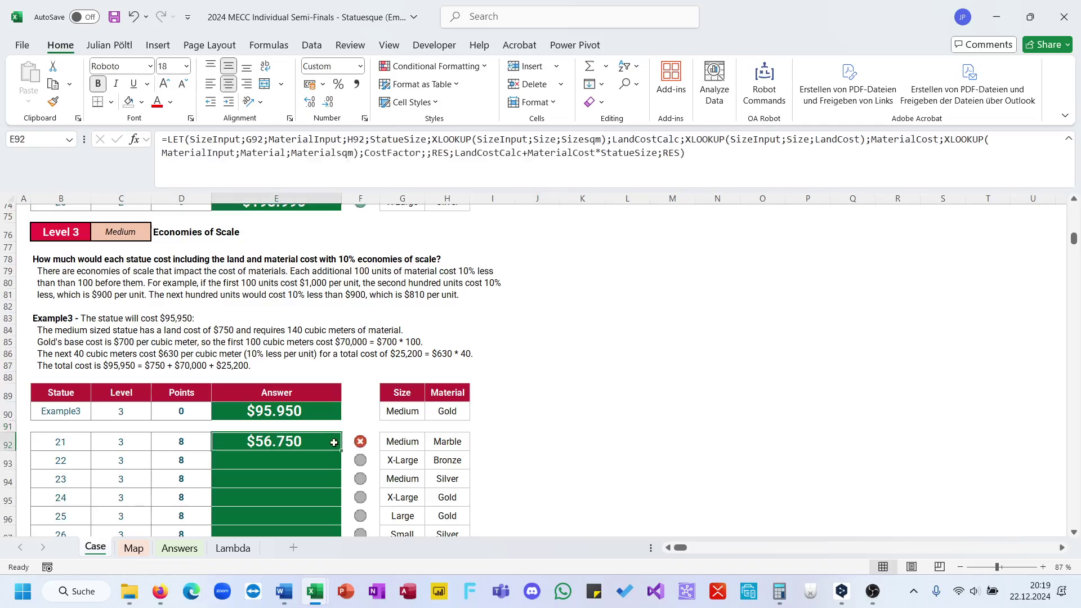
click(532, 432)
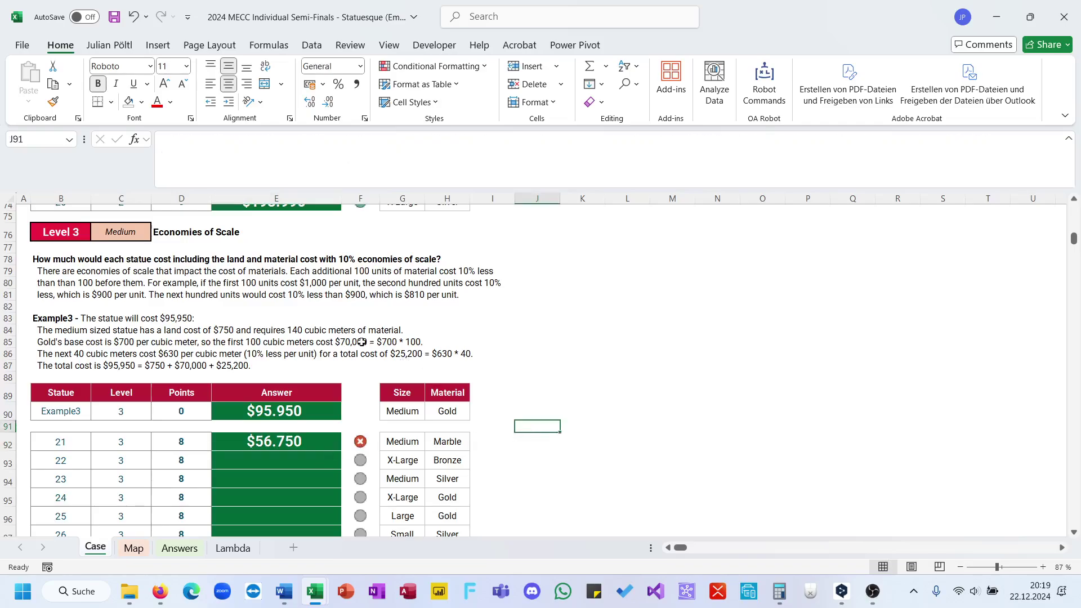
click(547, 343)
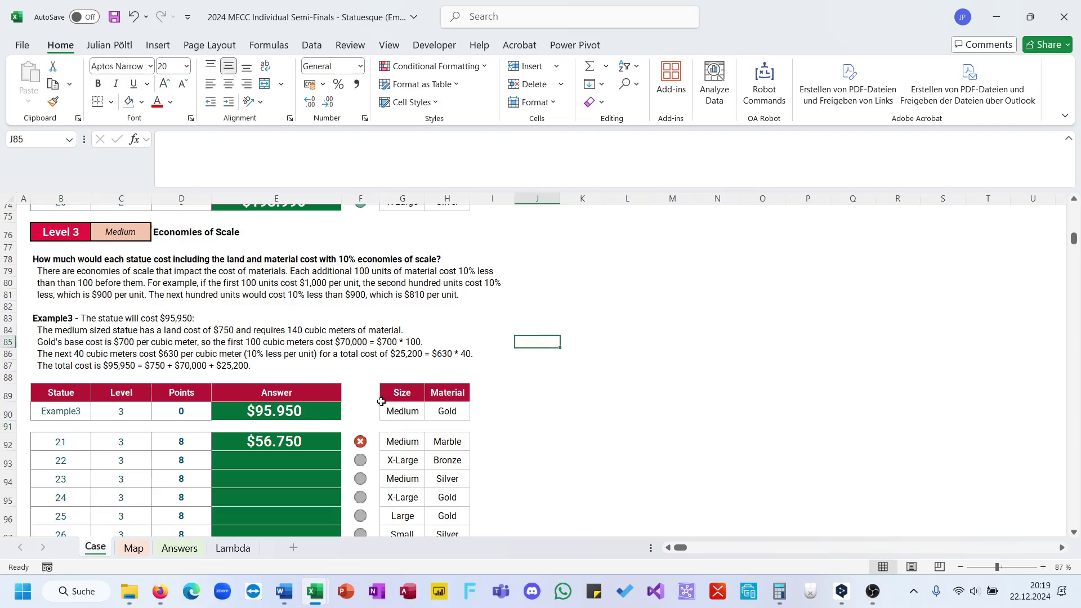
- Define CostFactor in the E92 formula as SEQUENCE(StatueSize)
click(319, 443)
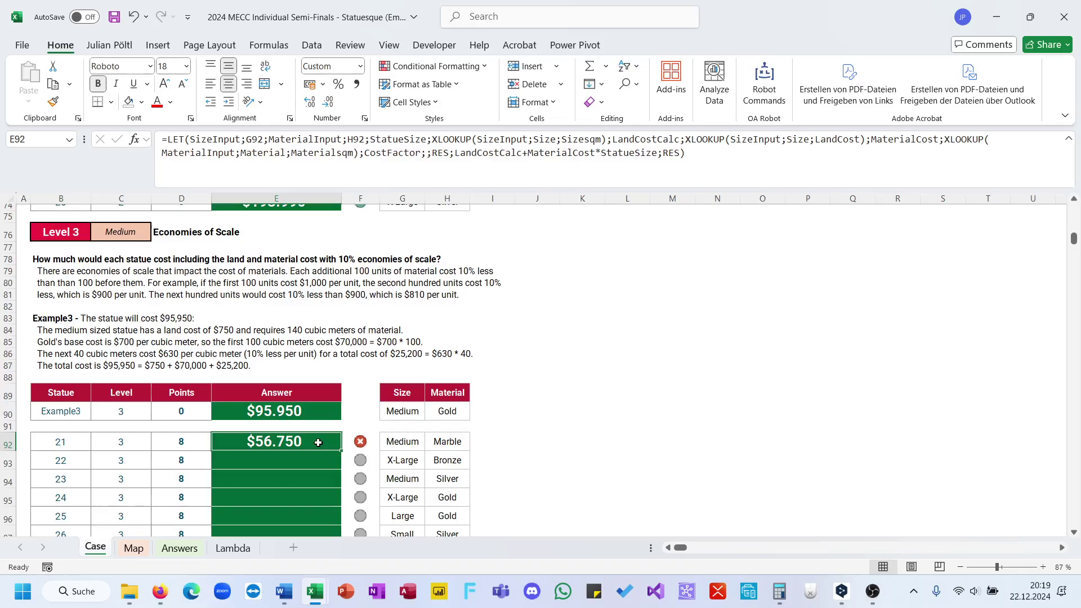
click(428, 159)
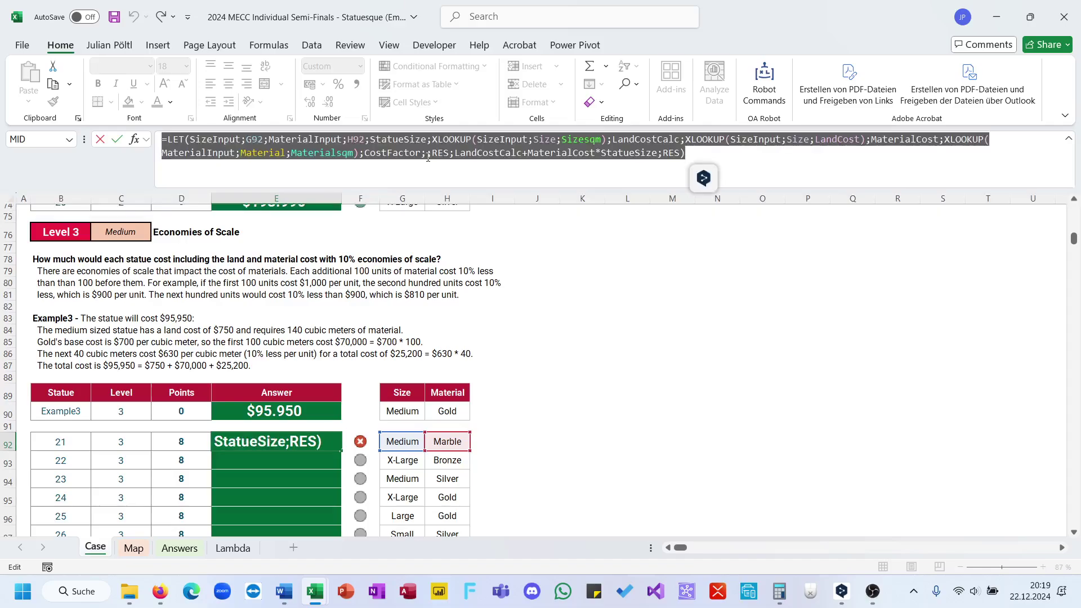
key(ctrl+a)
click(428, 157)
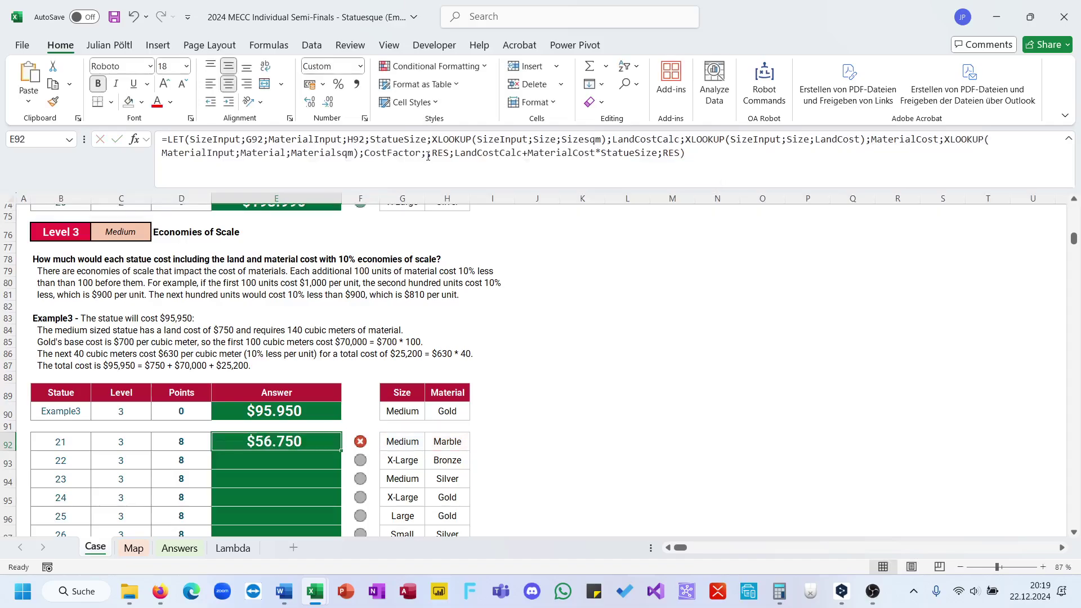
text(Se)
key(Down)
key(Down)
key(Down)
key(Down)
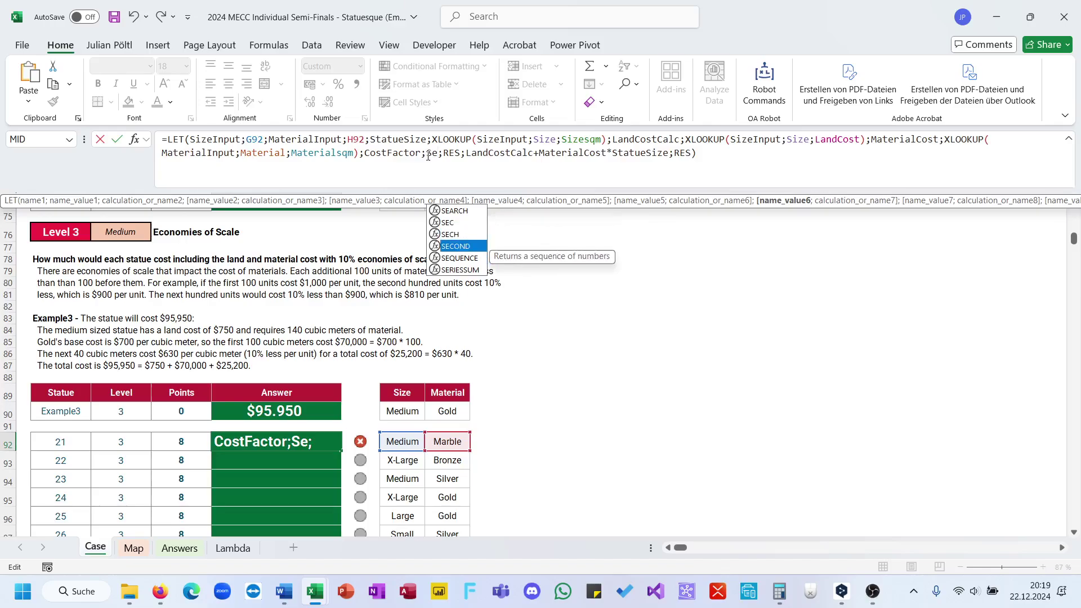
key(Tab)
text(Stat)
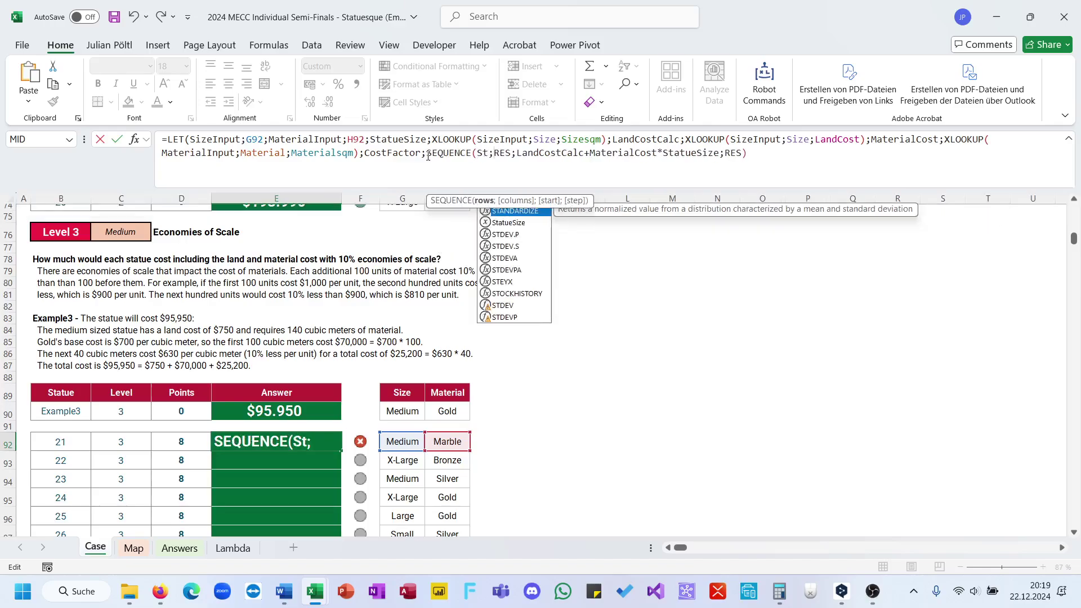
key(Tab)
text())
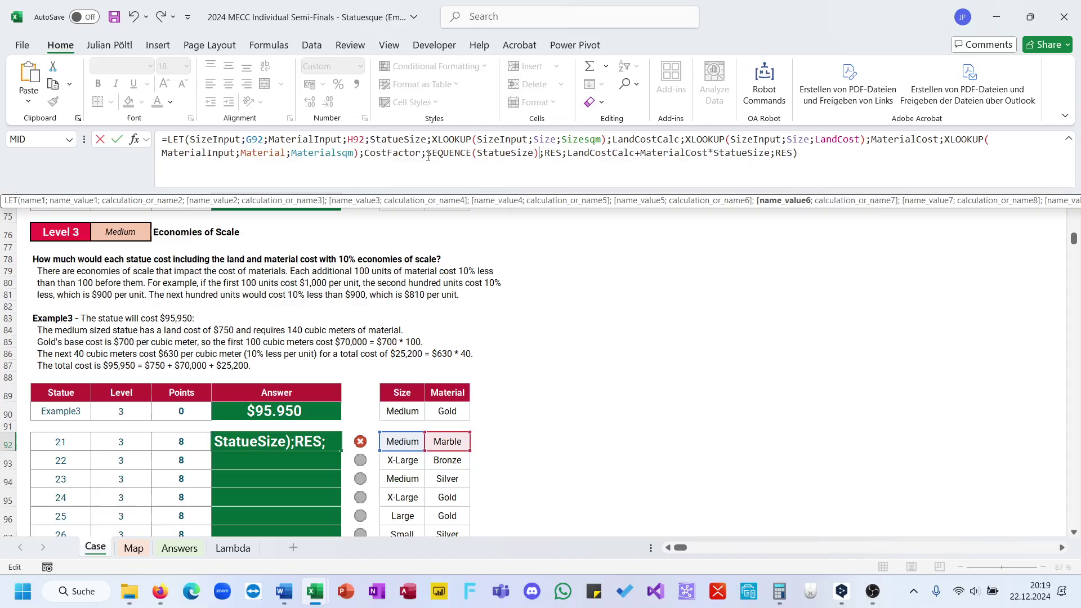
- Divide CostFactor's SEQUENCE(StatueSize) by 100 and enter the E92 formula
click(427, 154)
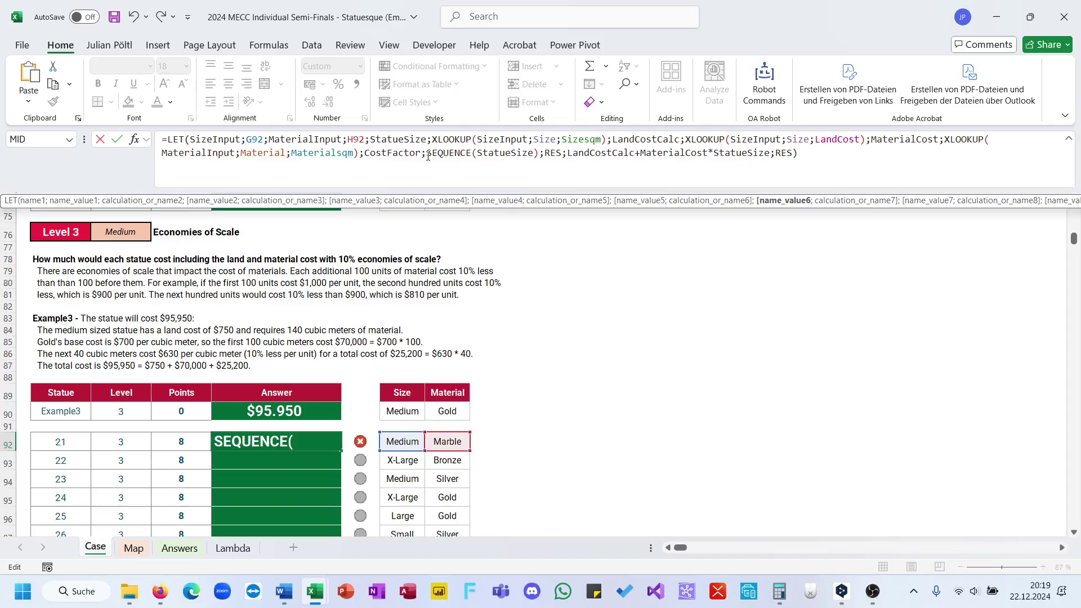
click(539, 152)
text(/100)
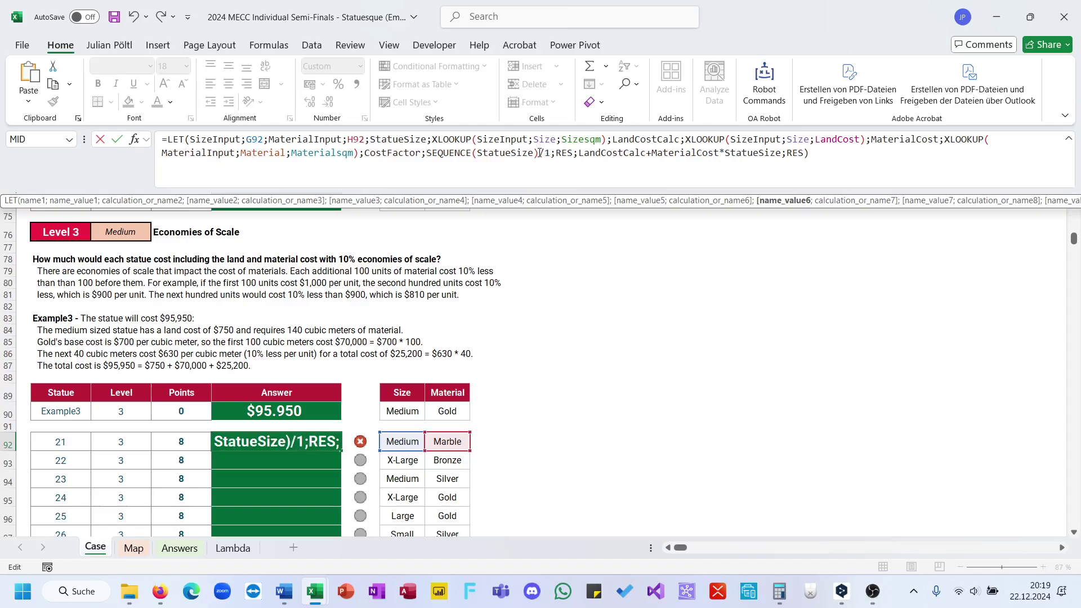
key(ctrl+Return)
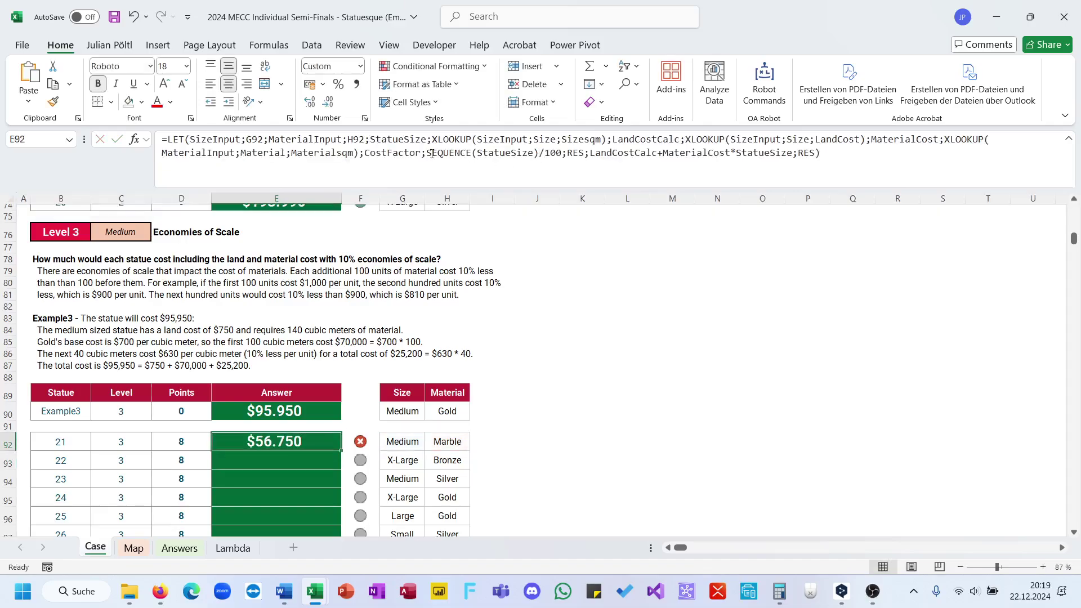
- Wrap CostFactor's SEQUENCE(StatueSize)/100 in the E92 formula in ROUNDDOWN with 0 digits
click(429, 153)
text(roun)
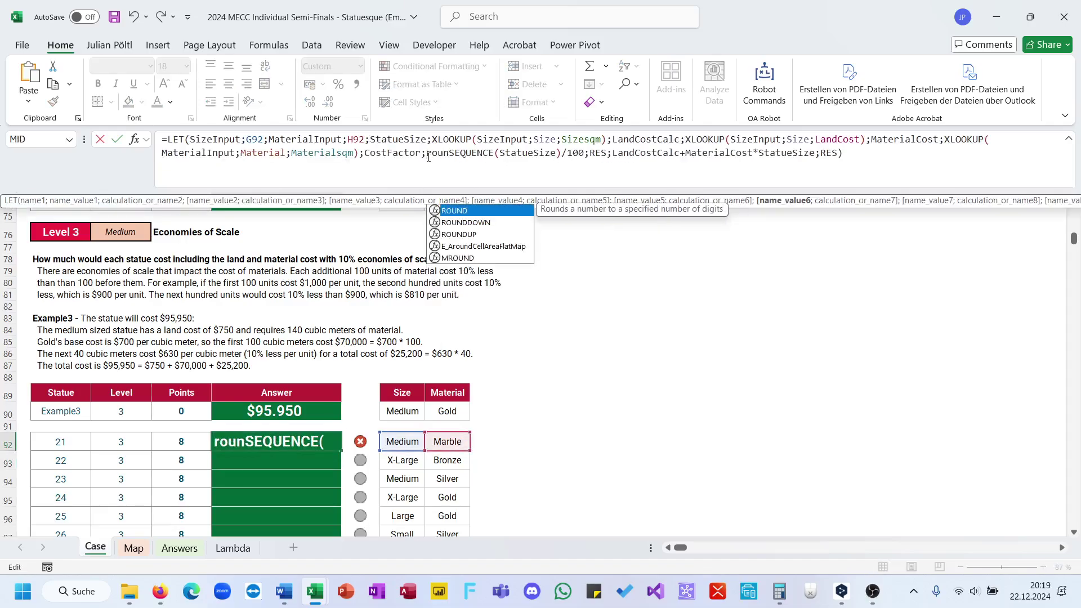
key(Down)
key(Tab)
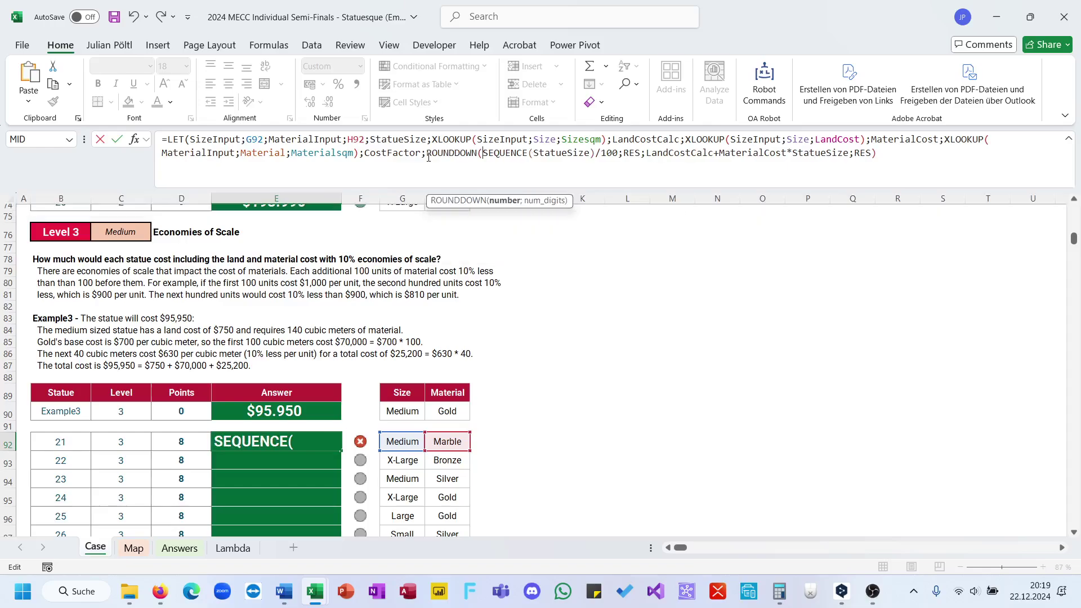
click(622, 153)
text(;0))
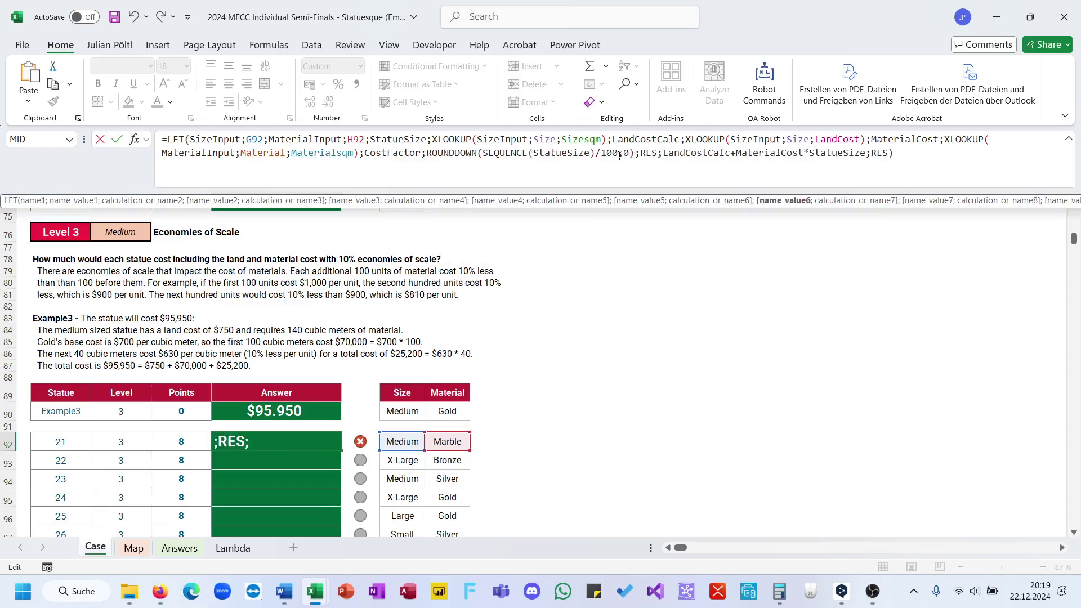
- Make the SEQUENCE in E92's CostFactor start at 0 and enter the formula
click(592, 158)
text(;;0)
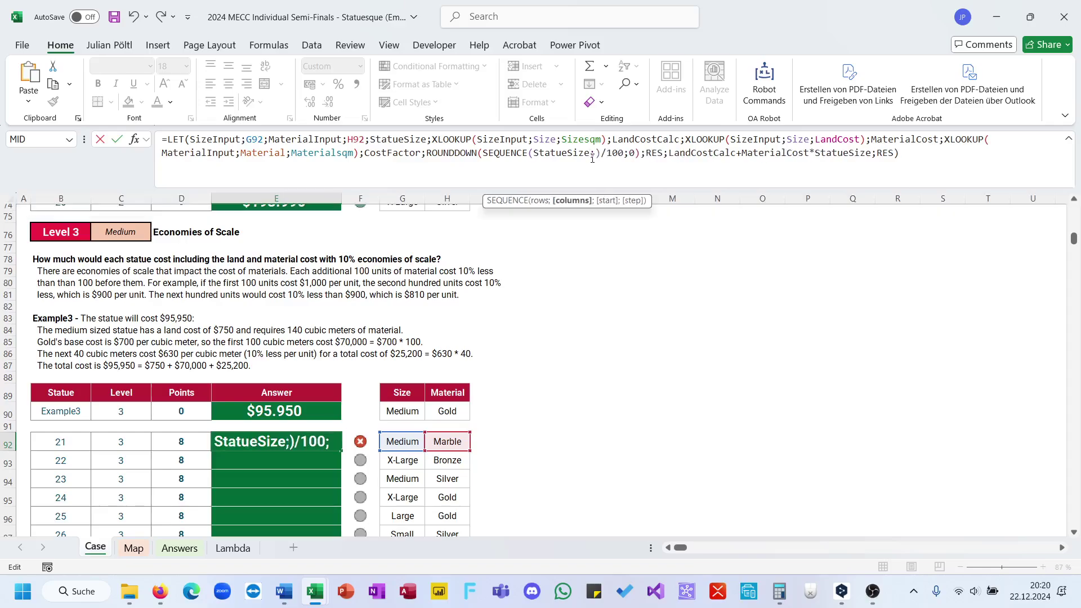
key(ctrl+Return)
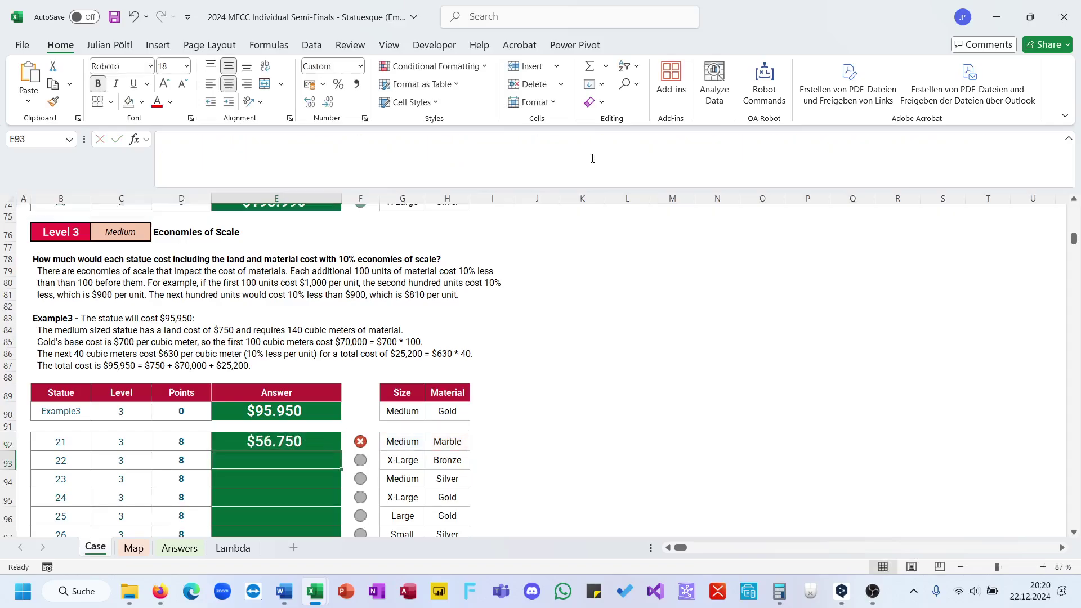
- Turn CostFactor in E92 into 0,9 raised to the power of the ROUNDDOWN expression and enter the formula
click(429, 155)
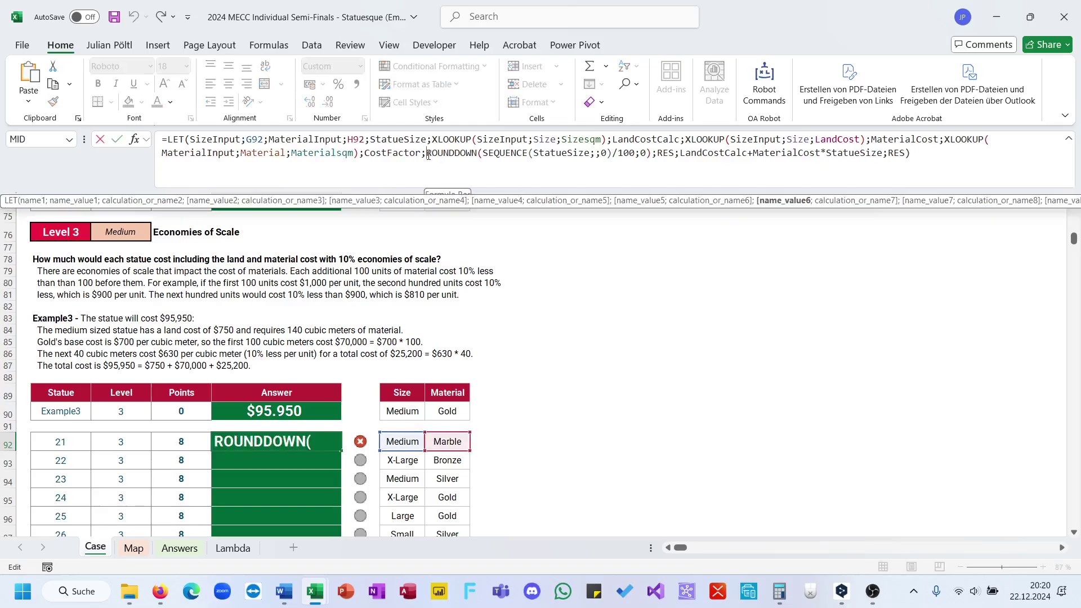
text(1)
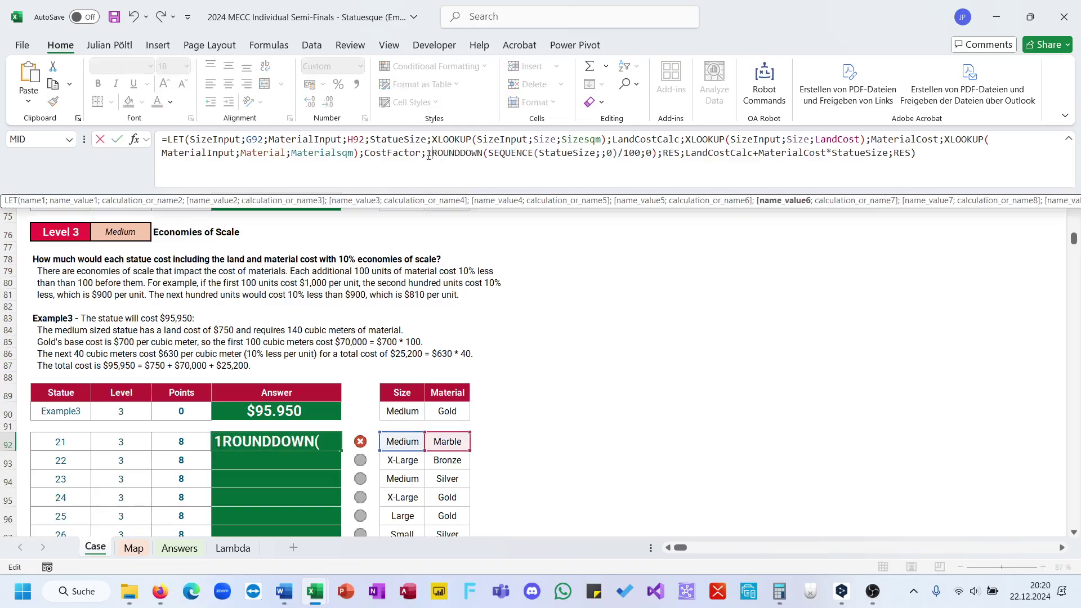
key(BackSpace)
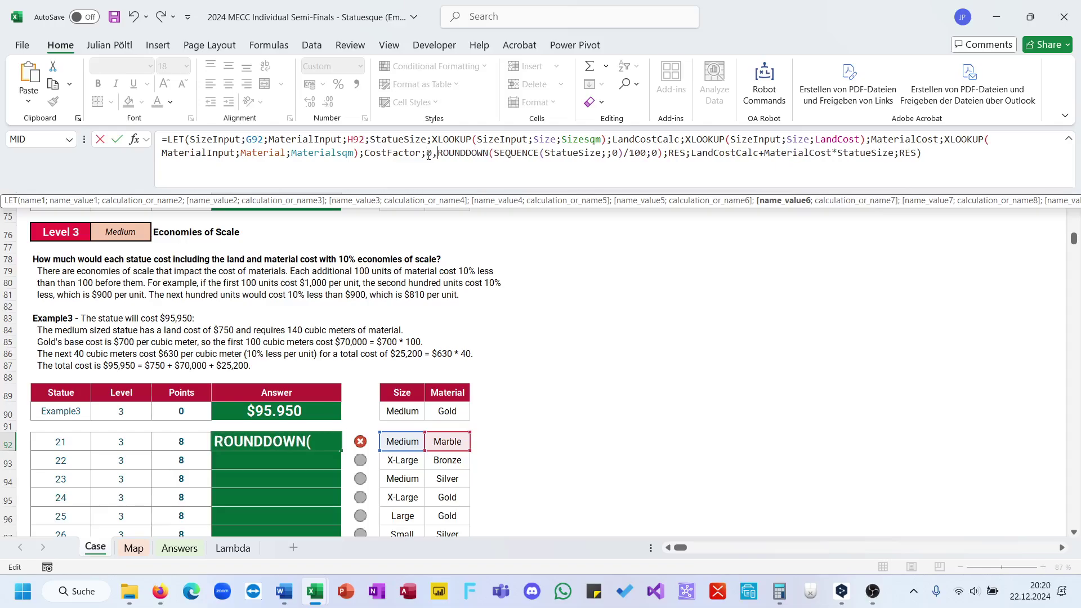
text(0,9^)
key(ctrl+Return)
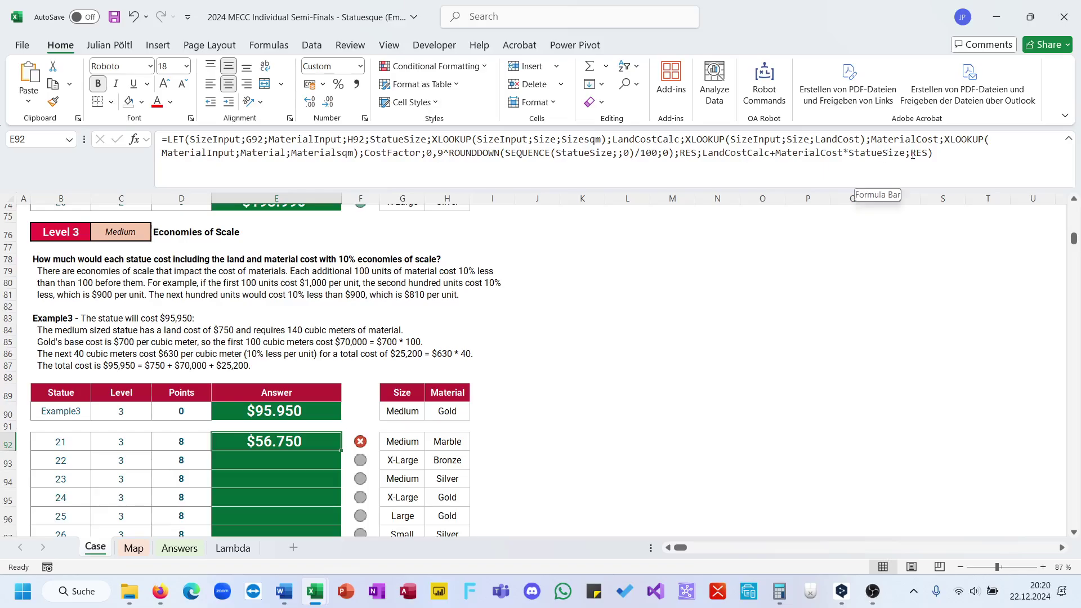
- Return CostFactor instead of RES as the result of the E92 LET formula
double_click(913, 153)
text(Cos)
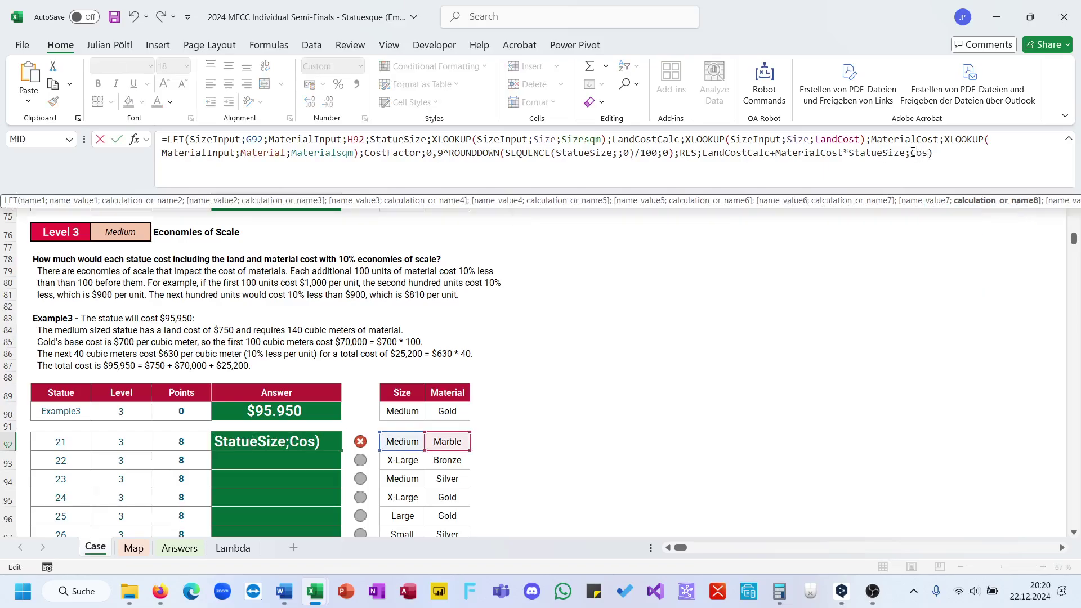
key(Tab)
key(ctrl+Return)
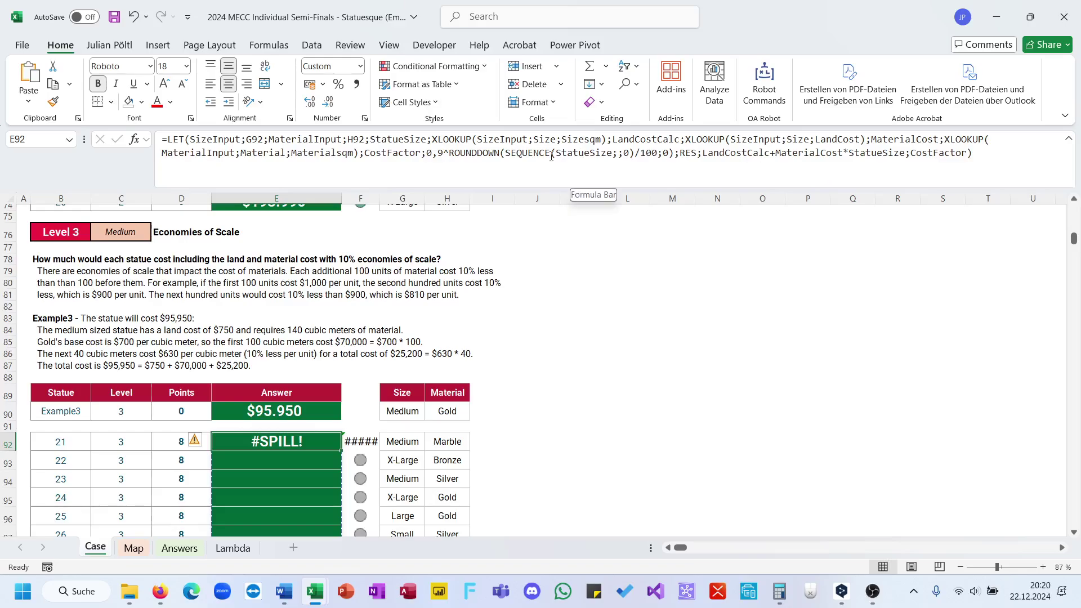
- Wrap CostFactor's 0,9^ROUNDDOWN expression in SUM and enter the E92 formula
click(451, 154)
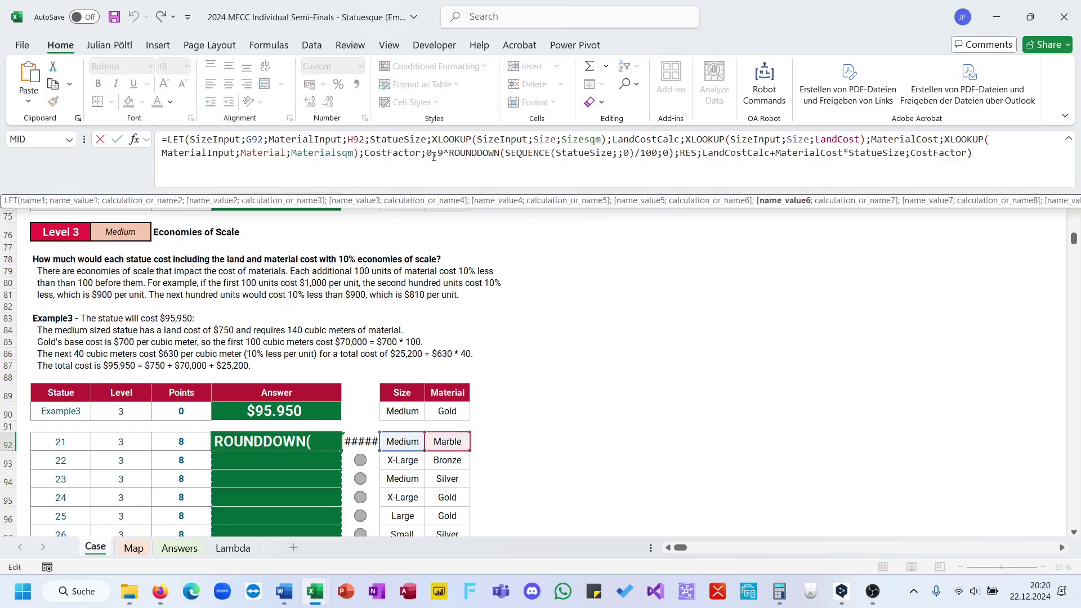
click(427, 155)
text(su)
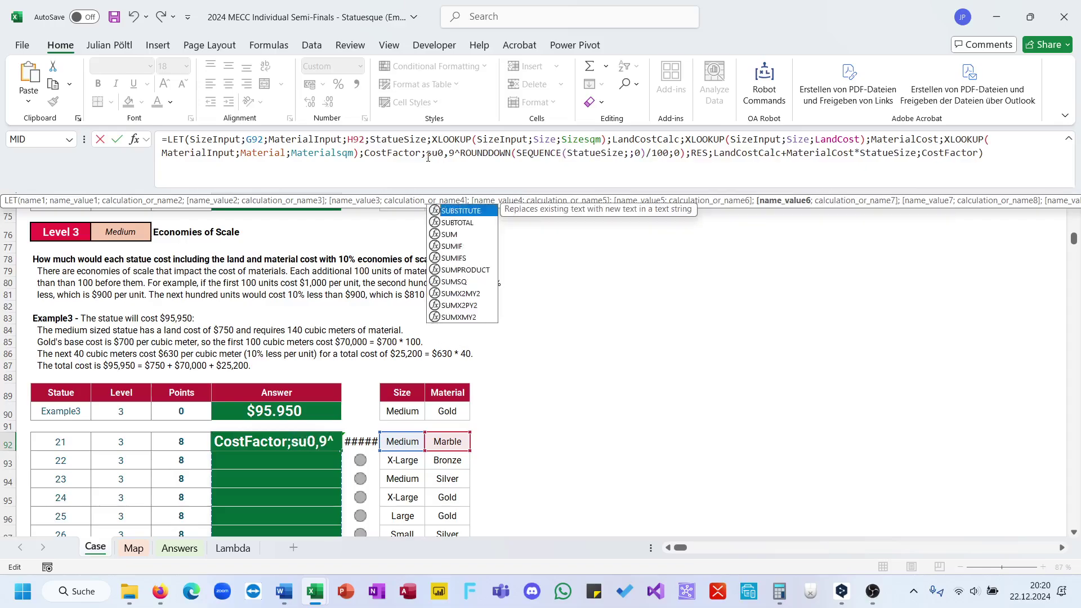
text(m()
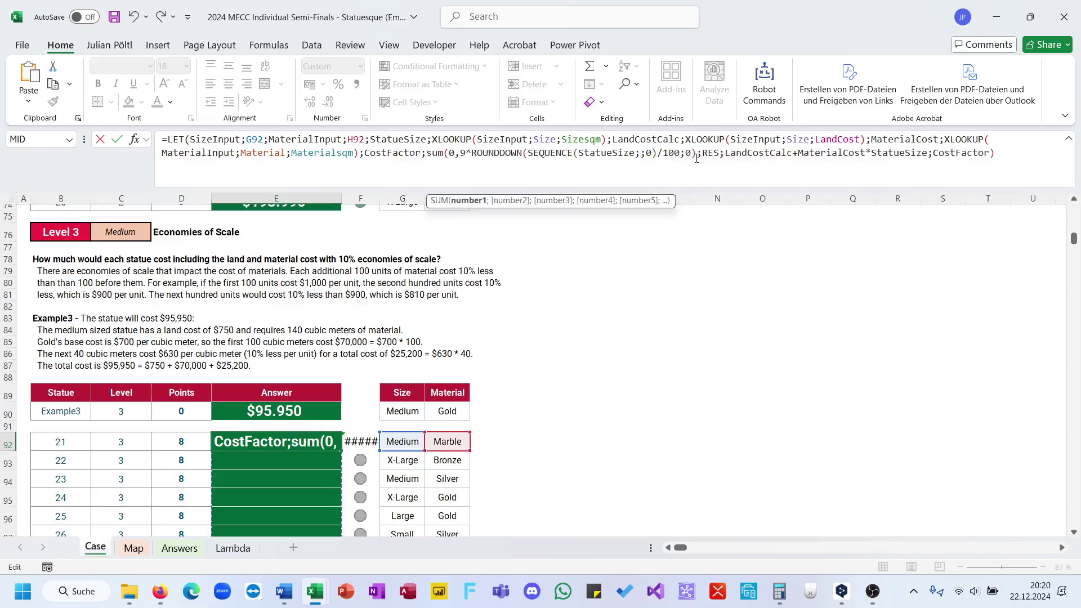
click(696, 156)
text())
key(Return)
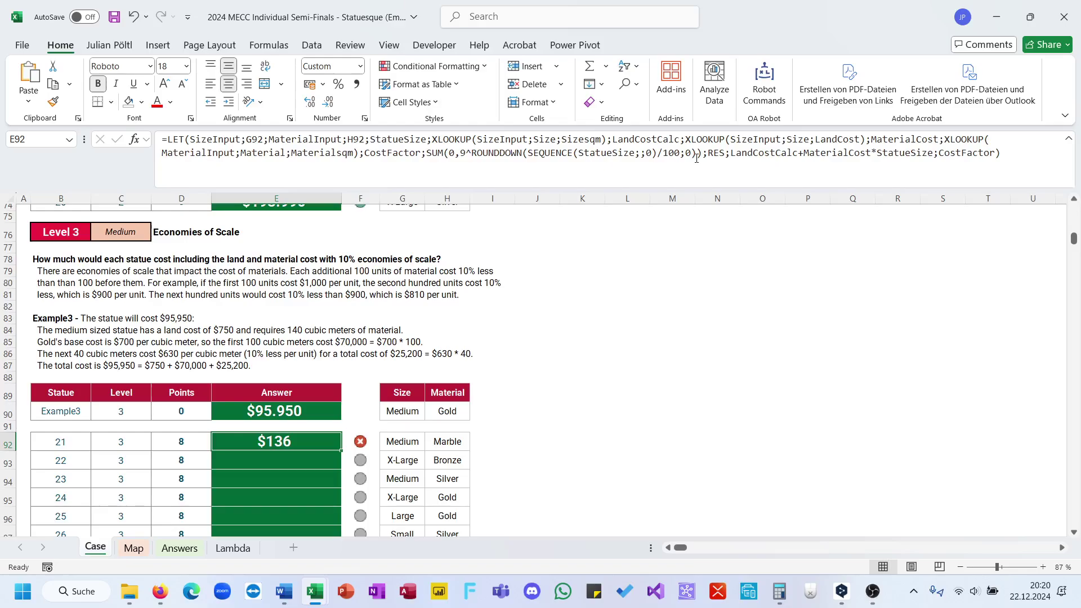
- Divide CostFactor's SUM by StatueSize in E92 and format the cell as a number with two decimals
click(704, 155)
text(/)
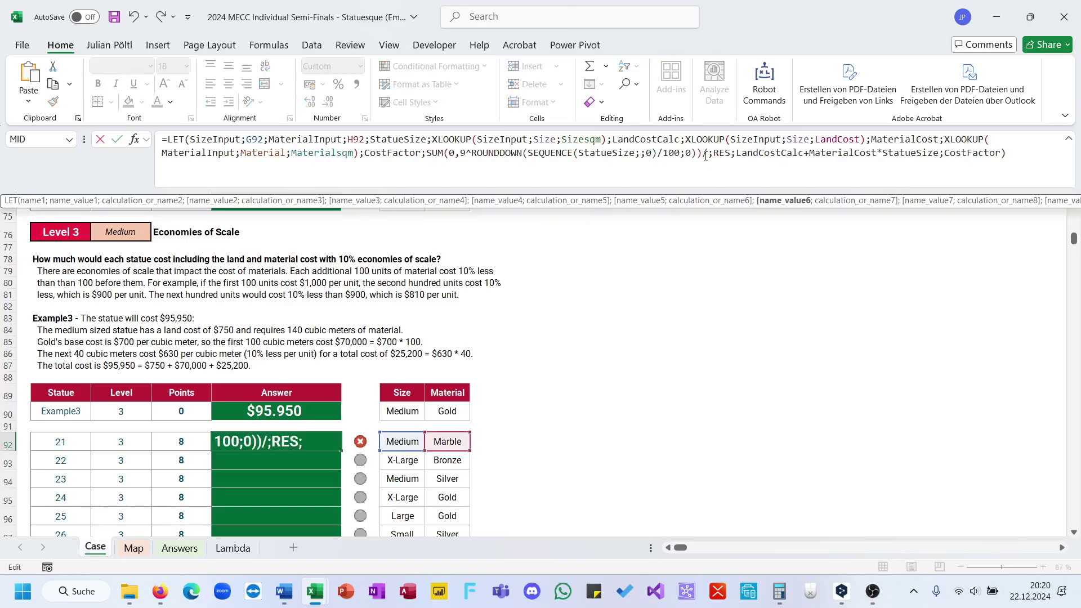
text(stat)
key(Tab)
key(Return)
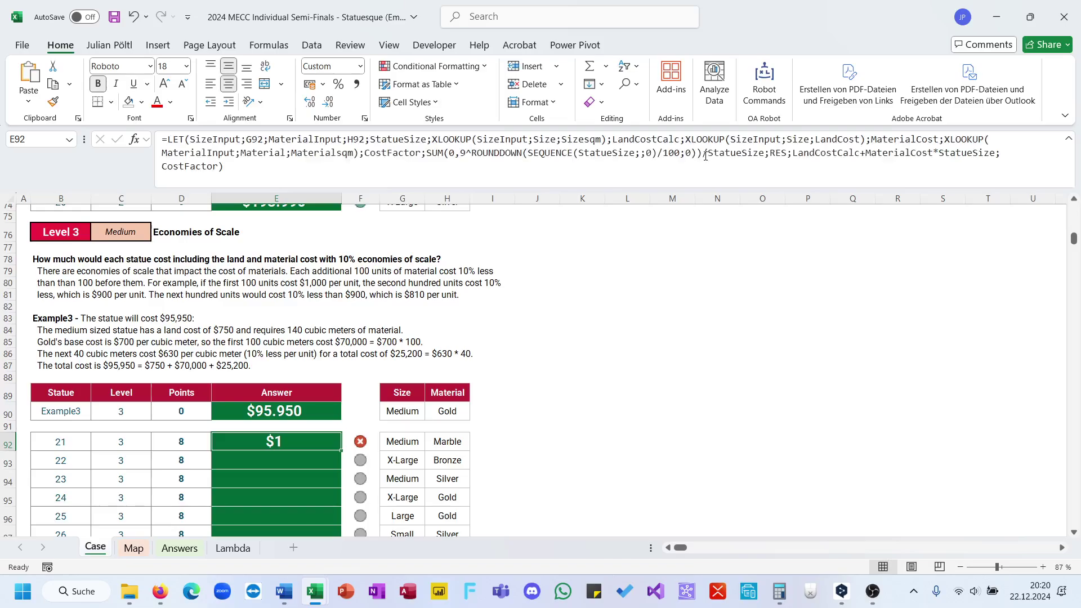
key(ctrl+shift+1)
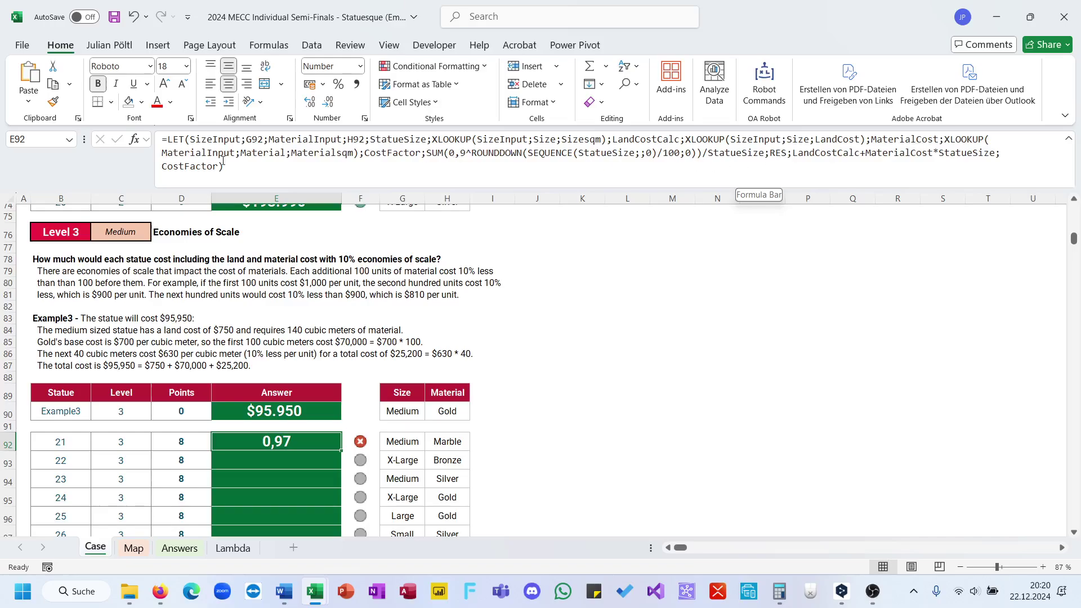
- Set the final result of the E92 LET formula back to RES
double_click(188, 166)
text(RE)
key(Tab)
key(Return)
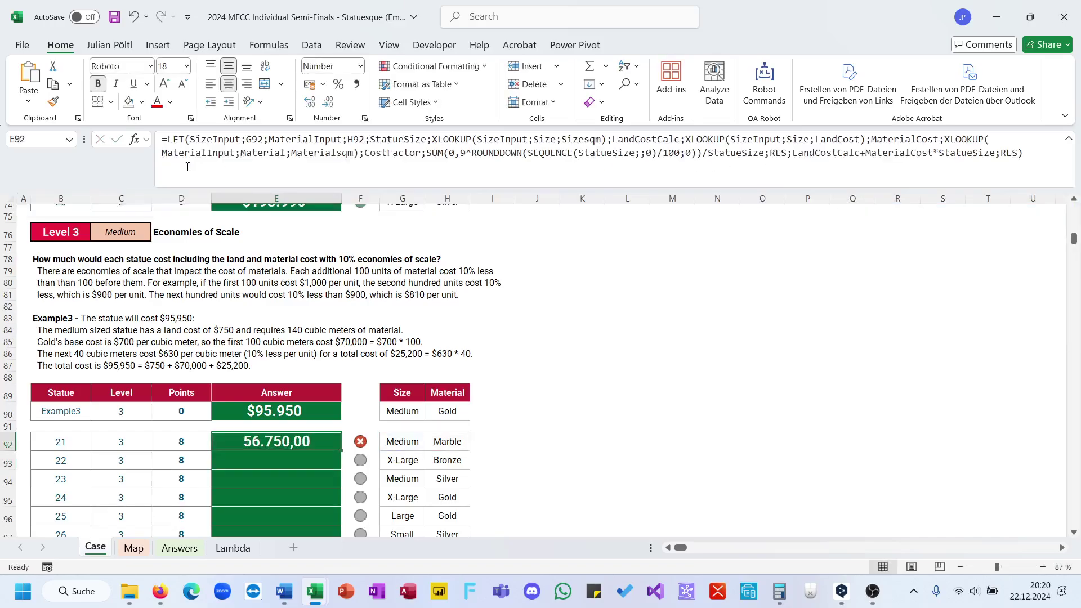
- Multiply the material cost by CostFactor in RES, giving LandCostCalc+CostFactor*MaterialCost*StatueSize, and enter the E92 formula
click(835, 156)
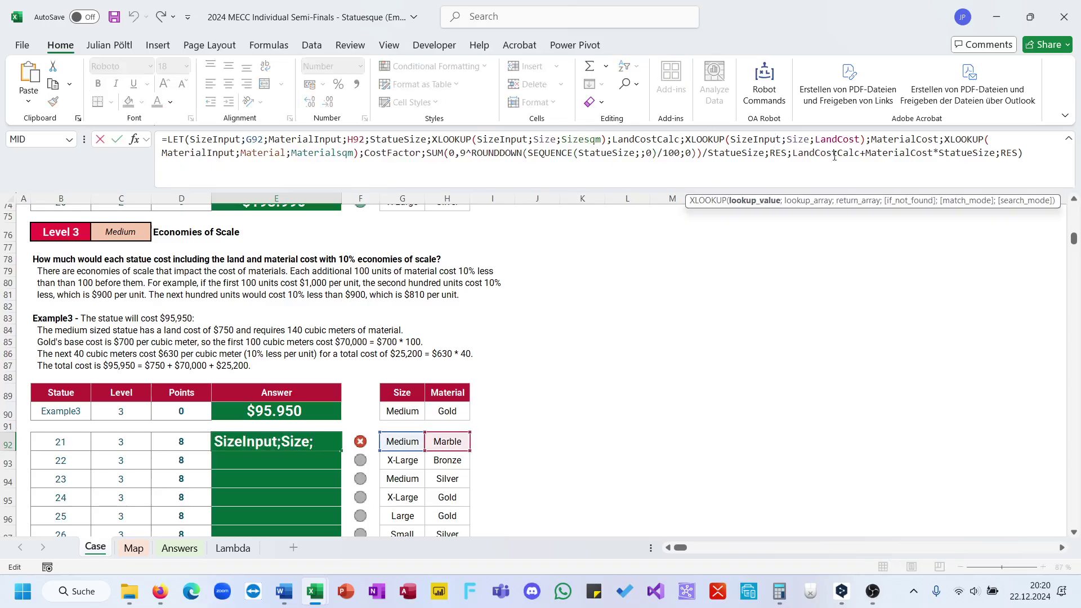
click(867, 153)
text(()
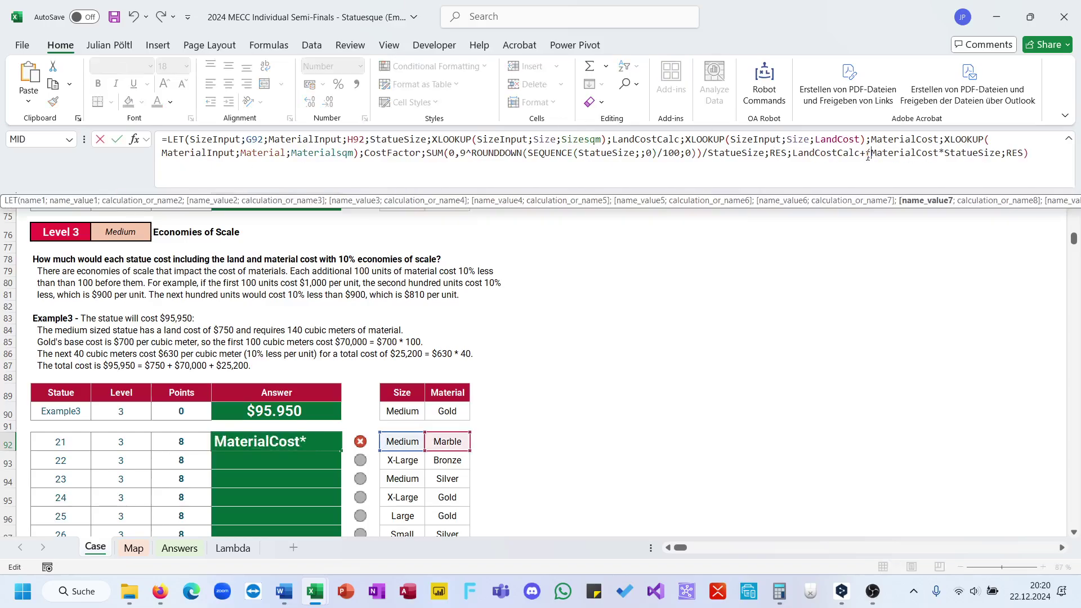
key(BackSpace)
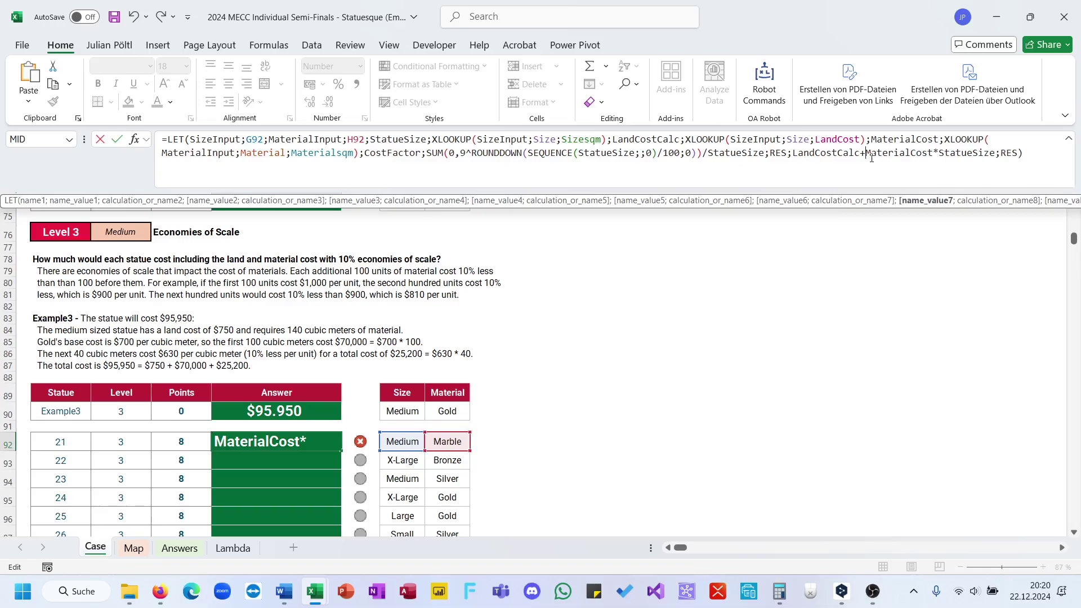
text(Cos)
key(Down)
key(Down)
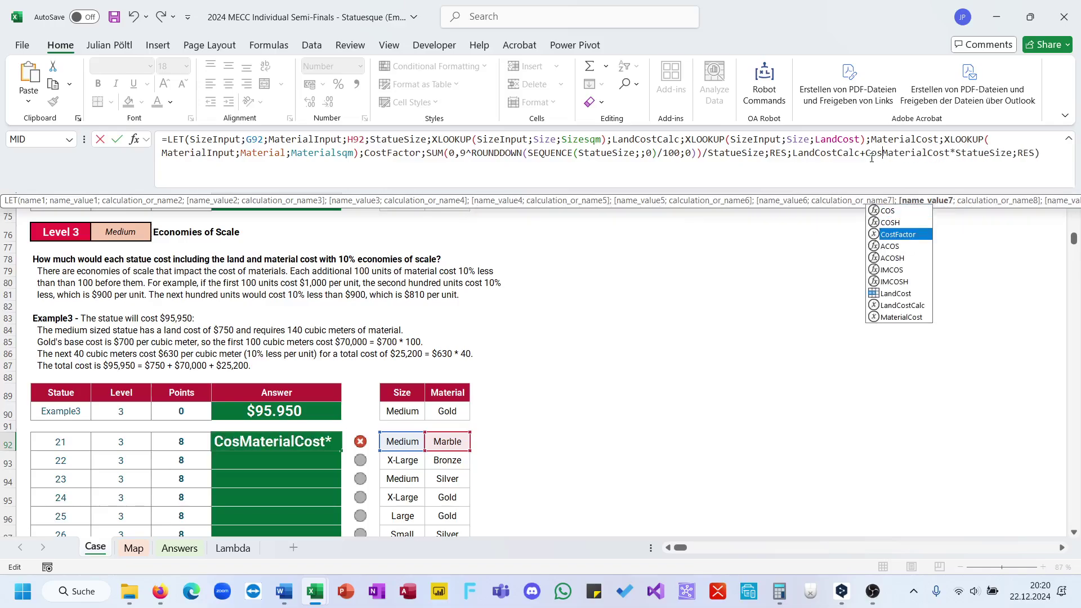
key(Tab)
key(Return)
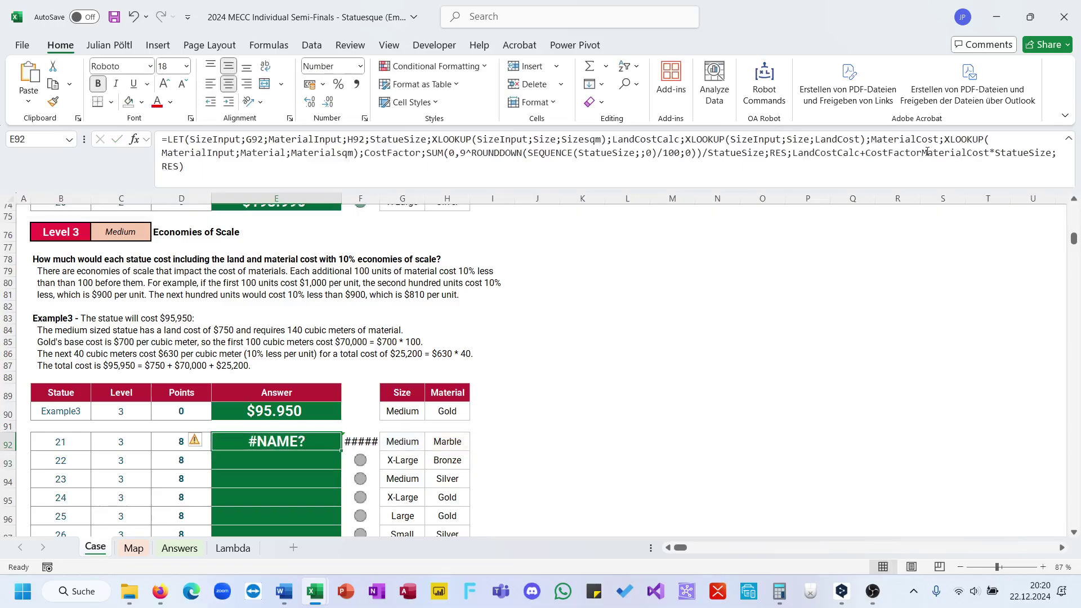
click(924, 152)
text(*)
key(Return)
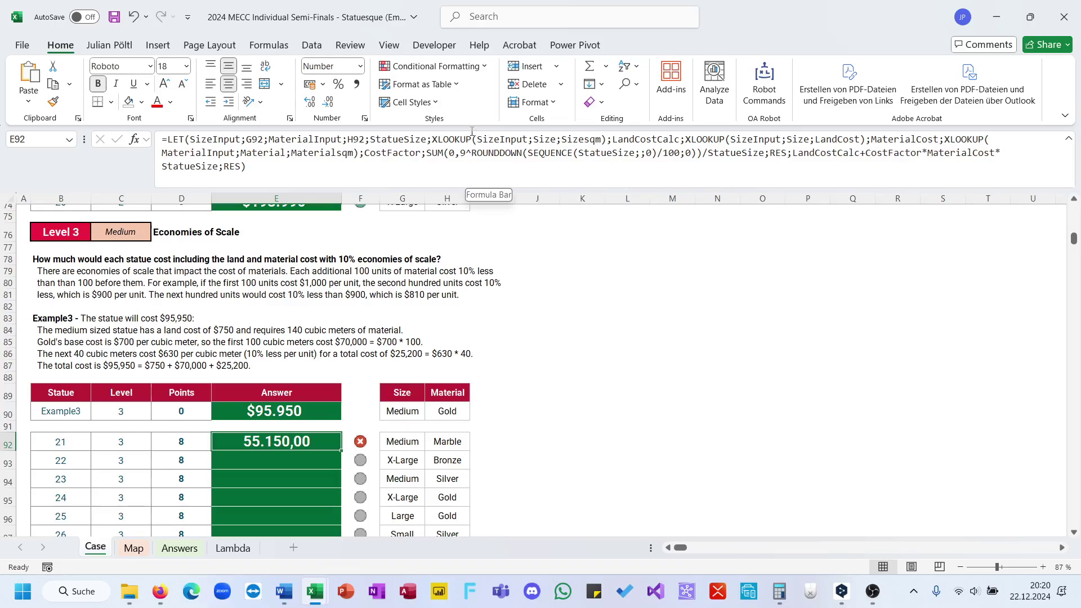
click(447, 150)
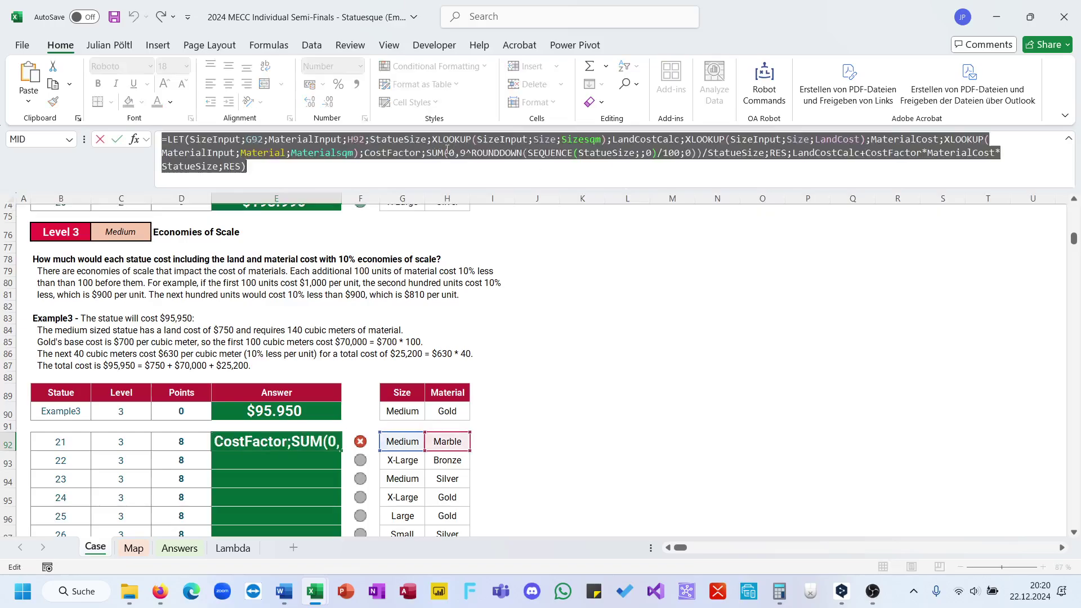
triple_click(447, 150)
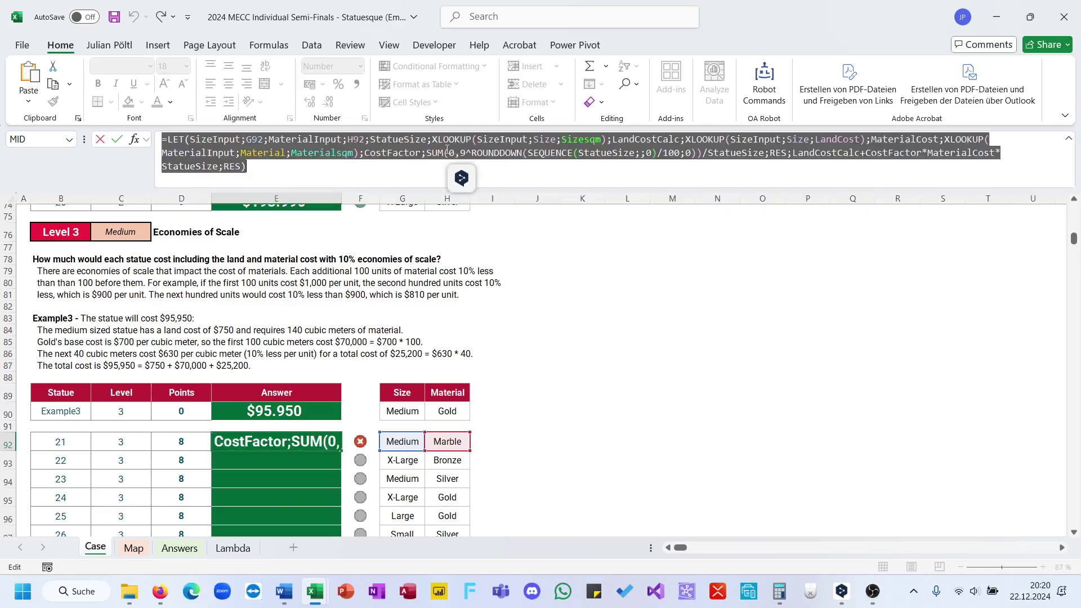
key(ctrl+c)
key(Escape)
key(Right)
key(Right)
key(Right)
key(Right)
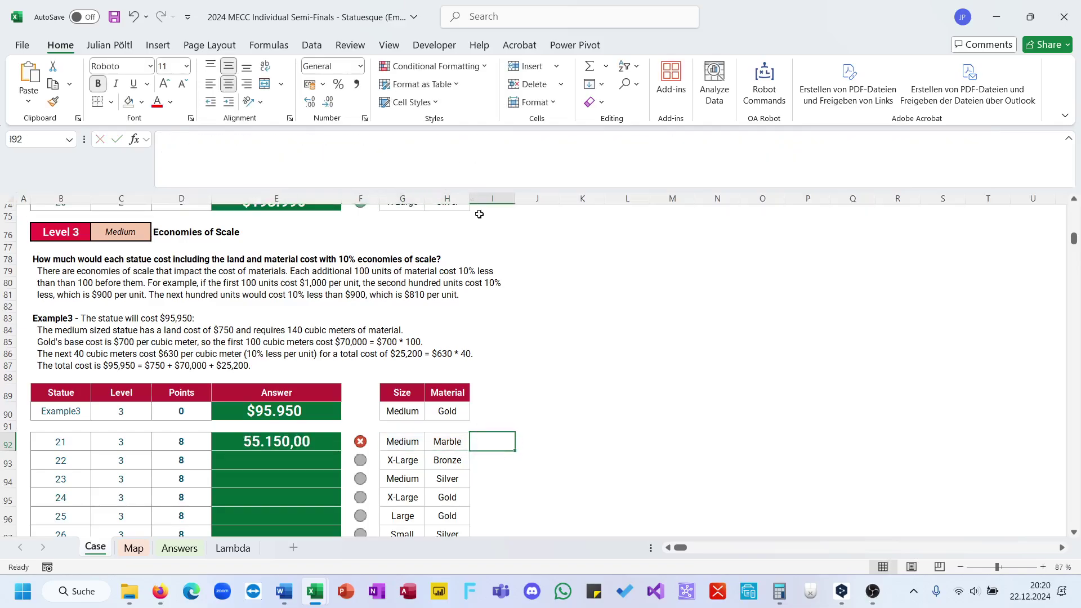
- Try copying cell E92 into J90, and undo the paste
click(326, 435)
key(ctrl+c)
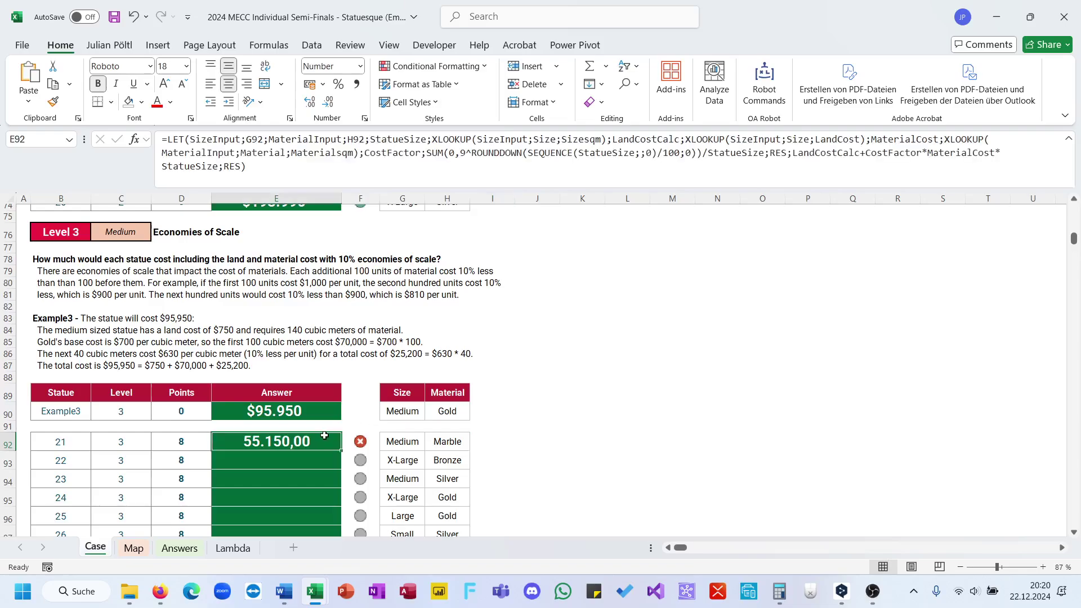
click(538, 411)
key(ctrl+v)
click(484, 166)
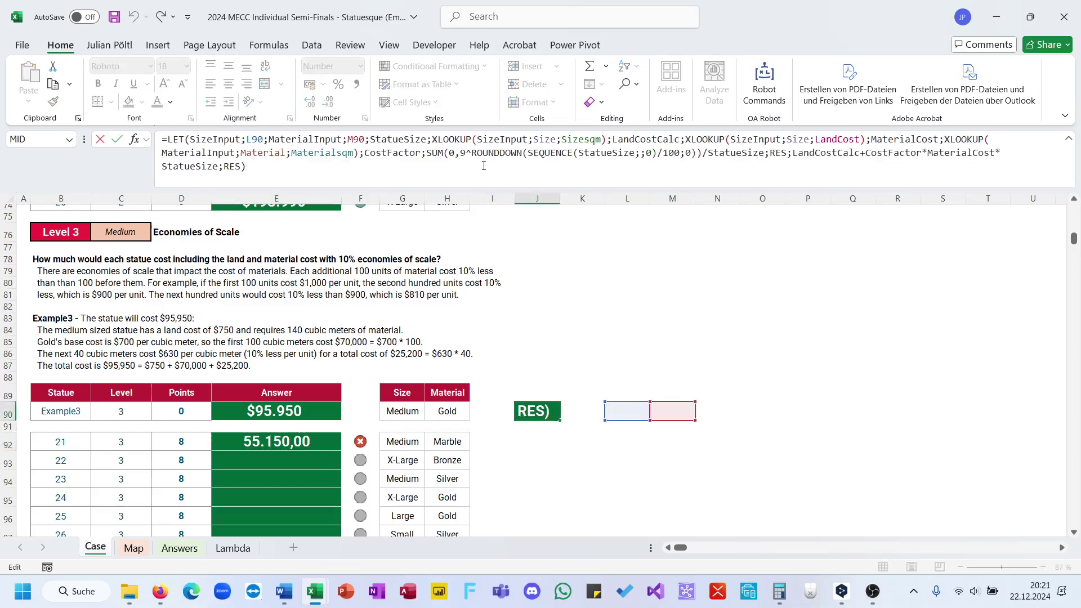
key(Escape)
key(ctrl+z)
- Copy the formula text of E92 and paste it into J90 with its cell references unshifted
click(285, 442)
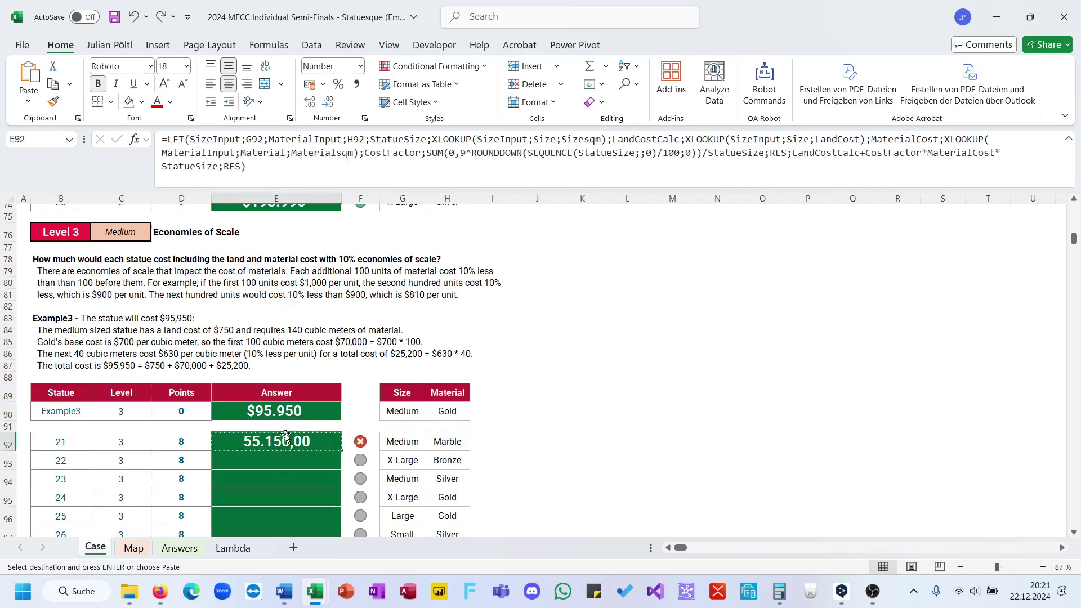
key(F2)
key(ctrl+a)
key(ctrl+c)
key(Escape)
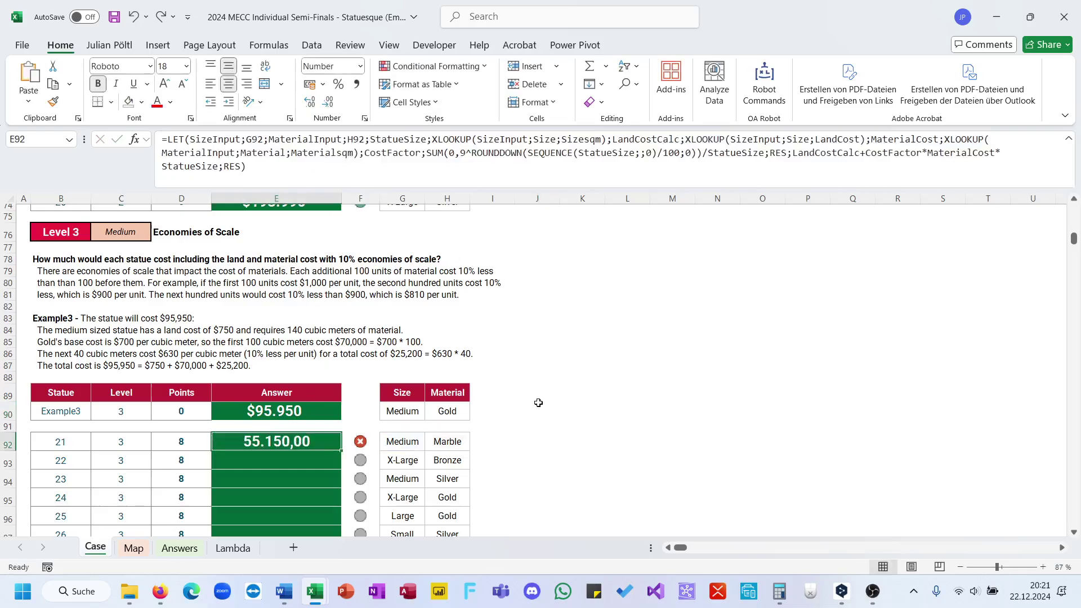
click(537, 411)
click(436, 178)
key(ctrl+v)
- Point SizeInput to G90 and MaterialInput to H90 in the J90 formula and enter it
double_click(255, 139)
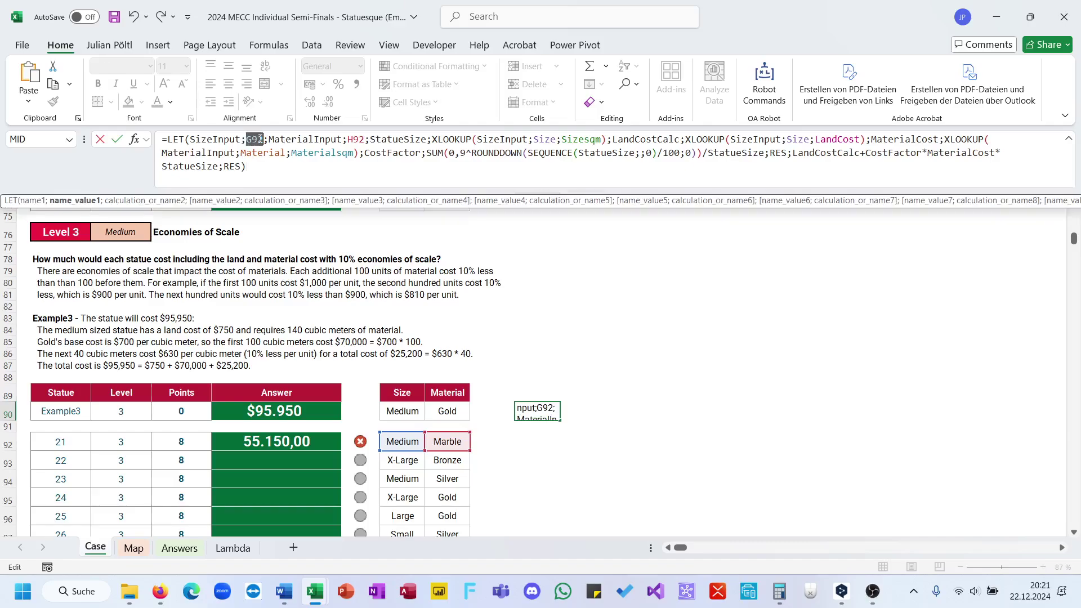
key(BackSpace)
click(413, 405)
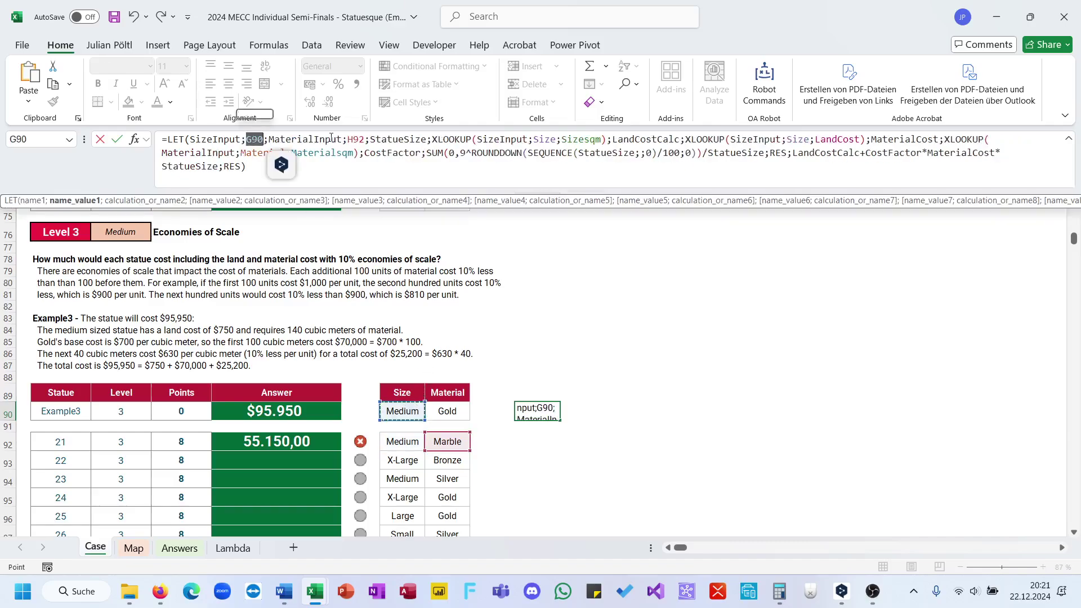
key(ctrl+a)
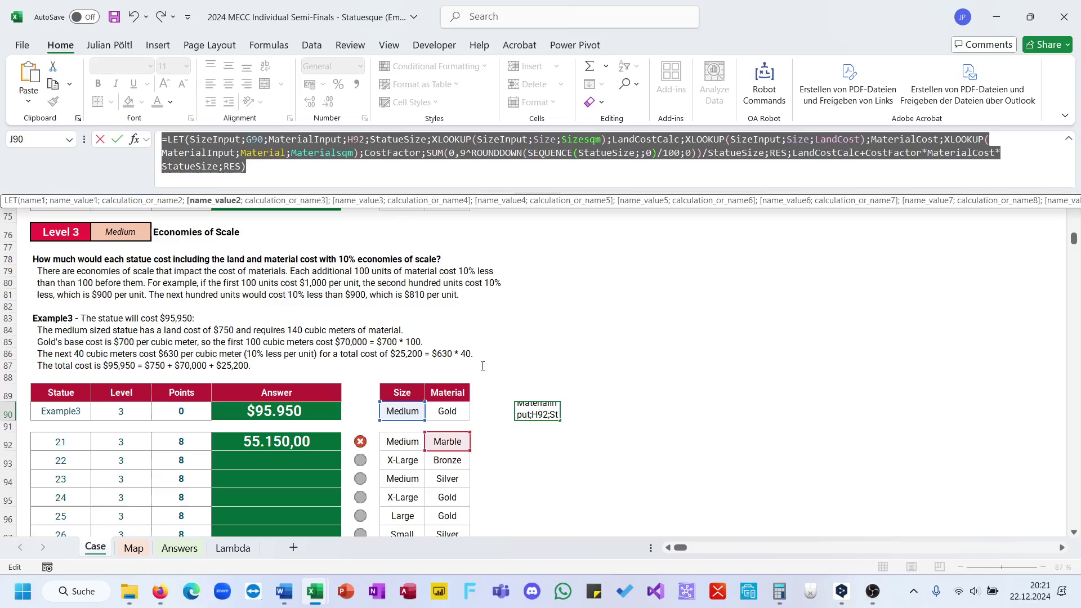
double_click(355, 139)
click(448, 412)
key(Return)
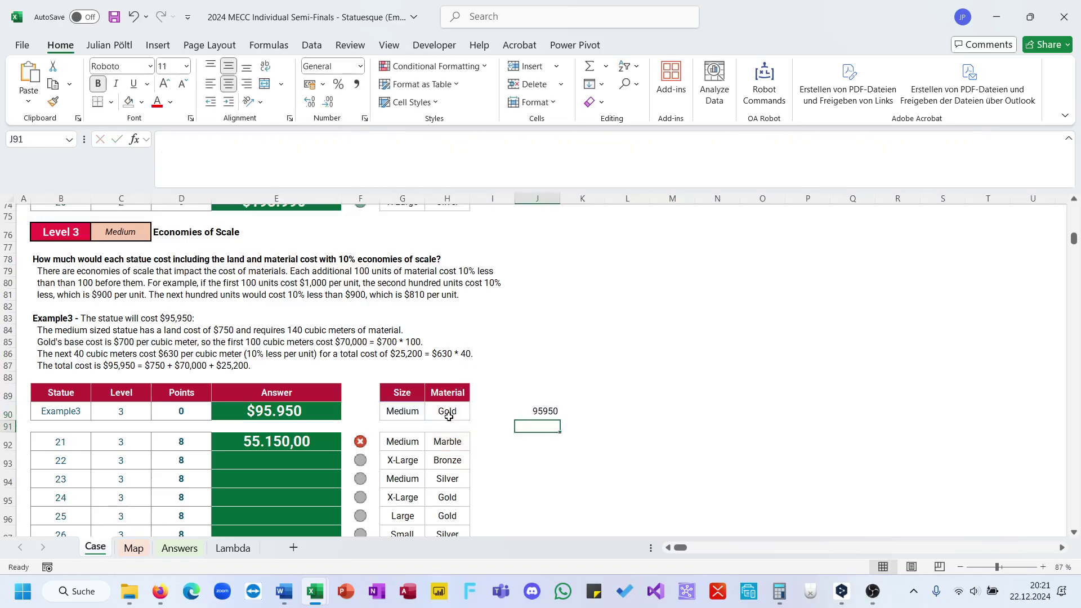
key(Up)
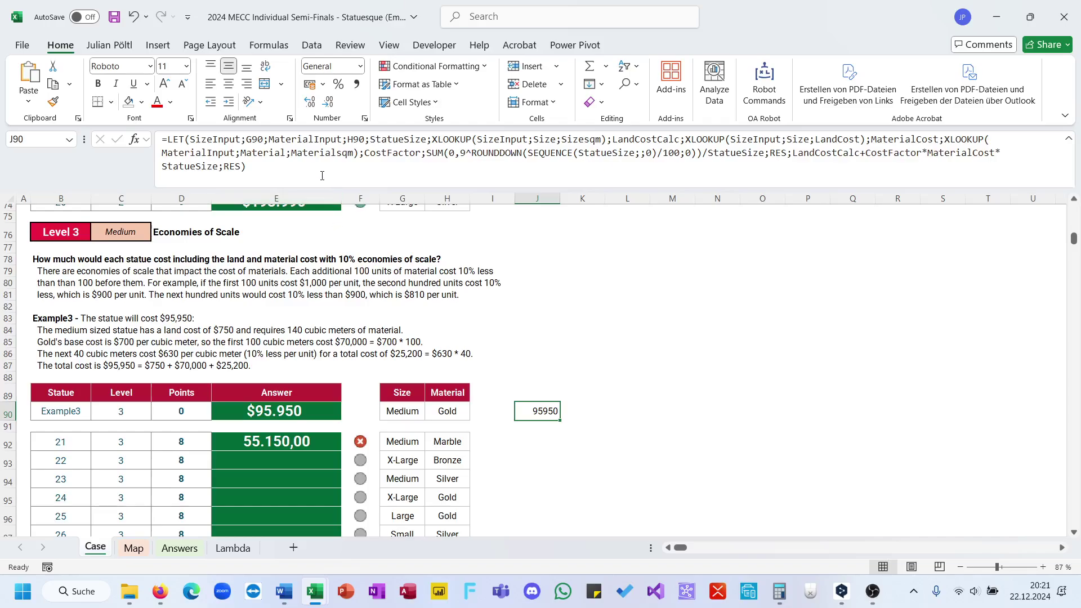
click(322, 176)
click(290, 437)
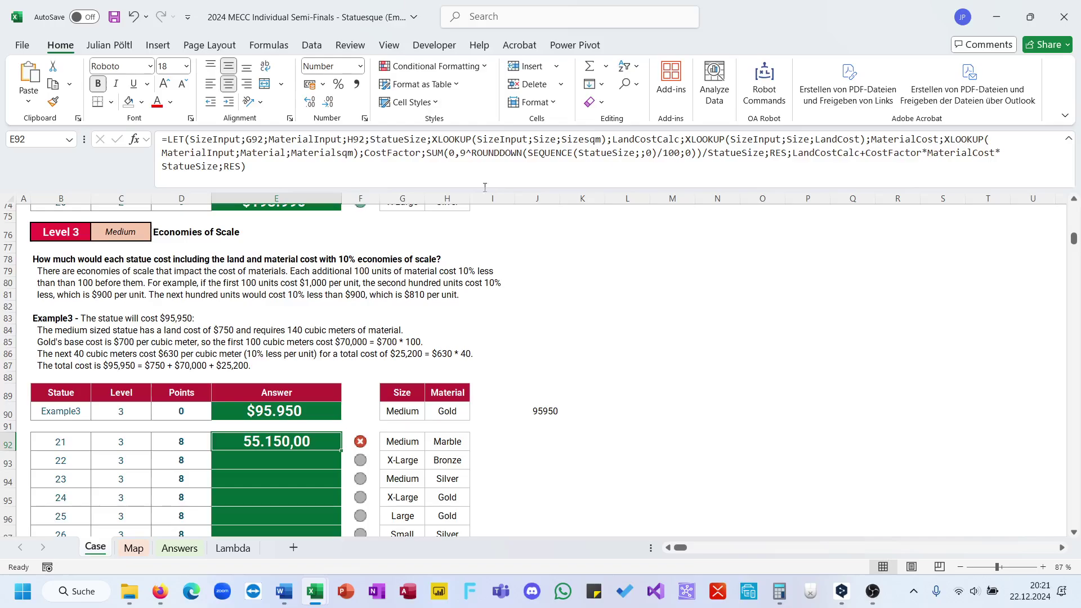
click(224, 167)
text(R)
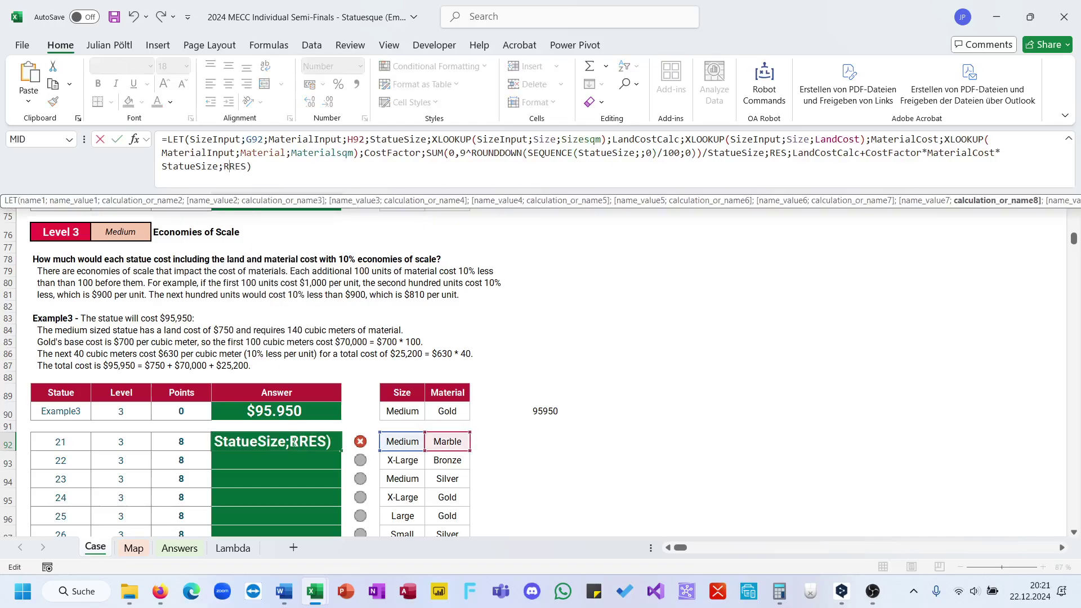
key(Escape)
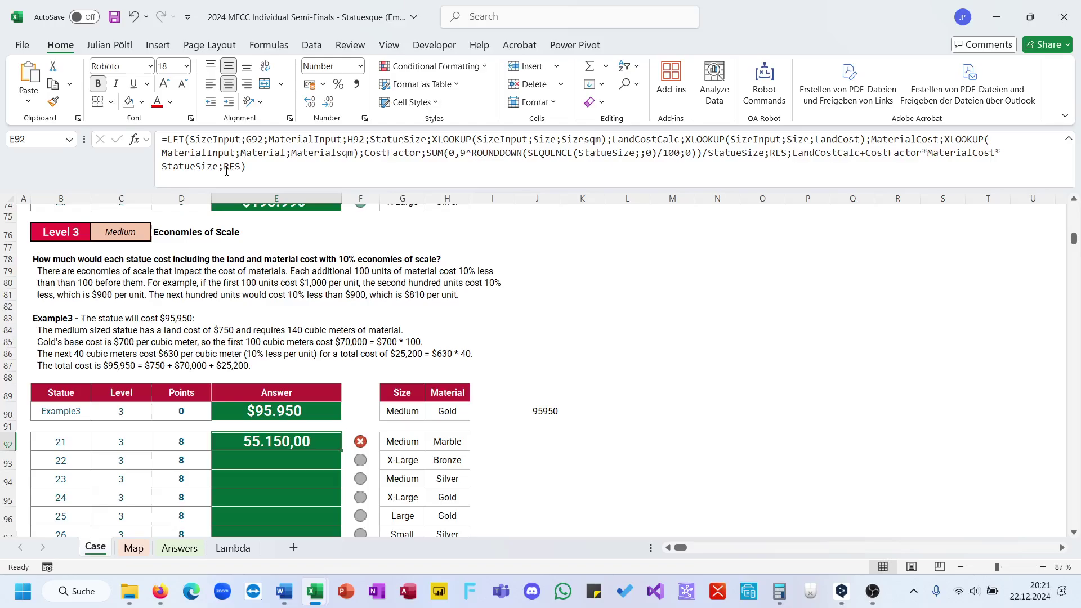
- Wrap the final RES of the E92 formula in ROUNDUP with 2 digits and enter it
click(224, 170)
text(roun)
key(Down)
key(Down)
key(Tab)
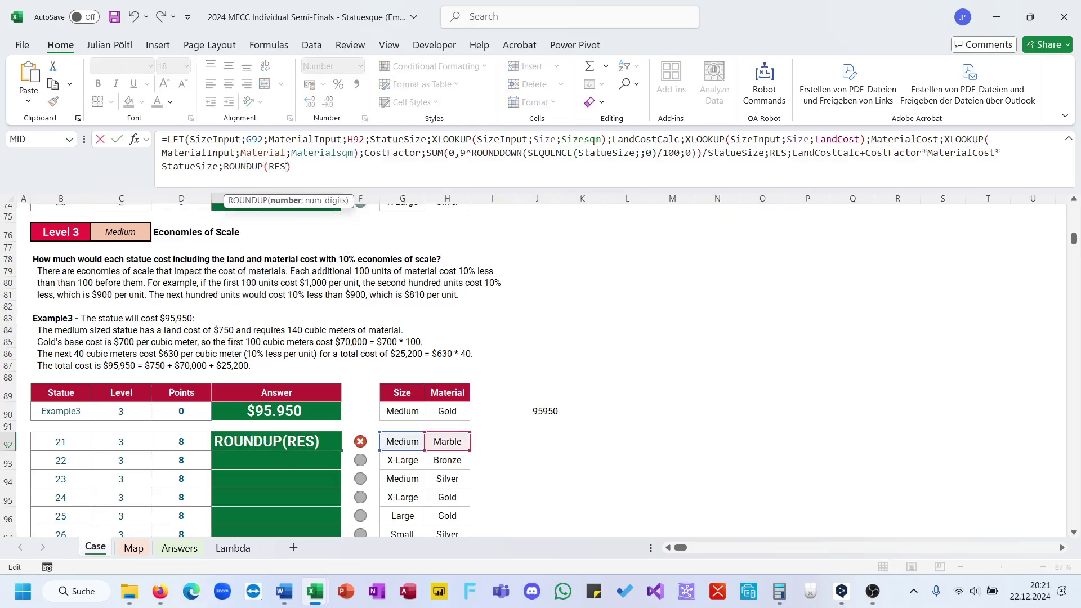
text(;2)
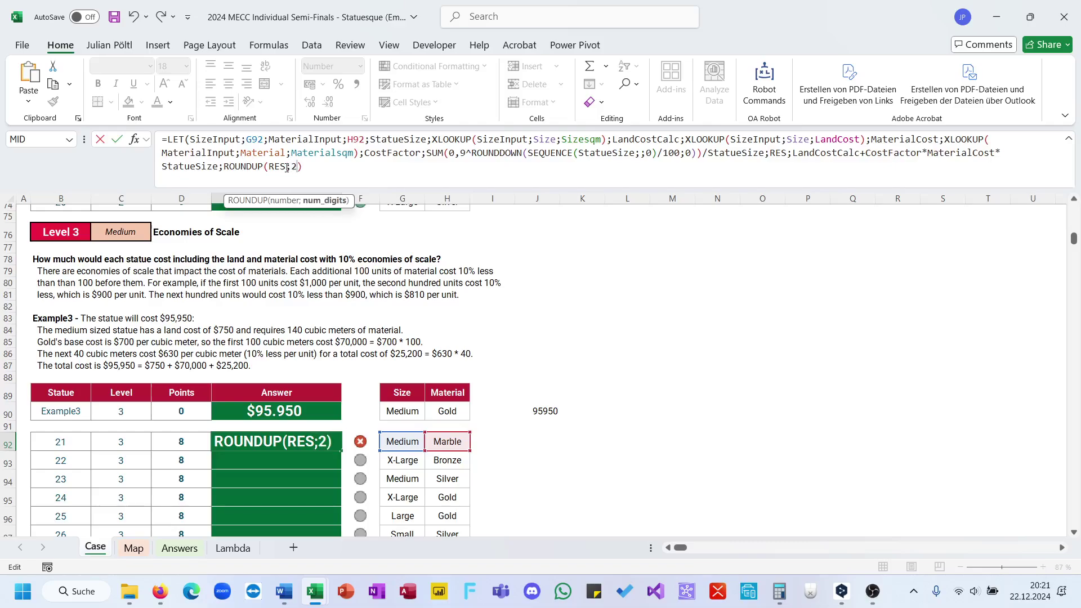
key(ctrl+Return)
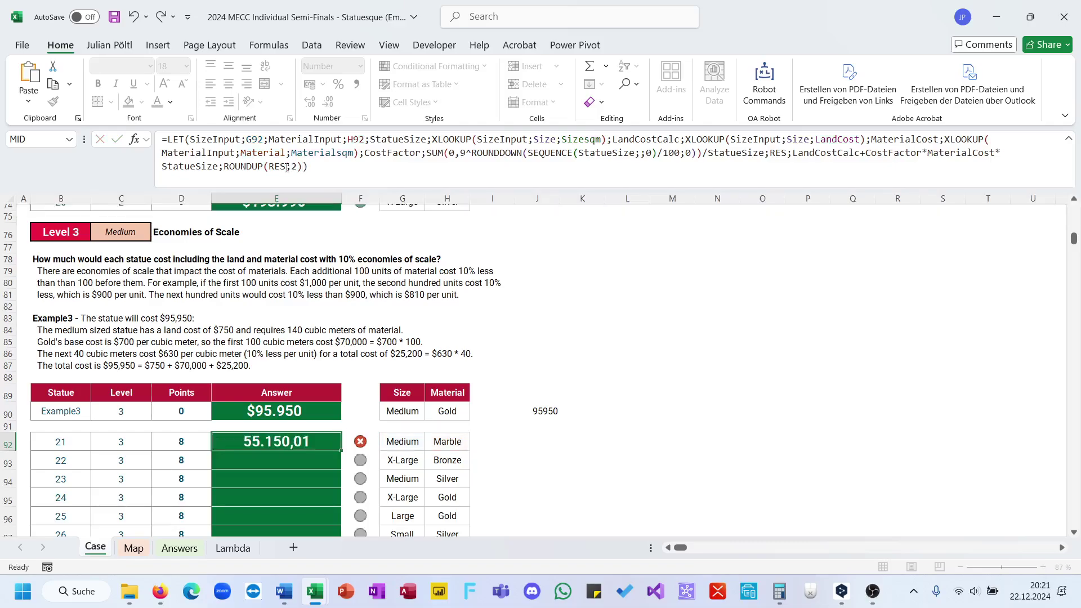
- Set the number of digits in E92's ROUNDUP to 0, giving ROUNDUP(RES;0)
click(297, 167)
key(BackSpace)
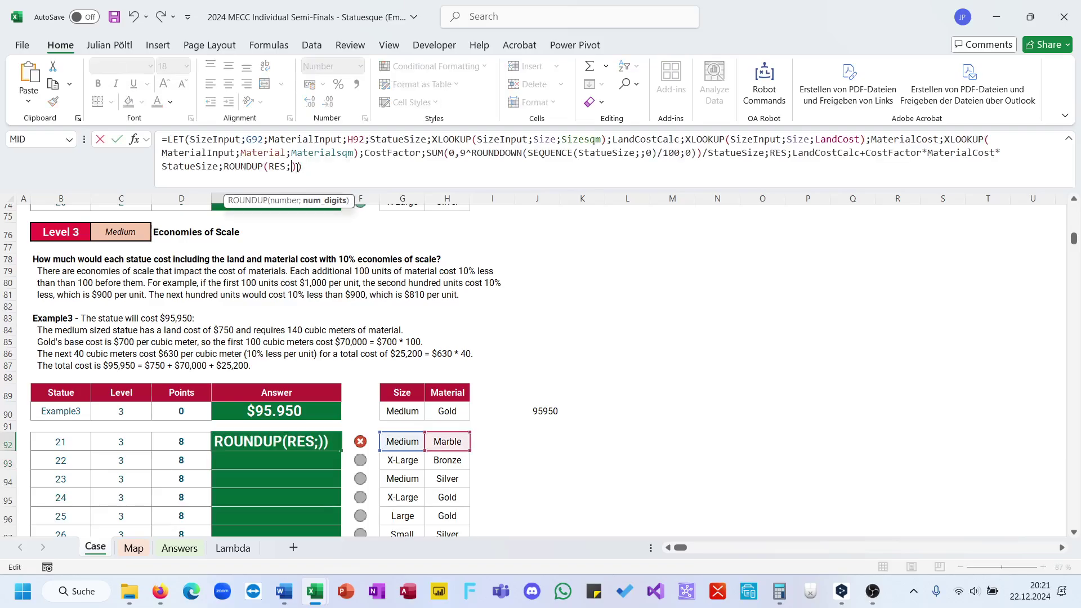
text(0)
key(ctrl+Return)
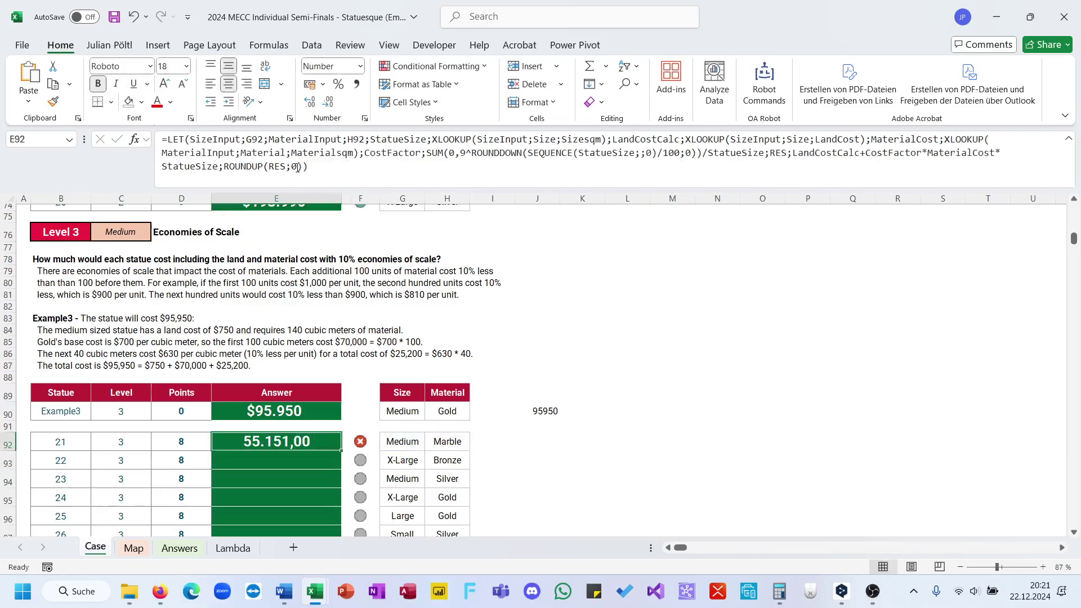
- Change ROUNDUP to ROUND in the E92 formula so it ends with ROUND(RES;0), and enter it
click(299, 174)
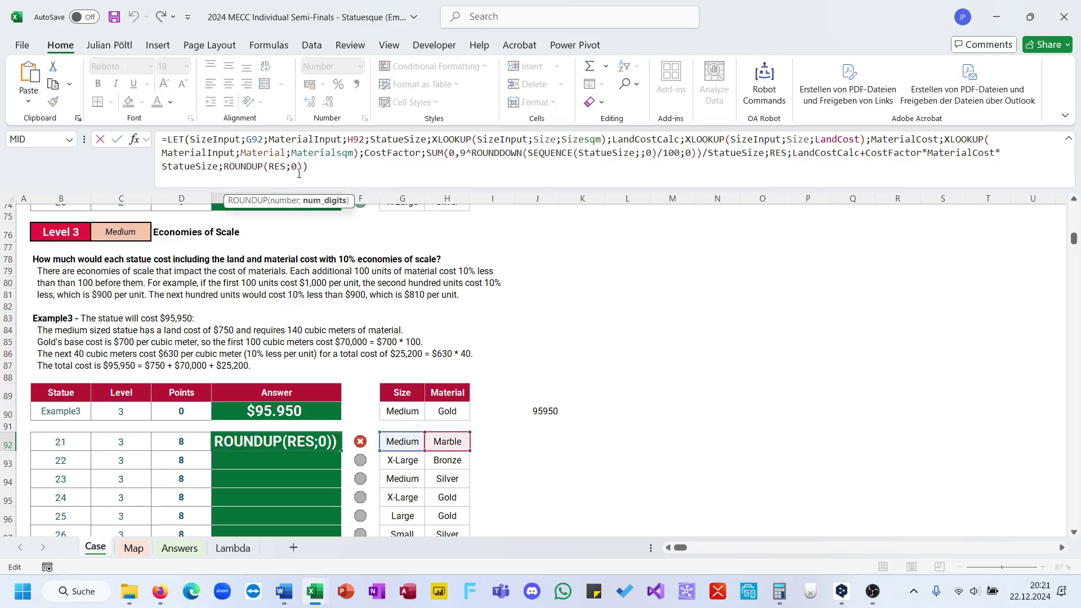
click(262, 168)
key(BackSpace)
key(BackSpace)
key(ctrl+Return)
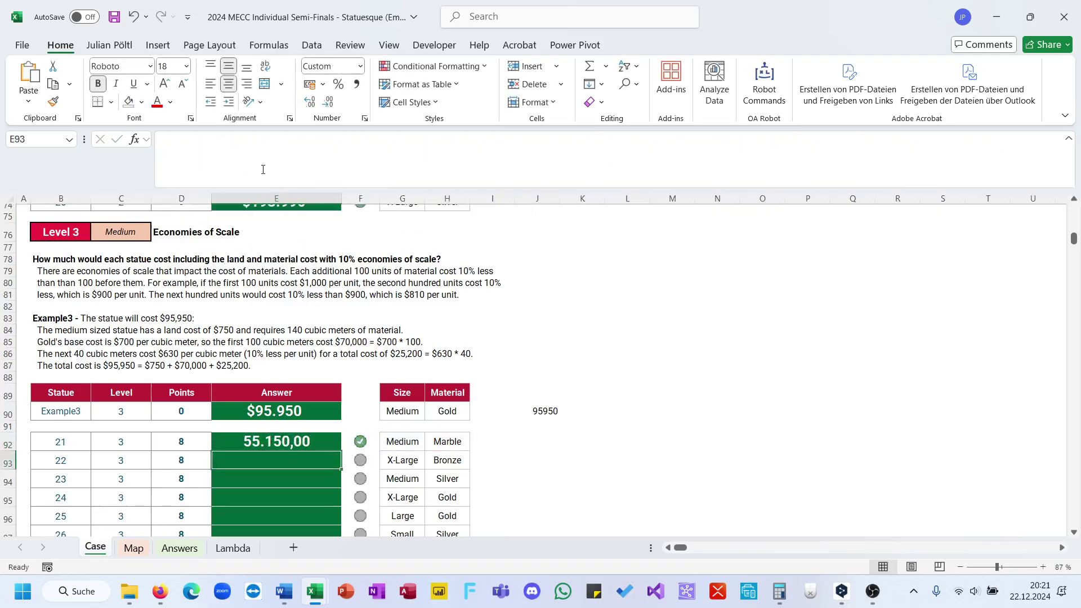
click(288, 169)
key(Escape)
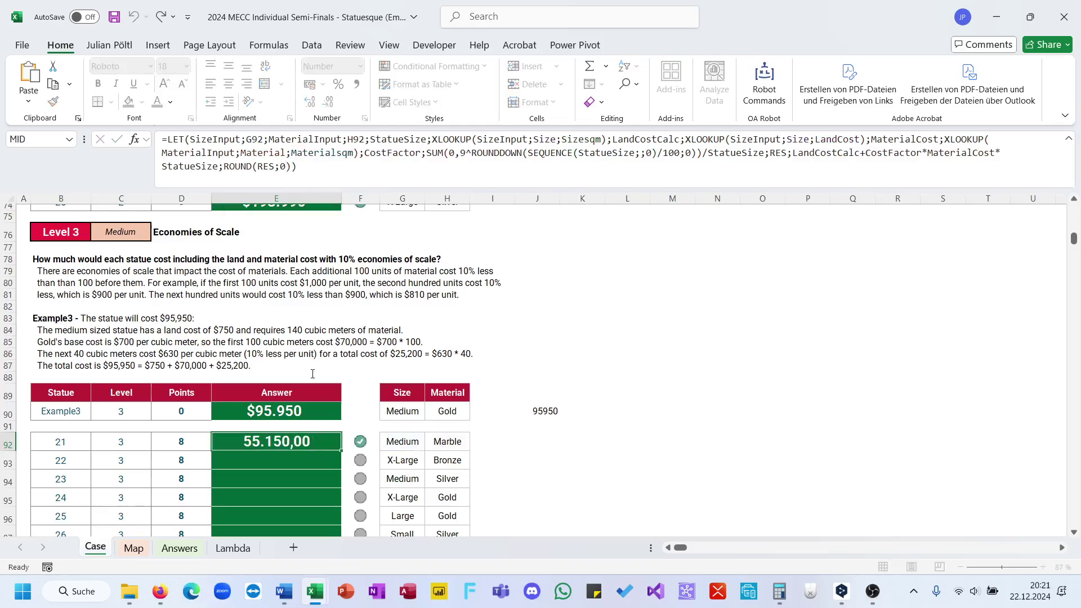
- Fill the E92 formula down the Level 3 answers to E101
double_click(341, 451)
scroll(343, 452, down, 6)
scroll(343, 452, up, 3)
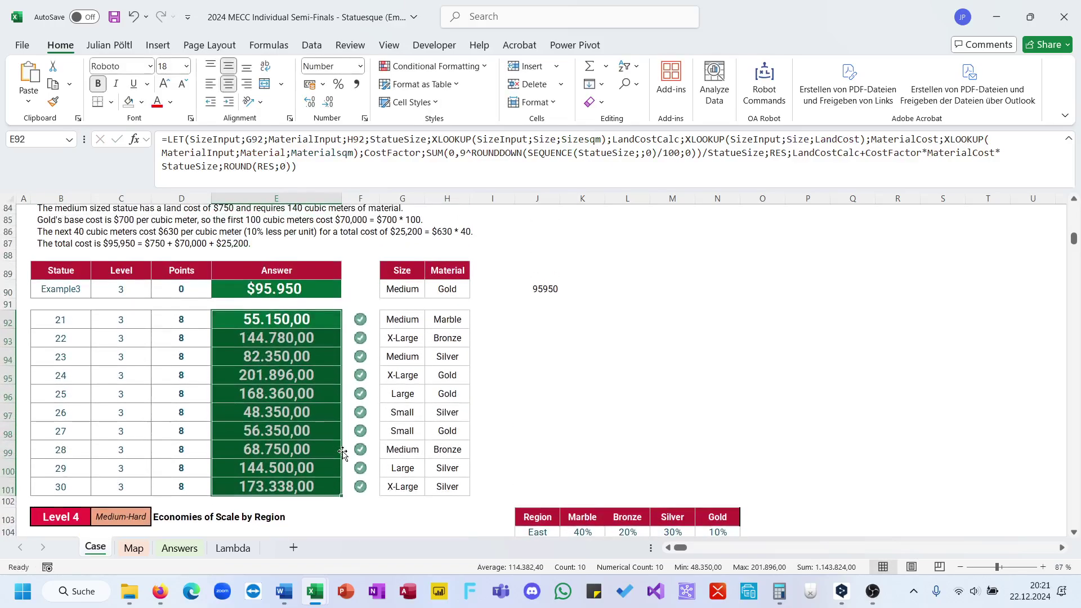
- Clear the test calculation beside the Level 3 example in I89:K92
drag(494, 271, 571, 314)
key(Delete)
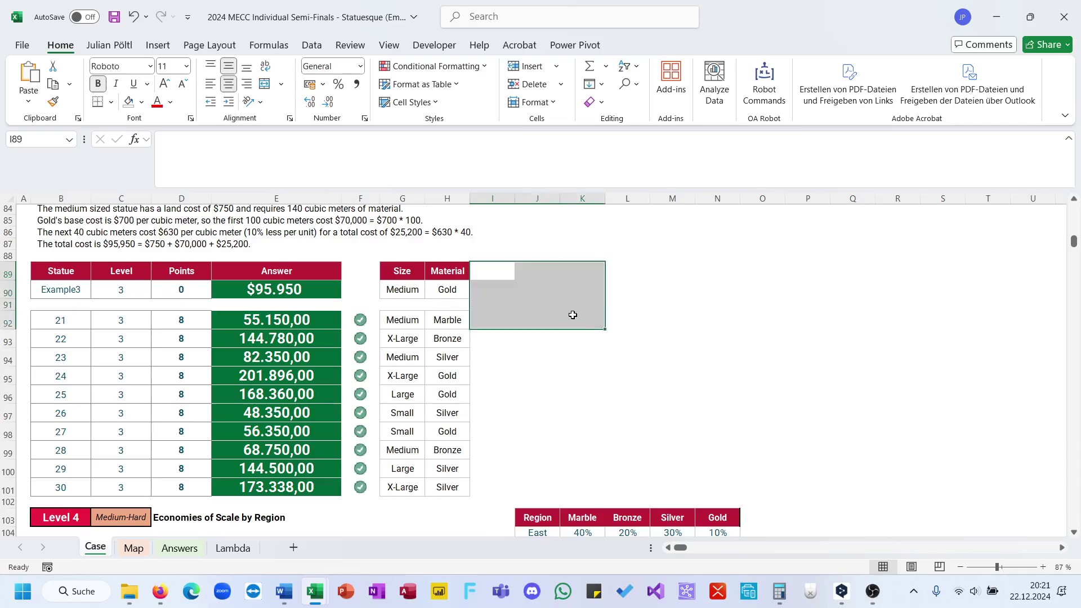
scroll(517, 330, up, 2)
scroll(517, 330, up, 2)
scroll(516, 329, down, 2)
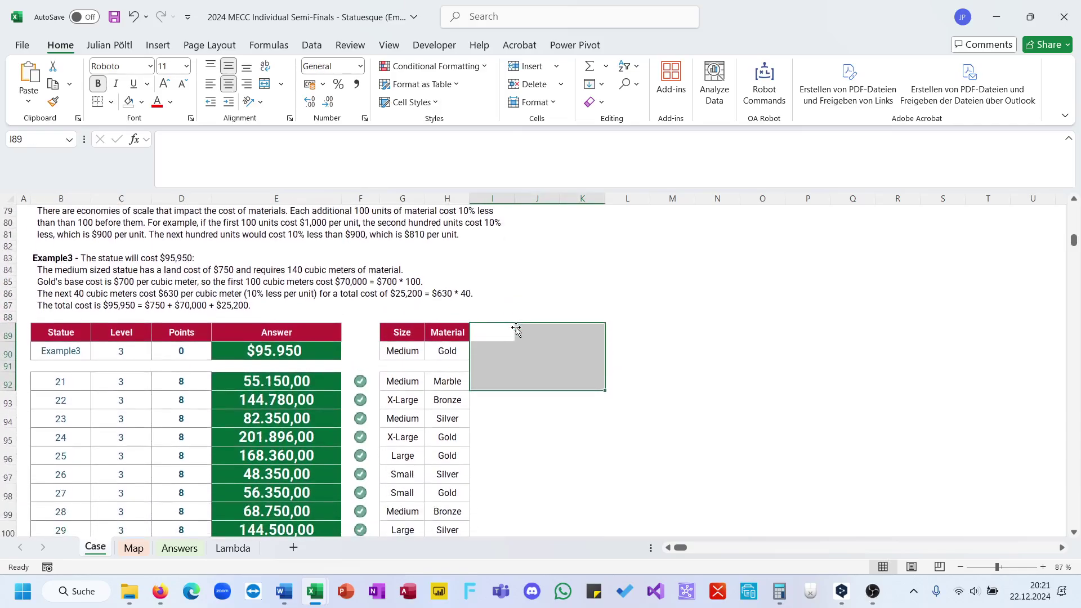
click(322, 394)
scroll(335, 342, up, 4)
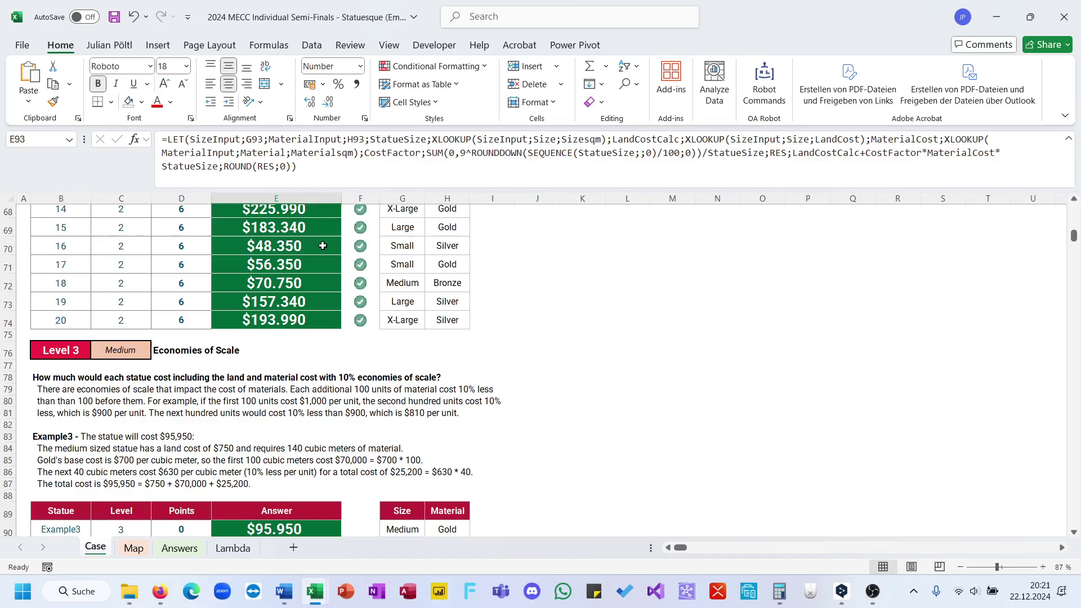
scroll(322, 245, down, 6)
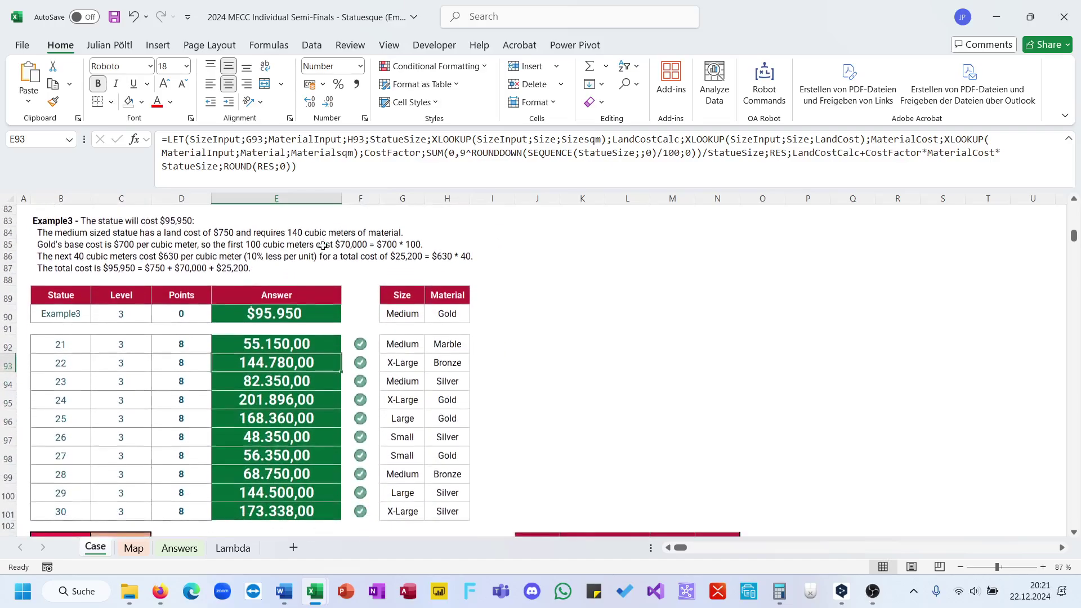
- Copy the formula cell E101 into E118, the first Level 4 answer
click(289, 471)
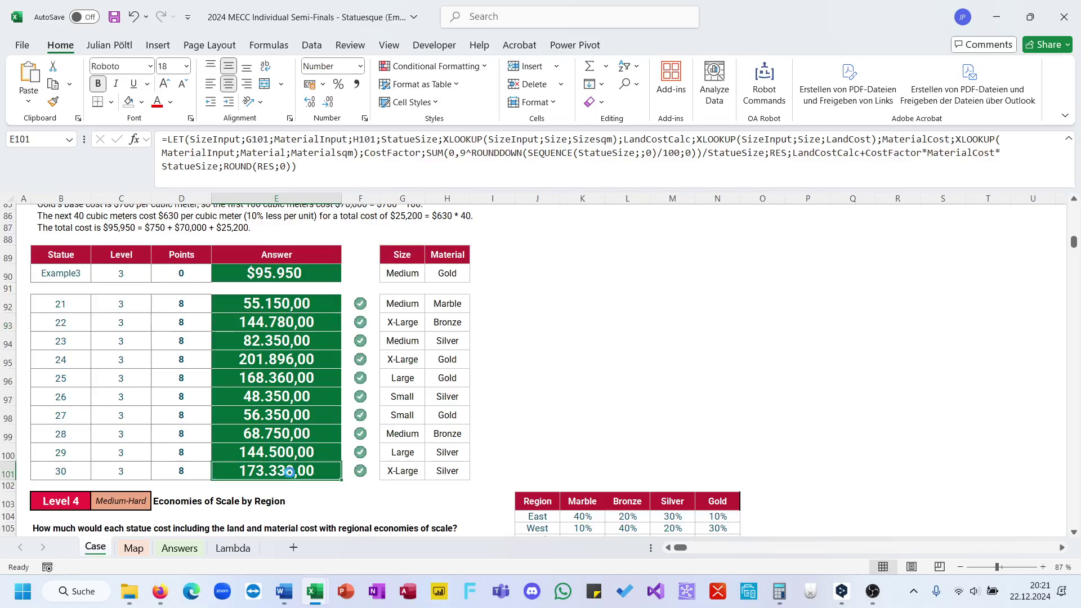
key(ctrl+c)
scroll(291, 459, down, 5)
click(291, 459)
key(Return)
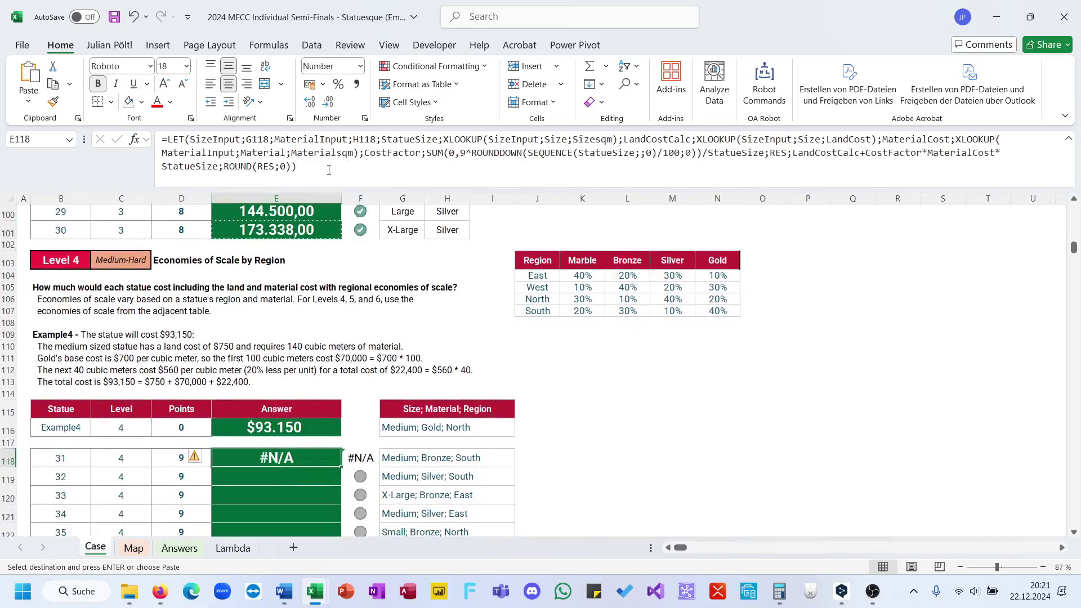
click(329, 170)
key(Escape)
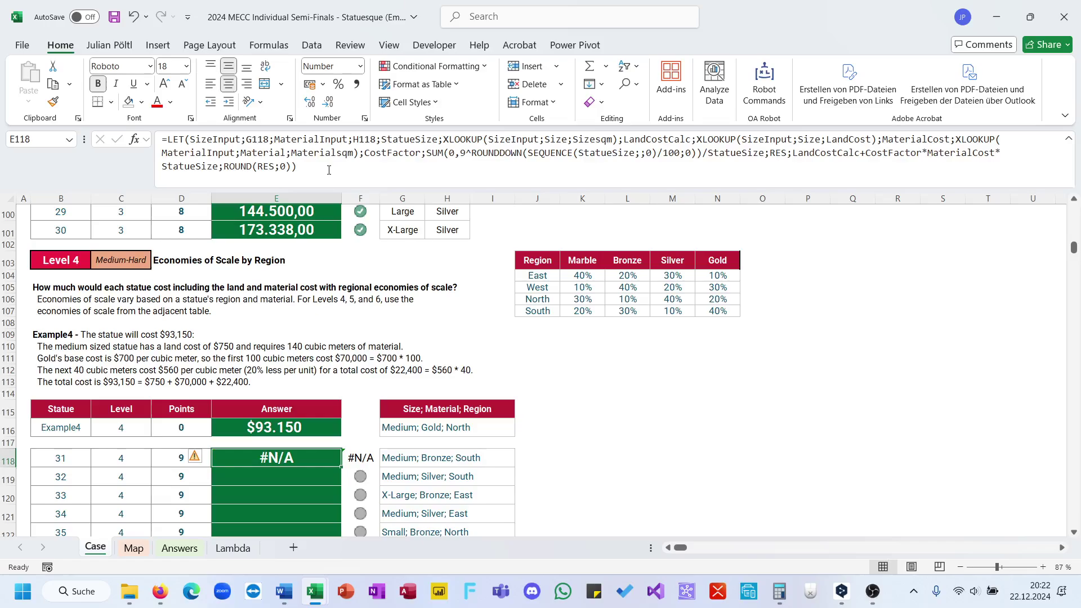
click(190, 145)
text(Inpout;)
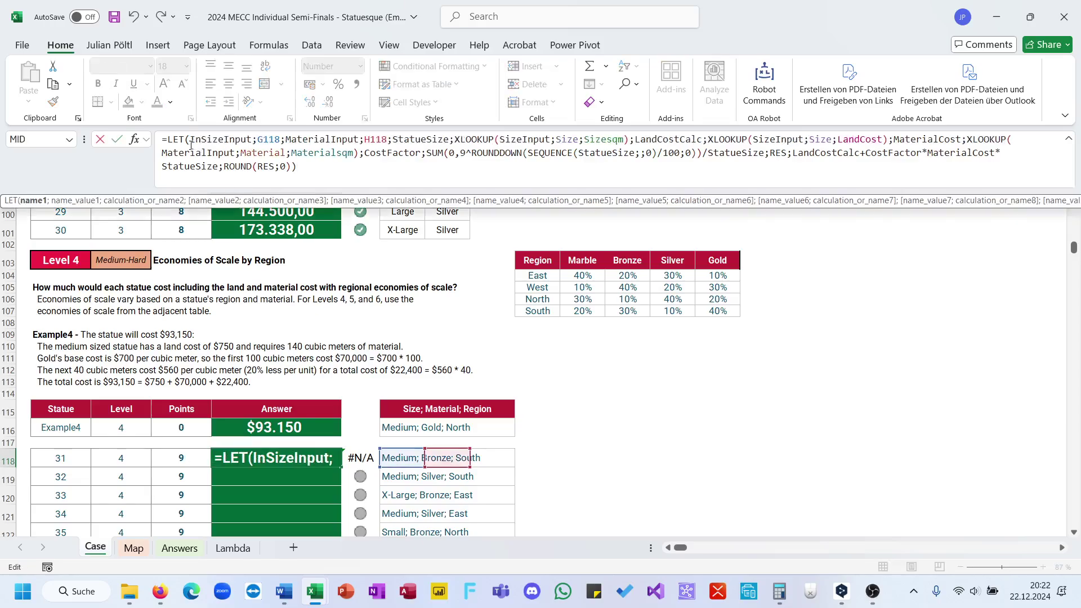
key(BackSpace)
key(BackSpace)
key(BackSpace)
key(BackSpace)
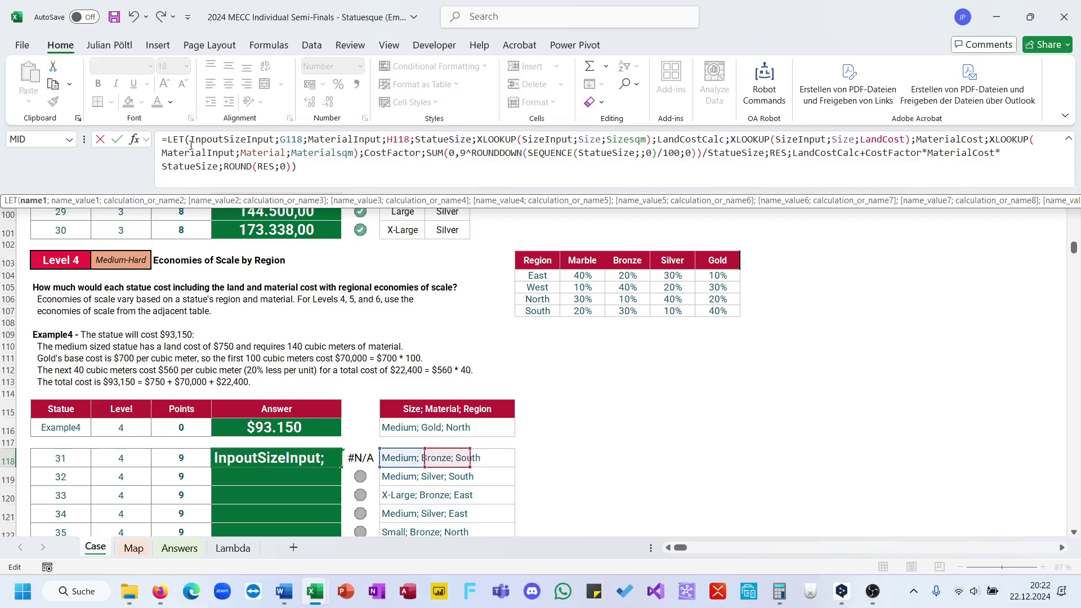
text(ut;)
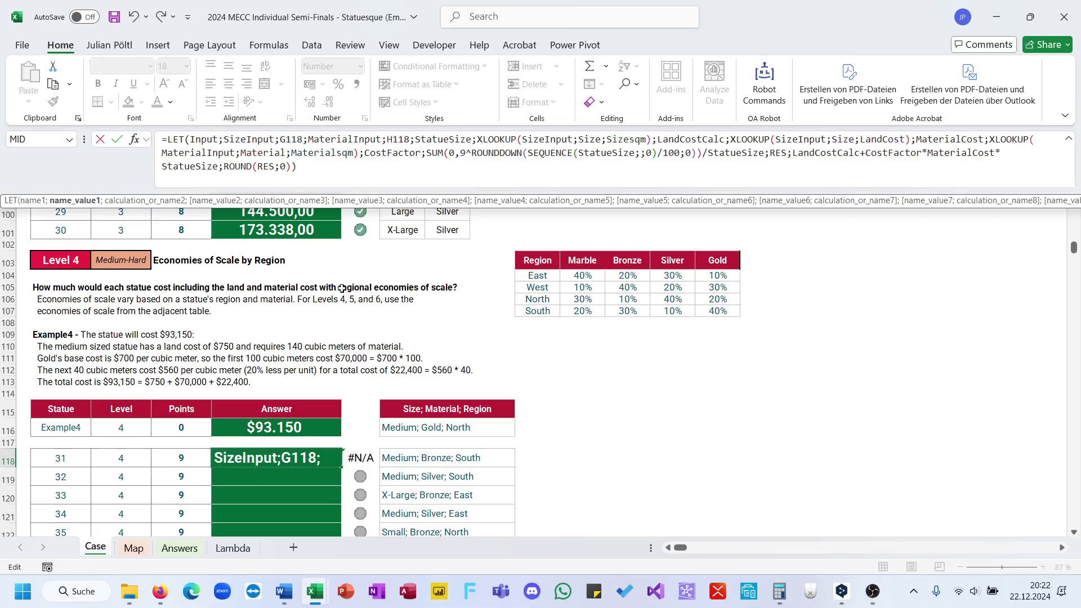
click(399, 457)
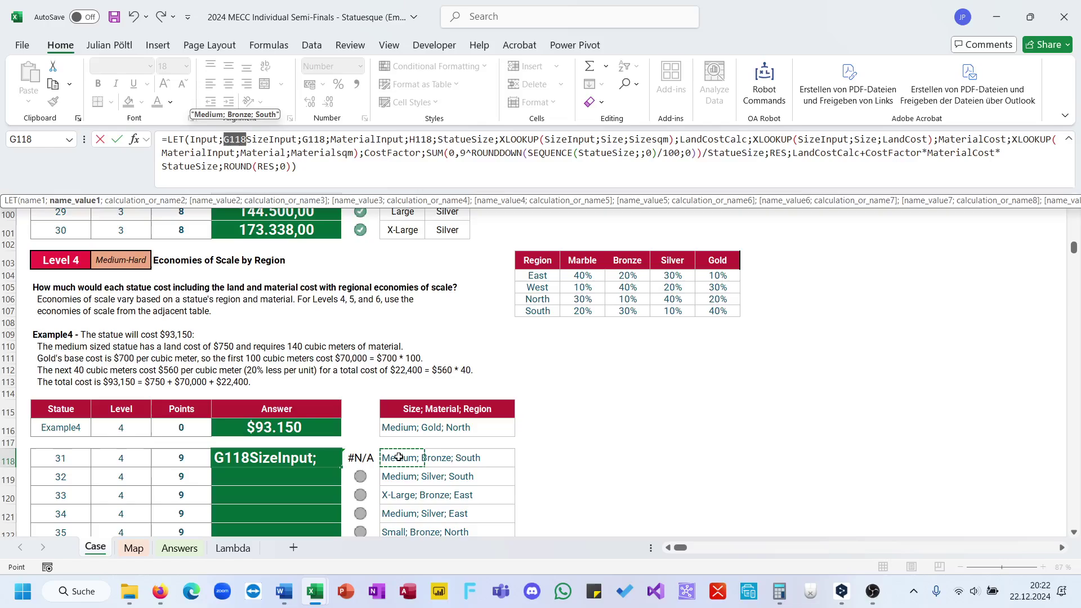
key(F8)
key(Escape)
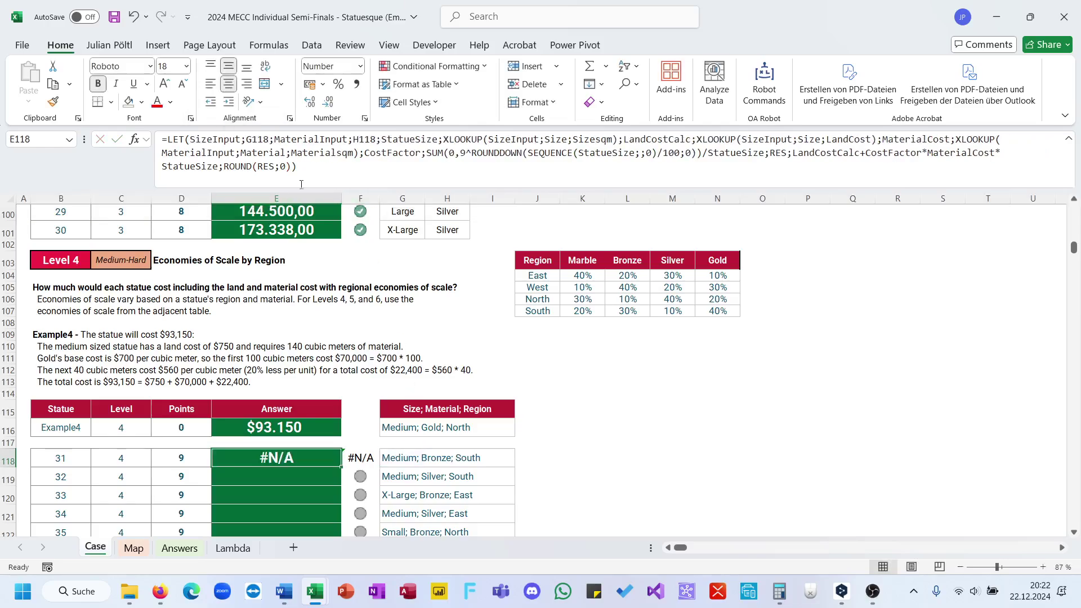
- Add a variable named Input with the value G118 at the start of the E118 LET formula
click(191, 145)
text(Inou)
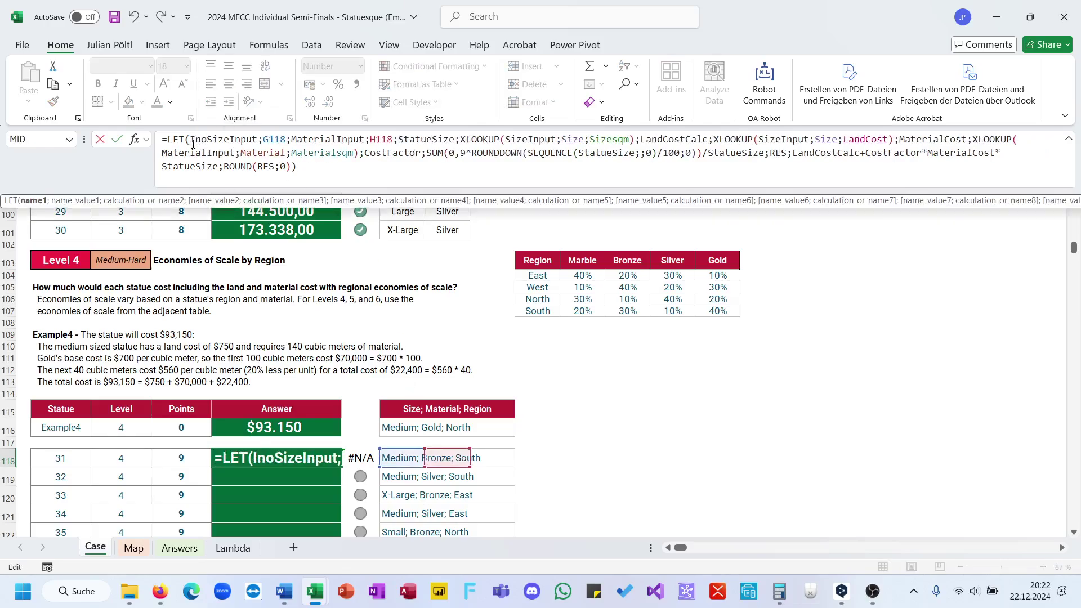
key(BackSpace)
key(BackSpace)
text(put;)
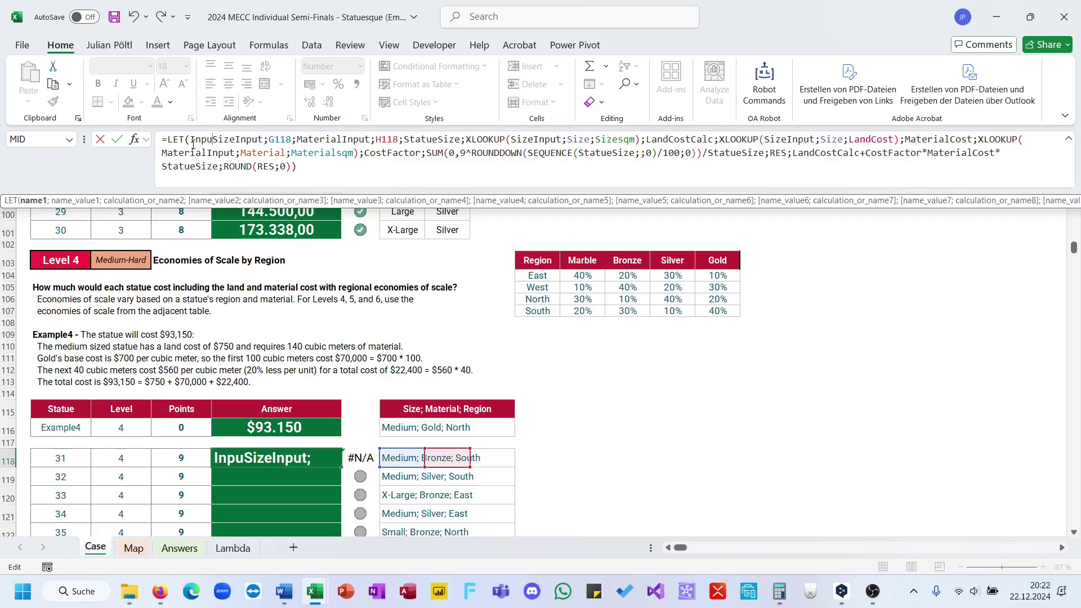
click(393, 456)
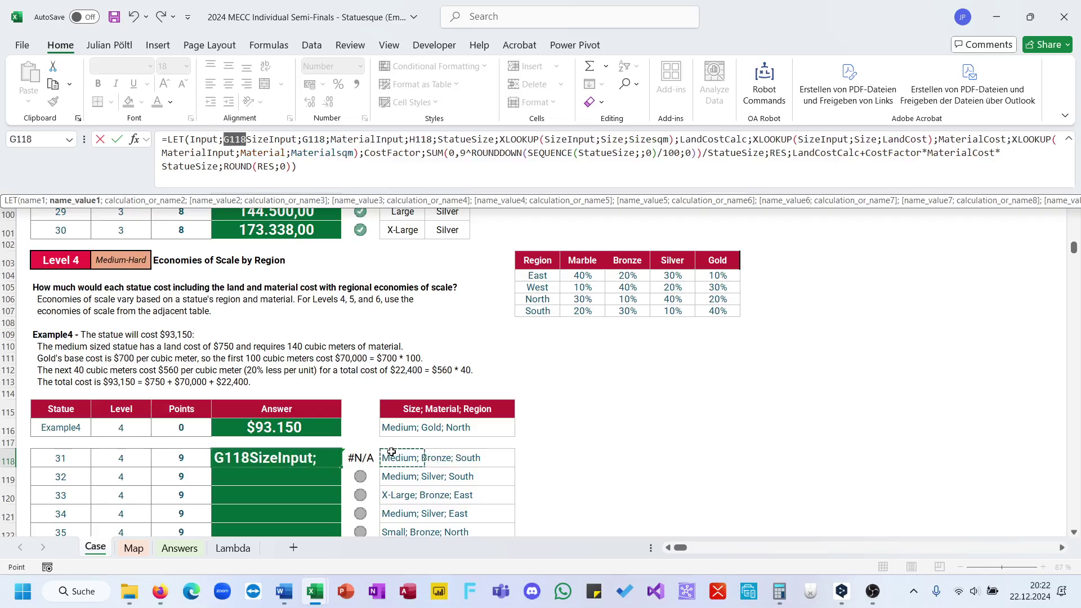
text(;)
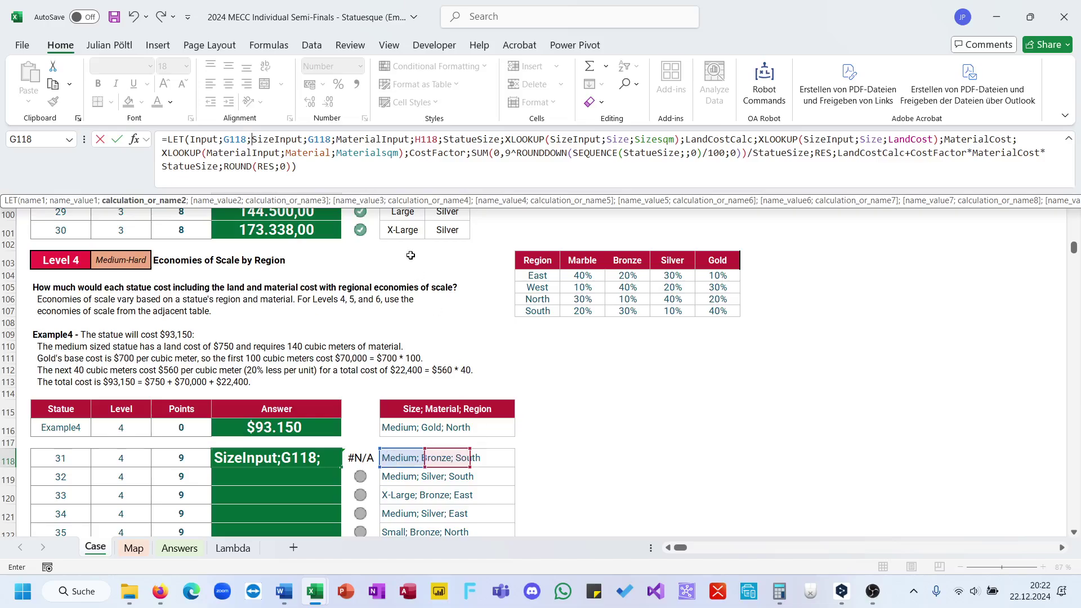
- Replace the SizeInput value in the E118 LET formula with TEXTBEFORE(Input;";")
double_click(319, 140)
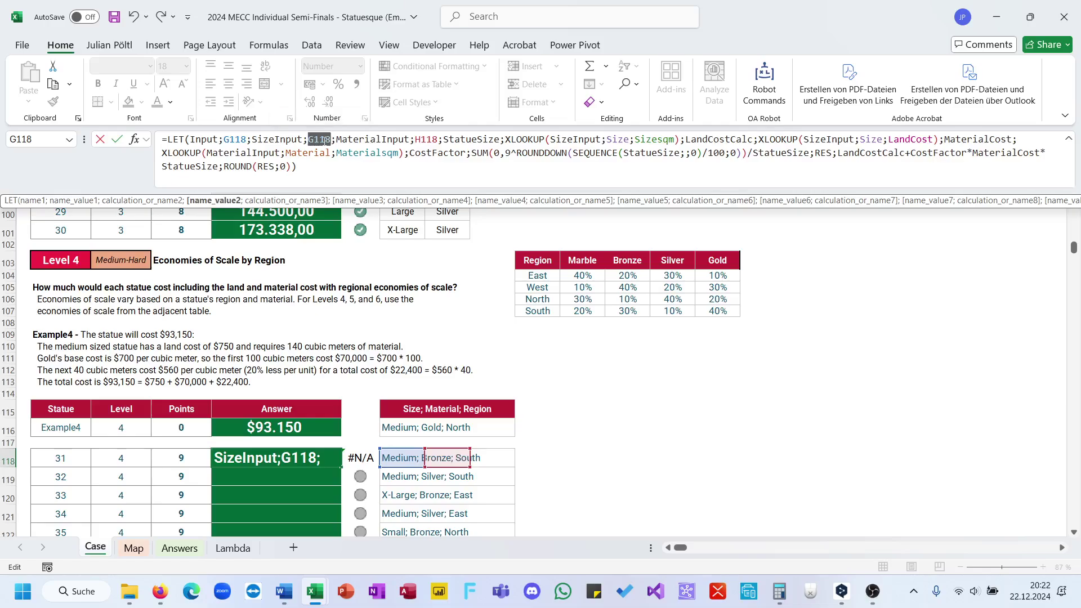
text(Text)
key(Down)
key(Down)
key(Tab)
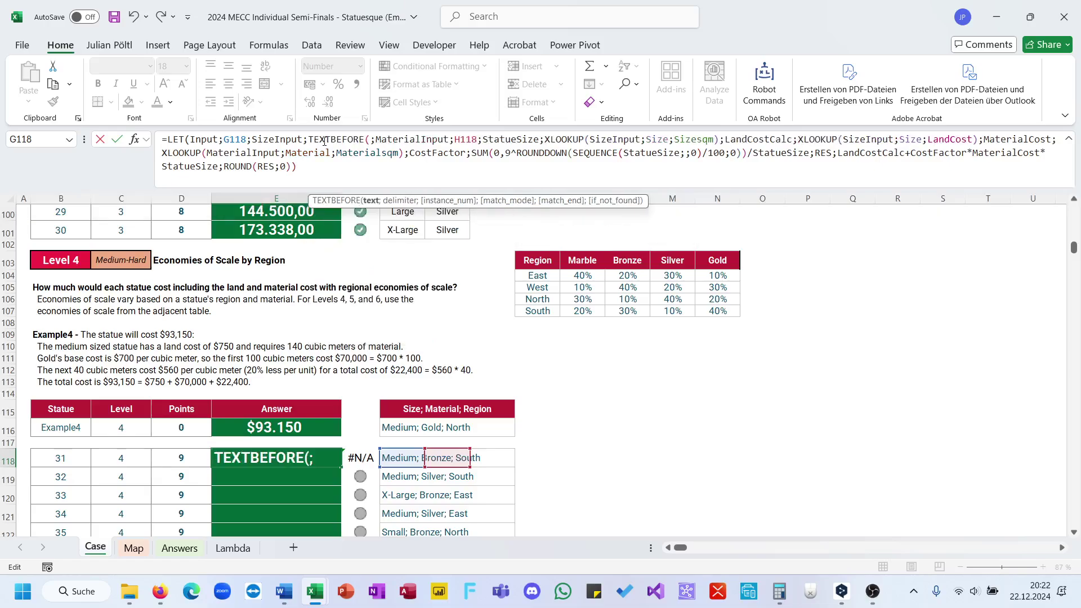
text(In)
key(Down)
key(Down)
key(Down)
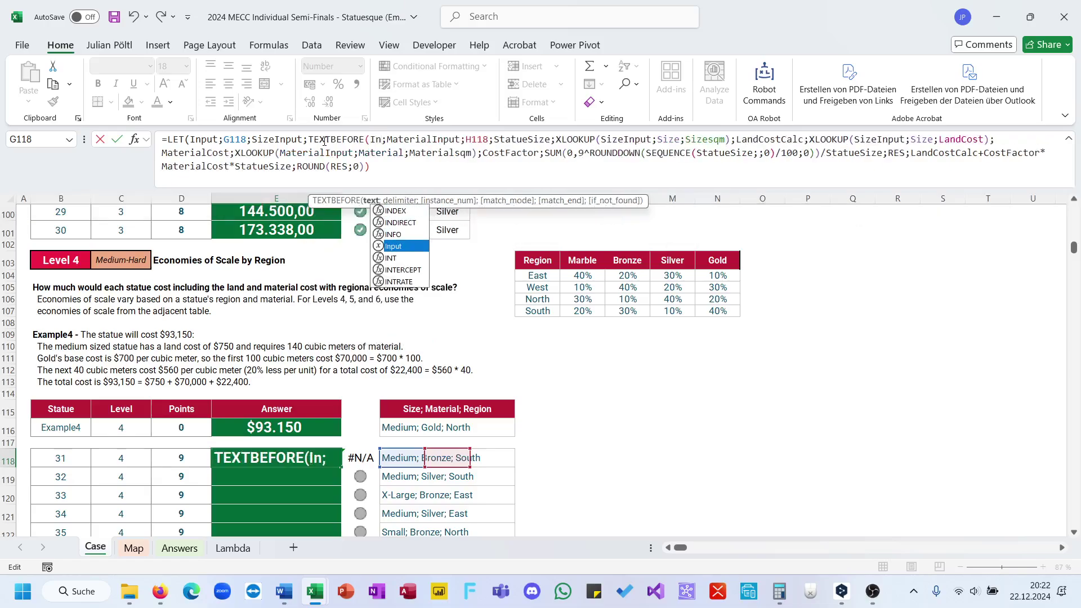
key(Tab)
text(;",")
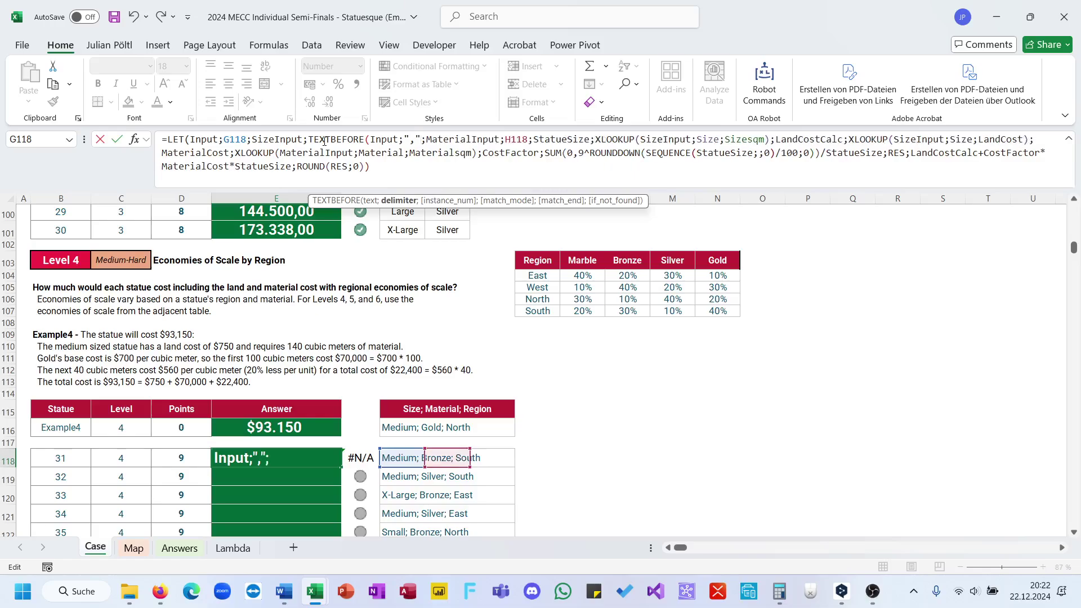
key(BackSpace)
key(BackSpace)
text(;"))
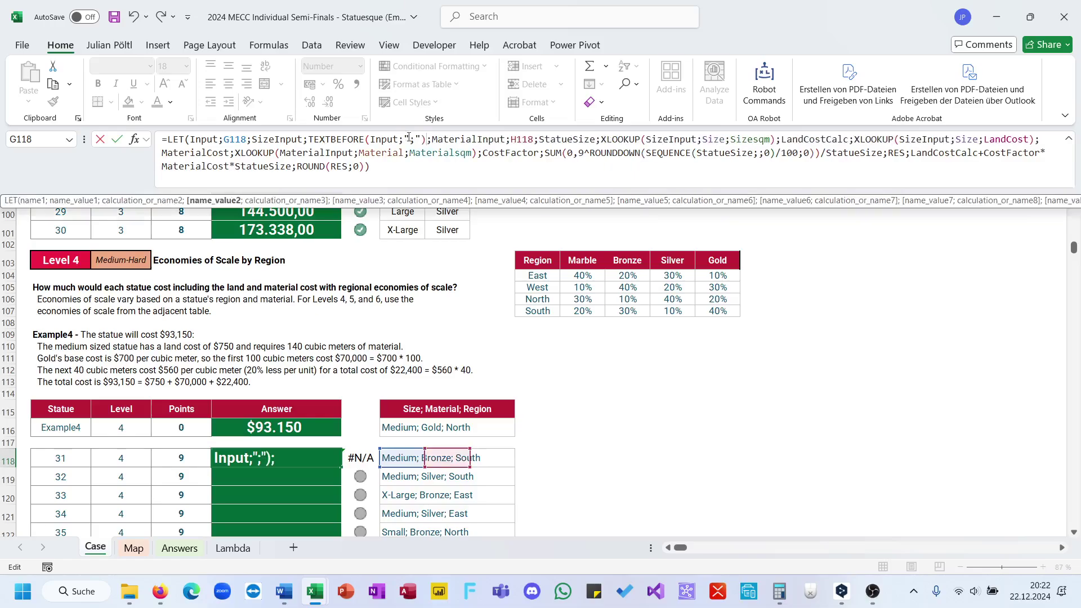
- Replace the MaterialInput value H118 in the LET formula with TEXTAFTER(Input;";")
double_click(528, 141)
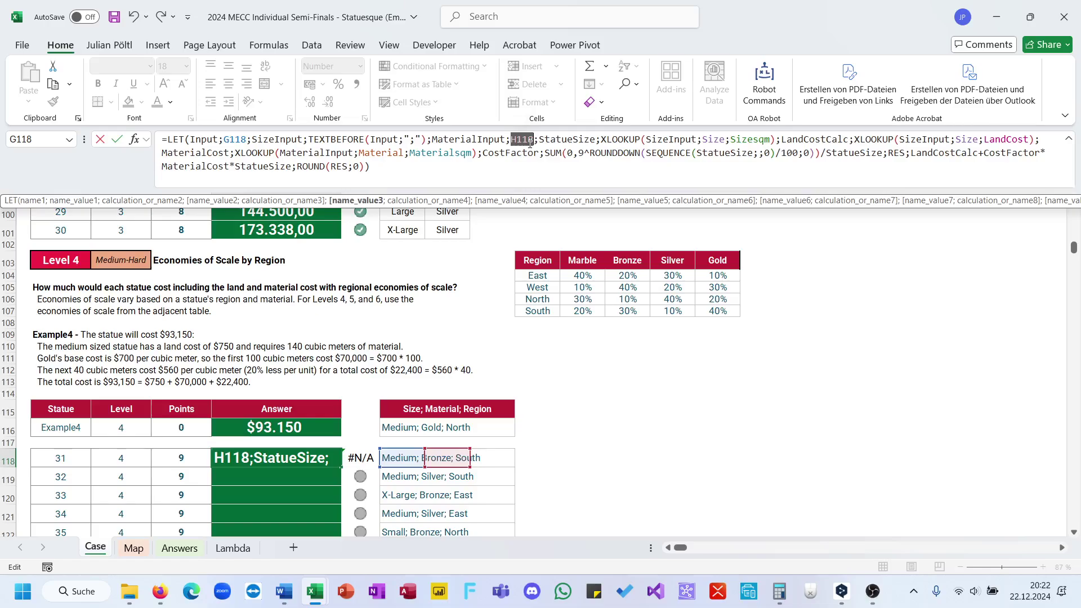
text(Te)
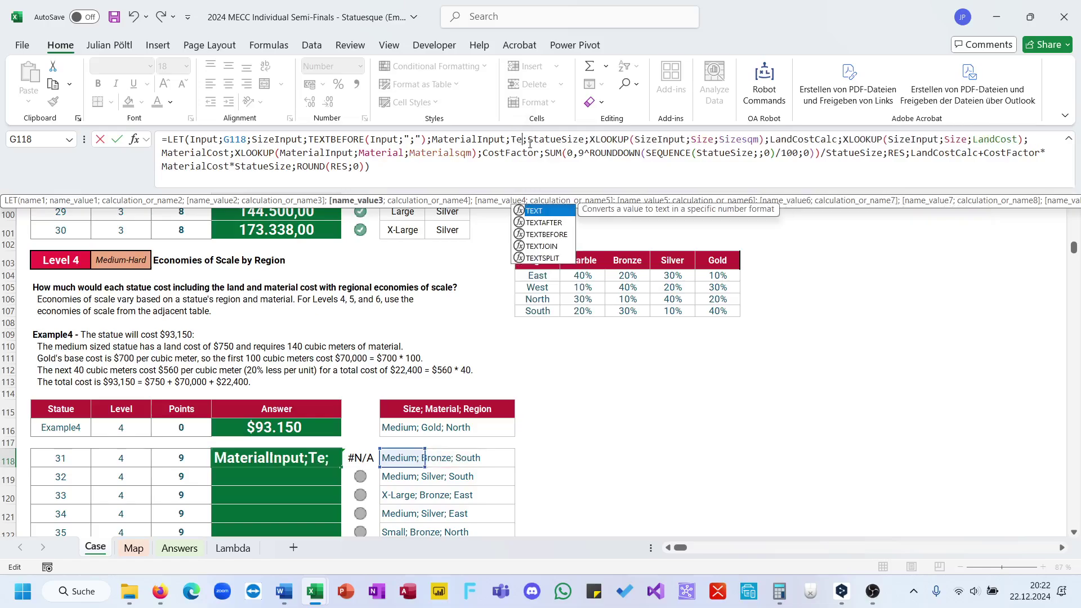
key(Down)
key(Tab)
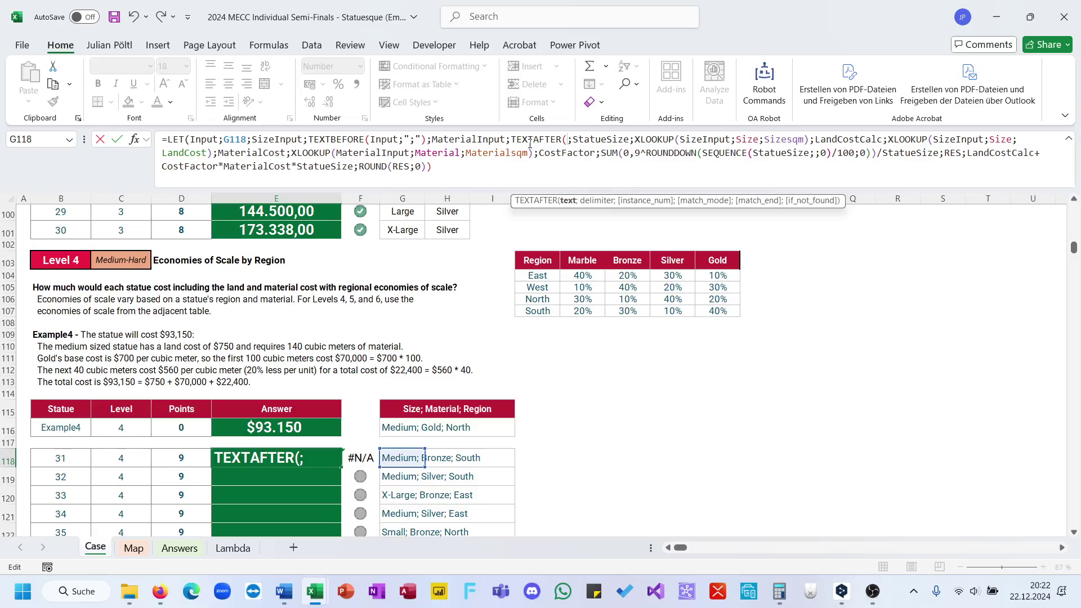
text(Im)
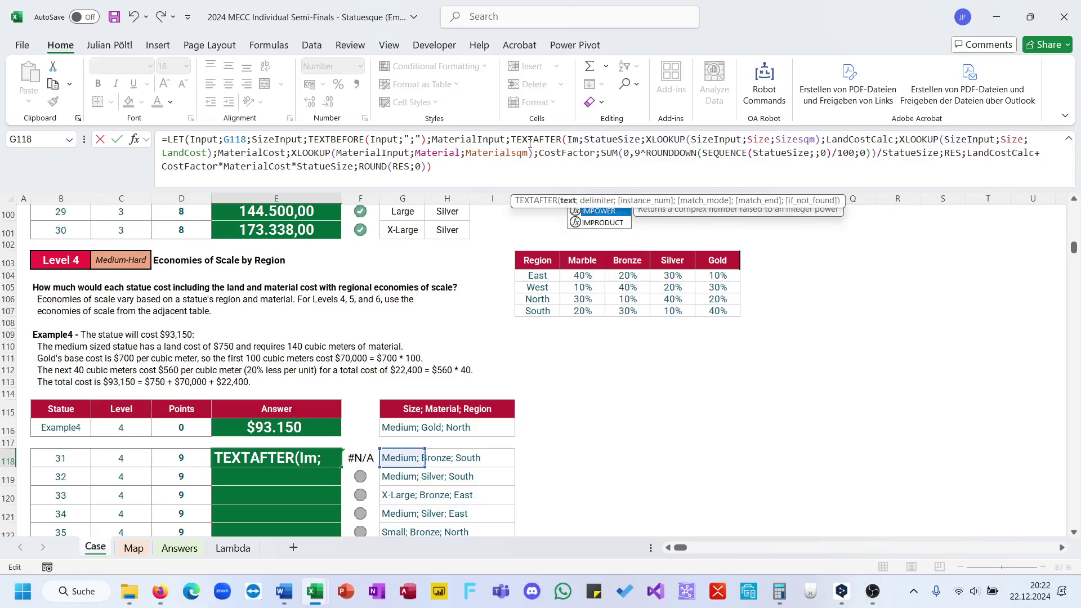
key(BackSpace)
text(n)
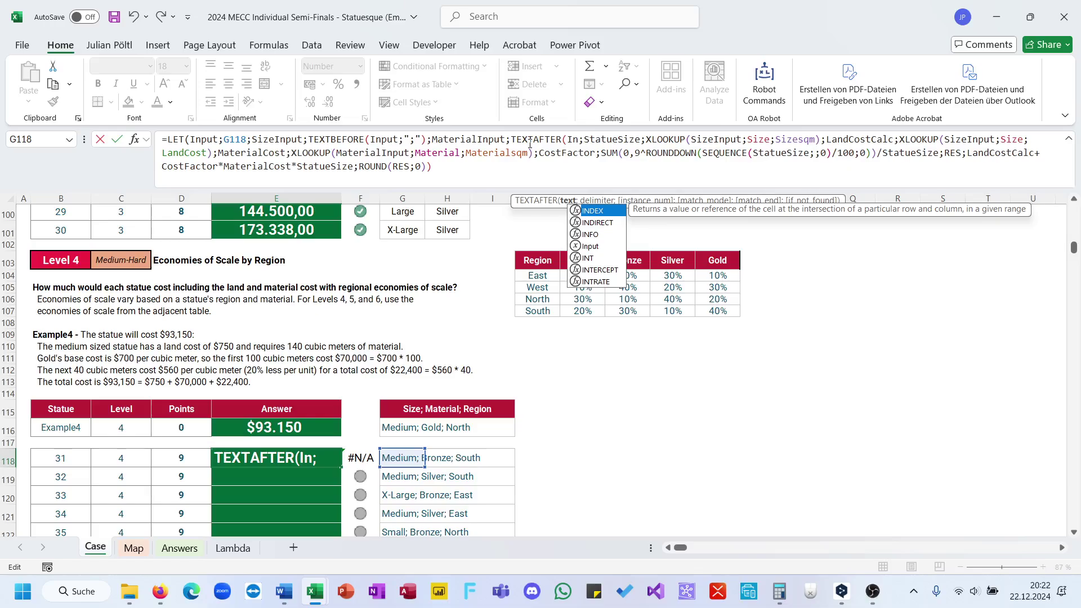
key(Down)
key(Down)
key(Down)
key(Tab)
text(;",)
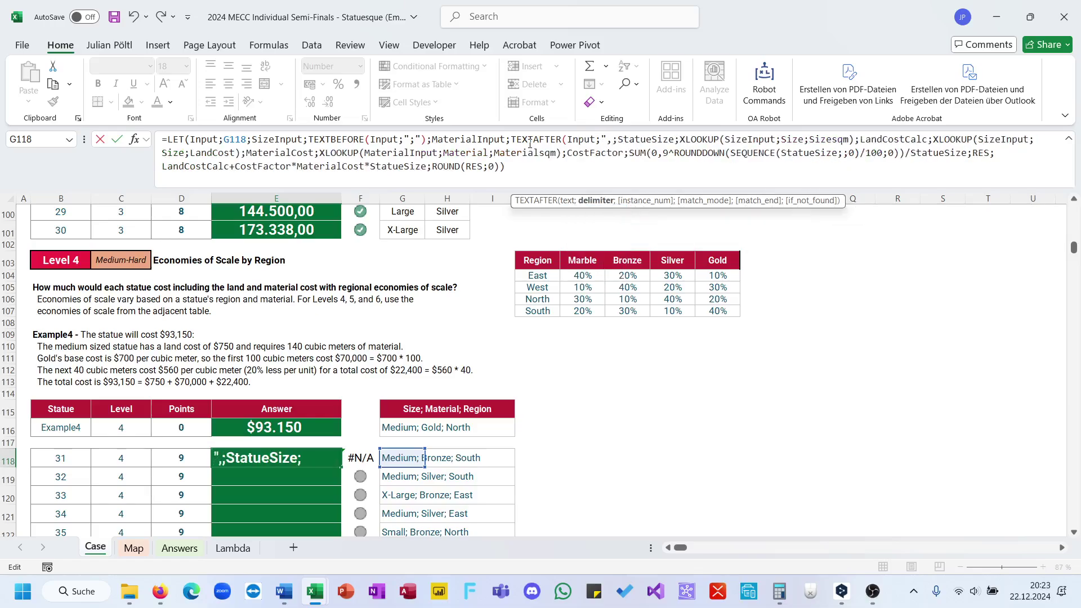
key(BackSpace)
text(;"))
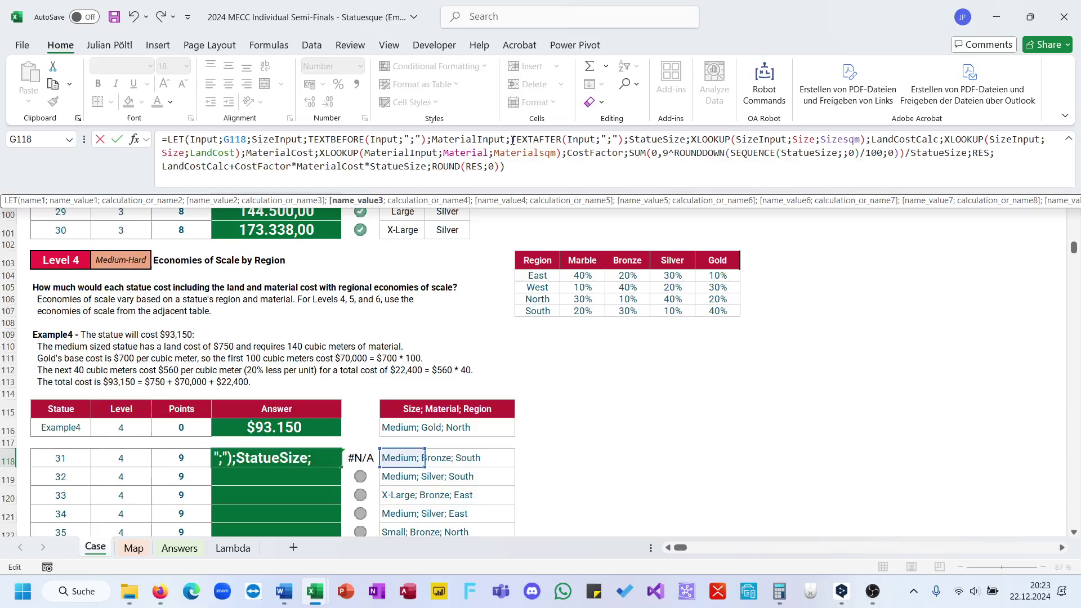
- Wrap MaterialInput's TEXTAFTER in a TEXTBEFORE with the delimiter ";"
click(513, 141)
text(Textb)
key(Tab)
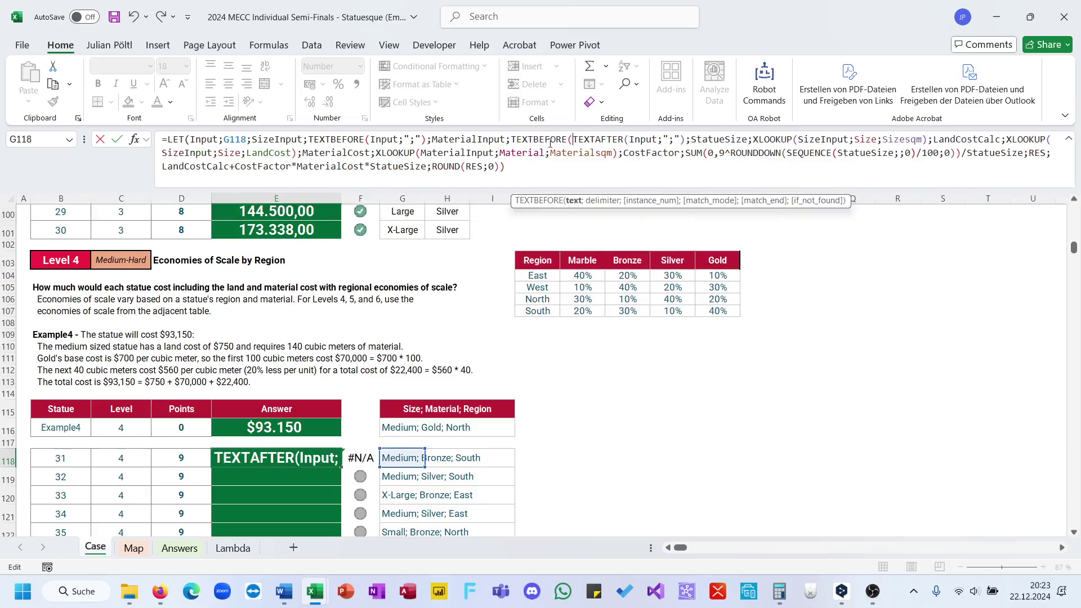
click(683, 140)
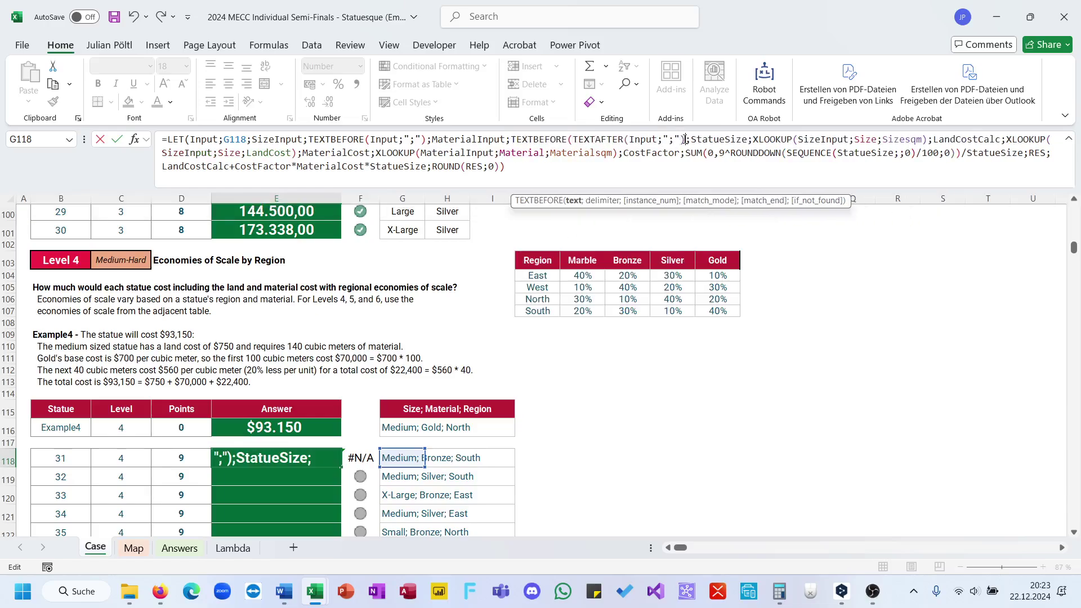
text(;")
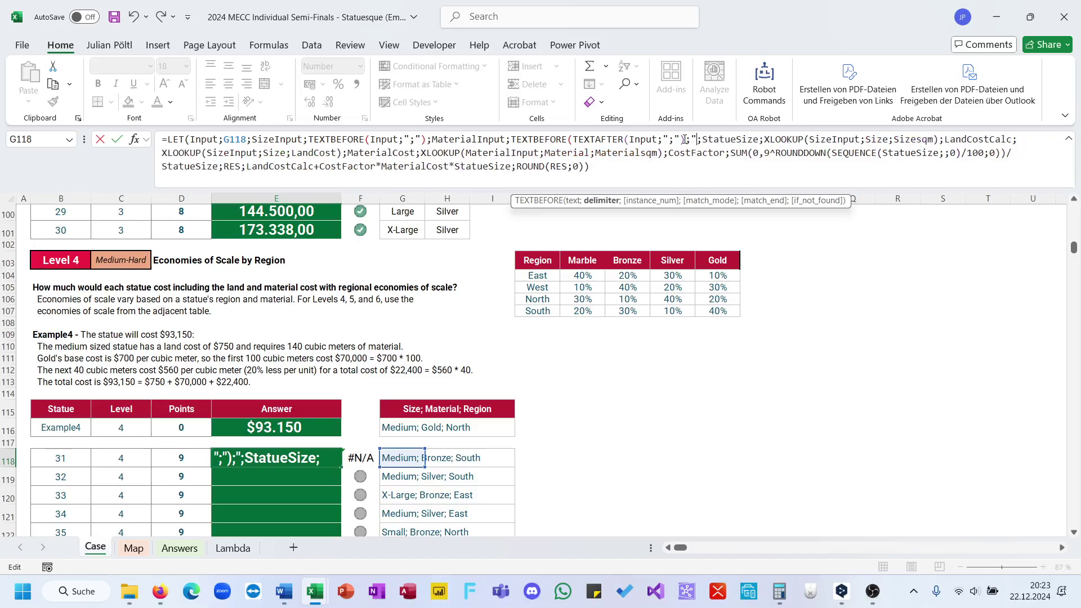
text(;"))
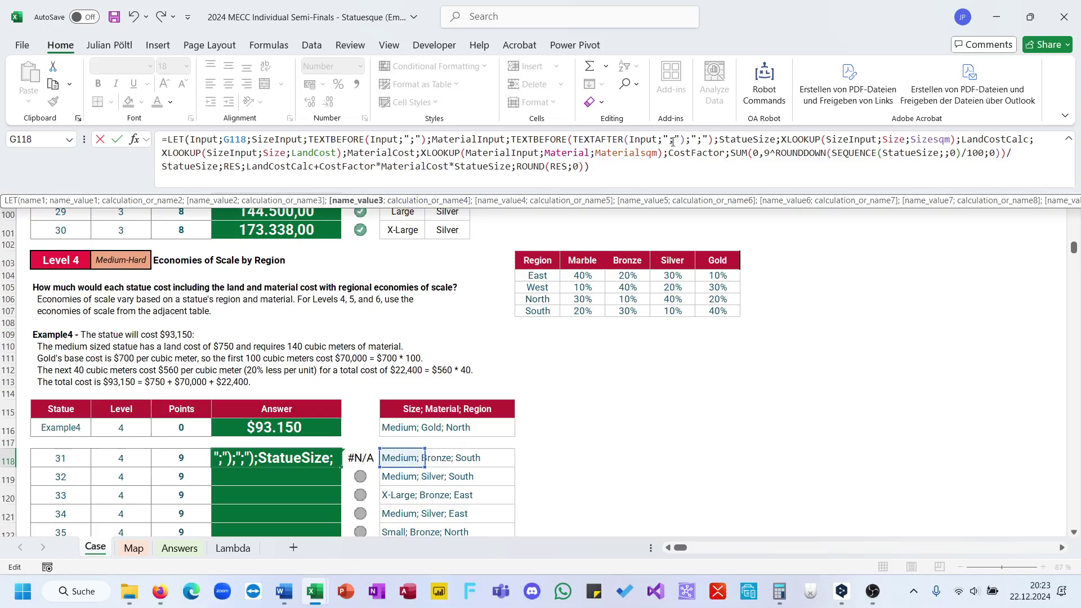
- Change the TEXTAFTER delimiter in MaterialInput to a semicolon followed by a space, and commit the formula
click(674, 141)
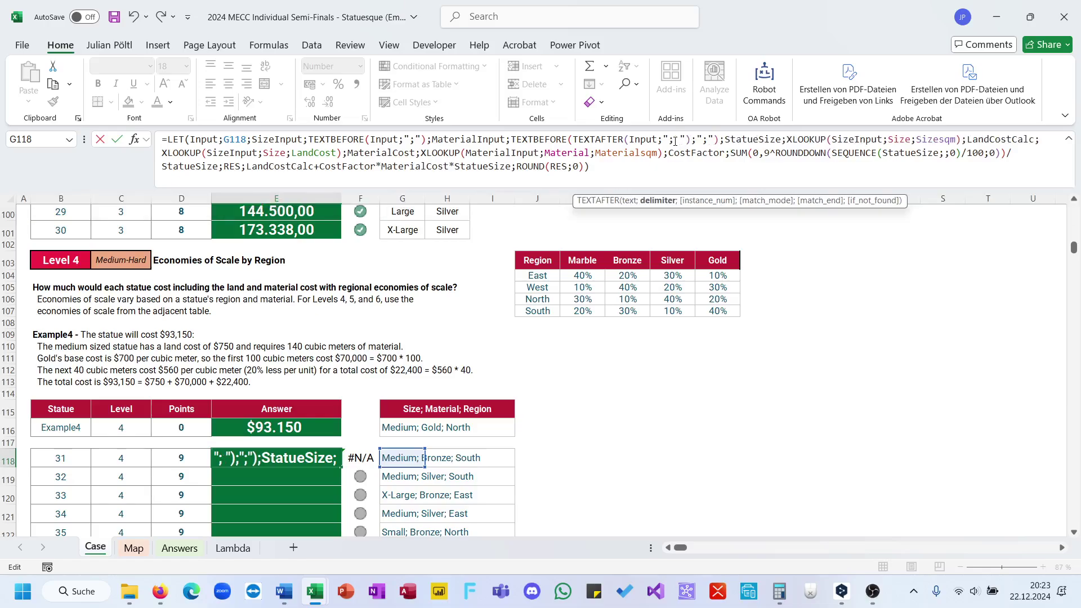
key(Return)
click(675, 140)
key(Return)
- Add a variable named Region before StatueSize in the E118 formula, defined as TEXTAFTER(Input;"; ";2), and commit it
click(724, 140)
text(Region;)
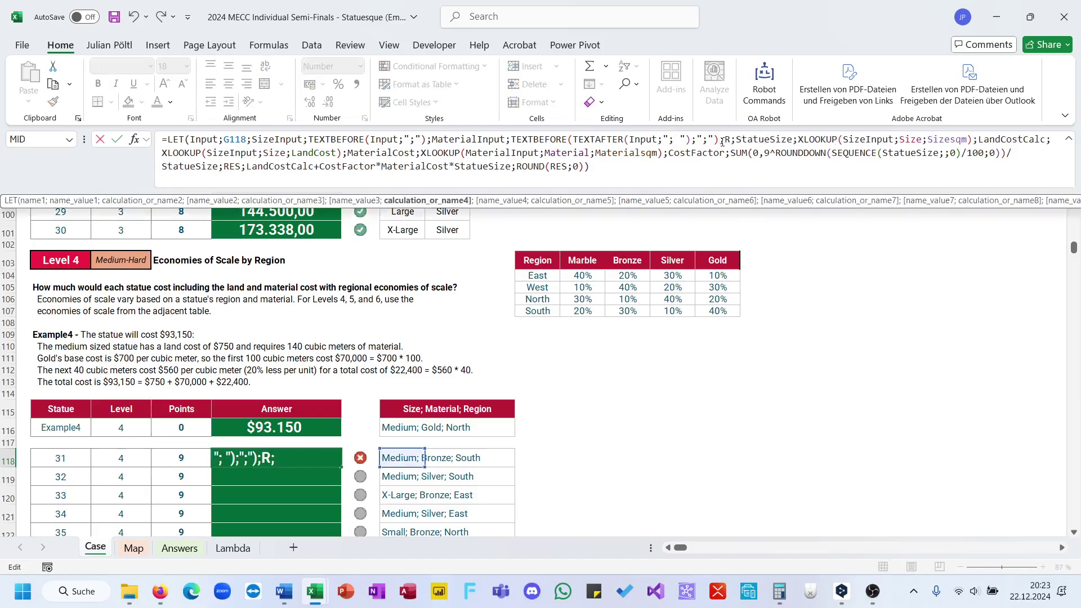
text(;)
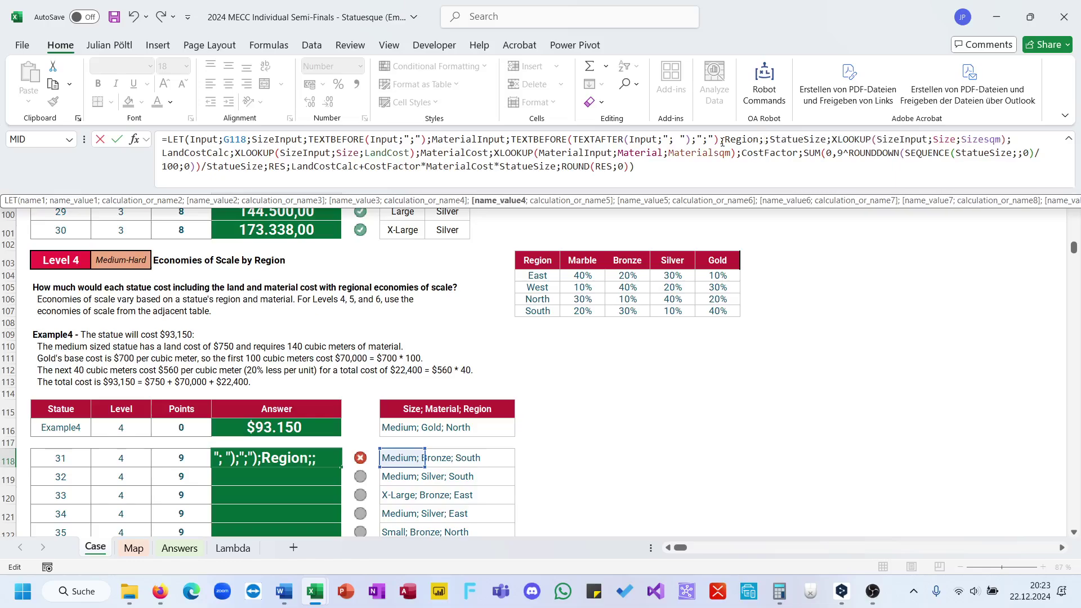
text(Text)
key(Down)
key(Tab)
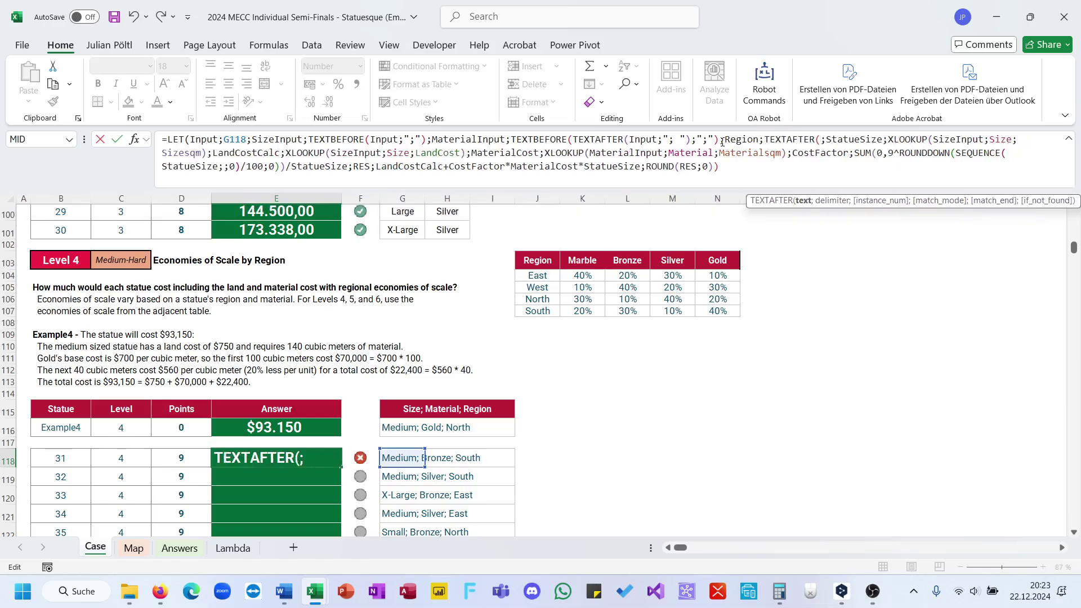
text(In)
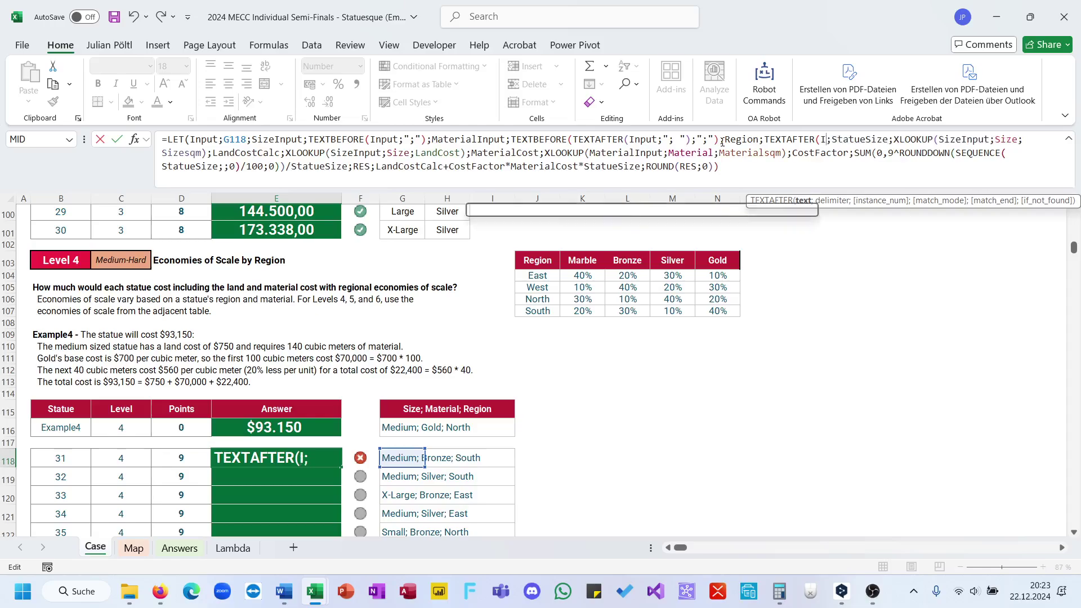
key(Down)
key(Down)
key(Down)
key(Tab)
text(;";)
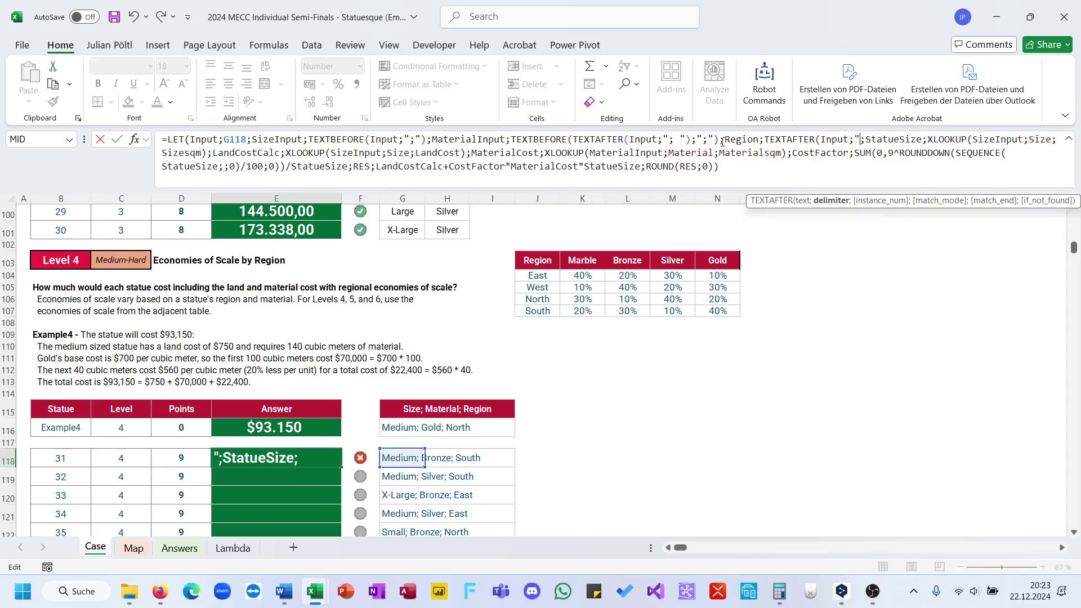
text( ";)
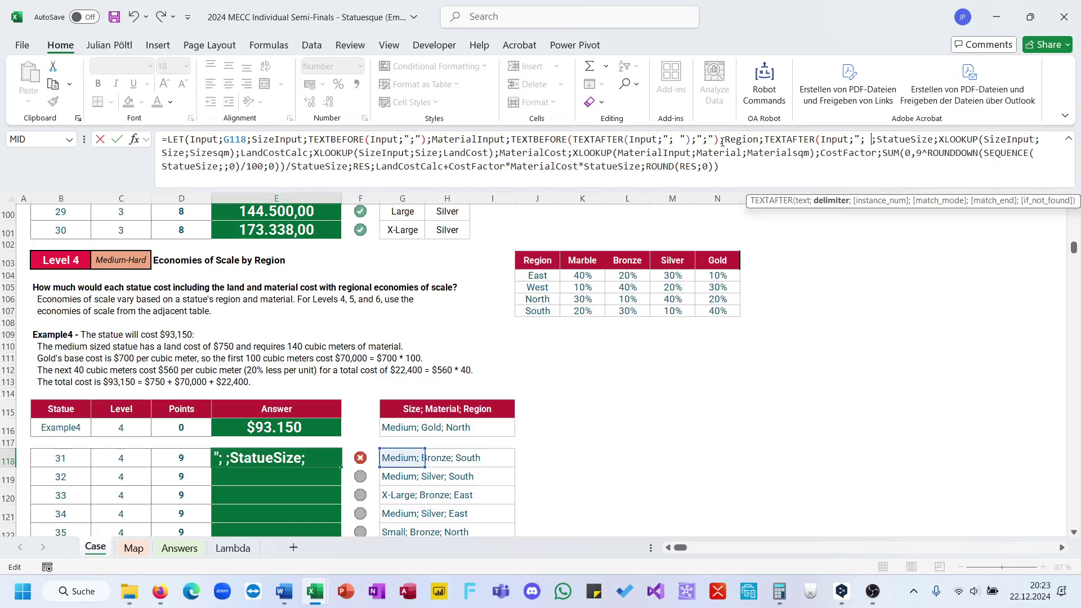
text(2))
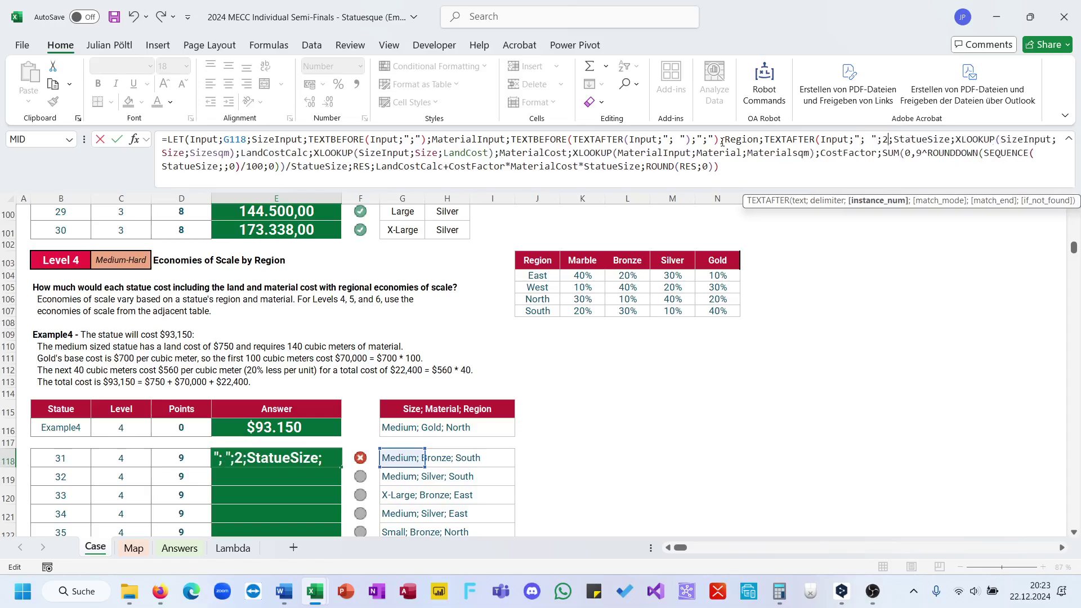
key(ctrl+Return)
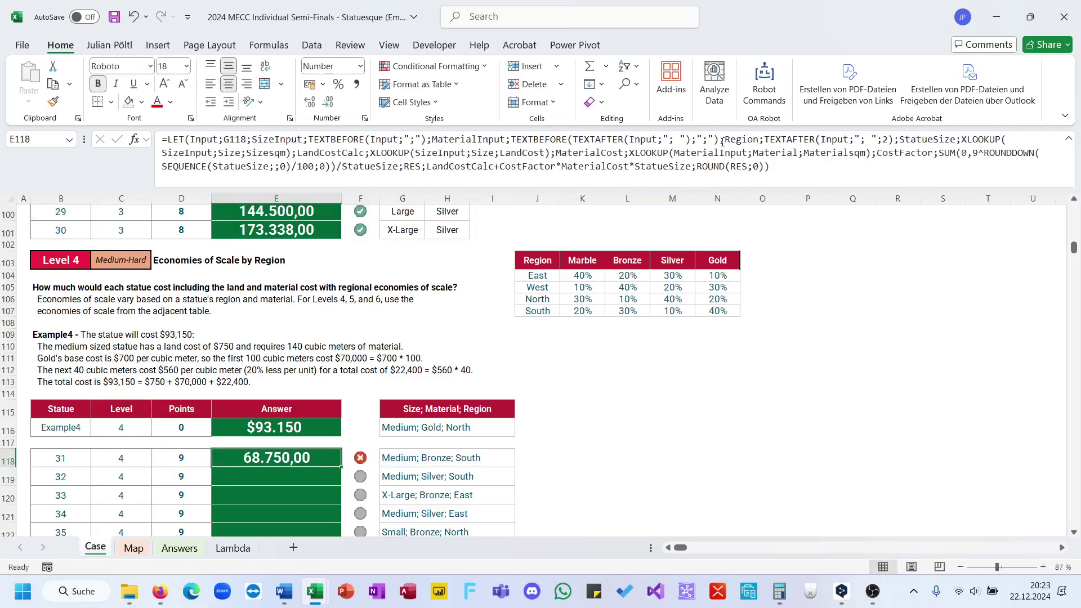
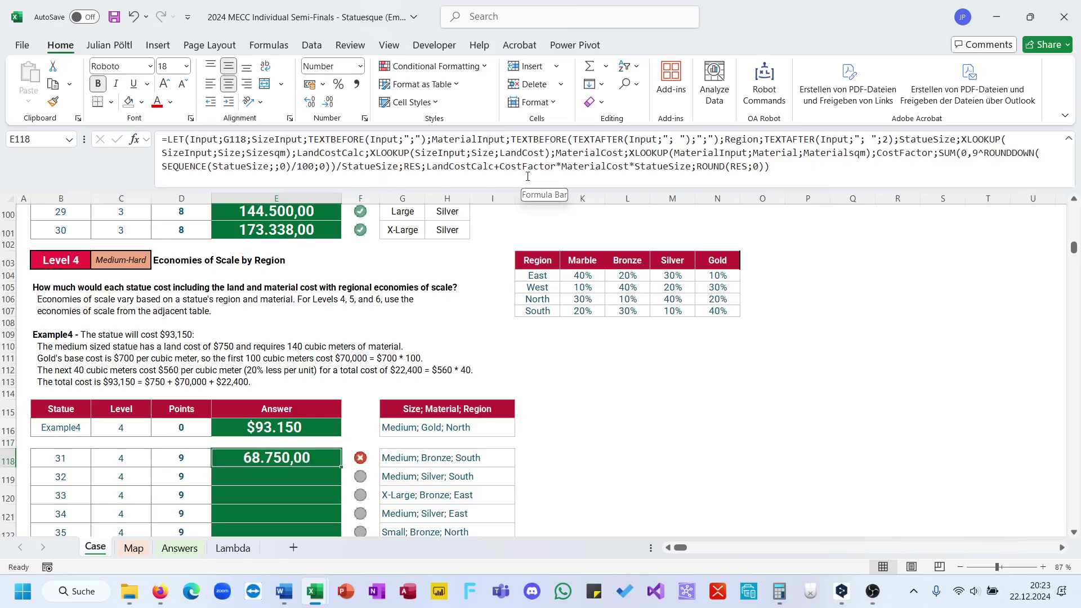
- Insert a variable named EOSF with an opening XLOOKUP( between Region and StatueSize in the E118 formula
click(578, 154)
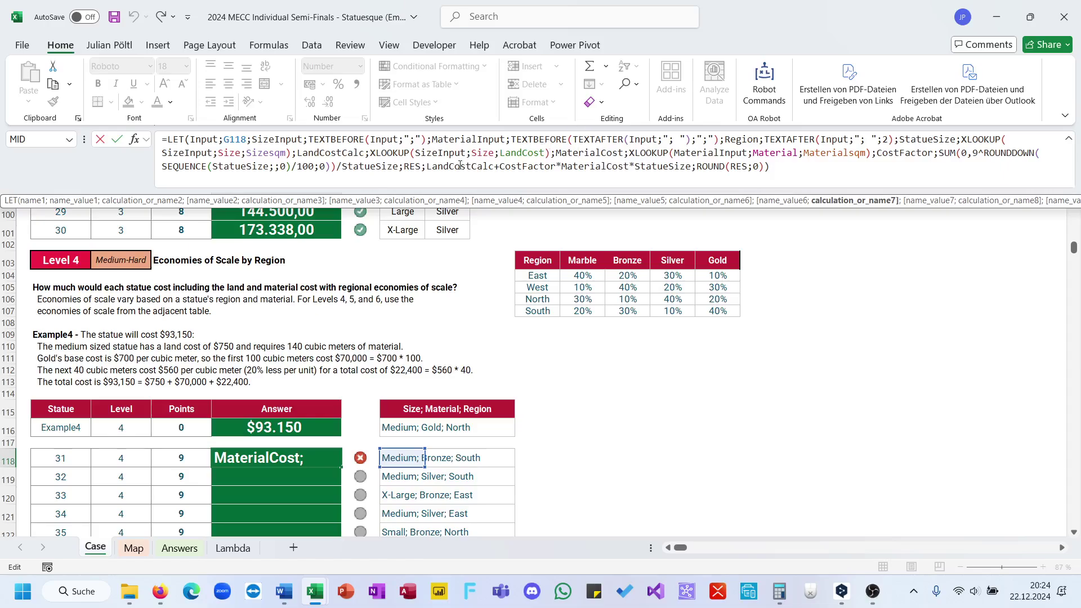
click(901, 137)
text(;)
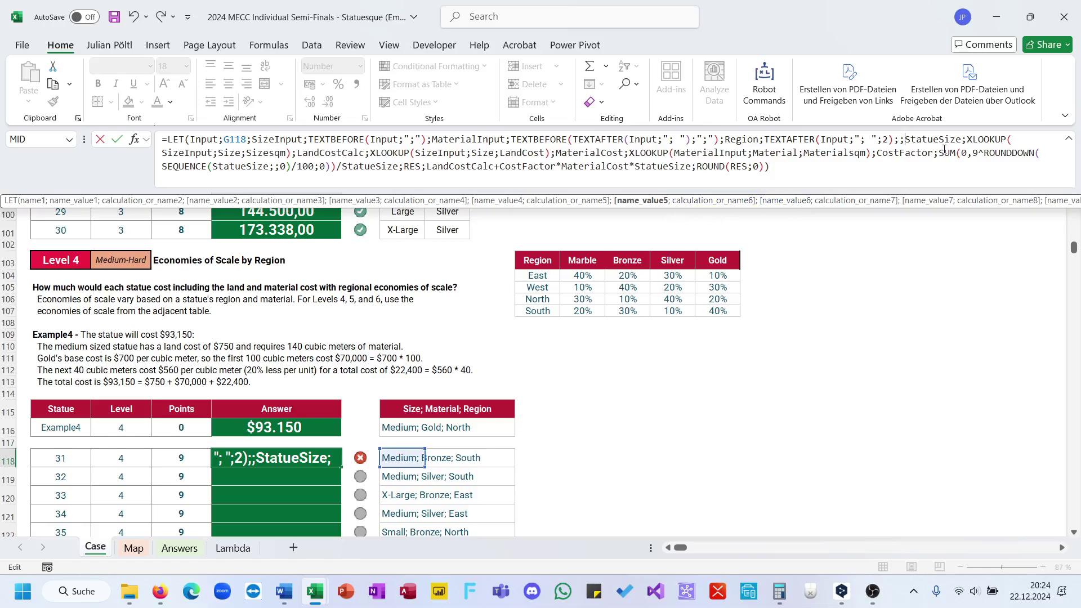
key(BackSpace)
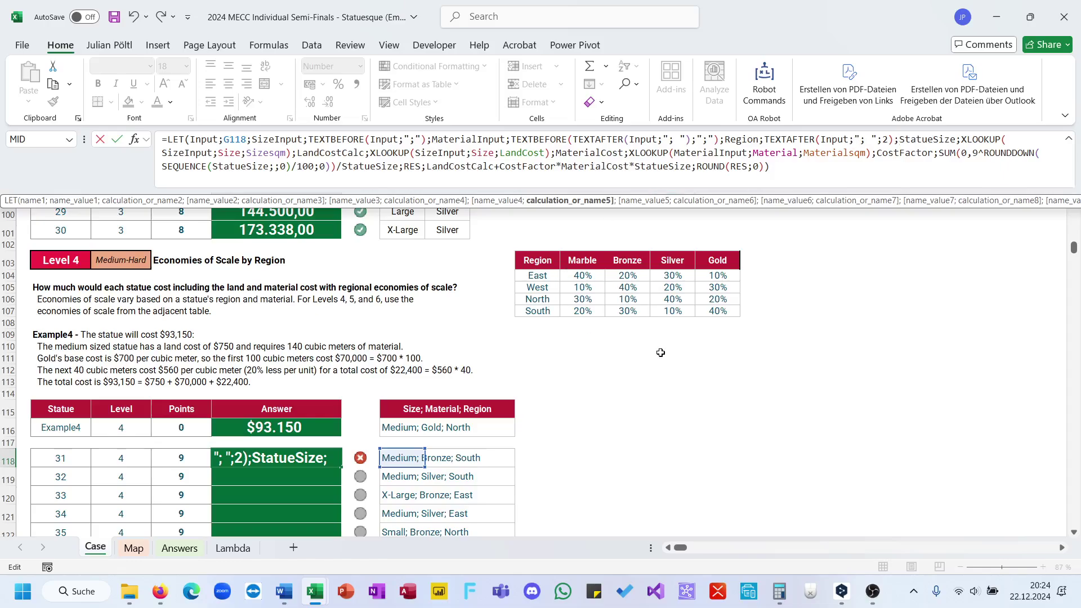
text(XLOOKUP()
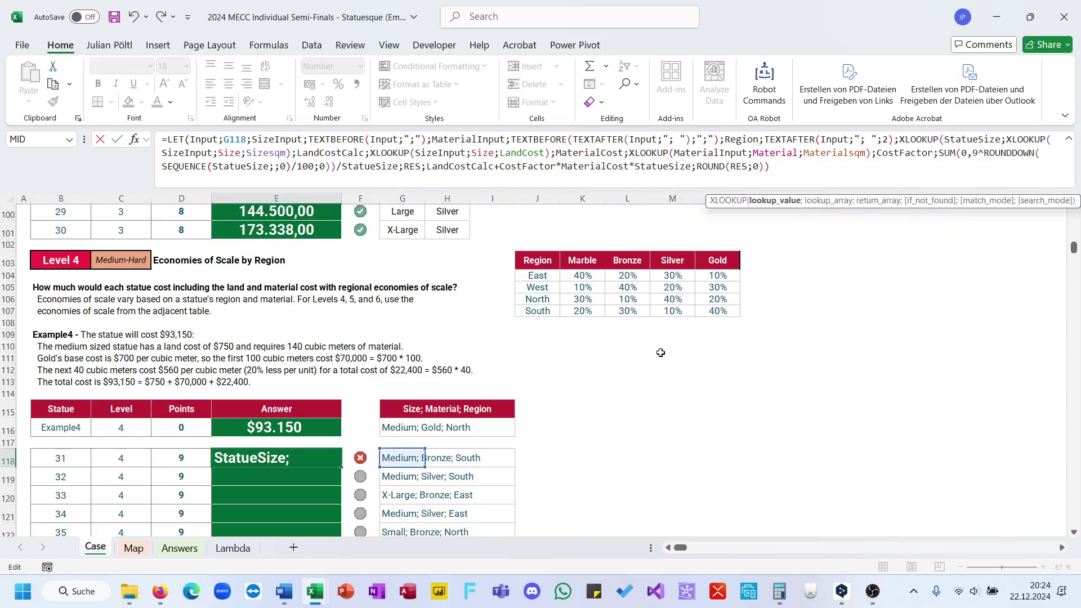
click(899, 140)
text(E)
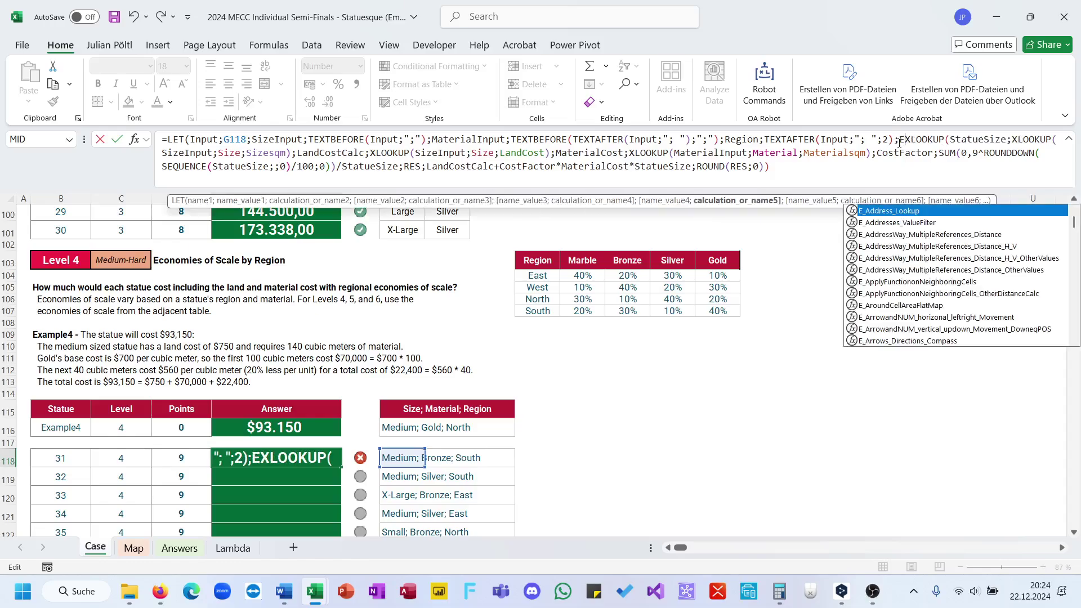
text(OSF;)
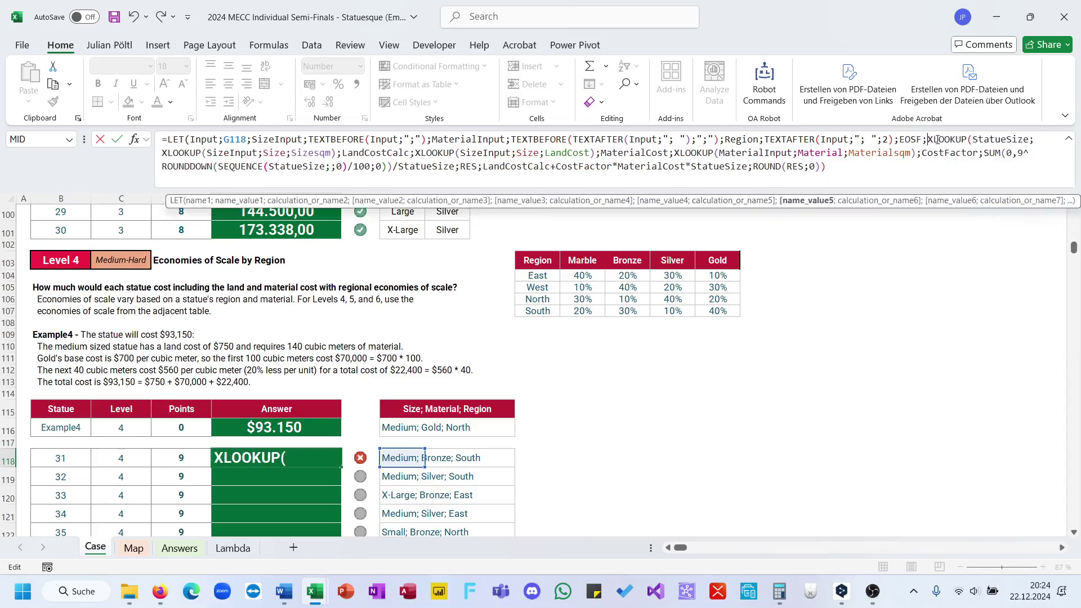
- Set the lookup value of EOSF's XLOOKUP in the E118 formula to Region&MaterialInput
click(972, 139)
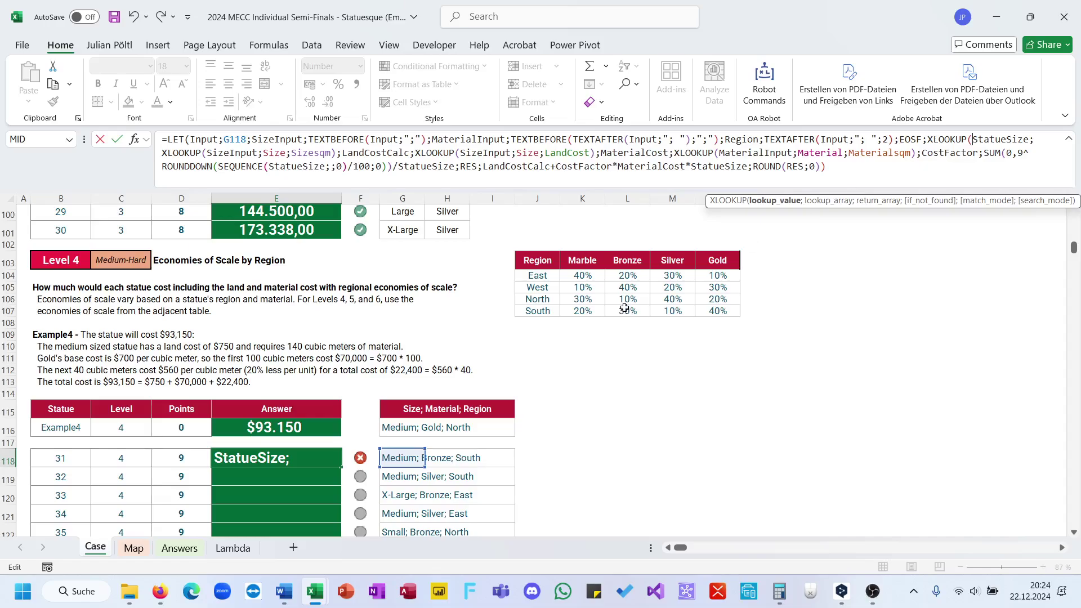
text(Region)
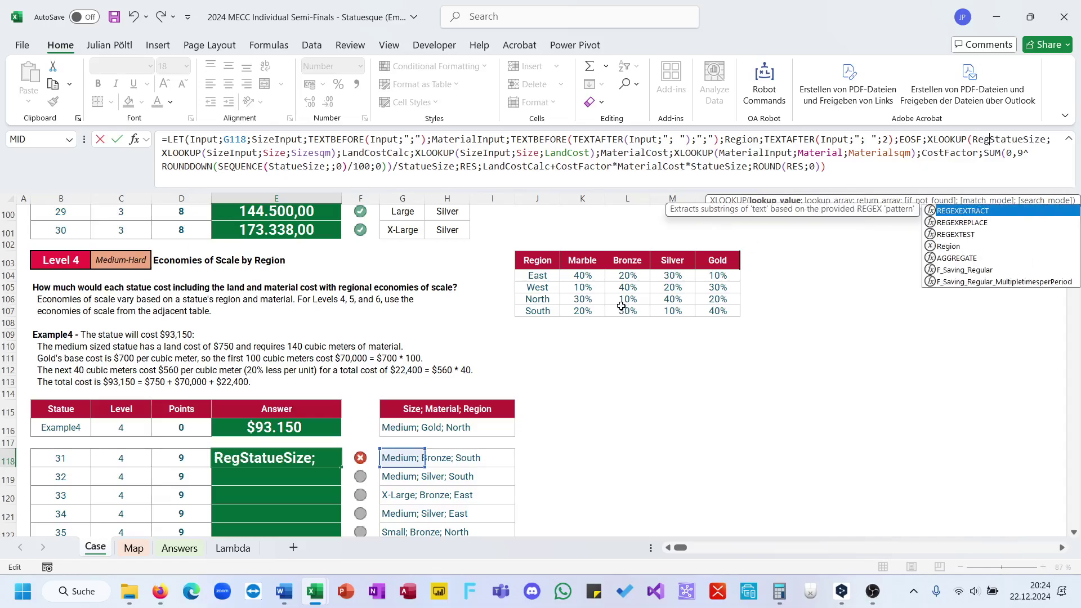
text(&)
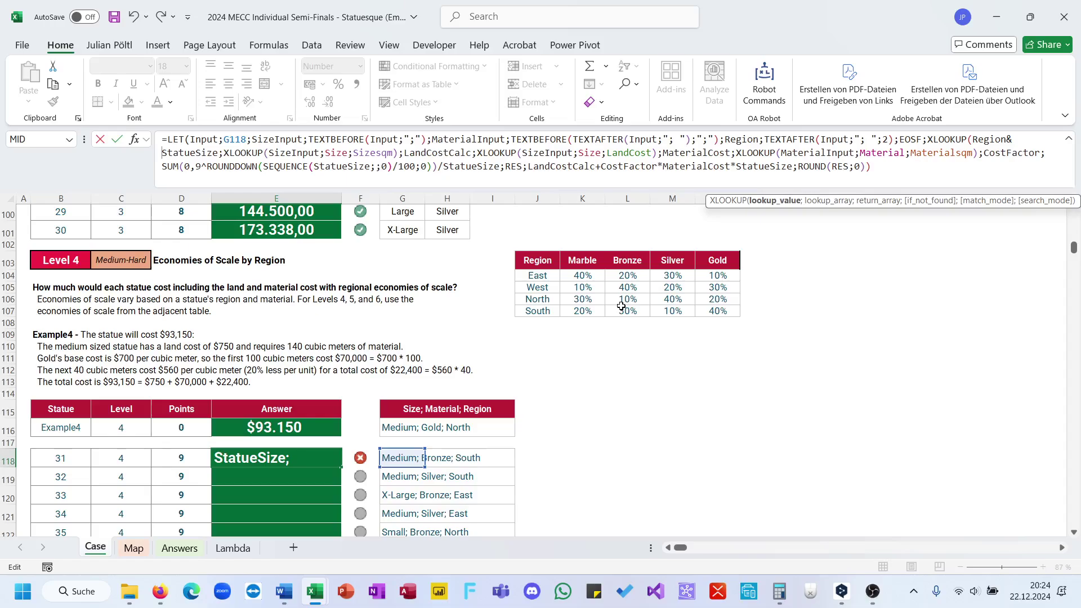
text(Mater)
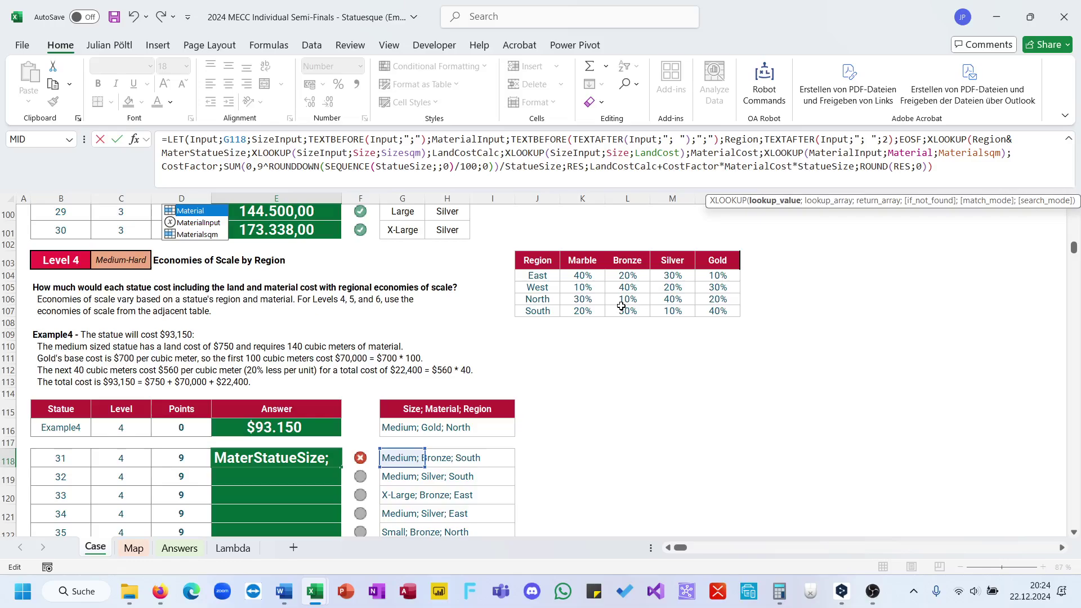
key(Down)
key(Tab)
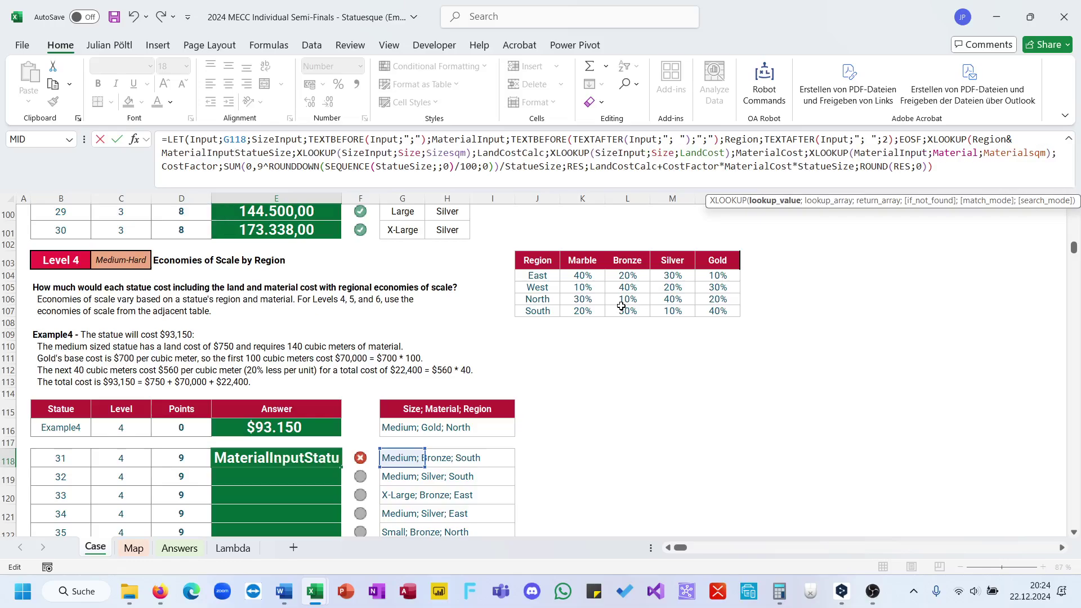
text())
key(BackSpace)
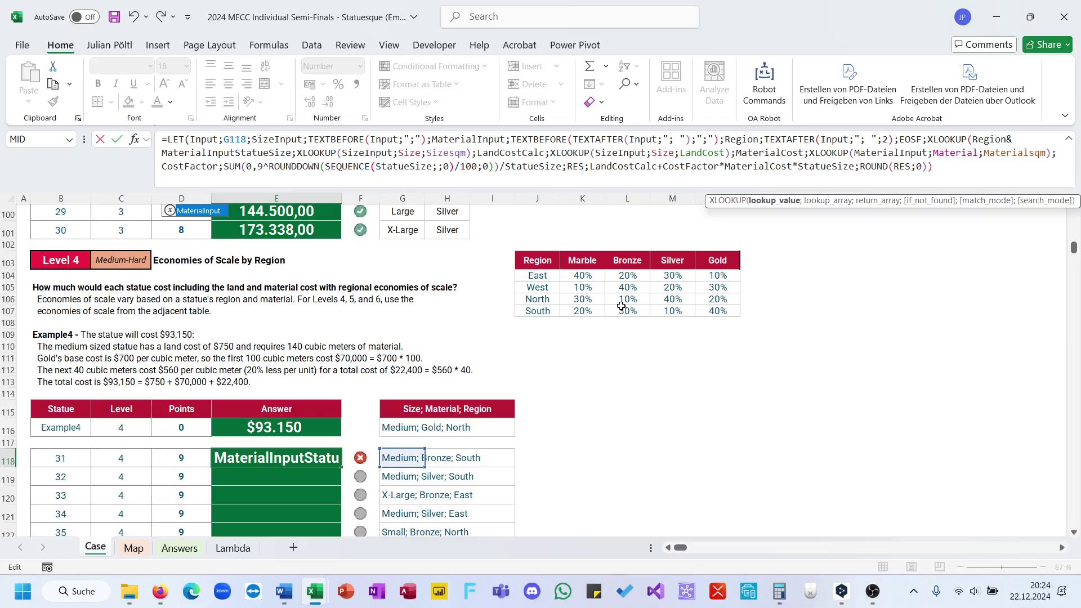
text(;)
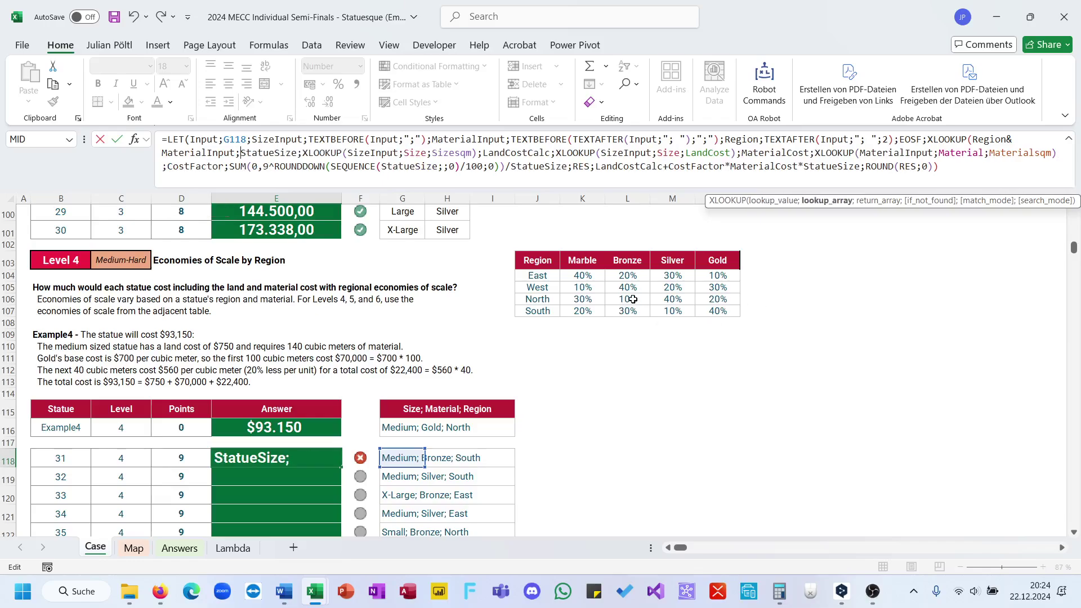
- Give EOSF's XLOOKUP the lookup array TOCOL(J104:J107&K103:N103), combining the region names with the material headers
text(Toc)
key(Tab)
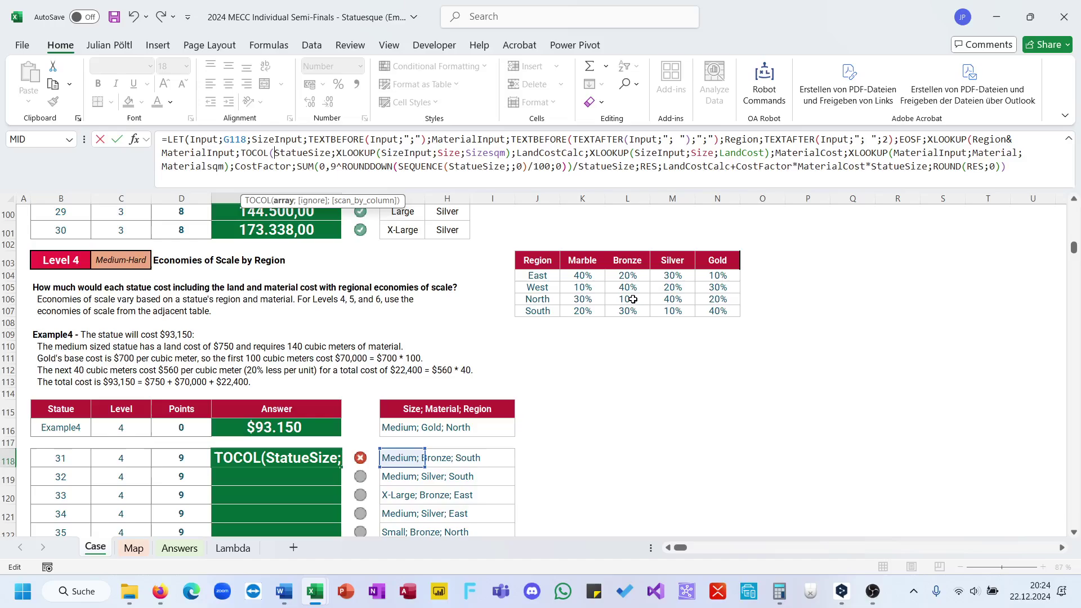
drag(550, 277, 545, 311)
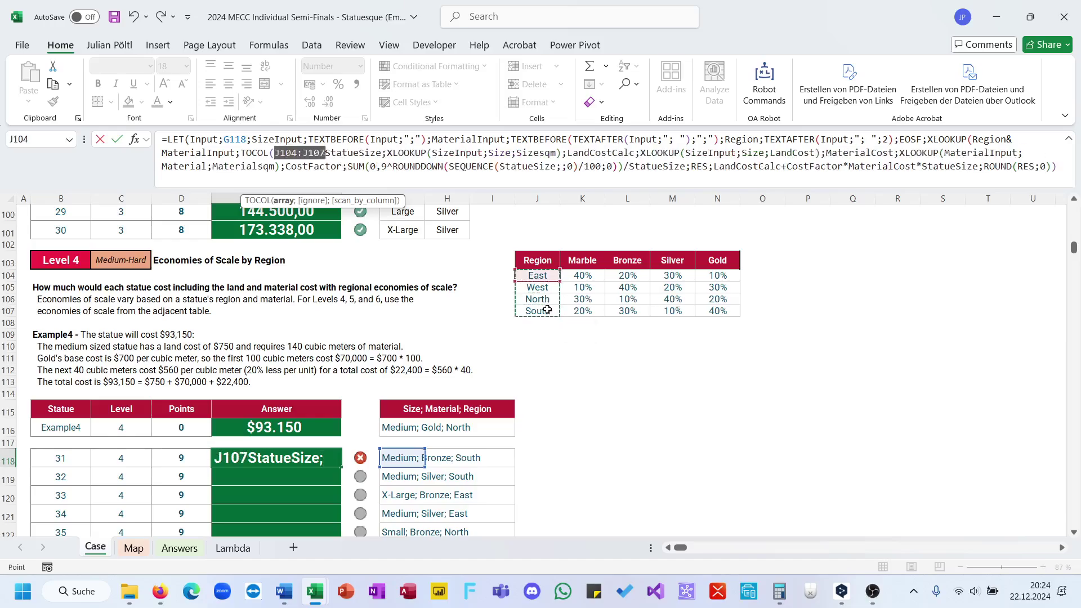
text(&)
click(581, 263)
drag(580, 263, 714, 262)
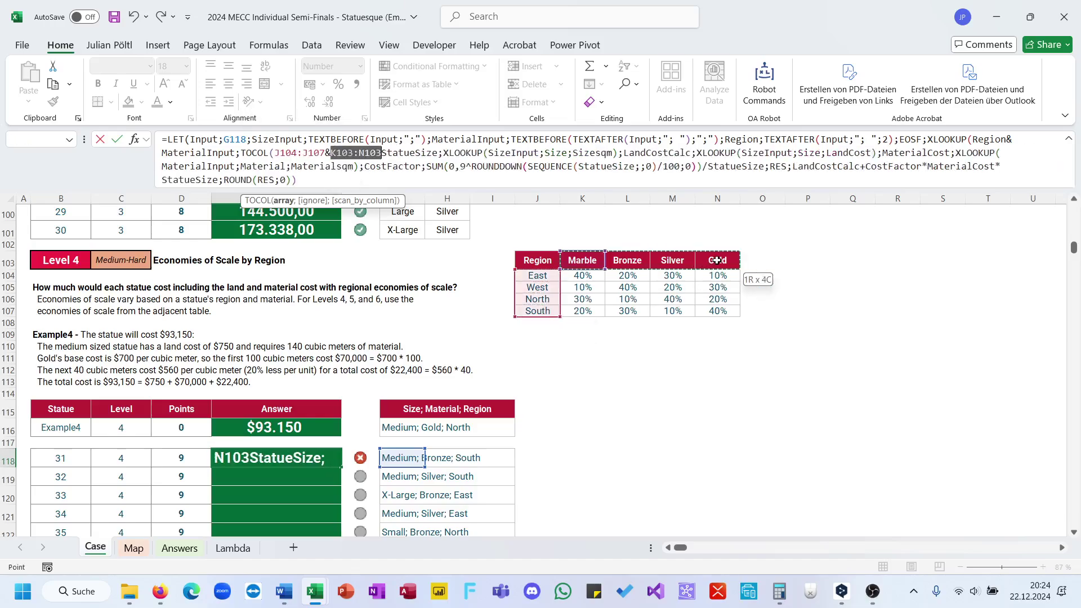
text())
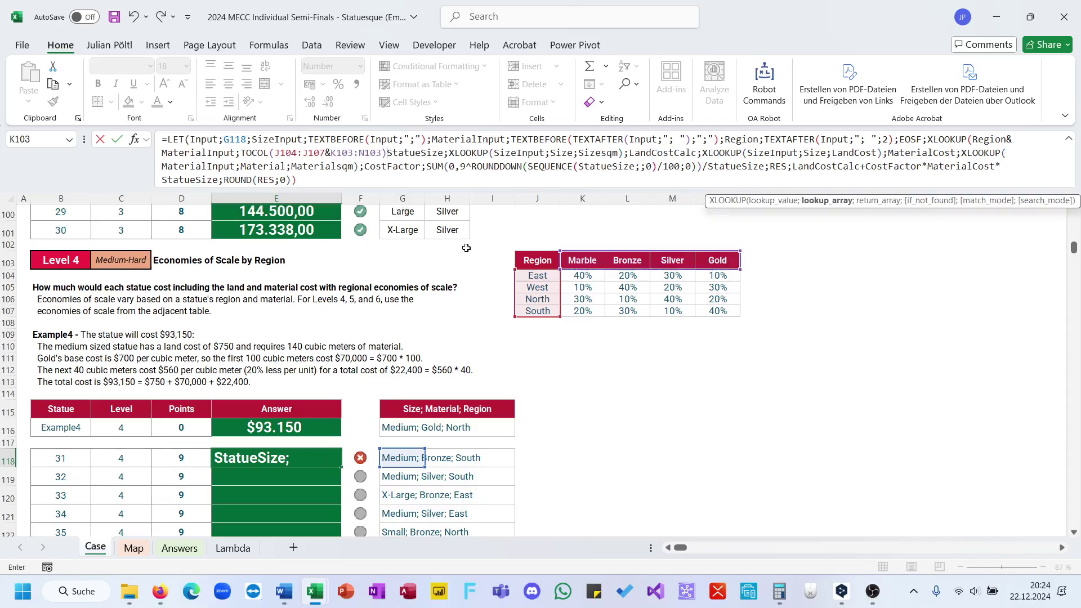
- Make the references in the lookup array's TOCOL absolute, giving $J$104:$J$107&$K$103:$N$103
click(347, 152)
key(F4)
click(384, 153)
key(F4)
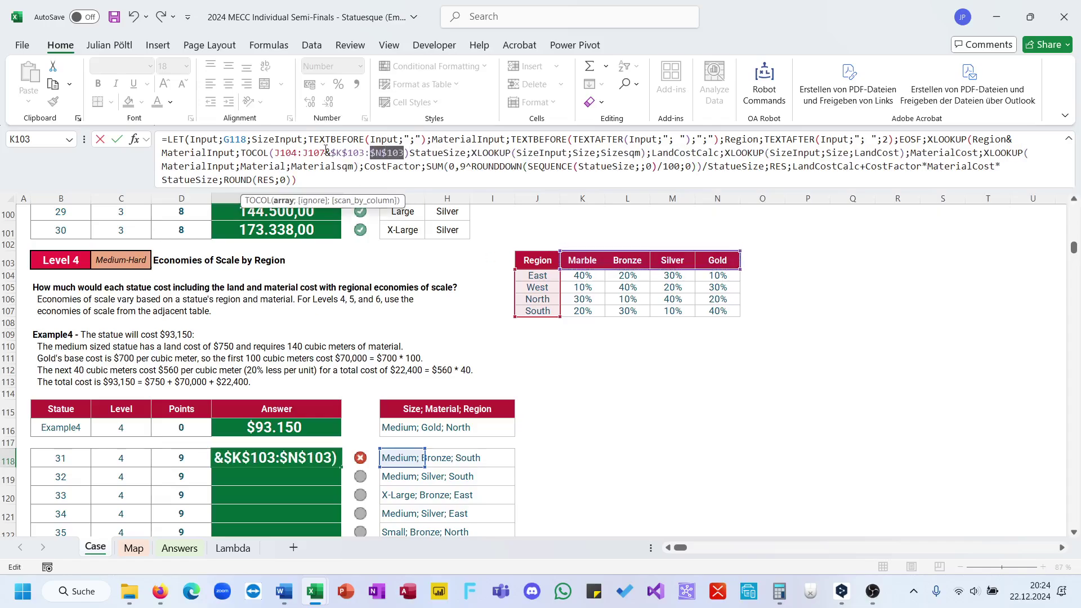
click(314, 153)
key(F4)
click(285, 153)
key(F4)
- Add TOCOL($K$104:$N$107) as the XLOOKUP's return array and close the EOSF definition before StatueSize
click(432, 154)
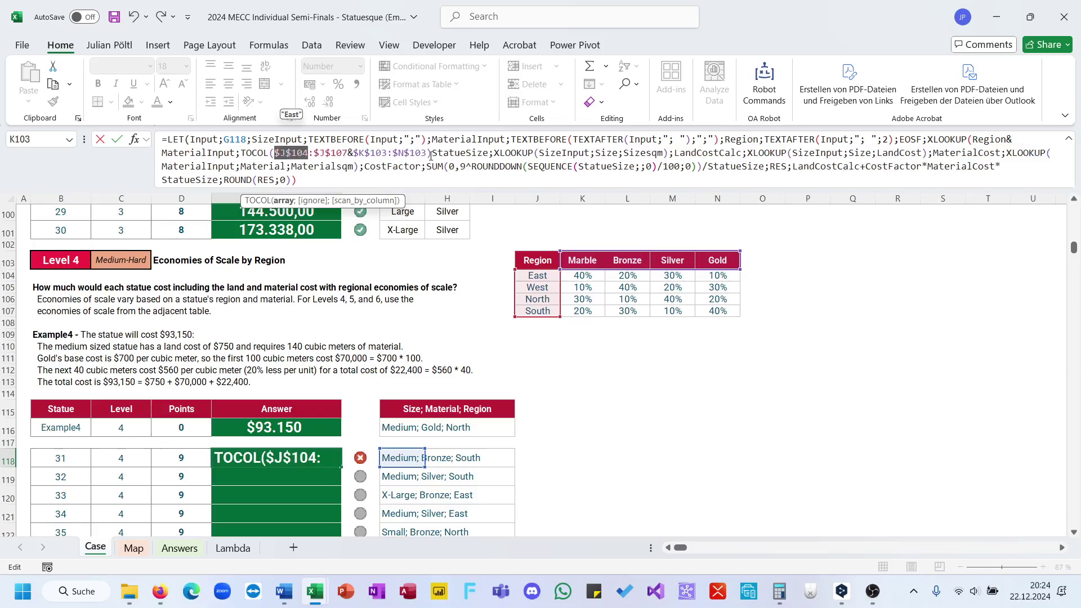
text(;Toc)
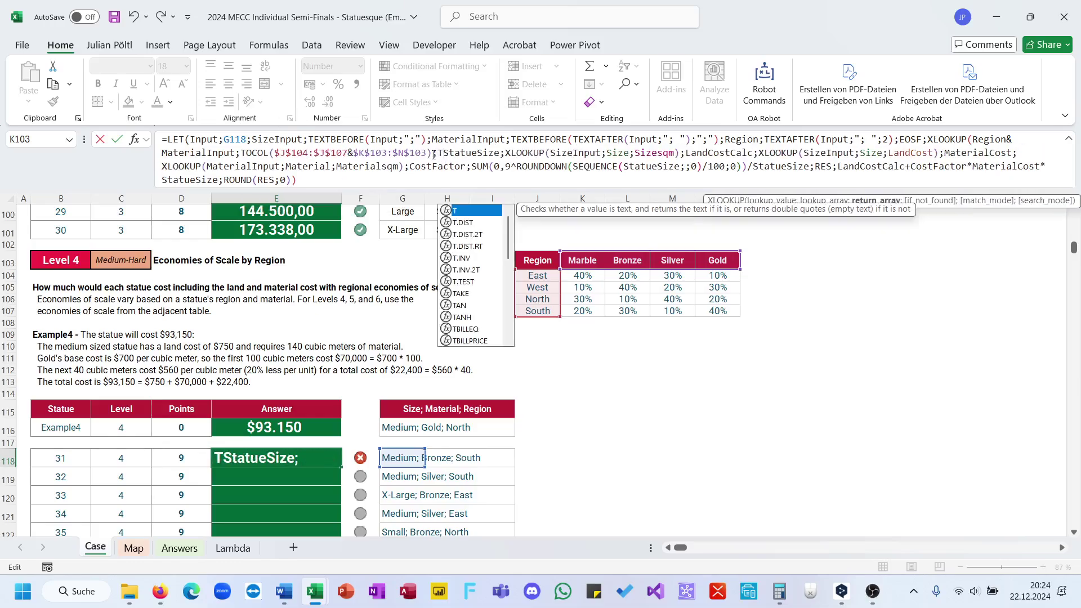
key(Tab)
drag(596, 276, 714, 309)
key(F4)
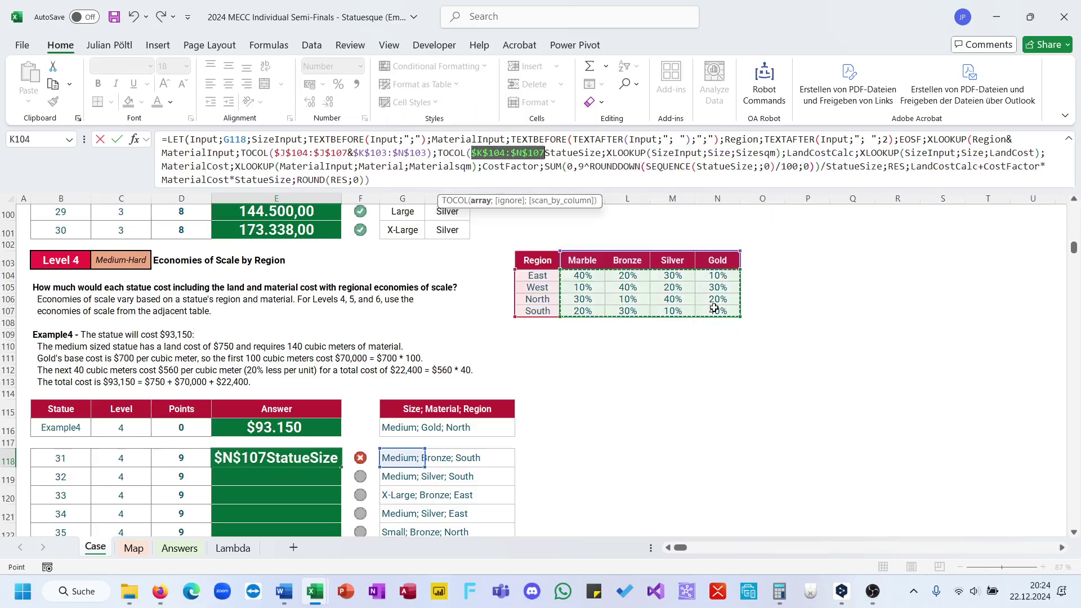
text())
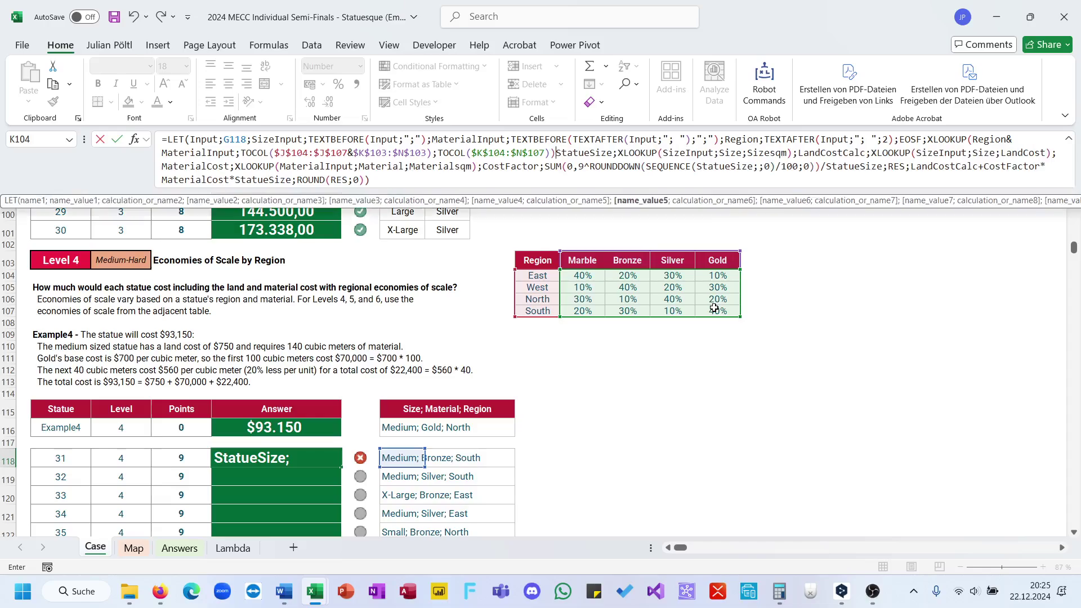
text(;)
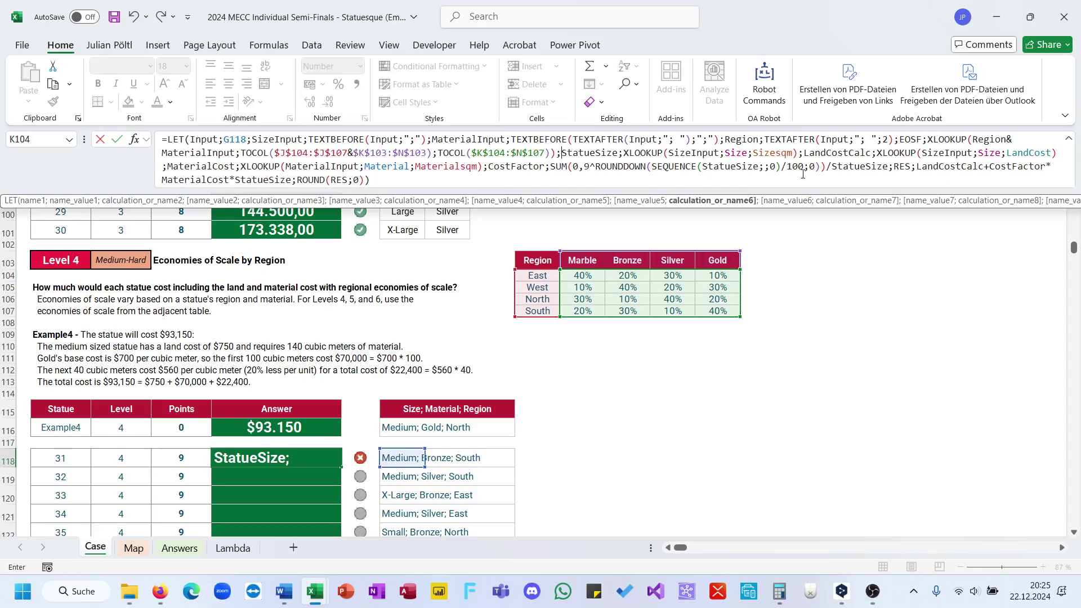
- Replace the fixed 0,9 base in CostFactor's SUM with (1-EOSF) and commit the E118 formula
drag(589, 169, 575, 173)
text(())
key(Left)
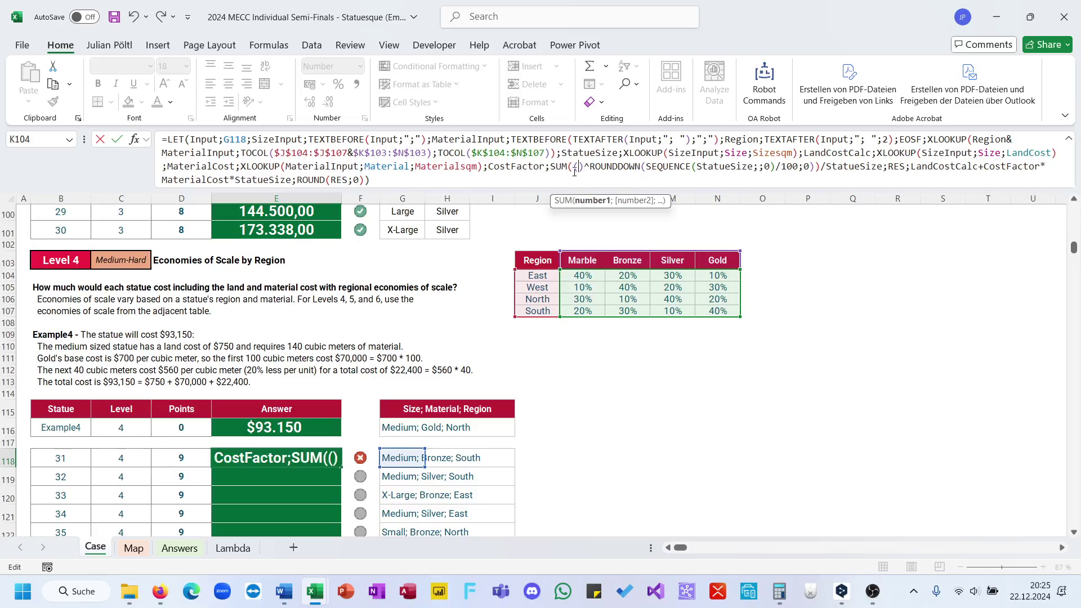
text(1-)
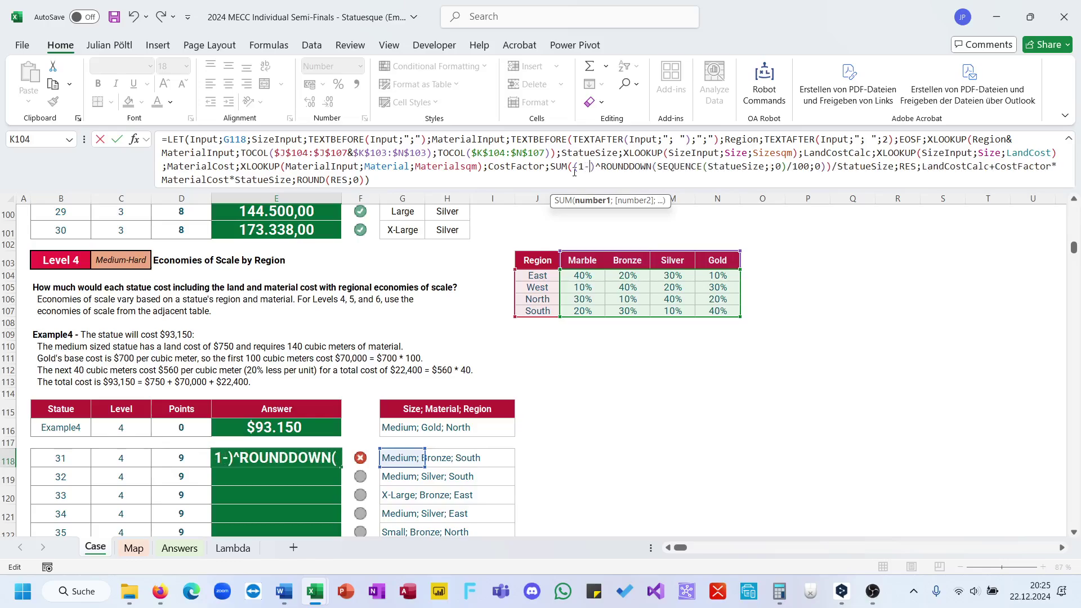
text(EOSF)
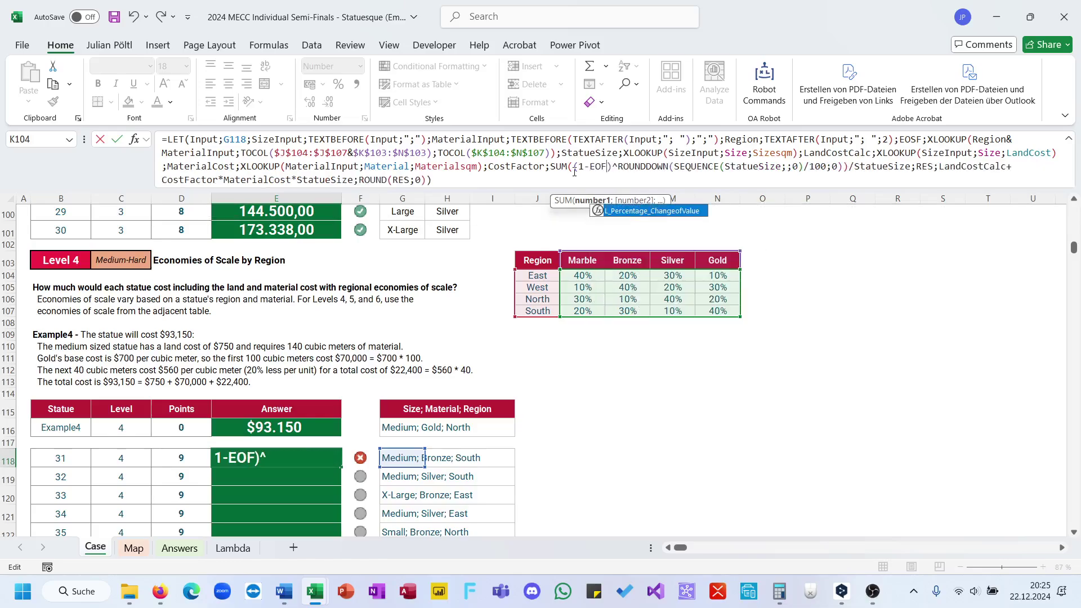
key(ctrl+Return)
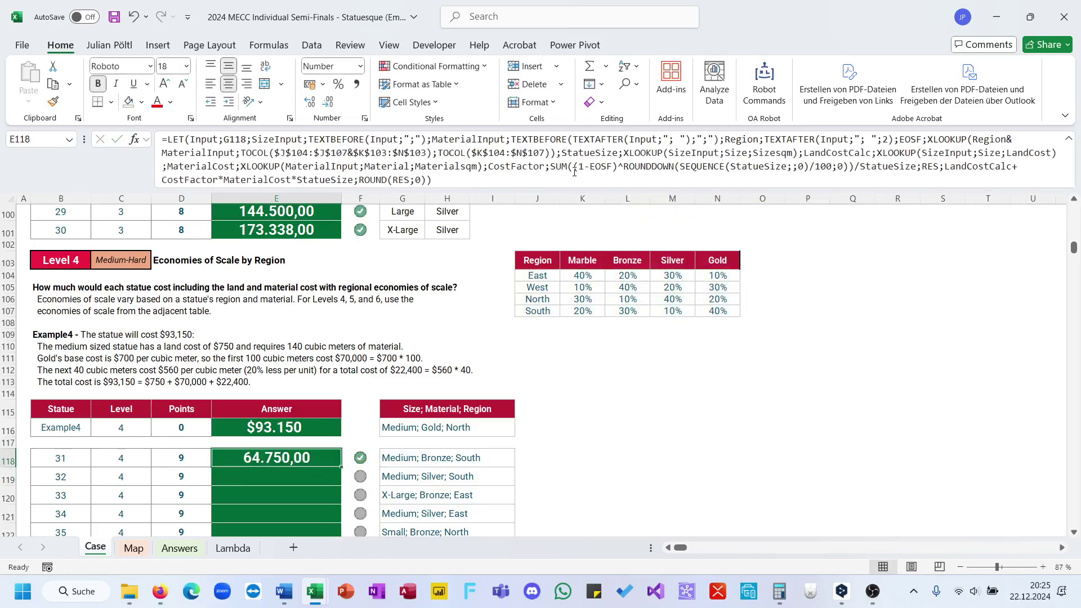
- Fill the E118 formula down through the Level 4 answer cells to E137
double_click(343, 465)
scroll(343, 467, down, 7)
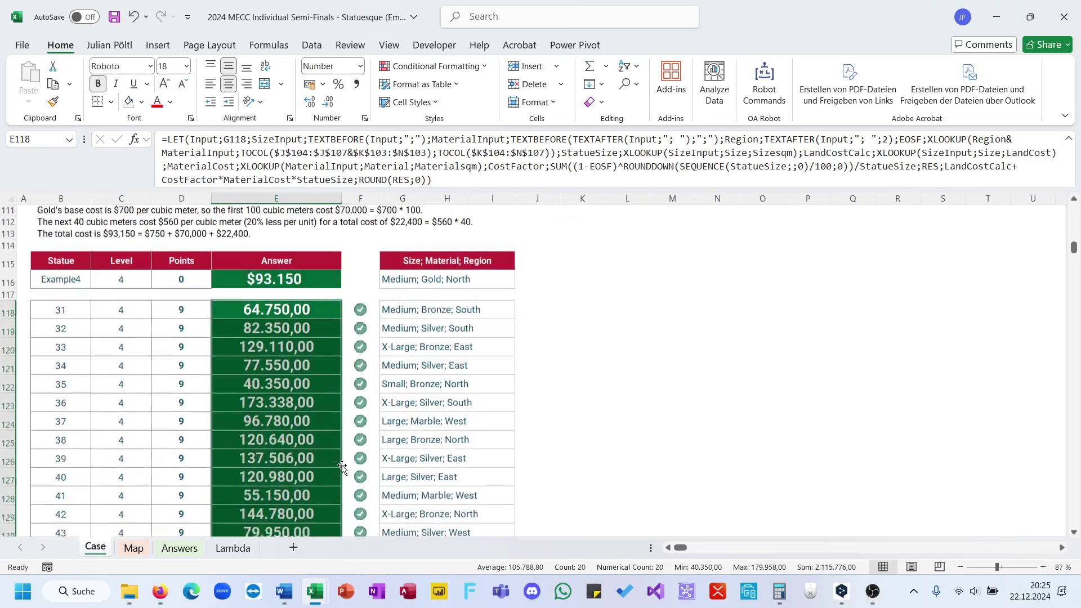
scroll(343, 468, up, 3)
scroll(343, 467, up, 4)
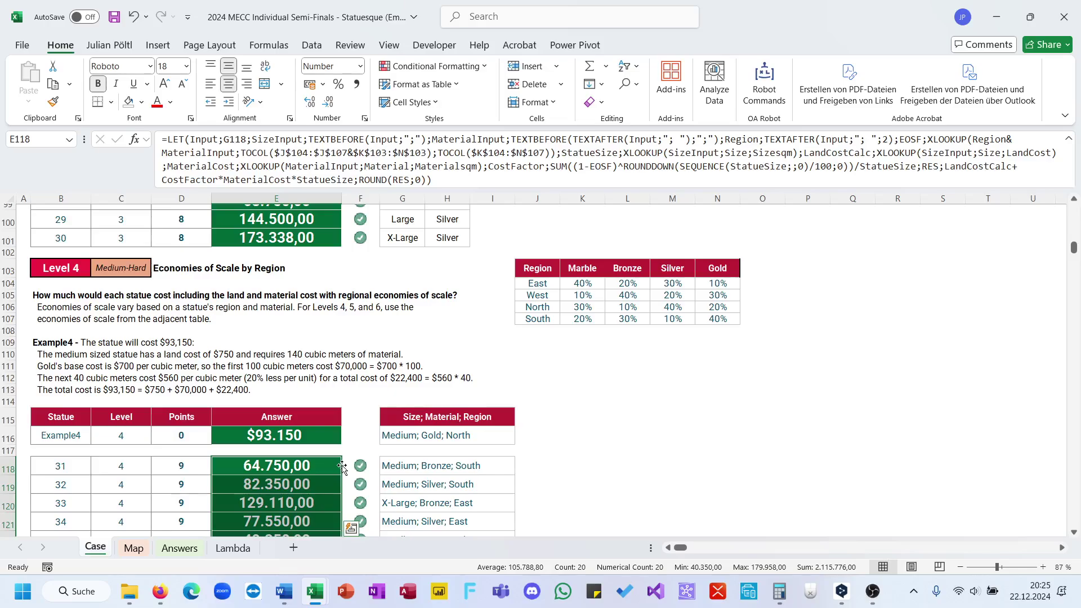
- Compare the Level 3 formula in E101 with the Level 4 formula in E118
click(273, 233)
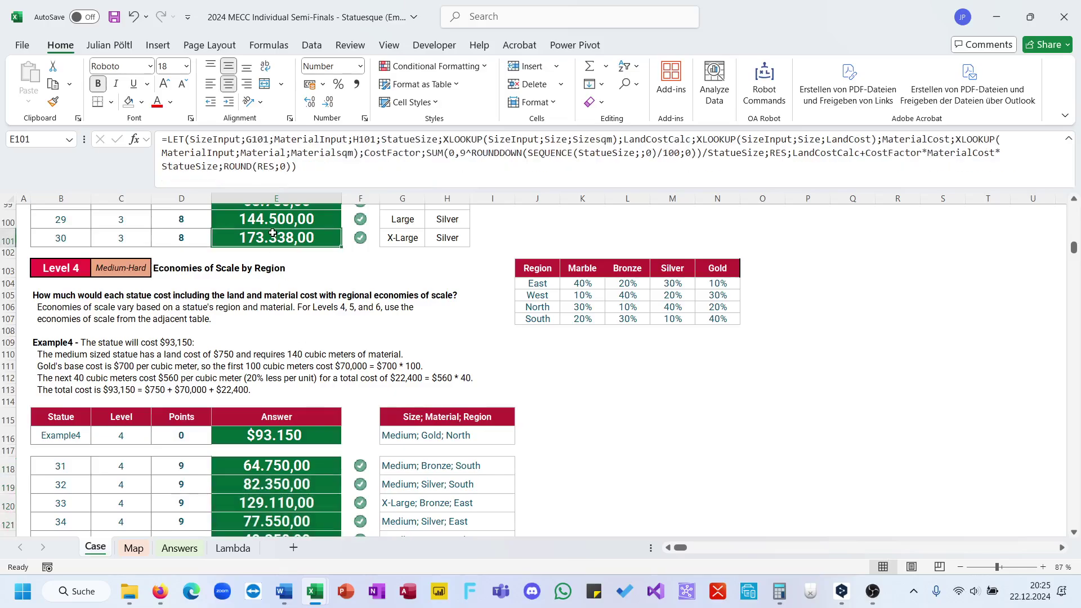
click(292, 471)
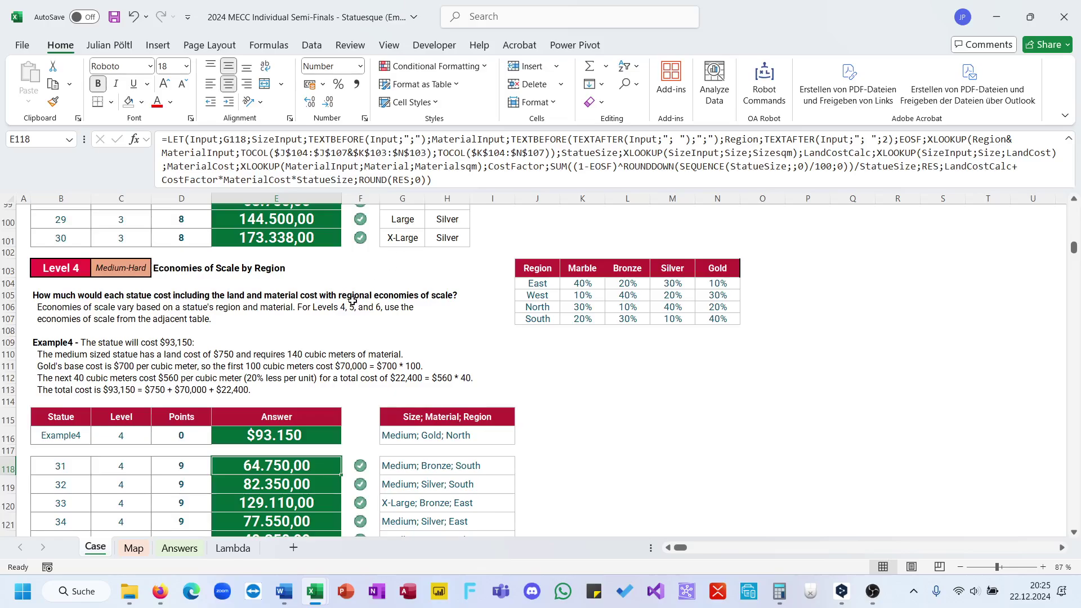
scroll(349, 302, down, 3)
scroll(362, 331, up, 2)
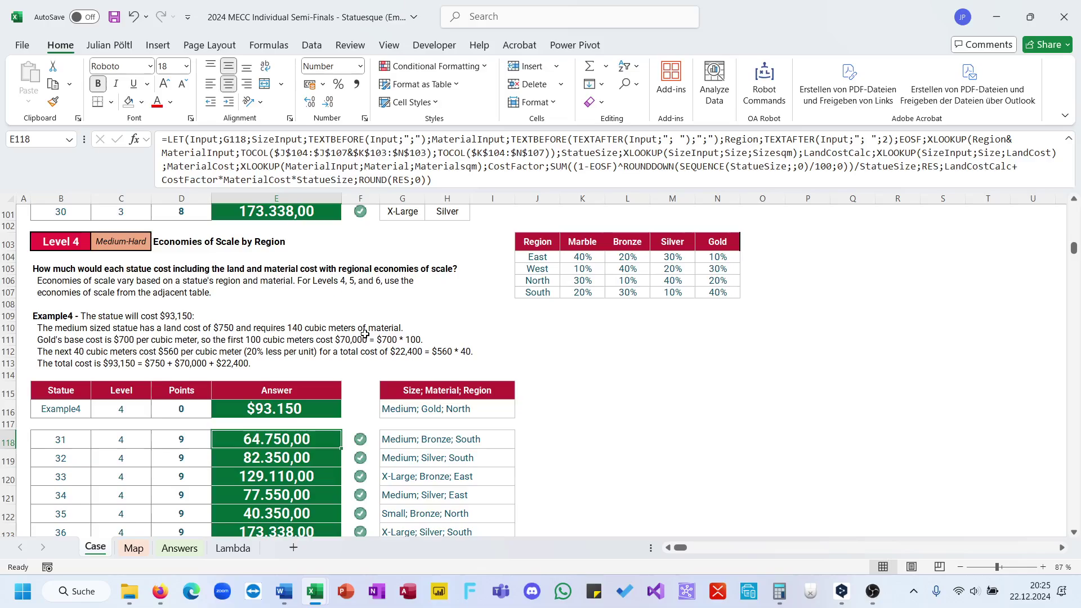
- Copy the Level 4 formula from E137 into E157, the first Level 5 answer cell
scroll(365, 335, down, 9)
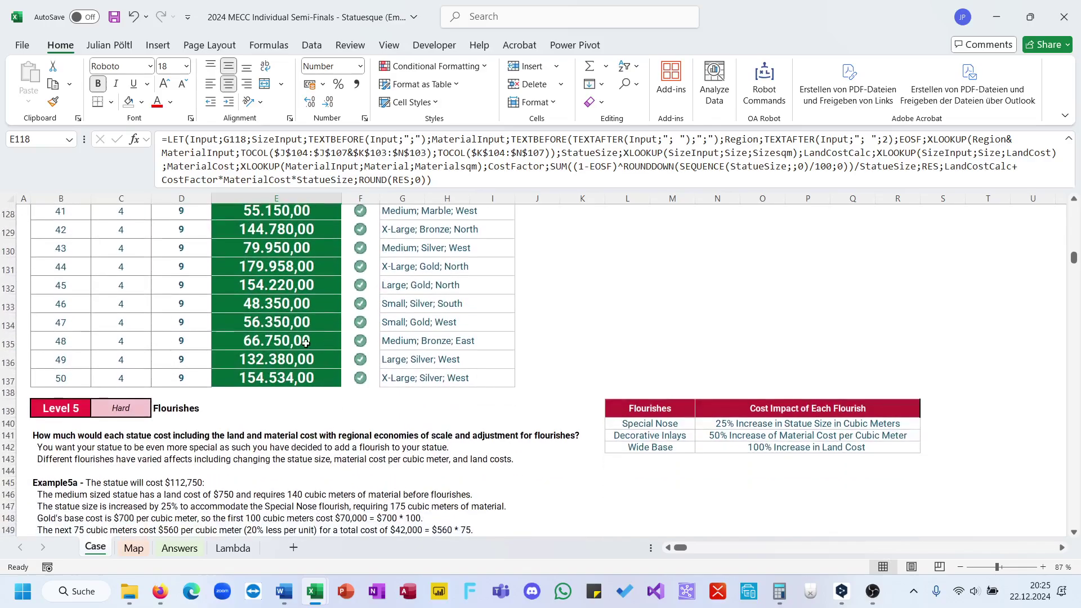
scroll(305, 342, down, 1)
click(278, 331)
key(ctrl+c)
scroll(278, 332, down, 6)
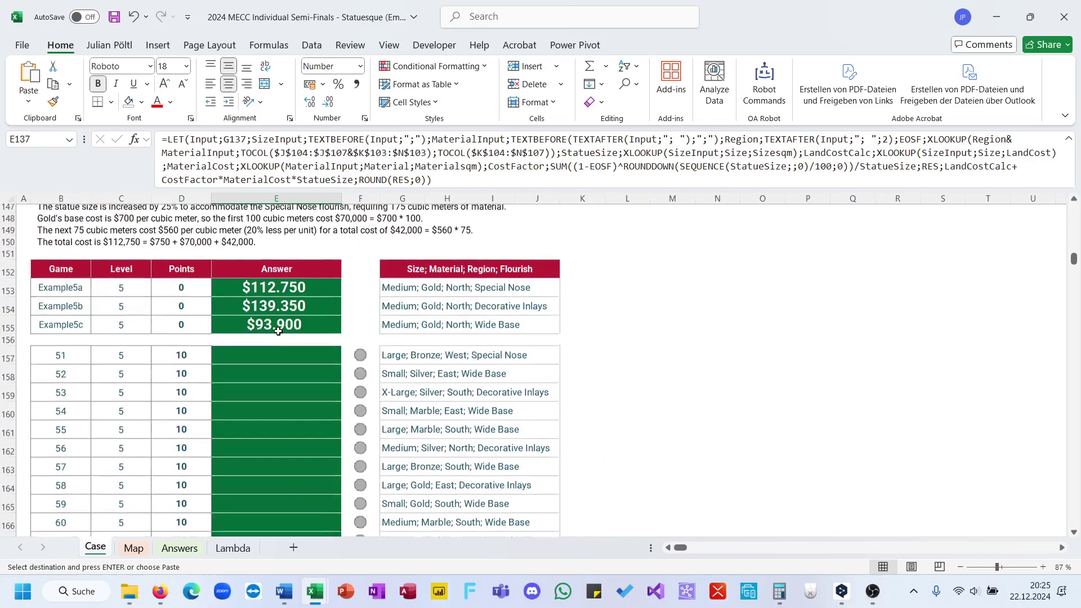
click(280, 348)
key(ctrl+v)
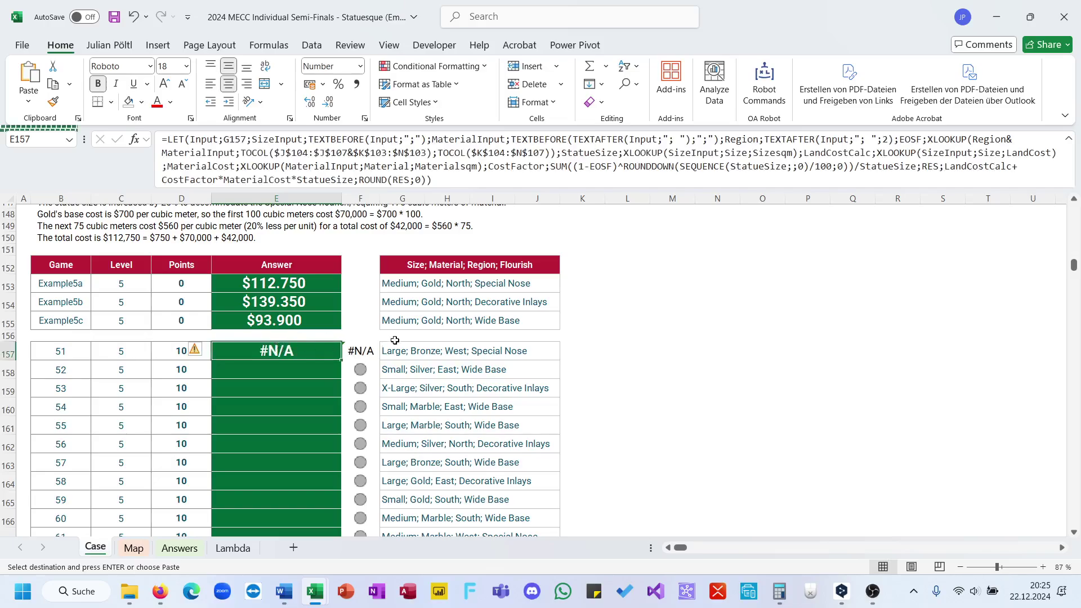
- Review the Level 5 and Level 6 flourish tasks and their input columns
click(355, 180)
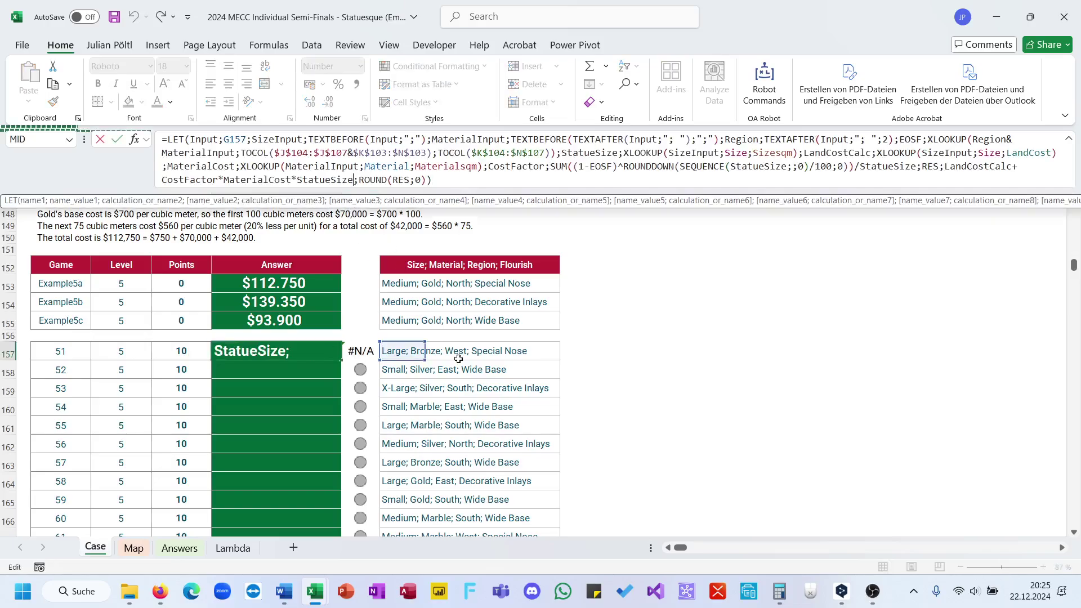
key(Escape)
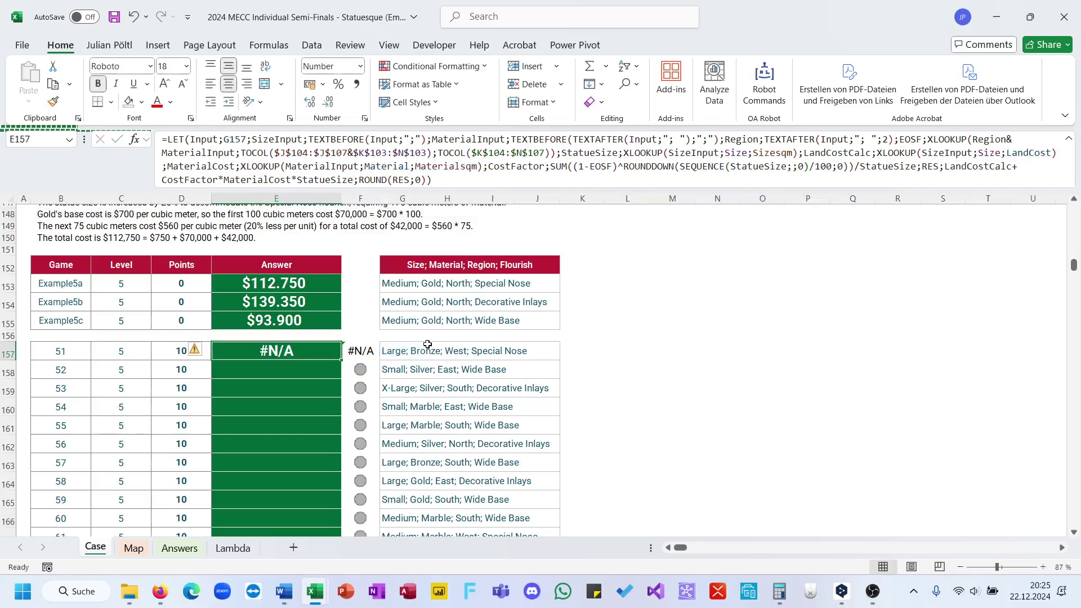
scroll(427, 346, up, 6)
scroll(428, 345, down, 12)
scroll(428, 344, down, 3)
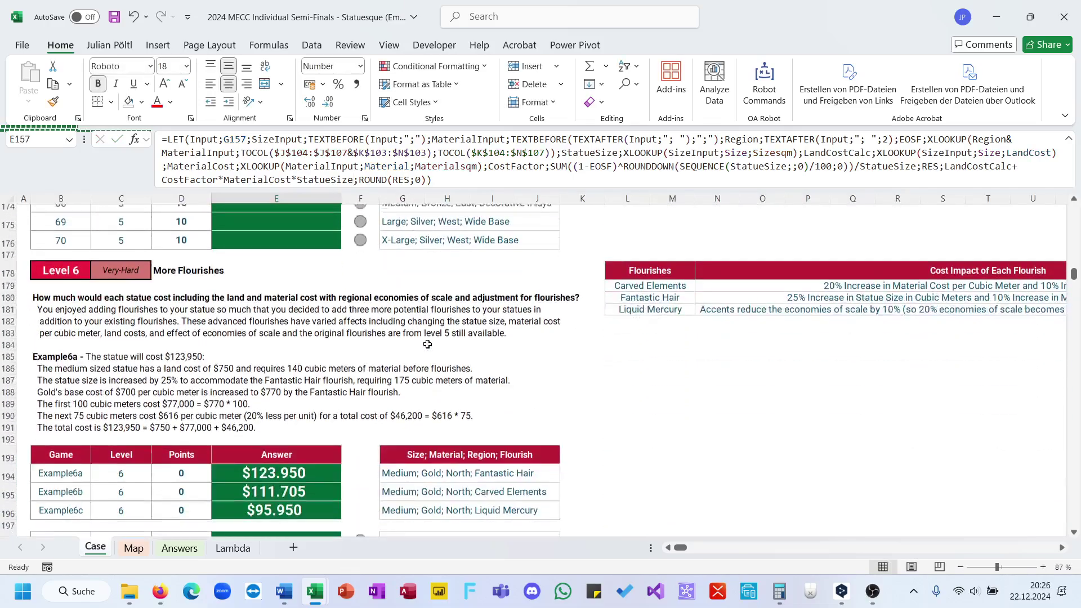
scroll(428, 345, up, 10)
scroll(428, 345, up, 2)
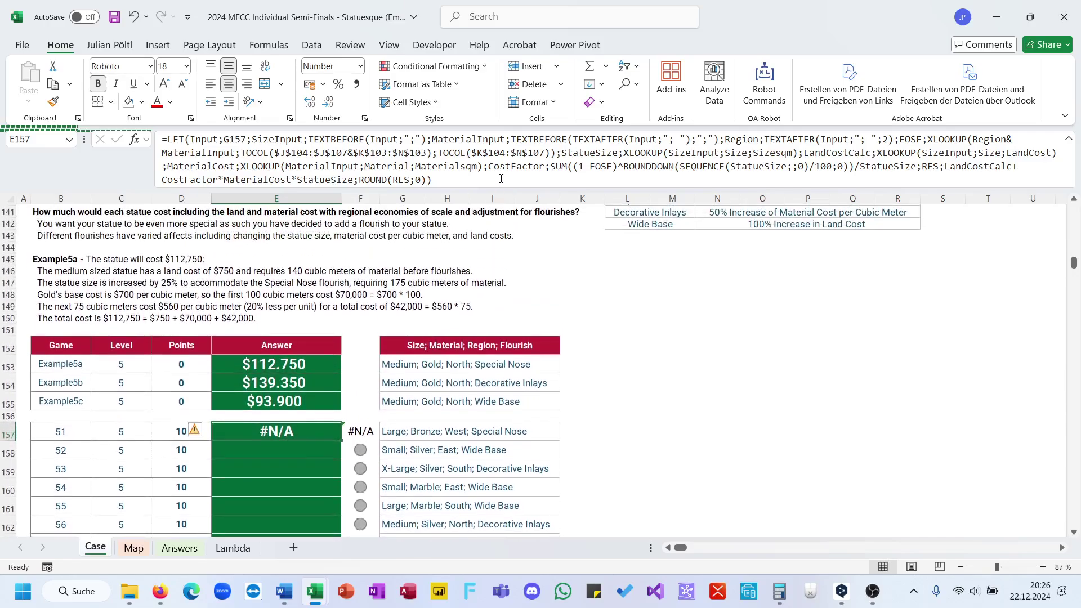
- Redefine Region in E157's LET formula as TEXTBEFORE(TEXTAFTER(Input;"; ";2);";") so the flourish text is cut off
click(501, 179)
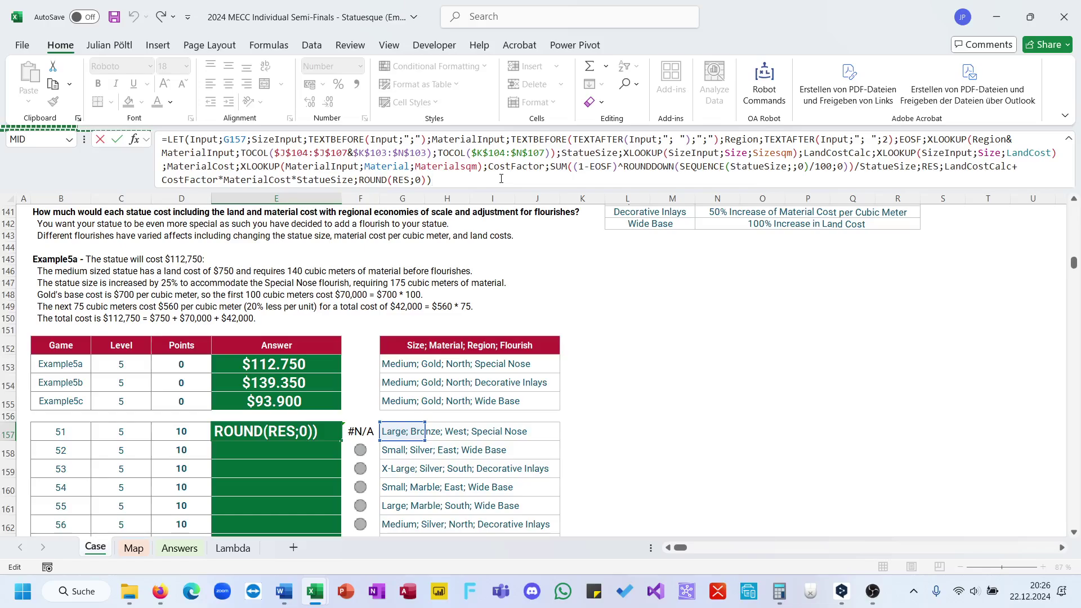
click(763, 139)
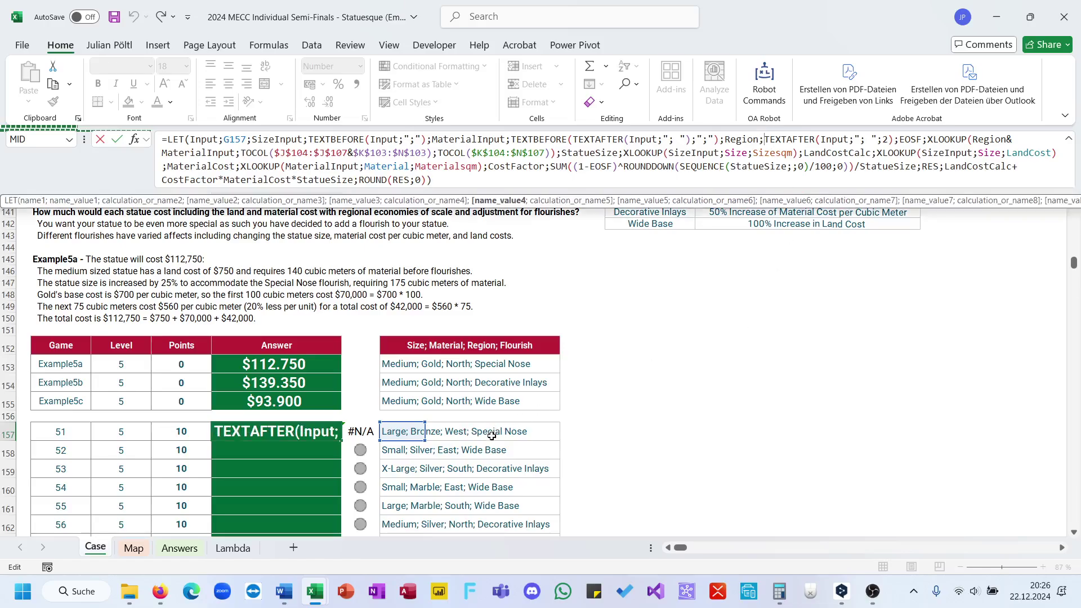
text(Text)
key(Right)
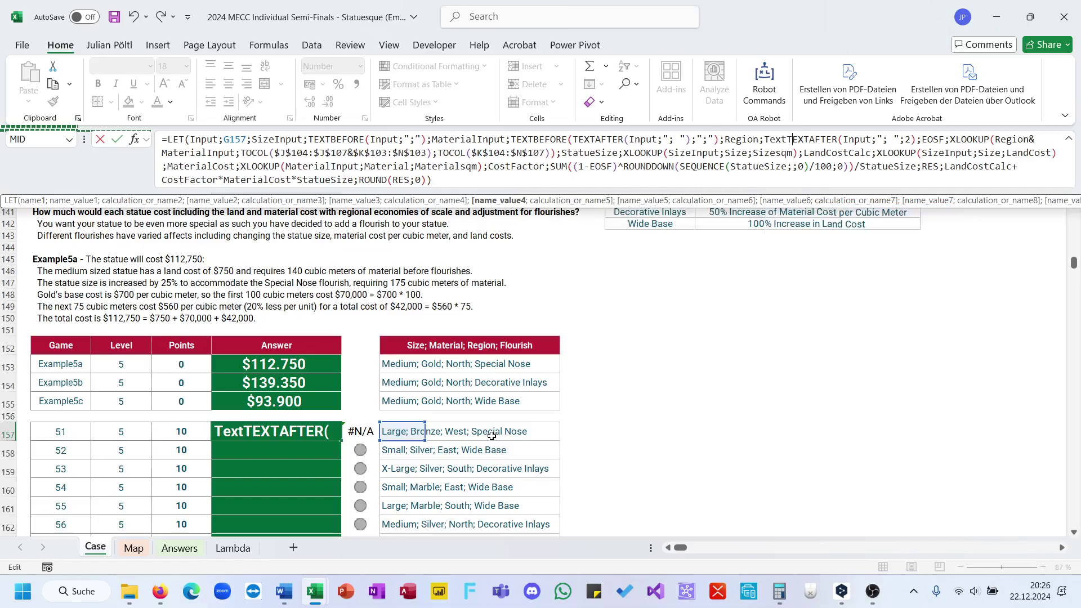
key(Down)
key(Up)
text(be)
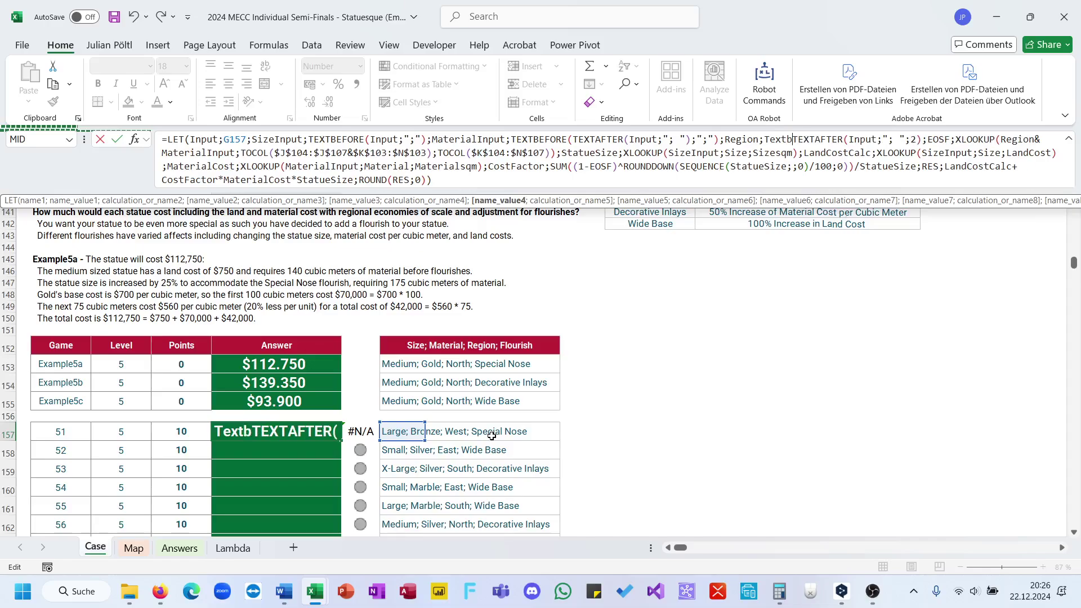
key(Tab)
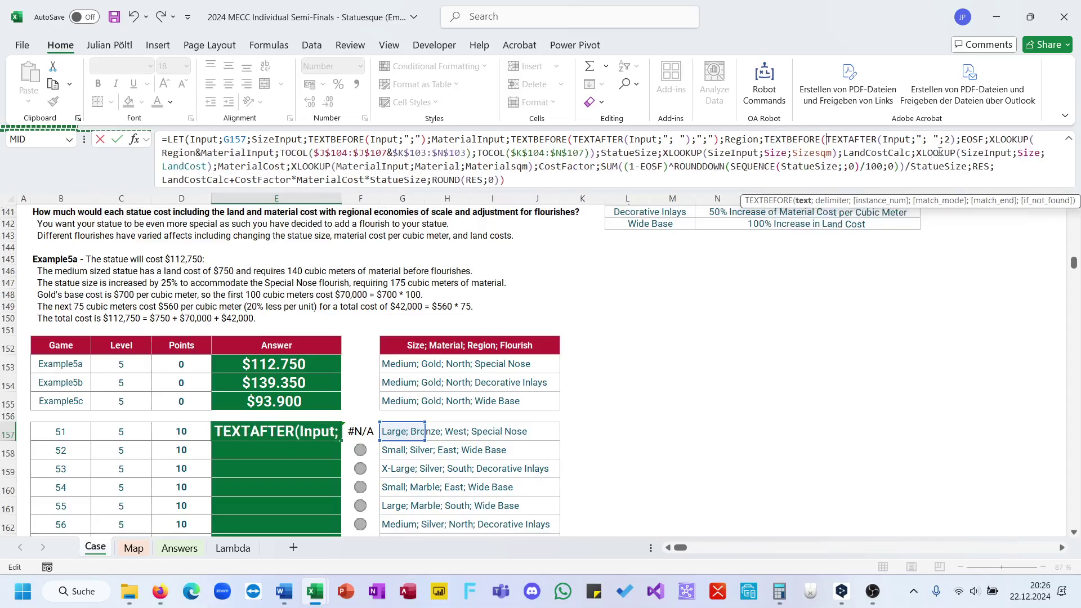
click(956, 140)
text(;")
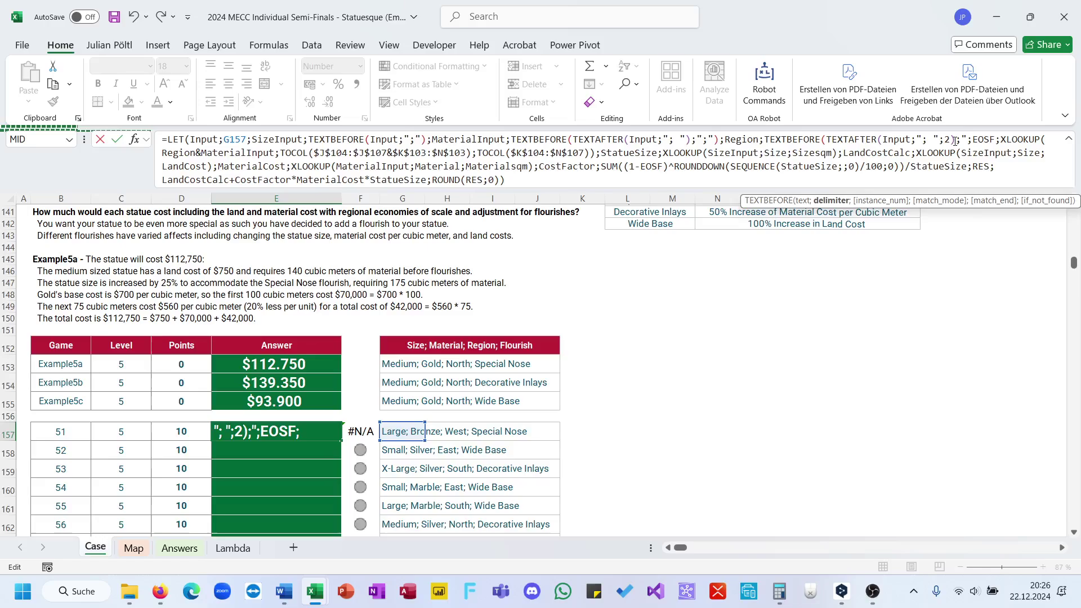
text(;");)
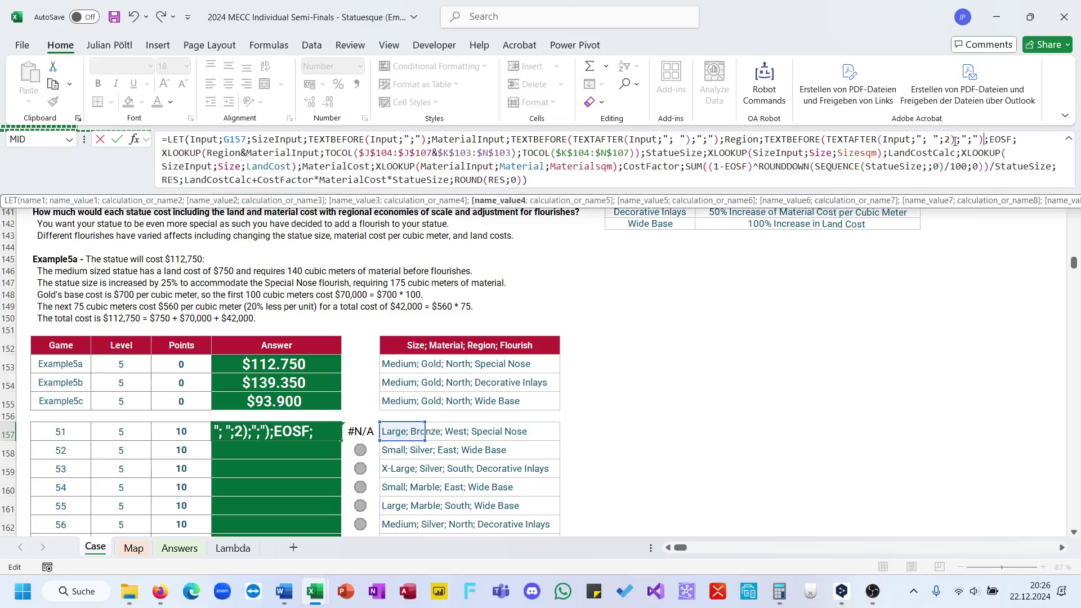
key(Return)
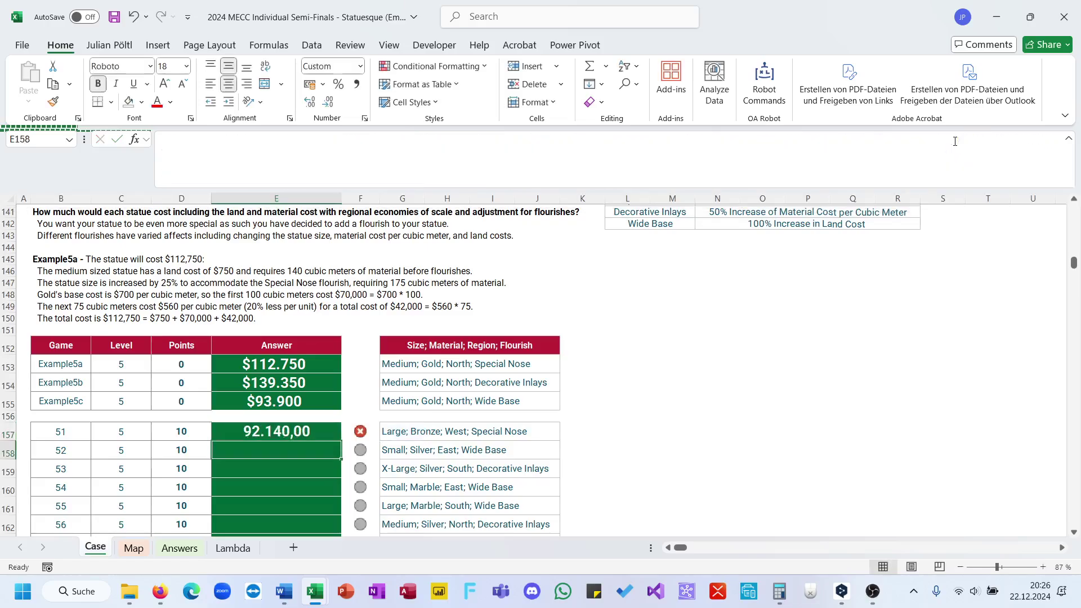
key(Up)
scroll(709, 267, up, 2)
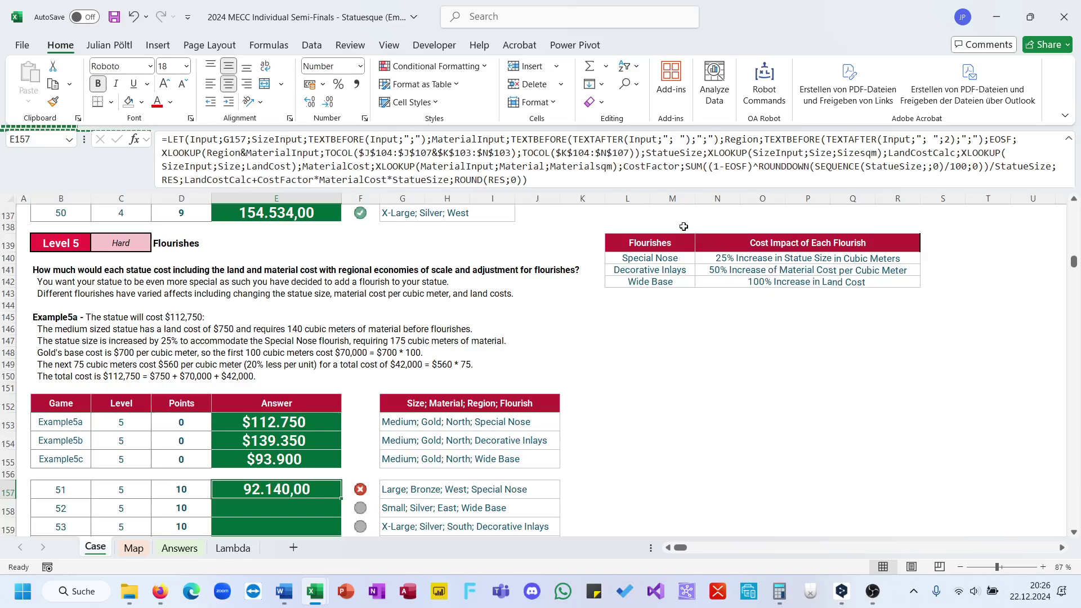
click(657, 296)
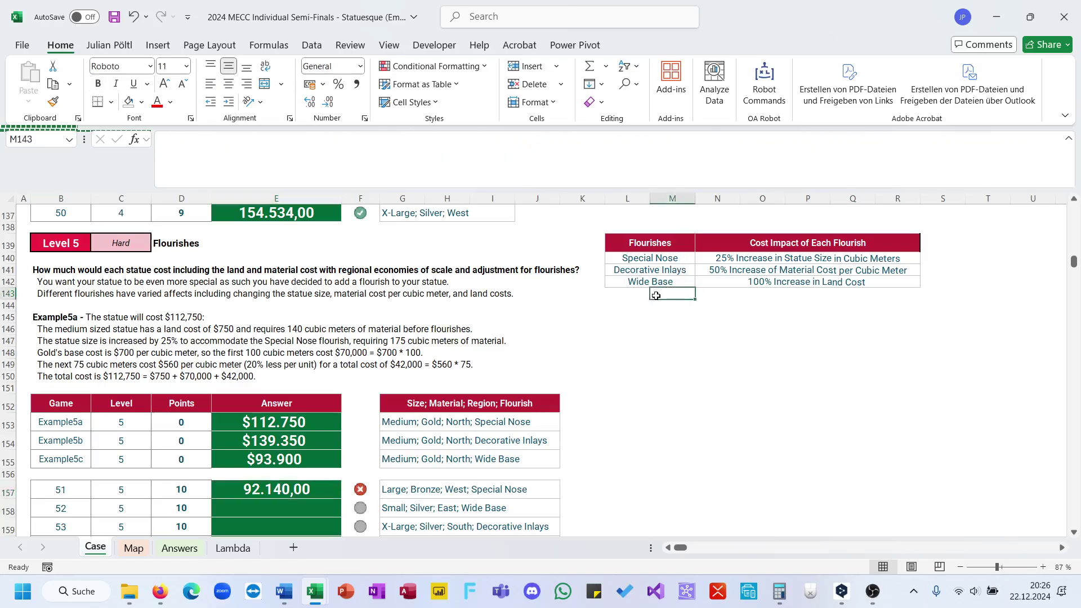
click(613, 297)
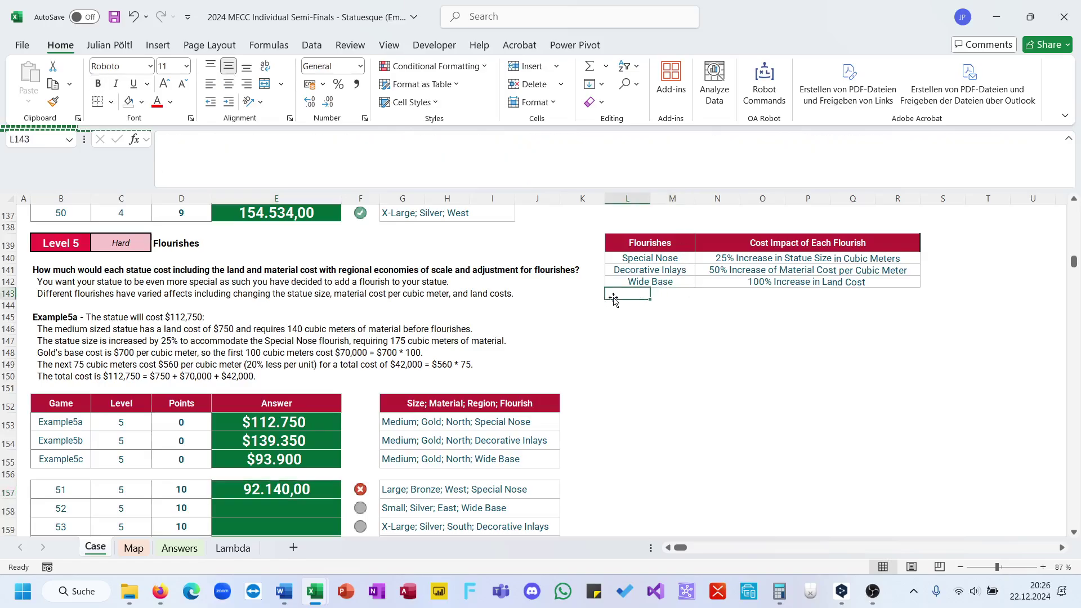
text(S)
key(BackSpace)
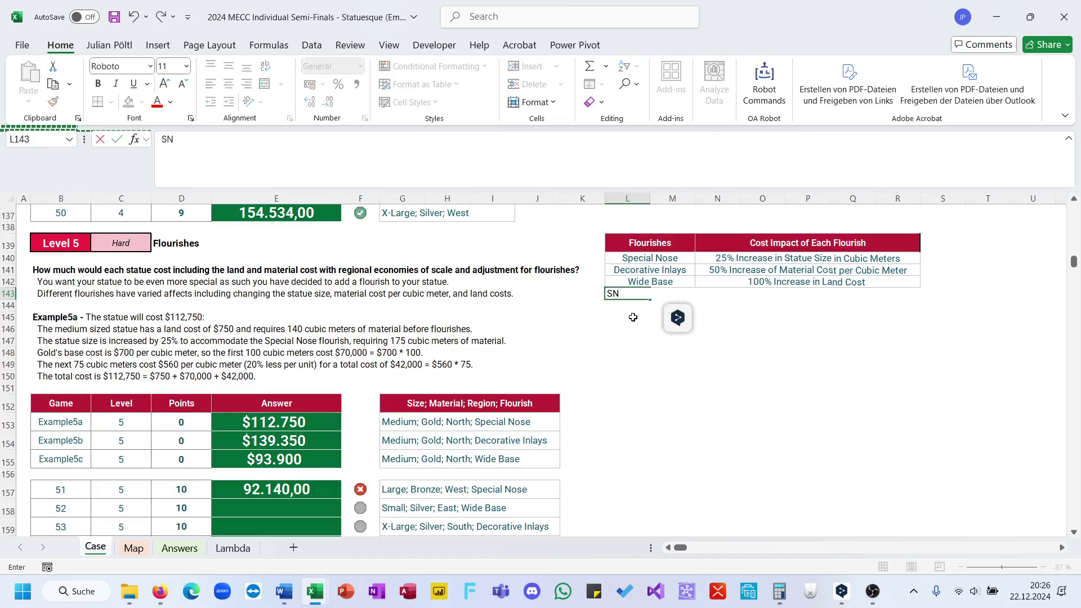
key(Escape)
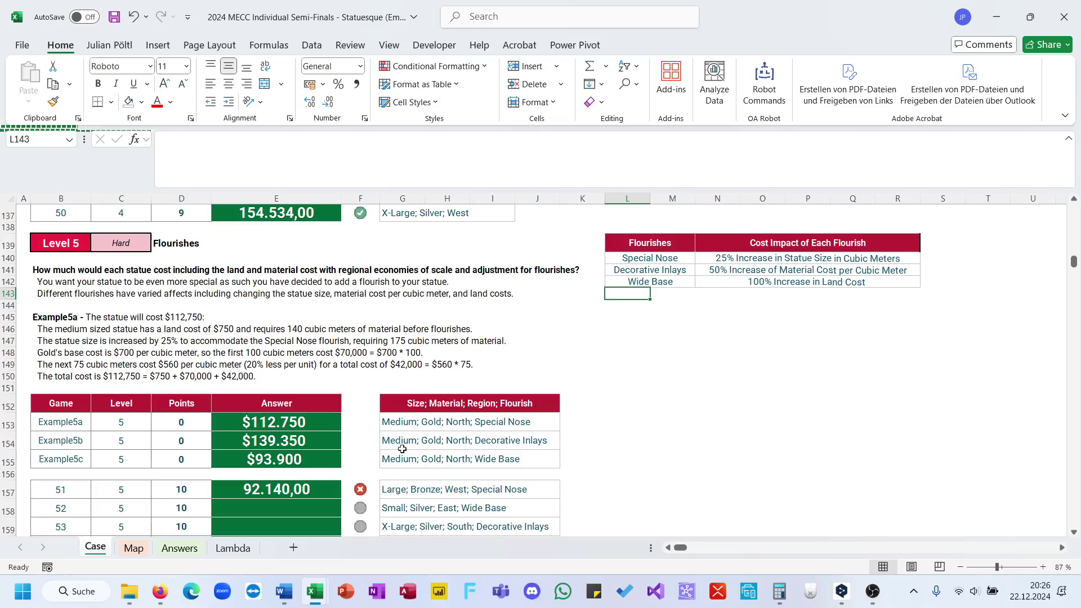
- Insert a new variable named Florish on its own line between Region and EOSF in E157's LET formula
click(300, 488)
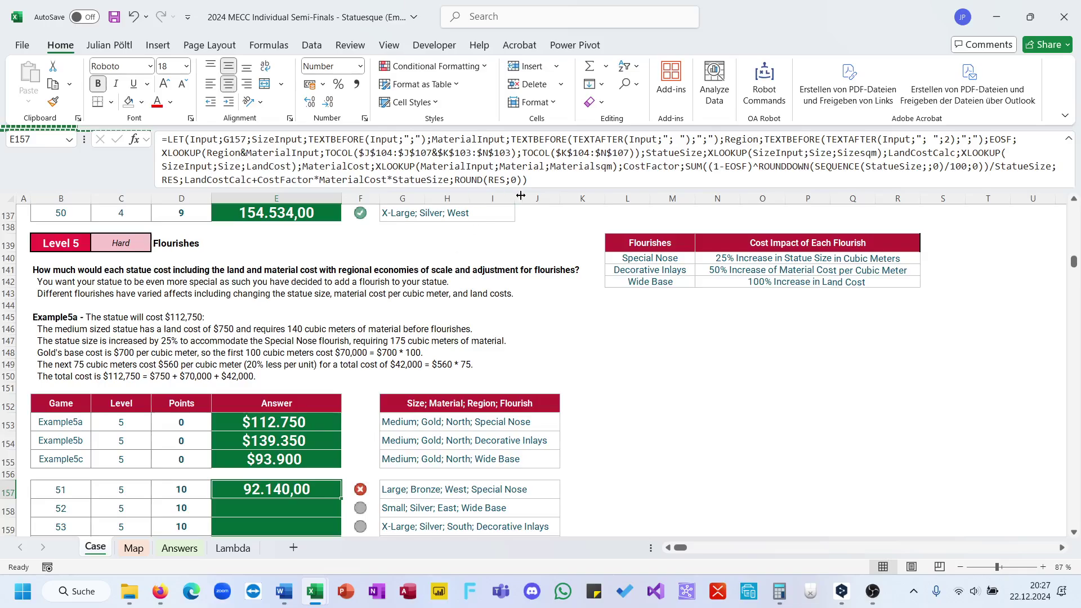
click(554, 181)
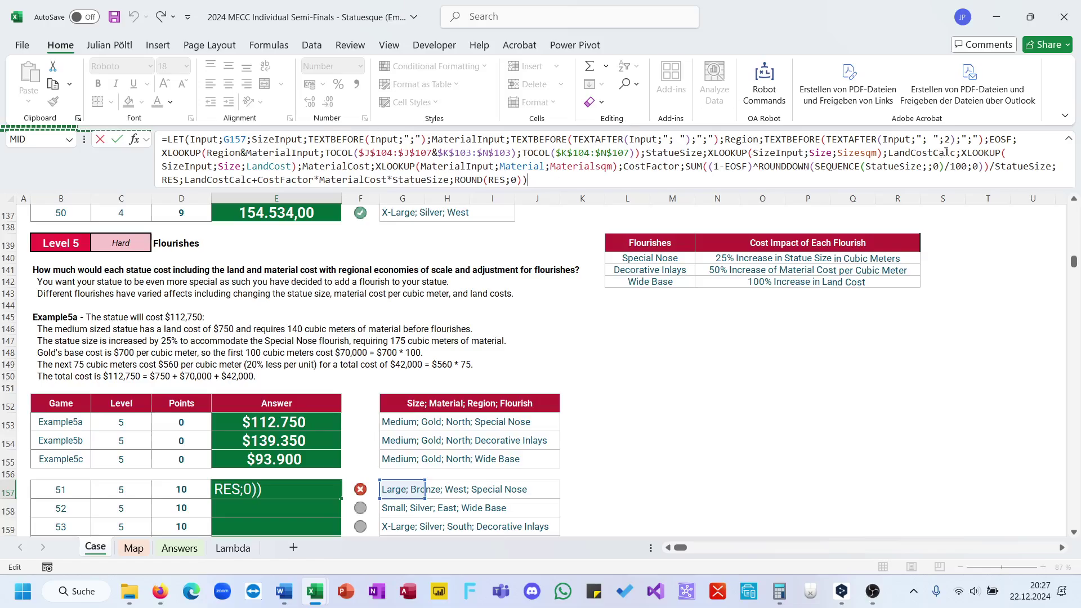
click(987, 140)
text(Flor)
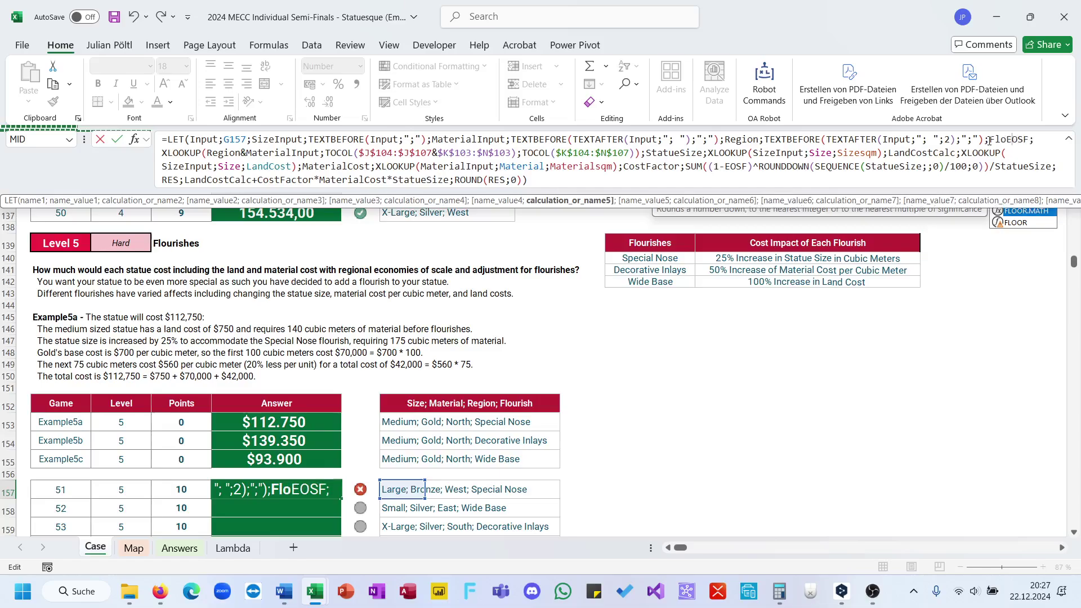
text(ish;)
key(alt+Return)
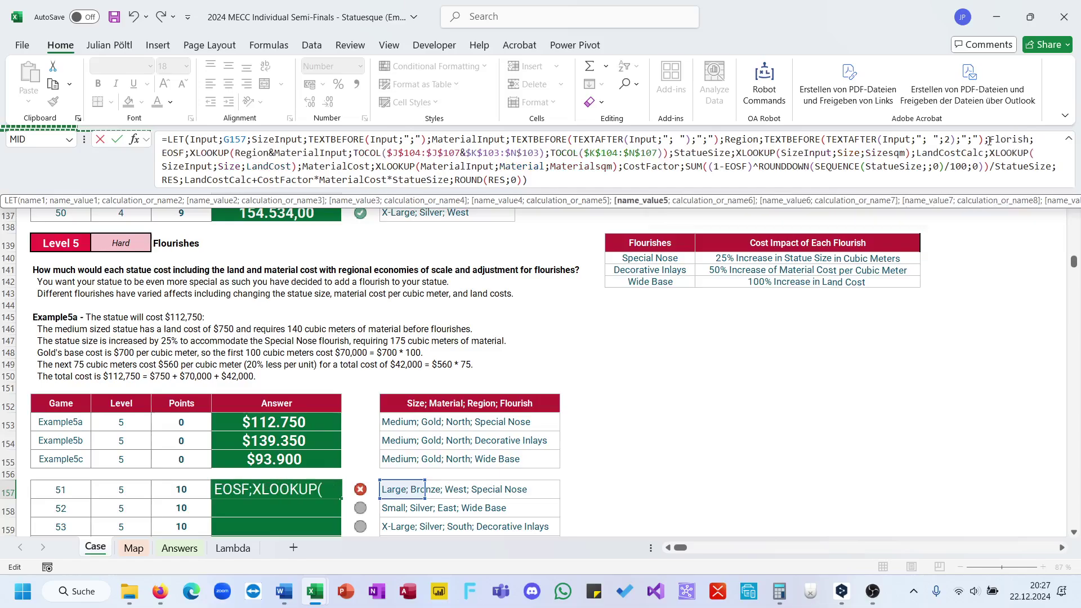
text(;)
key(Left)
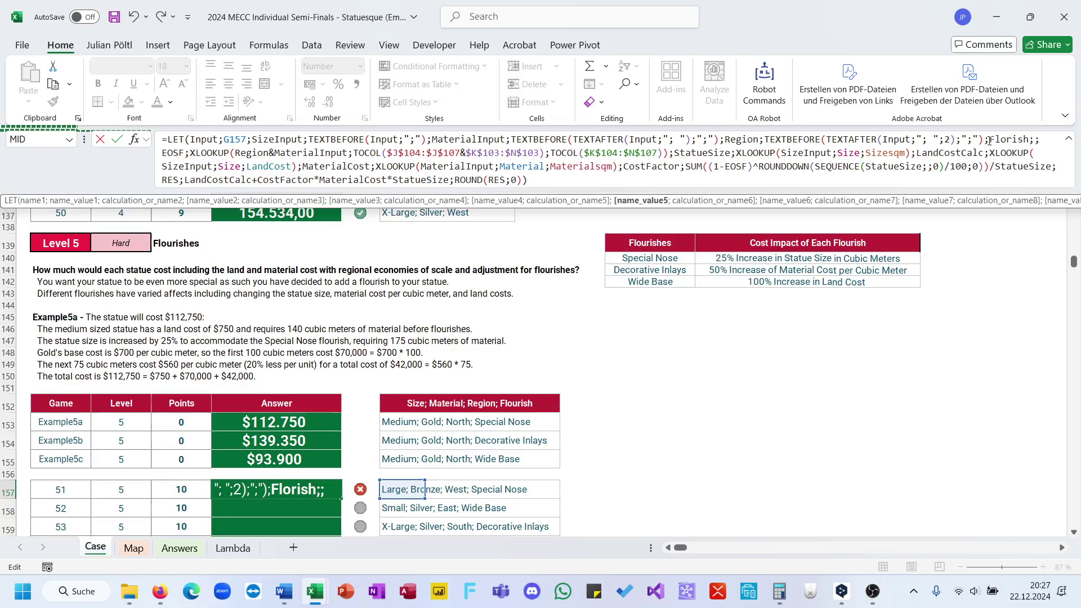
- Define Florish in E157 as TEXTAFTER(Input;"; ";3) and commit the formula
text(Text)
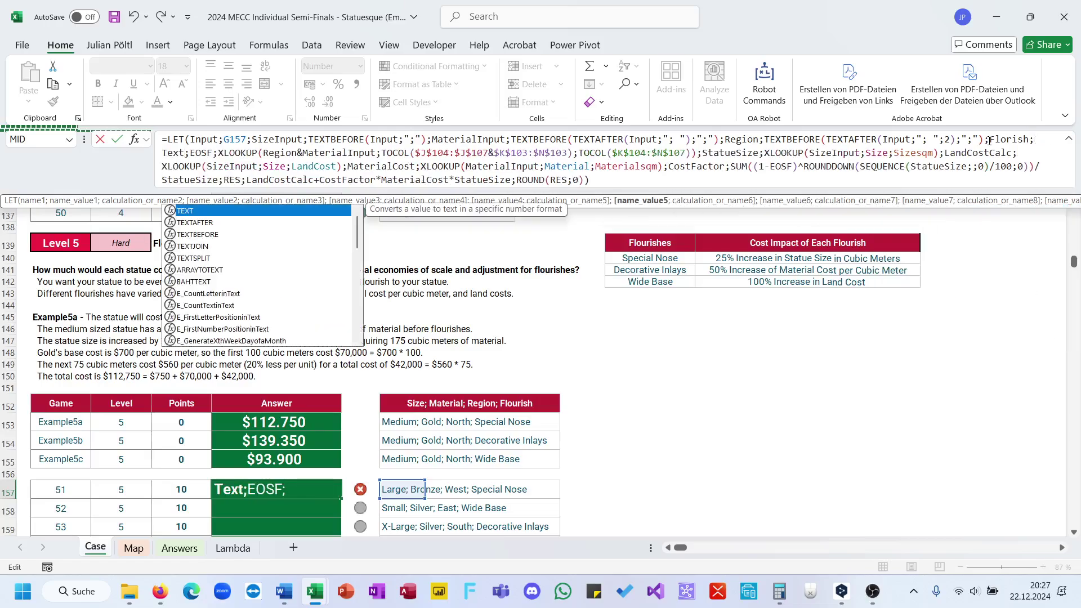
text(a)
key(Tab)
text(In)
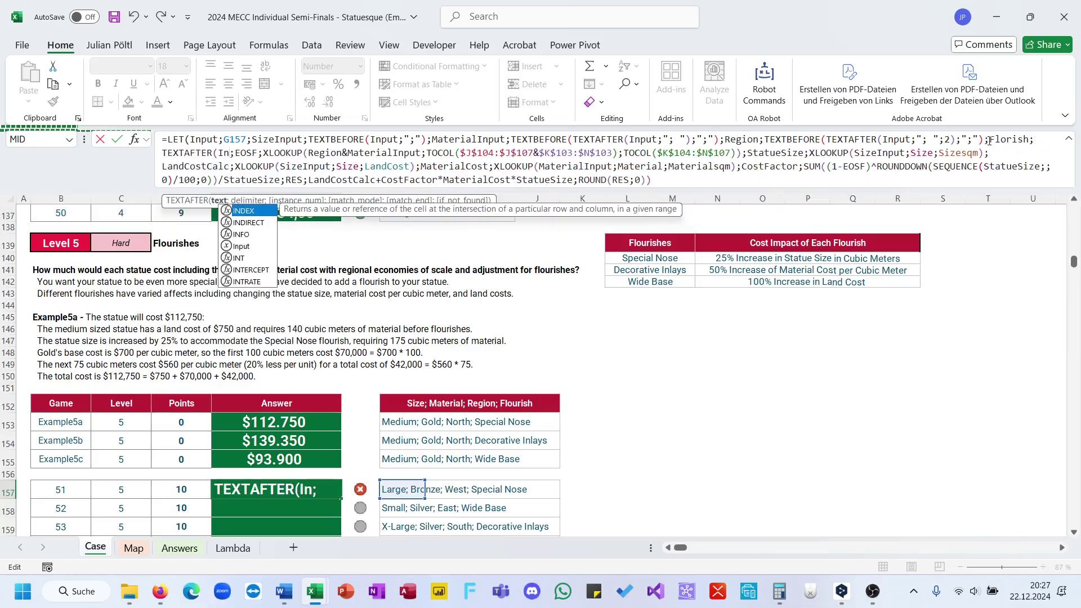
text(put)
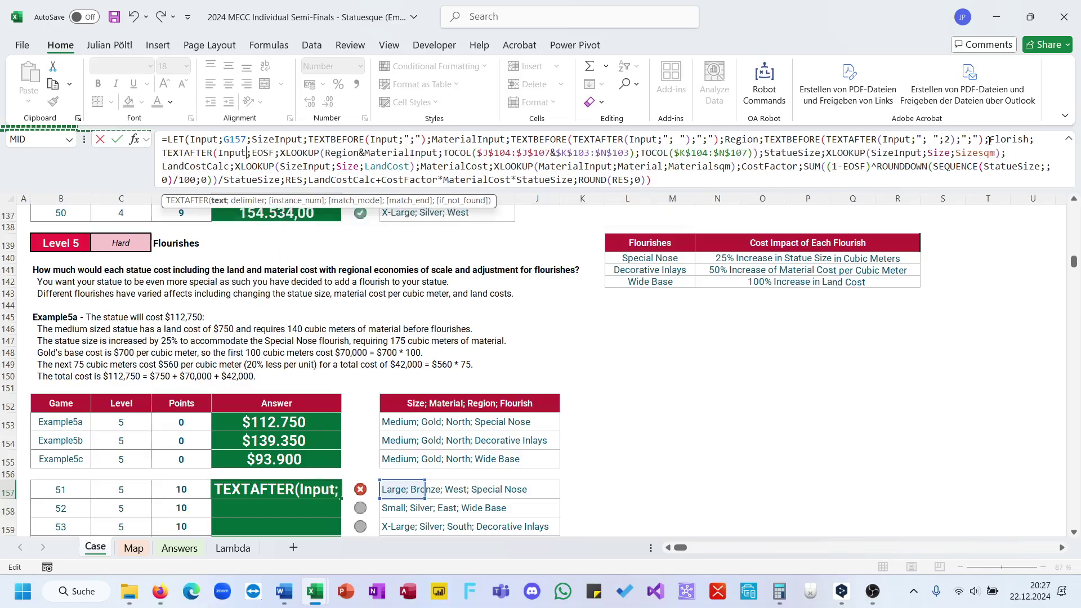
text(;";)
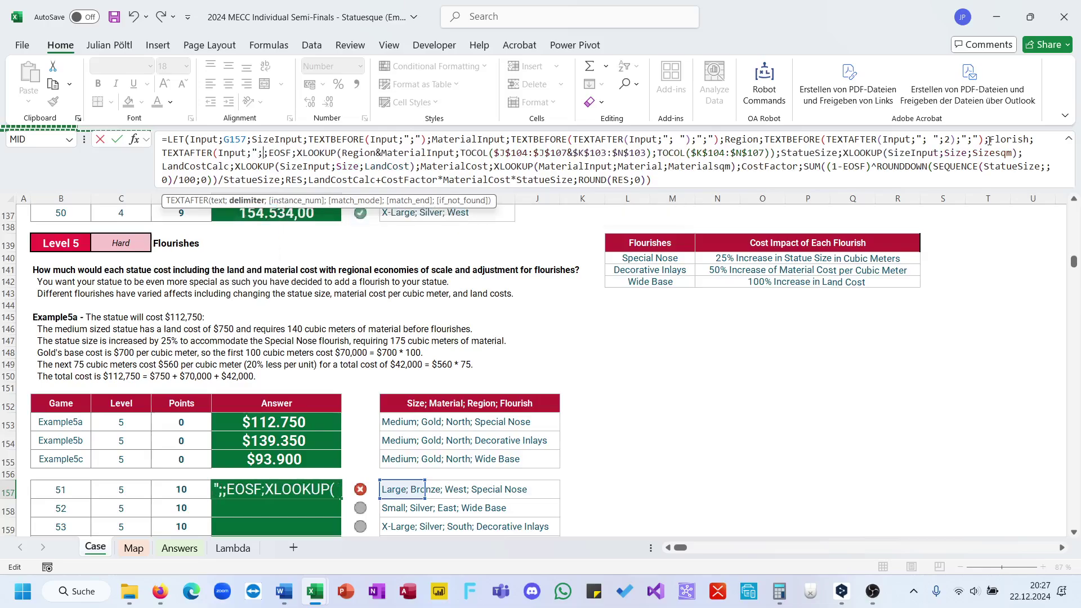
text( ";)
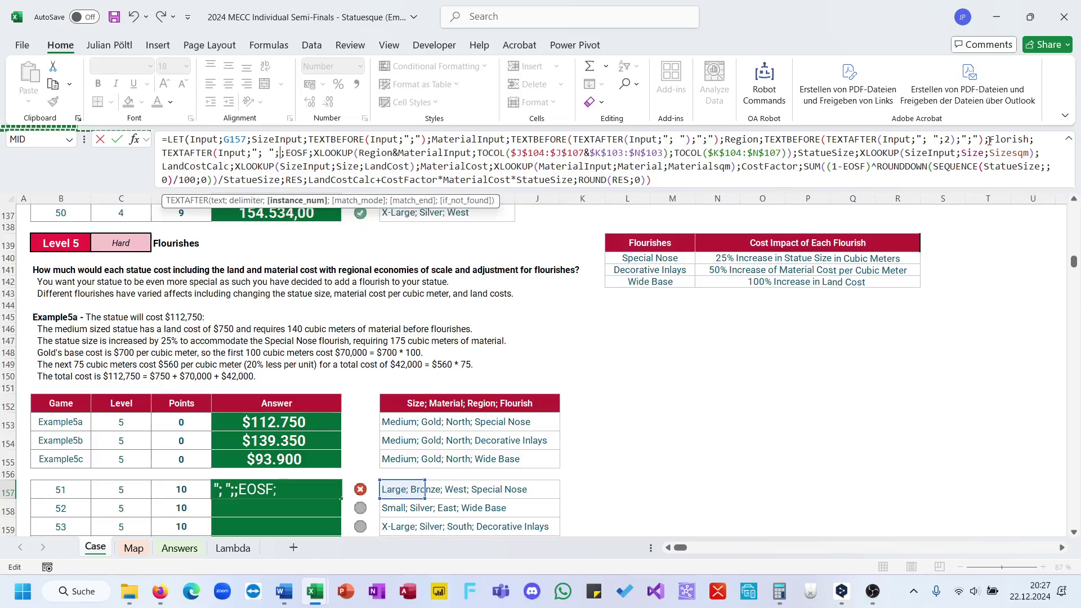
text(3))
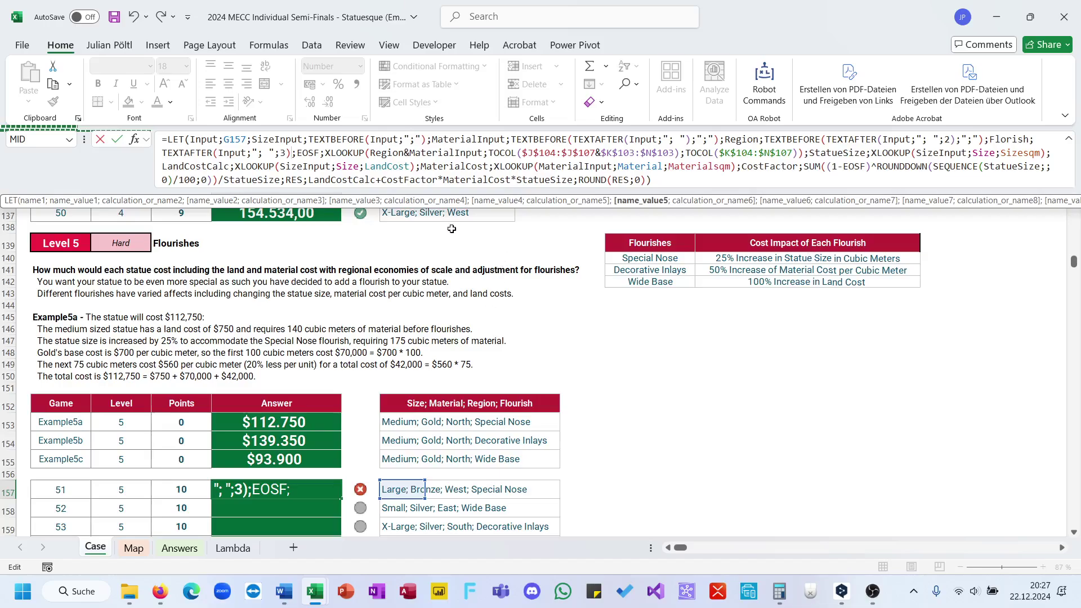
key(ctrl+Return)
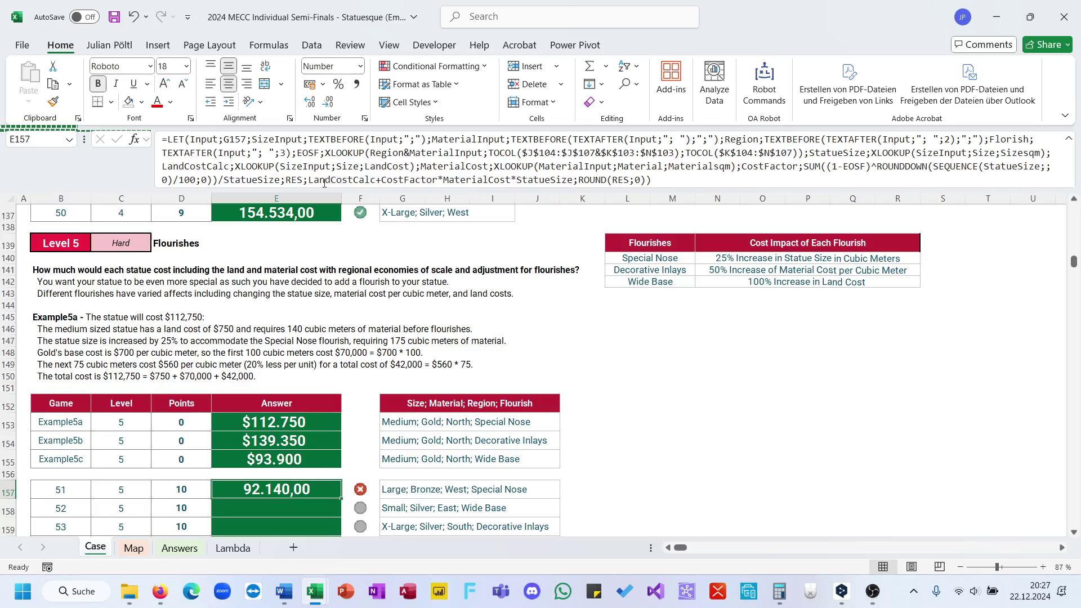
click(322, 181)
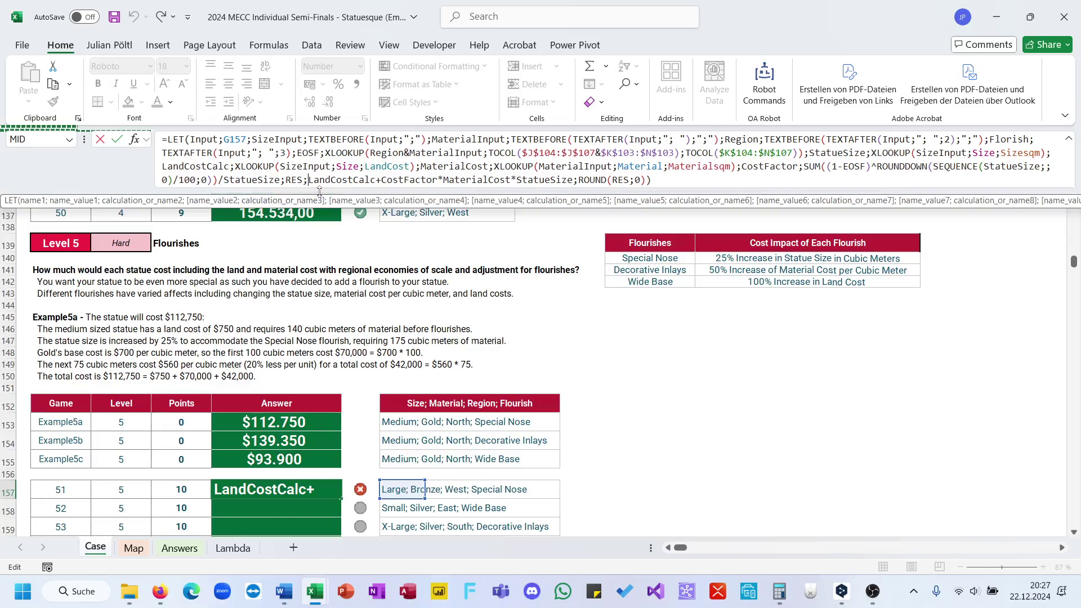
text(If()
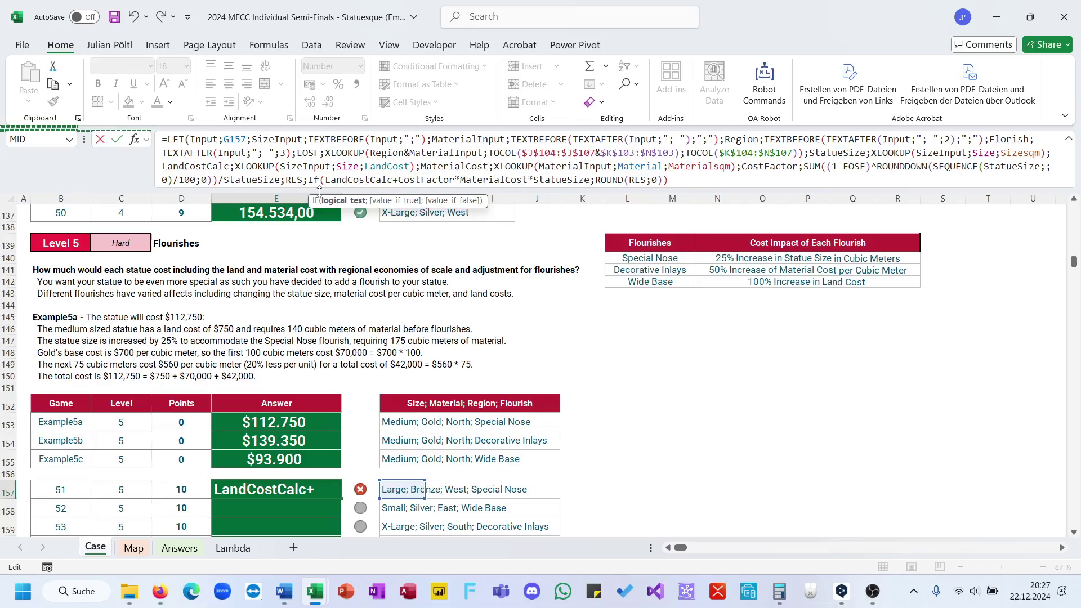
text(FLOOR.MATH)
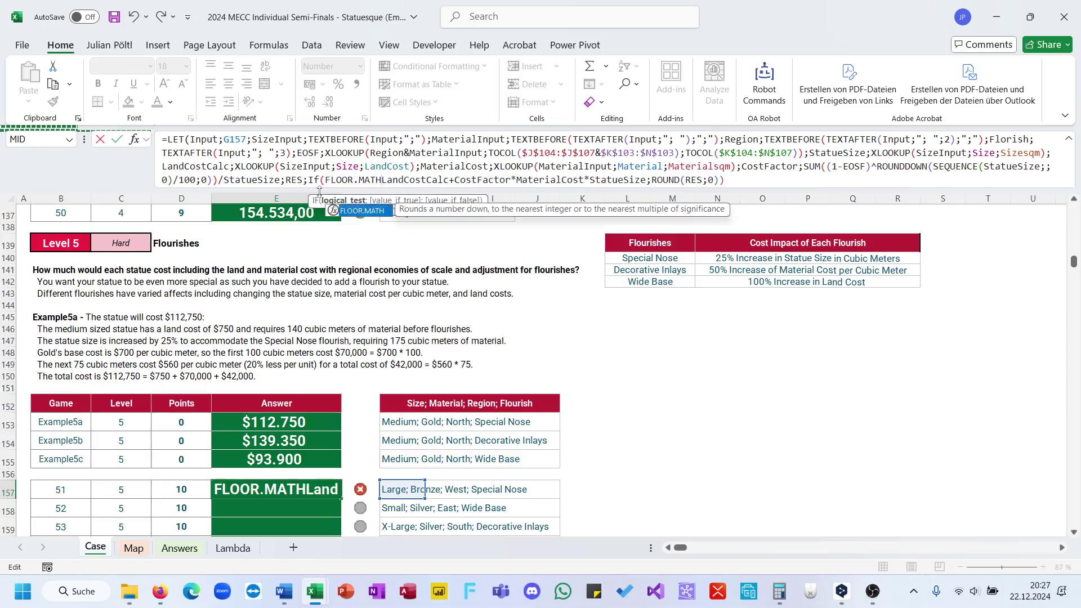
key(BackSpace)
key(BackSpace)
key(BackSpace)
key(BackSpace)
key(BackSpace)
key(BackSpace)
key(BackSpace)
key(BackSpace)
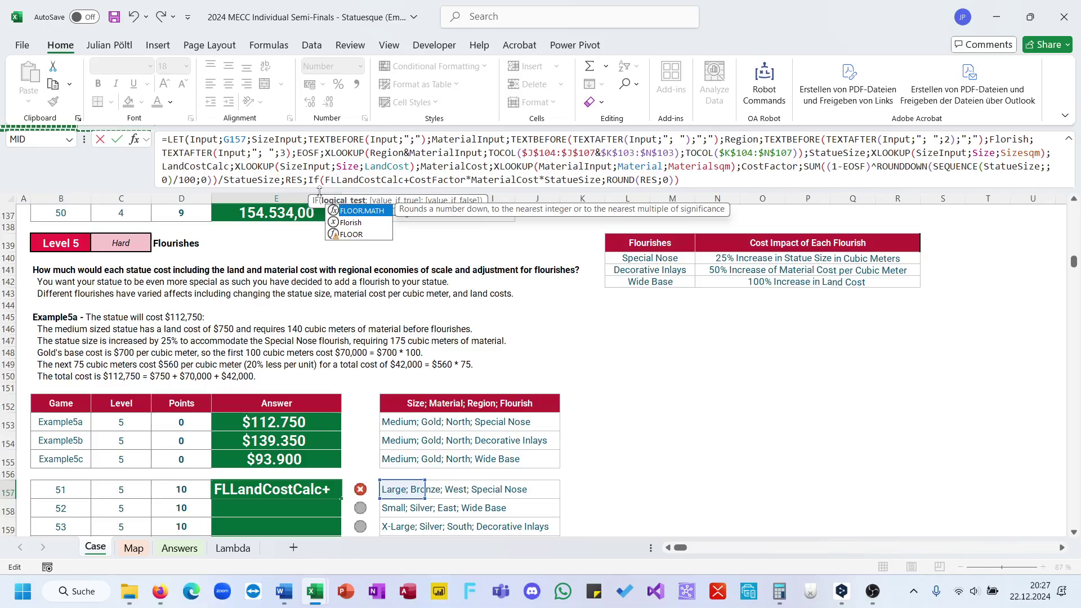
key(Down)
key(Tab)
text(=)
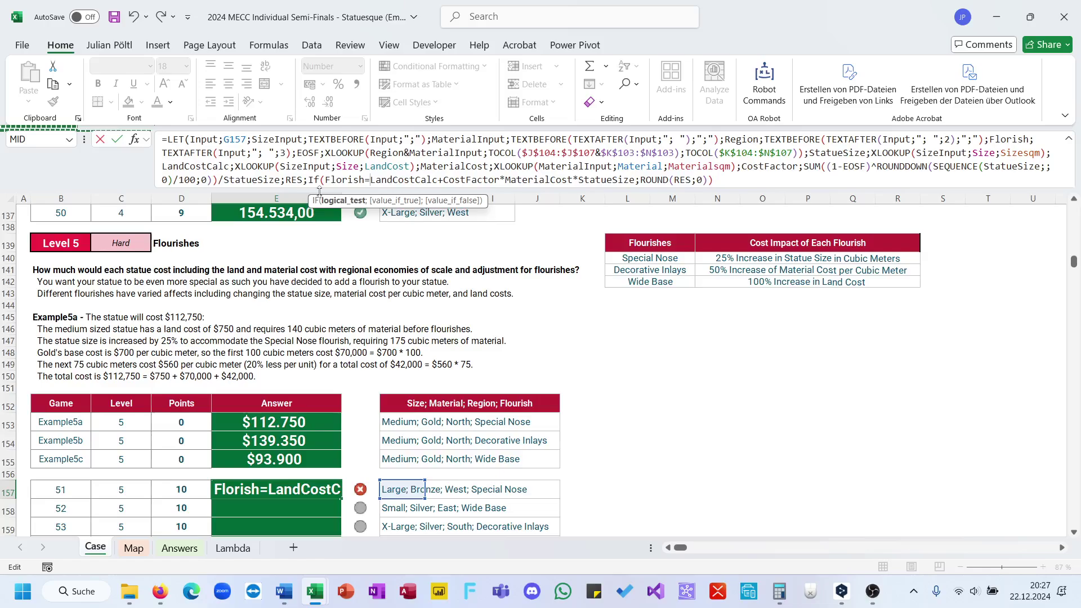
key(Escape)
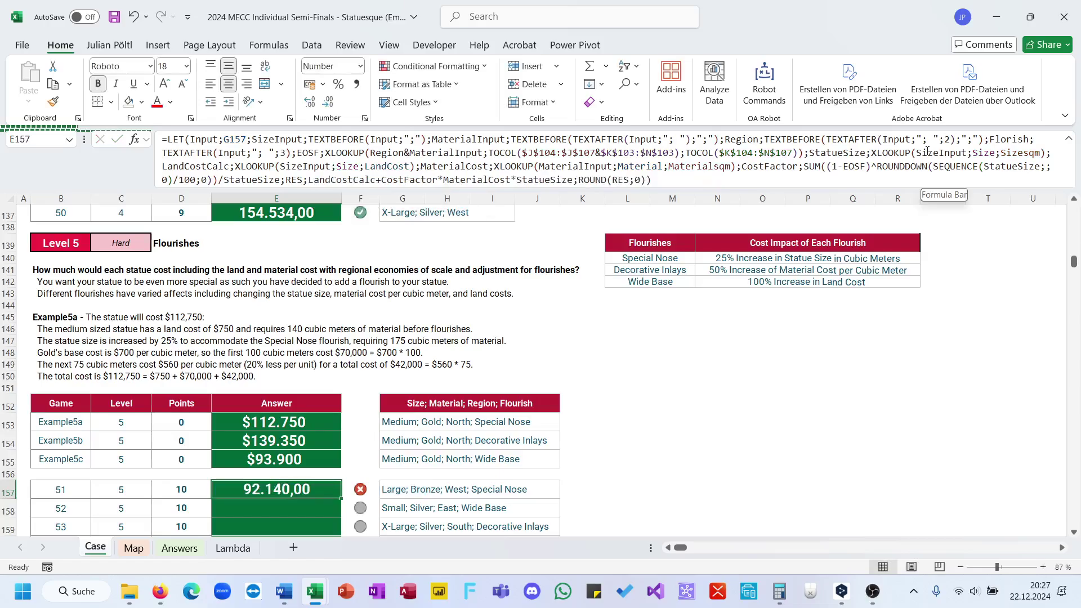
click(163, 154)
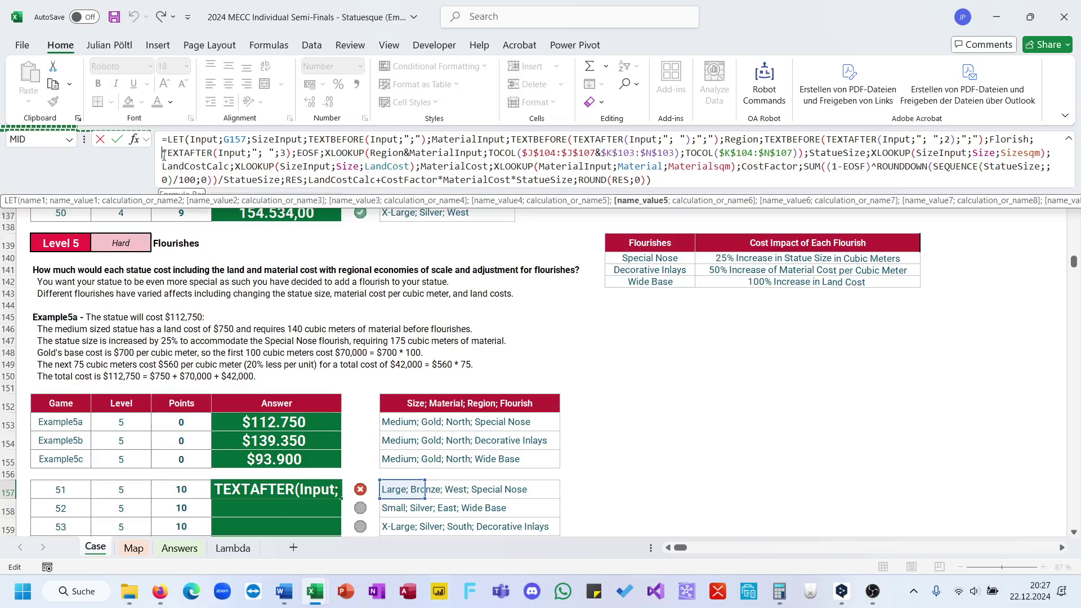
text(Ri)
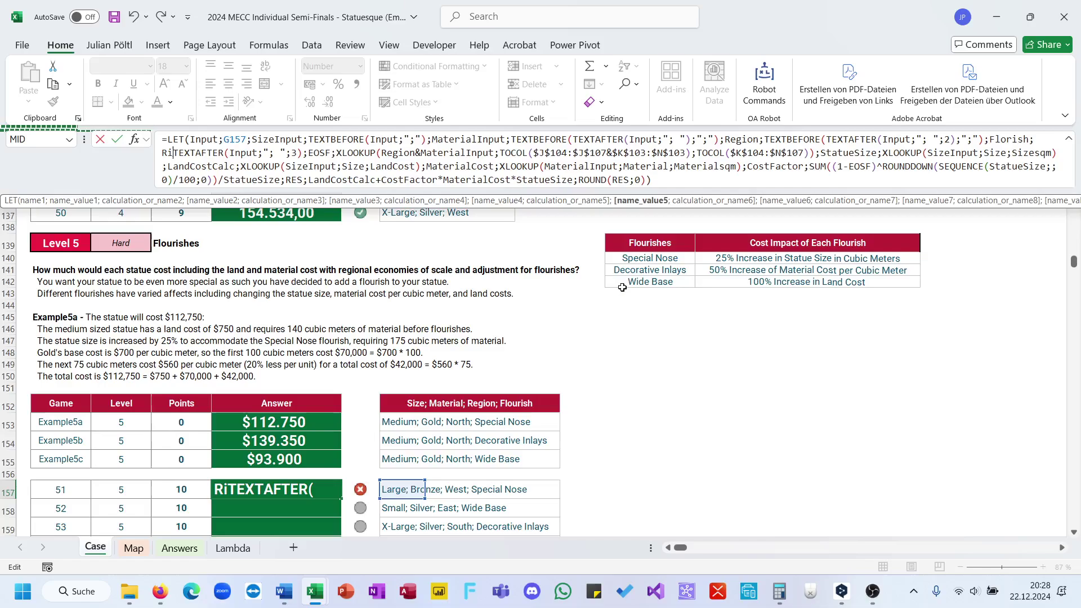
key(Escape)
- Compare the flourish names in the Level 5 table with those in the Level 6 table
click(625, 268)
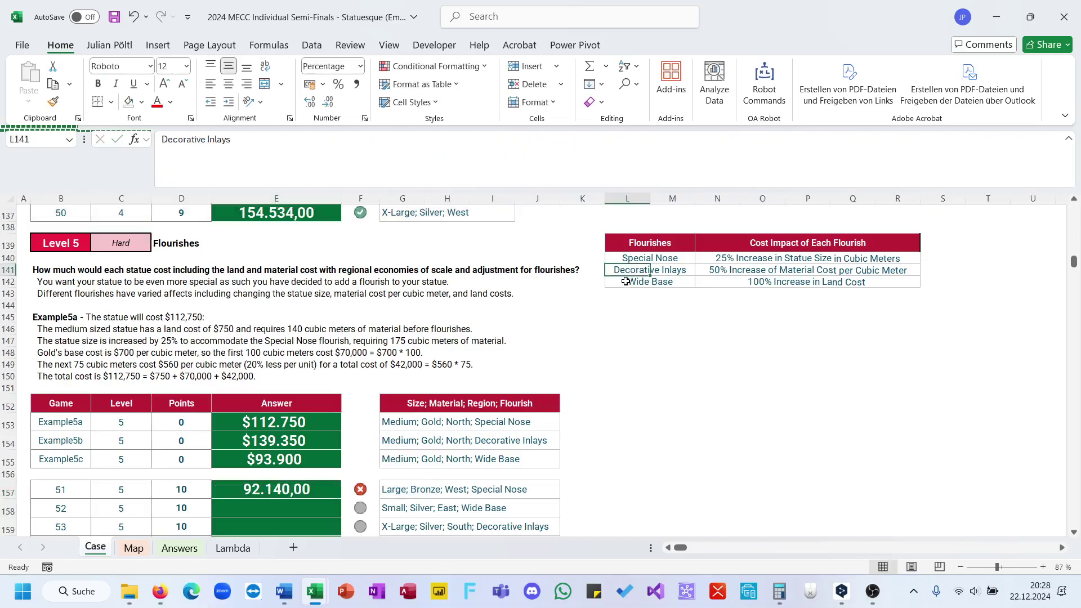
scroll(625, 281, down, 11)
click(627, 339)
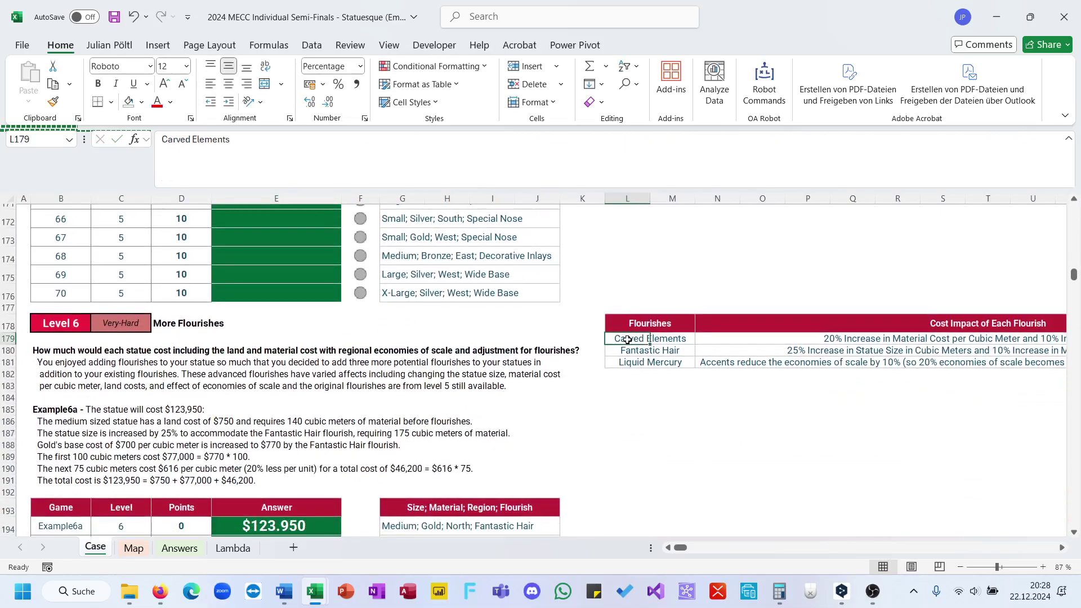
- Wrap the Florish definition in E157 in LEFT(…;1) so that only the flourish's first letter is kept
click(625, 350)
click(622, 362)
scroll(621, 361, up, 5)
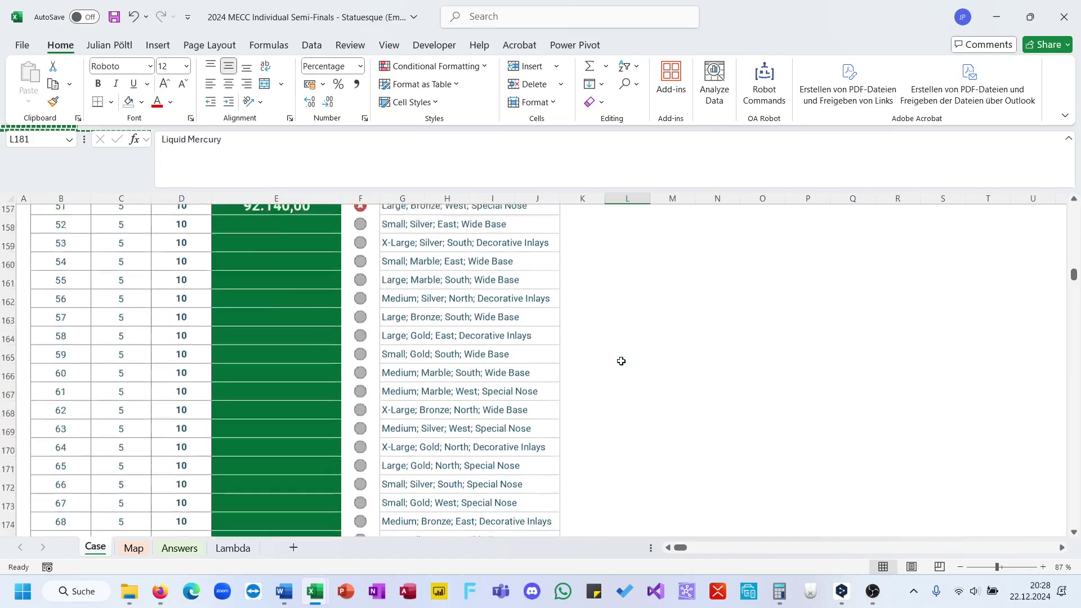
scroll(621, 361, up, 3)
click(319, 337)
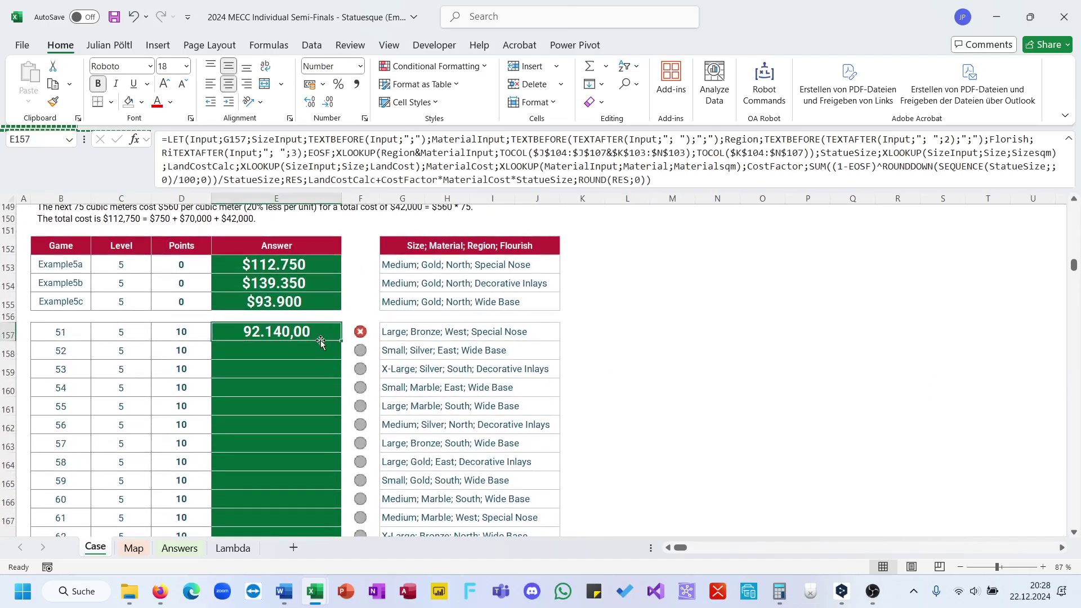
click(175, 153)
key(BackSpace)
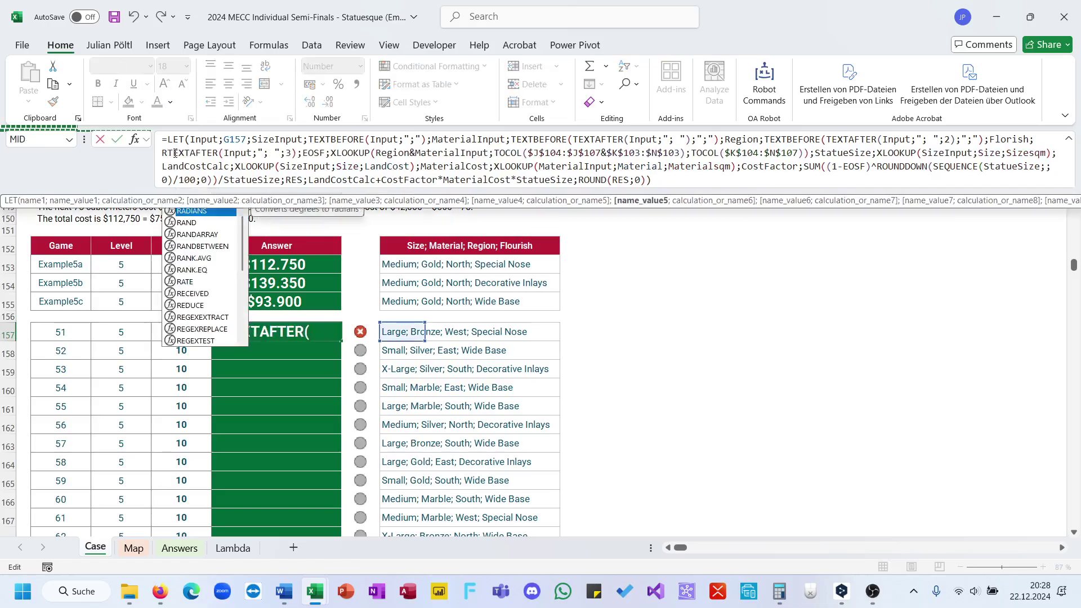
key(BackSpace)
text(le)
key(Tab)
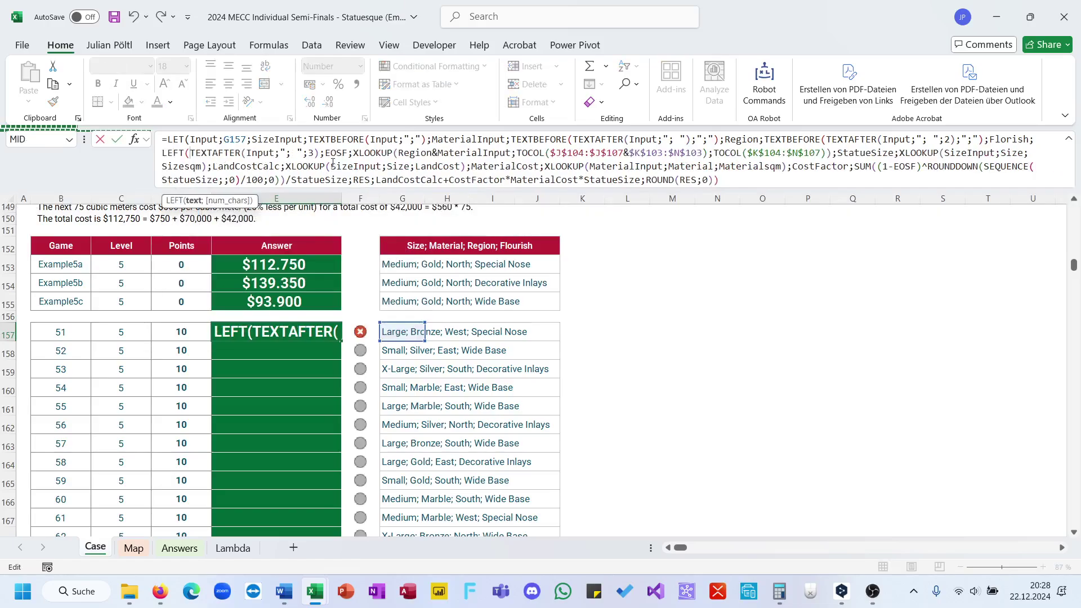
click(320, 155)
text(;1))
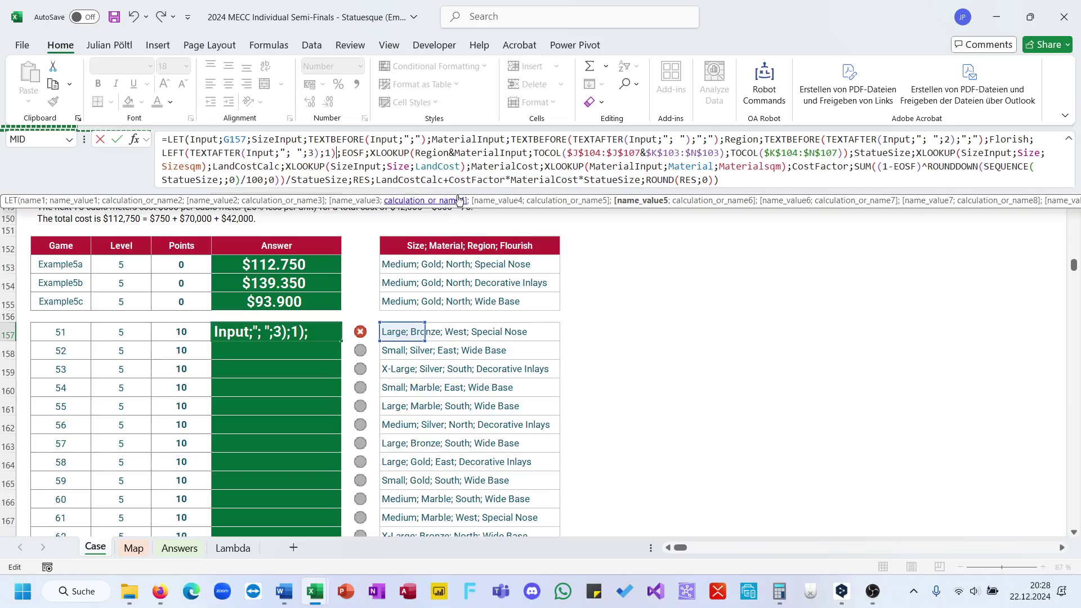
- Multiply LandCostCalc in the RES expression of E157 by IF(Florish="W";2;1) and commit the formula
click(378, 181)
text(if))
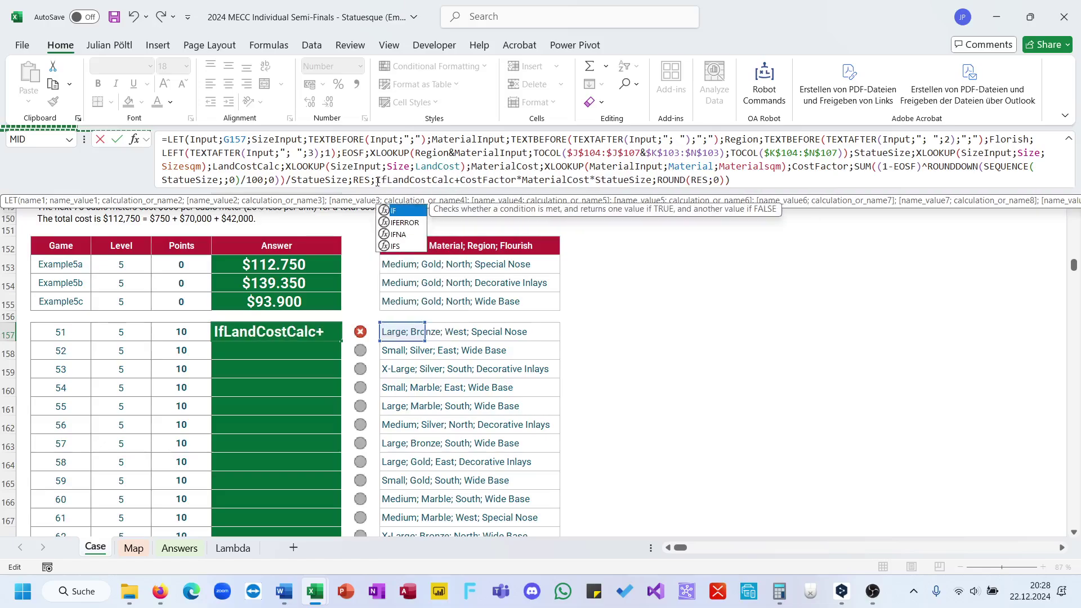
key(BackSpace)
text((flo)
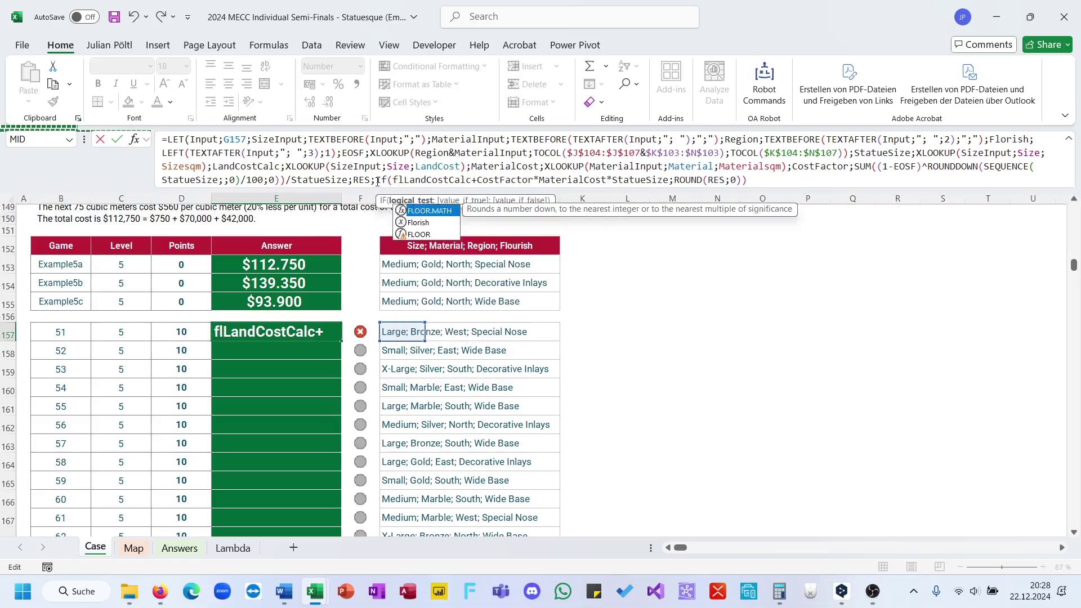
key(Tab)
key(BackSpace)
key(BackSpace)
key(BackSpace)
key(BackSpace)
key(BackSpace)
key(BackSpace)
key(BackSpace)
key(BackSpace)
key(BackSpace)
key(BackSpace)
key(BackSpace)
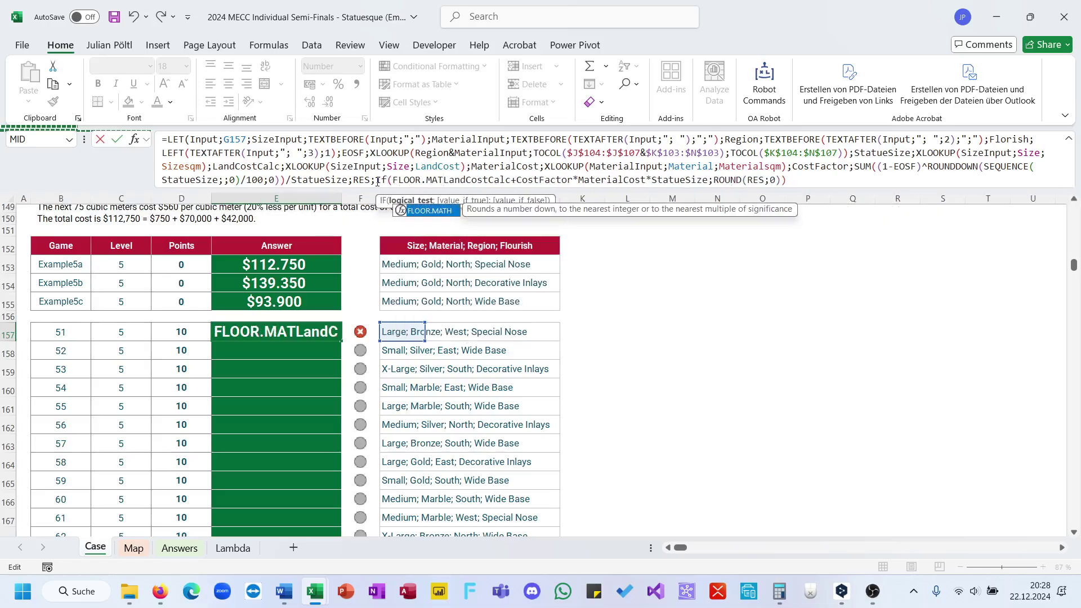
text(Flo)
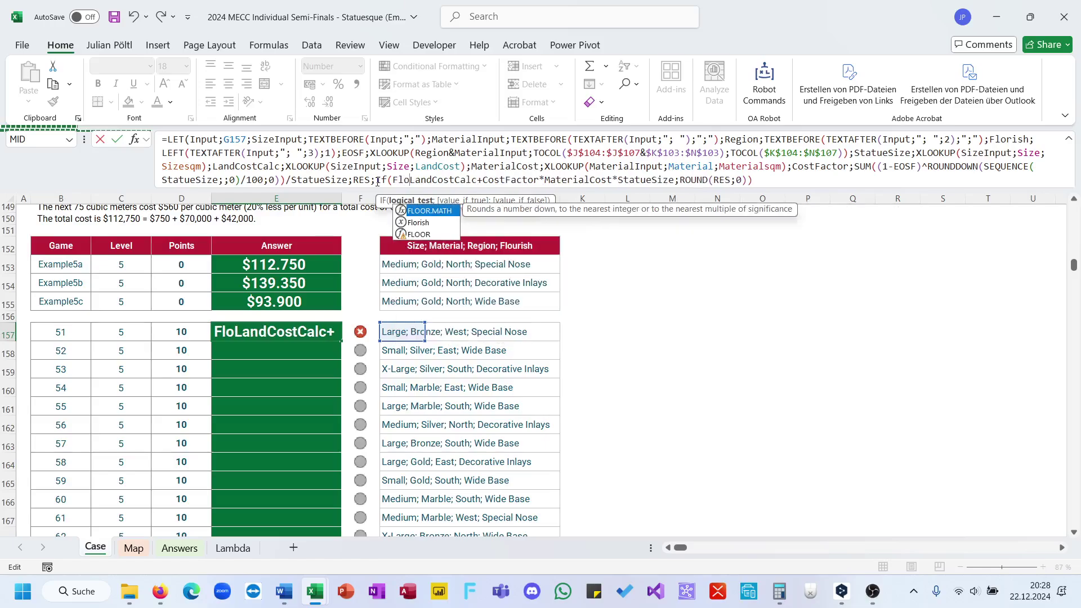
text(rish=)
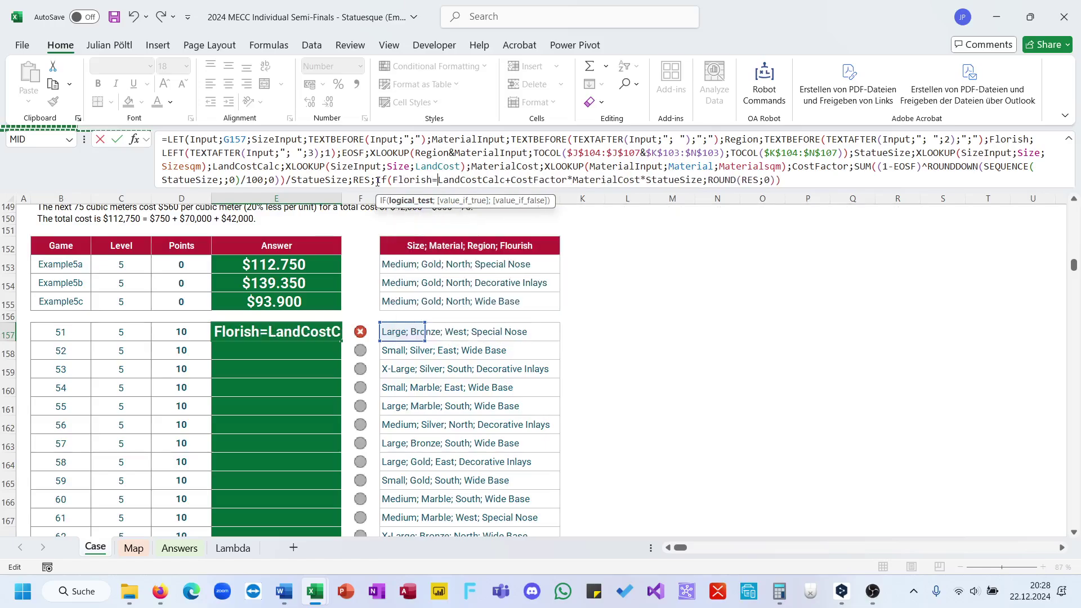
scroll(563, 378, up, 4)
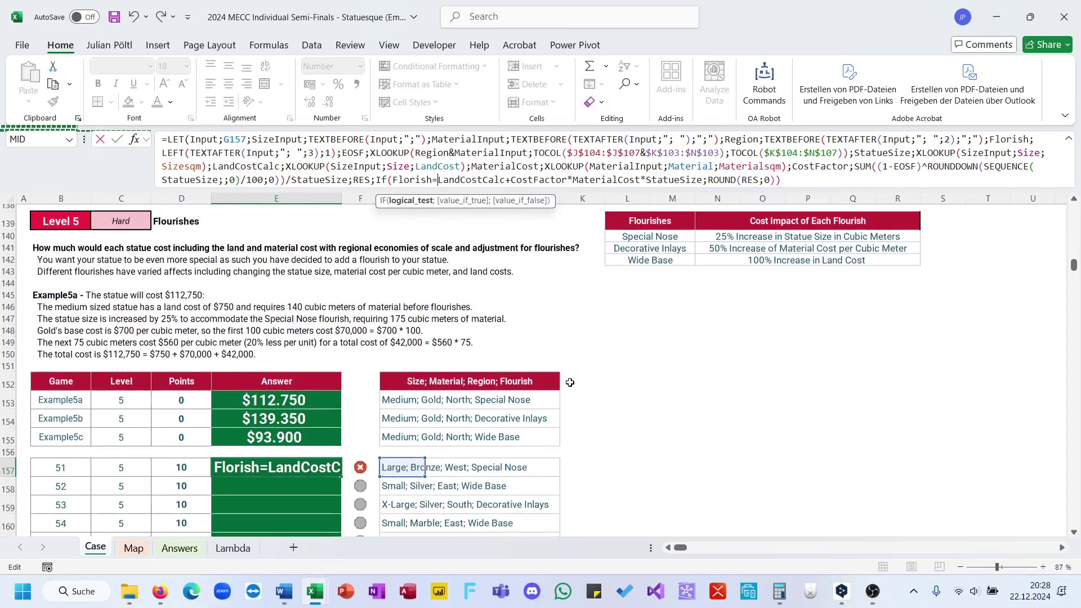
text("W")
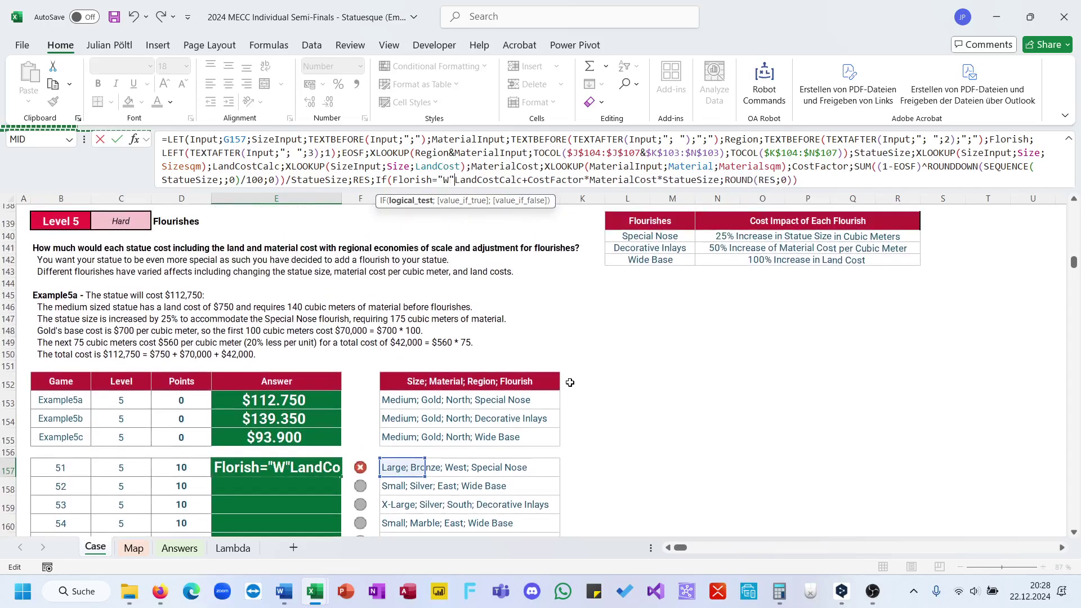
text(;)
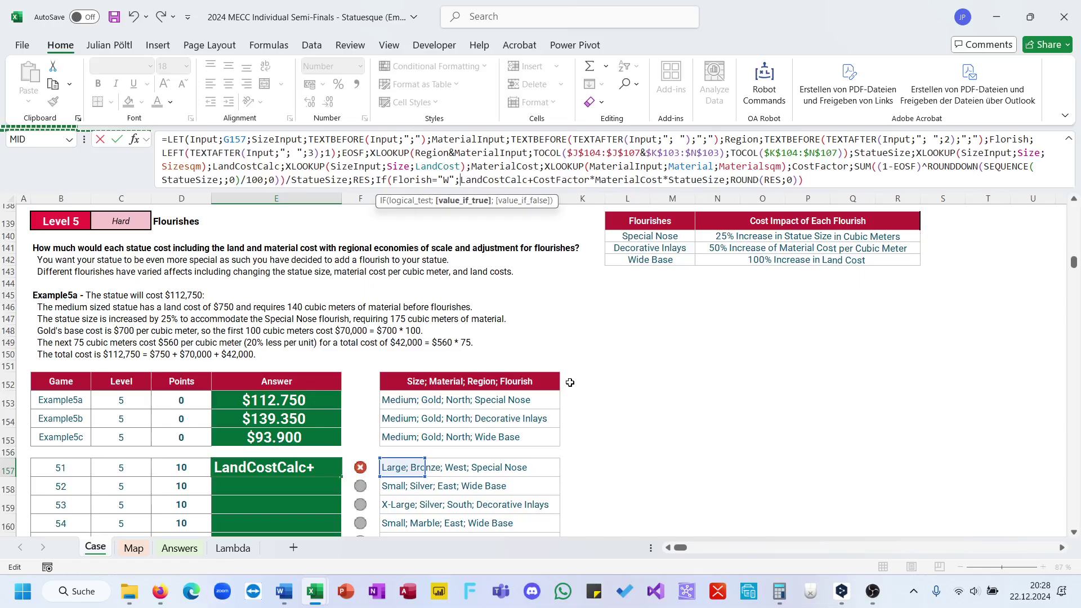
text(2)
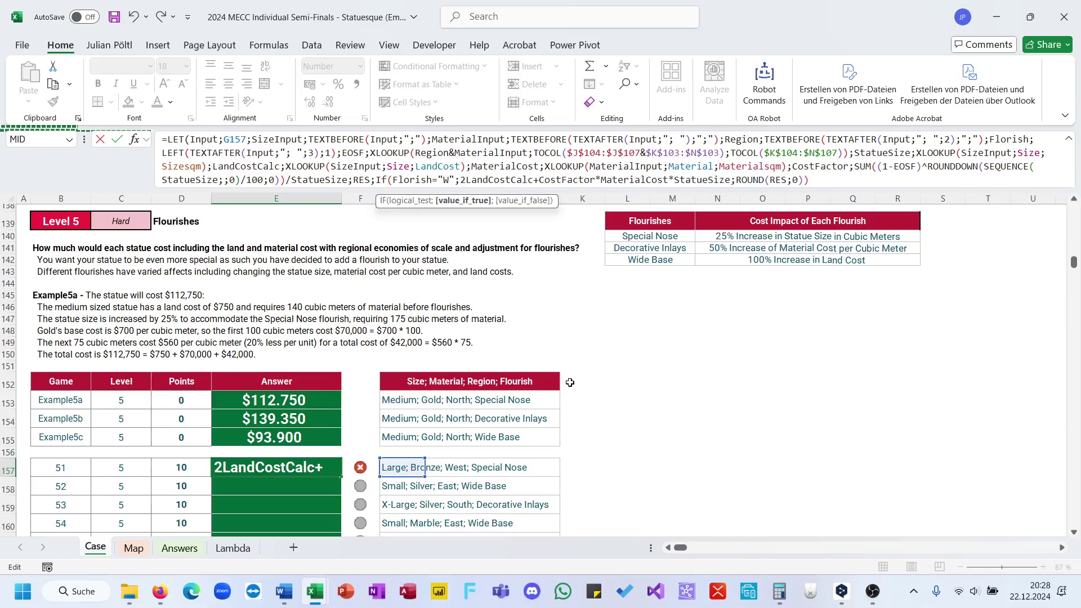
text(;1)*)
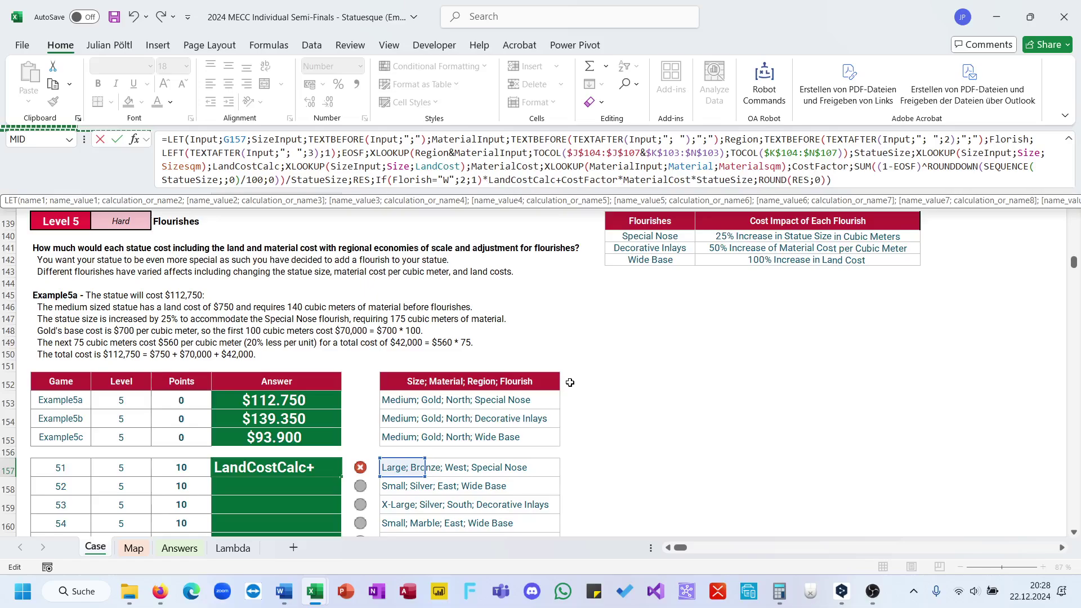
key(Return)
- Copy the formula from E157 into the Example5c answer cell E155
key(Up)
key(ctrl+c)
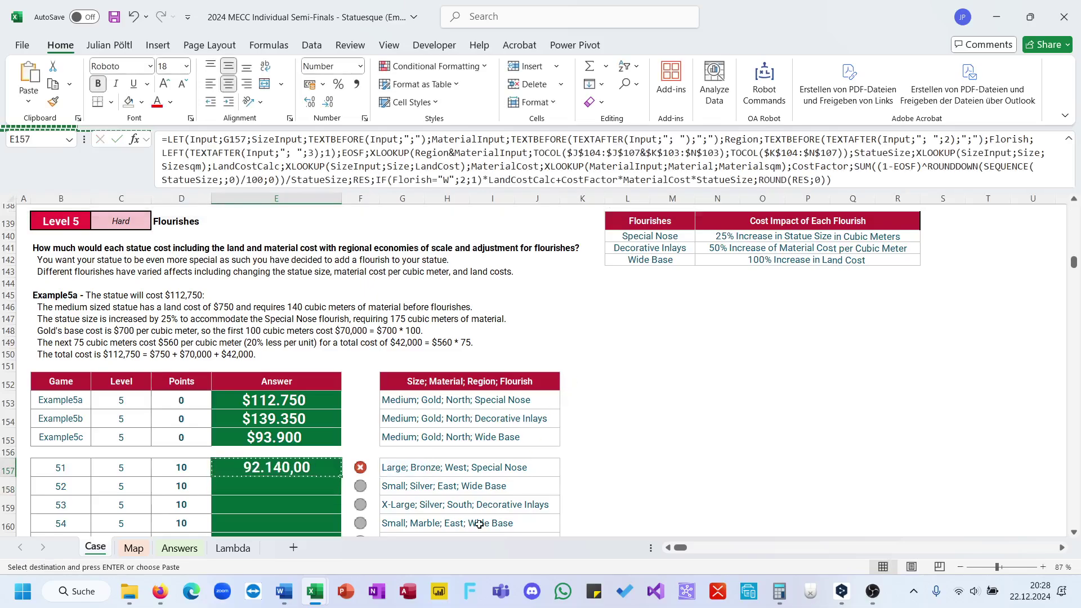
click(332, 444)
key(ctrl+v)
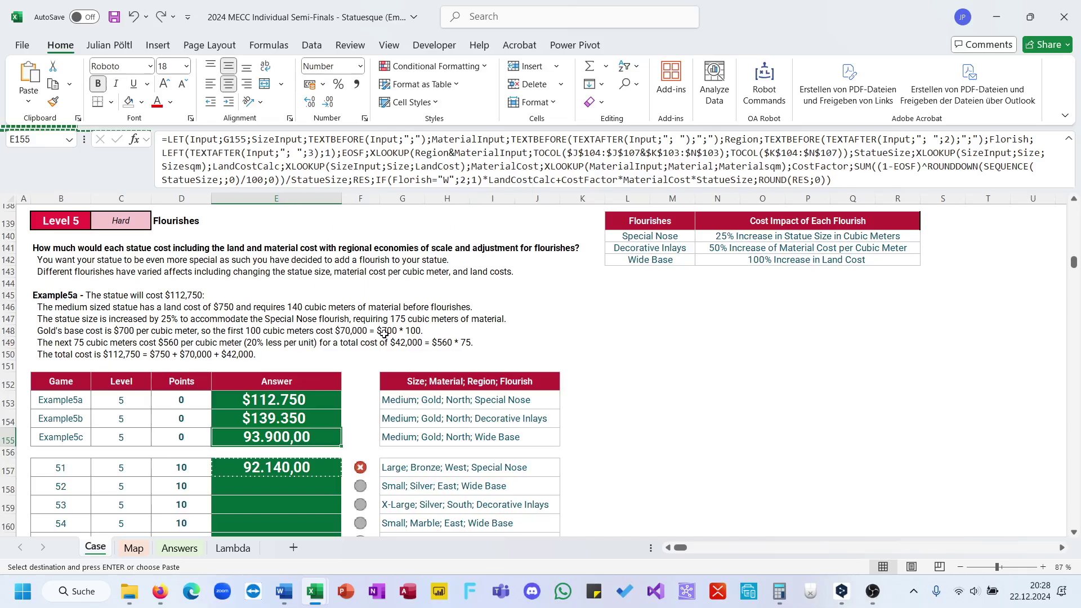
- Colour the text of the Example5c input in G155 green
click(391, 443)
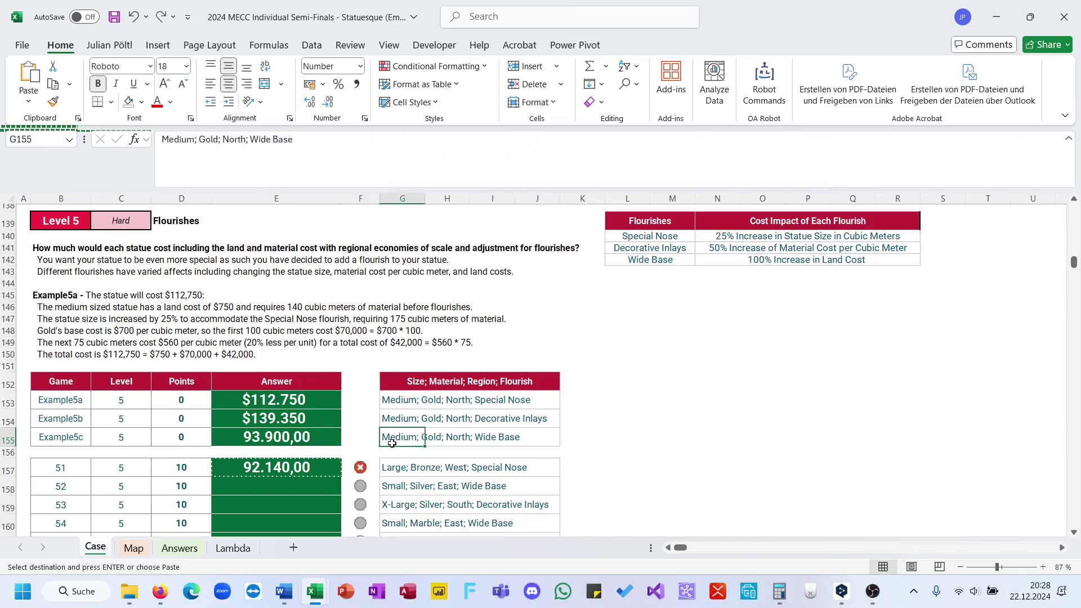
click(170, 102)
click(164, 379)
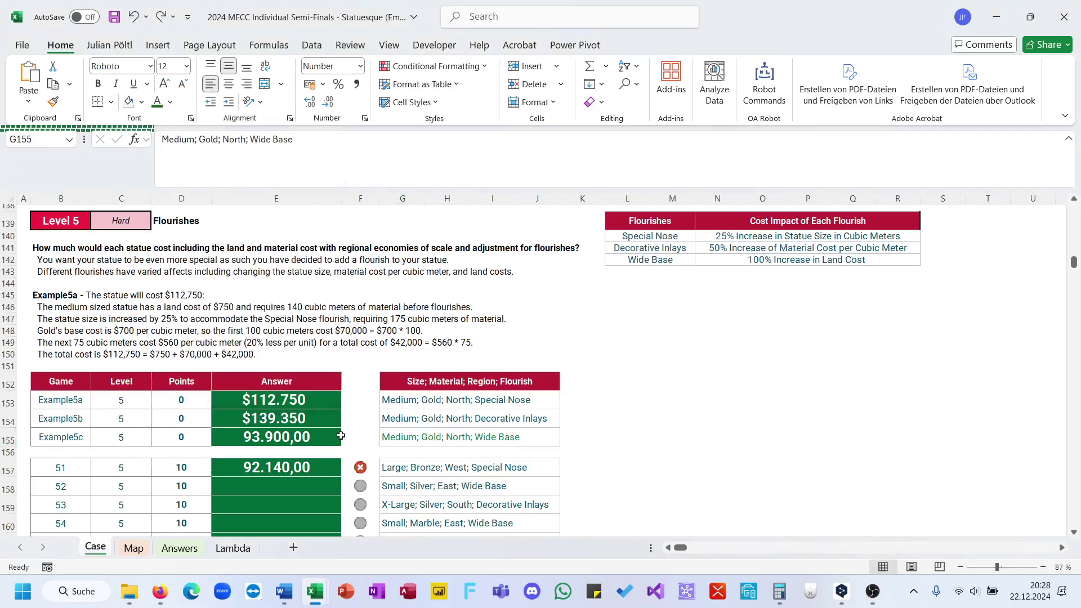
- Enlarge the formula bar and multiply the MaterialCost lookup in E157 by IF(Florish="D";1,5;1), committing the formula
click(304, 468)
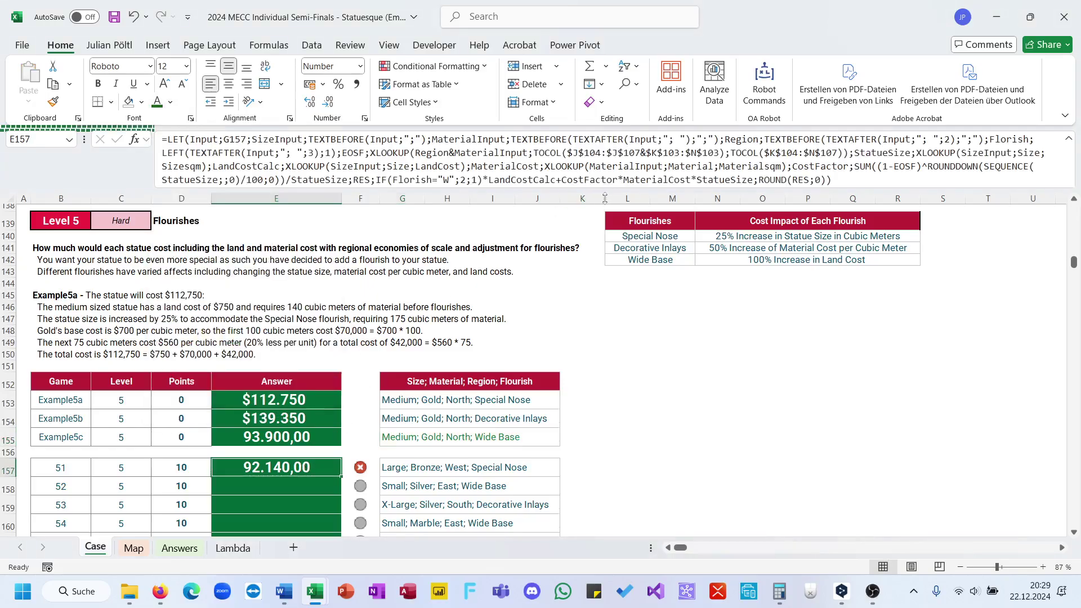
drag(605, 199, 606, 211)
click(876, 179)
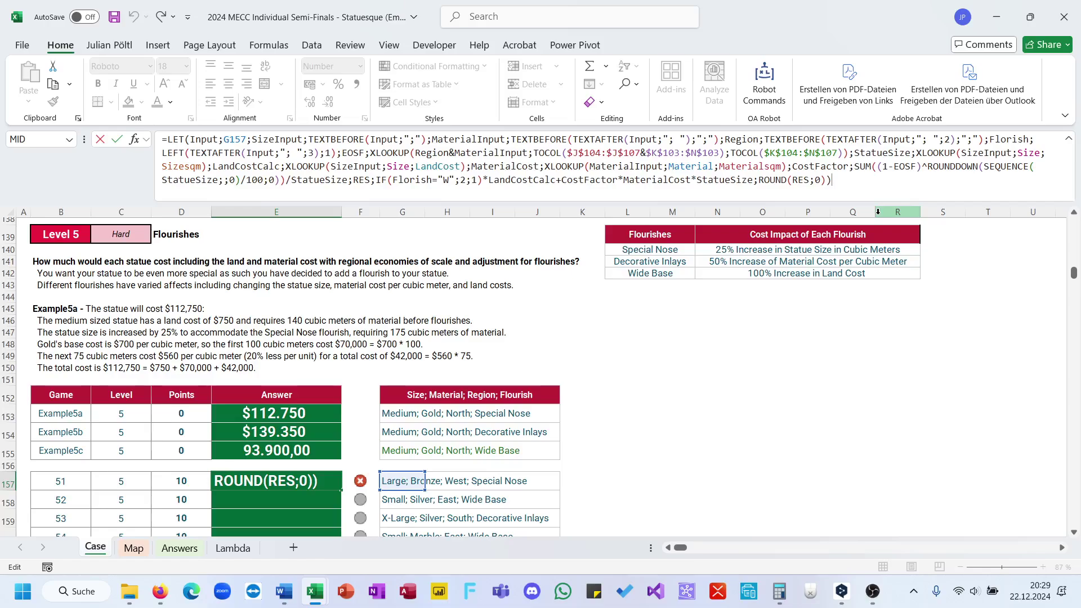
key(Return)
click(680, 186)
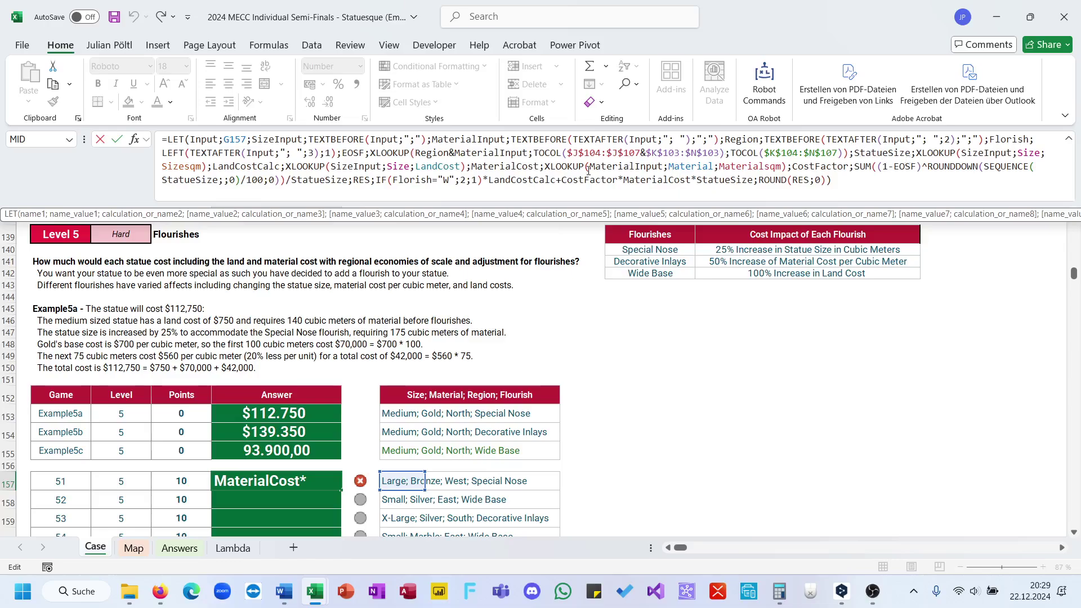
click(788, 168)
text(*if()
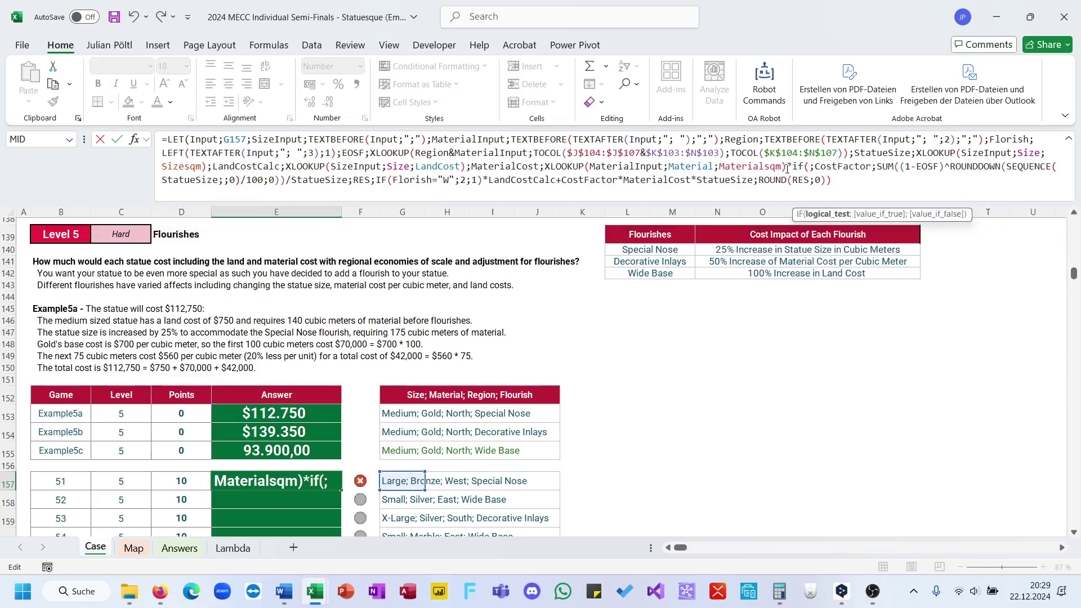
text(Florish=)
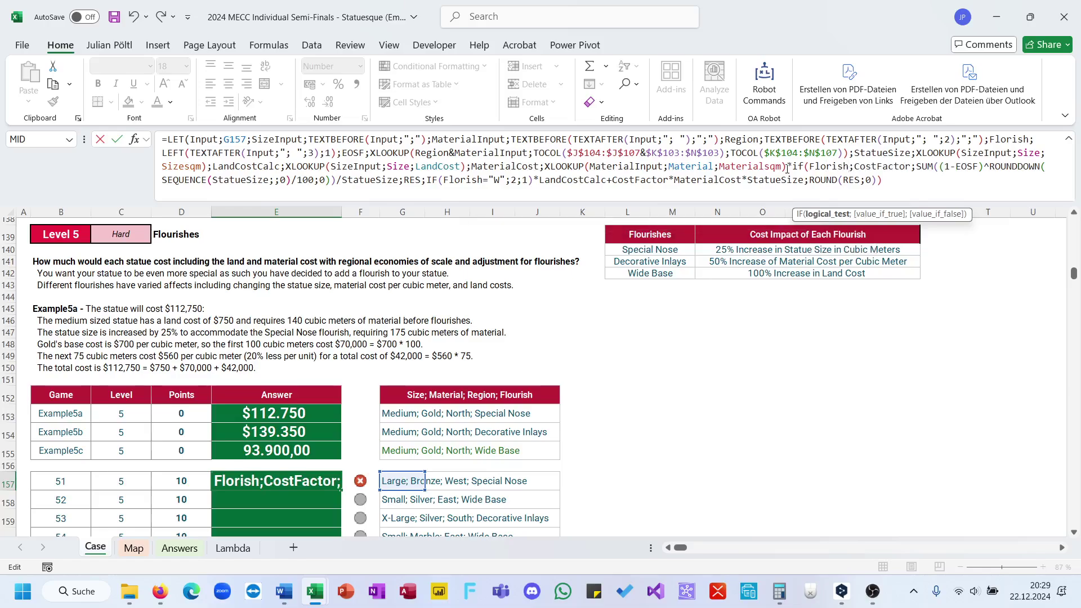
text("D")
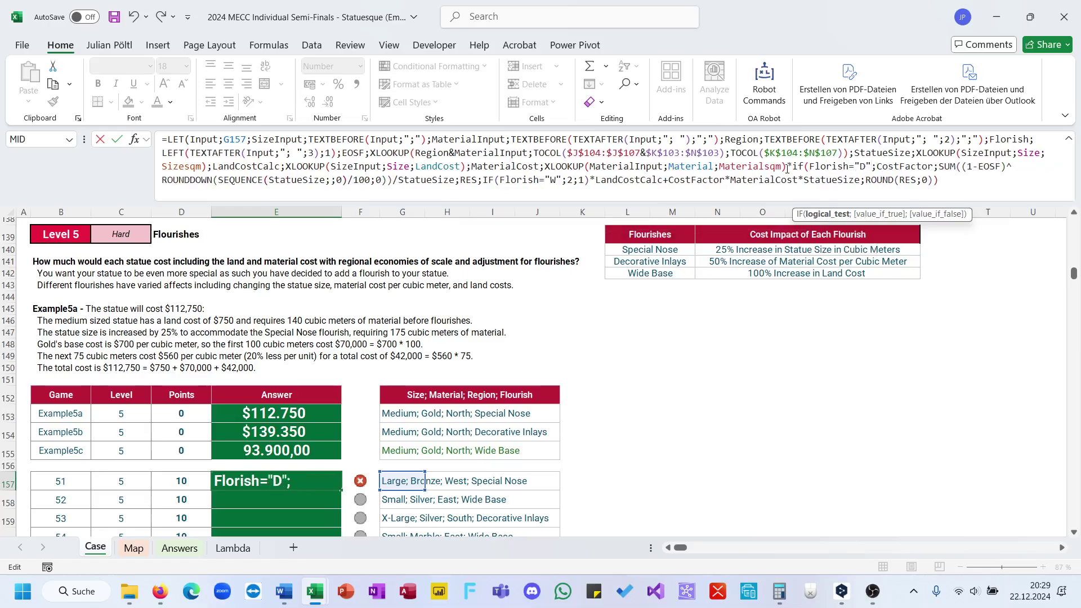
text(;)
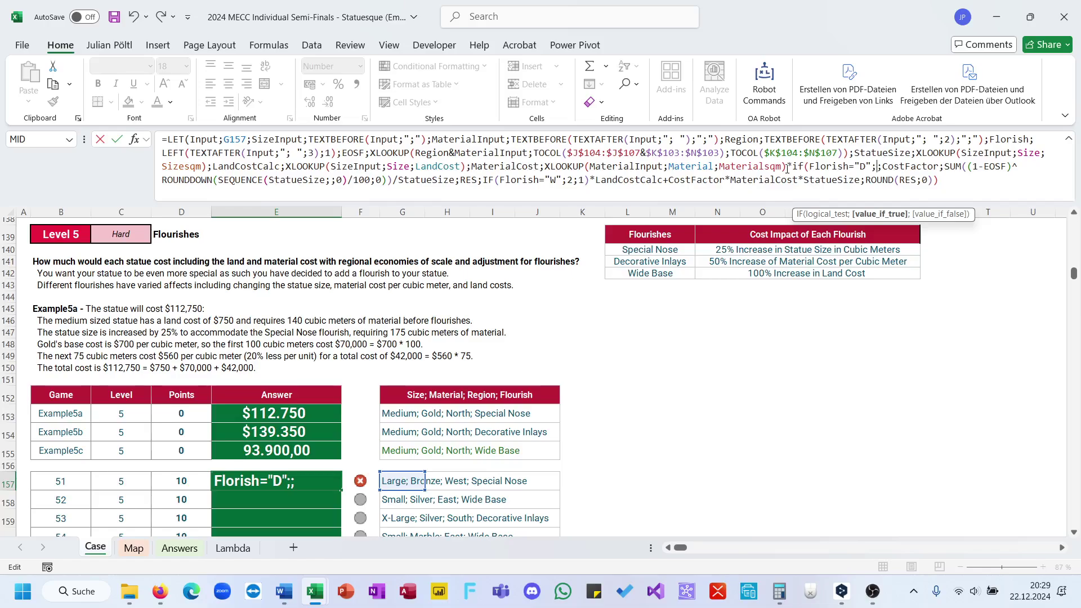
text(,5;1))
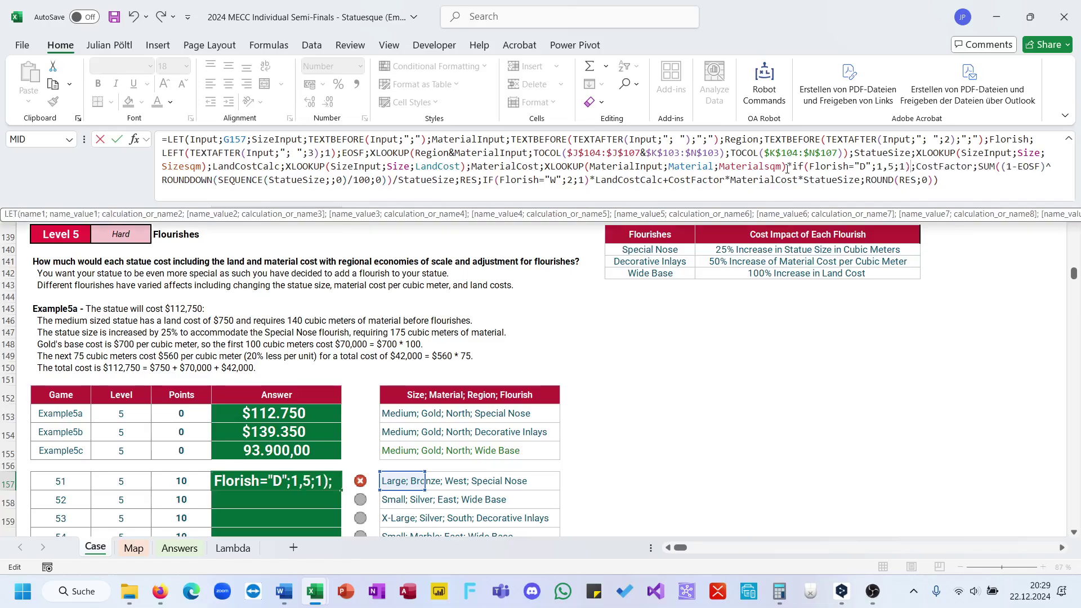
key(Return)
- Copy the formula from E157 into the Example5b answer cell E154
key(Up)
key(ctrl+c)
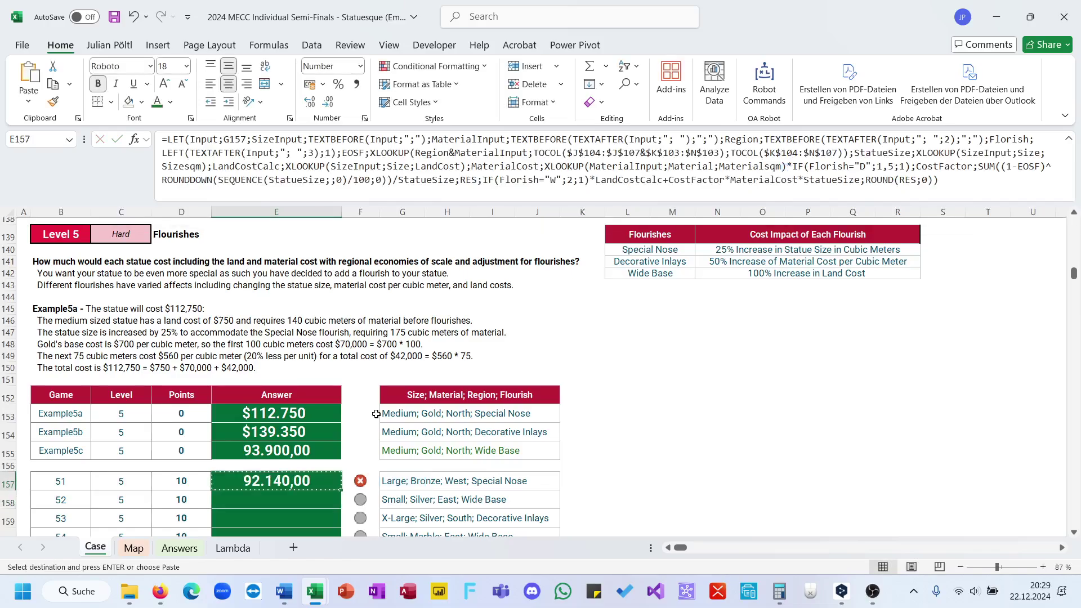
click(322, 432)
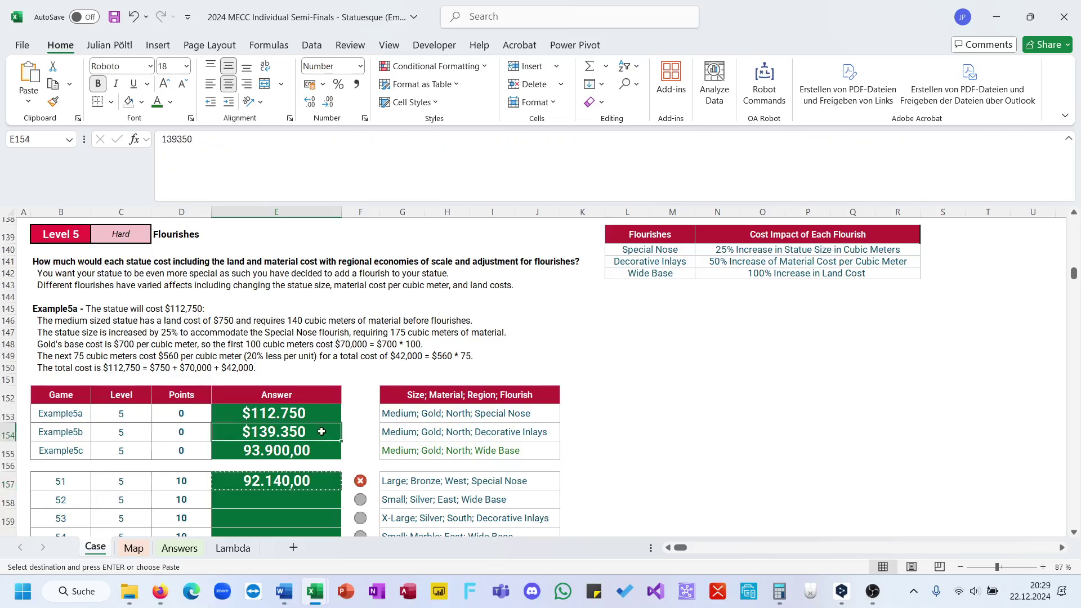
key(ctrl+v)
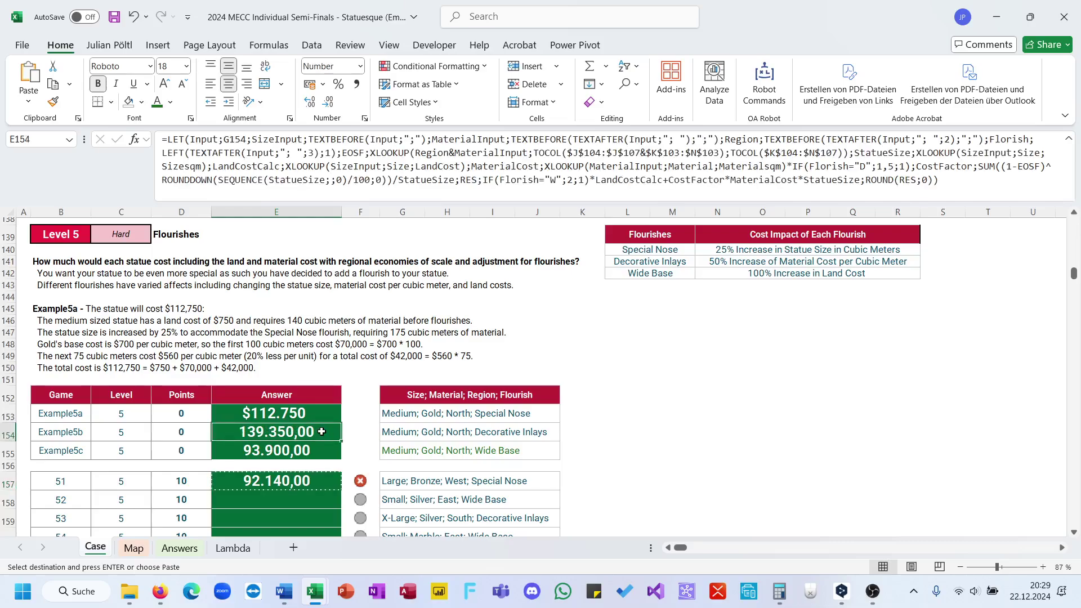
- Multiply the StatueSize lookup in the E157 formula by IF(Florish="S";1,25;1) and commit it
click(312, 480)
click(945, 187)
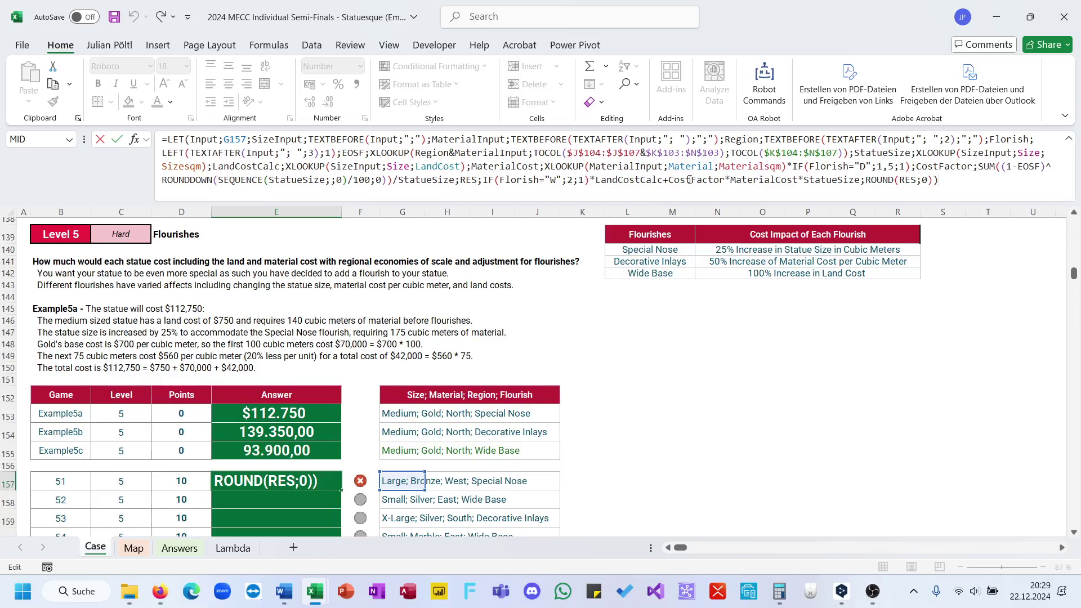
click(208, 168)
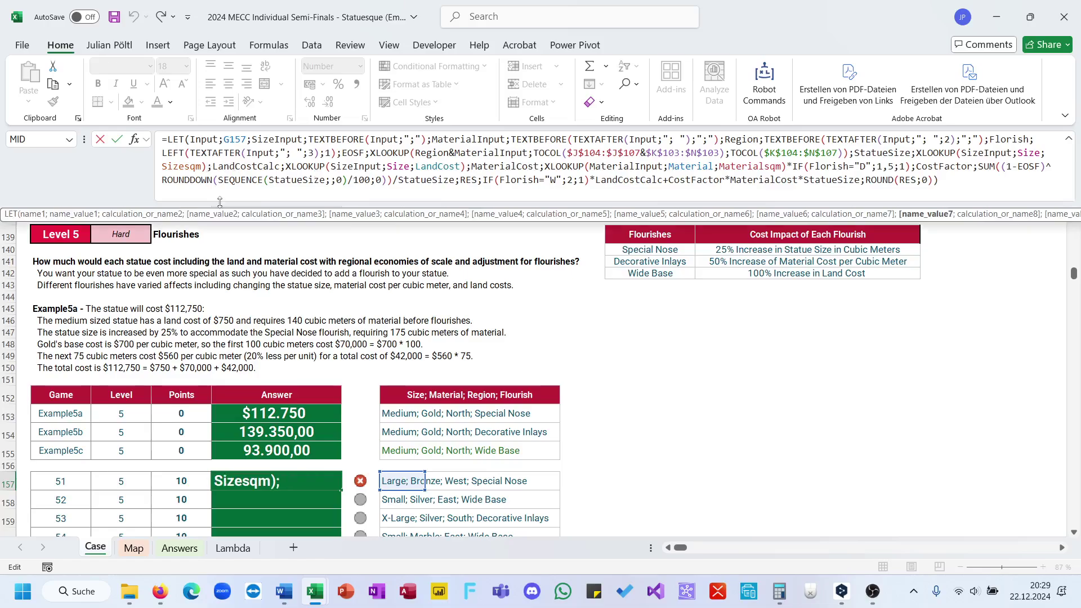
text(*If)
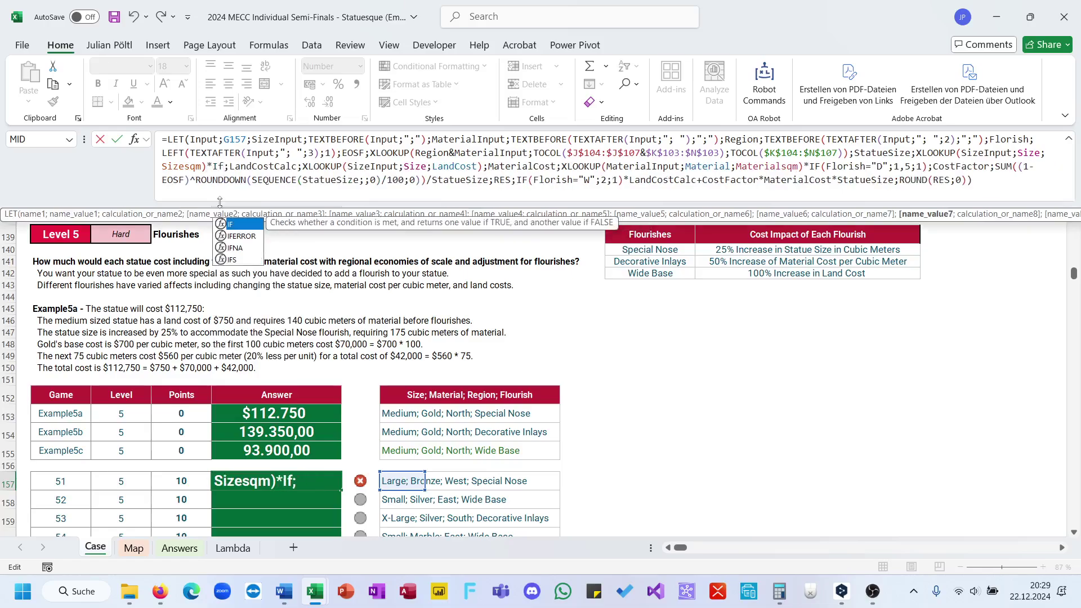
text((Florish=")
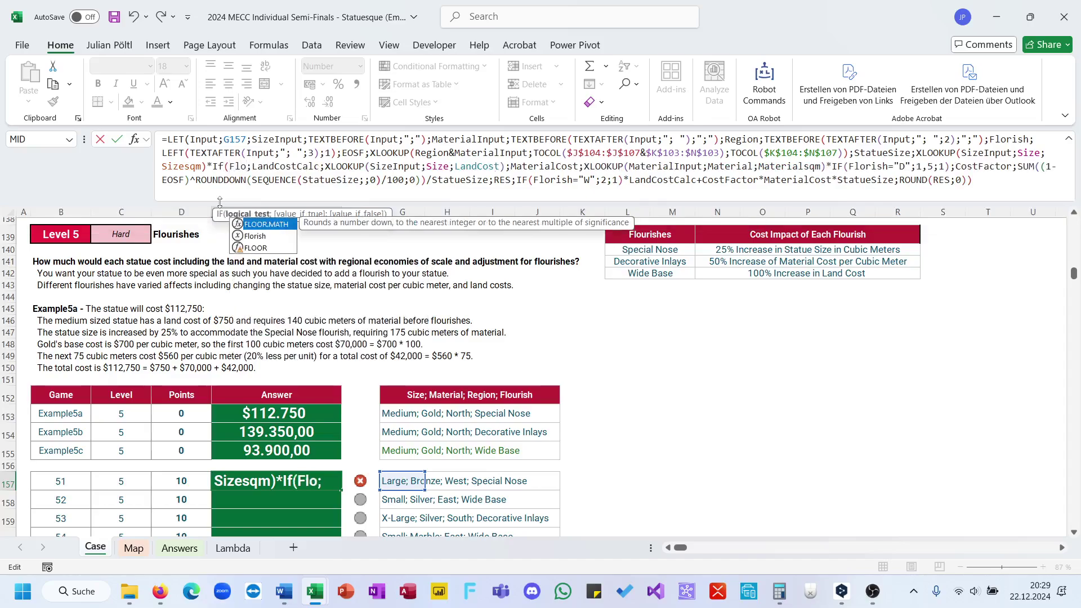
text(S";)
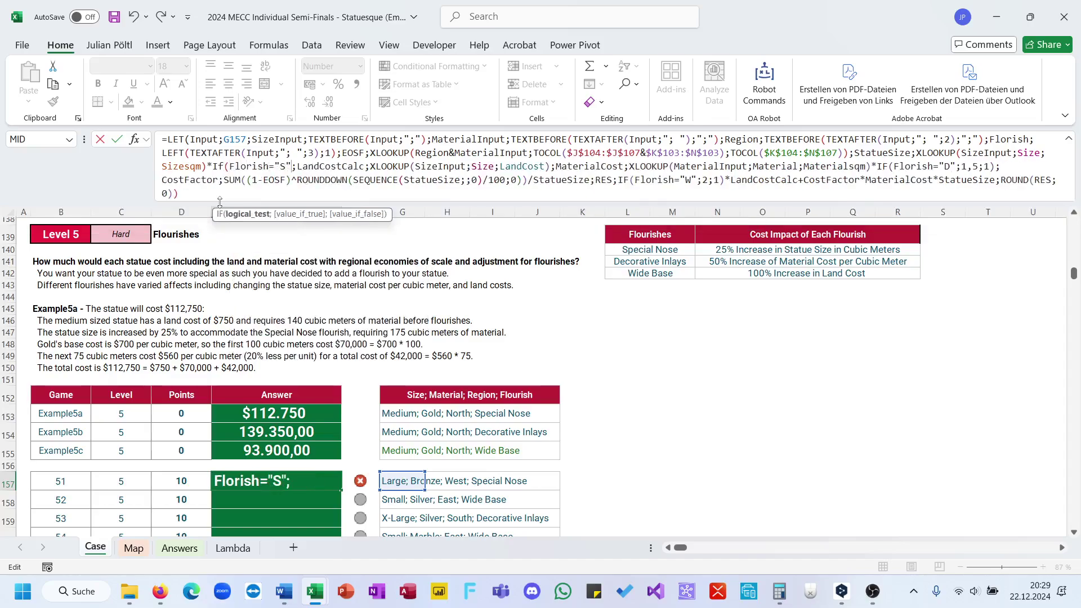
text(1,2)
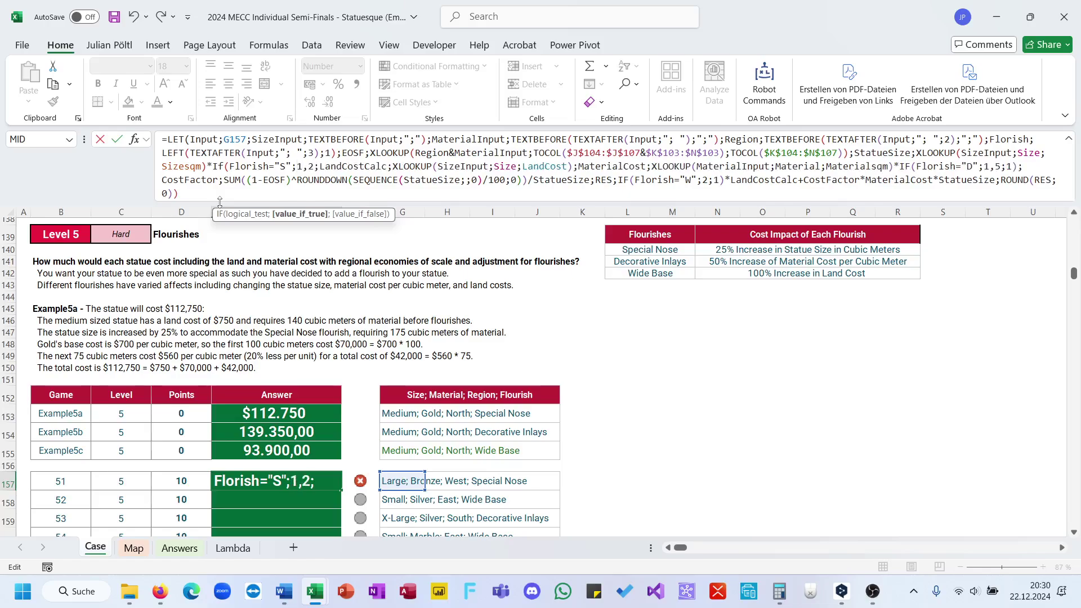
text(5;1)
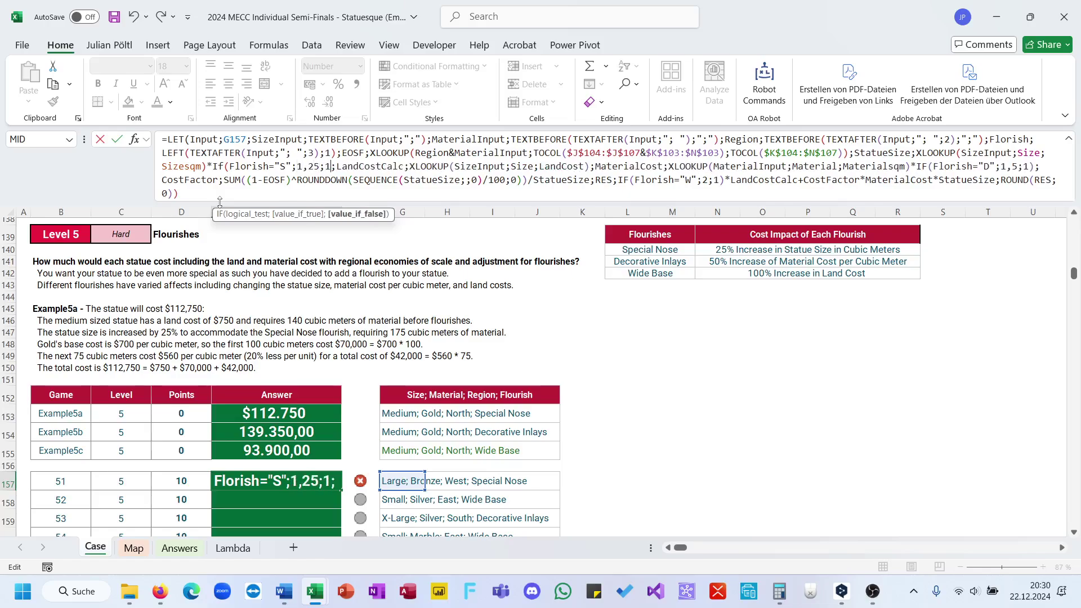
text())
key(ctrl+Return)
- Copy the formula from E157 into the Example5a answer cell E153
key(ctrl+c)
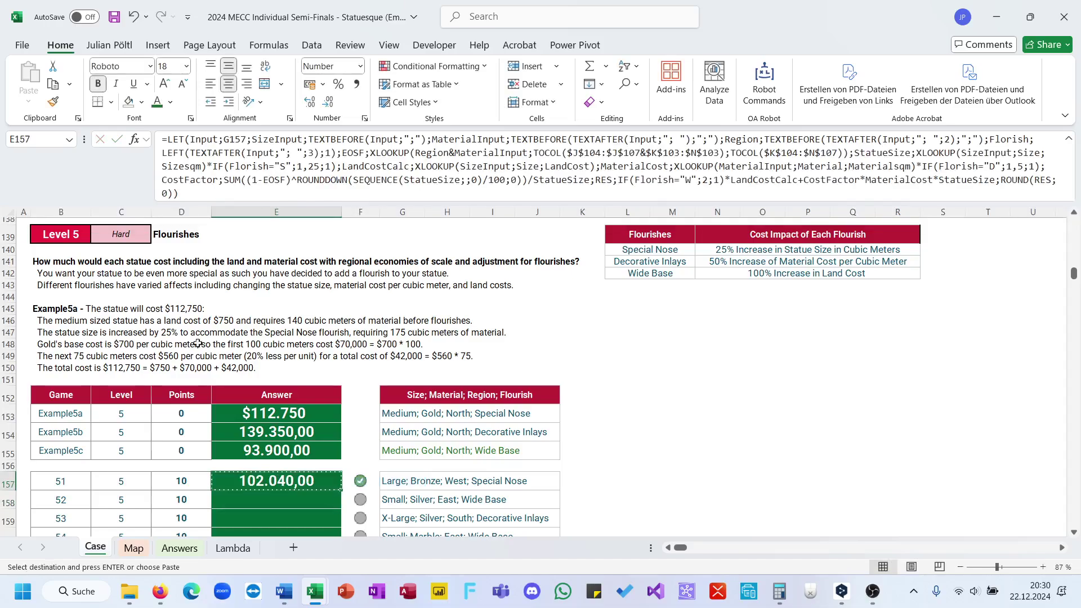
key(Up)
key(Up)
key(Up)
key(Up)
key(ctrl+v)
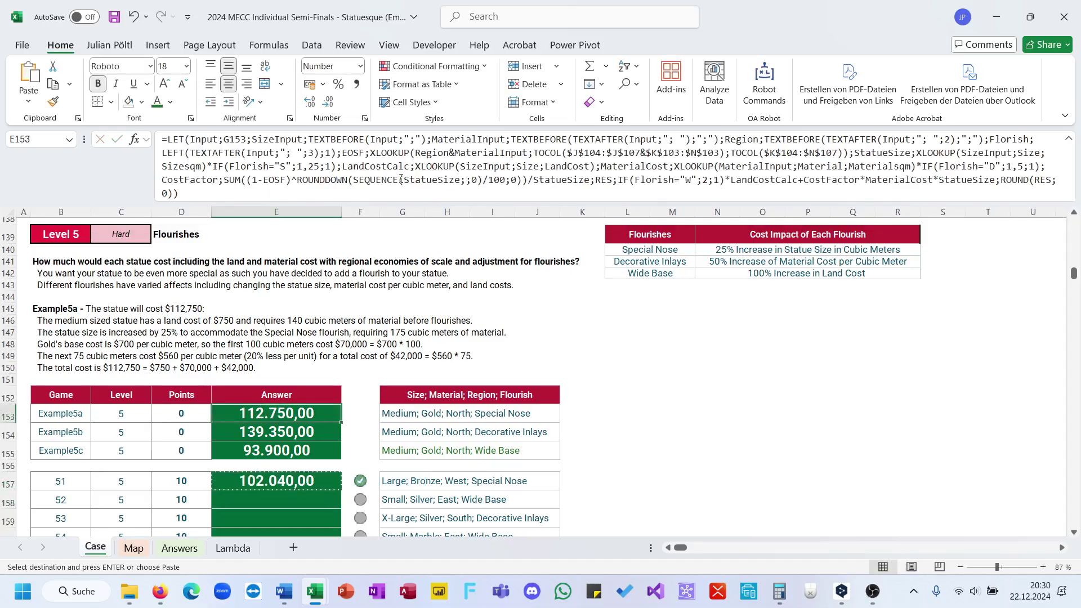
- Inspect the StatueSize argument inside the SEQUENCE part of the E153 formula, leaving the formula as it is
triple_click(376, 180)
click(376, 180)
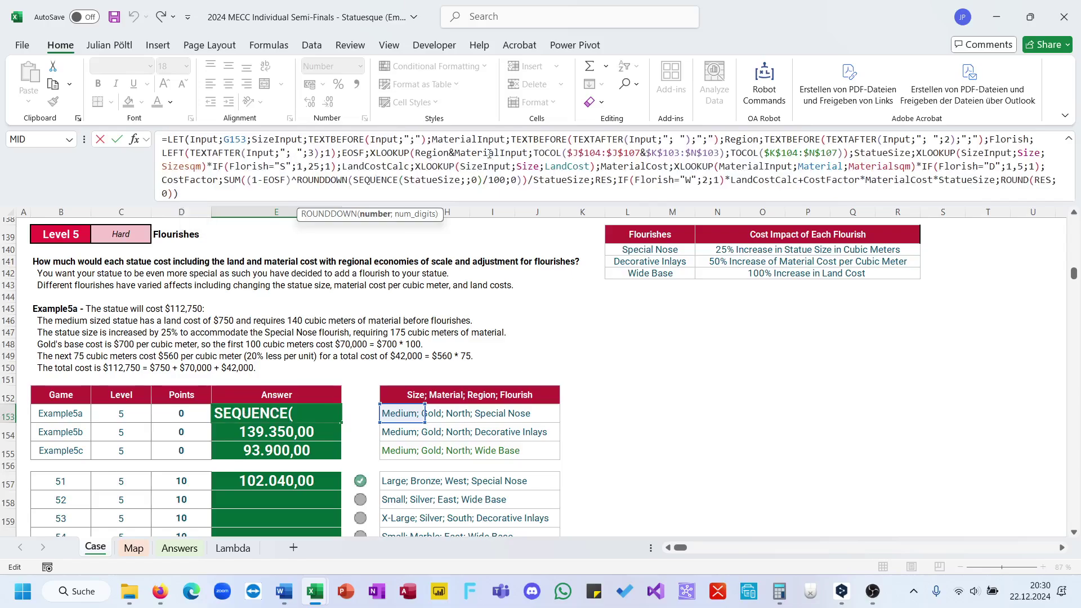
double_click(430, 180)
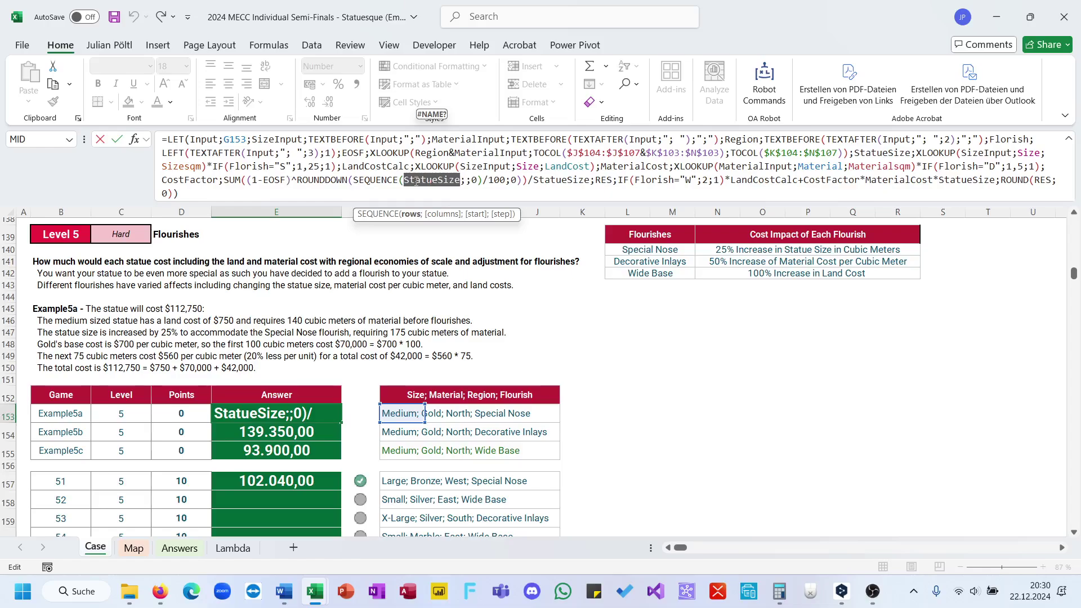
scroll(492, 317, up, 1)
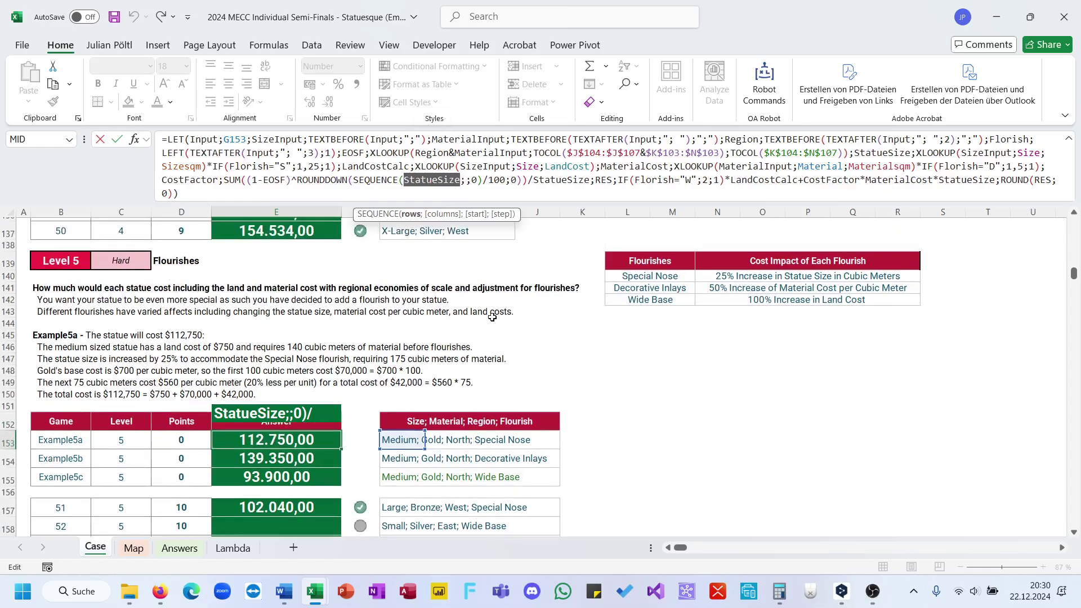
scroll(492, 317, down, 1)
key(Escape)
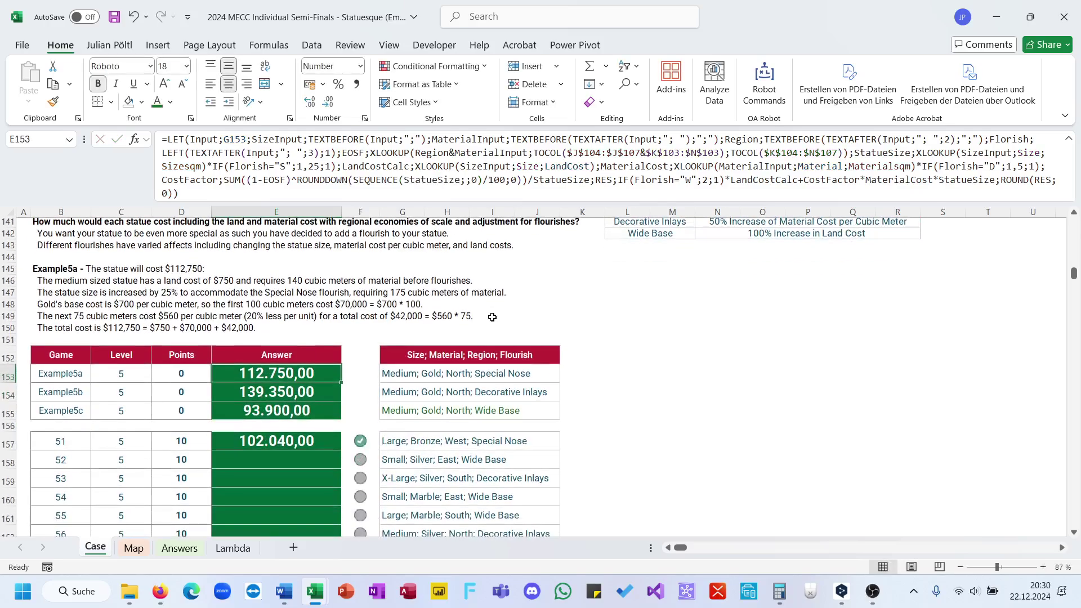
- Fill the E157 formula down through the remaining Level 5 answer cells to E176
scroll(492, 317, down, 1)
click(312, 438)
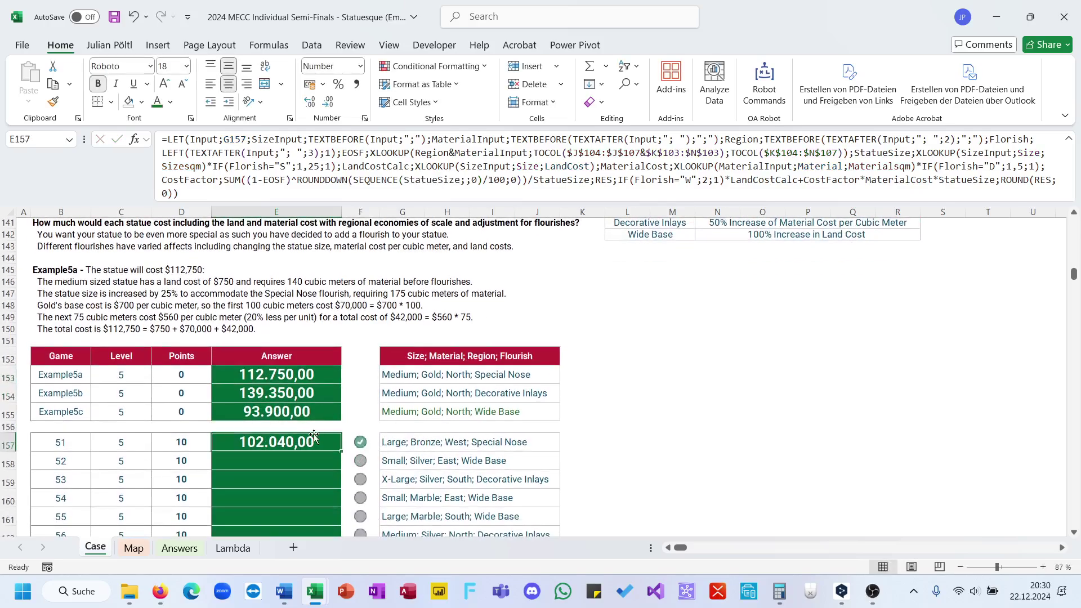
double_click(341, 451)
scroll(417, 425, down, 7)
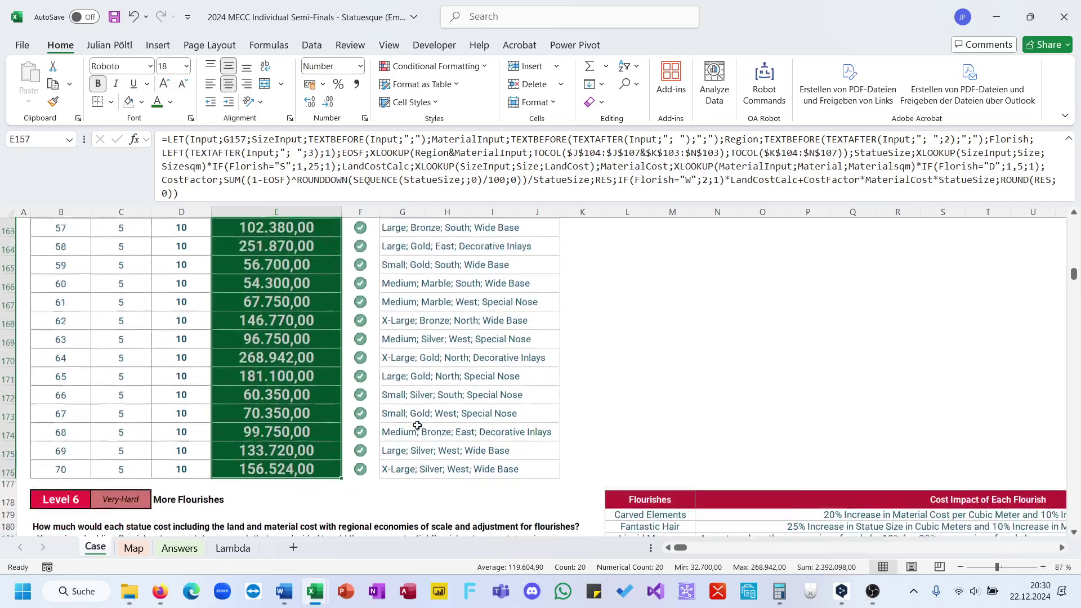
scroll(418, 425, up, 3)
- Read the Level 6 task description, its worked example and the cost impact table for the three new flourishes
scroll(418, 426, down, 4)
scroll(417, 425, down, 3)
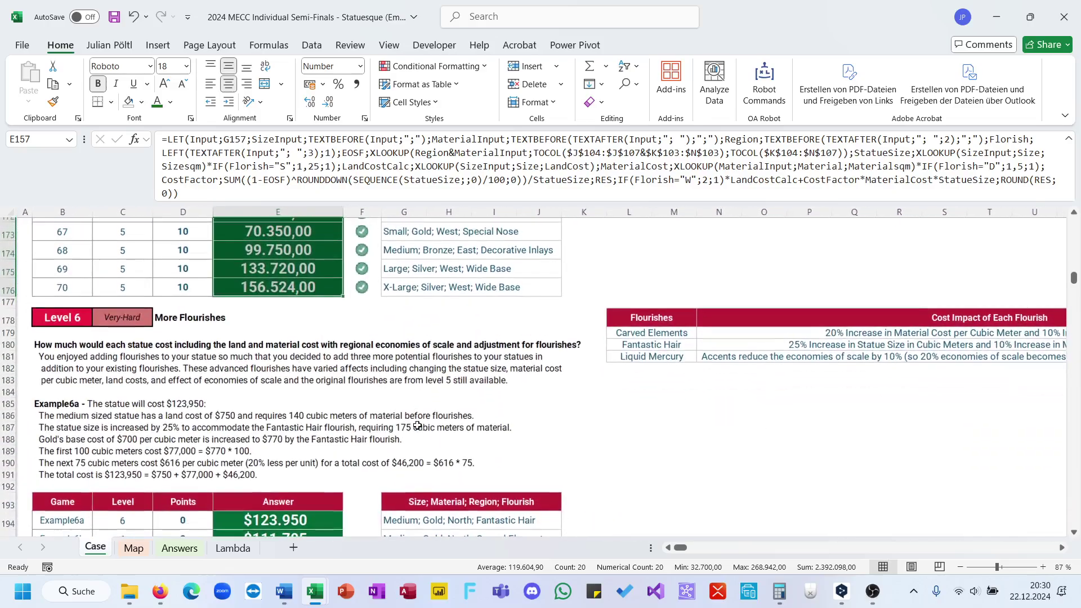
scroll(417, 425, down, 1)
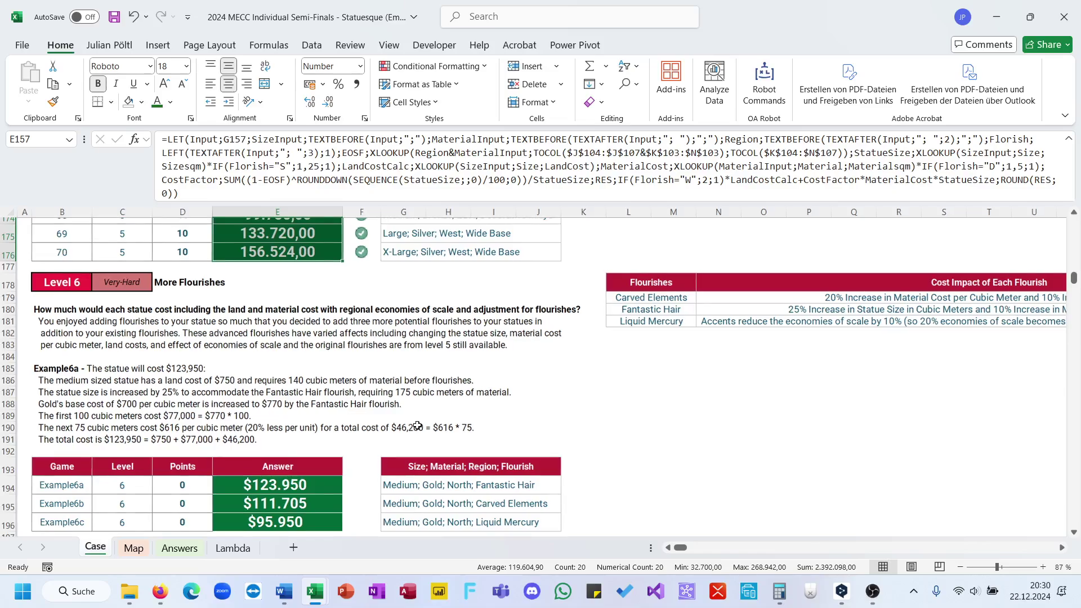
scroll(298, 248, down, 1)
scroll(628, 430, up, 2)
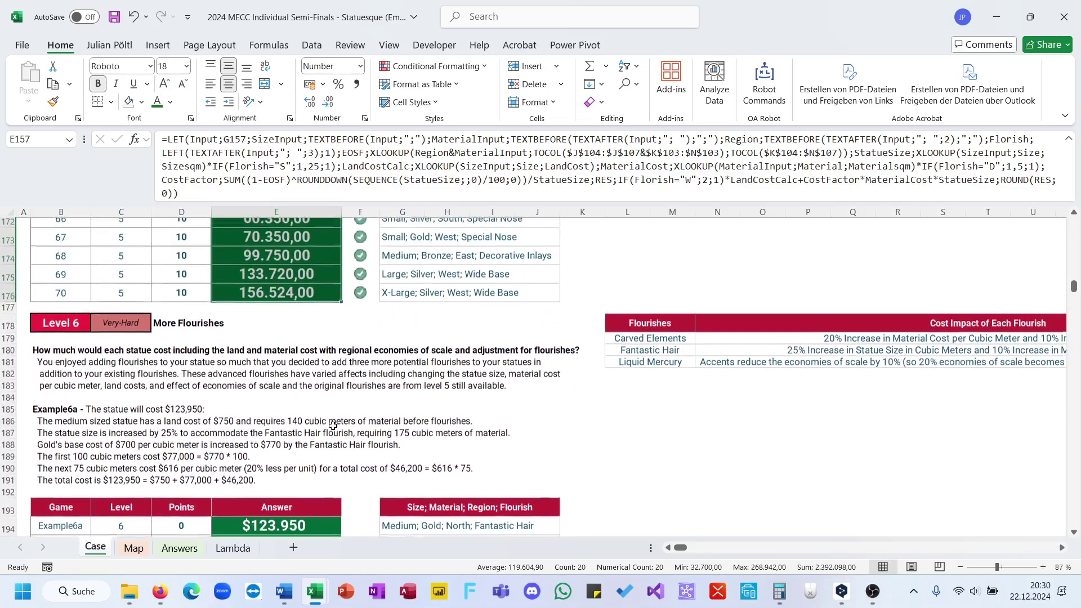
scroll(692, 401, right, 5)
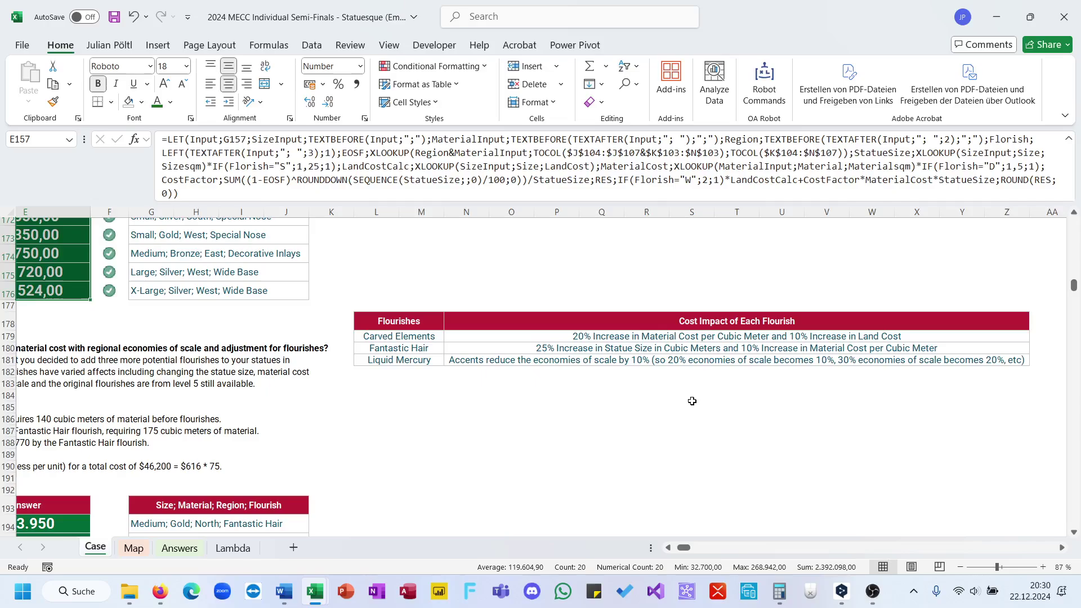
scroll(692, 401, left, 3)
scroll(692, 401, down, 5)
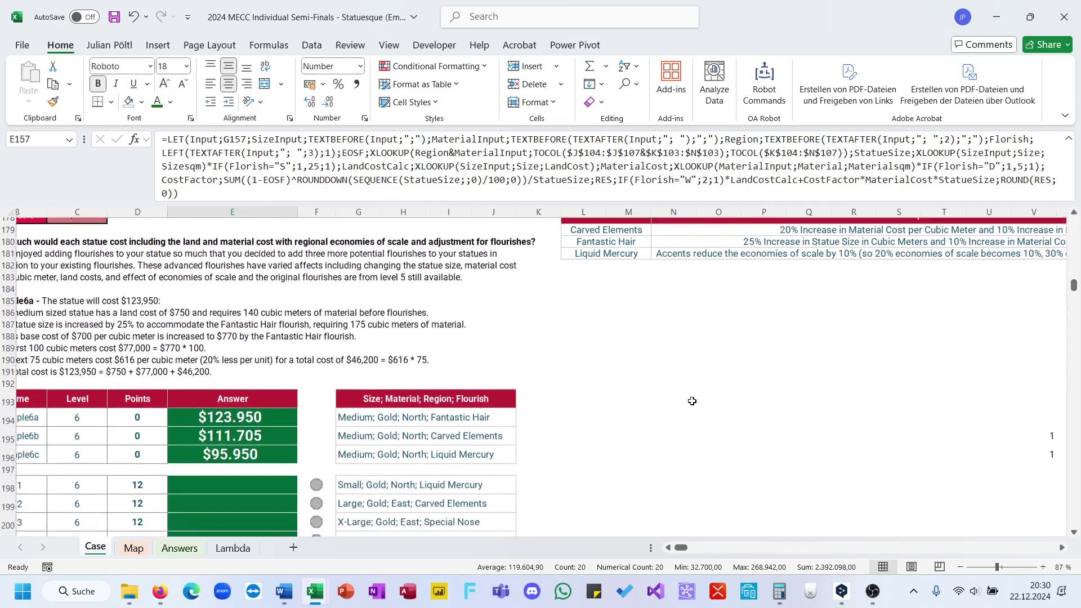
scroll(693, 401, up, 4)
scroll(692, 401, down, 2)
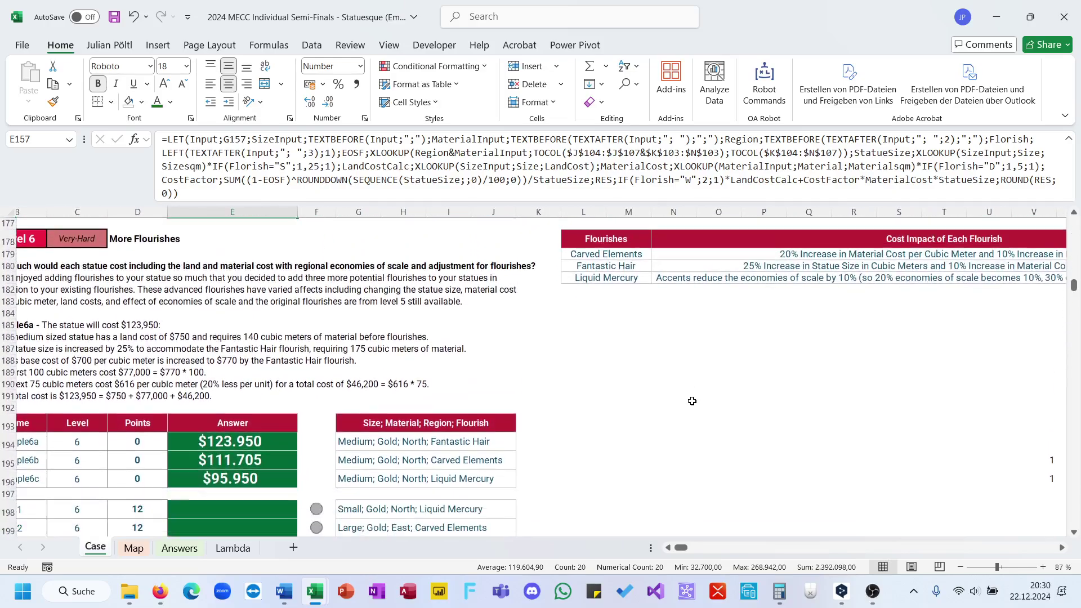
- Copy the Level 5 formula from E176 into E198 and fill it down through the Level 6 answers to E217
scroll(683, 401, up, 3)
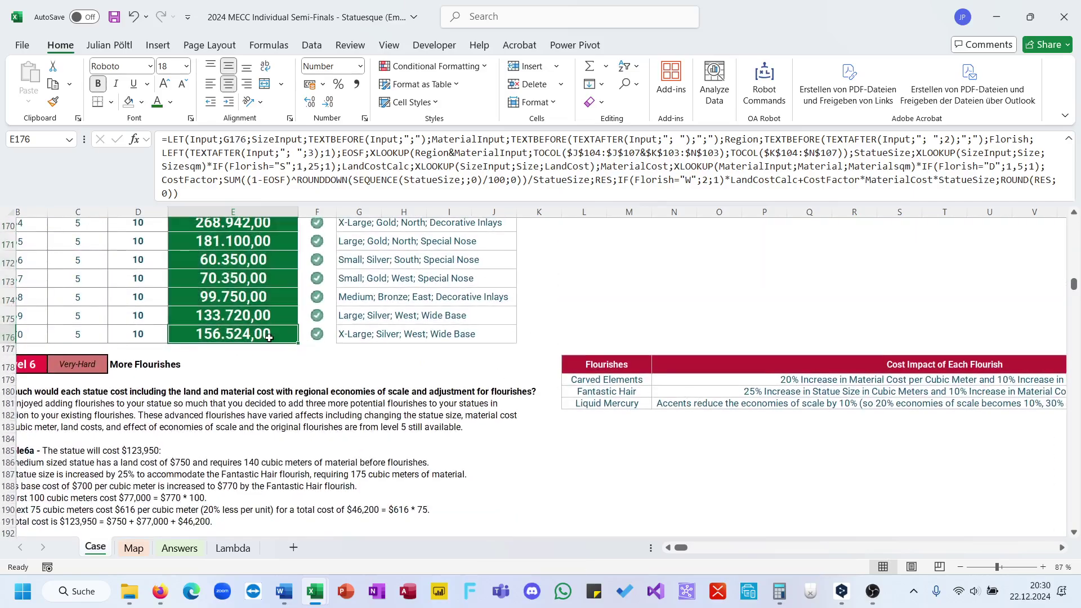
key(ctrl+c)
scroll(297, 345, down, 7)
click(294, 347)
key(Return)
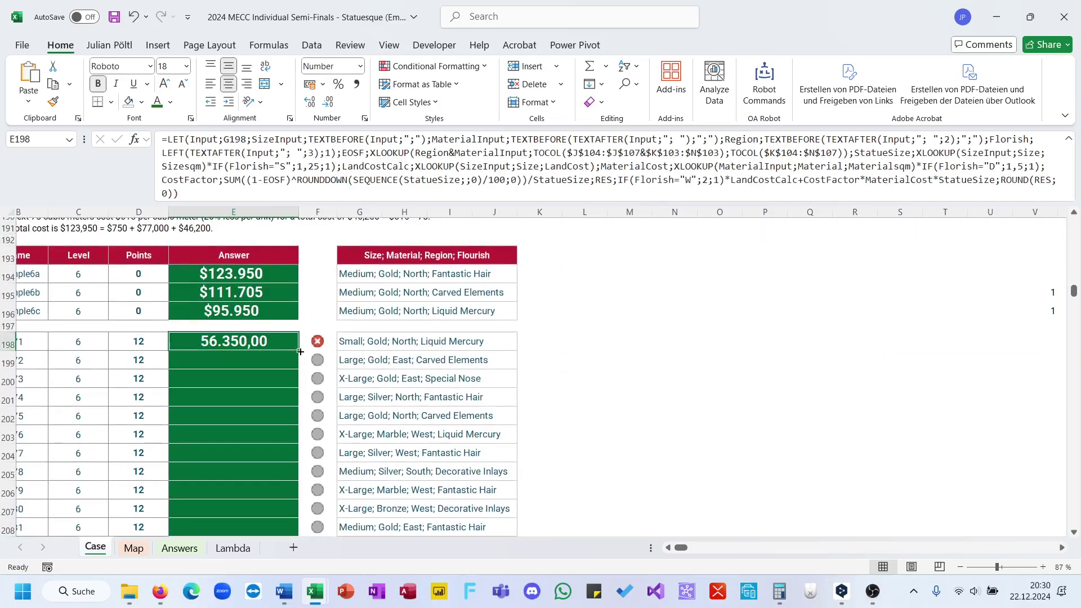
scroll(297, 350, down, 3)
scroll(300, 353, up, 3)
scroll(299, 352, up, 2)
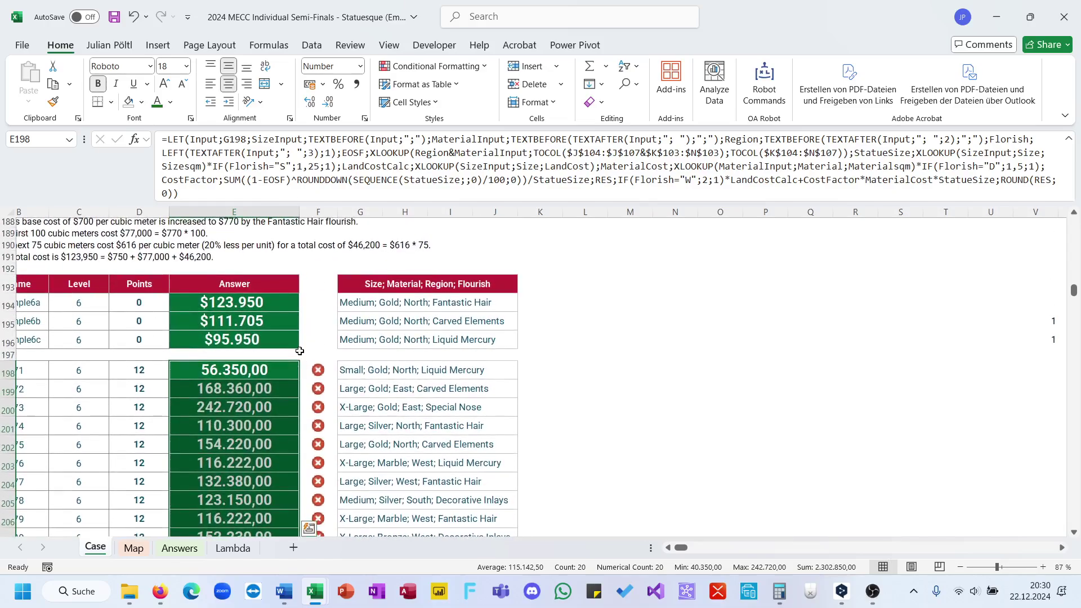
- Compare the Level 5 and Level 6 flourish names and the Level 6 inputs against the Florish extraction in the E198 formula
key(F2)
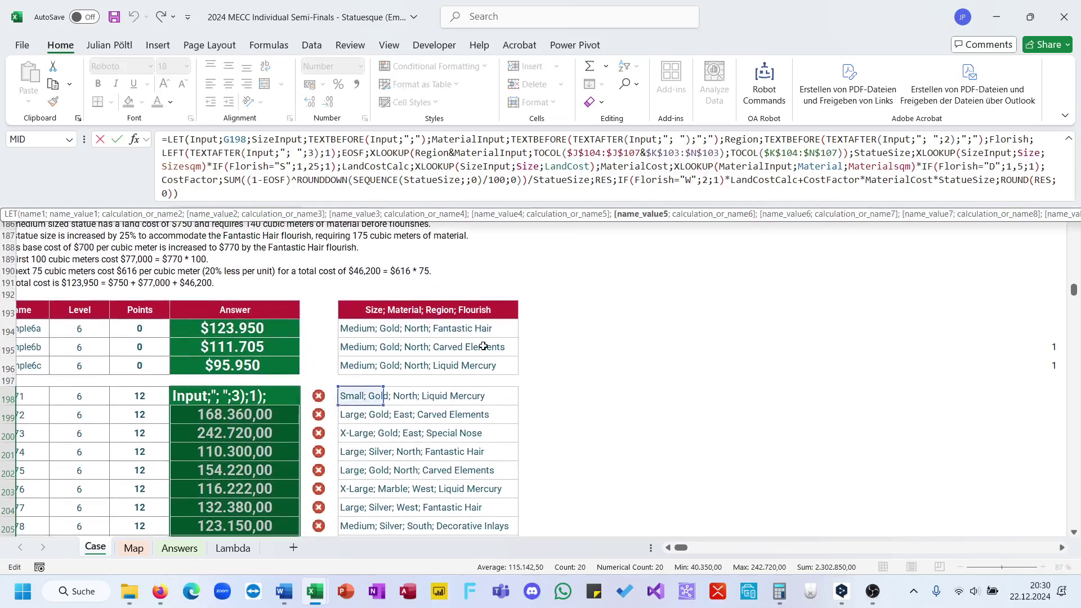
scroll(483, 346, up, 1)
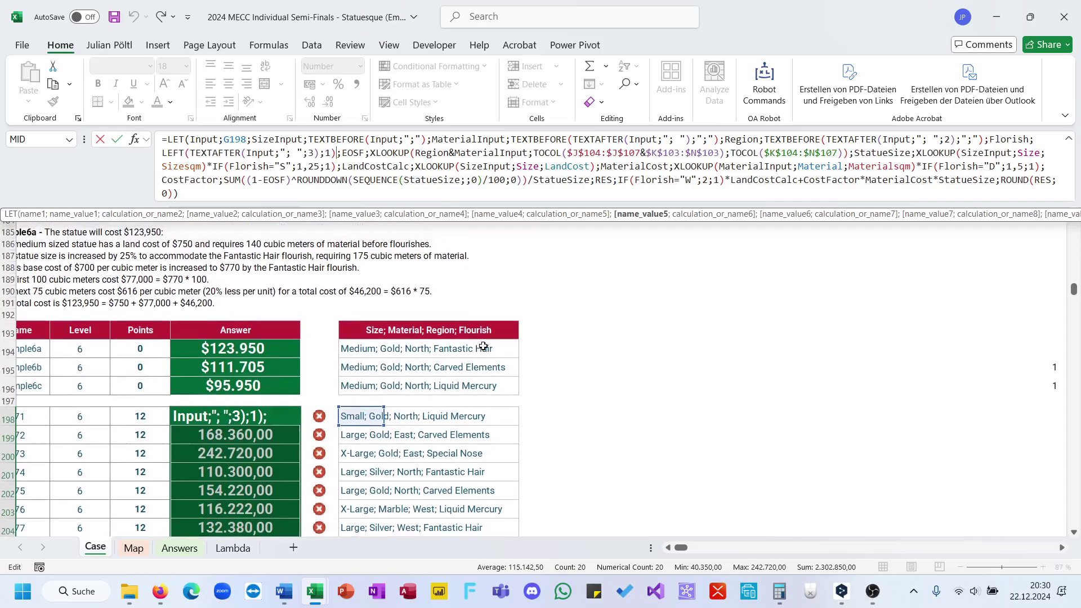
scroll(483, 346, up, 4)
scroll(483, 346, down, 4)
scroll(483, 346, down, 10)
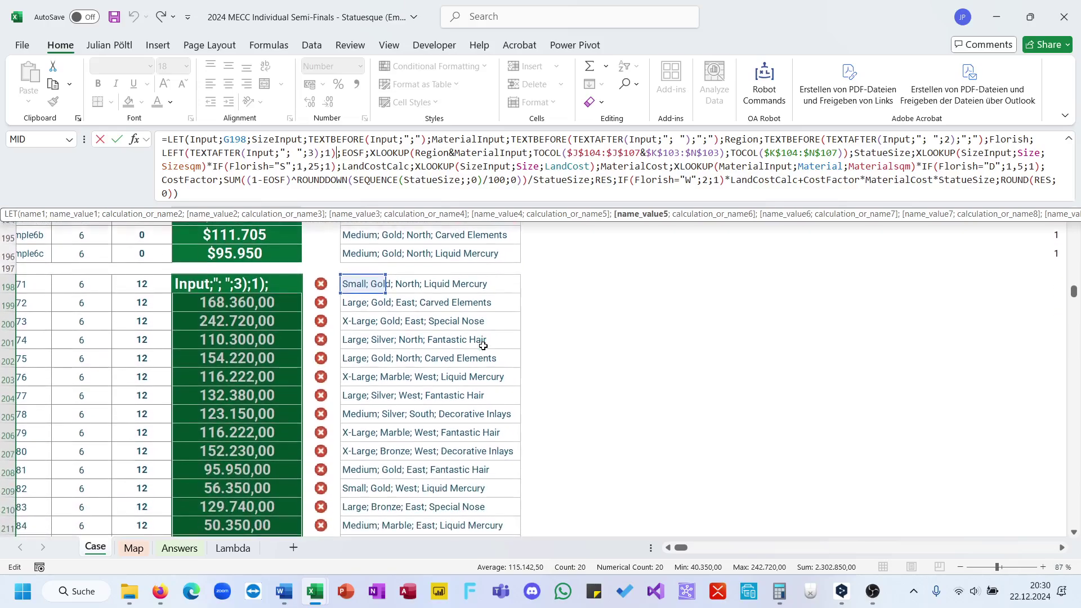
scroll(483, 346, up, 7)
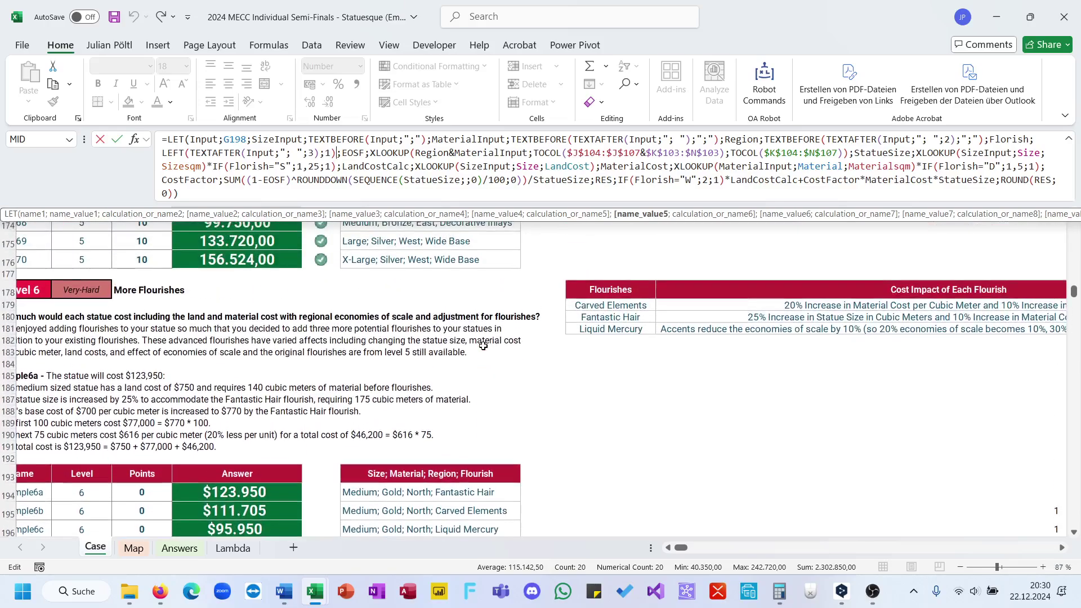
scroll(483, 347, left, 1)
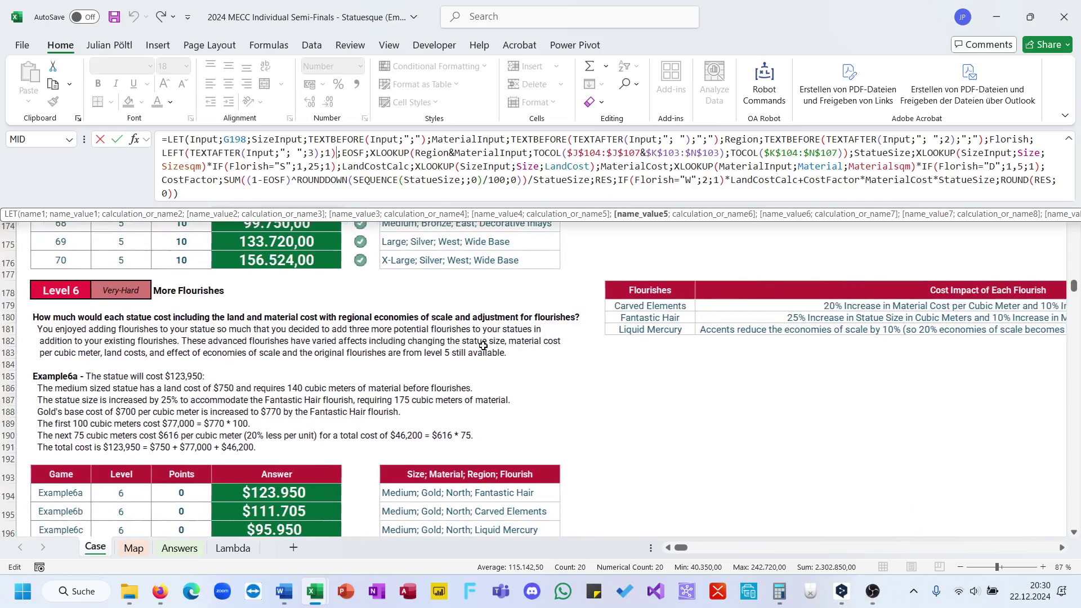
scroll(483, 347, up, 3)
scroll(483, 347, up, 10)
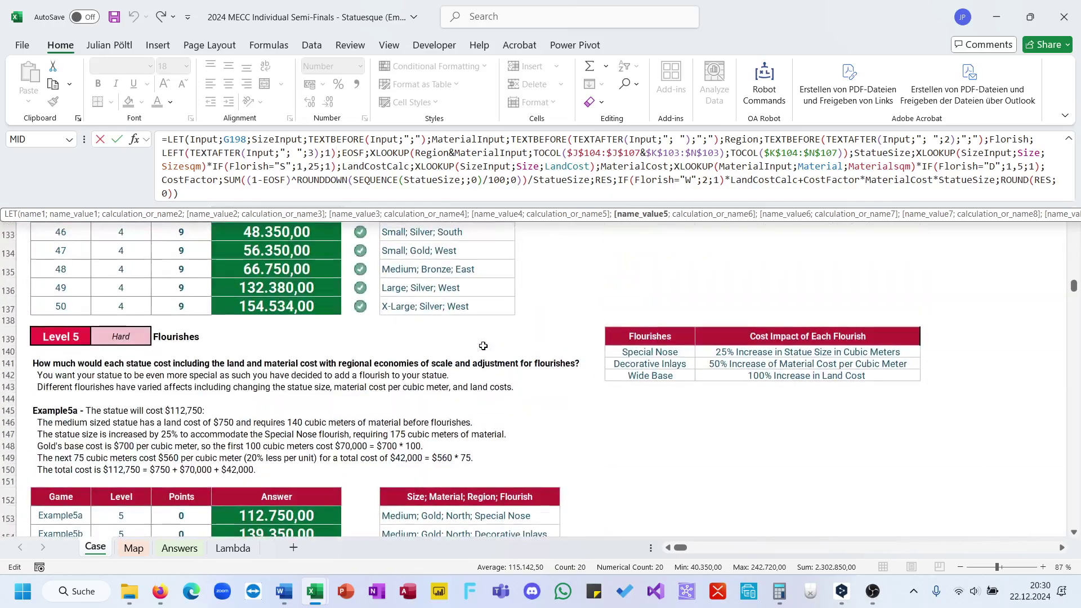
scroll(484, 346, down, 20)
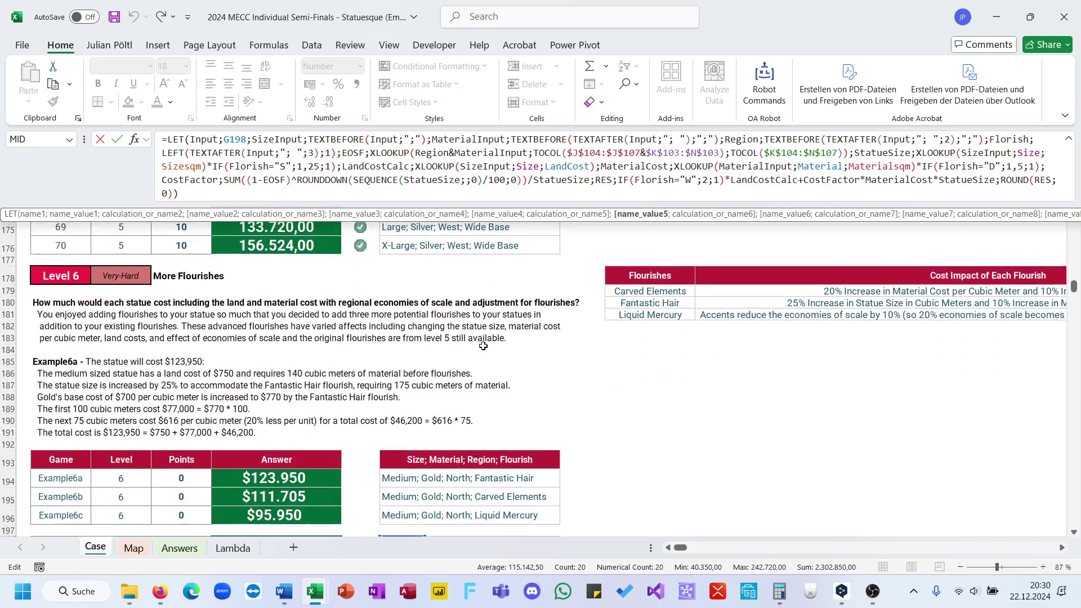
scroll(483, 346, up, 3)
key(Escape)
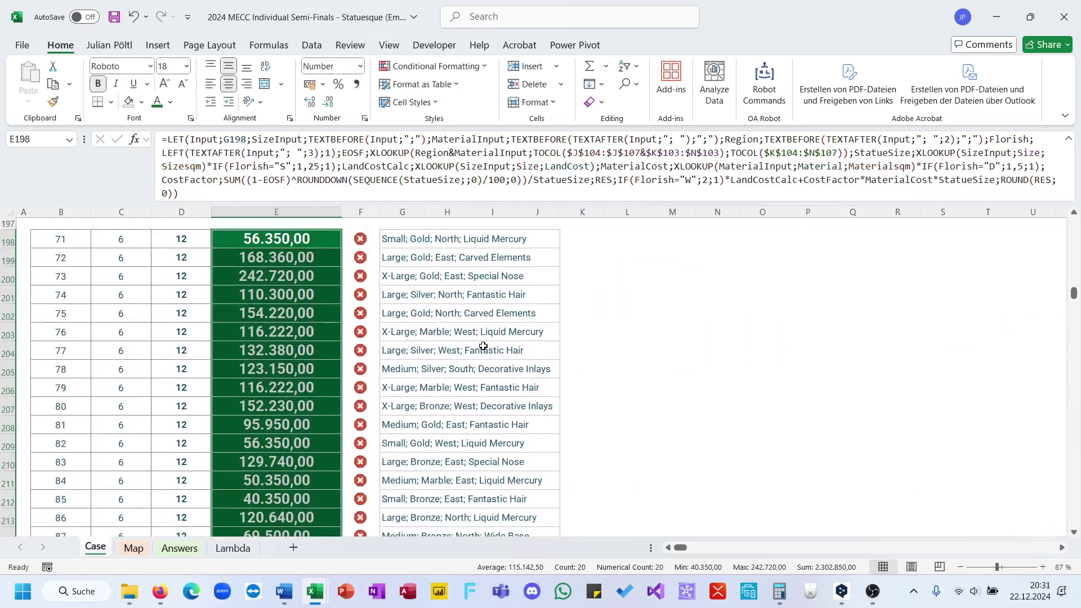
click(325, 370)
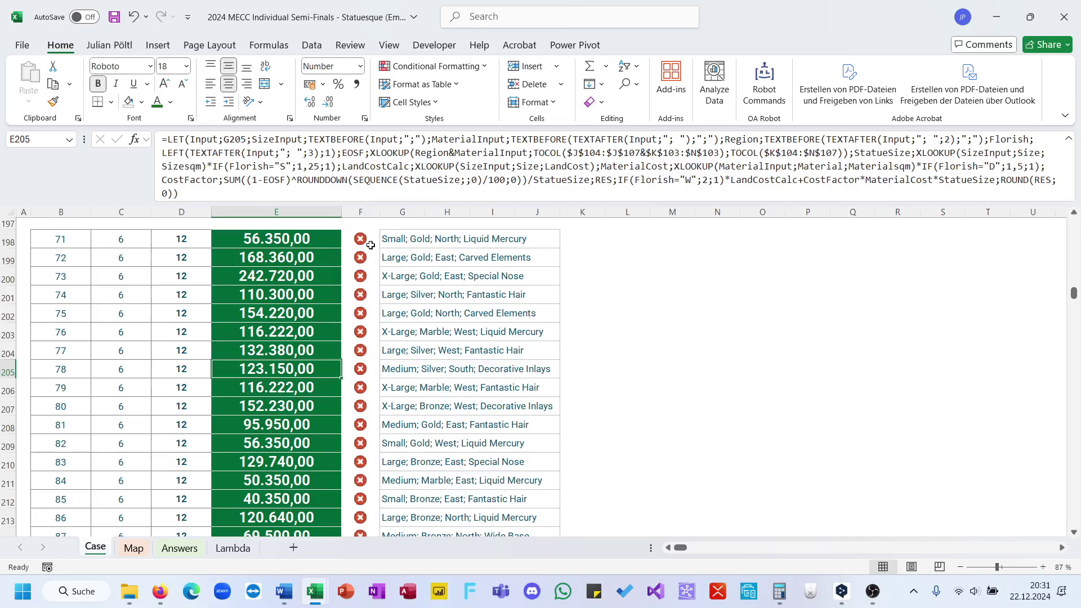
click(353, 195)
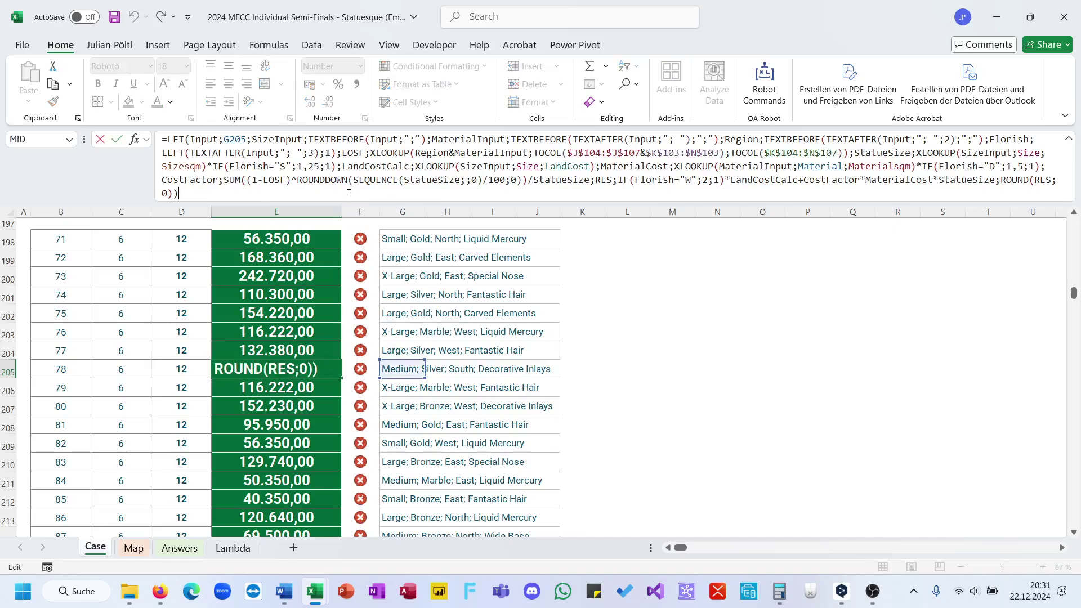
text(#)
key(Escape)
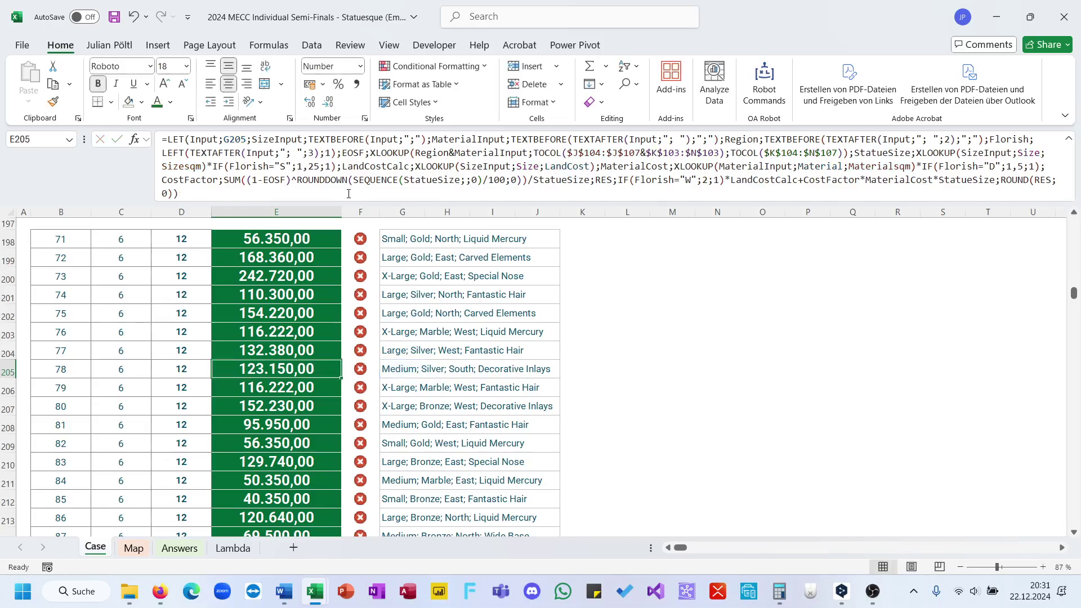
- Review the Level 6 note on the original flourishes and check the list of inputs, including the one in G209
scroll(394, 357, up, 7)
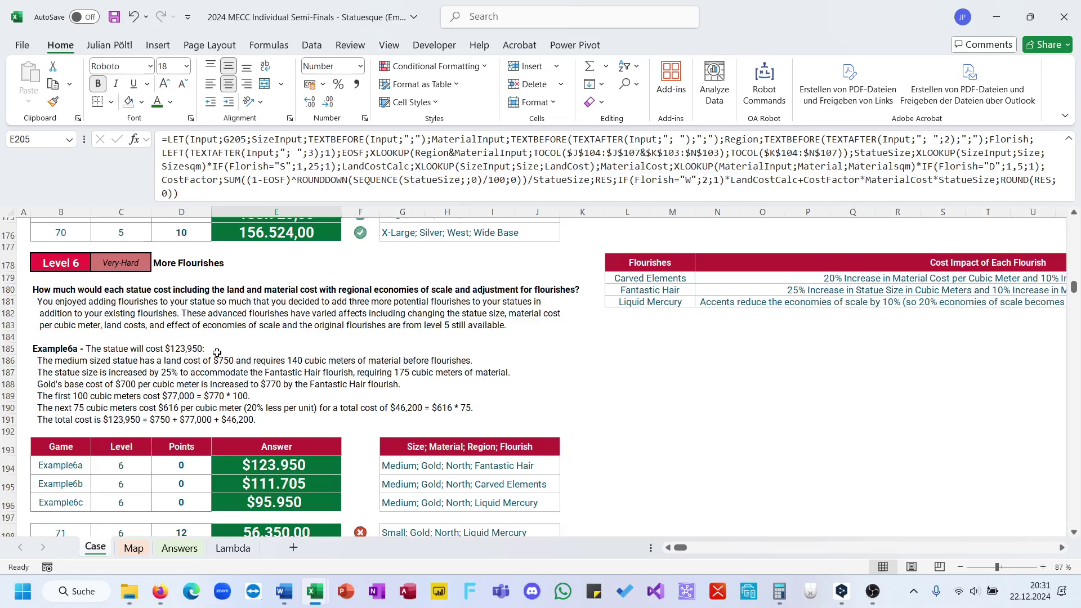
click(301, 316)
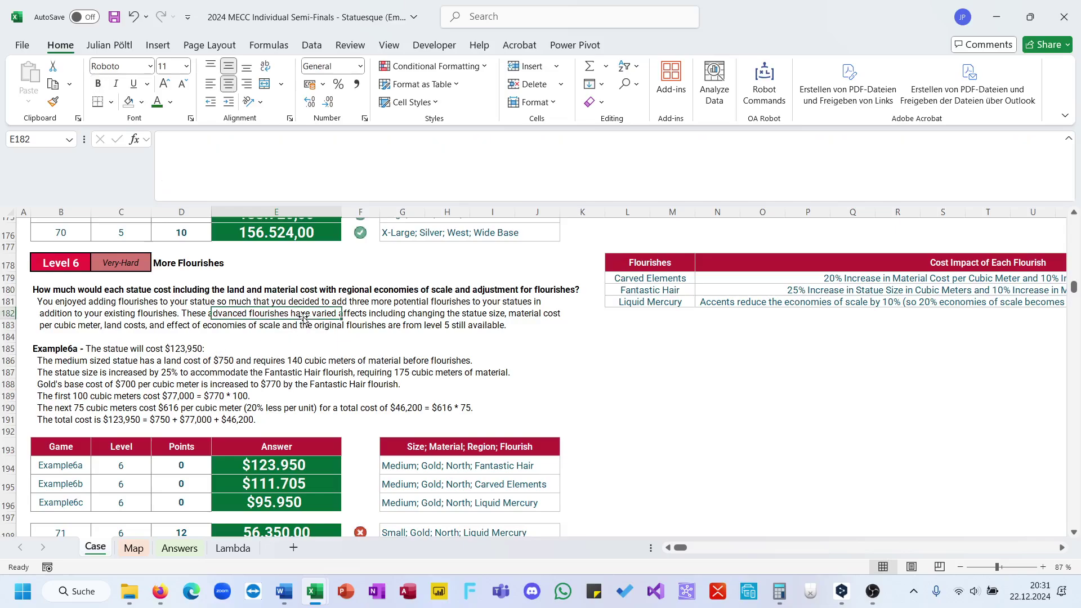
click(80, 327)
scroll(393, 375, down, 9)
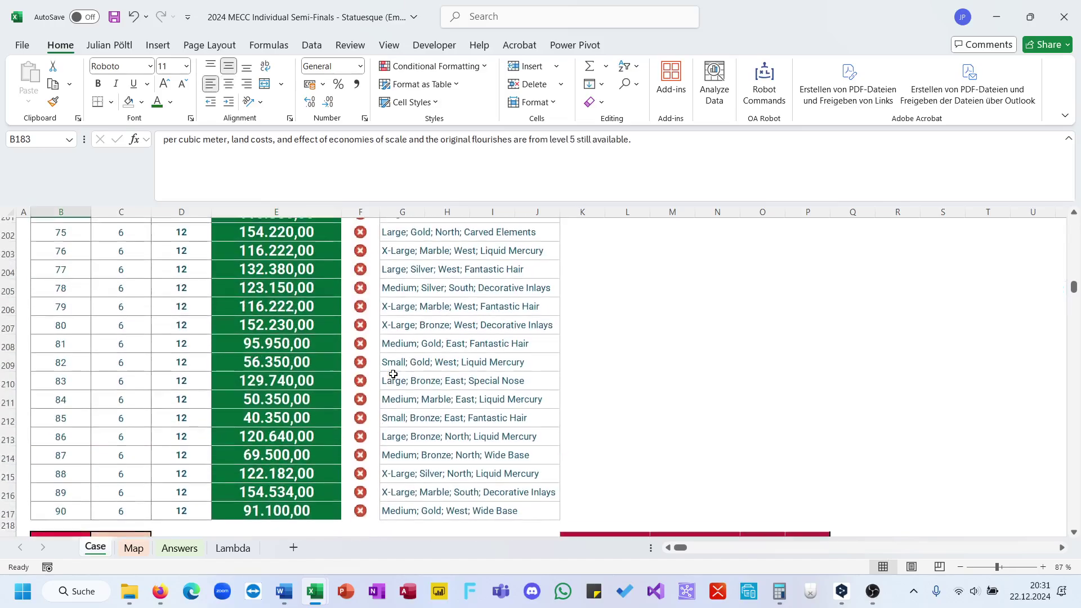
click(517, 363)
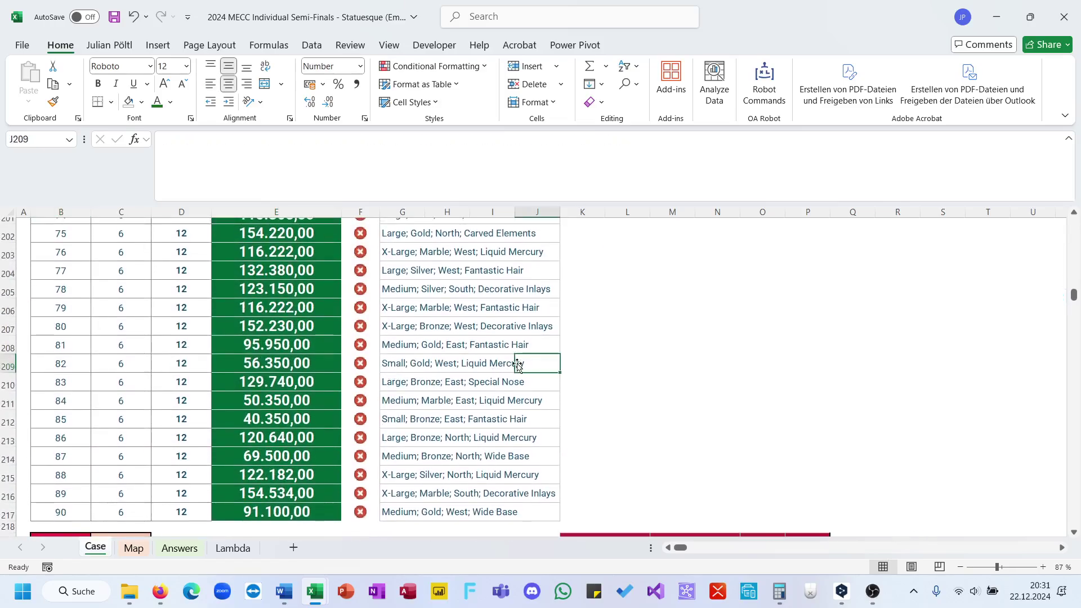
click(403, 366)
scroll(401, 366, up, 11)
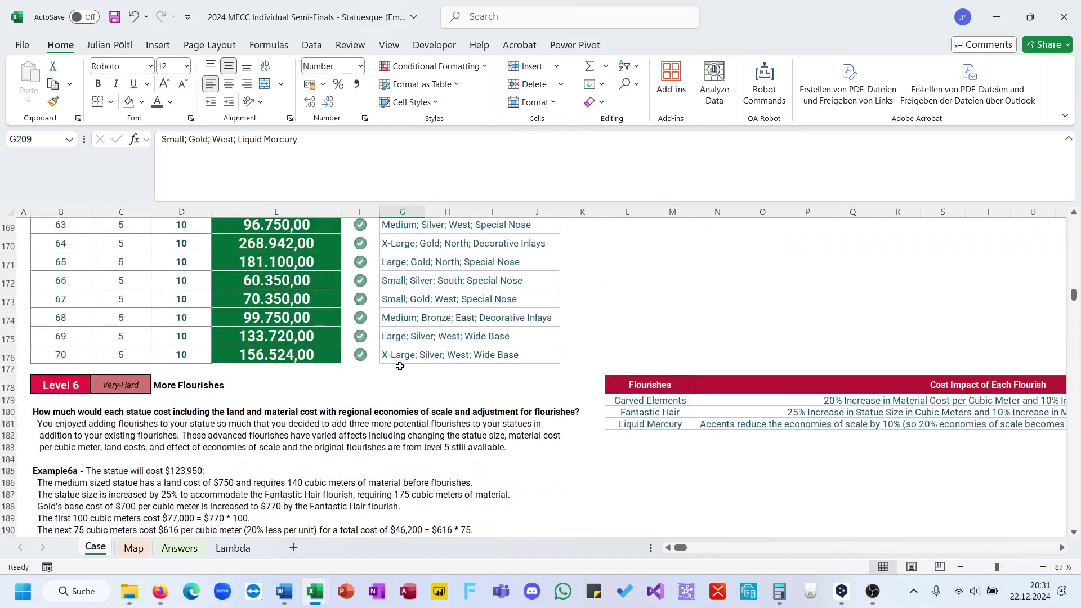
- Review the Level 5 flourishes table and statue answers alongside the Level 6 section on the Case sheet
scroll(400, 366, up, 12)
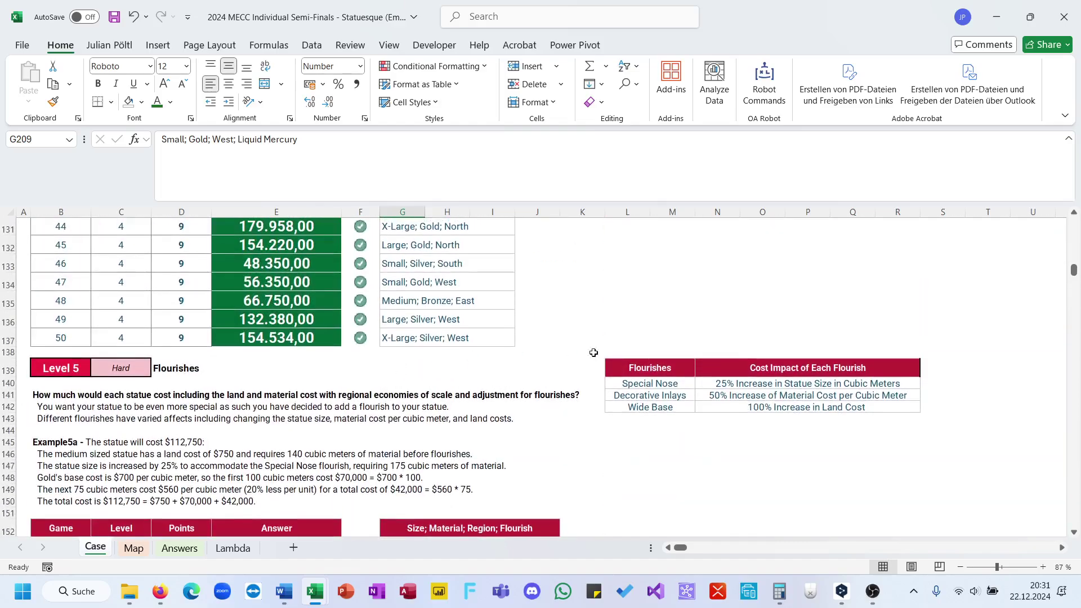
scroll(621, 399, down, 12)
scroll(622, 400, up, 3)
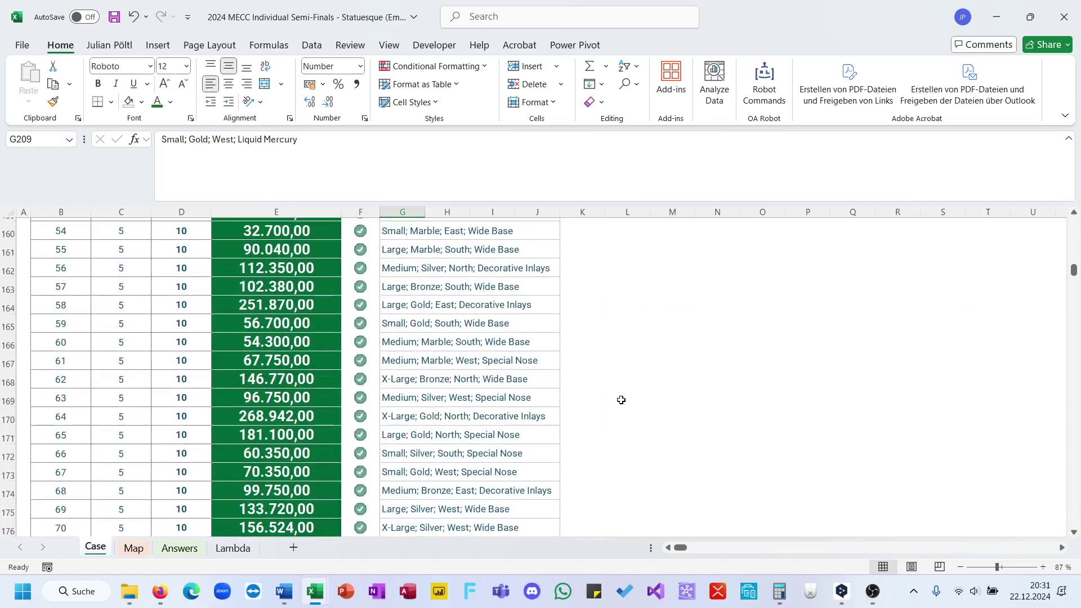
click(496, 443)
scroll(496, 444, down, 12)
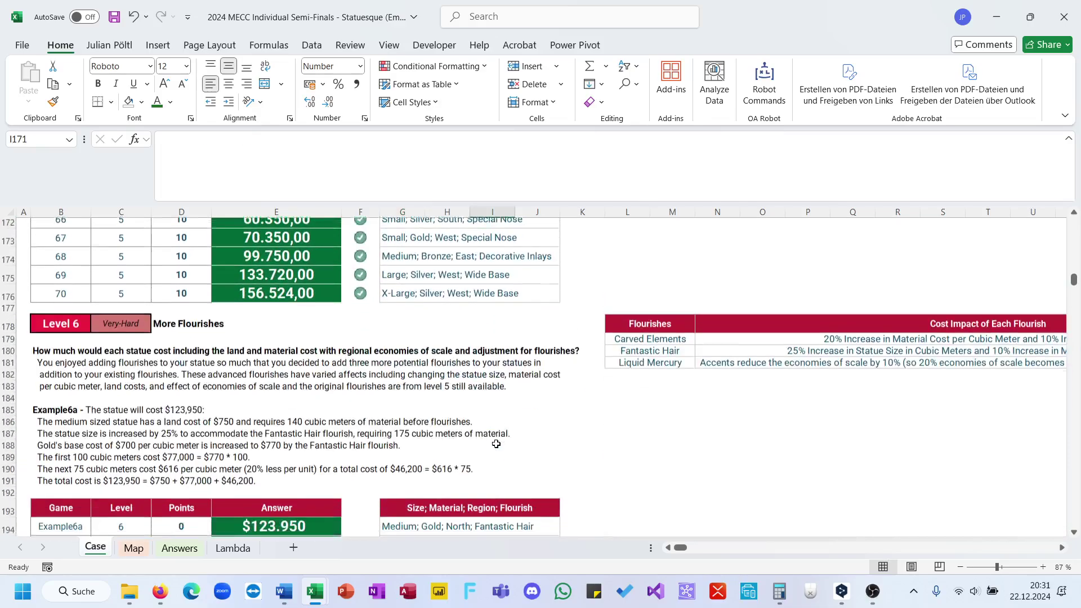
scroll(496, 444, down, 1)
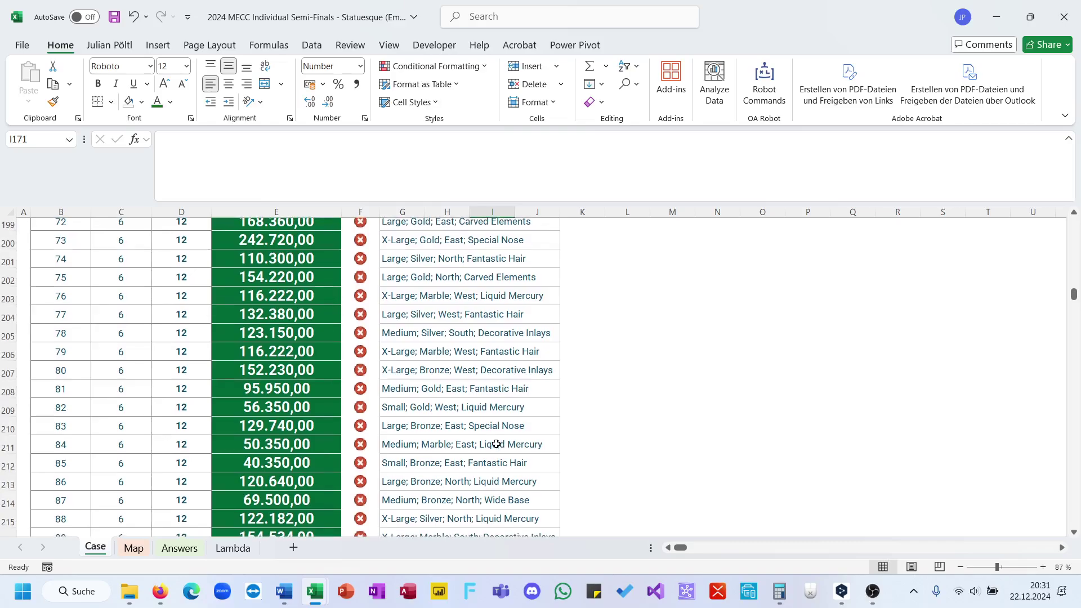
- Examine the Level 6 statues that use Level 5 flourishes, such as games 83 and 87
click(393, 430)
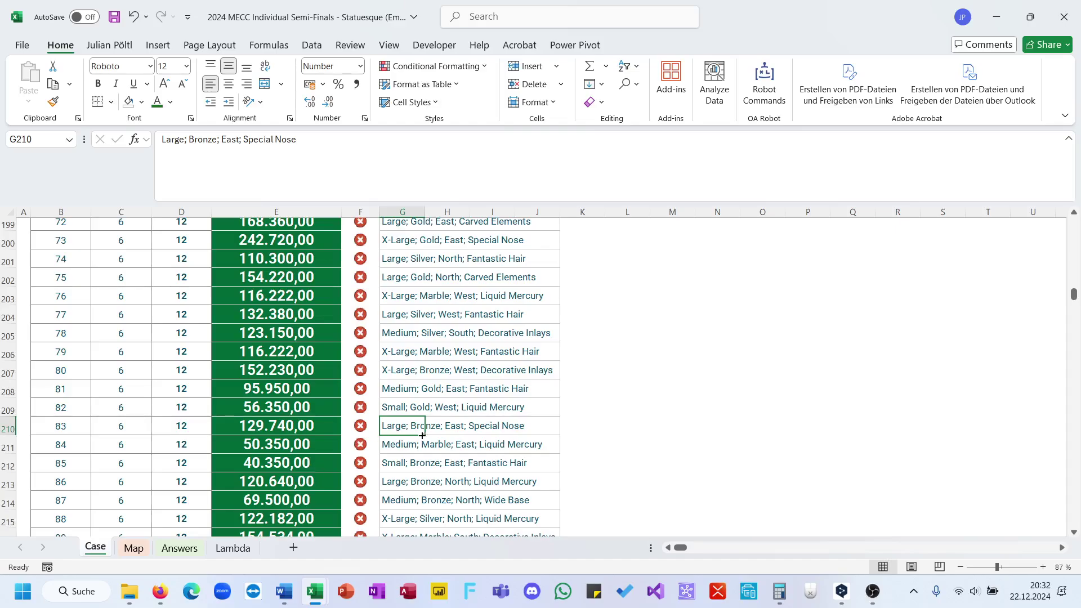
scroll(442, 432, down, 1)
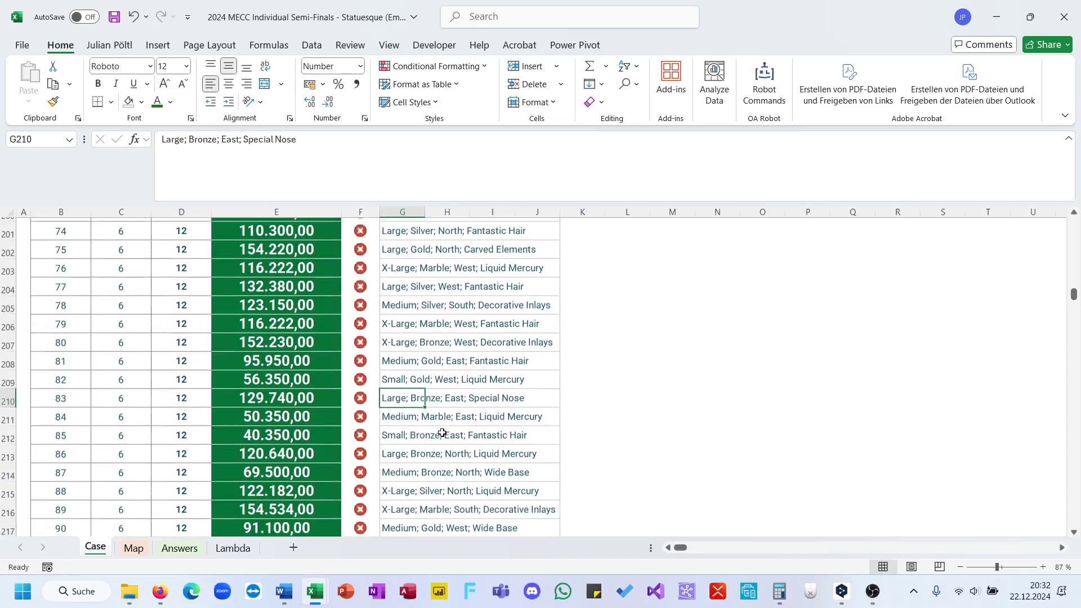
click(392, 470)
scroll(394, 470, up, 19)
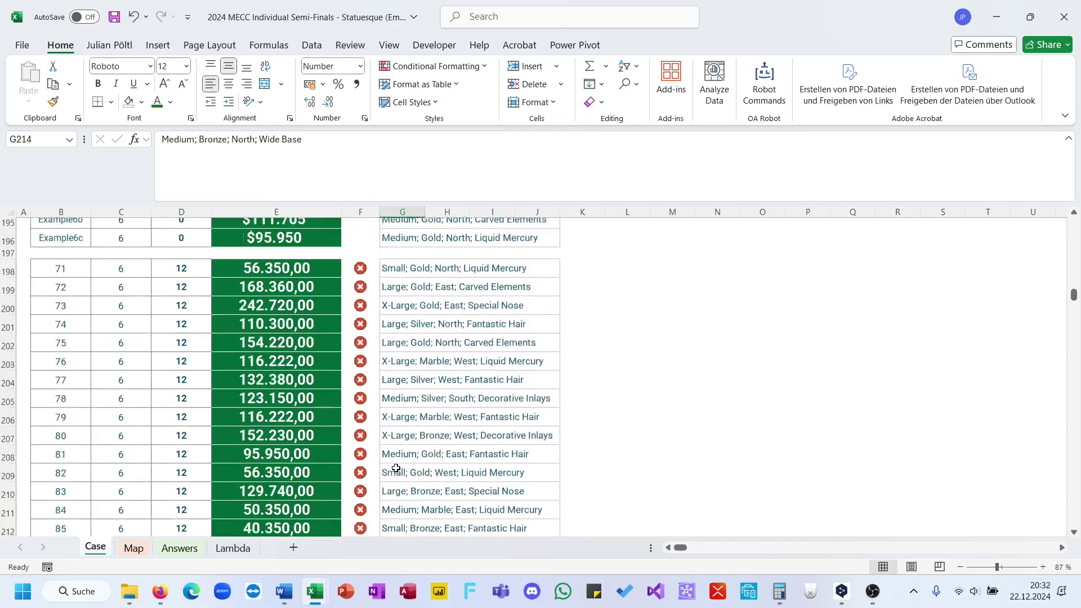
scroll(396, 468, up, 3)
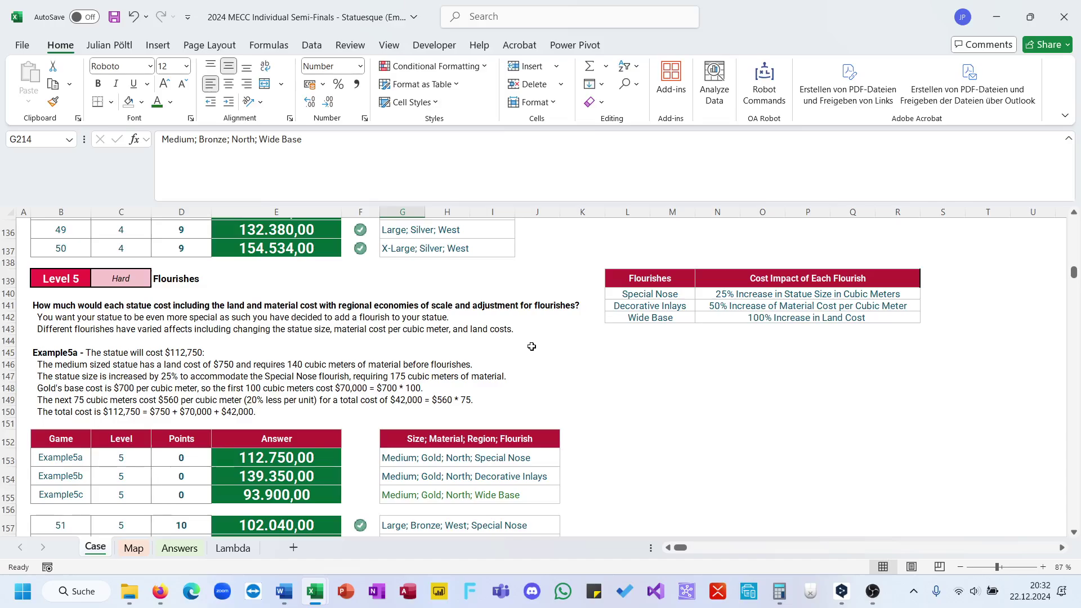
- Compare the Level 5 flourish effects with the Level 6 instructions and examples, including the sentence on the original flourishes
click(616, 317)
scroll(474, 357, down, 11)
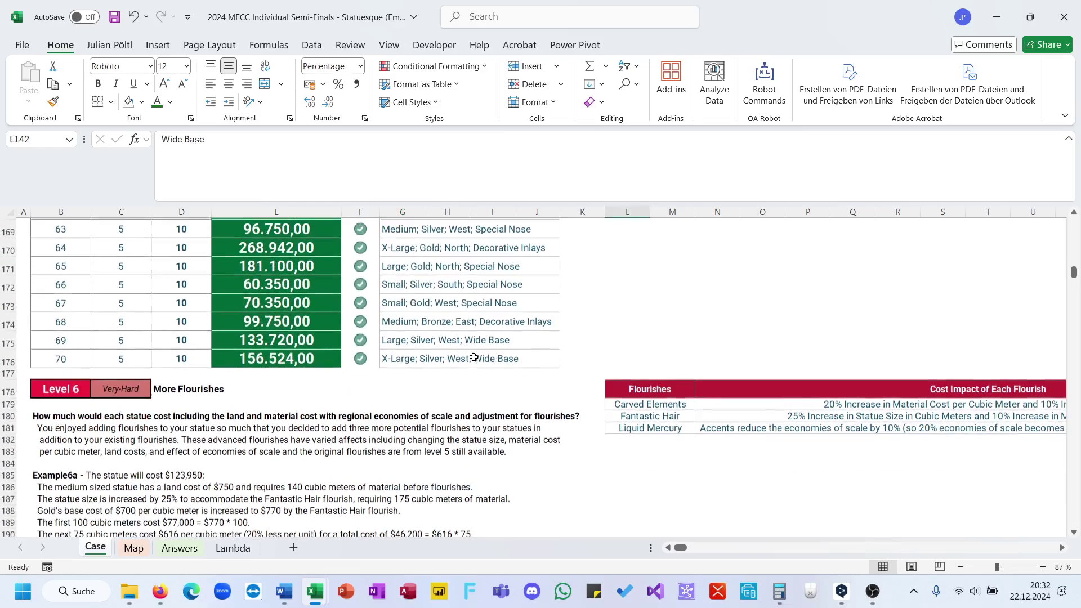
scroll(474, 358, down, 3)
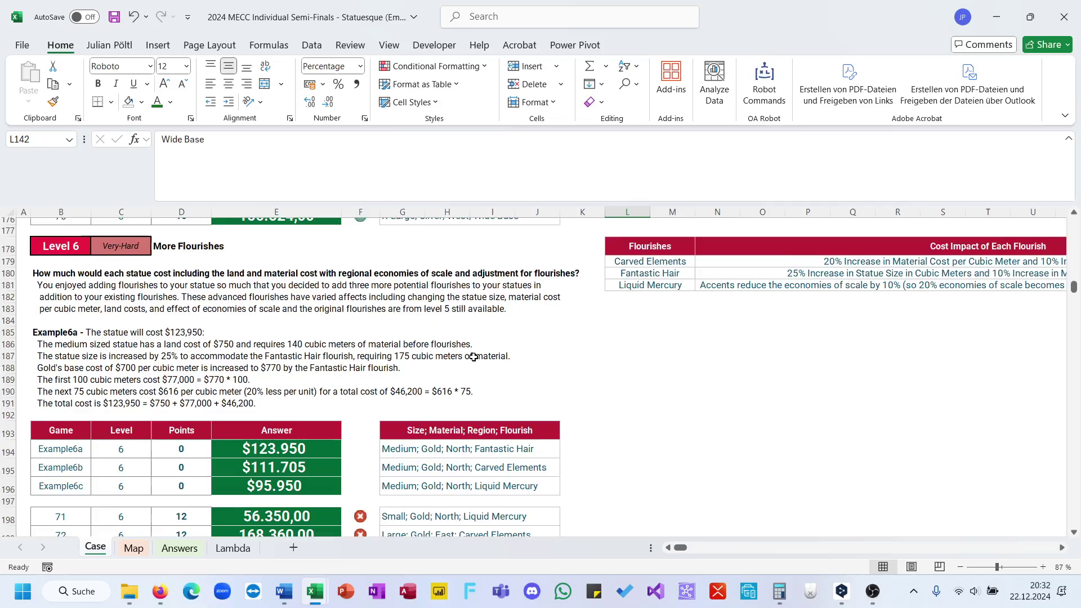
scroll(473, 358, down, 2)
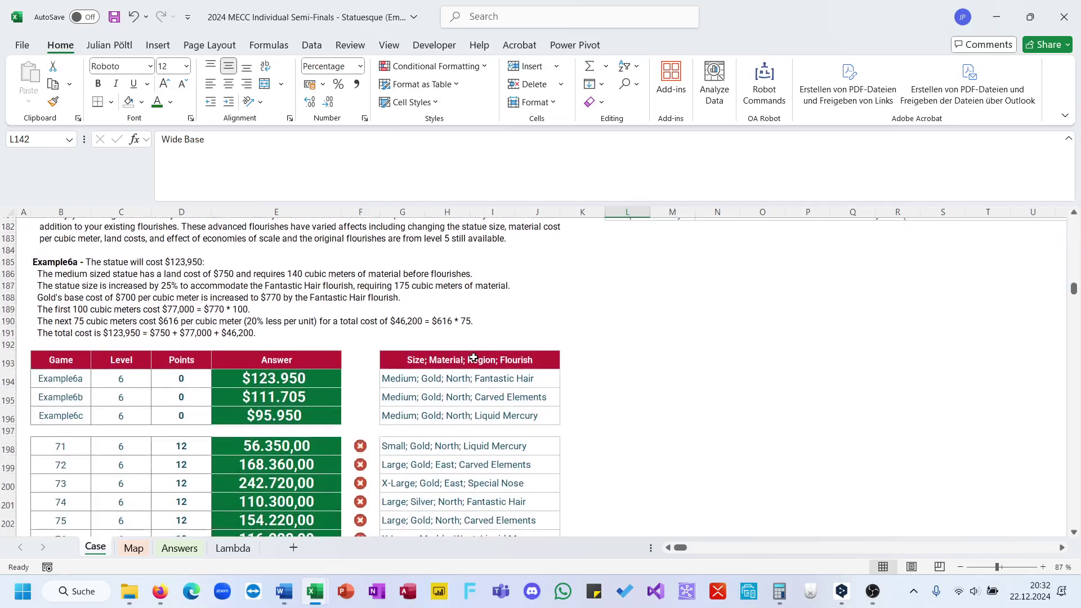
scroll(344, 339, up, 1)
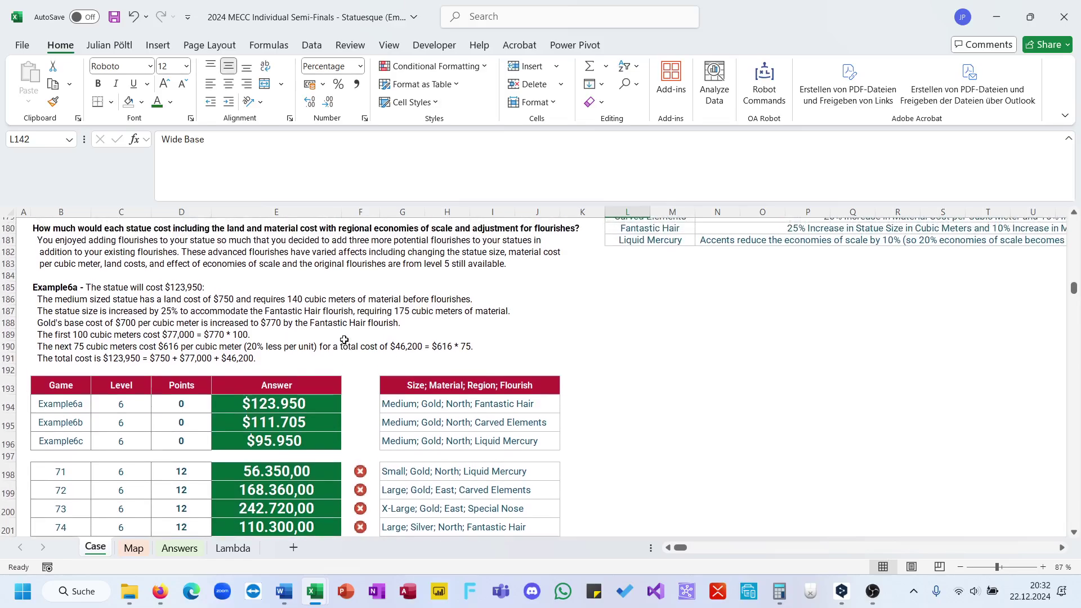
scroll(344, 339, up, 2)
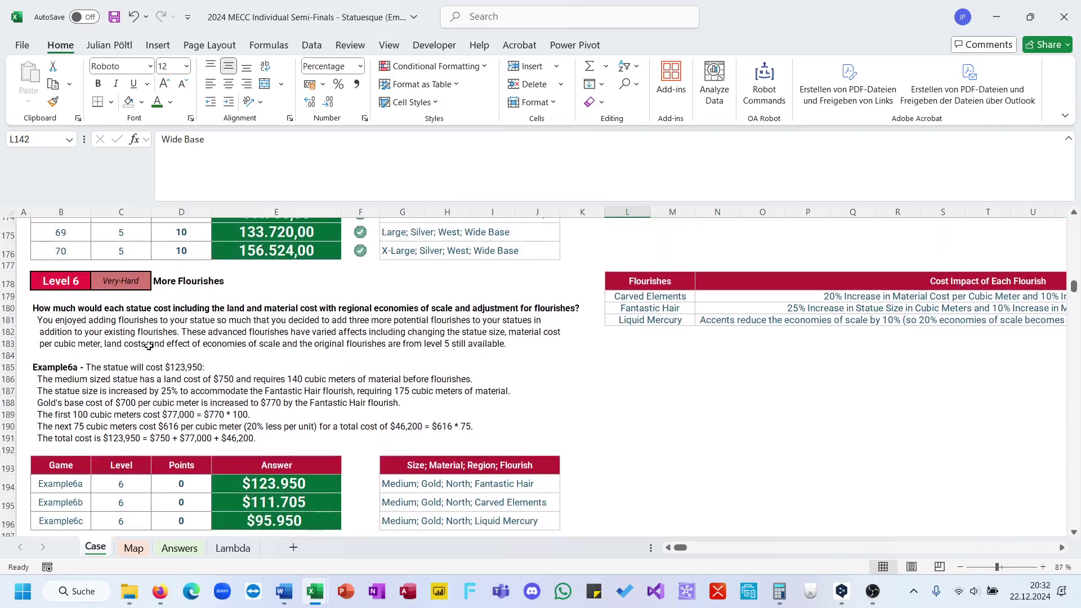
click(86, 344)
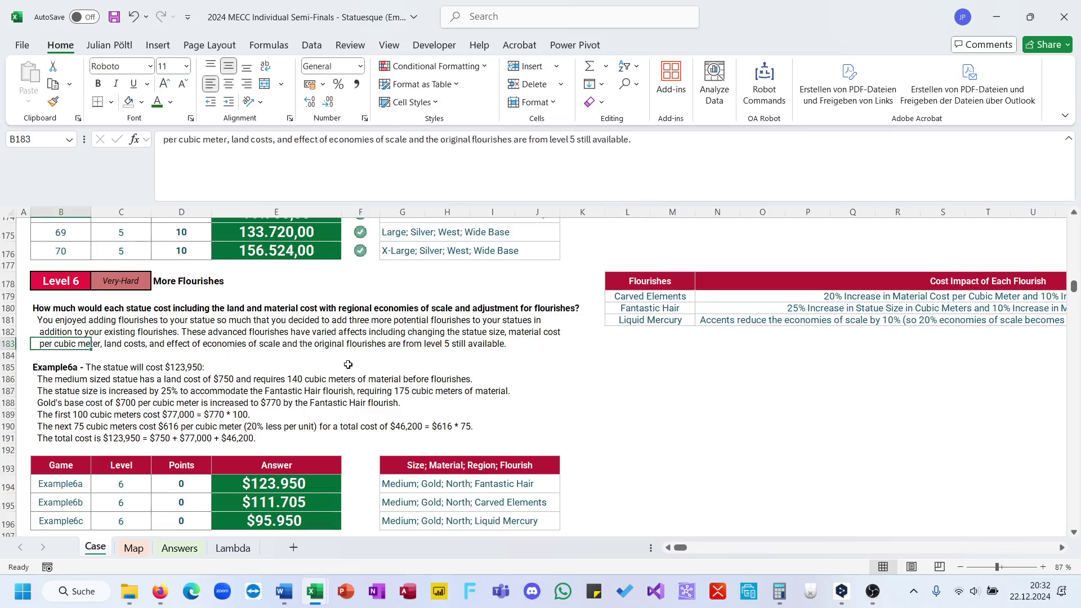
scroll(348, 365, down, 5)
scroll(348, 365, up, 3)
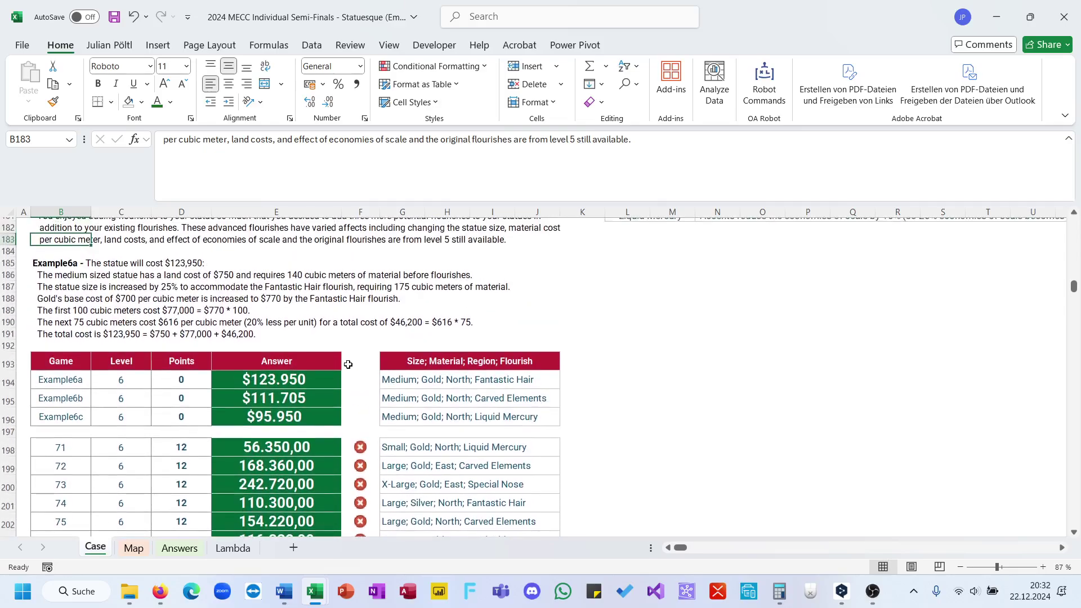
- Inspect the LET formula in the answer cell for game 75 without changing it
scroll(348, 365, down, 2)
click(276, 432)
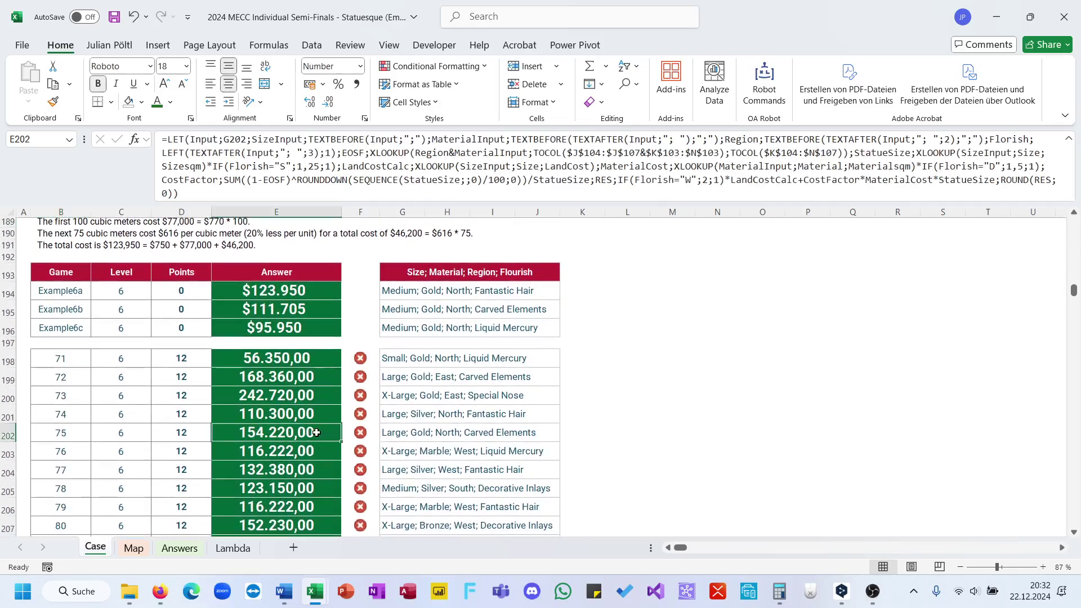
click(493, 197)
scroll(630, 313, down, 2)
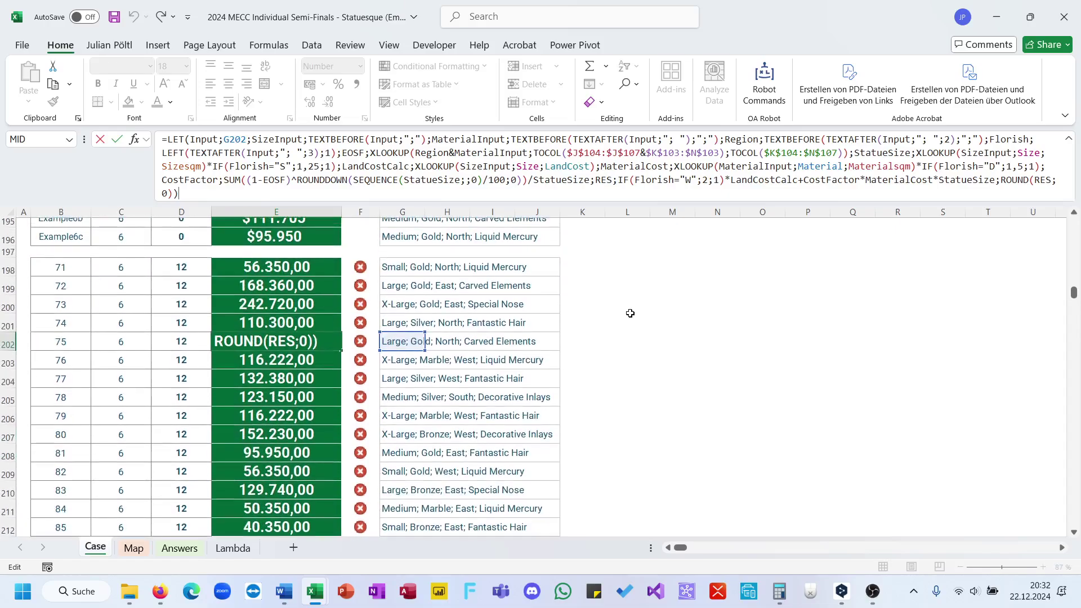
key(Return)
- Check the Level 6 answer formulas down the column to game 83
key(Down)
key(Down)
key(Down)
key(Down)
key(Down)
key(Down)
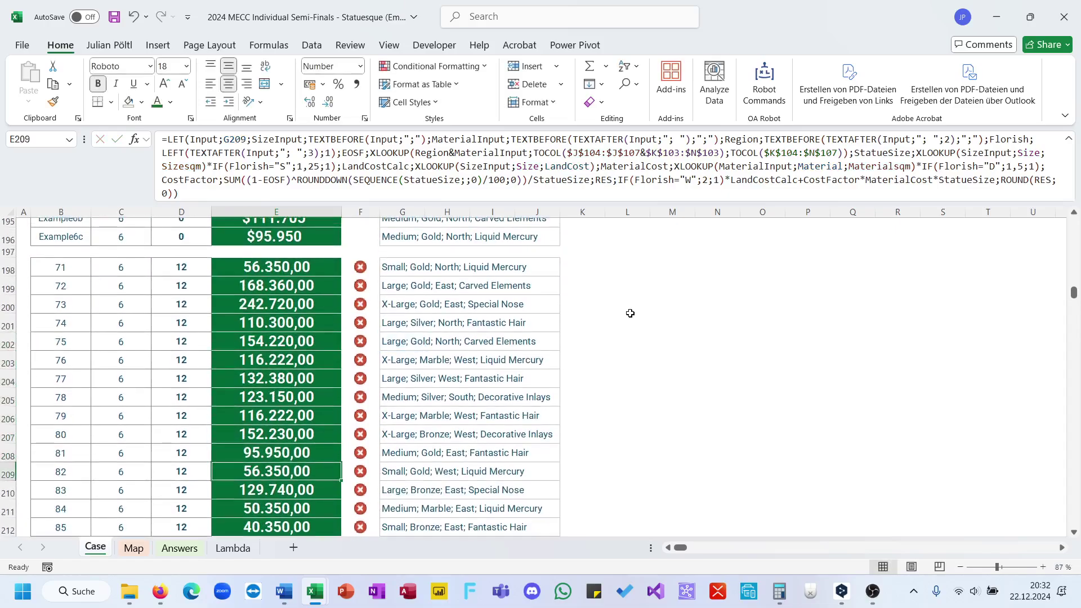
scroll(541, 358, down, 1)
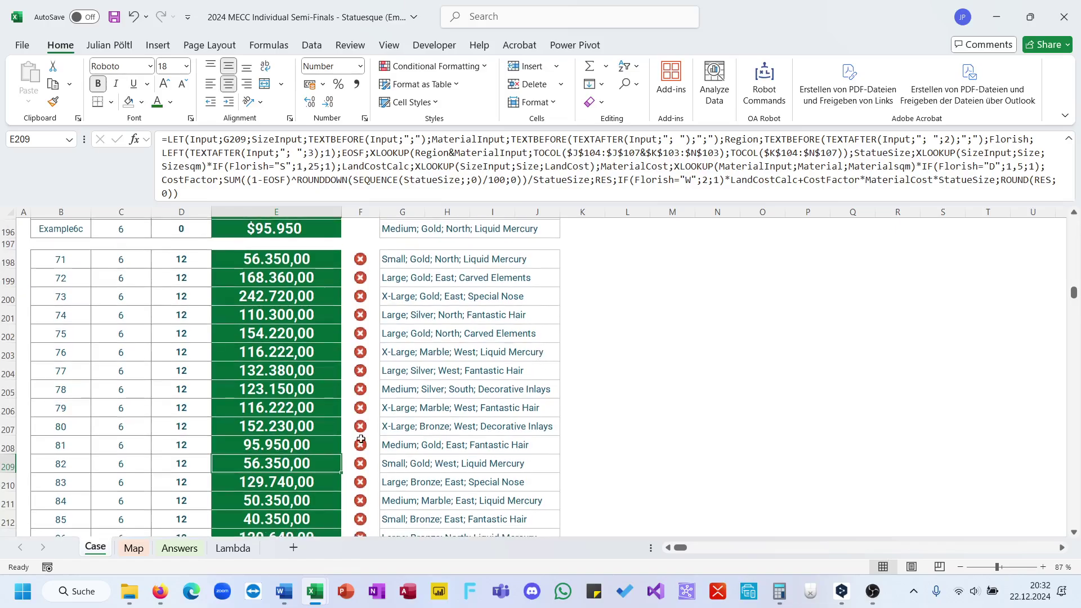
drag(317, 476, 318, 482)
click(569, 331)
click(298, 482)
scroll(345, 476, down, 1)
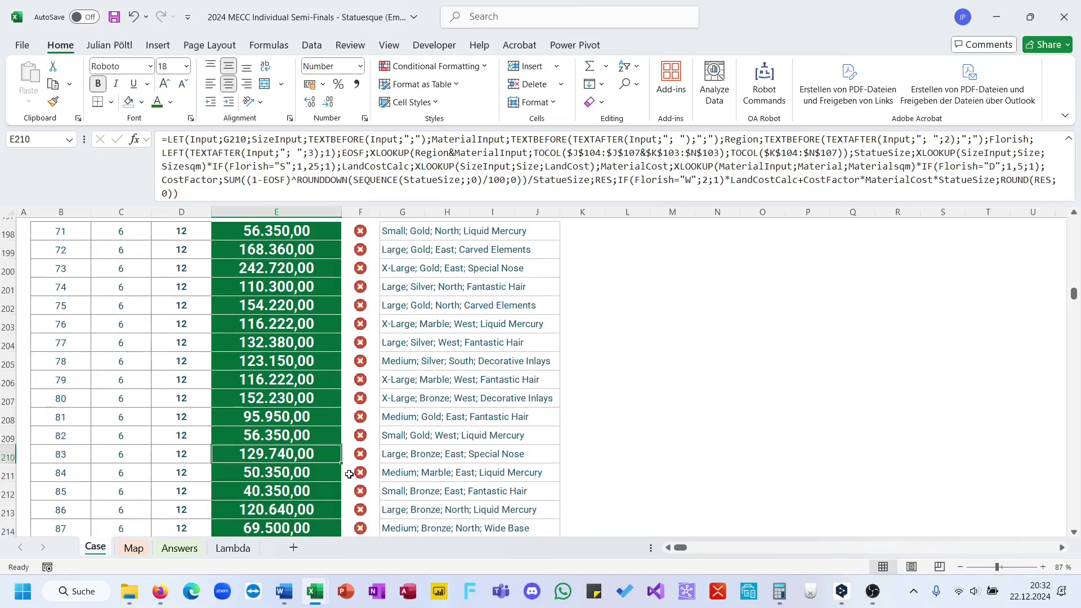
- Look up the Level 6 solutions for games 79 to 90 on the Answers sheet and return to the Case sheet
click(205, 549)
scroll(219, 382, down, 15)
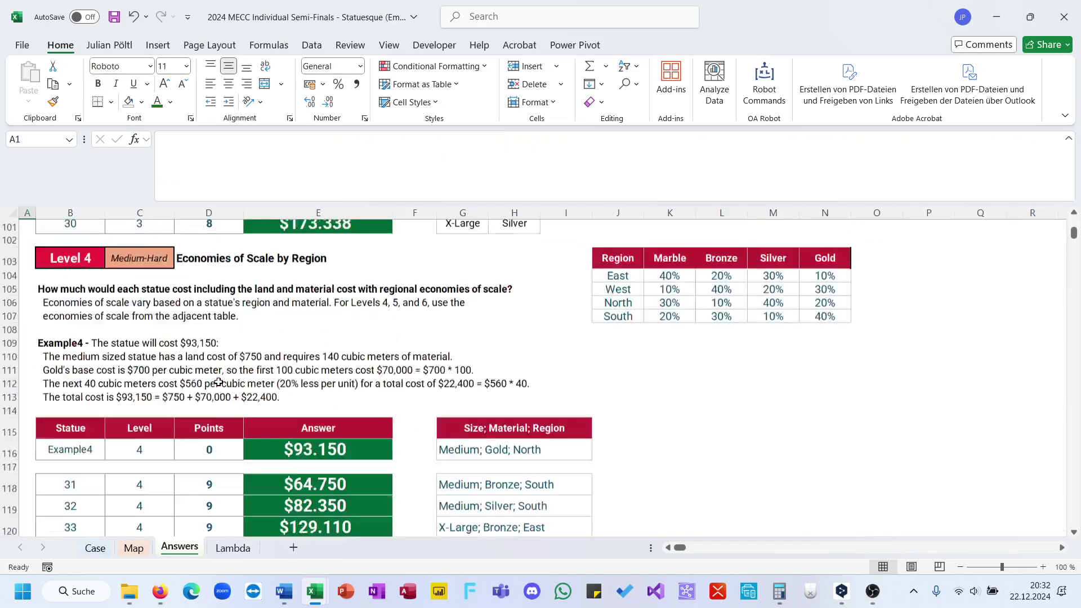
scroll(219, 382, down, 17)
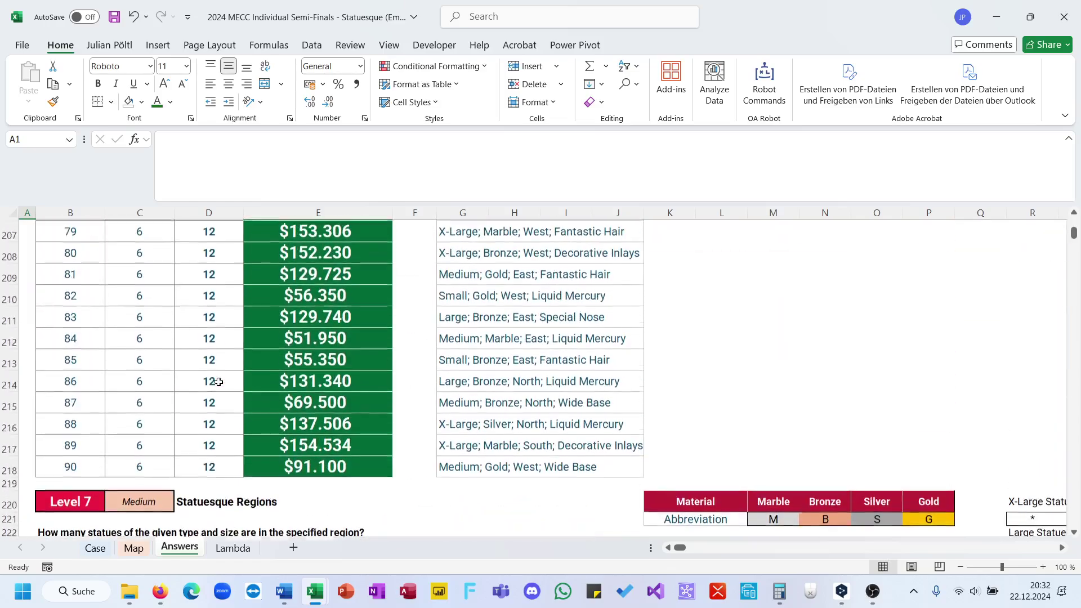
click(284, 325)
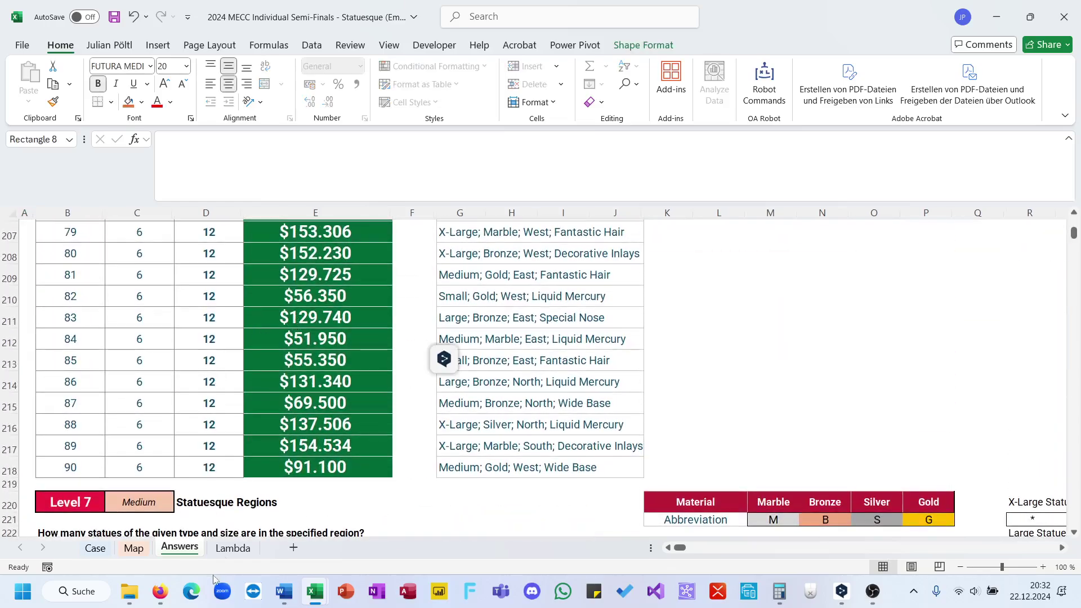
click(95, 549)
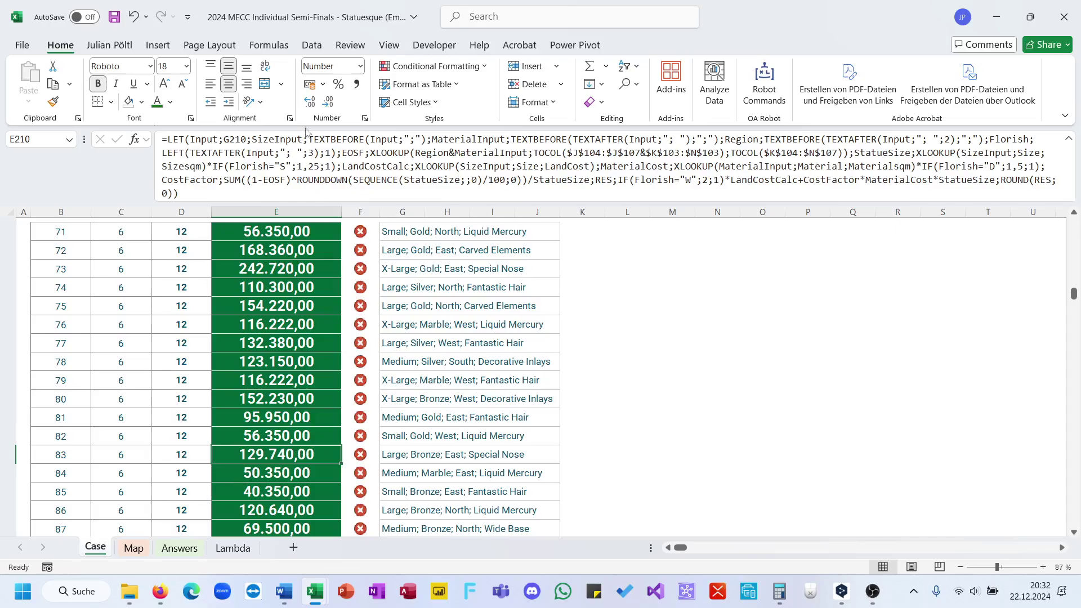
- Inspect game 83's LET formula and its check formula in F210, leaving both unchanged
click(306, 192)
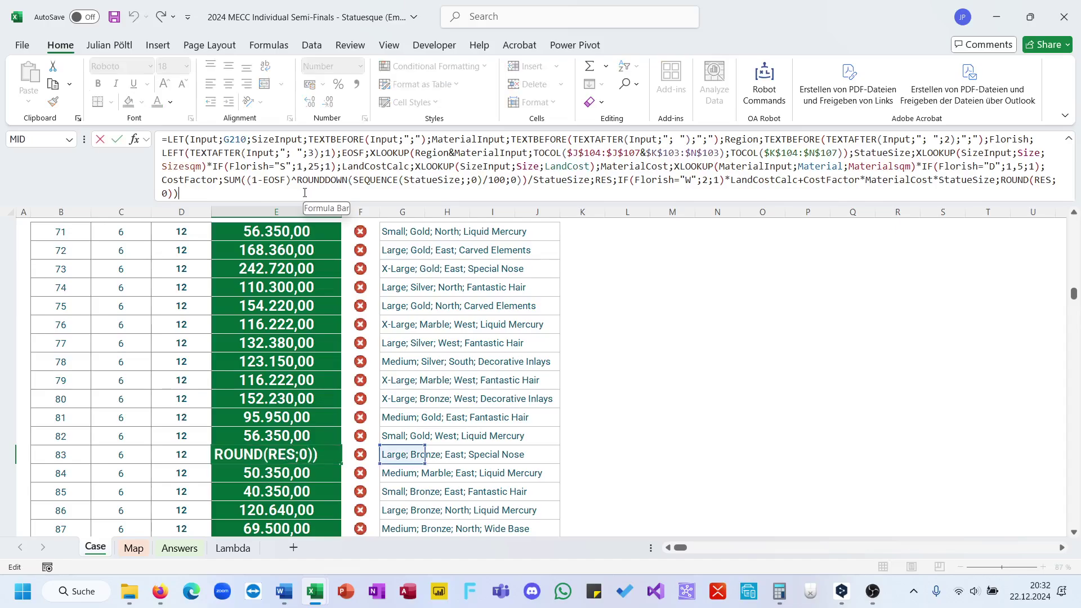
key(Return)
click(370, 462)
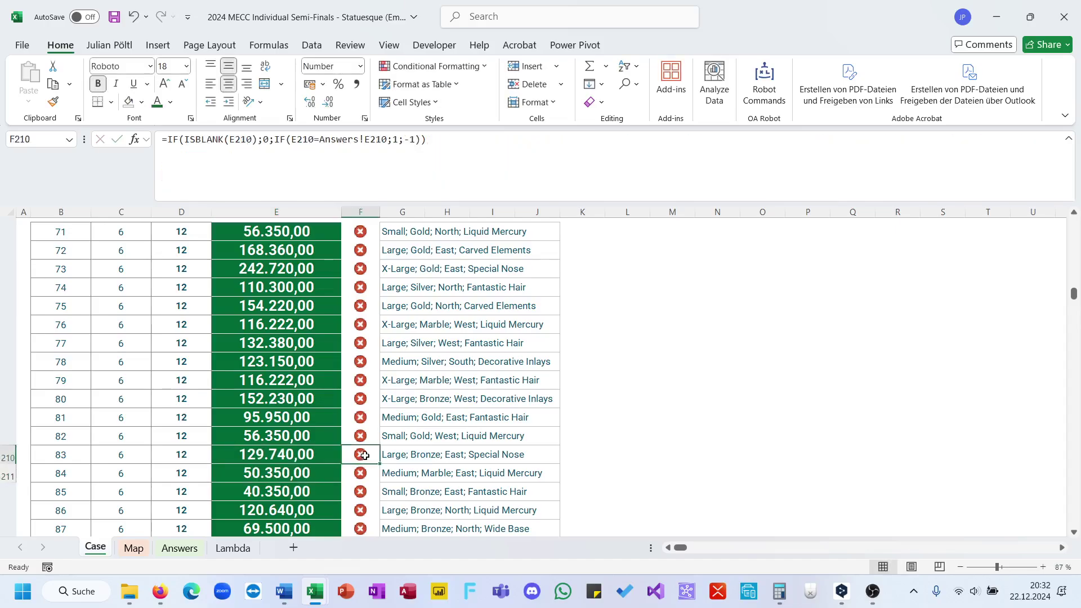
click(289, 463)
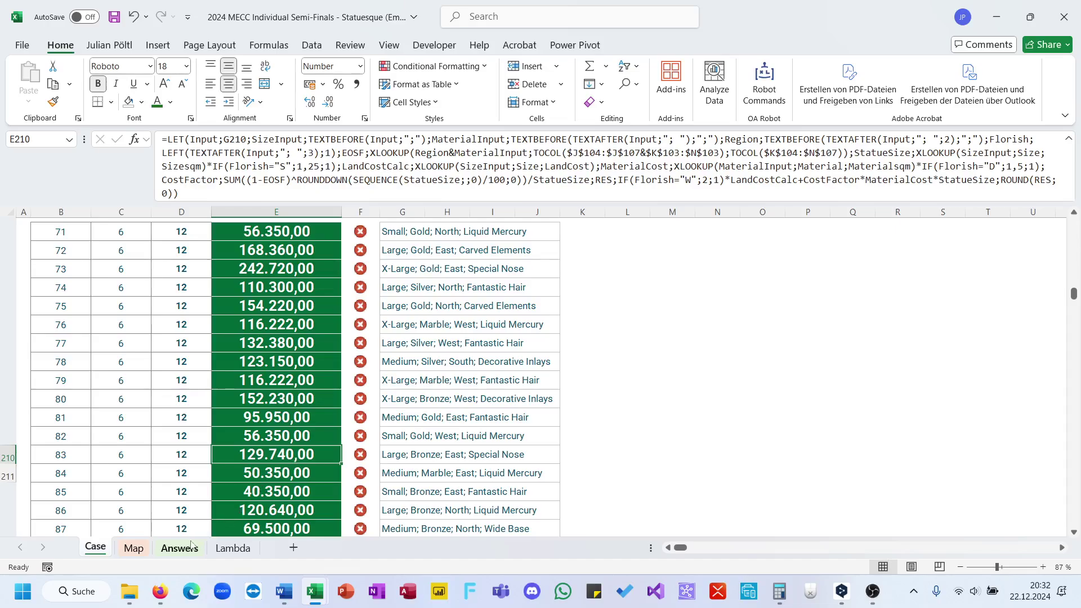
click(361, 455)
click(460, 176)
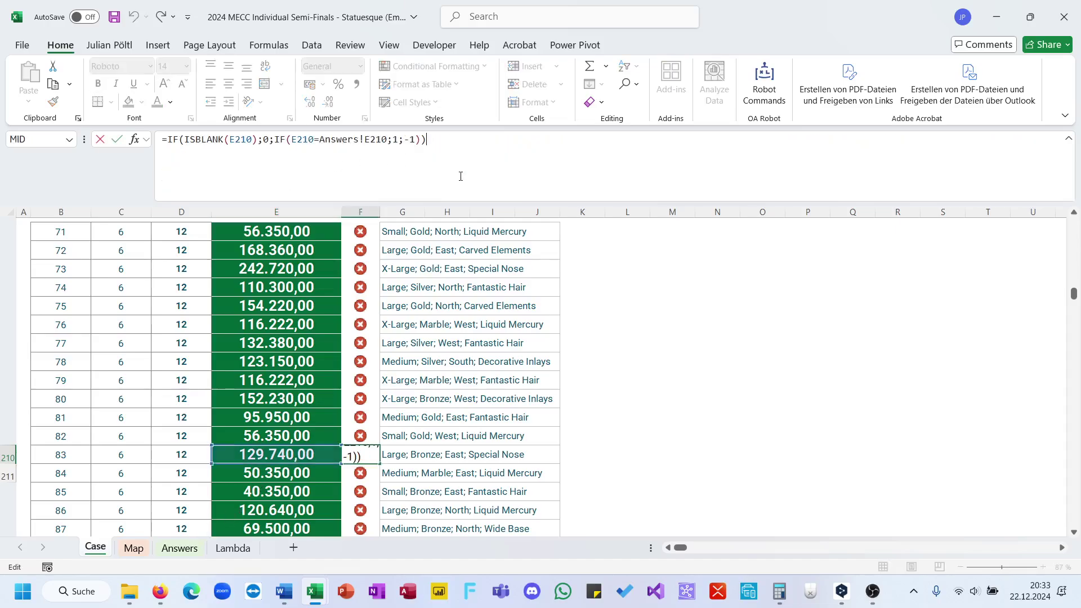
key(Escape)
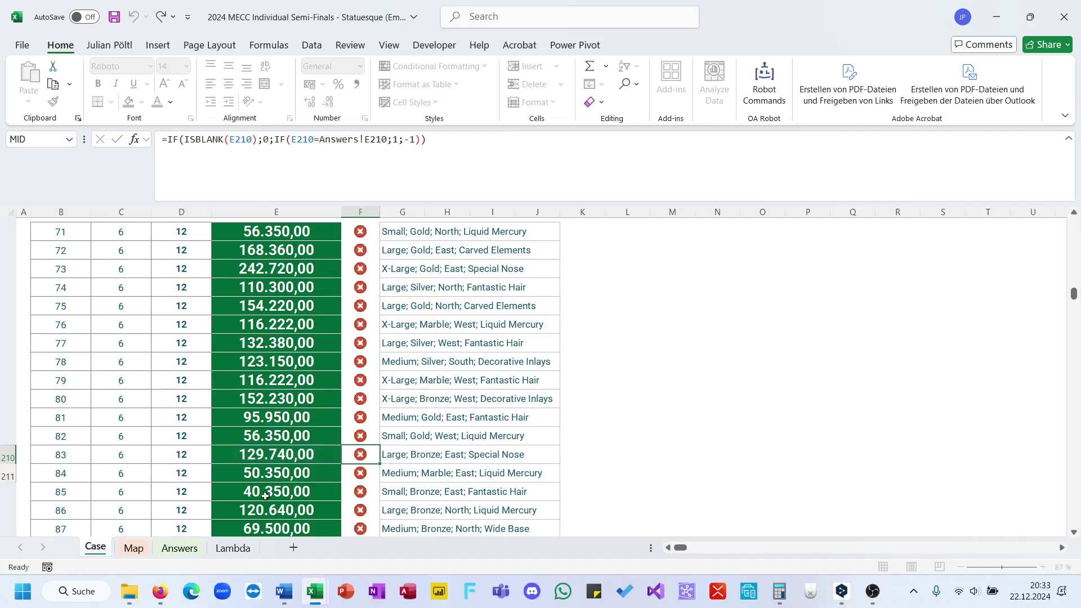
- Compare the row positions and values of the Level 6 solutions on the Answers sheet with the Case sheet
click(168, 549)
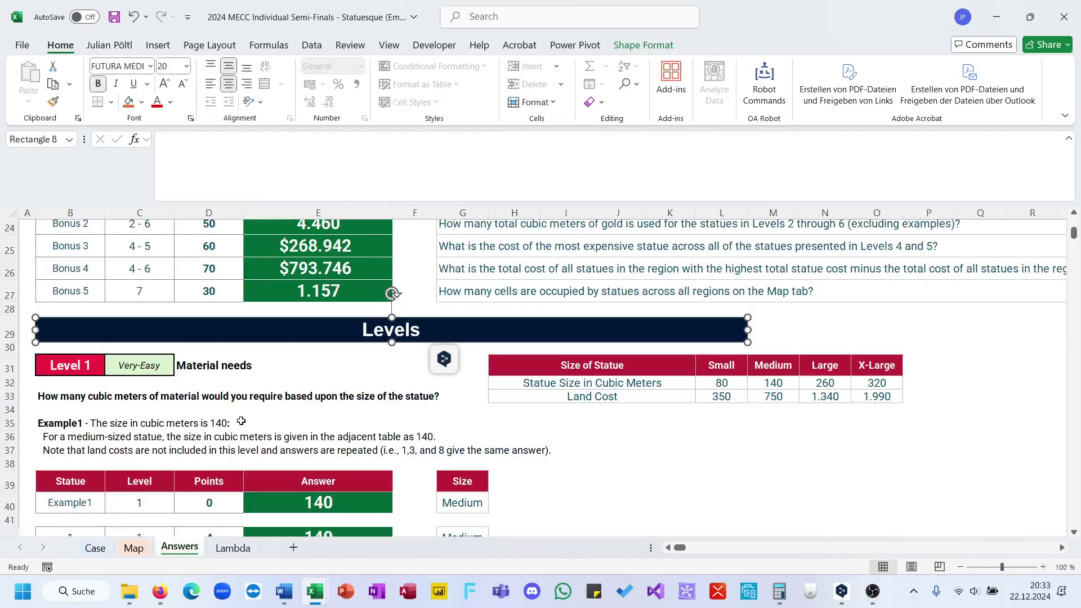
scroll(241, 421, down, 20)
scroll(241, 422, down, 20)
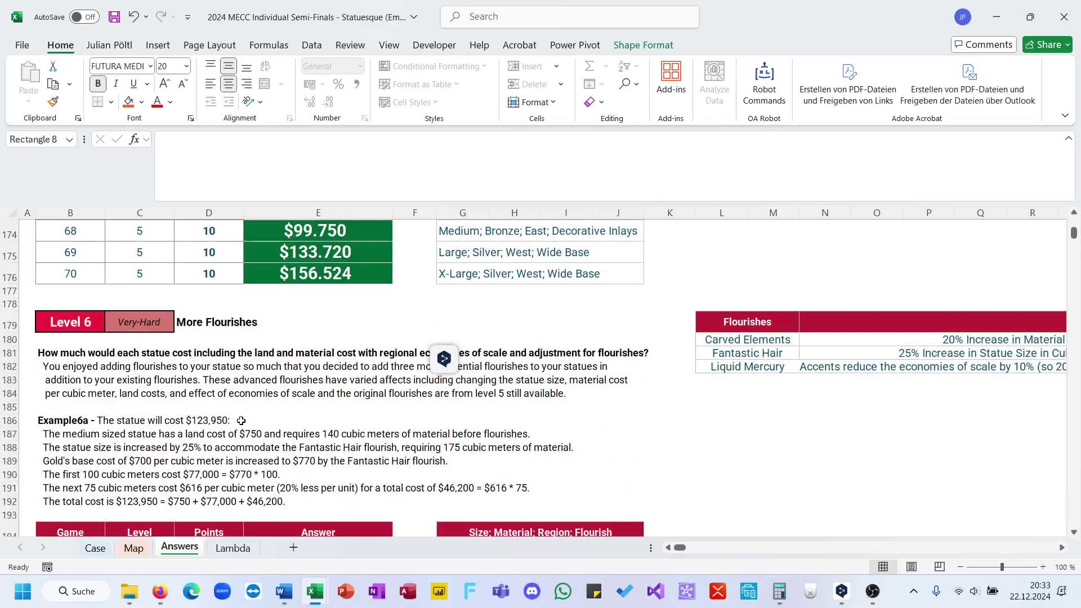
scroll(241, 422, up, 1)
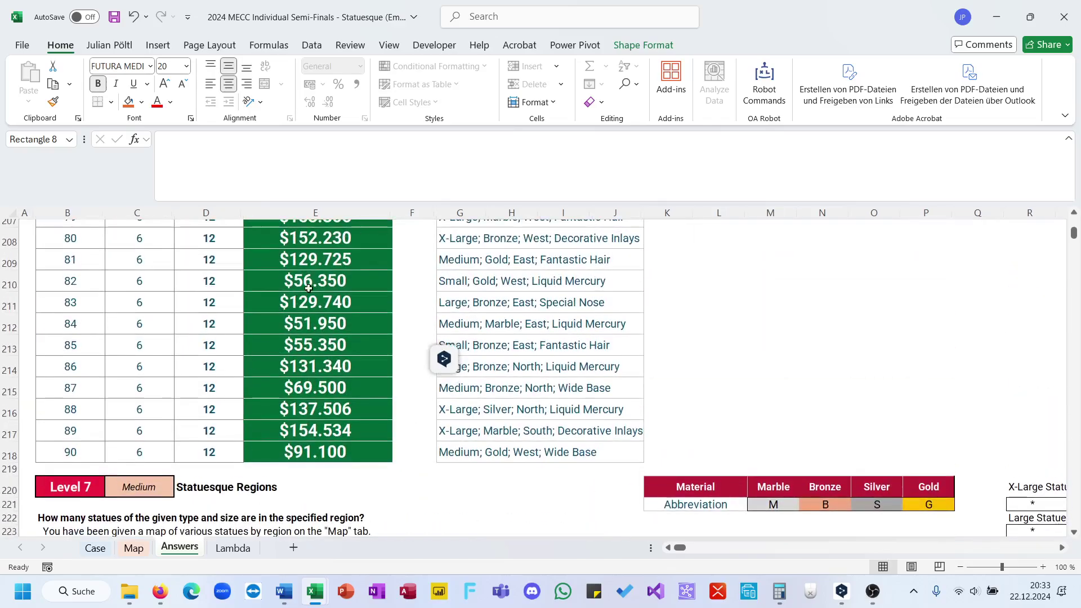
key(Escape)
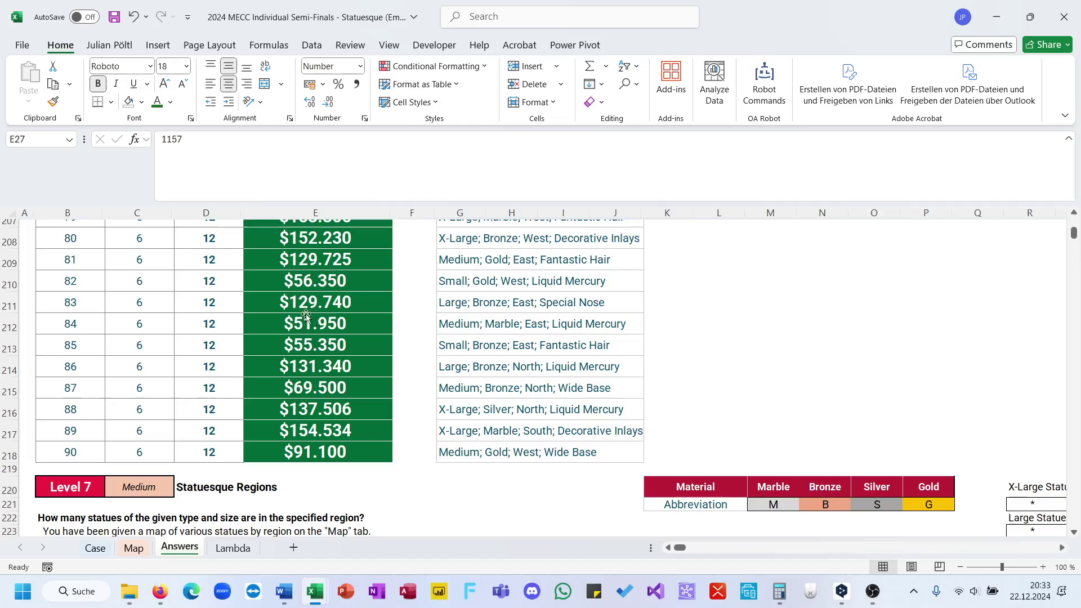
scroll(273, 384, up, 5)
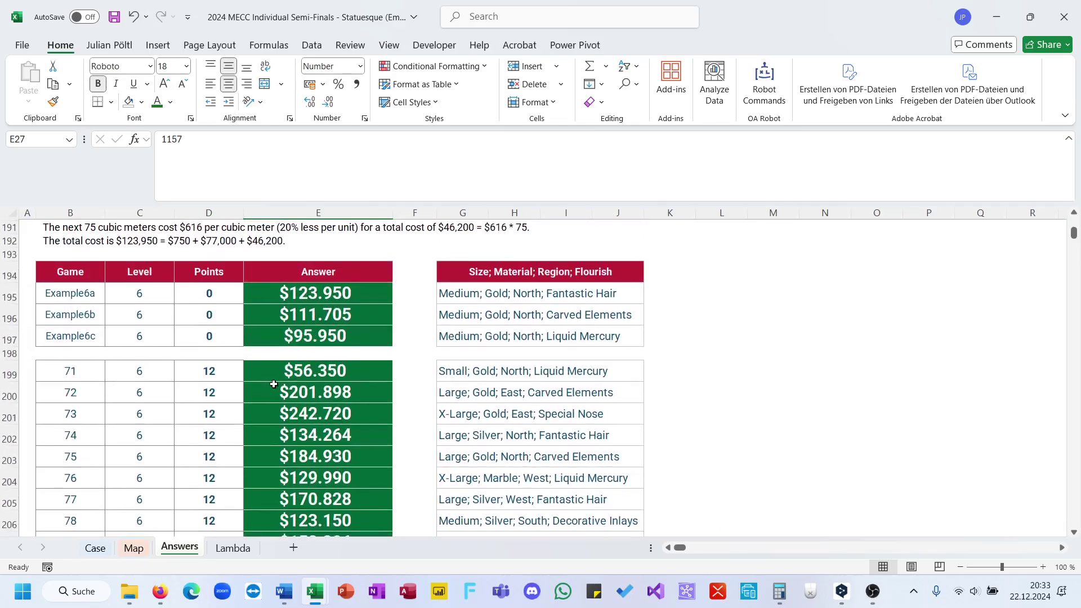
click(95, 548)
scroll(134, 525, up, 1)
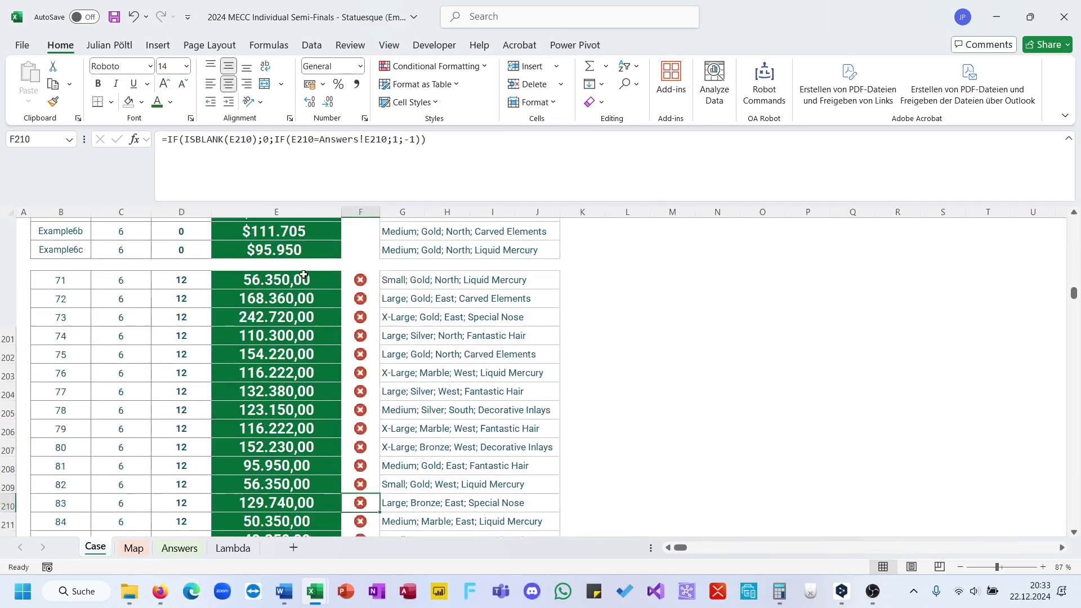
- Point game 71's check formula in F198 to Answers!E199 and fill it down the Level 6 check column to game 90
click(360, 288)
click(437, 151)
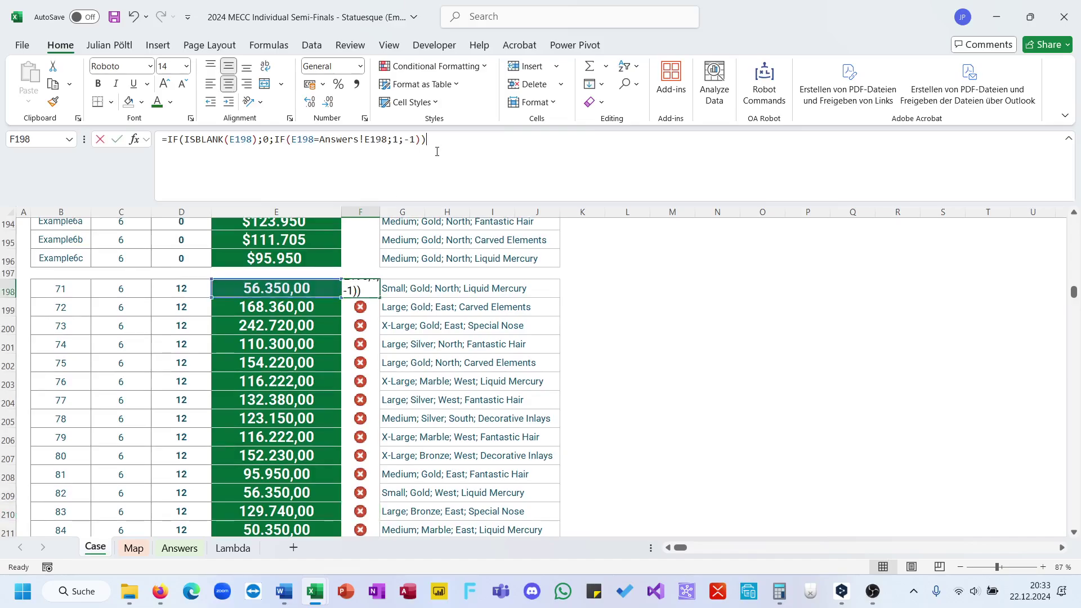
click(388, 143)
key(Return)
key(Up)
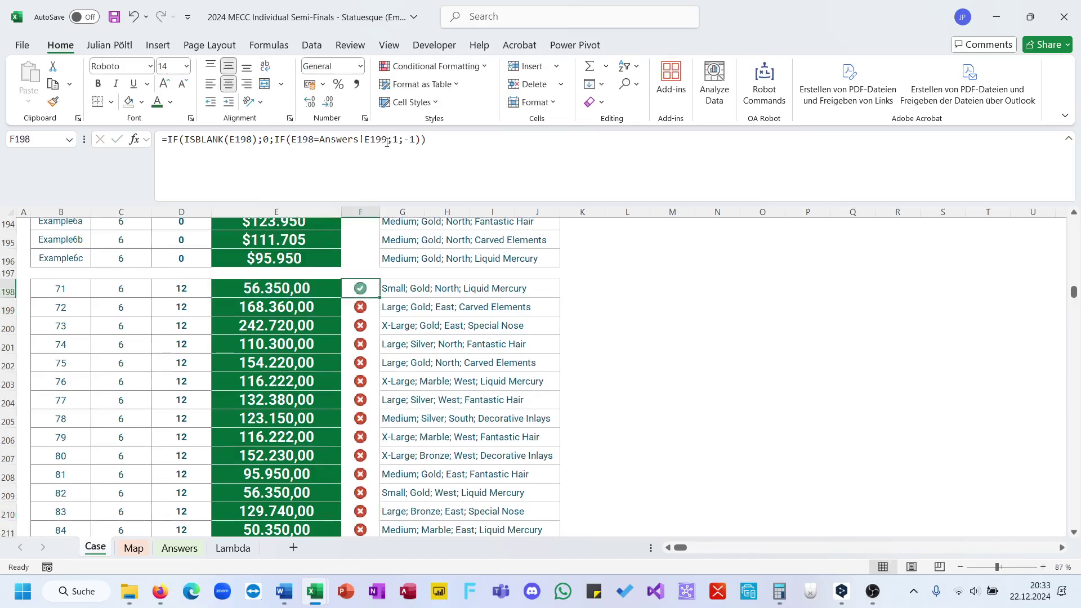
double_click(380, 297)
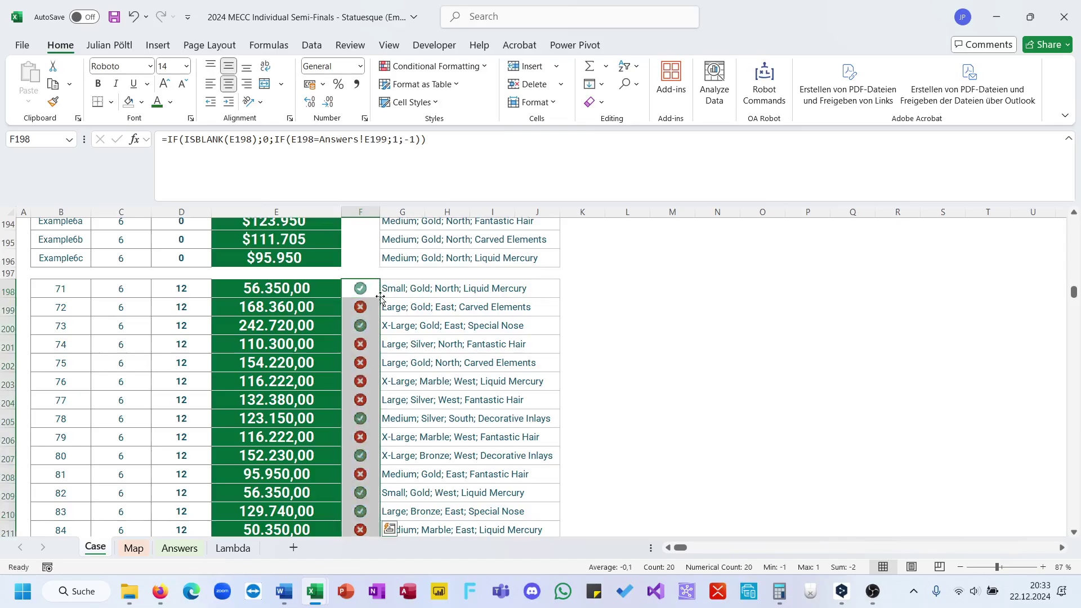
scroll(380, 297, down, 1)
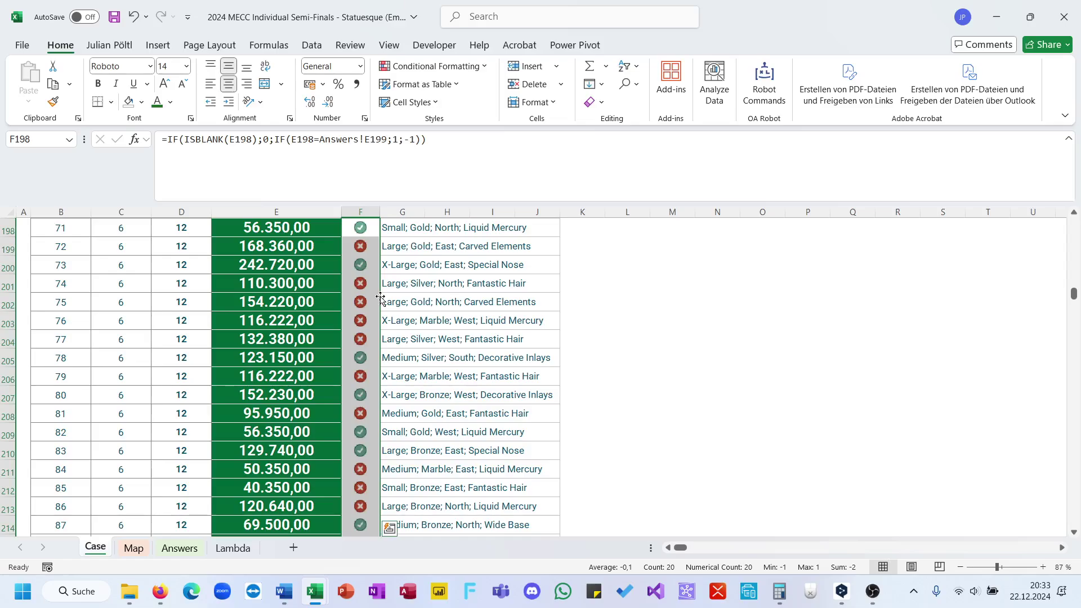
scroll(380, 297, up, 1)
scroll(304, 309, up, 1)
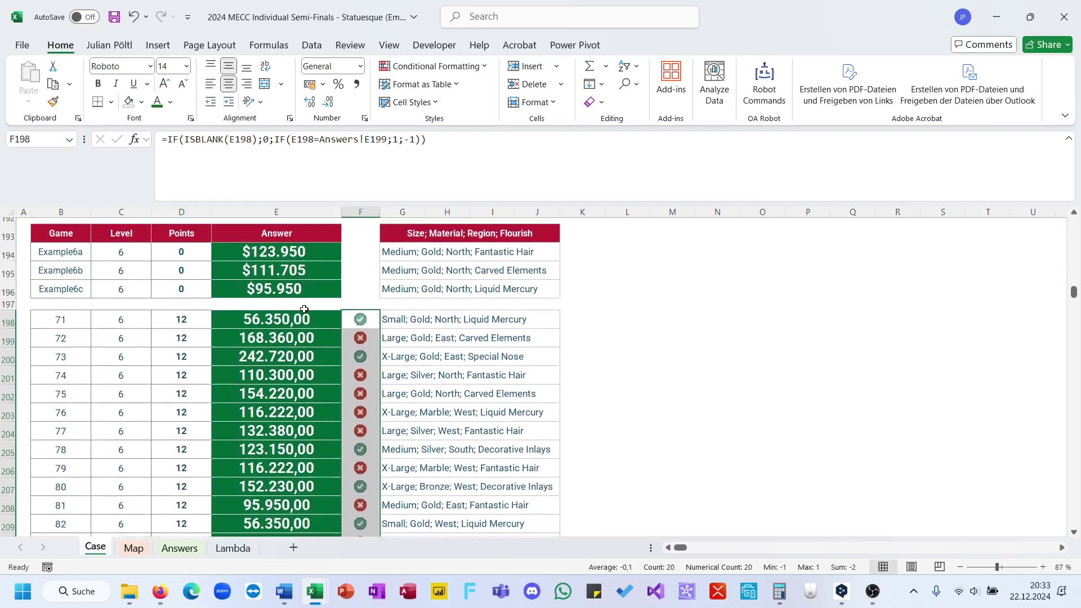
scroll(407, 363, up, 1)
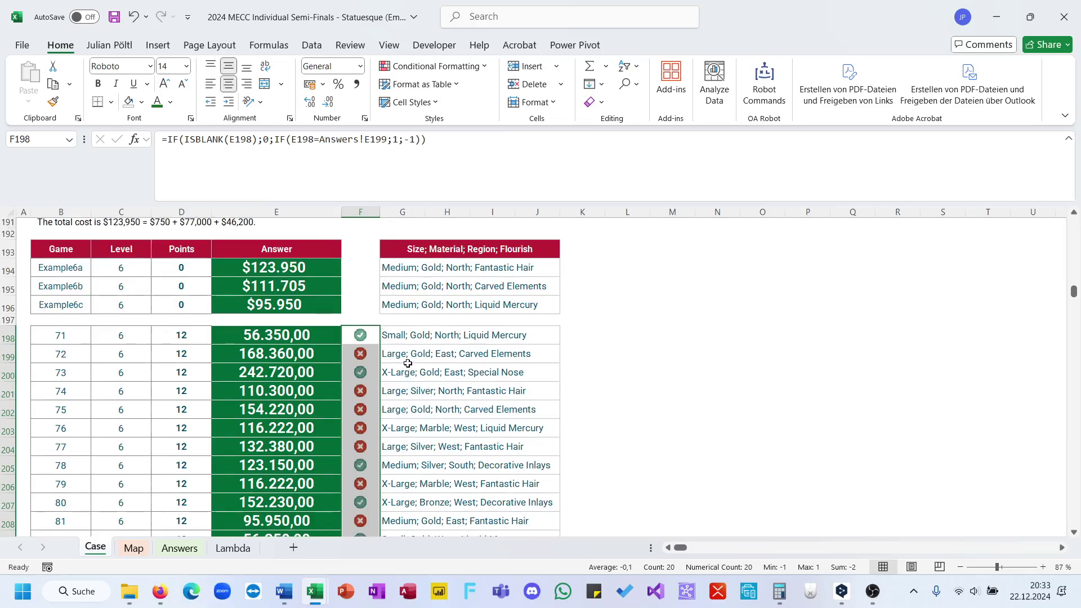
- Compare the LET formulas of the Level 5 answers for games 65 and 70 with those of Level 6 games 71 and 72
click(322, 361)
scroll(293, 354, up, 9)
click(267, 346)
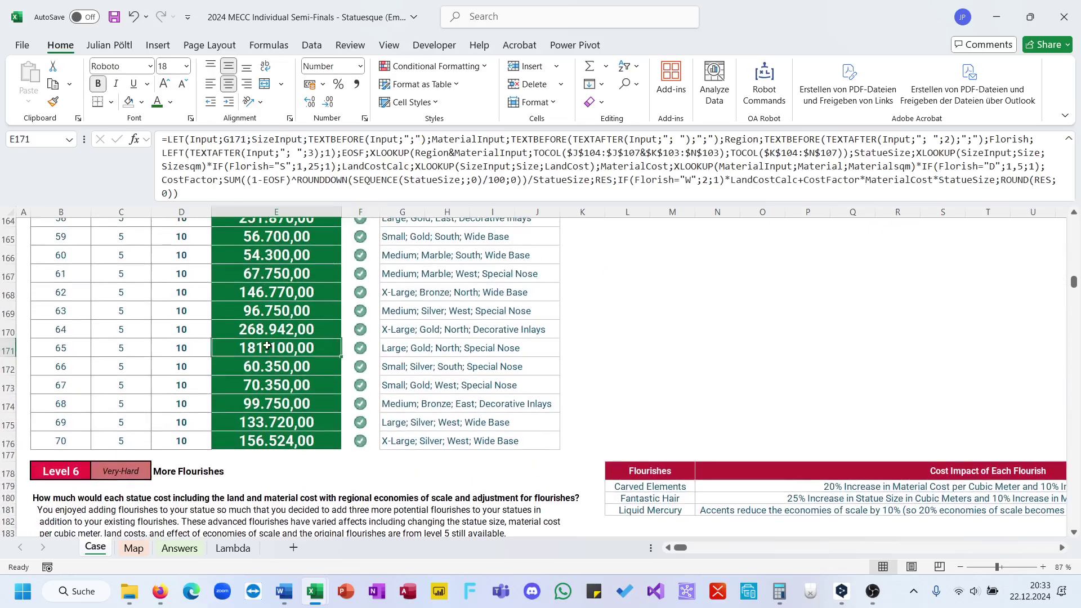
scroll(267, 345, down, 5)
click(289, 499)
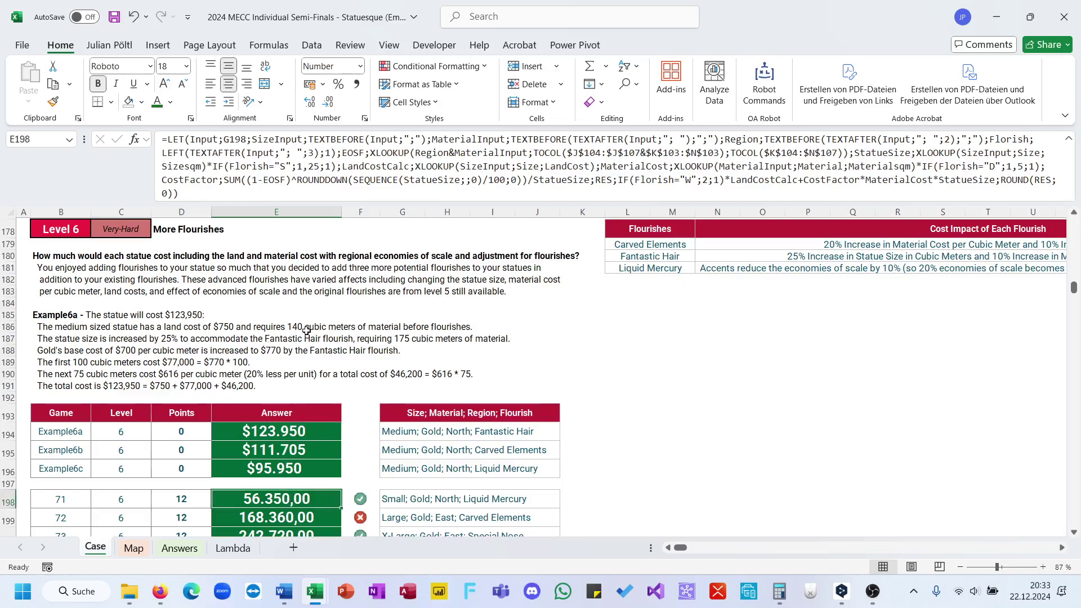
scroll(307, 331, up, 3)
click(288, 313)
scroll(288, 314, down, 3)
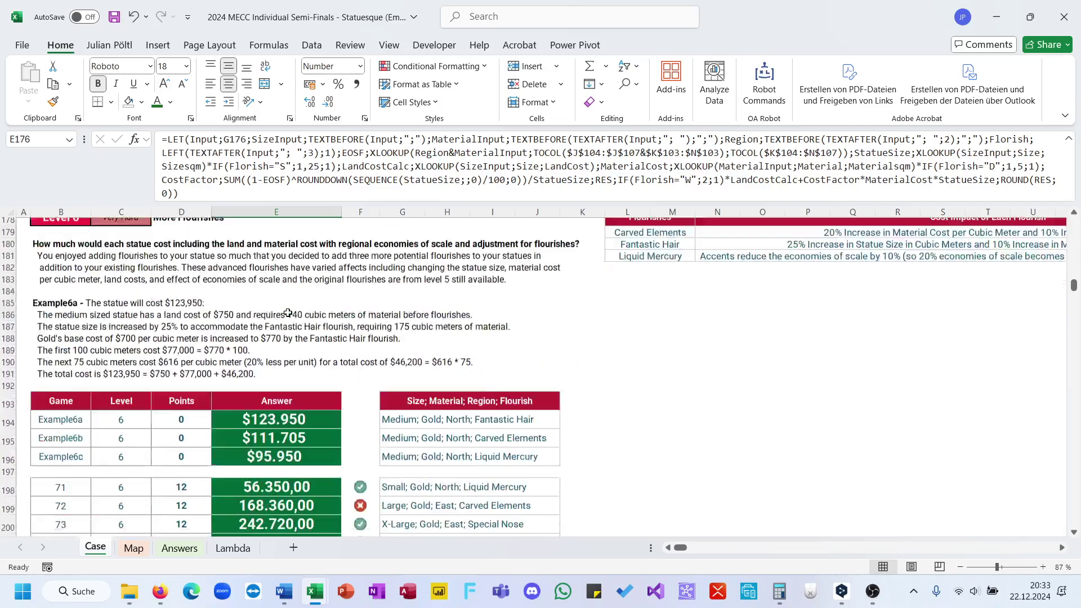
scroll(288, 313, down, 2)
click(316, 438)
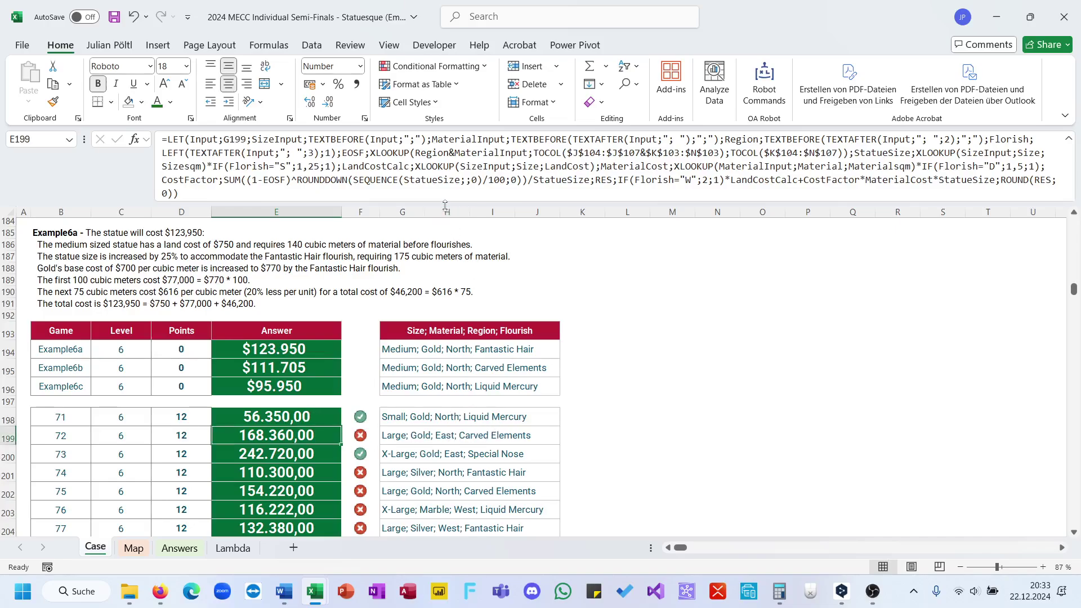
- Enlarge the formula bar and enter the flourish codes C, F and L in M183:M185 below the Level 6 Flourishes table
drag(445, 206, 445, 219)
scroll(635, 319, up, 3)
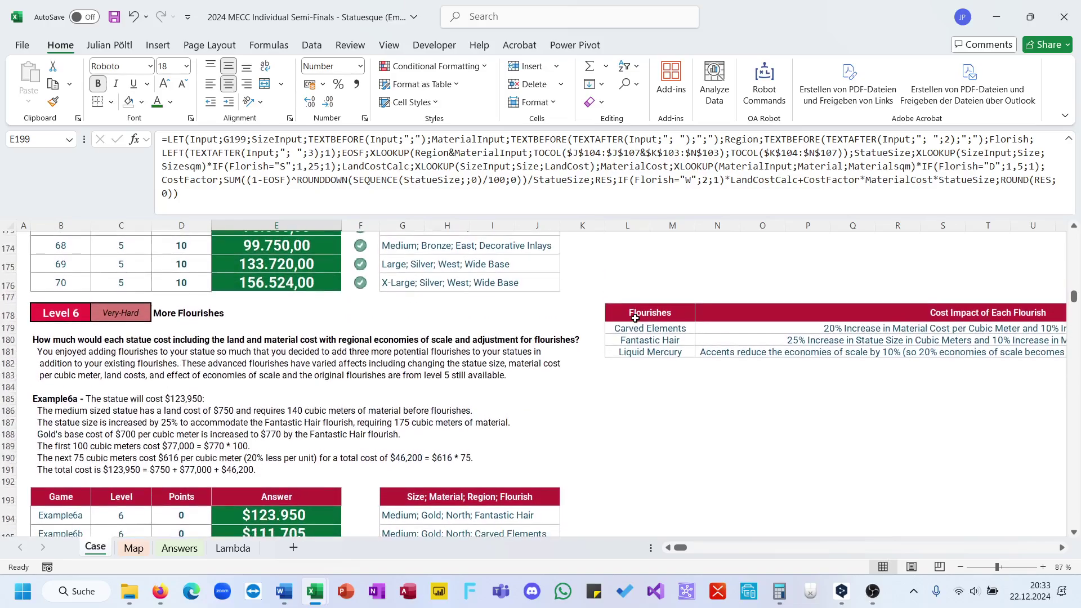
scroll(636, 319, right, 3)
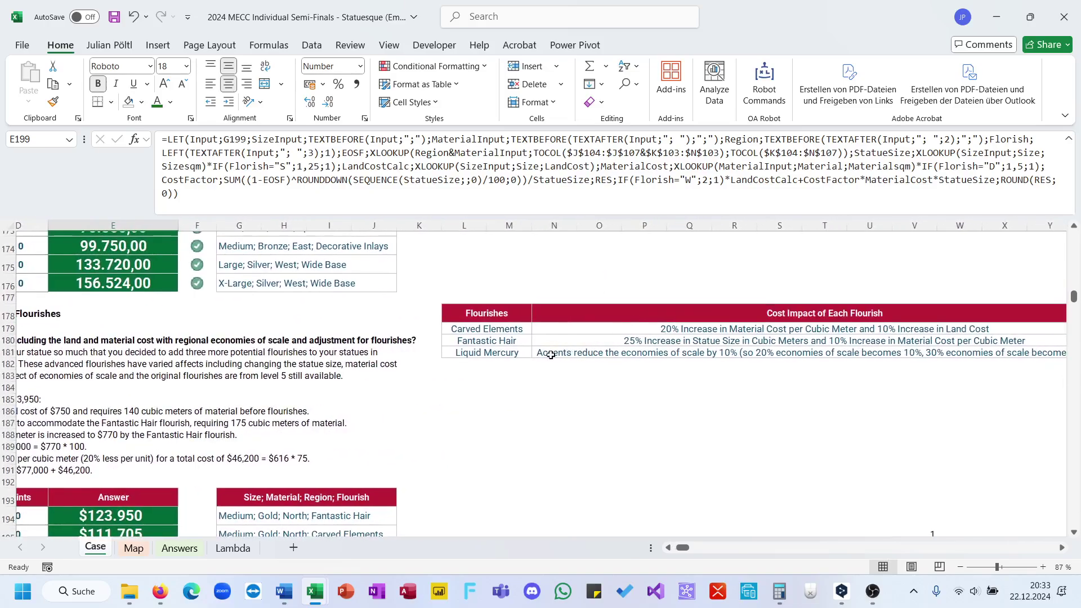
click(490, 373)
key(Down)
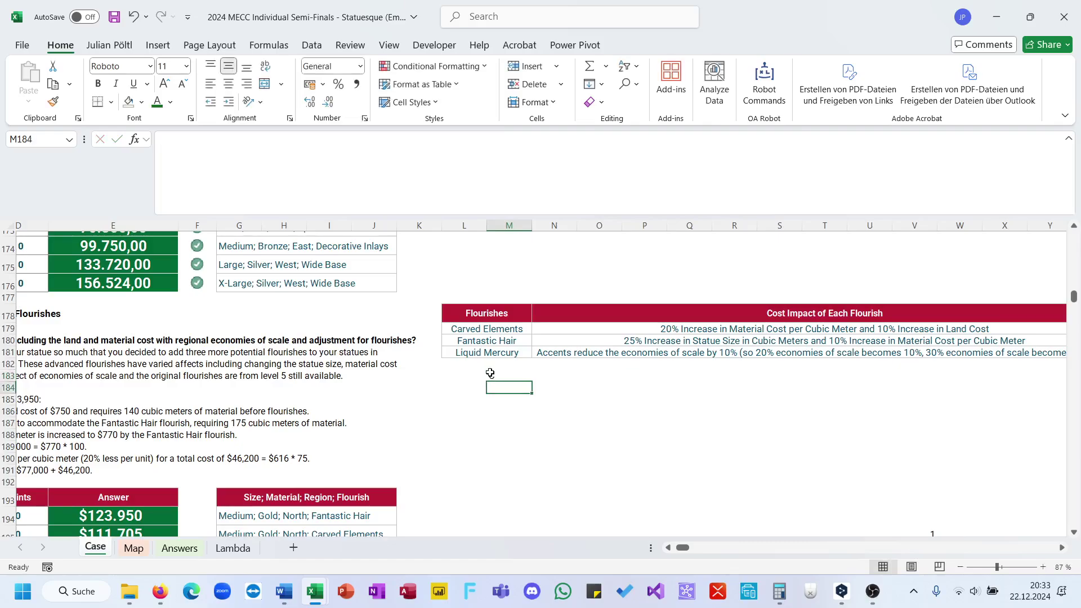
text(F)
key(Return)
text(L)
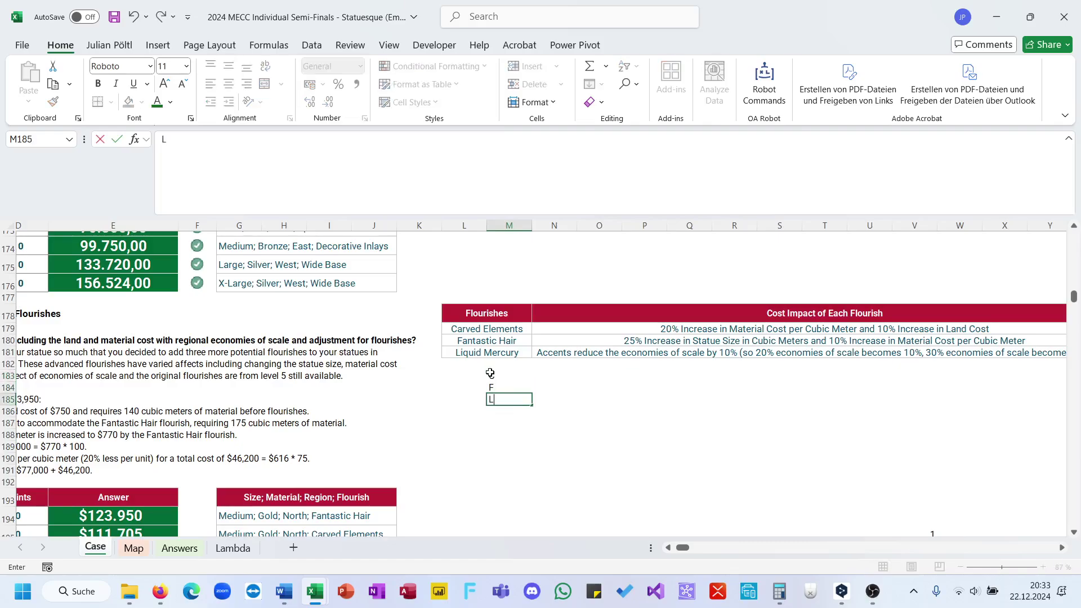
key(Return)
- Note the Carved Elements impacts beside code C: 20% MC in N183 and 10 LC in O183
click(557, 378)
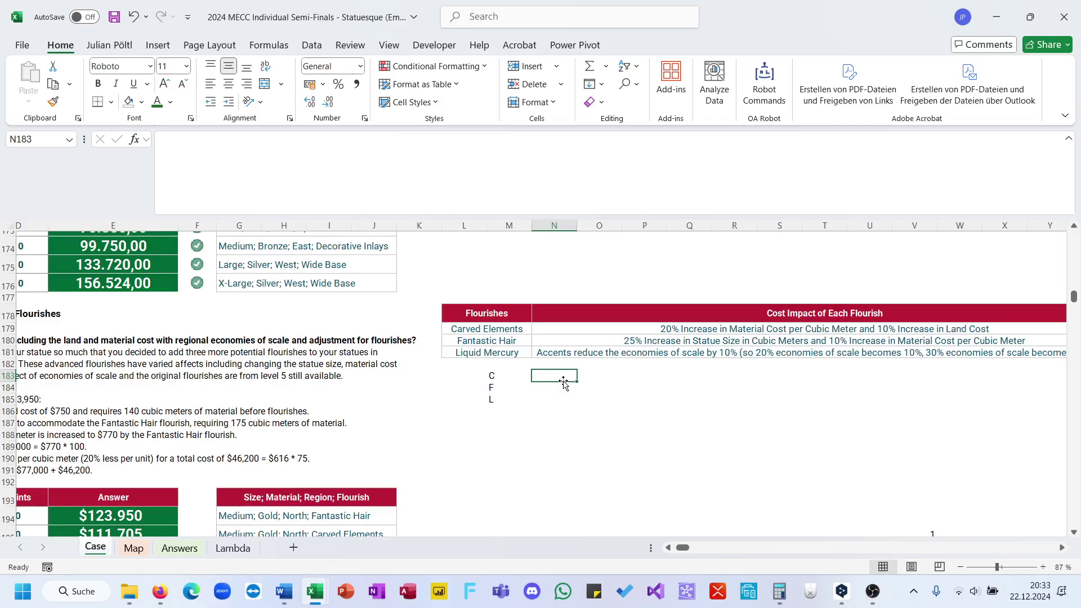
text(20 MC)
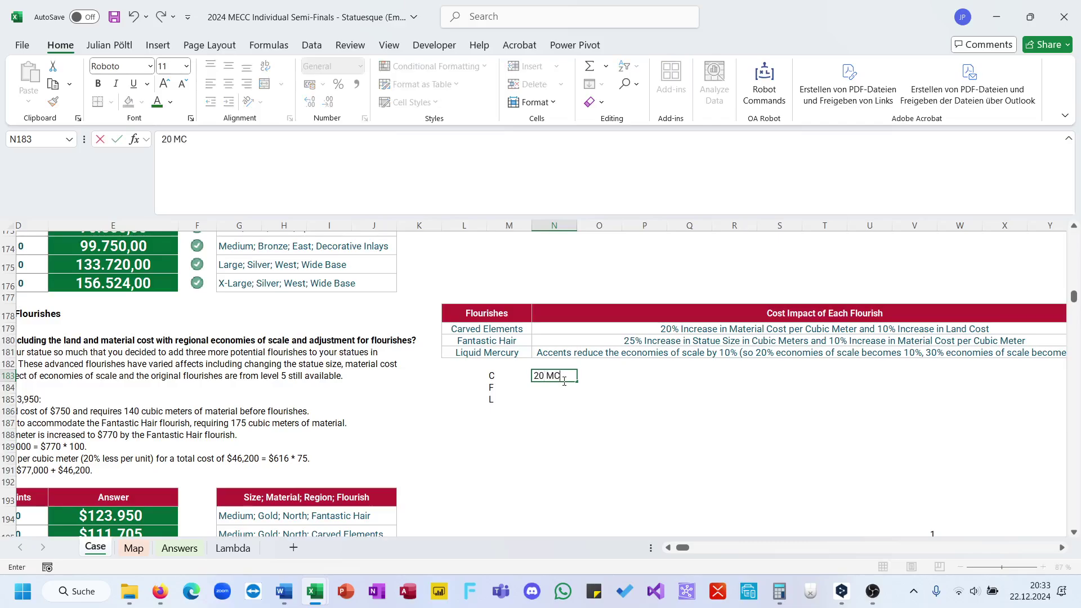
key(BackSpace)
key(BackSpace)
key(BackSpace)
text(% MC)
key(Tab)
text(10)
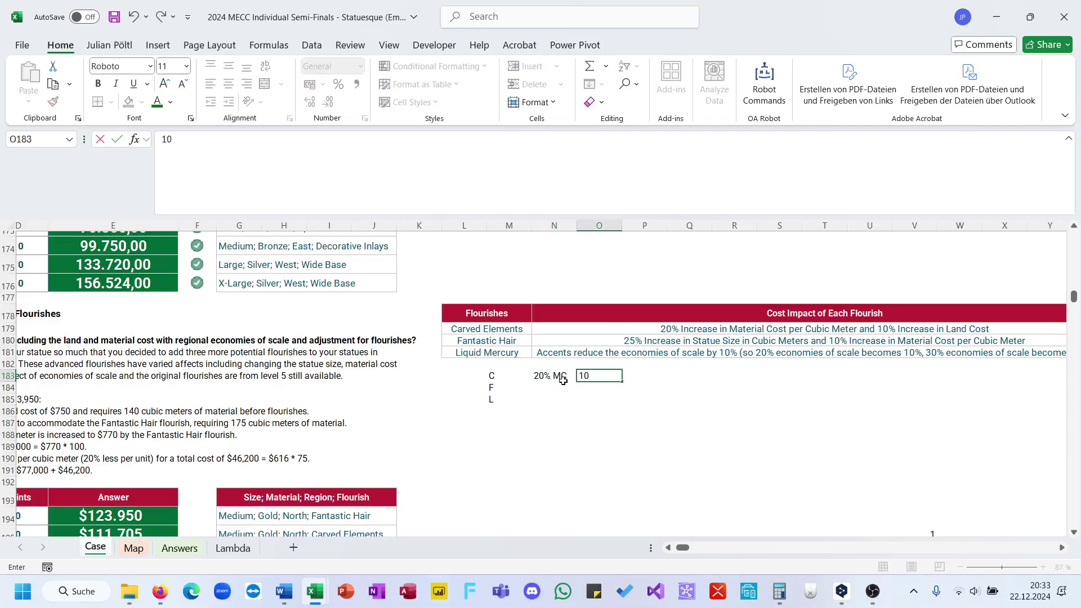
key(Return)
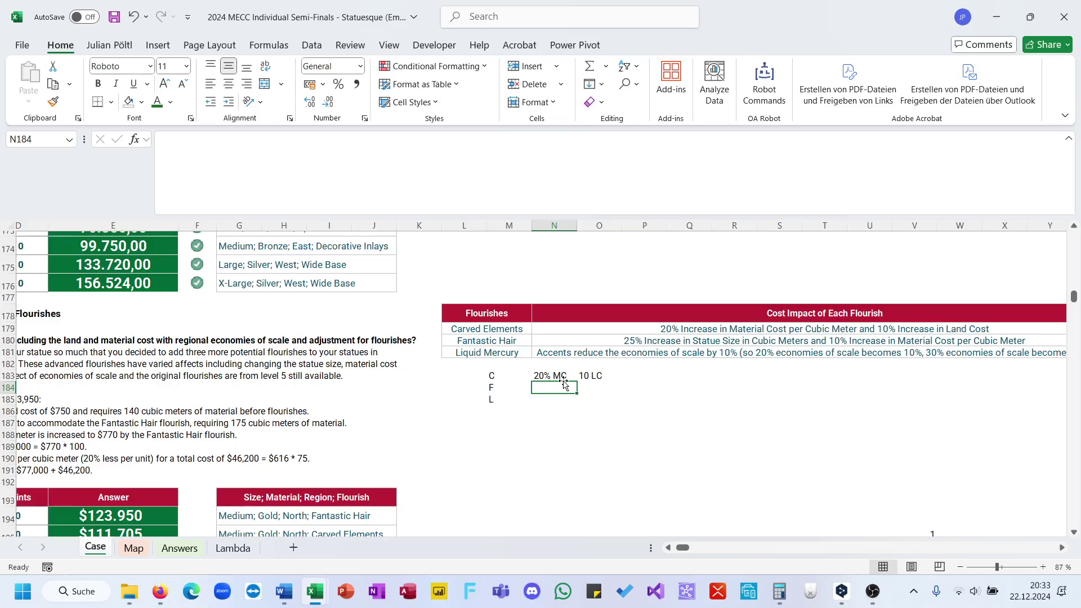
- Note the Fantastic Hair impacts beside code F: 25% SS in N184 and 10 MC in O184
text(25%)
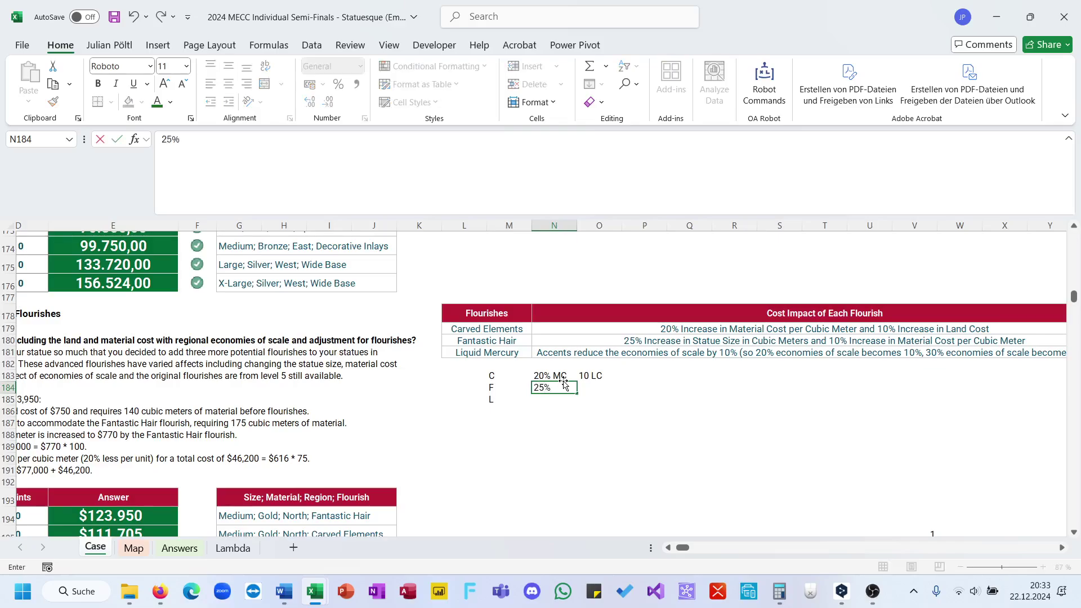
text( SS)
key(Tab)
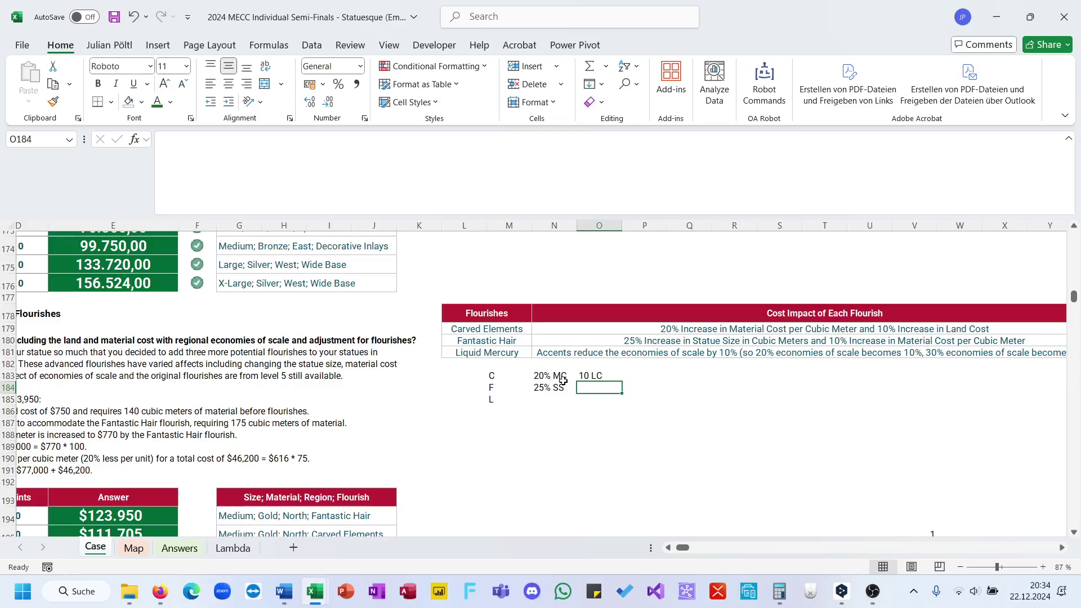
text(10 MC)
key(Return)
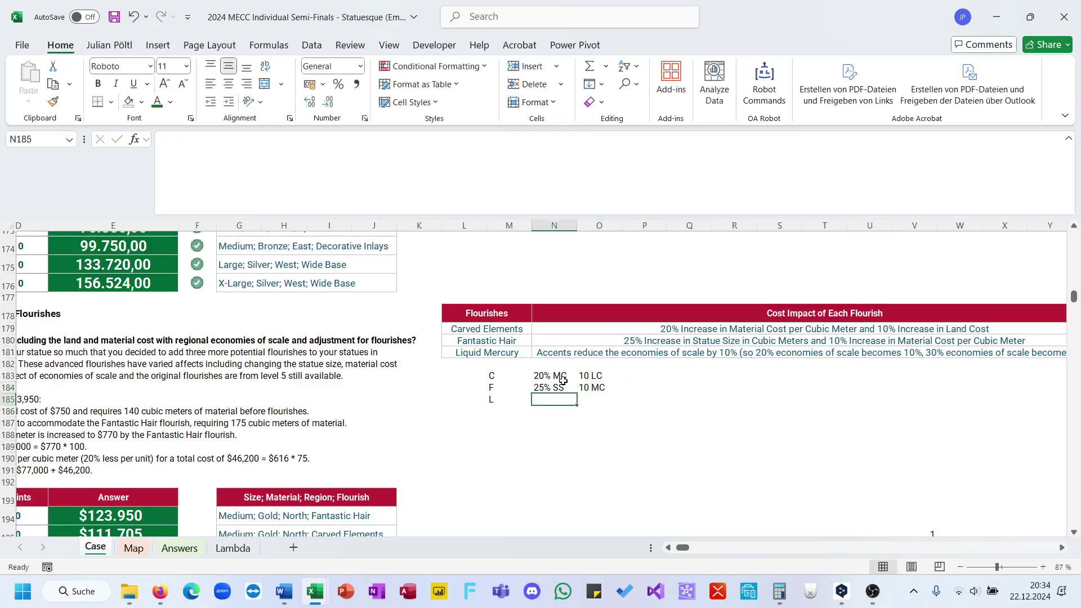
- Note the Liquid Mercury impact beside code L as 10% EOS in N185
scroll(563, 381, right, 1)
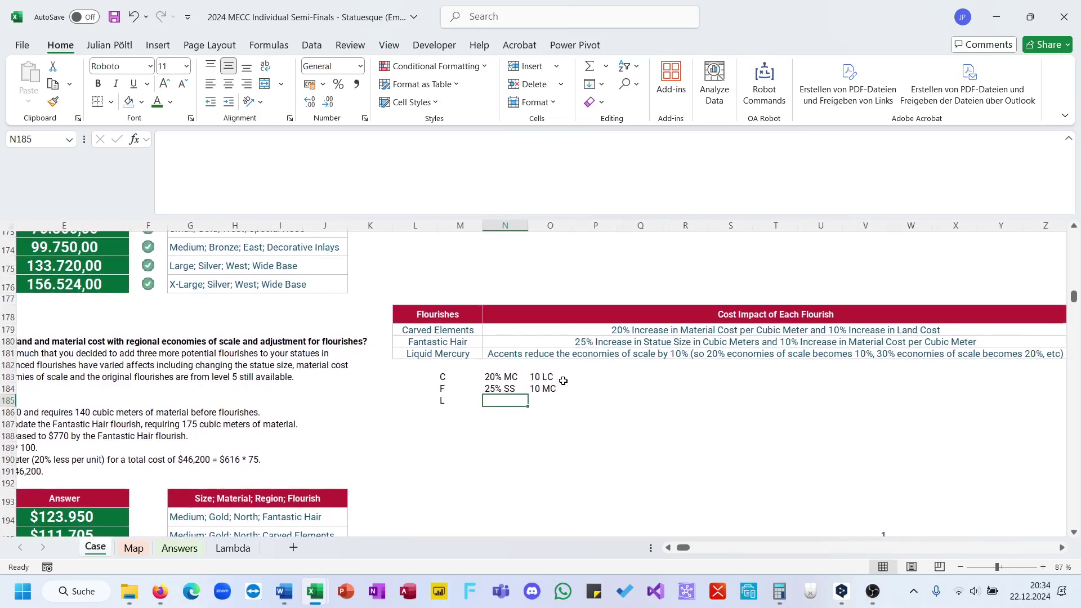
scroll(563, 381, right, 2)
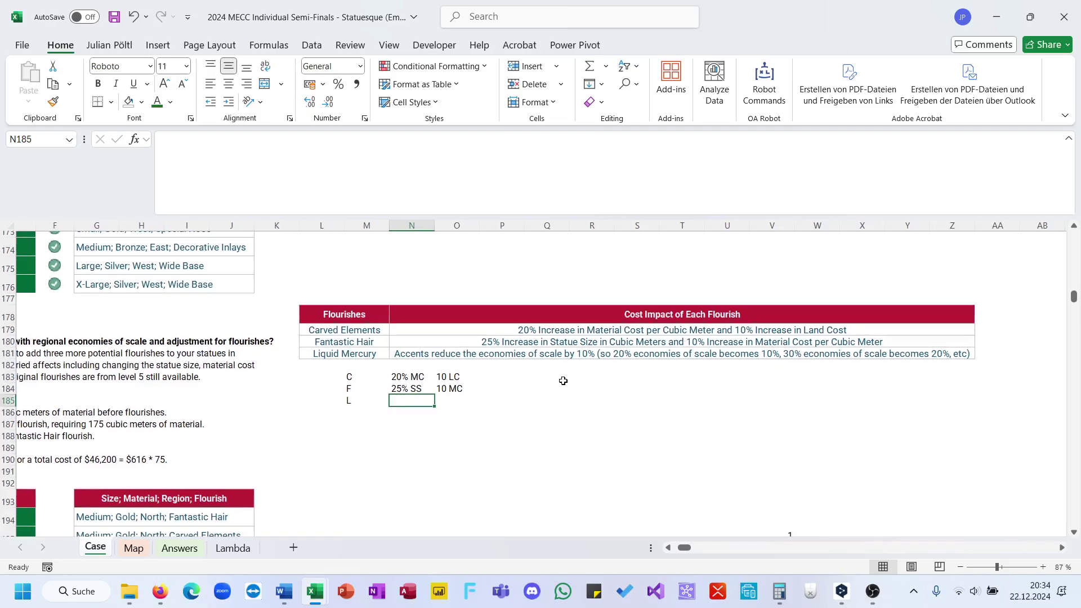
text(10%)
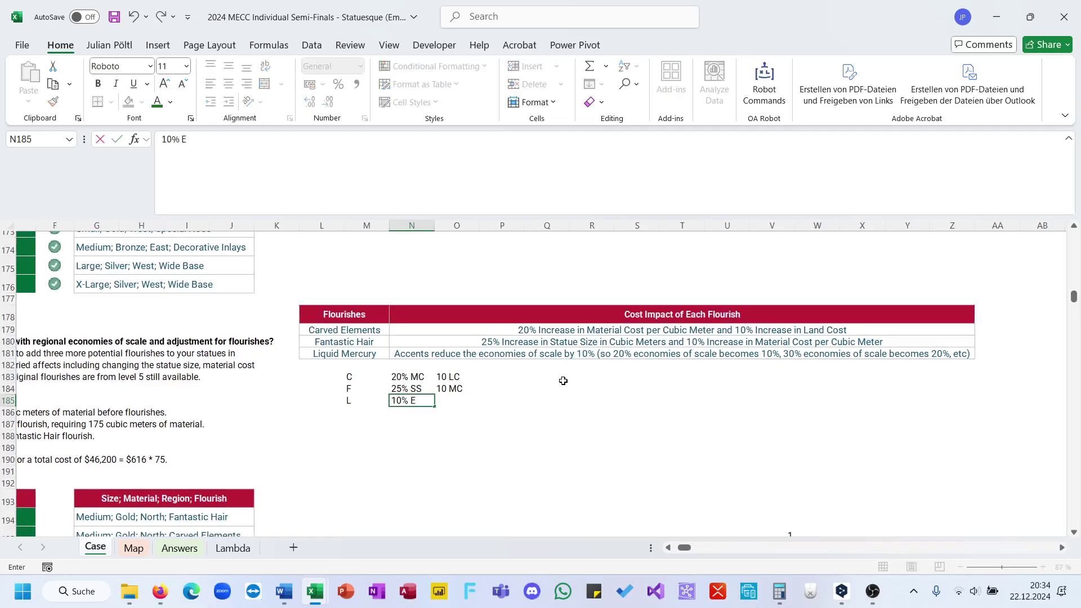
text( EOS)
key(Return)
- In game 71's LET formula in E198, subtract IF(Florish="L";0,1;0) from the EOSF lookup
scroll(563, 380, left, 6)
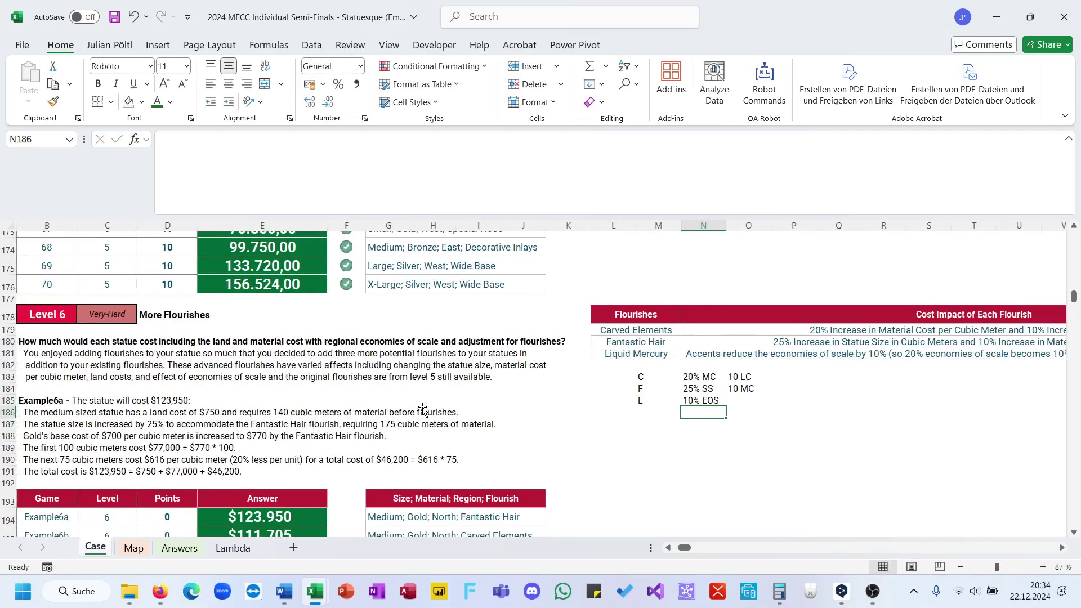
scroll(422, 409, down, 3)
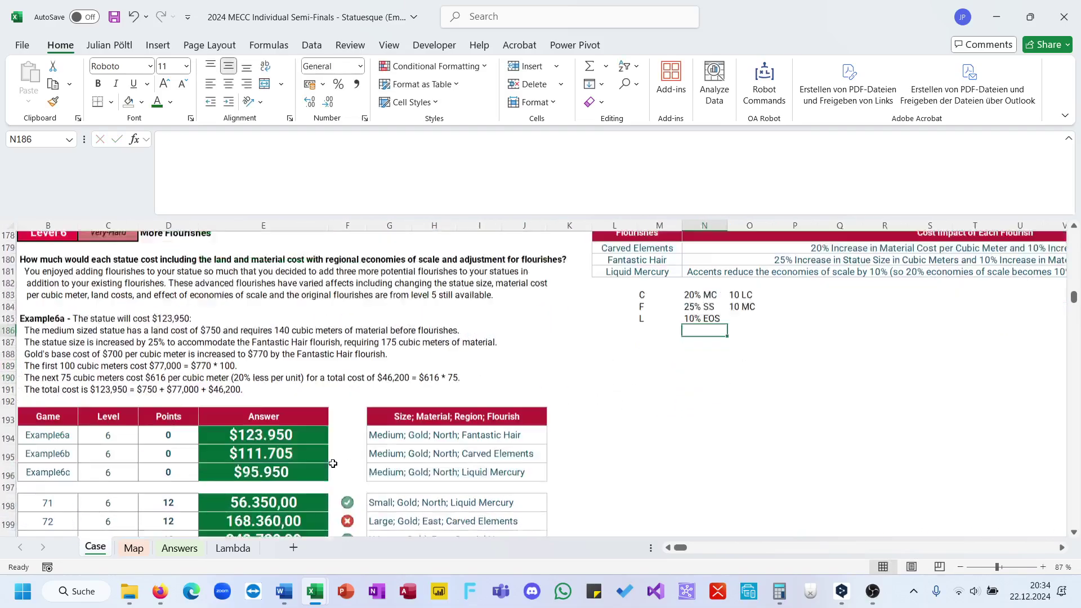
click(298, 475)
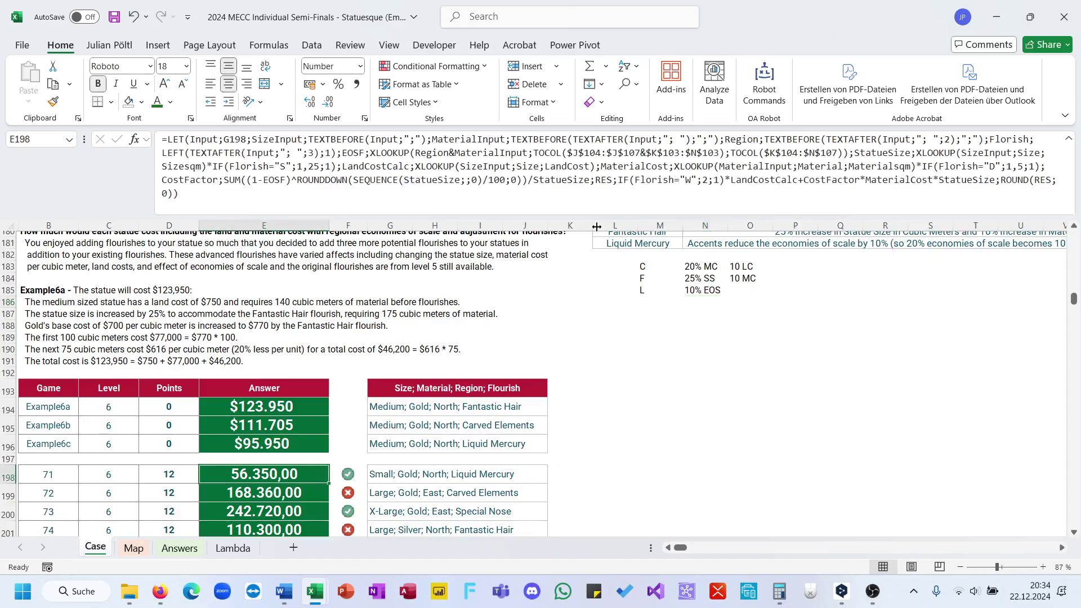
click(633, 197)
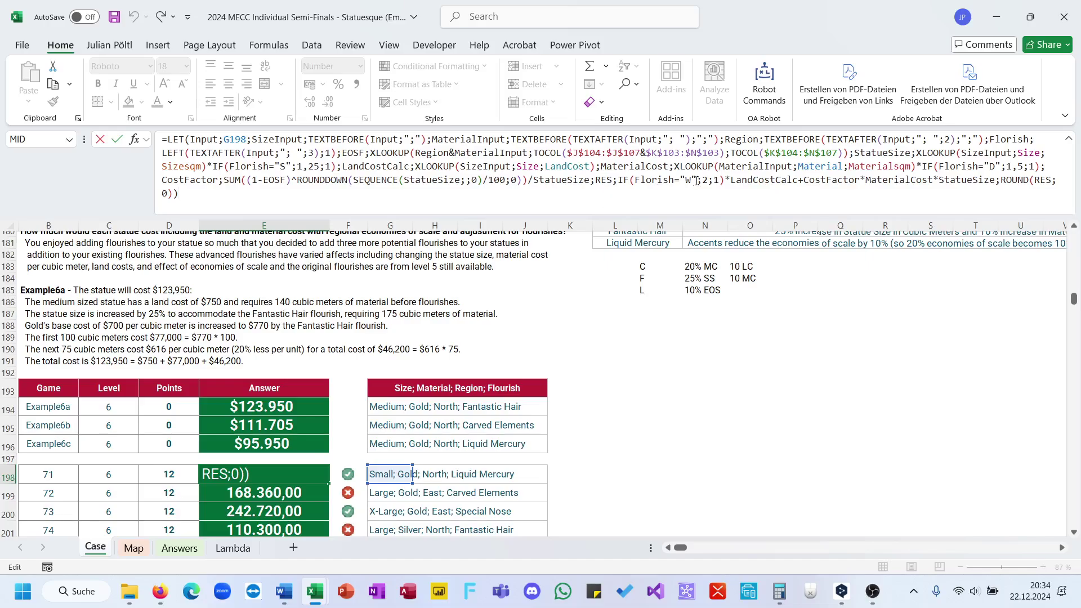
click(850, 156)
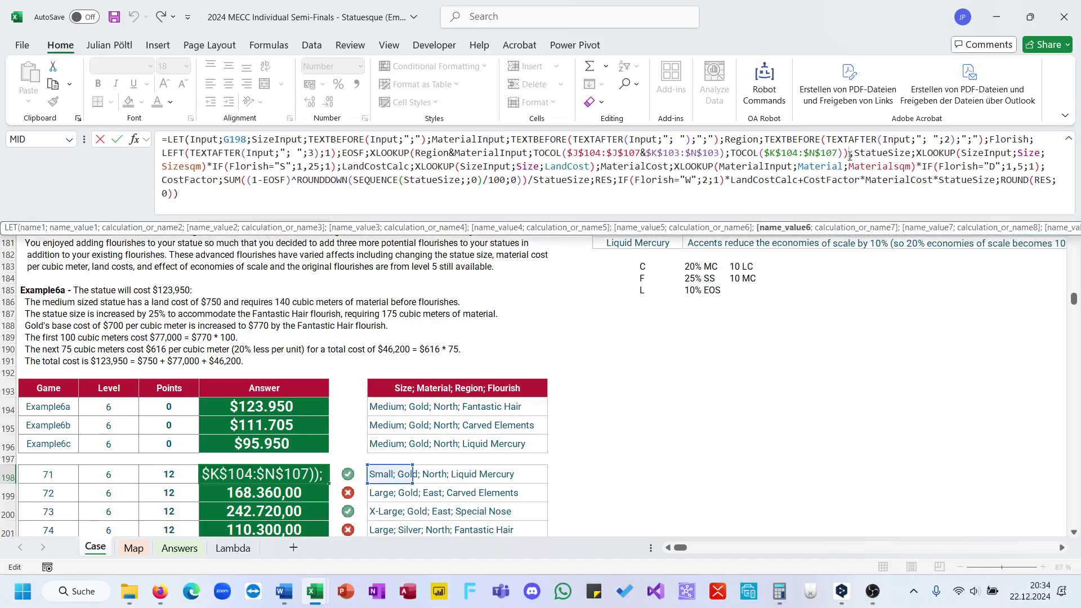
text(_)
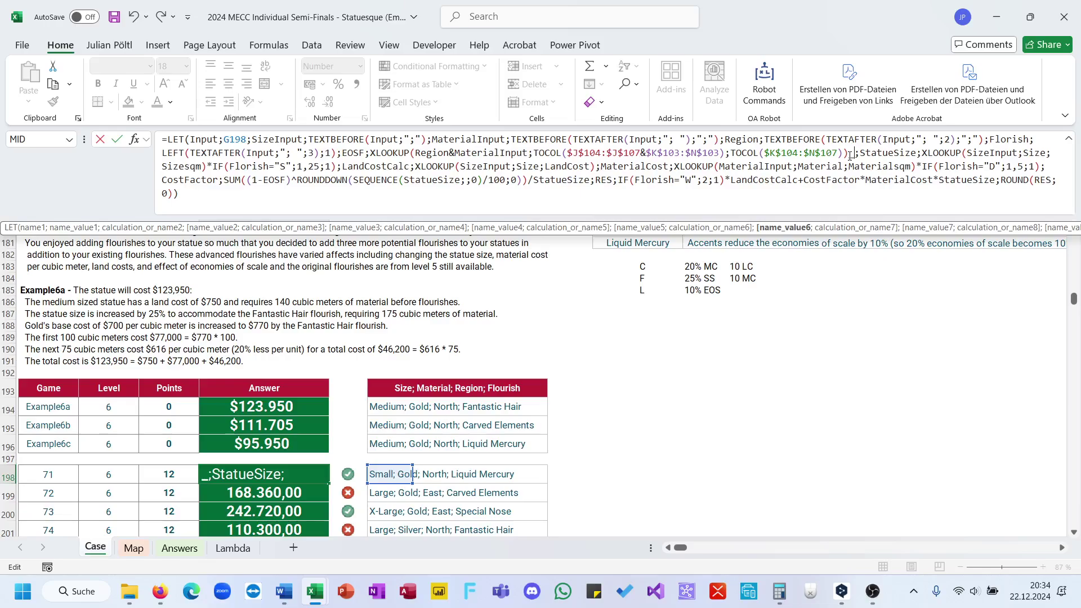
text(if()
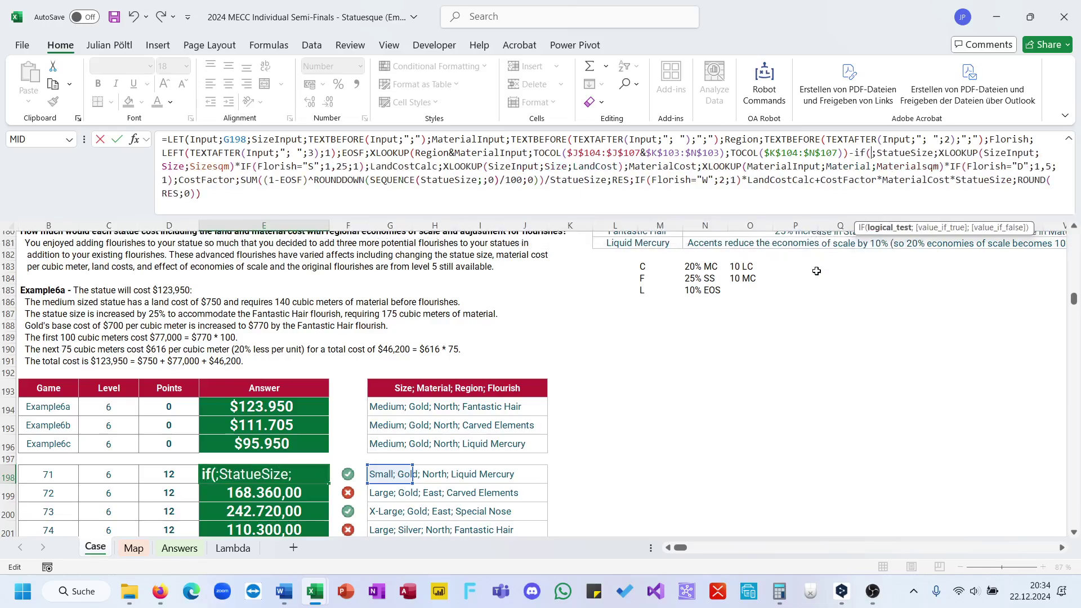
text(Florish)
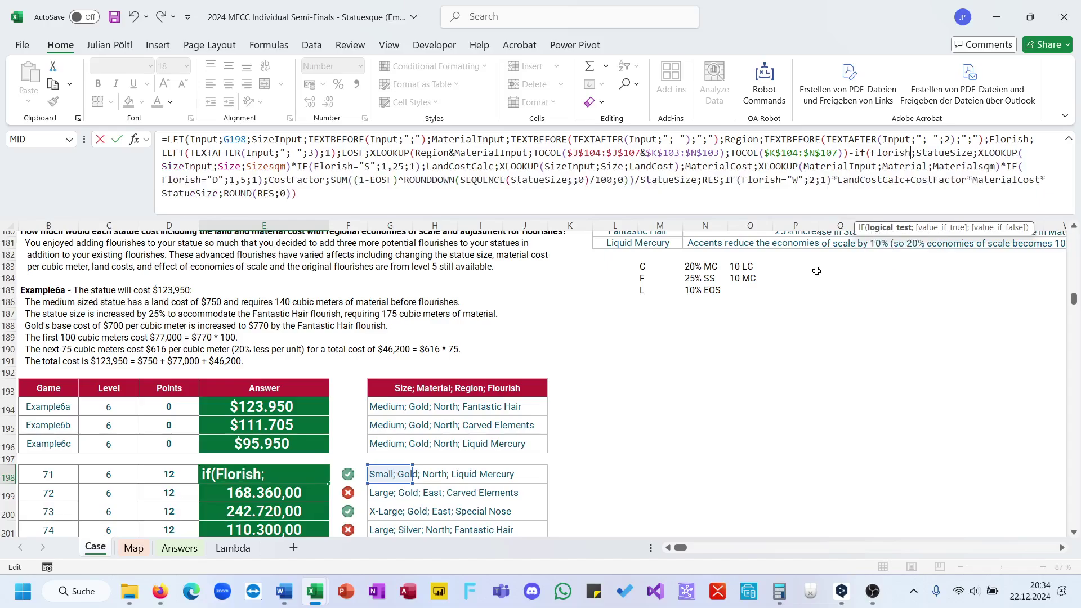
text(="L";)
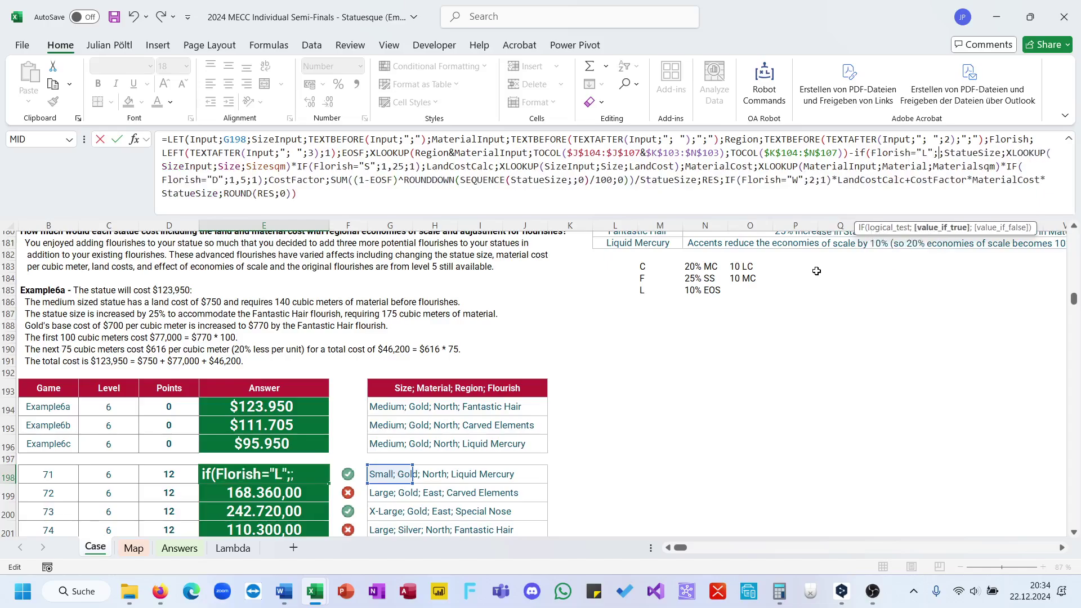
text(,1;0))
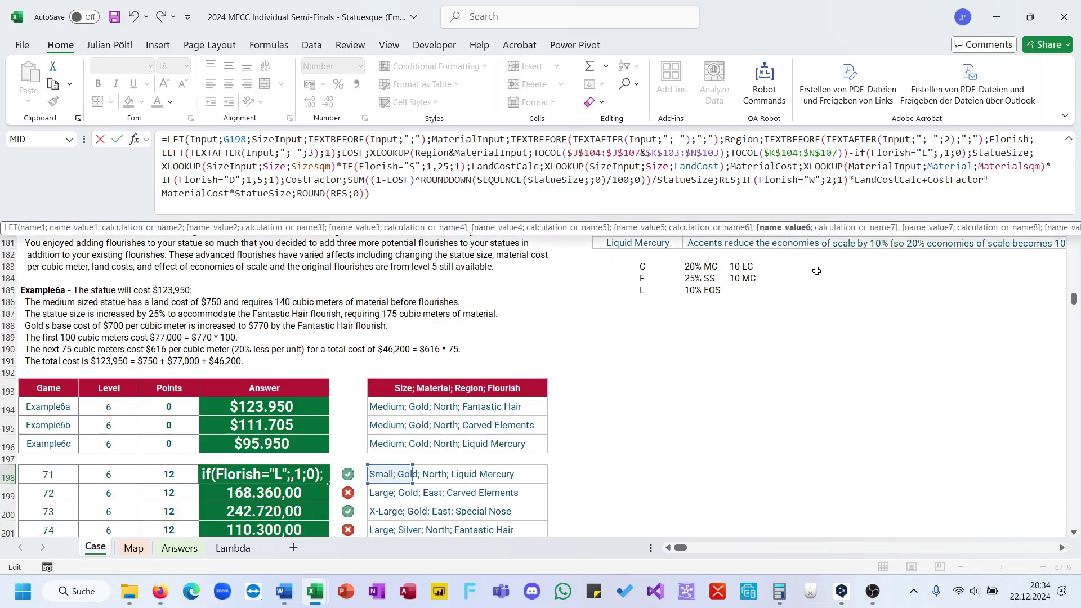
key(ctrl+Return)
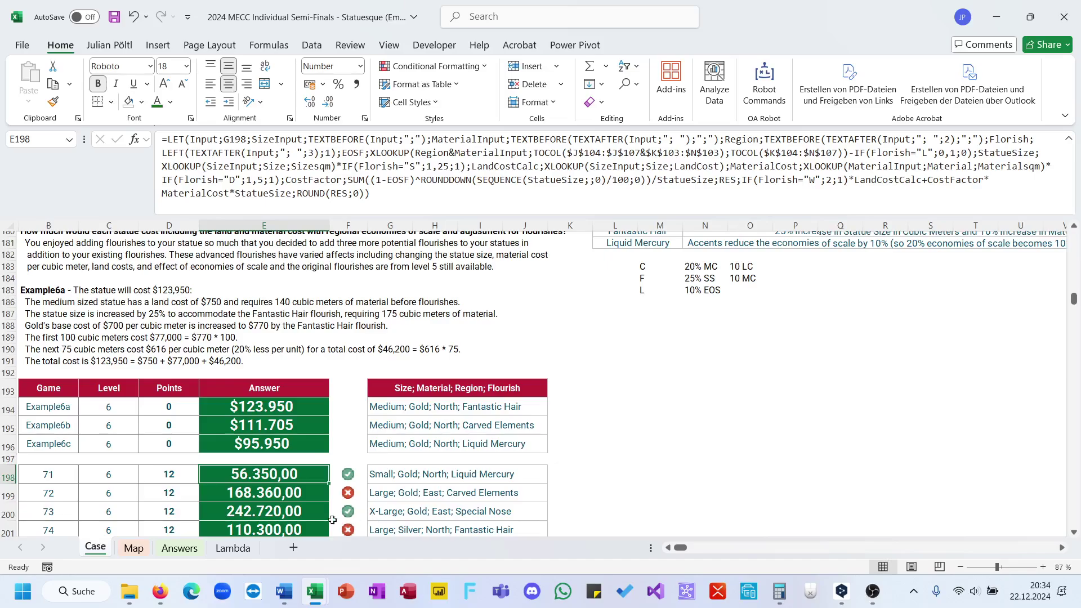
- Fill game 71's updated LET formula in E198 down through game 90 in E217 and review the answer checks
double_click(330, 487)
scroll(329, 488, down, 8)
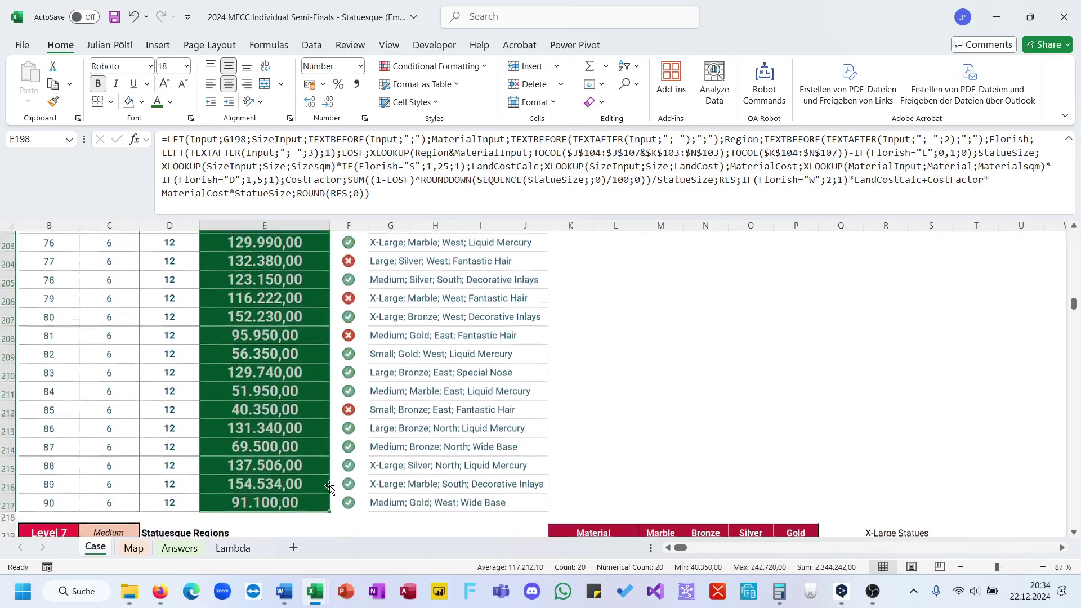
scroll(330, 487, up, 7)
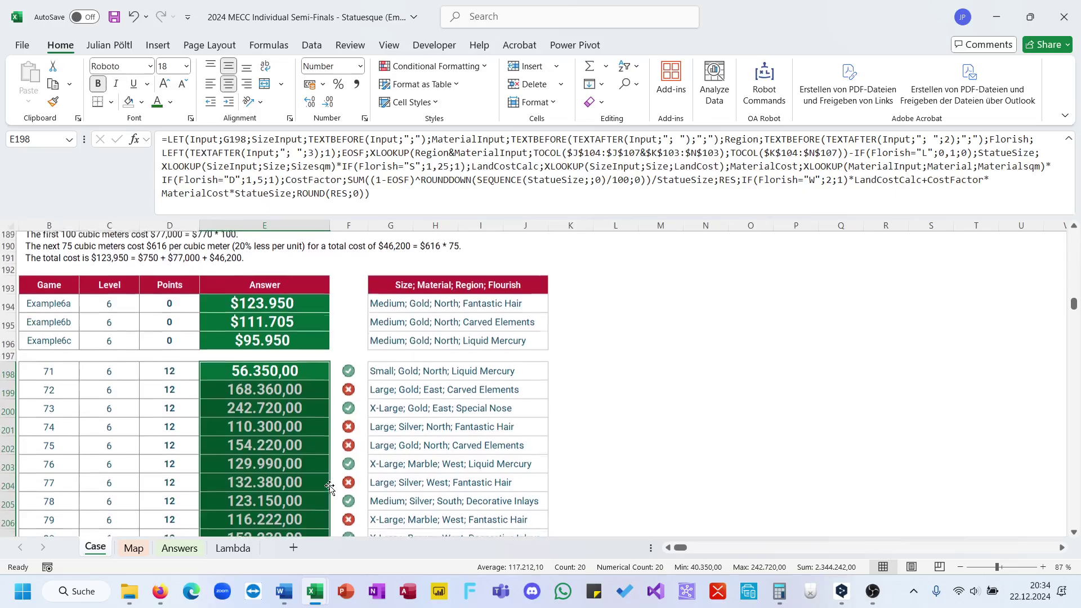
scroll(330, 488, down, 1)
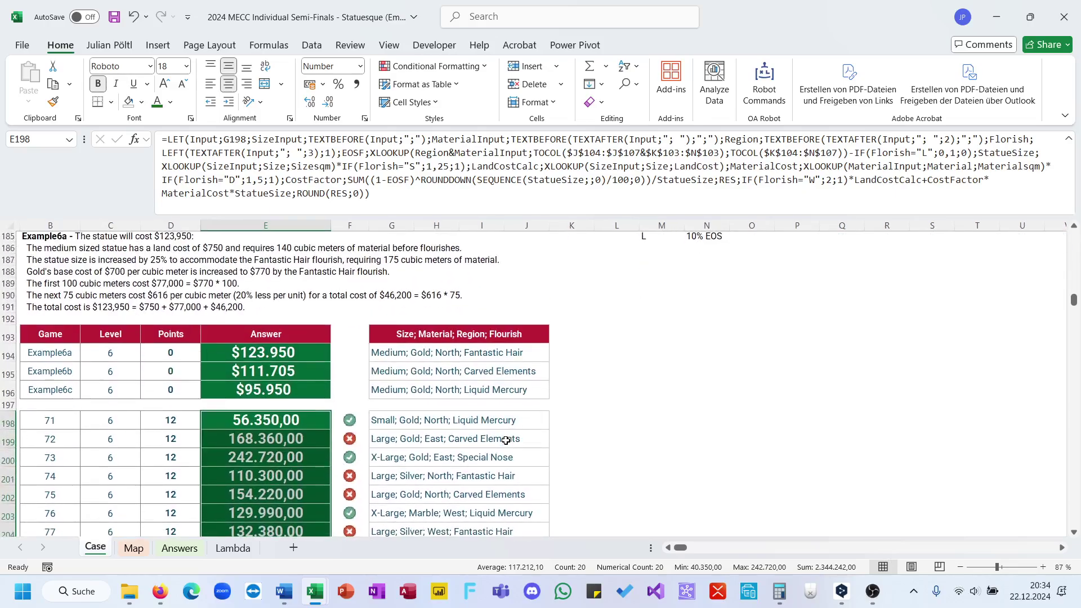
- Colour the Liquid Mercury note in M185:N185 green to mark that flourish as handled
drag(660, 237, 724, 236)
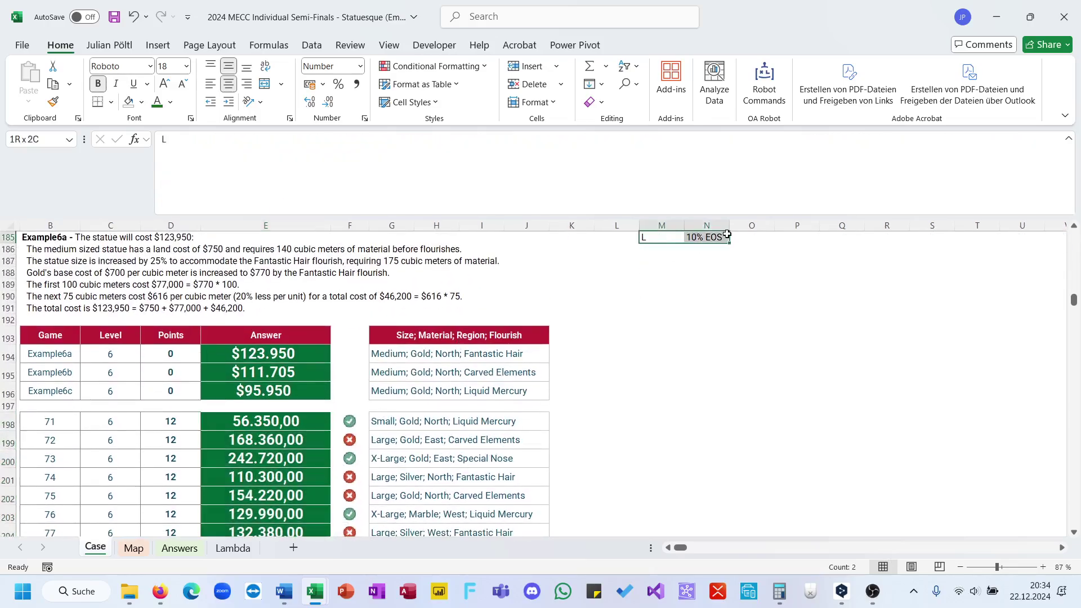
click(566, 252)
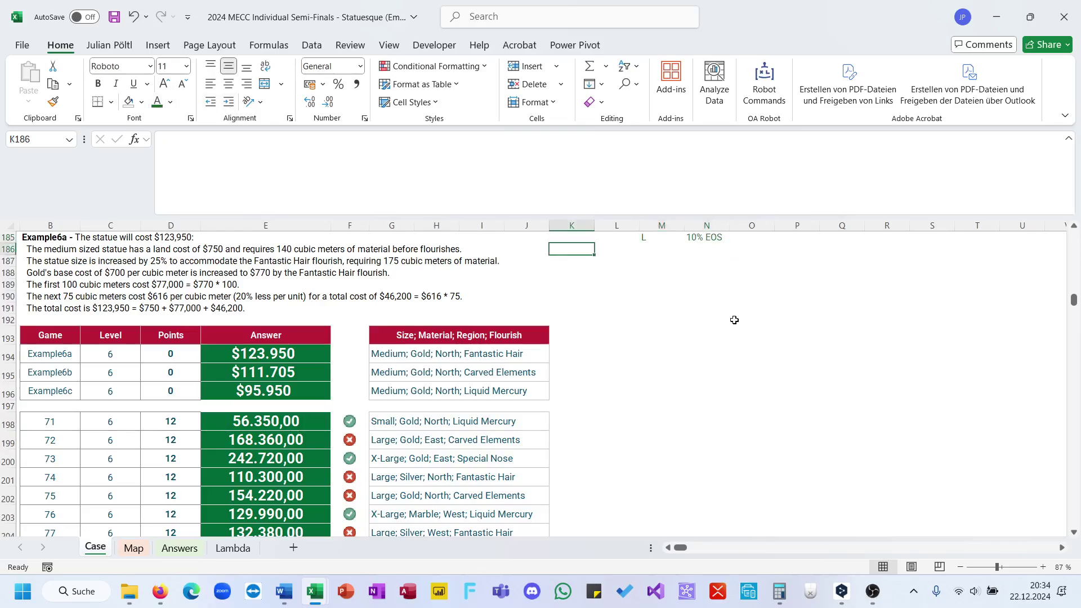
scroll(735, 319, up, 2)
click(646, 316)
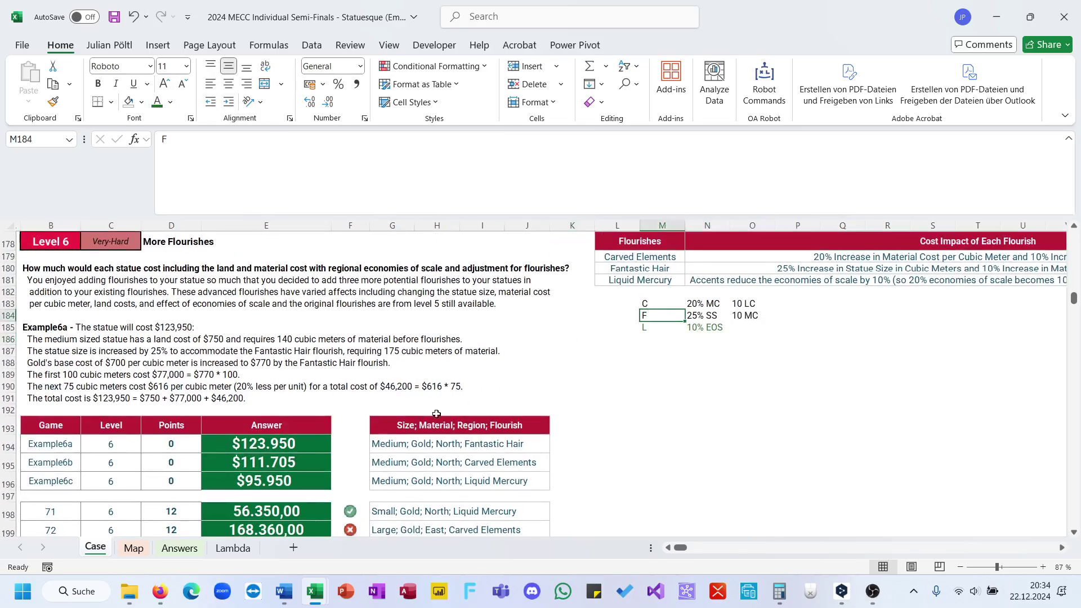
- In game 71's LET formula in E198, multiply the StatueSize calculation by IF(Florish="F";1,25;1)
click(292, 507)
click(493, 208)
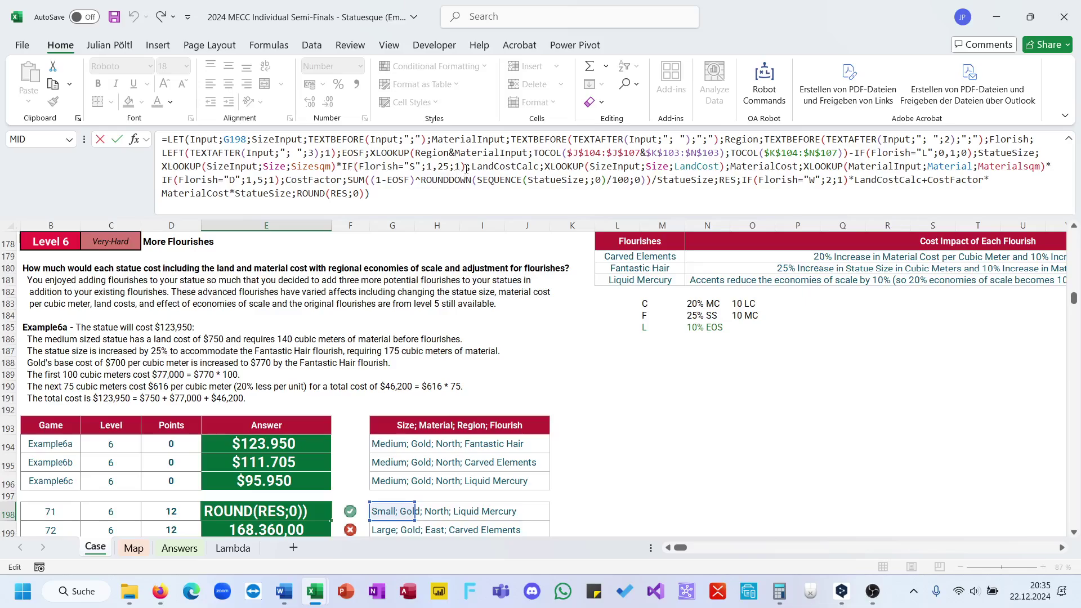
click(467, 168)
text(*if(flo)
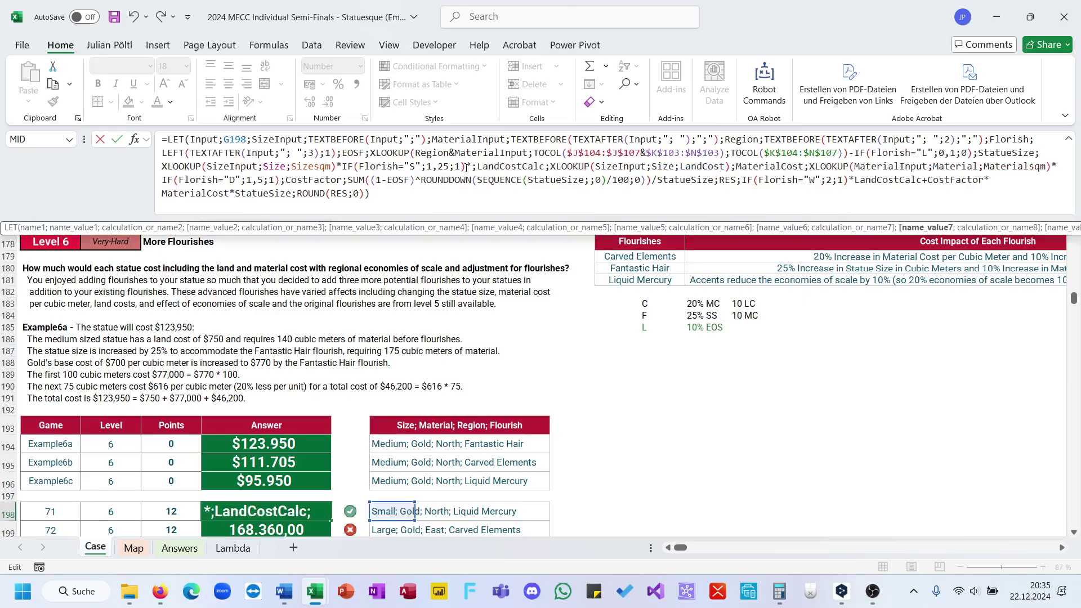
key(Down)
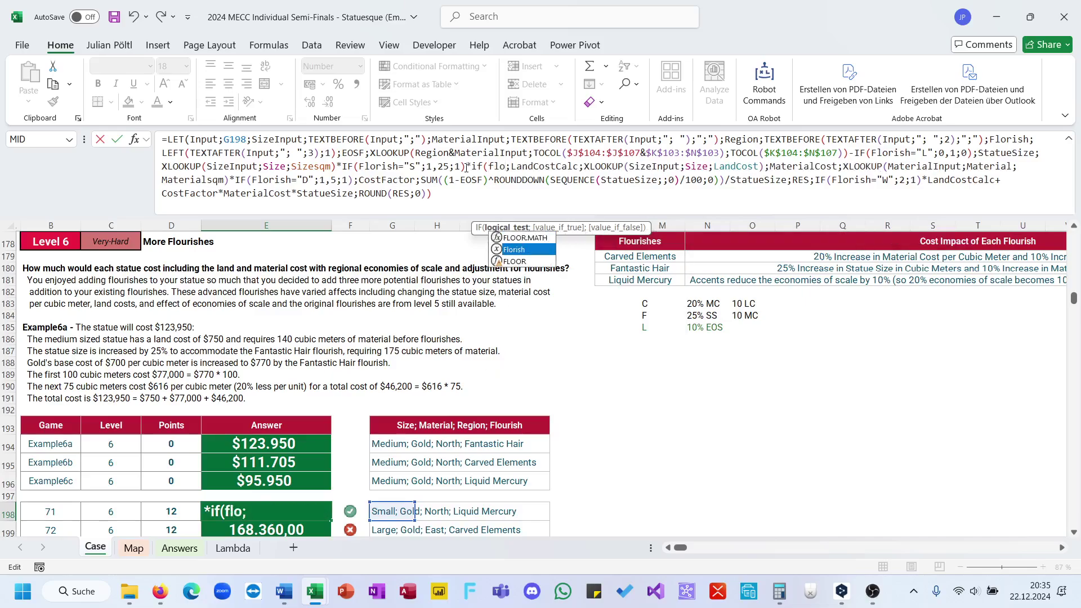
key(Tab)
text(=")
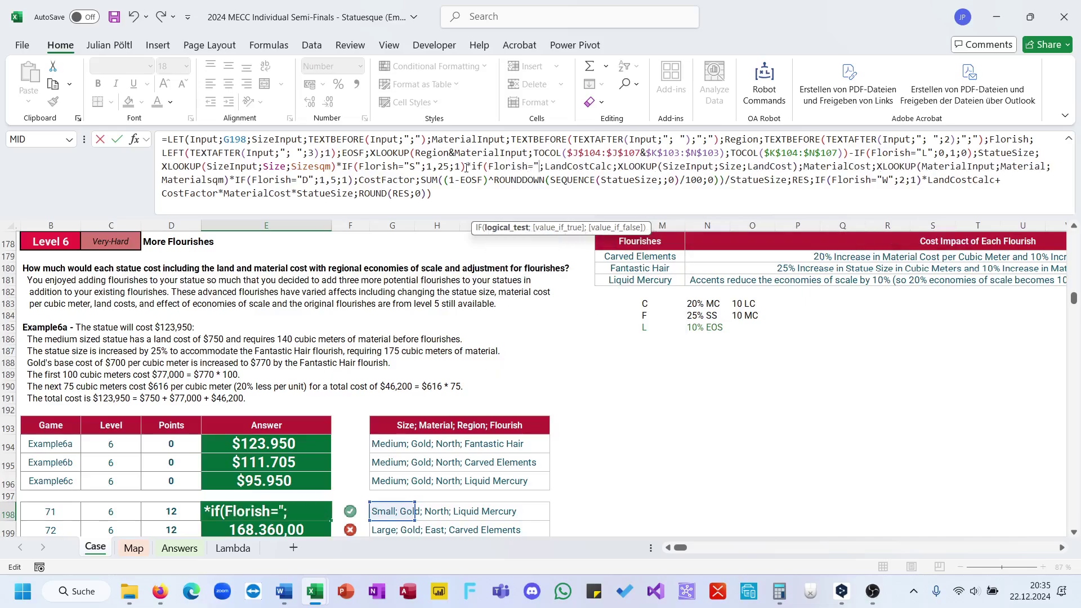
text(F";)
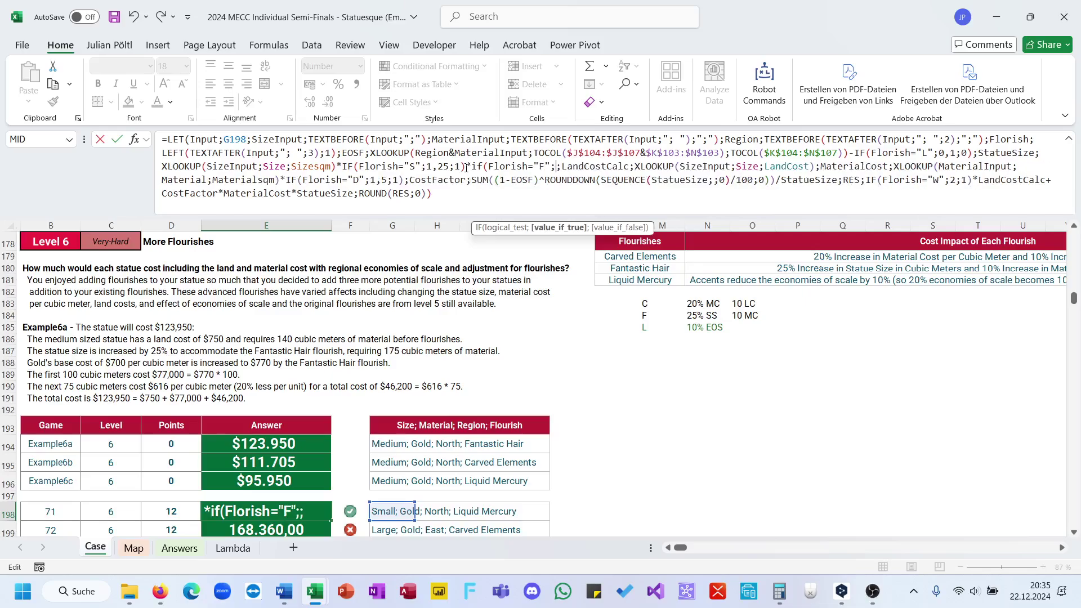
text(1,25;)
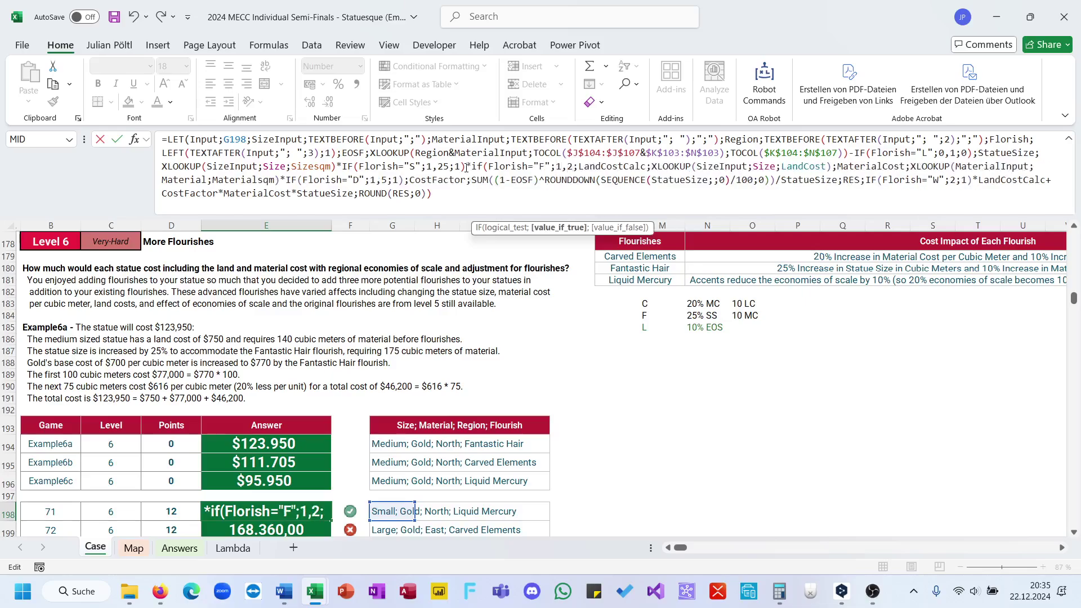
text(1))
key(ctrl+Return)
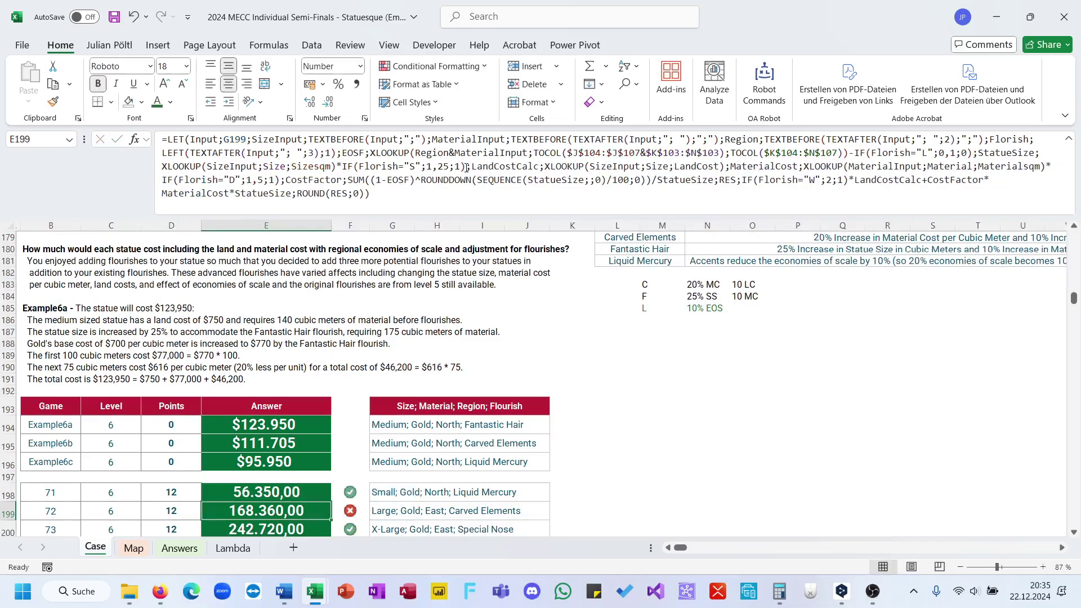
- In game 71's LET formula in E198, multiply the MaterialCost calculation by IF(Florish="F";1,1;1)
click(486, 164)
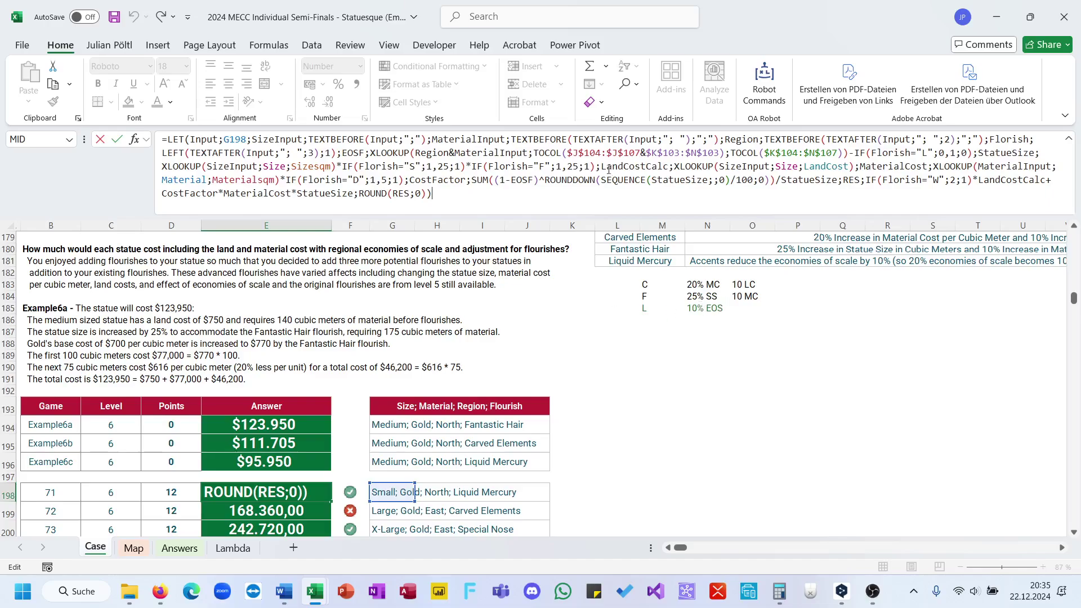
key(Escape)
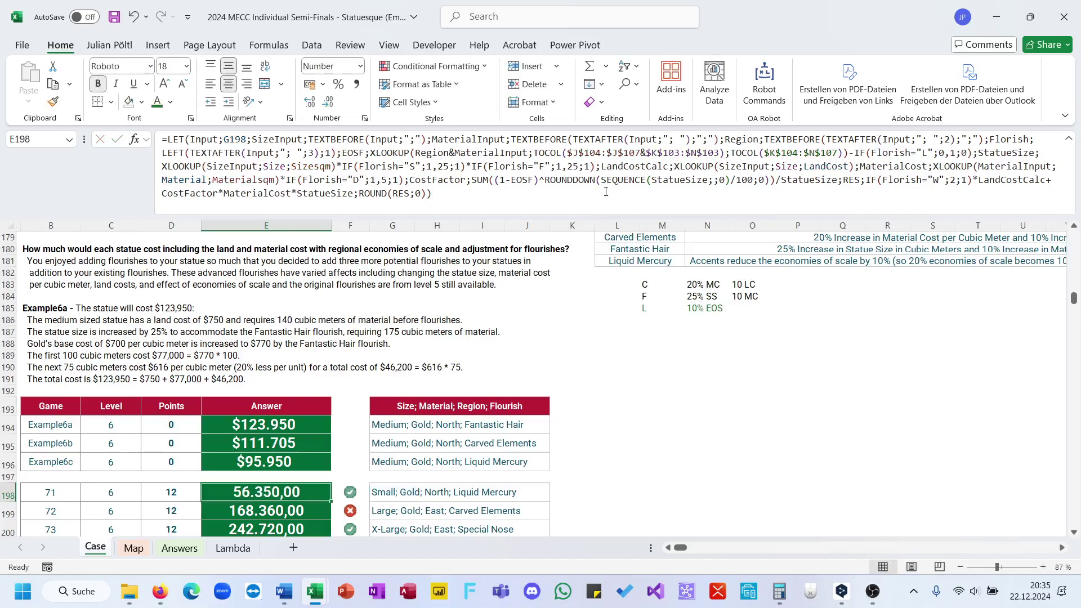
click(593, 189)
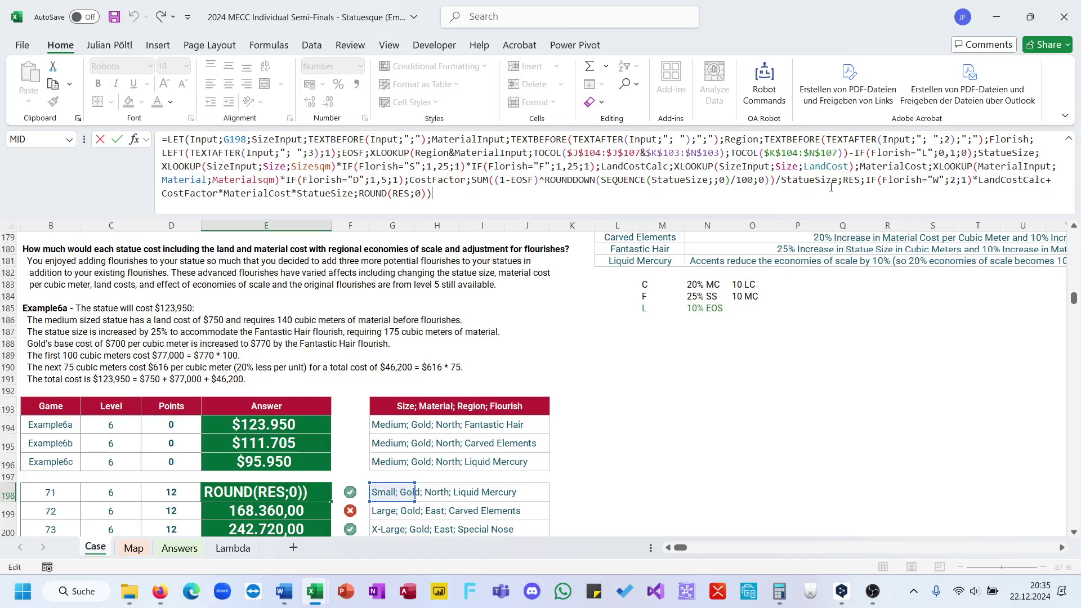
click(405, 182)
text(*if()
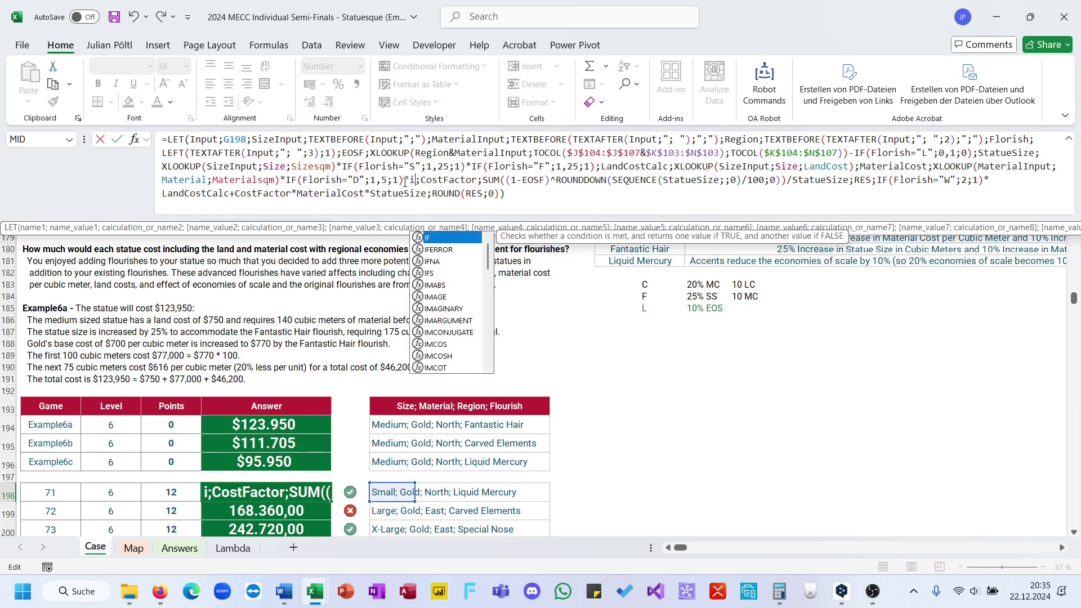
text(Flo)
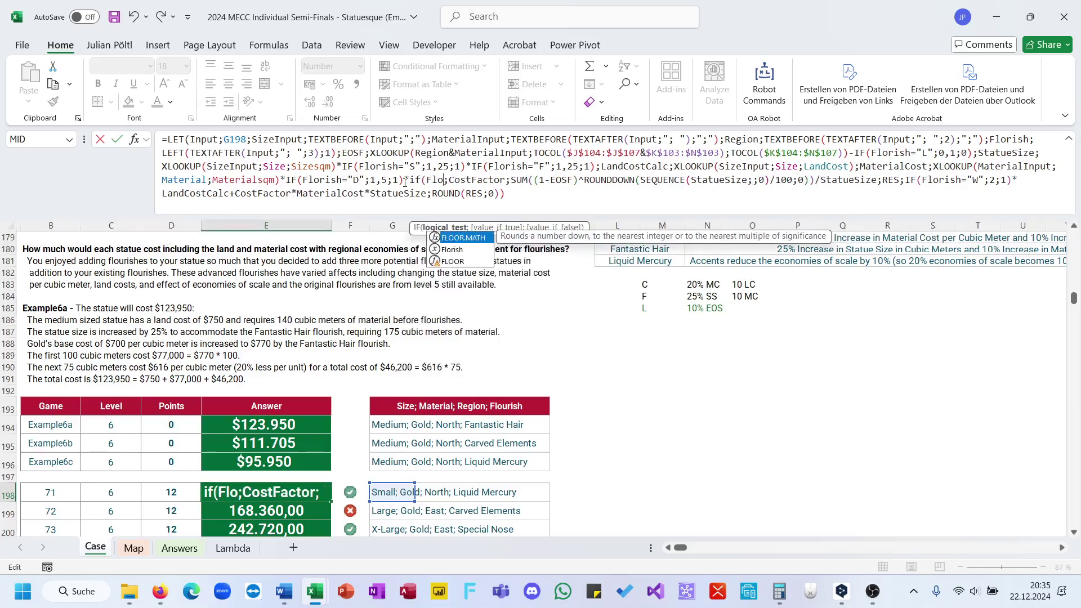
text(rish="F";)
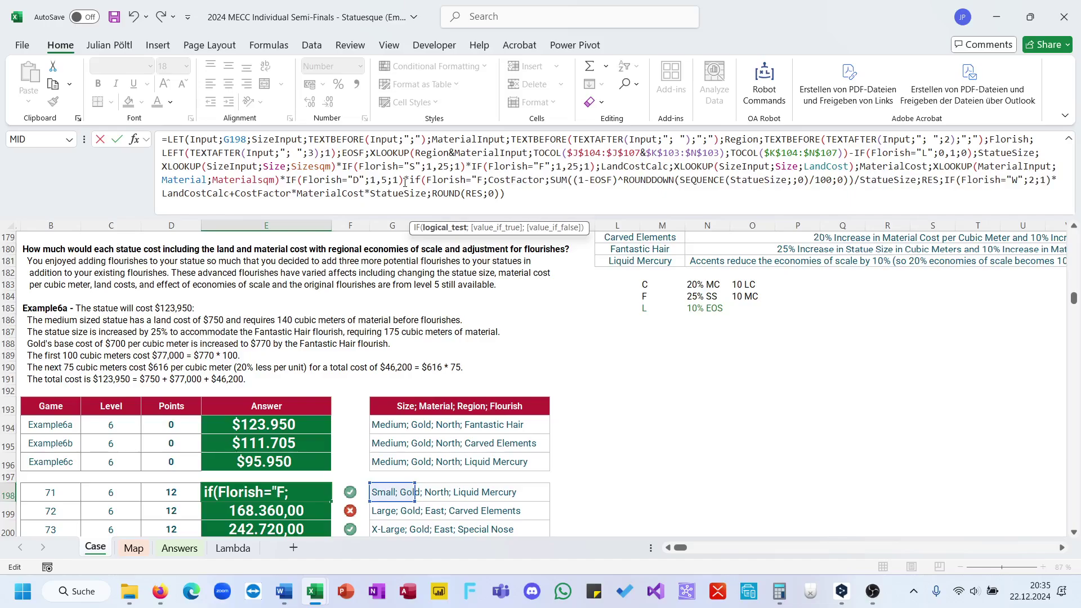
text(1,1;1)
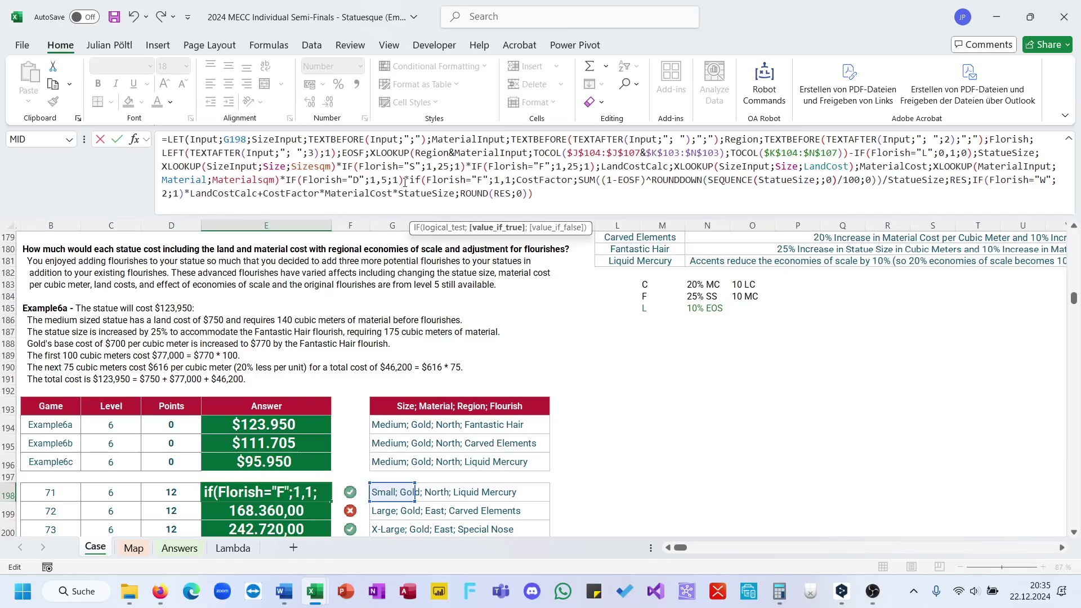
text())
key(Return)
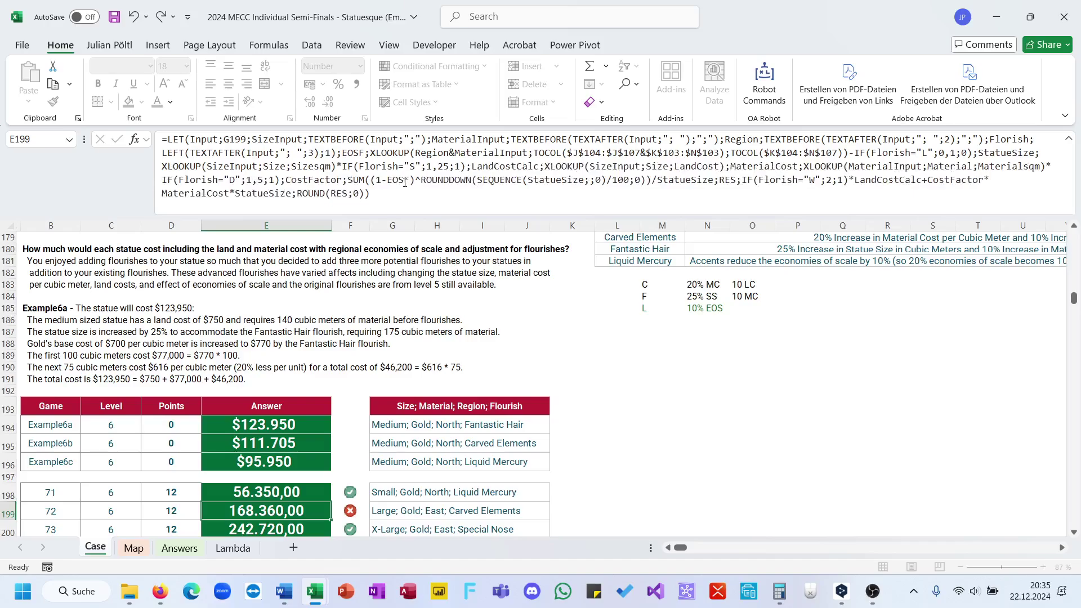
- Copy the Fantastic Hair version of the E198 formula down to E217 and review which games still fail
click(327, 493)
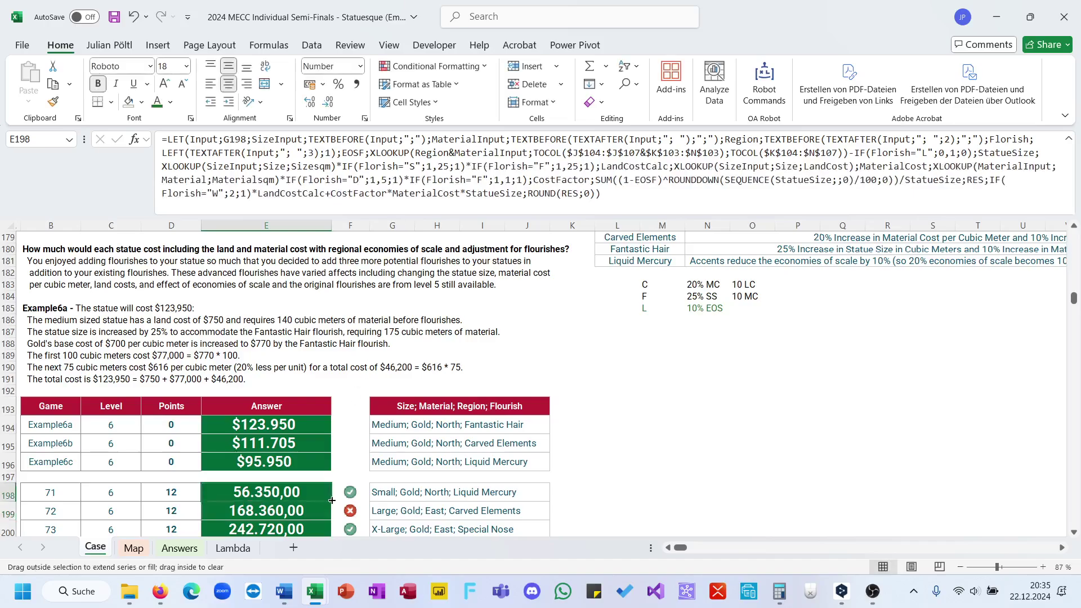
double_click(332, 501)
scroll(331, 501, down, 5)
scroll(331, 501, down, 3)
scroll(331, 501, up, 5)
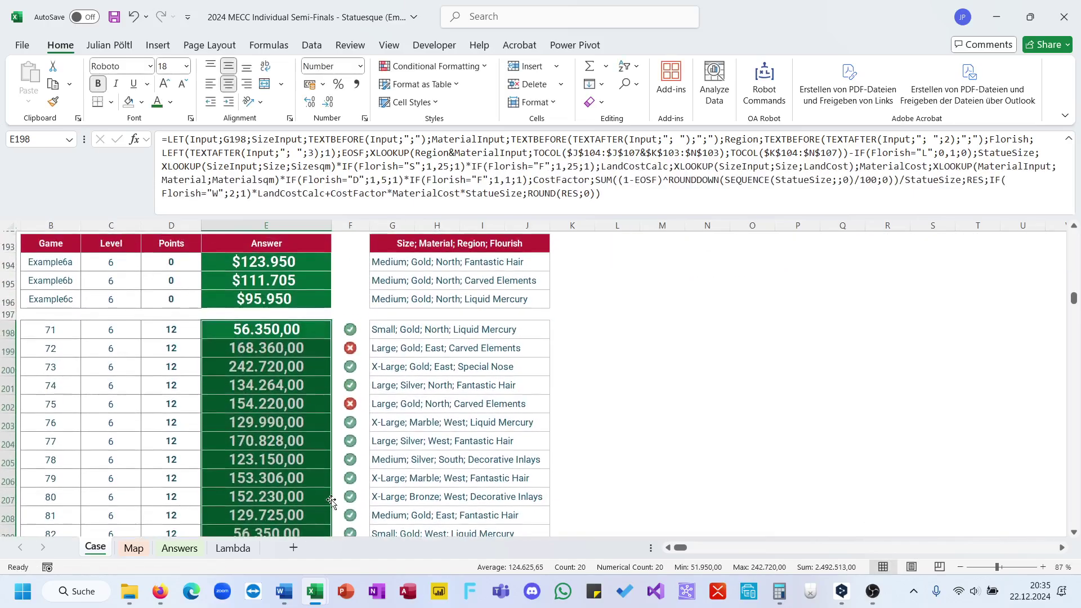
- Colour the Fantastic Hair note in M184:O184 green to mark that flourish as handled
click(309, 350)
scroll(309, 351, up, 4)
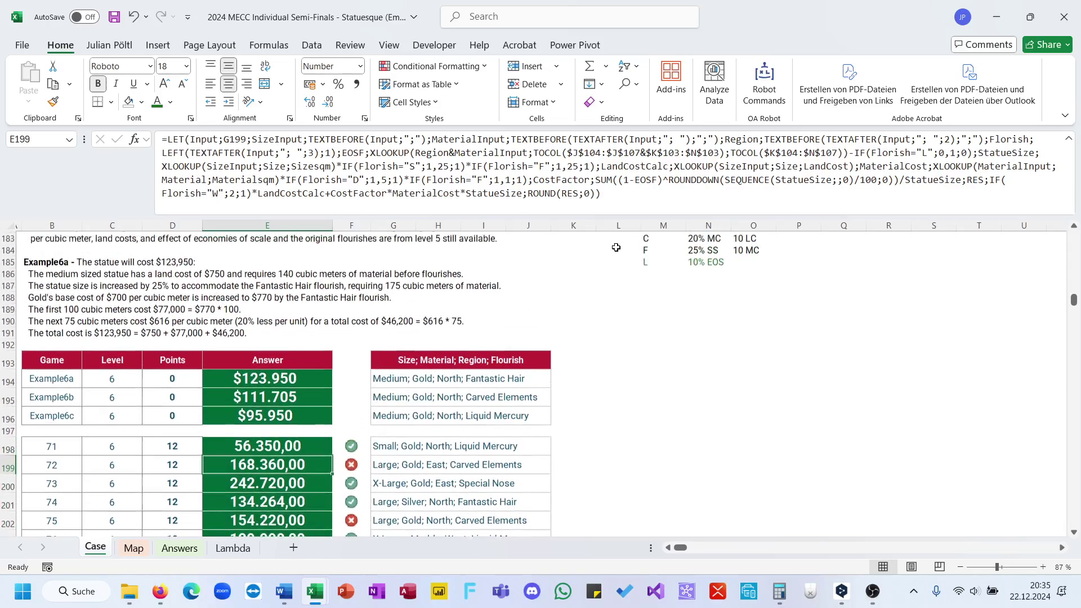
drag(687, 276, 758, 274)
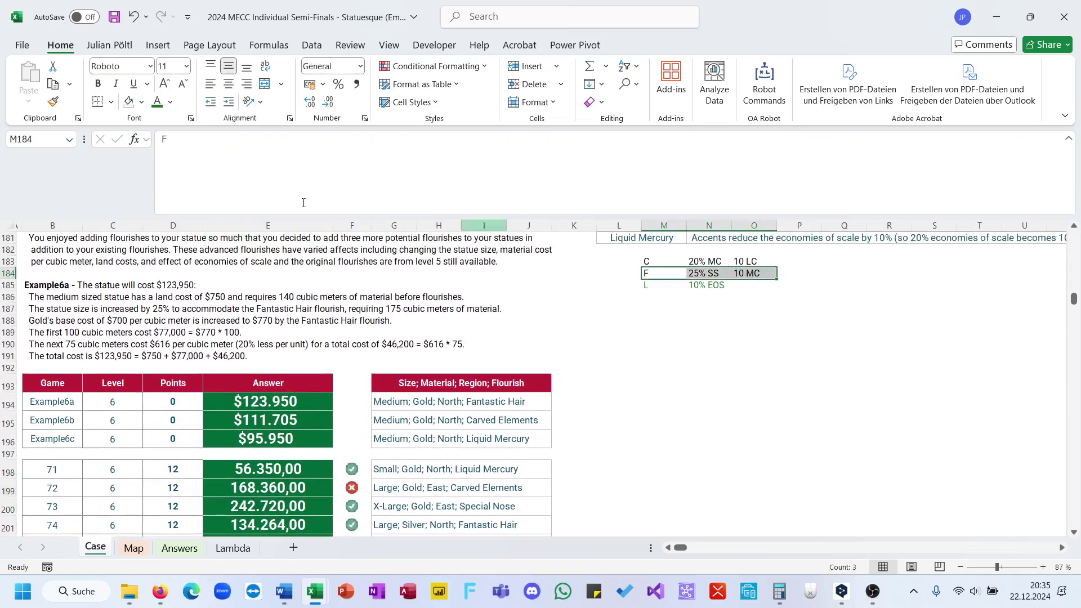
scroll(630, 307, up, 2)
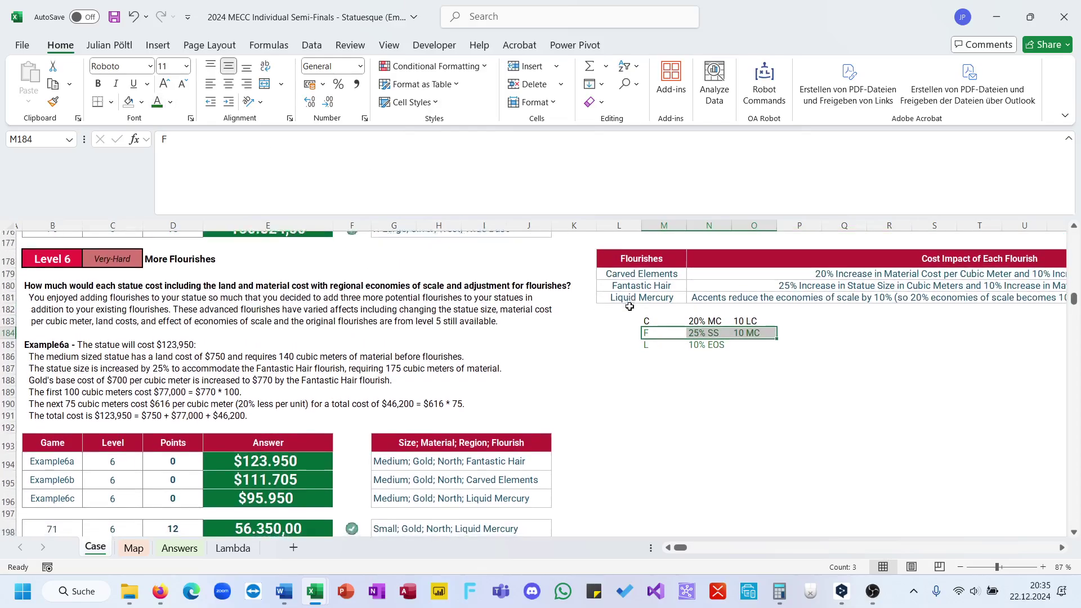
- In game 71's LET formula in E198, multiply the StatueSize calculation by IF(Florish="C";1,2;1)
click(277, 509)
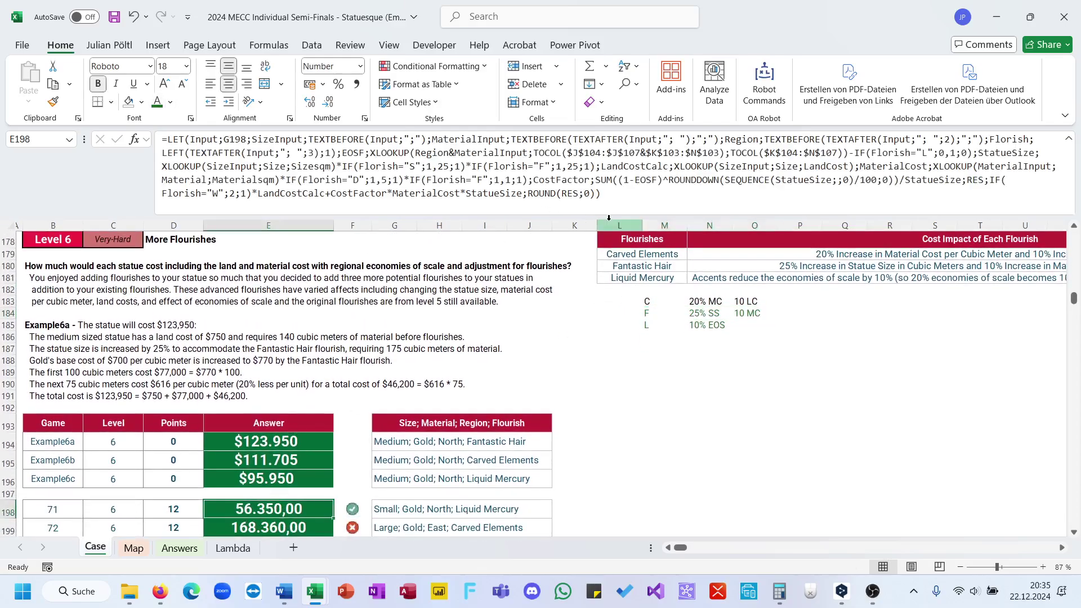
click(667, 213)
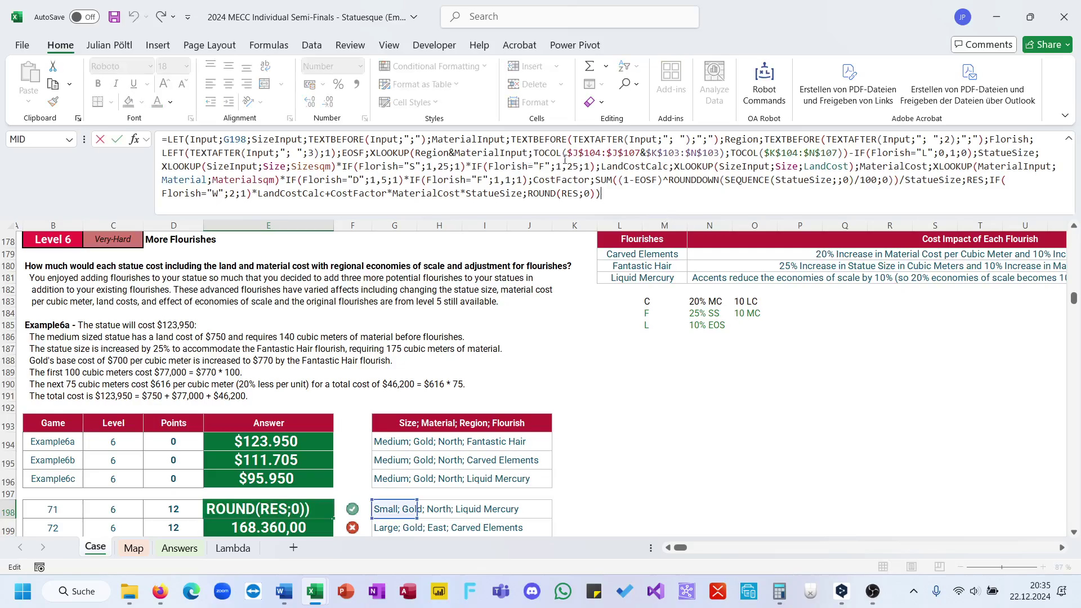
click(598, 167)
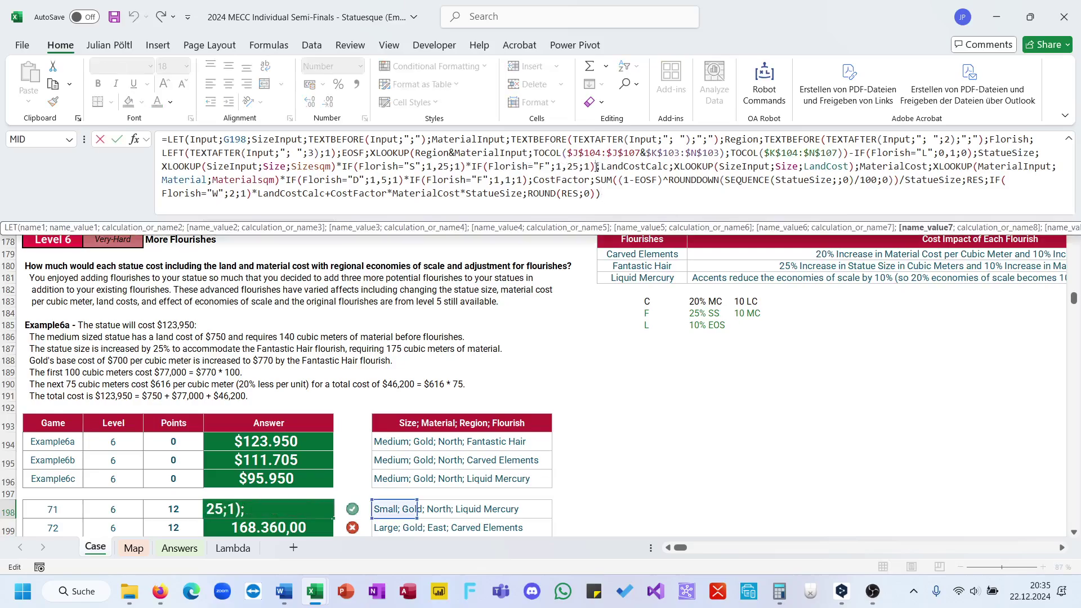
text(*if()
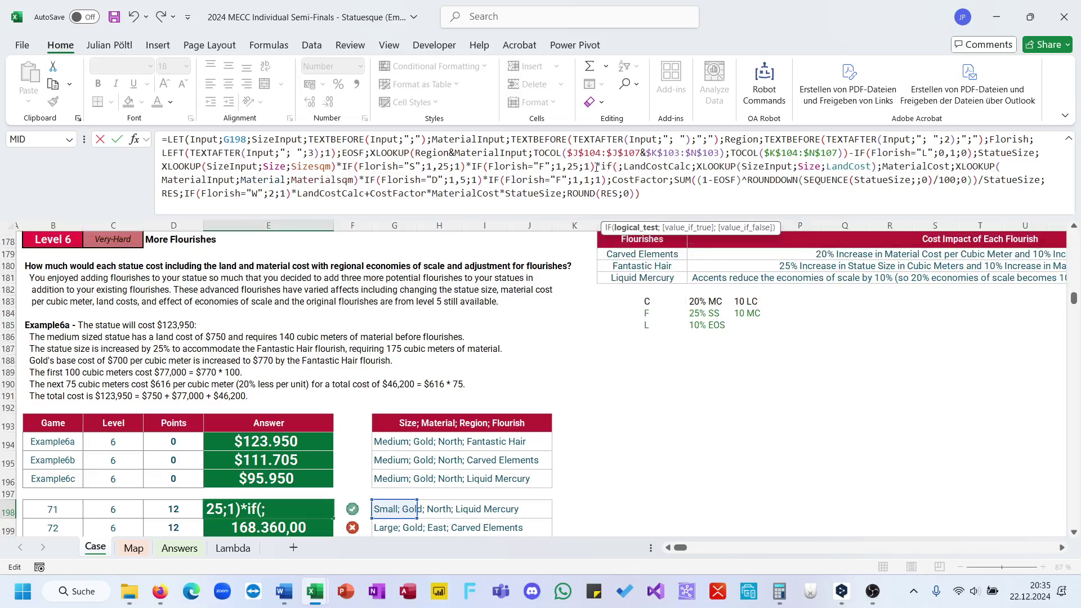
text(Florish=)
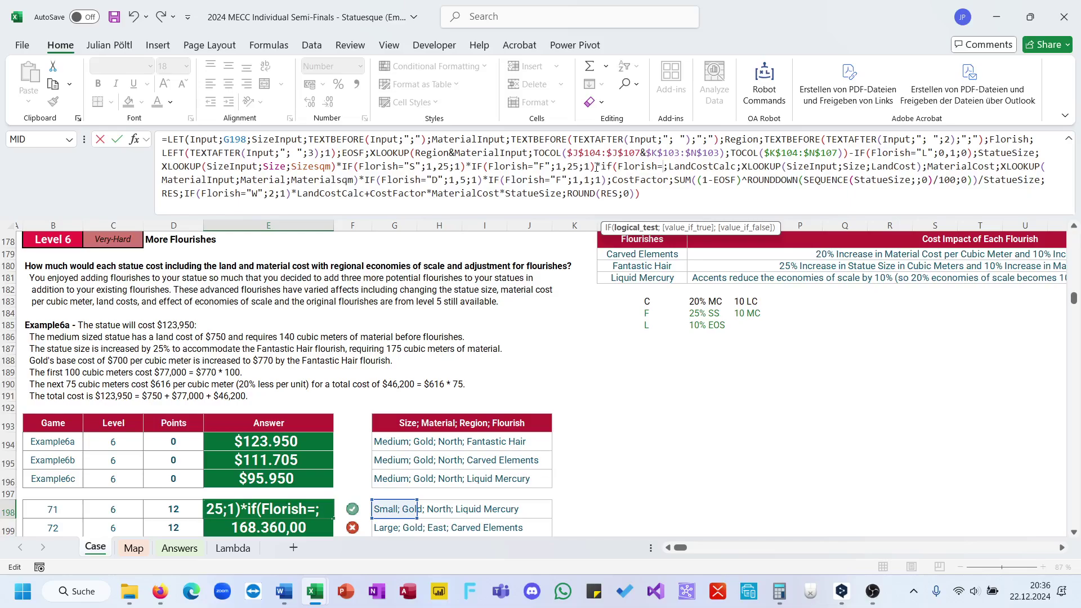
text("C")
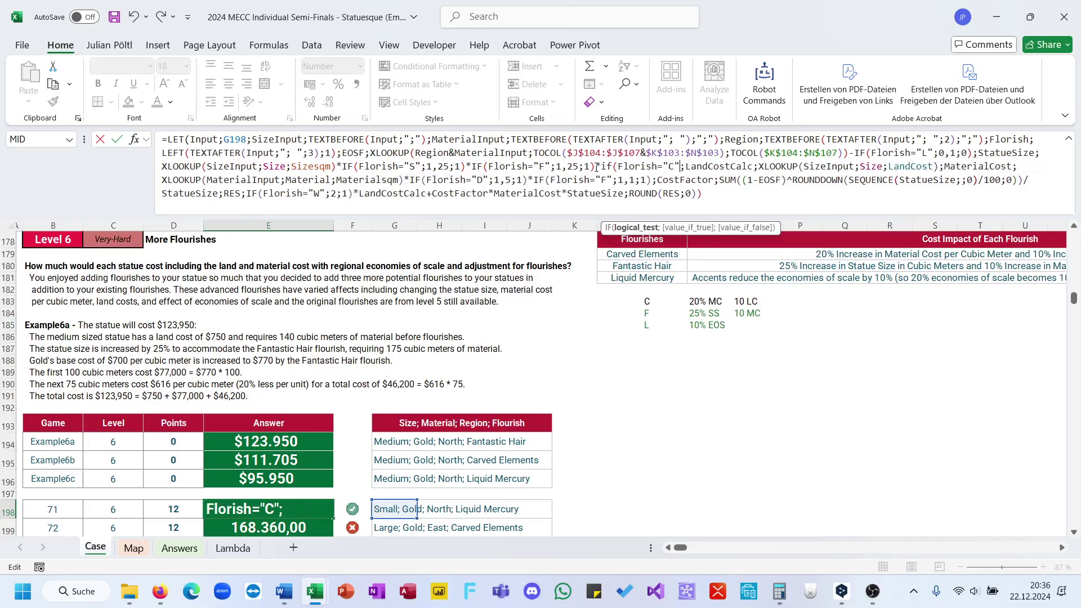
text(;1)
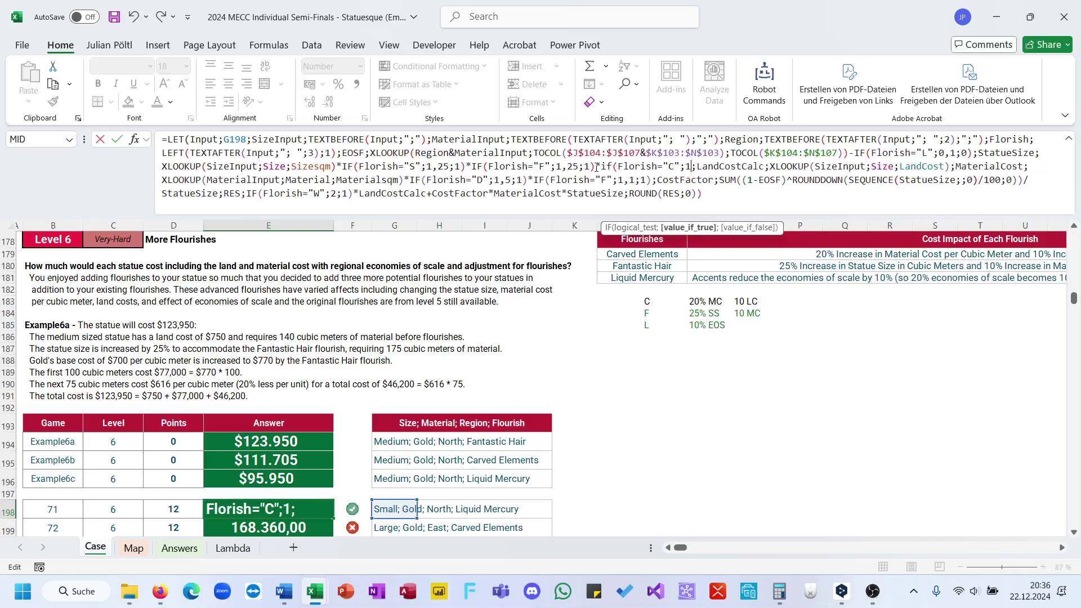
text(,2)
text(;1)
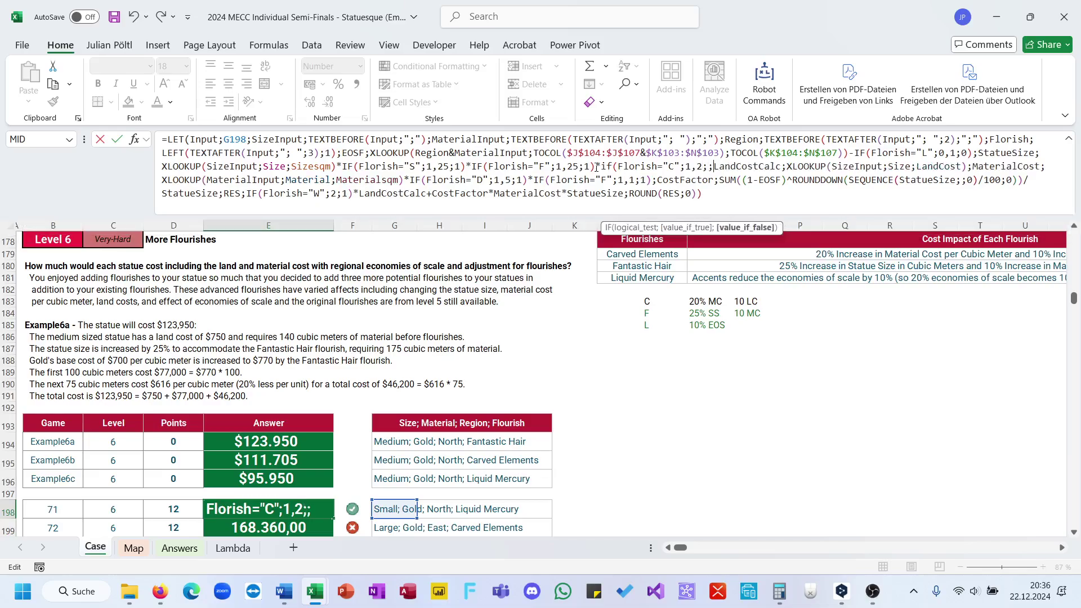
key(Return)
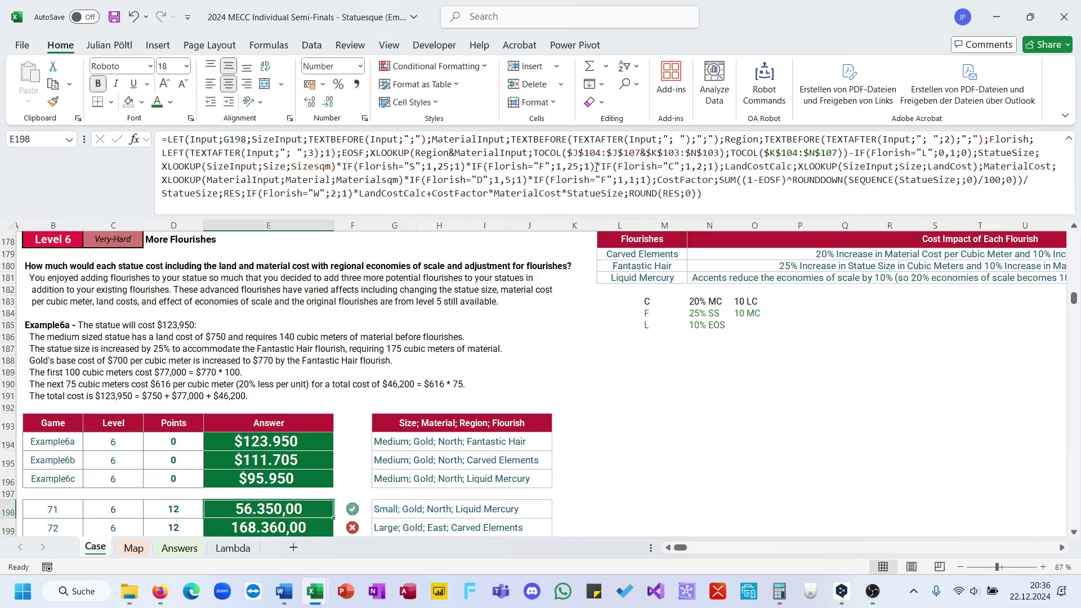
- Copy game 71's E198 formula down to E217 and colour the 20% MC note in N183 green
double_click(334, 518)
scroll(465, 459, down, 1)
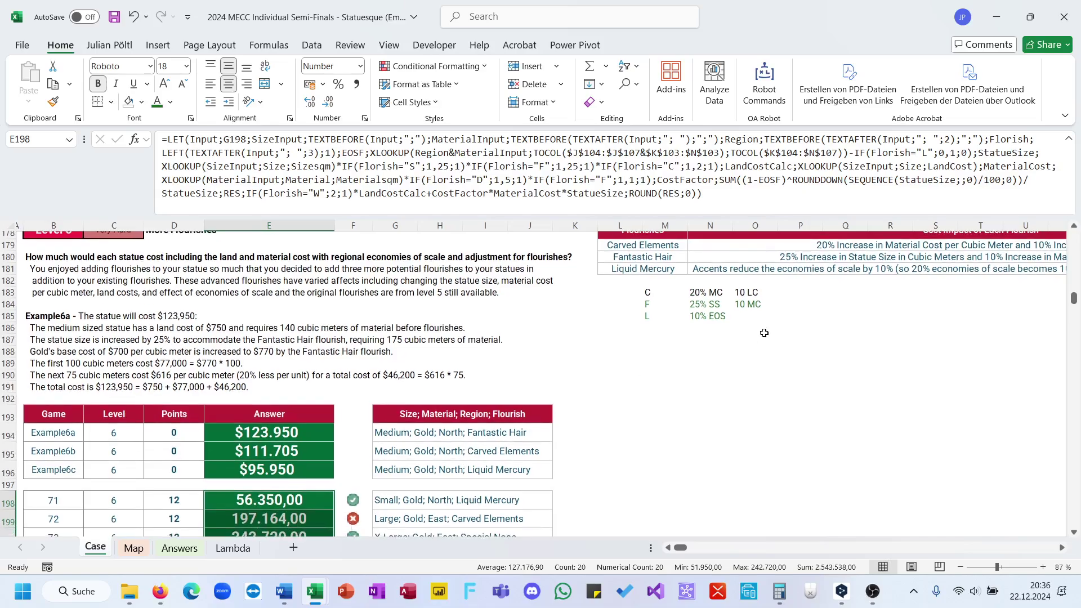
click(713, 296)
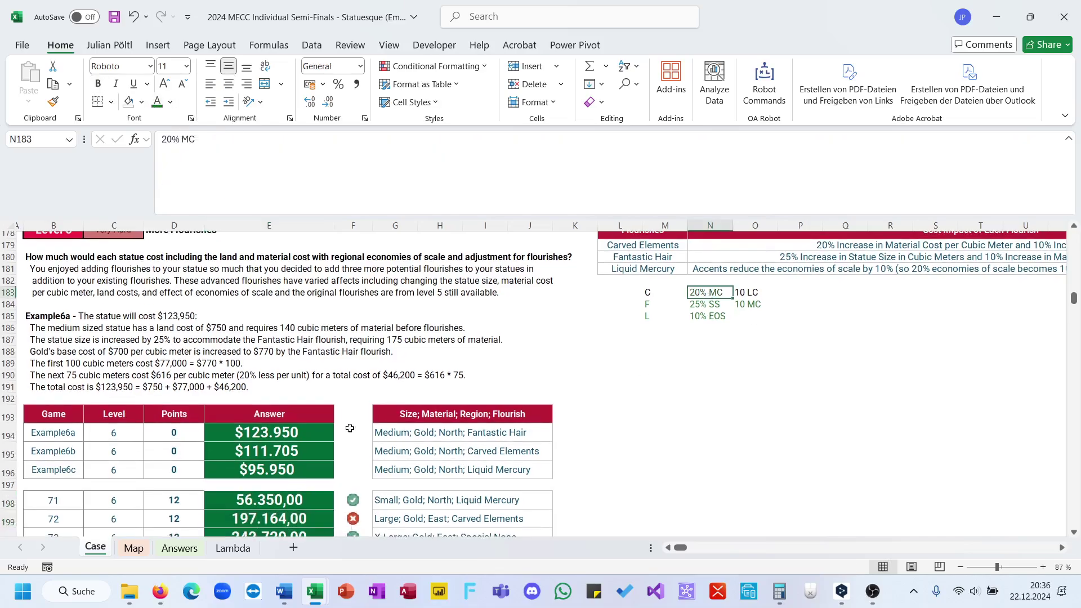
- In game 71's LET formula in E198, multiply the LandCostCalc calculation by IF(Florish="C";1,1;1)
click(308, 494)
click(504, 175)
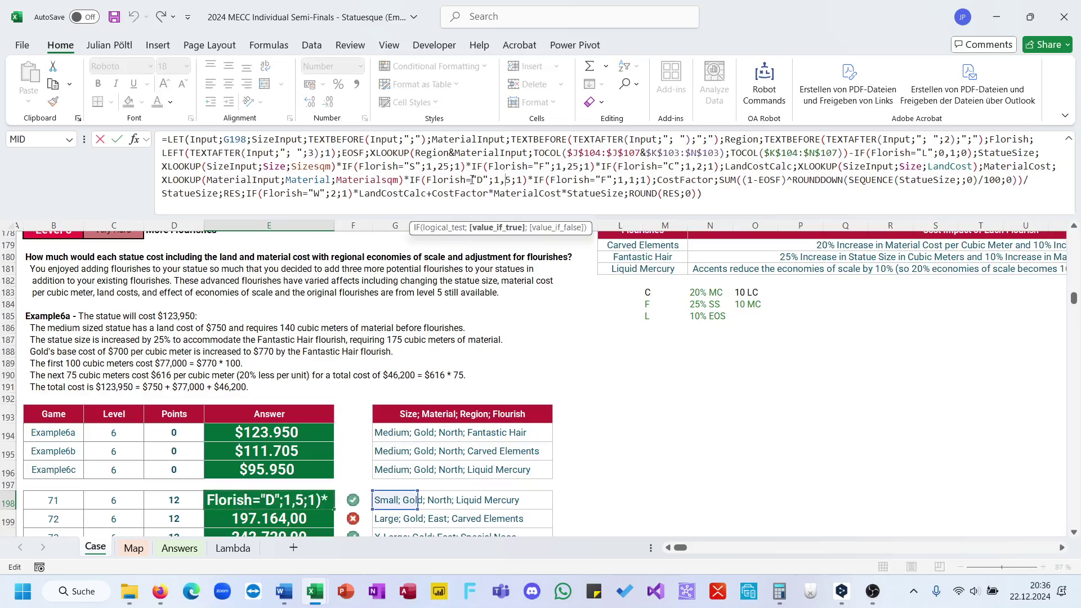
click(985, 167)
click(979, 167)
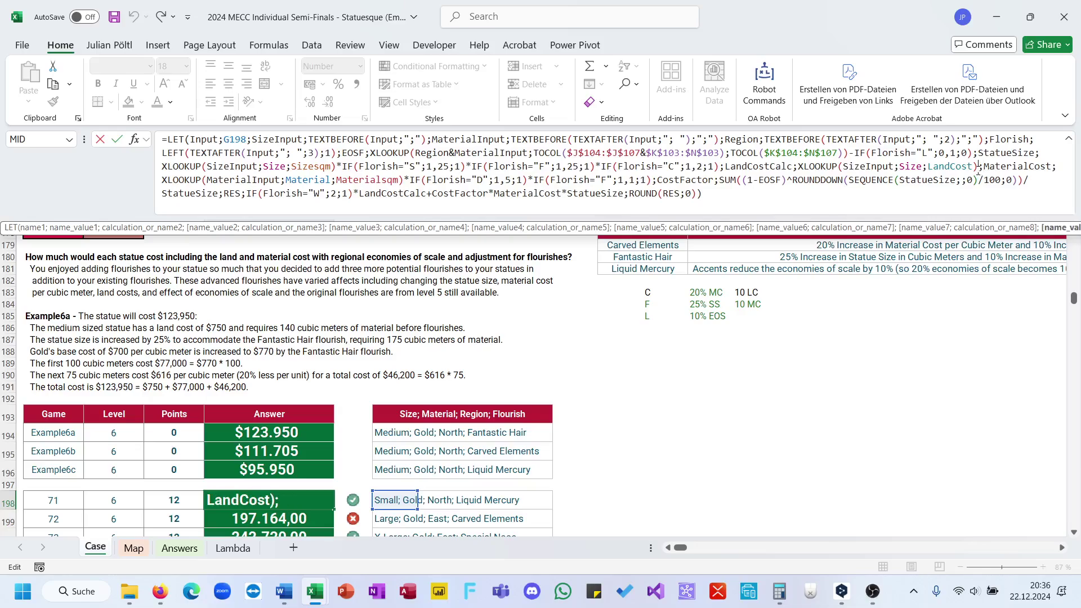
text(*if()
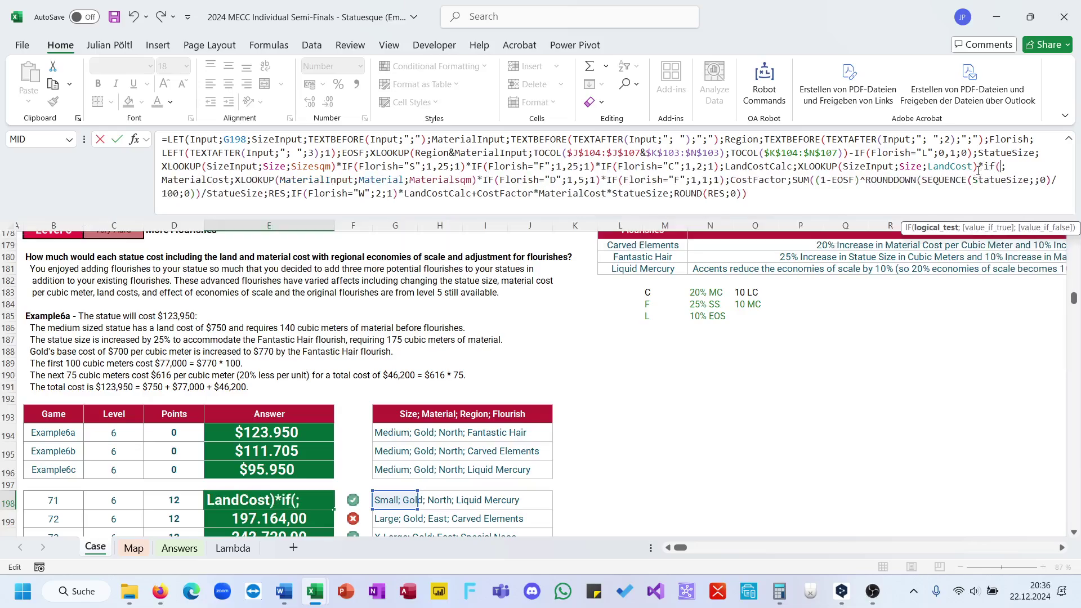
text(Florish")
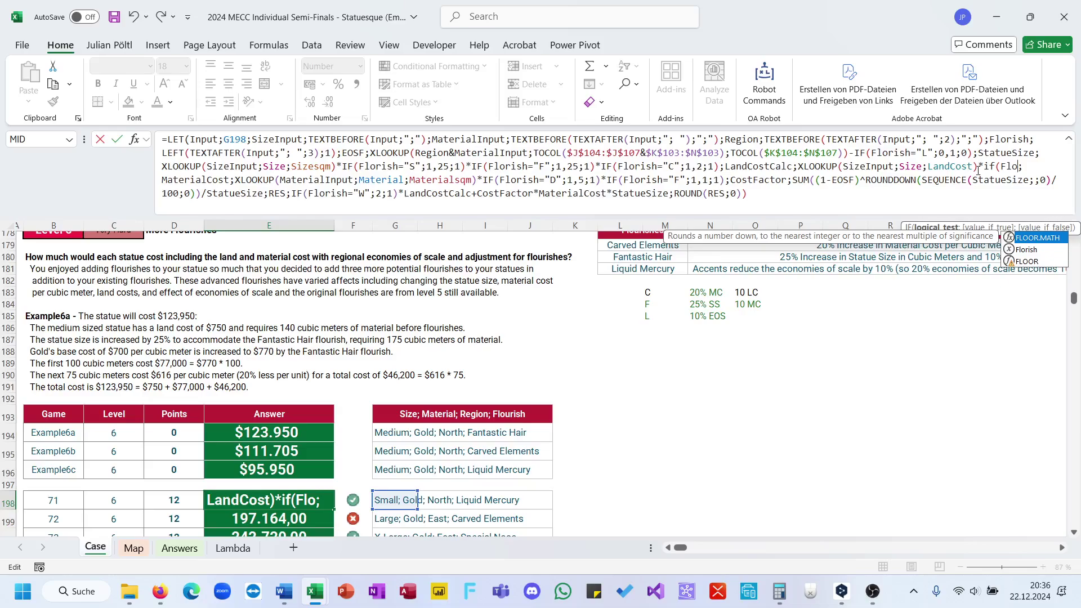
key(BackSpace)
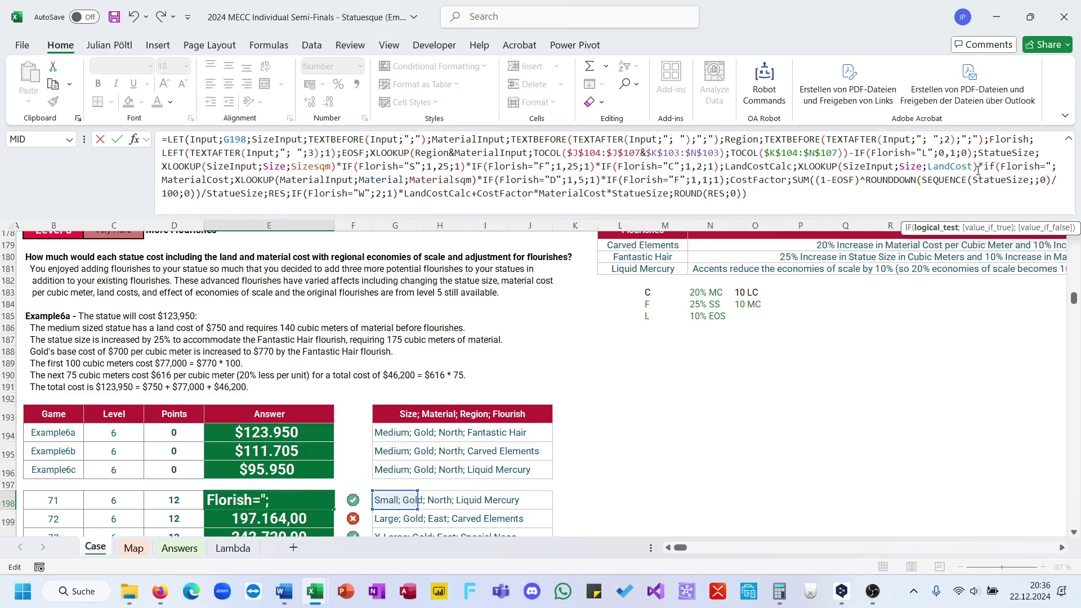
text(="C)
text(";1,1;1)
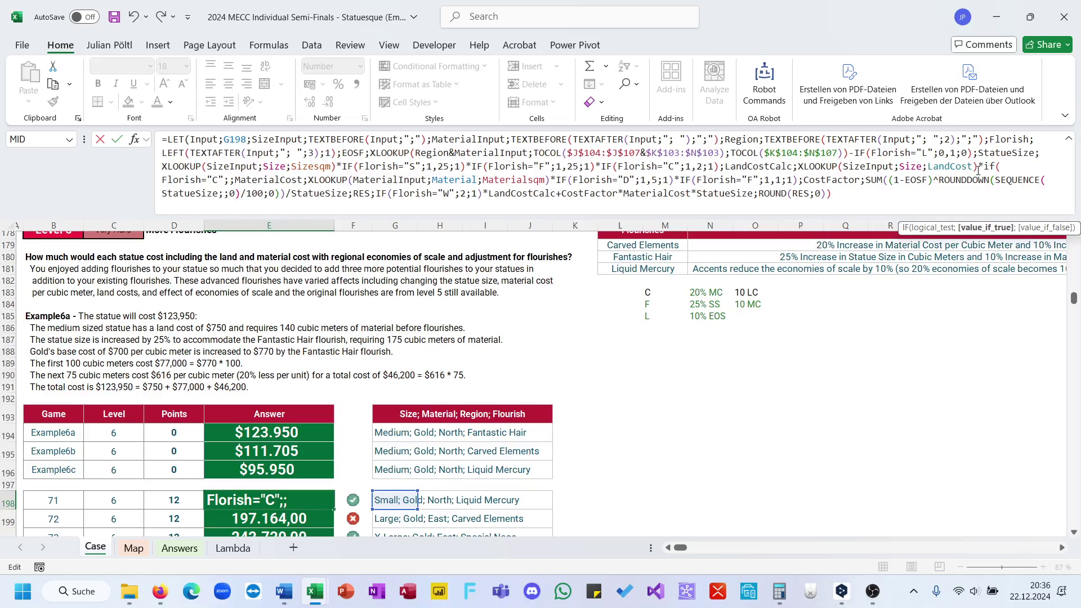
text())
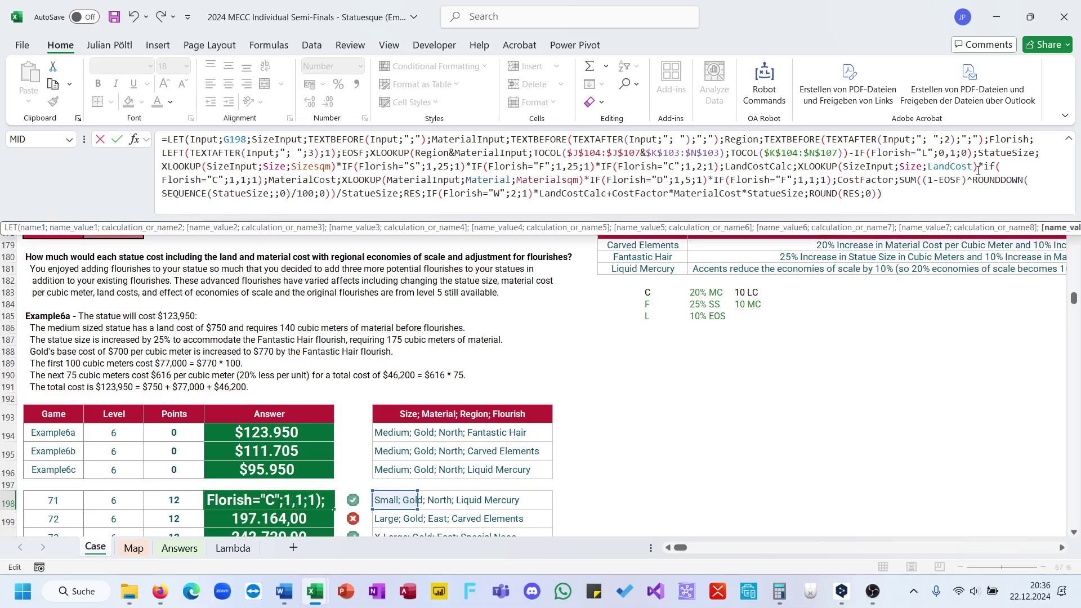
key(ctrl+Return)
- Copy the E198 formula with the Carved Elements land cost factor down to E217 and check the results of games 71 and 72
scroll(771, 315, down, 2)
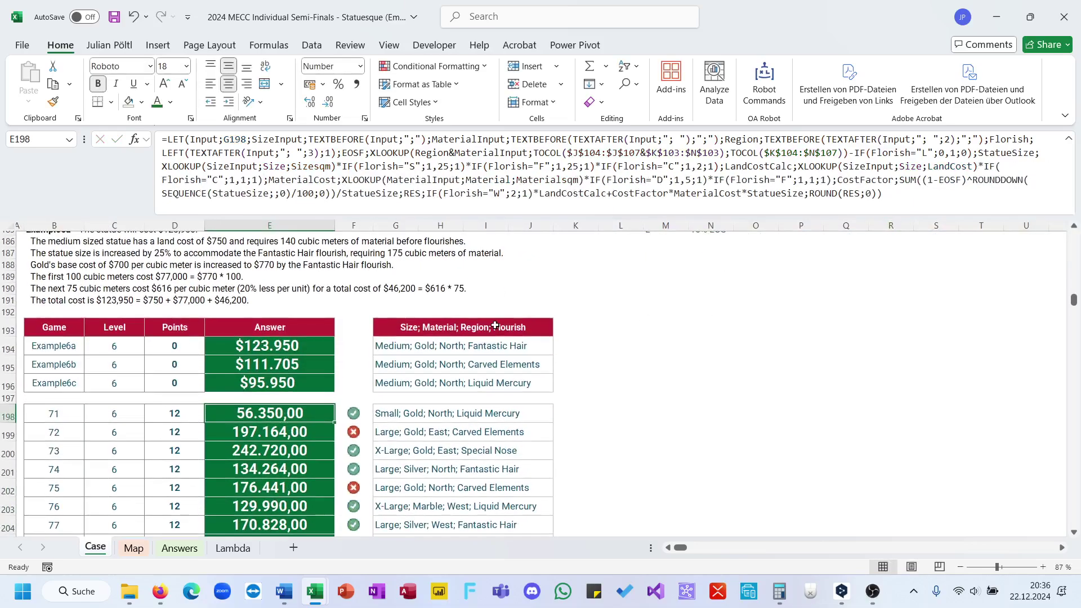
double_click(336, 423)
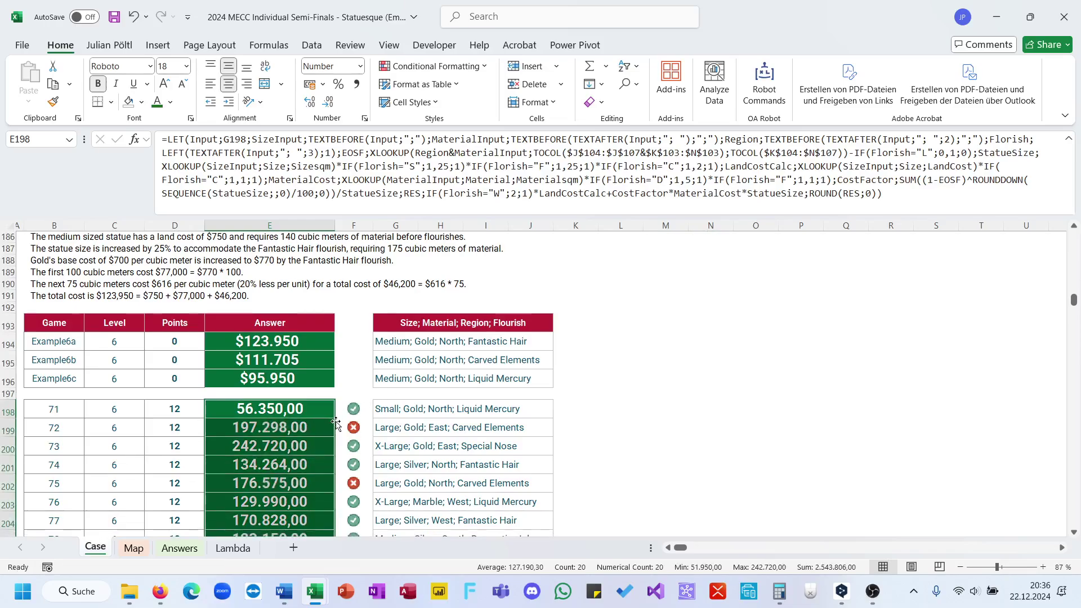
scroll(321, 440, up, 1)
click(321, 440)
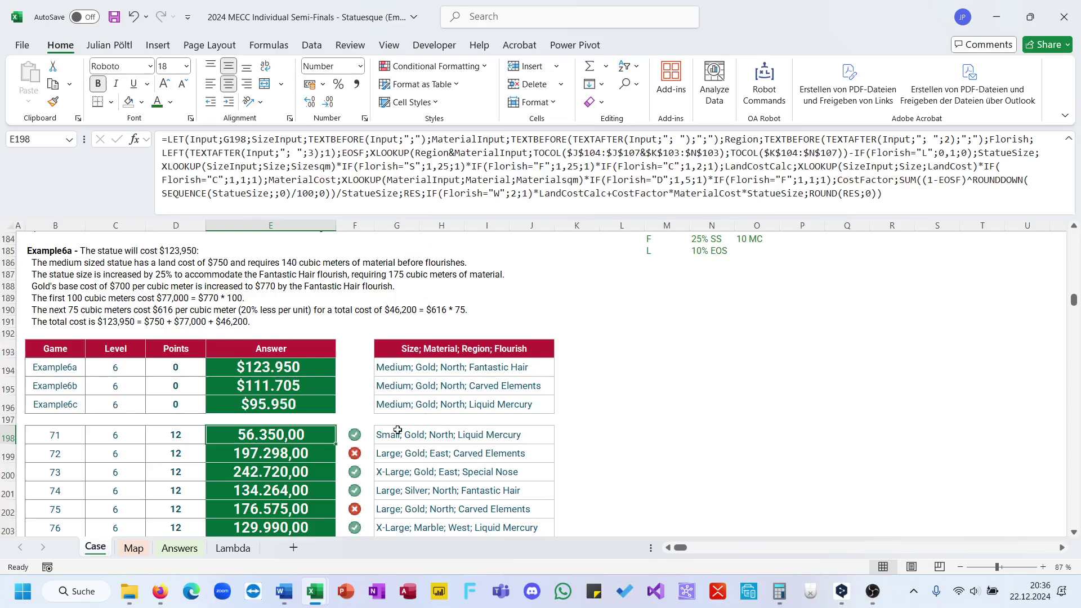
click(309, 453)
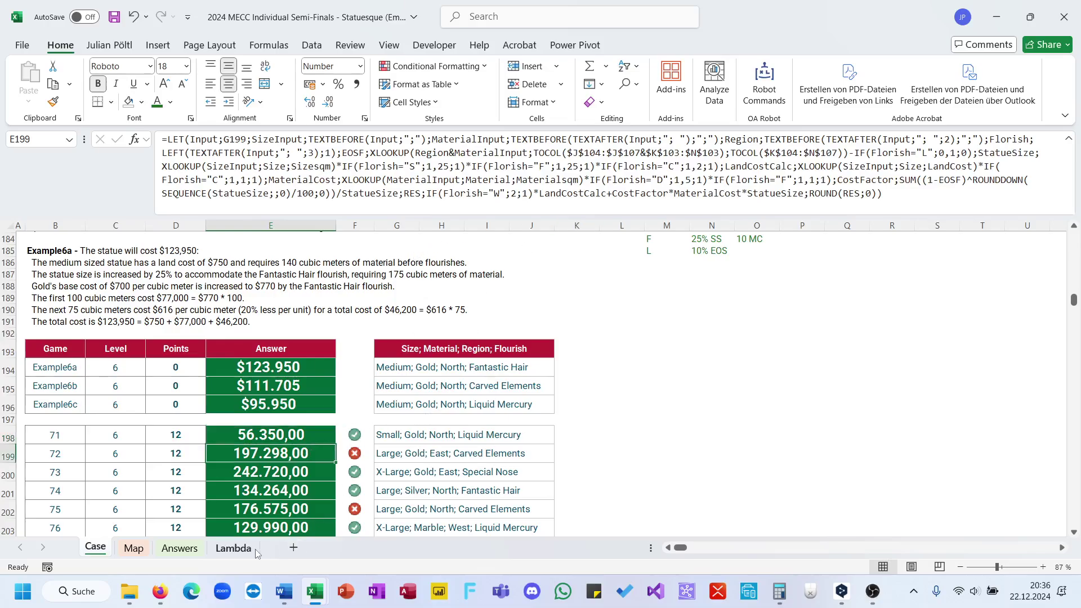
click(361, 438)
key(Down)
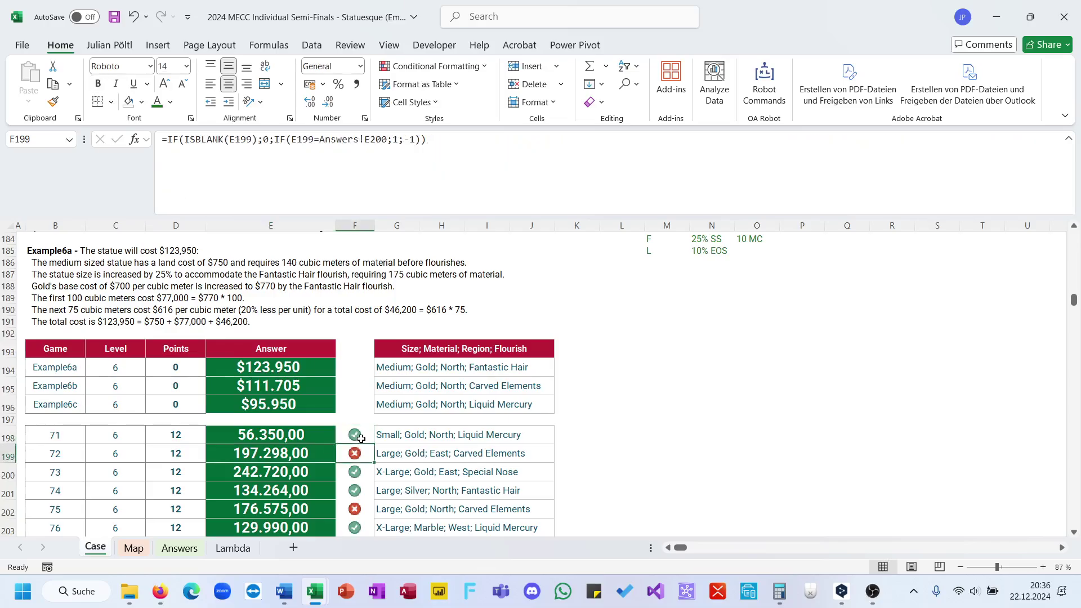
key(Up)
key(Left)
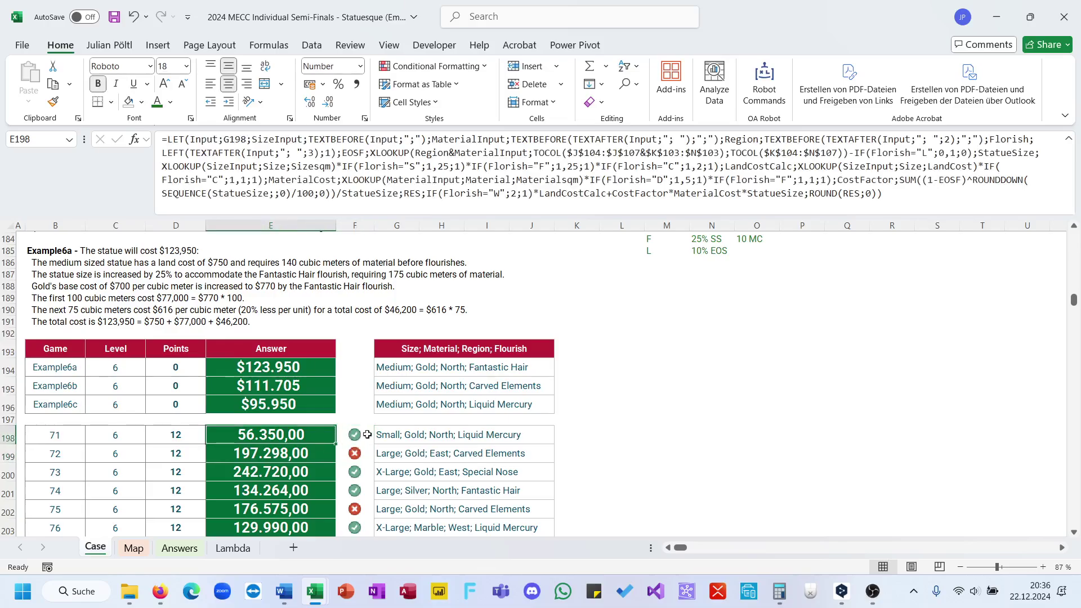
scroll(397, 403, up, 1)
click(314, 466)
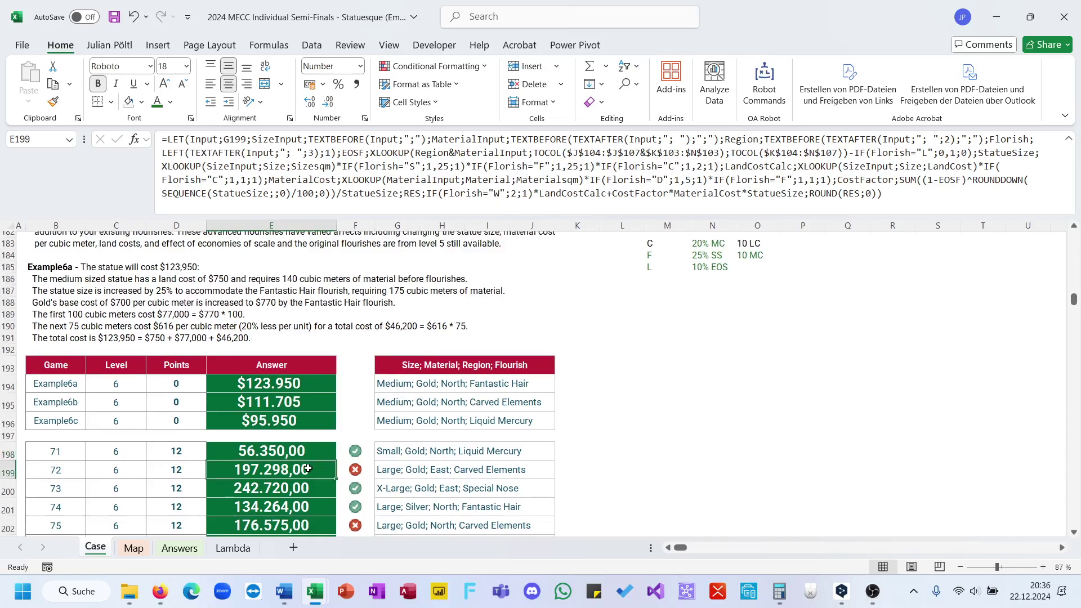
- Remove the factor IF(Florish="C";1,2;1) from the StatueSize calculation in game 72's formula in E199
click(523, 193)
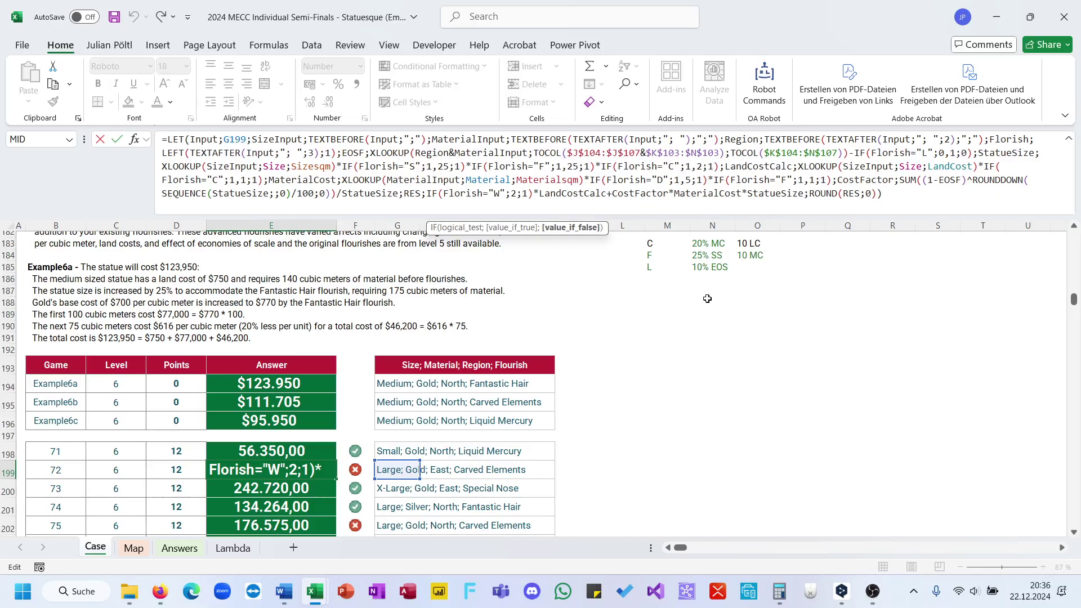
scroll(500, 214, up, 1)
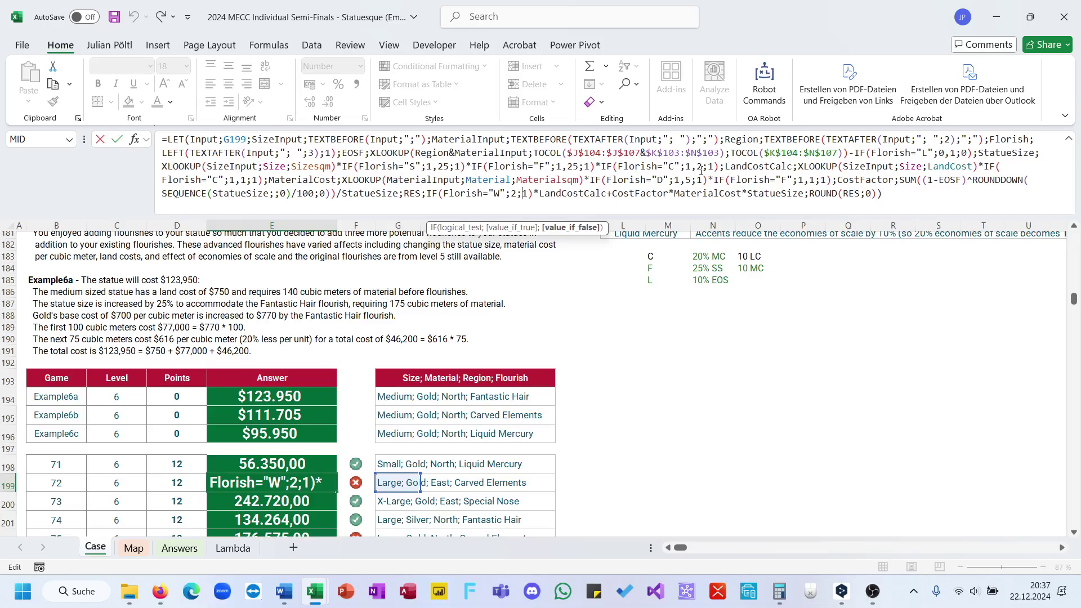
click(701, 170)
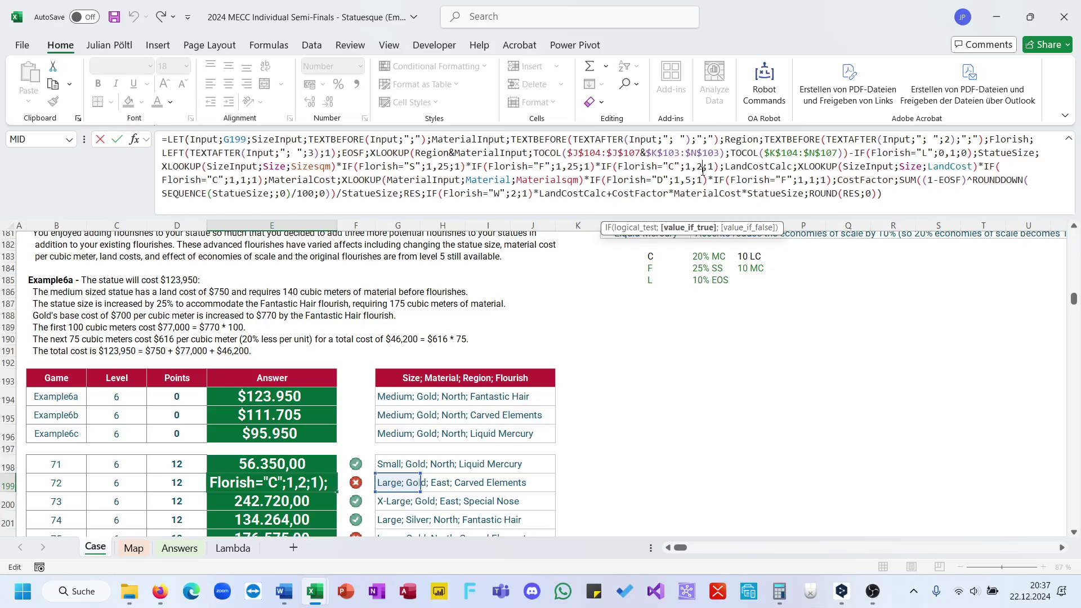
scroll(757, 337, up, 2)
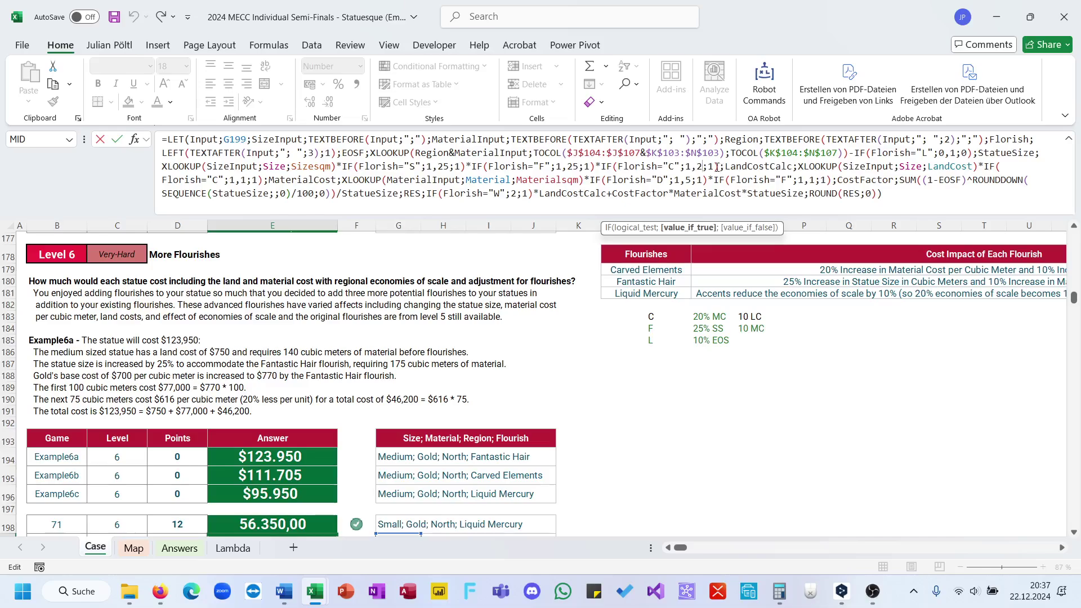
drag(714, 167, 596, 167)
key(Delete)
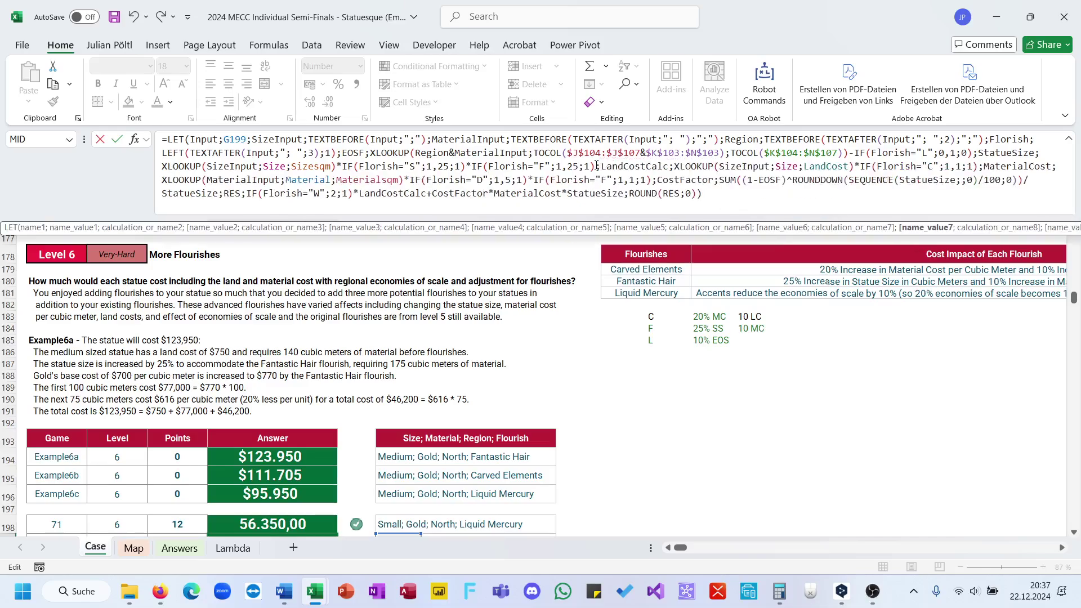
key(Return)
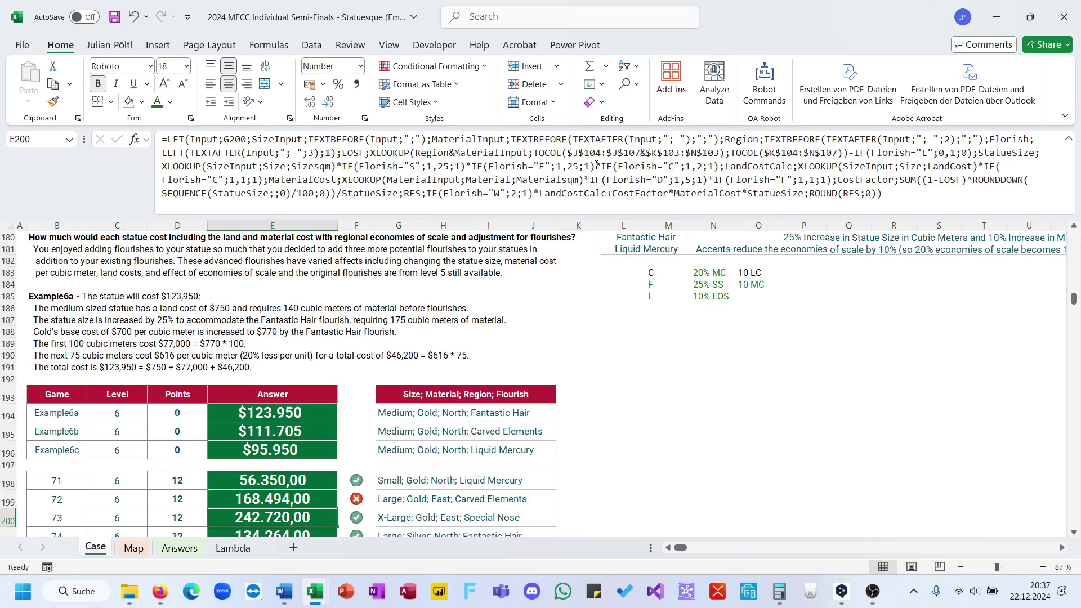
- Copy game 71's unchanged E198 formula down to E217 again, over game 72's edited formula
key(Up)
key(Up)
scroll(382, 349, down, 1)
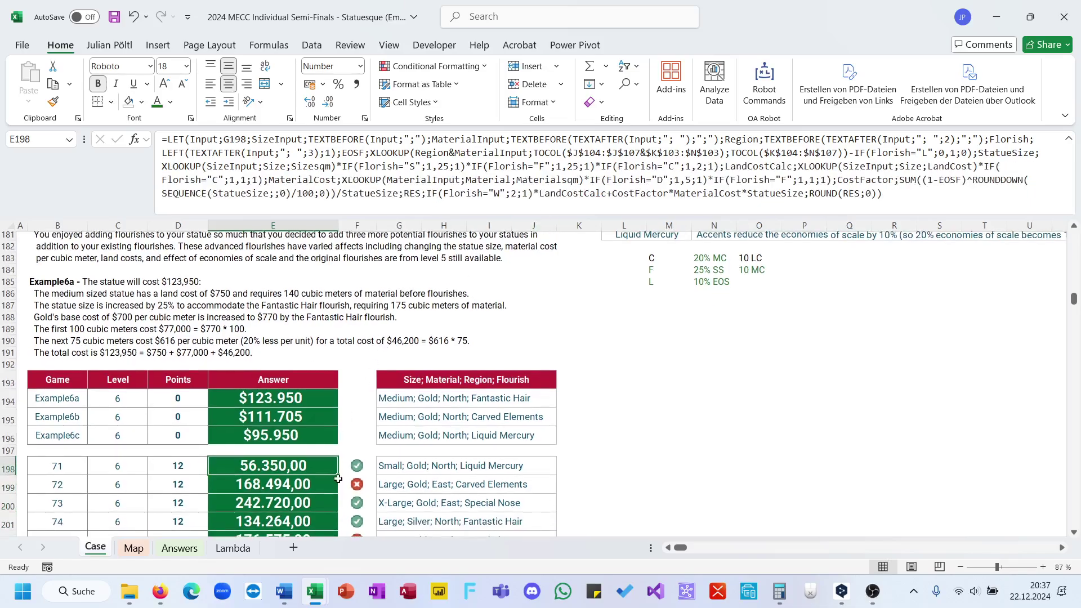
double_click(338, 476)
click(320, 468)
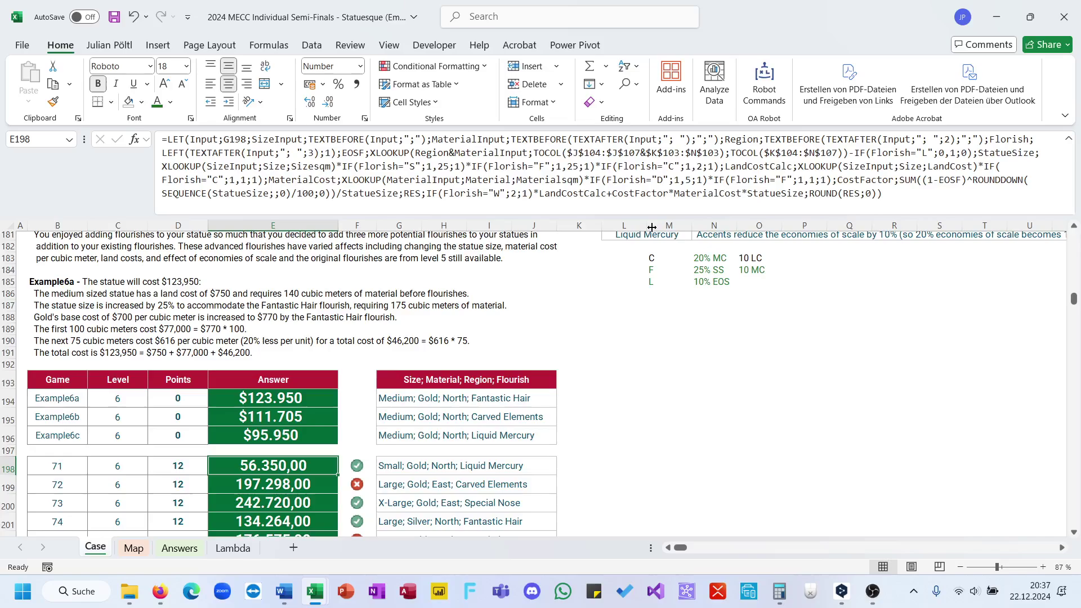
- Remove the factor IF(Florish="C";1,2;1) from the StatueSize calculation in game 71's formula in E198
click(700, 203)
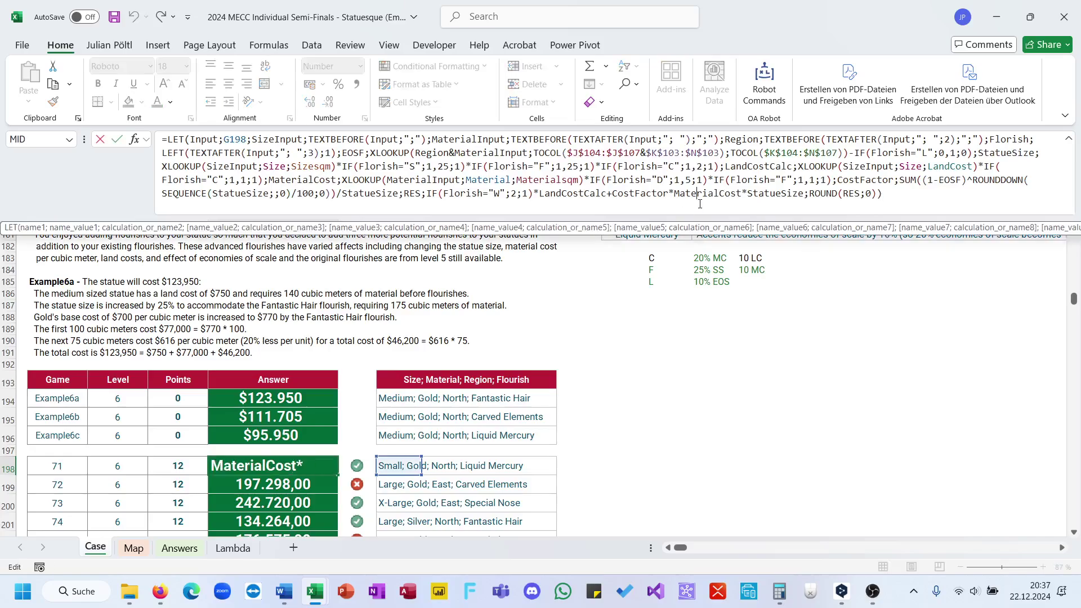
key(Escape)
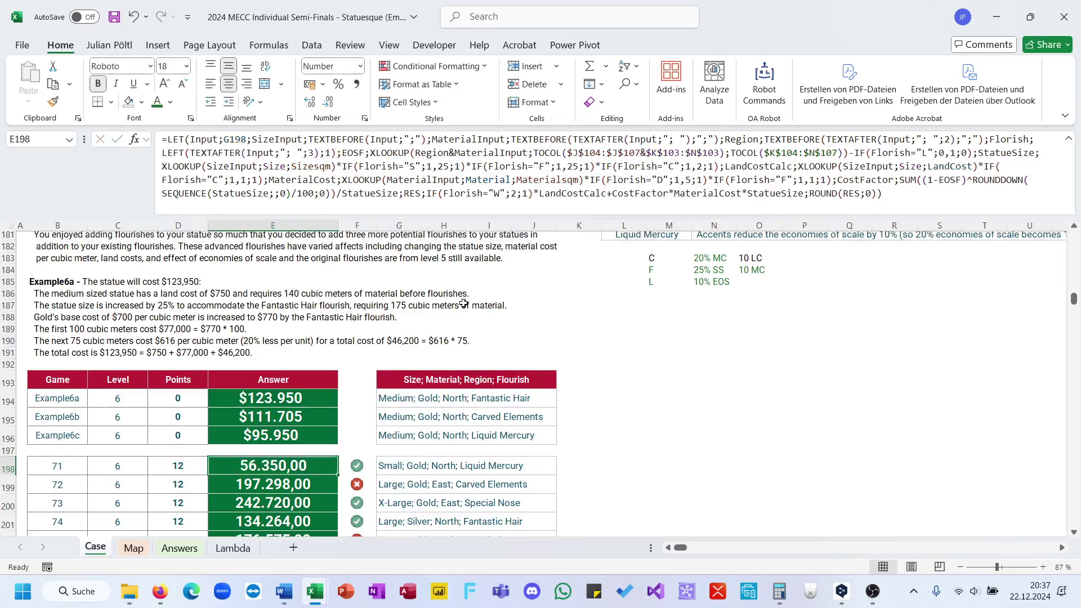
drag(596, 167, 719, 167)
key(Delete)
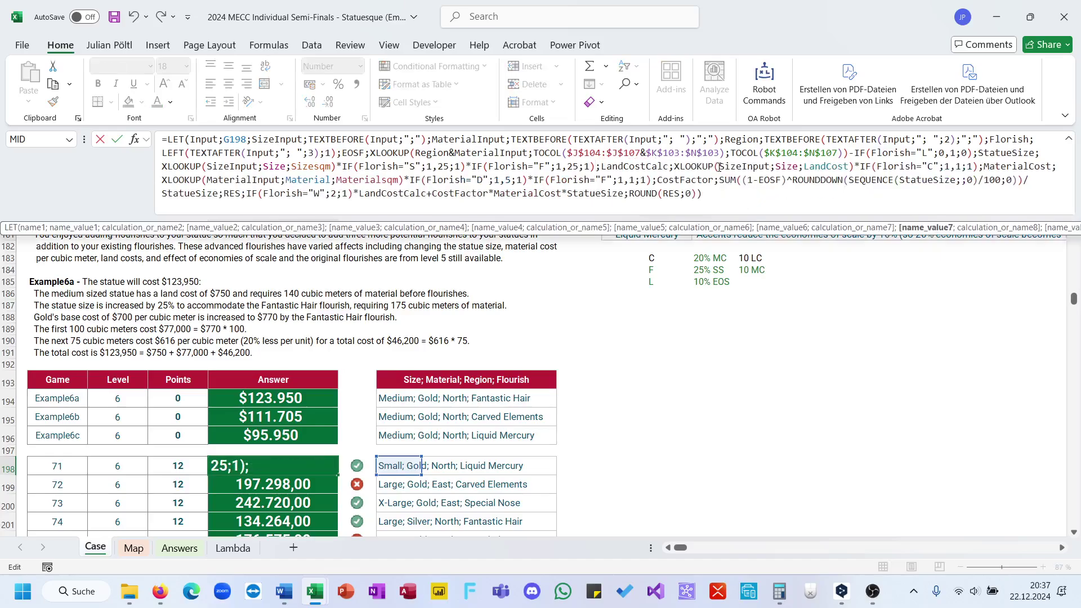
key(ctrl+Return)
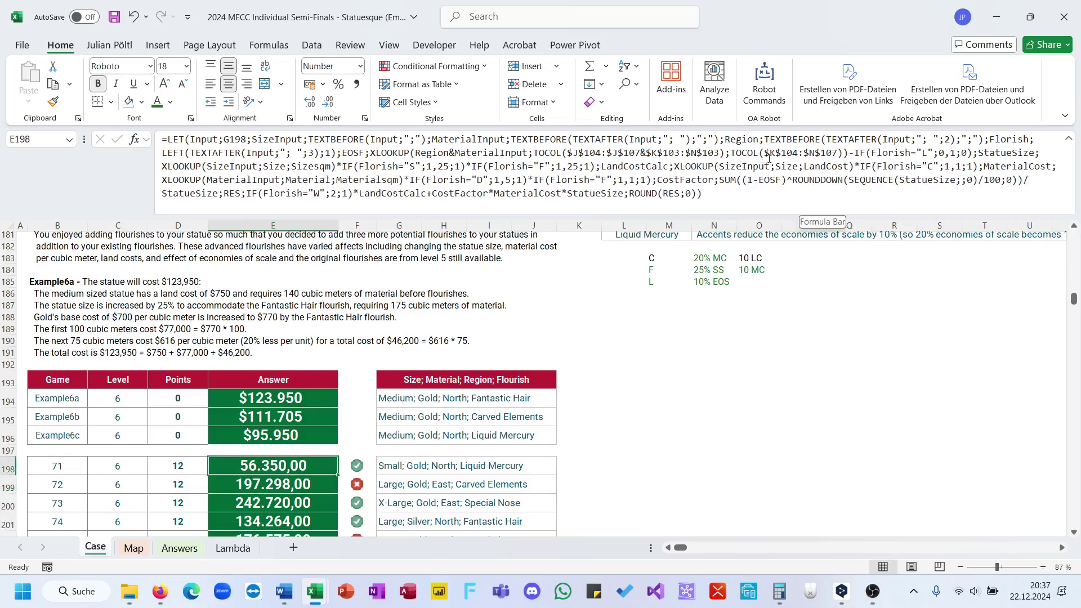
click(846, 160)
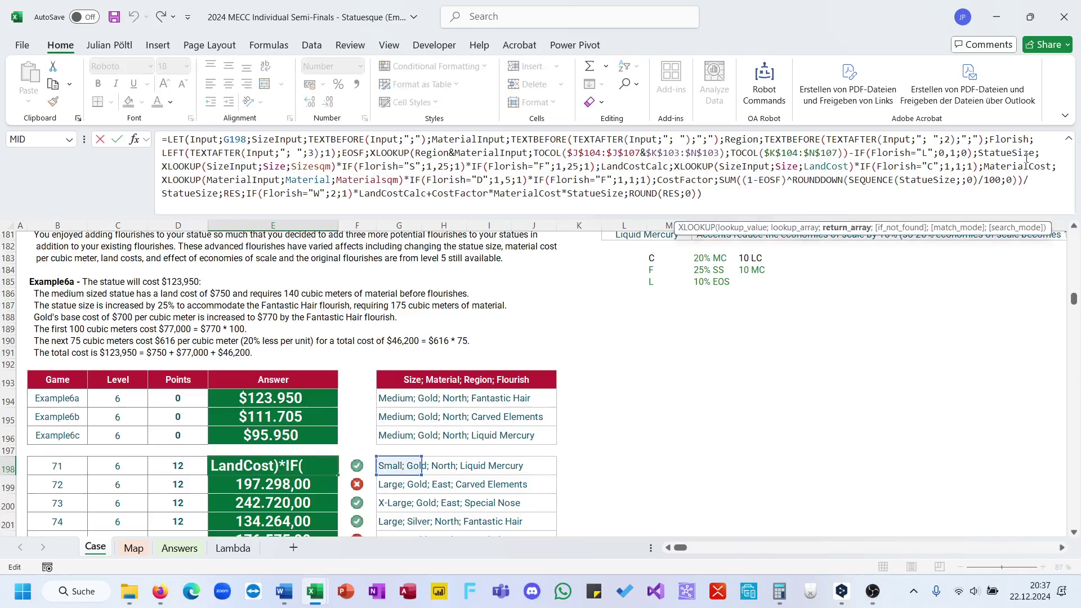
click(981, 168)
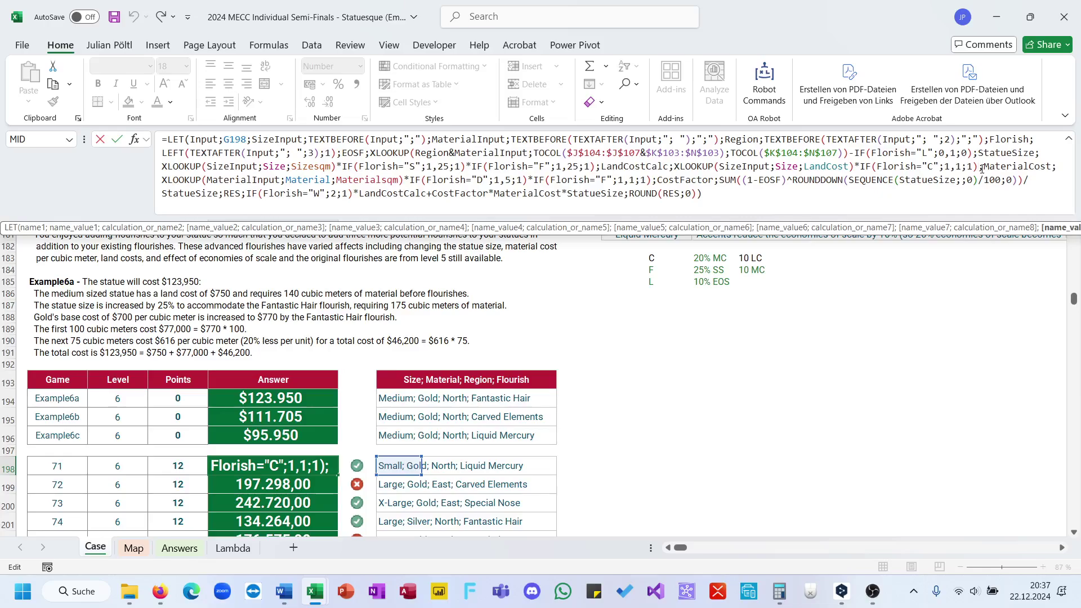
key(Escape)
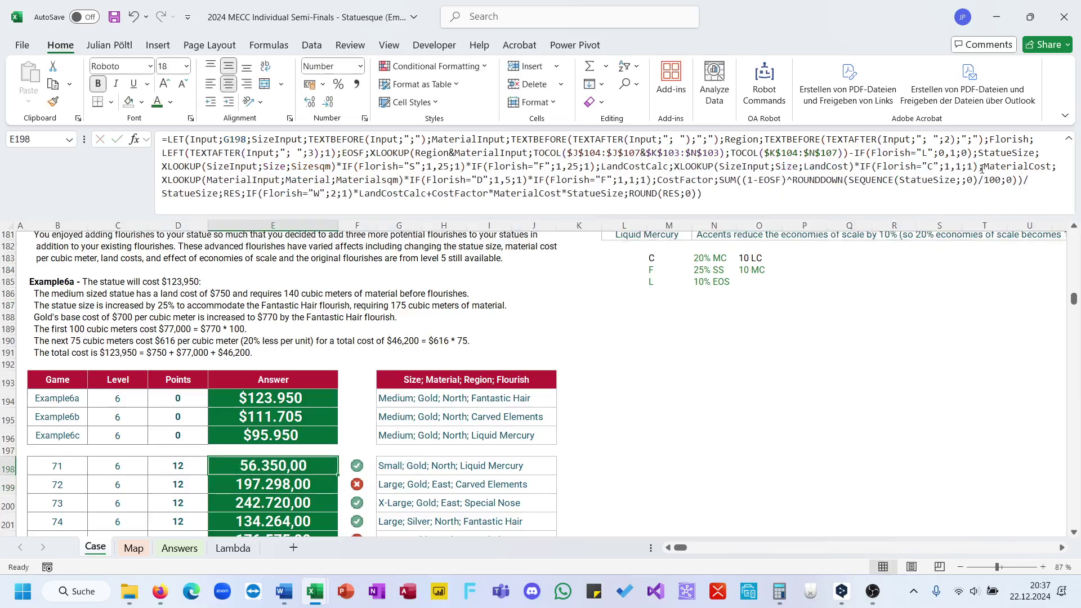
- Append the factor *IF(Florish="C";1,2;1) to the MaterialCost calculation in game 71's formula in E198
click(740, 199)
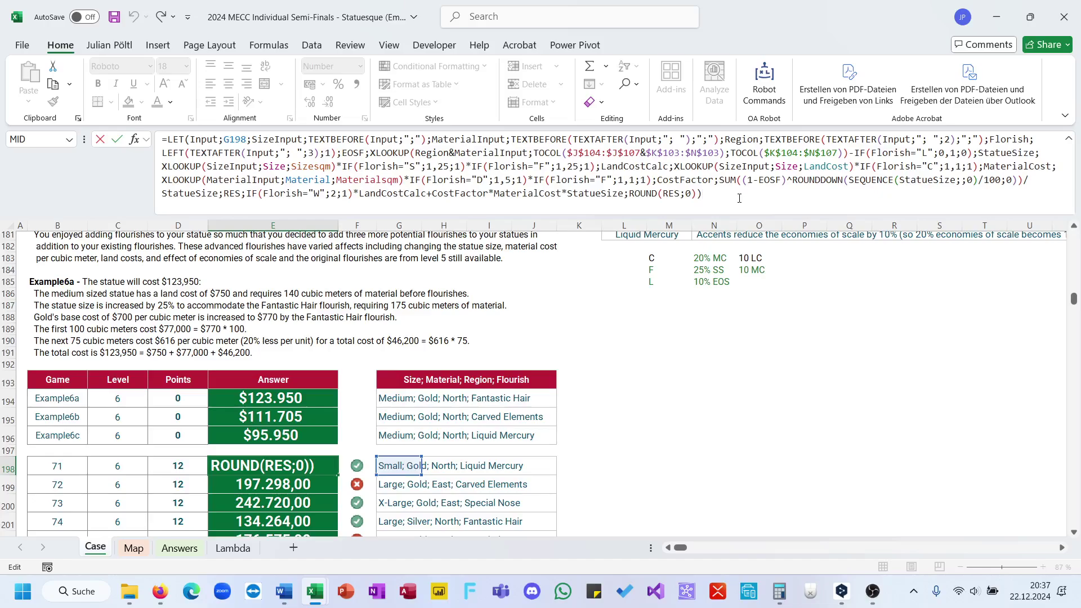
click(658, 185)
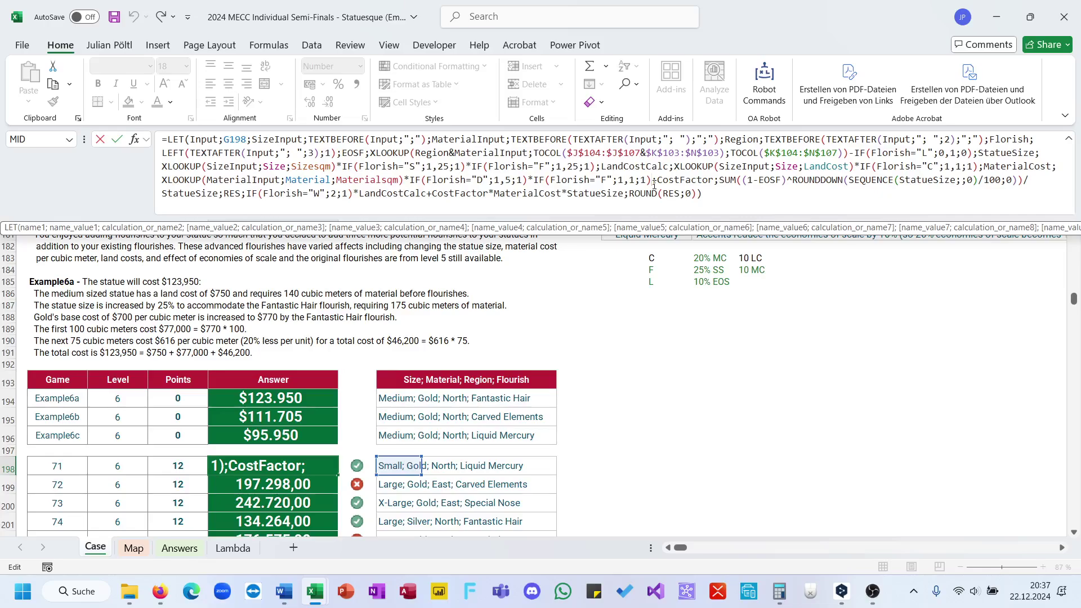
text(*if(Flo)
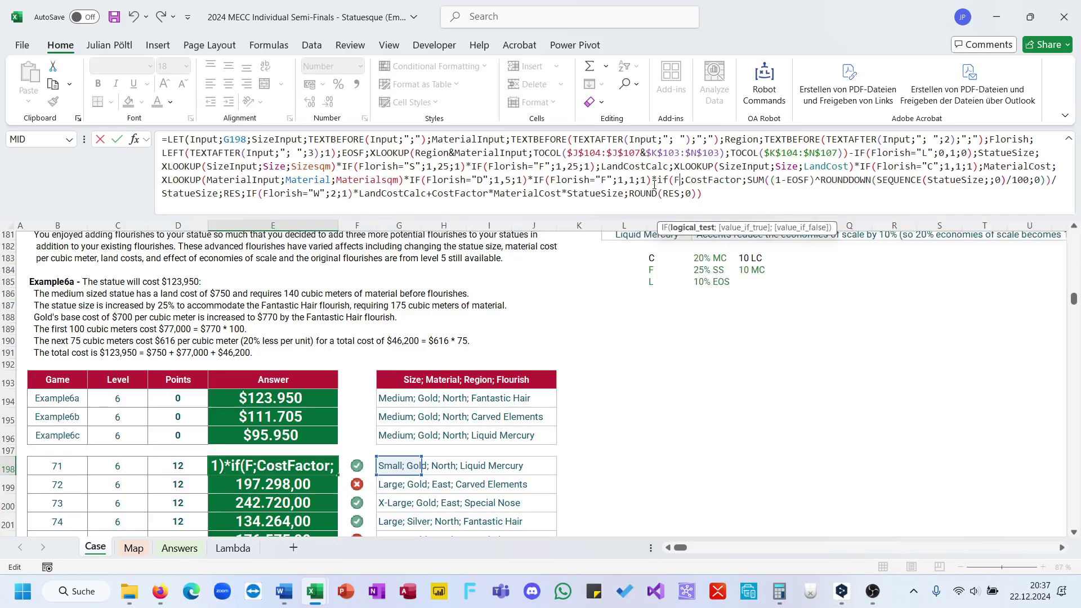
key(Tab)
text(="C";)
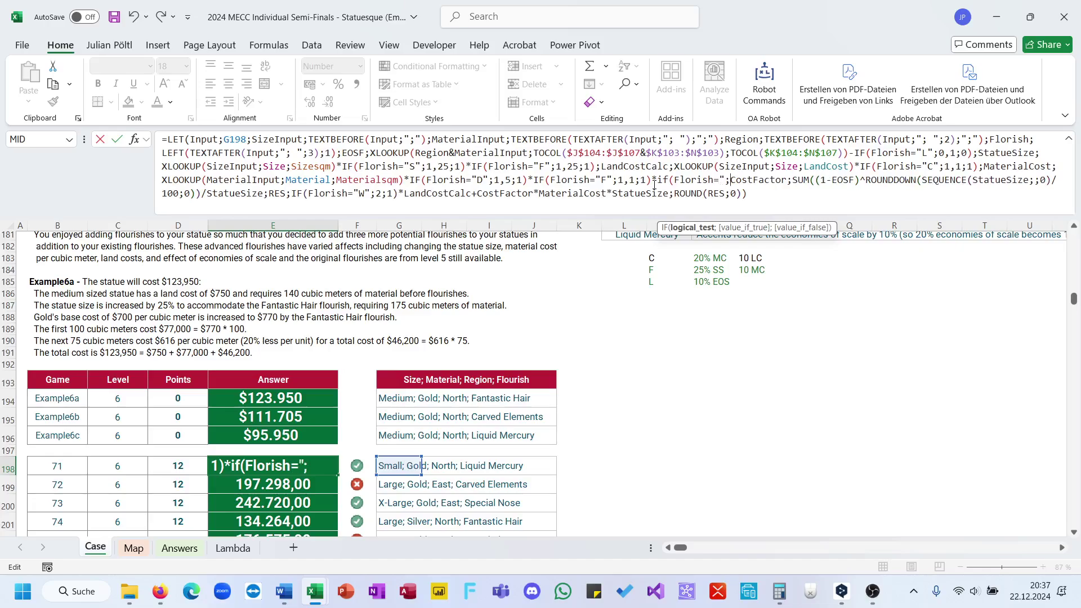
text(1,2;1))
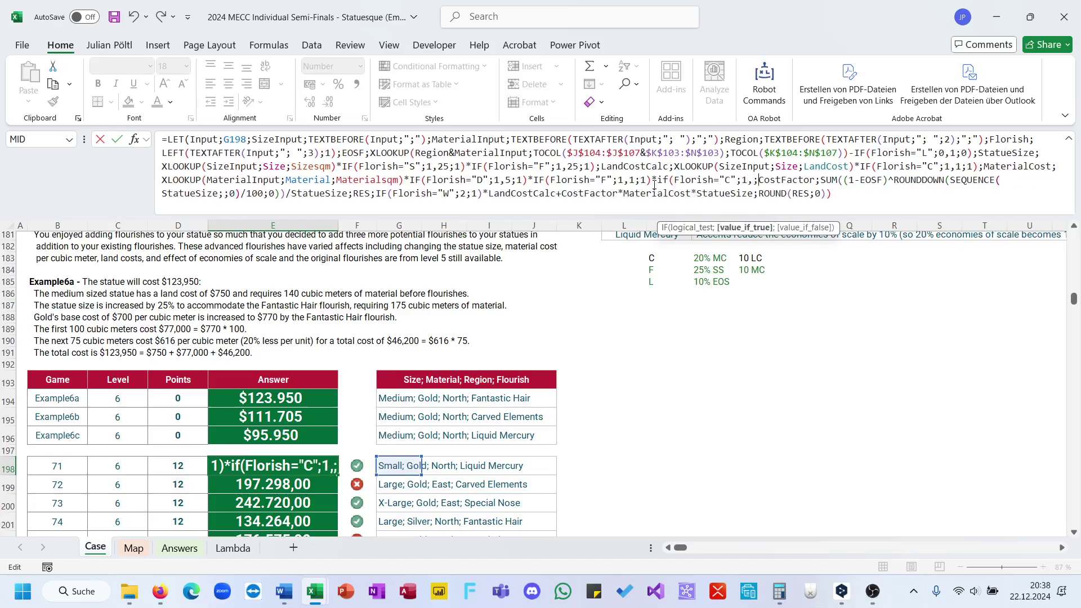
key(ctrl+Return)
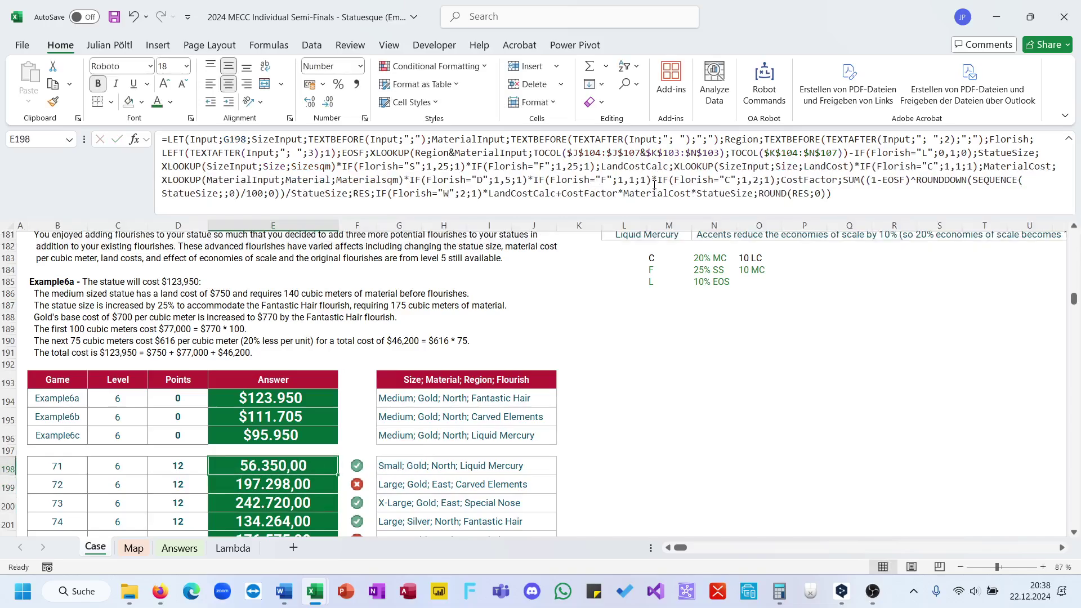
- Copy the E198 formula with the Carved Elements material cost factor down to E217 and check the results
double_click(337, 475)
scroll(336, 477, down, 2)
scroll(336, 477, up, 1)
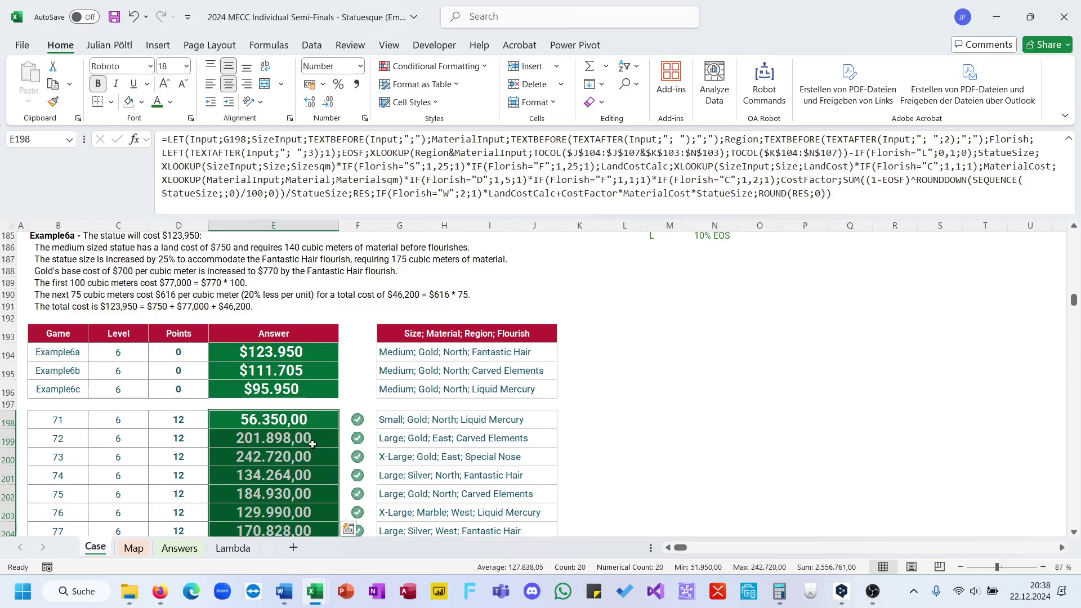
- Insert SWITCH(Florish;"S";1,25;"F";1,15 ahead of the IF factors in E198's StatueSize calculation
click(304, 419)
click(341, 166)
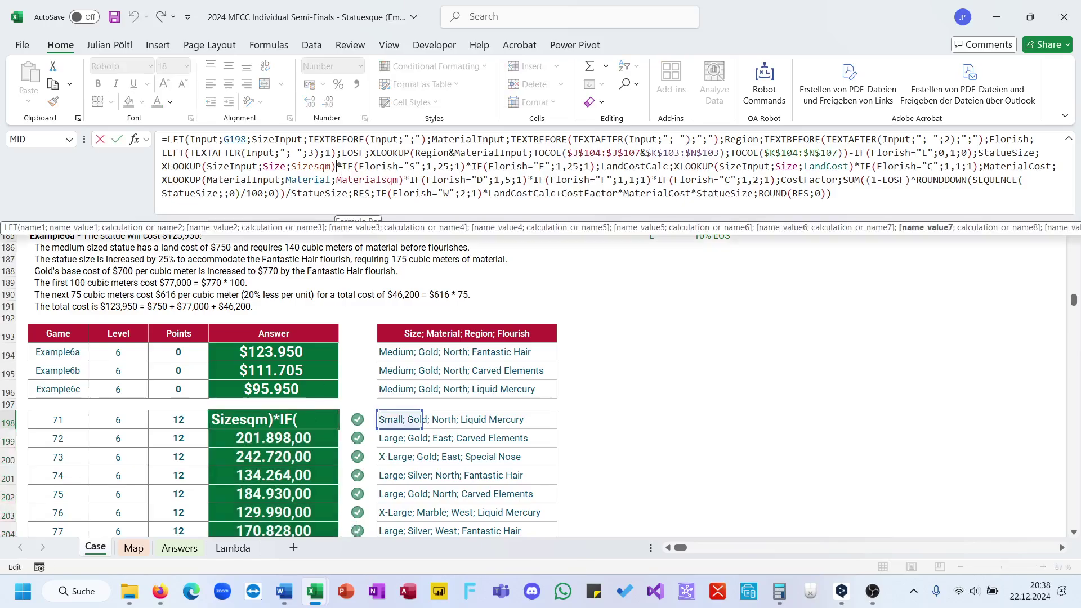
text(Switch(Fl)
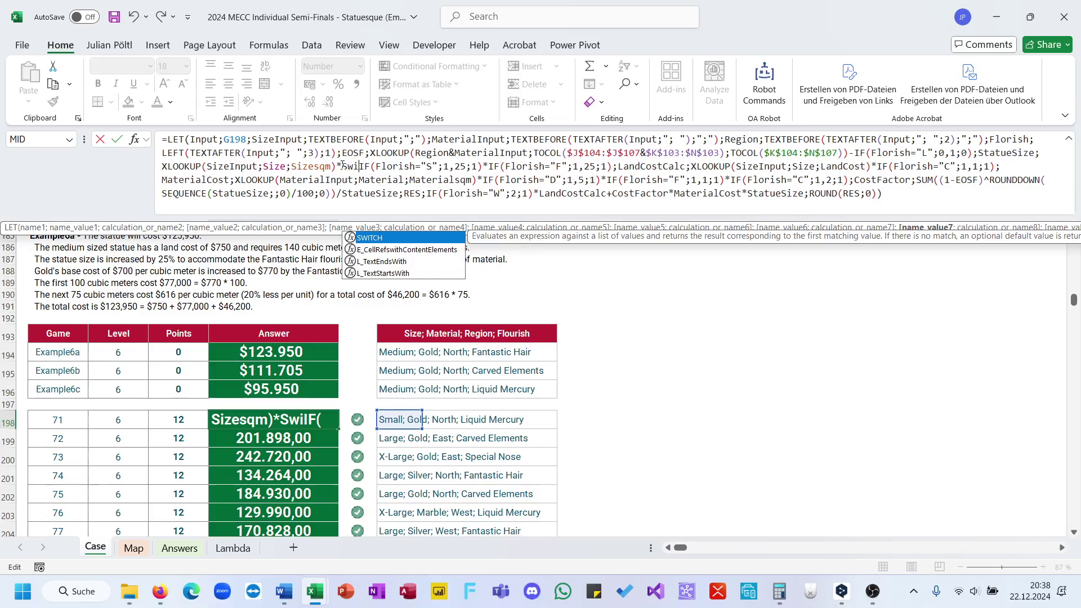
text(orish)
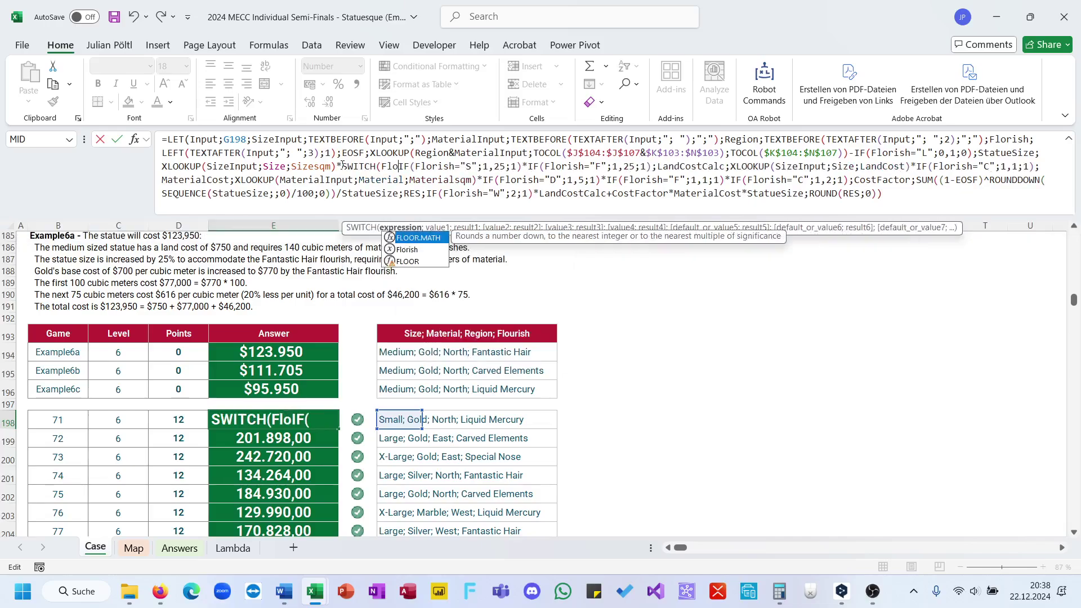
text(;"S)
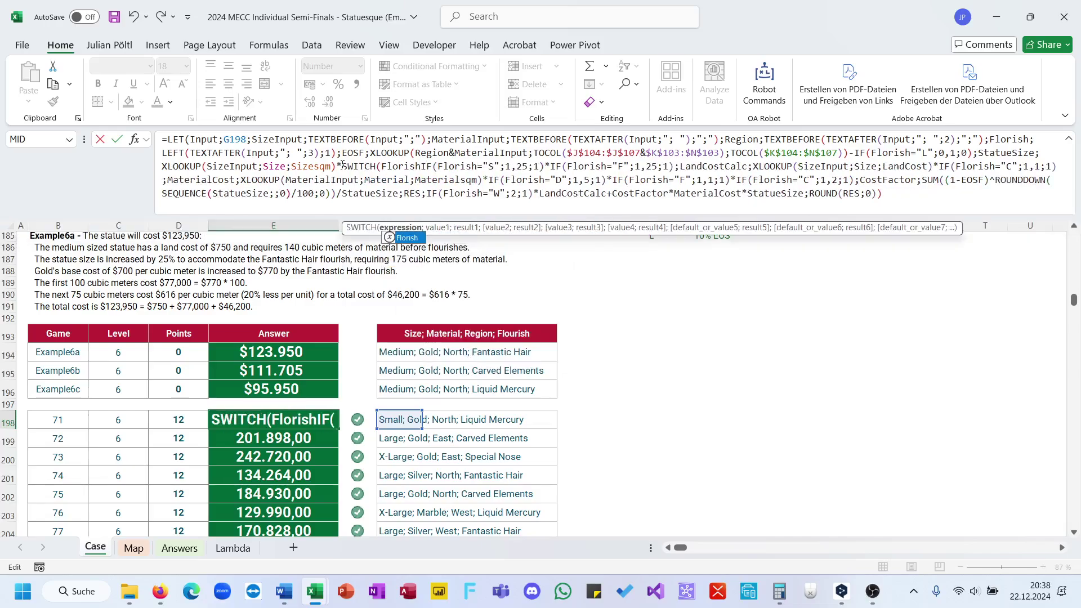
text(";1,2)
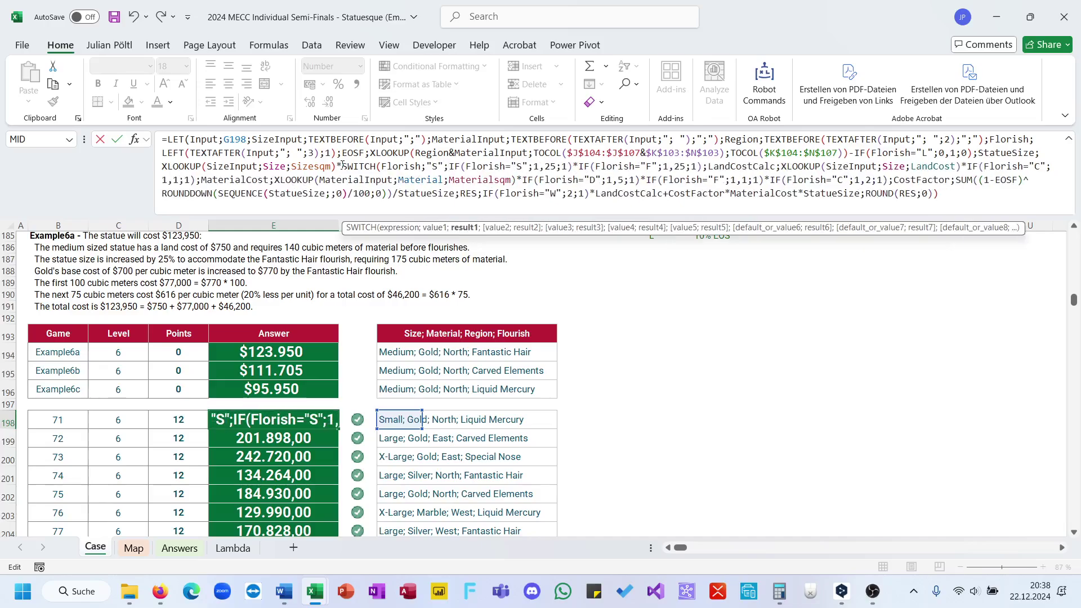
text(5;")
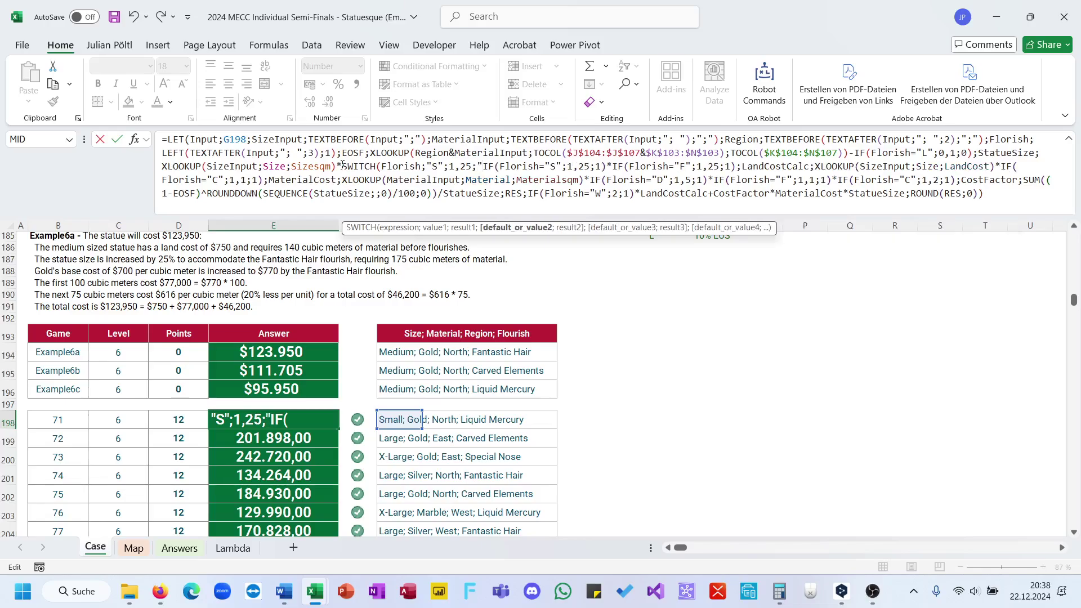
text(F";)
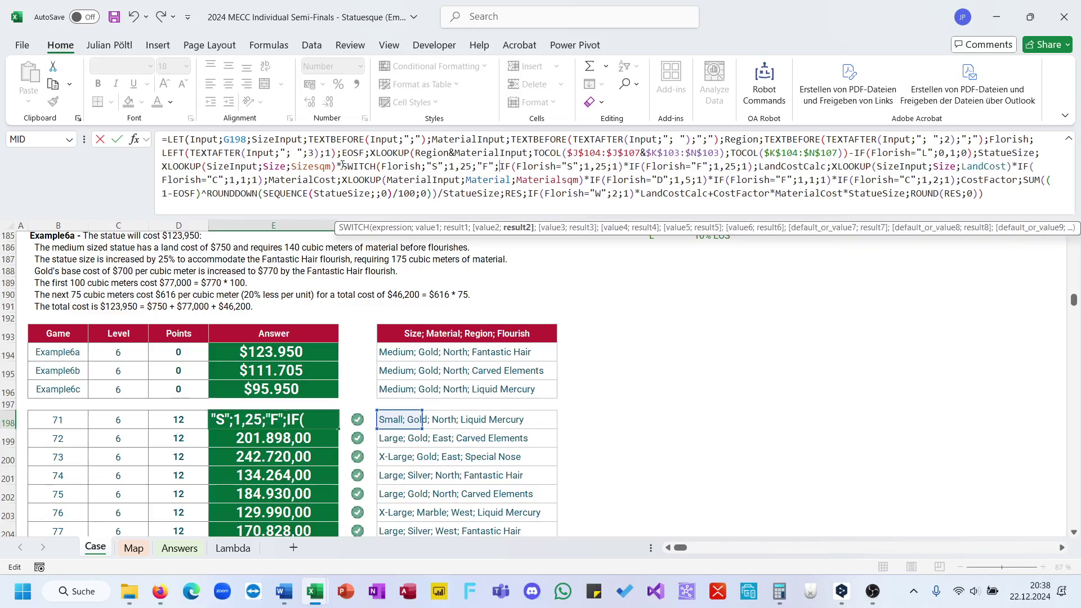
text(1,)
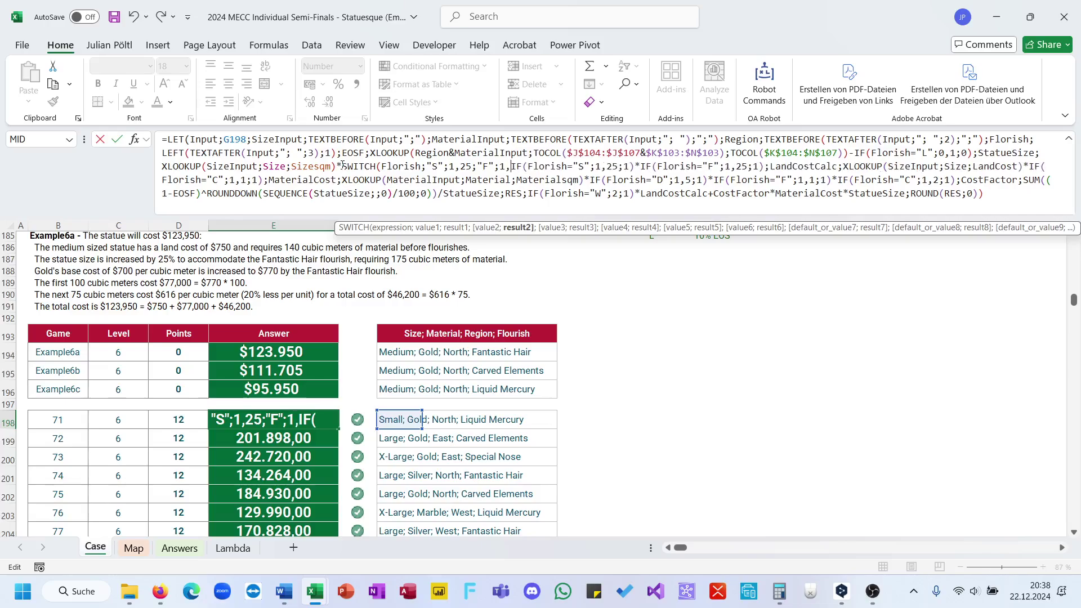
text(15;")
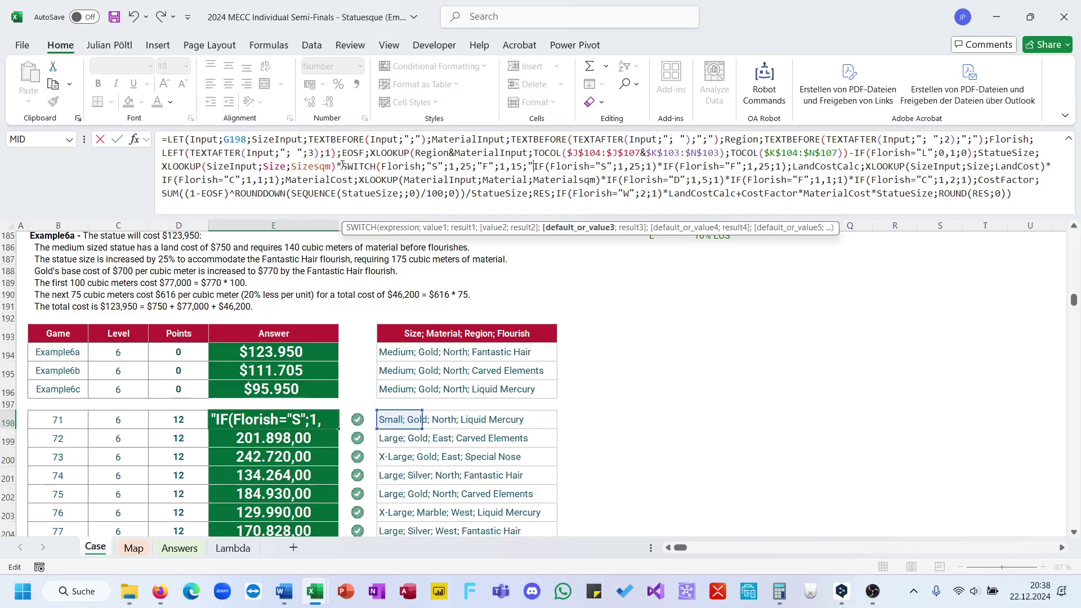
key(BackSpace)
key(BackSpace)
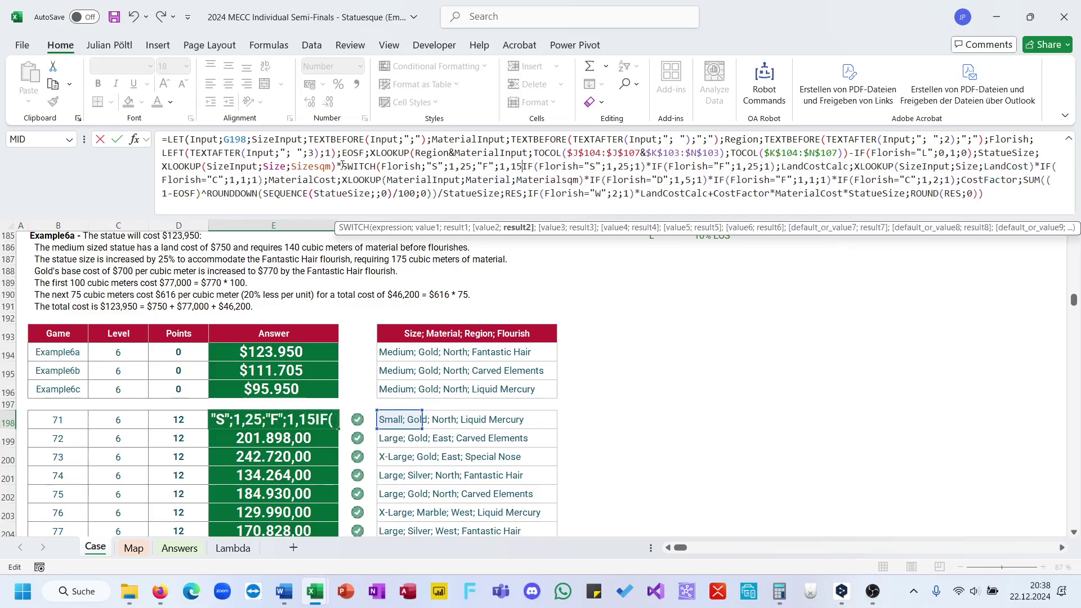
- Remove the old "S" and "F" IF factors from E198's StatueSize calculation, closing the SWITCH with default value 1
key(Delete)
key(Delete)
key(Delete)
key(Delete)
key(Delete)
key(Delete)
key(Delete)
key(Delete)
key(Delete)
key(Delete)
key(Delete)
key(Delete)
key(Delete)
key(Delete)
key(Delete)
key(Delete)
key(Delete)
key(Delete)
key(Delete)
key(Delete)
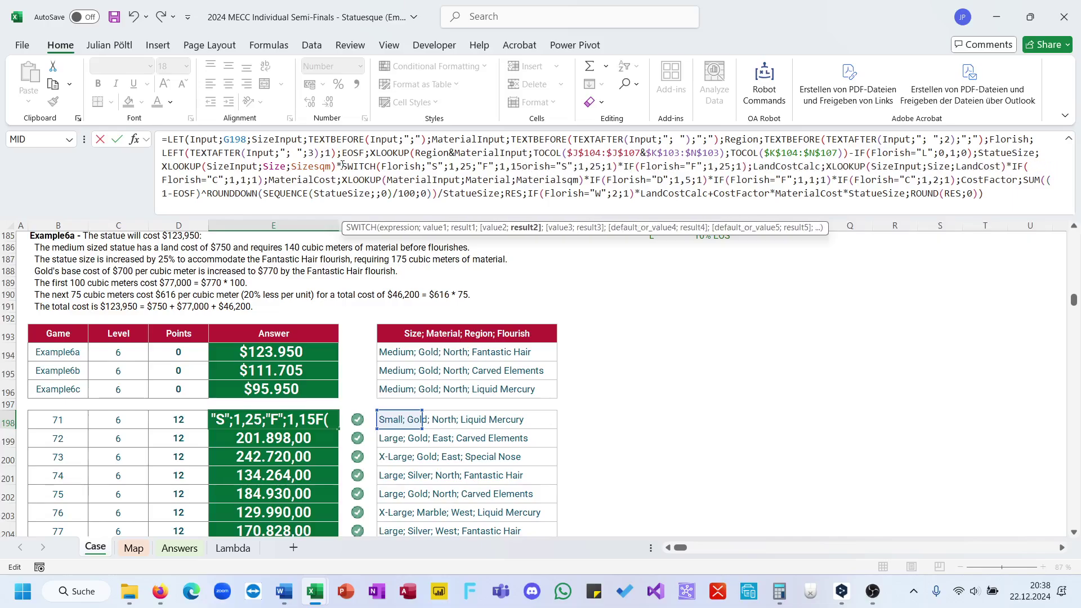
key(Delete)
key(Delete)
key(Delete)
key(Delete)
key(Delete)
key(Delete)
key(Delete)
key(Delete)
key(Delete)
key(Delete)
key(Delete)
key(Delete)
key(Delete)
key(Delete)
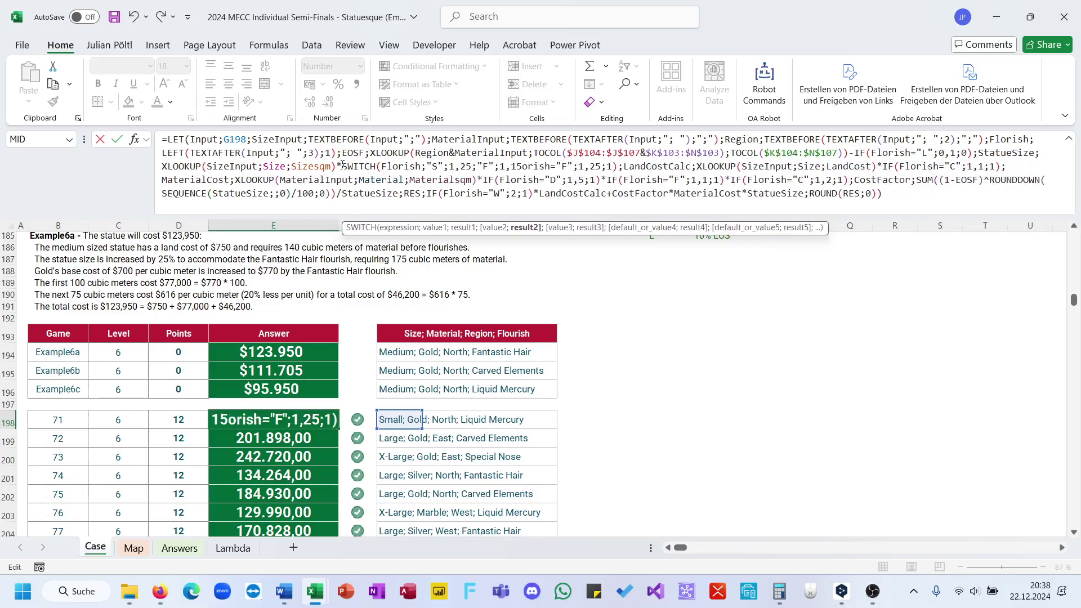
key(Delete)
key(Delete)
key(Delete)
key(Delete)
key(Delete)
key(Delete)
key(Delete)
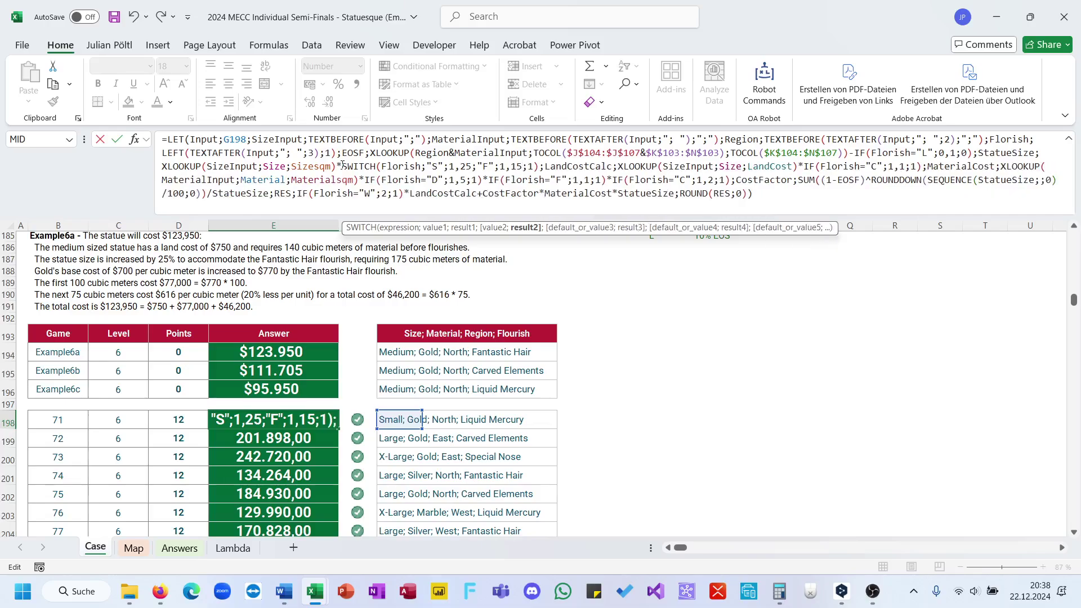
text(;)
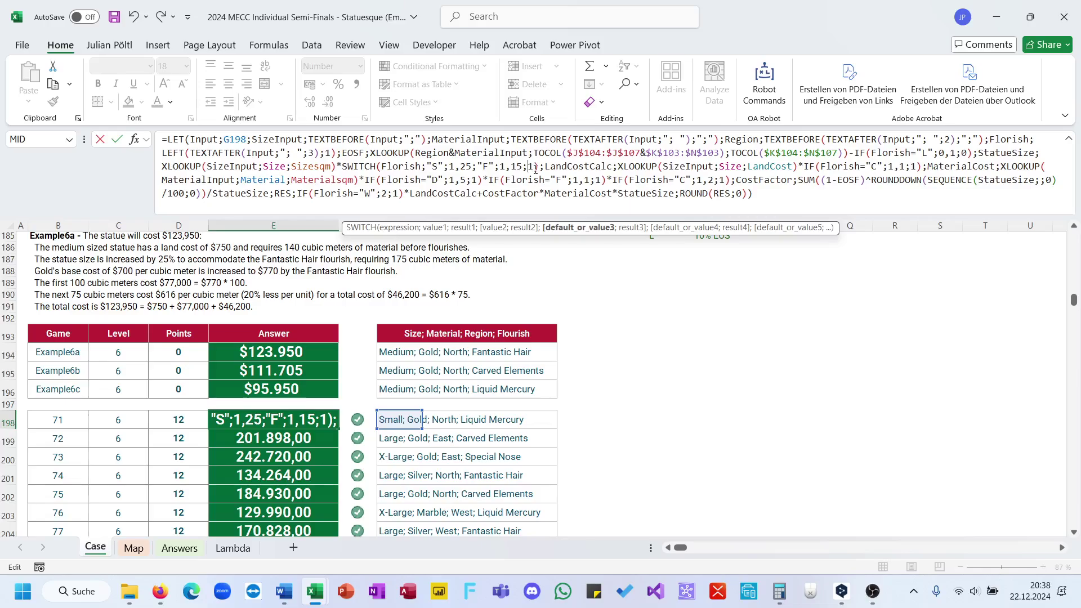
key(ctrl+Return)
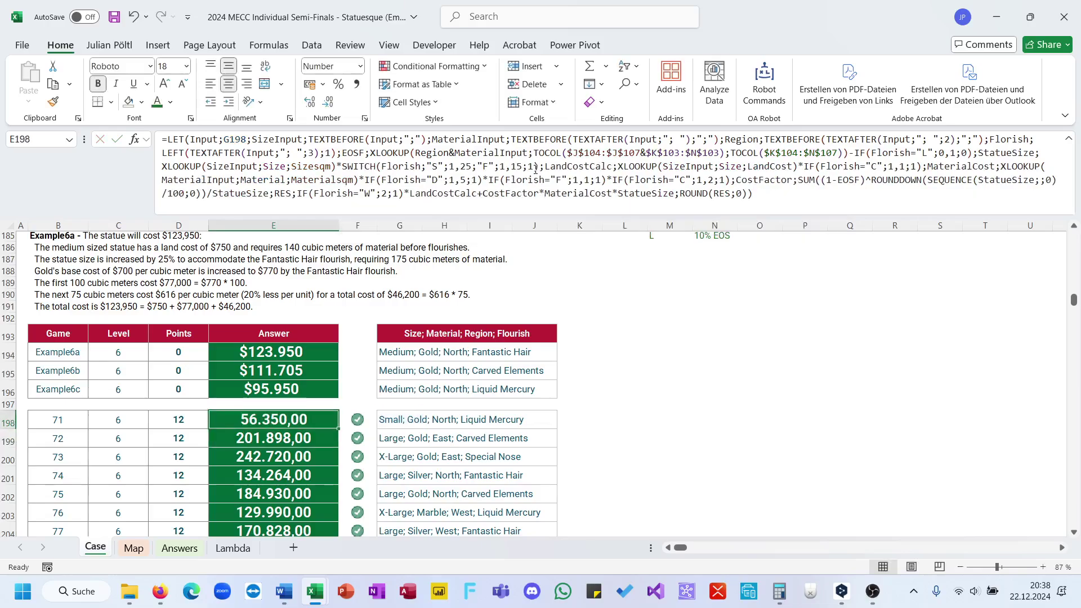
- Try filling game 71's StatueSize SWITCH formula down the Answer column and undo the fill
double_click(338, 428)
scroll(338, 431, down, 1)
key(ctrl+z)
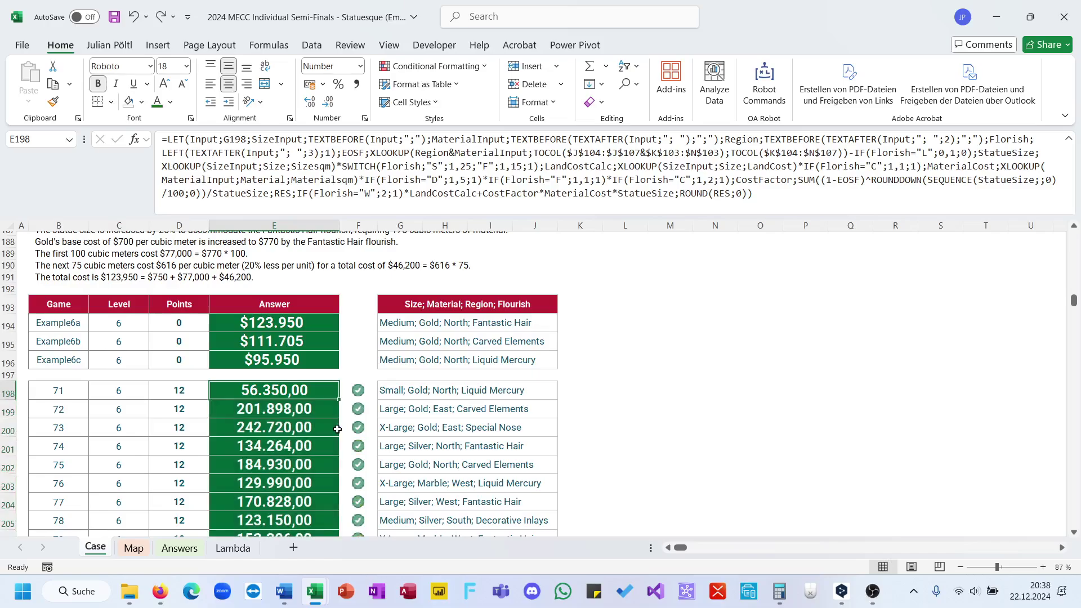
- Set the "F" result in E198's StatueSize SWITCH to 1,25
click(493, 194)
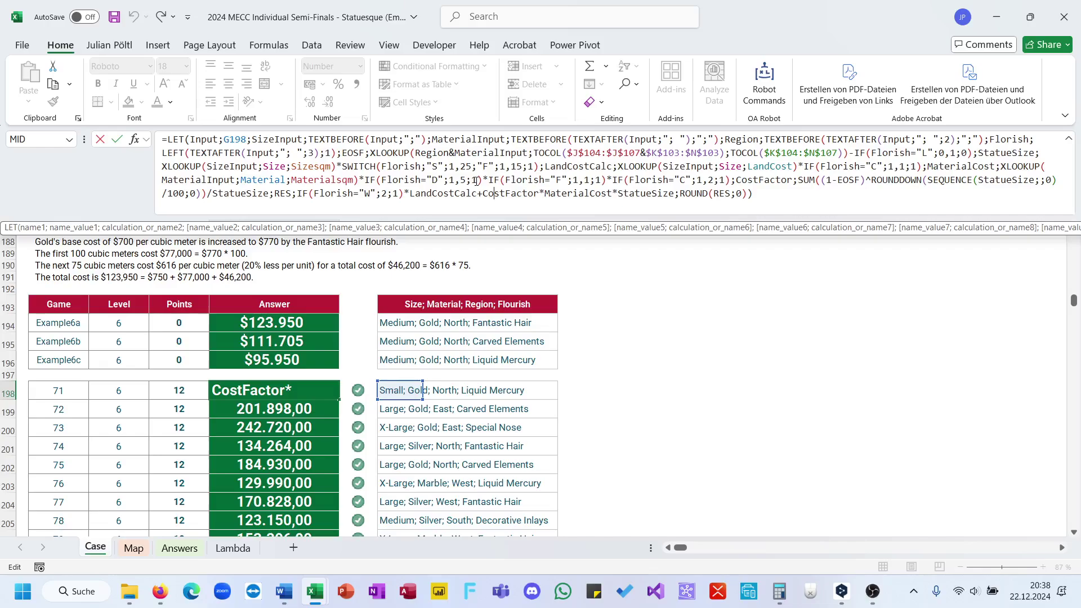
click(513, 166)
key(BackSpace)
text(3)
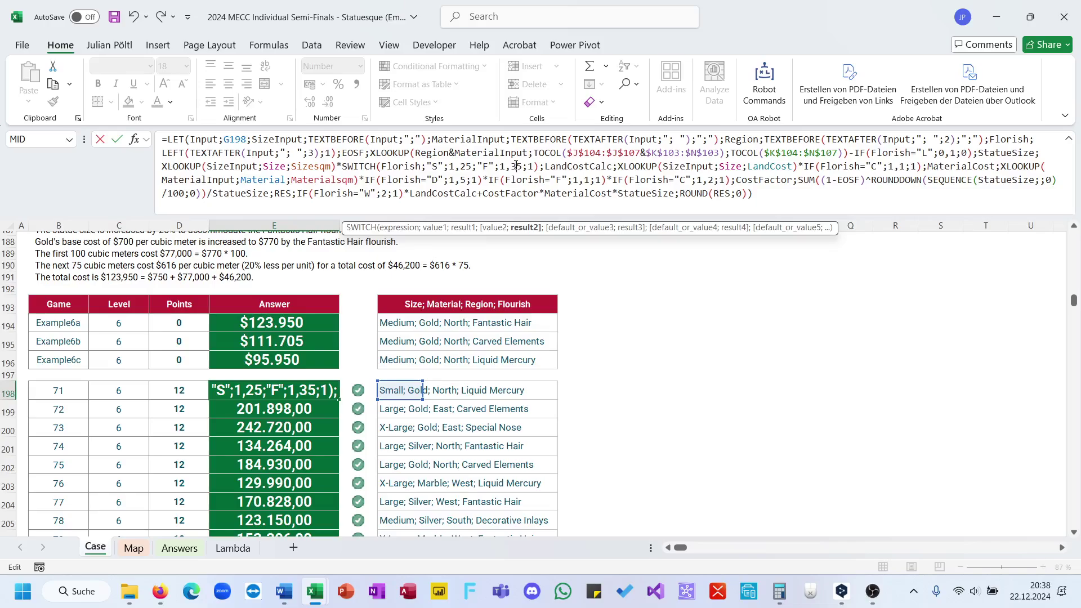
key(BackSpace)
text(2)
key(ctrl+Return)
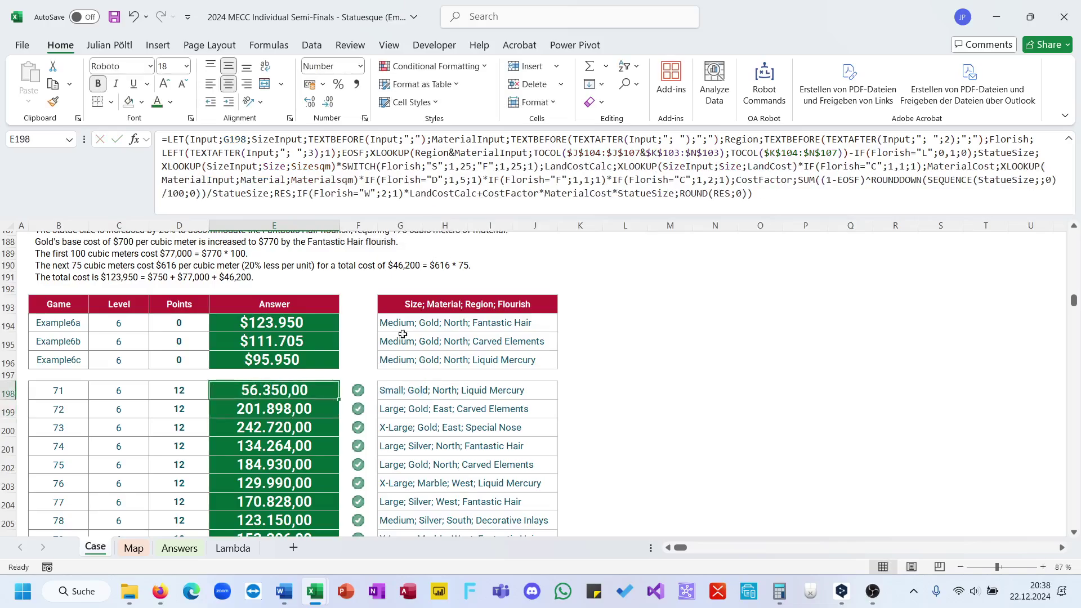
- Copy the E198 formula with the corrected StatueSize SWITCH down to E217 and check all Level 6 results
double_click(339, 399)
scroll(349, 450, down, 6)
scroll(349, 450, up, 6)
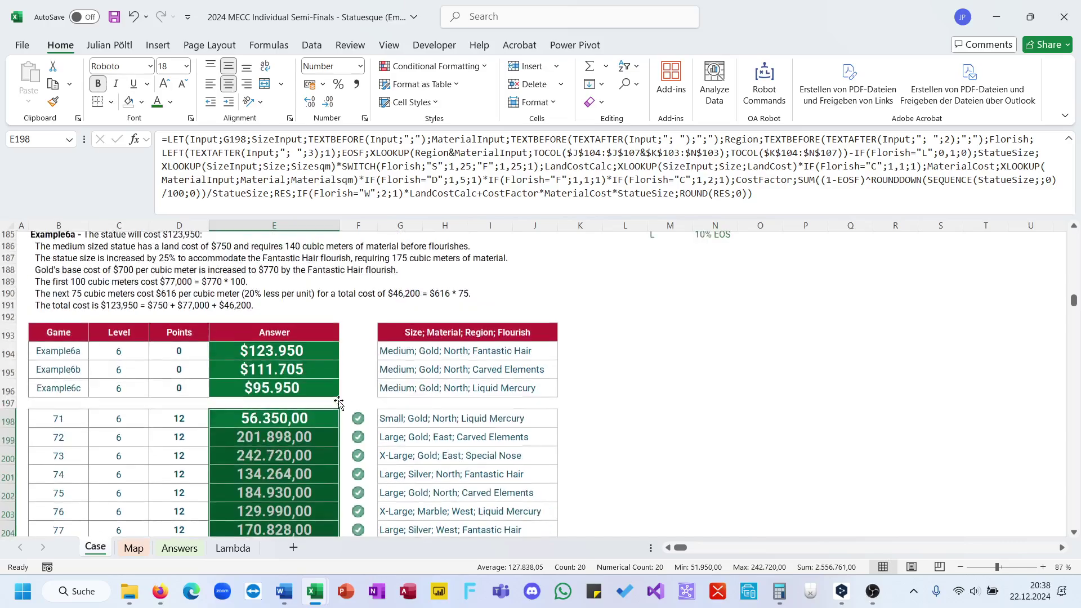
- Insert SWITCH(Florish;"D";1,5;"F";1,1;"C";1,2;1) after the material price lookup in E198's MaterialCost calculation
click(462, 183)
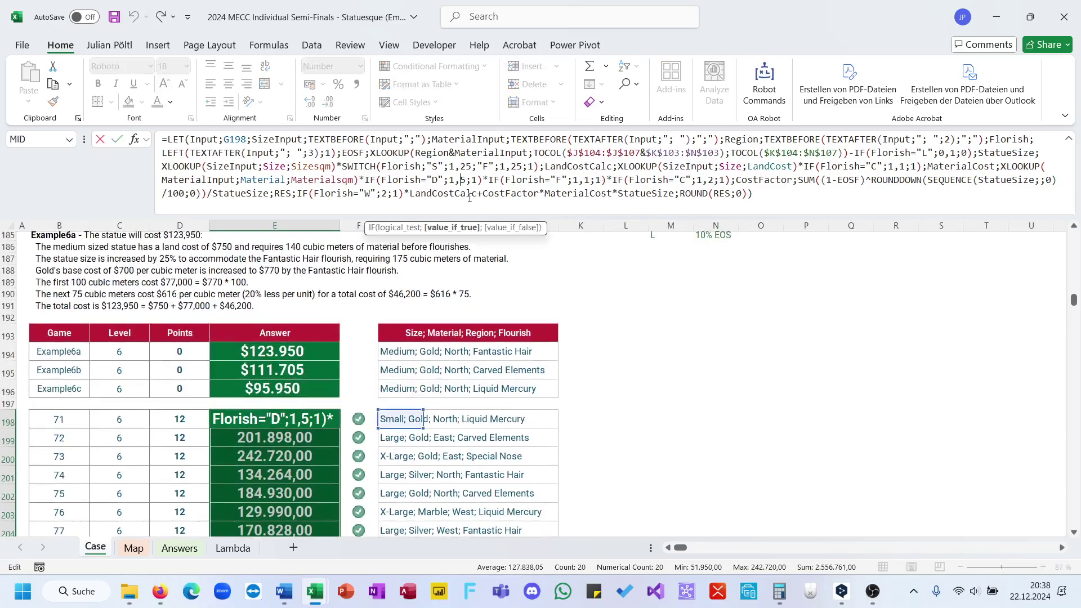
key(Right)
key(Right)
key(Right)
key(Right)
key(Right)
click(363, 179)
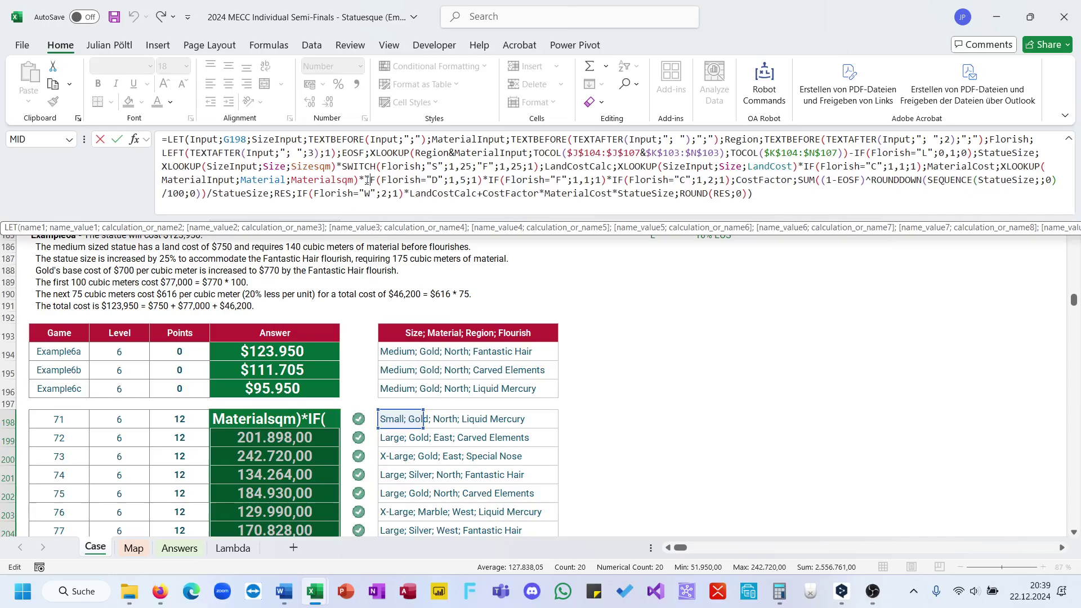
text(sw)
key(Tab)
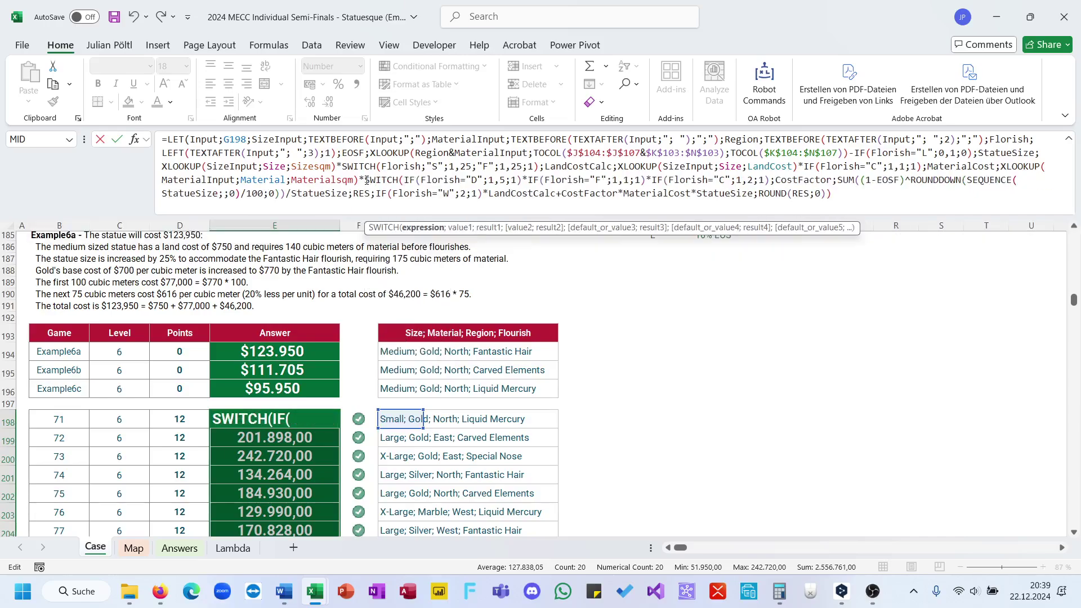
text(Florish)
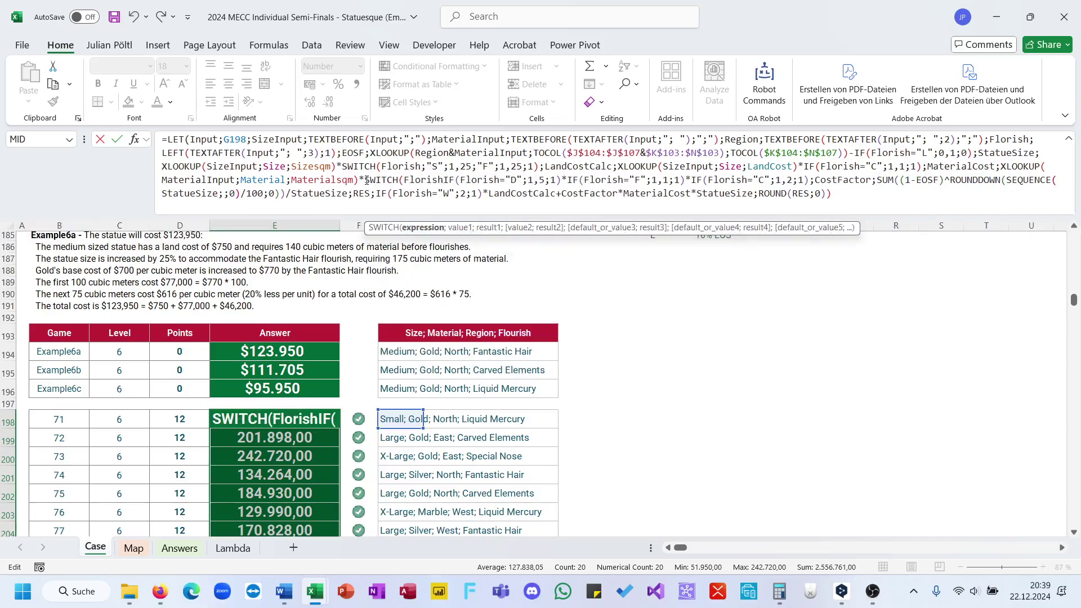
text(;"D")
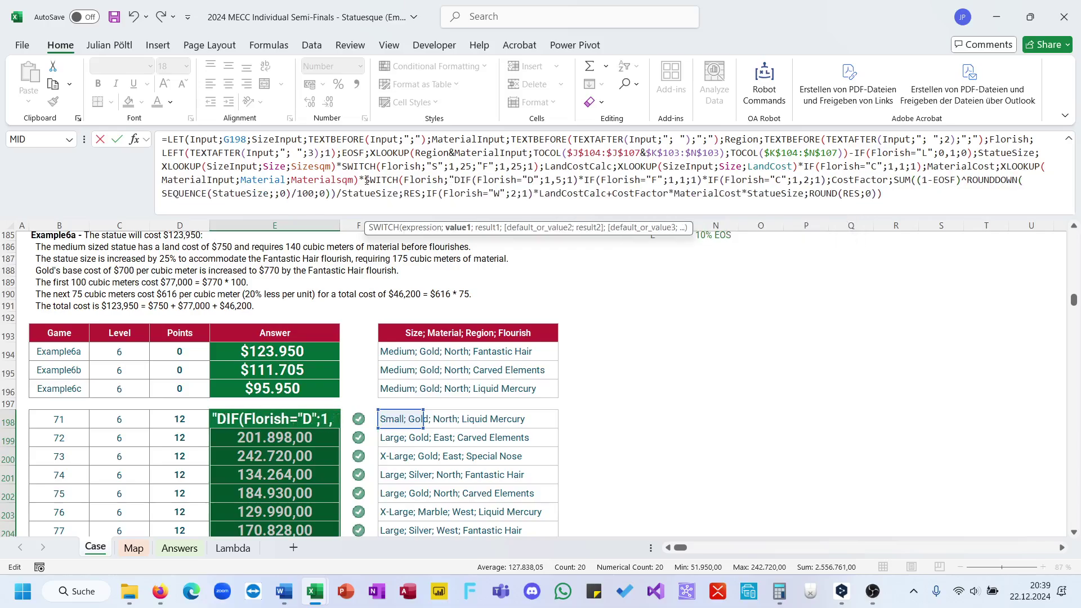
text(;1,)
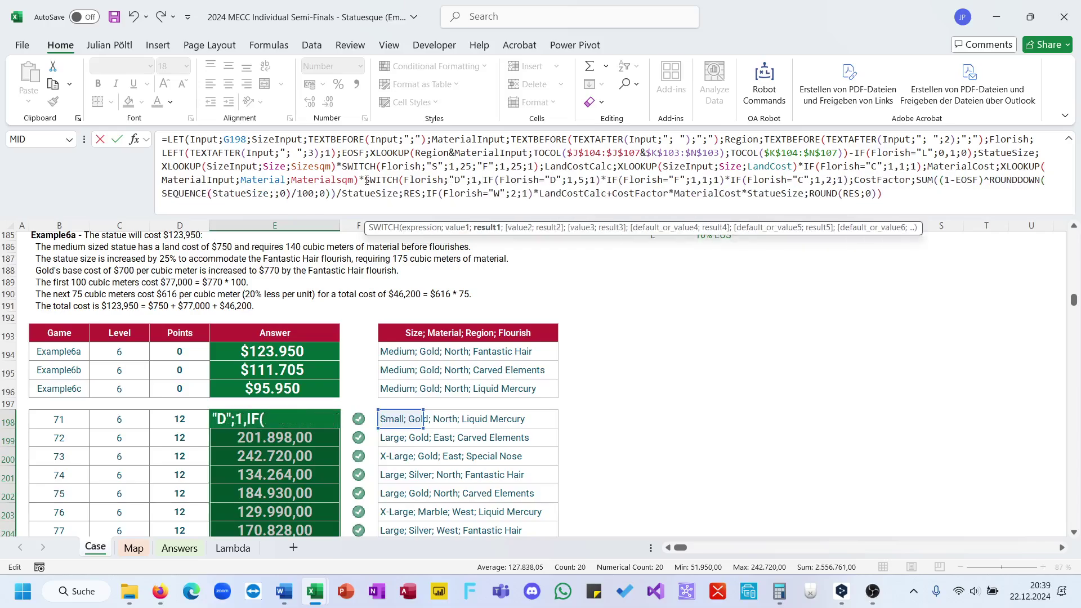
text(5;"F;)
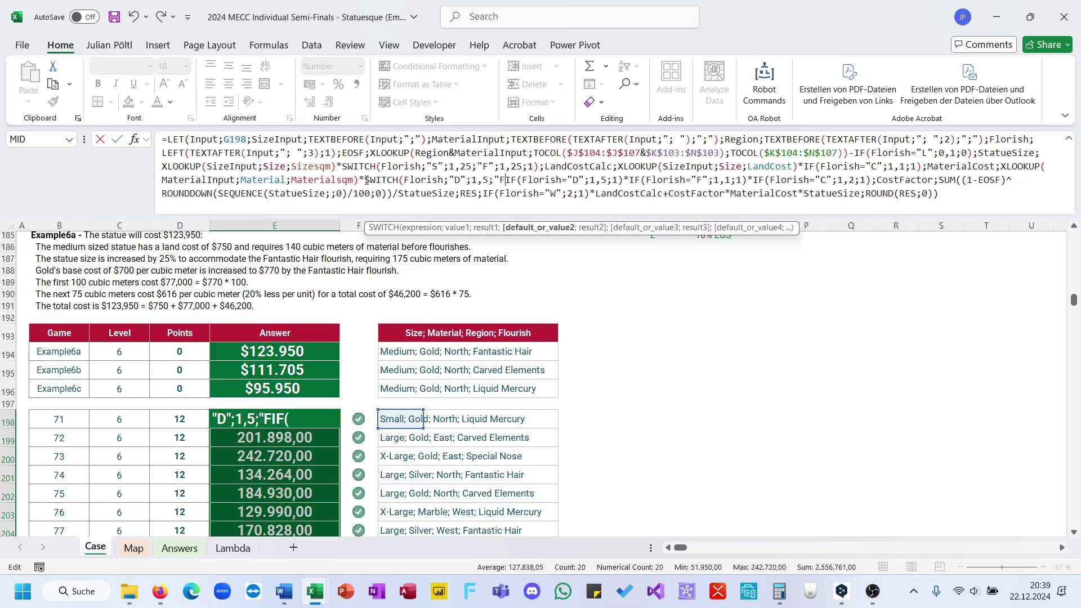
key(BackSpace)
text(")
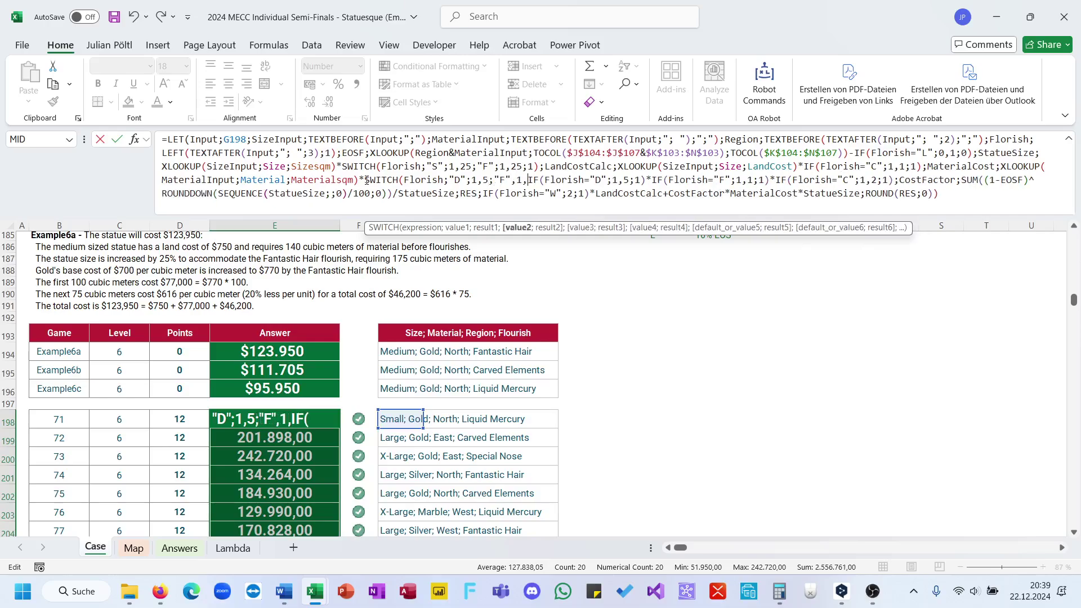
text(;1,1;)
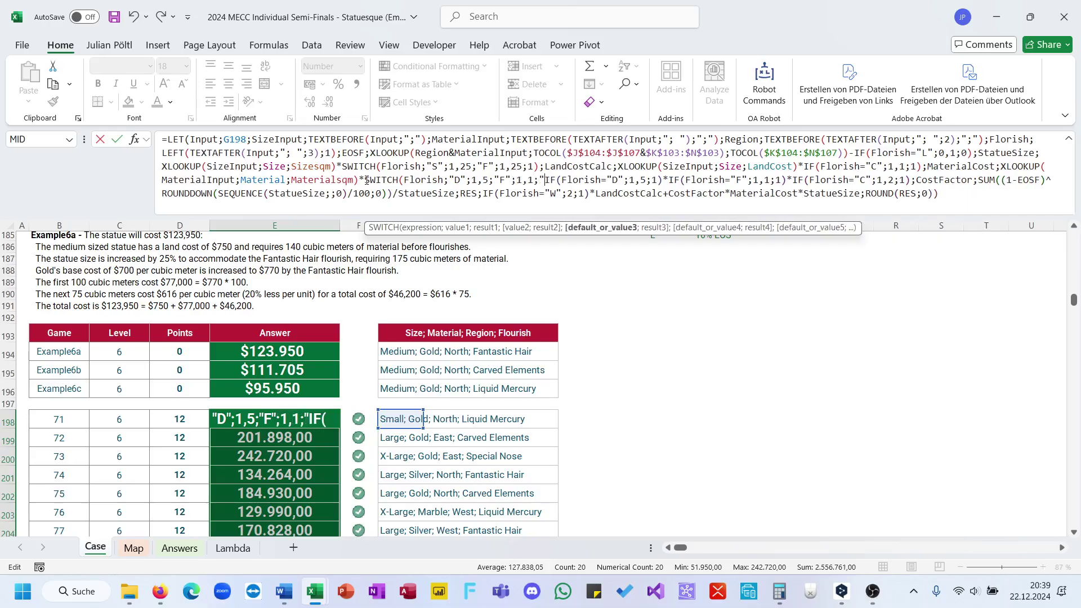
text("C";)
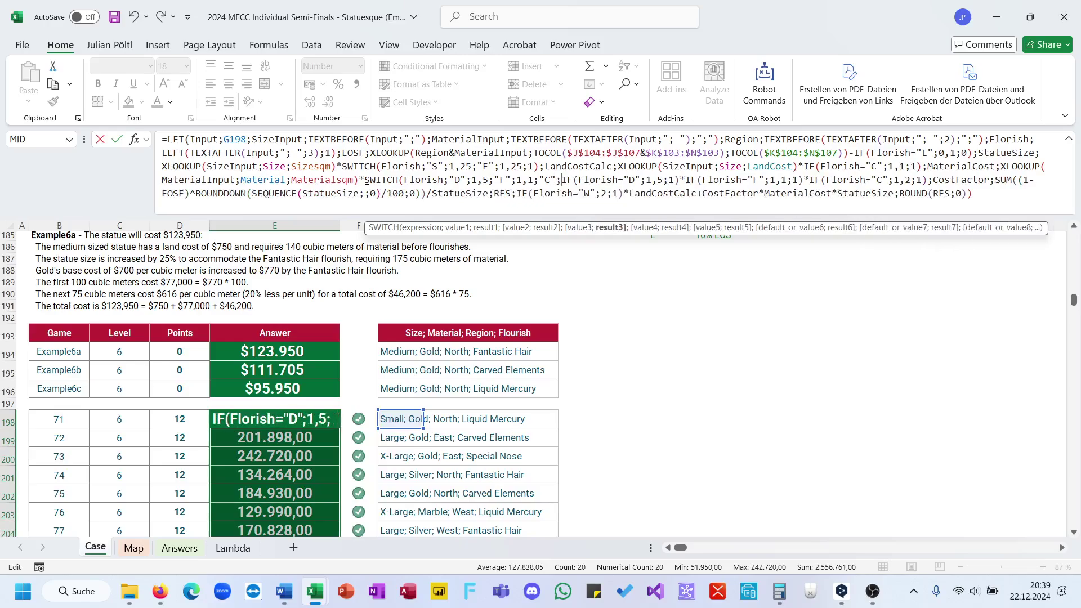
text(1,2;1))
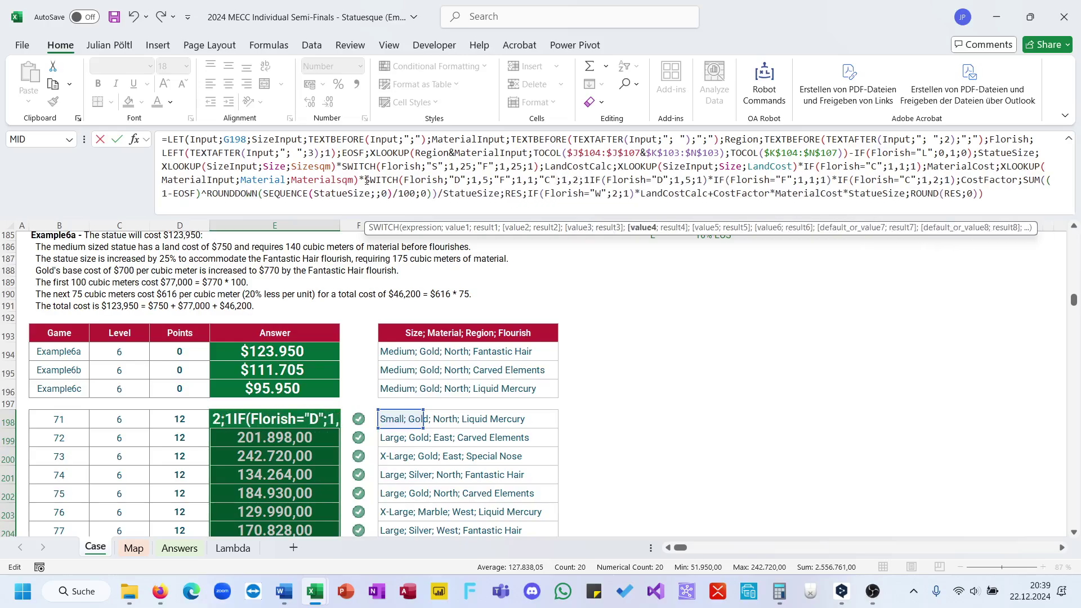
- Remove the old "D", "F" and "C" IF factors from E198's MaterialCost calculation and commit the formula
key(Delete)
key(Delete)
key(Delete)
key(Delete)
key(Delete)
key(Delete)
key(Delete)
key(Delete)
key(Delete)
key(Delete)
key(Delete)
key(Delete)
key(Delete)
key(Delete)
key(Delete)
key(Delete)
key(Delete)
key(Delete)
key(Delete)
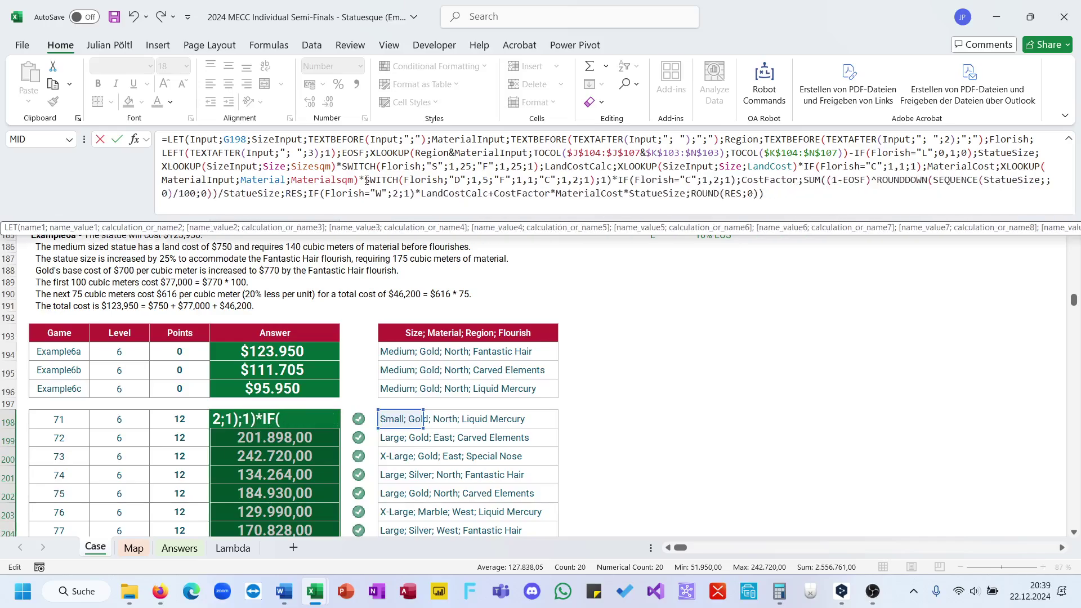
key(Delete)
key(Delete)
key(Delete)
key(Delete)
key(Delete)
key(Delete)
key(Delete)
key(Delete)
key(Delete)
key(Delete)
key(Delete)
key(Delete)
key(Delete)
key(Delete)
key(Delete)
key(Delete)
key(Delete)
key(Delete)
key(Delete)
key(Delete)
key(Delete)
key(Delete)
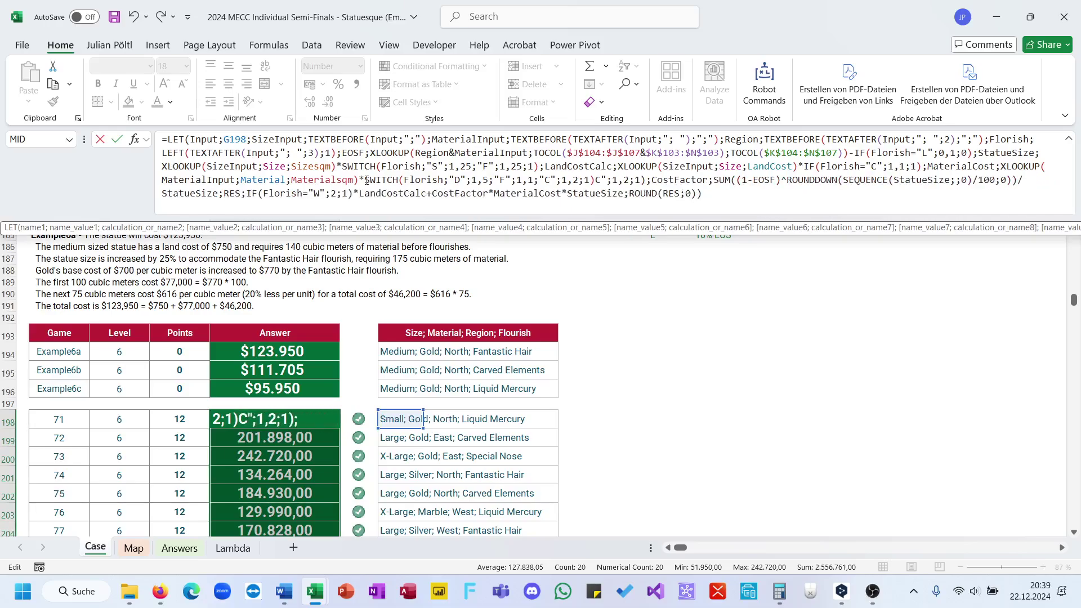
key(Delete)
key(Delete)
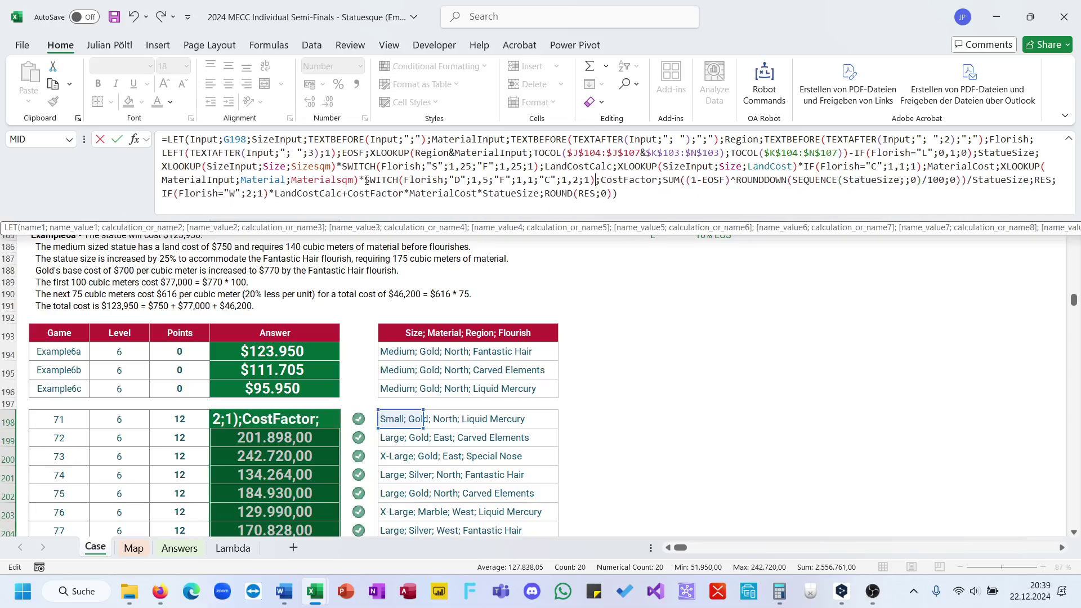
key(Return)
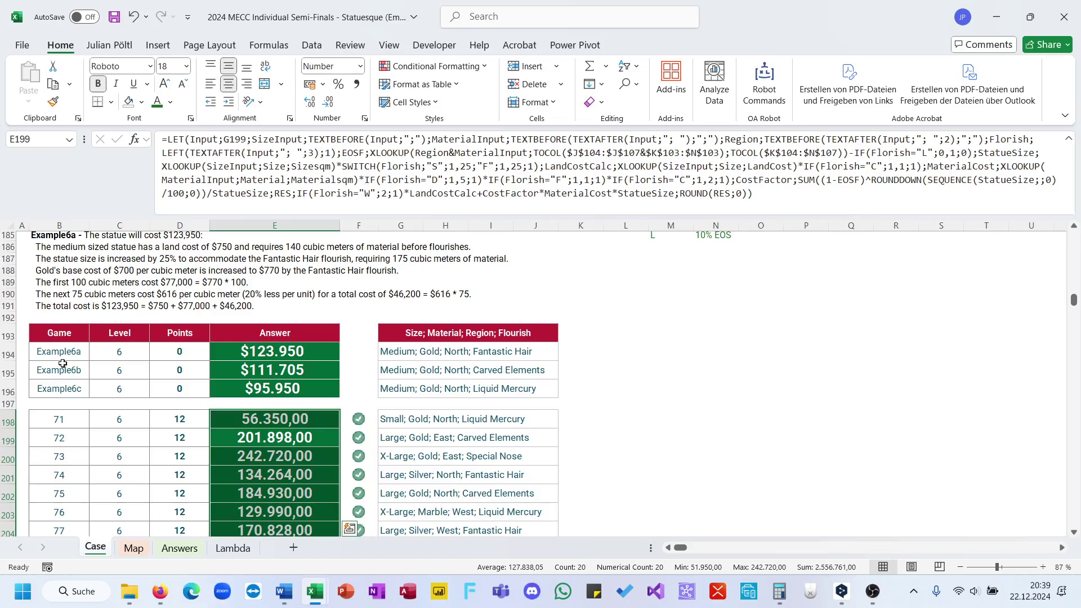
- Copy the E198 formula with the MaterialCost SWITCH down to E217 and check the Level 6 results
click(307, 422)
key(ctrl+shift+Down)
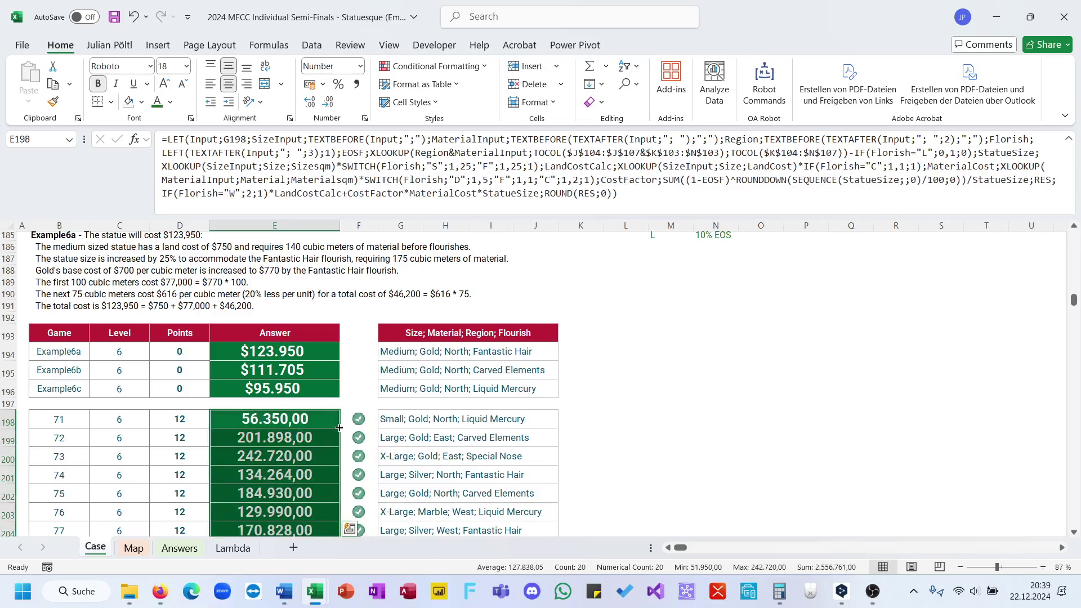
scroll(339, 428, down, 3)
scroll(339, 429, down, 5)
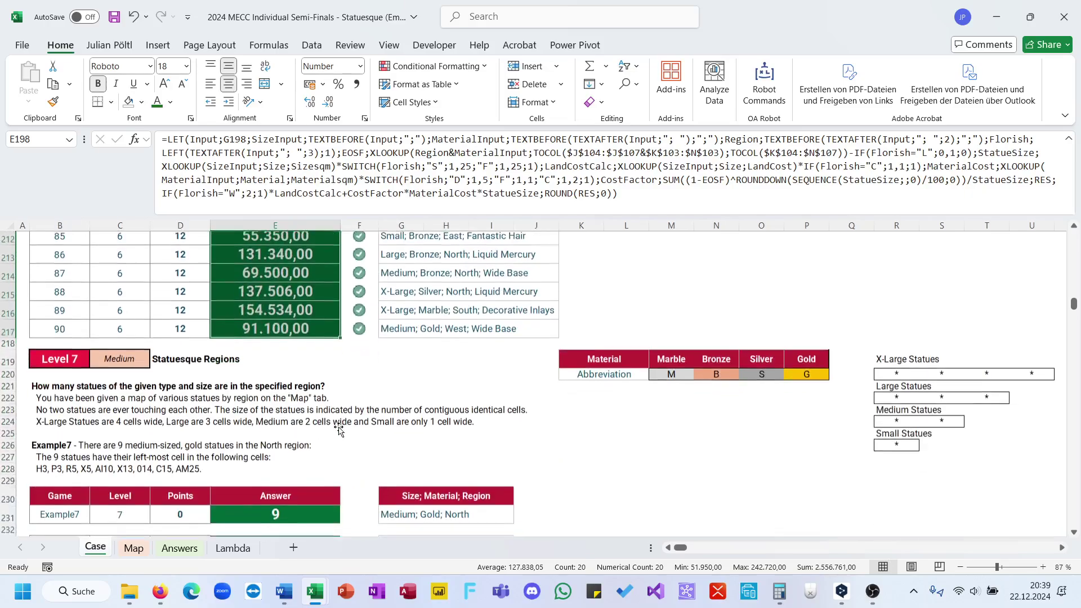
- Read the Level 7 task on counting statues by size, material and region, and examine the four regions on the Map sheet
click(416, 356)
scroll(416, 356, up, 1)
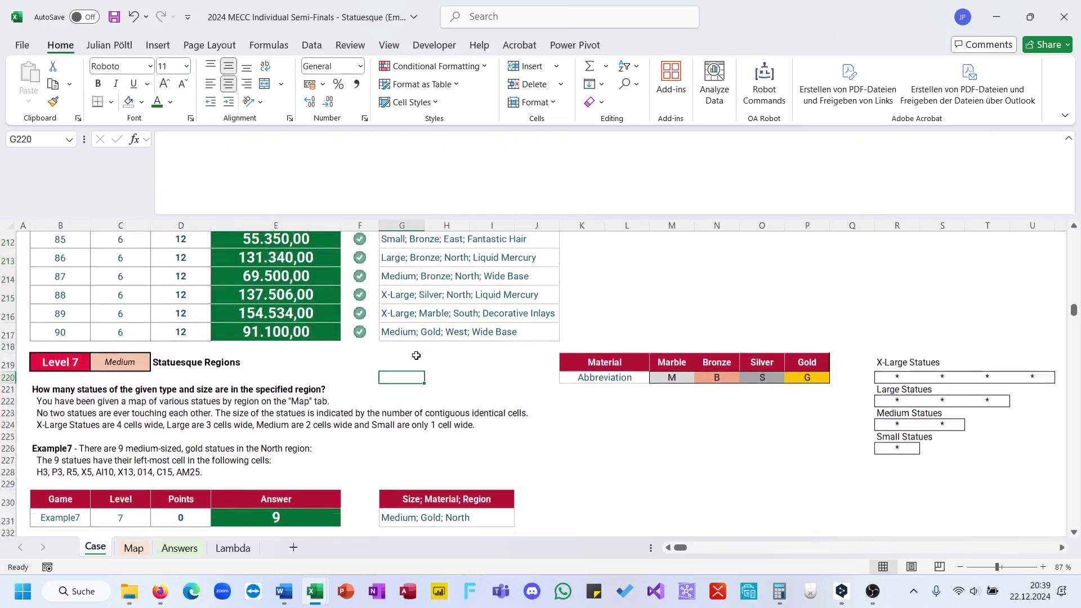
scroll(416, 356, down, 2)
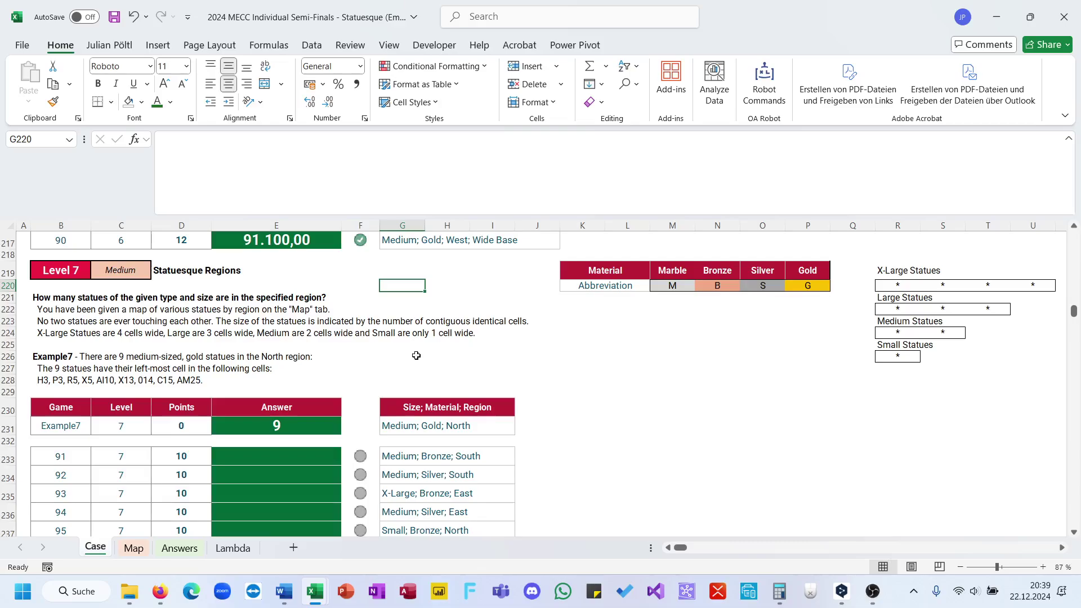
scroll(417, 356, down, 1)
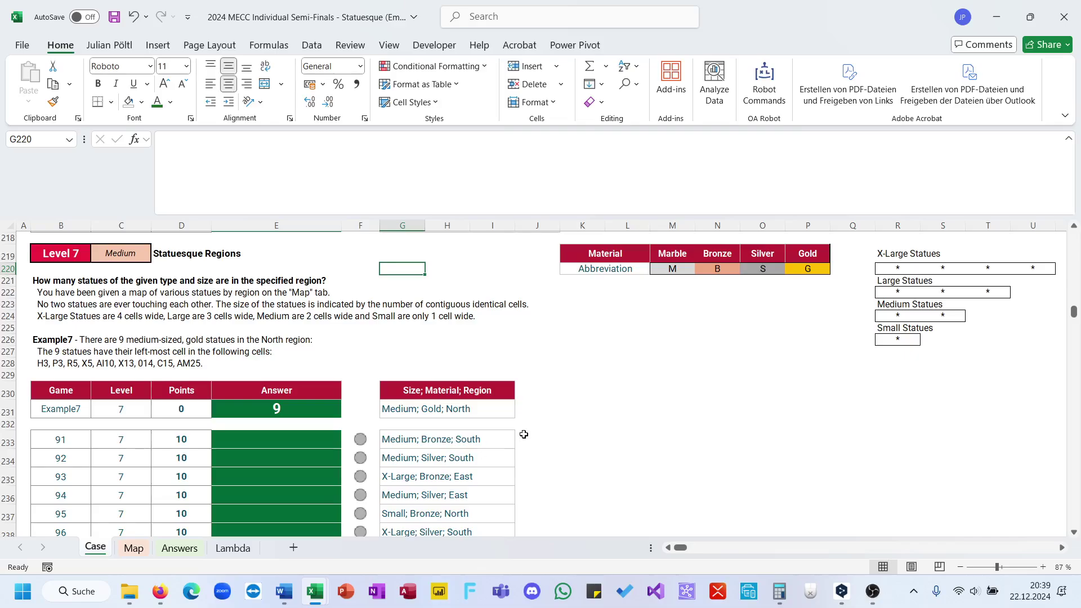
click(146, 552)
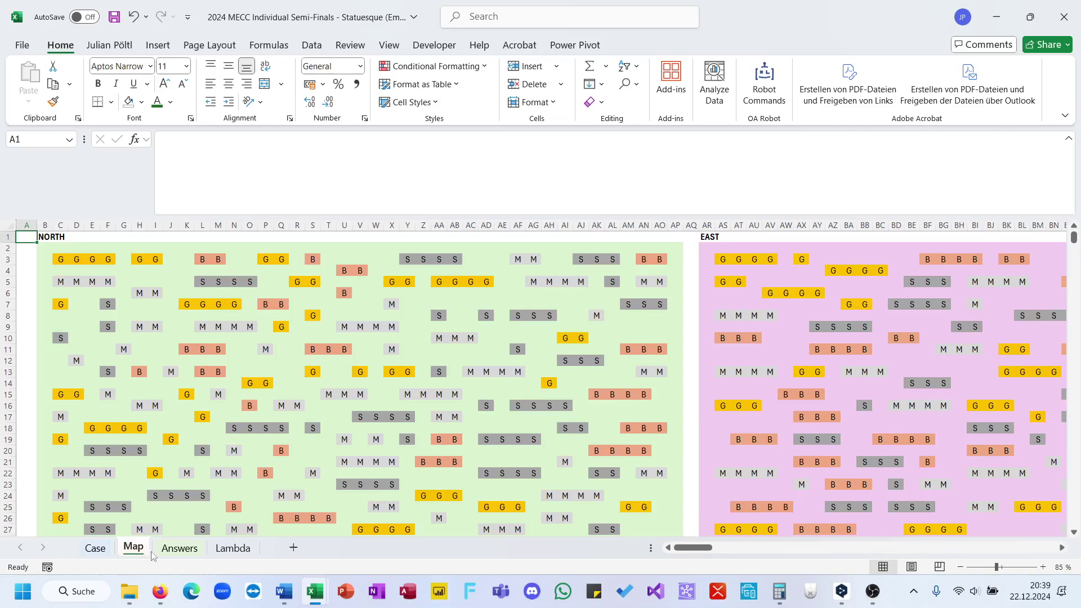
ctrl+scroll(288, 358, down, 3)
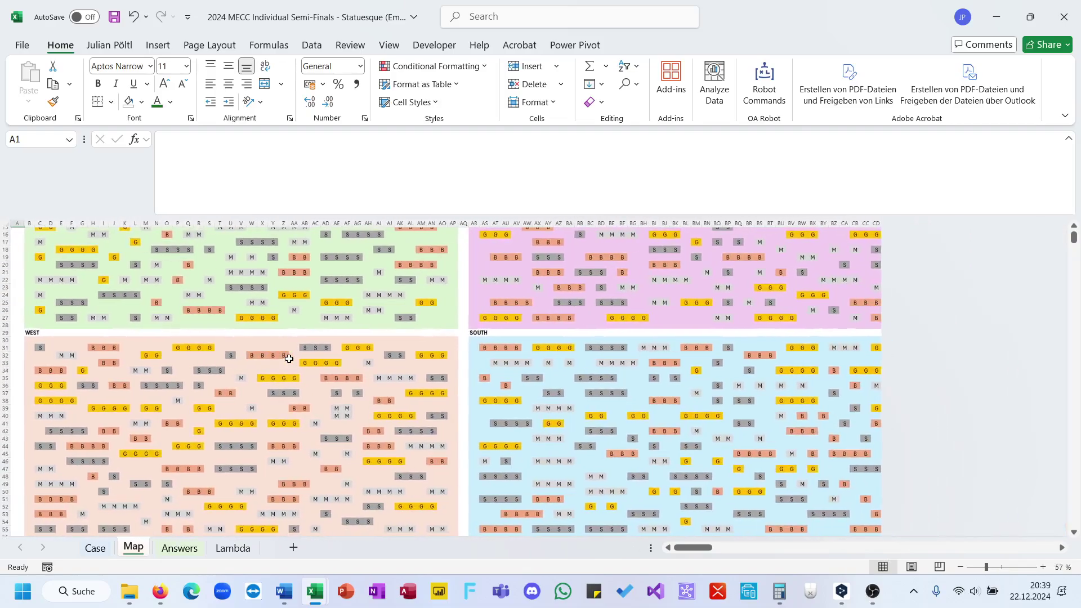
scroll(289, 358, down, 10)
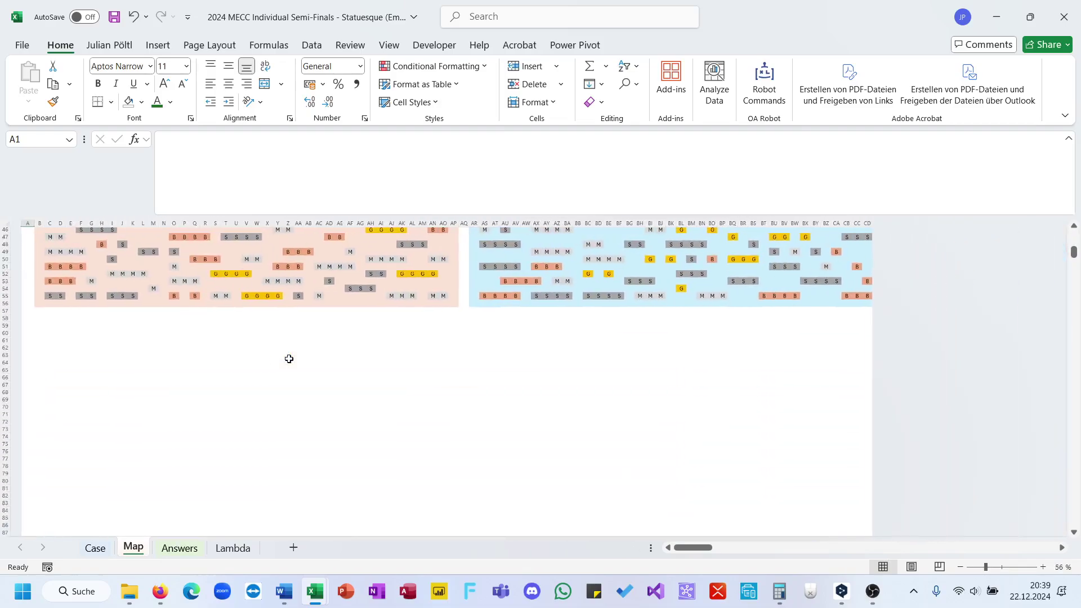
click(35, 331)
scroll(36, 330, up, 15)
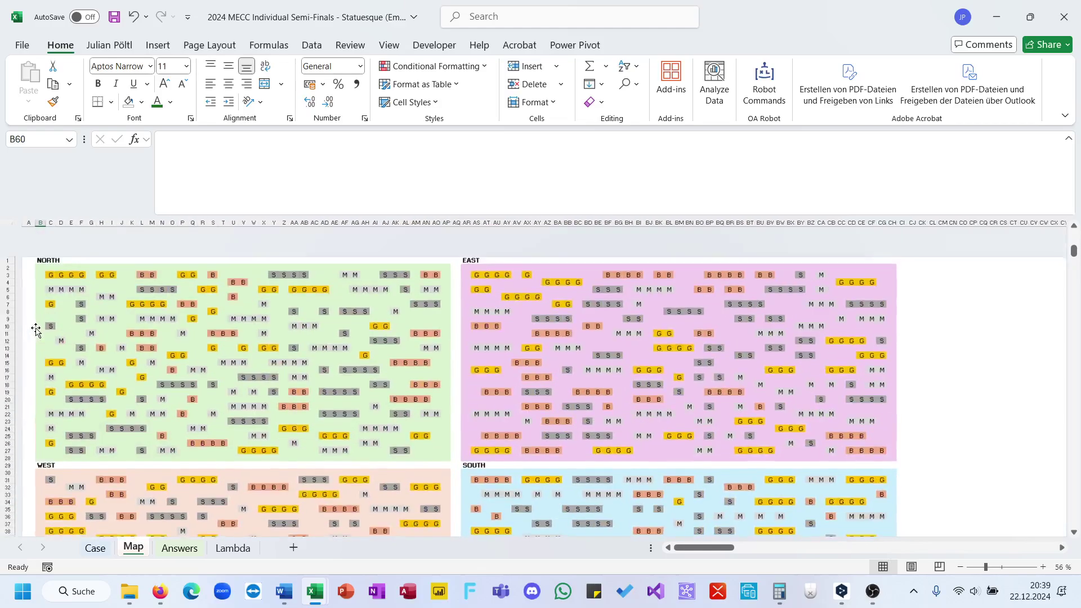
click(97, 551)
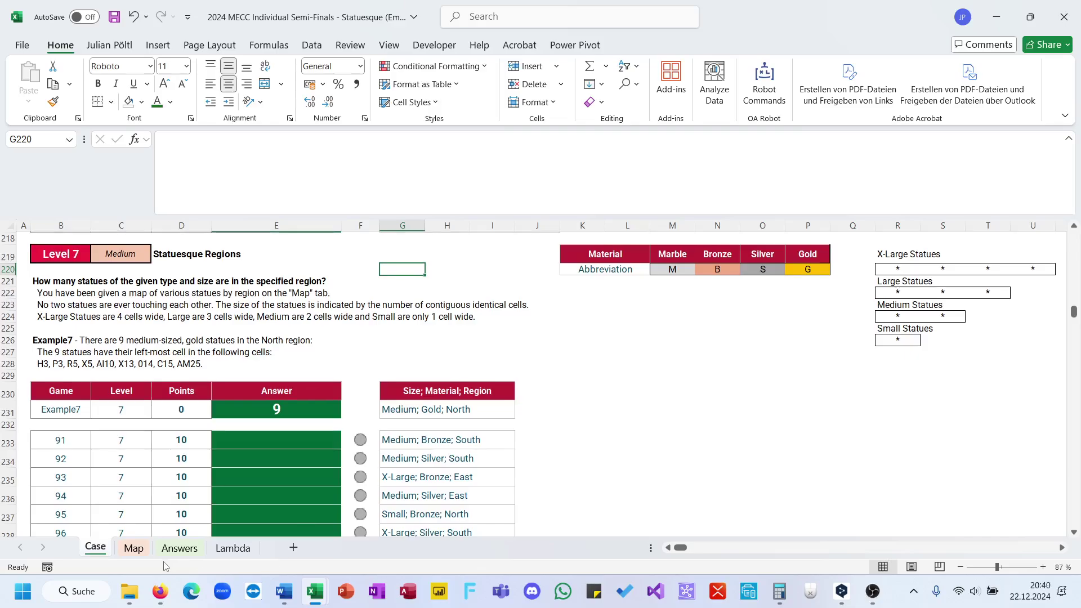
- Enter a TEXTJOIN formula in B60 of the Map sheet that joins the North region B2:AP28 with delimiter "11" and skips empty cells
click(144, 554)
scroll(218, 455, down, 10)
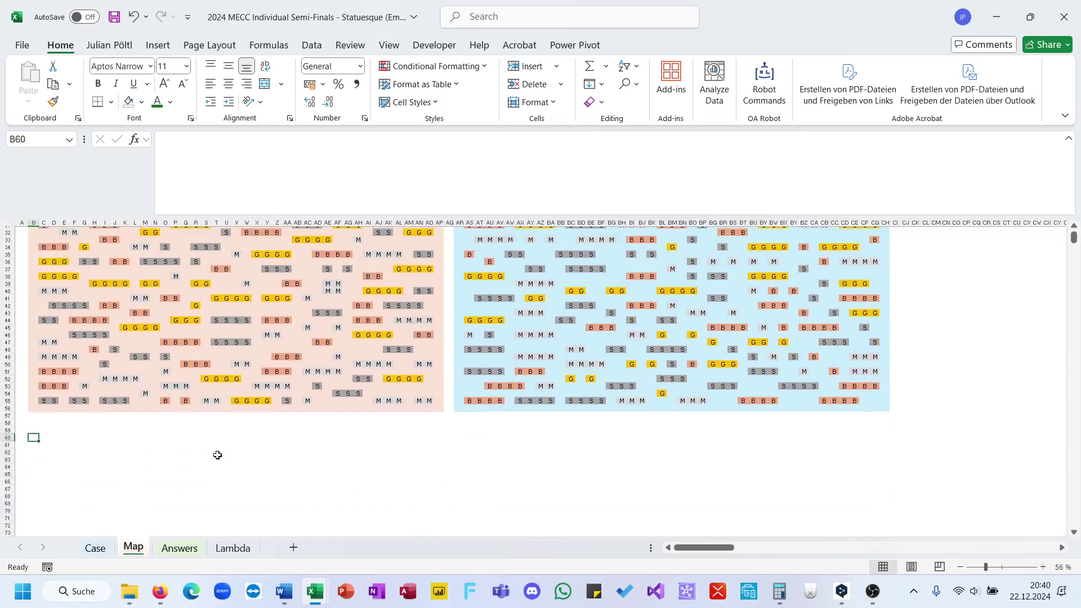
text(=Text)
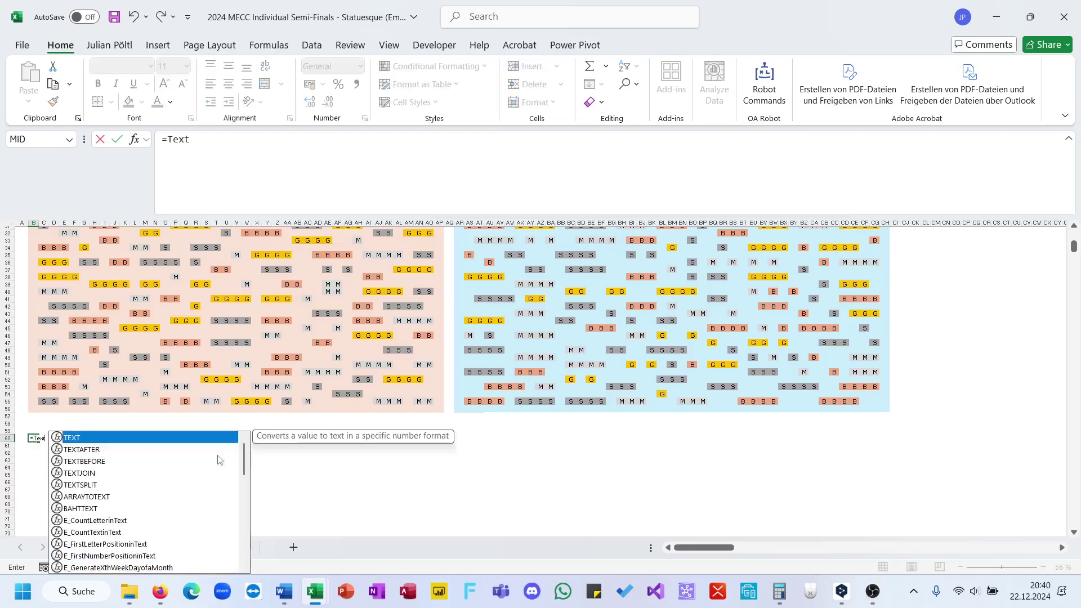
key(Down)
key(Down)
key(Down)
key(Tab)
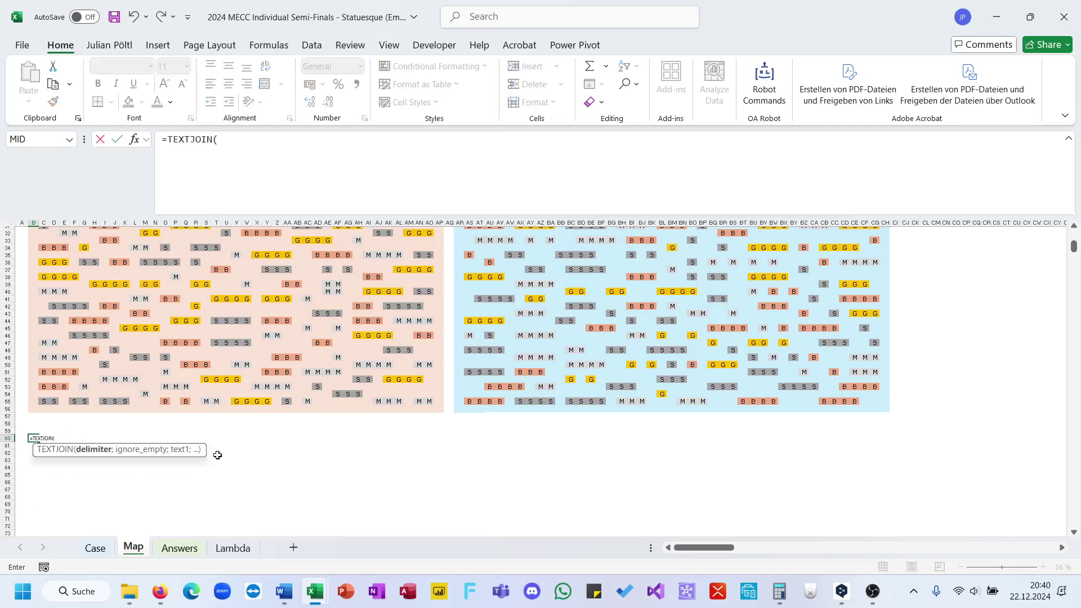
text("11";)
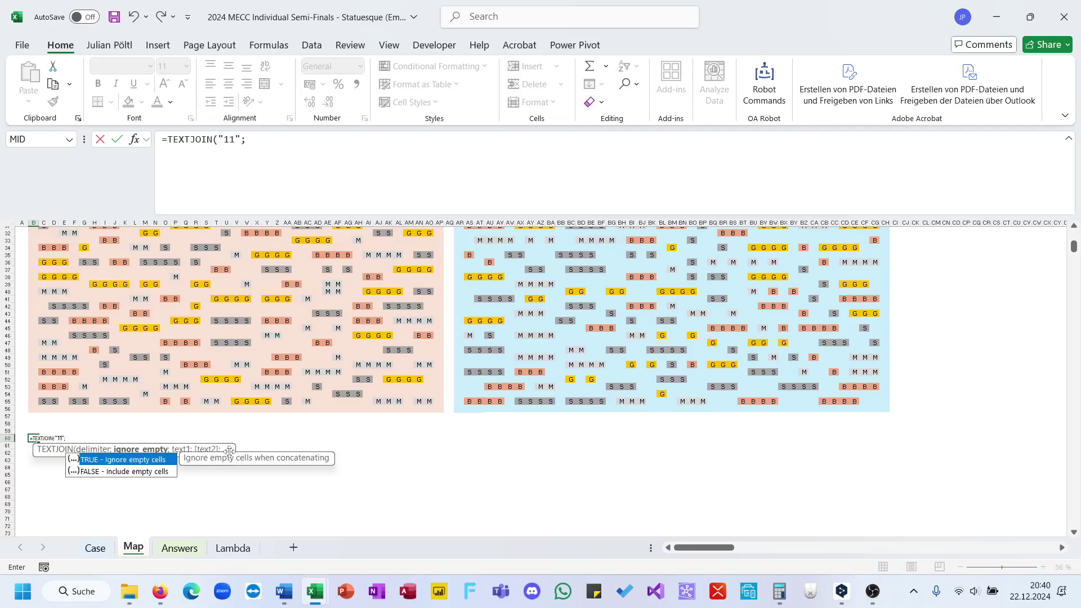
text(M)
key(BackSpace)
text(;)
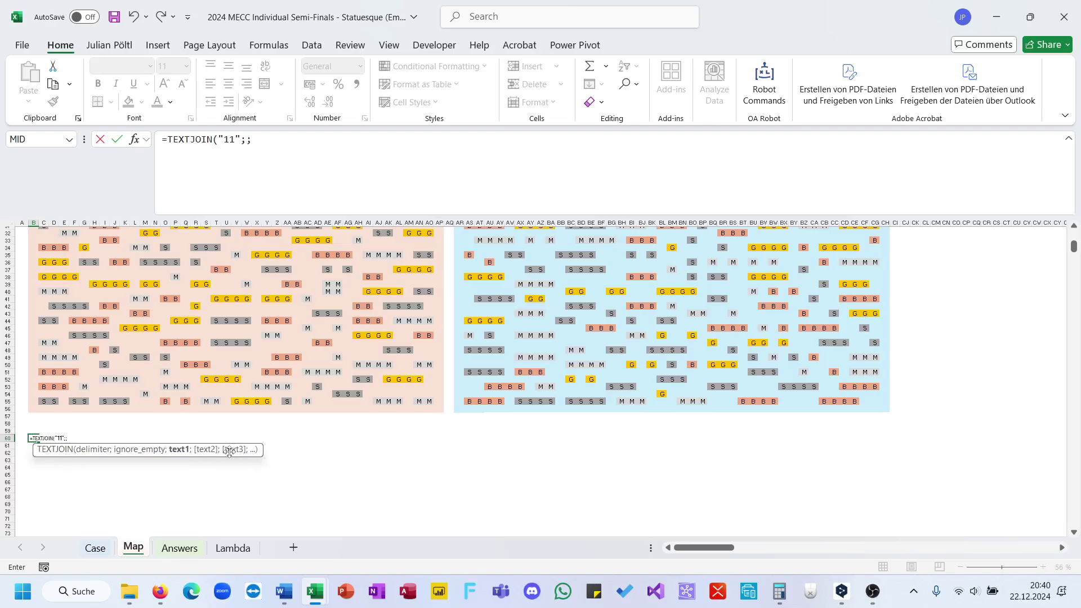
scroll(241, 370, up, 10)
scroll(241, 370, down, 2)
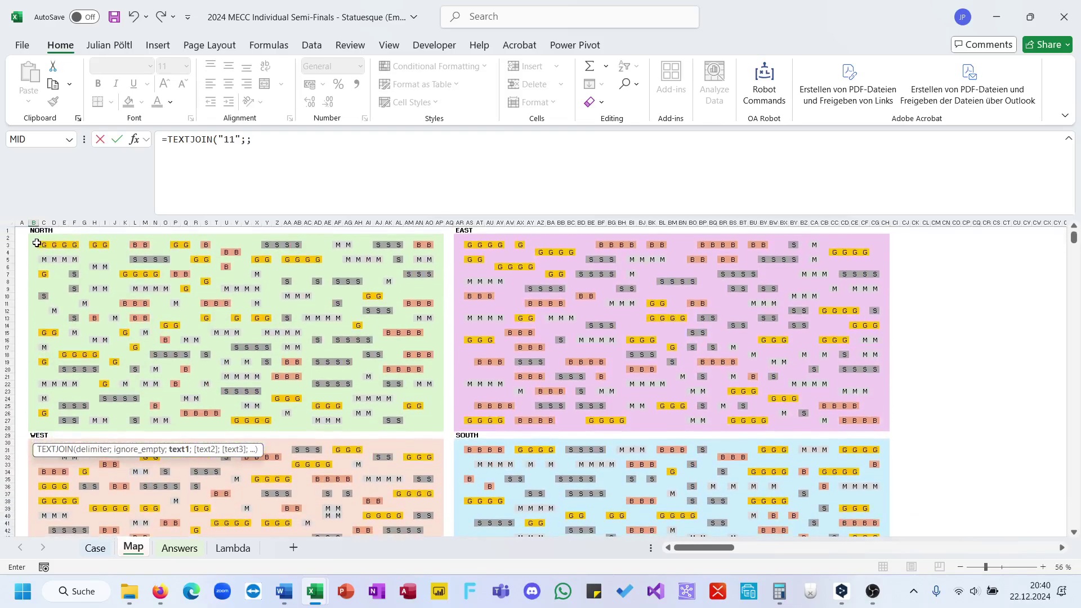
drag(36, 243, 437, 432)
key(ctrl+Return)
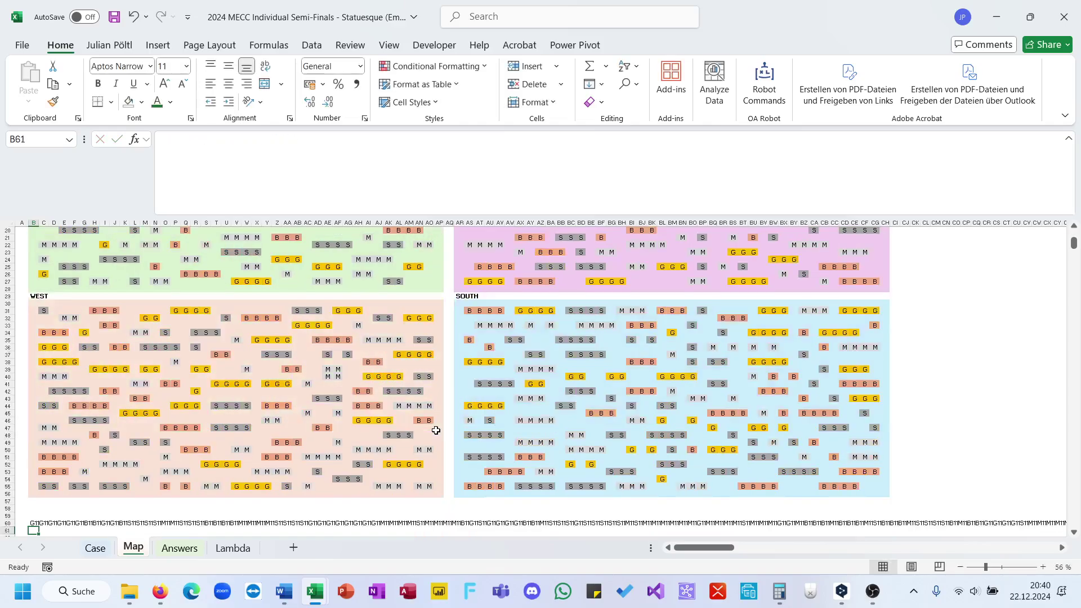
scroll(162, 397, up, 1)
scroll(163, 398, down, 1)
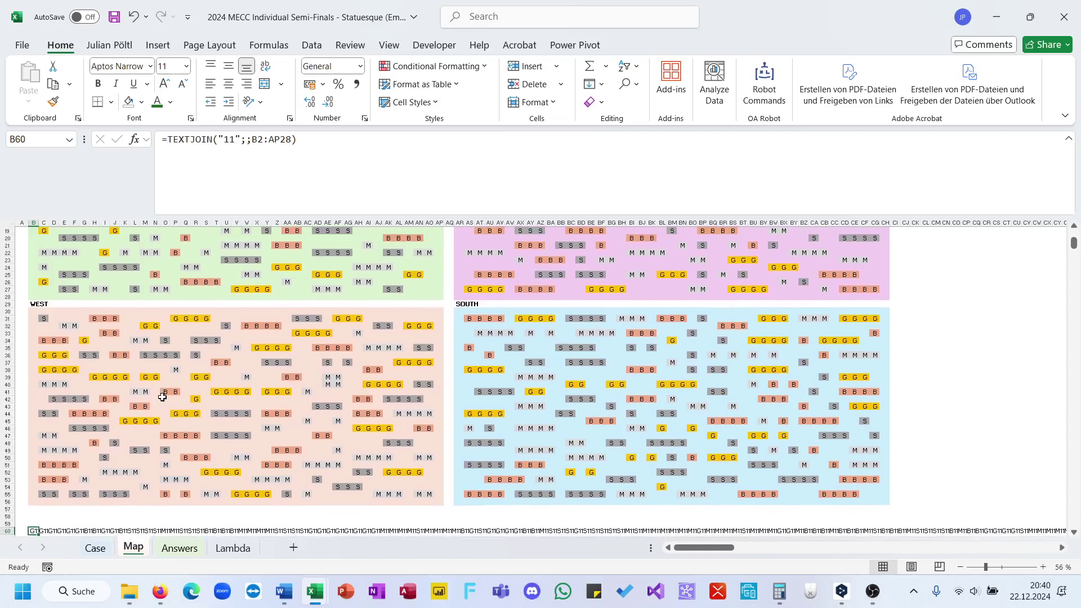
scroll(163, 398, up, 6)
scroll(162, 398, down, 12)
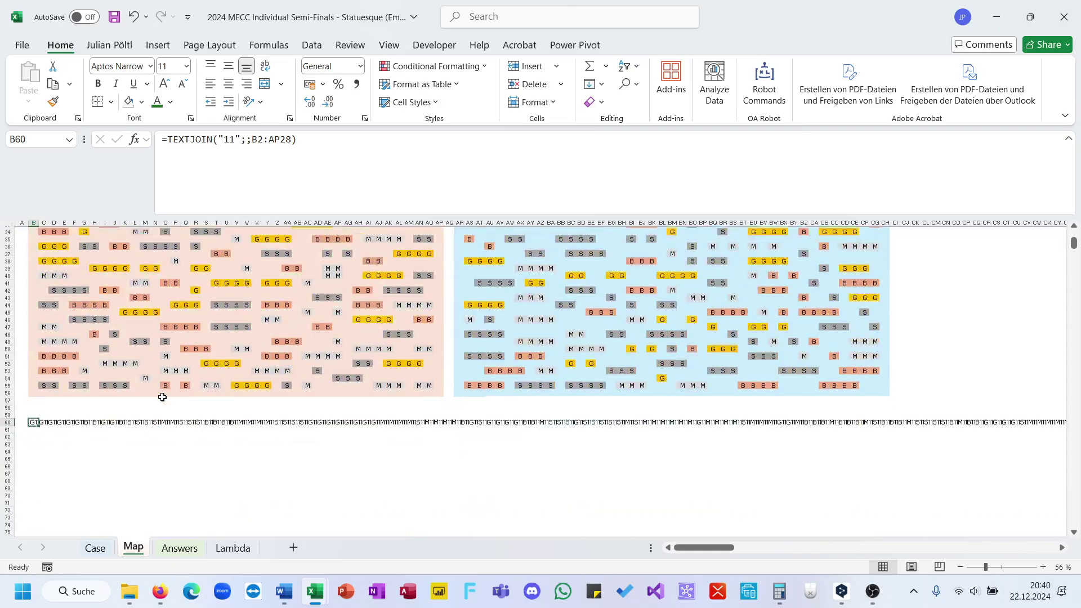
scroll(162, 398, up, 11)
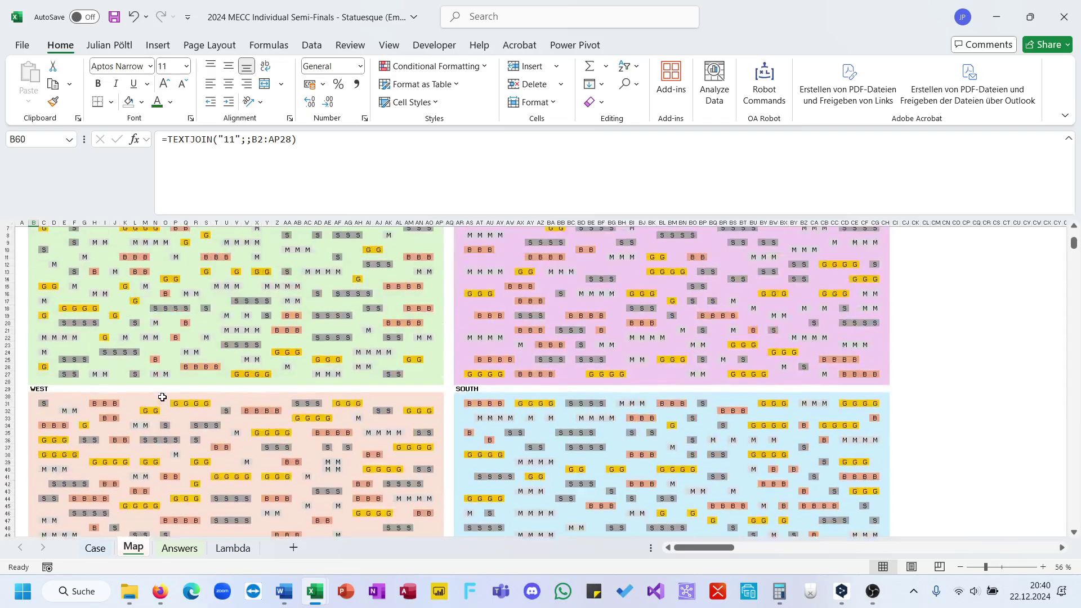
- Delete the TEXTJOIN formula from B60 on the Map sheet
scroll(162, 398, down, 9)
scroll(163, 398, up, 9)
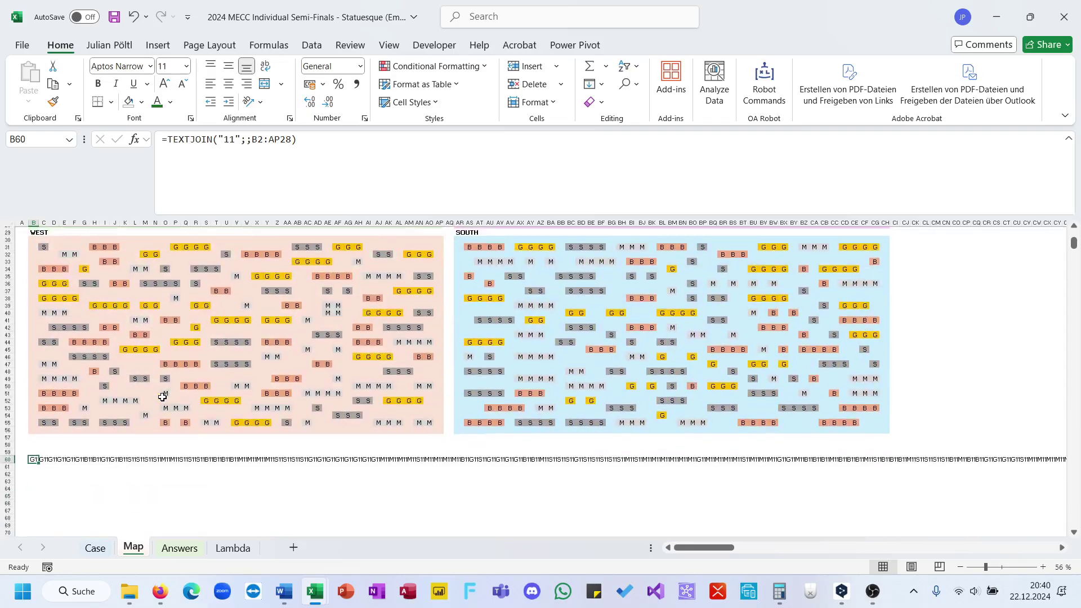
scroll(162, 397, down, 9)
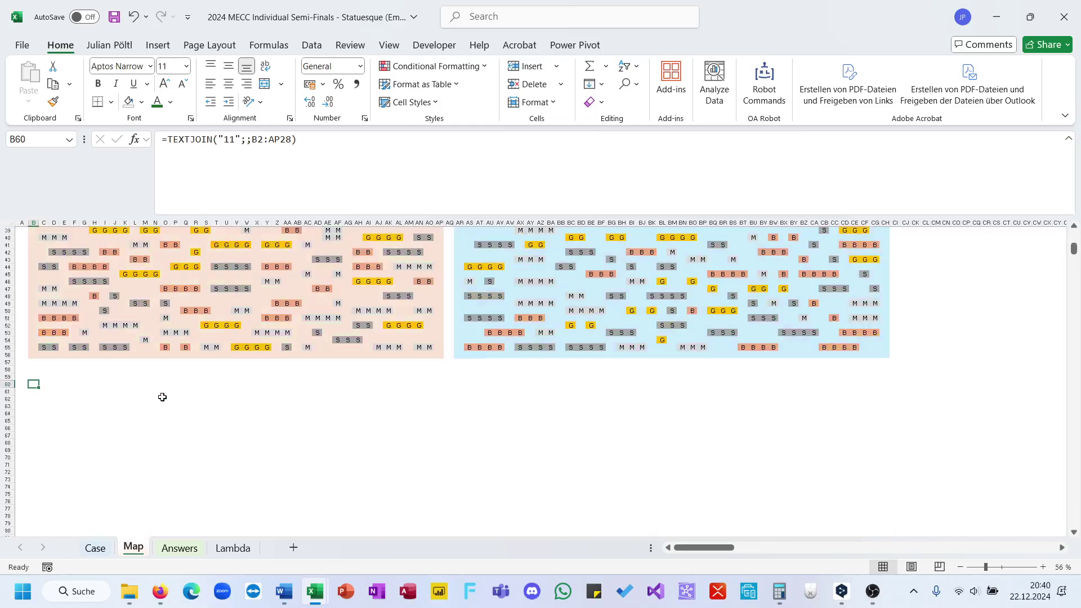
key(Delete)
scroll(162, 398, up, 9)
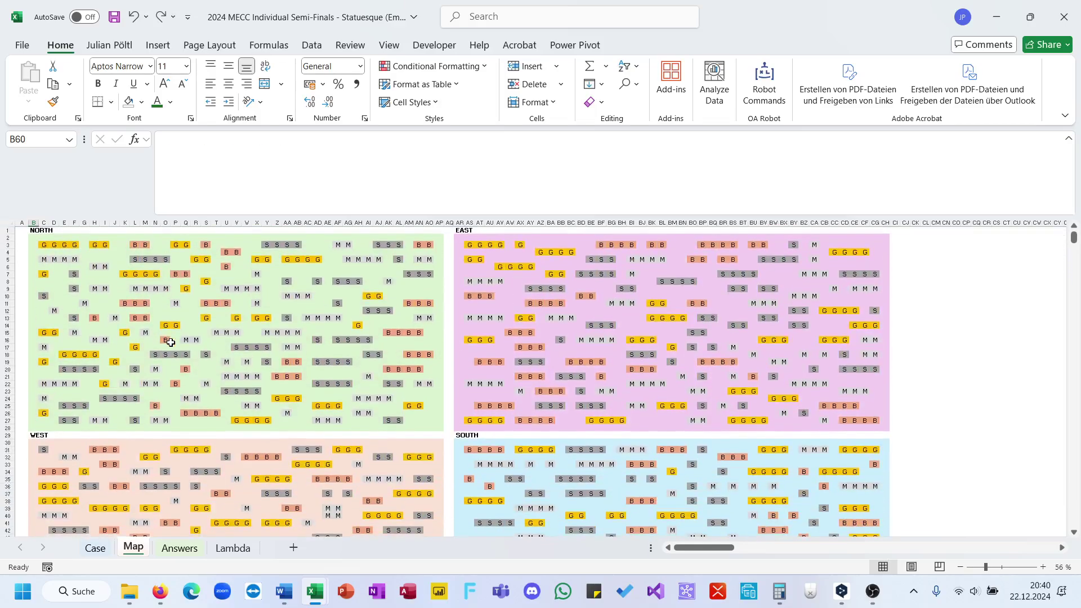
- Open Find and Replace for the North region B2:AP28 and take the replacement format from empty green cell AP9
click(83, 246)
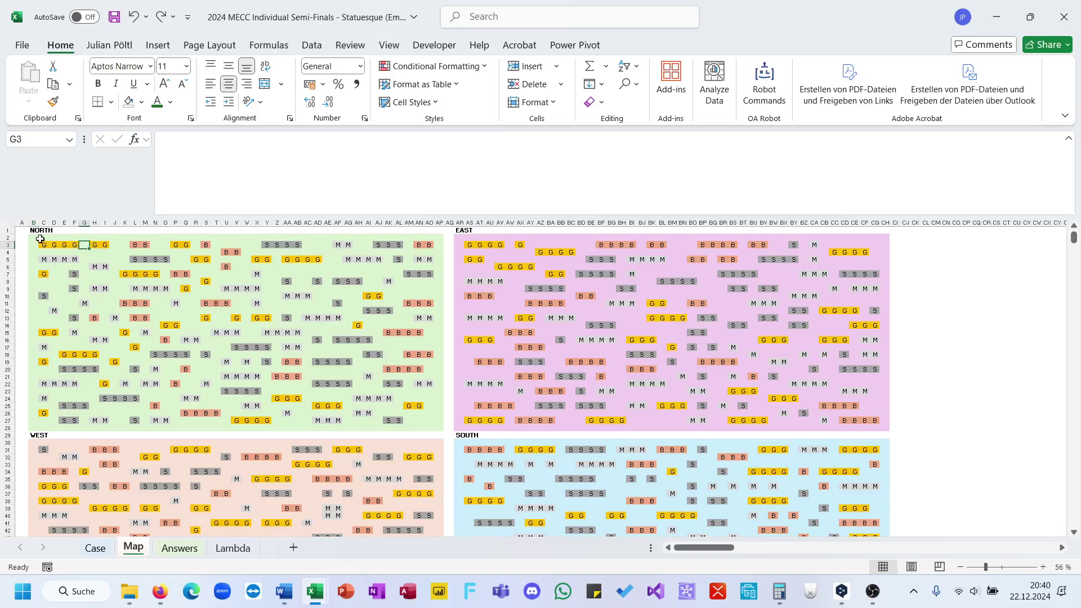
drag(34, 237, 440, 426)
key(ctrl+h)
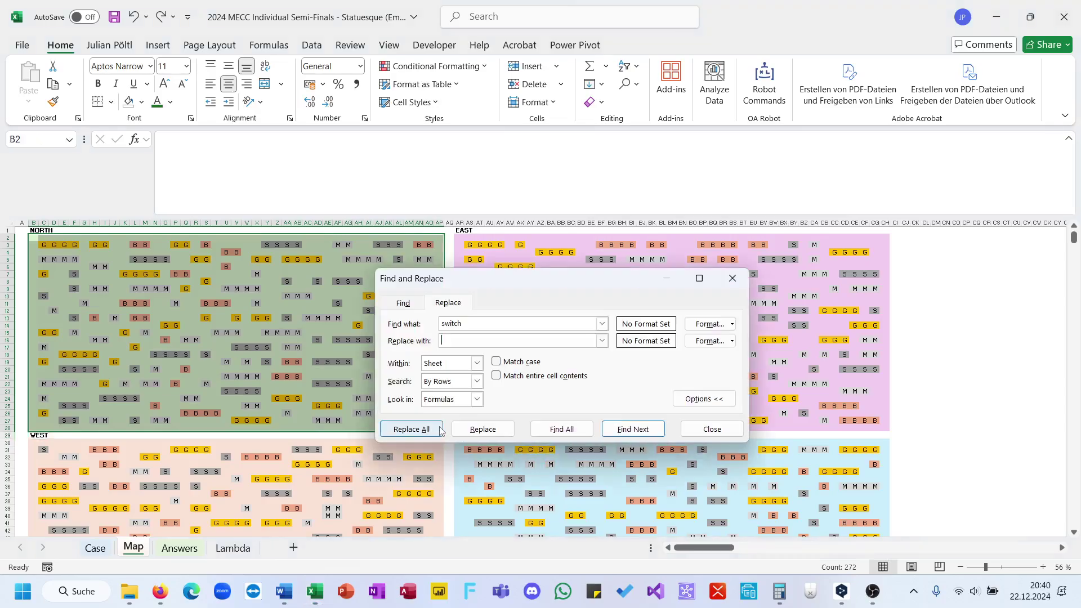
click(732, 341)
click(735, 378)
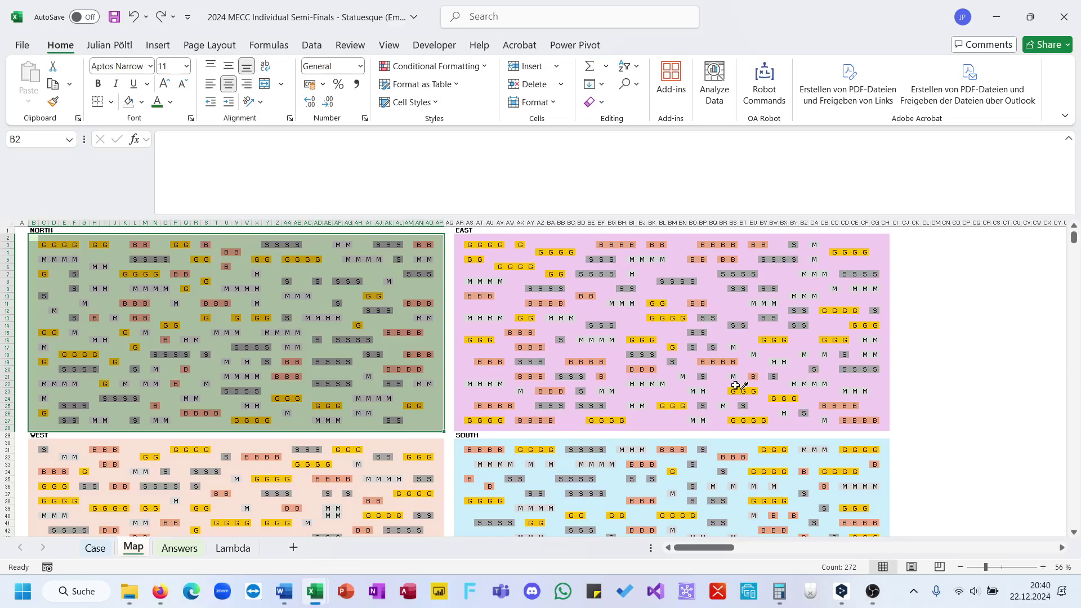
click(439, 289)
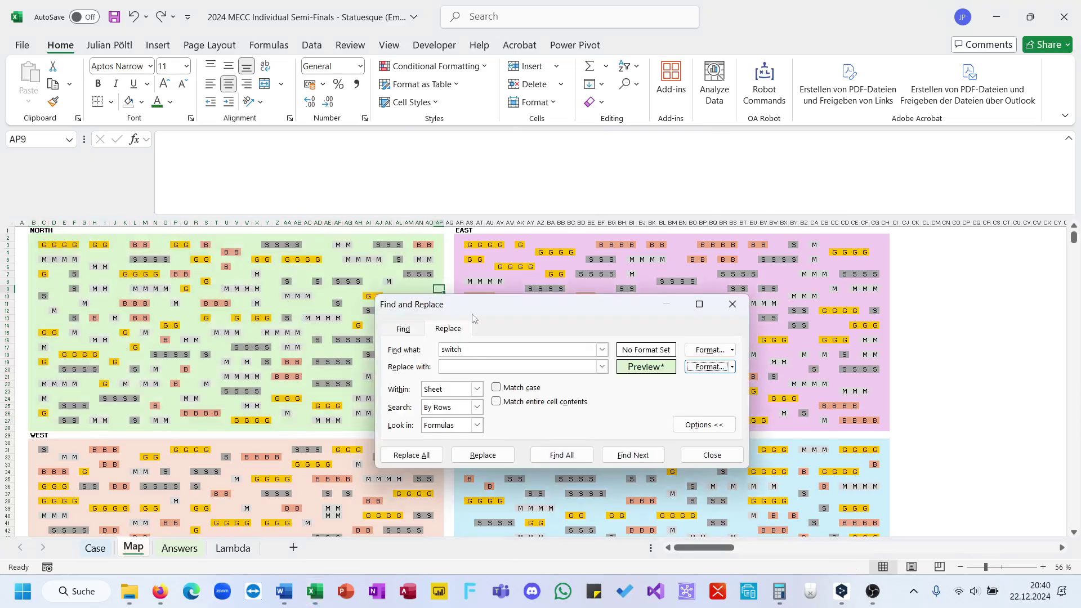
- Empty the search text and clear the replacement format in Find and Replace
double_click(465, 351)
key(BackSpace)
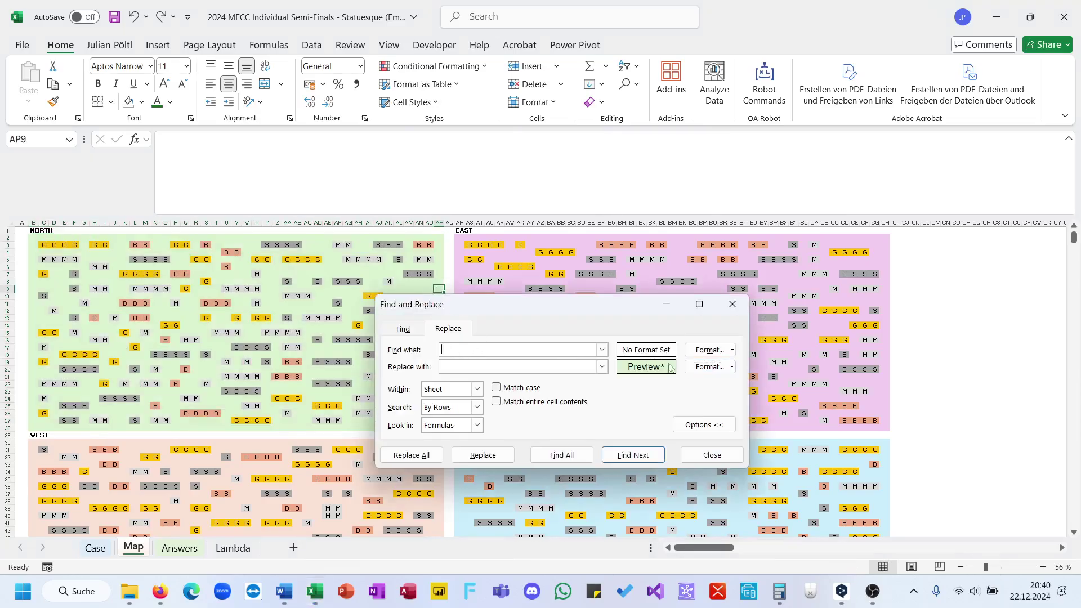
click(726, 369)
key(Escape)
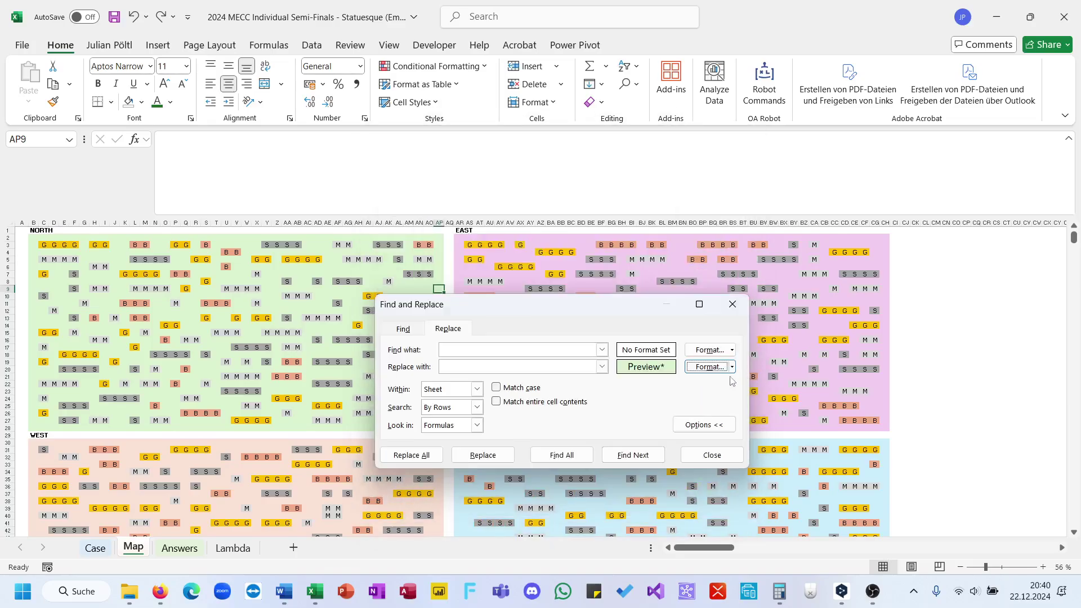
click(733, 367)
click(732, 426)
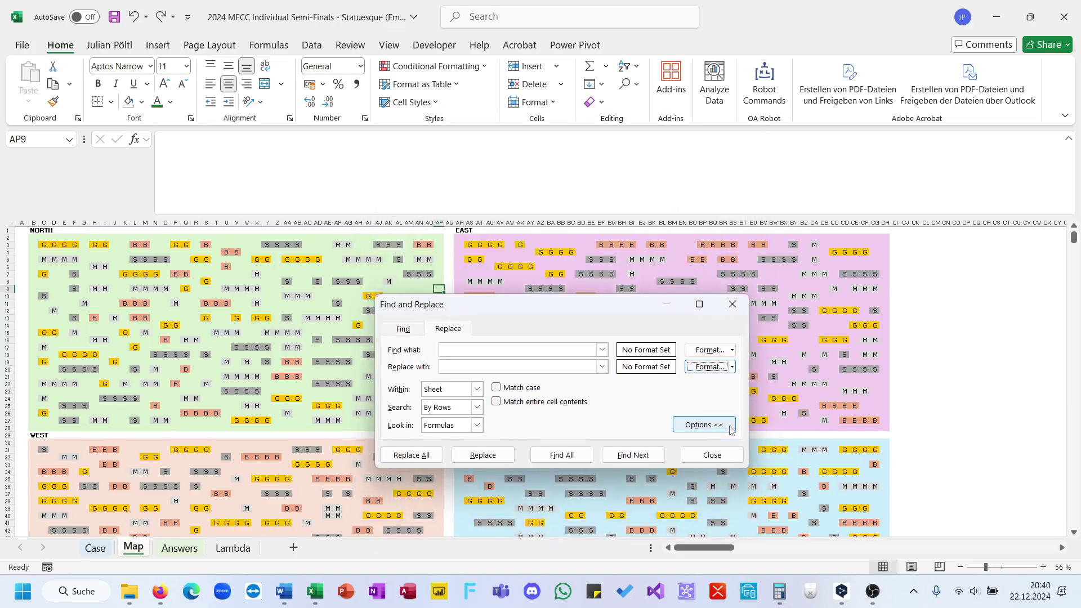
- Set the search format from the empty green cell AN9 in the North region
click(733, 349)
click(727, 368)
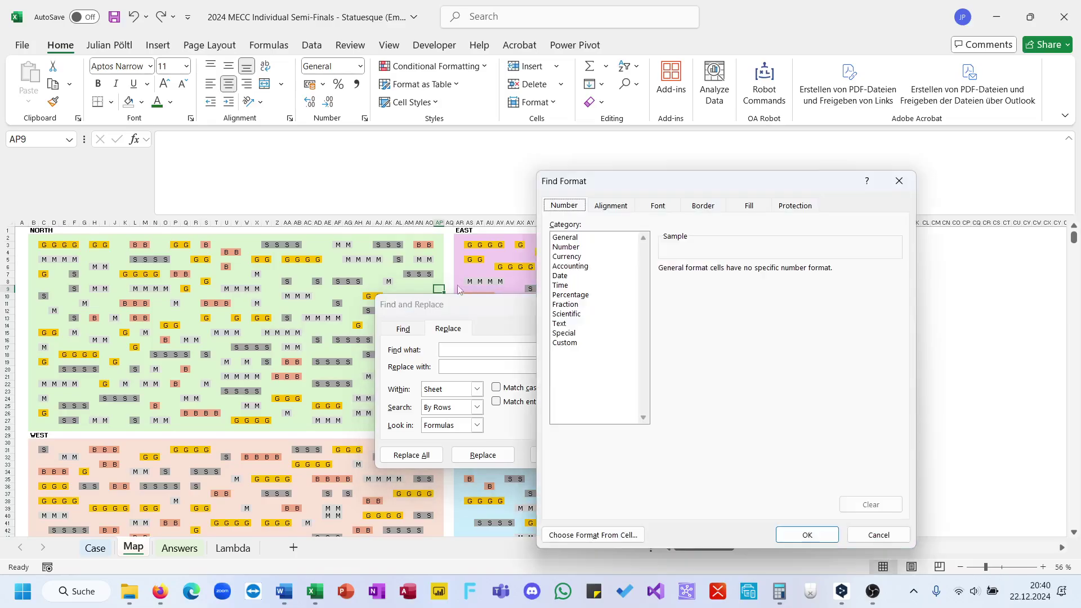
key(Escape)
click(732, 350)
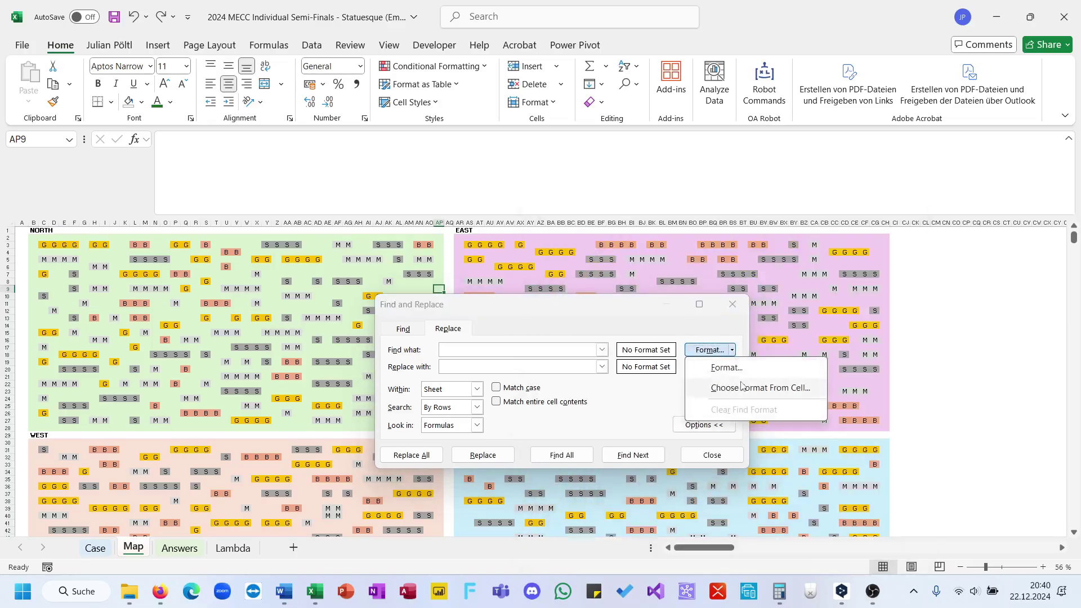
click(760, 388)
click(418, 289)
- Try to replace all empty green North cells with 1 and cancel the replacement
click(515, 366)
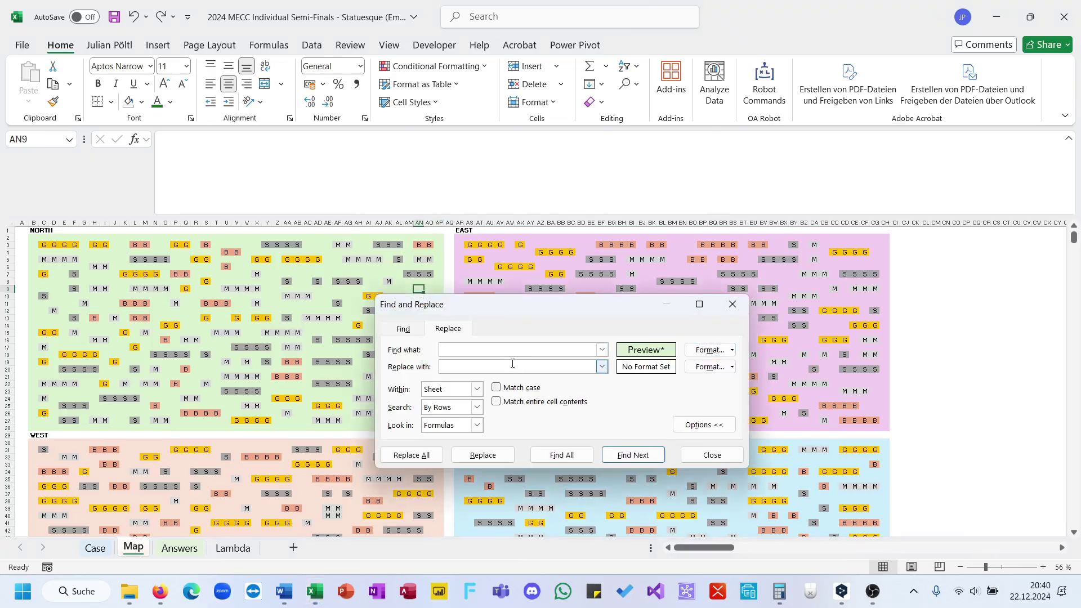
text(1)
click(419, 458)
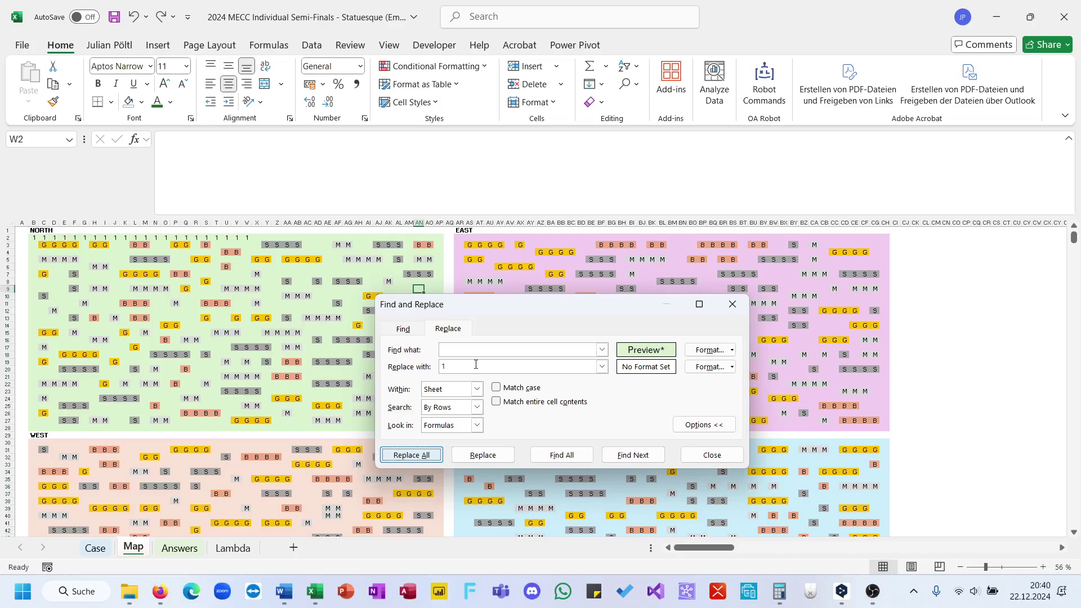
key(Escape)
- Replace all cells matching the green North format with 11
key(ctrl+h)
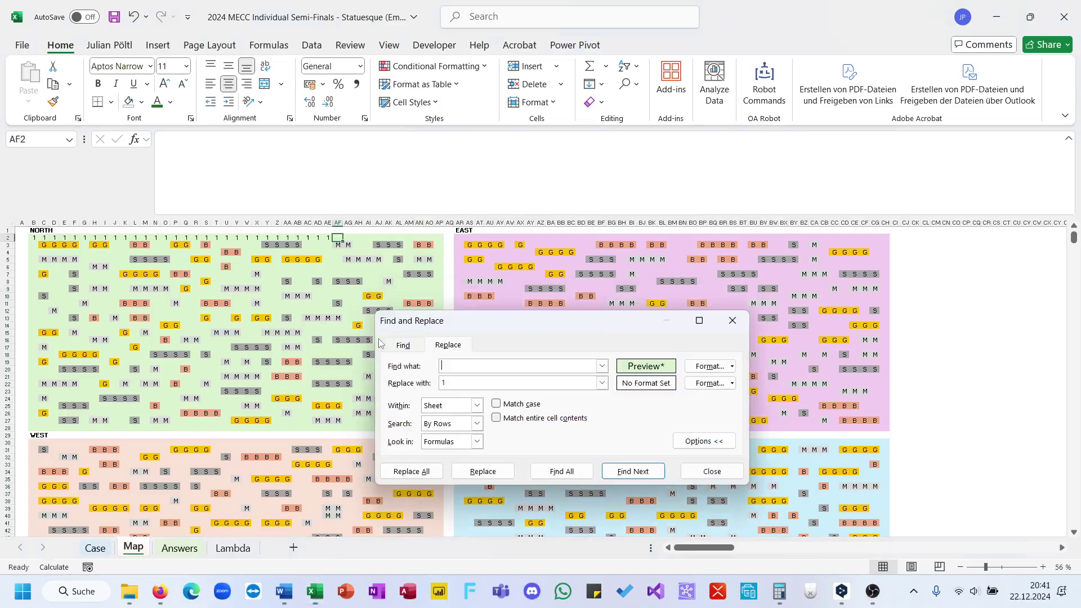
text(1)
click(412, 471)
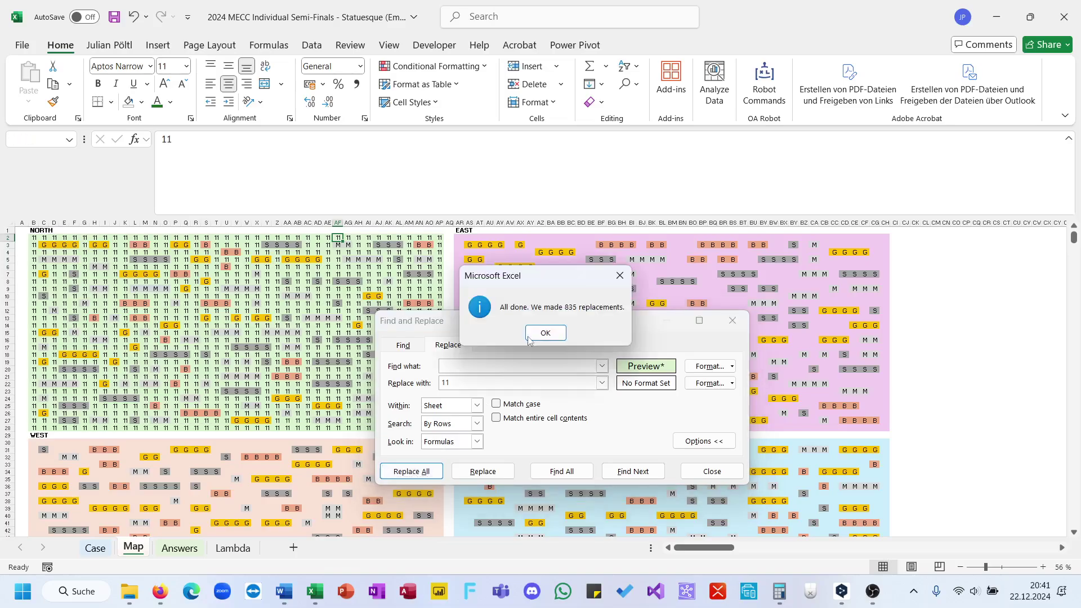
click(533, 337)
- Take the search format from empty East cell BY21, replace all matching cells with 11 and close Find and Replace
click(732, 367)
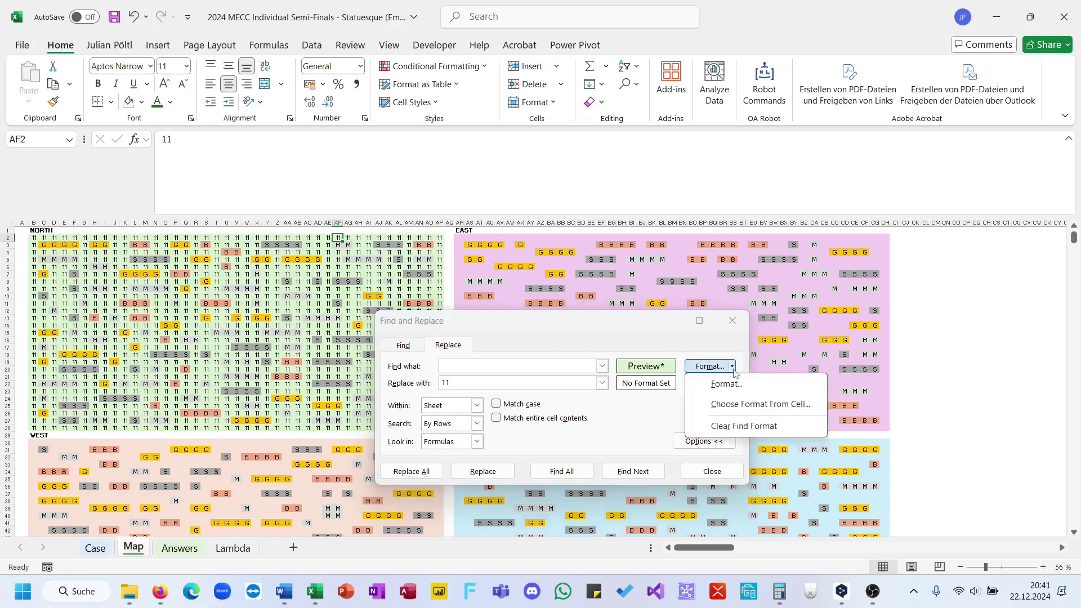
click(751, 404)
click(794, 376)
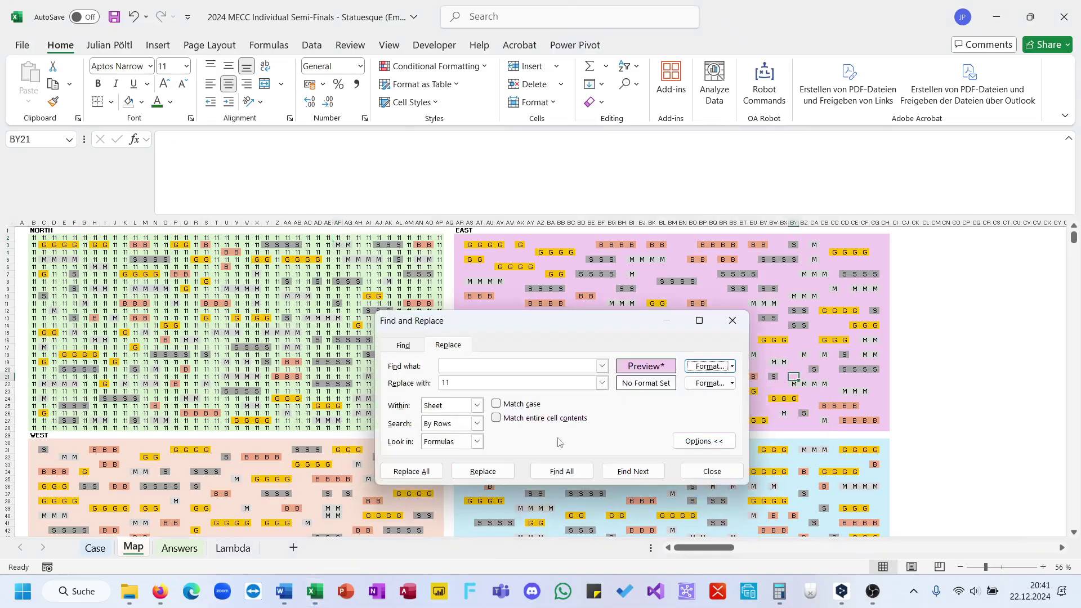
click(440, 474)
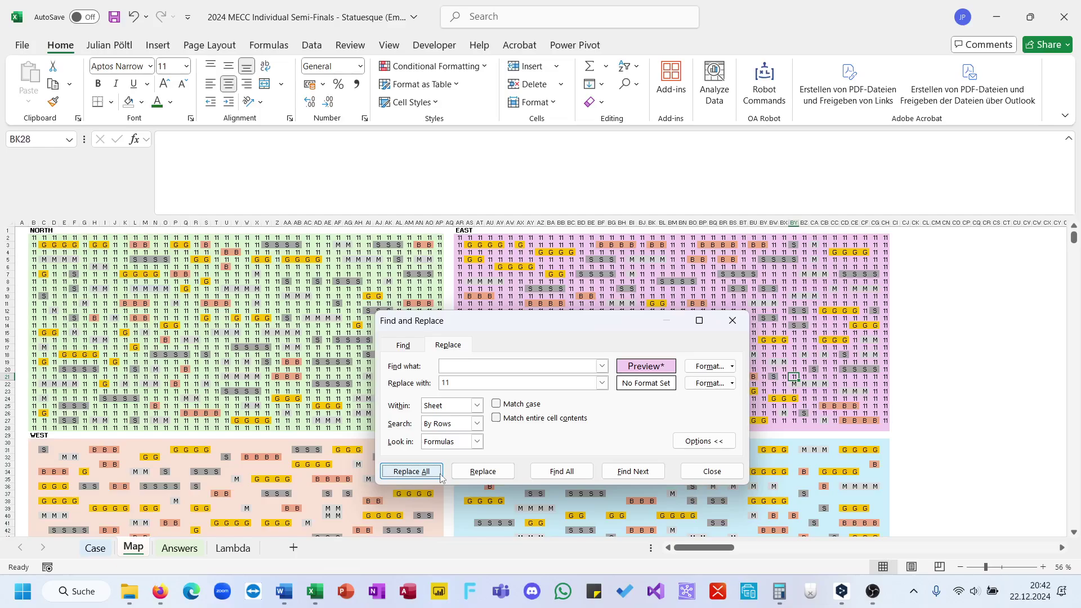
click(411, 472)
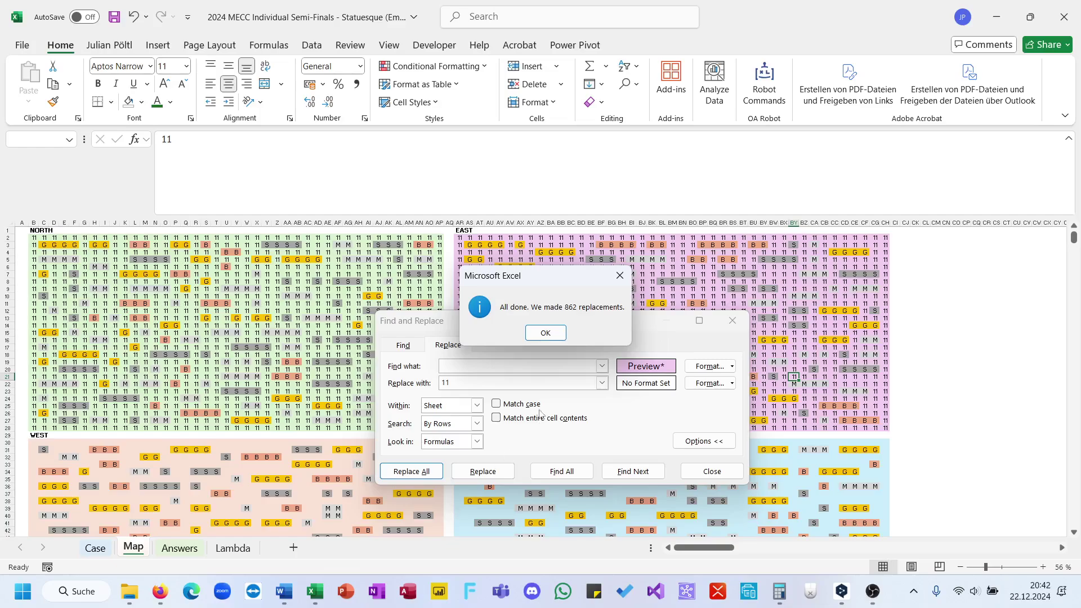
click(545, 338)
click(711, 472)
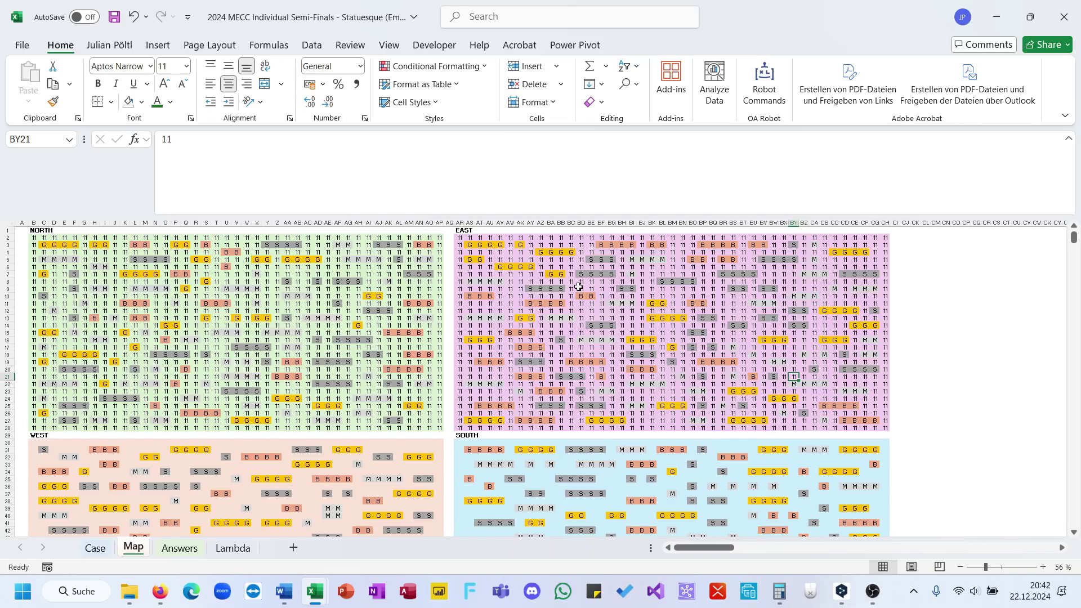
- Reopen Find and Replace with the search format of empty West cell AL45 and replace all matching cells with 11
scroll(569, 316, down, 10)
click(386, 401)
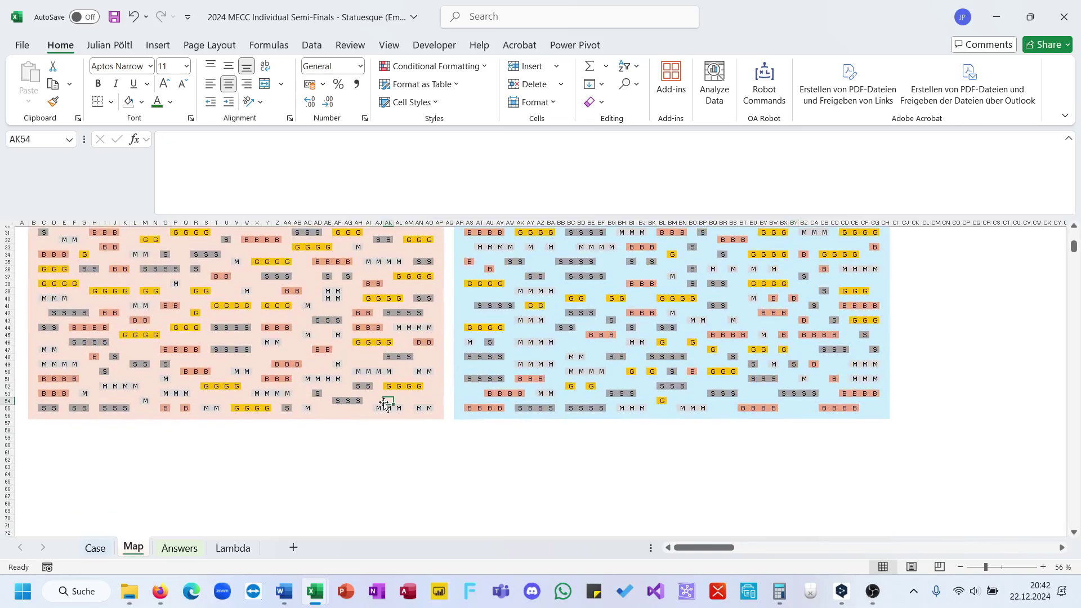
key(ctrl+h)
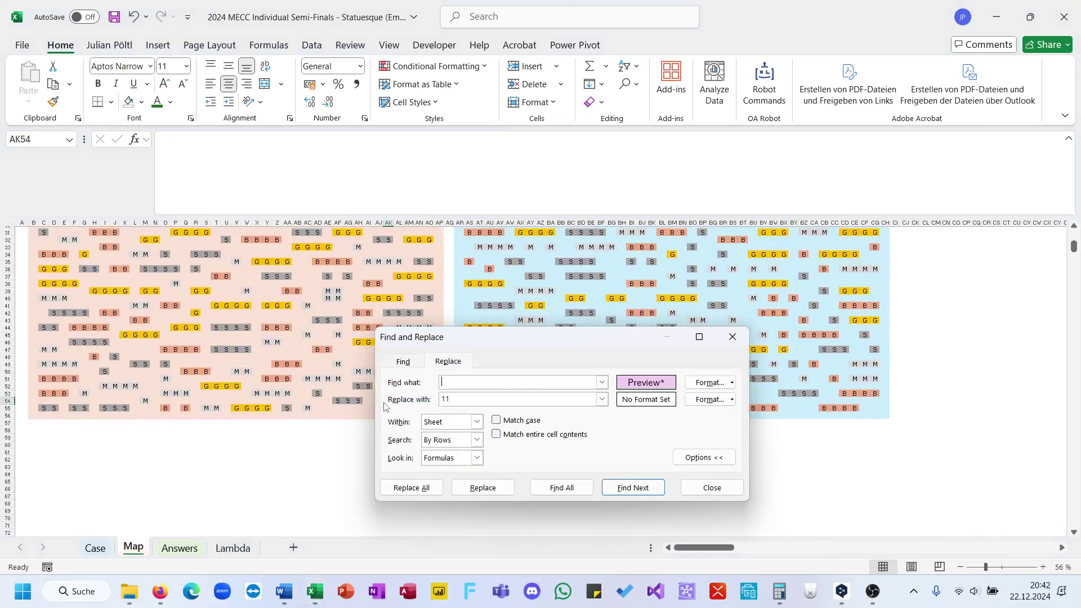
click(732, 383)
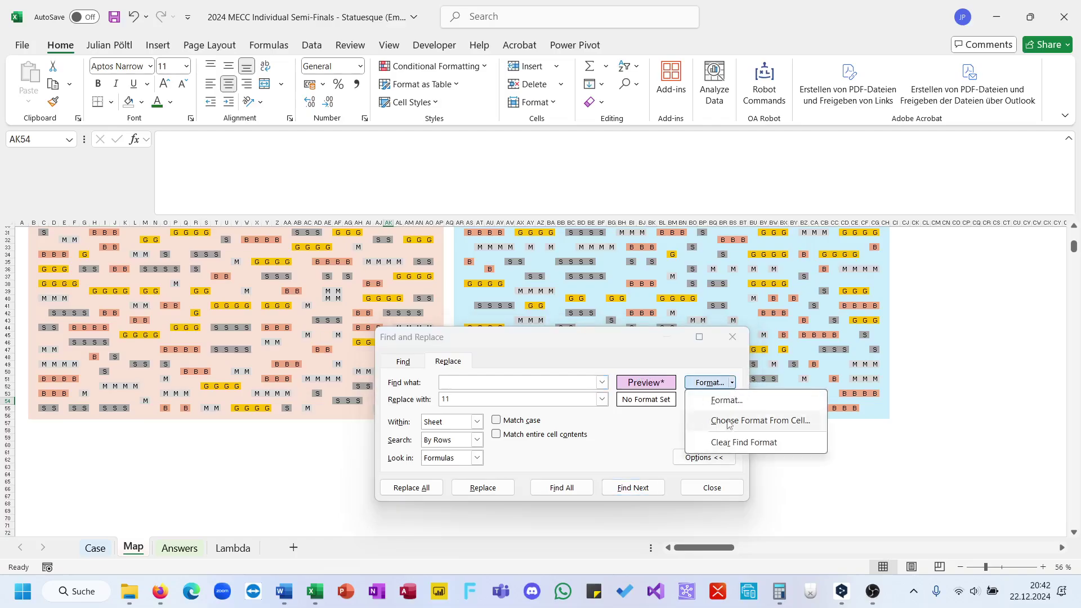
click(727, 420)
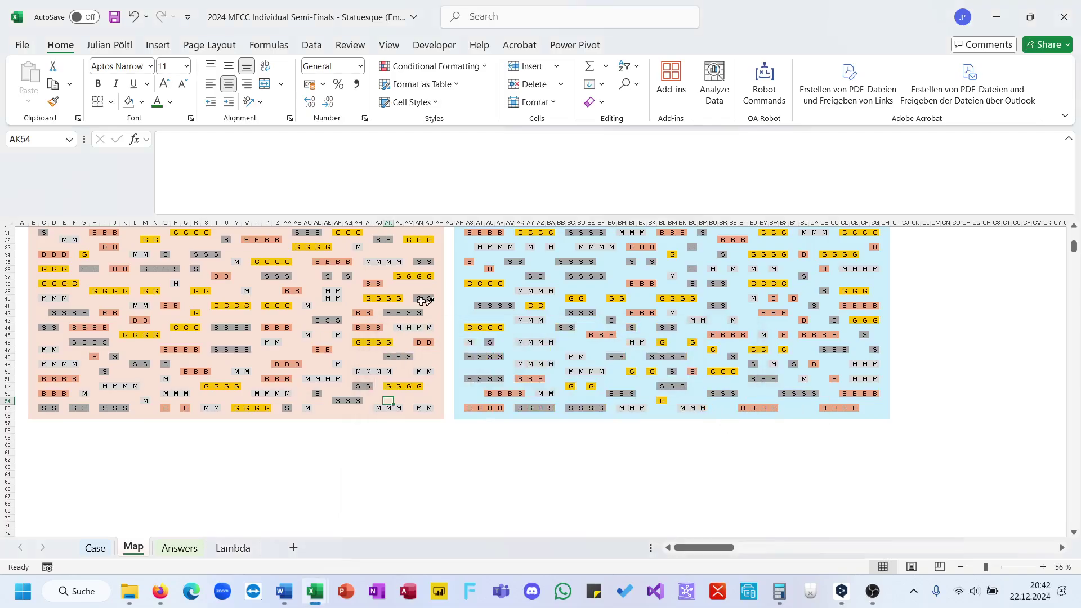
click(399, 335)
click(426, 513)
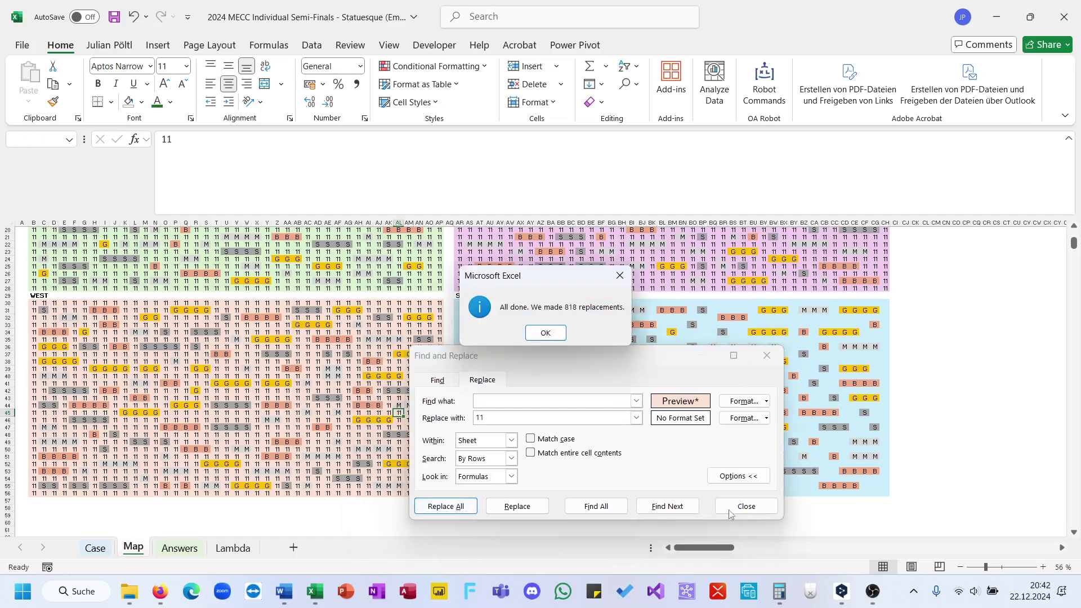
key(Return)
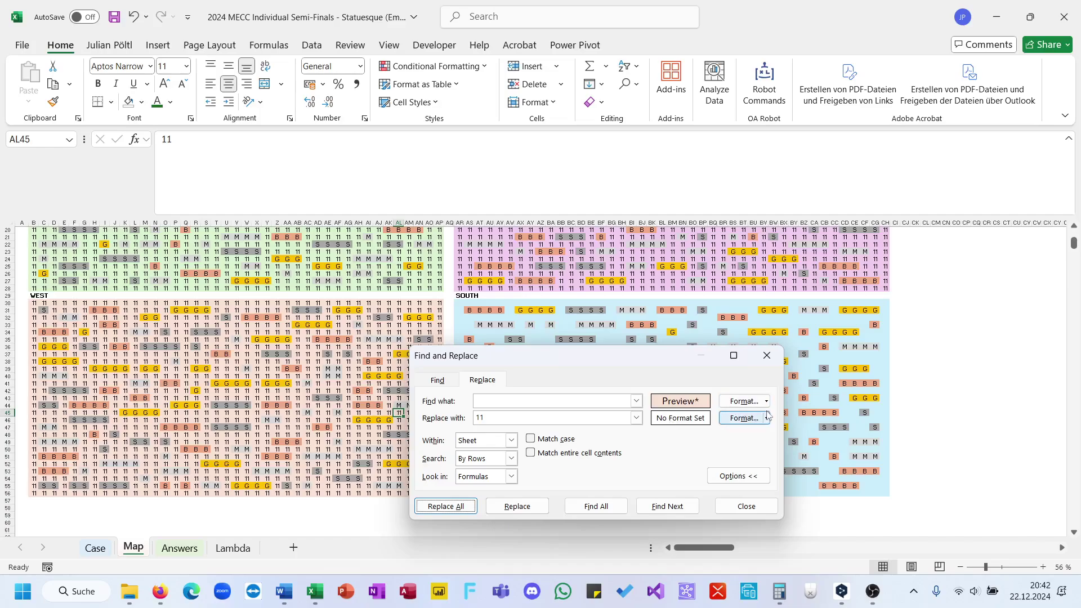
- Take the search format from empty South cell BZ40, replace all matching cells with 11 and close Find and Replace
click(745, 401)
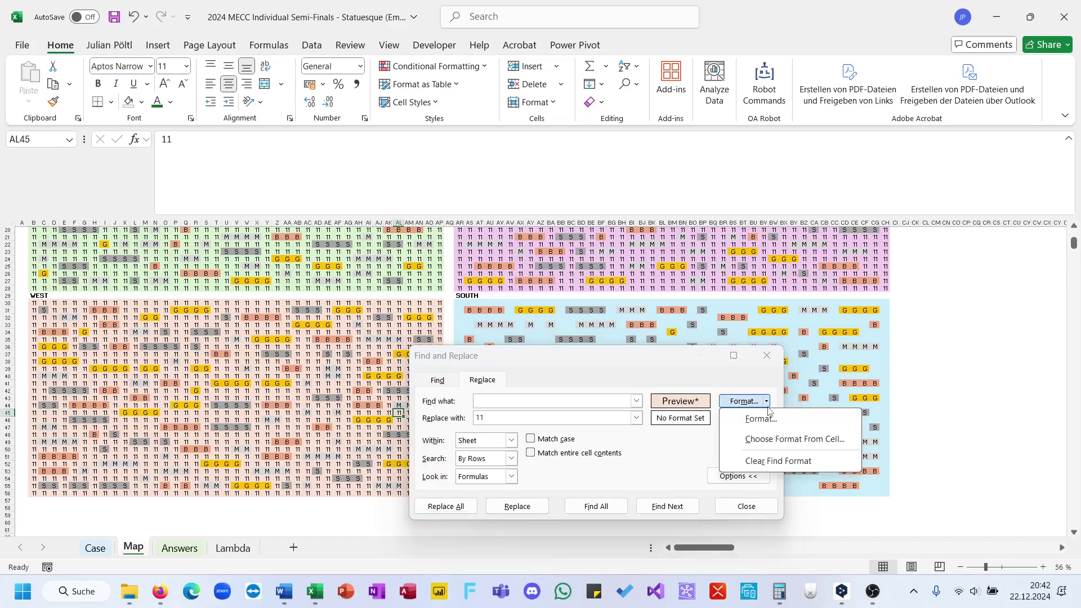
click(778, 445)
click(804, 377)
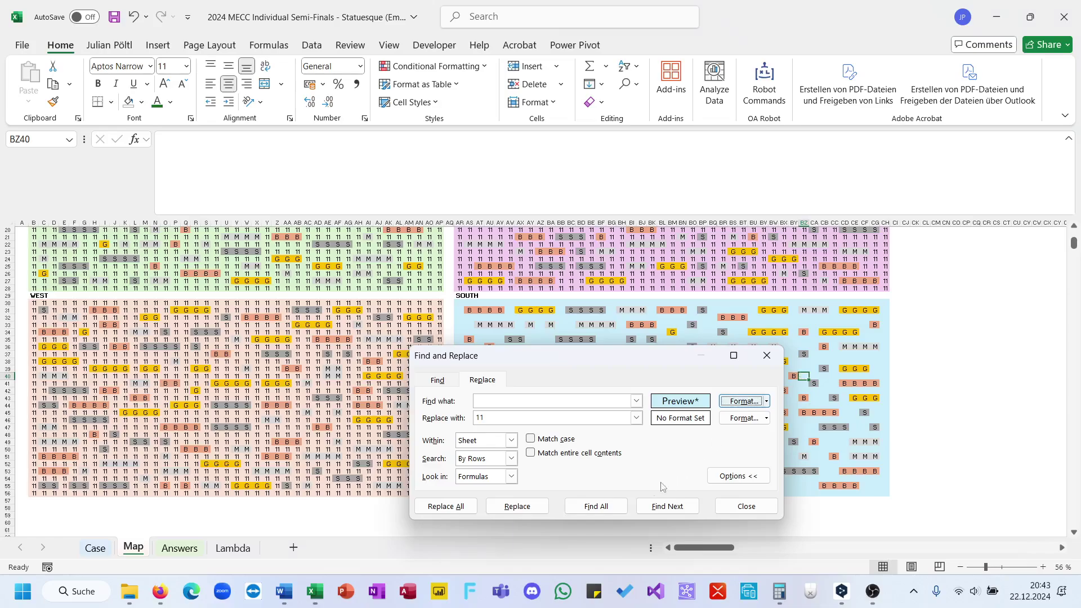
click(446, 507)
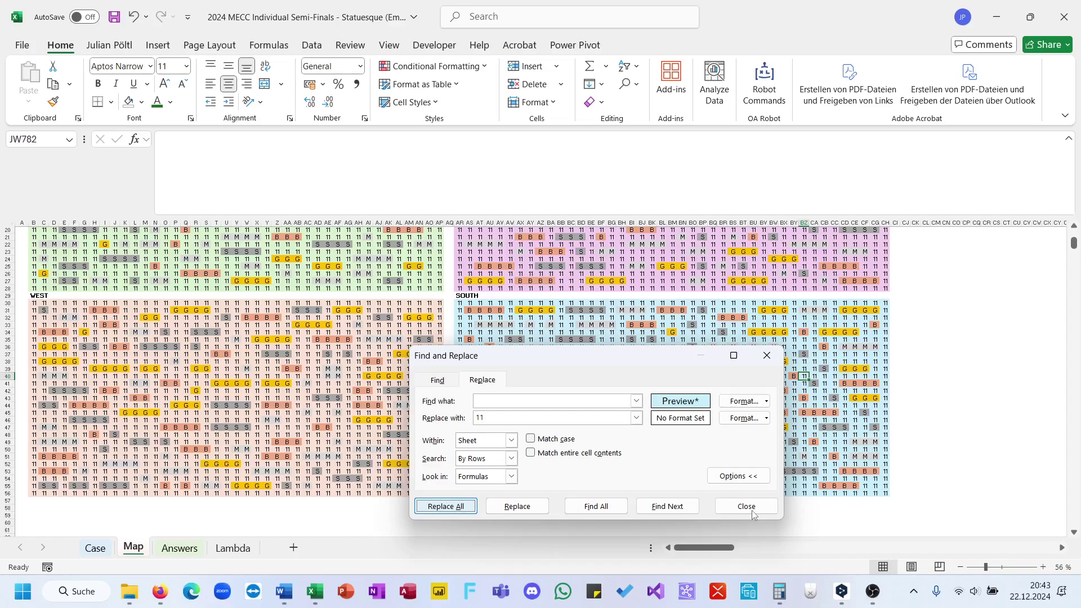
key(Return)
key(Return)
click(760, 513)
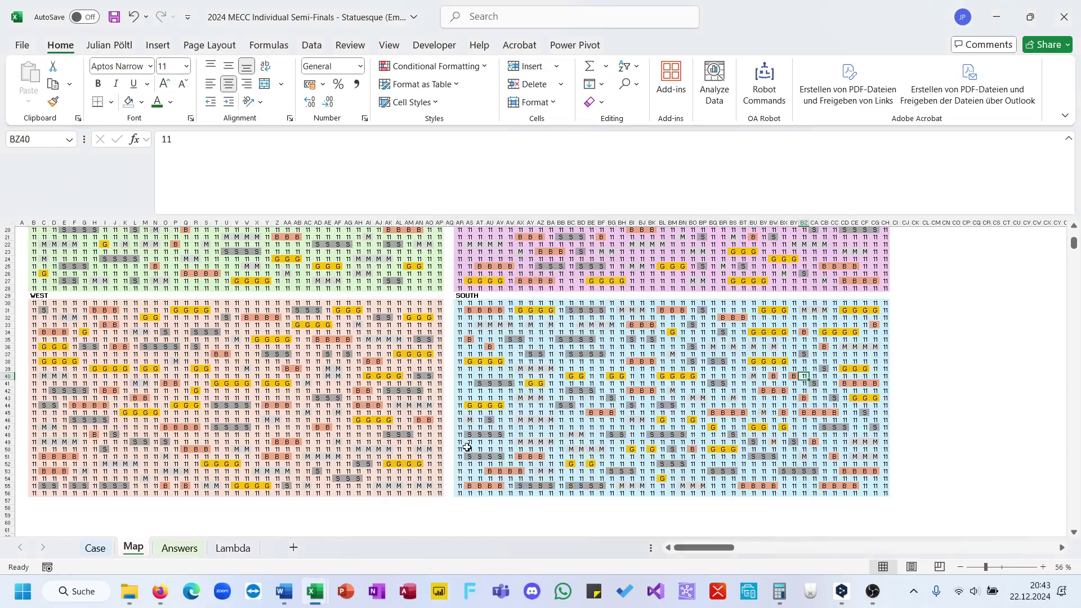
- Concatenate the North region's cells B2:AP28 into one string in B60 with CONCAT
scroll(466, 447, down, 7)
click(33, 362)
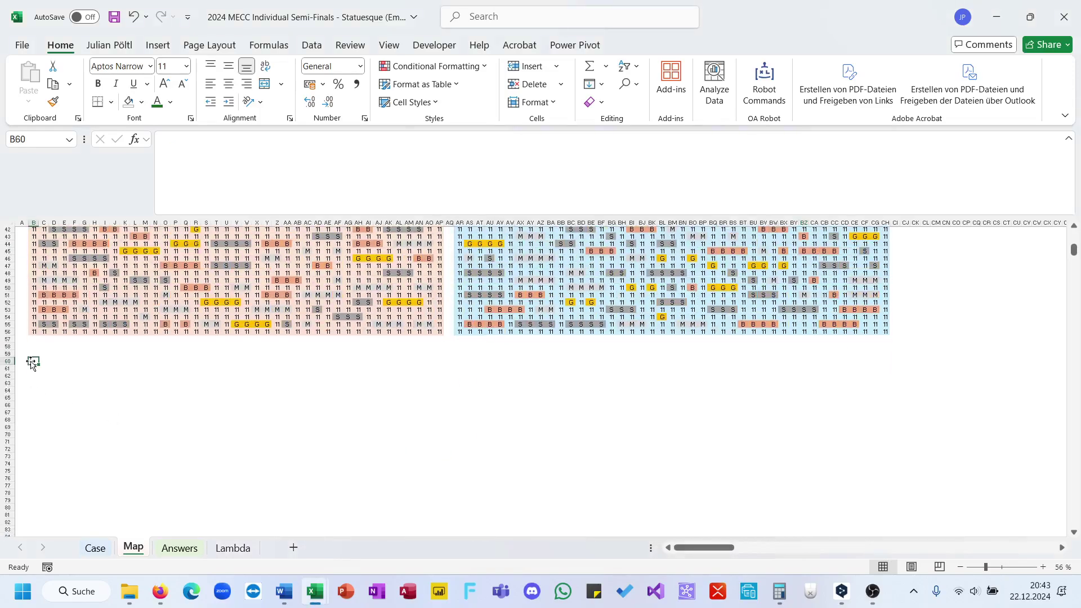
text(=CONCAT()
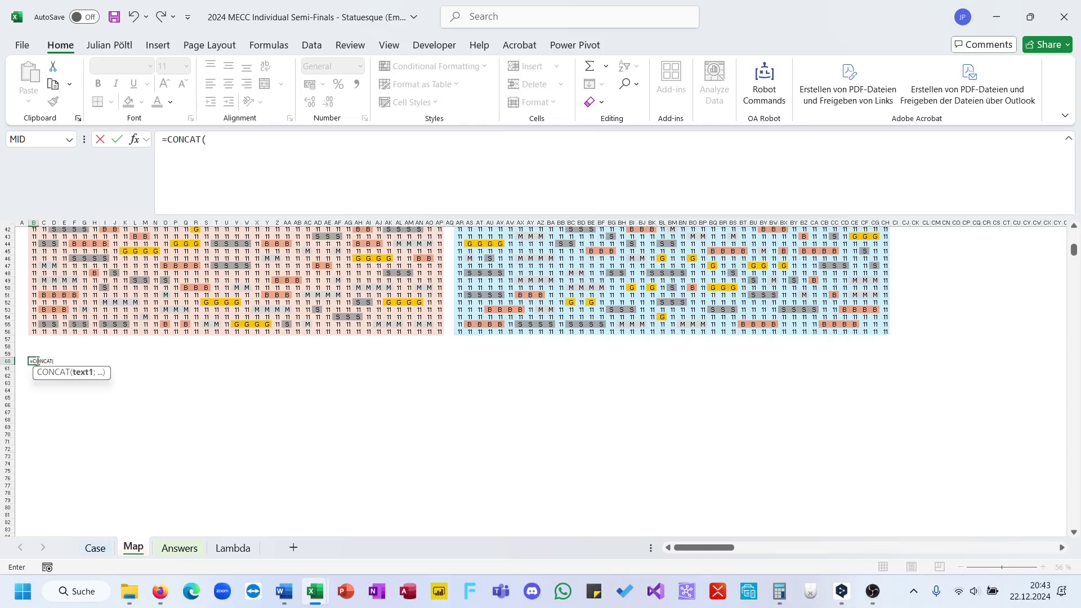
scroll(36, 361, up, 14)
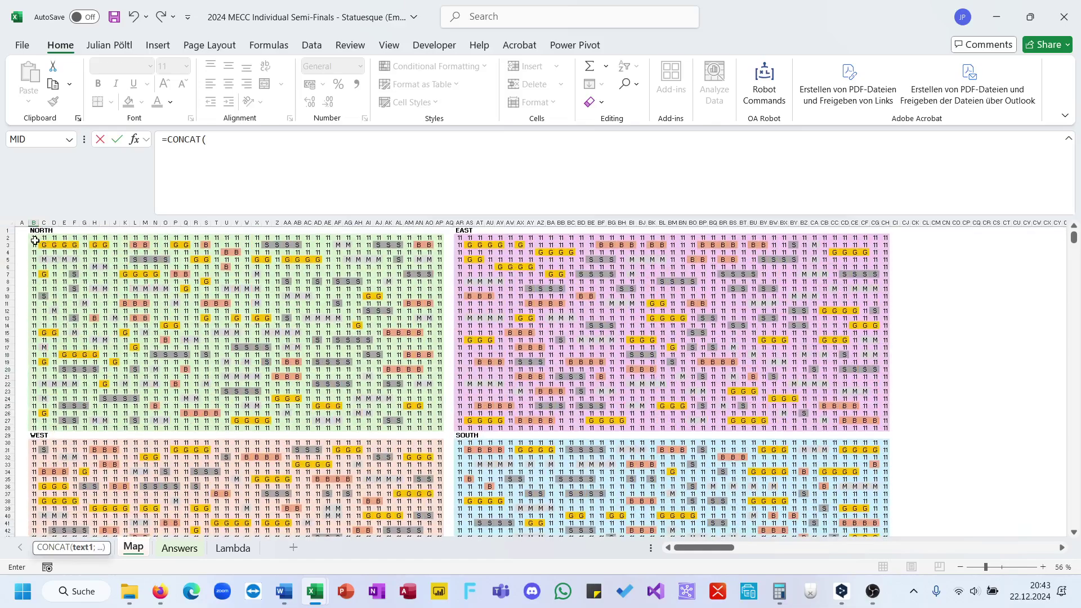
drag(35, 241, 446, 339)
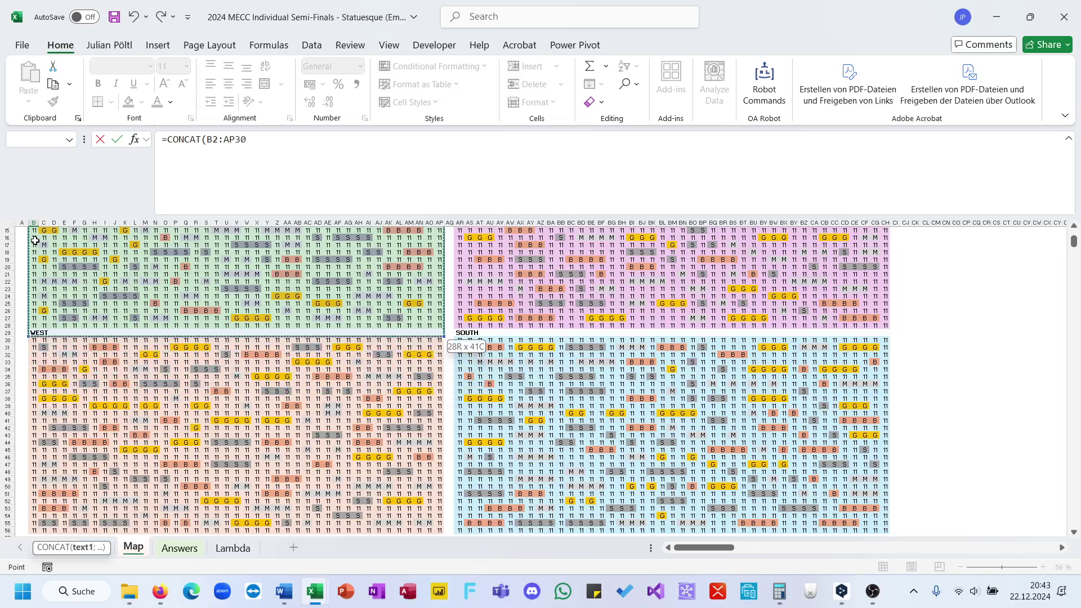
key(shift+Up)
key(shift+Up)
key(shift+Down)
key(Return)
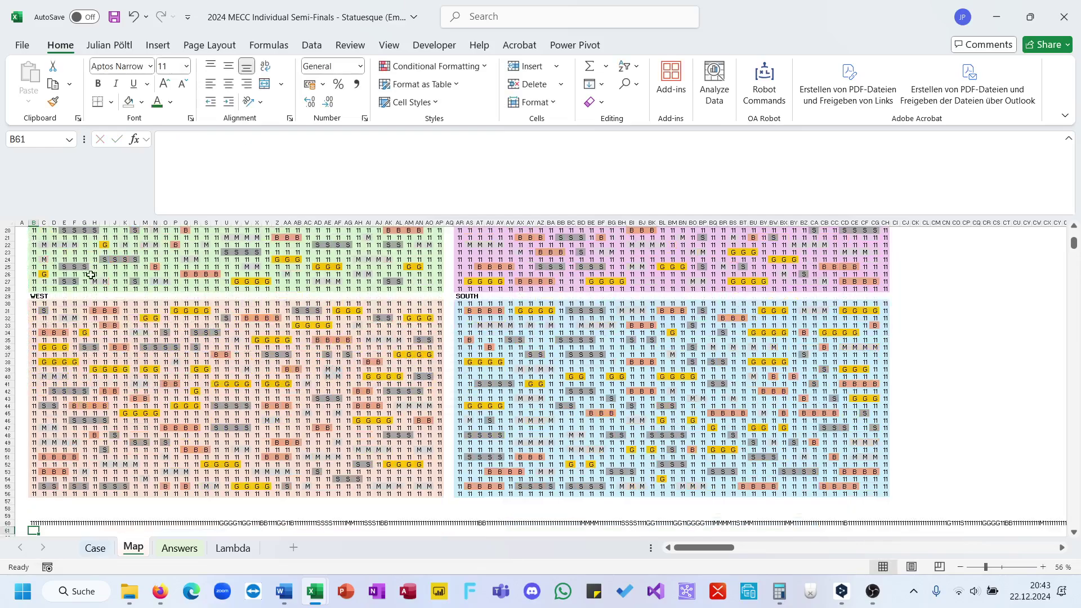
- Label the concatenated string by entering North in B59, and enter North in B62 as the heading for the count
scroll(90, 275, down, 2)
click(35, 471)
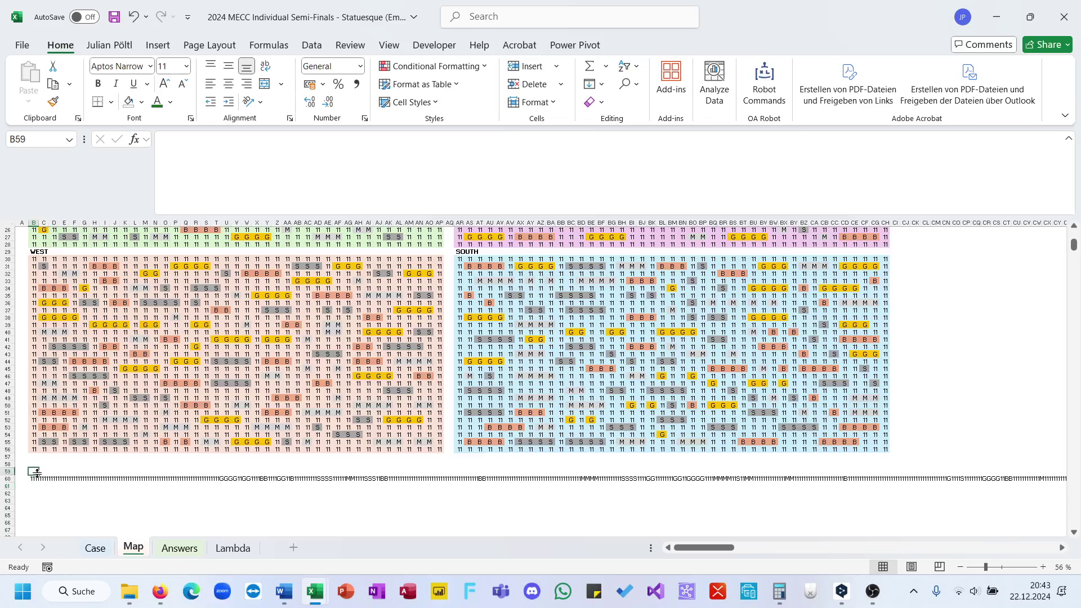
text(North)
key(Return)
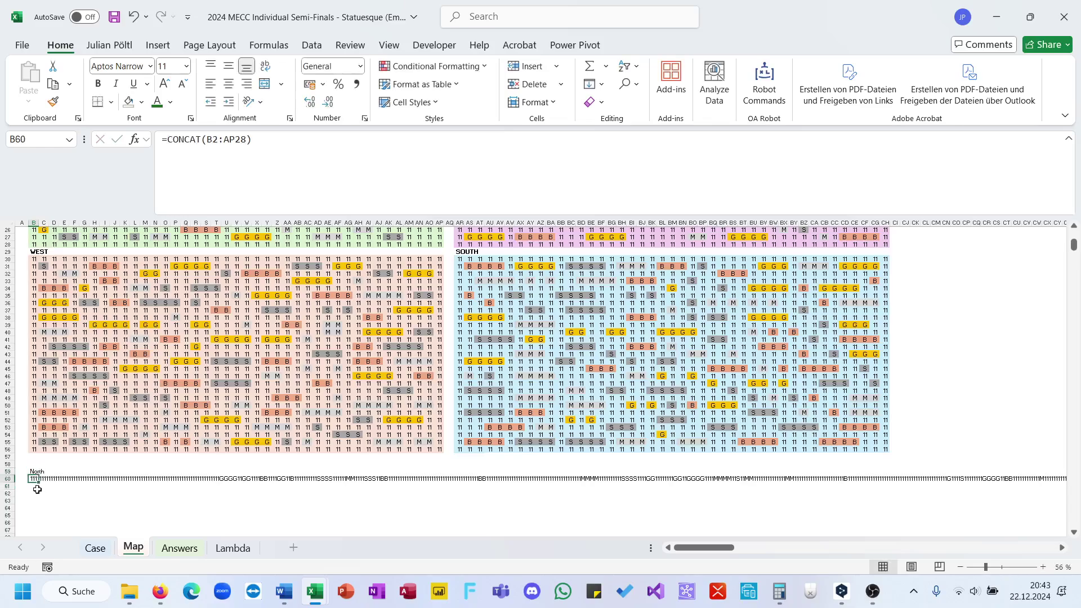
click(36, 493)
text(Nort)
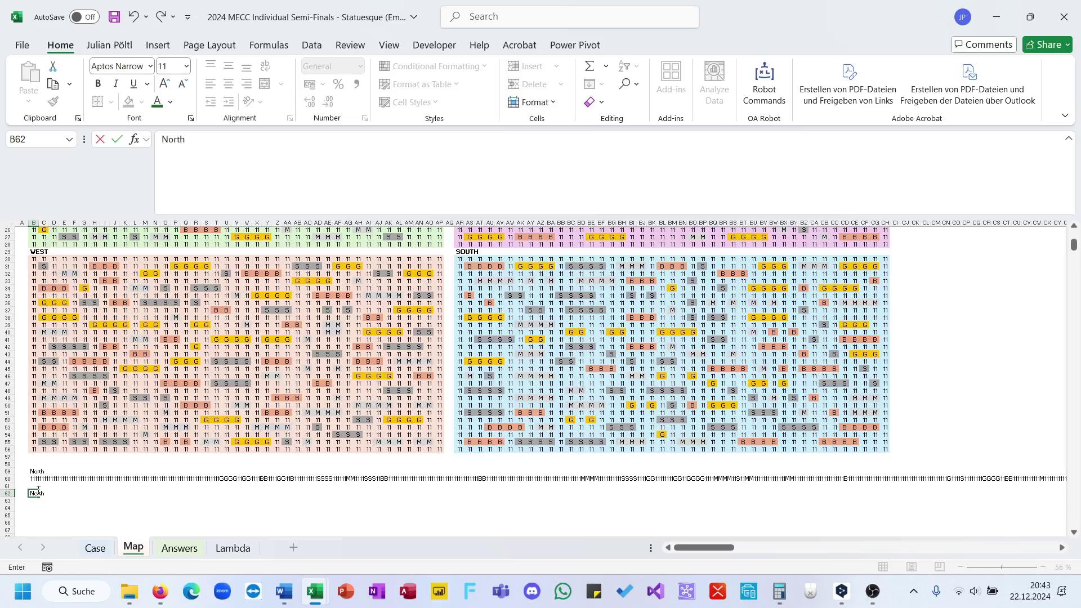
text(h)
key(Return)
- Examine the map regions and the concatenated North string in row 60 to see how statues are separated
scroll(169, 483, up, 1)
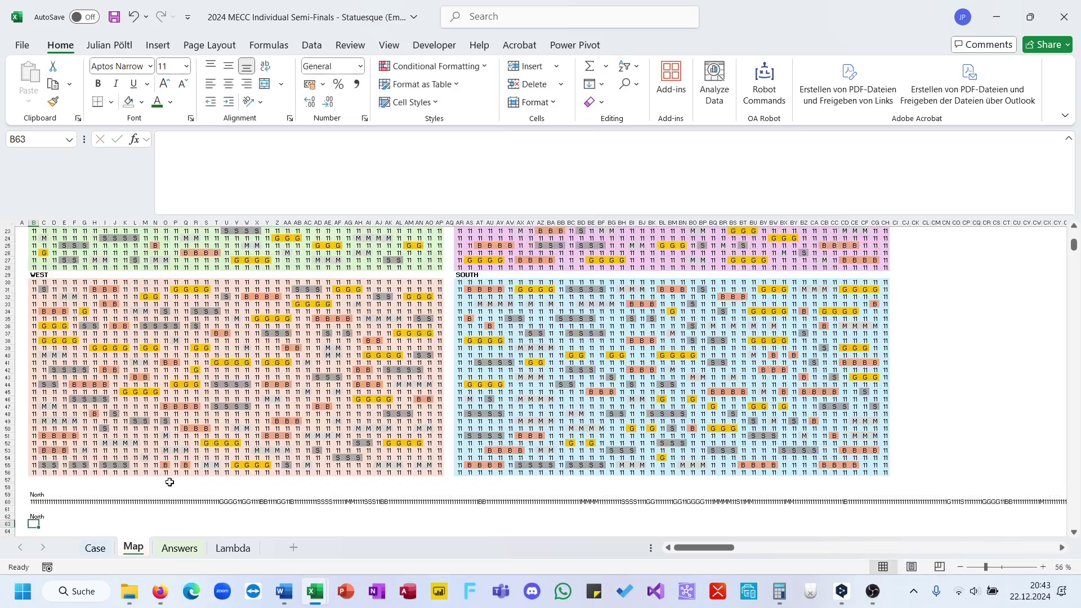
scroll(170, 483, down, 2)
scroll(170, 482, up, 9)
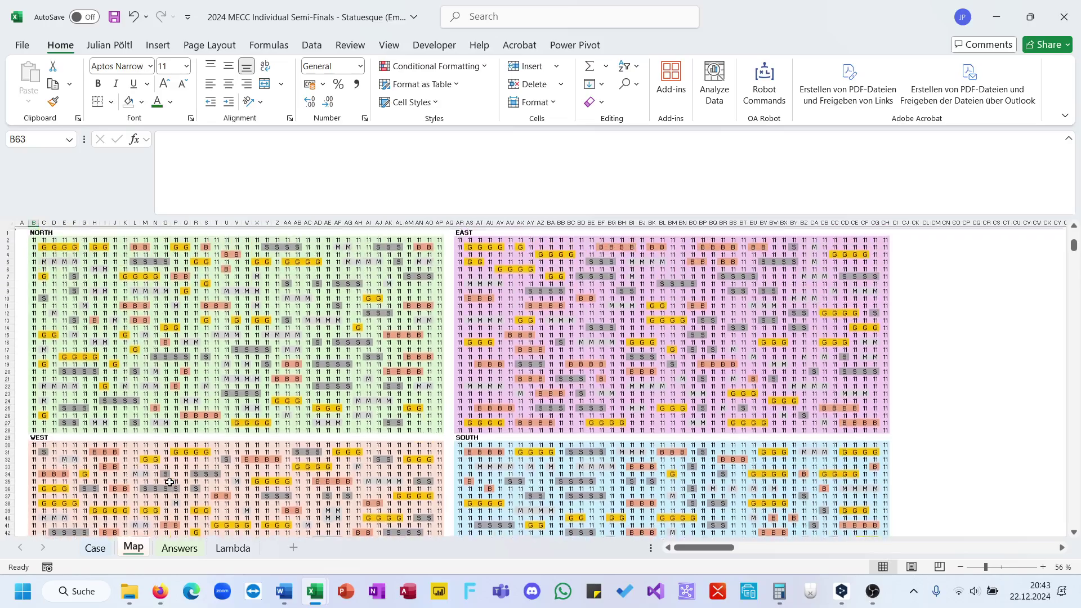
scroll(169, 482, down, 9)
scroll(170, 483, up, 8)
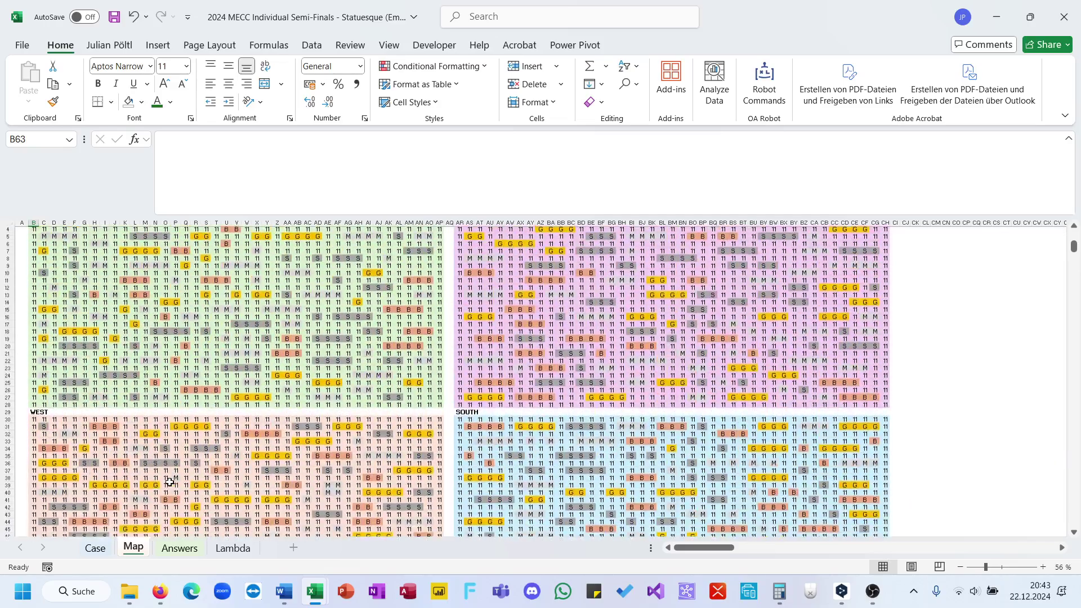
scroll(169, 483, up, 1)
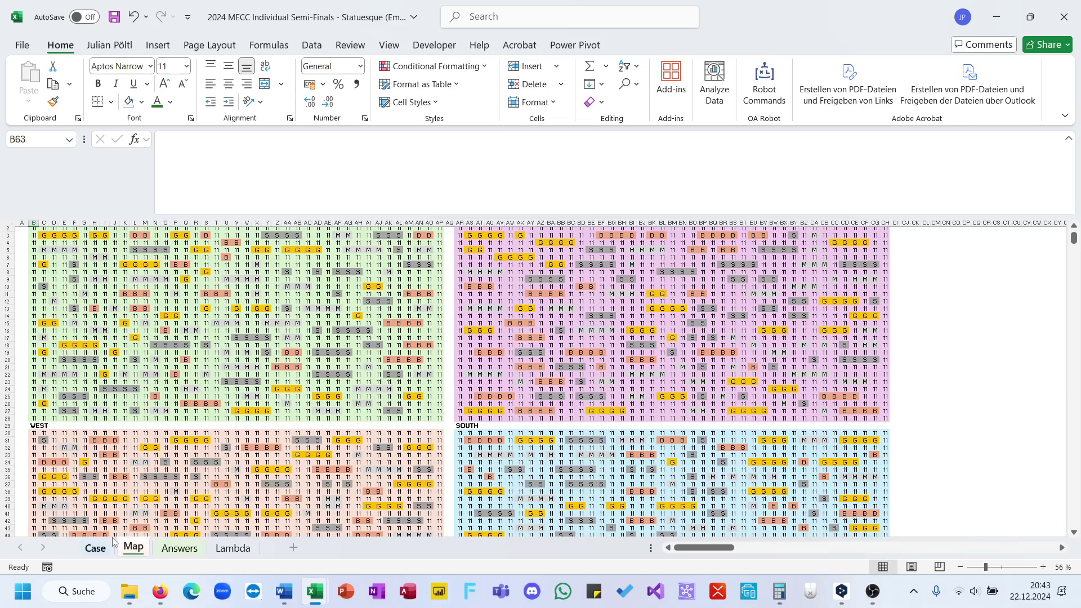
scroll(225, 357, down, 13)
scroll(224, 357, up, 7)
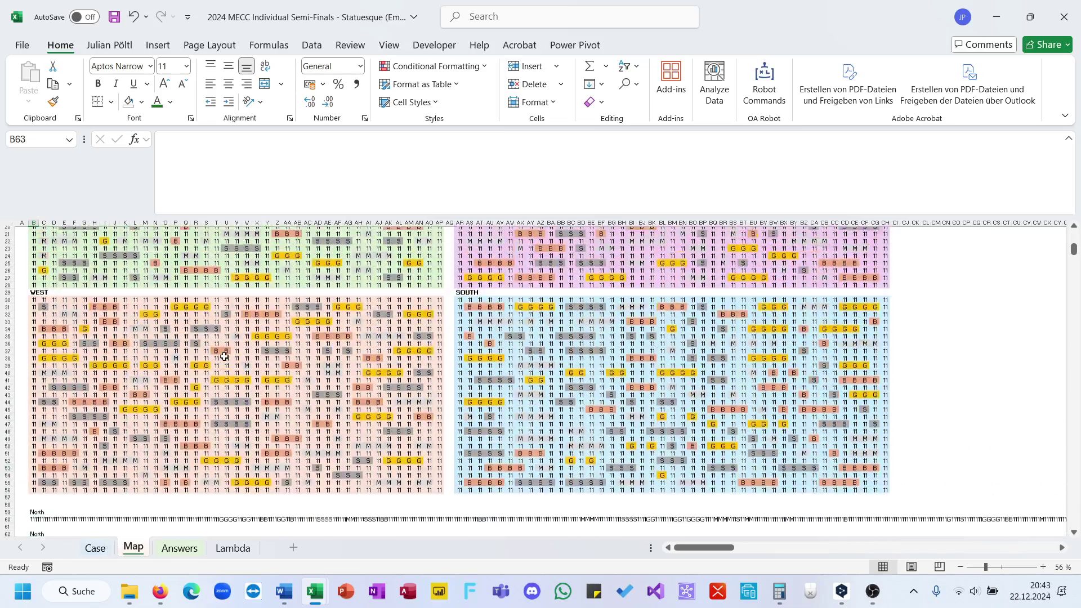
scroll(224, 357, up, 6)
scroll(224, 357, down, 8)
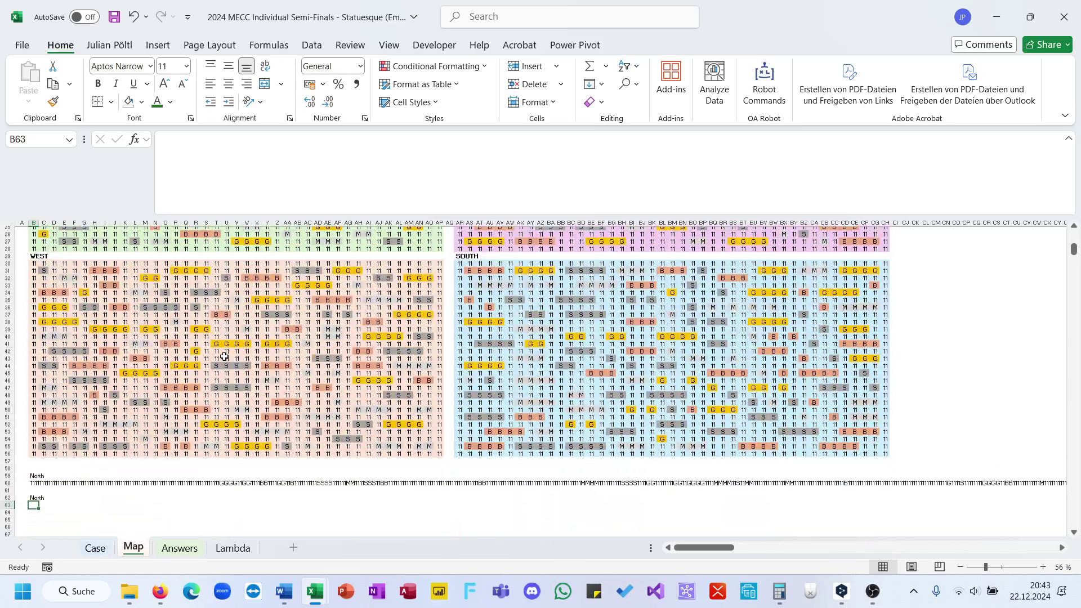
click(227, 491)
click(235, 490)
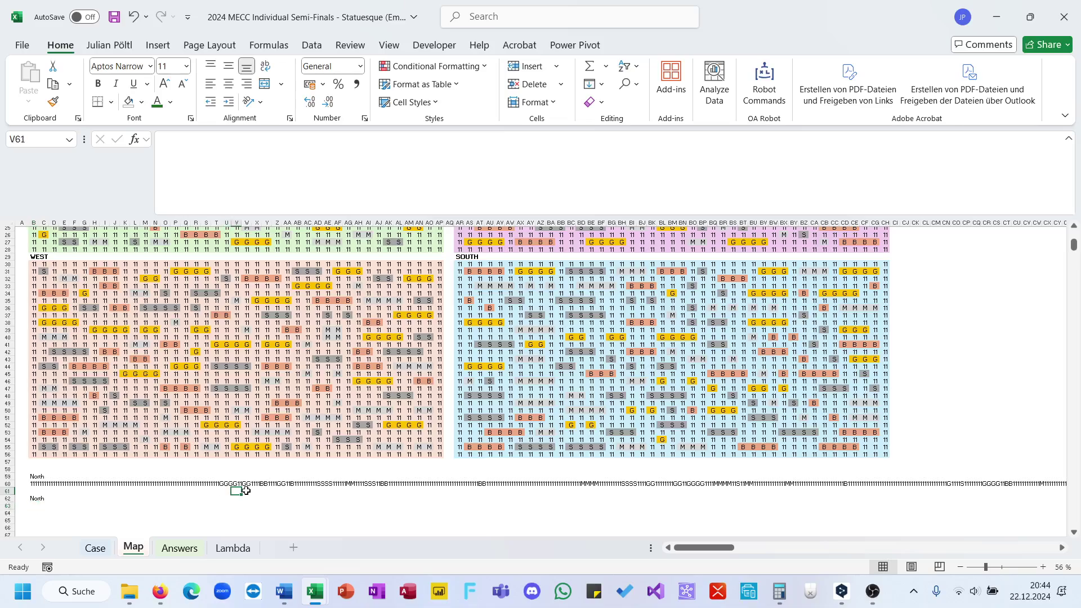
click(247, 491)
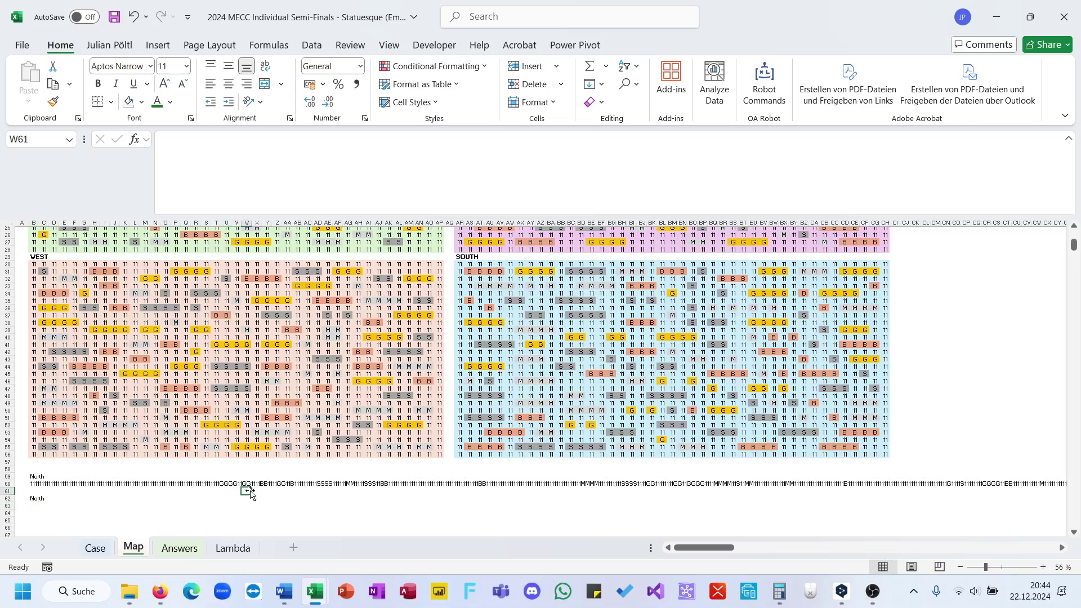
click(34, 505)
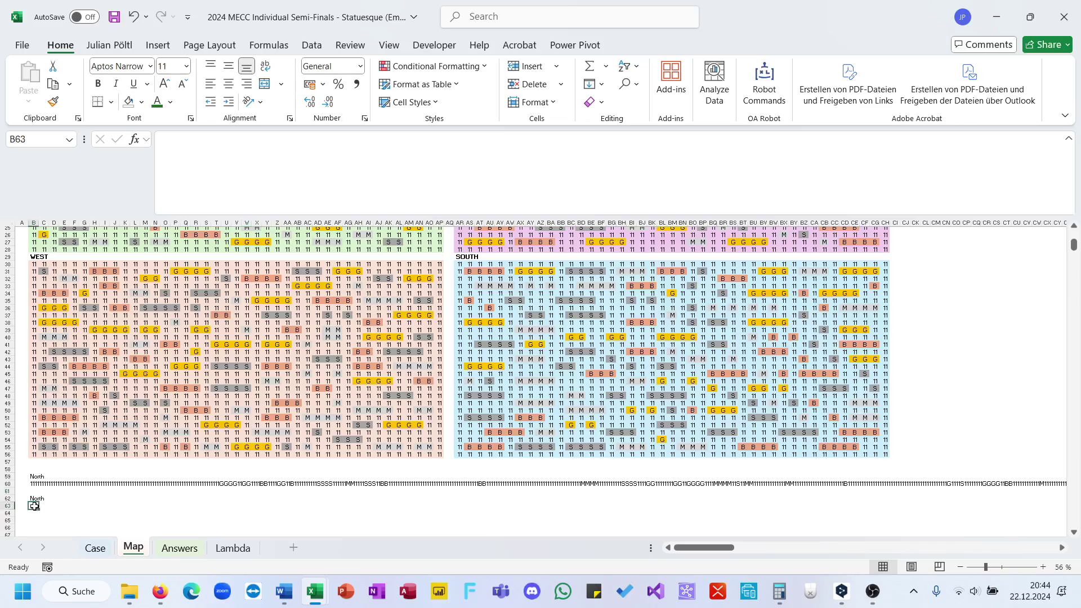
text(=)
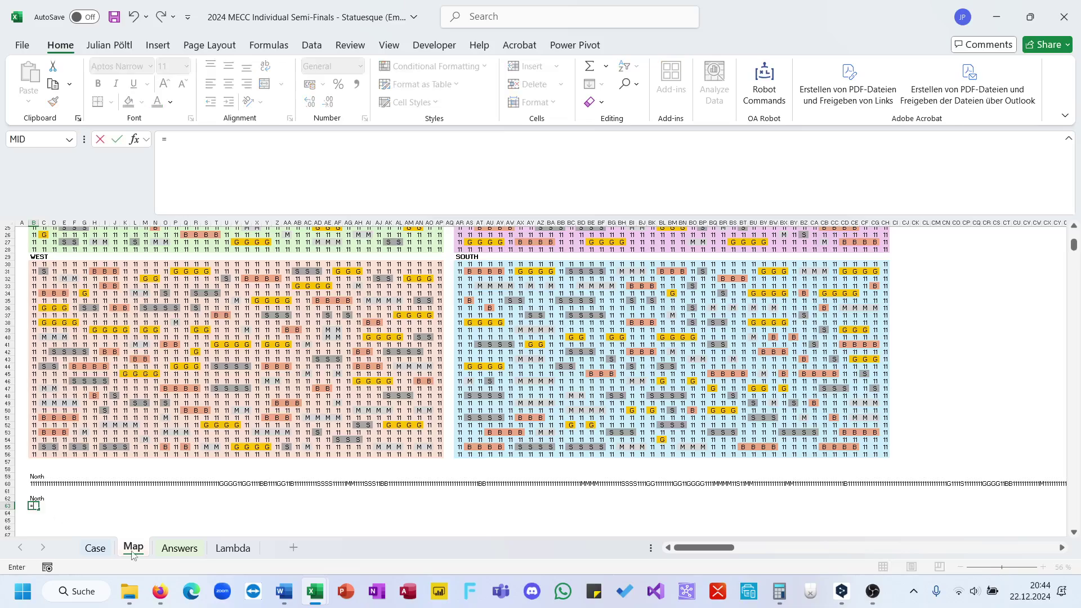
text(s)
key(BackSpace)
text(len()
key(Escape)
text(=text)
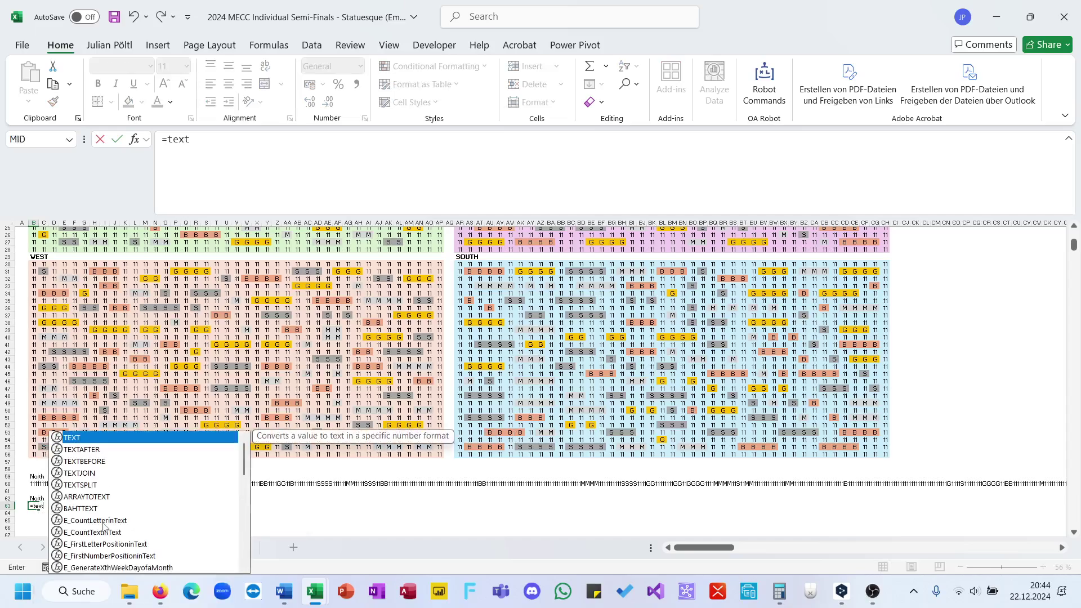
key(Escape)
key(Escape)
- Start an E_CountTextinText formula in B63 with B60 as the text and "GGGG" as the search word
text(=countt)
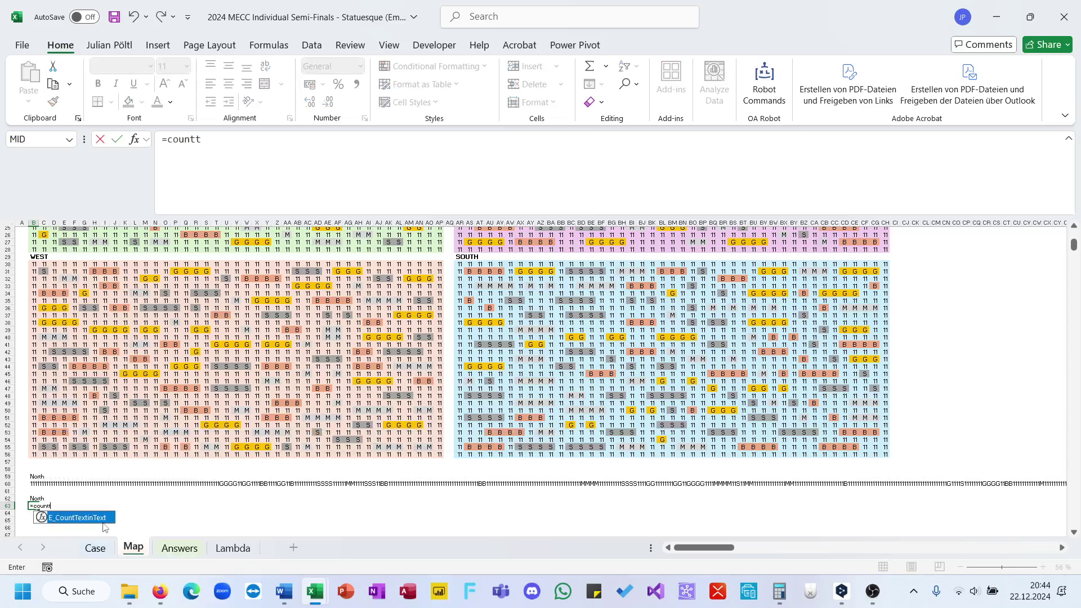
key(Tab)
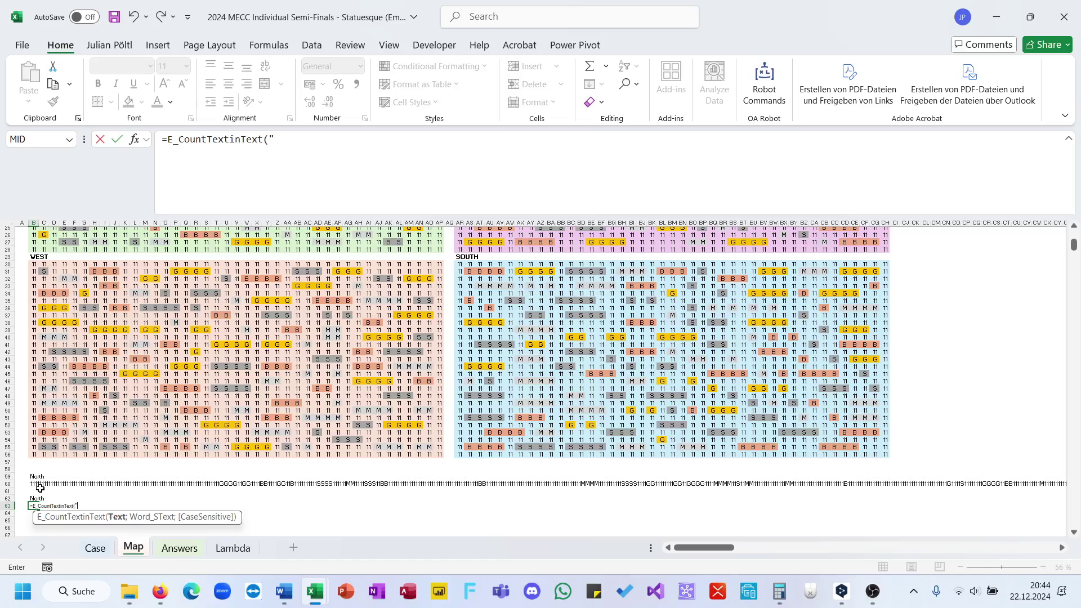
text("GGGG";)
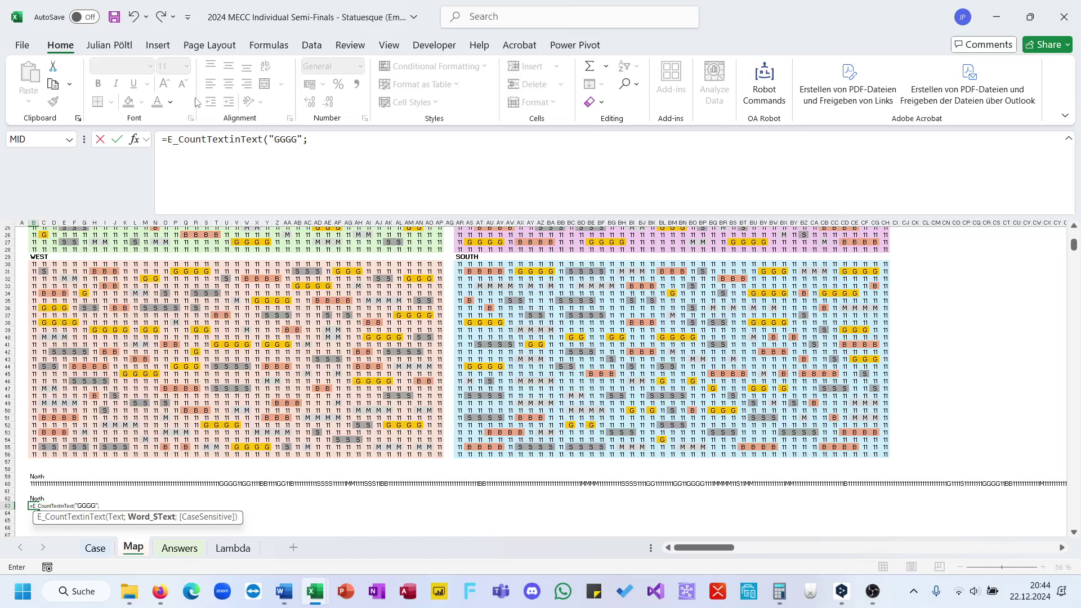
click(272, 139)
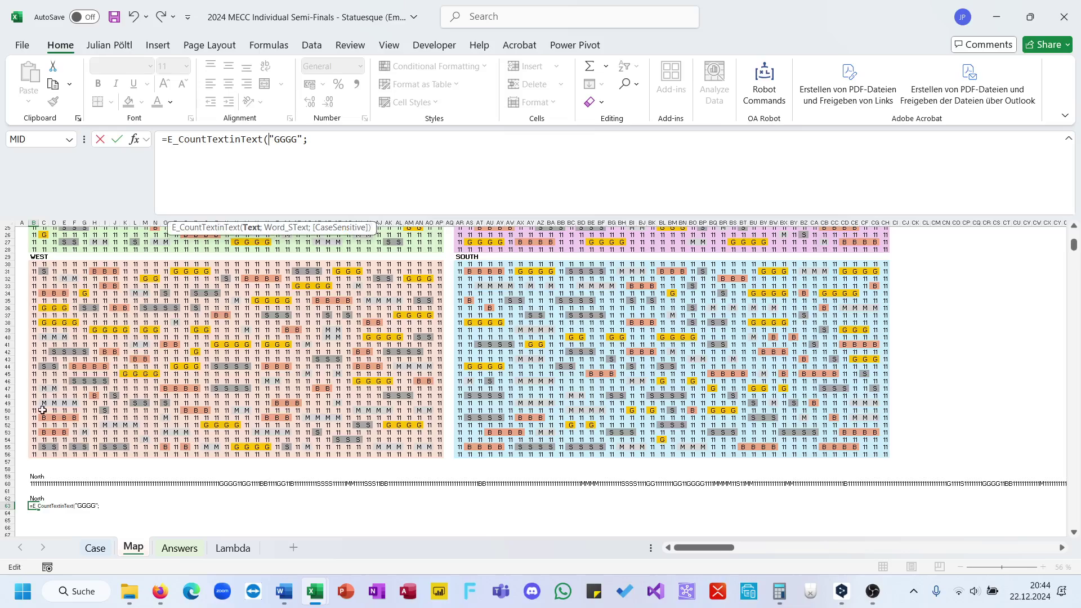
click(33, 491)
click(34, 484)
click(353, 165)
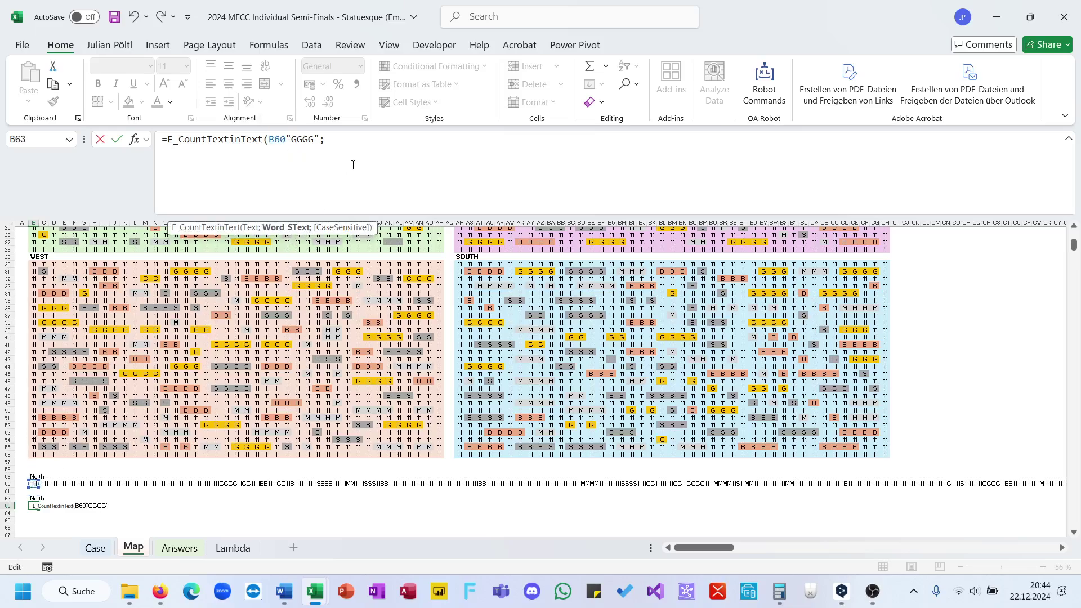
- Complete the formula in B63 as =E_CountTextinText(B60;"GGGG")
key(BackSpace)
text())
key(Return)
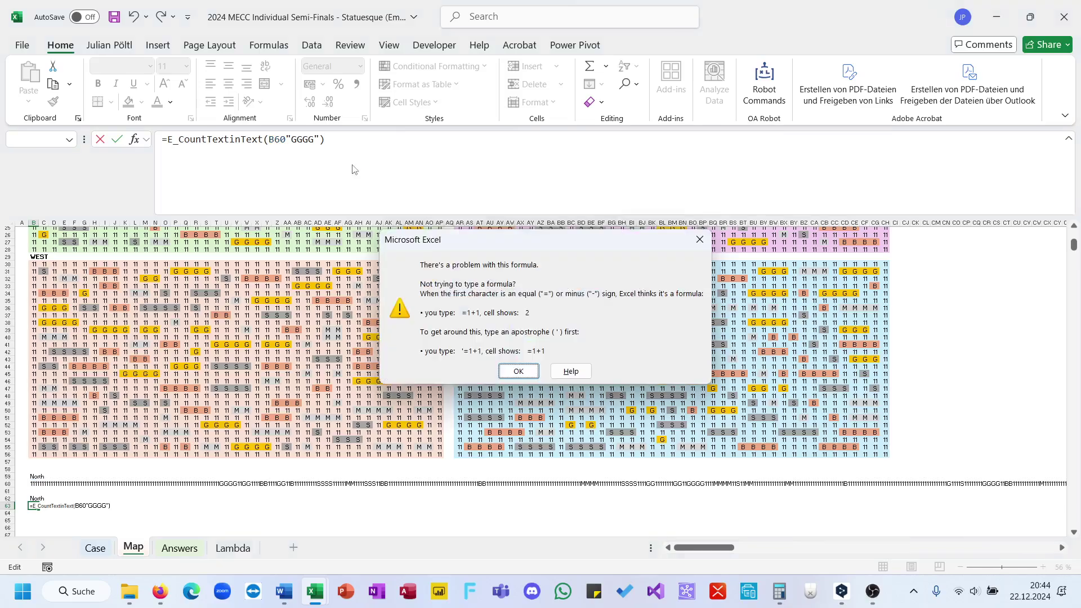
key(Return)
click(286, 140)
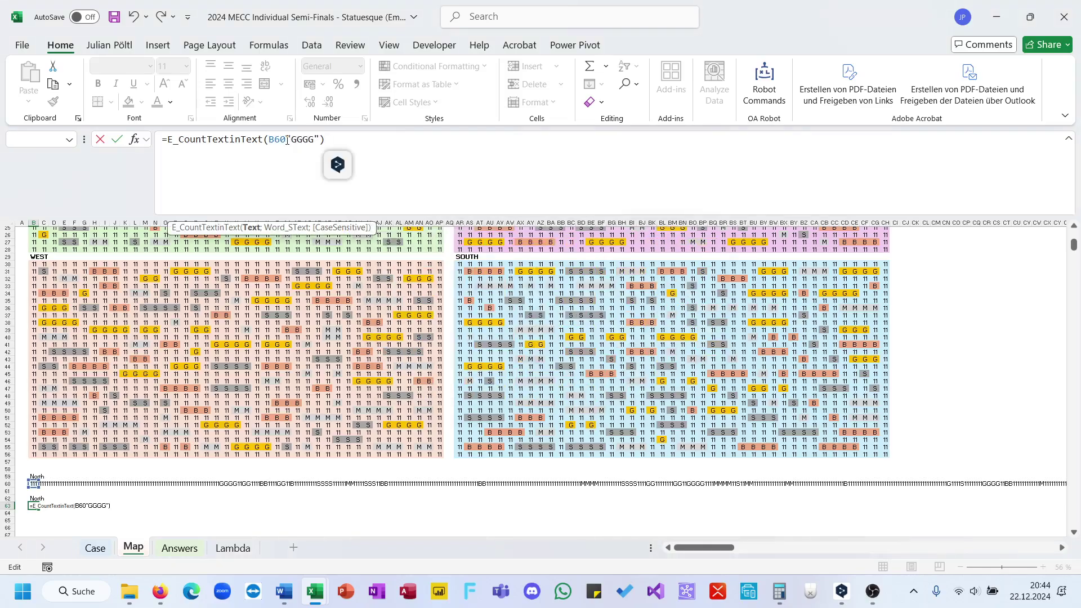
text(;)
key(Return)
key(Up)
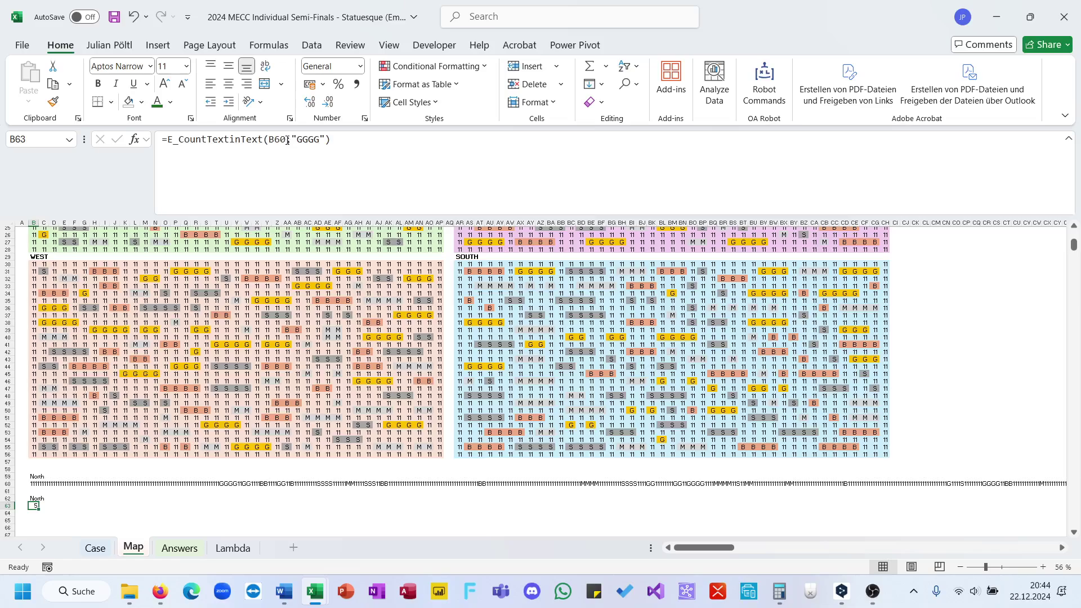
- Change the search word in the B63 formula to "1GGGG1" so only complete four-G statues are counted
scroll(292, 376, up, 5)
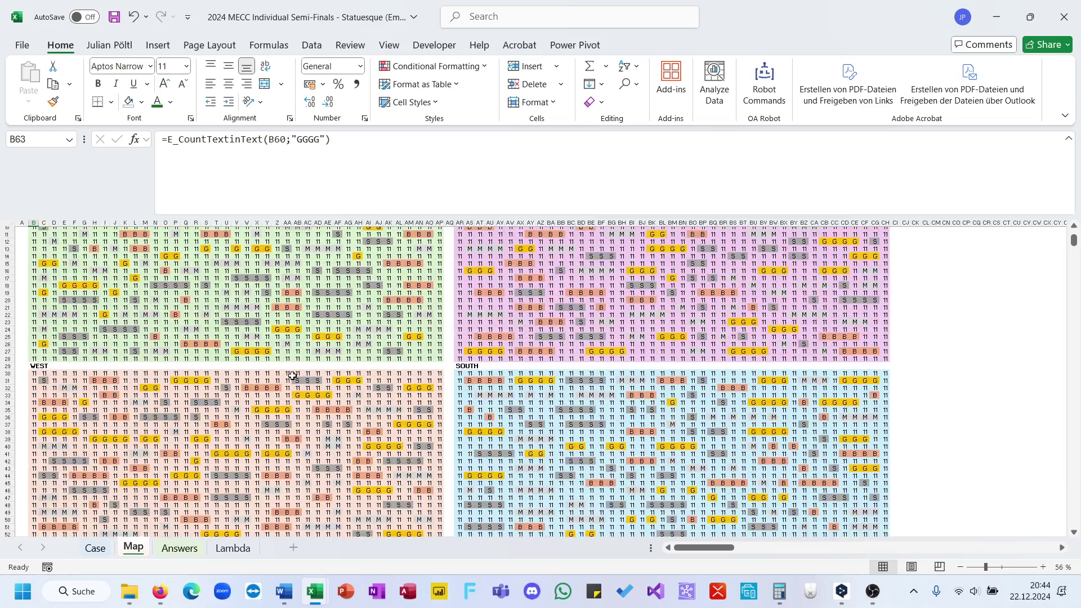
scroll(293, 376, up, 4)
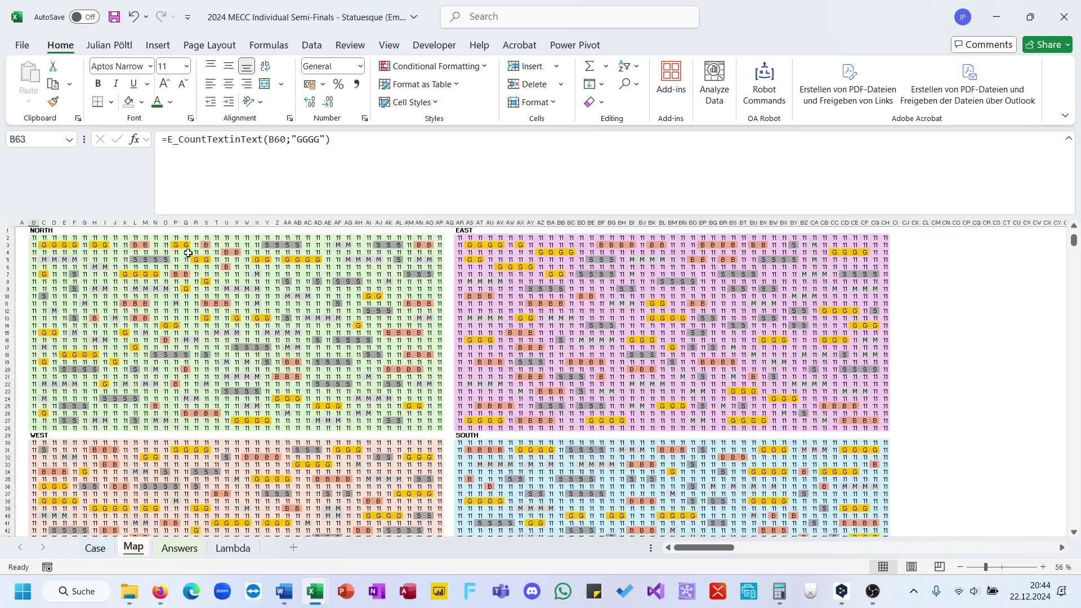
scroll(159, 356, down, 14)
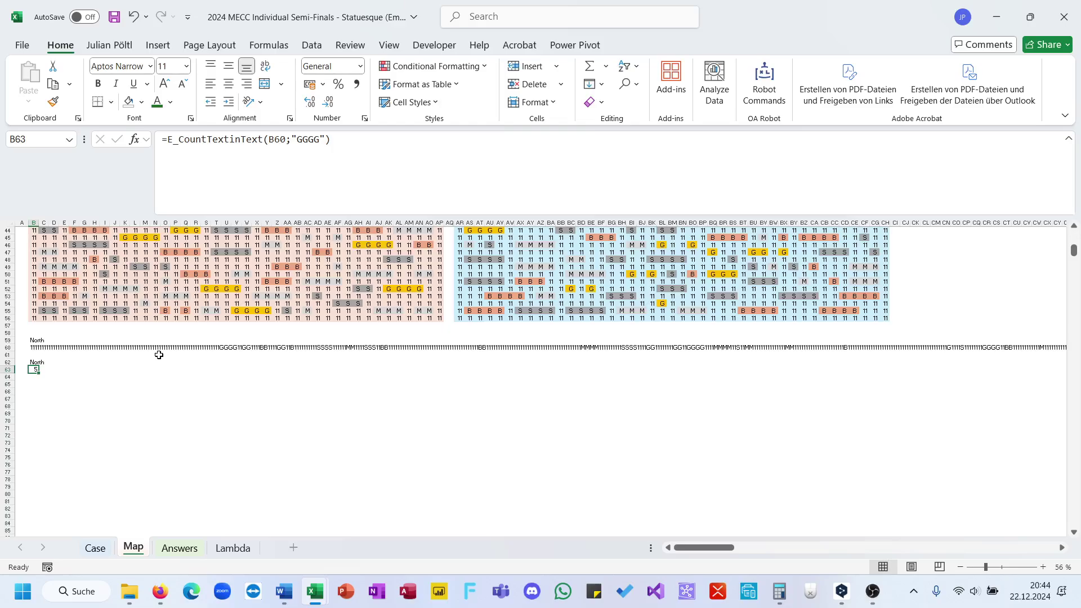
click(299, 139)
text(1)
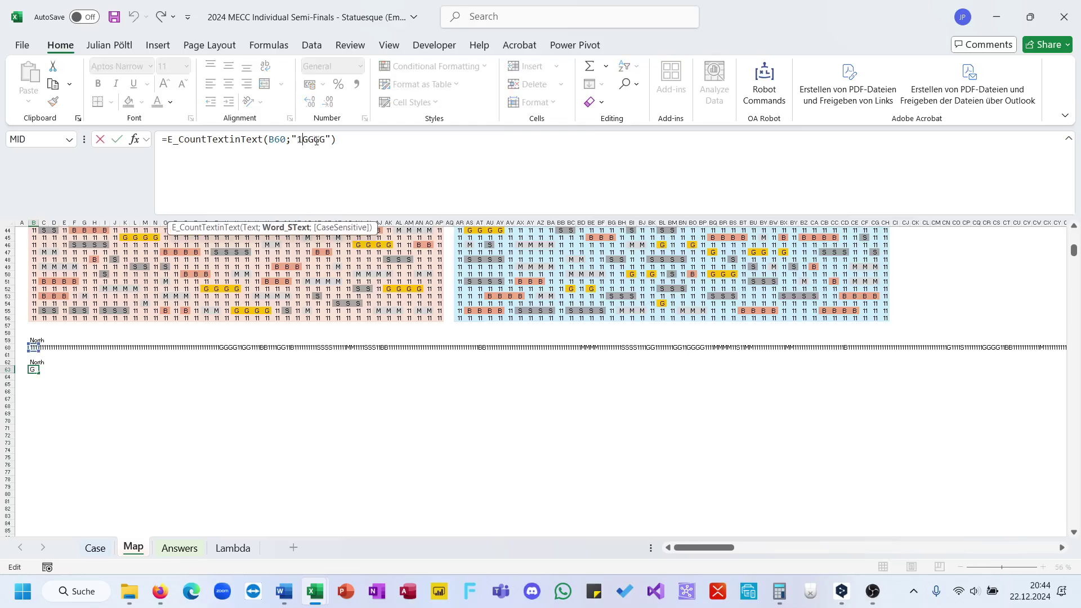
click(328, 141)
text(1)
key(Return)
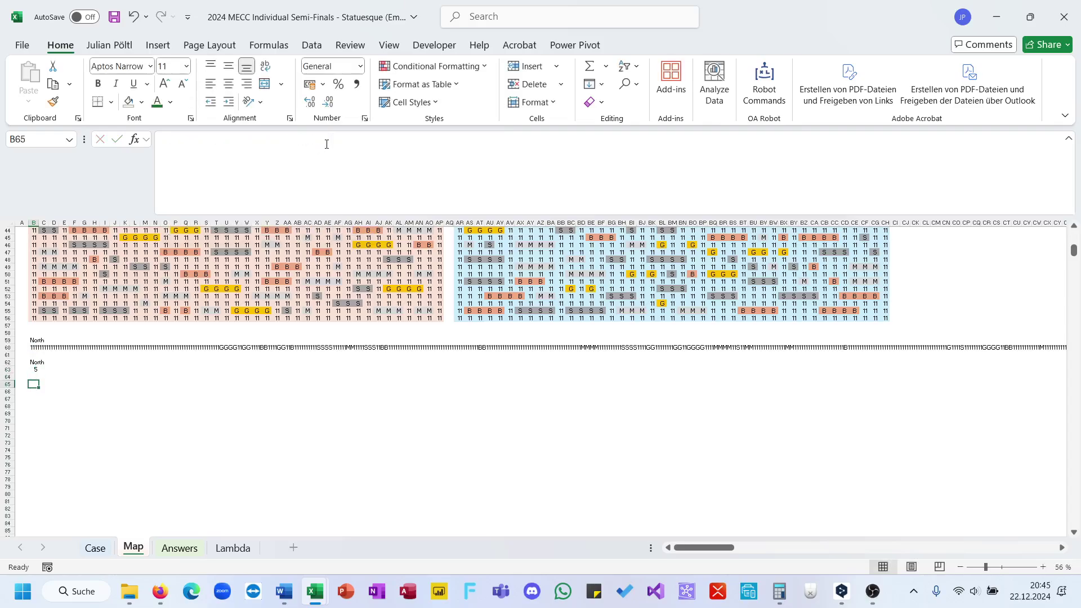
- Change the search word in the B63 formula to "1GGG1" to count three-G statues
scroll(333, 285, up, 7)
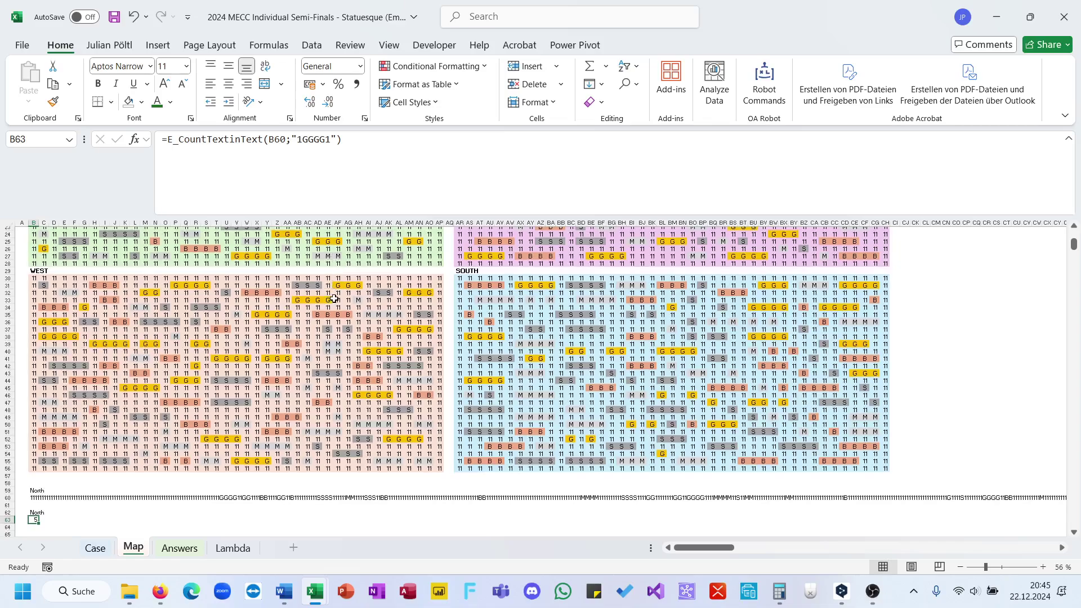
scroll(345, 300, down, 6)
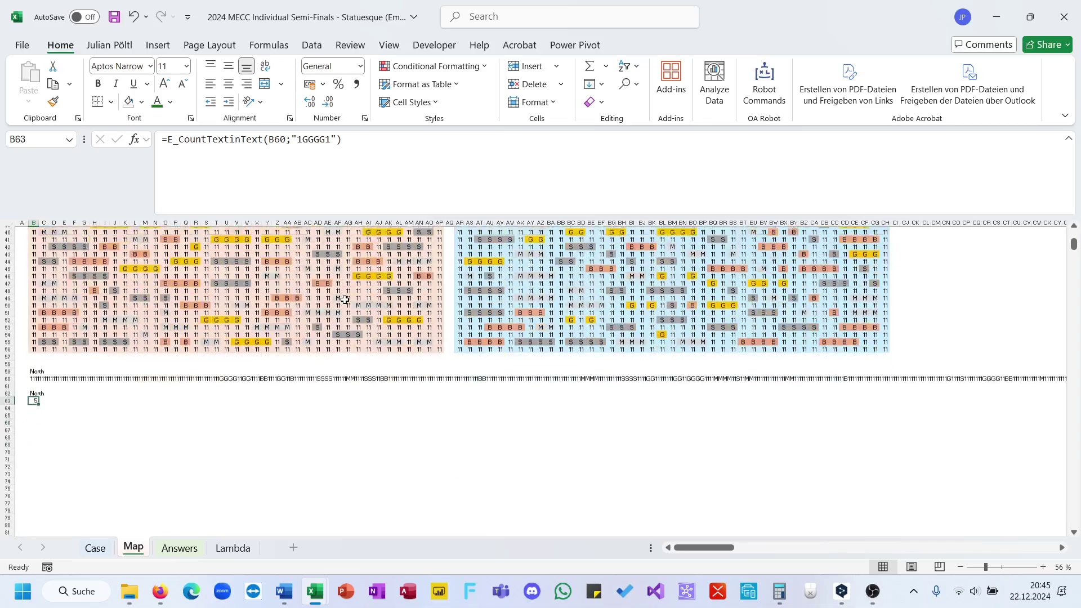
click(325, 139)
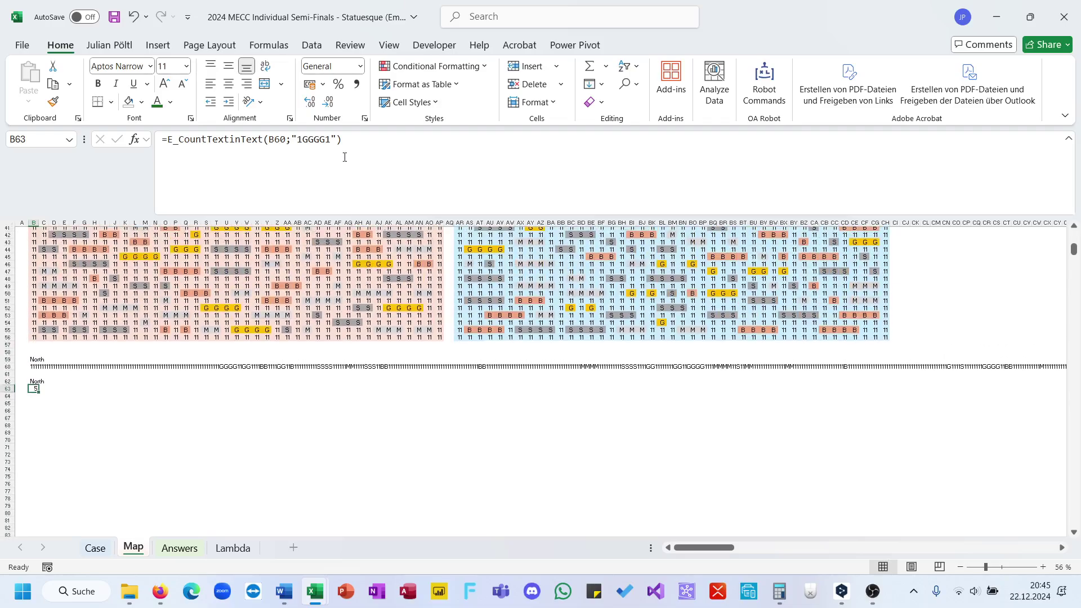
key(BackSpace)
key(ctrl+Return)
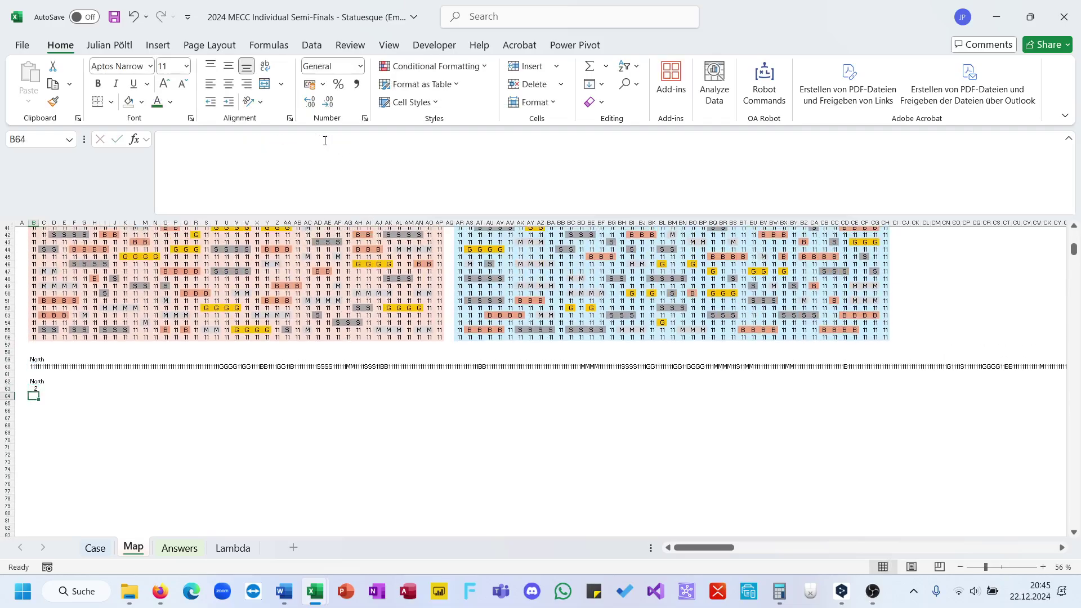
- Shorten the search word in the B63 formula to "1GG1" and finally to "1G1"
click(320, 141)
key(BackSpace)
key(Return)
key(Up)
click(311, 140)
key(BackSpace)
key(Return)
key(Up)
- Replace the quoted search word in the B63 formula with 1& followed by a REPT function
click(312, 140)
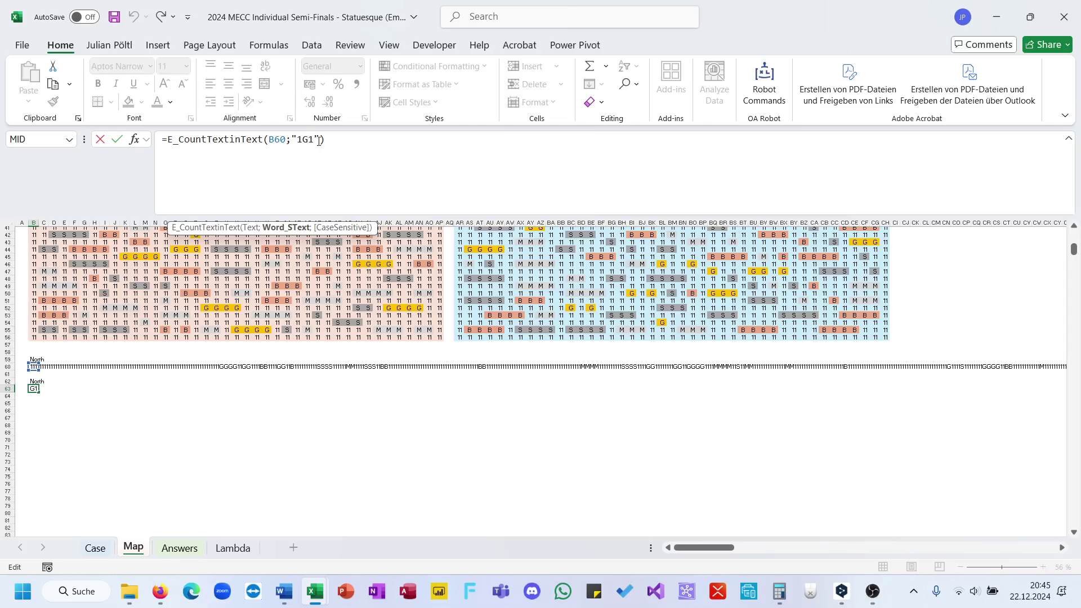
drag(321, 141, 292, 140)
text(1&Rep)
key(Down)
key(Tab)
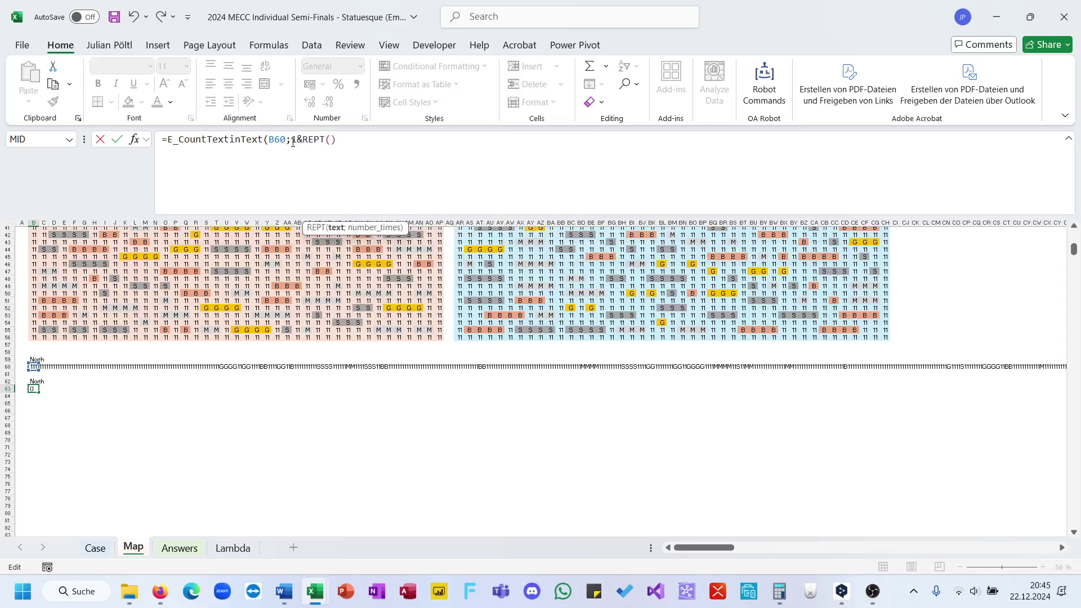
text(E"G)
key(BackSpace)
key(BackSpace)
key(BackSpace)
- Complete the B63 formula as =E_CountTextinText(B60;1&REPT("G";SEQUENCE(4))&"1")
text("G";se)
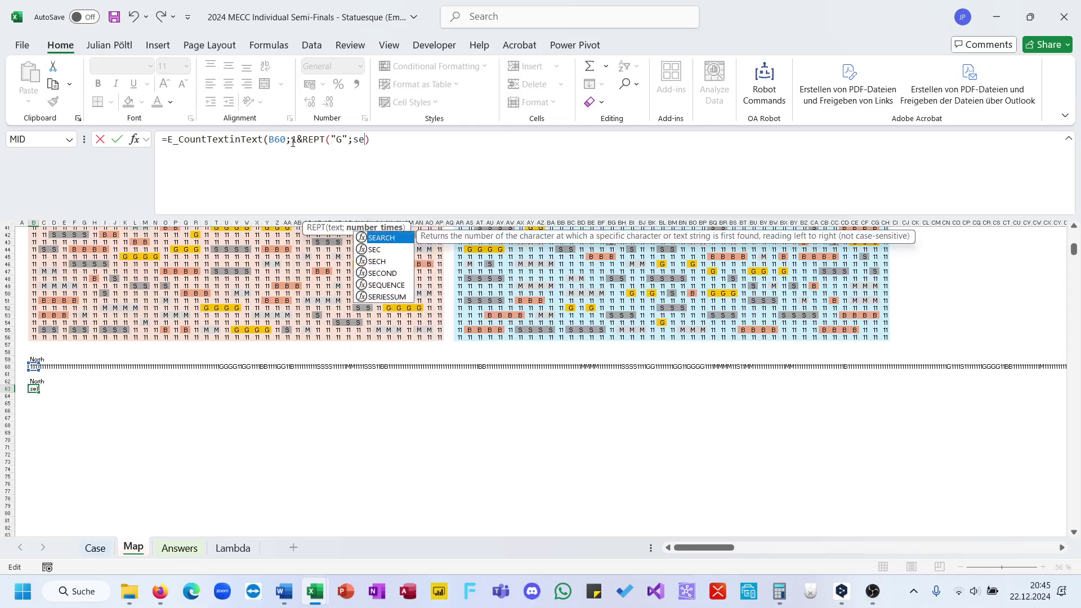
key(Down)
key(Down)
key(Down)
key(Down)
key(Tab)
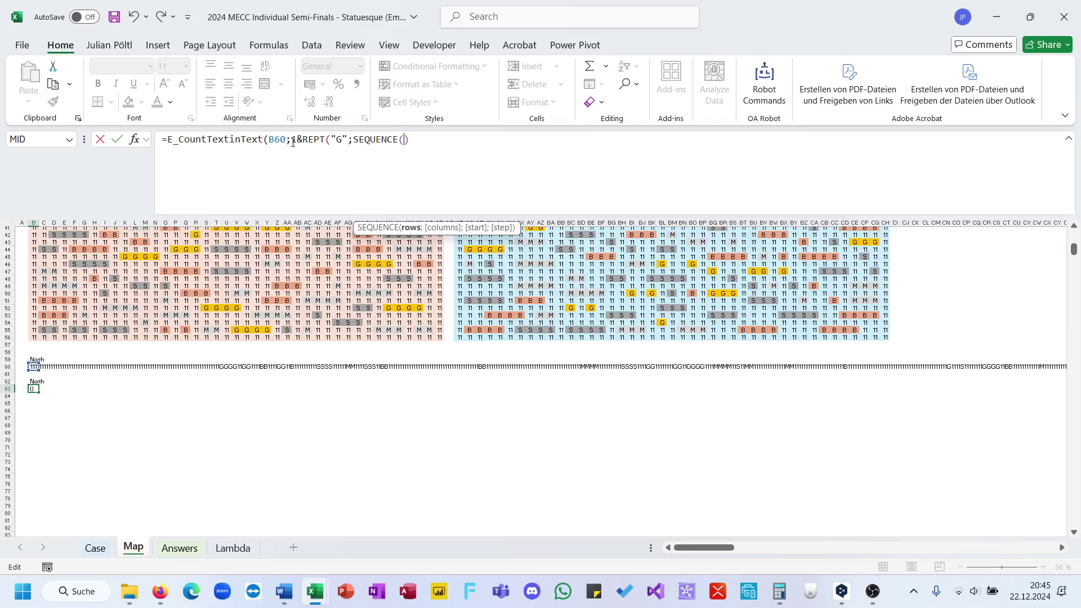
text(4)))
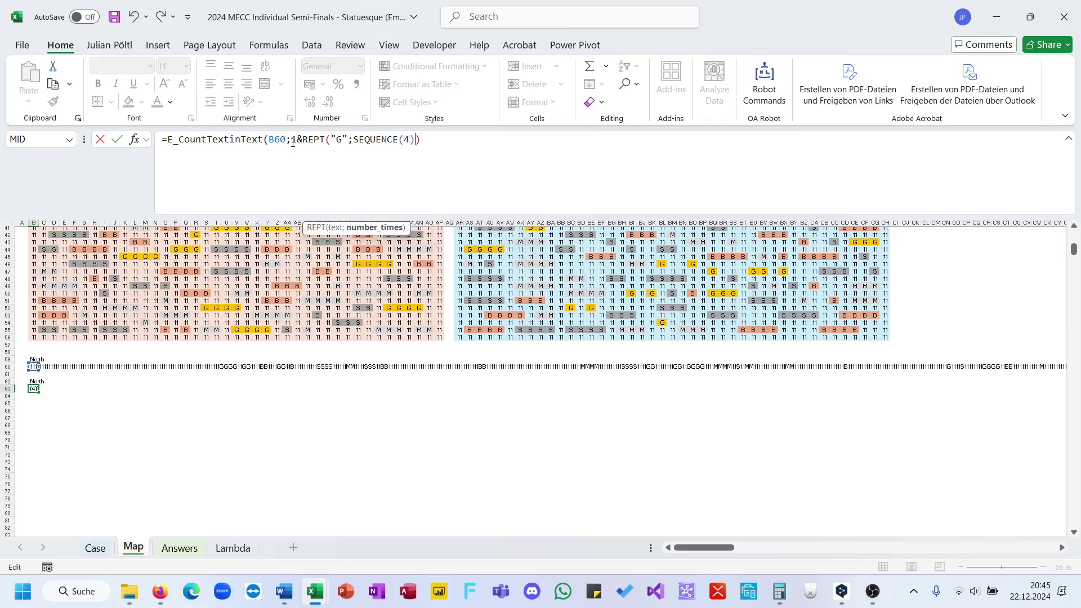
text(;))
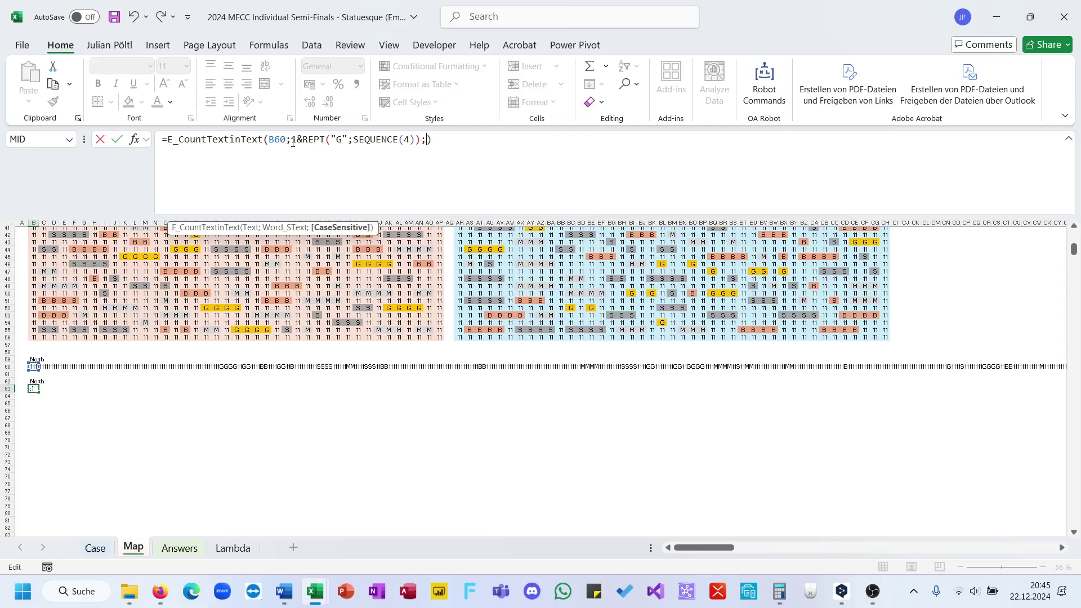
key(BackSpace)
text(&")
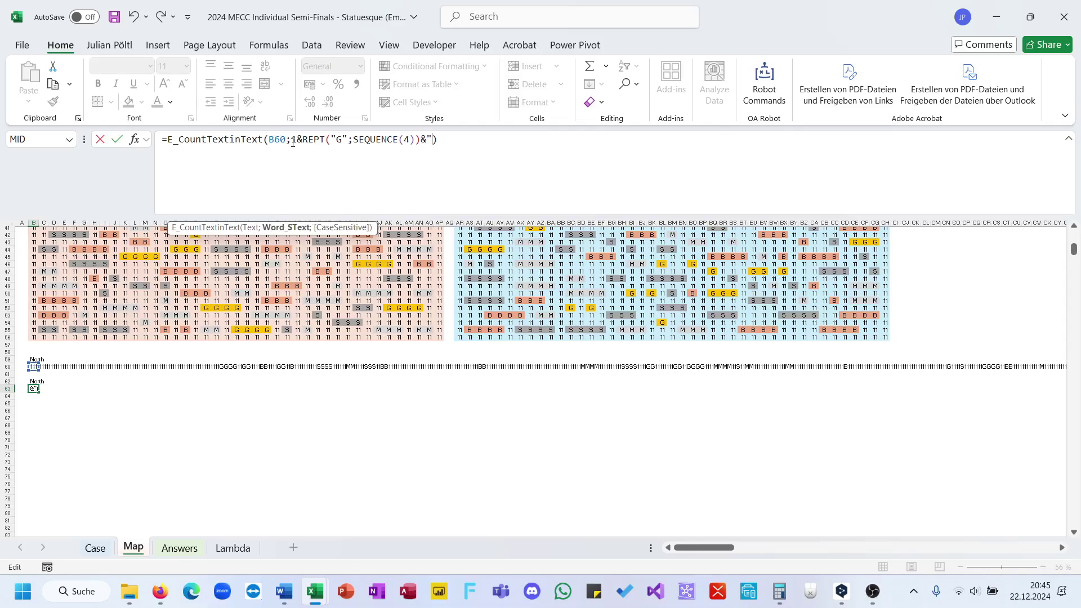
text(1)
key(ctrl+Return)
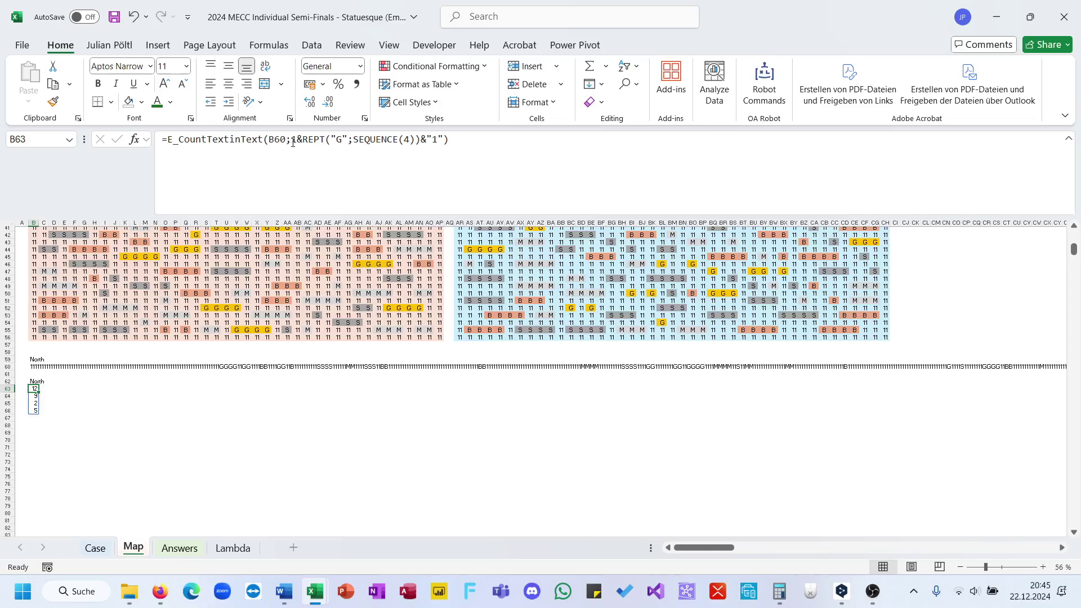
- Try replacing "G" in the B63 REPT function with the array {"G";"S";"M";"B"}
click(314, 139)
click(339, 142)
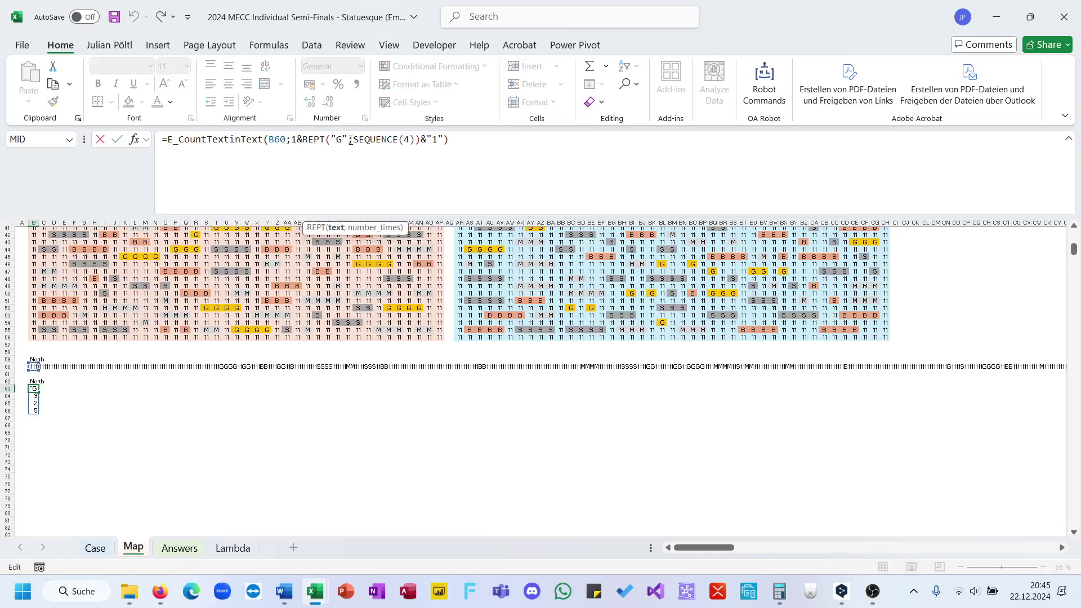
drag(348, 141, 333, 143)
text({")
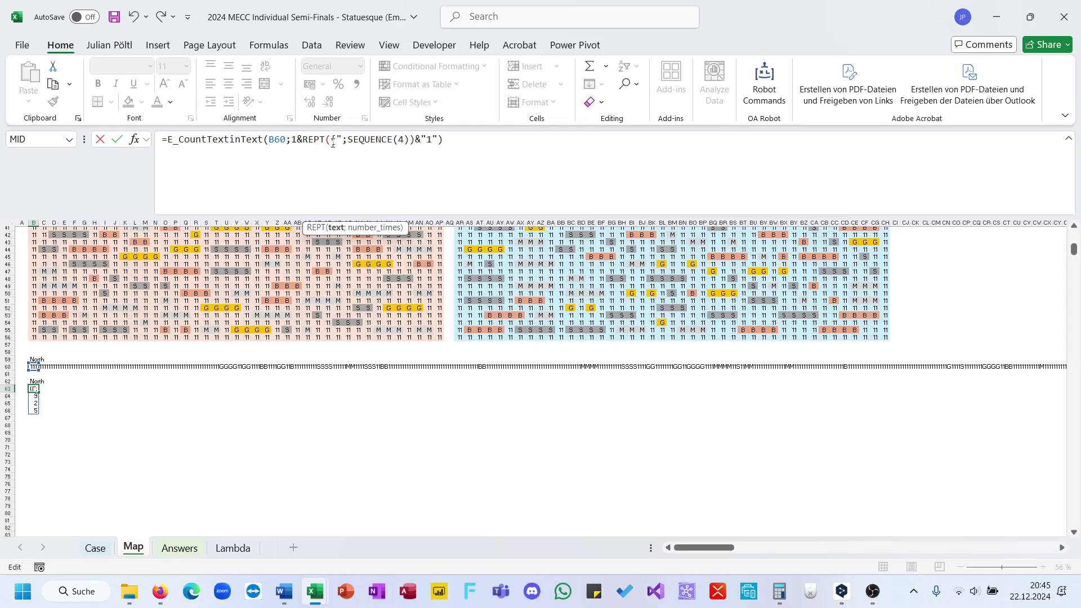
text(G";"S)
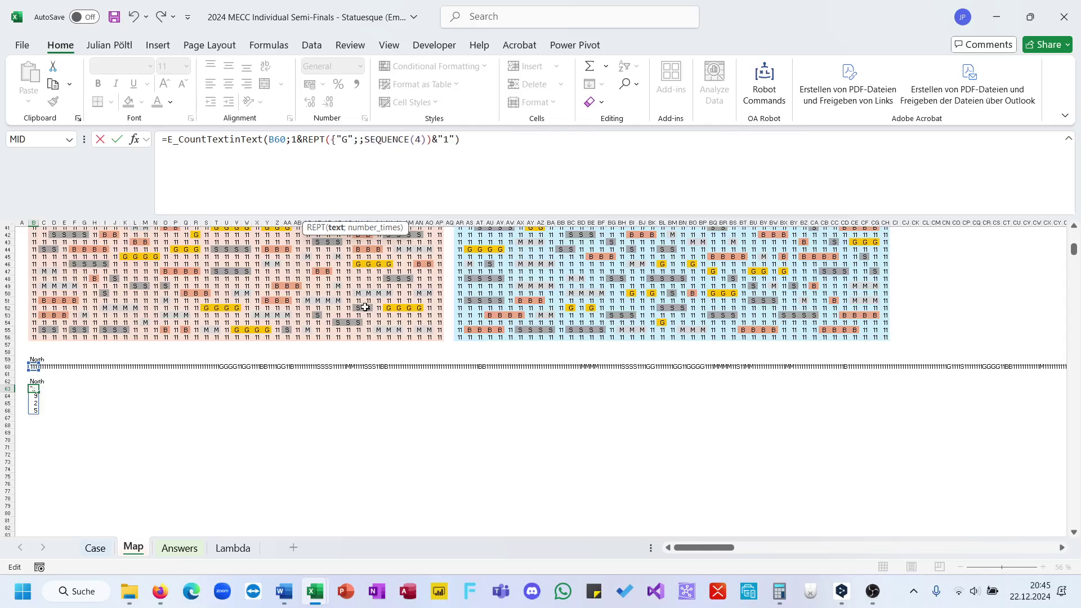
text(";"M)
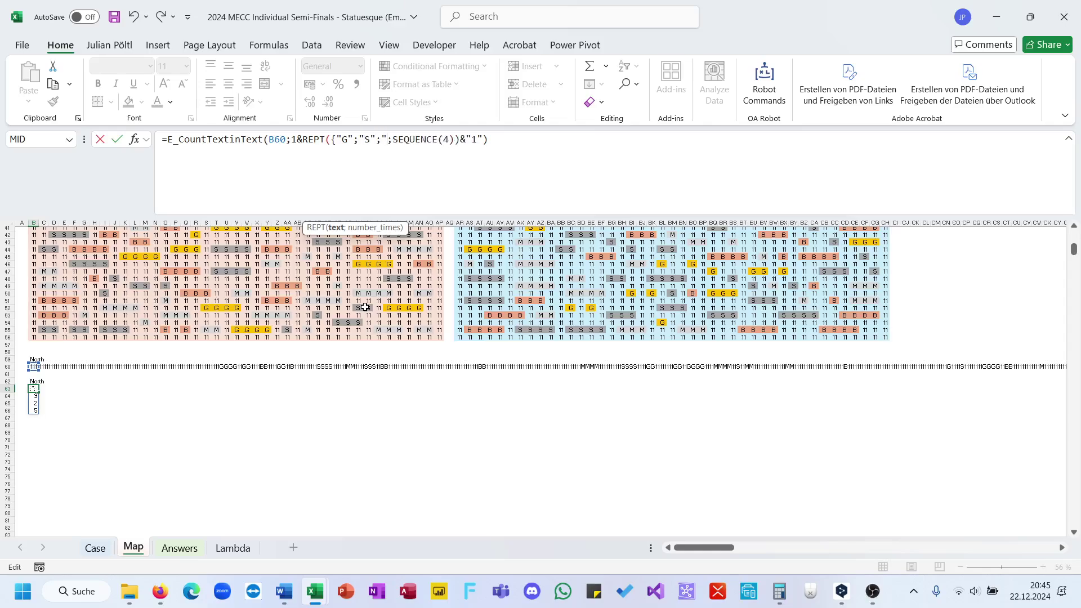
text(";")
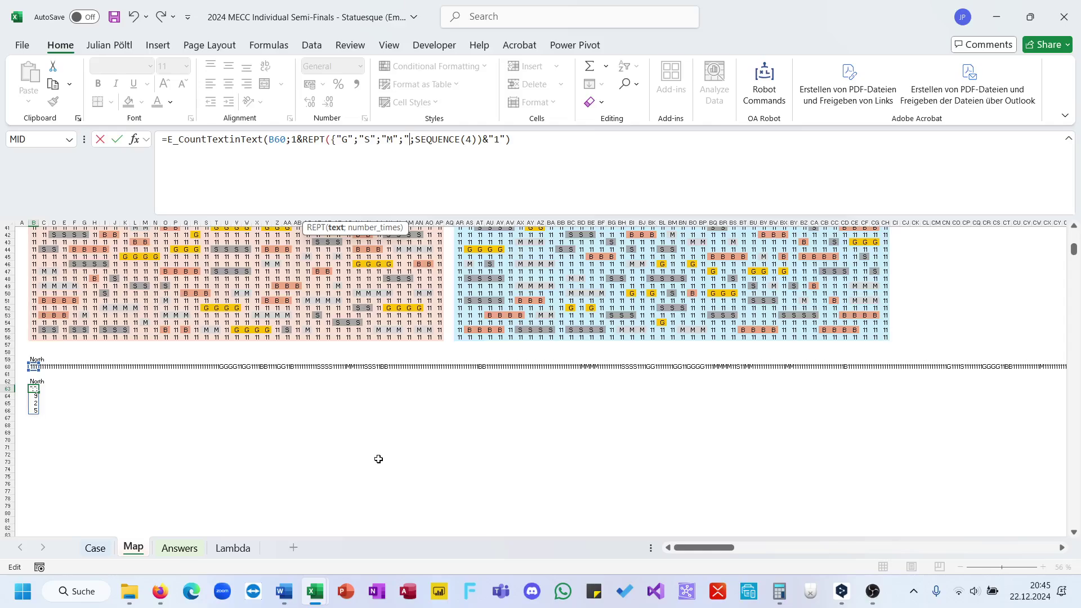
scroll(379, 459, up, 1)
text(B")
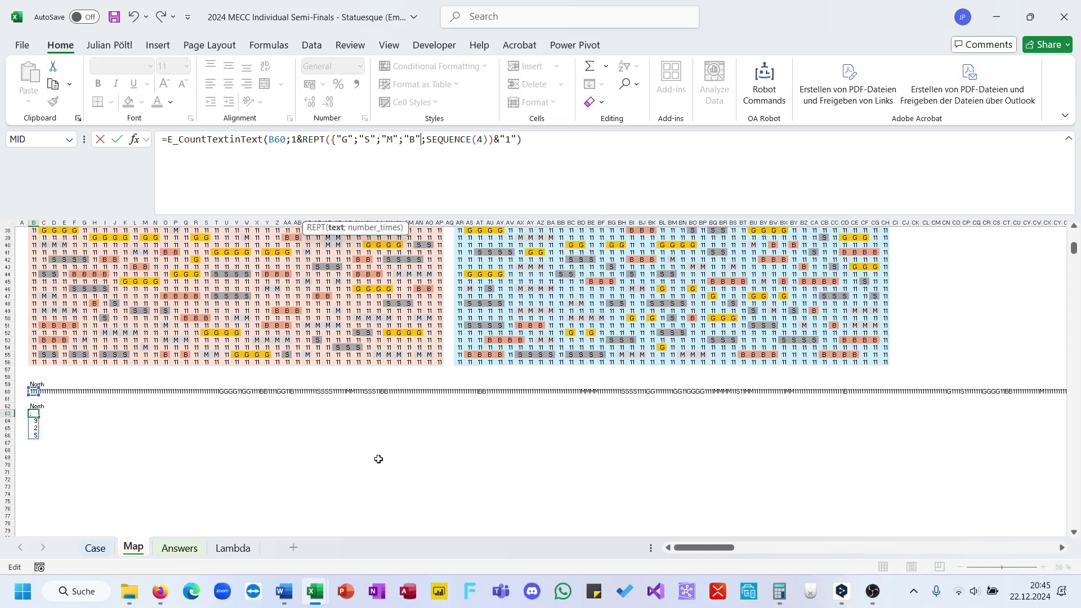
text(})
key(ctrl+Return)
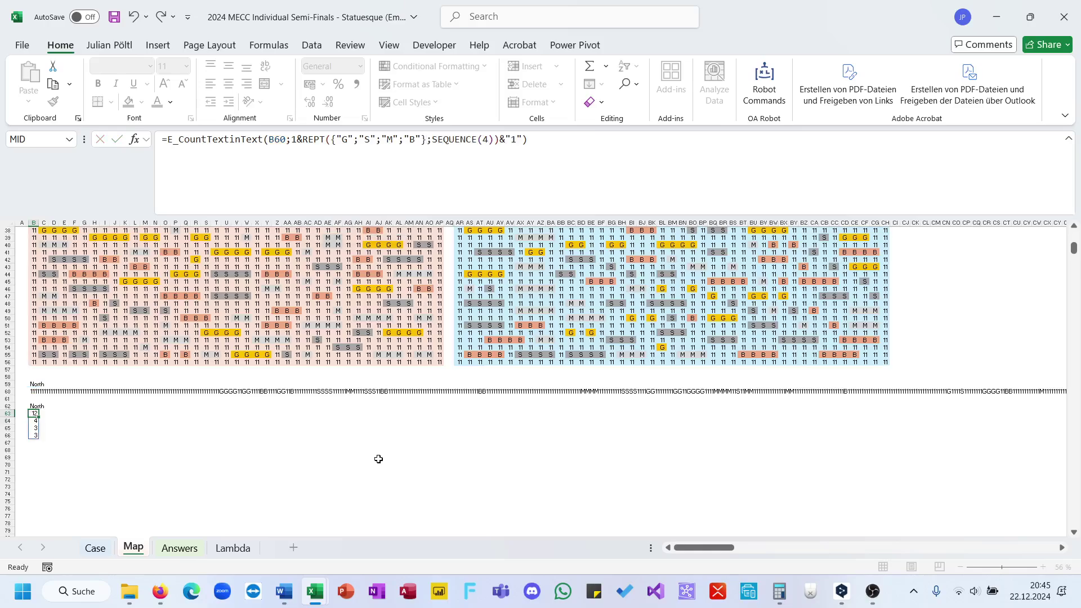
- Replace the letter array in the B63 REPT function with the single text "G"
click(427, 139)
drag(427, 139, 333, 145)
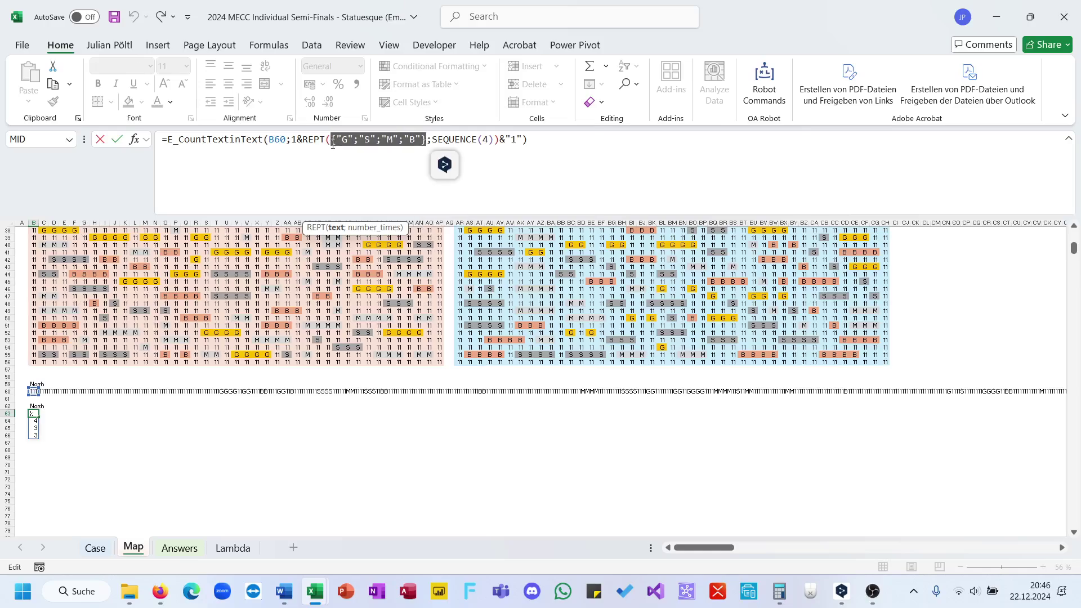
key(Delete)
text(G)
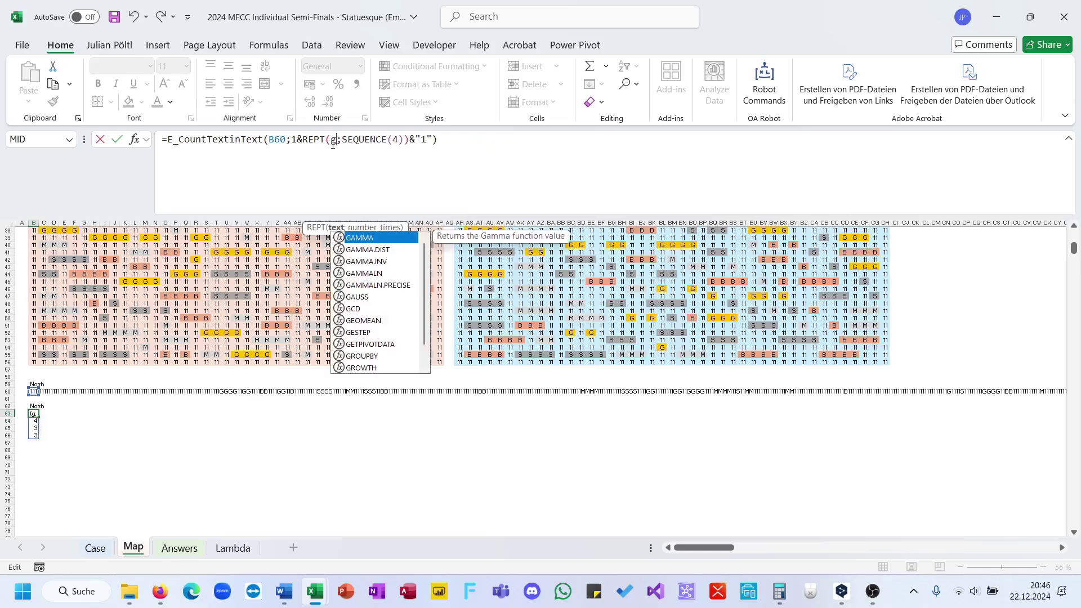
key(Escape)
key(ctrl+Return)
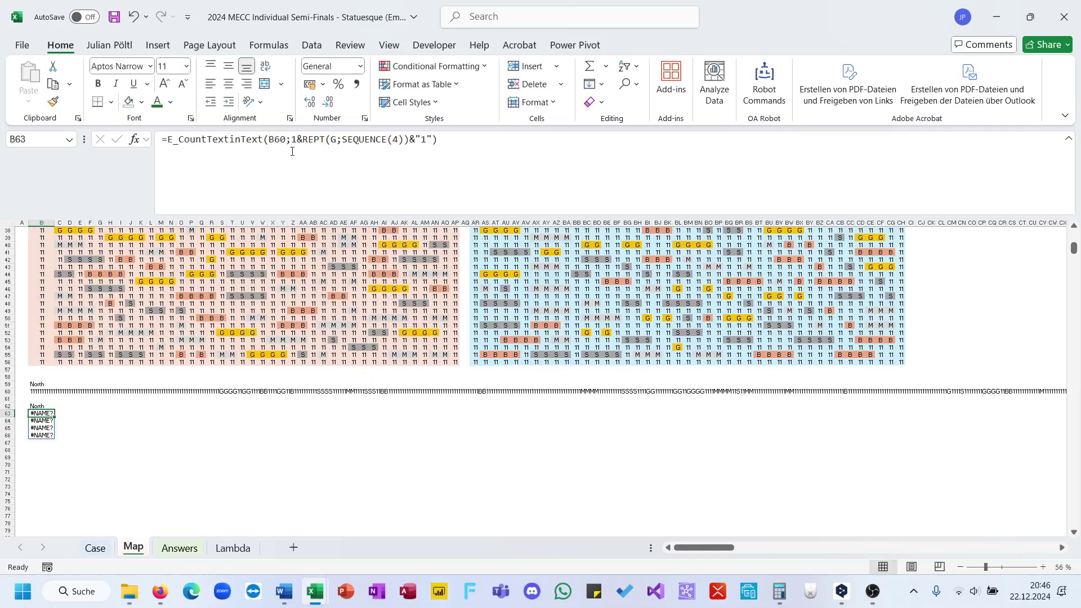
click(328, 139)
text(")
click(343, 141)
text(")
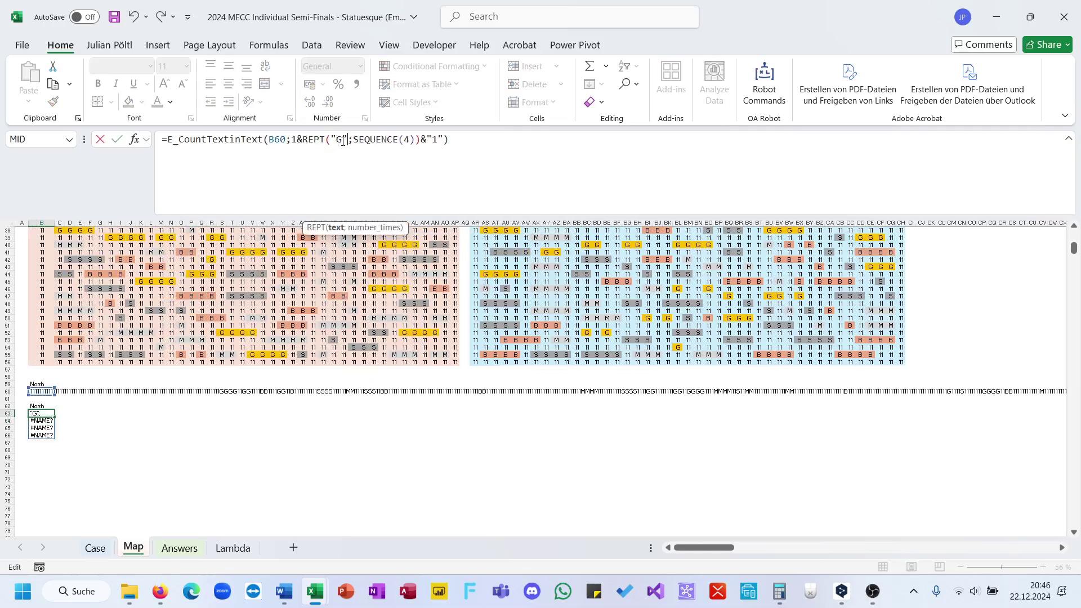
key(Return)
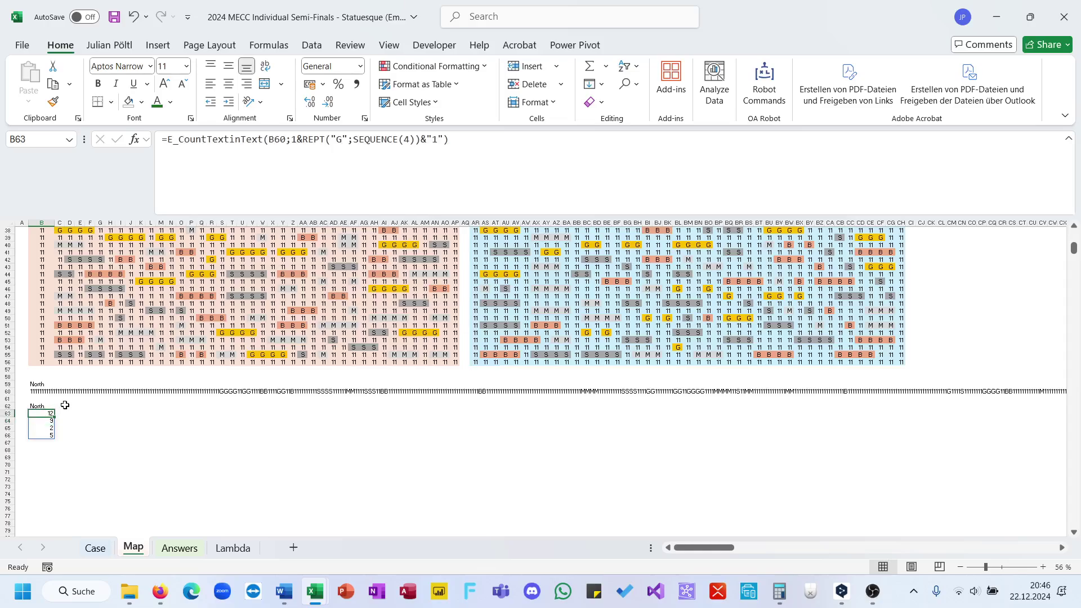
- Enter the column headers G, B, S and M in C62:F62 beside the North label
click(62, 406)
text(F)
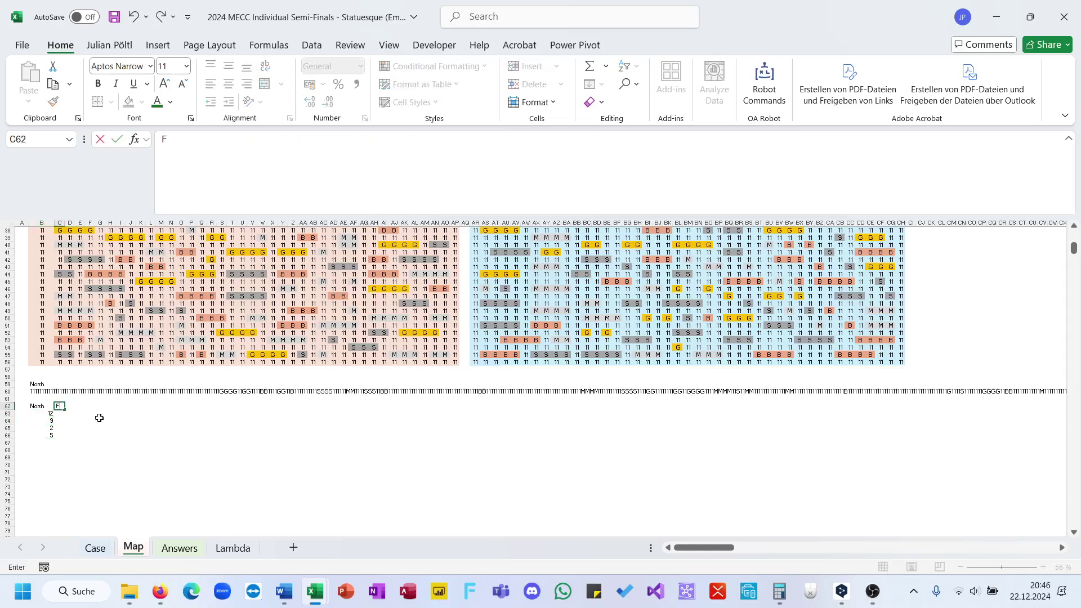
key(Tab)
text(B)
key(Tab)
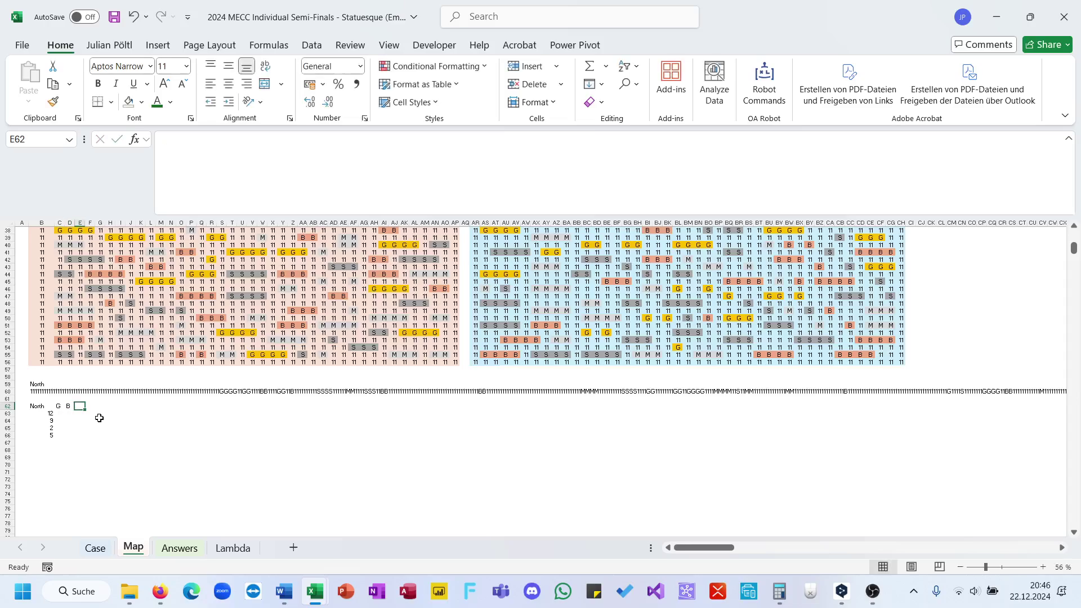
text(S)
key(Tab)
text(M)
key(Return)
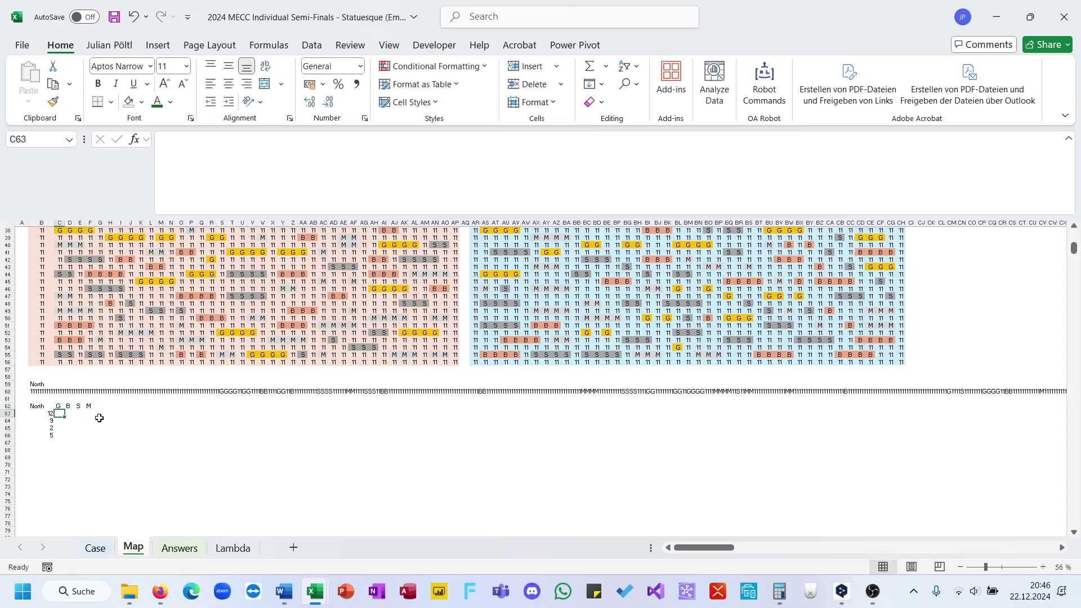
- Move the B63 formula to C63, change it to =E_CountTextinText($B$60;1&REPT(C62;SEQUENCE(4))&"1"), and fill it across to F63
click(49, 415)
drag(51, 416, 60, 417)
double_click(346, 139)
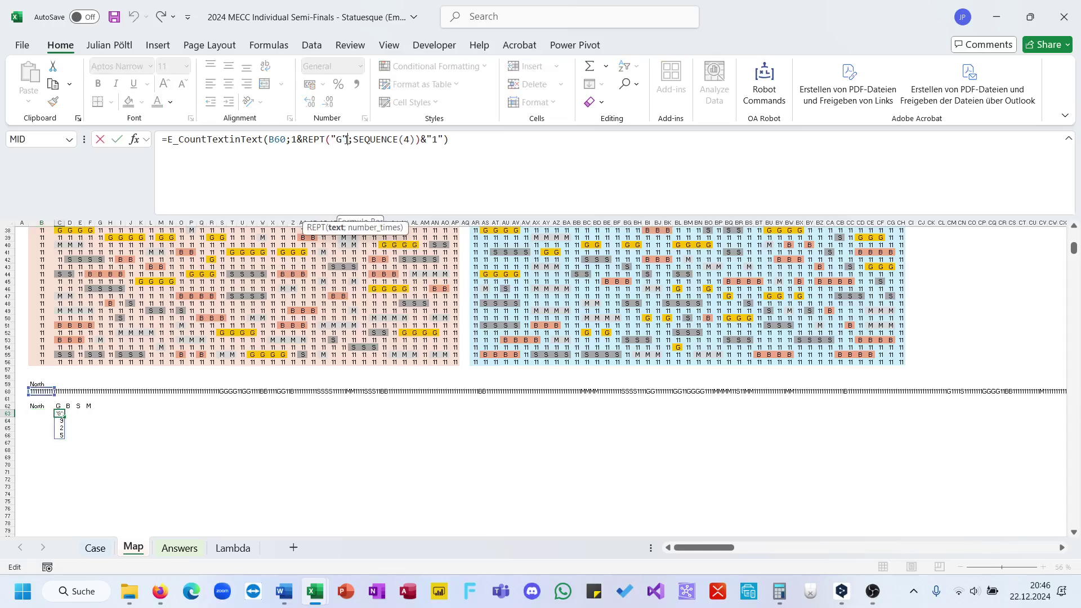
key(BackSpace)
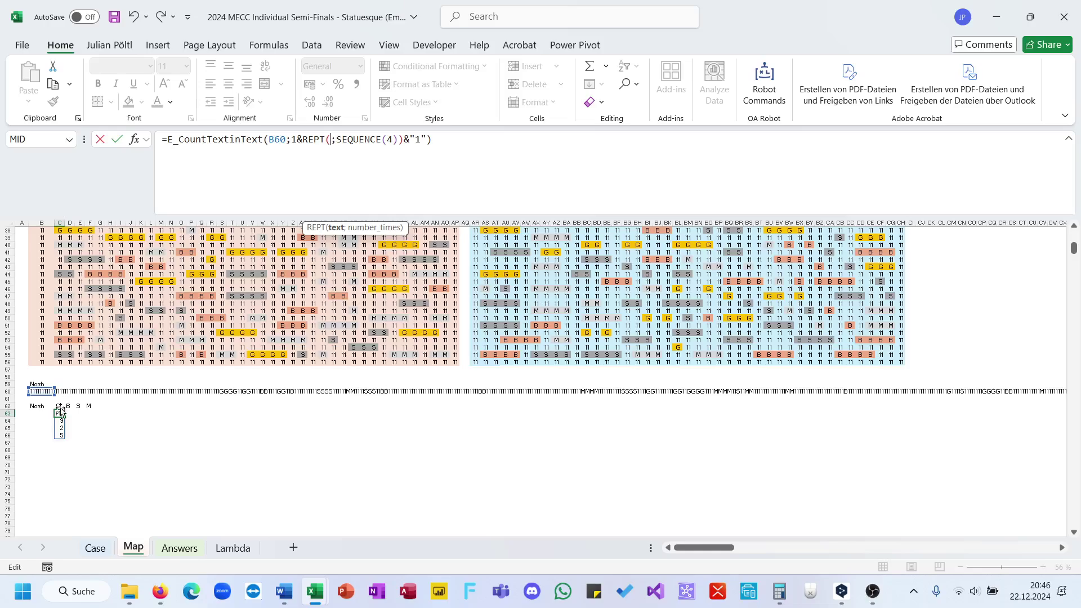
click(60, 406)
click(276, 139)
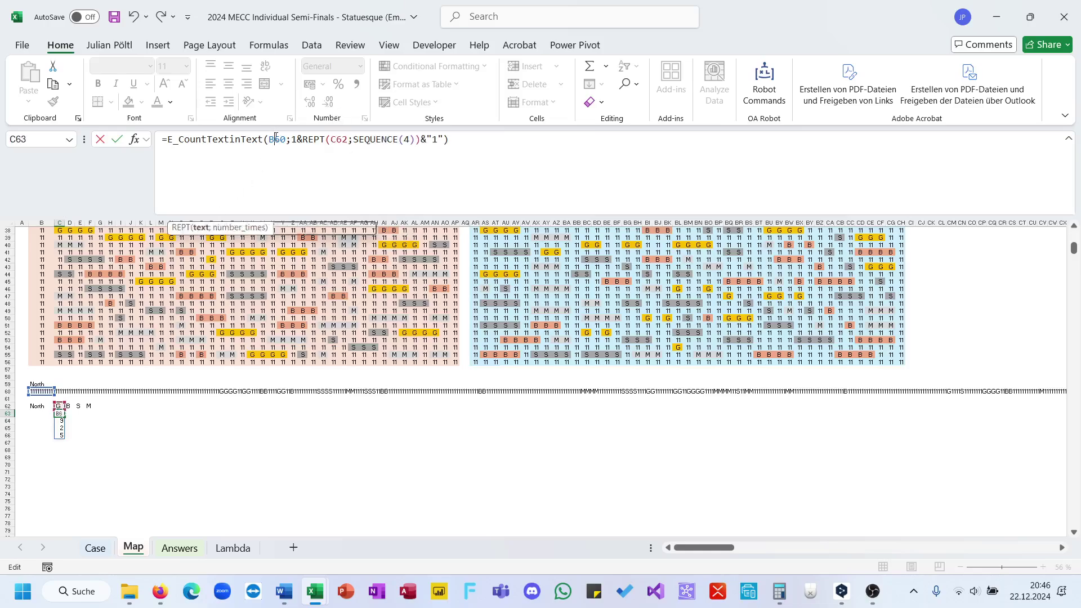
key(F4)
key(ctrl+Return)
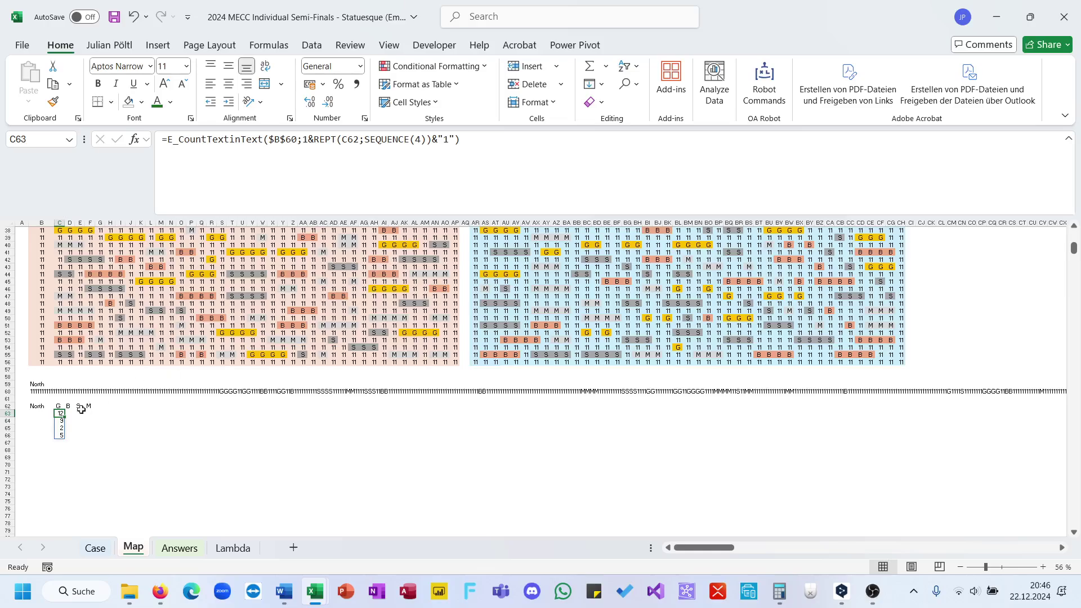
drag(65, 417, 93, 415)
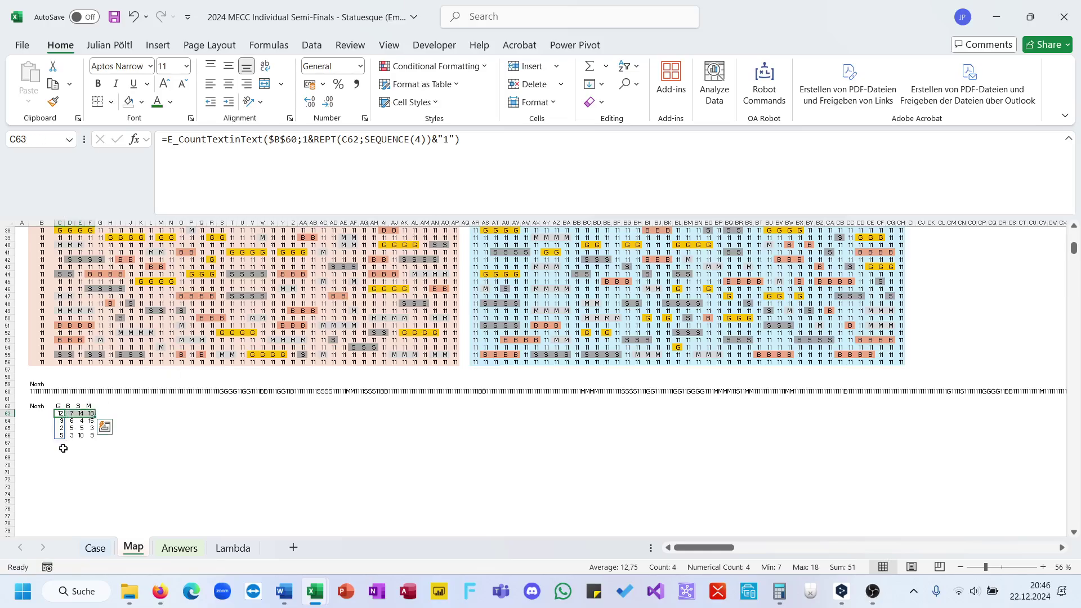
- Enter the statue sizes 1, 2, 3 and 4 as row labels in B63:B66
click(42, 414)
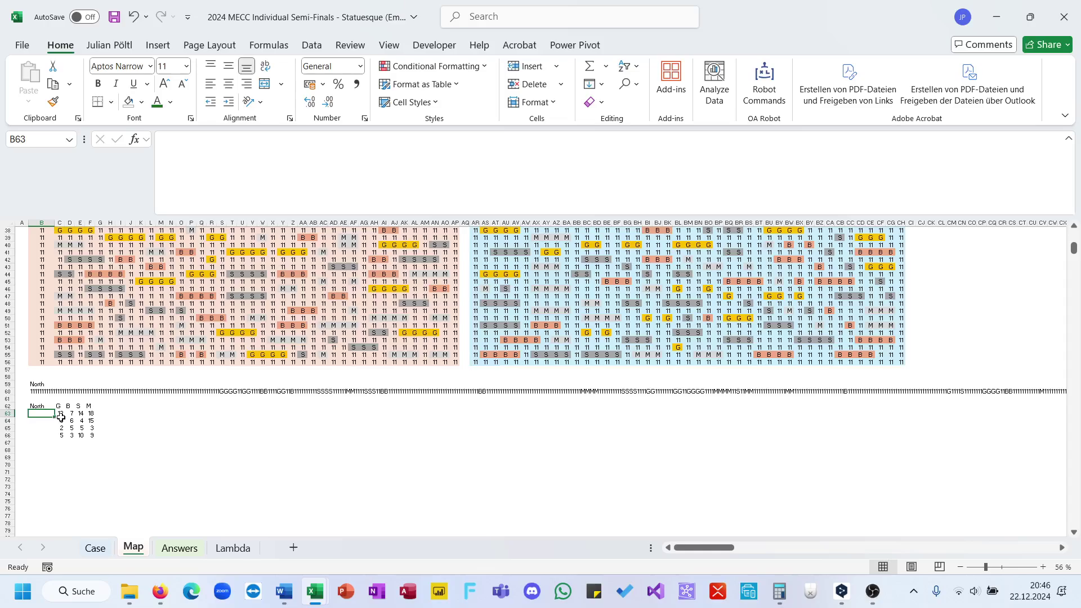
text(1)
key(Return)
text(2)
key(Return)
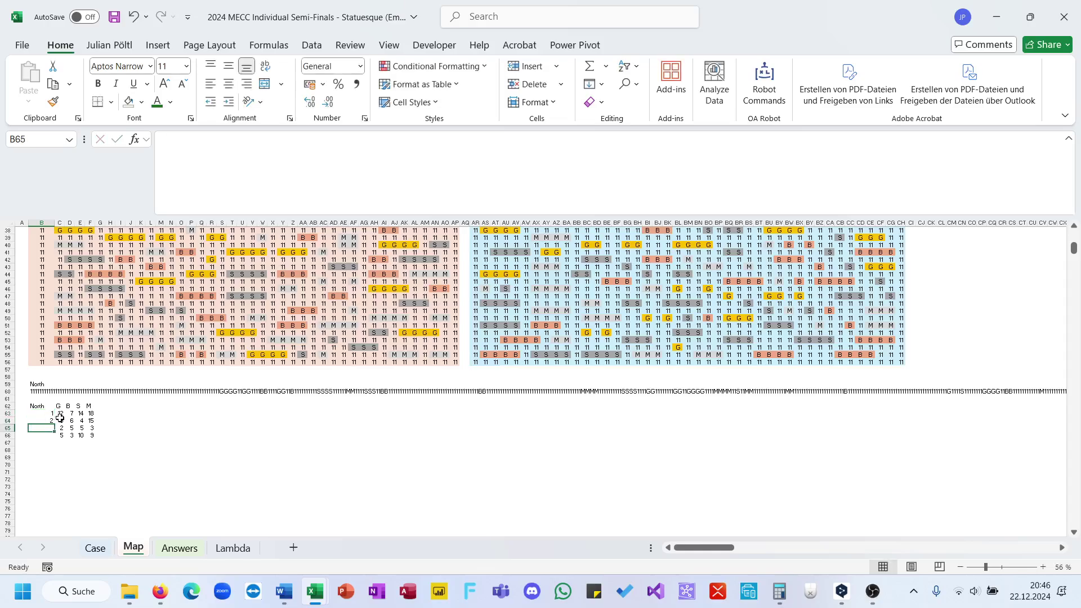
text(3)
key(Return)
text(4)
key(Return)
- Enter =TOCOL(B63:B66&C62:F62) in B69 to list every size and material combination in one column
click(42, 458)
text(=tco)
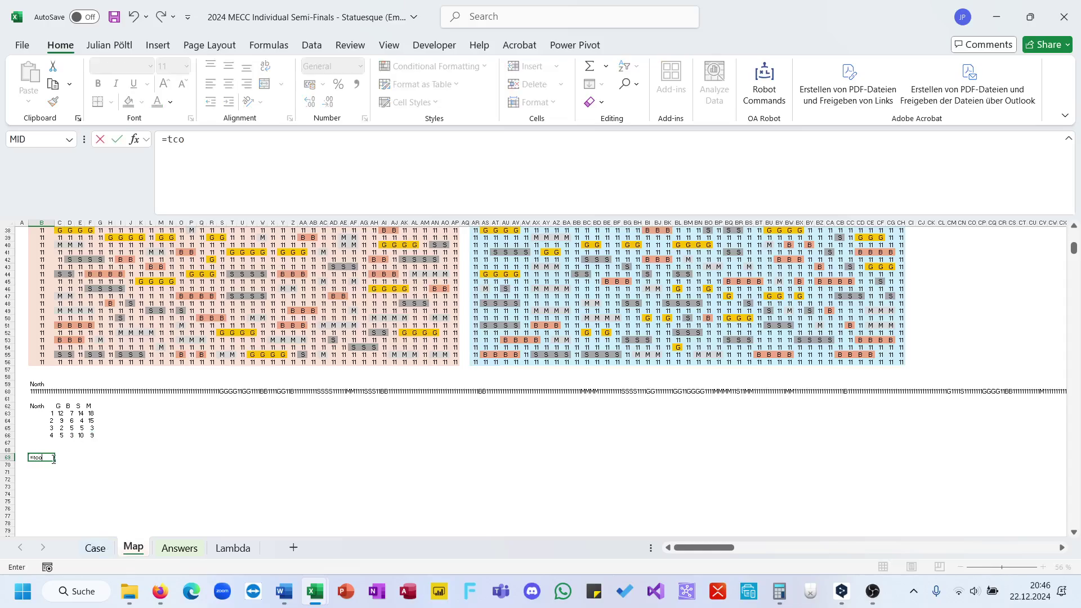
key(BackSpace)
key(BackSpace)
text(oc)
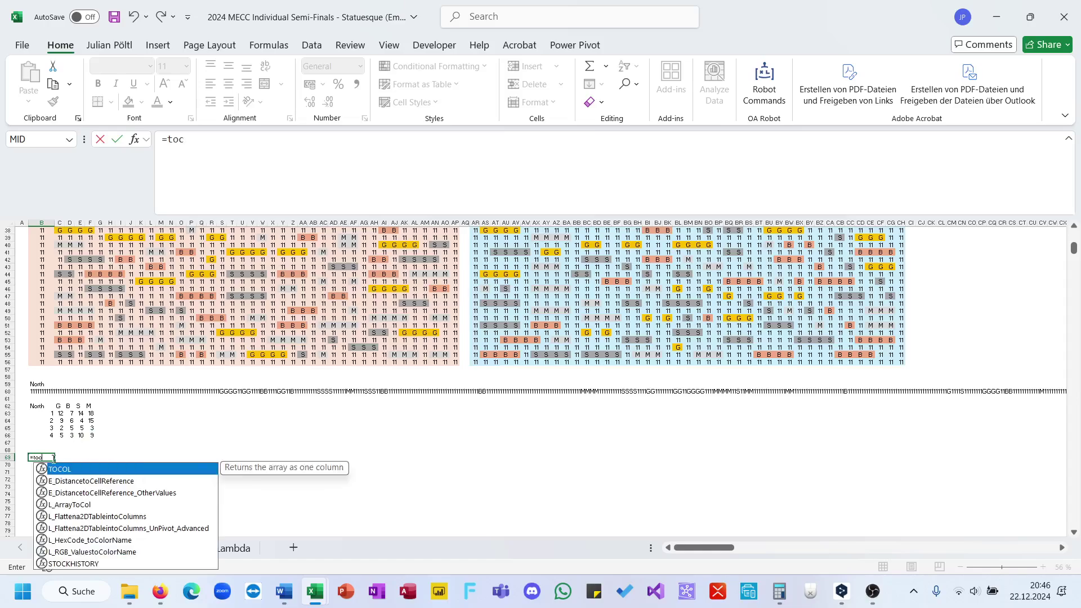
key(Tab)
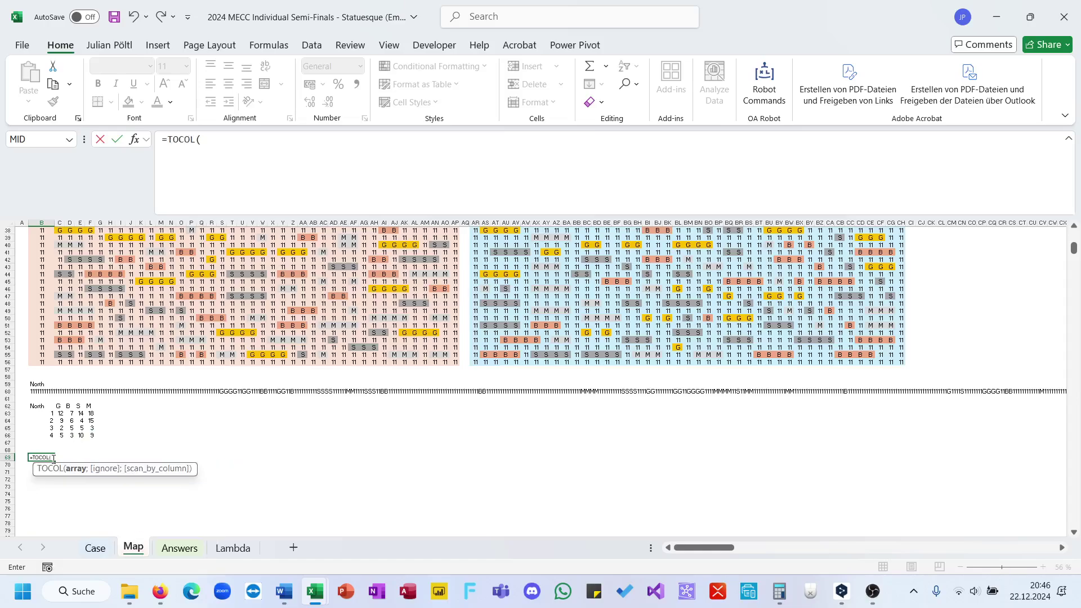
drag(46, 414, 90, 406)
text(&)
key(Return)
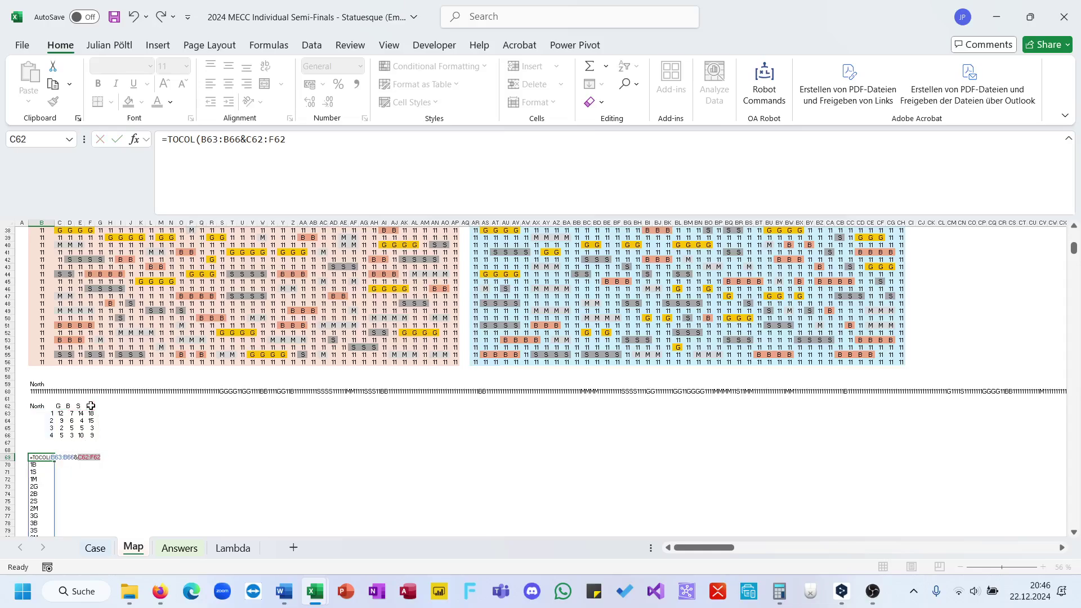
key(Up)
- Replace the letter headers in C62:F62 with the full material names Gold, Bronze, Silver and Marble, matching the Case sheet's wording
click(93, 549)
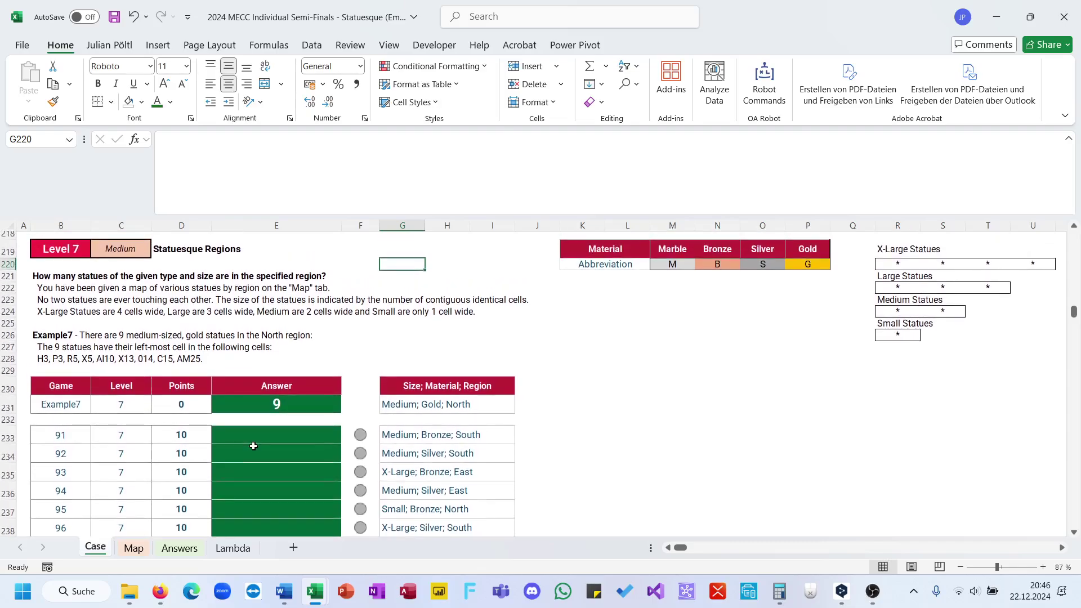
click(133, 548)
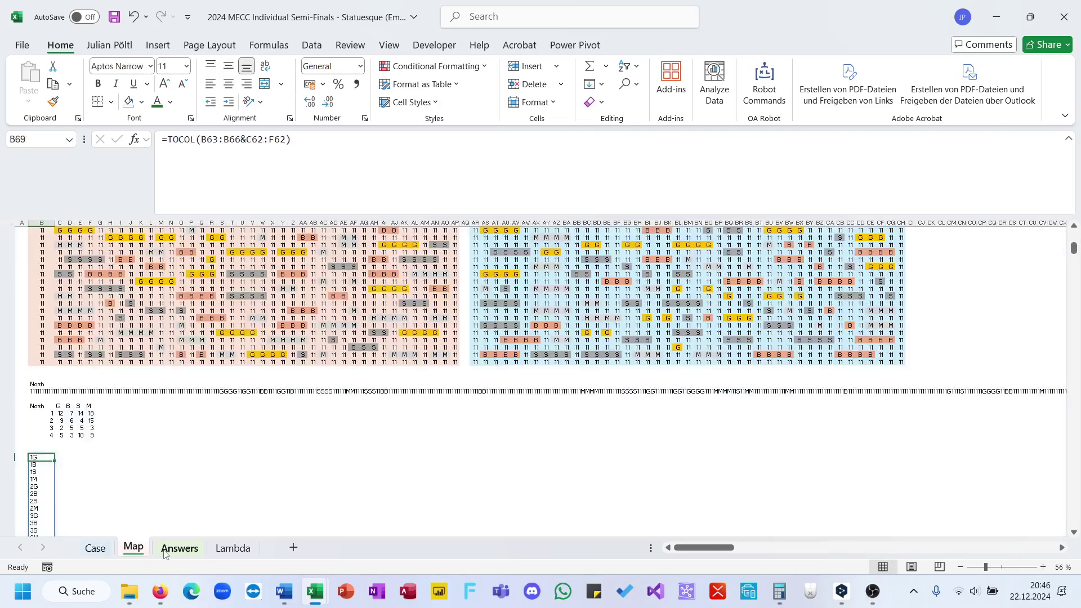
click(60, 410)
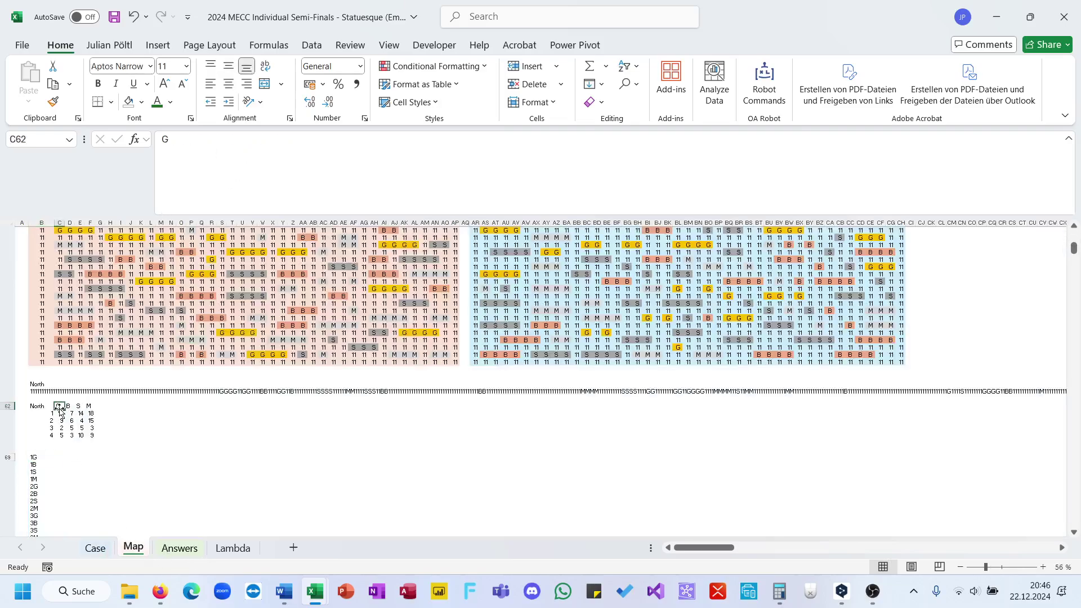
text(F)
text(ol)
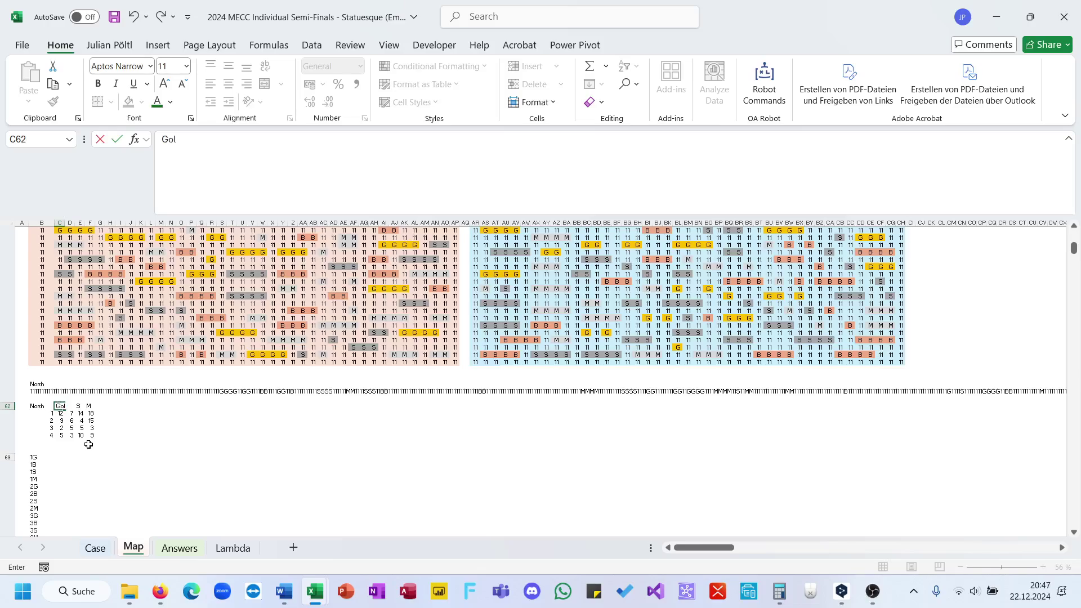
text(d)
key(Tab)
text(Bronz)
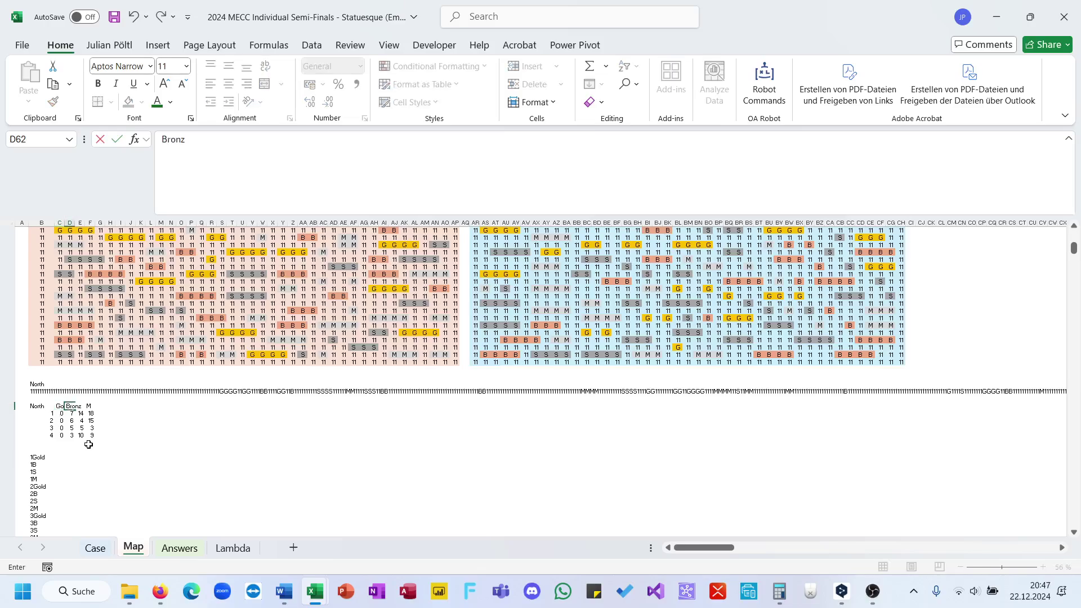
text(e)
key(Tab)
text(M)
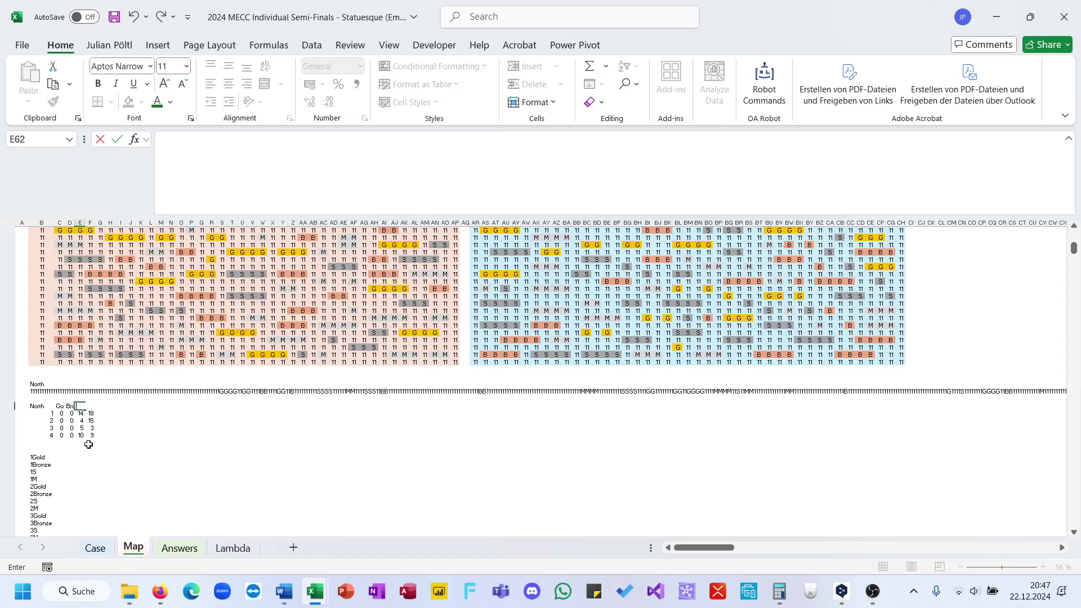
key(Tab)
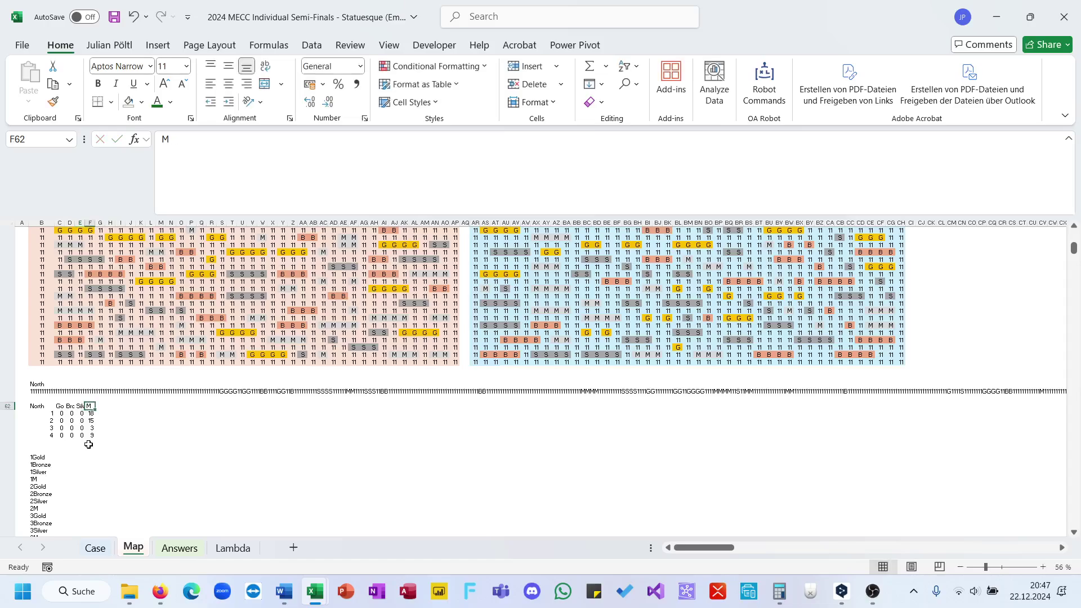
key(BackSpace)
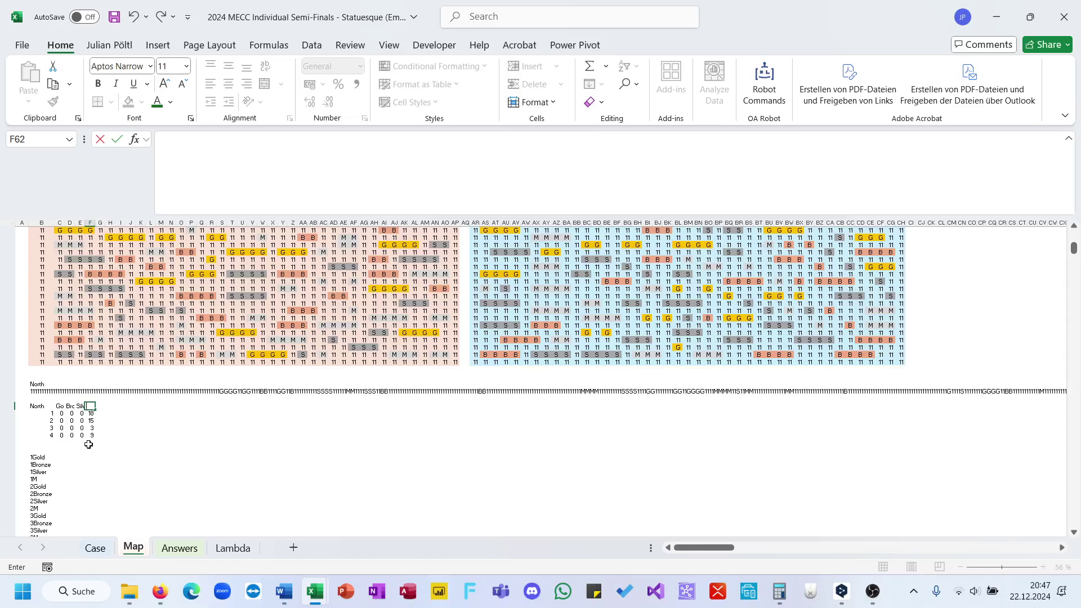
click(102, 548)
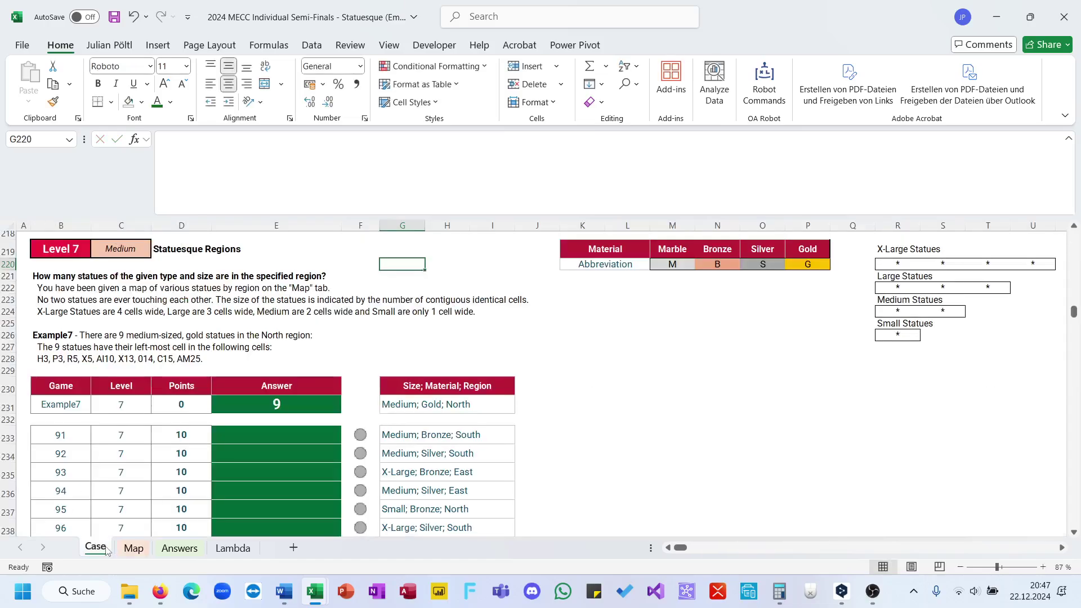
click(133, 549)
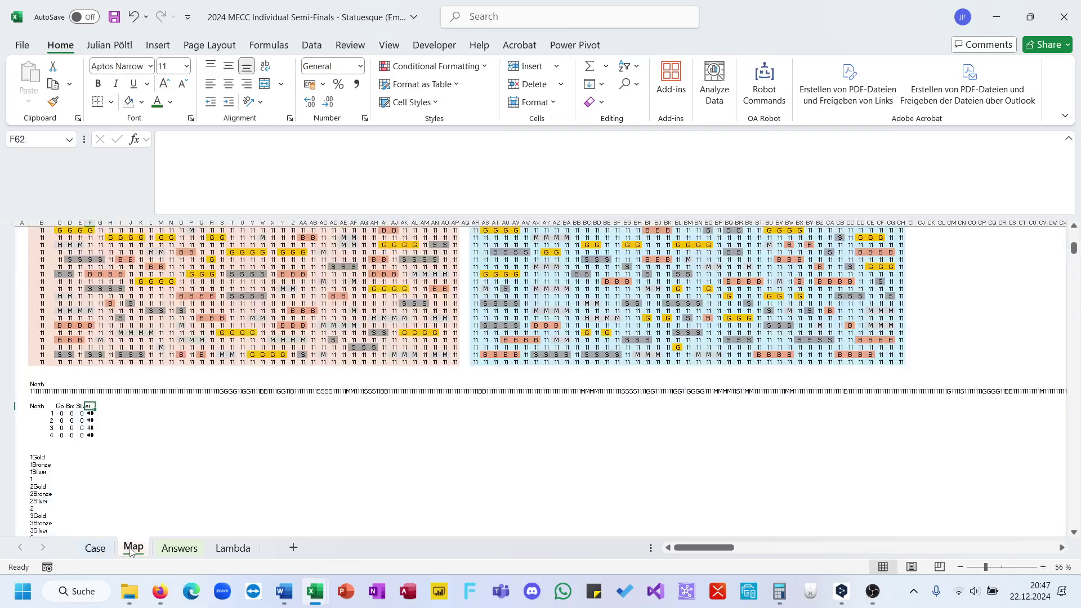
text(Marble)
key(Return)
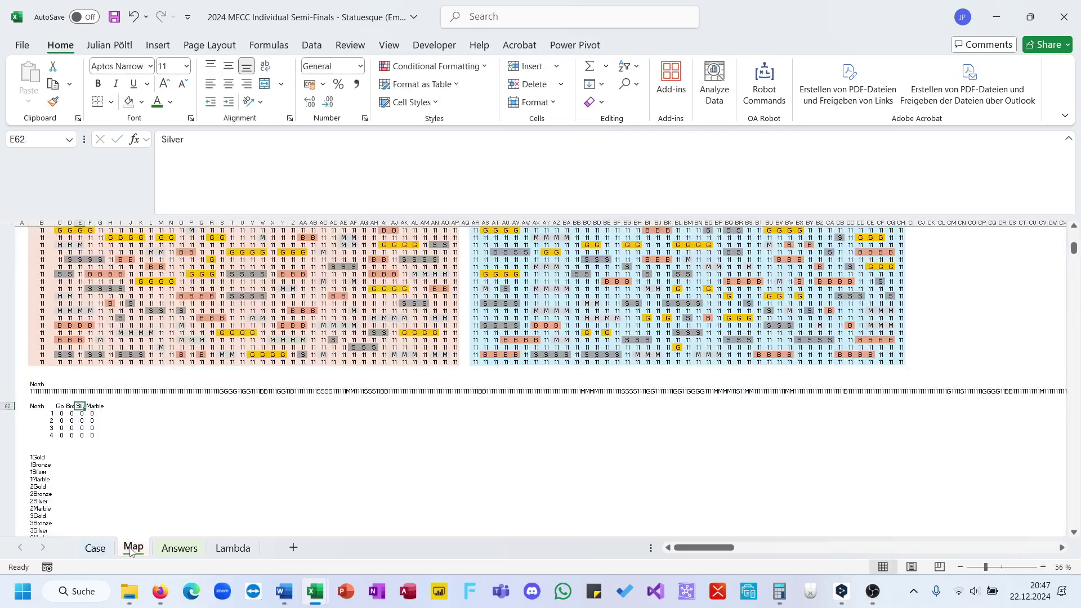
- Wrap C62 in LEFT(C62;1) inside the REPT function of the C63 count formula and fill it across to F63
key(Left)
key(Left)
key(Left)
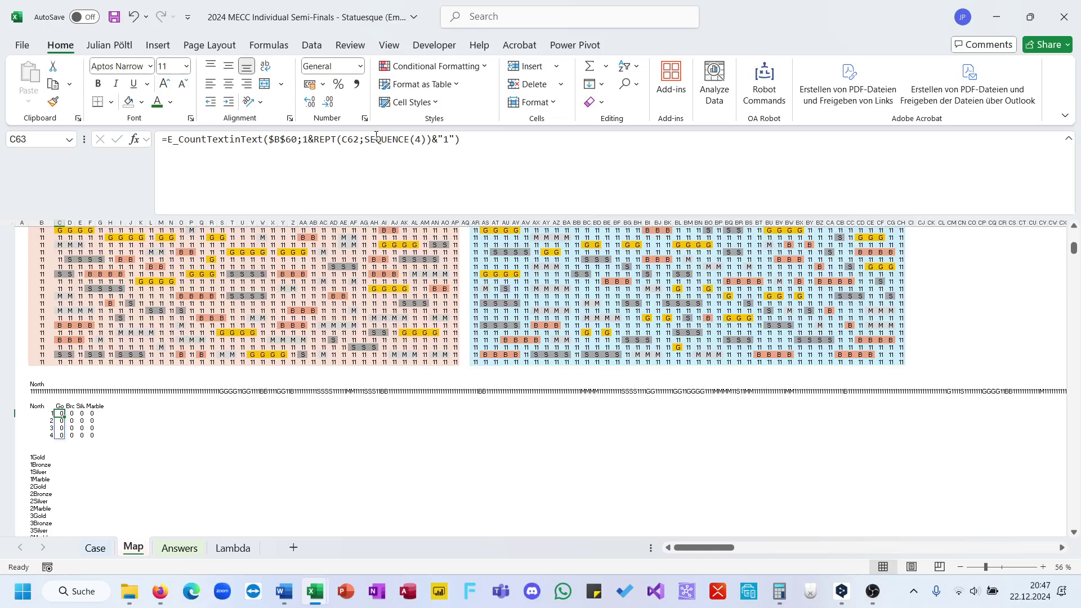
click(376, 139)
click(343, 141)
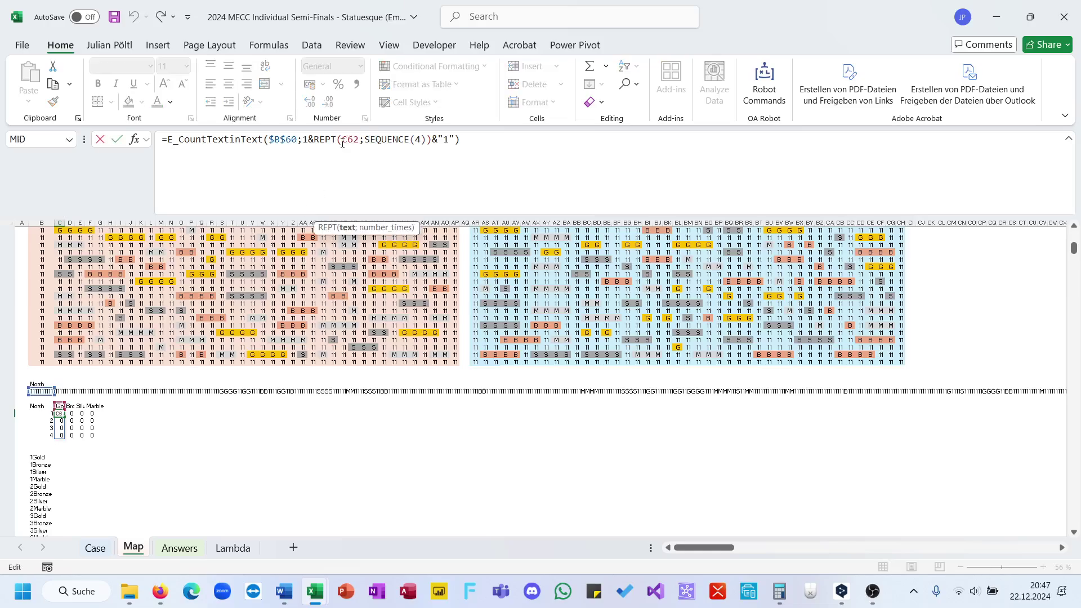
text(LEFT(C62)
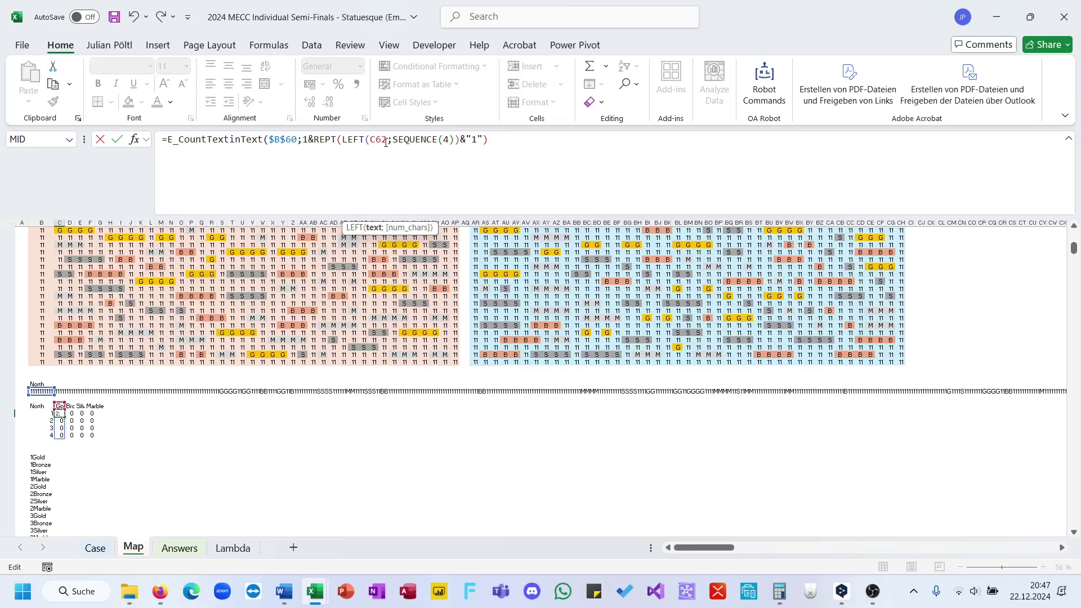
text(;1))
key(ctrl+Return)
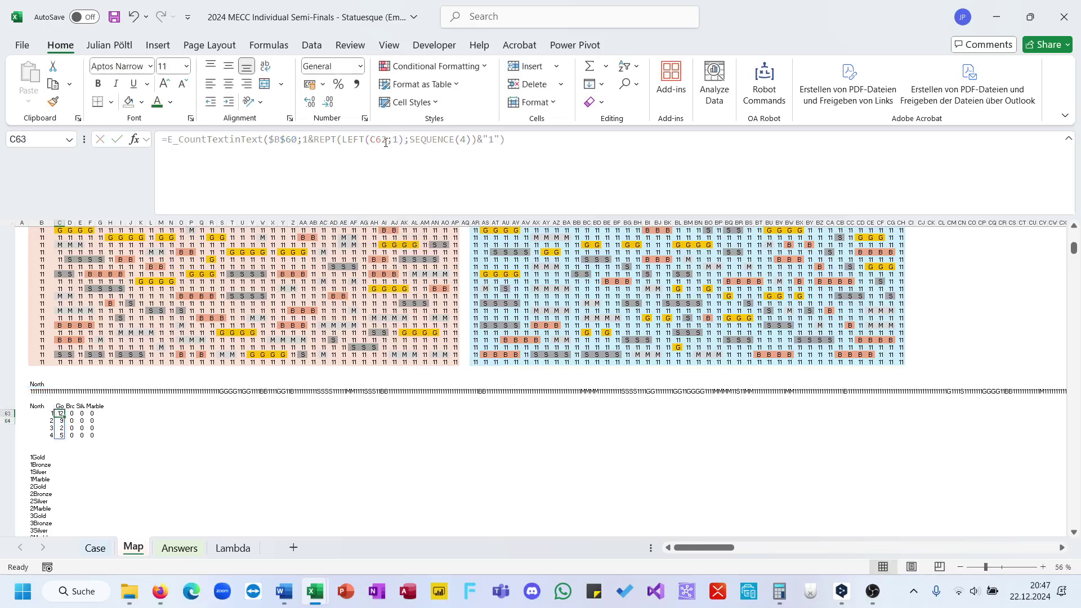
drag(65, 415, 93, 415)
- Replace the size numbers in B63:B66 with the Case sheet's size names Small, Medium, Large and X-Large
click(33, 457)
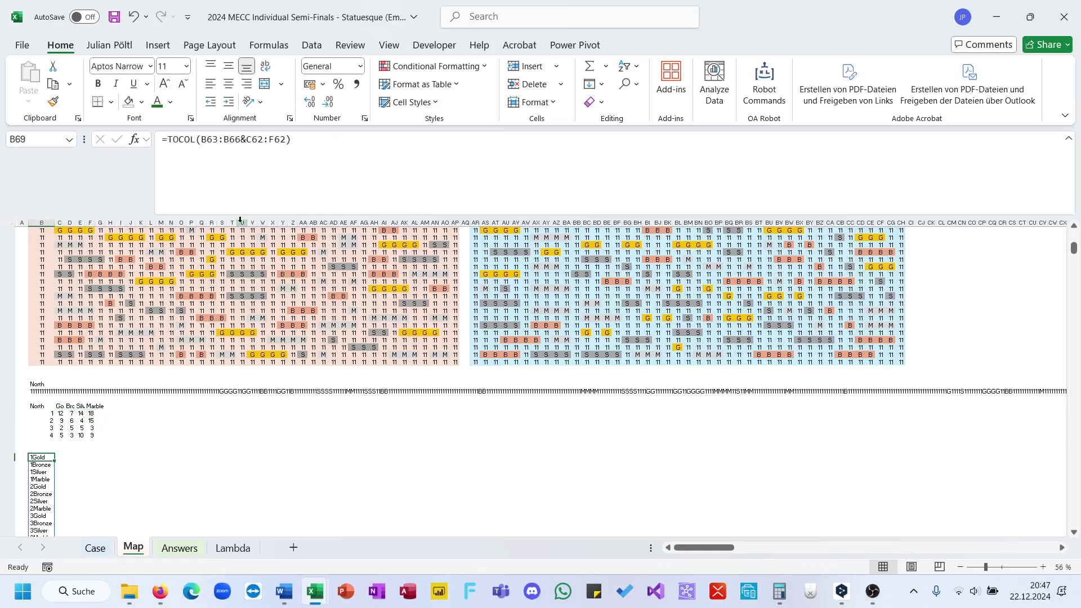
click(93, 548)
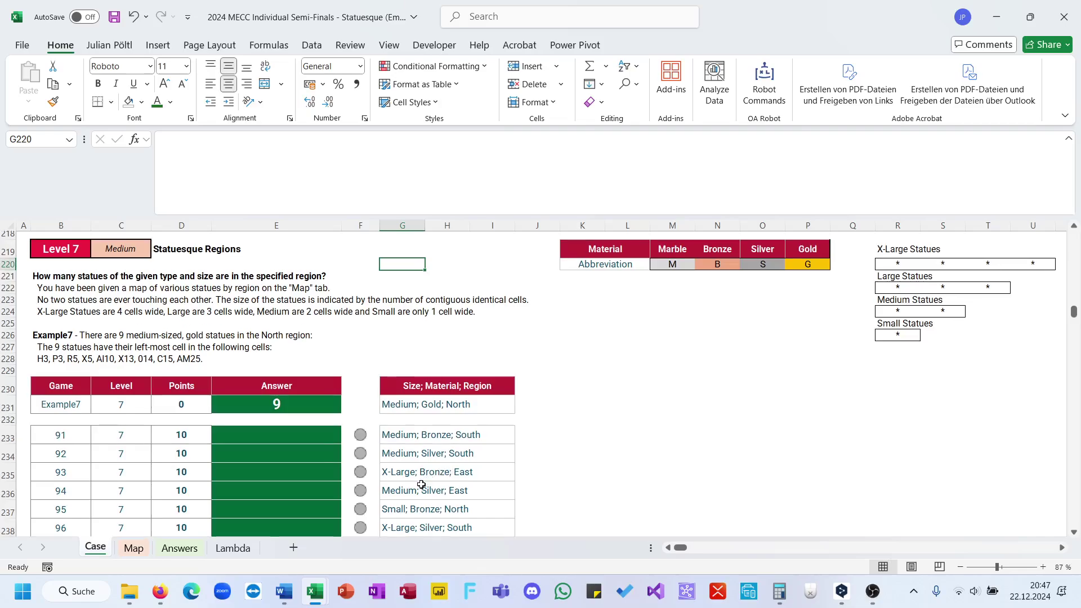
click(133, 547)
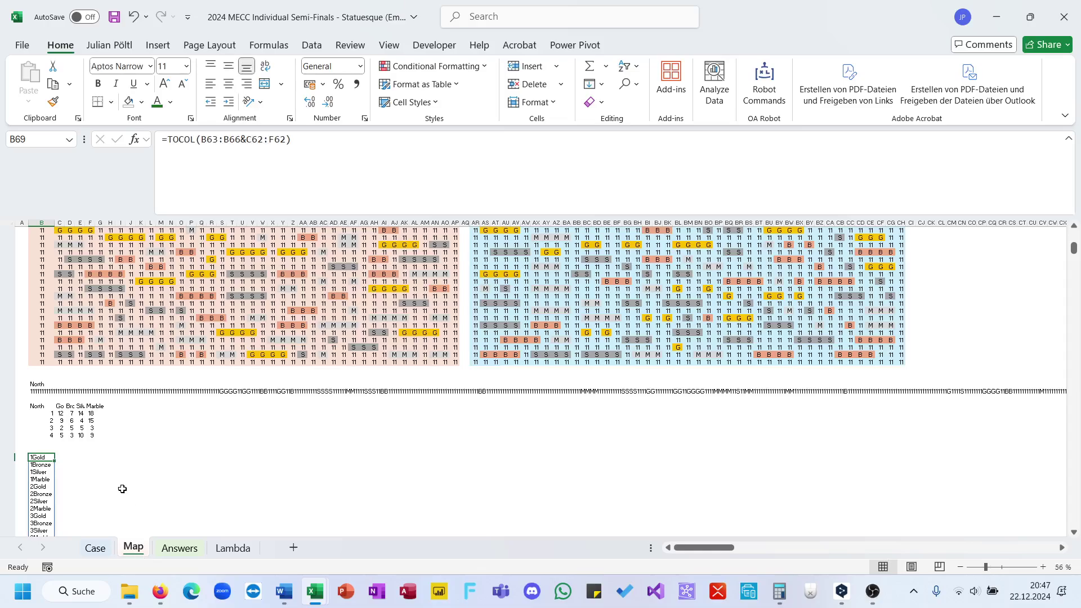
click(49, 414)
text(S)
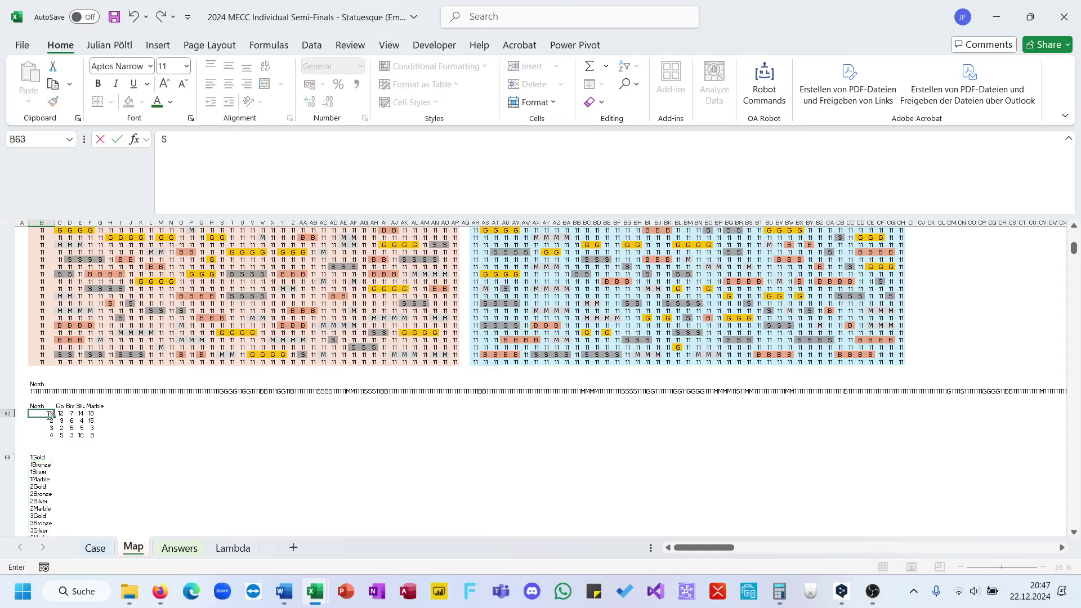
text(mall)
key(Return)
text(Med)
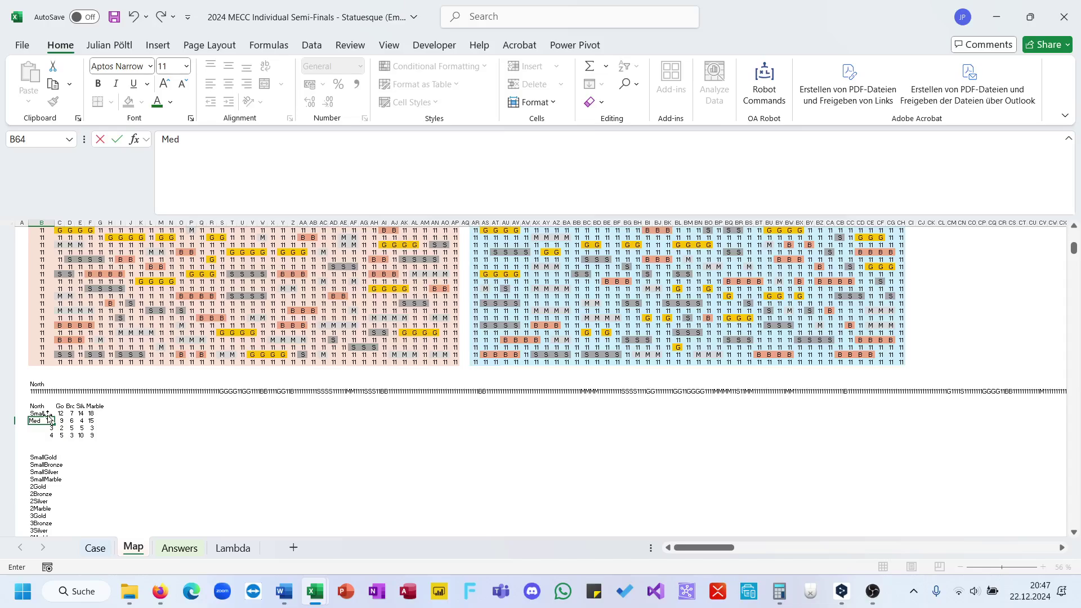
text(oium)
key(Return)
text(Larg)
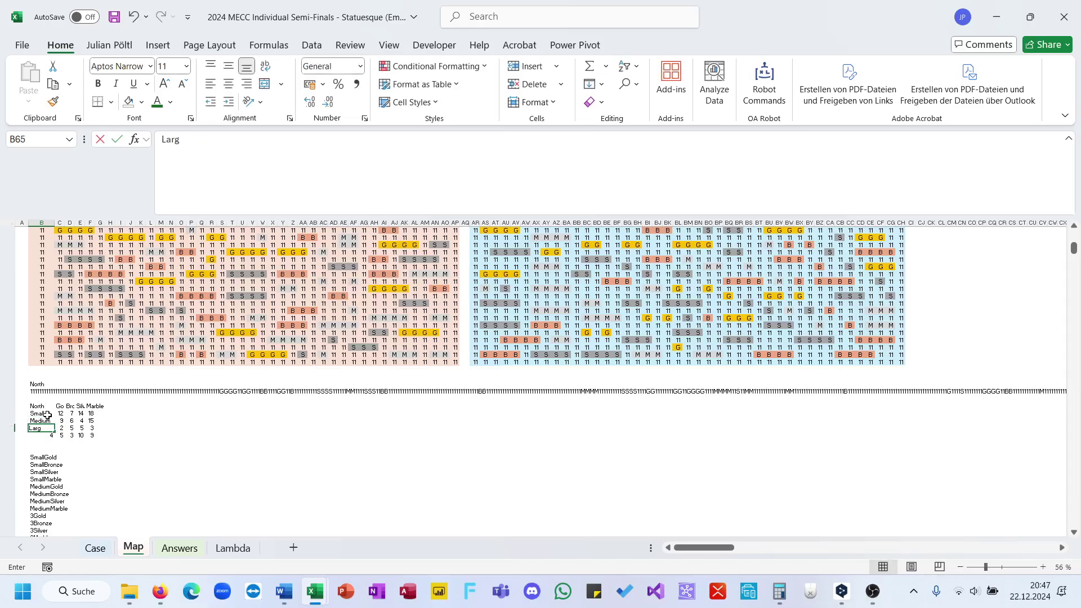
text(e)
key(Return)
text(X-Lar)
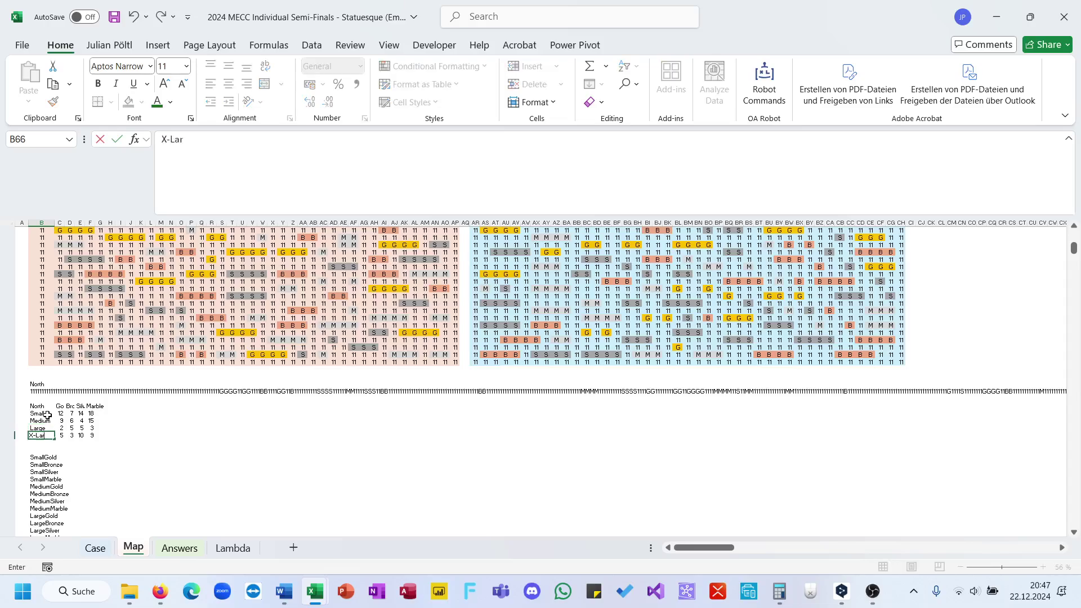
key(Return)
- Insert the separator "; " between size and material in B69, making it =TOCOL(B63:B66&"; "&C62:F62)
click(33, 458)
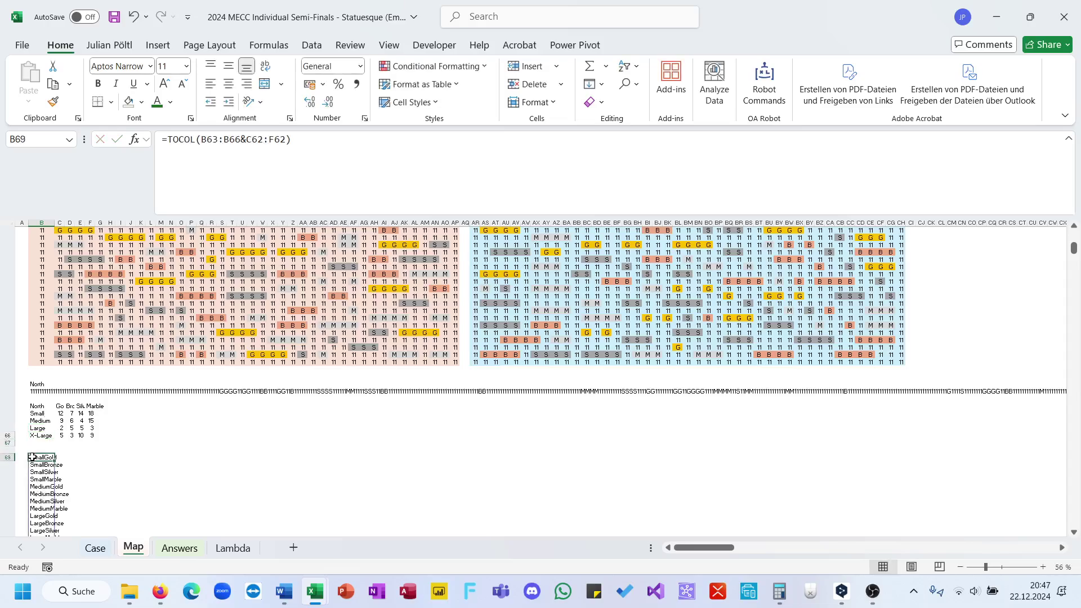
click(248, 141)
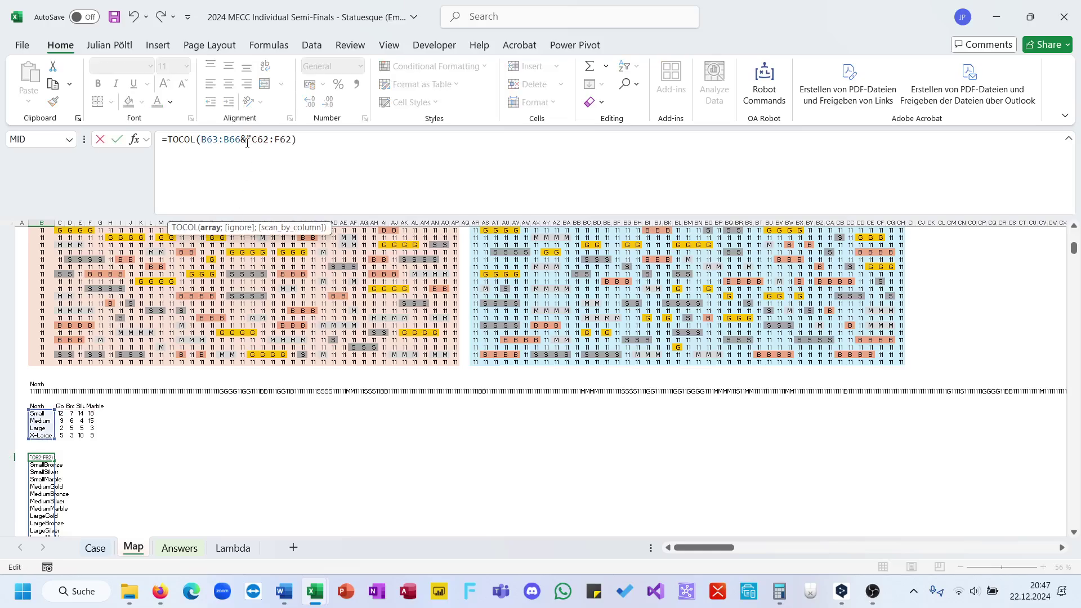
text(";")
key(BackSpace)
text("&)
key(ctrl+Return)
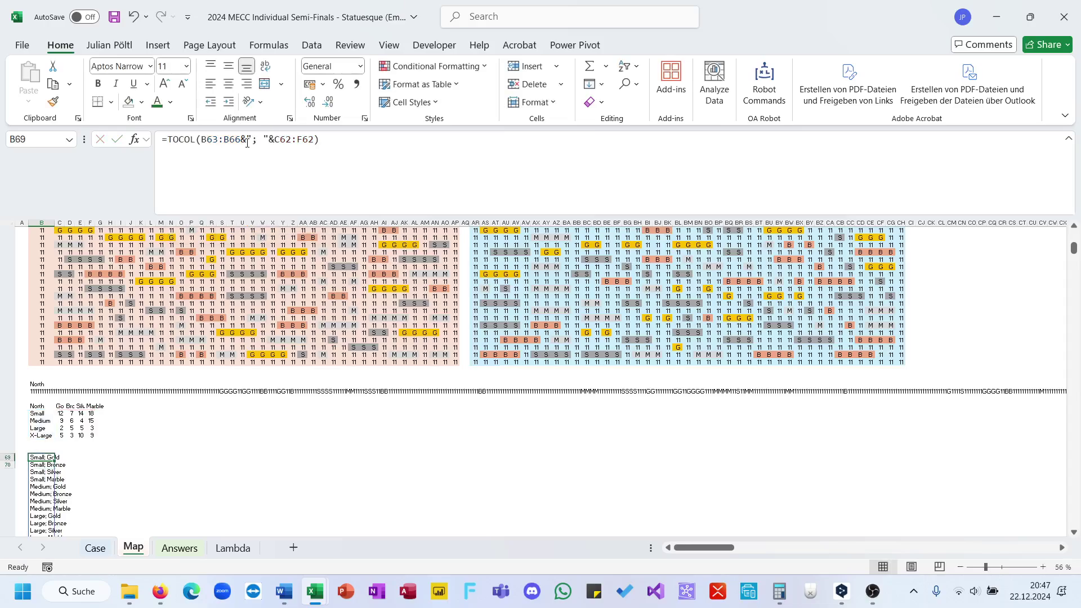
- Append the region name to the B69 labels by adding &"; "&B62 after the TOCOL function, following the Case sheet's label format
click(95, 548)
click(134, 548)
click(338, 140)
text(&";)
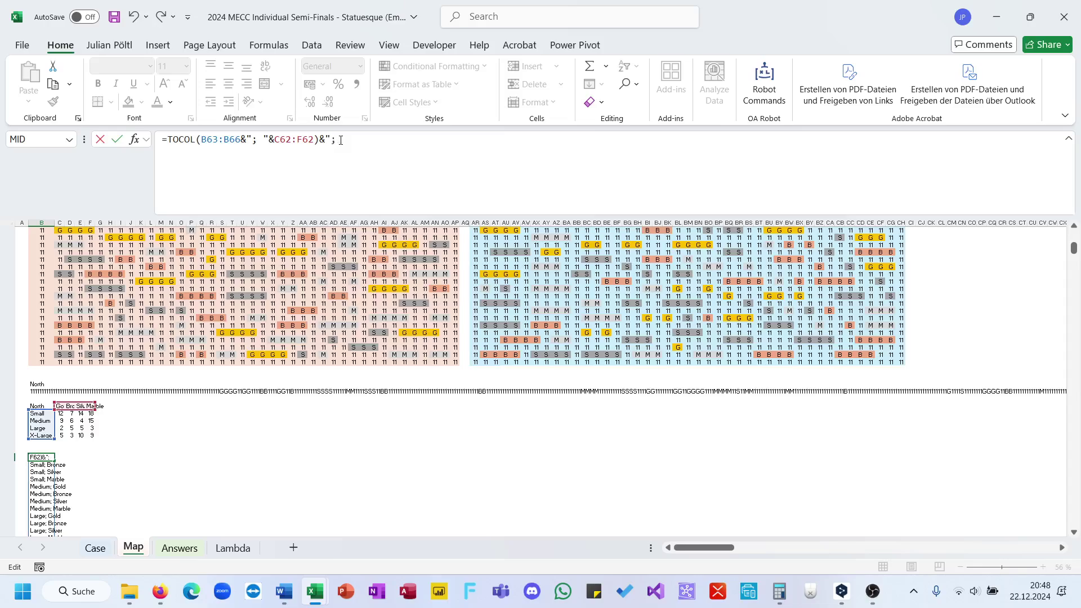
text( "&)
click(48, 405)
key(ctrl+Return)
- Enter =TOCOL(C63:F66) in C69 to list the North statue counts beside their labels
key(Right)
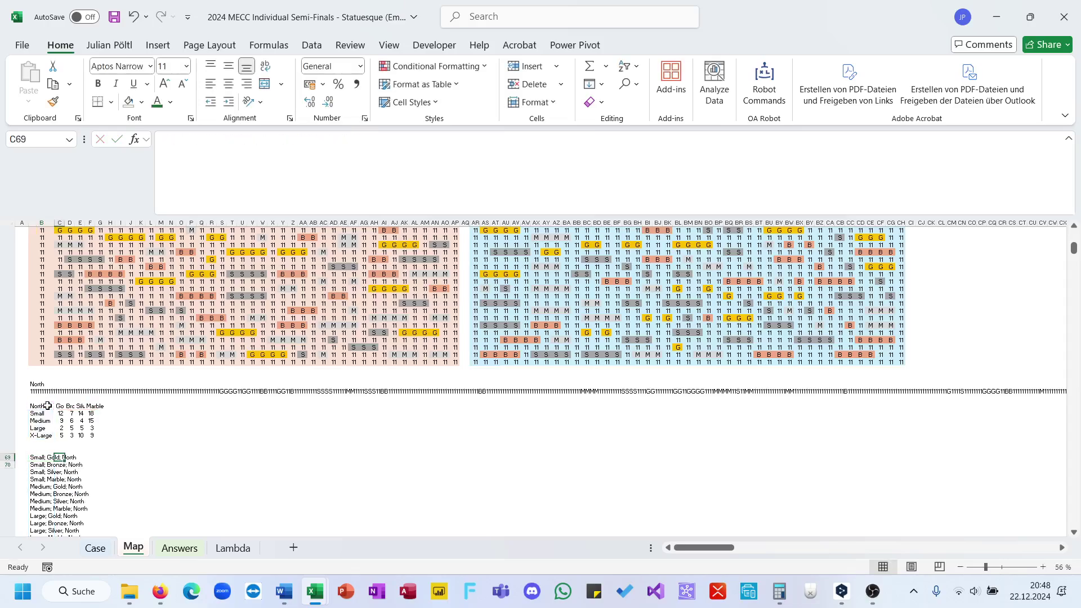
text(=toc)
key(Tab)
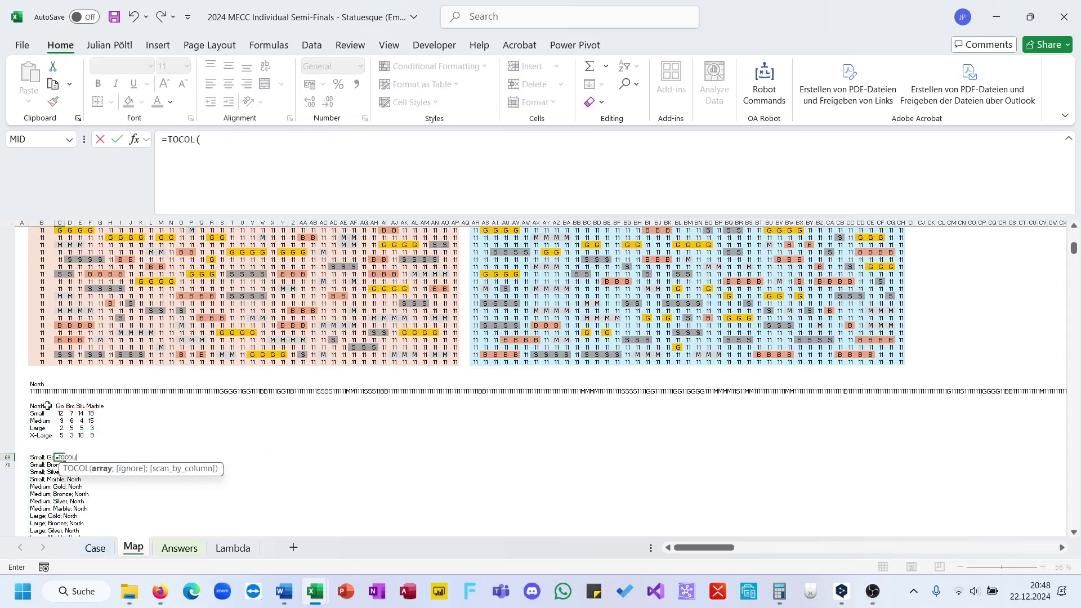
drag(54, 416, 91, 434)
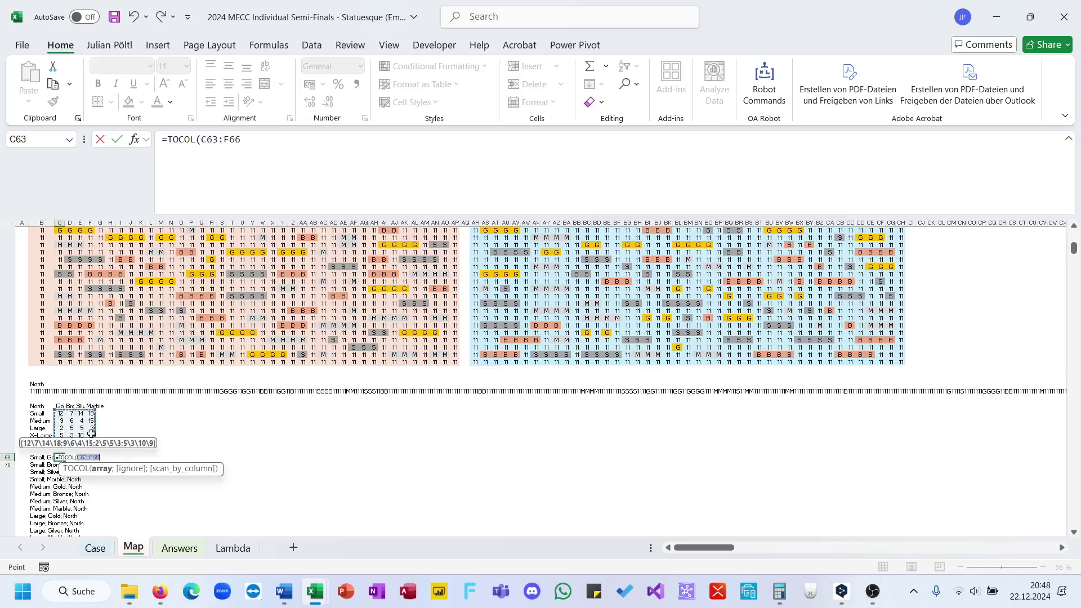
key(Return)
- Copy the North labels and counts from B69:C84 and paste them as values starting at Q68
key(Up)
key(Left)
key(ctrl+shift+Down)
key(shift+Right)
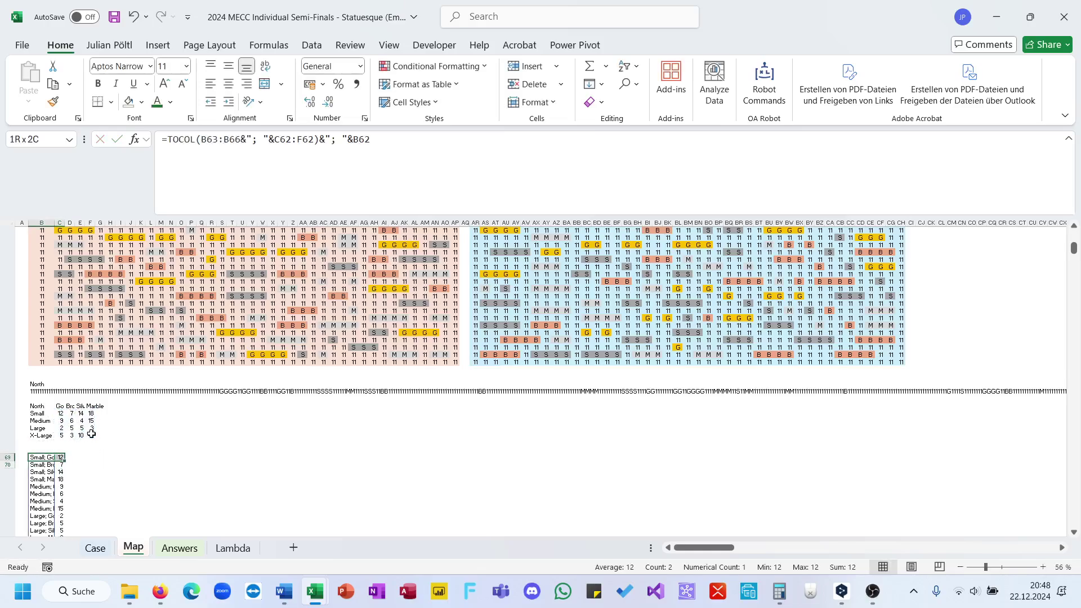
key(ctrl+c)
click(200, 413)
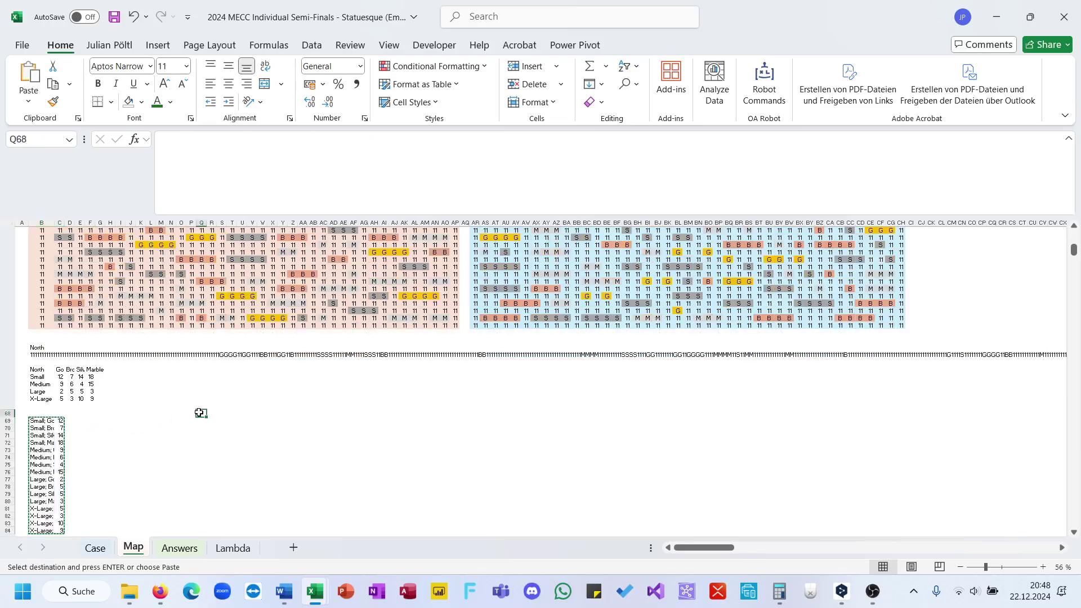
key(ctrl+v)
- Change the CONCAT range in B60 to the West region, B30:AP56
click(41, 371)
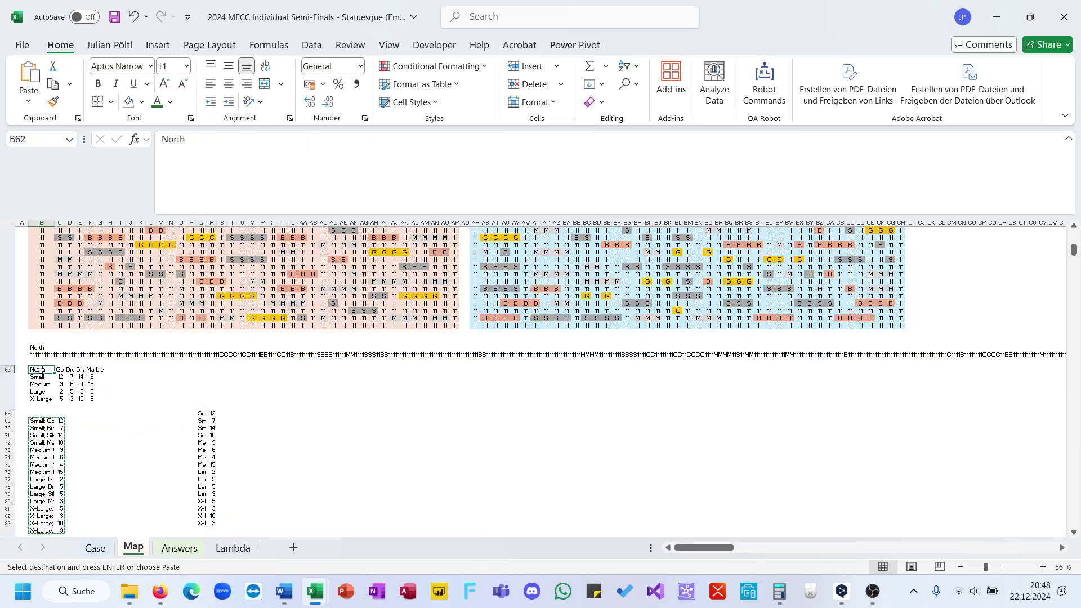
click(38, 354)
click(255, 155)
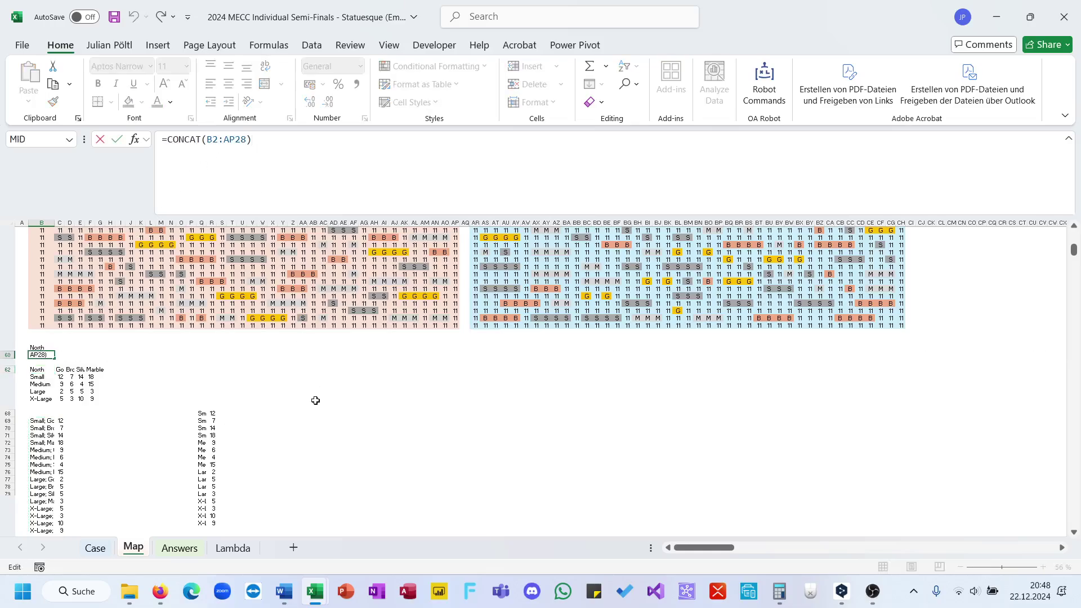
scroll(315, 400, up, 7)
drag(234, 273, 235, 479)
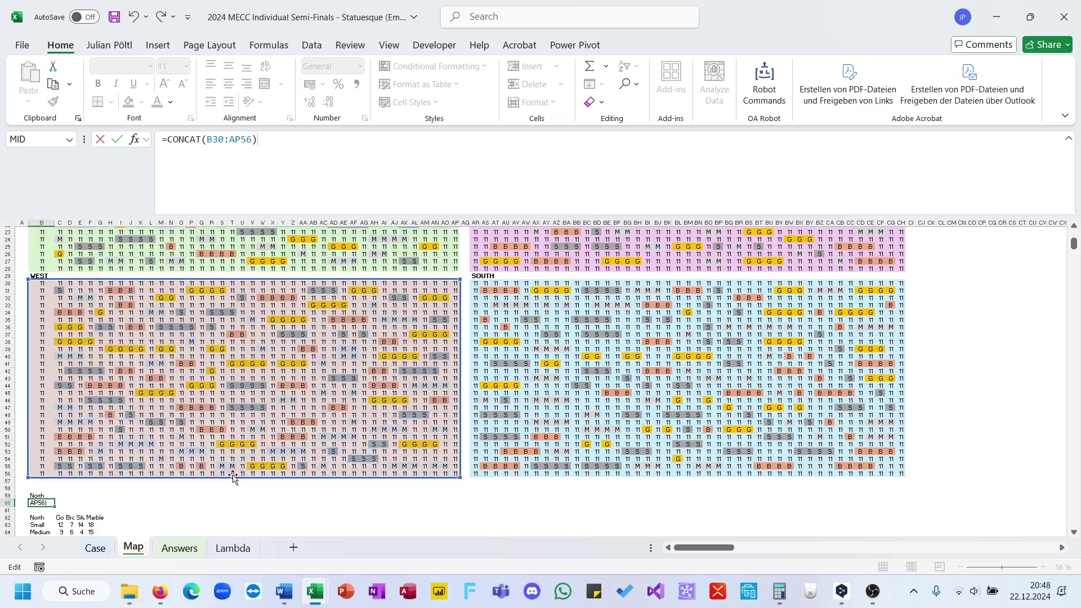
key(Return)
- Set the region name in B62 to West
click(41, 518)
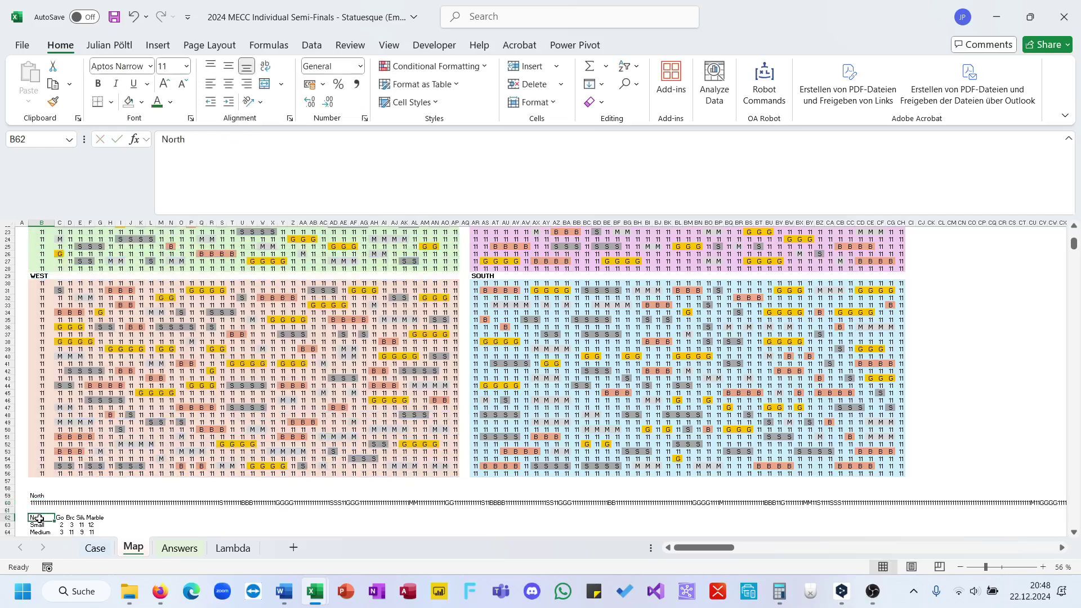
text(West)
key(Return)
- Copy the West labels and counts from B69:C84 and paste them as values below the North list at Q84
scroll(44, 484, down, 5)
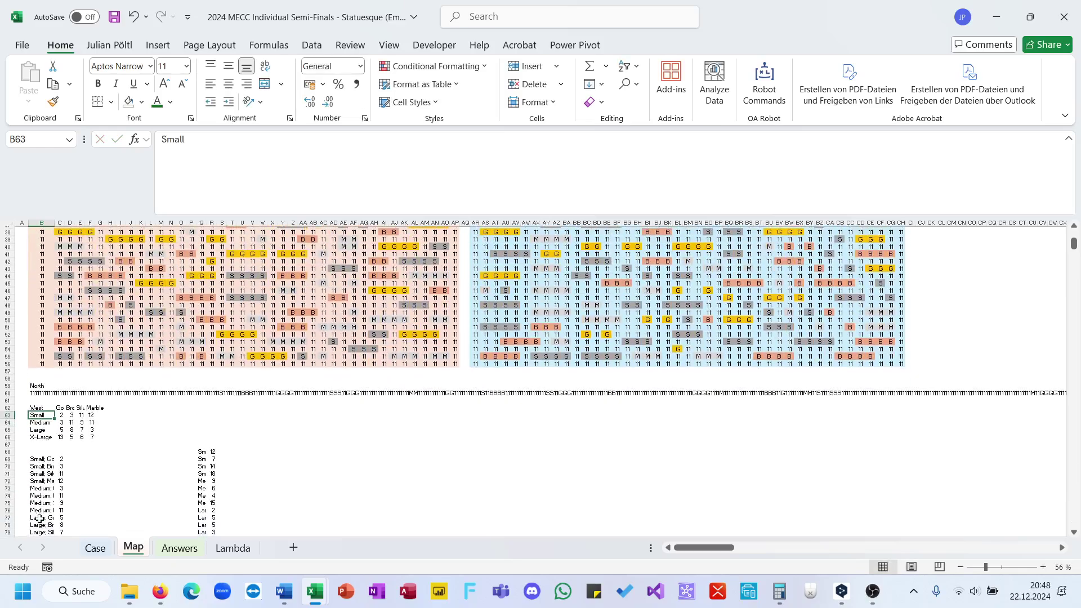
click(45, 461)
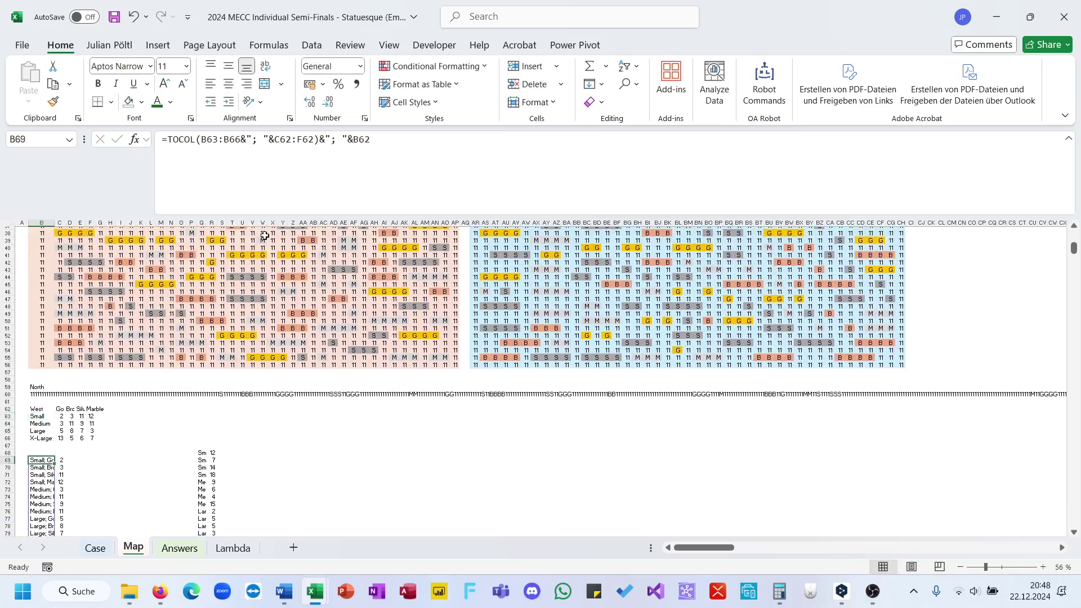
click(380, 177)
key(Return)
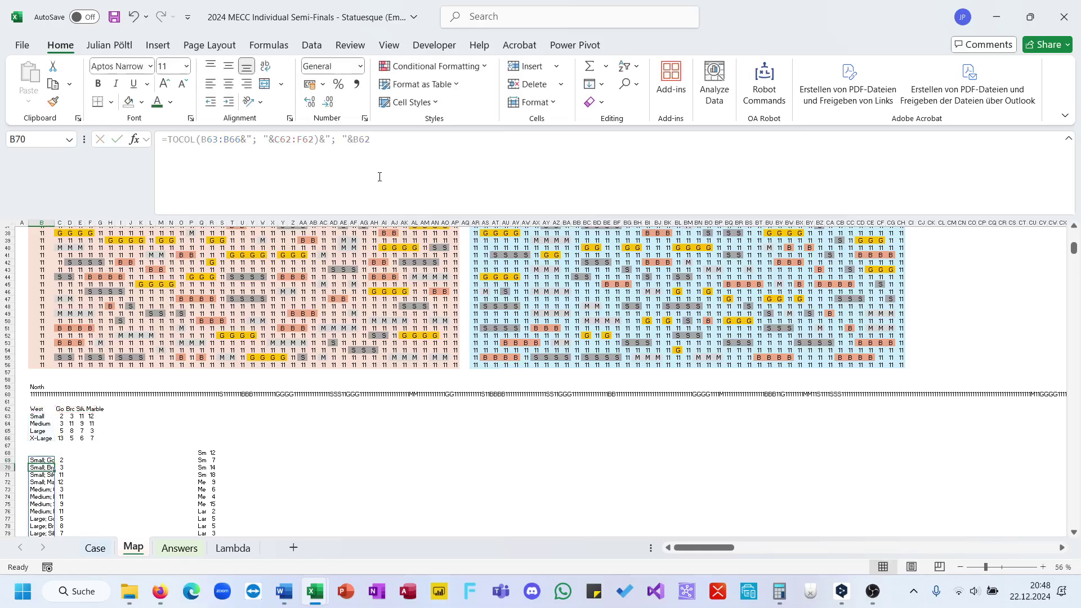
key(Up)
key(shift+Right)
key(ctrl+shift+Down)
key(ctrl+c)
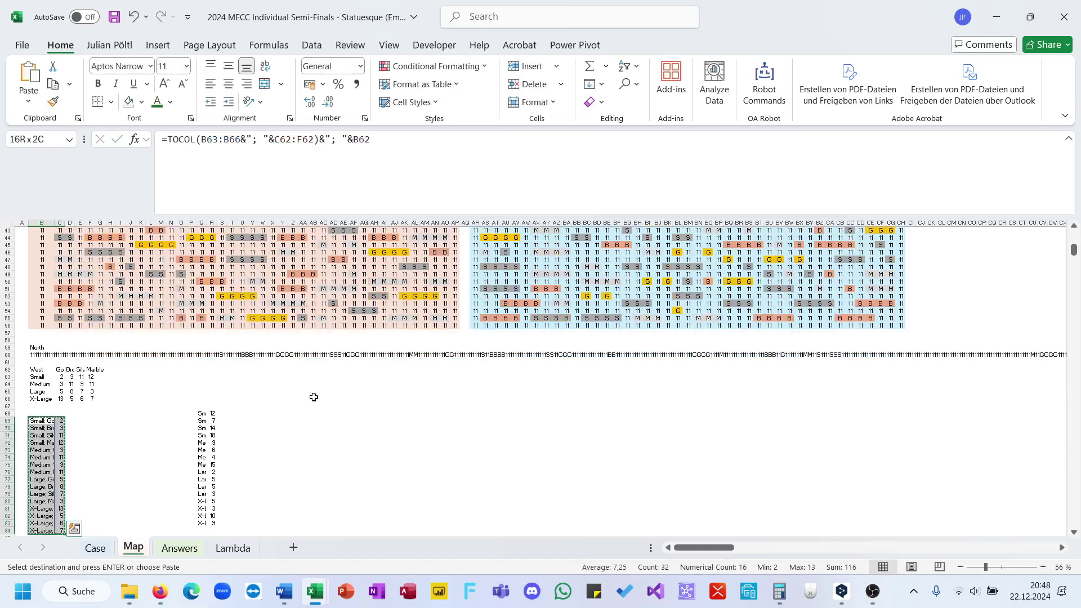
scroll(314, 395, down, 4)
click(203, 438)
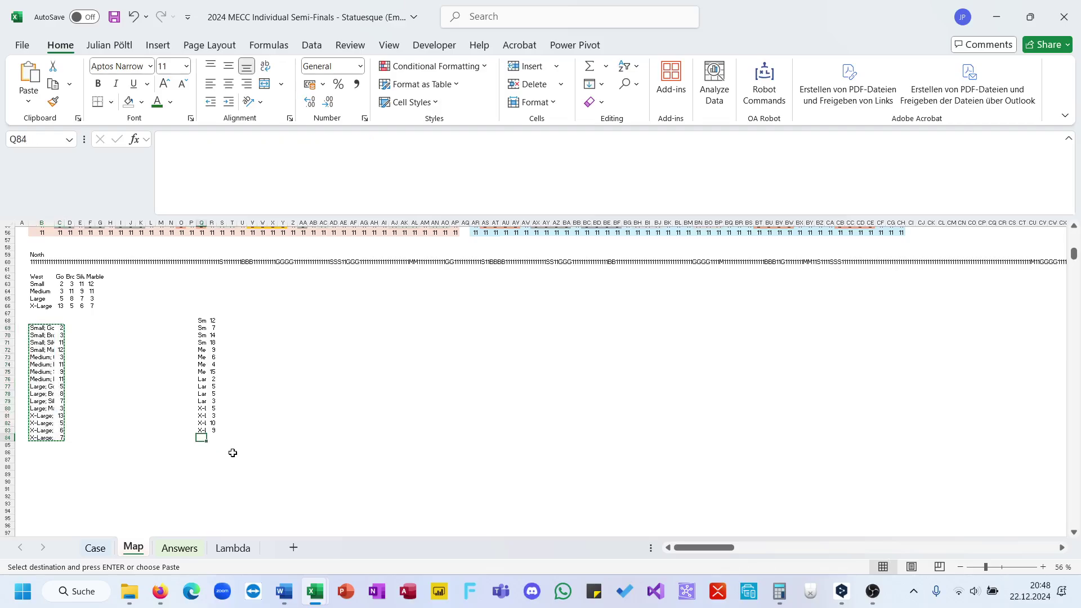
key(ctrl+v)
- Change the CONCAT range in B60 to the South region, AR30:CH56
scroll(232, 450, up, 4)
click(38, 359)
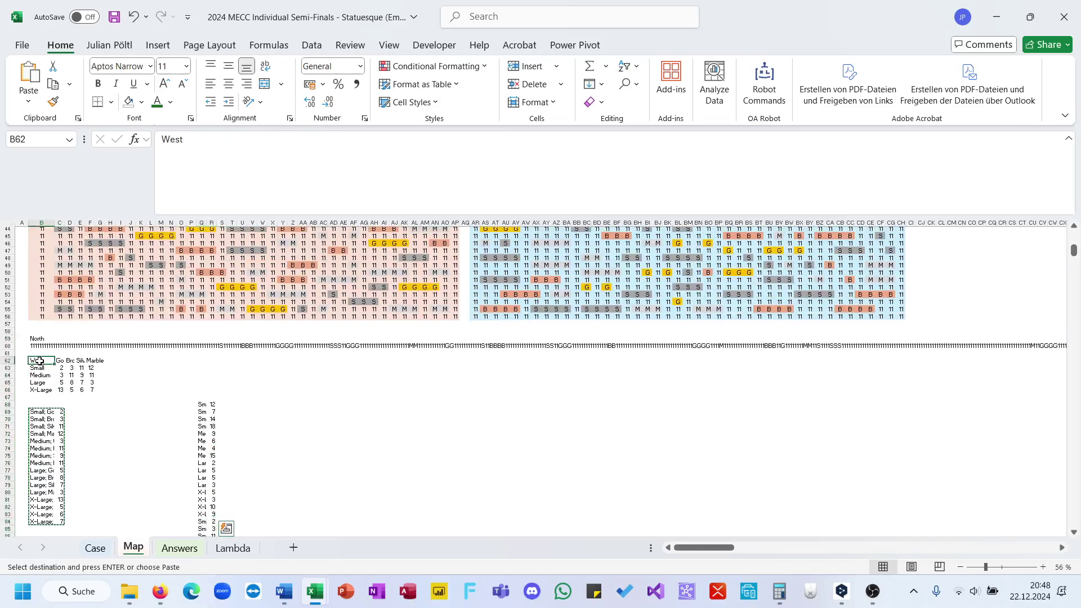
scroll(38, 359, up, 9)
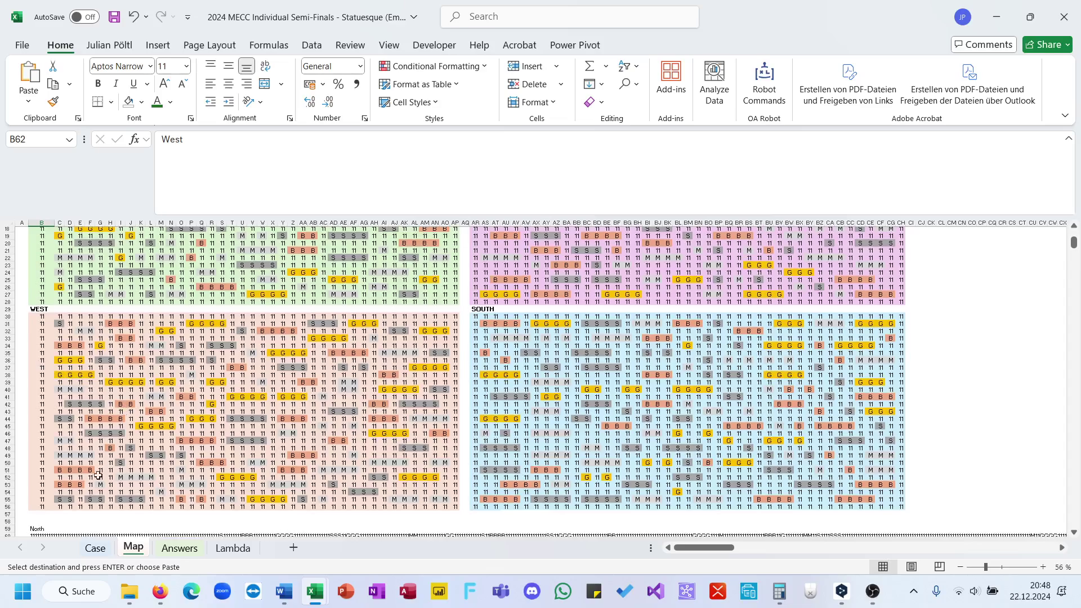
scroll(98, 475, down, 3)
click(41, 474)
click(292, 182)
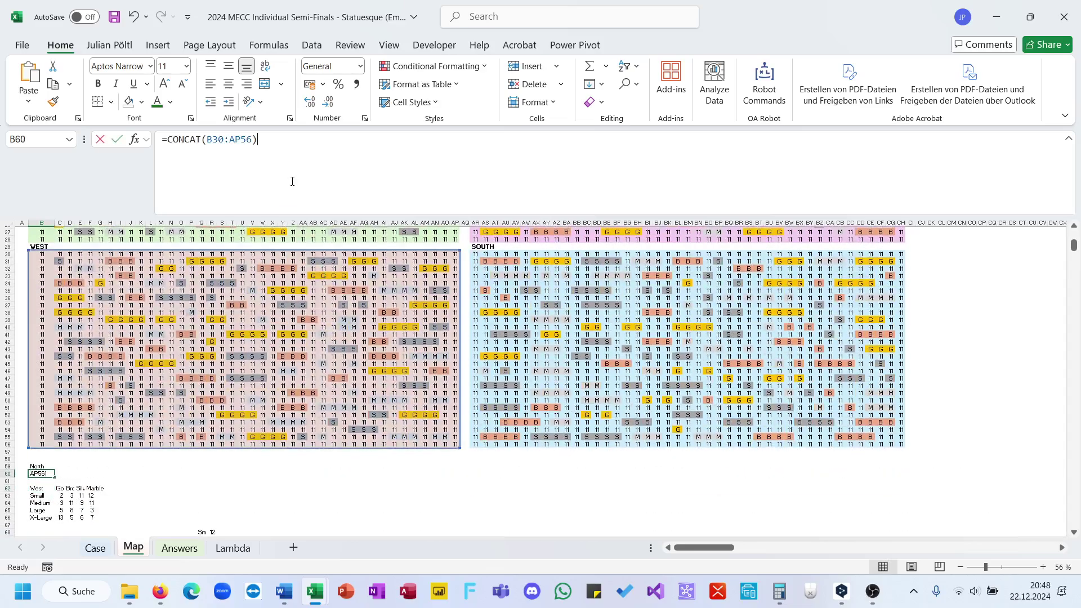
drag(461, 362, 901, 369)
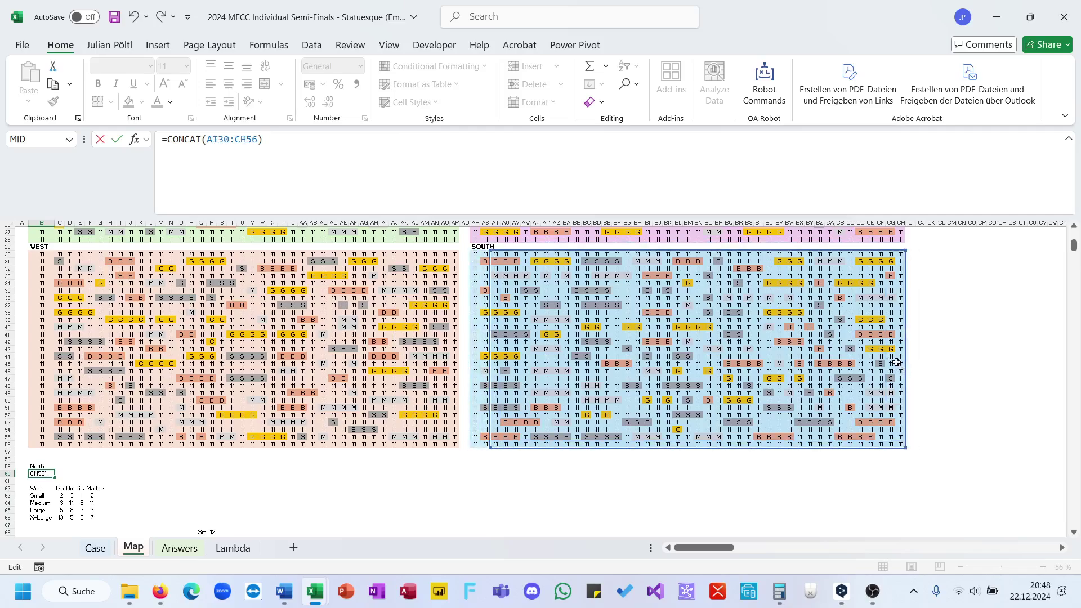
mouse_move(485, 252)
mouse_down()
mouse_move(65, 255)
mouse_move(56, 264)
mouse_move(340, 310)
mouse_move(477, 252)
mouse_move(479, 265)
mouse_up()
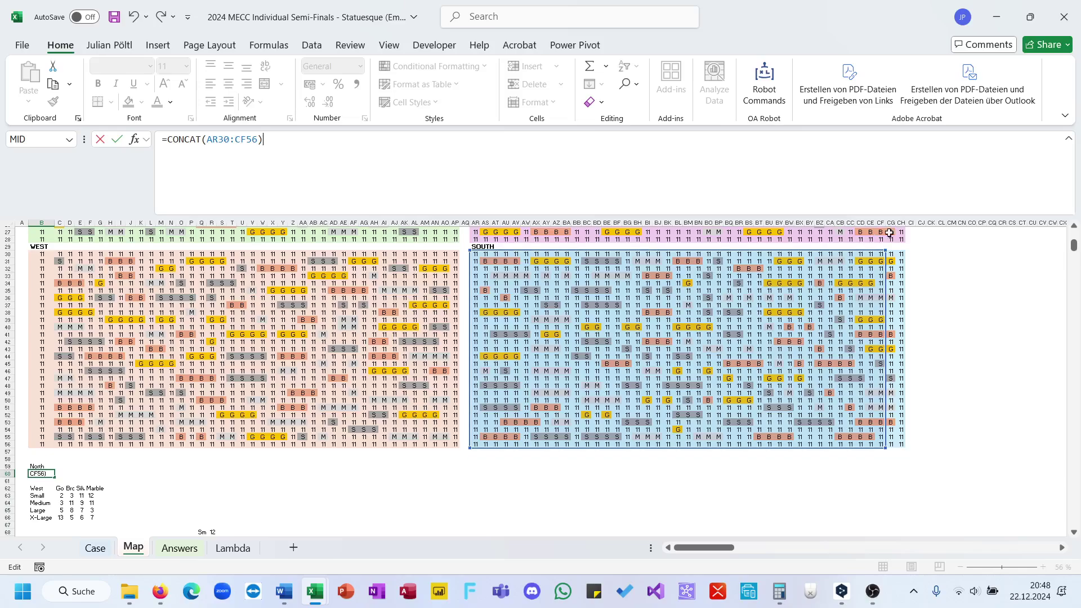
drag(886, 250, 904, 252)
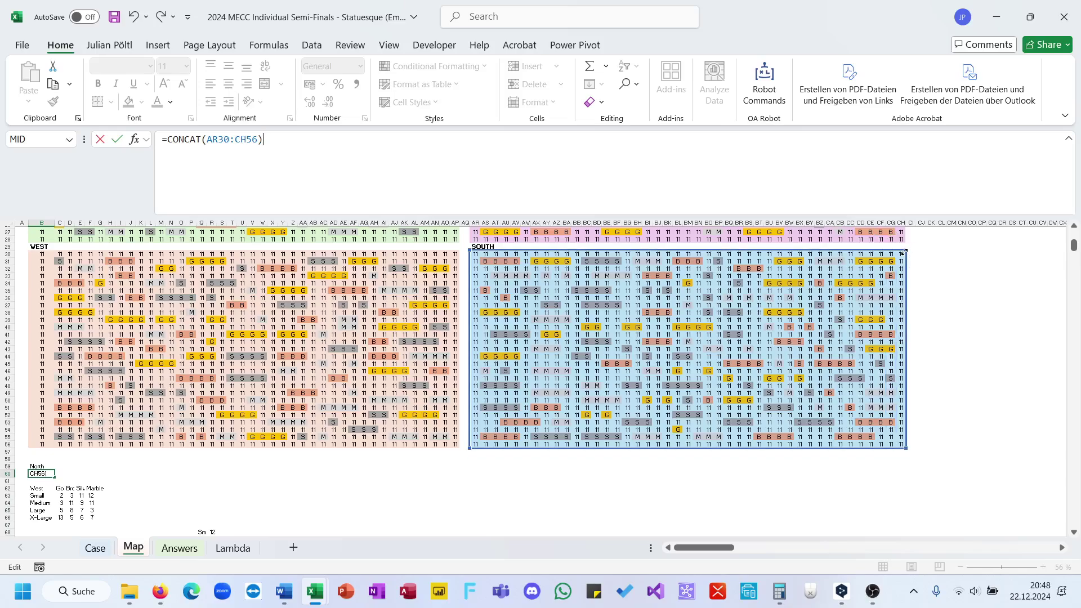
key(Return)
- Set the region name in B62 to South
scroll(237, 430, down, 4)
click(43, 393)
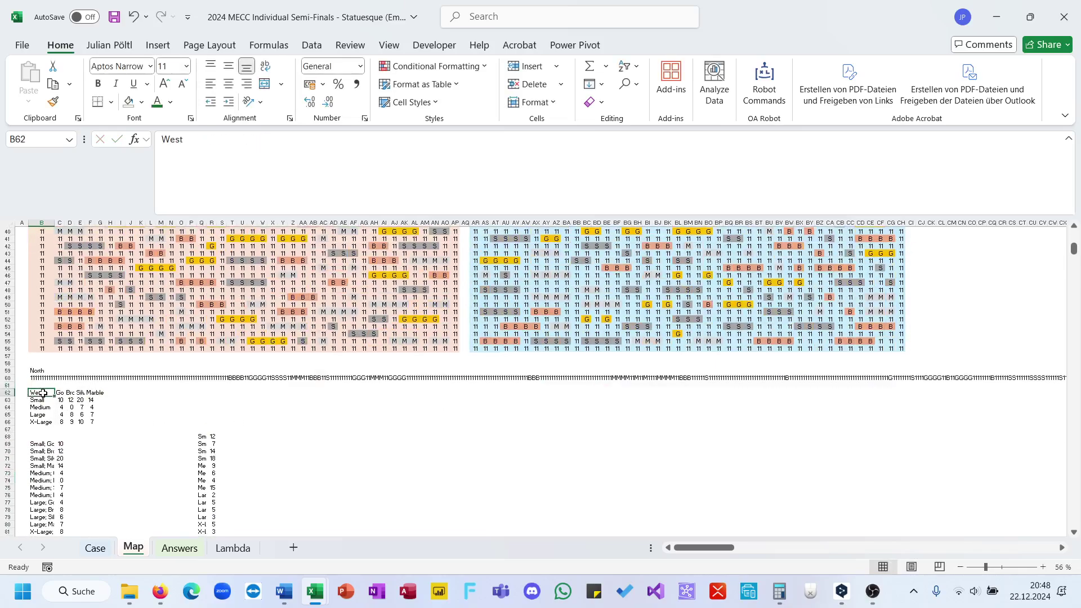
scroll(300, 405, up, 5)
text(So)
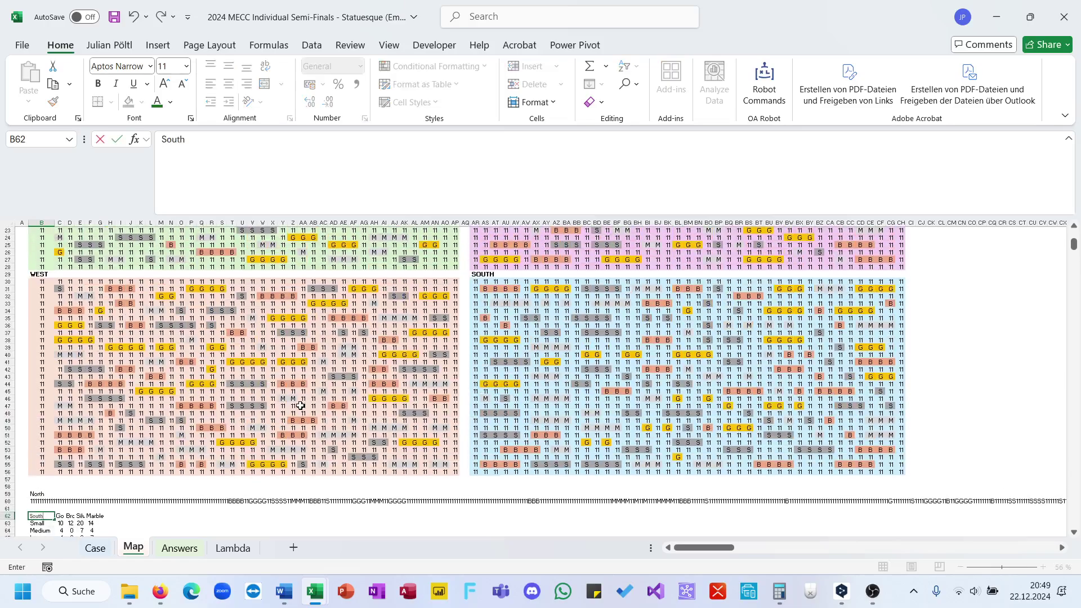
text(uth)
key(Return)
- Copy the South labels and counts from B69:C84 and paste them as values below the West list at Q100
scroll(301, 406, down, 12)
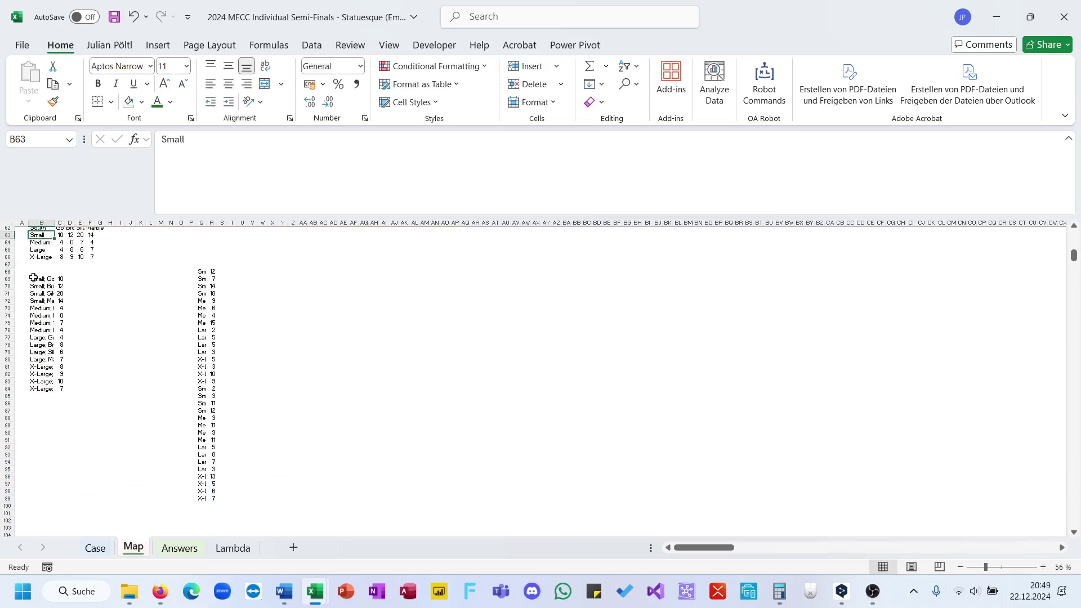
drag(33, 277, 61, 389)
key(ctrl+c)
scroll(215, 407, down, 3)
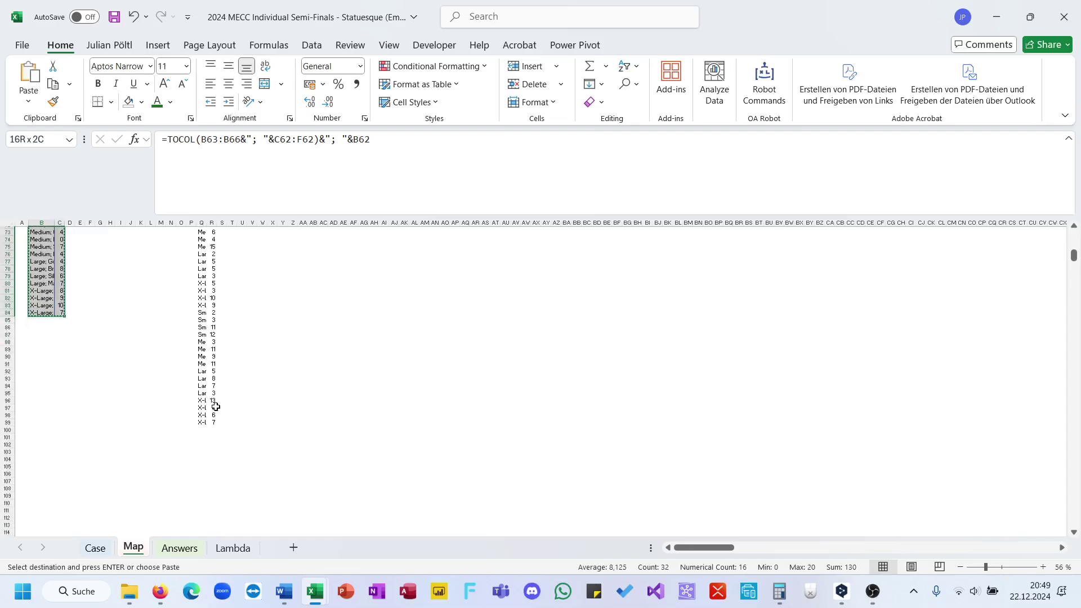
click(201, 431)
key(ctrl+v)
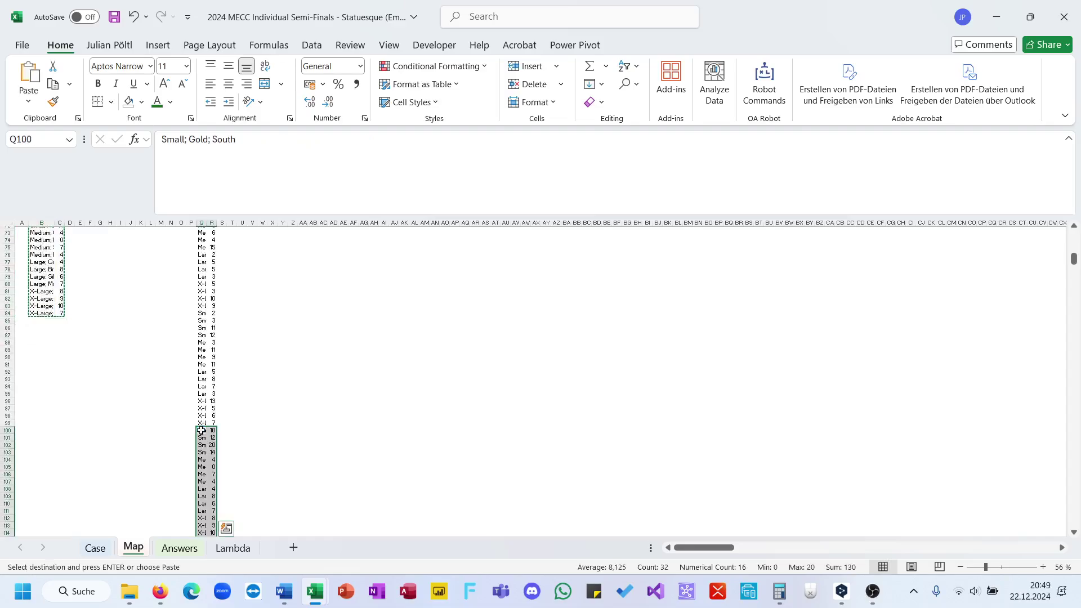
- Change the CONCAT range in B60 to the East region, AR2:CH28
scroll(201, 430, up, 14)
click(39, 433)
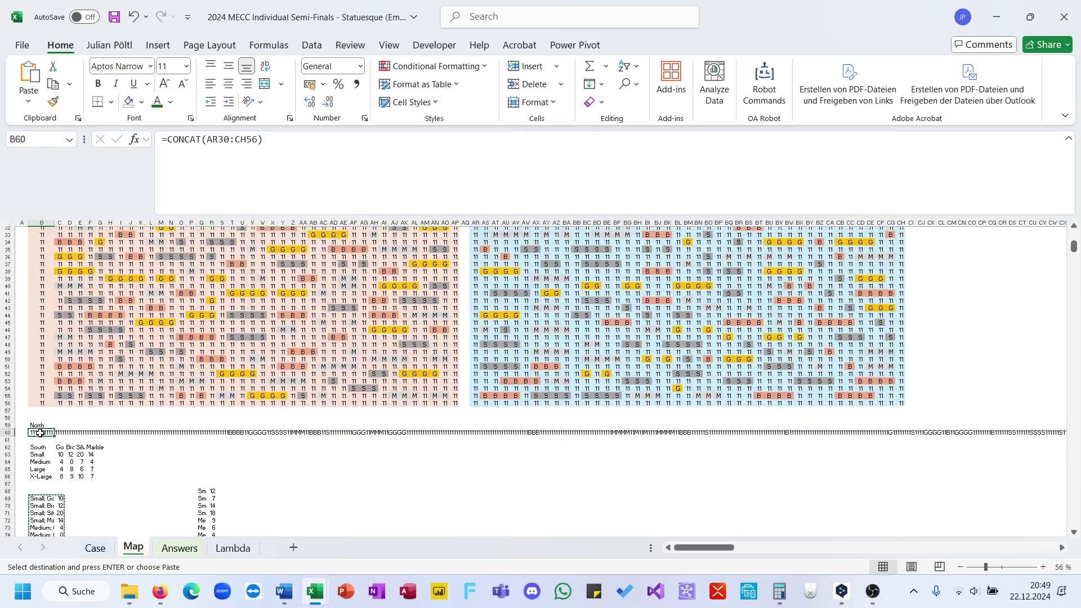
click(409, 204)
scroll(567, 475, up, 8)
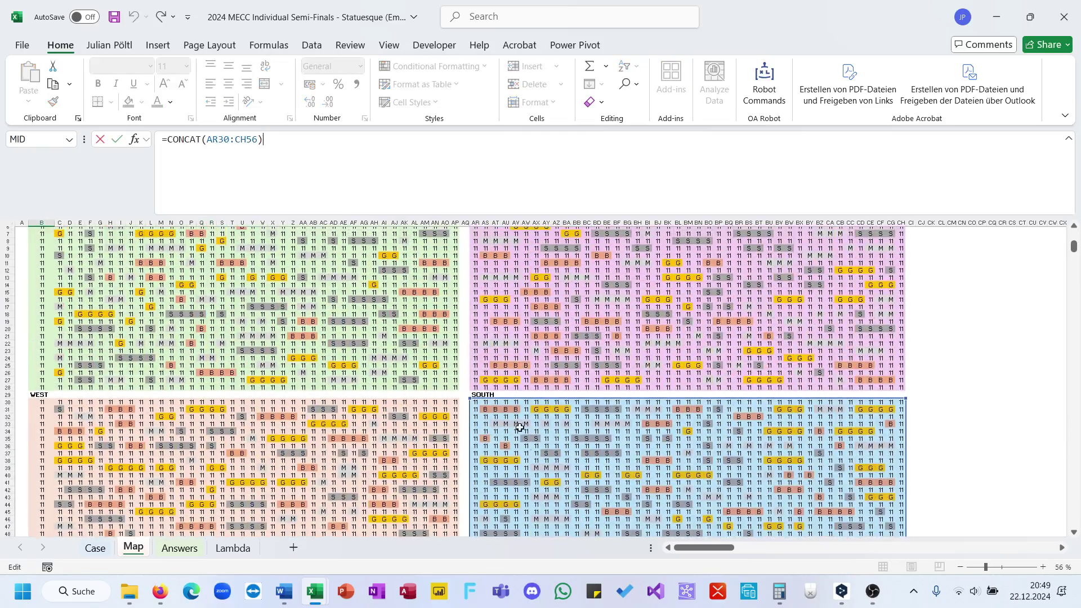
drag(512, 397, 516, 240)
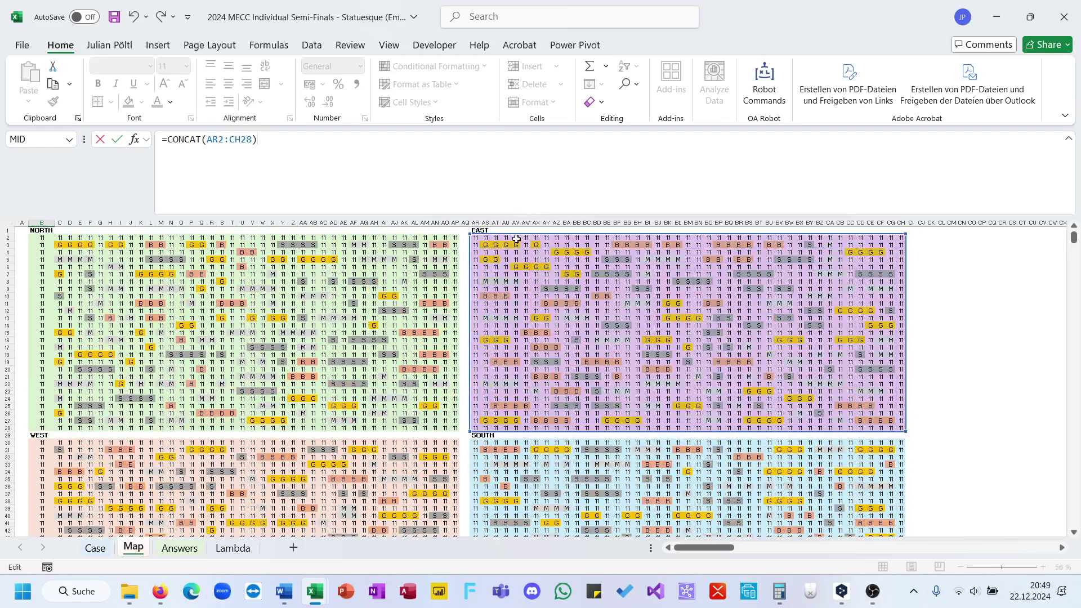
key(Return)
- Set the region name in B62 to East
scroll(517, 239, down, 4)
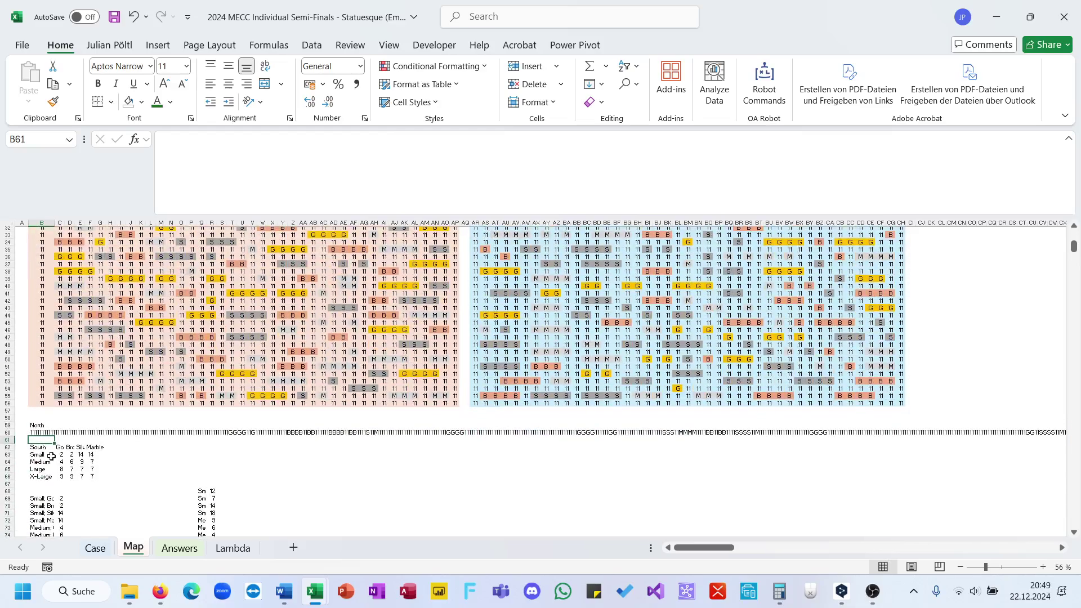
click(47, 449)
text(Ea)
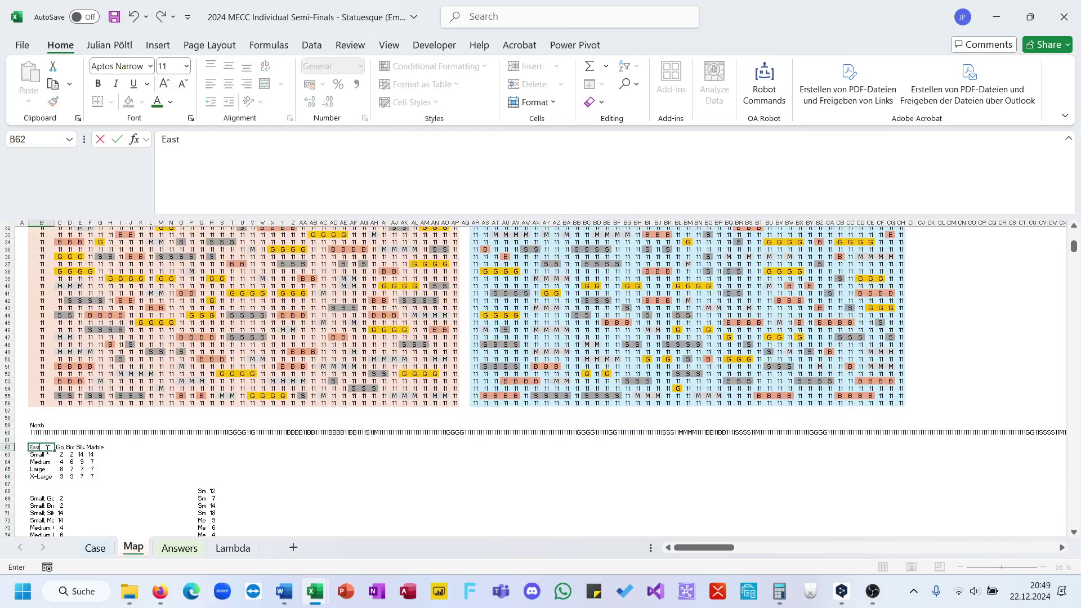
text(st)
key(Return)
- Copy the East labels and counts from B69:C84 and paste them as values below the South list at Q116
scroll(45, 406, down, 7)
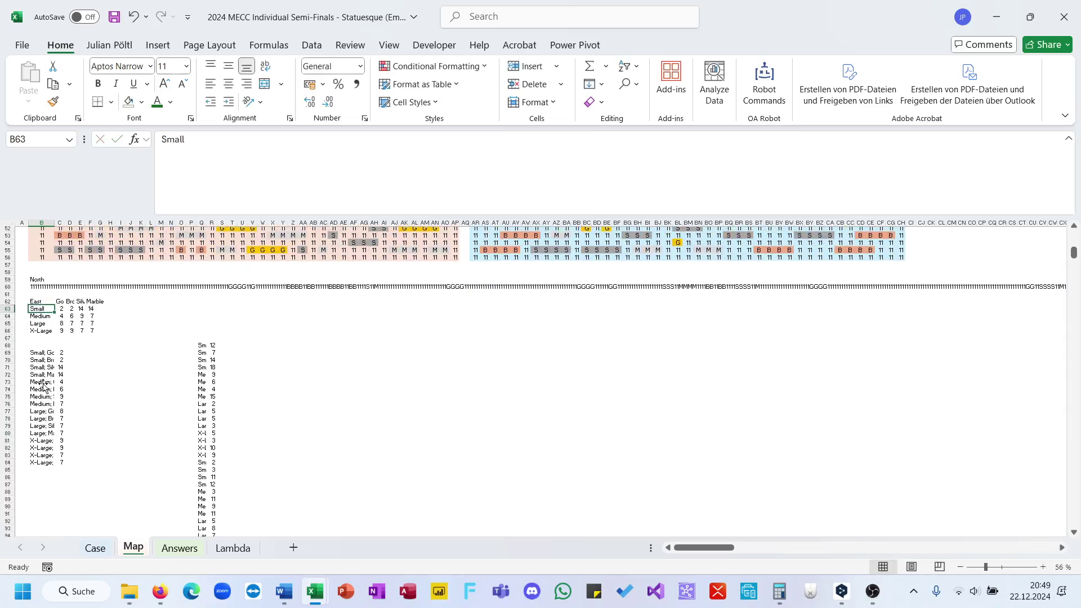
click(38, 357)
drag(38, 357, 61, 463)
key(ctrl+c)
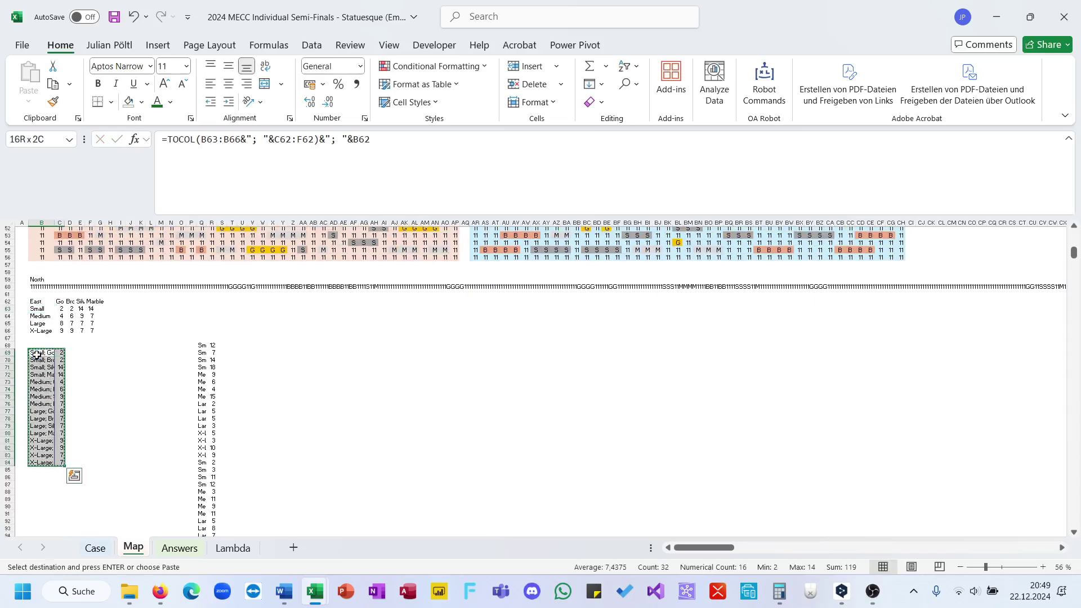
scroll(41, 340, down, 9)
click(199, 496)
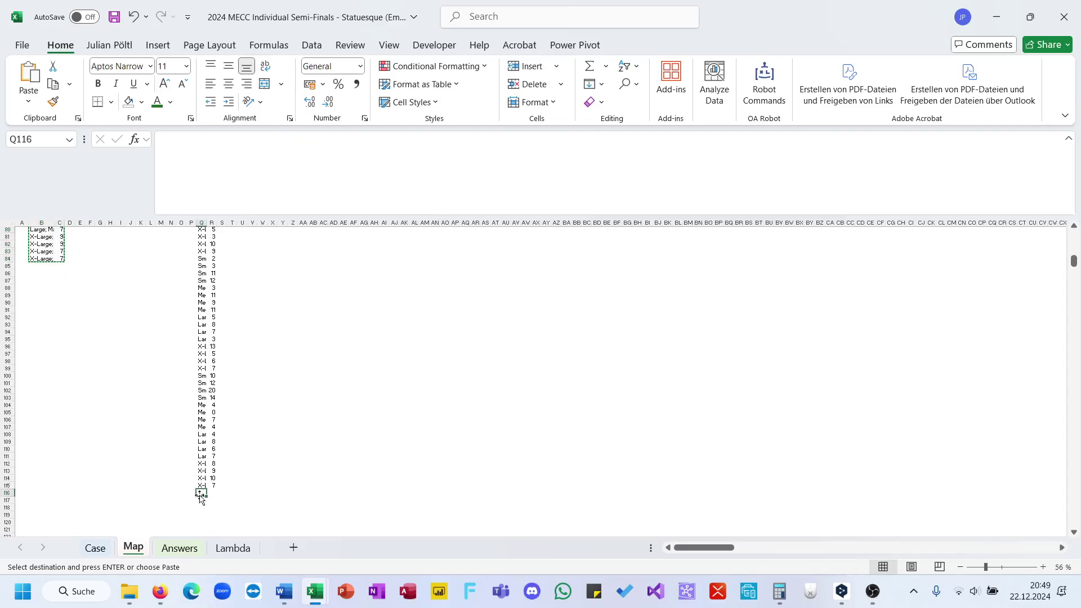
key(ctrl+v)
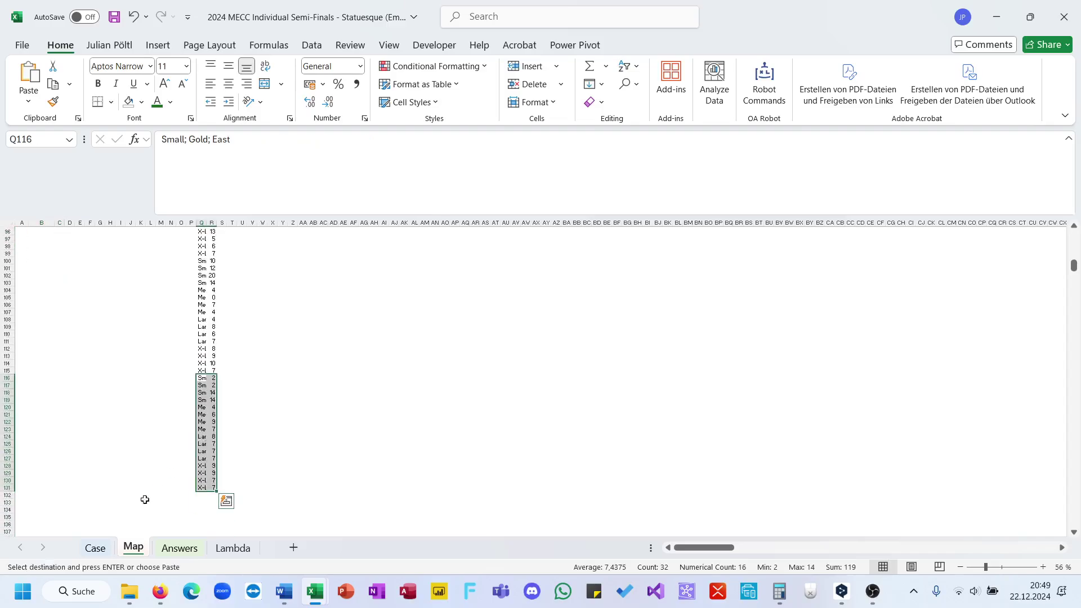
- Start an XLOOKUP formula in the game 91 answer cell E233 on the Case sheet, with G233 as the lookup value
click(94, 547)
scroll(236, 396, down, 1)
click(236, 396)
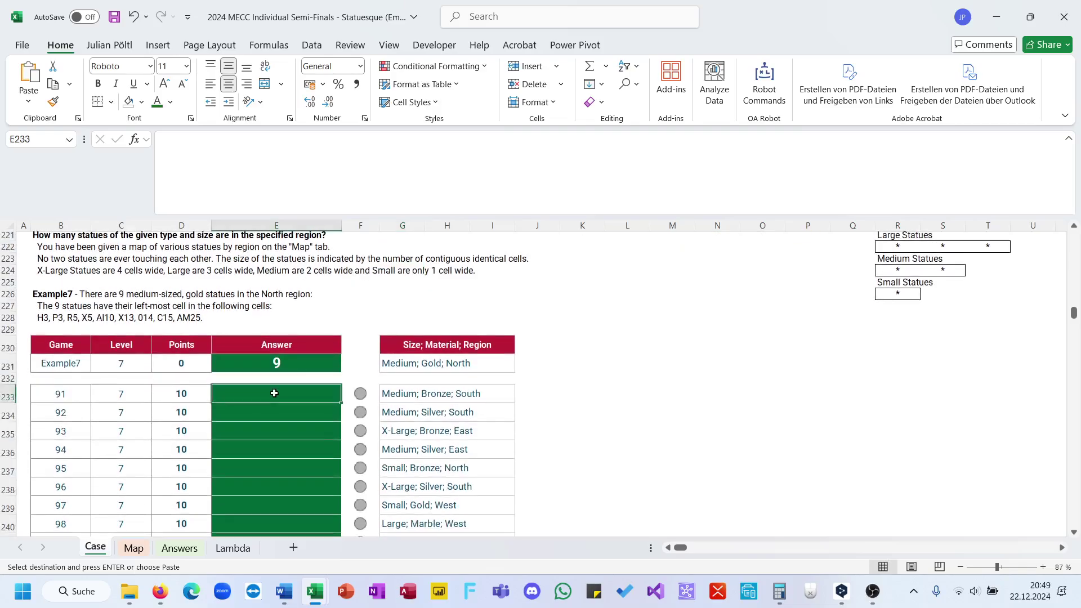
text(=xl)
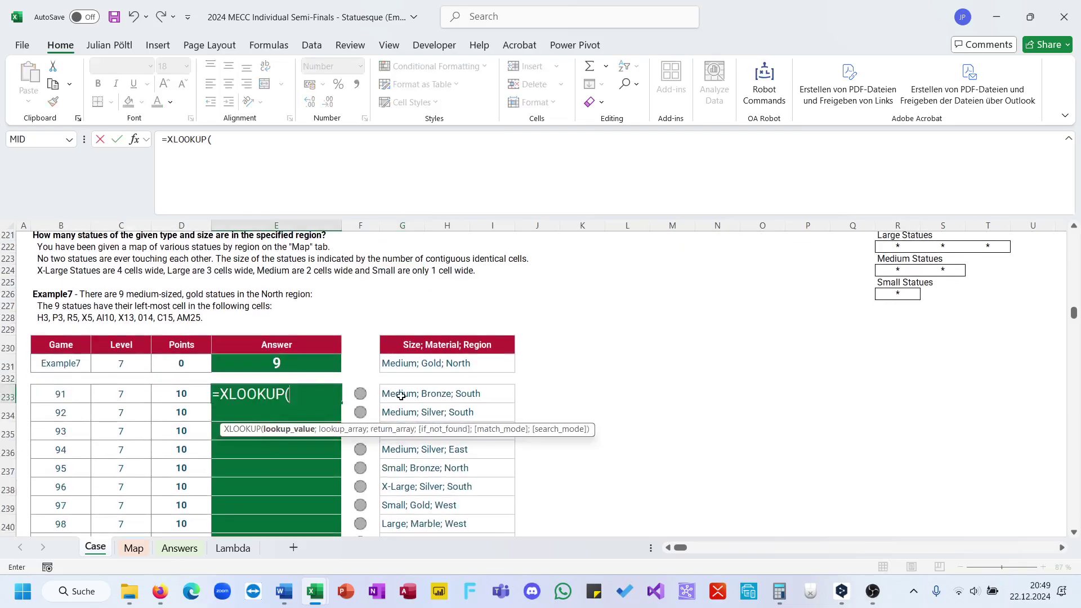
click(401, 396)
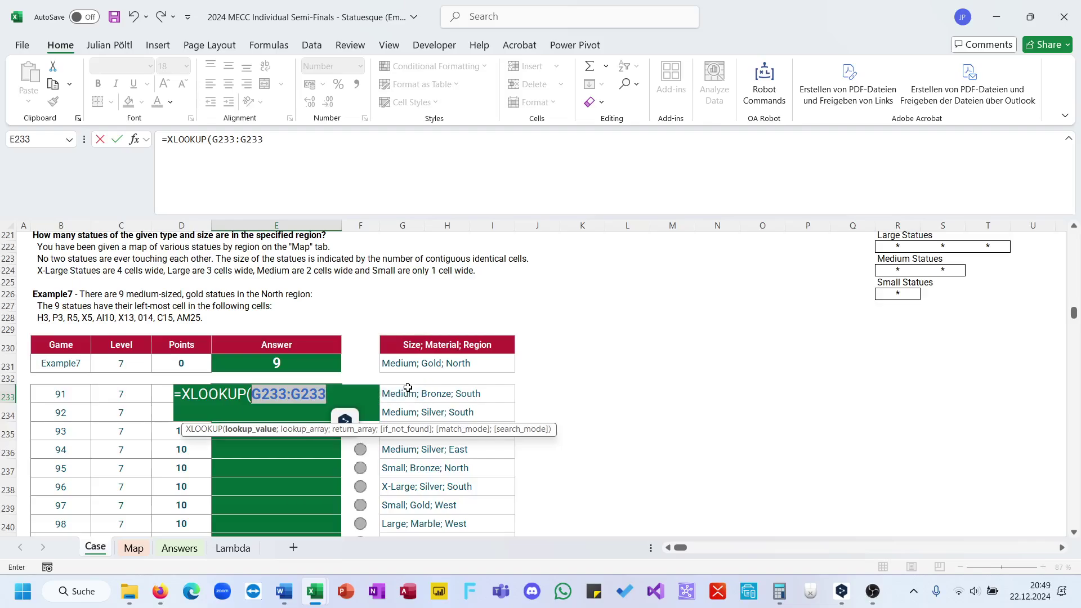
key(BackSpace)
key(BackSpace)
key(BackSpace)
key(BackSpace)
key(BackSpace)
key(BackSpace)
key(BackSpace)
key(BackSpace)
key(BackSpace)
key(BackSpace)
text(()
click(408, 388)
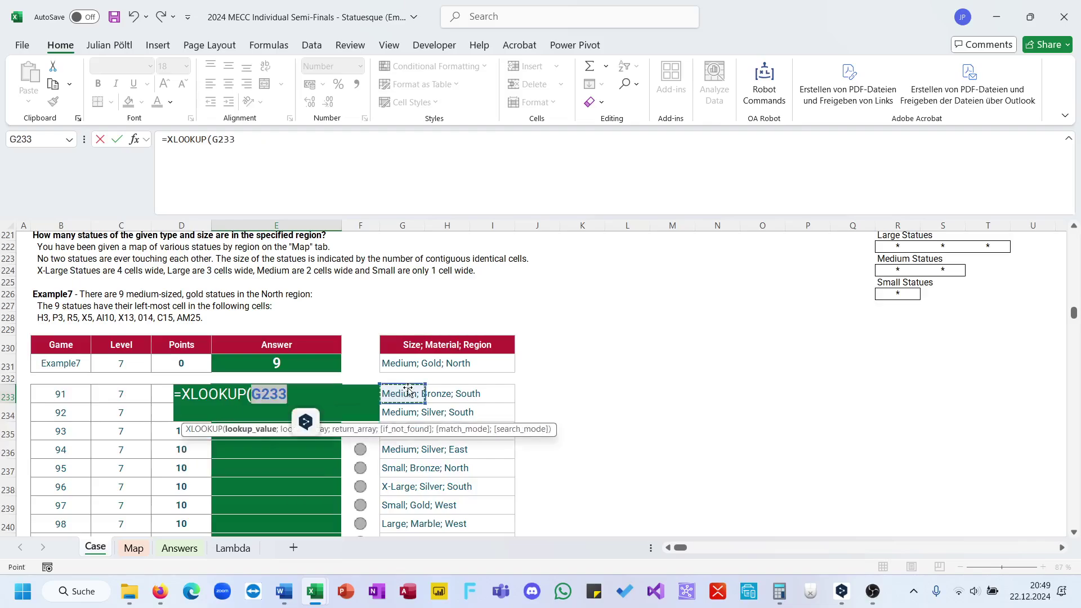
text(;)
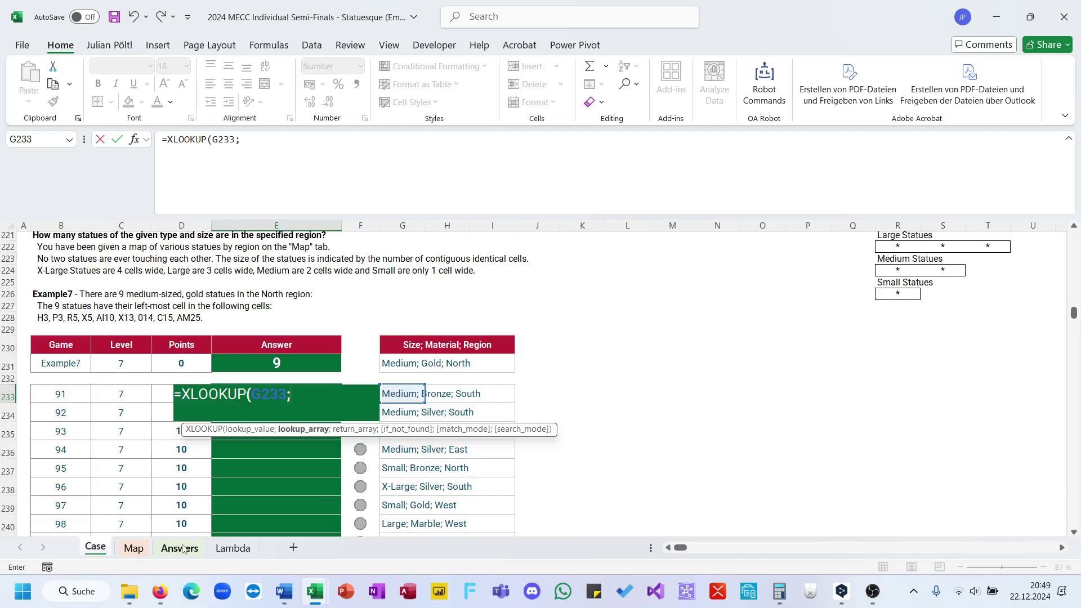
- Set the lookup array to the compiled region labels on the Map sheet as the absolute range $Q$68:$Q$131
click(134, 548)
click(199, 355)
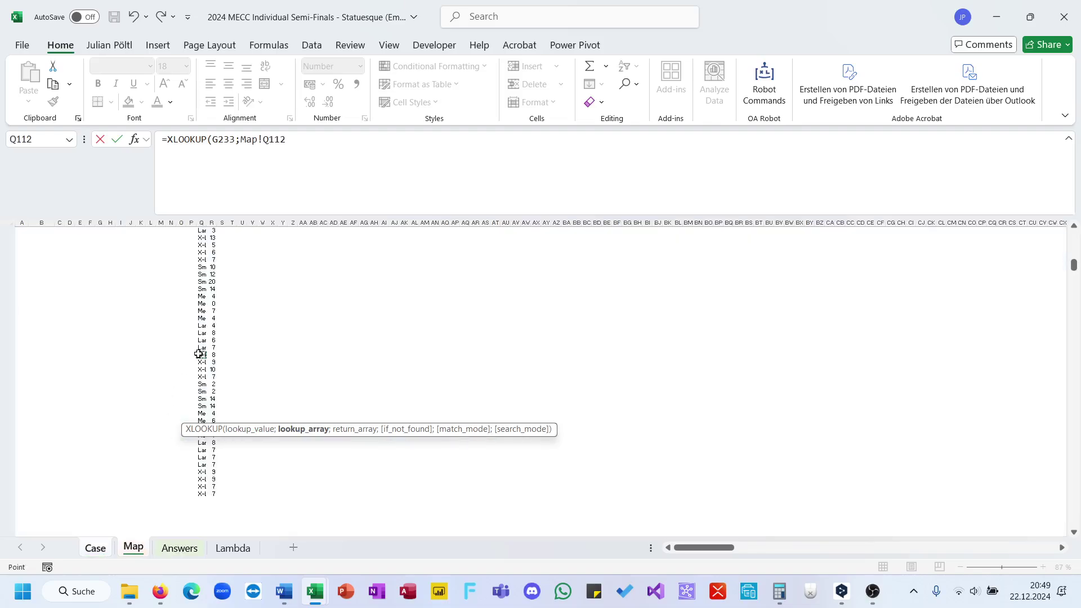
key(ctrl+Up)
key(ctrl+shift+Down)
key(F4)
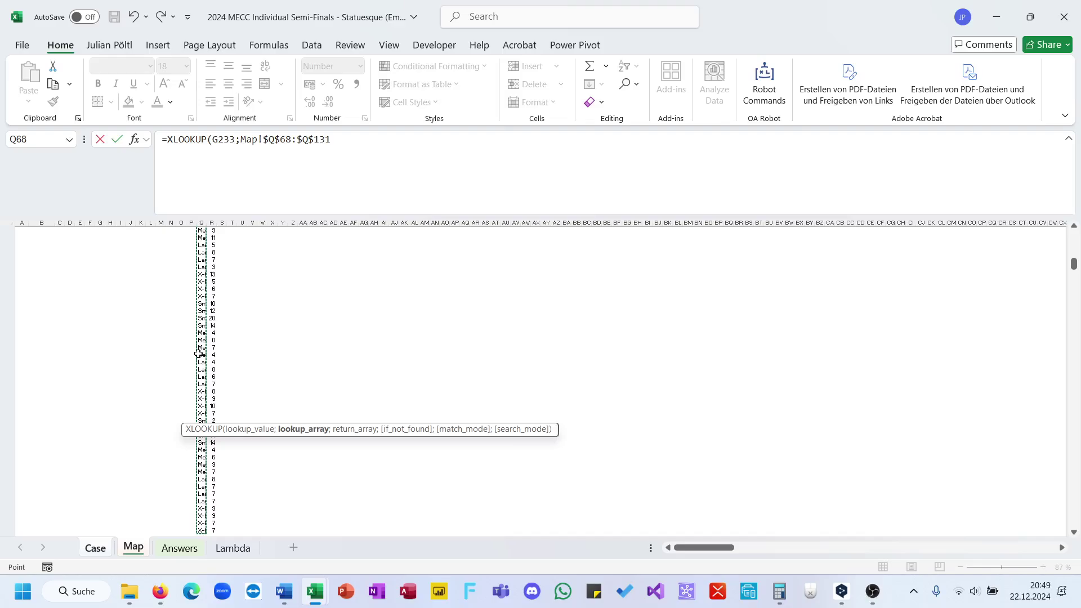
text(;)
- Add the Map sheet counts $R$68:$R$131 as the absolute return array and enter the formula in E233
click(219, 356)
key(Left)
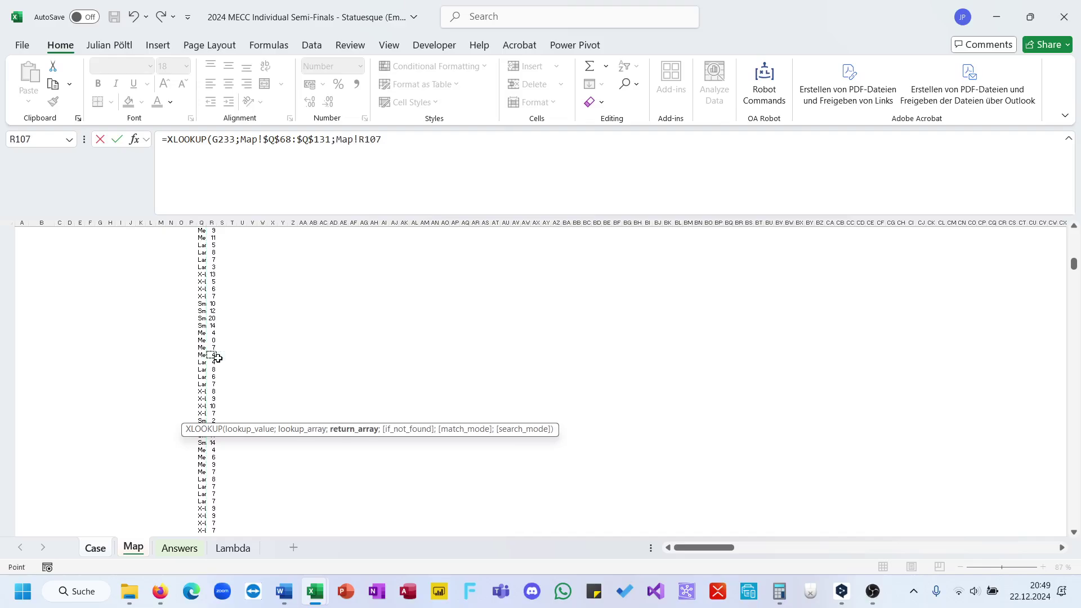
key(ctrl+Up)
key(ctrl+shift+Down)
key(F4)
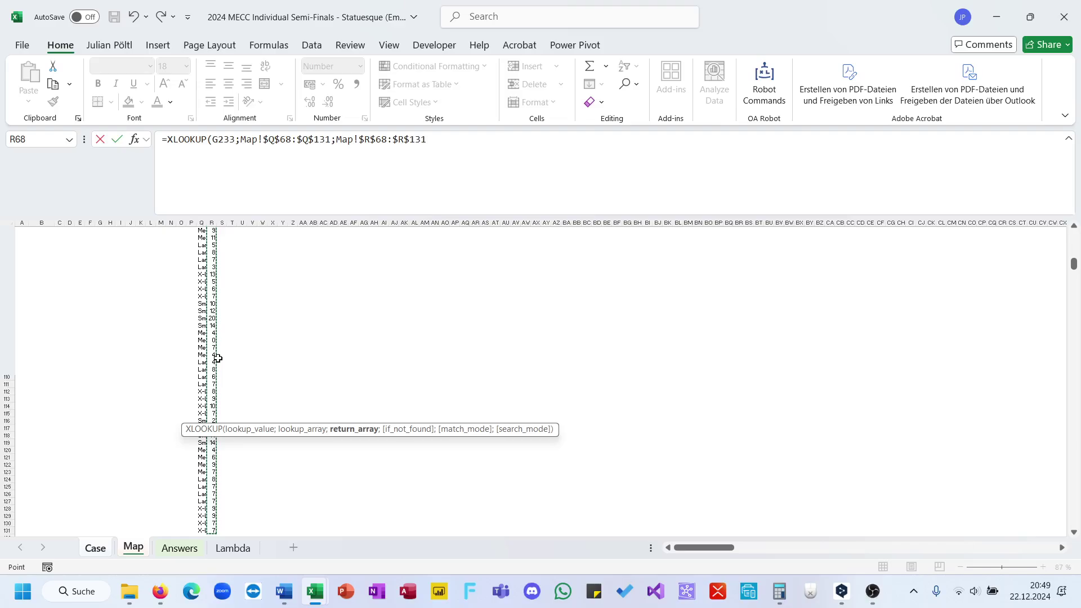
key(ctrl+Return)
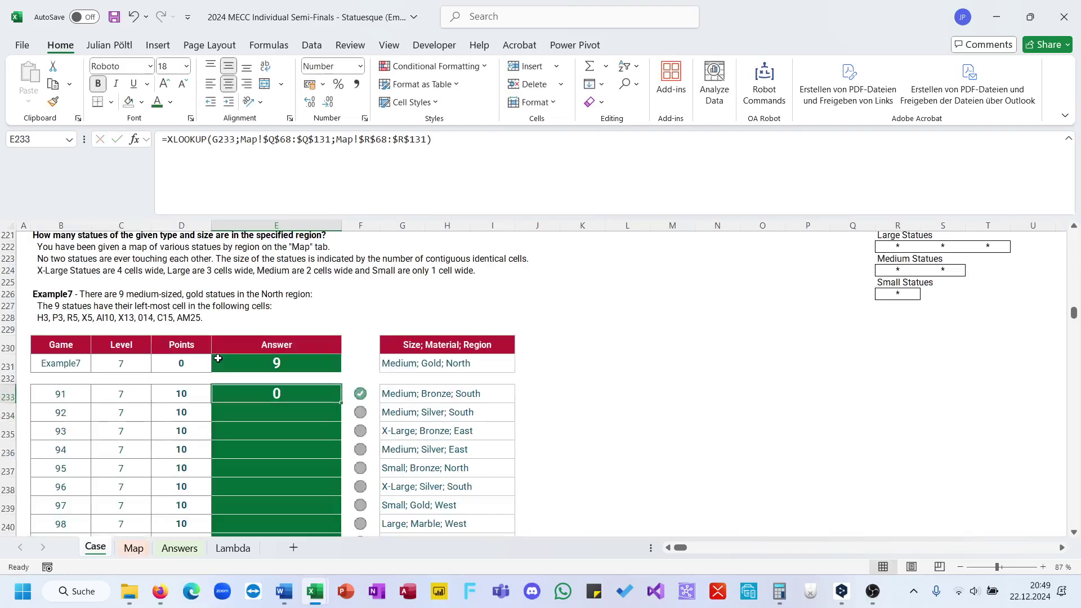
- Fill the E233 lookup formula down through game 110 in E252 and review the check marks beside the answers
double_click(341, 403)
scroll(340, 403, down, 3)
scroll(340, 403, down, 3)
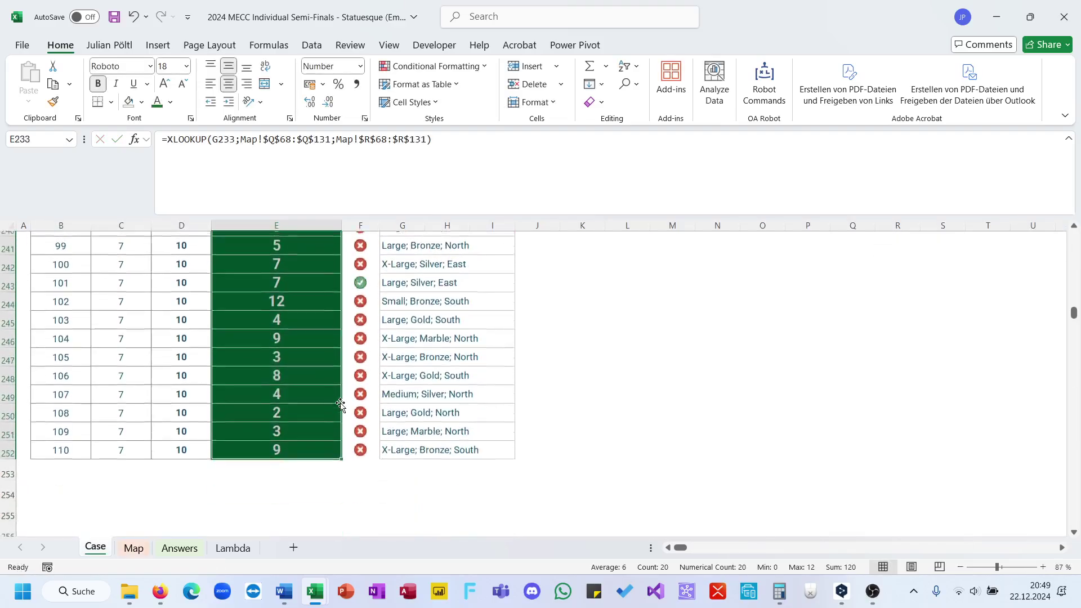
scroll(340, 403, up, 8)
scroll(340, 402, down, 1)
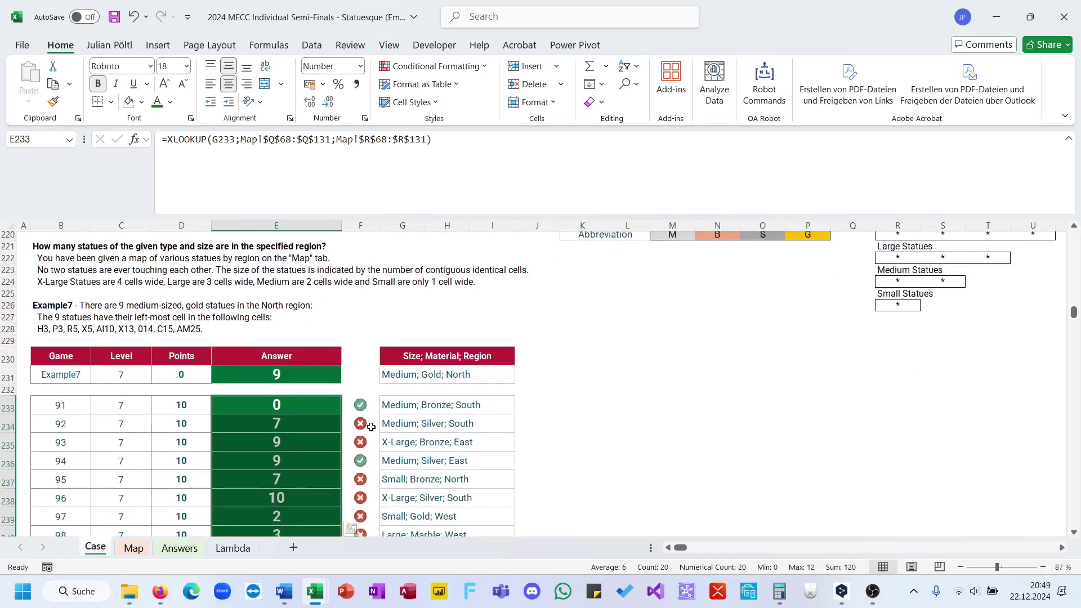
click(328, 411)
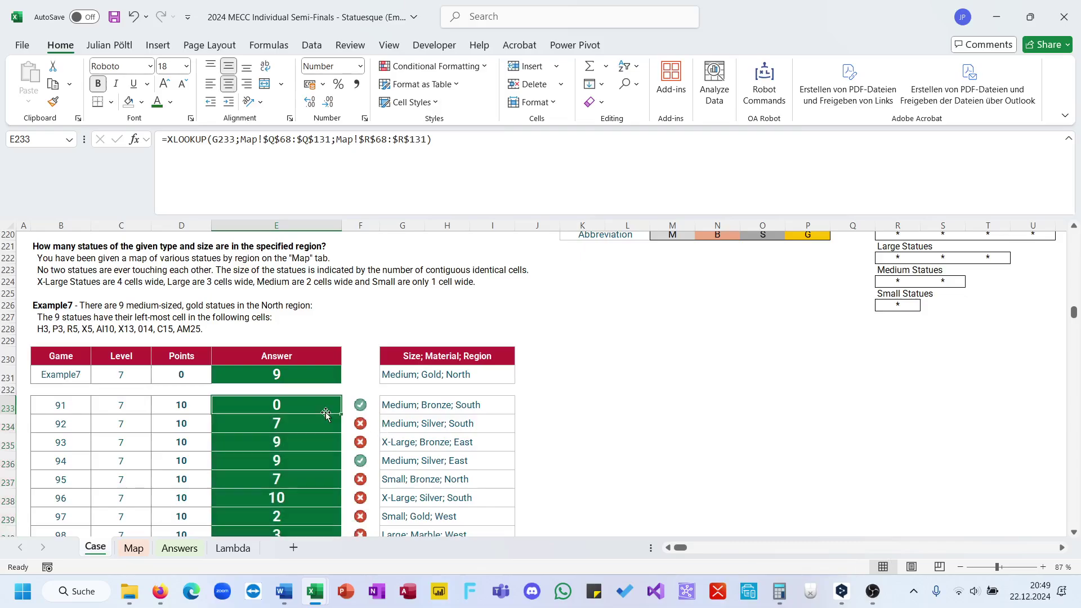
- Copy the XLOOKUP answer formula from E233 into the Example7 answer cell E231
key(ctrl+c)
click(293, 369)
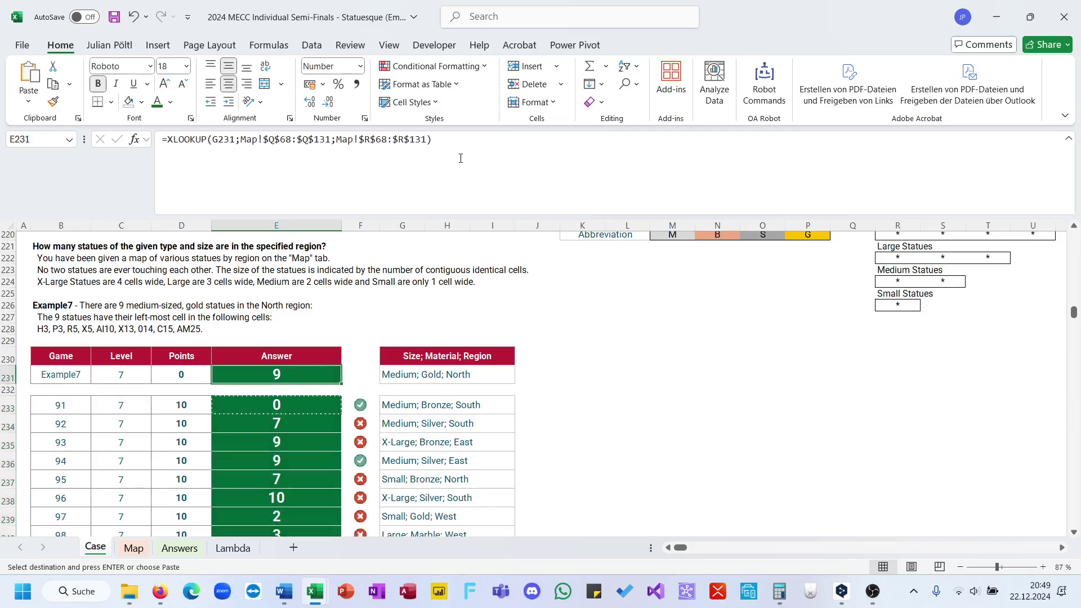
key(Return)
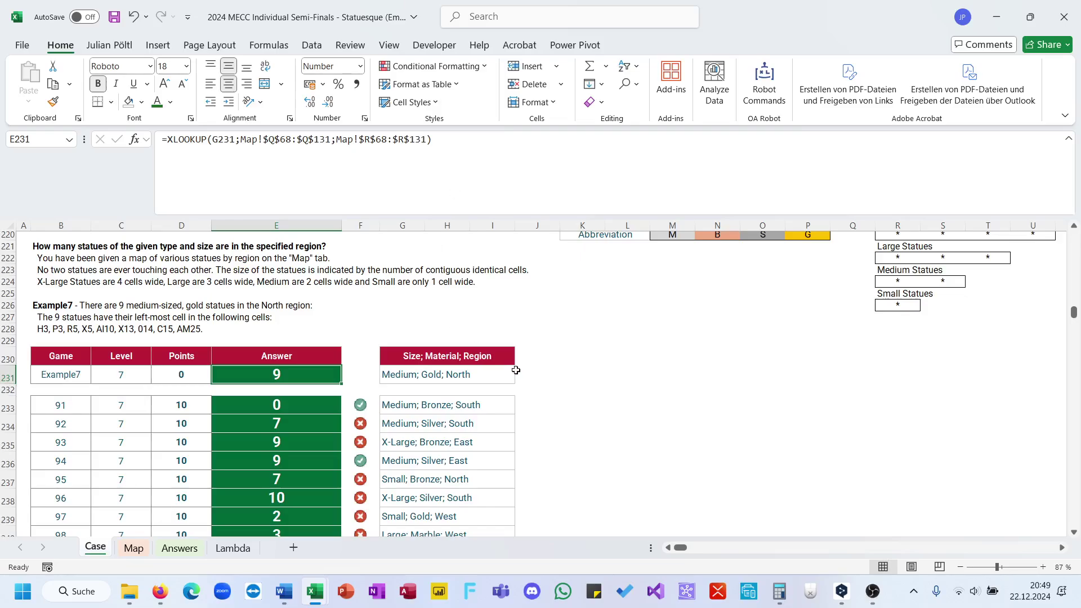
- Review the Level 7 answers and their check marks against each game's size, material and region criteria
click(430, 423)
click(394, 429)
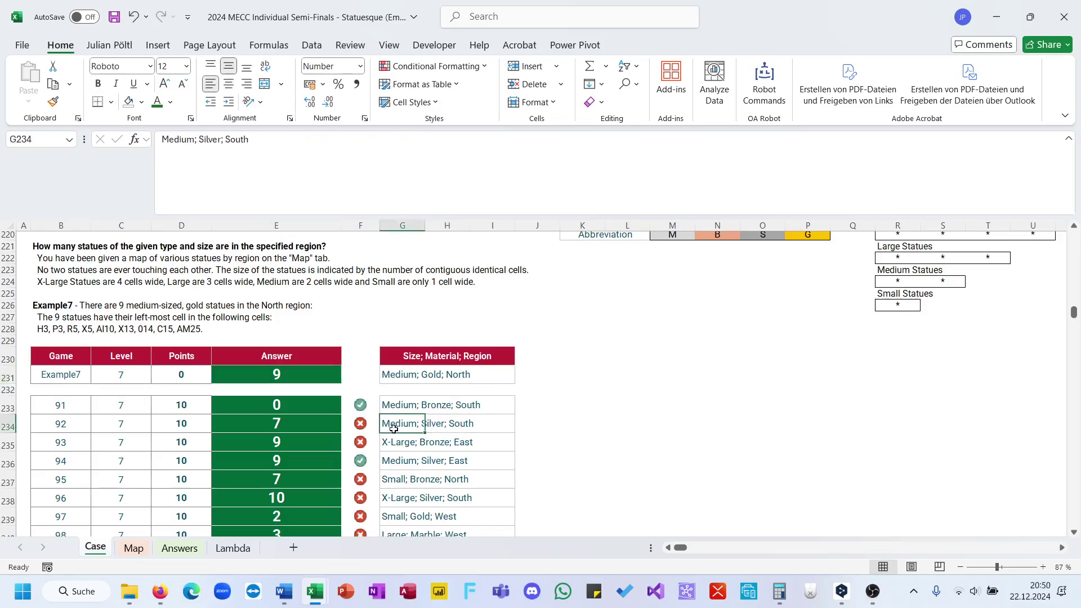
click(298, 427)
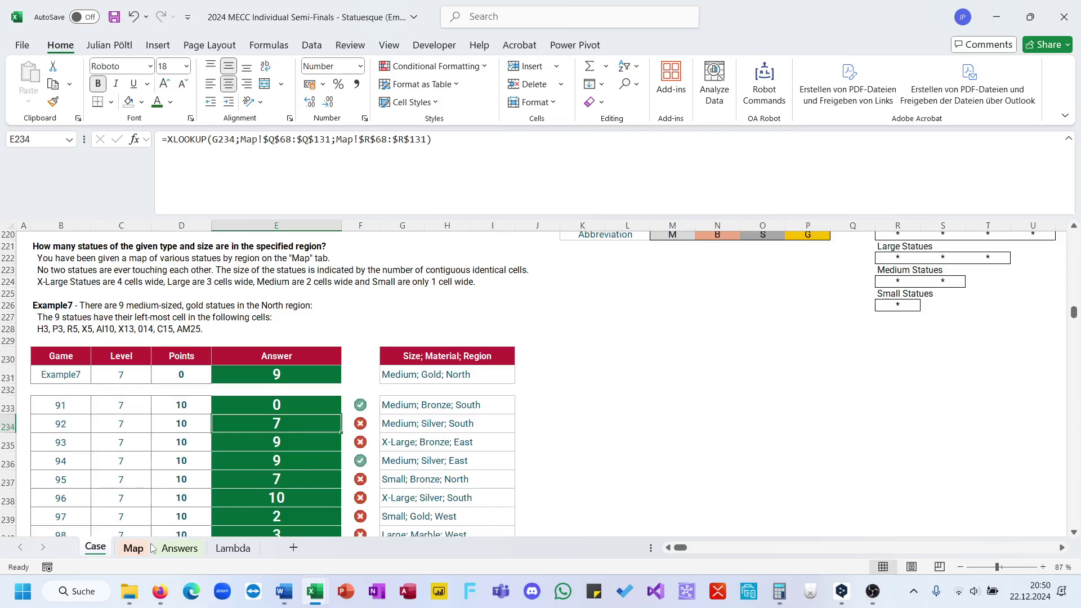
scroll(310, 469, down, 7)
scroll(310, 469, up, 4)
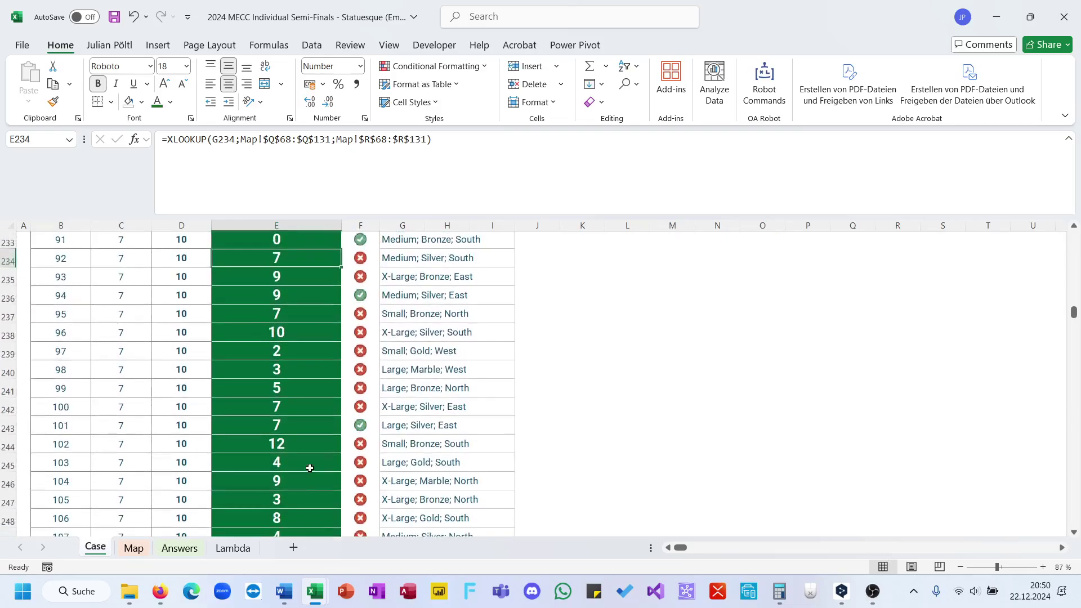
click(389, 423)
scroll(389, 423, up, 5)
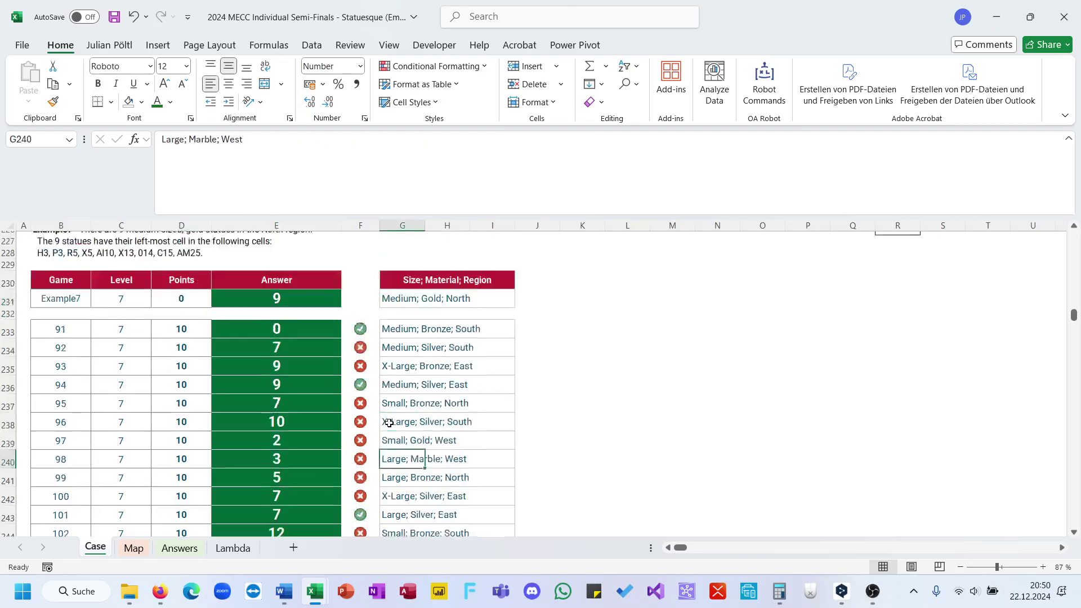
scroll(390, 423, down, 1)
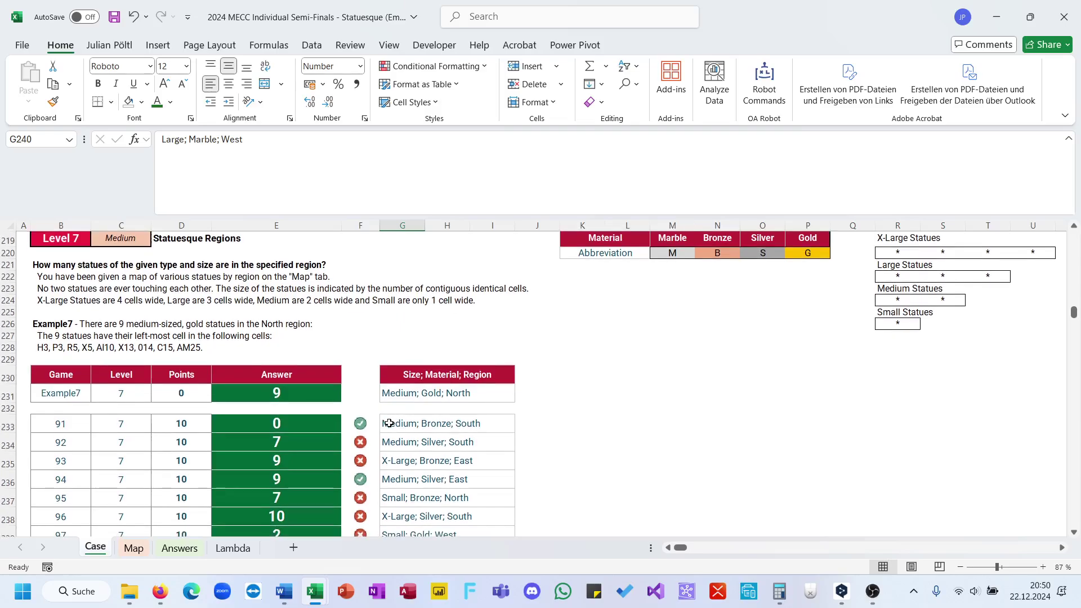
scroll(389, 423, down, 1)
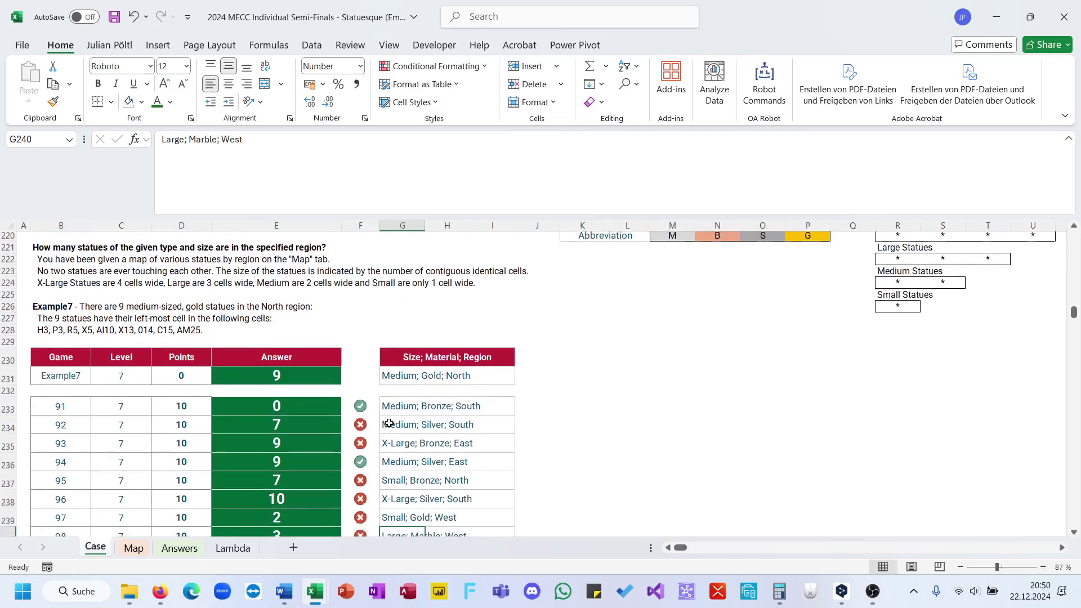
- Inspect the CONCAT formula in B60 of the Map sheet, then recheck the Level 7 criteria on the Case sheet
click(133, 548)
scroll(217, 431, up, 14)
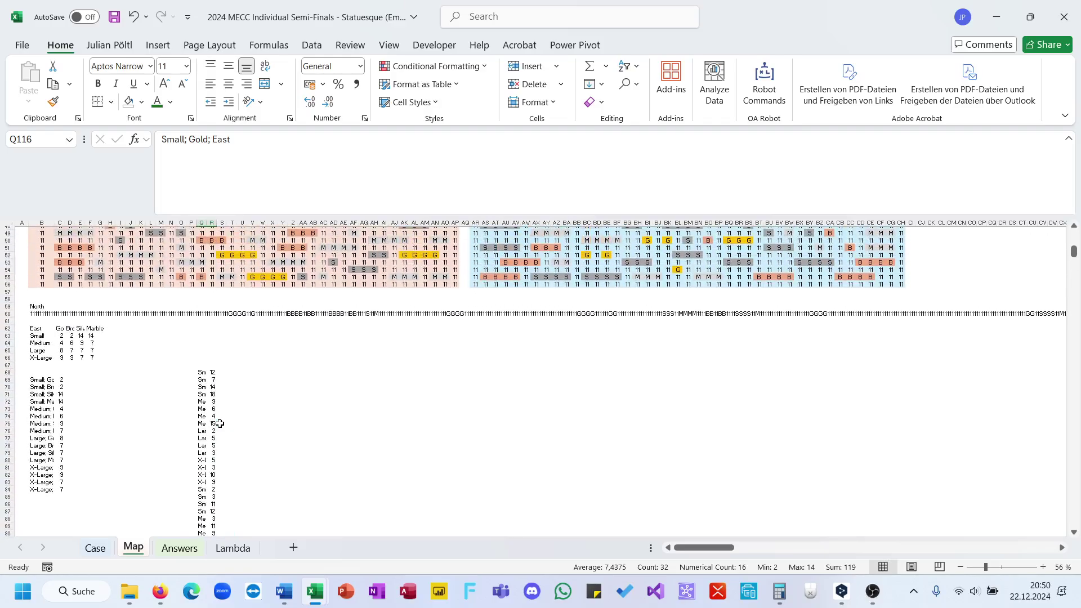
click(34, 314)
click(275, 179)
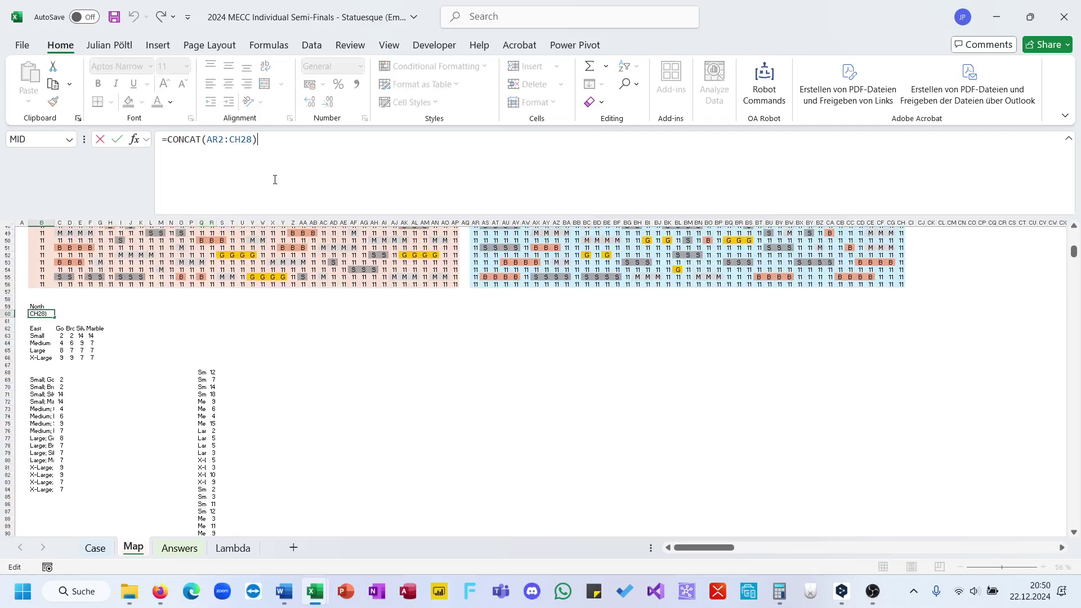
key(Escape)
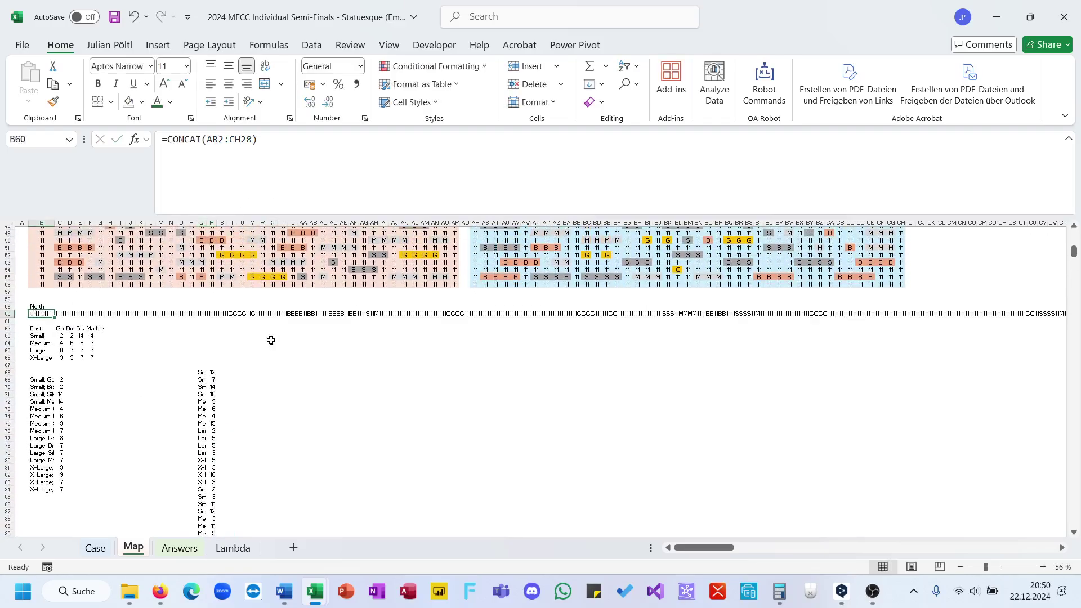
click(95, 548)
scroll(331, 473, down, 3)
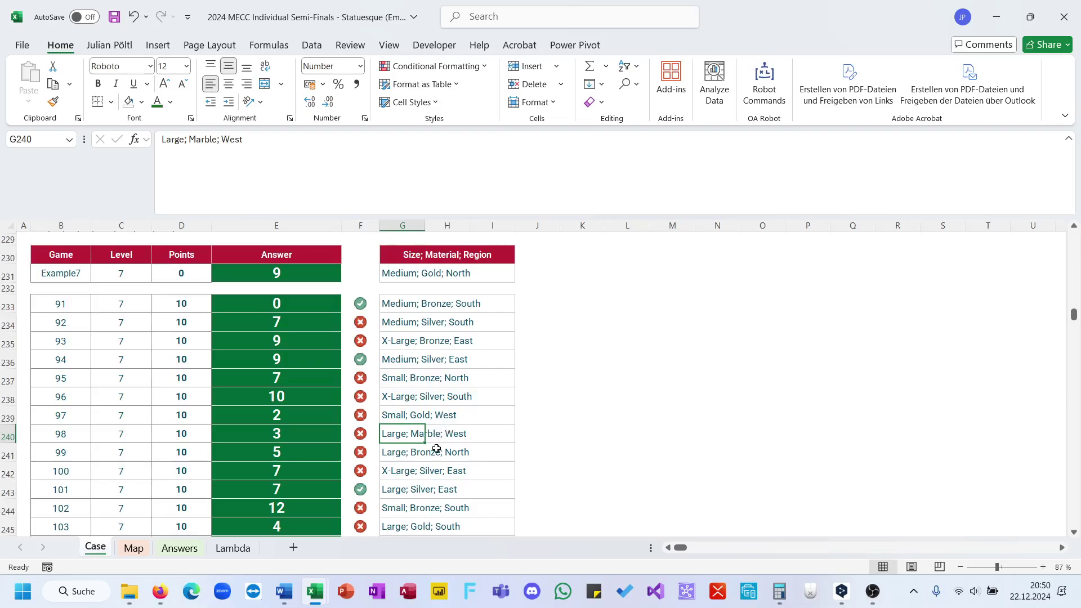
scroll(421, 455, up, 2)
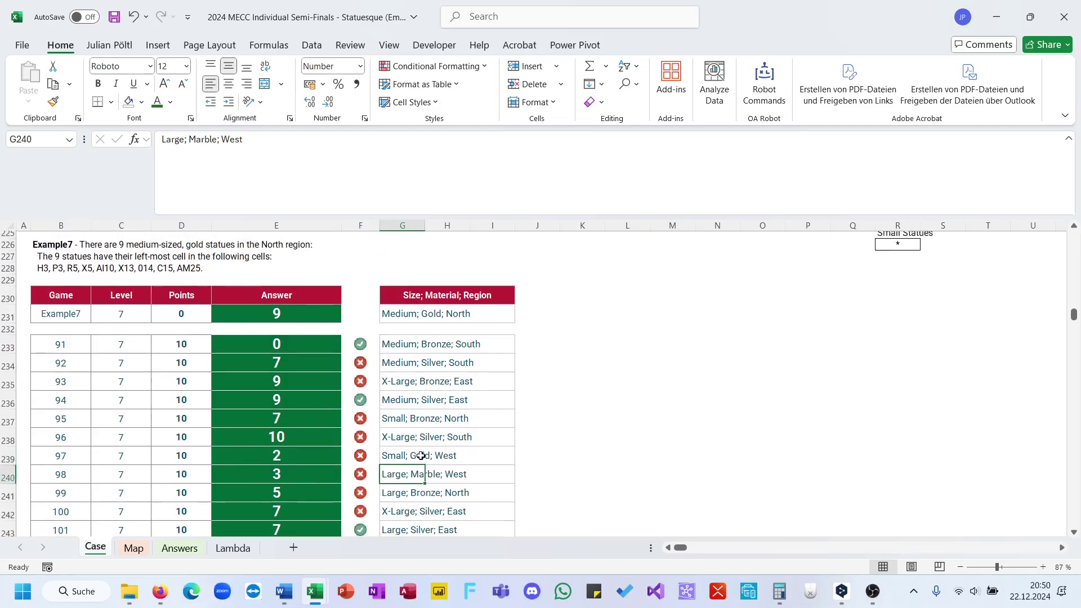
- Inspect the E_CountTextinText formulas across C63:F63 on the Map sheet, from the Gold to the Marble column
click(133, 548)
click(60, 335)
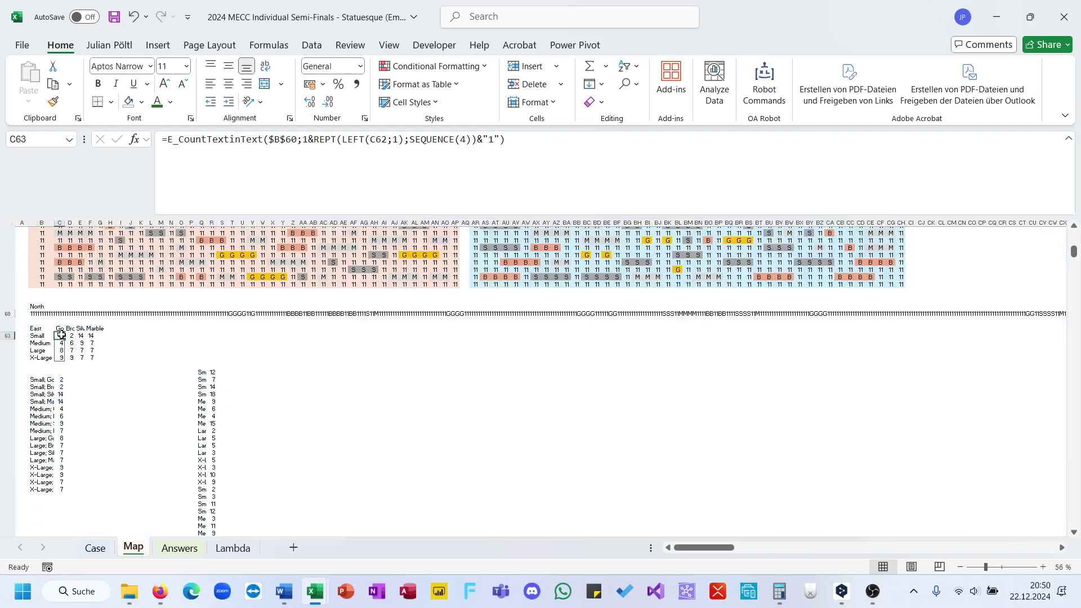
key(Right)
key(Right)
key(Right)
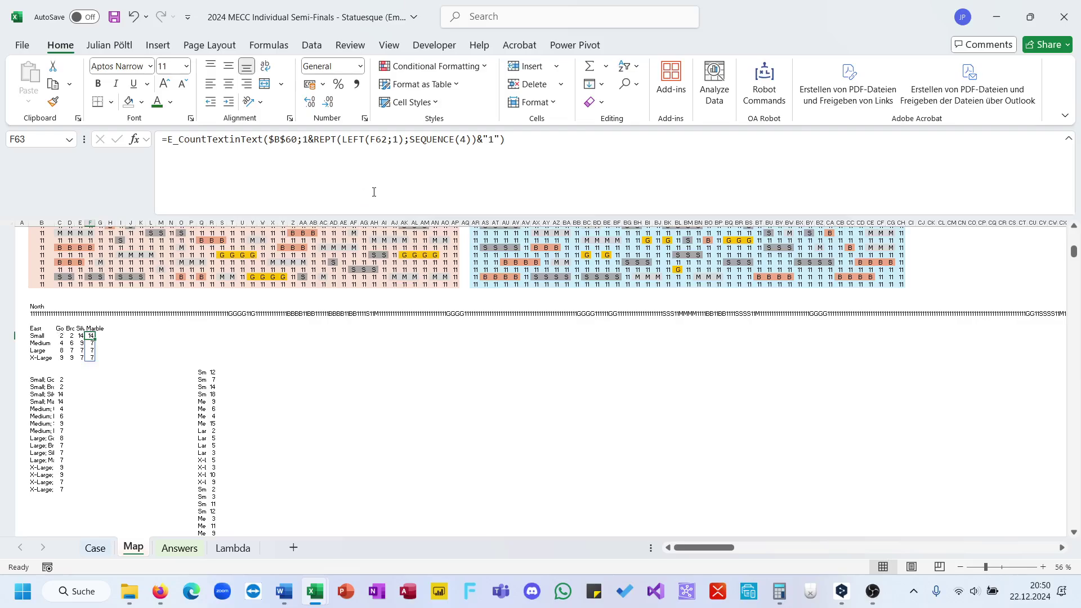
click(431, 168)
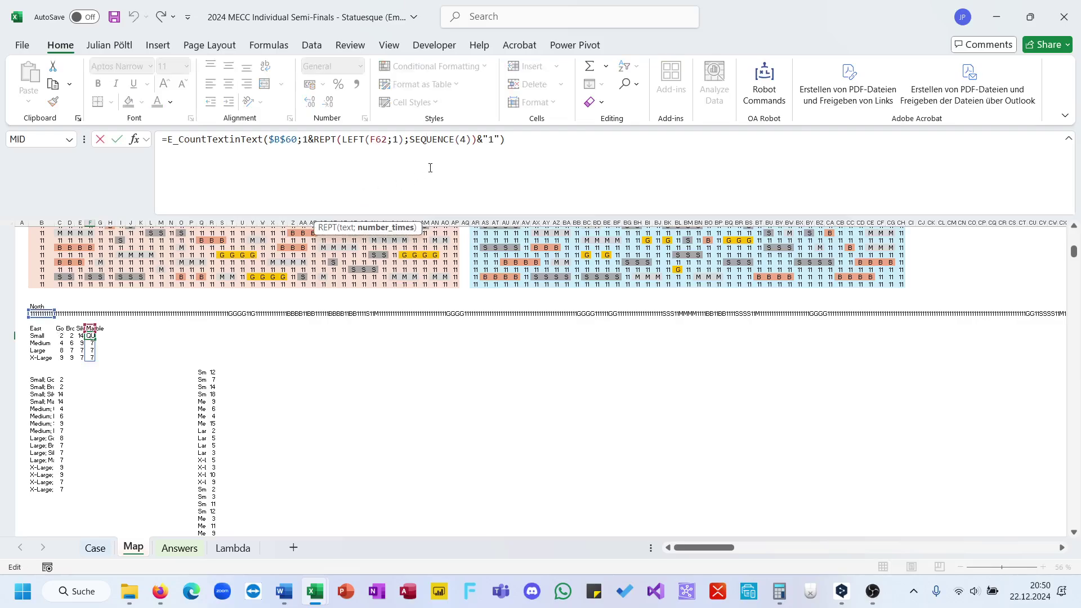
key(ctrl+Return)
key(Left)
key(Left)
key(Left)
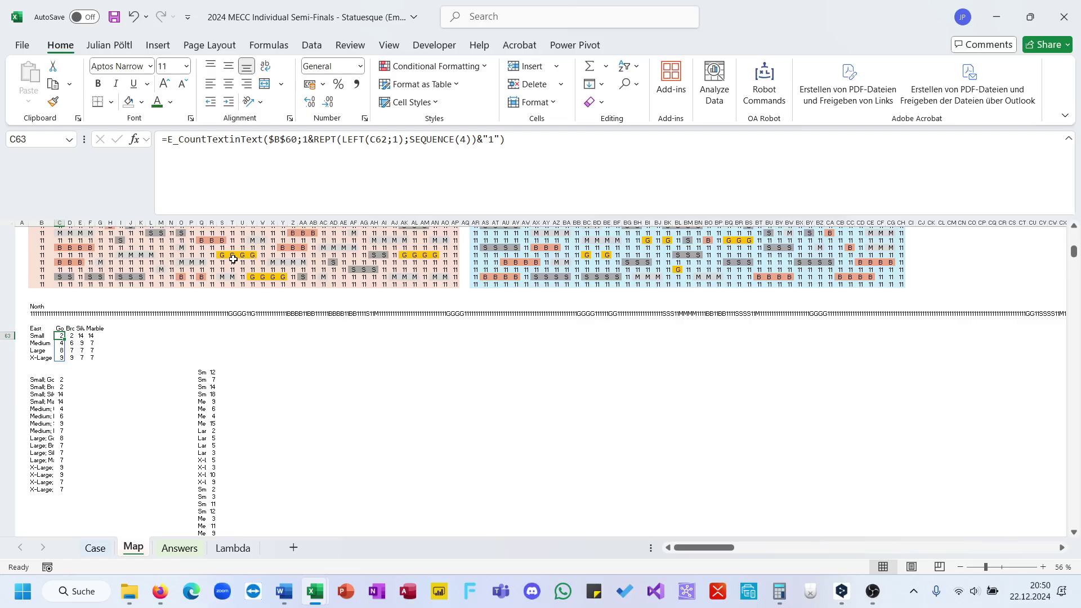
- Compare the North, East, West and South map regions with the summary table and lookup list beneath them
scroll(216, 393, up, 8)
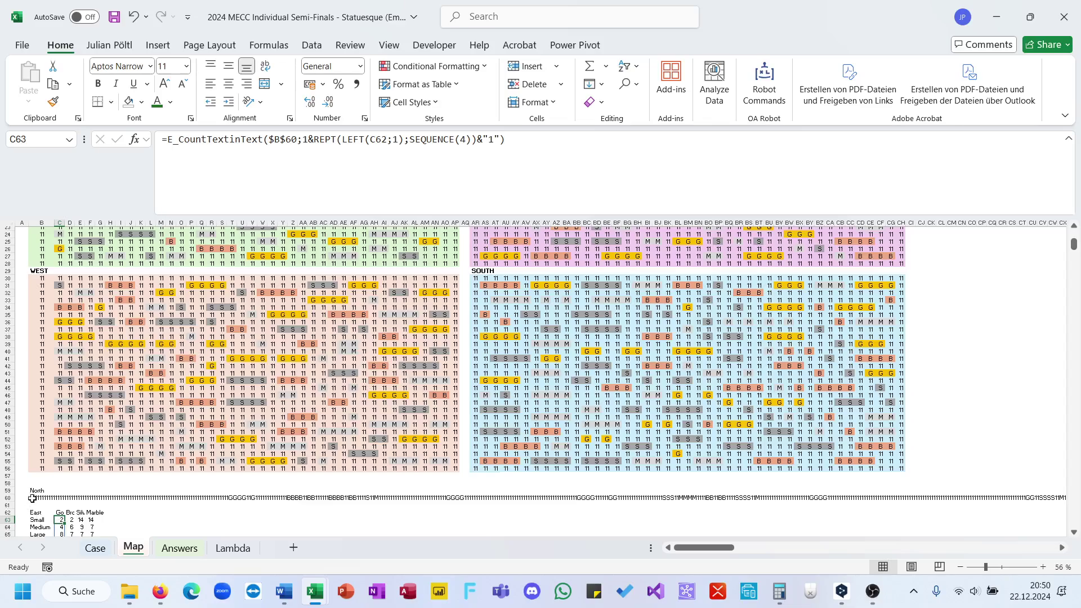
scroll(35, 496, down, 7)
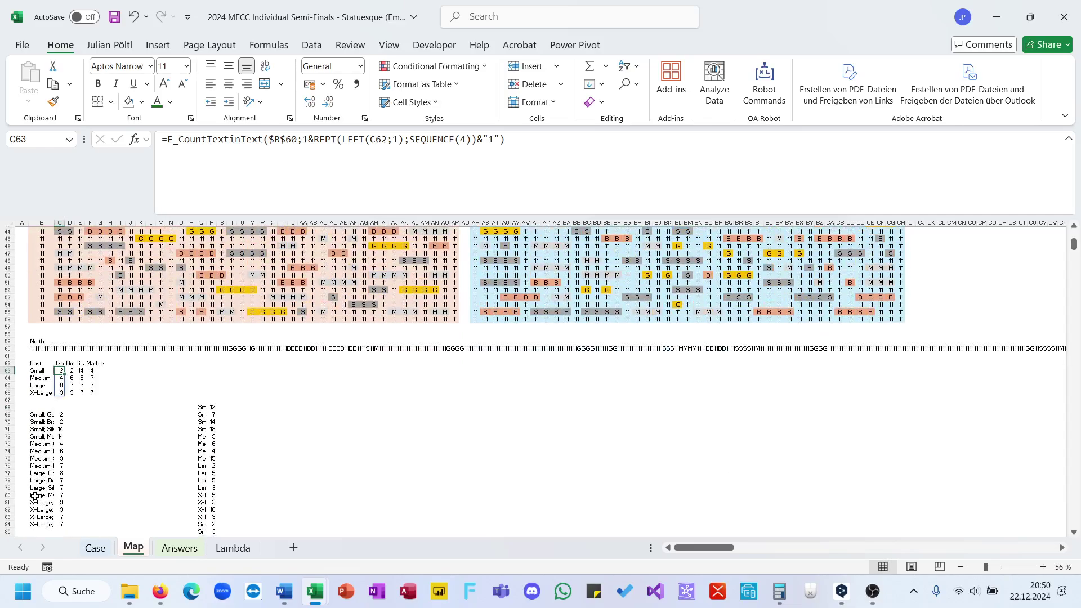
click(40, 415)
click(39, 365)
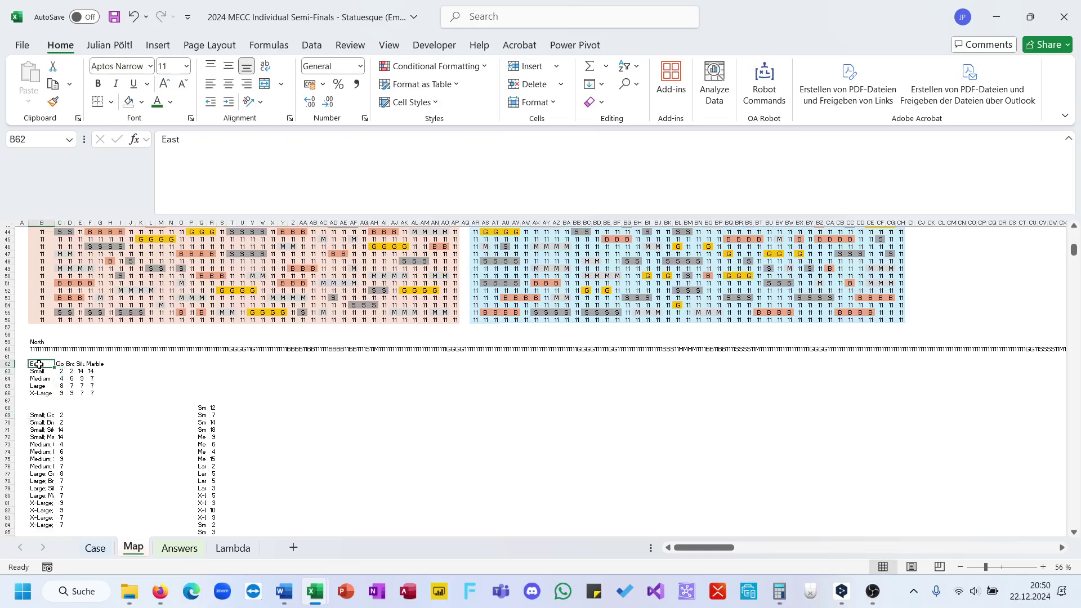
scroll(257, 383, up, 14)
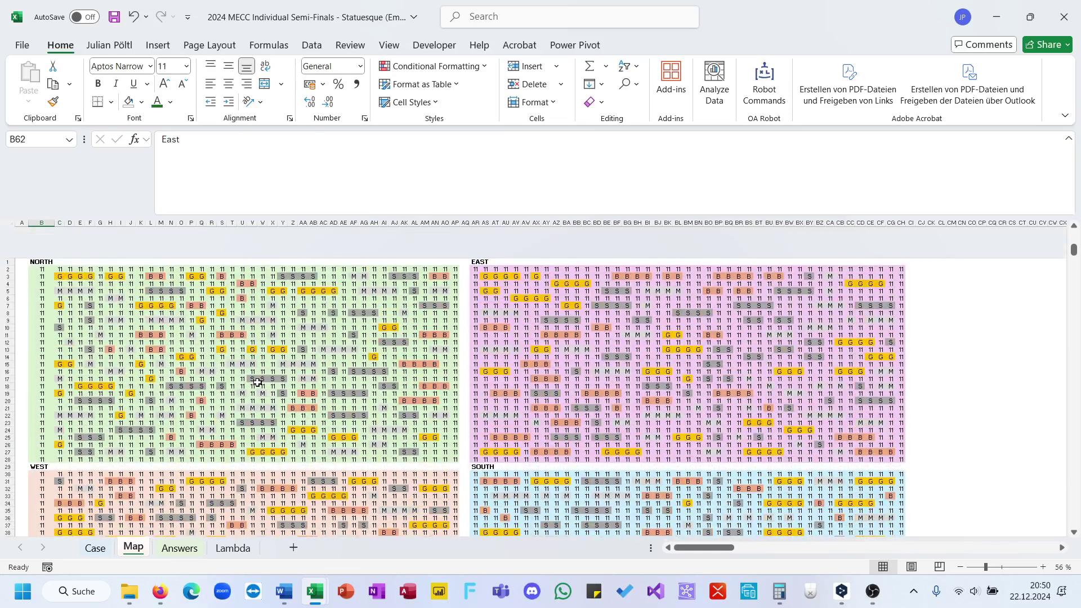
scroll(257, 382, down, 18)
scroll(158, 403, up, 13)
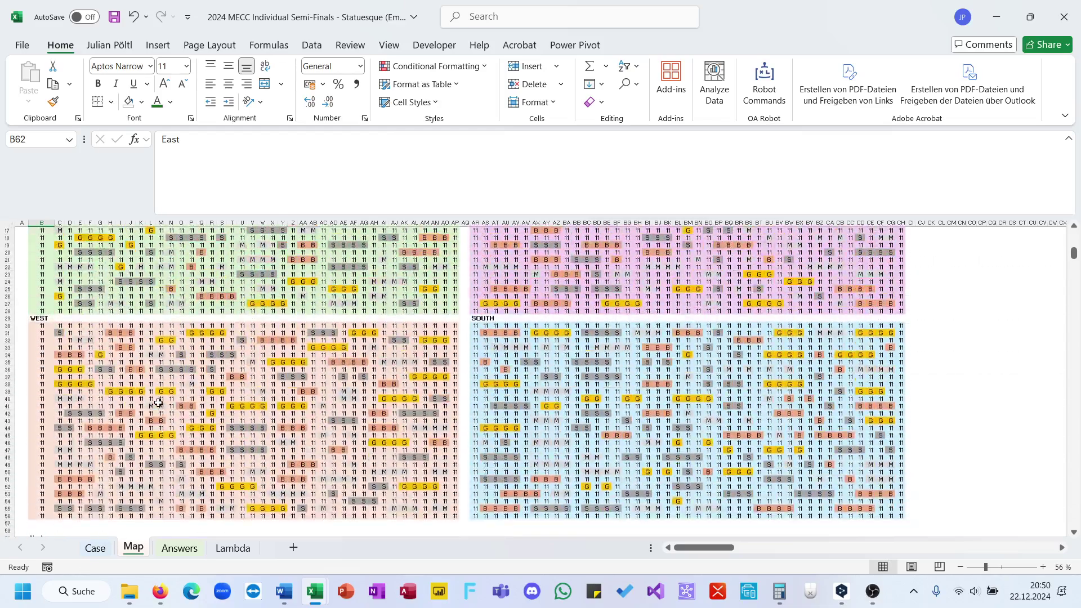
scroll(158, 403, up, 4)
scroll(118, 514, down, 8)
- Check the criteria and lookup formula for game 92, Medium; Silver; South, on the Case sheet
click(99, 548)
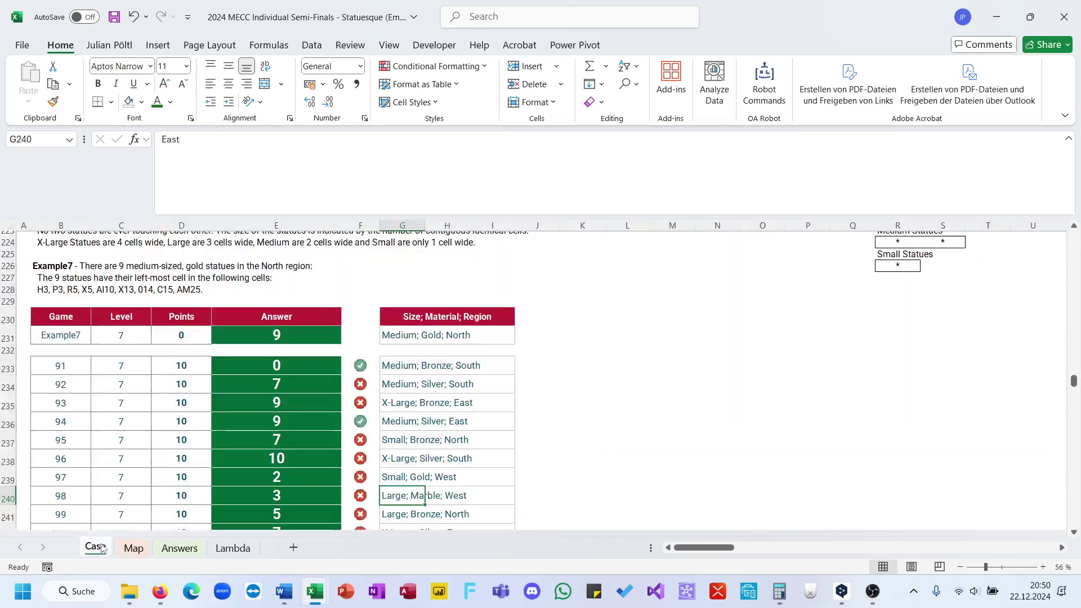
scroll(217, 460, down, 2)
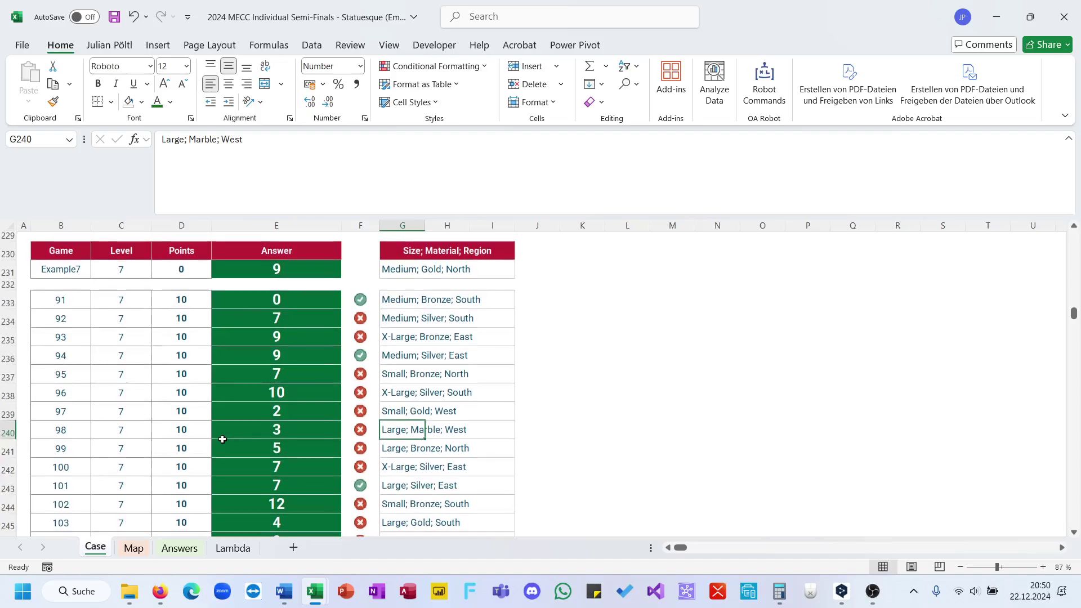
click(404, 326)
click(311, 325)
scroll(365, 378, up, 1)
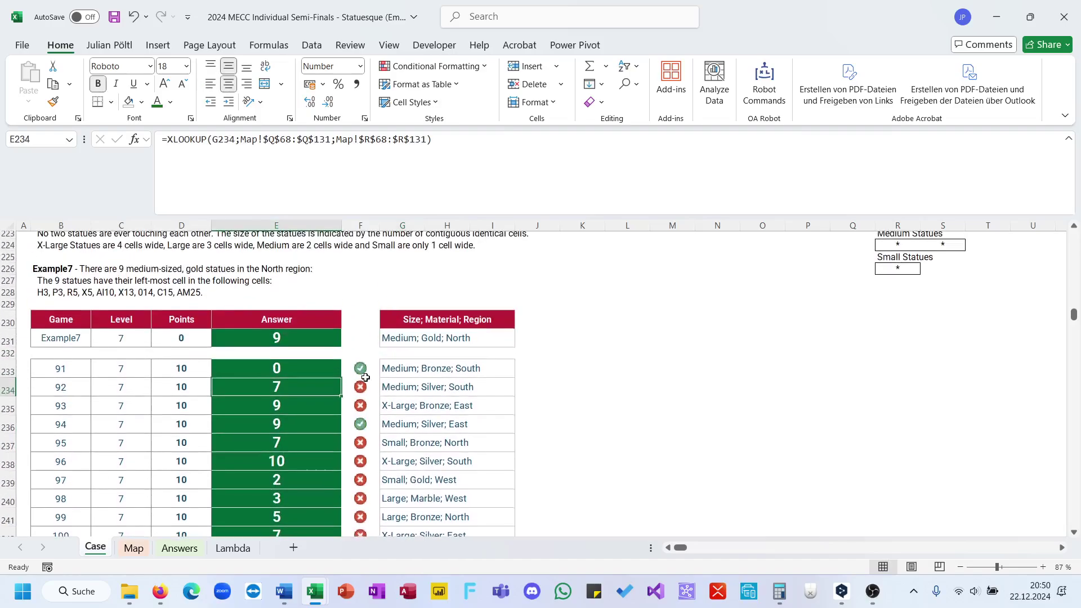
- Change the CONCAT range in B60 of the Map sheet to the South region, AR30:CH56
click(134, 548)
scroll(169, 484, up, 8)
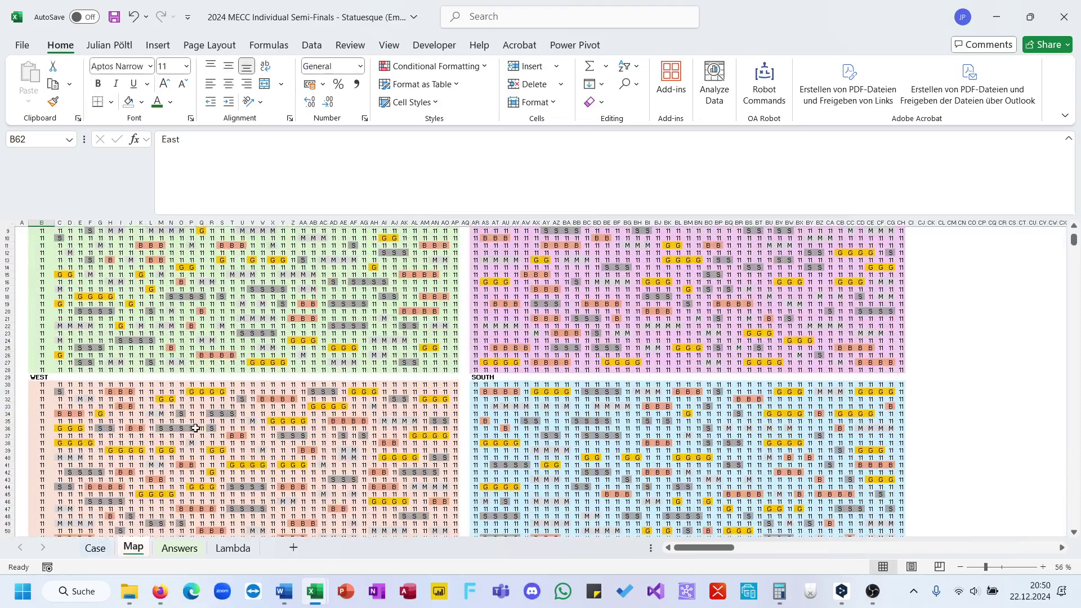
scroll(58, 477, down, 5)
click(42, 493)
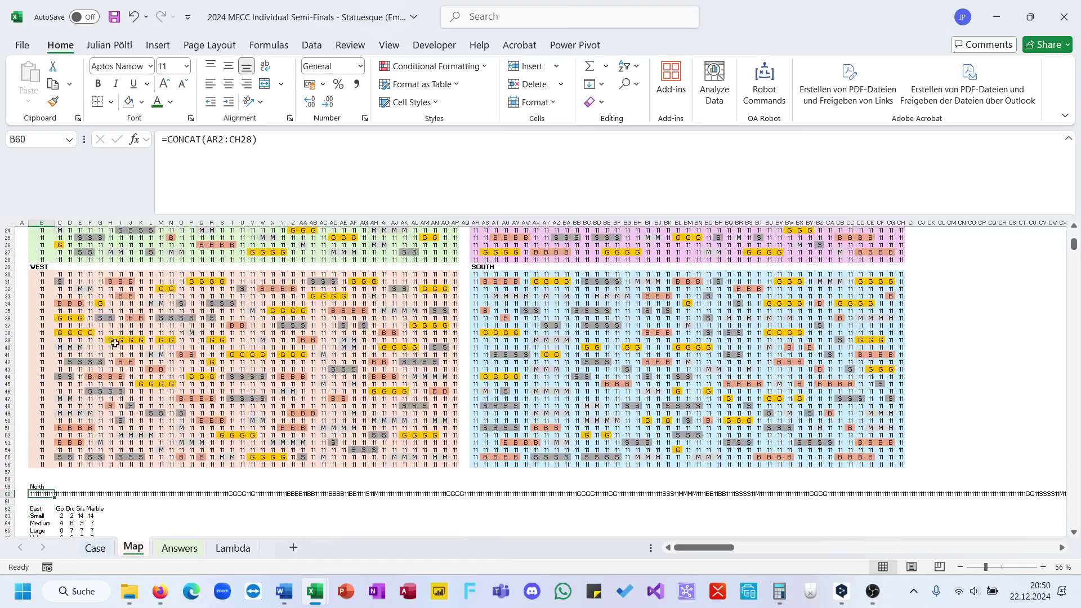
double_click(222, 140)
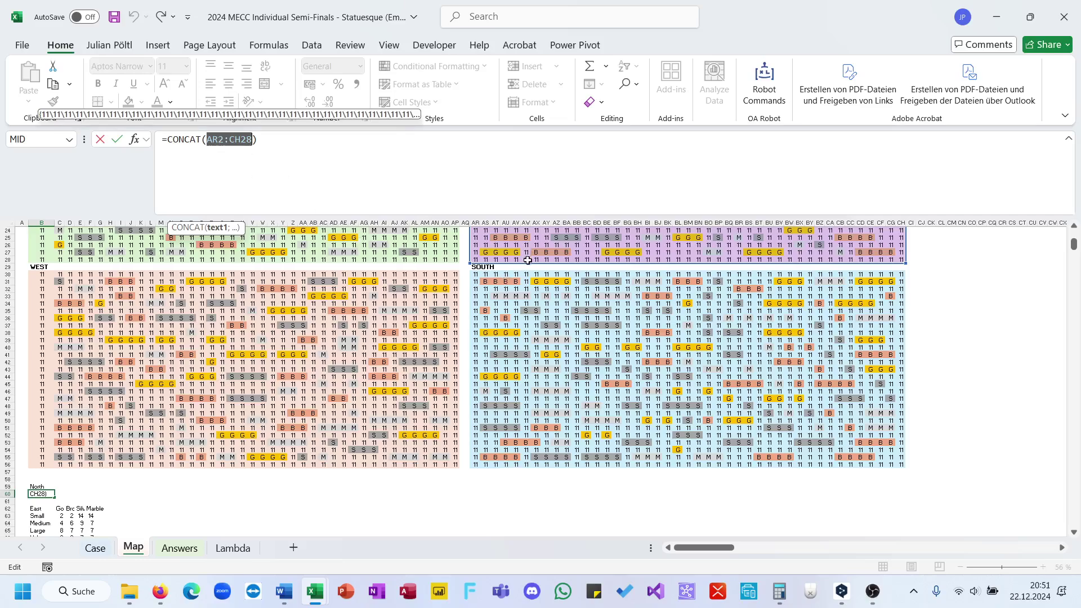
drag(529, 262, 529, 473)
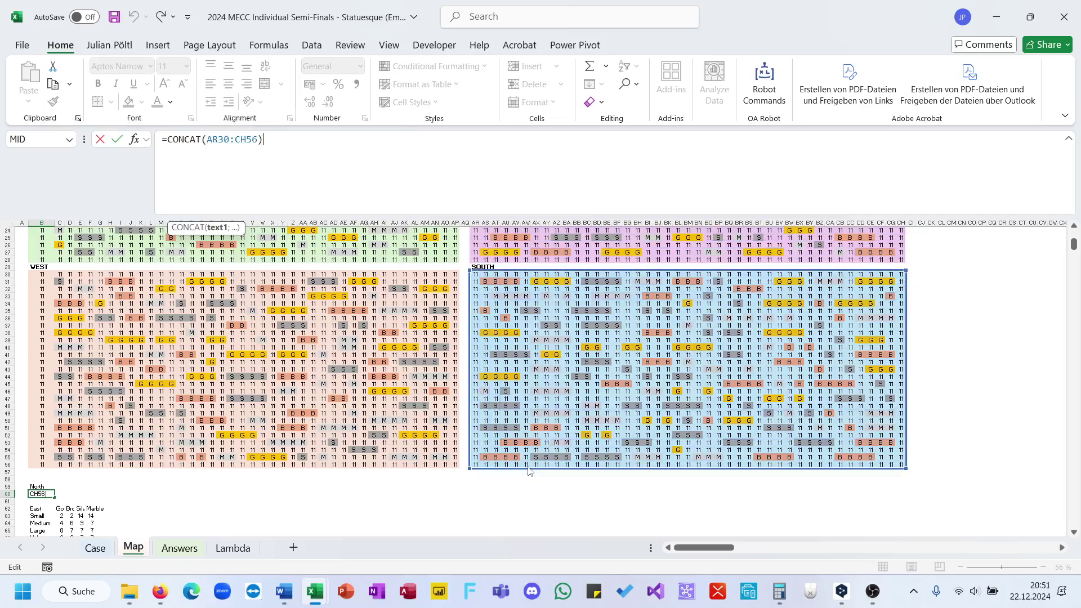
key(Return)
- Check the Medium Silver count formula in E64 against the South region
scroll(203, 516, down, 5)
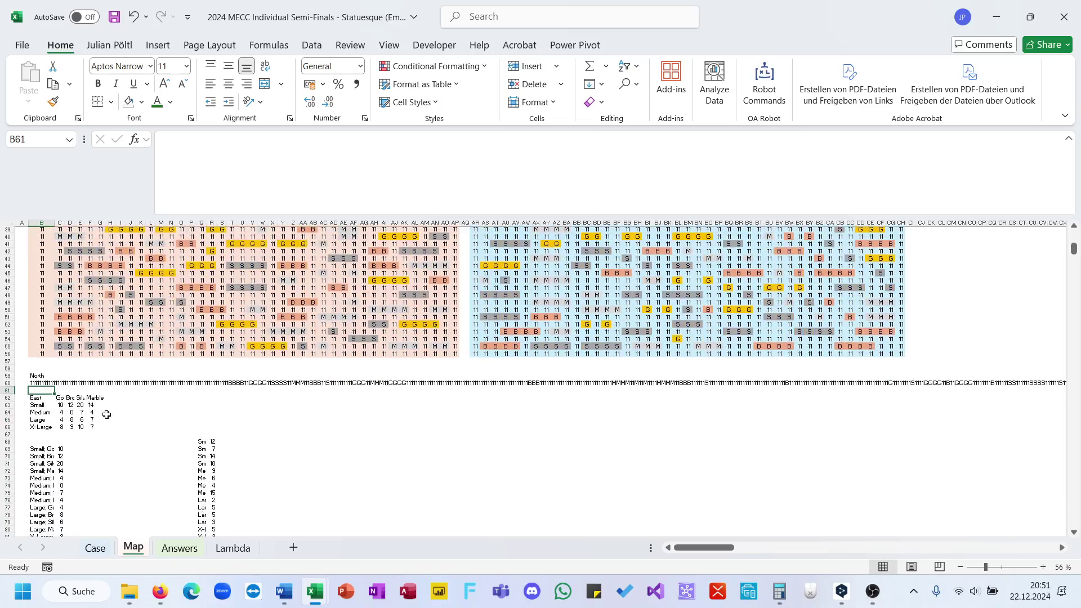
click(78, 412)
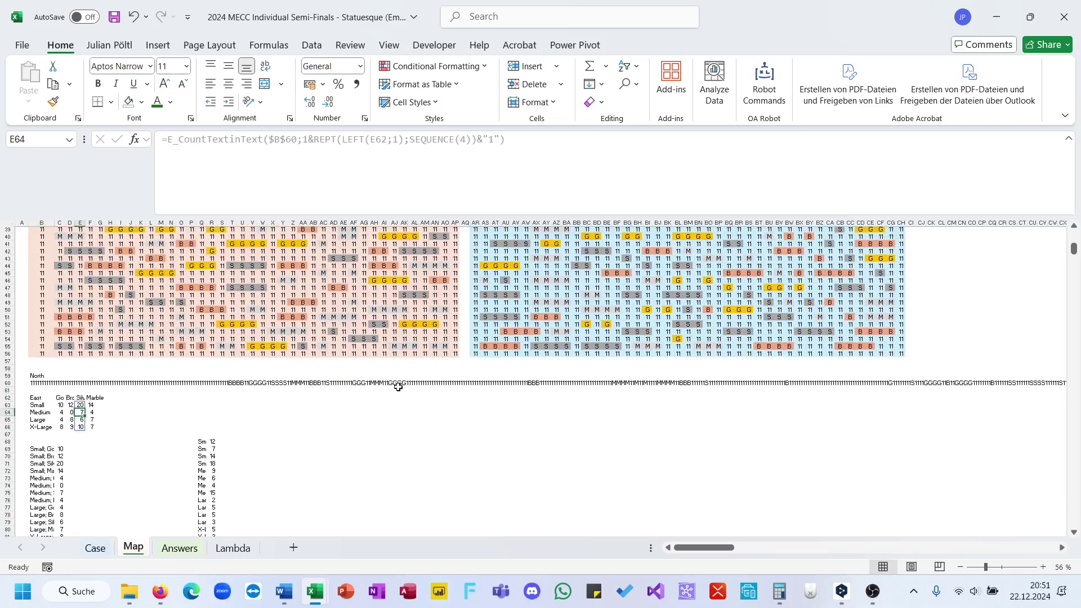
scroll(396, 381, up, 4)
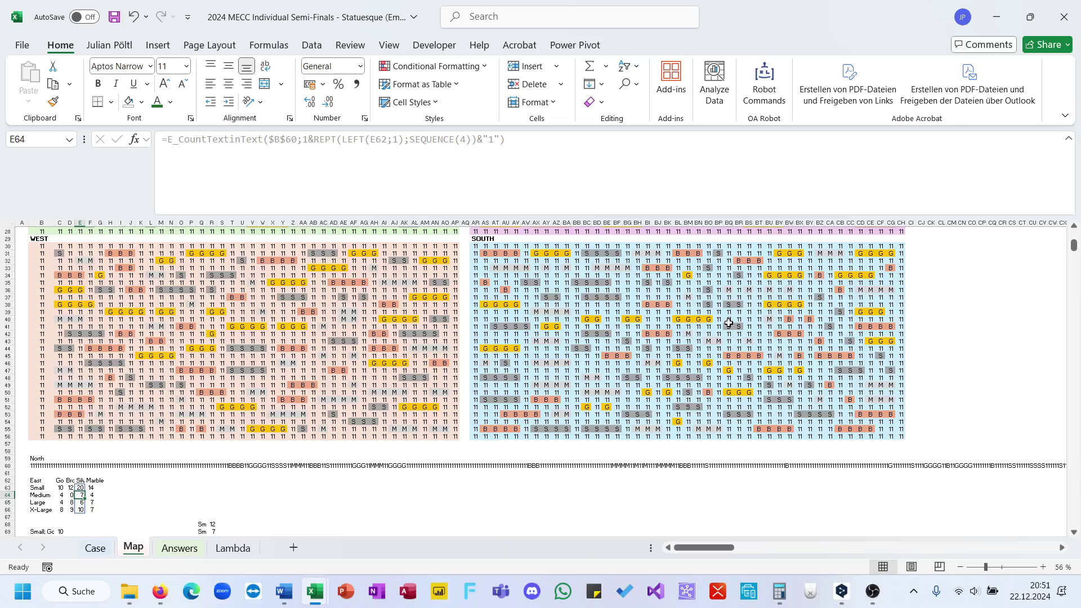
- Select the two-cell silver statues in the South region together, from AW35:AX35 to BG48:BH48, to count them by hand
drag(525, 283, 546, 297)
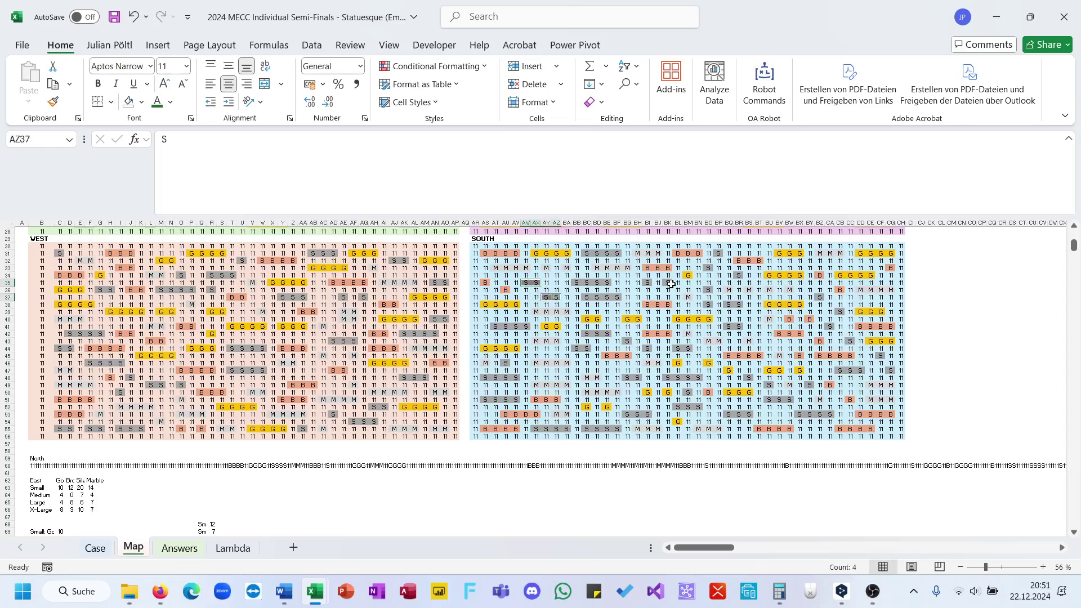
drag(729, 305, 742, 327)
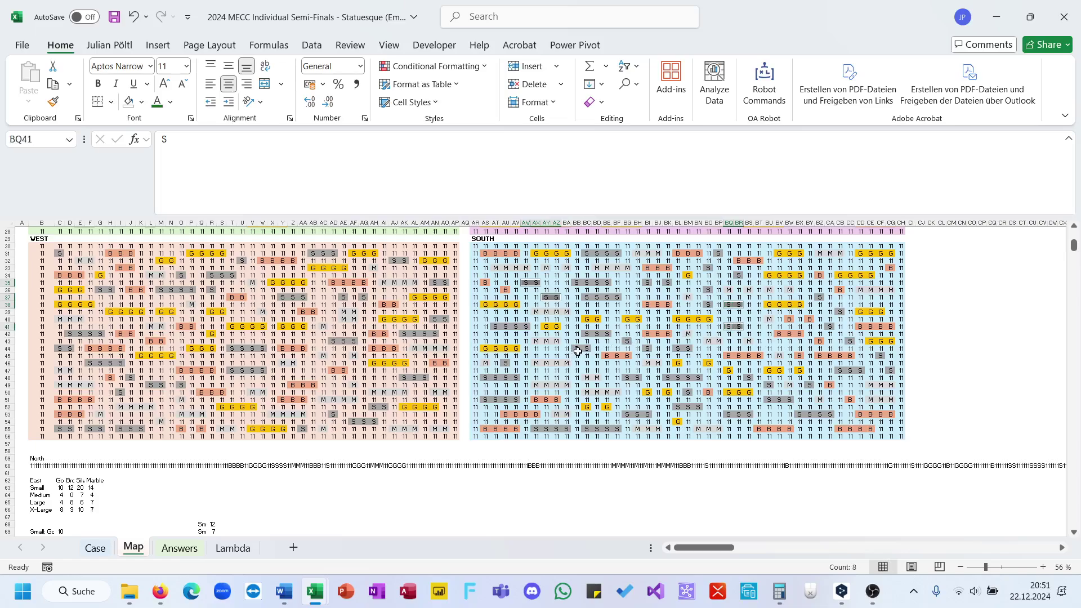
drag(578, 350, 641, 378)
click(627, 378)
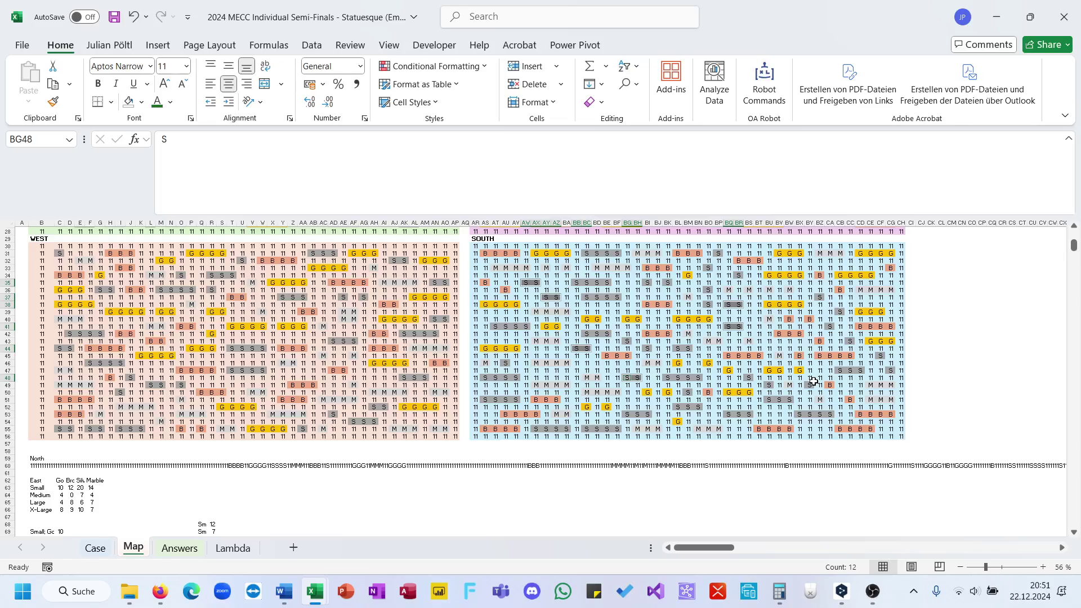
scroll(668, 393, down, 2)
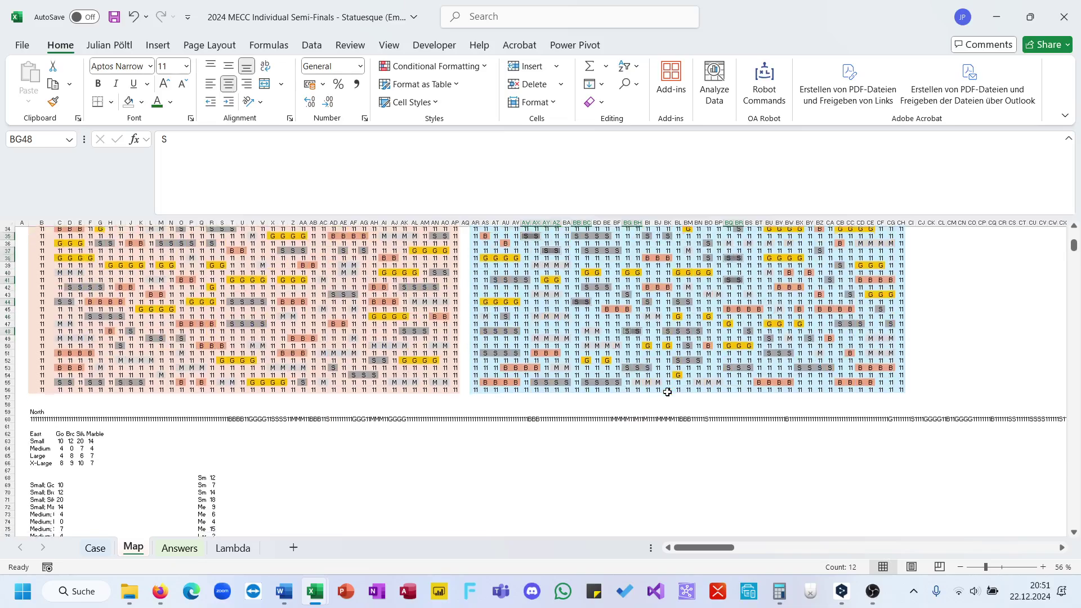
scroll(667, 392, up, 2)
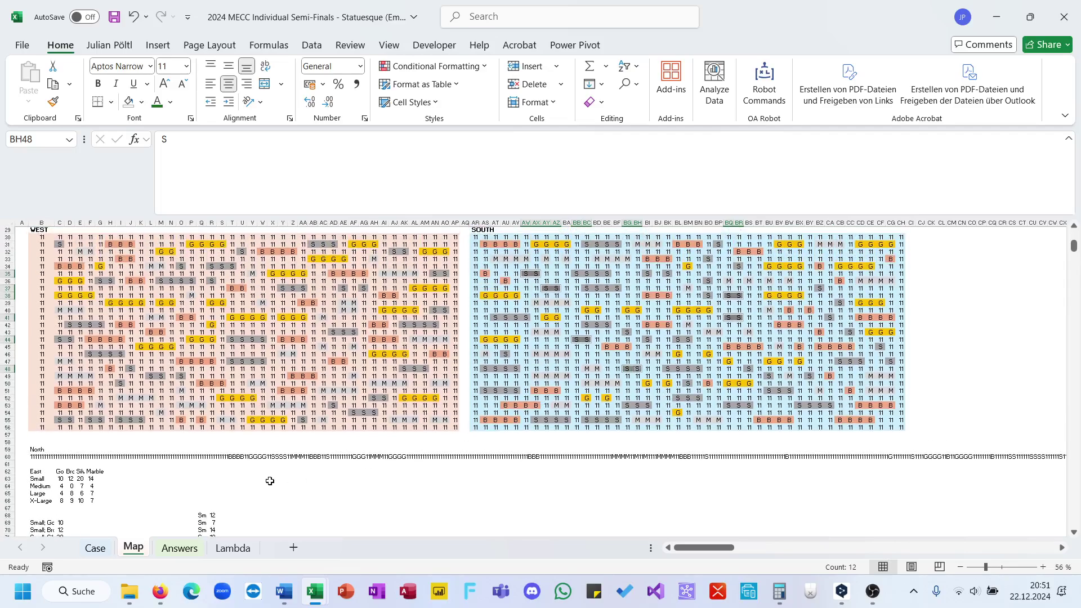
- Inspect the references of the E_CountTextinText formula in C63, the Small Gold count
click(179, 473)
click(62, 480)
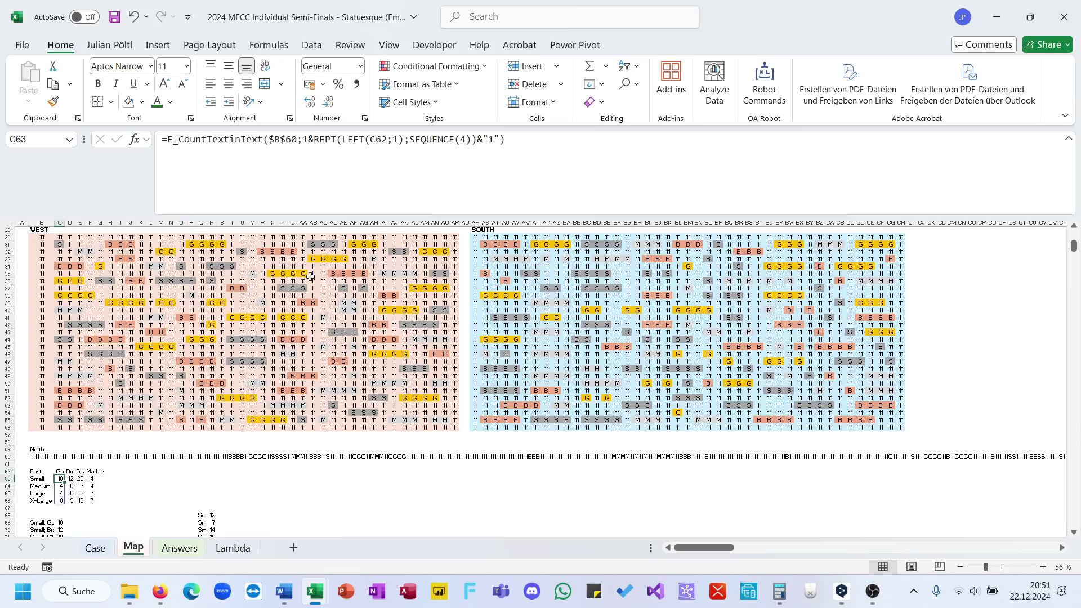
click(540, 175)
scroll(493, 319, down, 1)
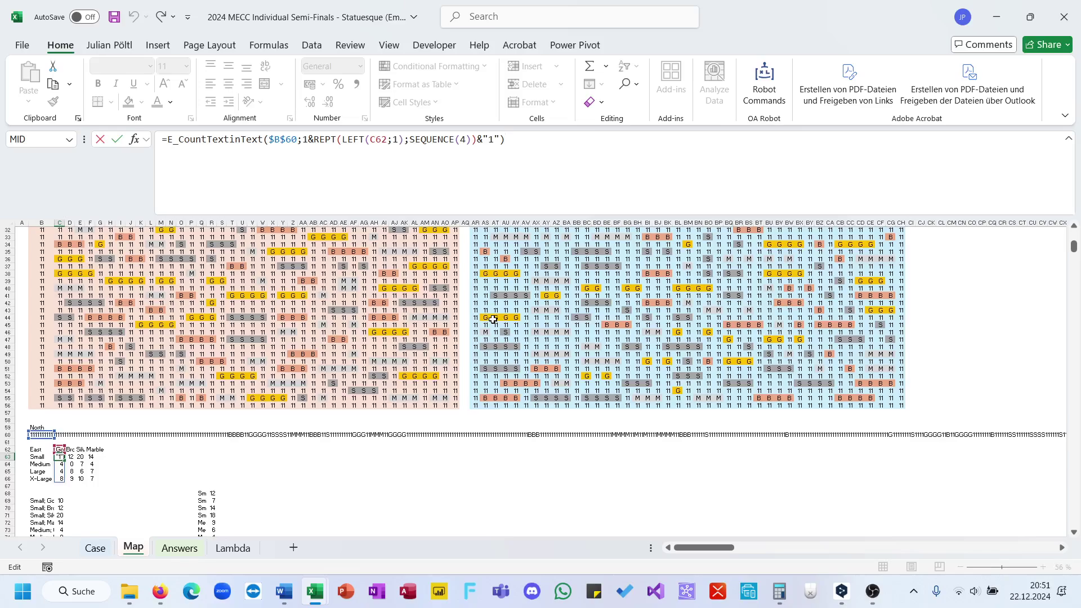
scroll(493, 320, up, 1)
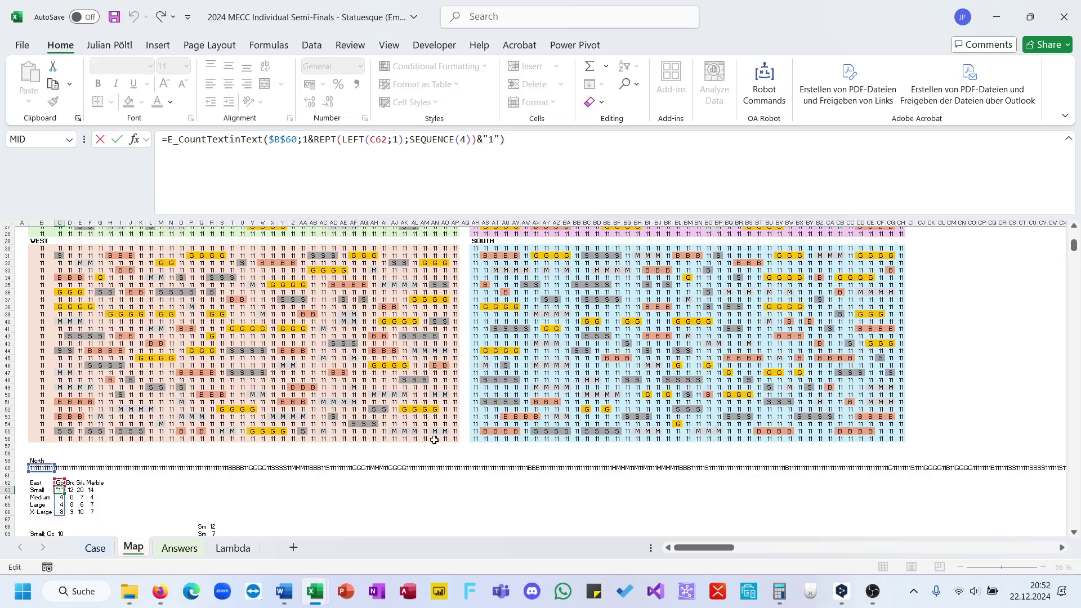
key(ctrl+Return)
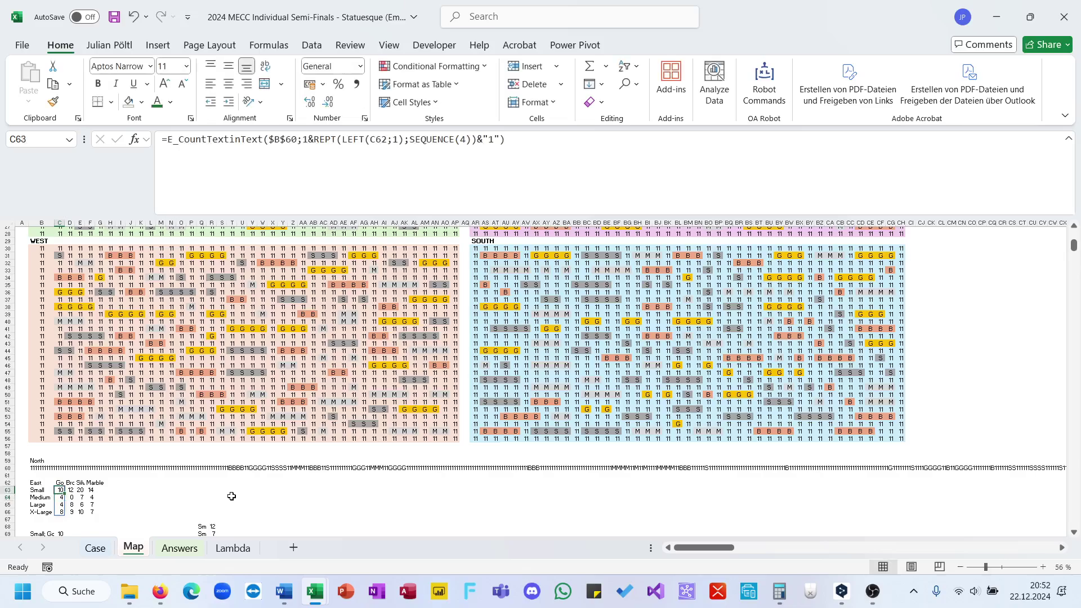
- Enter =LEN(B60)-LEN(SUBSTITUTE(B60;"1SS1";"")) in P61 as a cross-check of the medium silver statues
click(190, 476)
text(=)
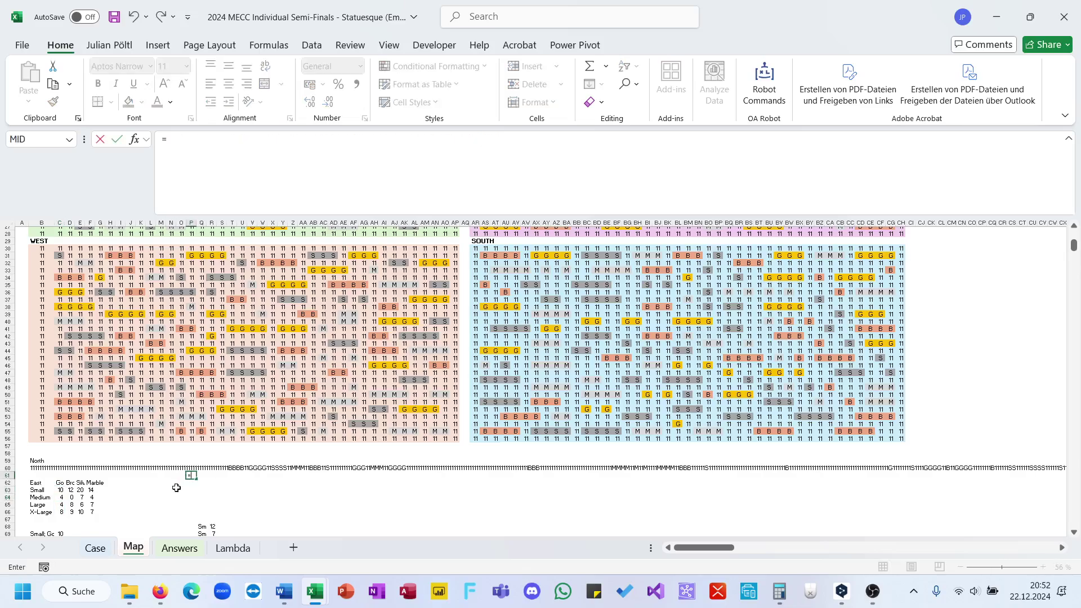
text(Len()
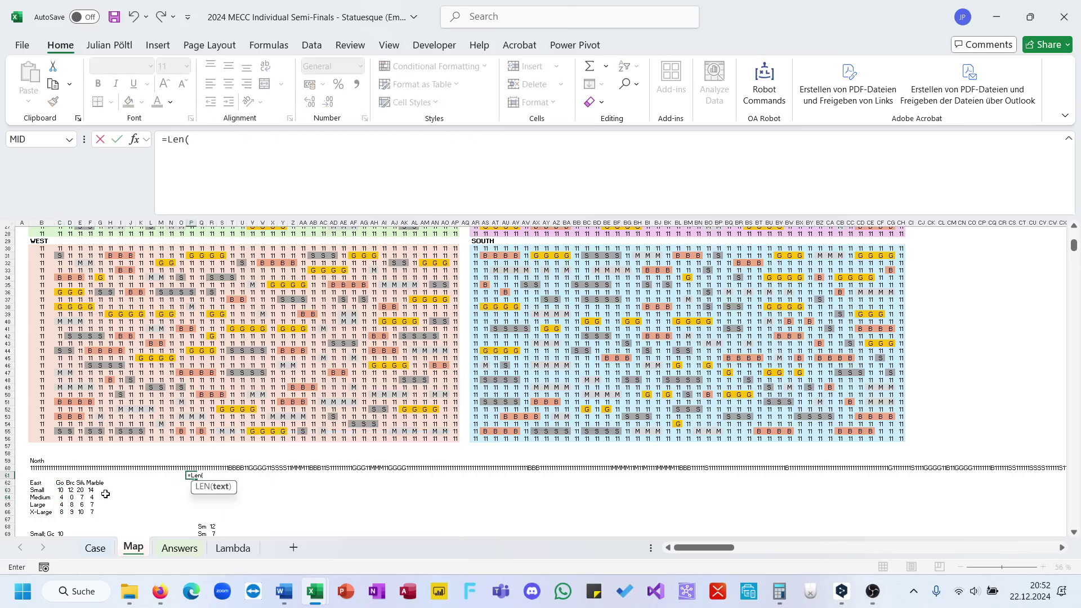
click(37, 470)
text()-len(sub)
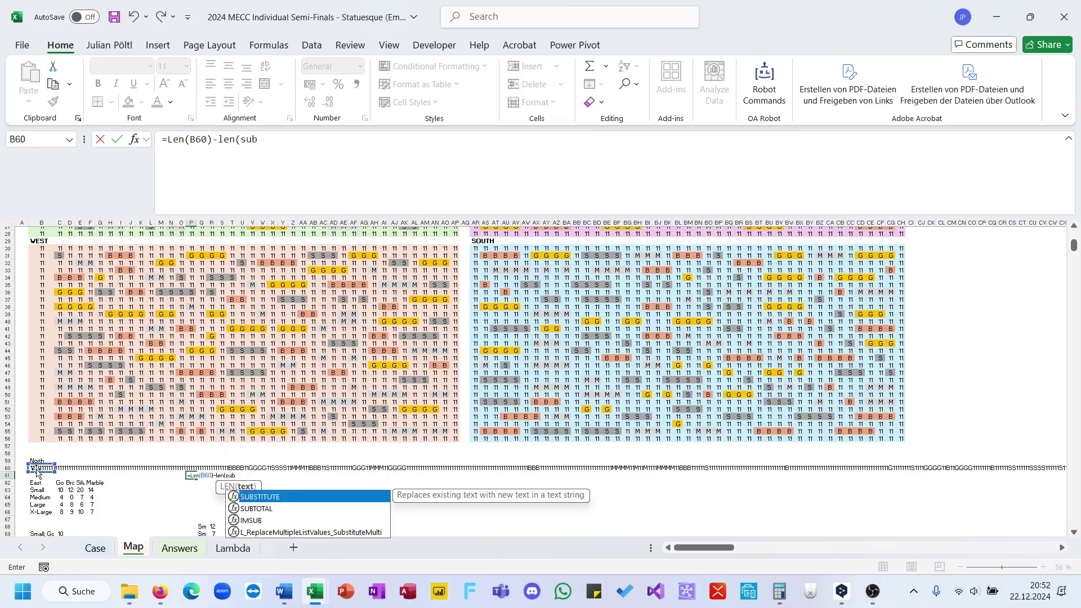
key(Tab)
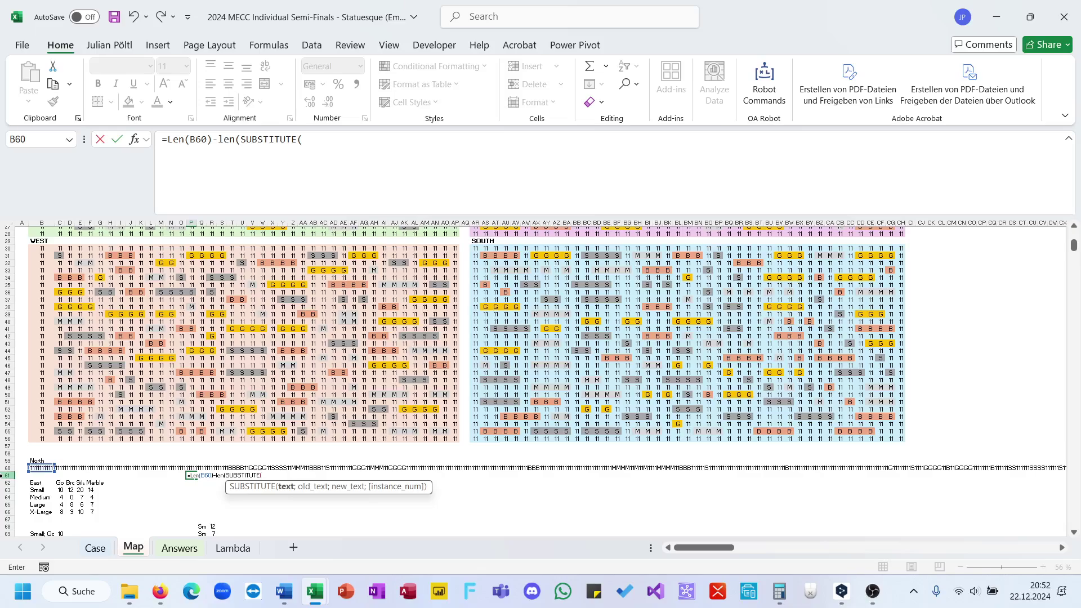
click(39, 468)
text(;"1SS1)
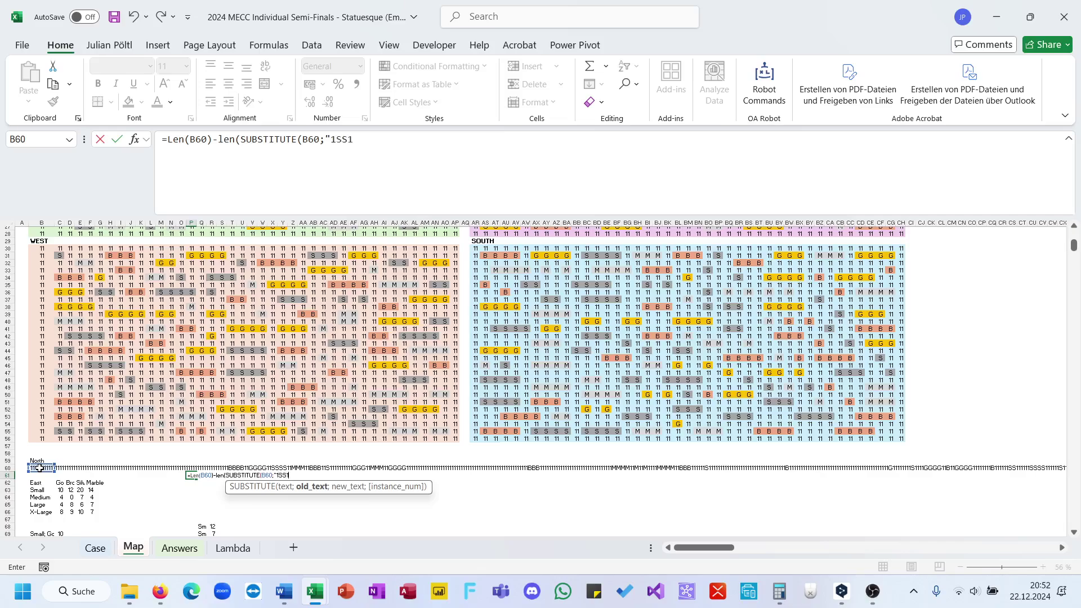
text(";"")
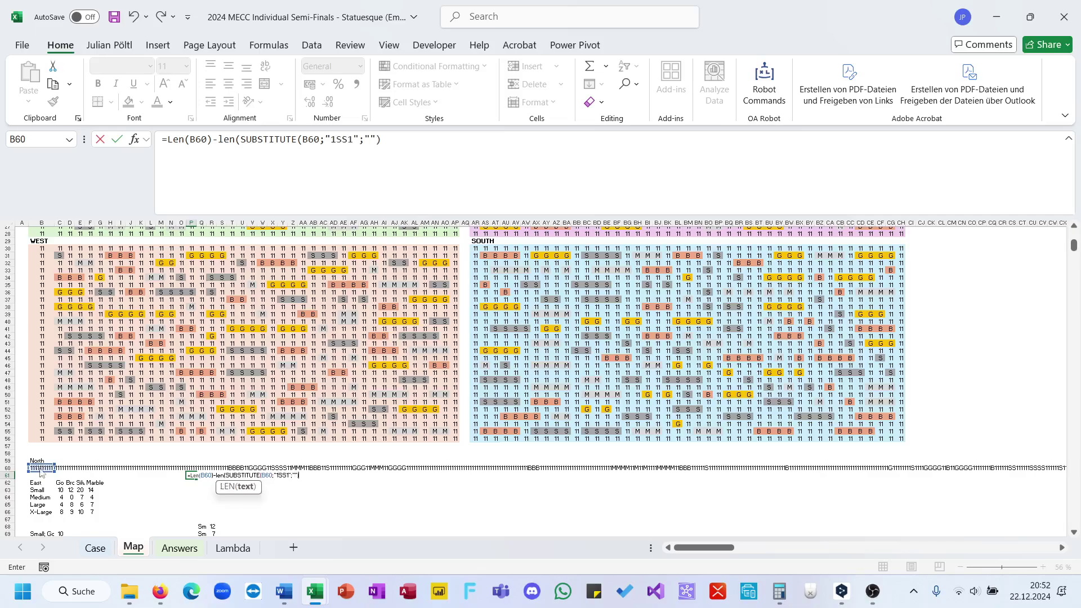
key(Return)
key(Return)
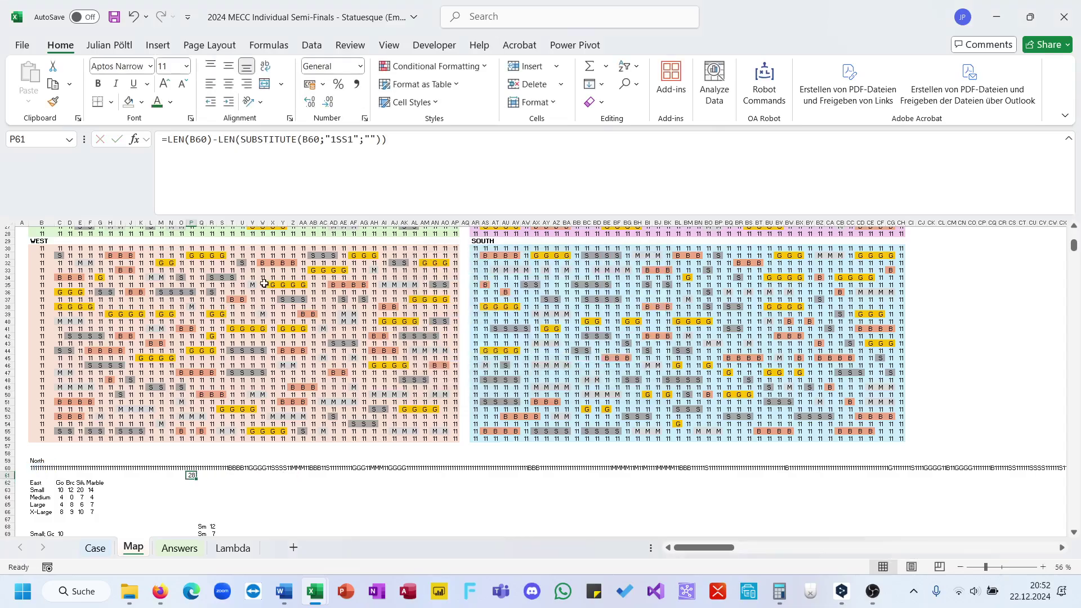
- Wrap the length difference in P61 in parentheses and divide it by 4
click(428, 147)
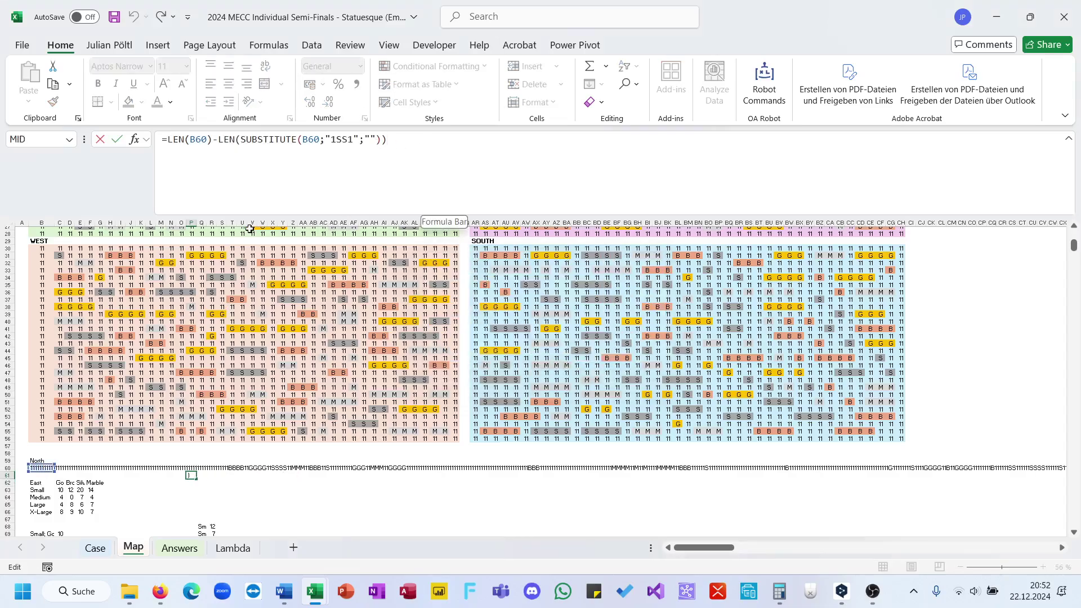
click(170, 139)
text(()
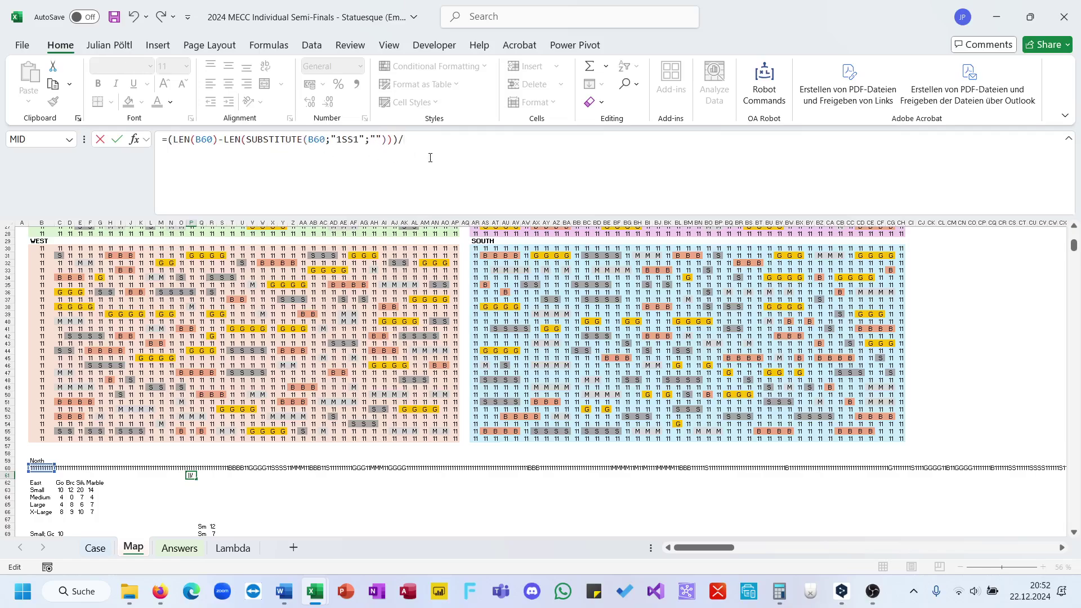
text(4)
key(Return)
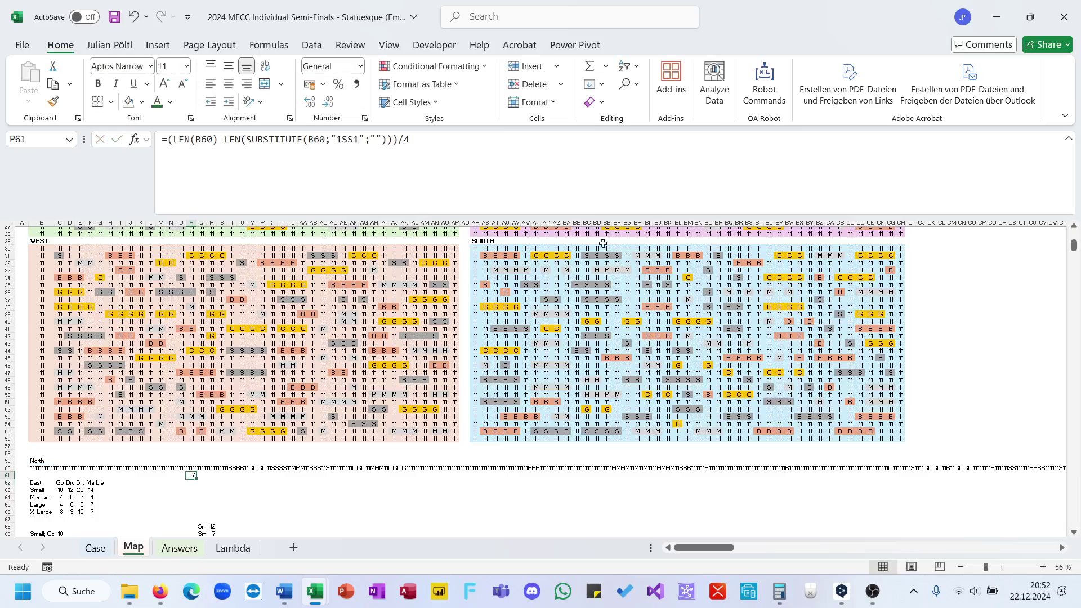
- Review the P61 cross-check formula and the CONCAT range in B60
click(544, 187)
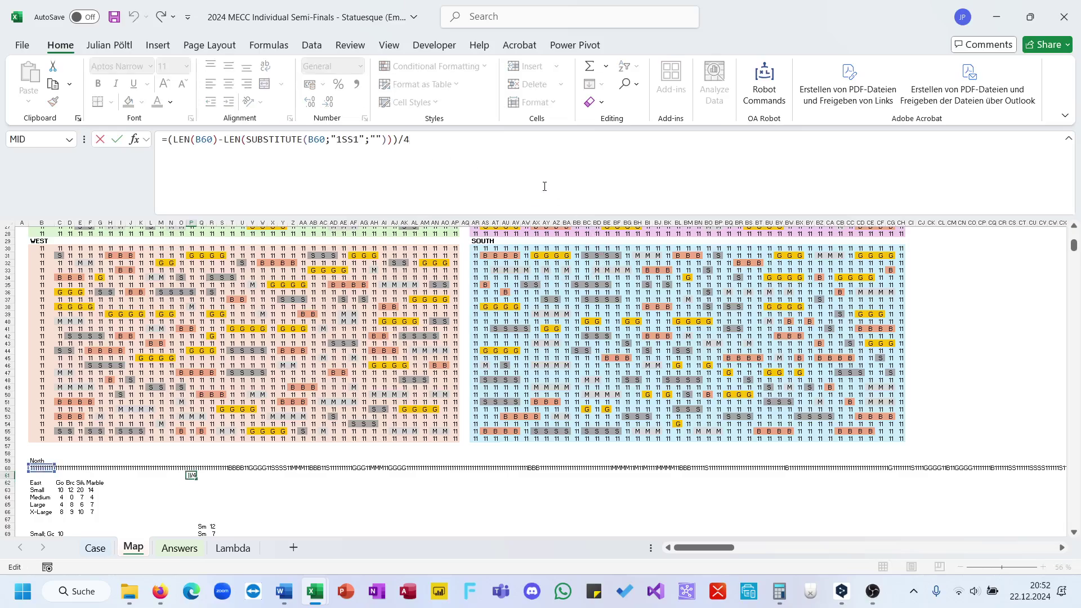
click(44, 468)
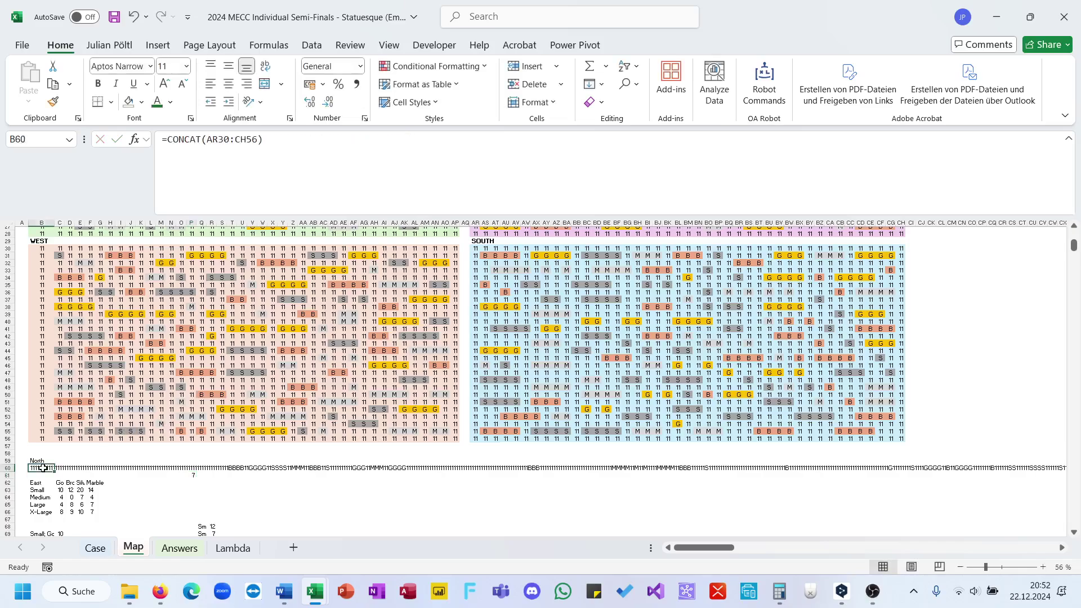
click(396, 206)
key(Return)
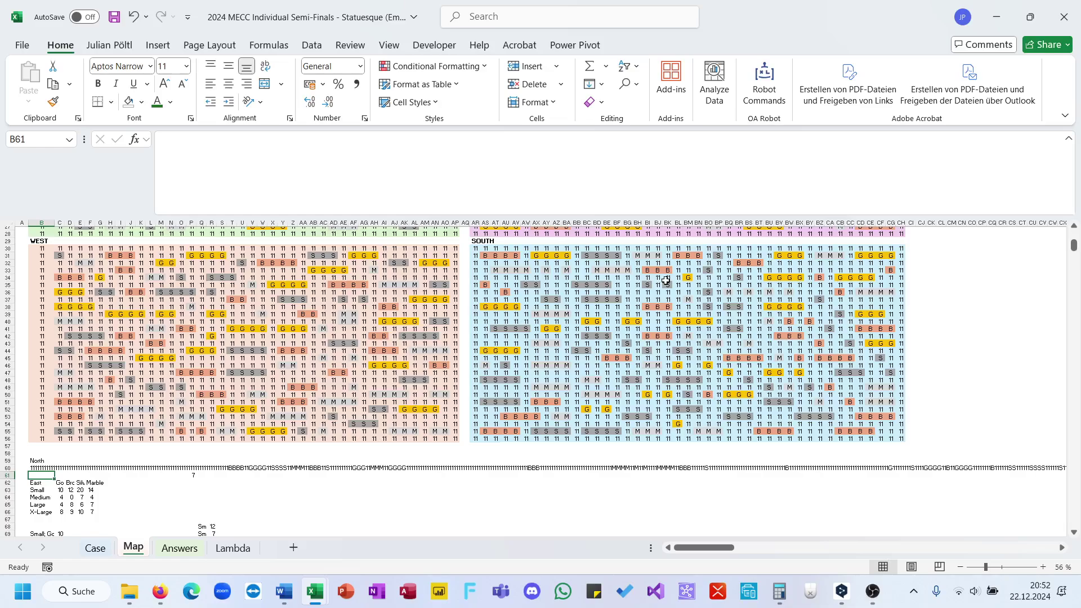
- Recount the South region's two-cell silver statues by selecting each pair, including BL44:BM44, and compare with the Medium row of the summary table
click(524, 286)
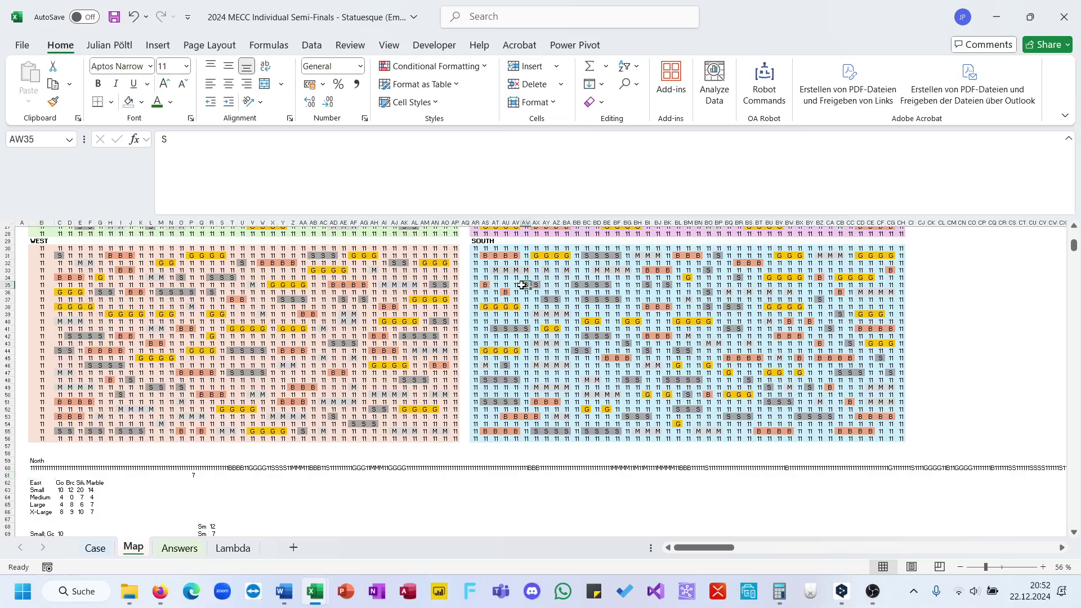
drag(523, 285, 536, 285)
drag(565, 300, 548, 300)
ctrl+click(567, 300)
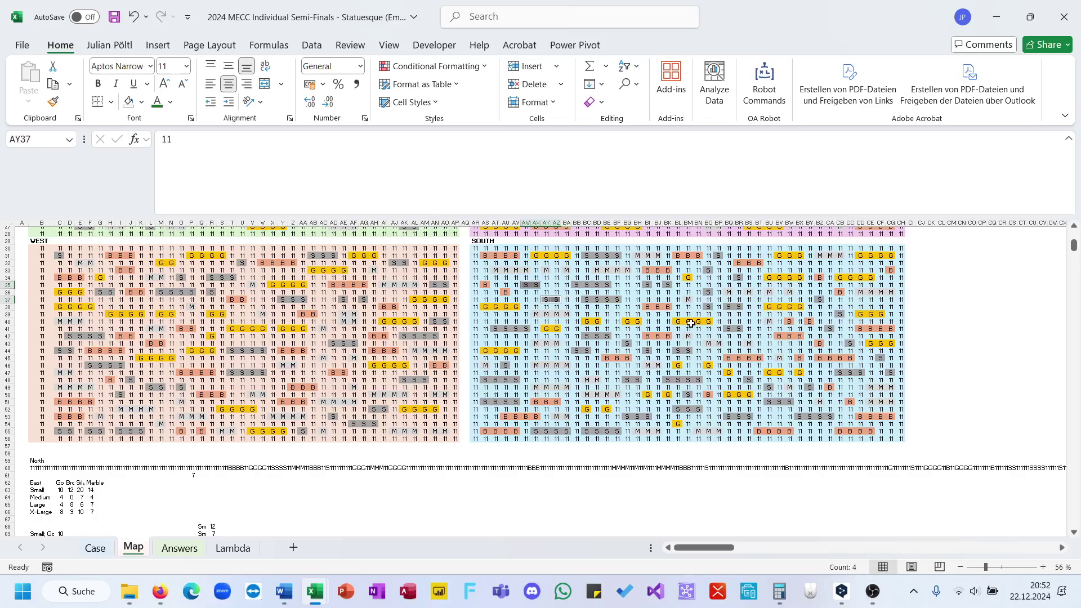
drag(730, 304, 737, 328)
ctrl+click(728, 328)
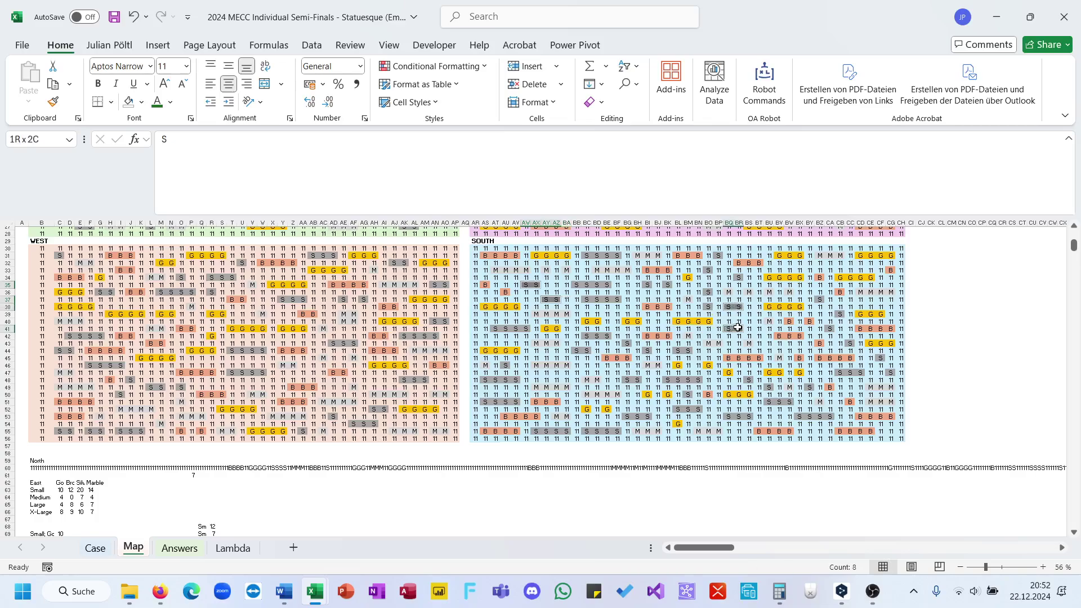
ctrl+click(578, 350)
drag(578, 351, 589, 350)
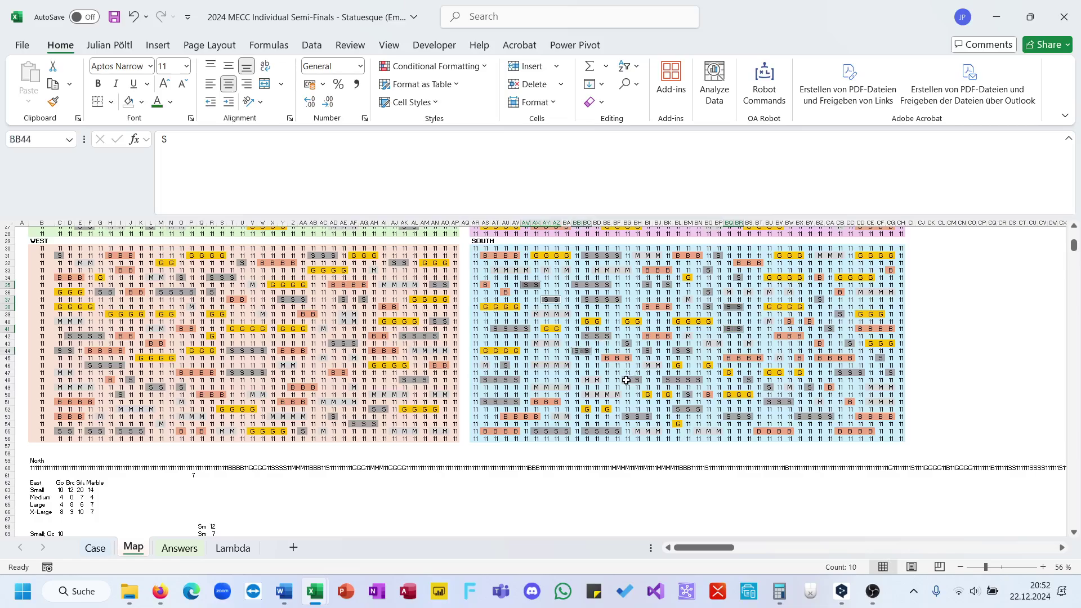
ctrl+click(626, 381)
drag(626, 381, 638, 381)
ctrl+click(679, 352)
drag(679, 352, 688, 351)
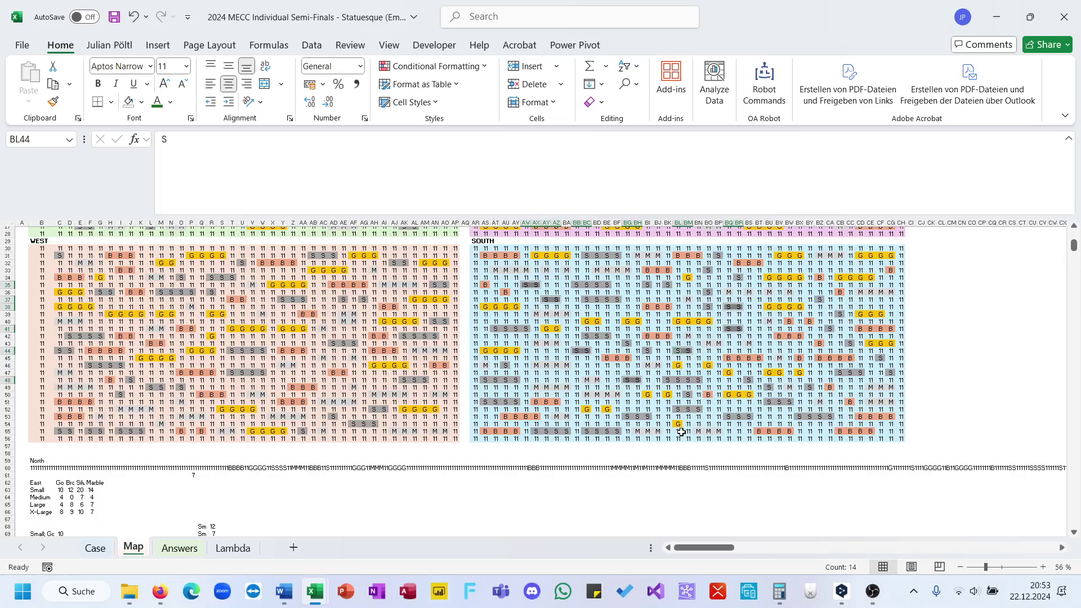
key(Tab)
click(91, 498)
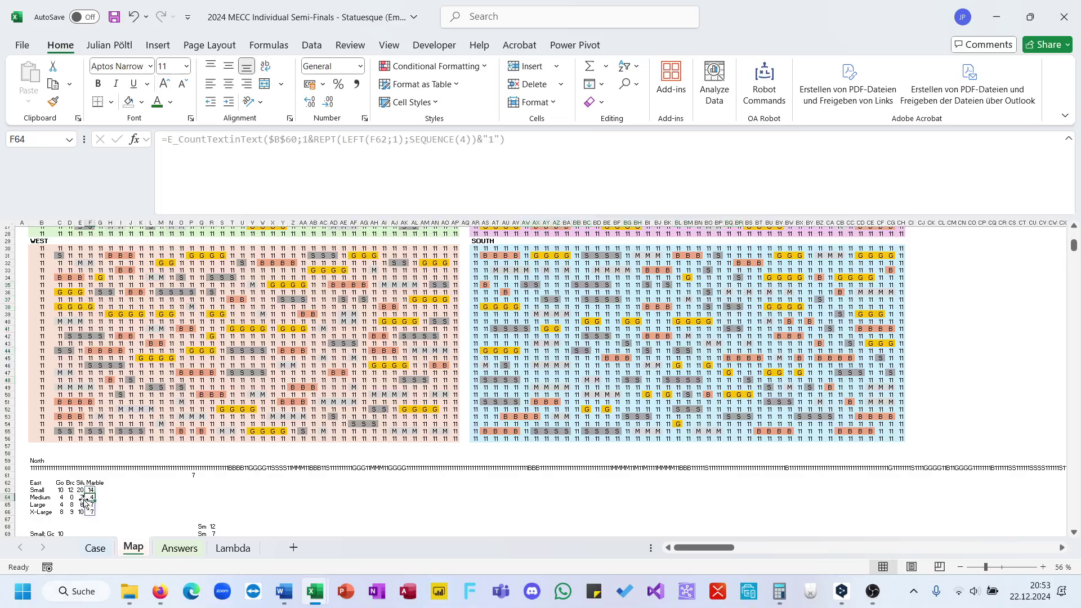
click(83, 499)
- Change the summary table's heading in B62 to South
click(37, 483)
text(South)
key(Return)
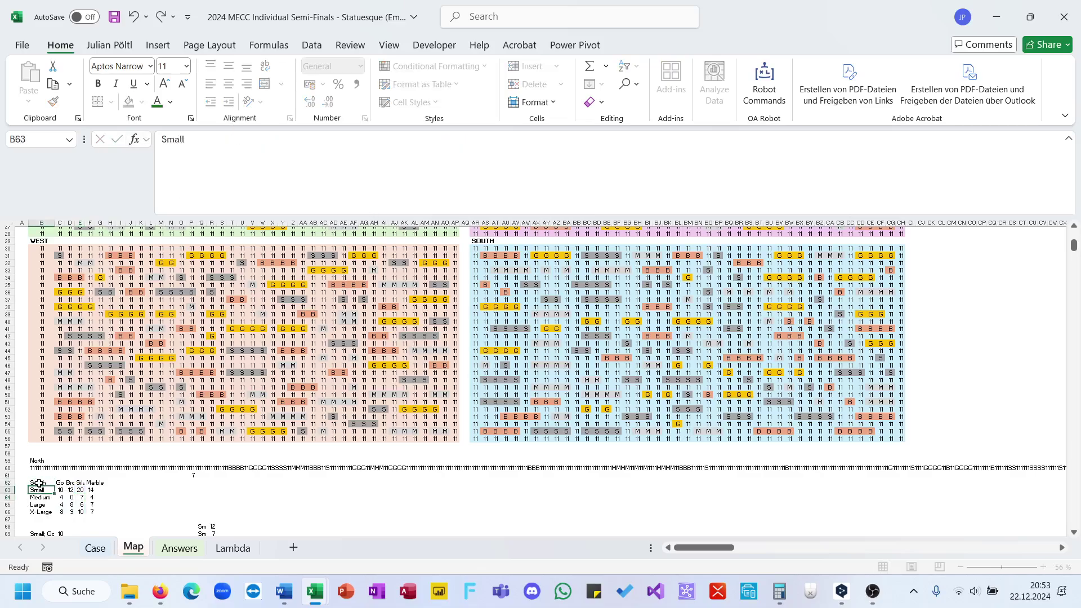
- Recount the South region's medium silver statues on the Map sheet by selecting each two-cell pair, such as BQ38:BR38 and BB44:BC44
click(80, 497)
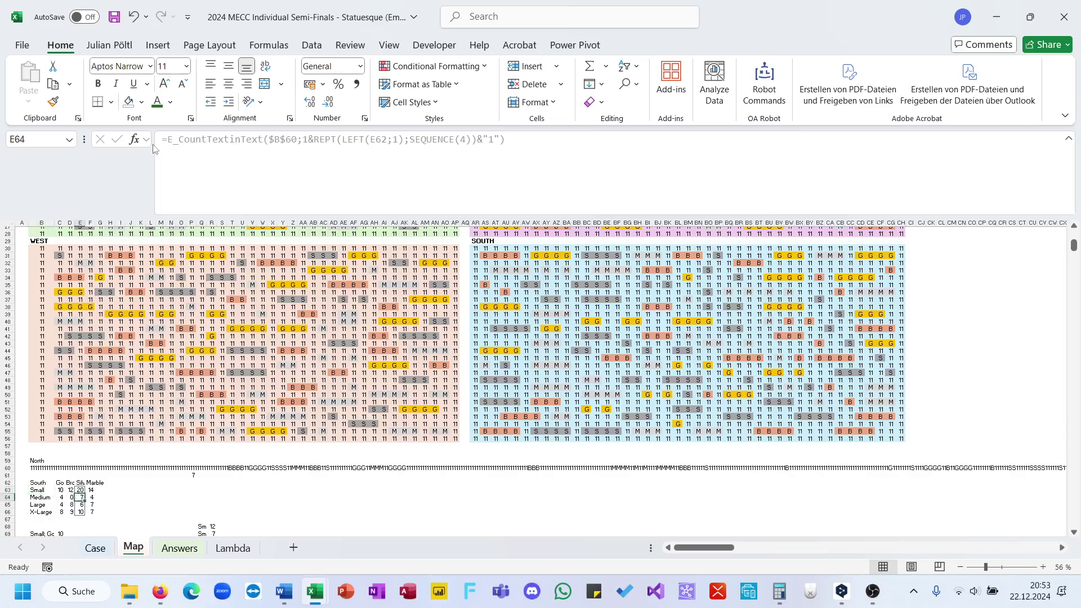
click(232, 468)
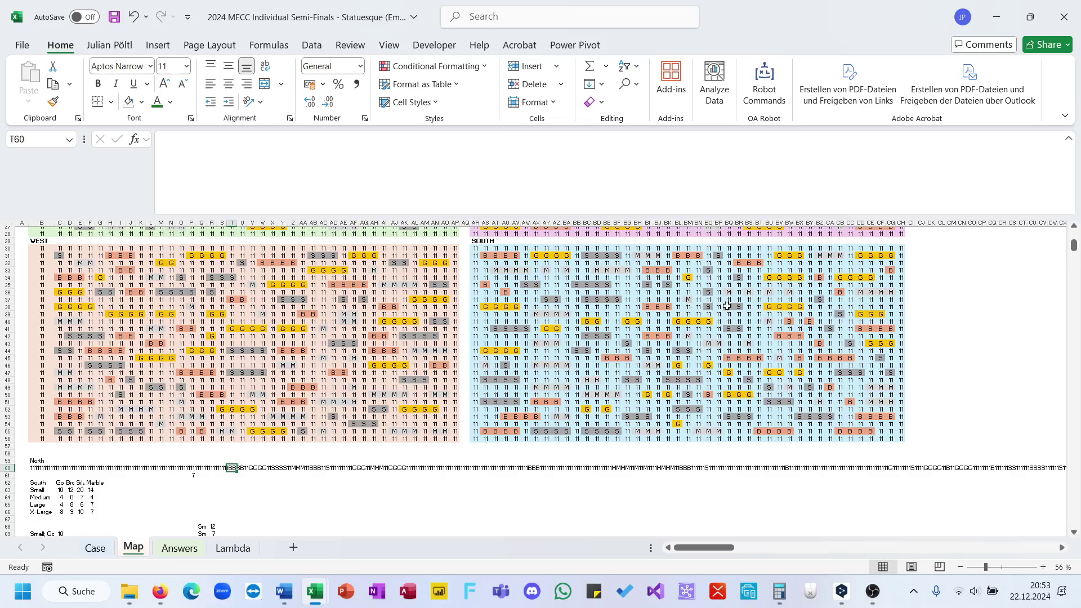
drag(533, 286, 546, 299)
drag(740, 309, 681, 350)
ctrl+click(587, 351)
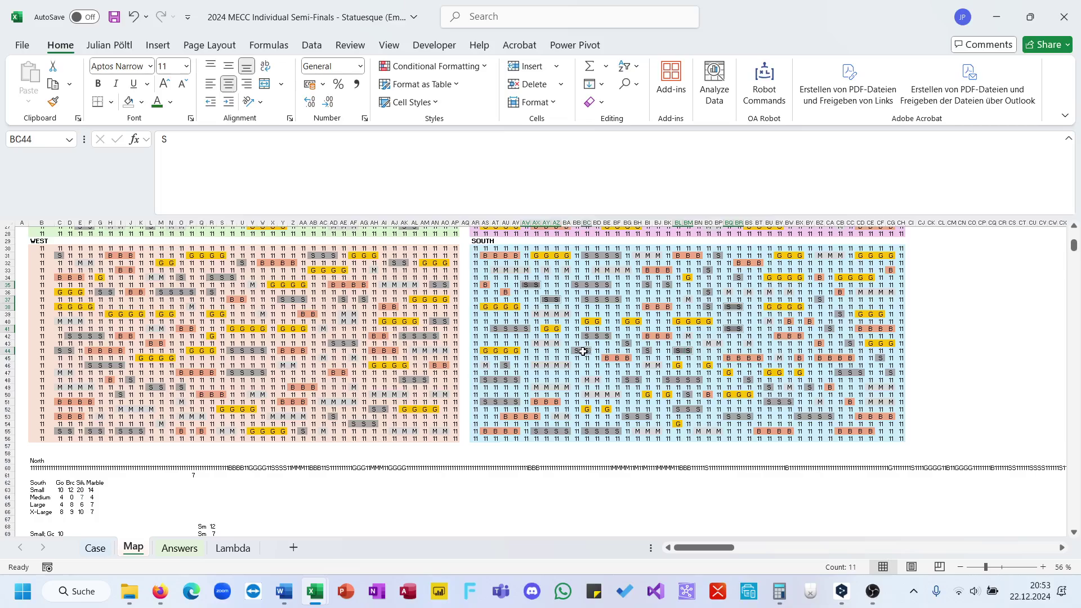
drag(583, 351, 578, 351)
drag(635, 377, 627, 379)
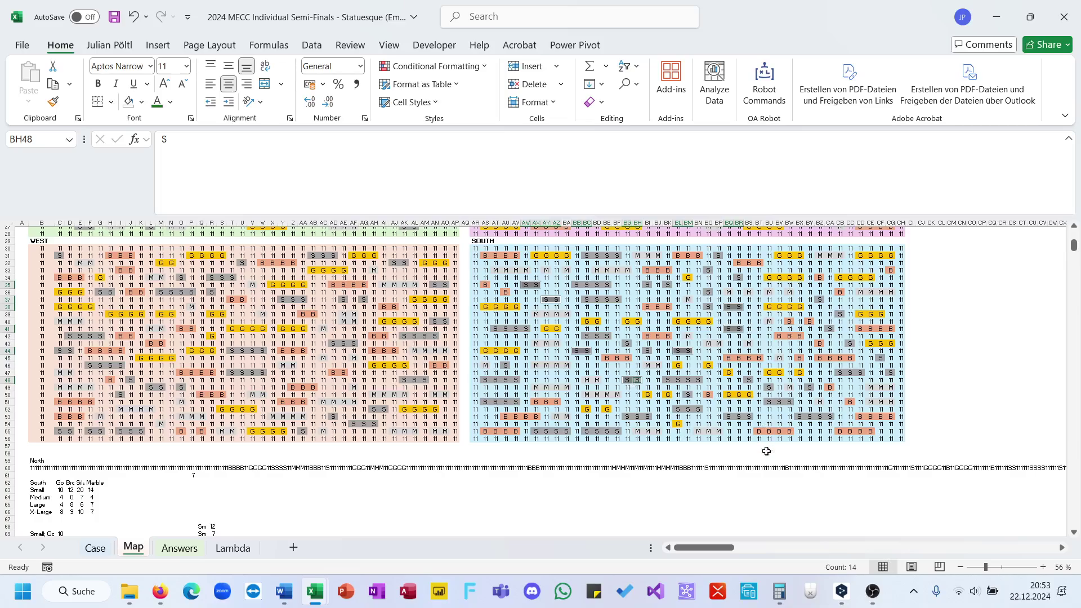
- On the Answers sheet, find the Level 7 answer for Medium; Silver; South in E235
click(180, 548)
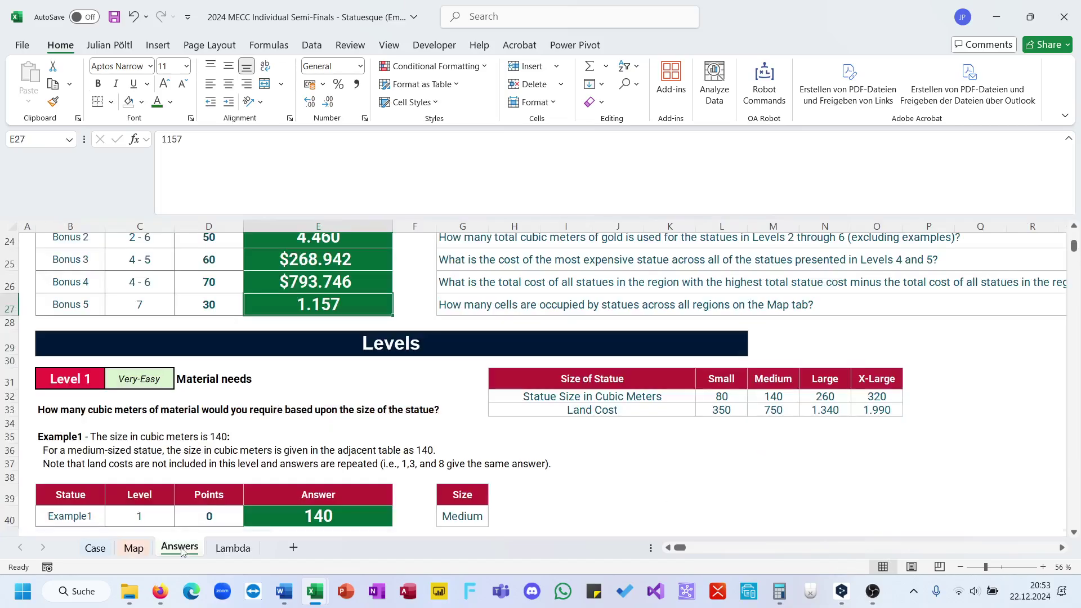
scroll(310, 460, down, 20)
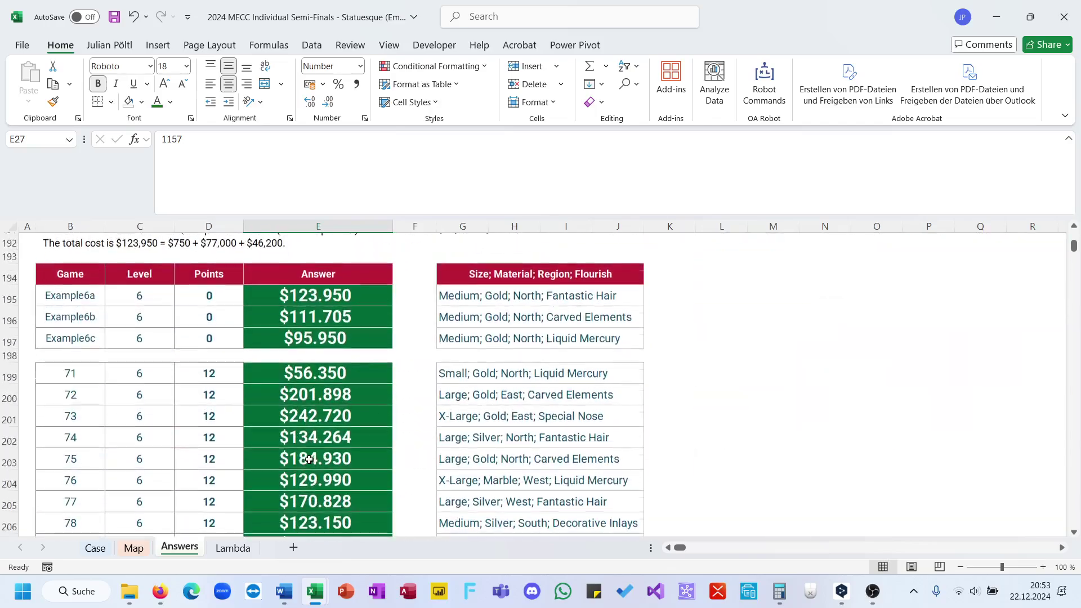
scroll(309, 460, down, 9)
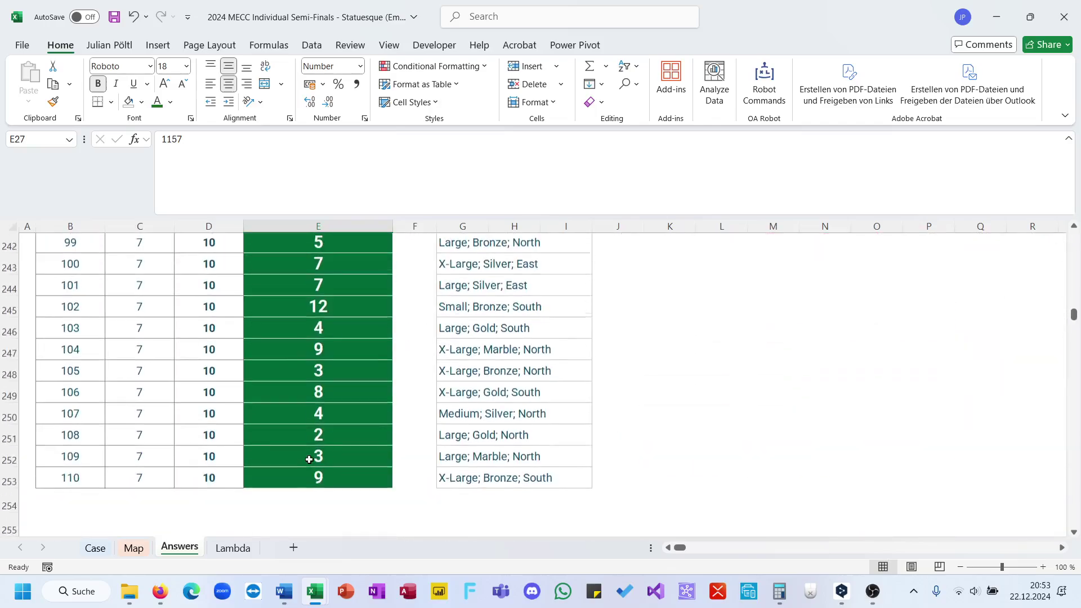
scroll(309, 461, up, 2)
scroll(309, 460, up, 1)
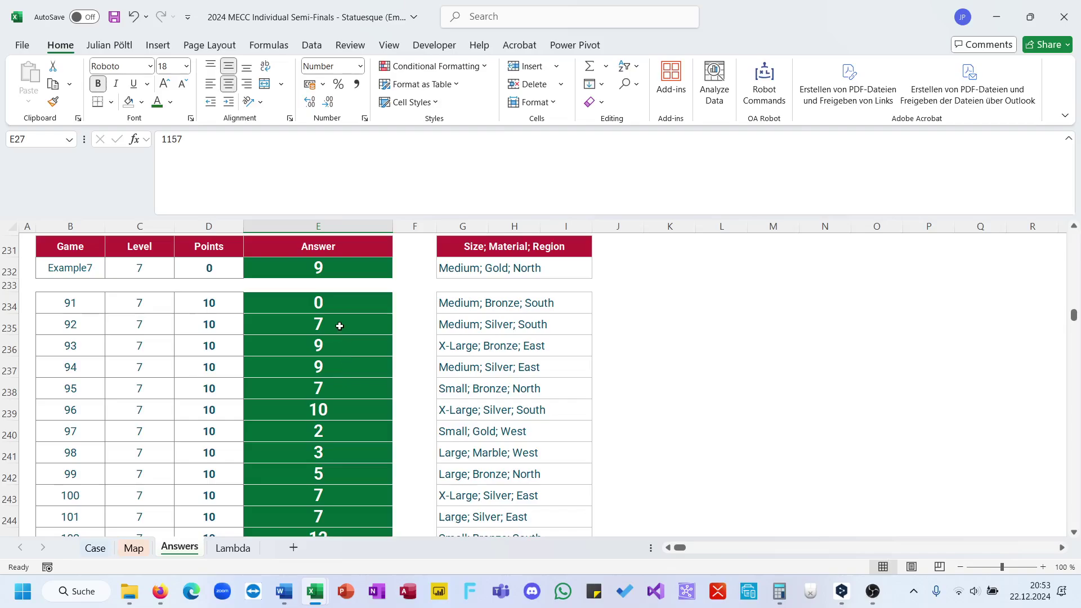
click(340, 326)
- Compare the row reference in the Case sheet's F233 check formula with the row of game 91 on the Answers sheet
click(95, 548)
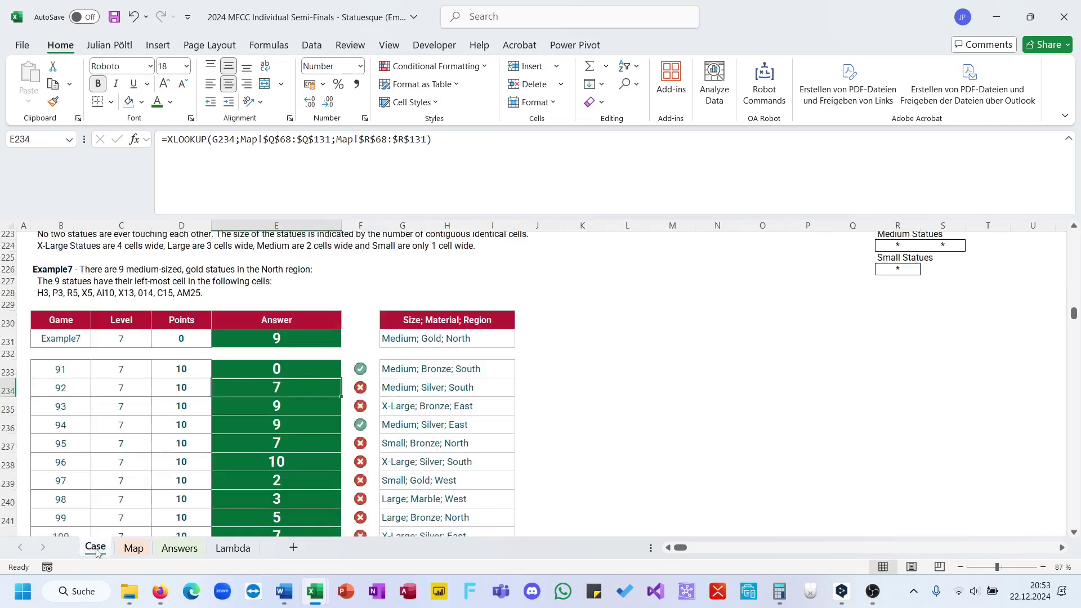
click(352, 388)
click(356, 370)
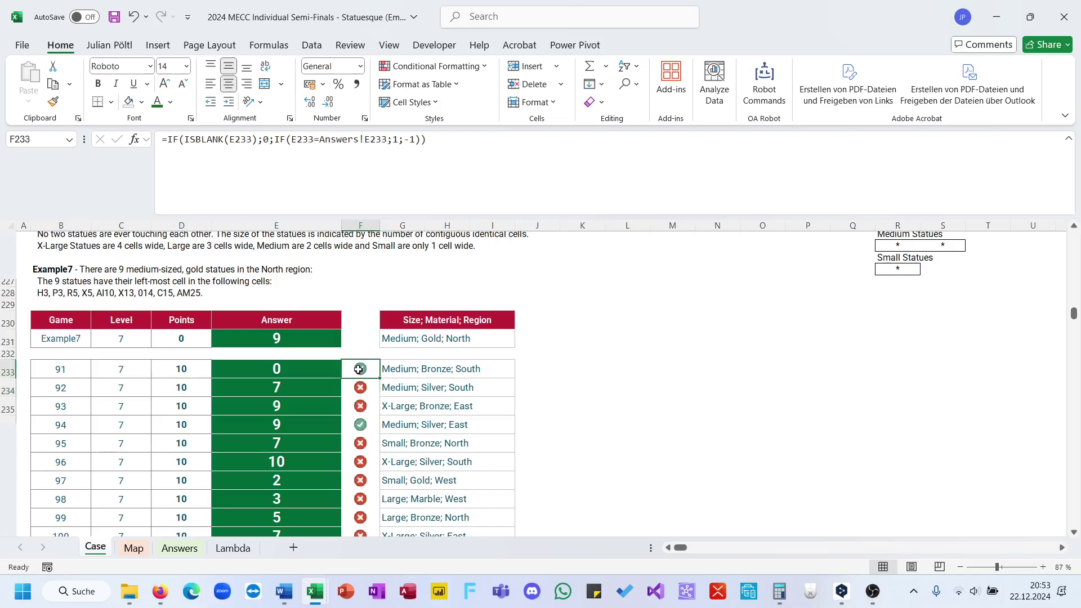
click(480, 181)
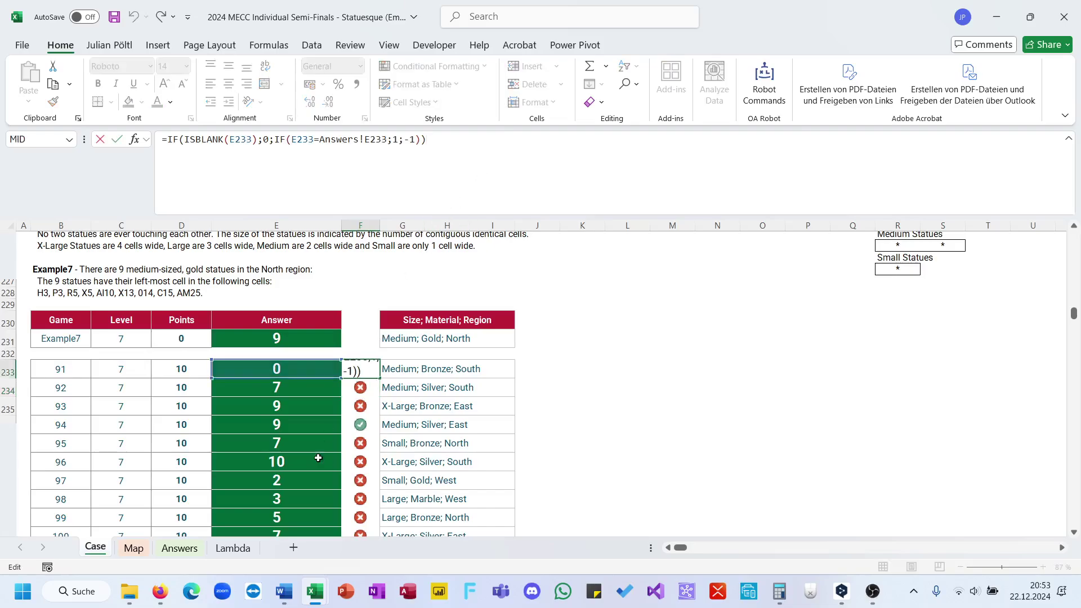
key(Escape)
click(180, 549)
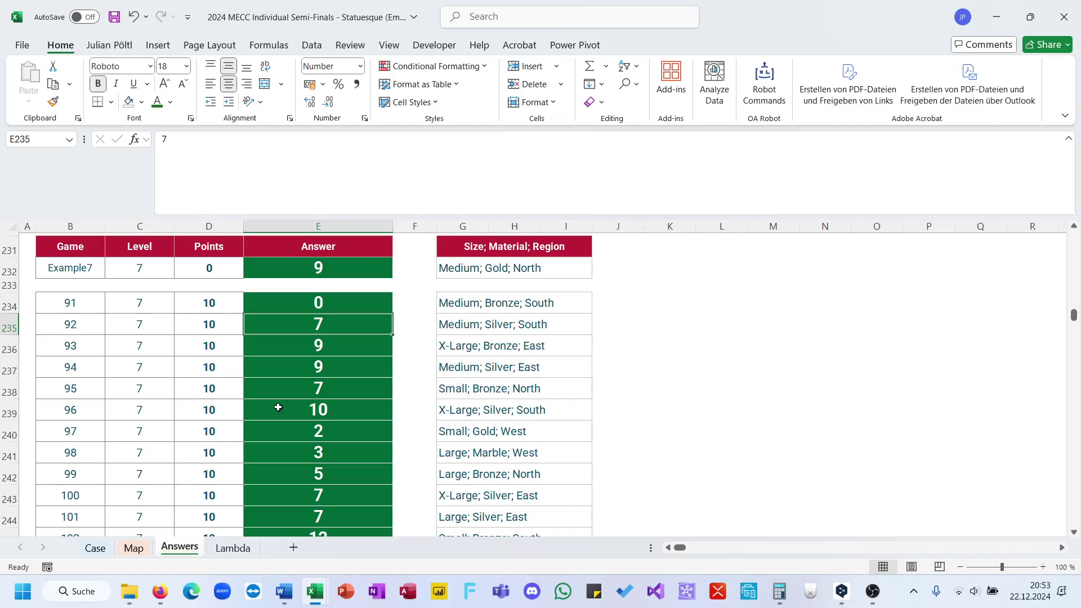
click(96, 549)
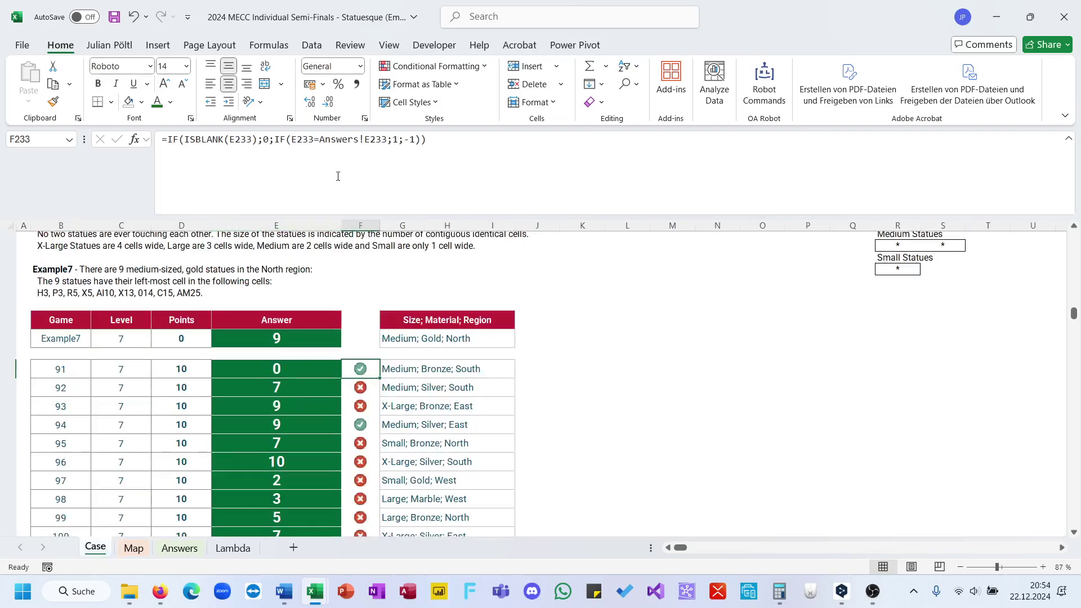
- Change the comparison in the Case sheet's F233 check formula to E234=Answers!E234
click(317, 138)
key(BackSpace)
text(4)
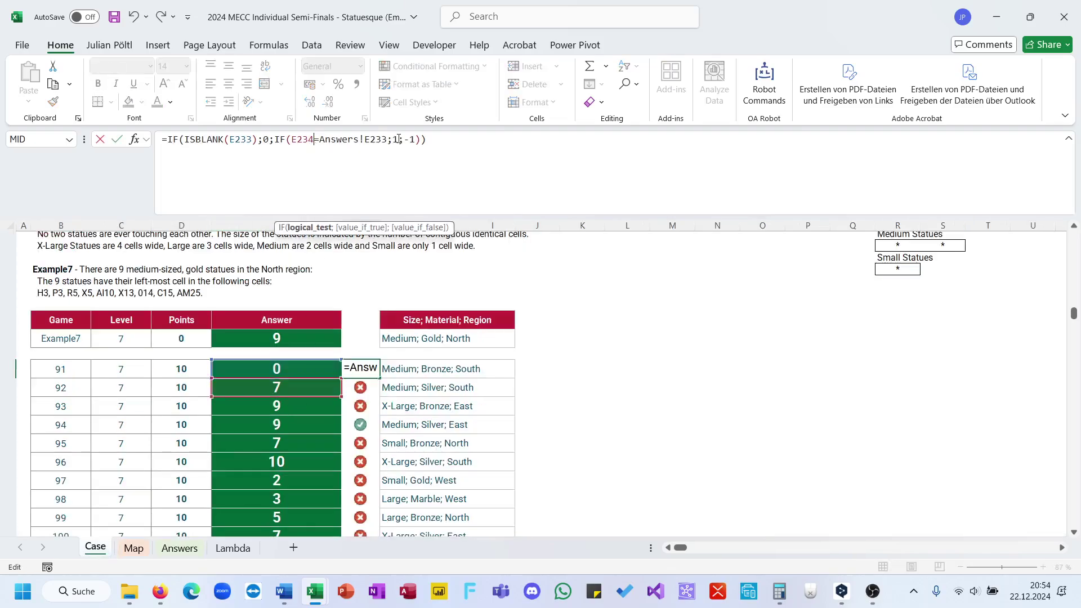
click(385, 144)
key(BackSpace)
text(4)
key(Return)
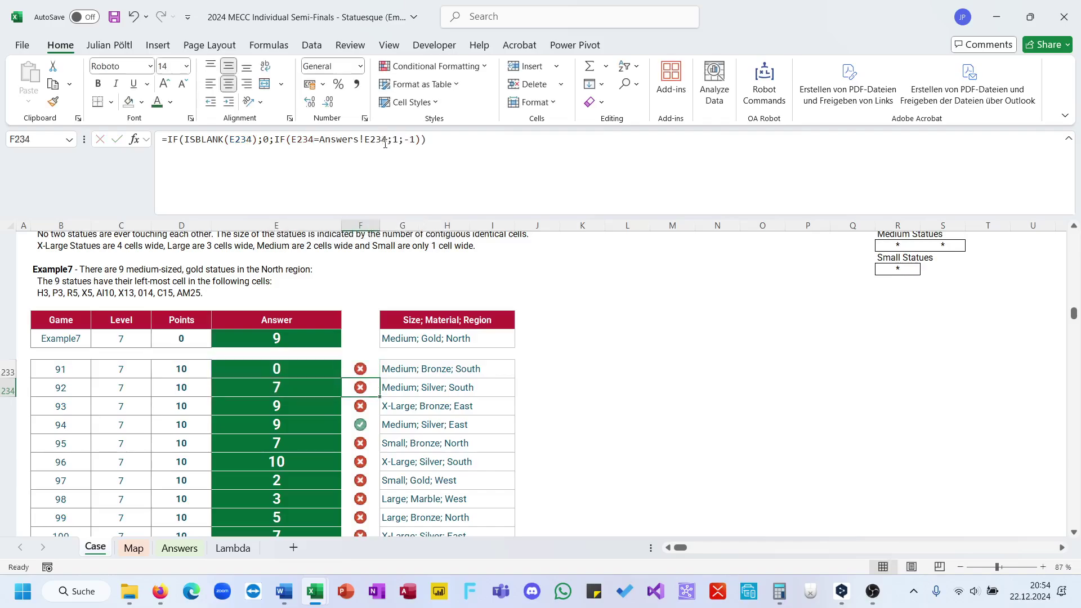
- Try pointing the ISBLANK test in F233 at E234
click(366, 362)
double_click(366, 362)
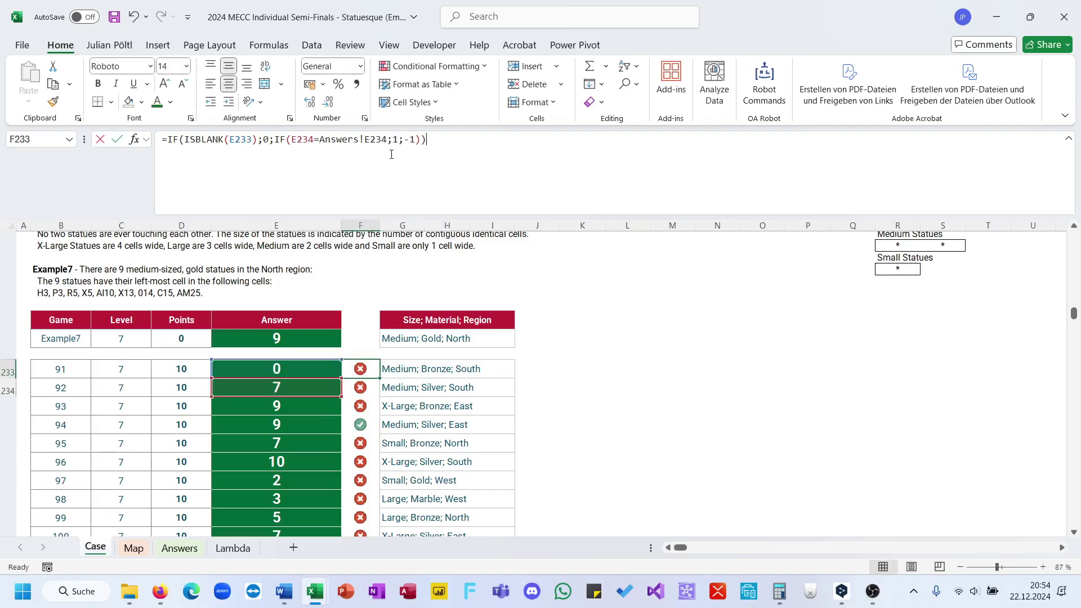
key(BackSpace)
text(3)
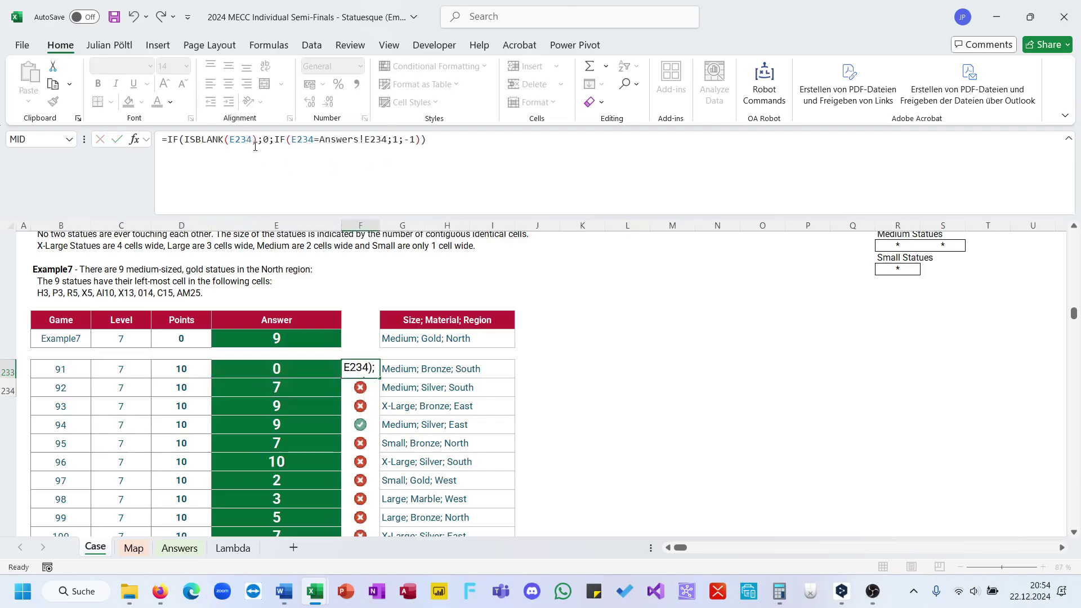
key(Return)
key(Up)
key(Up)
key(Down)
- Correct F233 to test E233 for blank and compare E233 with Answers!E234
click(255, 147)
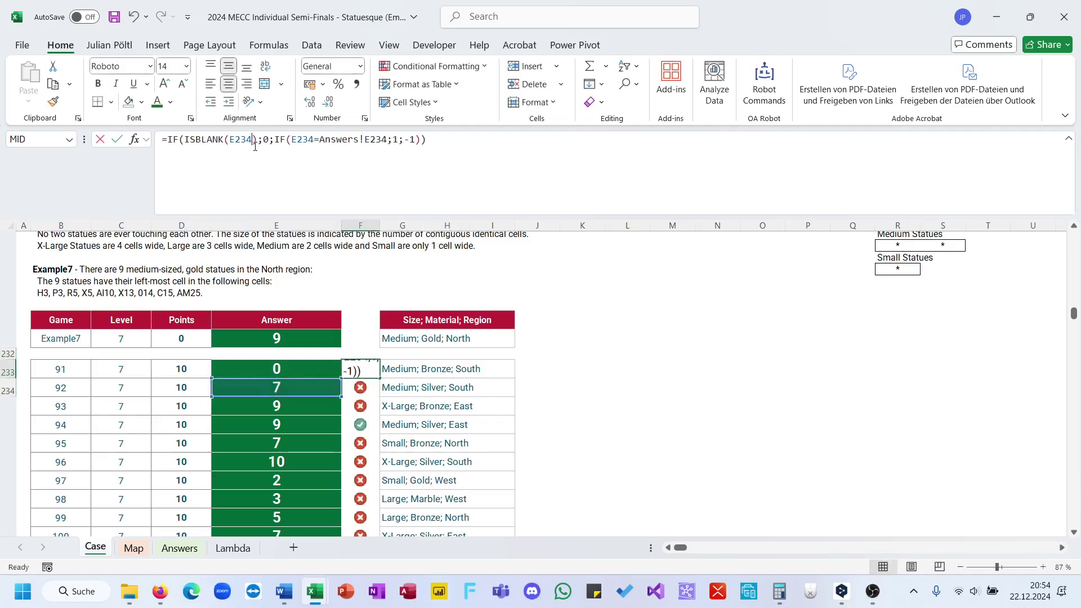
key(BackSpace)
text(3)
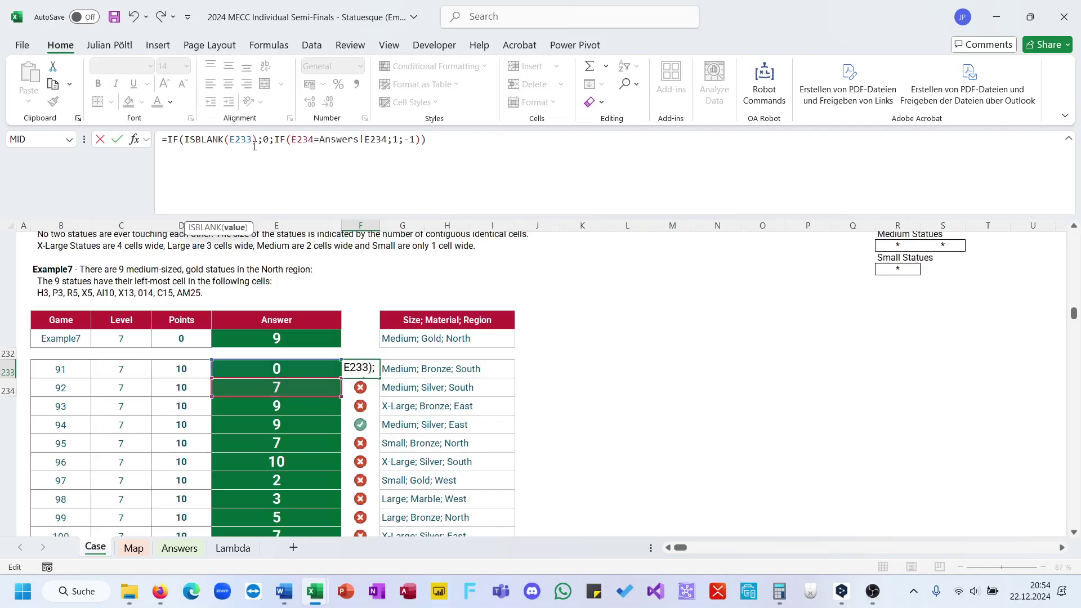
click(315, 140)
key(BackSpace)
text(3)
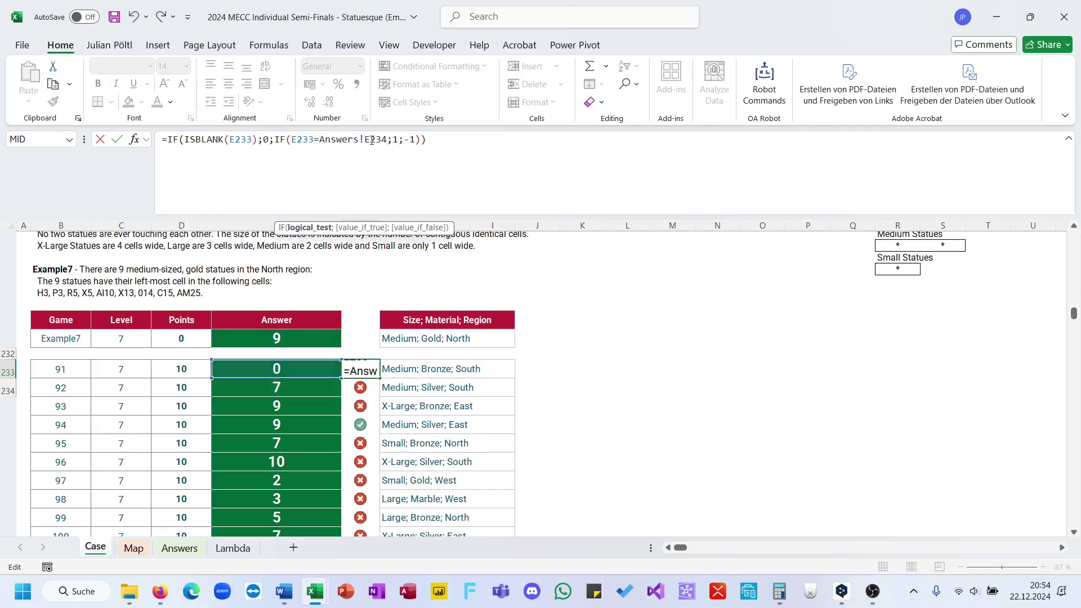
key(Return)
key(Up)
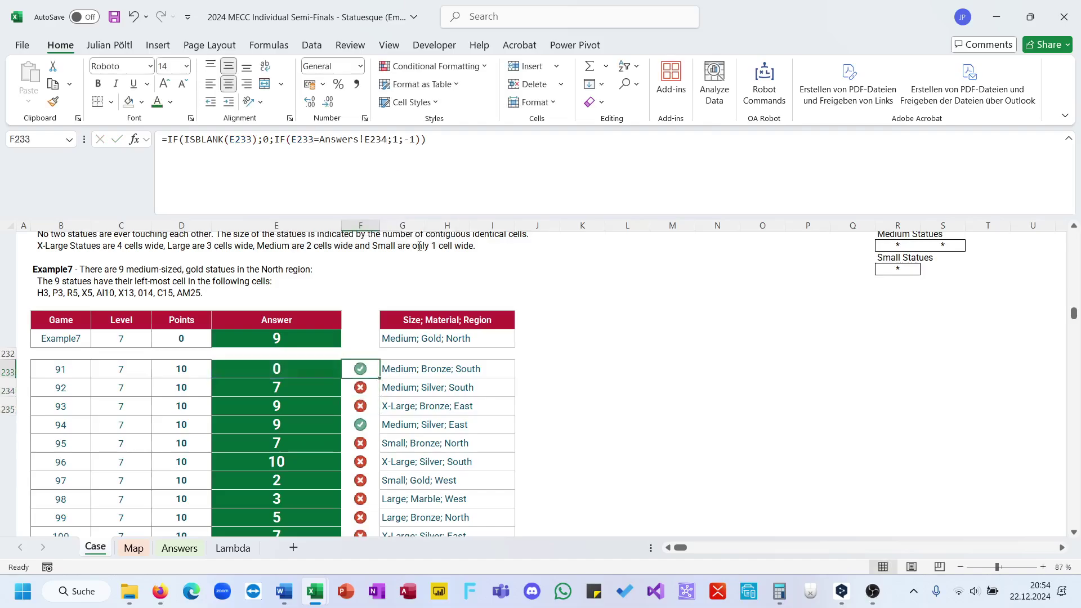
- Fill the corrected check formula down from F233 through F252 and review the Level 7 check marks
double_click(380, 378)
scroll(380, 378, down, 4)
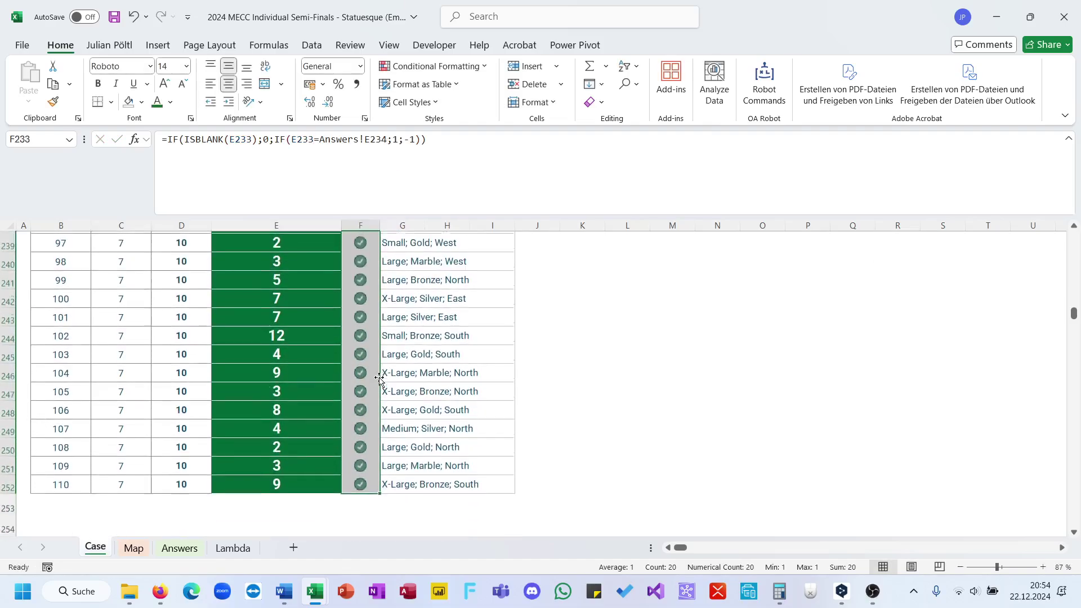
scroll(379, 378, up, 3)
scroll(380, 378, up, 4)
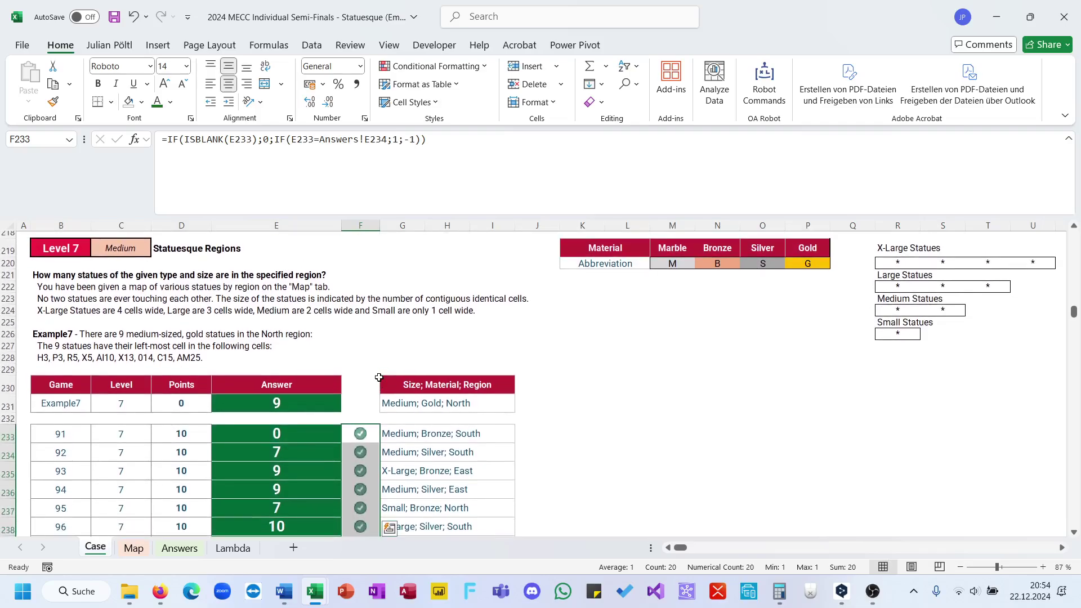
- Read the bonus questions on the Case sheet and autofit column Q on the Map sheet to show the full statue labels
scroll(379, 378, up, 20)
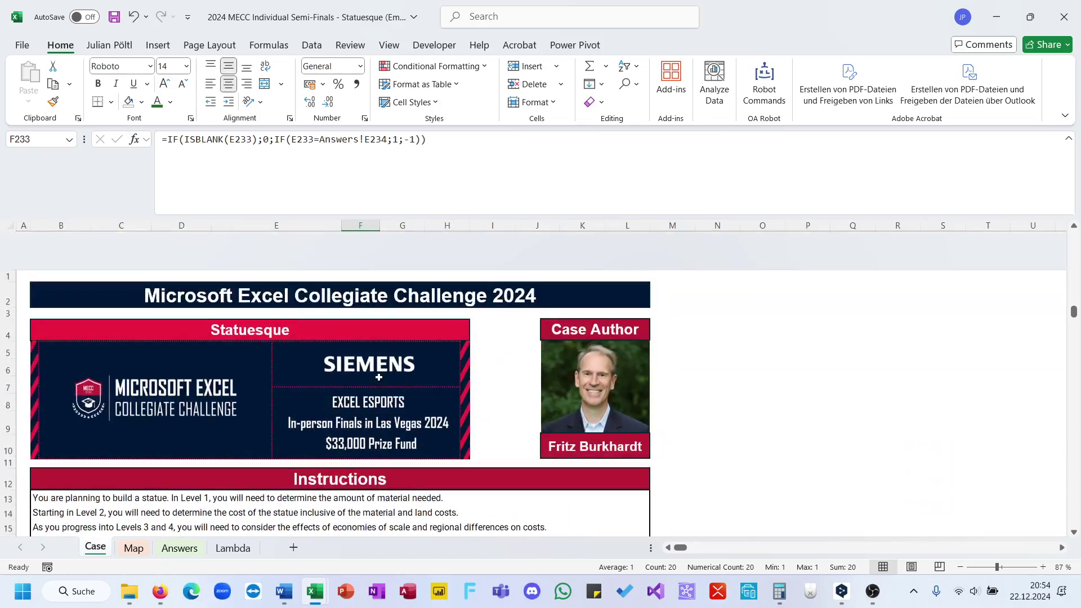
scroll(379, 378, down, 5)
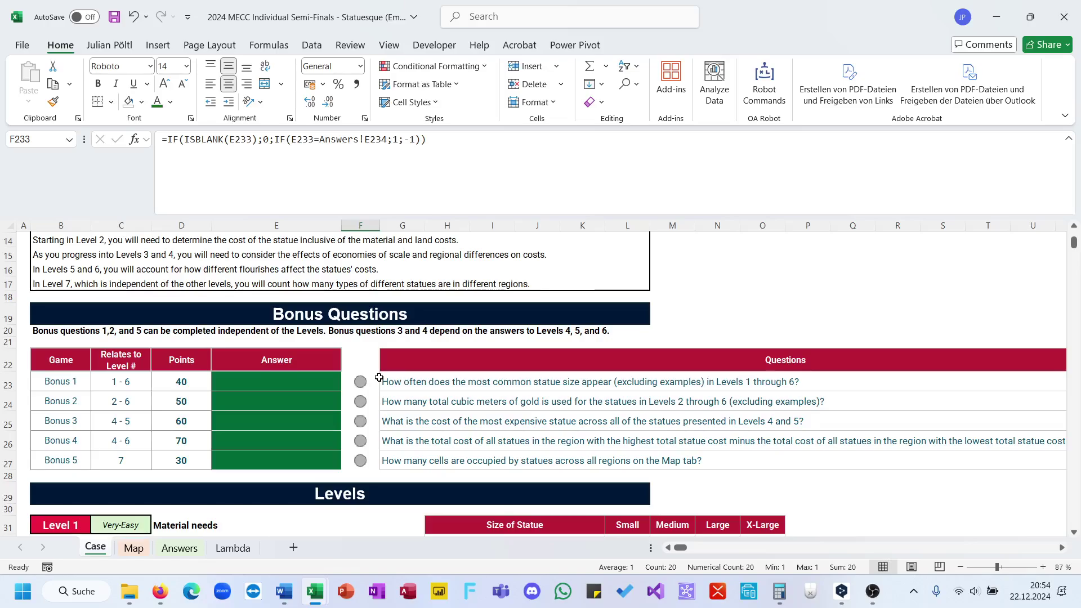
click(134, 548)
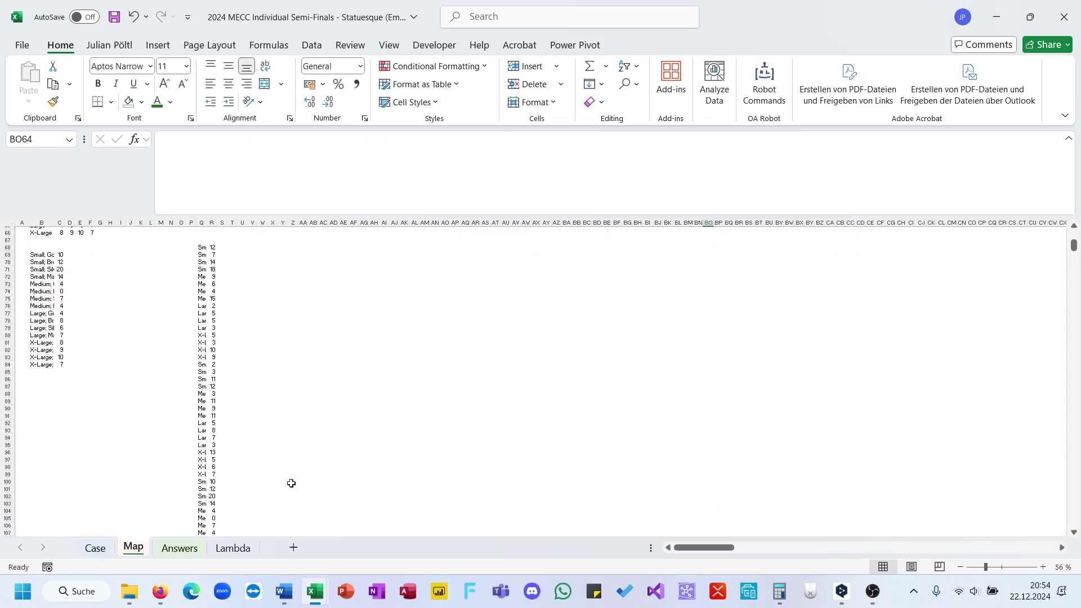
scroll(291, 483, up, 3)
click(280, 330)
click(242, 318)
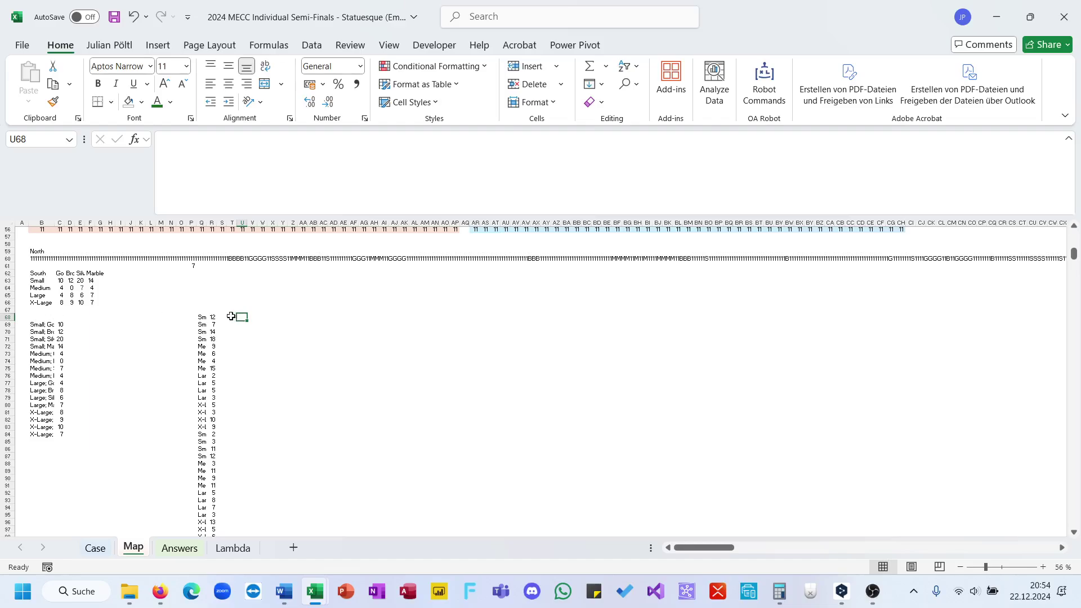
click(201, 317)
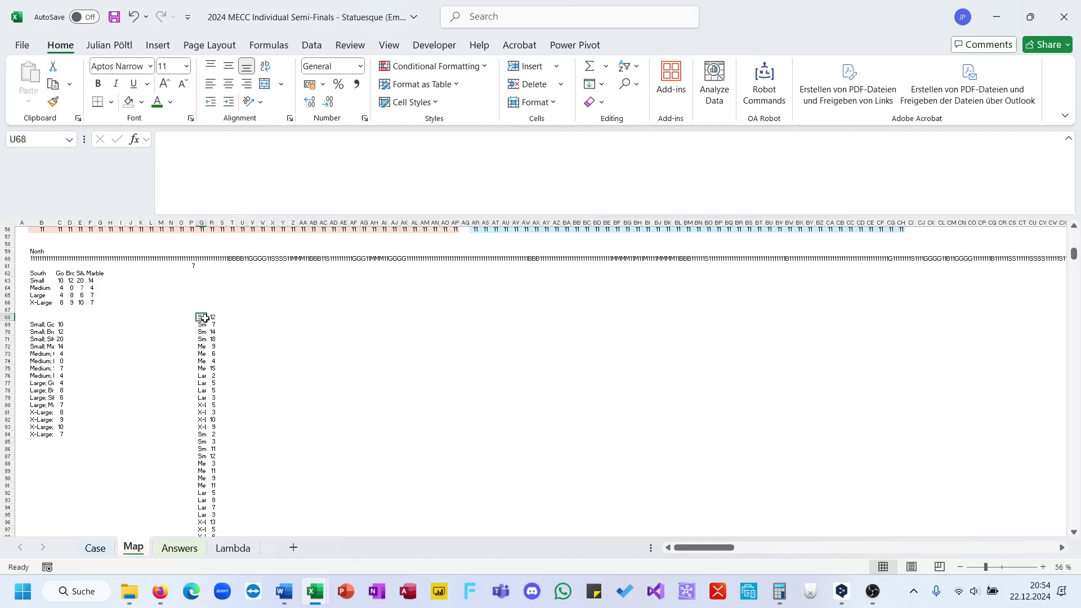
double_click(206, 223)
- Review the statue counts in column R from R68 down and the E_CountTextinText formula in C63
click(270, 317)
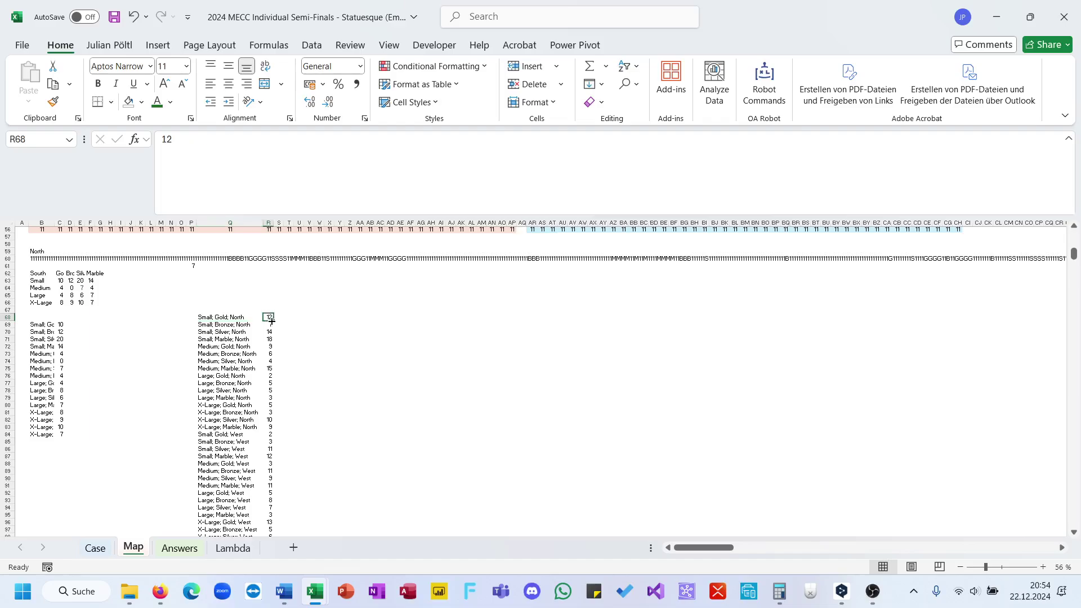
key(Down)
key(Down)
key(Down)
key(Down)
key(Down)
key(Down)
key(Down)
key(Down)
key(Down)
key(Down)
click(57, 283)
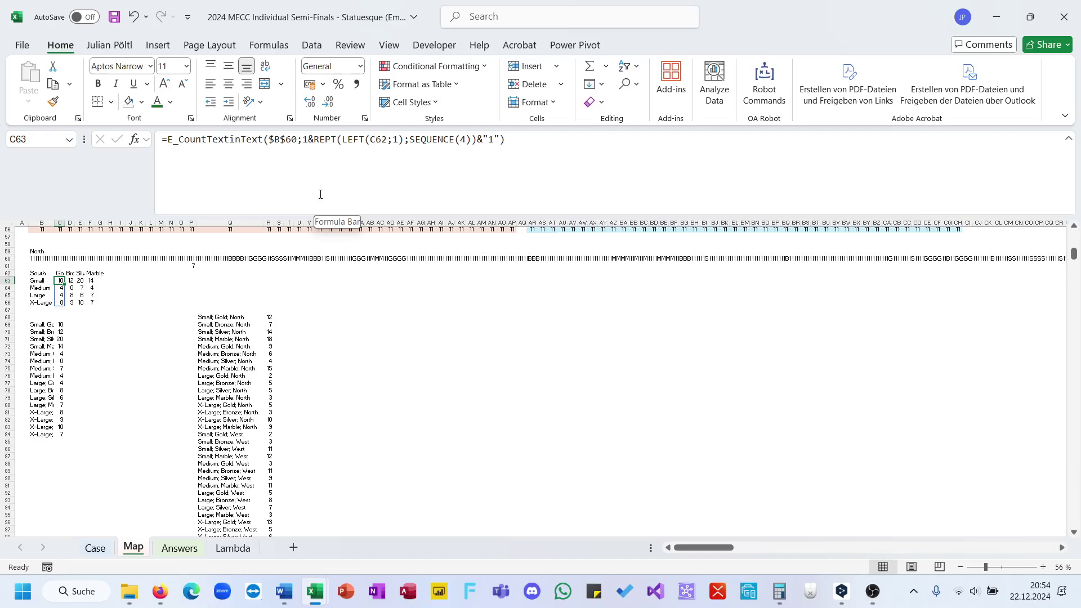
- Extract the first letter of every statue label into column T by entering =LEFT(Q68:Q131;1) in T68
click(289, 317)
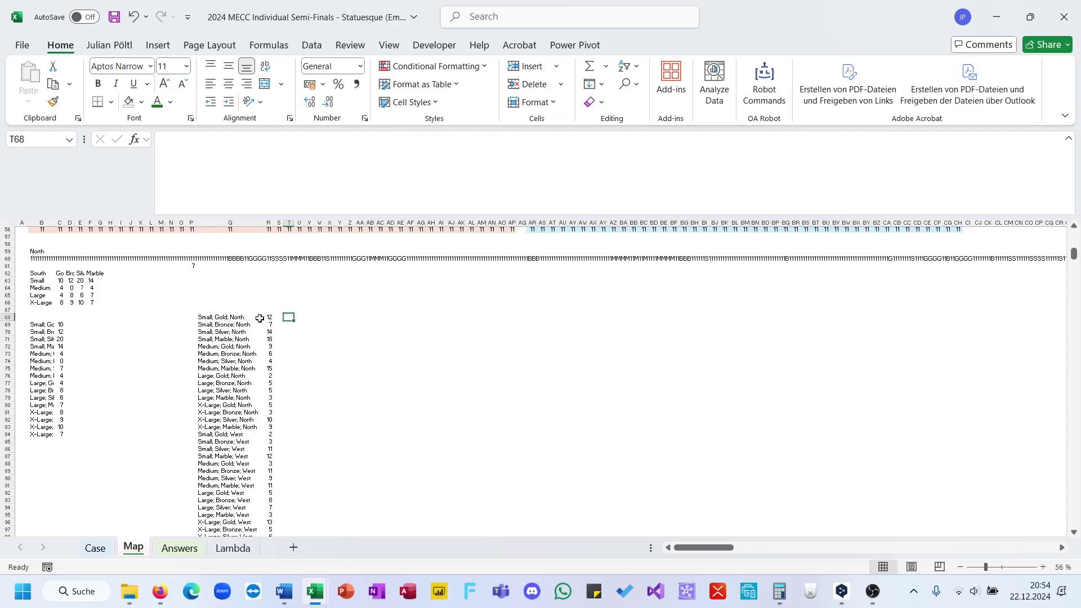
text(=LEFT()
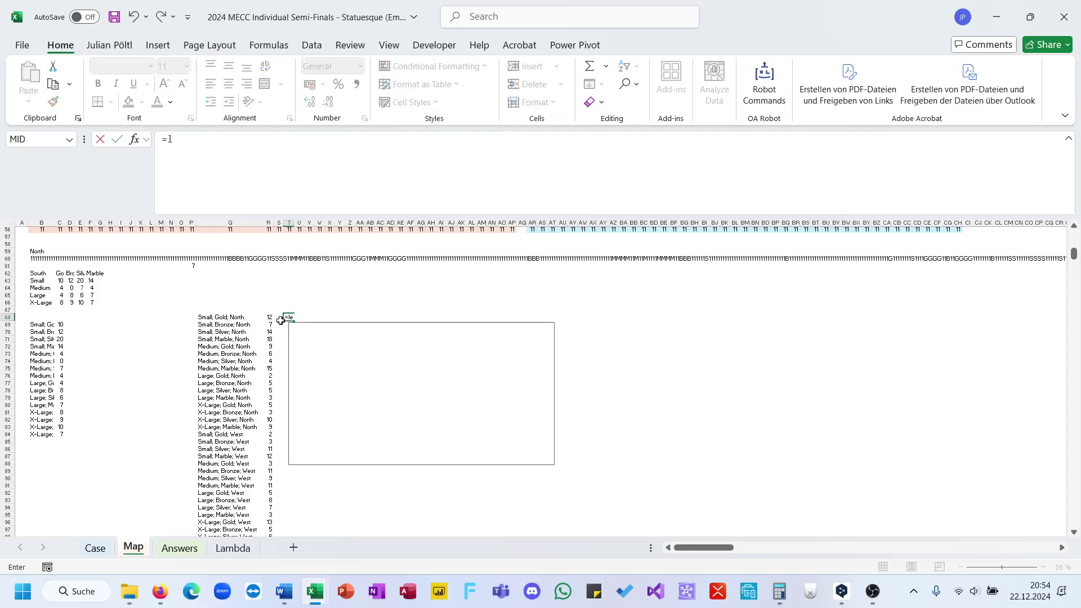
click(279, 319)
key(Left)
key(Left)
key(Left)
key(Right)
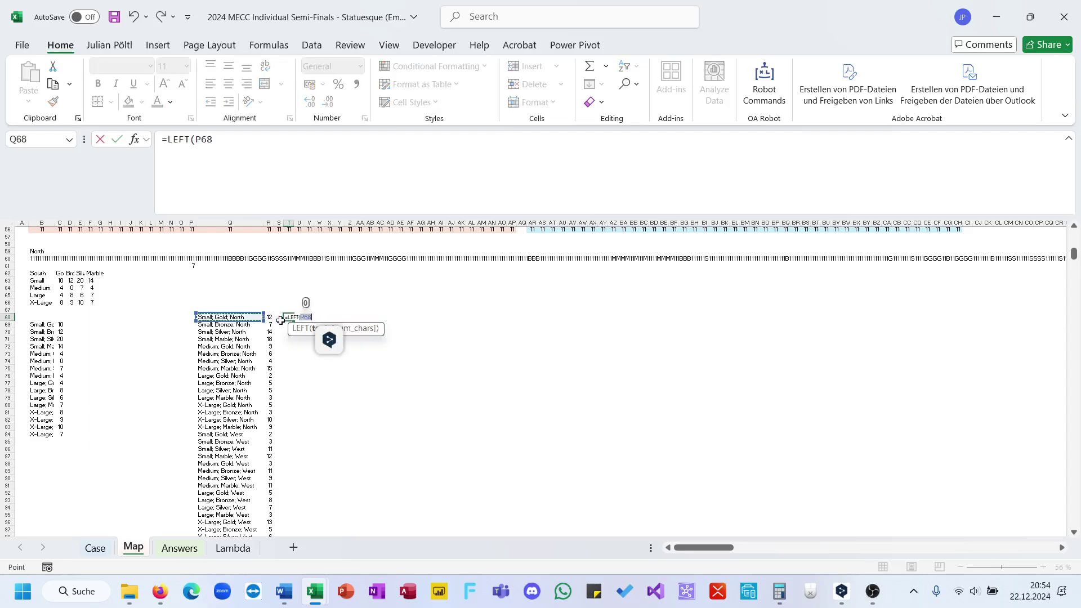
key(ctrl+shift+Down)
text(;1))
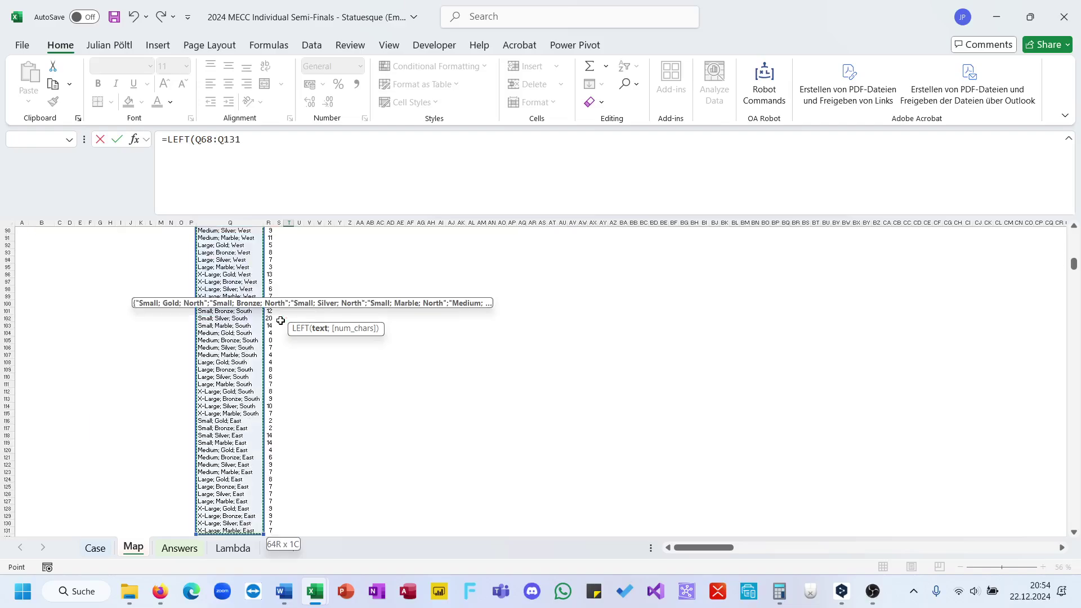
key(Return)
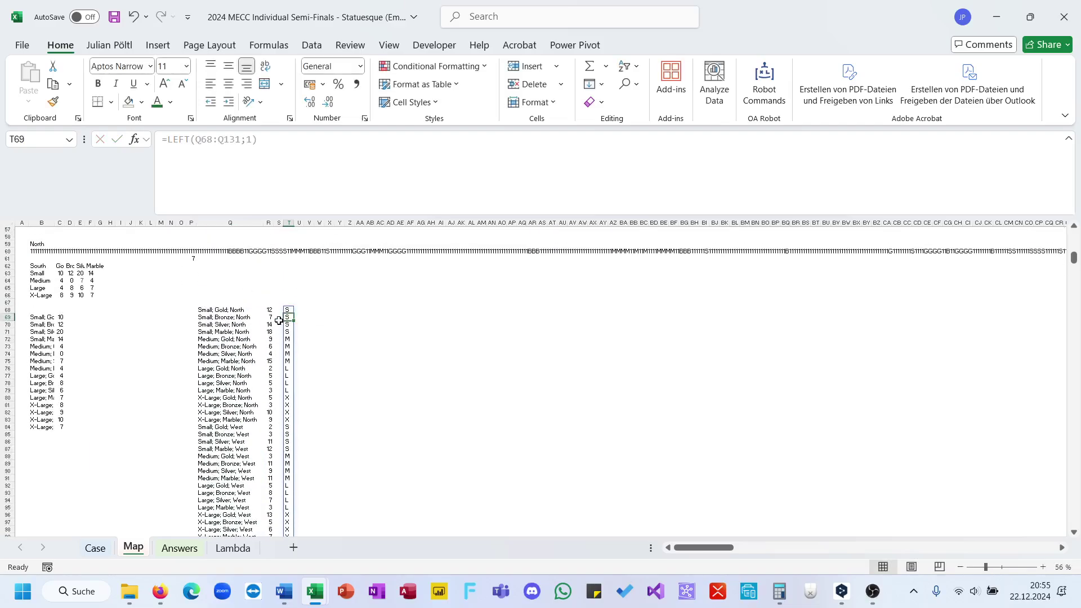
- Total the statue counts by size letter in V68 with =GROUPBY(T68#;R68:R131;SUM) and autofit column W
click(308, 310)
text(=gro)
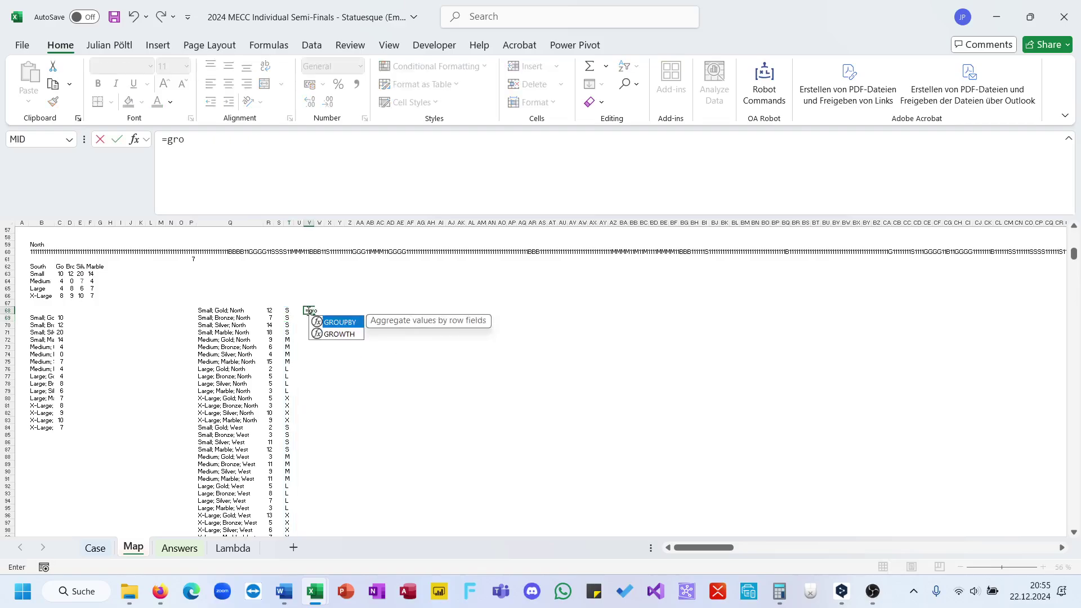
key(Tab)
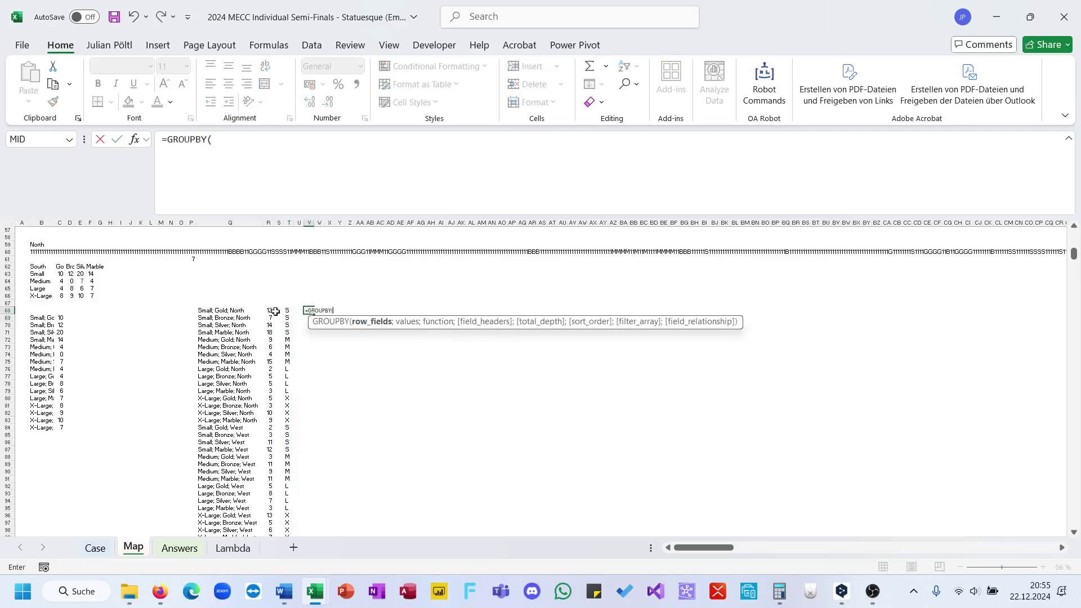
click(286, 311)
key(ctrl+shift+Down)
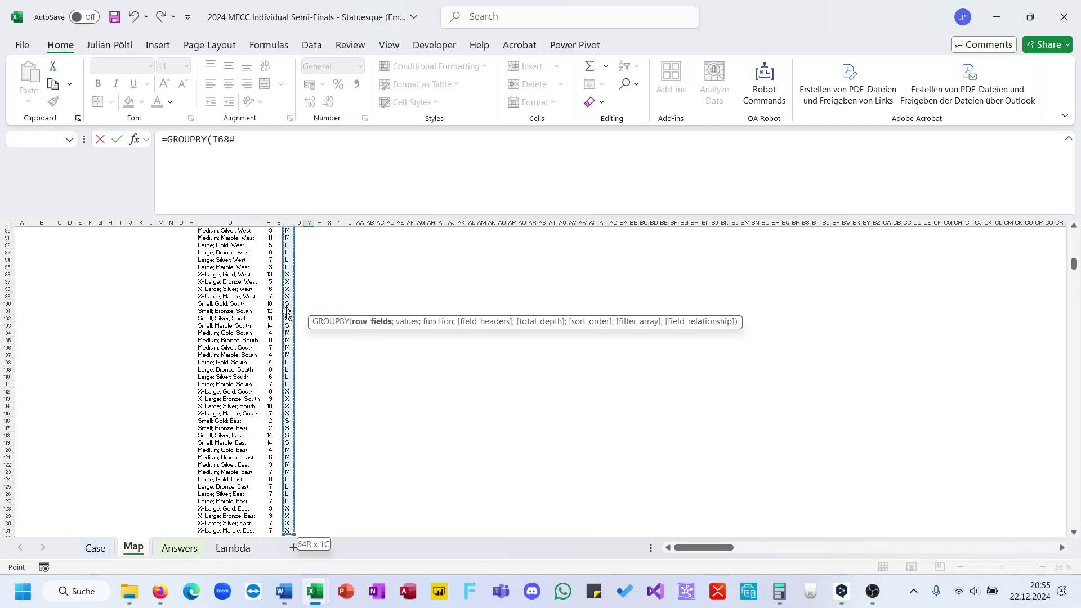
text(;)
key(Left)
key(Left)
key(Left)
key(Left)
key(ctrl+shift+Down)
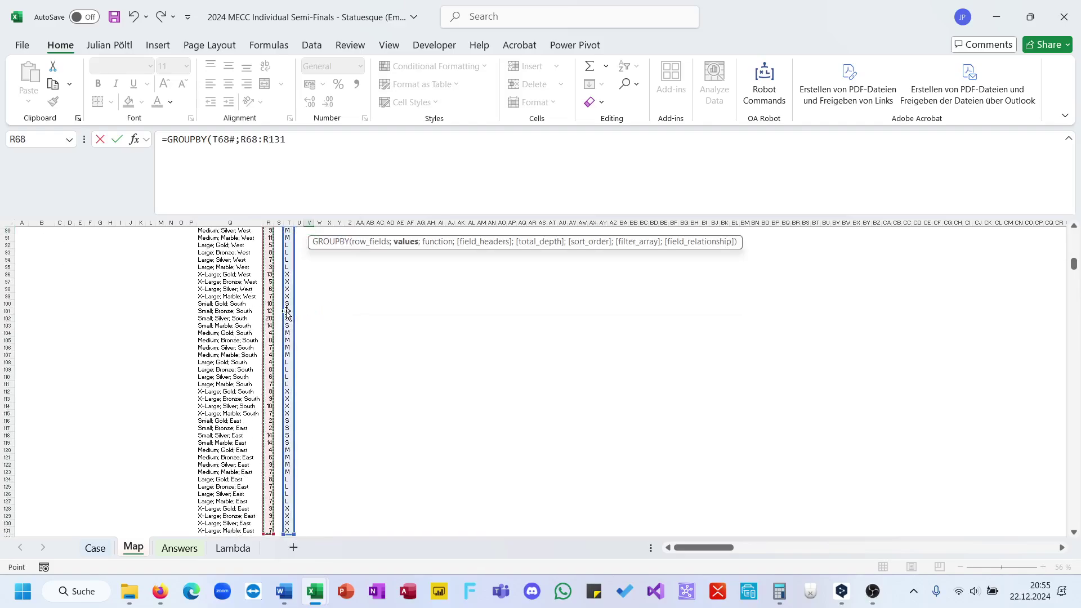
text(;SUM))
key(ctrl+Return)
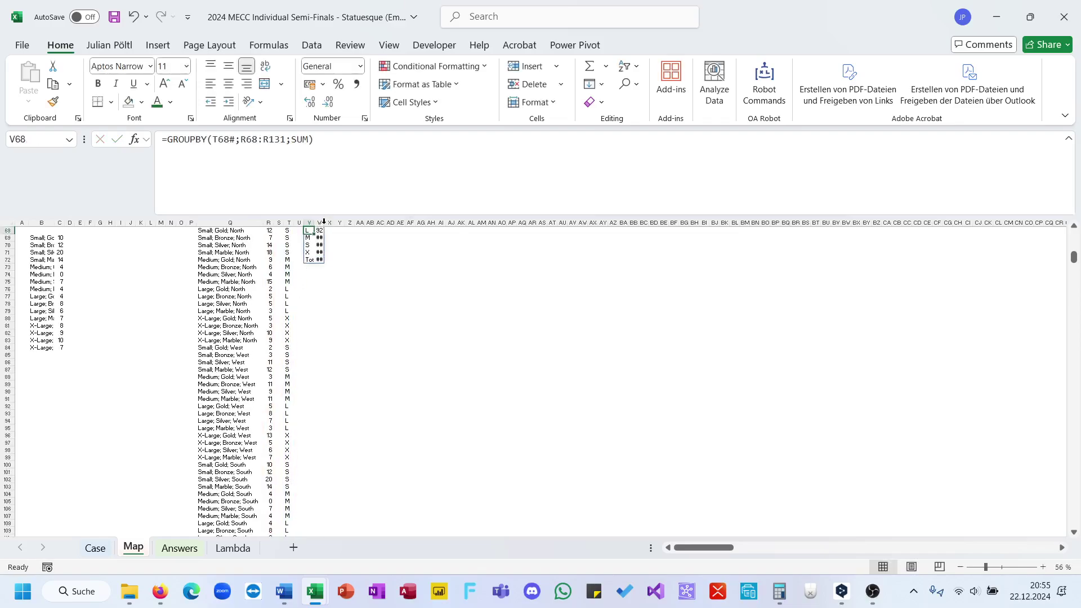
double_click(325, 223)
- Try the S total from W70 as the Bonus 1 answer in E23 of the Case sheet, and undo the paste
key(ctrl+c)
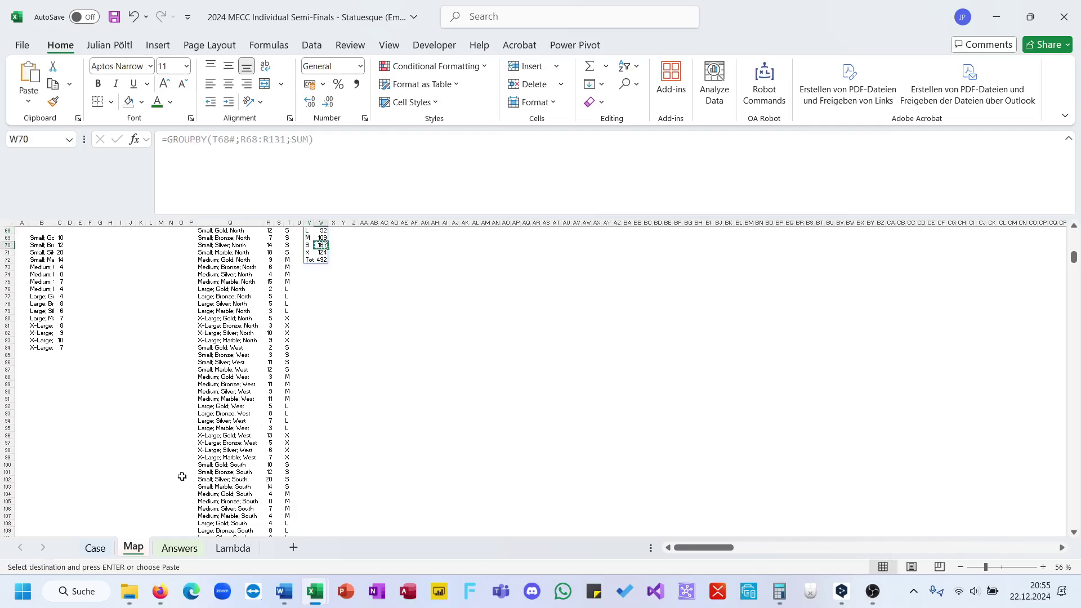
click(94, 548)
click(266, 383)
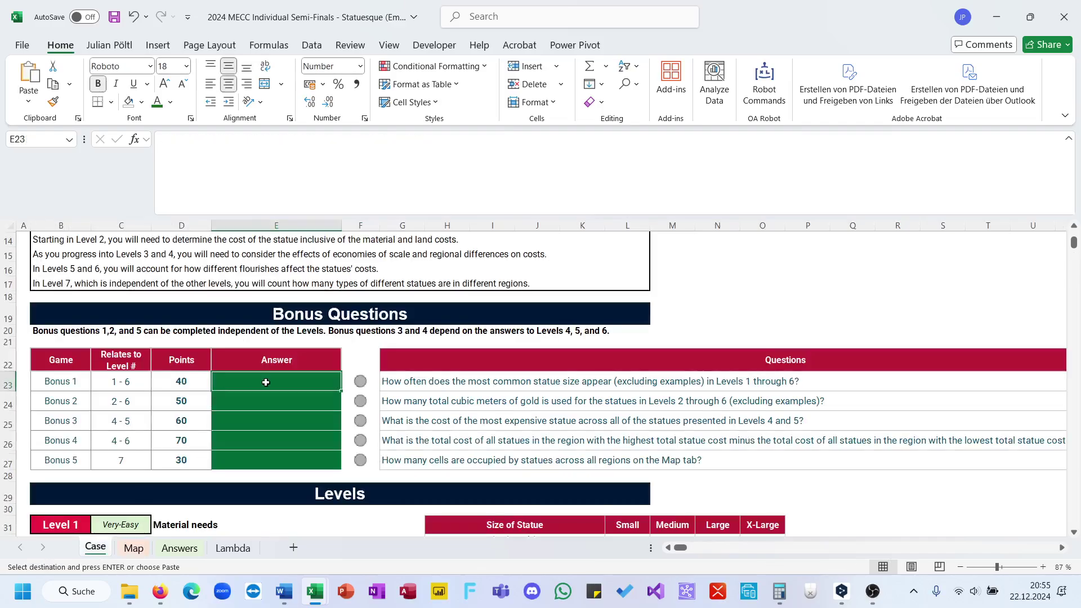
key(ctrl+v)
key(ctrl+z)
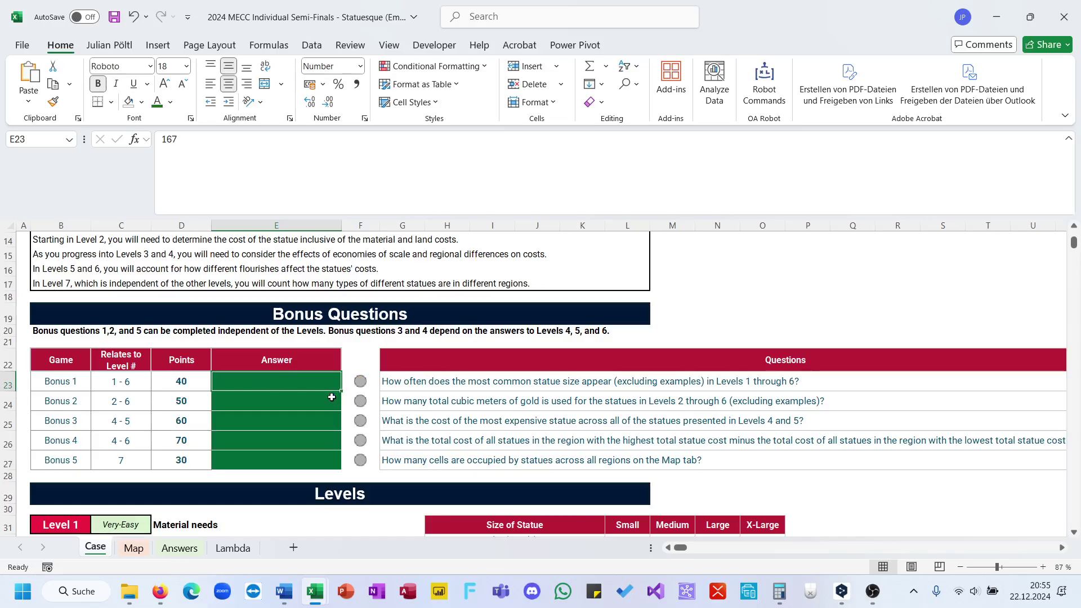
- Add a new worksheet after the Case sheet and rename it B
scroll(331, 397, down, 3)
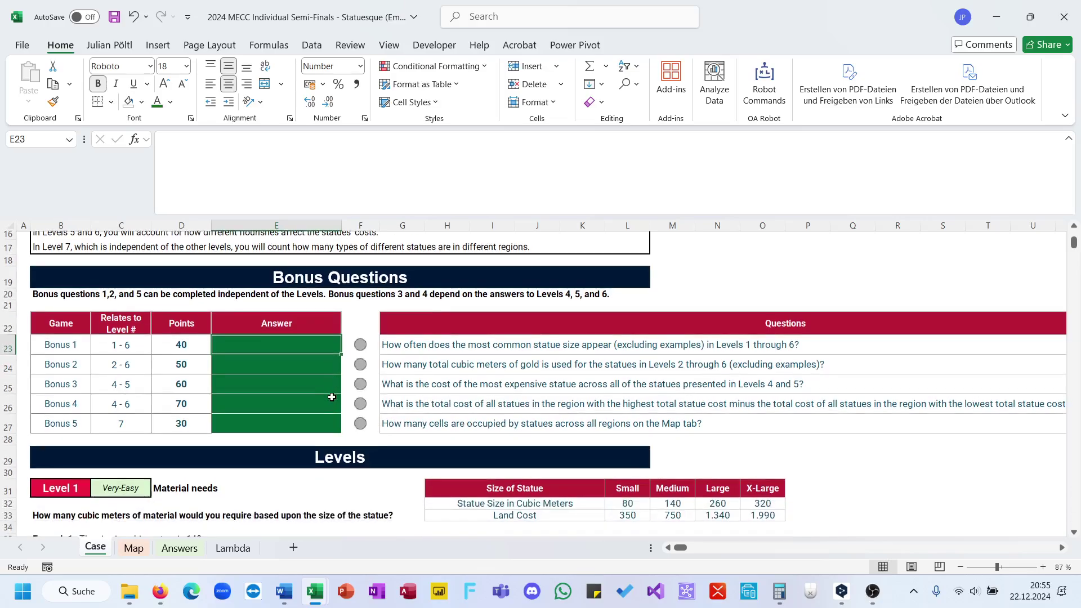
click(290, 547)
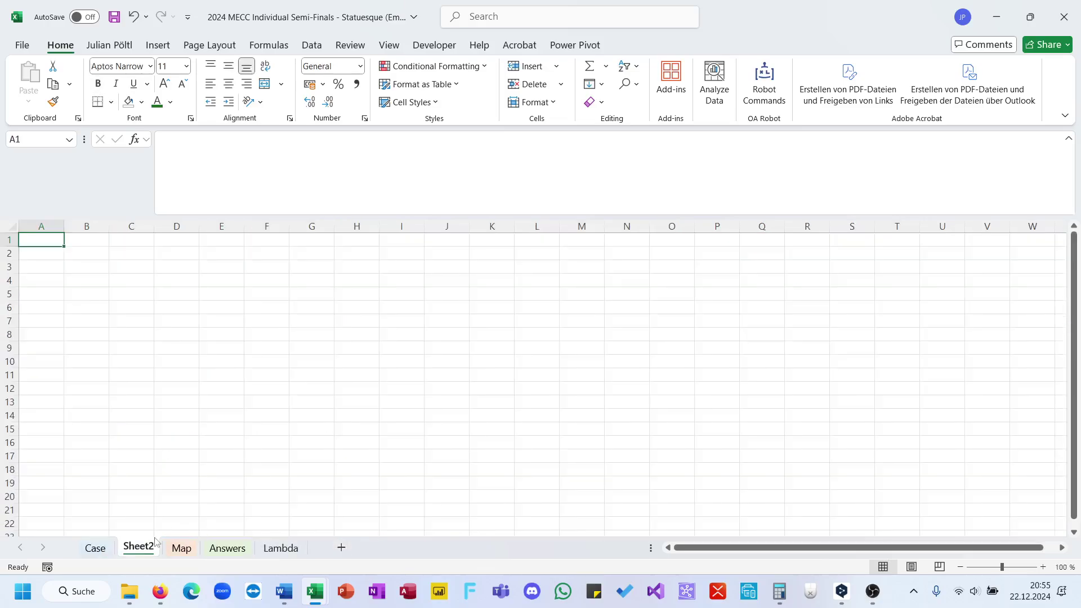
double_click(138, 548)
text(B)
click(134, 384)
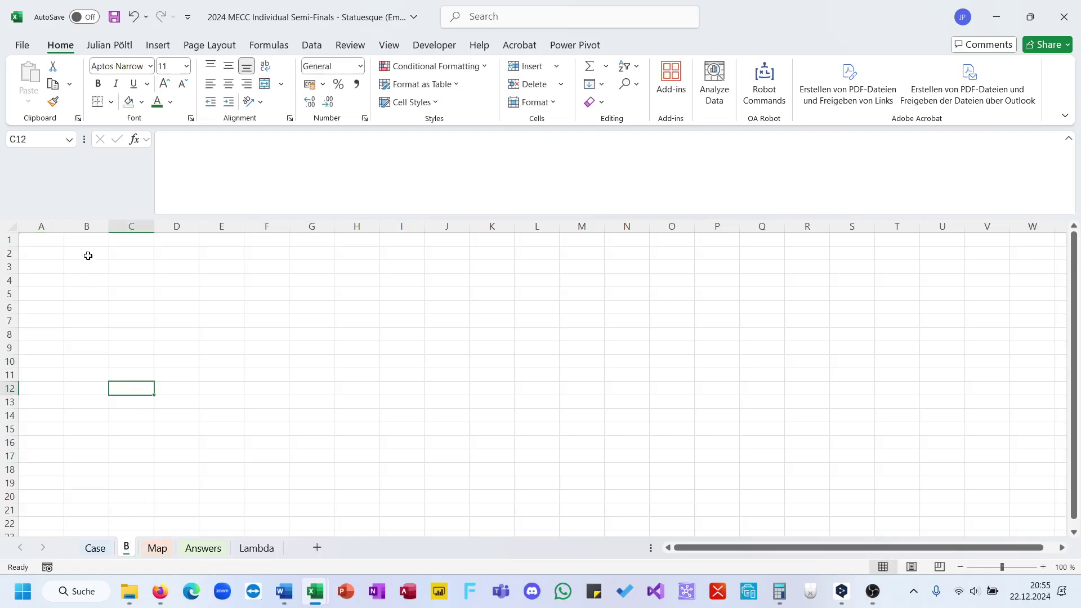
- List the game data in B2 of sheet B with =E_Bonus_Setup_ExcelESports(Case!B39:G217)
click(87, 253)
text(=bonus)
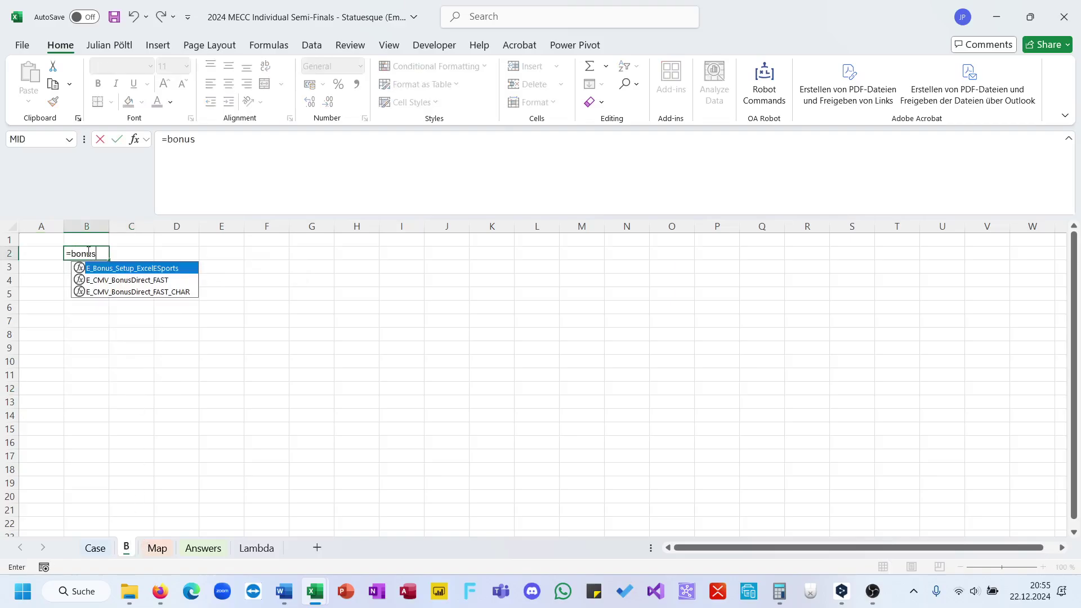
key(Tab)
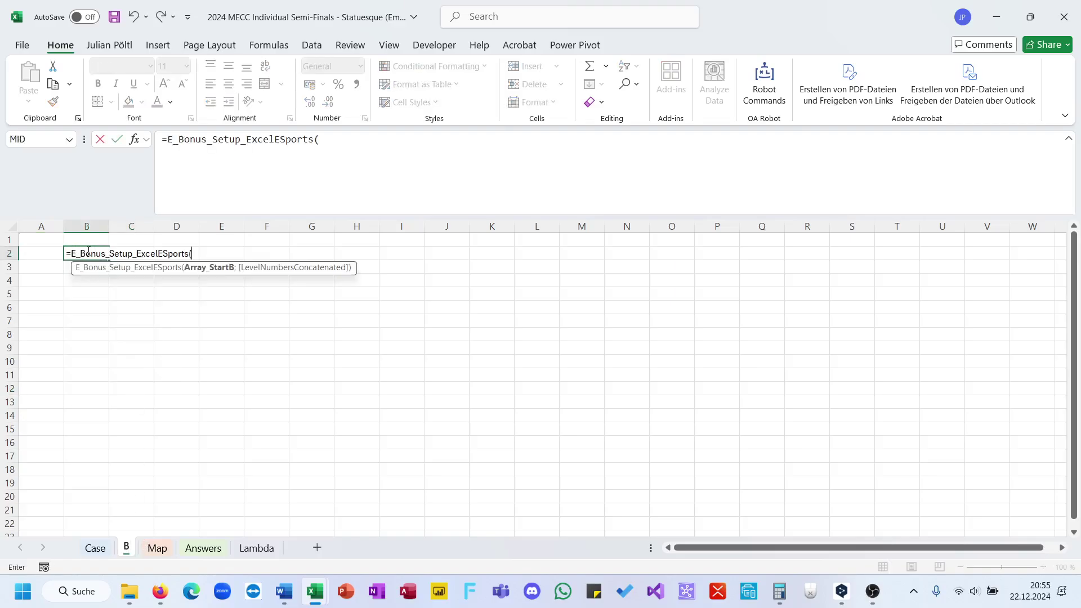
click(96, 548)
scroll(153, 400, down, 3)
drag(79, 395, 404, 312)
key(Return)
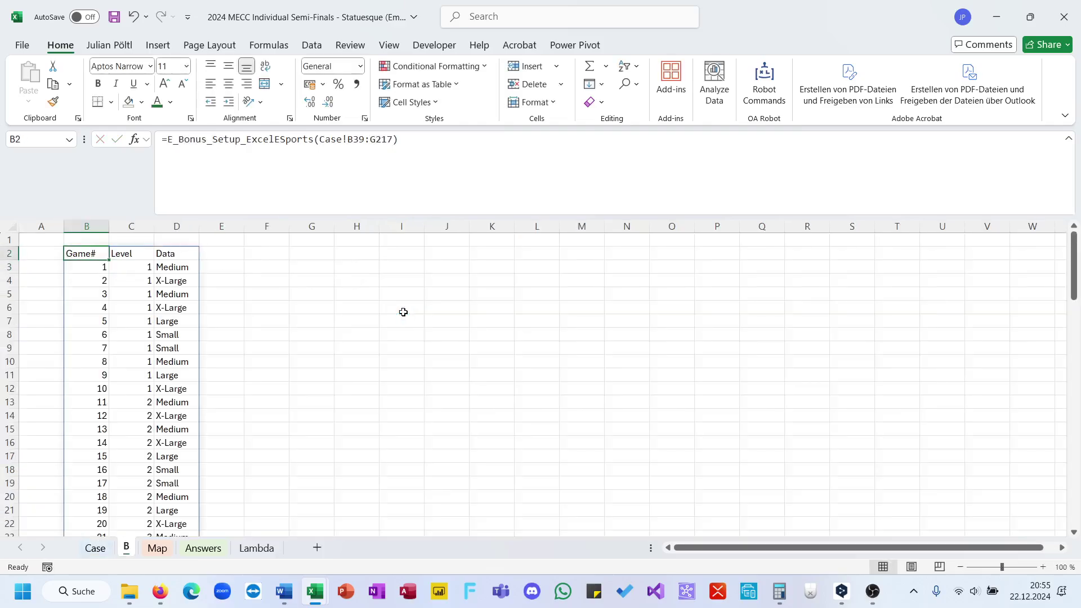
- Extract the first letter of every Data entry into column E with =LEFT(D3:D92;1) in E3
key(Right)
key(Right)
key(Right)
key(Down)
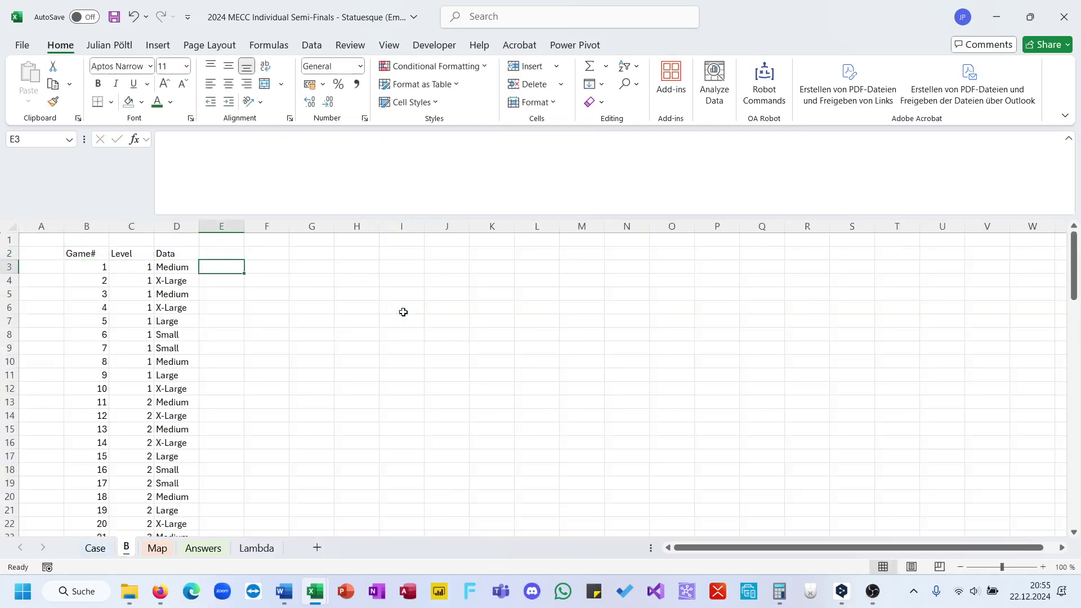
text(=le)
key(Tab)
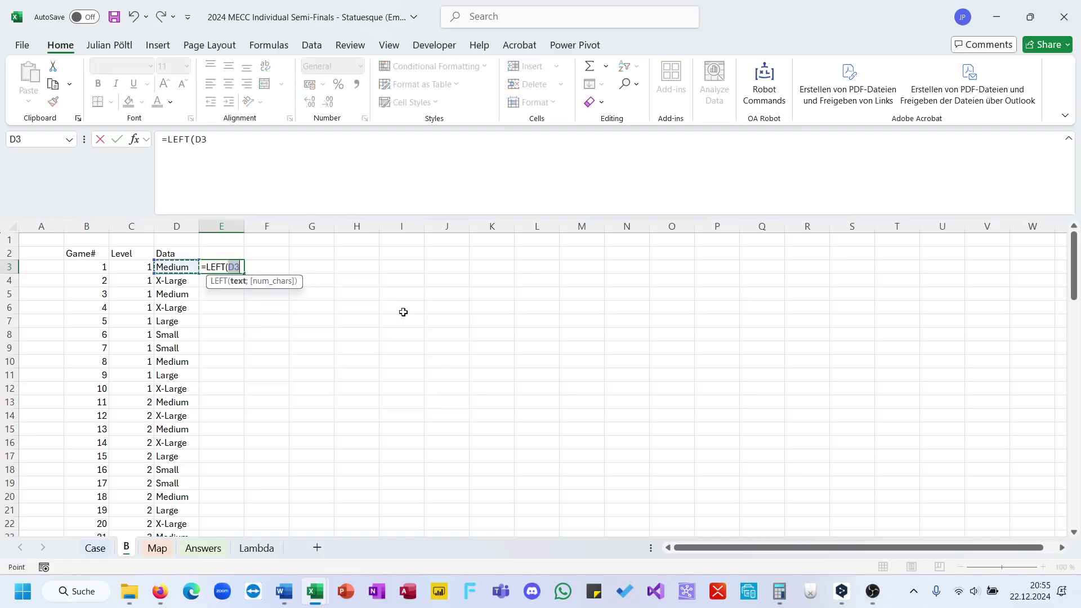
key(Left)
key(ctrl+shift+Down)
text(;1))
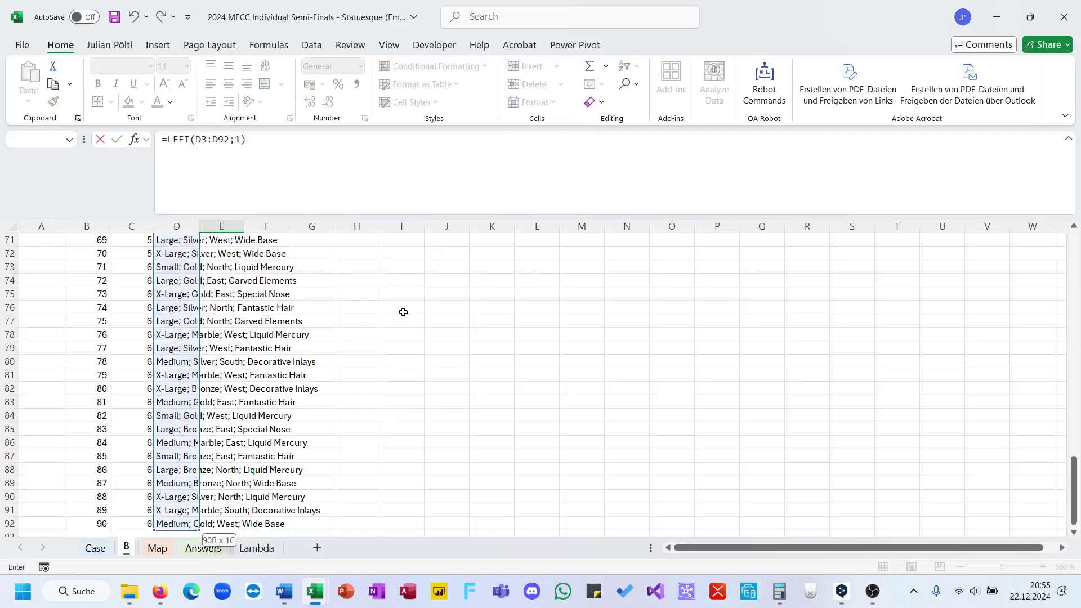
key(Return)
scroll(289, 302, up, 1)
scroll(290, 302, down, 20)
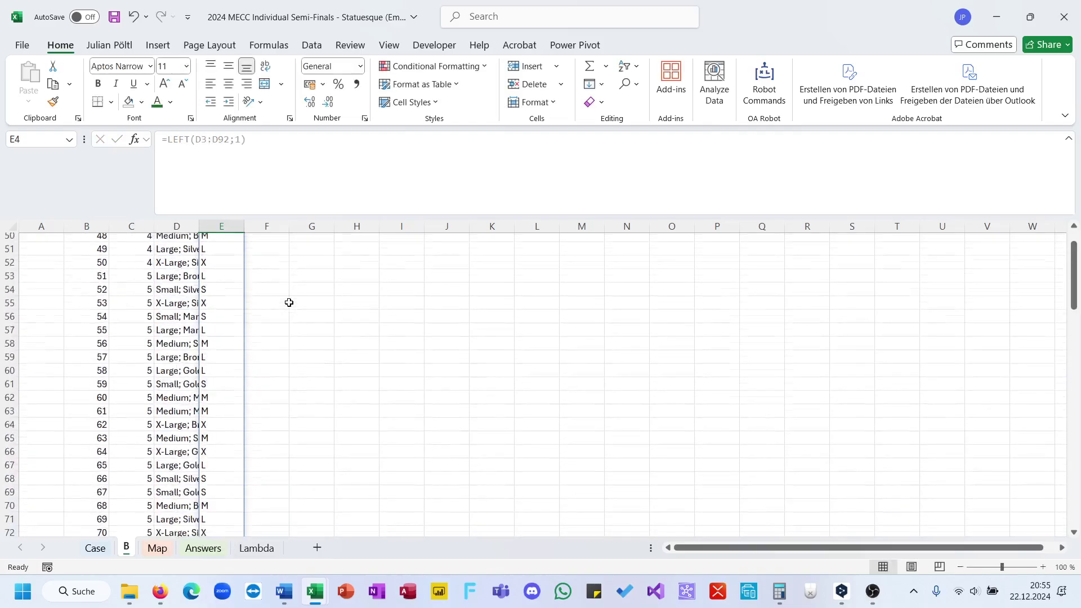
scroll(290, 302, up, 20)
scroll(289, 303, up, 6)
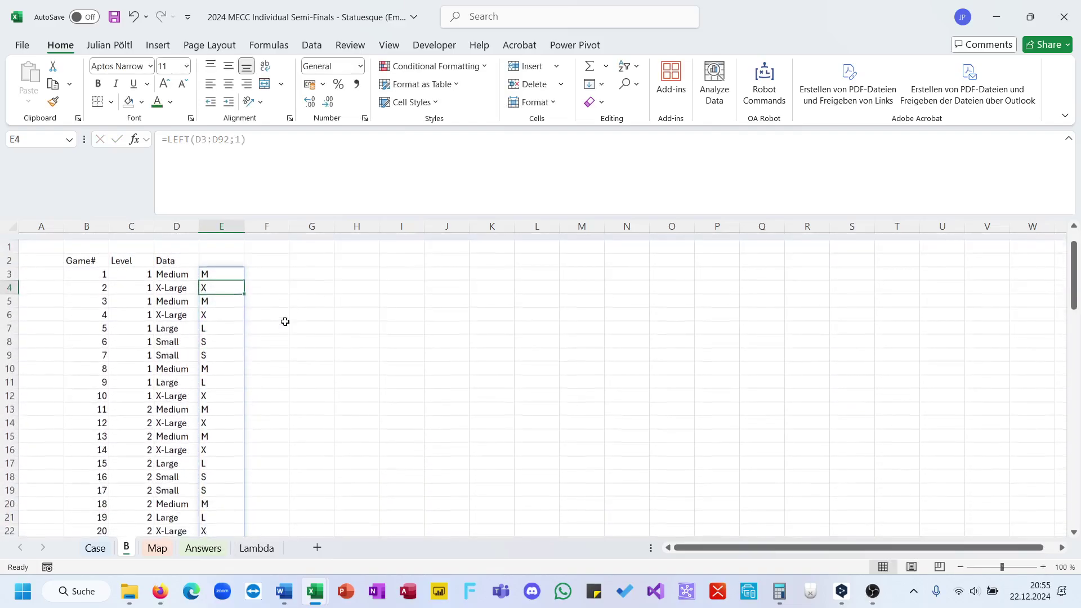
- Count how often each size letter occurs with =E_CountMostofValueinArea_CMV(E3#) in G3
click(303, 267)
text(=mos)
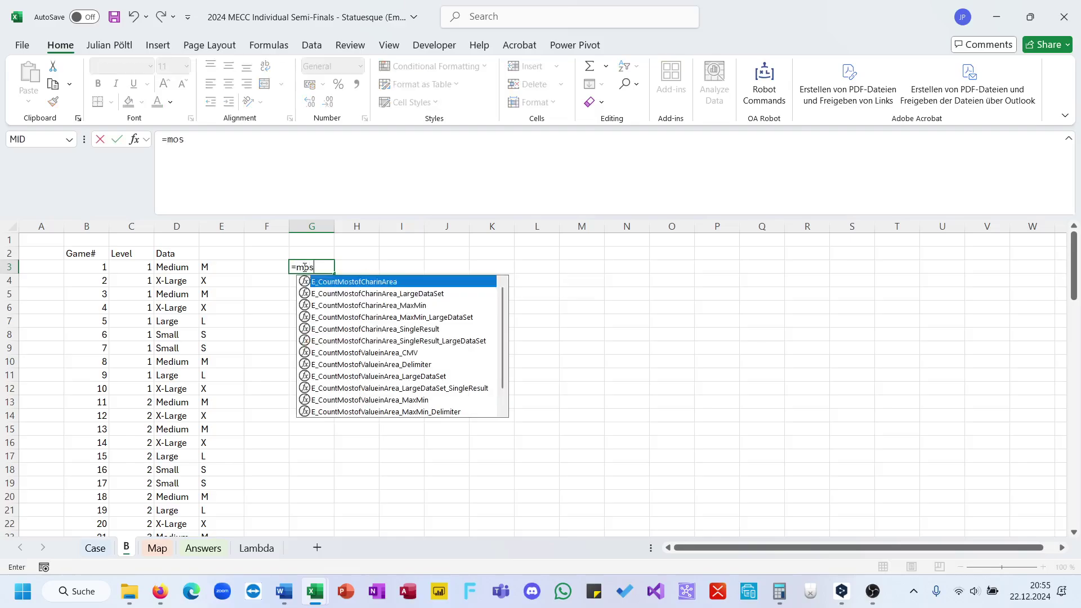
key(Down)
key(Down)
key(Down)
key(Down)
key(Down)
key(Down)
key(Tab)
text(E3#))
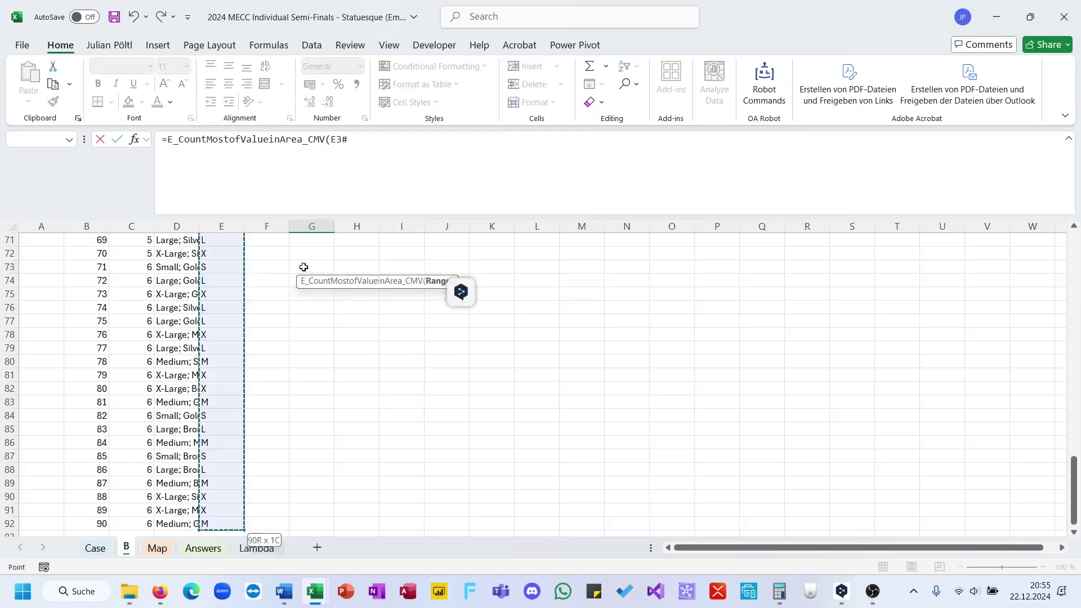
key(Return)
key(Up)
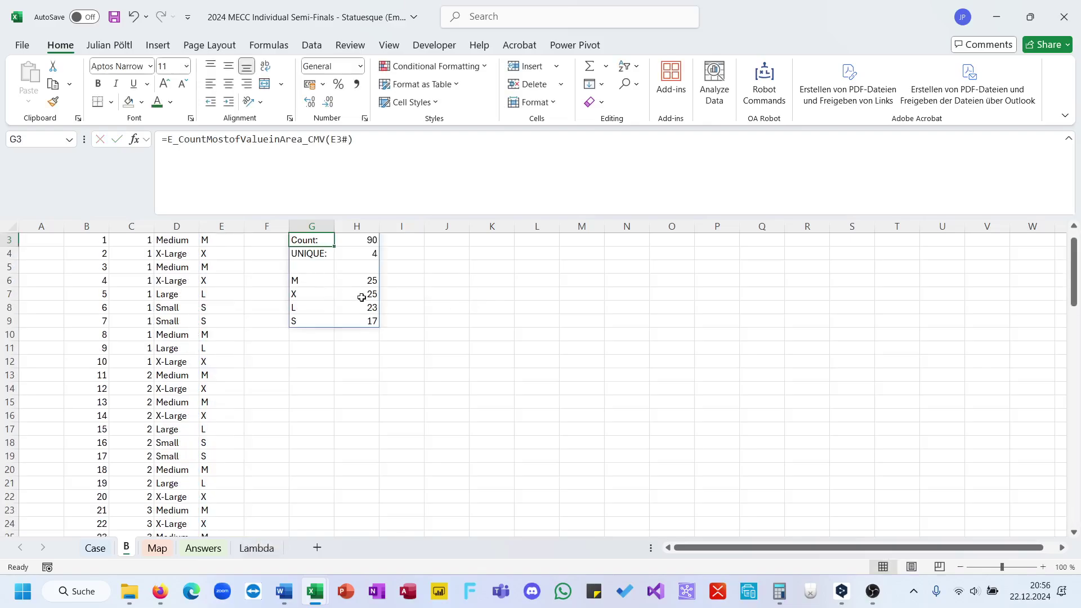
scroll(364, 298, up, 1)
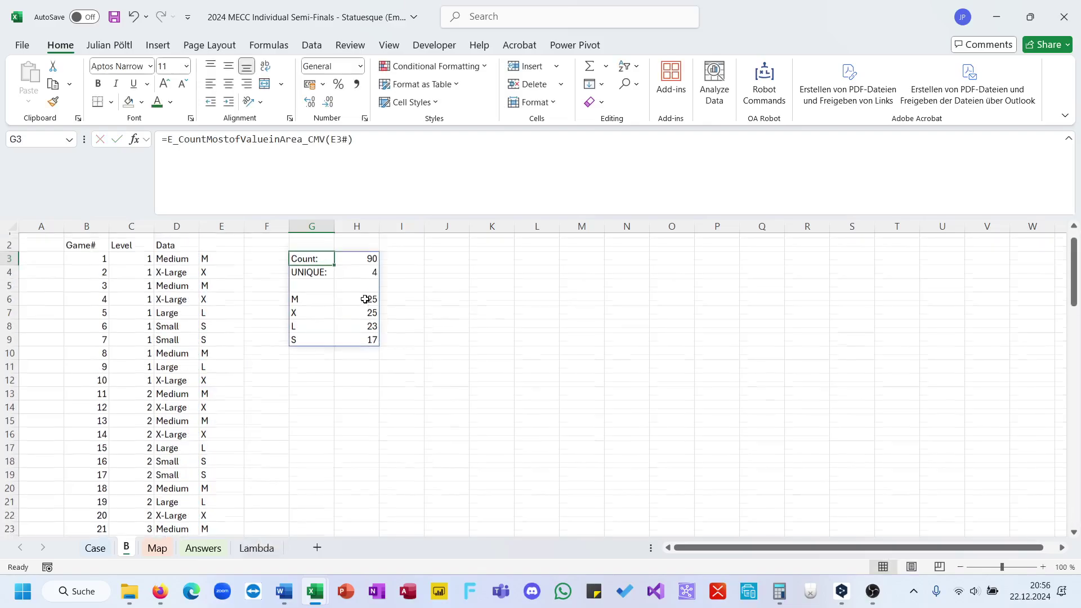
- Enter 25 as the Bonus 1 answer in E23 of the Case sheet
click(95, 548)
scroll(283, 300, up, 5)
scroll(284, 300, up, 20)
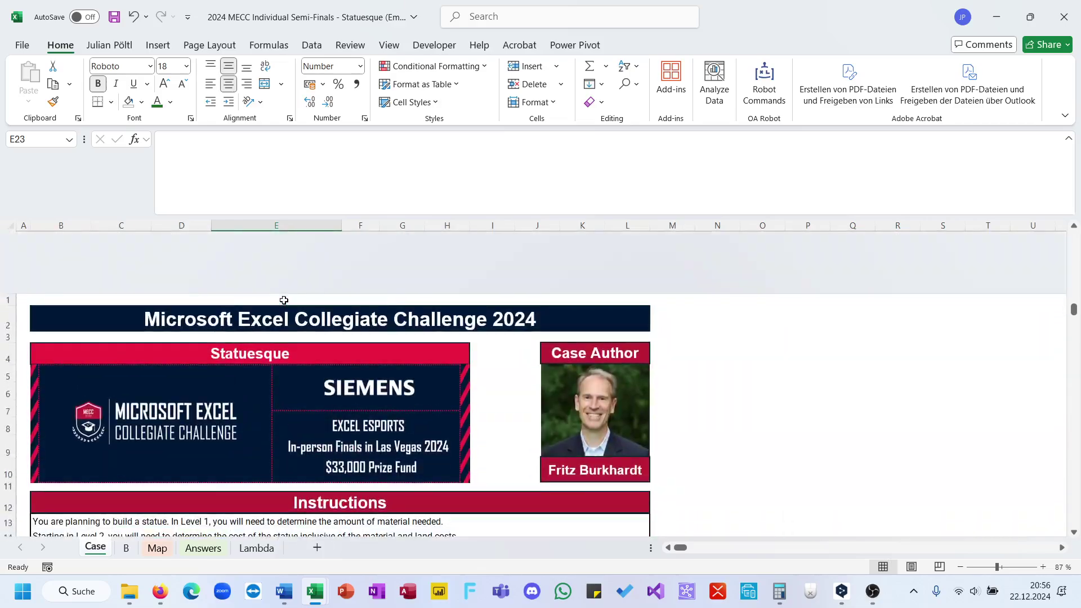
scroll(283, 301, down, 6)
text(25)
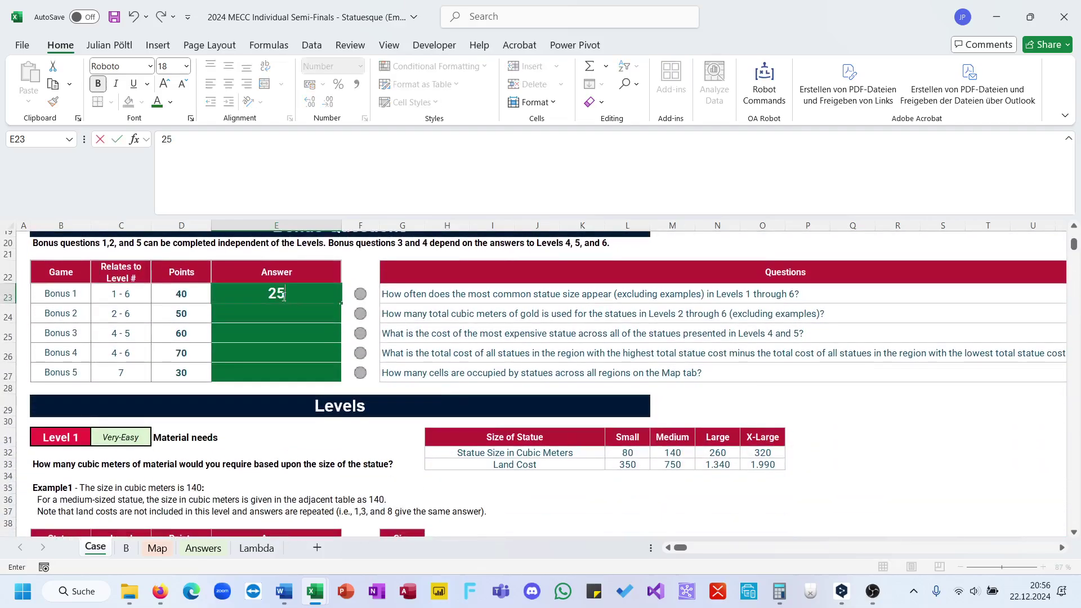
key(Return)
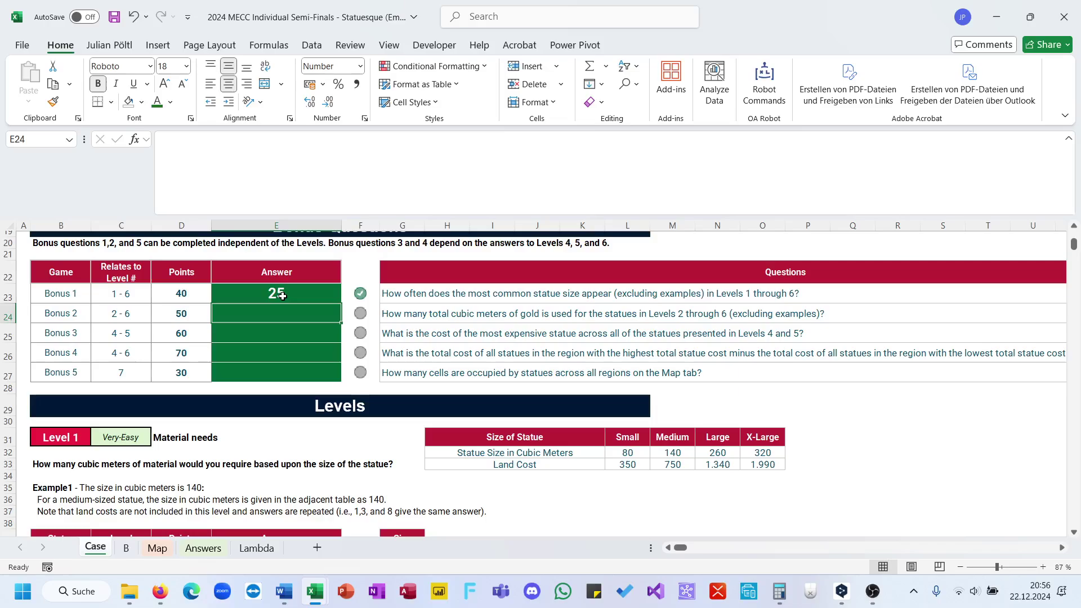
- Examine the Bonus 2 question on gold volume against the size table, economies of scale and flourish rules of Levels 1 through 5
scroll(335, 365, down, 3)
scroll(334, 365, down, 2)
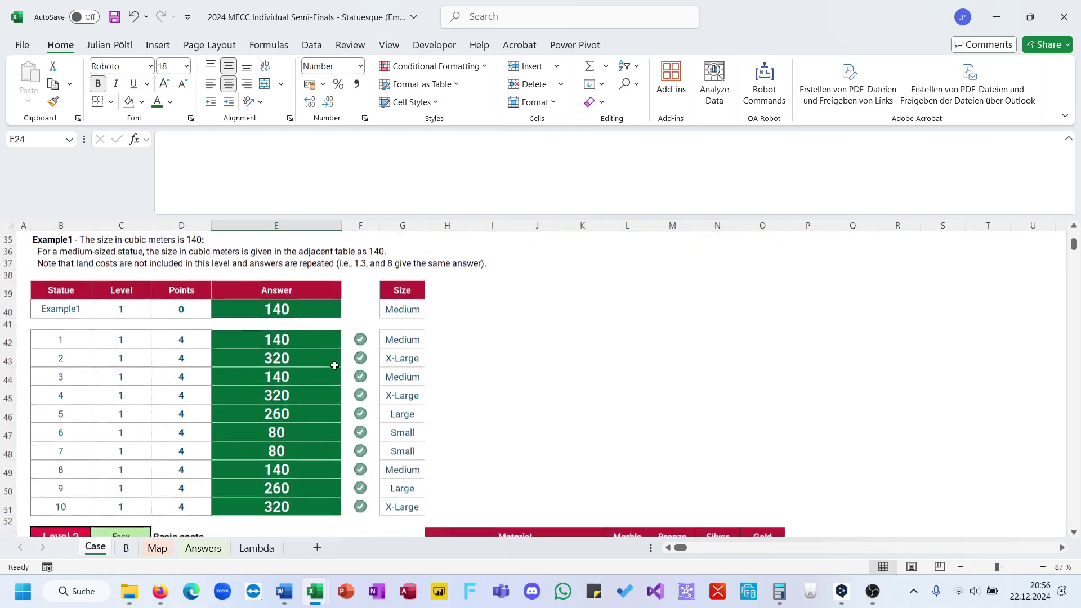
scroll(335, 366, up, 6)
scroll(334, 365, down, 1)
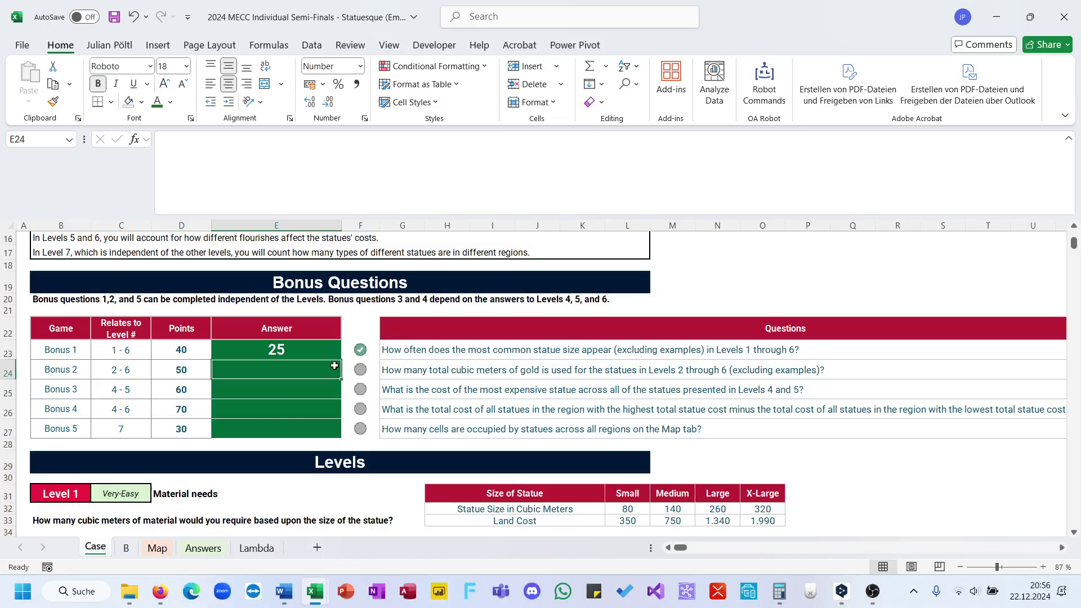
scroll(335, 366, down, 13)
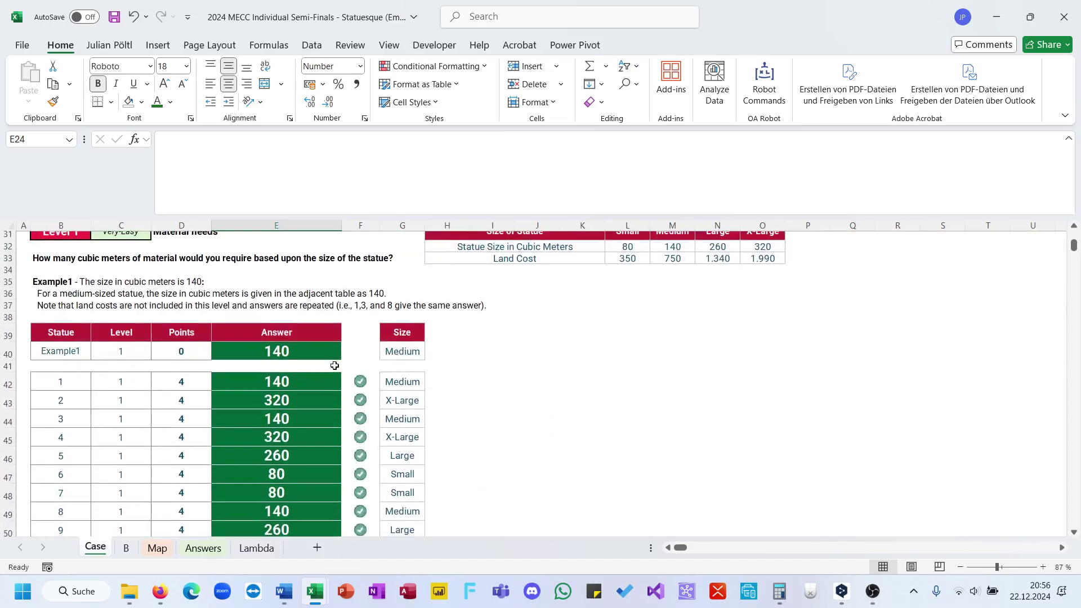
scroll(334, 365, up, 3)
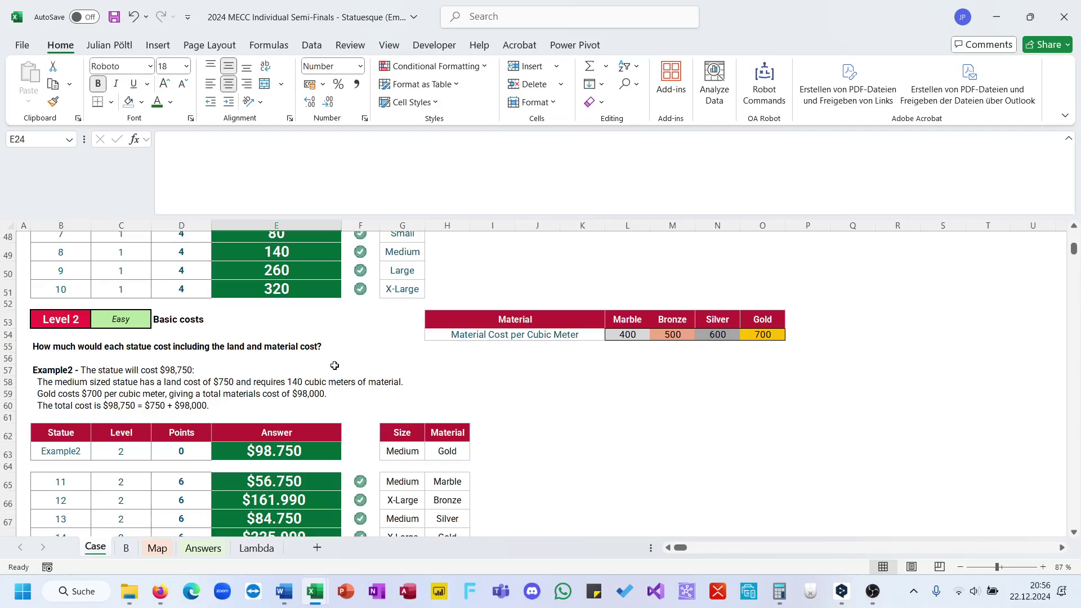
scroll(335, 366, down, 16)
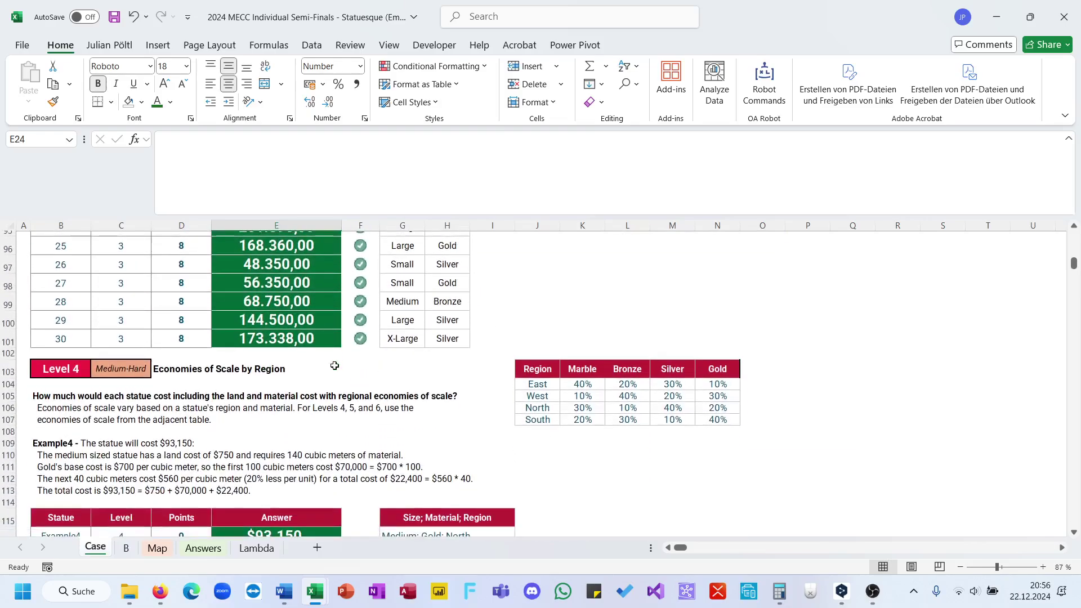
scroll(539, 458, down, 1)
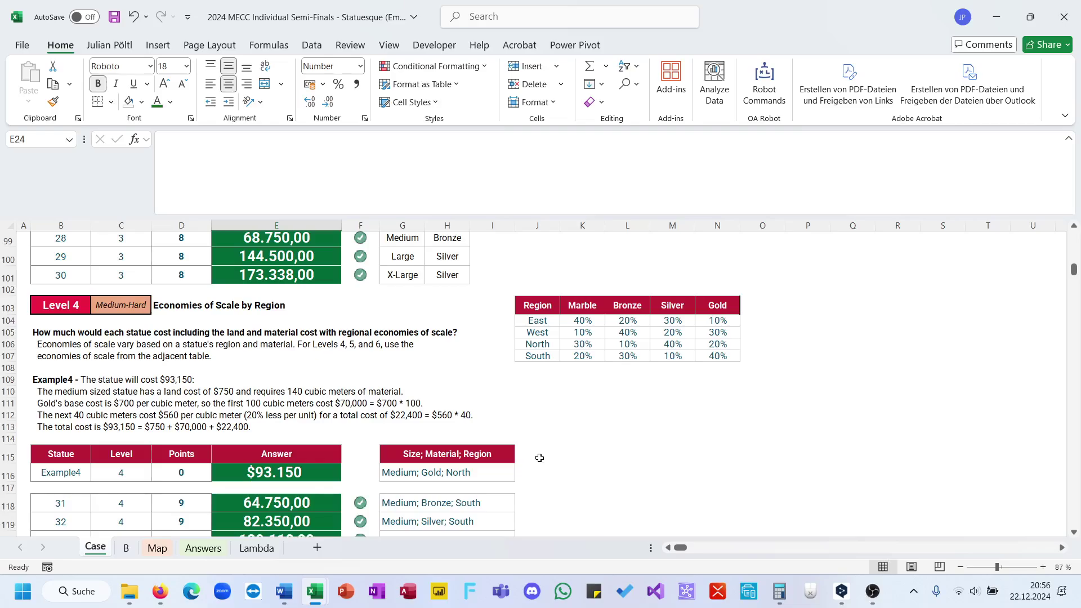
scroll(539, 458, down, 11)
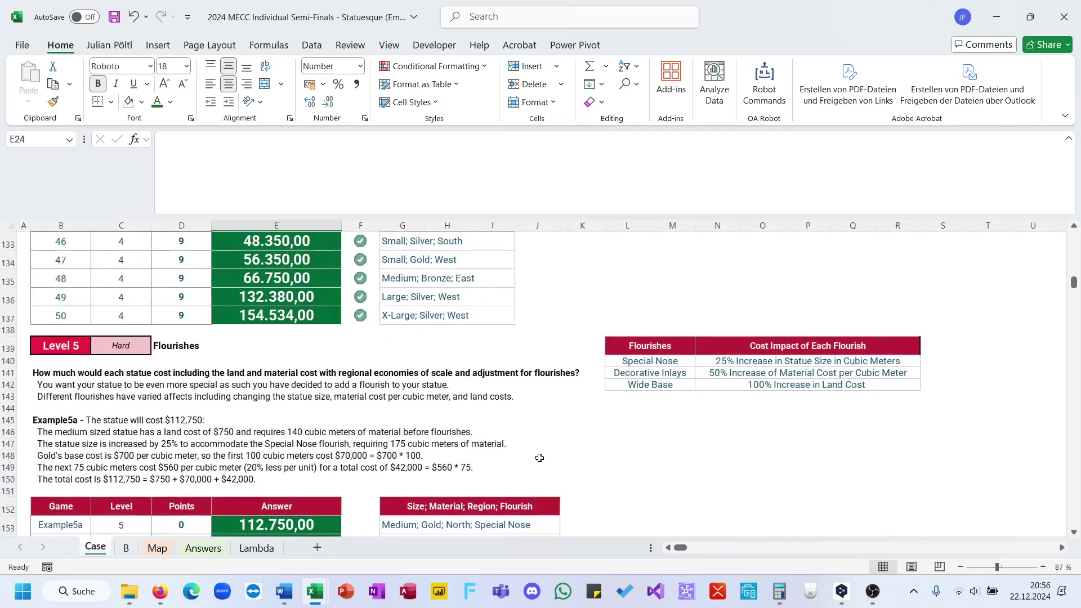
scroll(754, 375, up, 20)
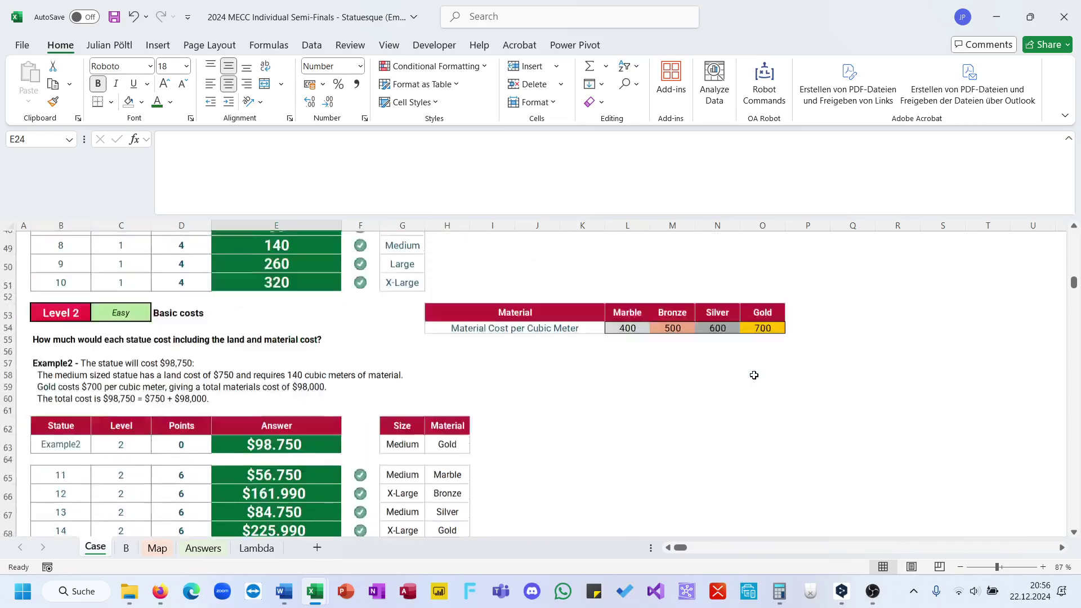
scroll(754, 375, down, 3)
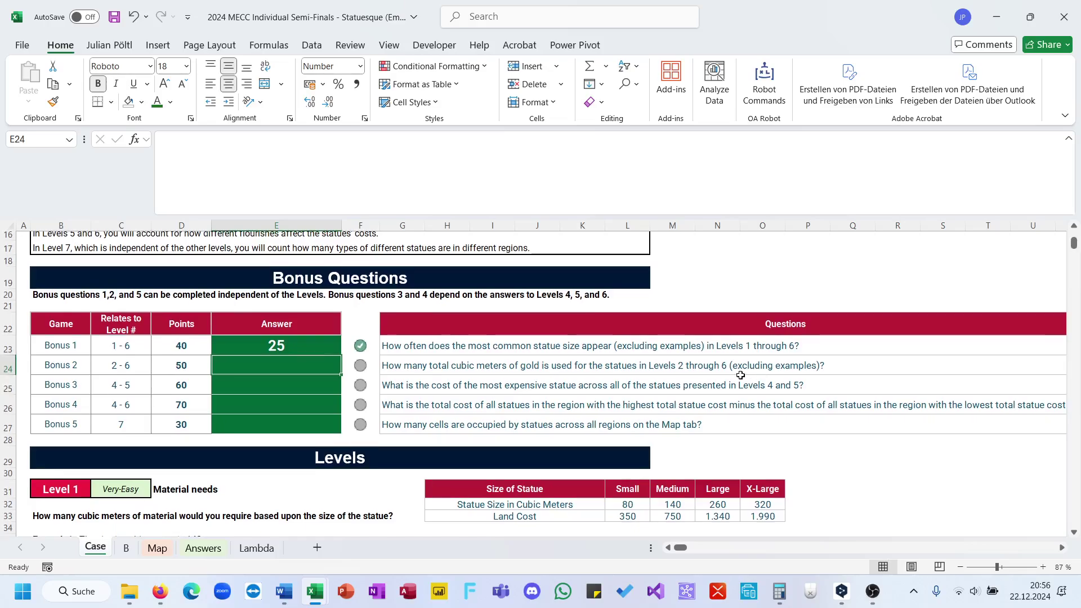
- Review the instructions and the statue tables of Levels 1 through 6 on the Case sheet for data relevant to Bonus 2
scroll(382, 393, up, 5)
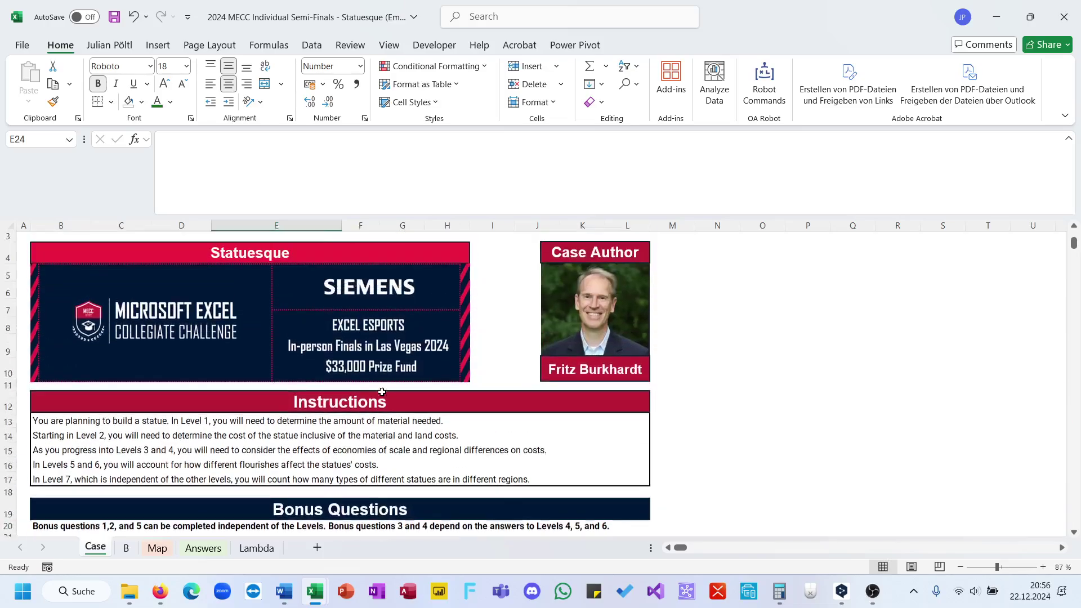
scroll(381, 393, down, 8)
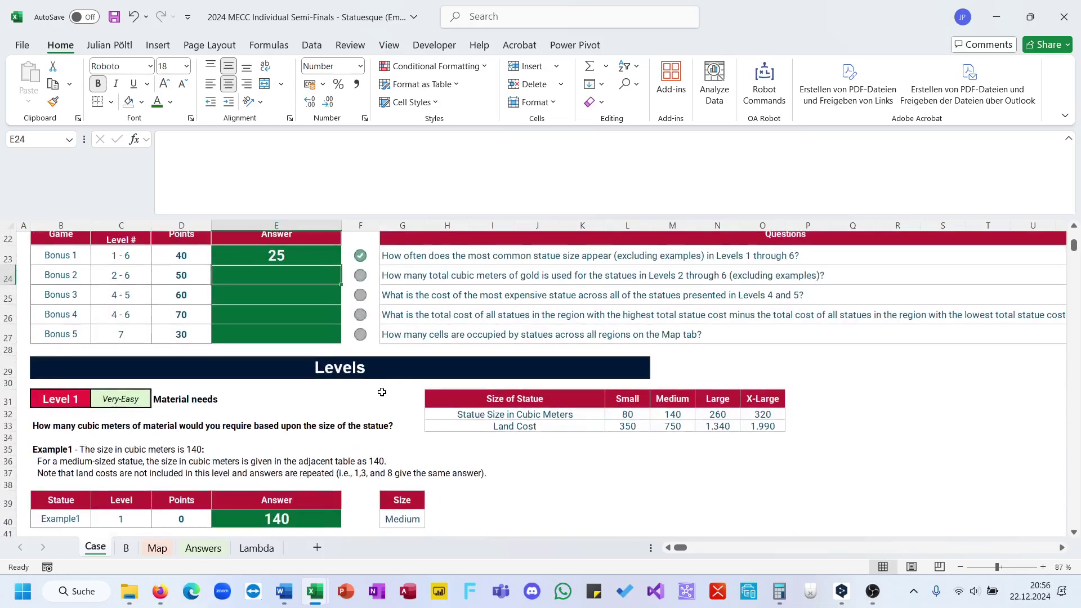
scroll(382, 392, up, 3)
scroll(382, 392, down, 6)
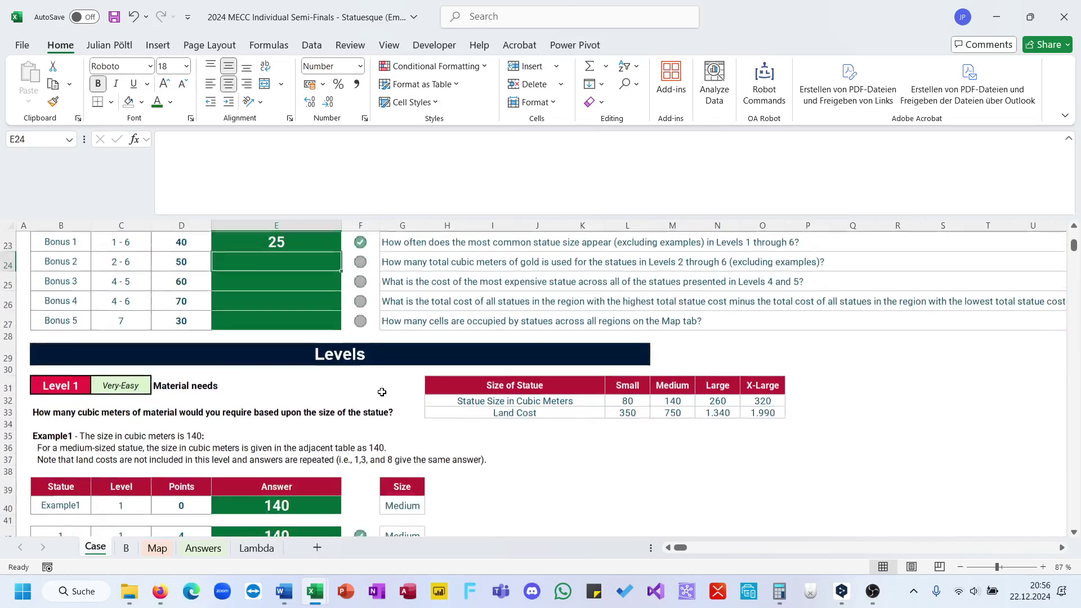
scroll(382, 393, down, 6)
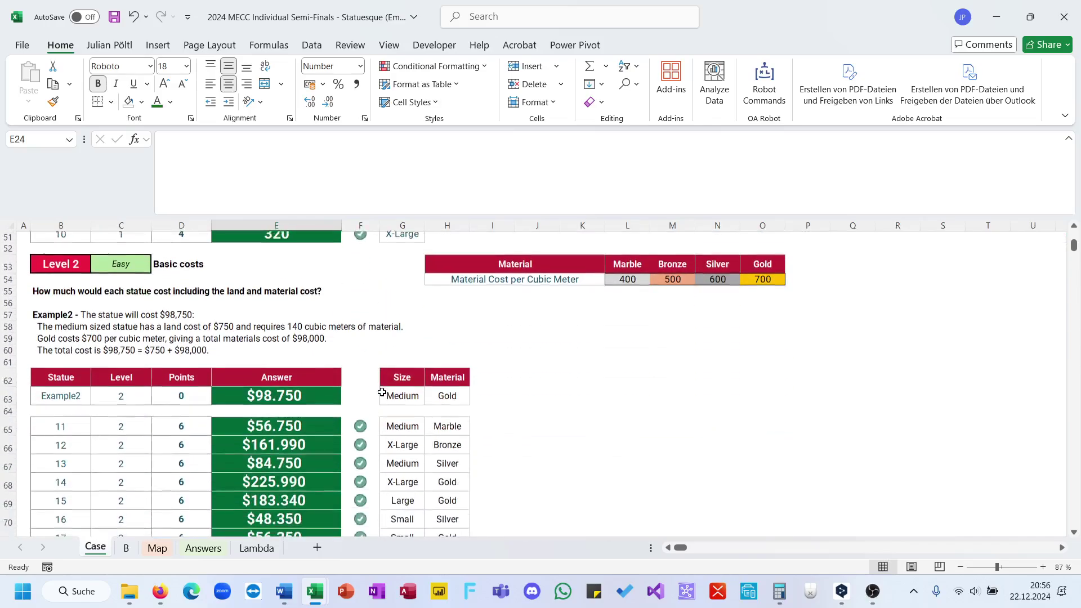
scroll(382, 392, up, 4)
scroll(382, 392, down, 4)
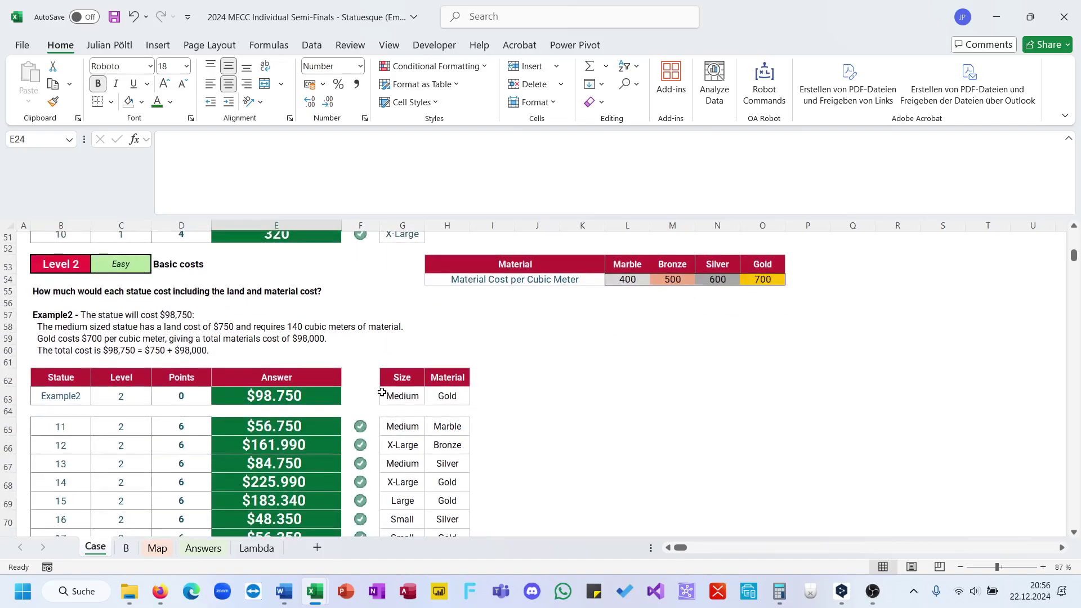
scroll(382, 393, up, 3)
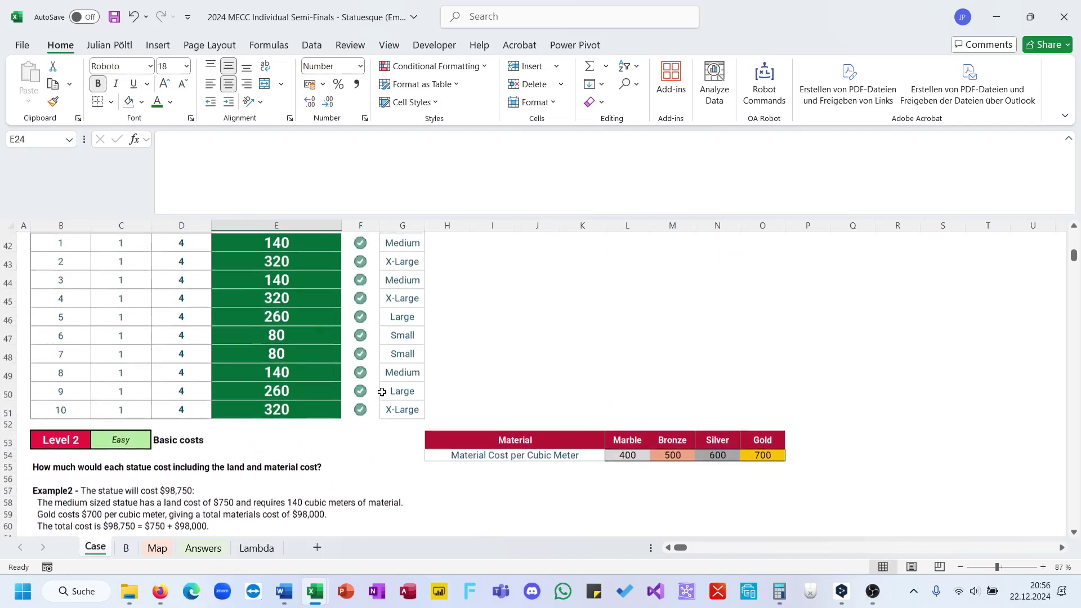
scroll(381, 393, down, 7)
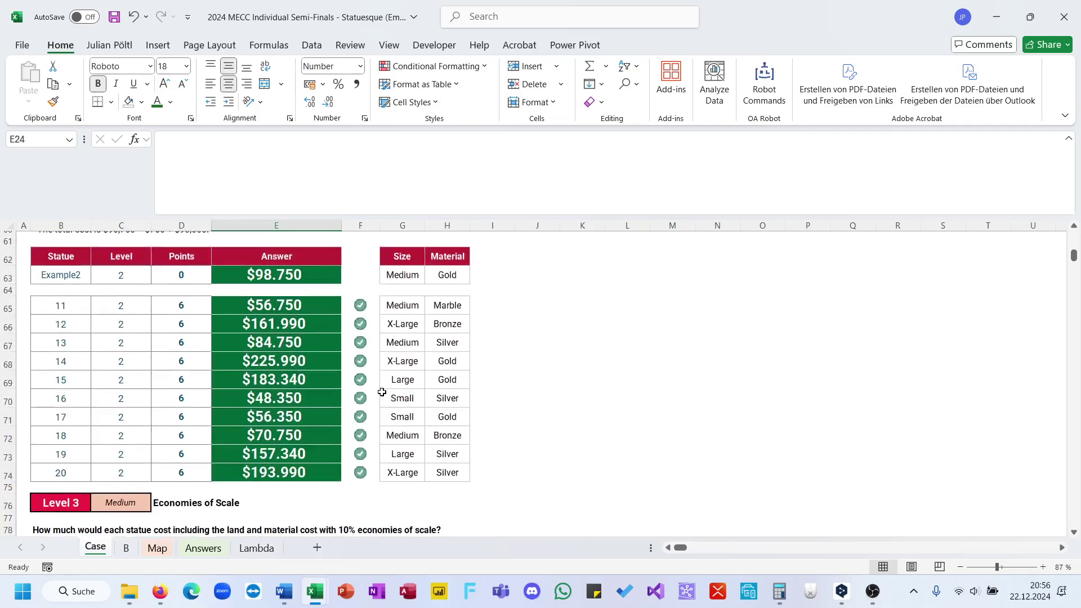
scroll(382, 392, up, 7)
scroll(382, 393, down, 20)
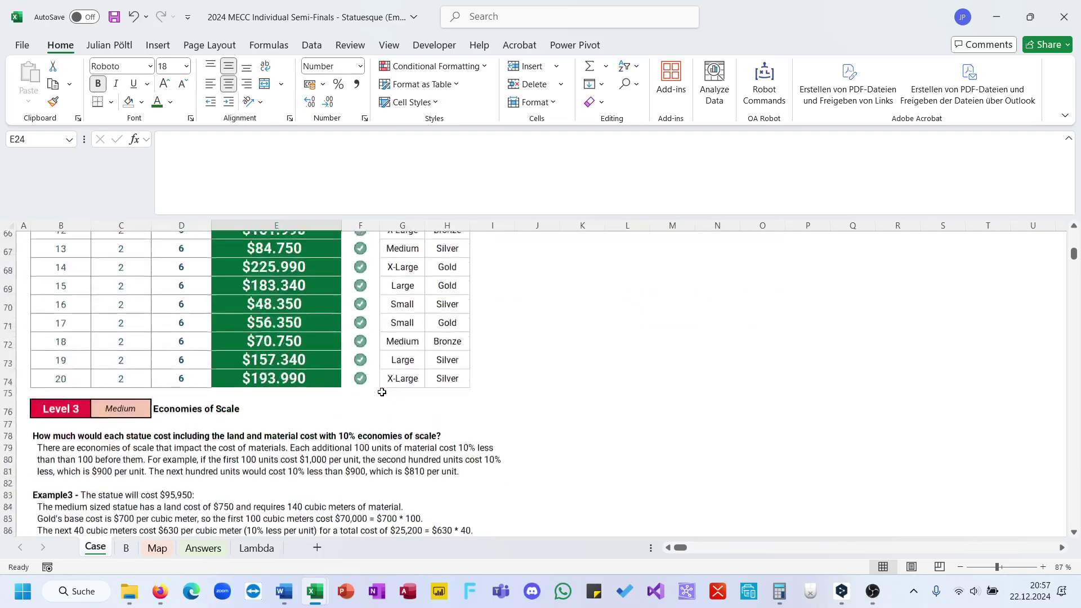
scroll(382, 393, down, 20)
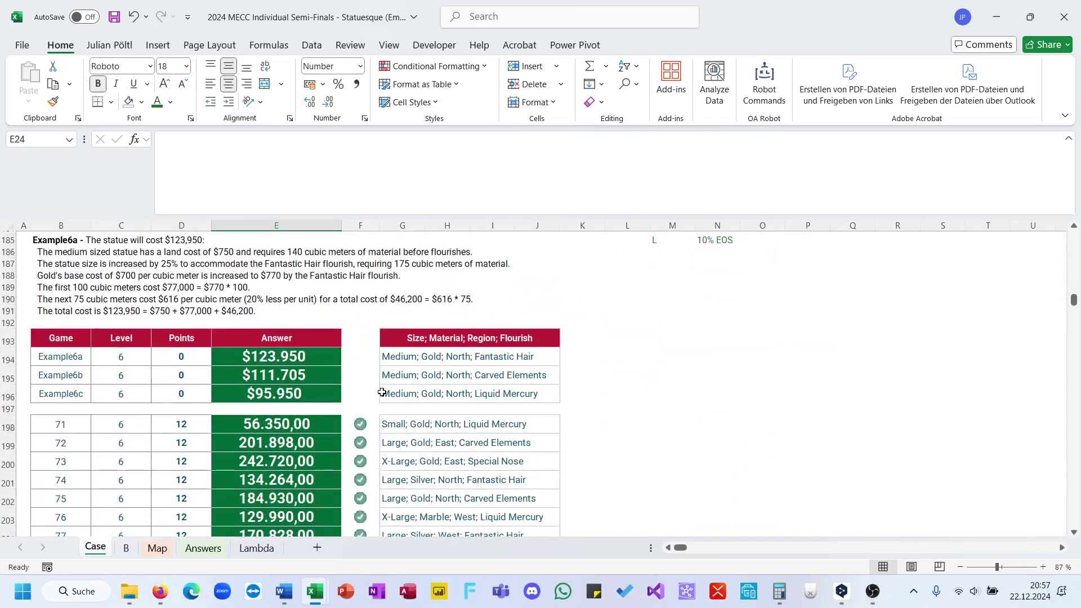
scroll(382, 393, down, 5)
scroll(382, 392, up, 10)
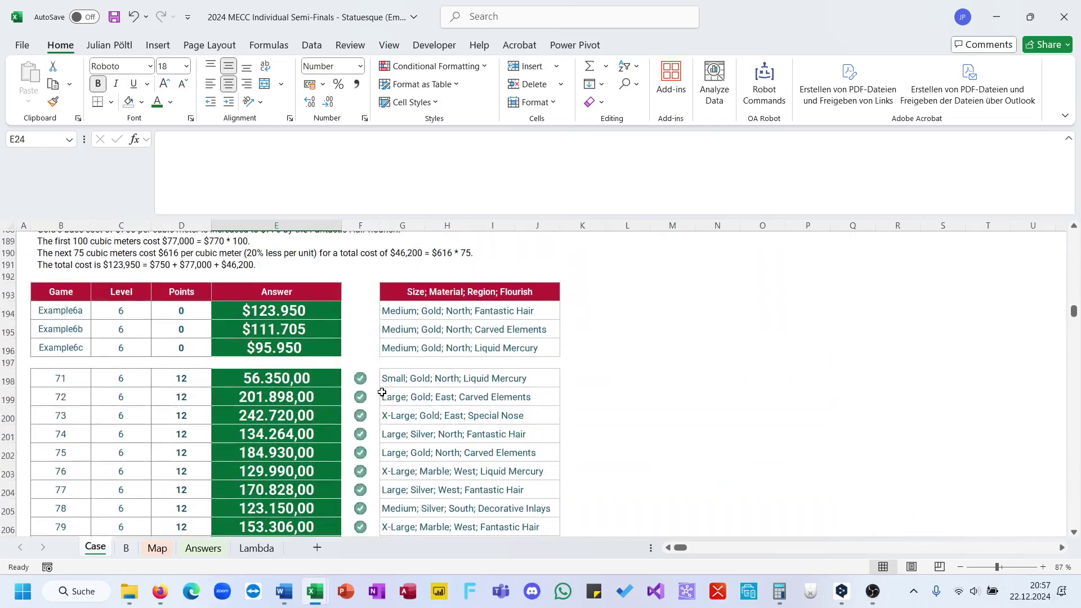
- Copy the Level 6 LET formula from E198 into F92 on sheet B and point its Input to D92
click(306, 389)
key(ctrl+c)
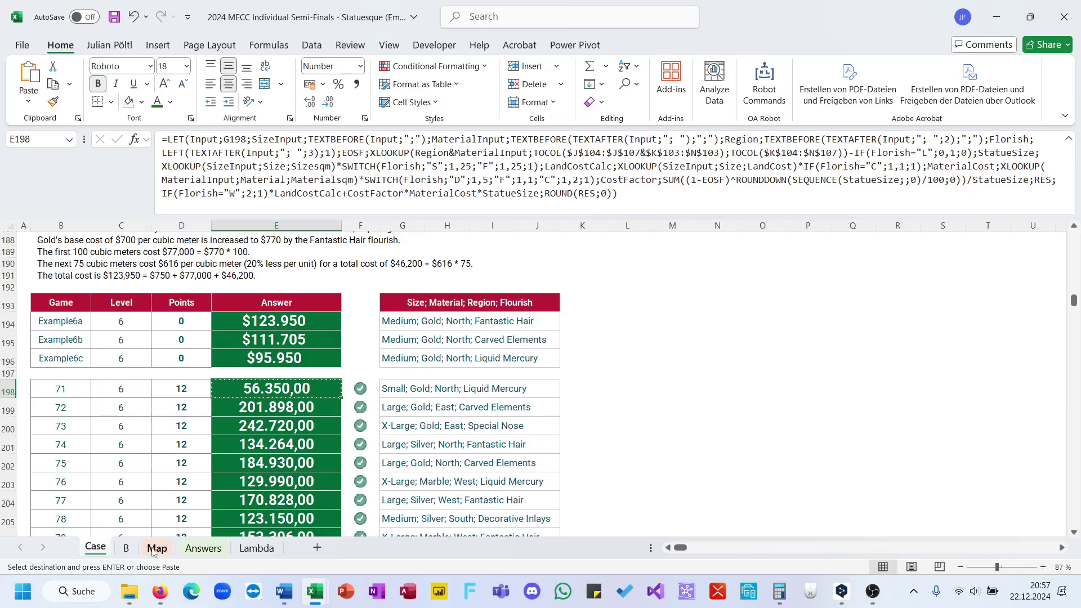
click(127, 549)
scroll(268, 346, down, 20)
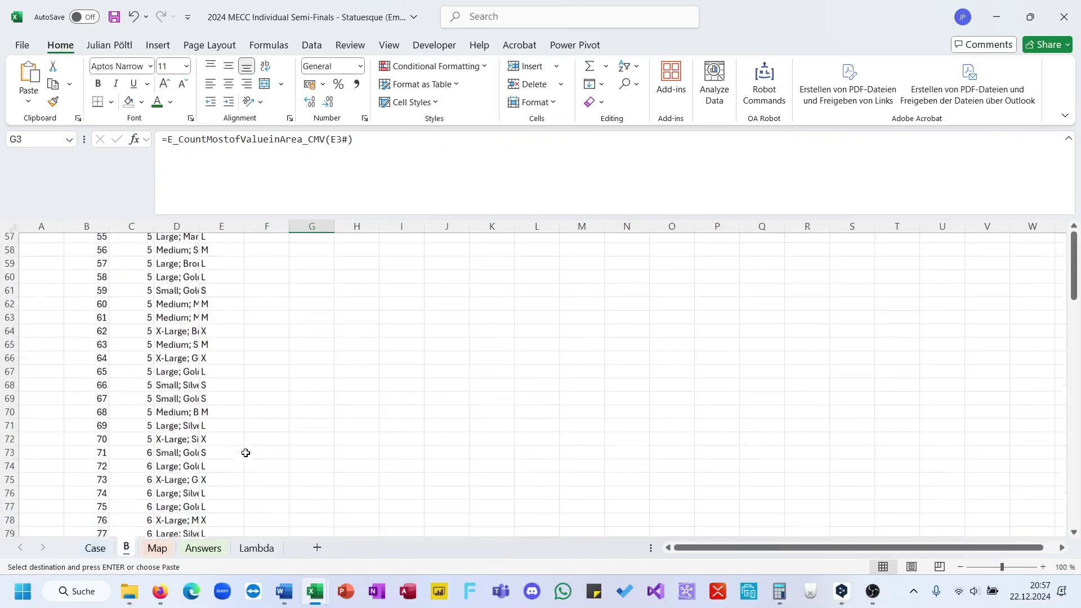
click(273, 398)
key(ctrl+v)
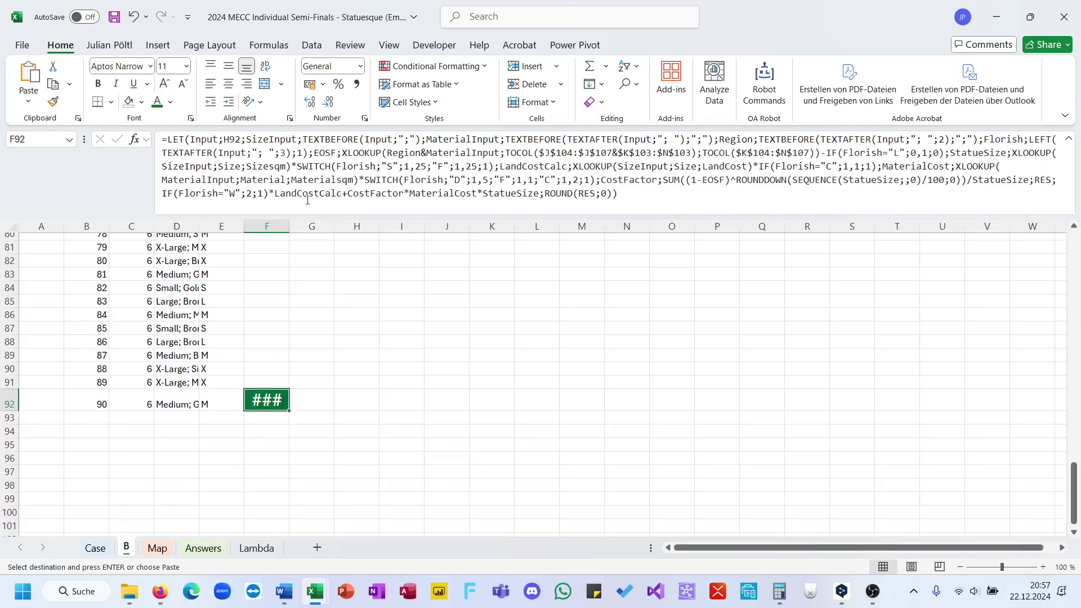
click(324, 180)
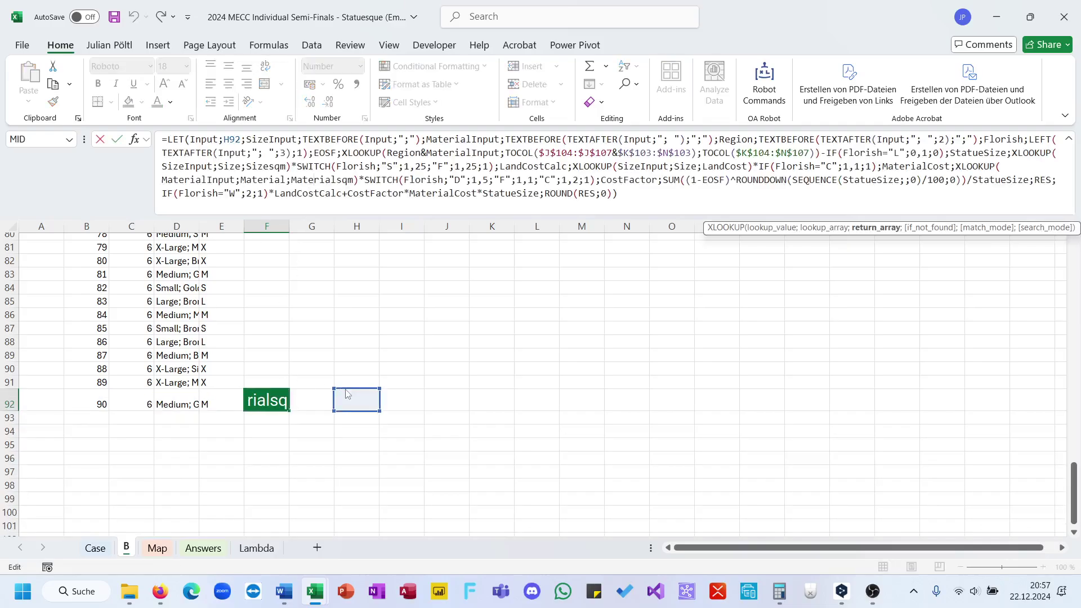
drag(348, 395, 168, 394)
key(Return)
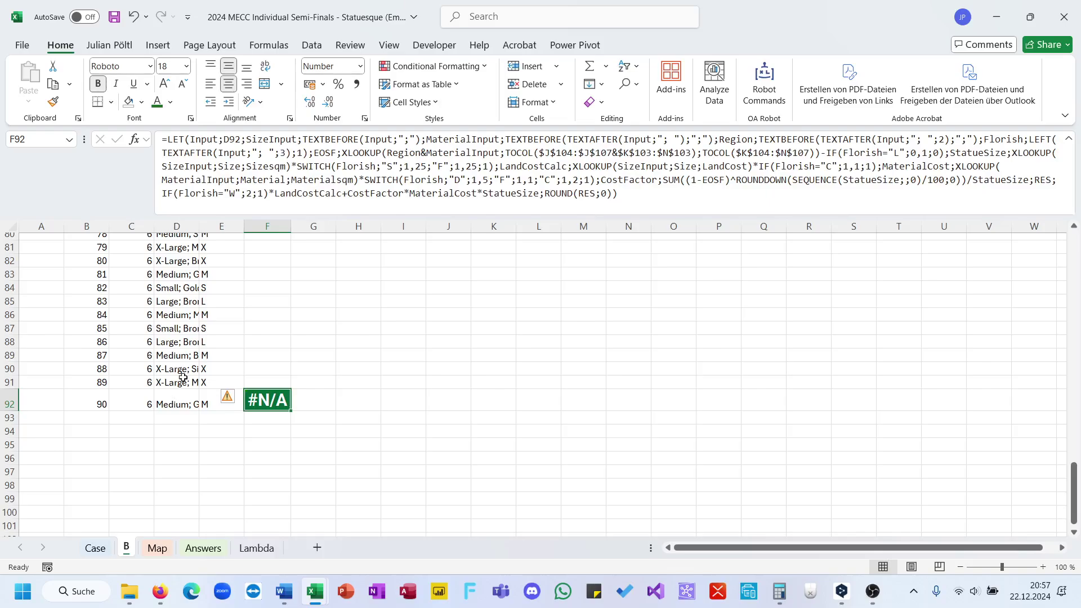
- Replace the regional XLOOKUP in the EOSF part of the F92 formula with the constant 1
click(341, 166)
scroll(424, 440, up, 20)
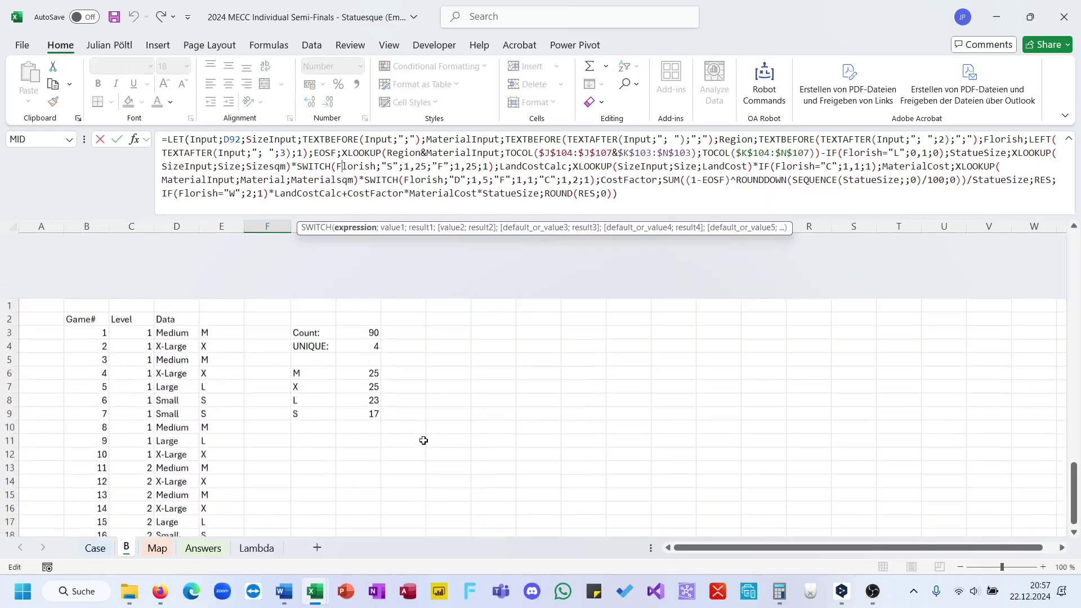
scroll(424, 440, down, 20)
scroll(423, 440, up, 20)
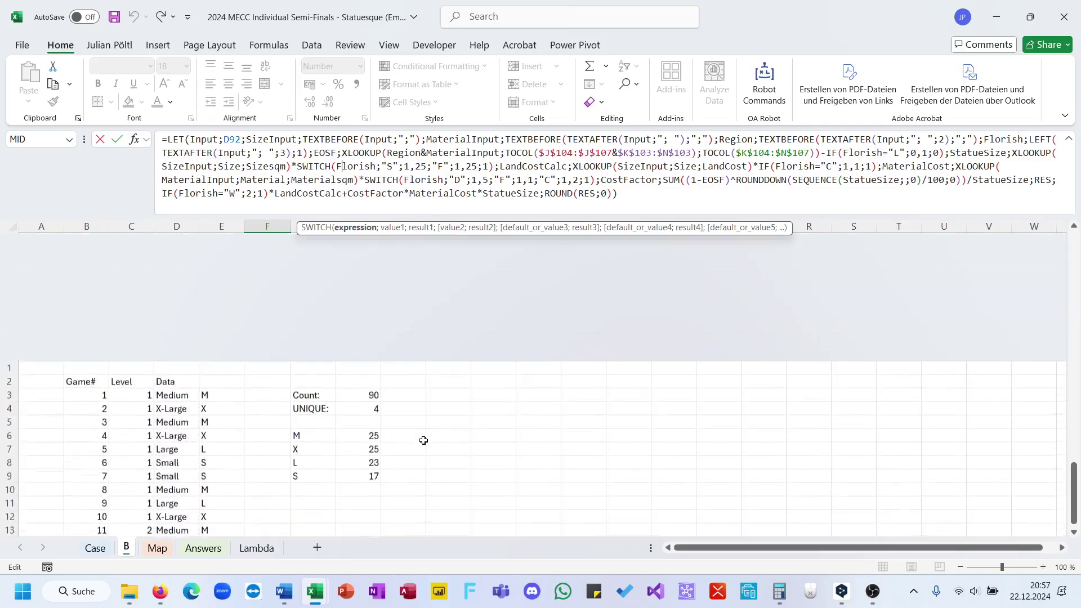
scroll(424, 441, down, 20)
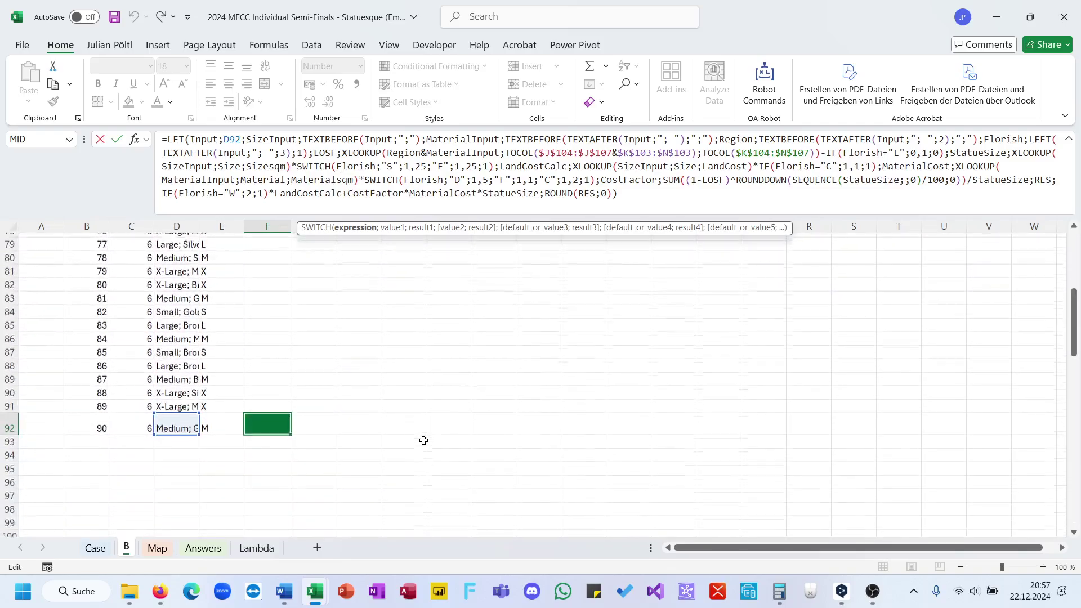
scroll(423, 441, down, 3)
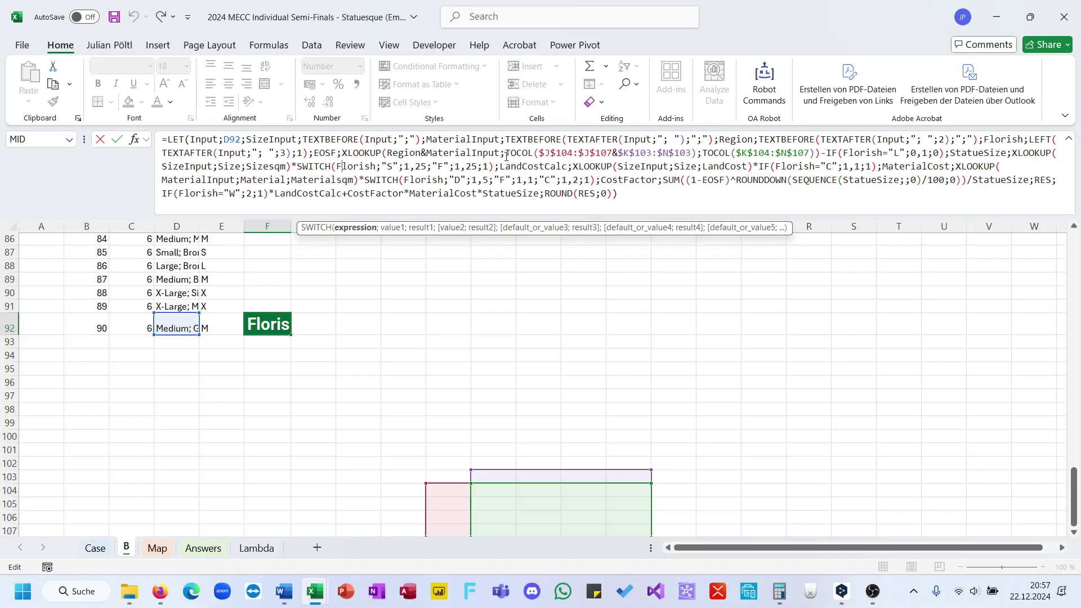
drag(507, 155, 578, 156)
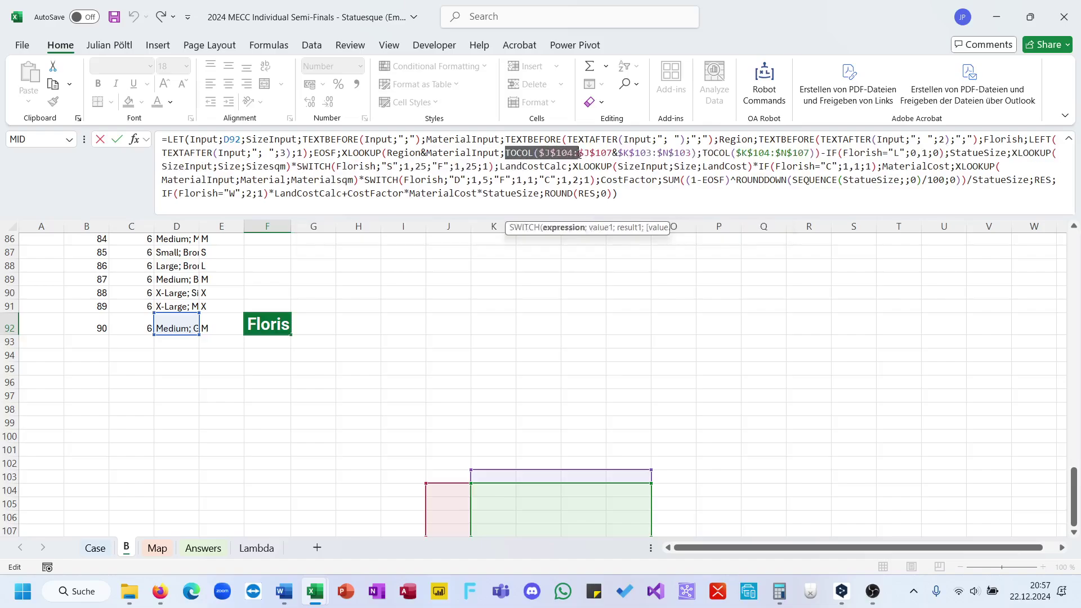
drag(343, 154, 813, 155)
text(1)
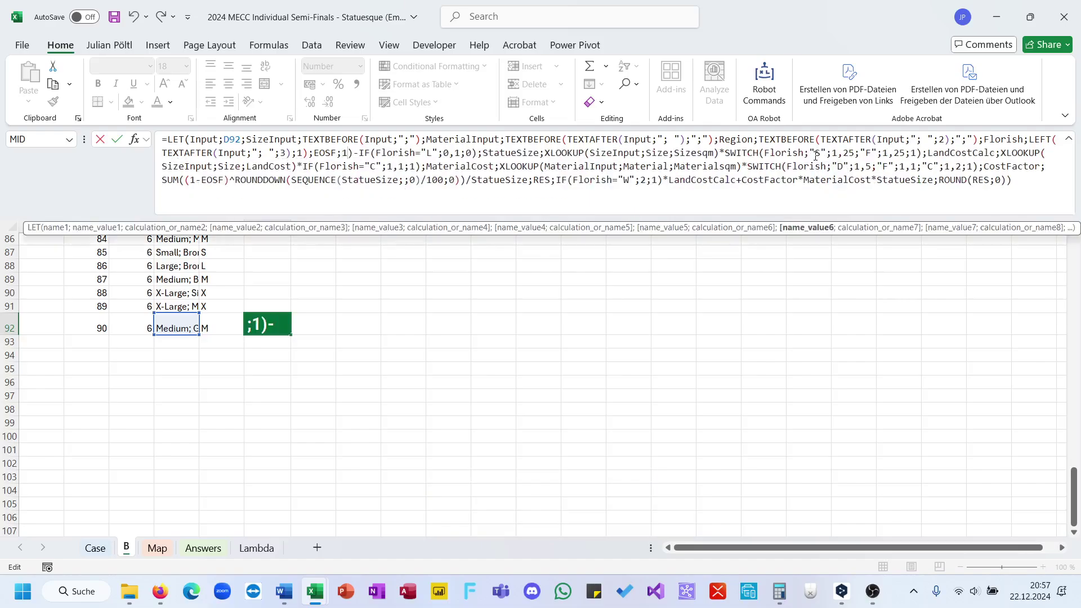
key(Return)
key(Return)
key(BackSpace)
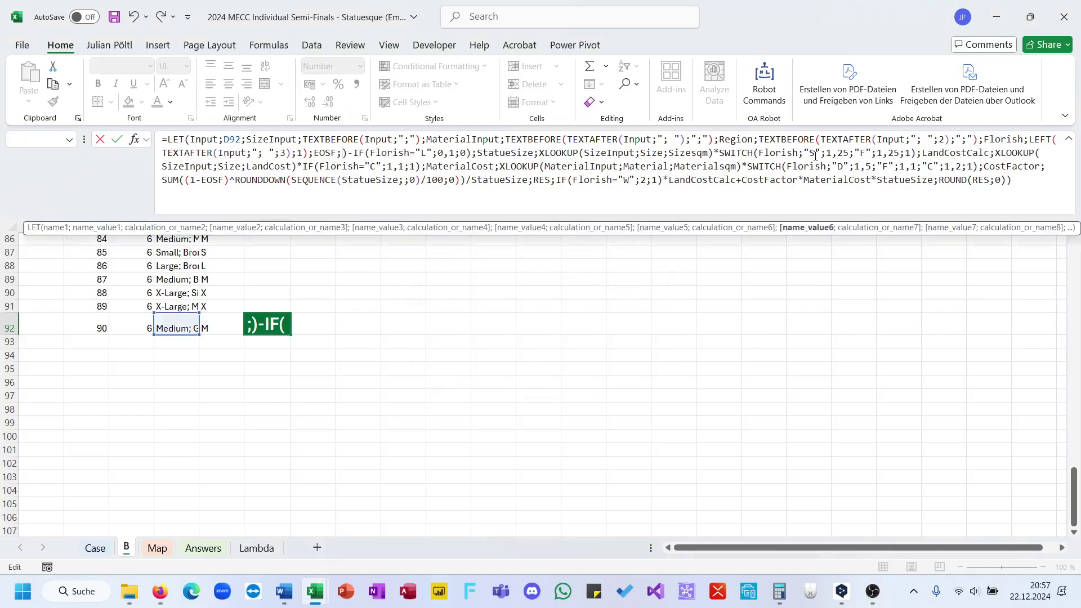
text(1)
key(Return)
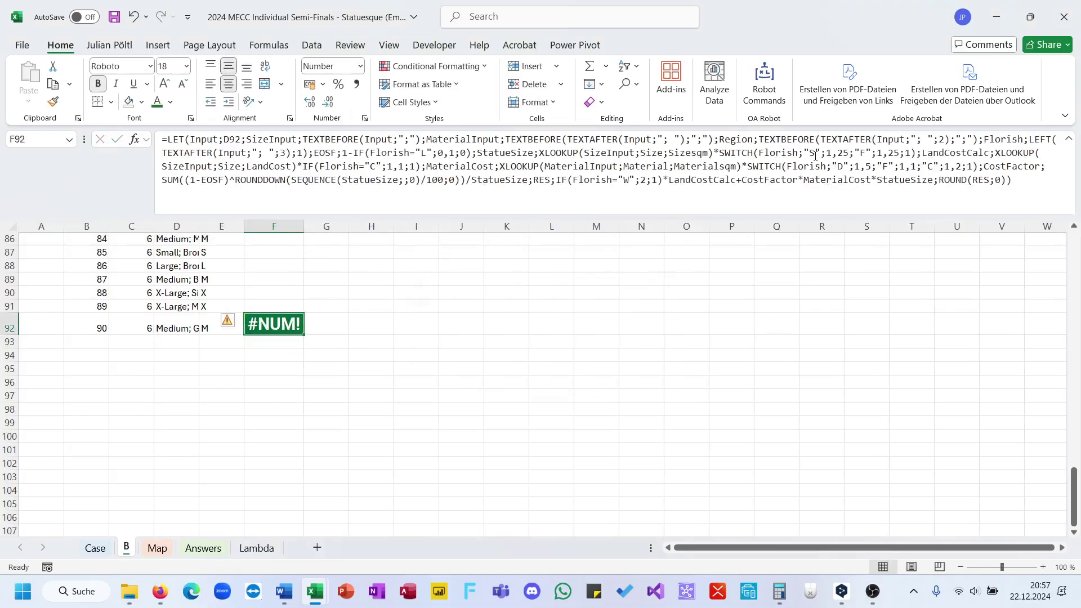
- Check the adjusted LET formula in F92 against the data rows on sheet B
click(517, 179)
scroll(591, 296, up, 20)
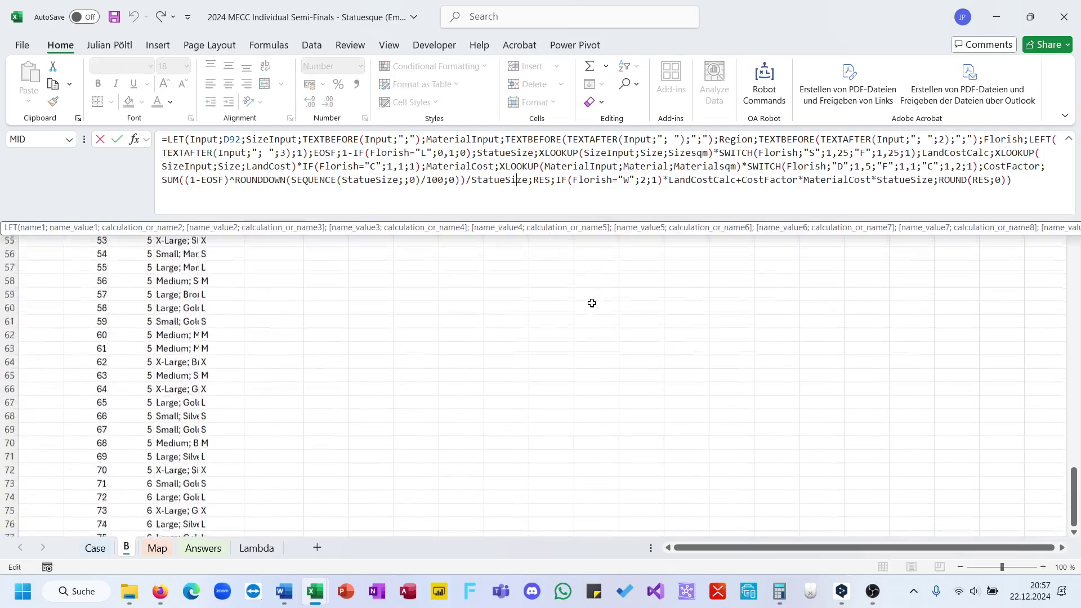
scroll(592, 303, down, 20)
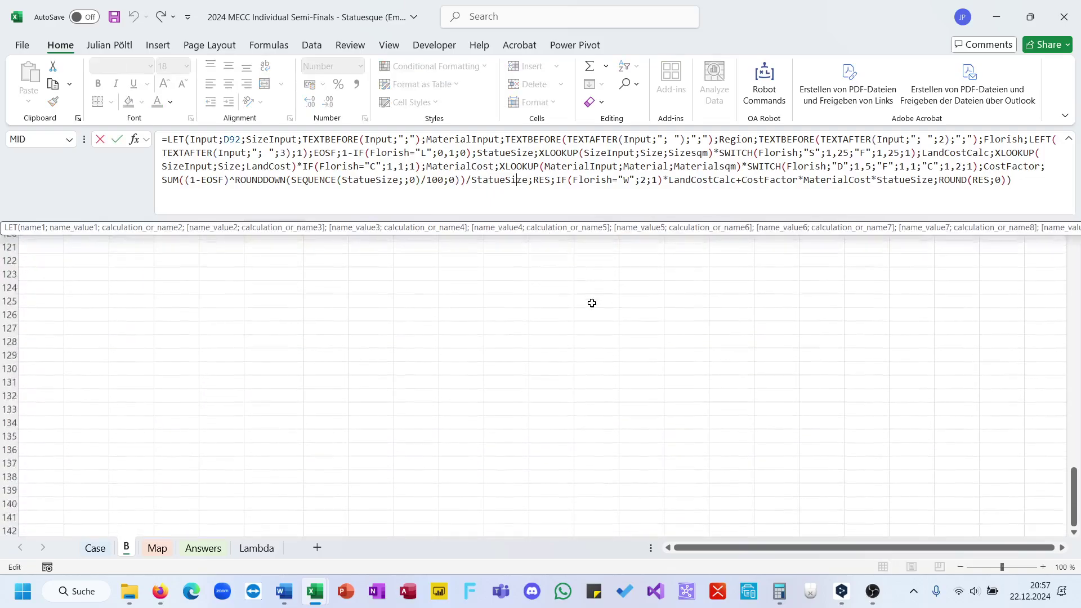
scroll(592, 303, up, 20)
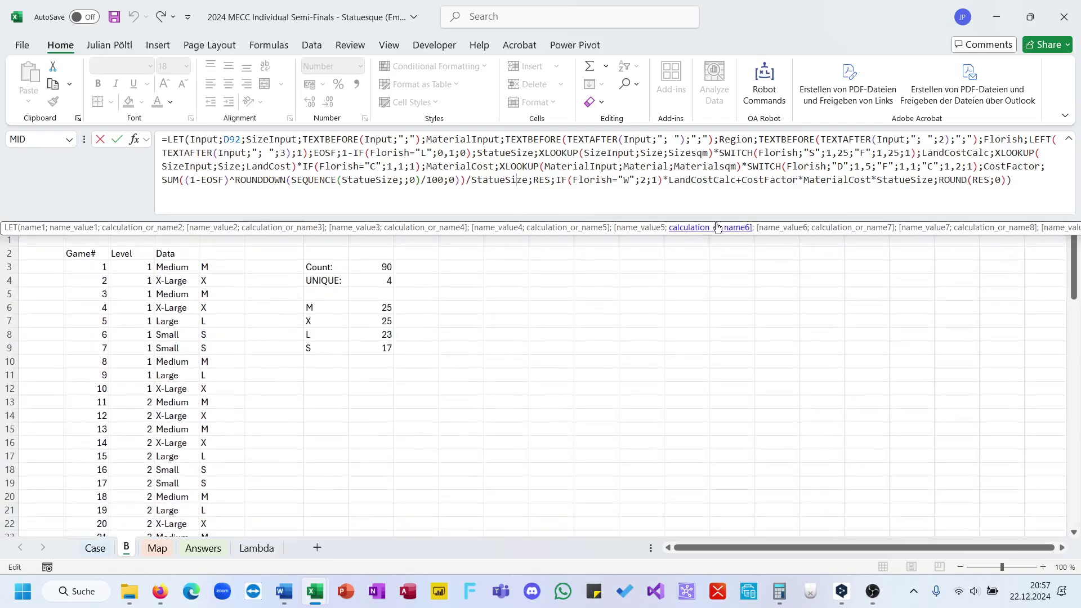
scroll(713, 245, down, 20)
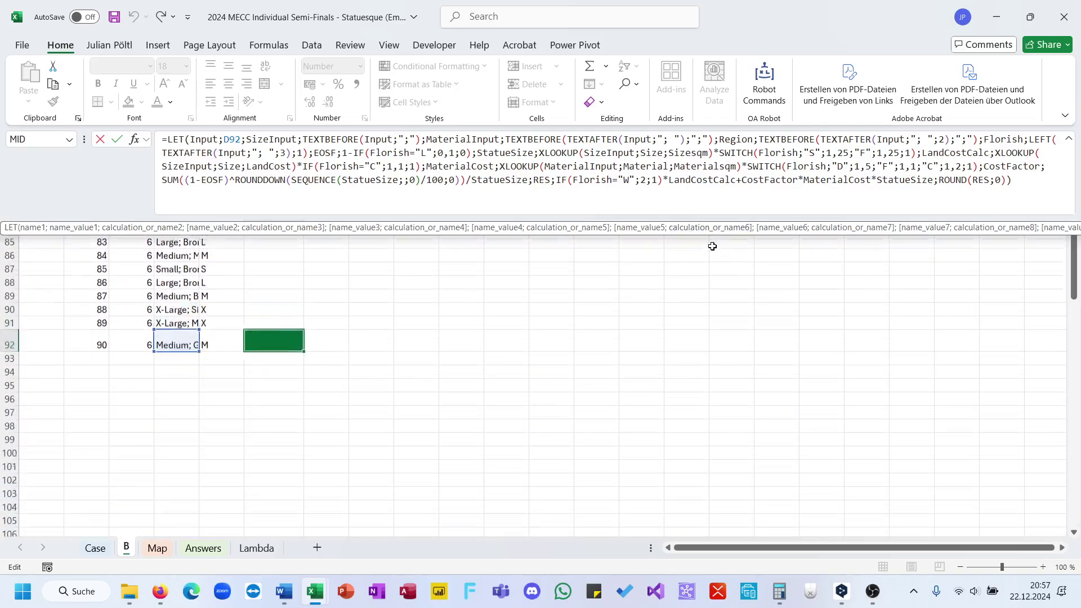
scroll(712, 246, up, 2)
click(1010, 186)
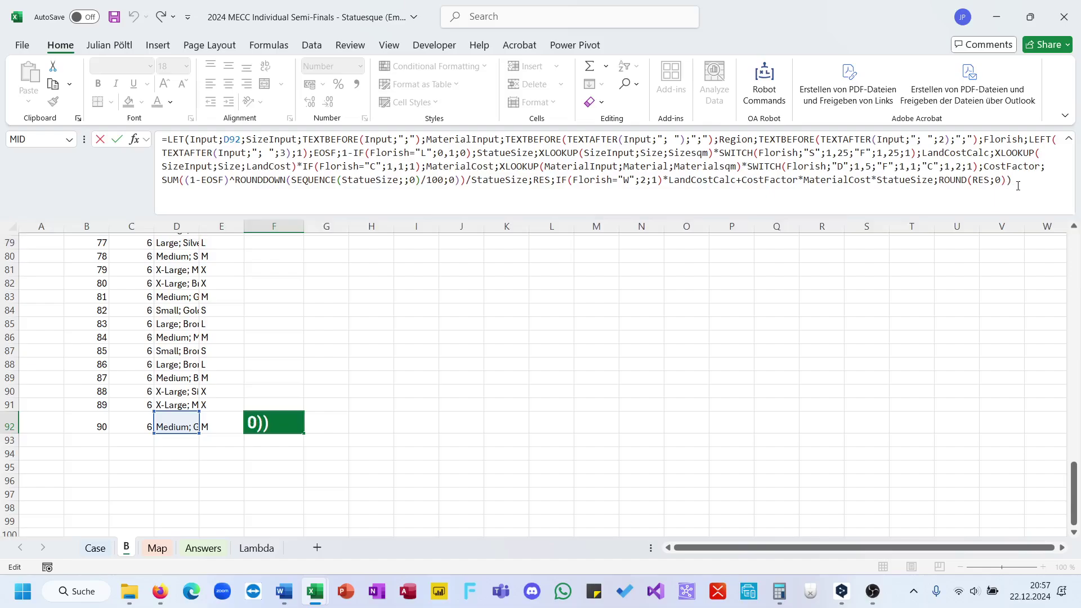
key(ctrl+Return)
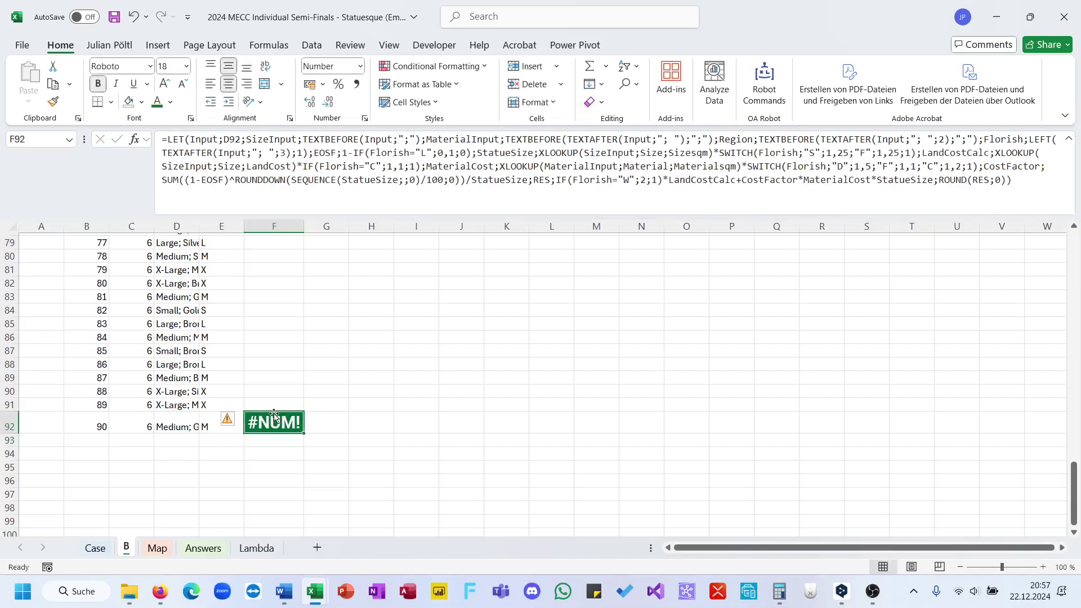
- Fit column D of sheet B to its contents and clear the formula from F92
double_click(200, 226)
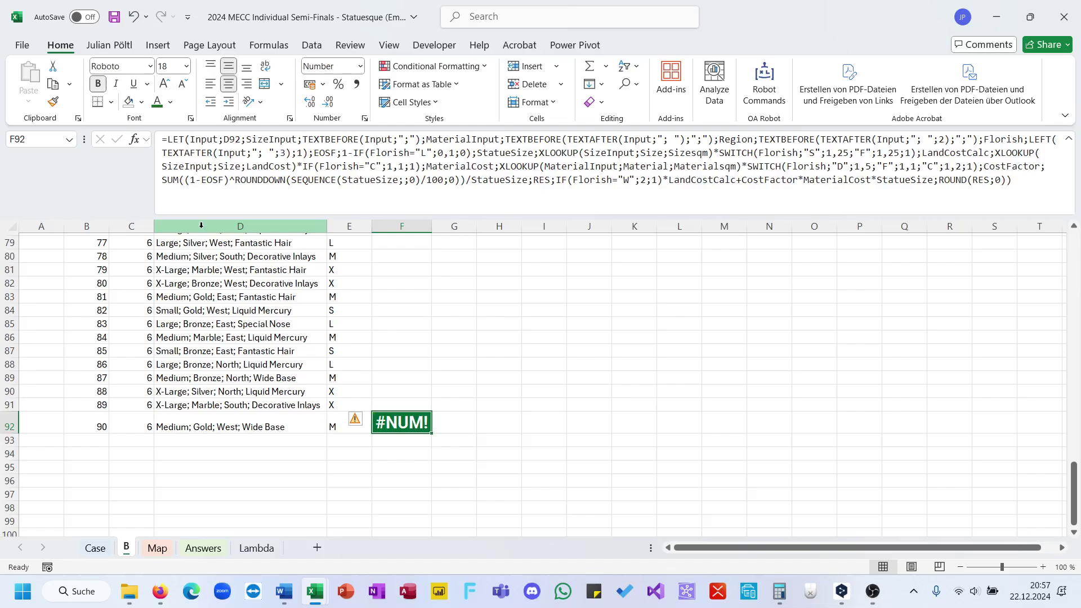
click(451, 192)
scroll(439, 379, up, 4)
scroll(439, 379, down, 5)
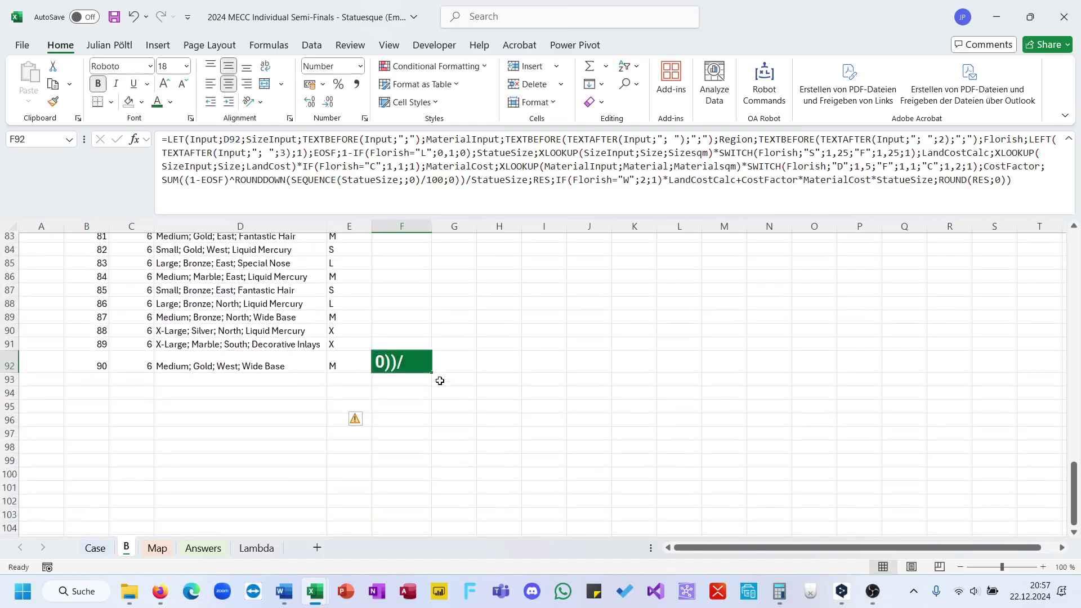
key(Escape)
key(Delete)
scroll(369, 386, up, 20)
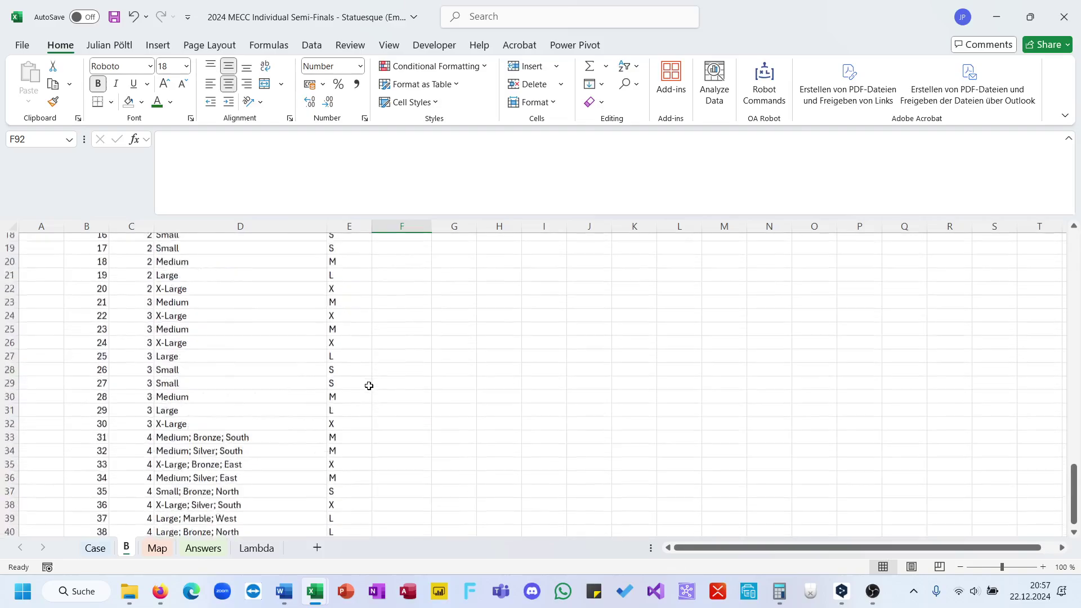
- Return to the Case sheet and inspect the Level 1 size formula in E42
key(ctrl+Page_Up)
scroll(222, 454, up, 20)
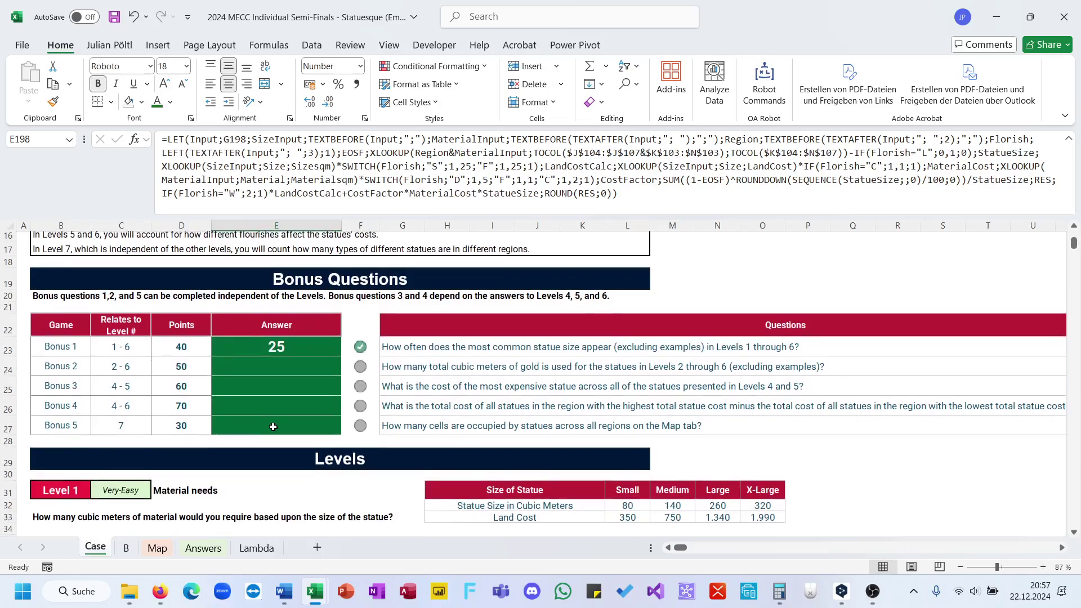
scroll(273, 427, down, 5)
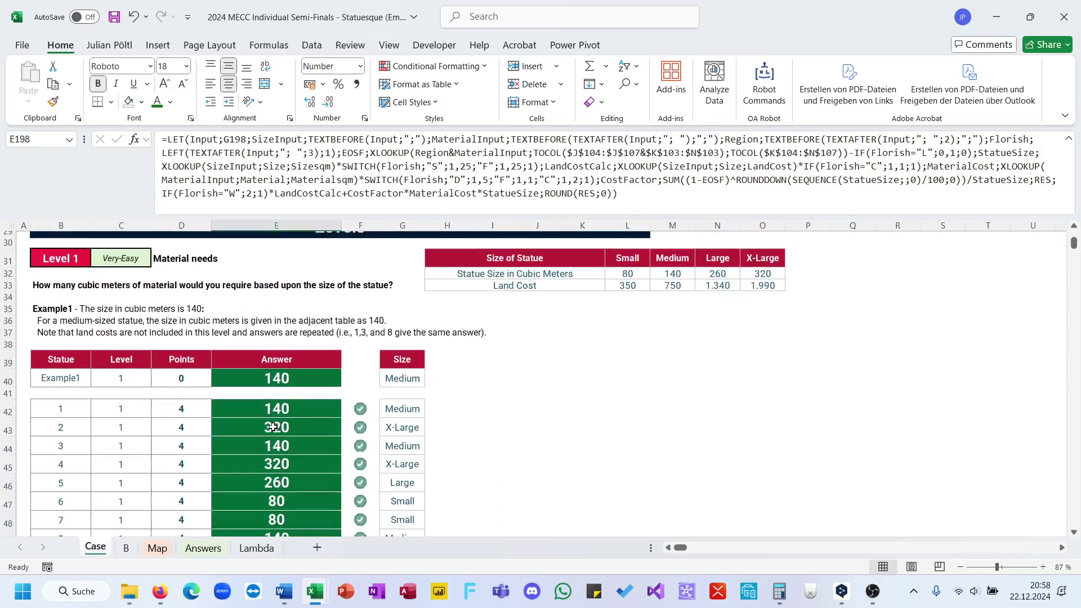
click(280, 391)
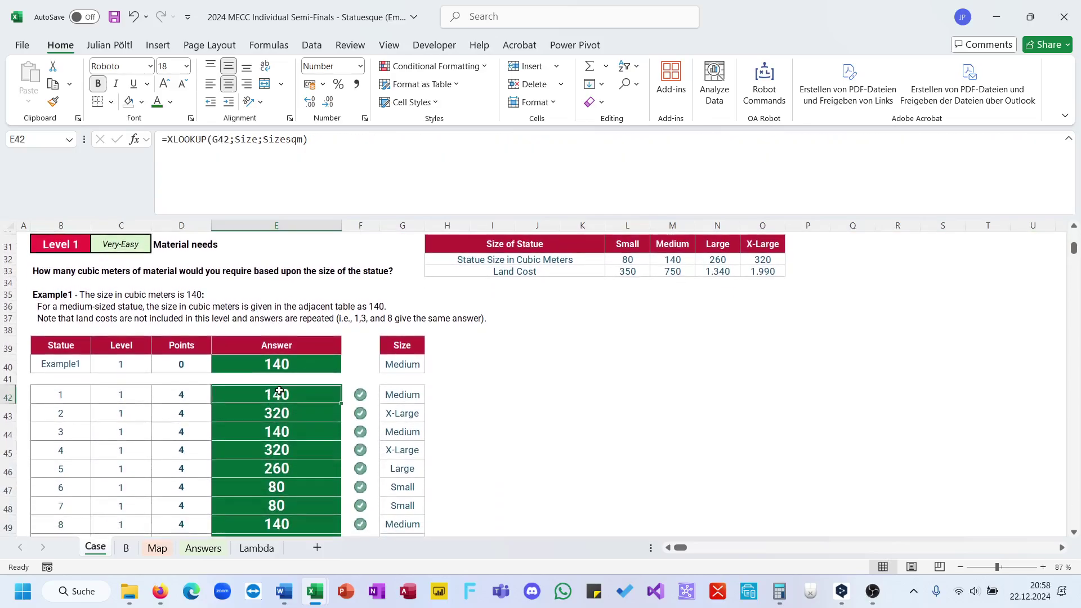
- Copy the Level 2 cost LET formula from E65 into I65
scroll(280, 390, down, 8)
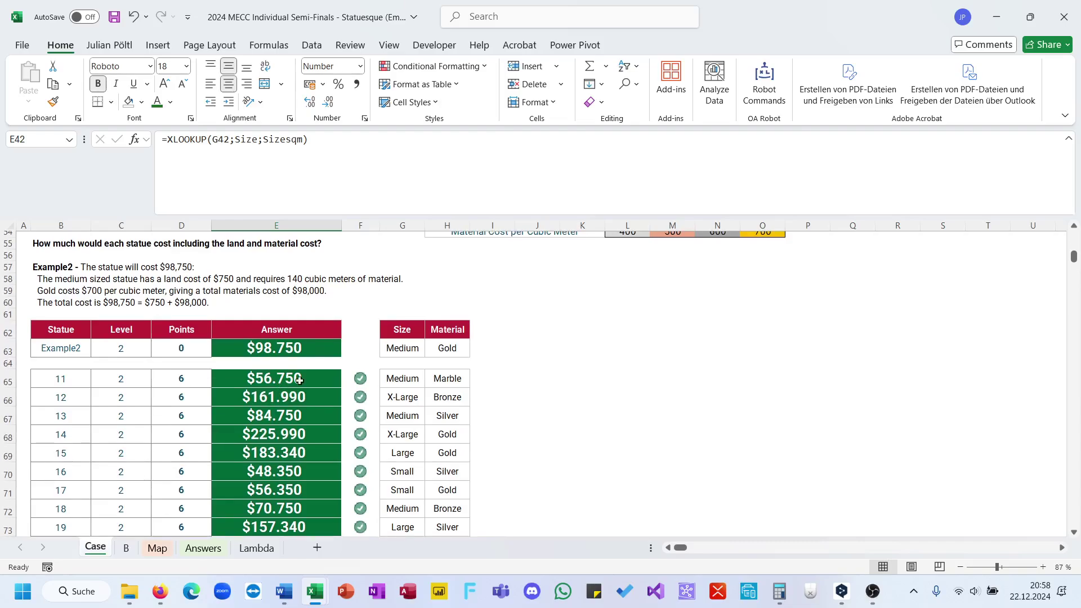
click(324, 378)
click(405, 158)
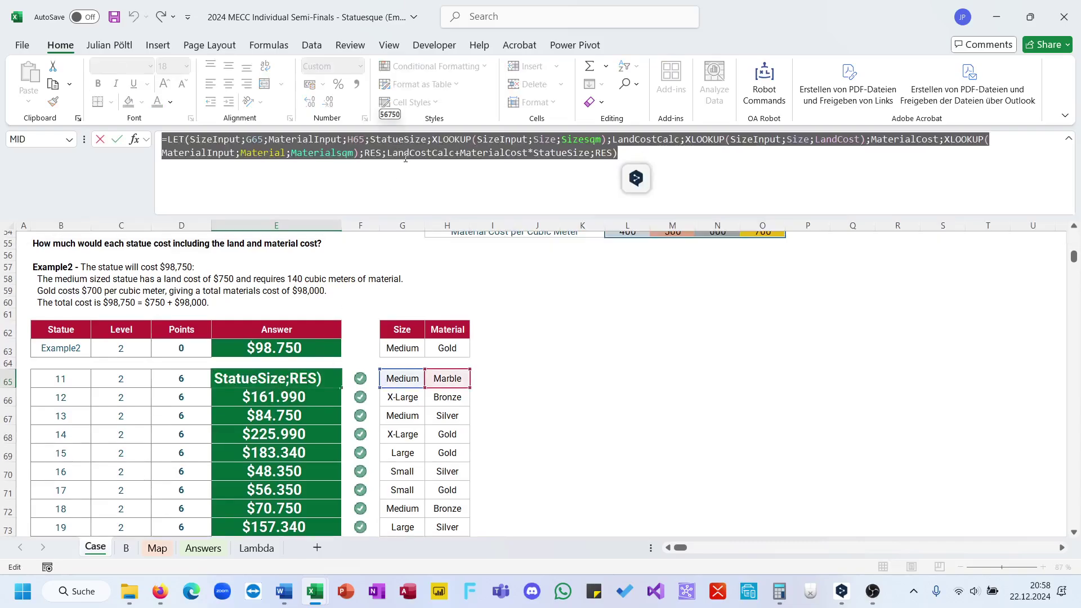
key(Tab)
key(Tab)
key(Tab)
key(Tab)
click(406, 159)
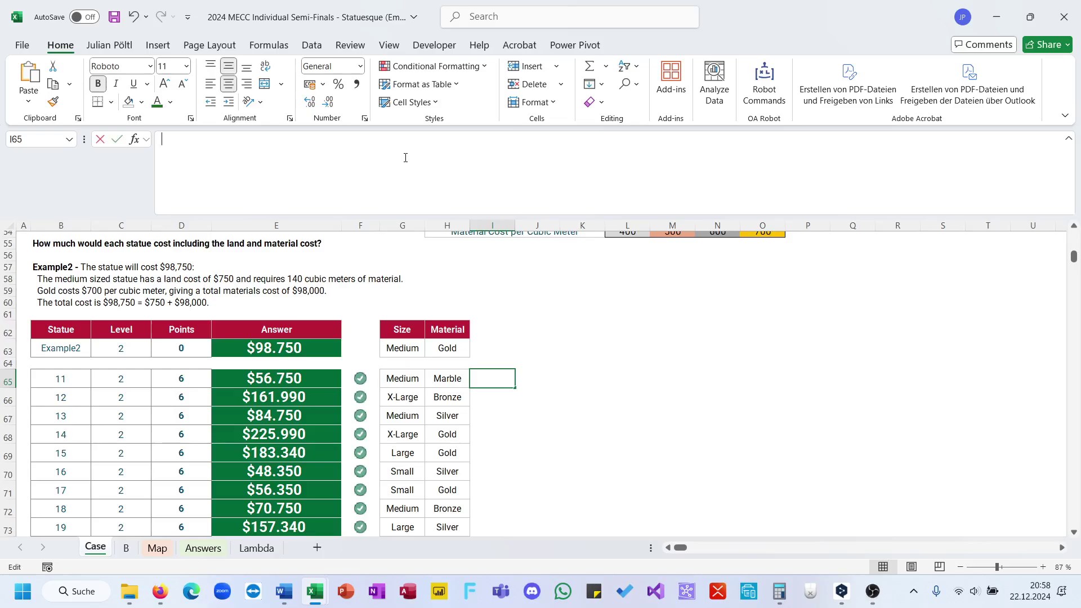
text(=LET(SizeInput;G65;MaterialInput;H65;StatueSize;XLOOKUP(SizeInput;Size;Sizesqm);LandCostCalc;XLOOKUP(SizeInput;Size;LandCost);MaterialCost;XLOOKUP(MaterialInput;Material;Materialsqm);RES;LandCostCalc+MaterialCost*StatueSize;RES))
key(Return)
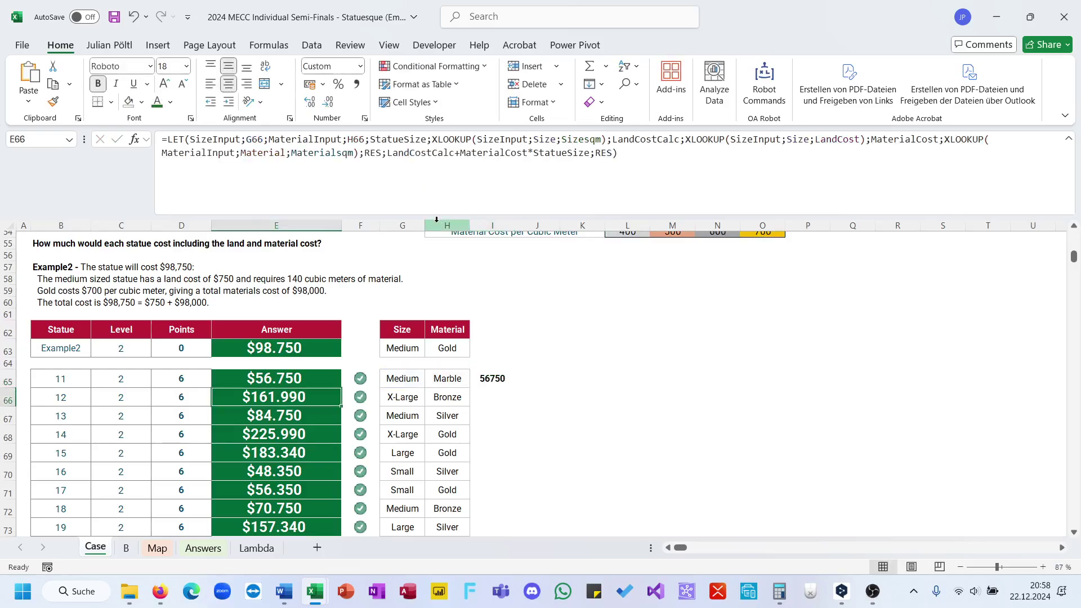
- In the I65 formula, replace LandCostCalc+MaterialCost*StatueSize with IF(H65="Gold";StatueSize;0)
key(Right)
key(Right)
key(Right)
key(Right)
key(Up)
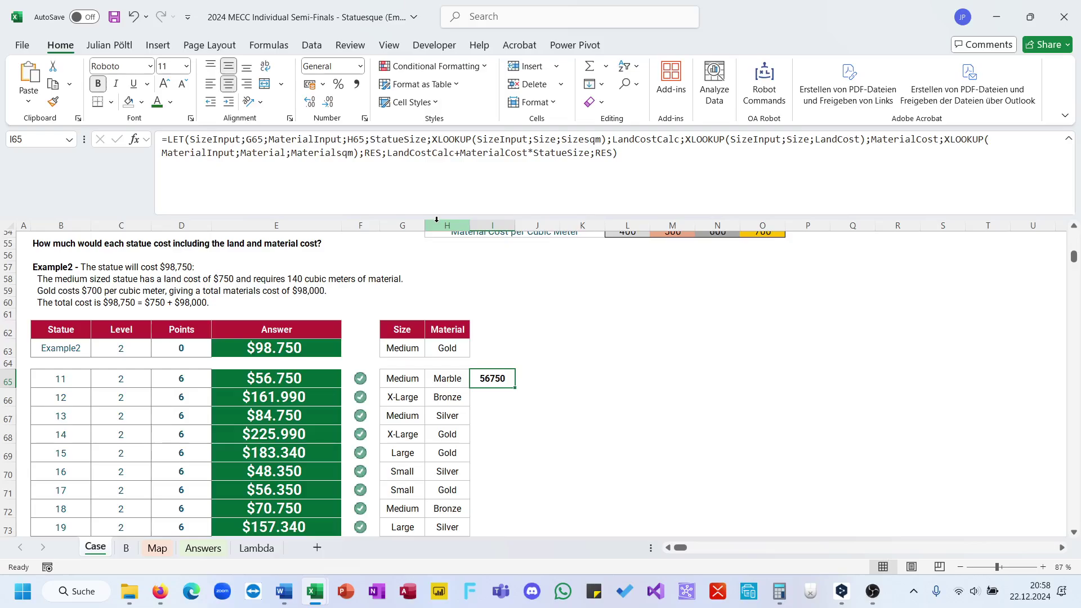
click(534, 180)
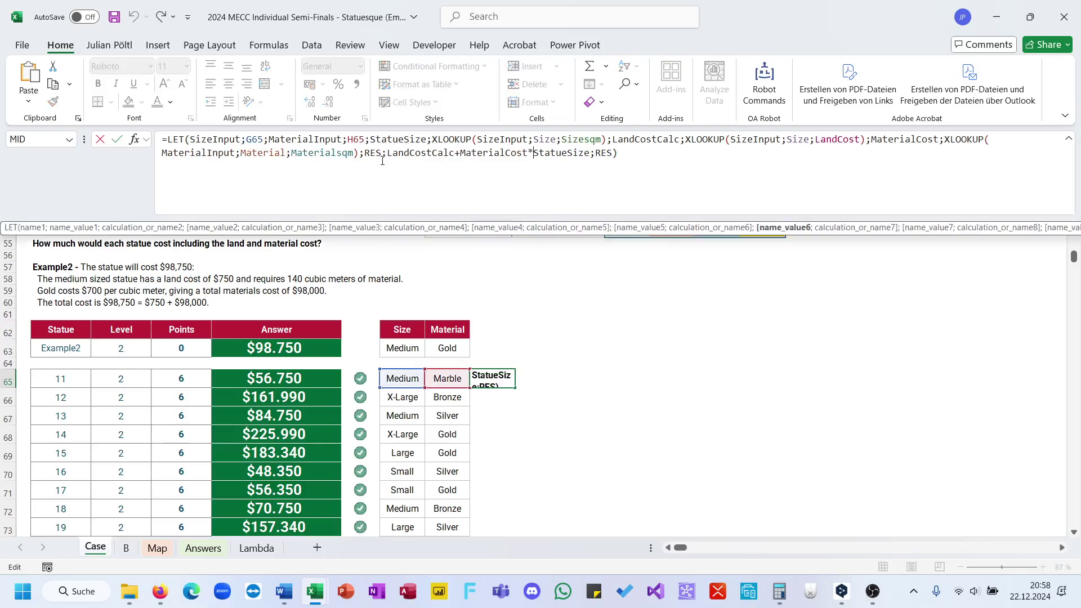
drag(390, 157, 556, 167)
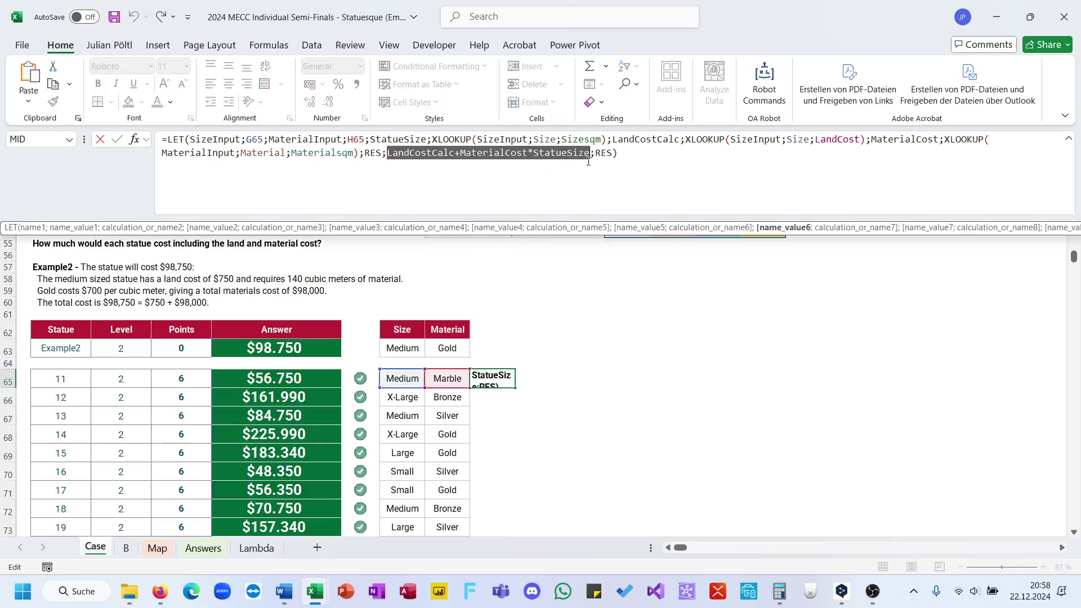
text(If()
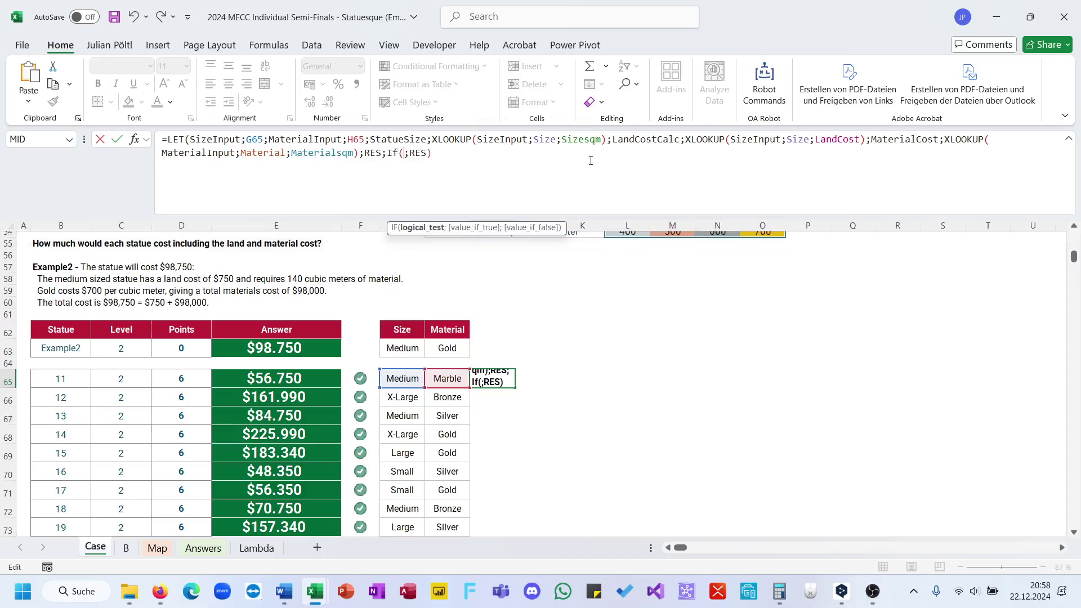
click(435, 375)
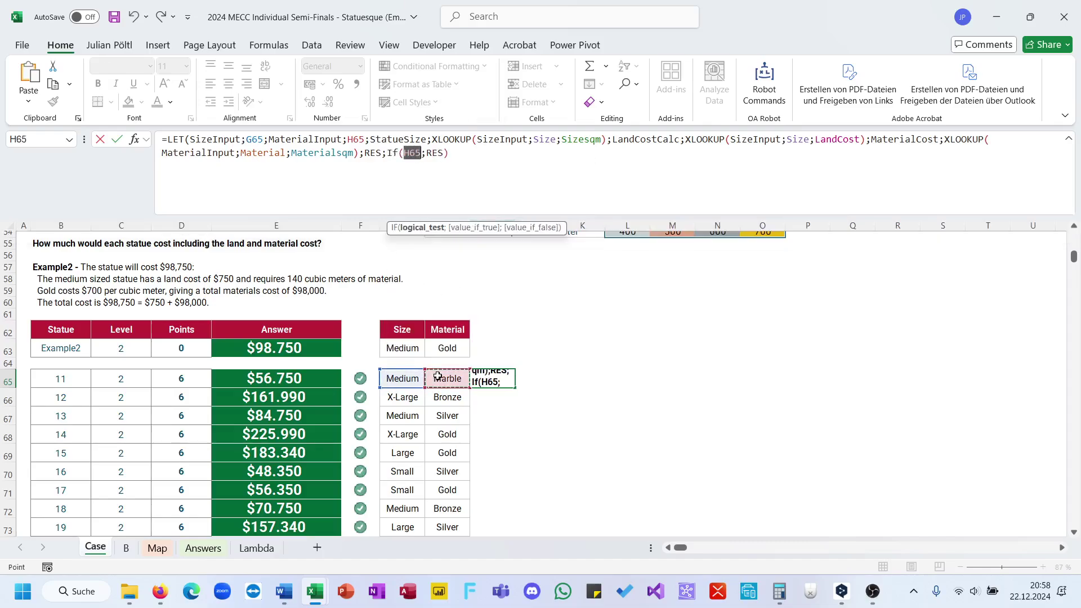
text(="Gold";)
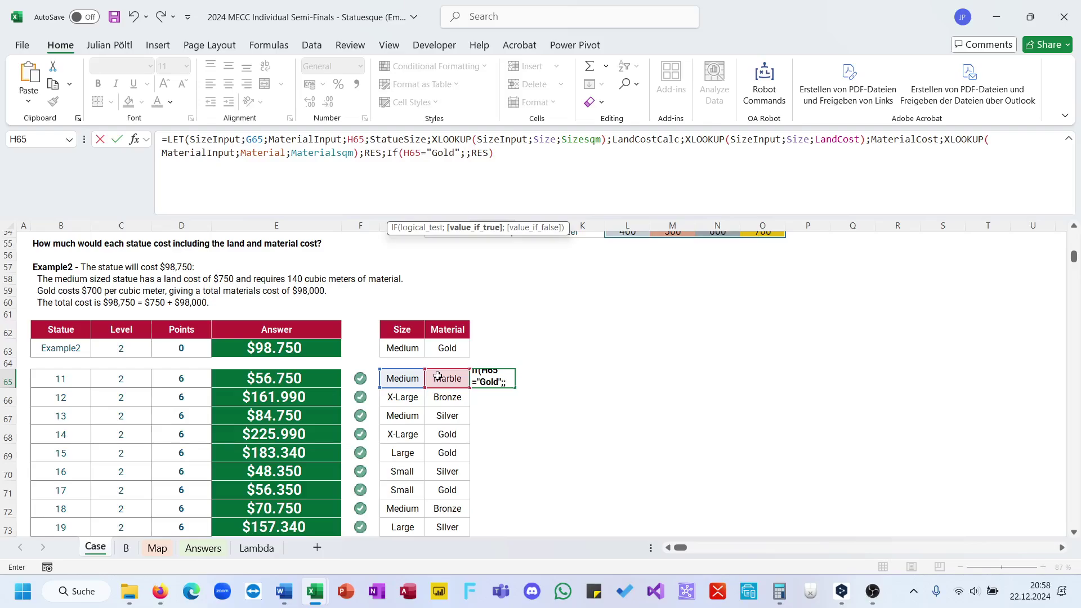
text(StatueSize;)
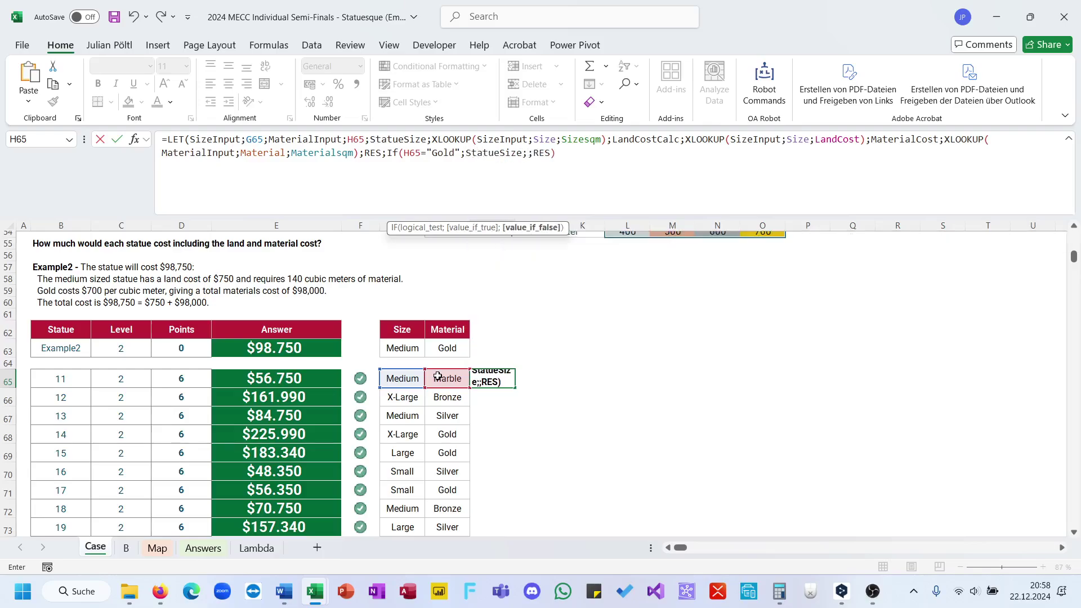
text(0))
key(Return)
key(Up)
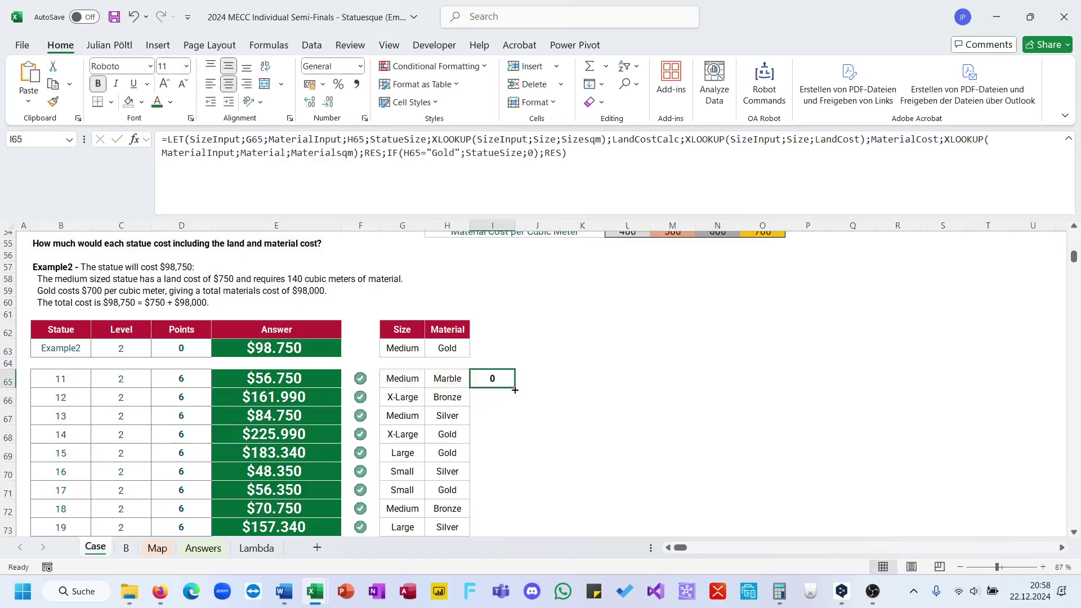
- Fill the I65 gold volume formula down through the Level 2 rows to I74
double_click(515, 389)
scroll(515, 390, down, 8)
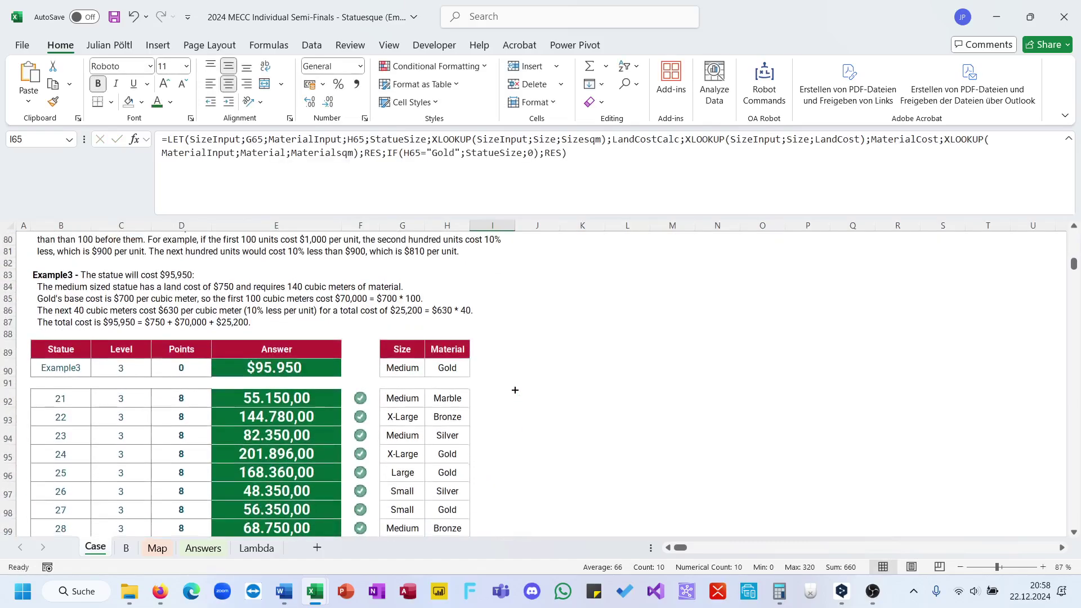
scroll(515, 389, up, 8)
- Copy the gold volume formula from I65 to I92 and fill it down through the Level 3 rows
click(499, 364)
key(ctrl+c)
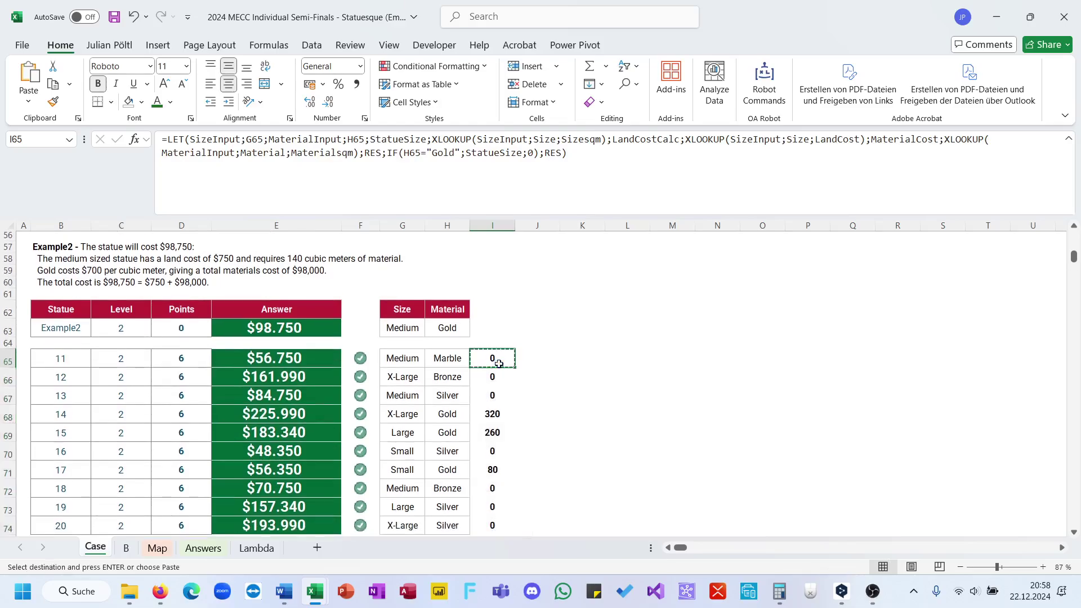
scroll(499, 364, down, 9)
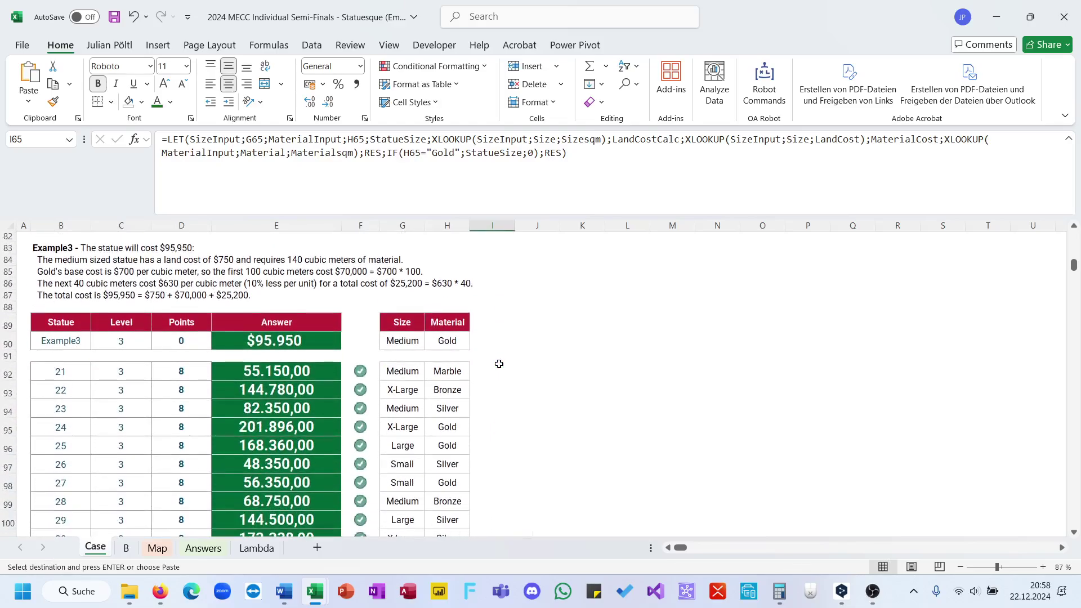
click(480, 371)
key(ctrl+v)
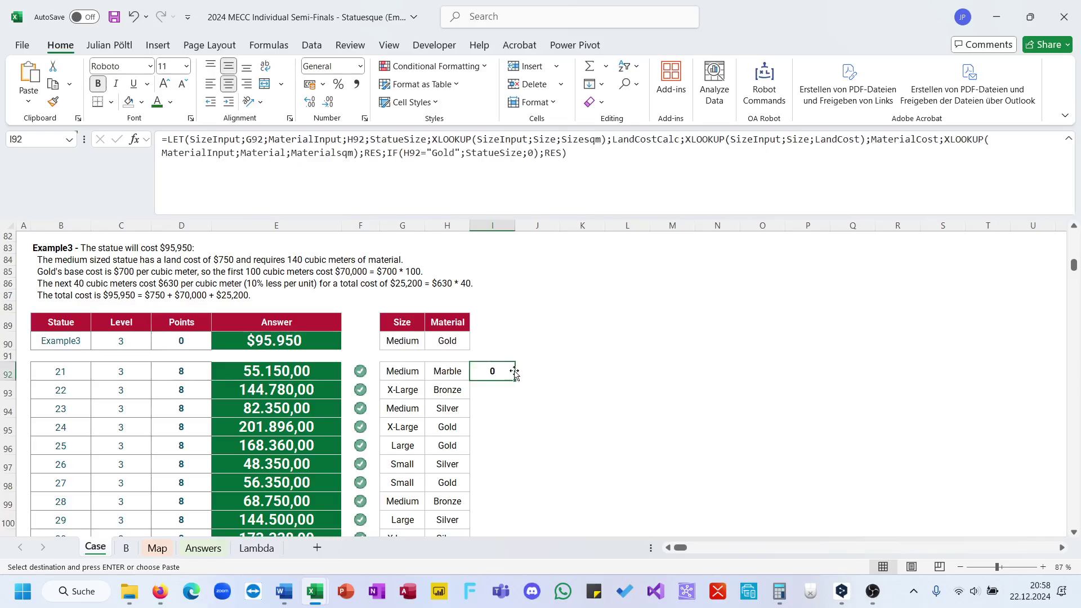
double_click(516, 380)
- Copy the Level 4 cost LET formula from E118 into J118
scroll(515, 382, down, 10)
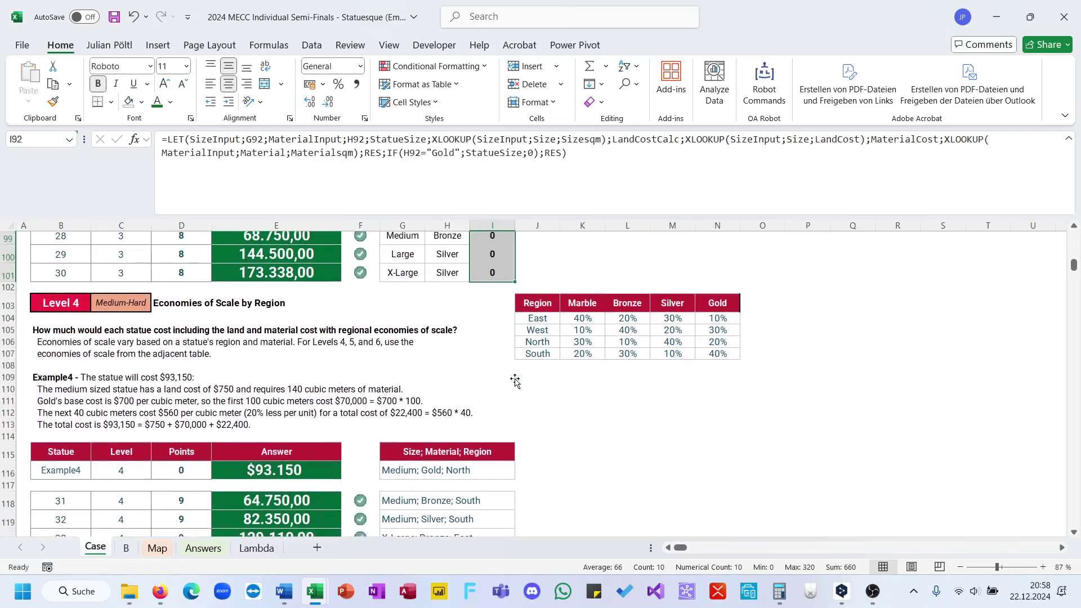
scroll(492, 333, up, 2)
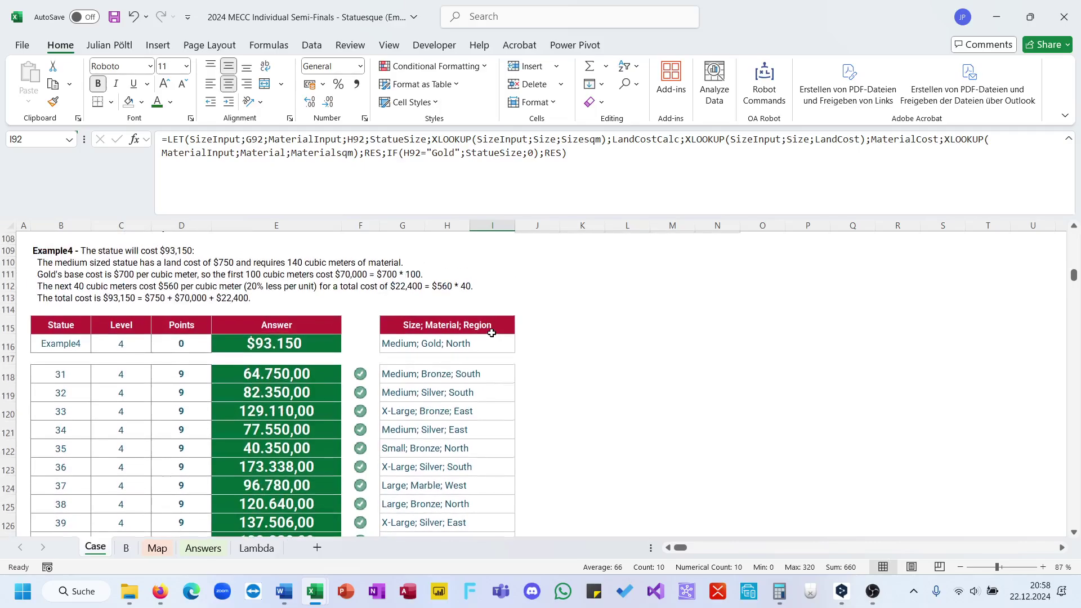
scroll(492, 334, down, 1)
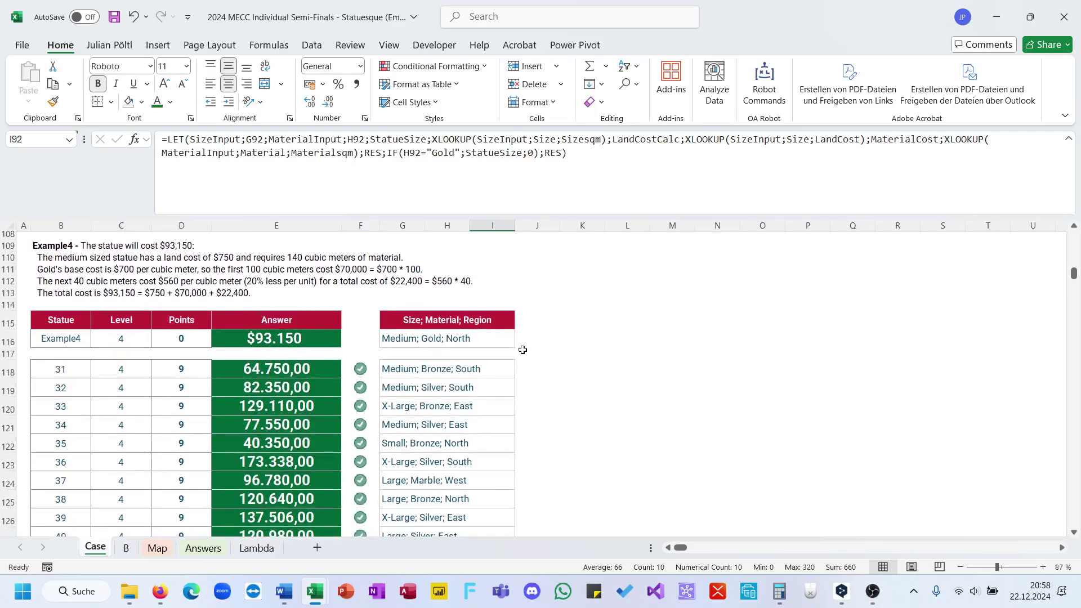
scroll(523, 350, up, 2)
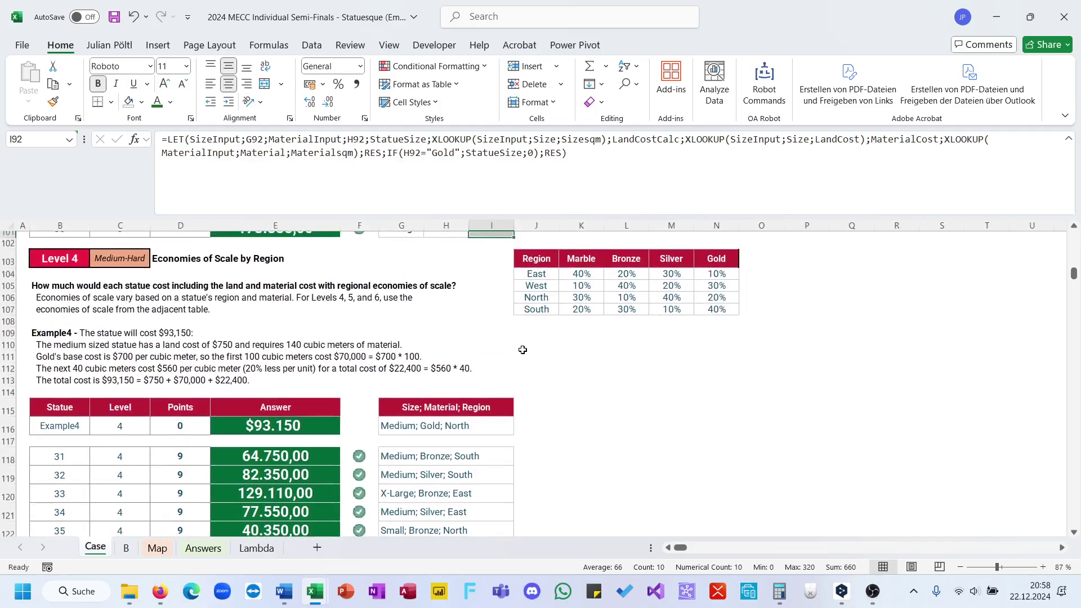
scroll(522, 349, down, 2)
scroll(523, 350, right, 1)
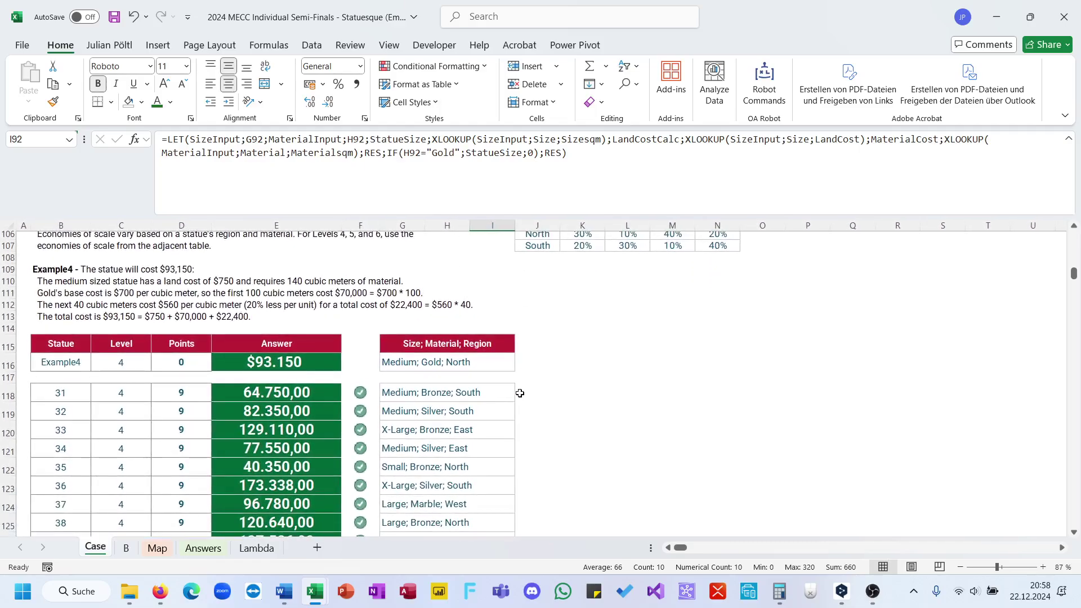
click(300, 391)
click(341, 178)
key(ctrl+a)
key(Escape)
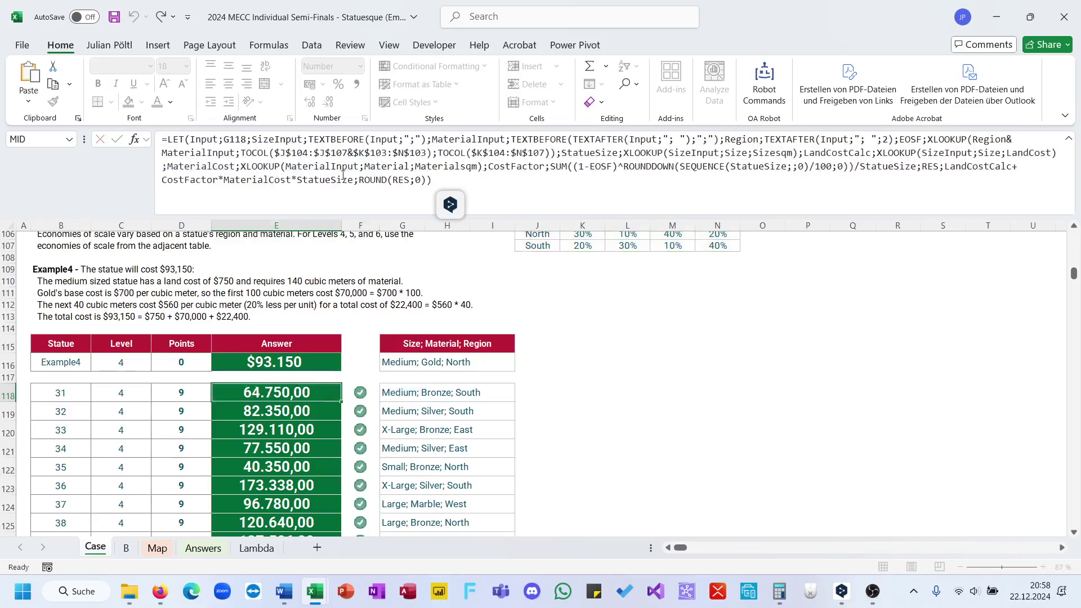
key(Right)
key(Right)
key(Right)
key(Right)
key(Right)
click(343, 175)
key(ctrl+v)
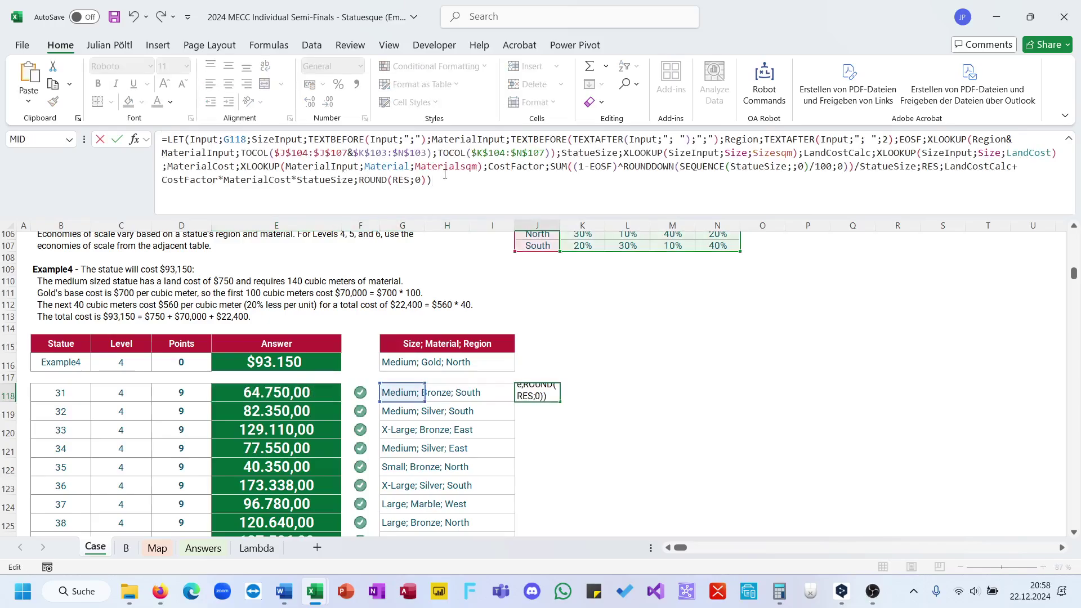
- Replace the final ROUND(RES;0) in the J118 formula with an IF that tests MaterialInput="Gold"
drag(427, 181, 361, 181)
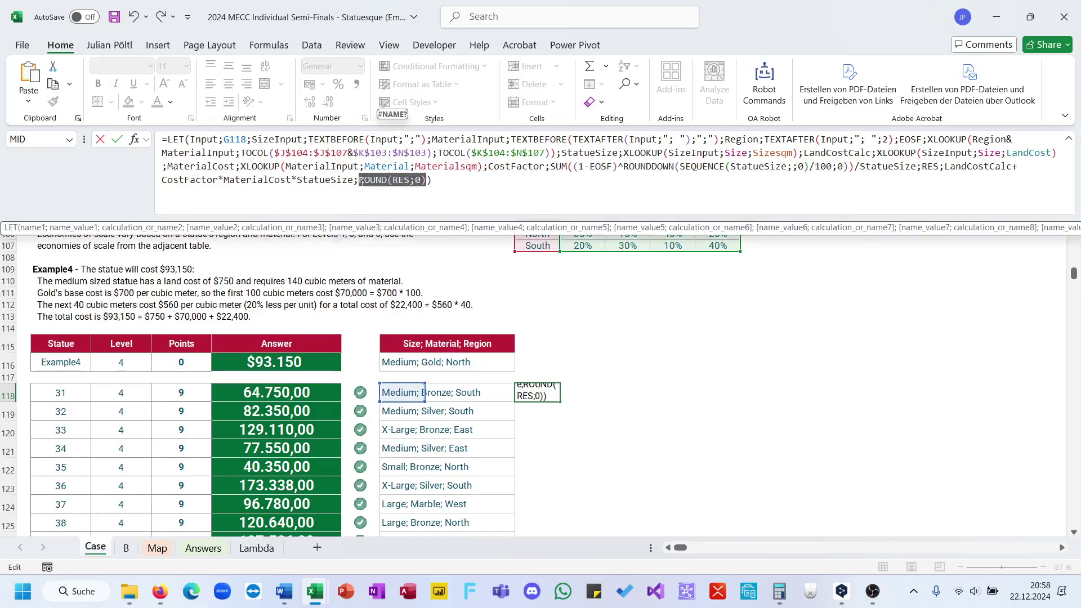
text(IF(Material="Gold)
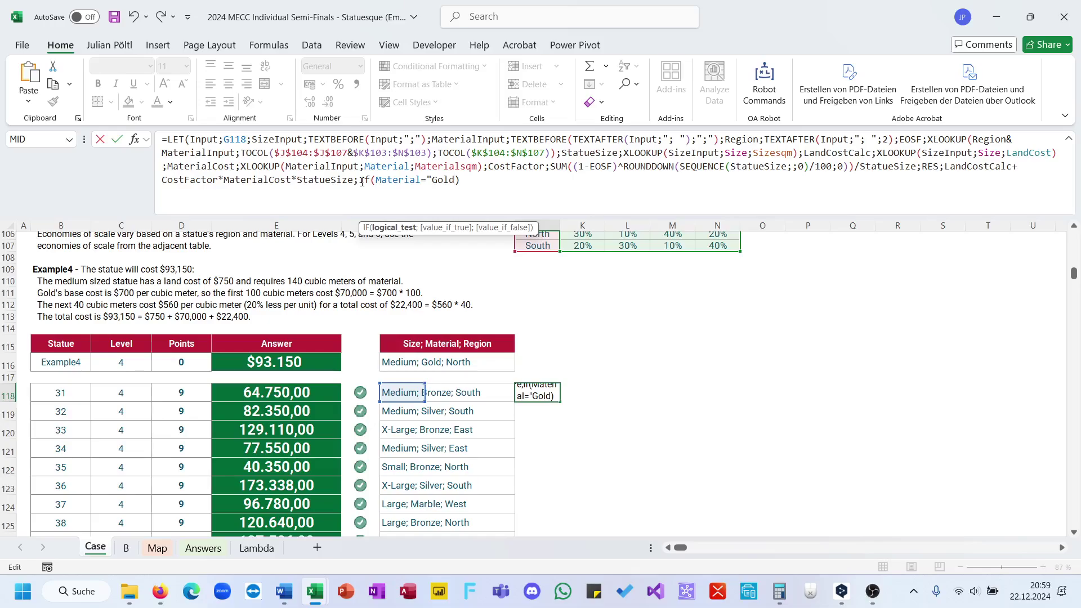
double_click(414, 181)
text(Maz)
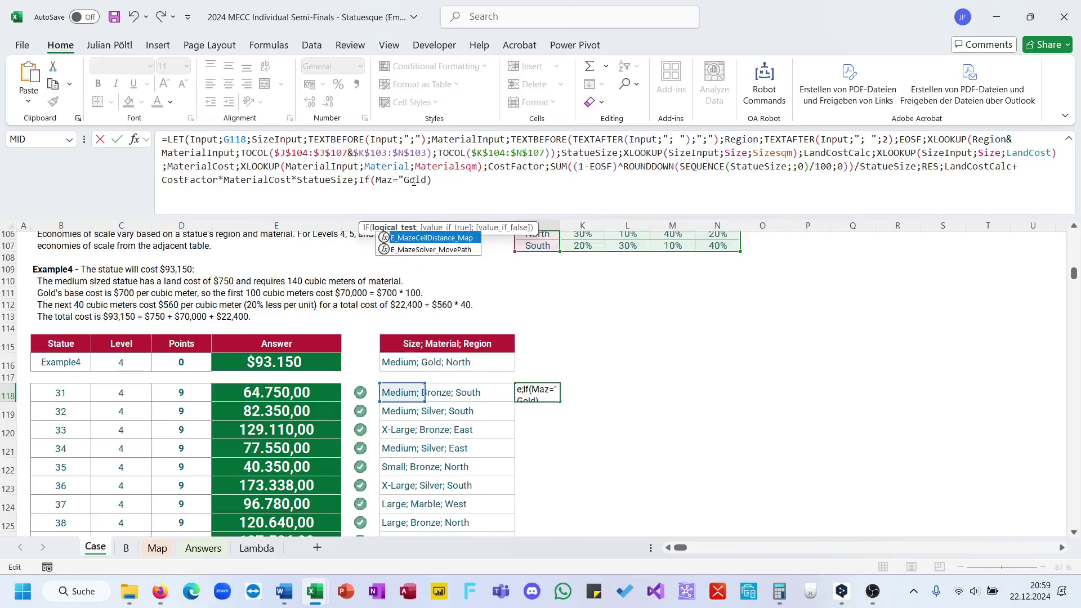
key(BackSpace)
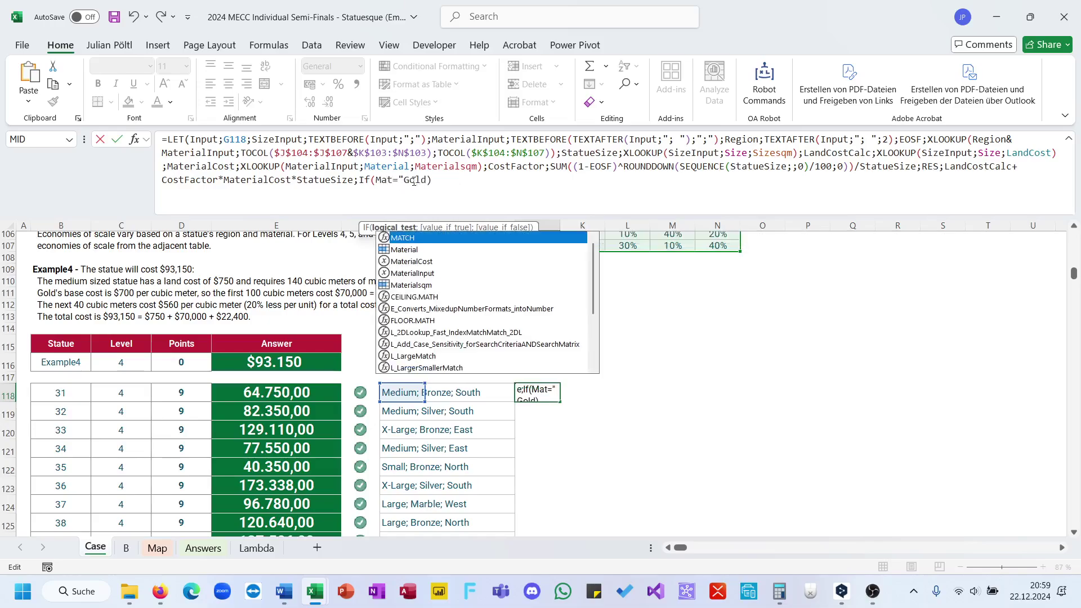
key(Down)
key(Down)
key(Tab)
text(="Gold)
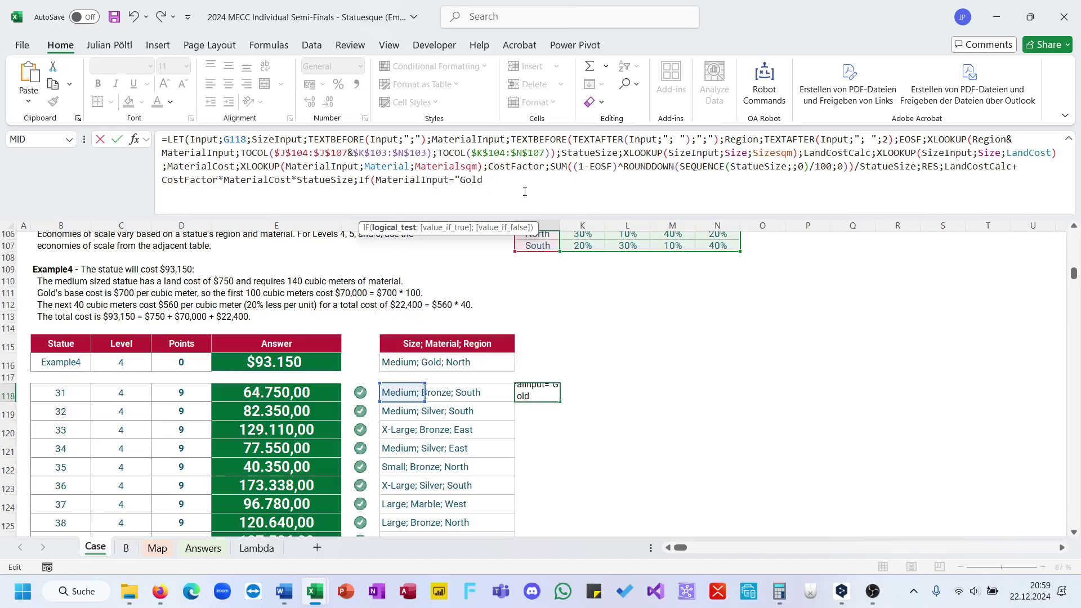
- Complete the IF in J118 to return StatueSize or else 0, and close the LET with its final parenthesis
text(";StatueSize)
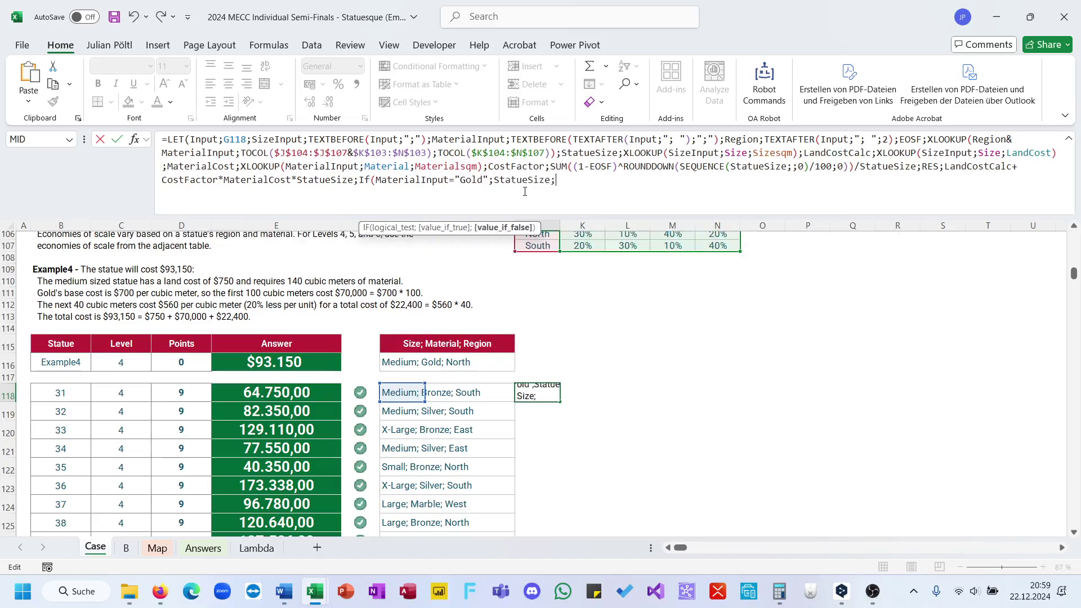
text(;0))
key(Return)
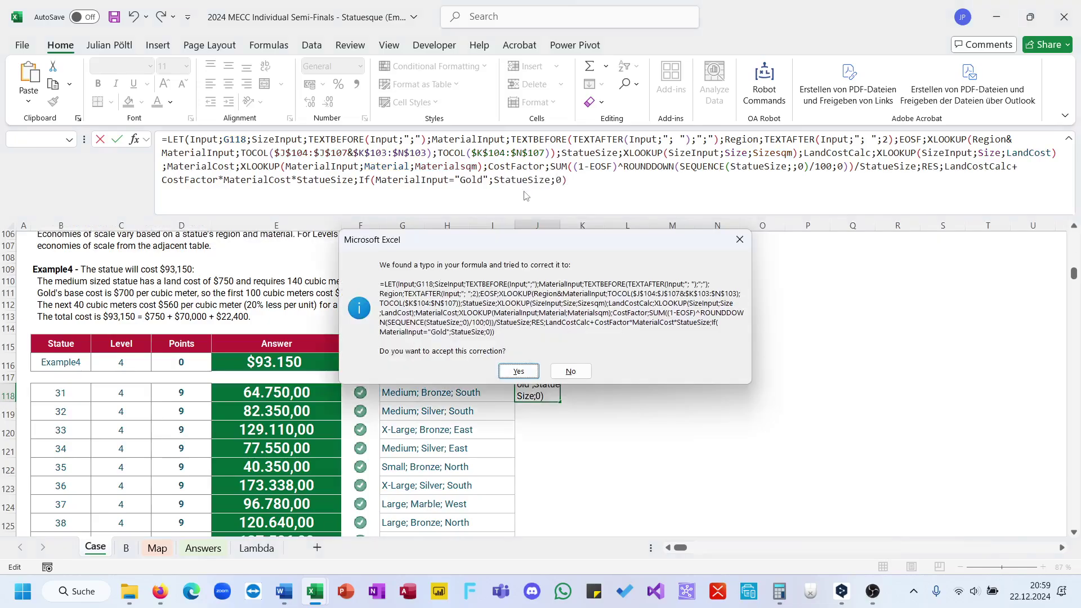
click(570, 373)
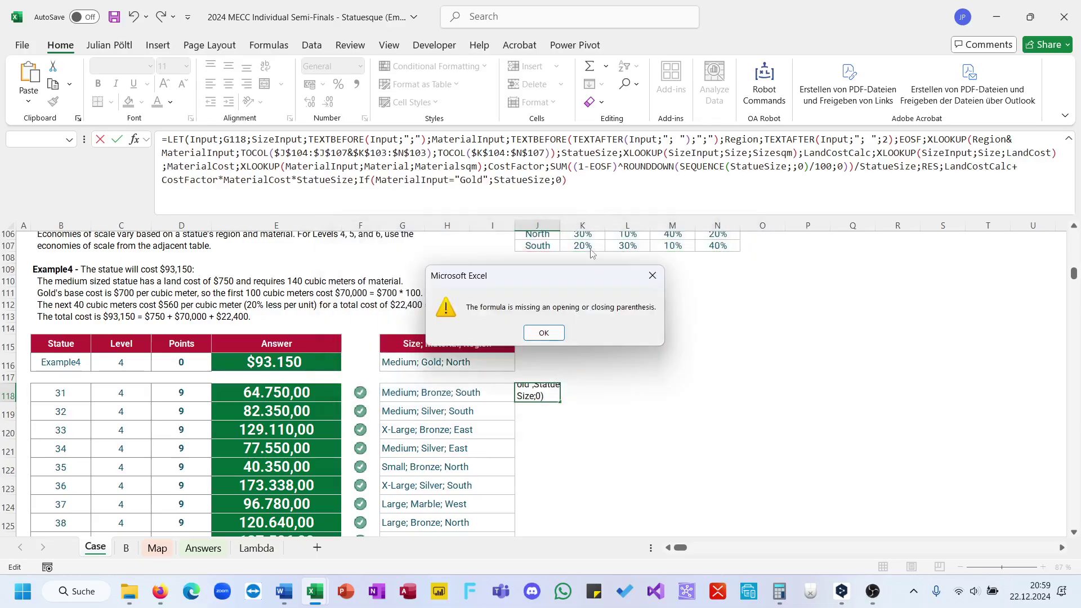
key(Escape)
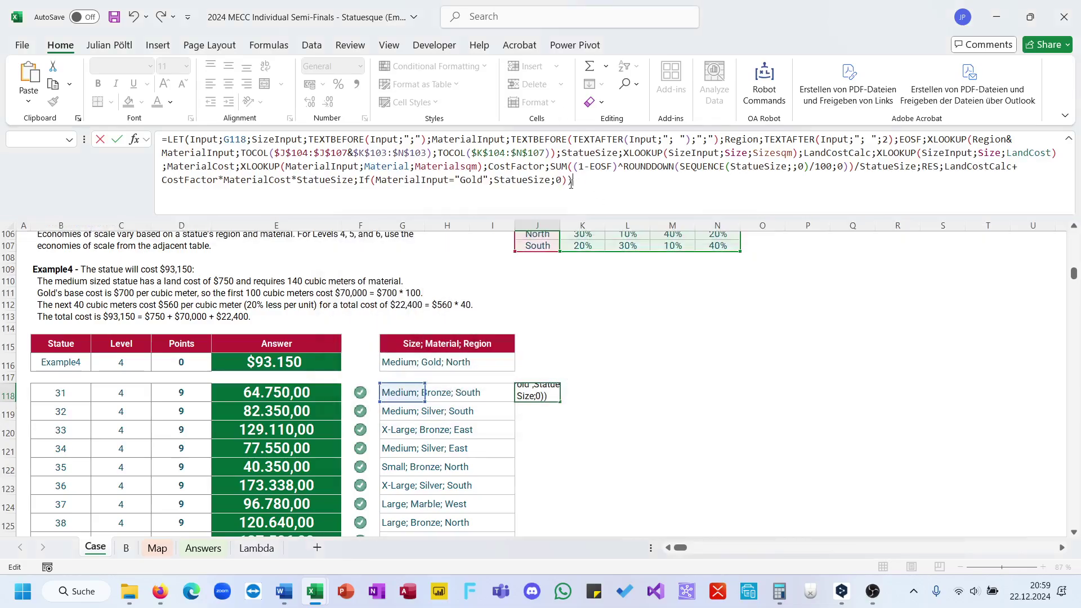
key(Escape)
key(Up)
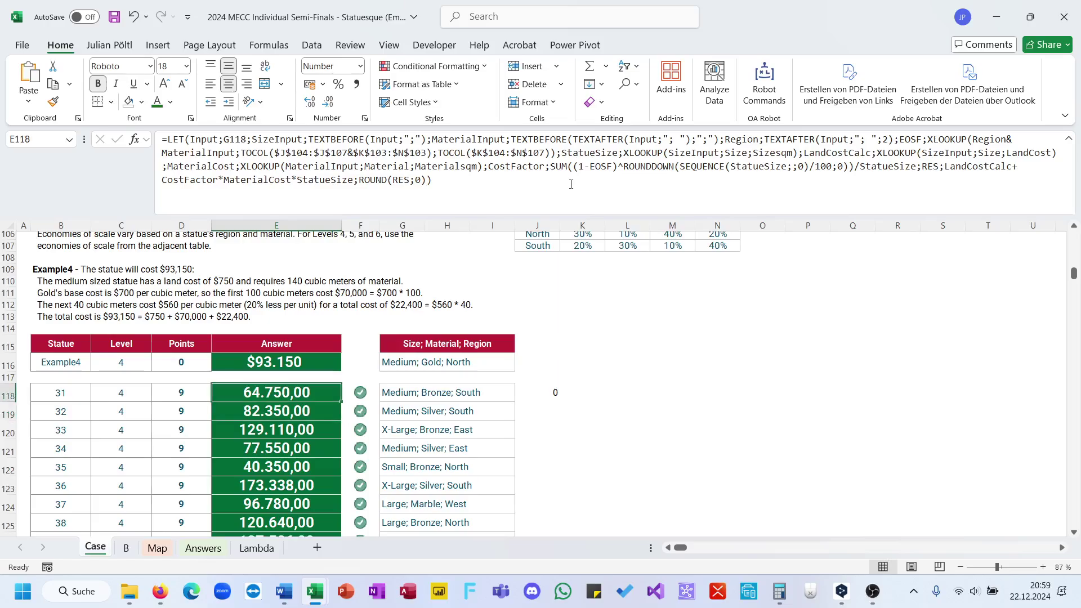
- Fill the J118 gold volume formula down through the Level 4 rows to J137
click(530, 392)
scroll(563, 402, down, 4)
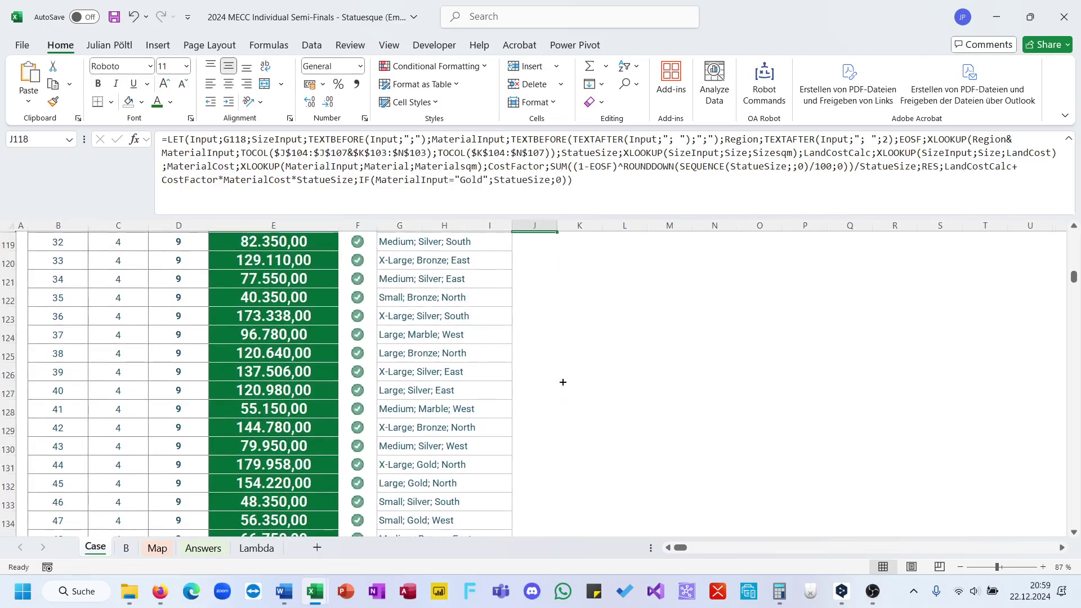
scroll(559, 246, up, 1)
drag(557, 251, 526, 380)
scroll(536, 341, up, 4)
scroll(536, 341, down, 4)
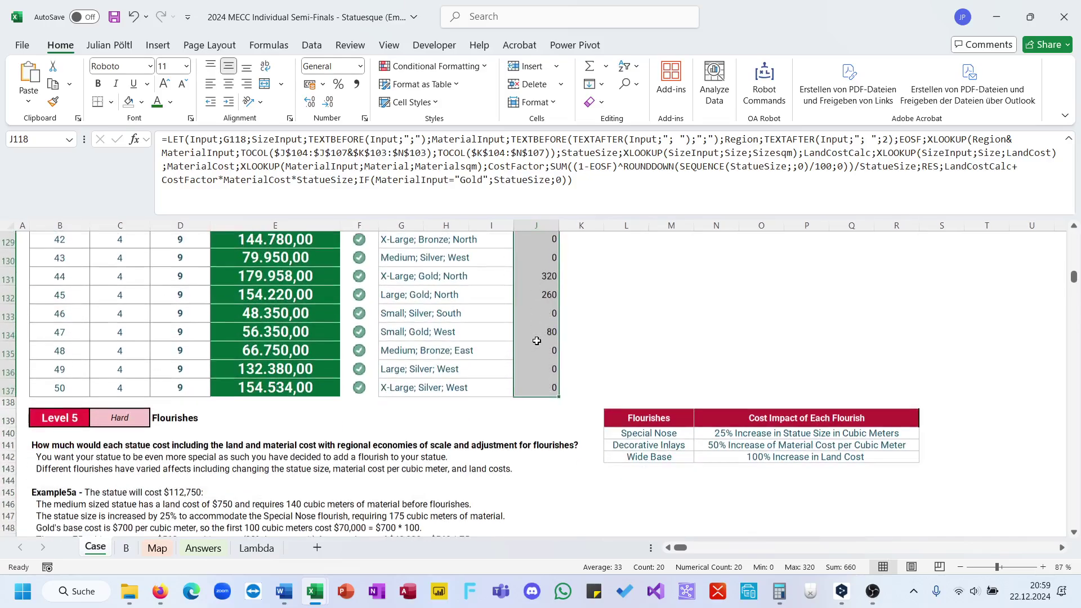
scroll(537, 341, down, 2)
scroll(540, 306, down, 2)
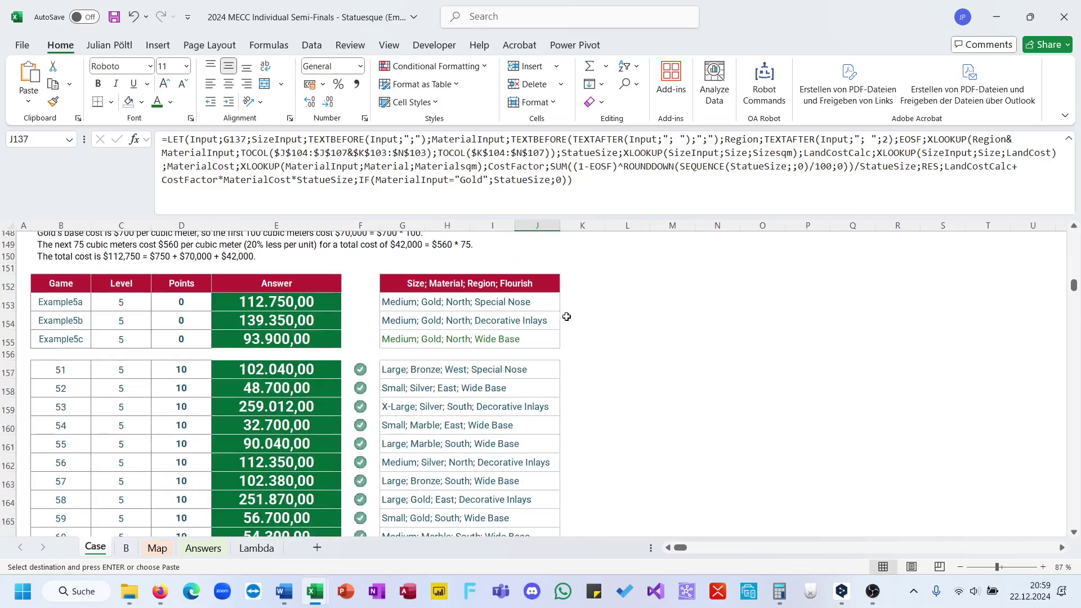
scroll(576, 358, up, 2)
click(575, 358)
key(ctrl+v)
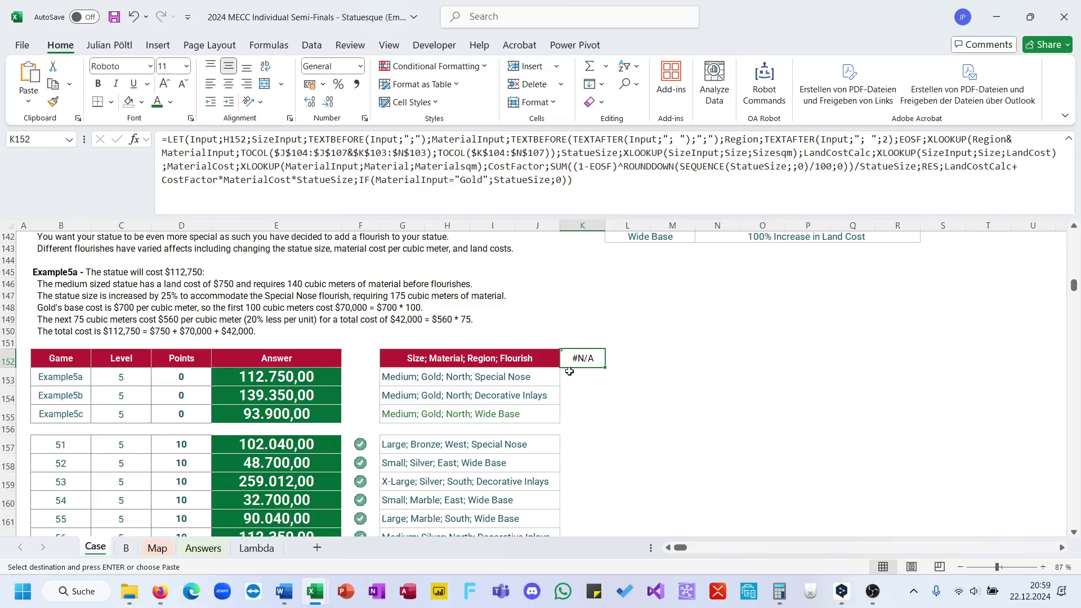
key(ctrl+z)
- Copy the Level 4 gold volume formula from J137 into K157 and point its Input at G157
scroll(570, 371, up, 2)
scroll(569, 371, up, 1)
click(547, 329)
scroll(547, 328, down, 7)
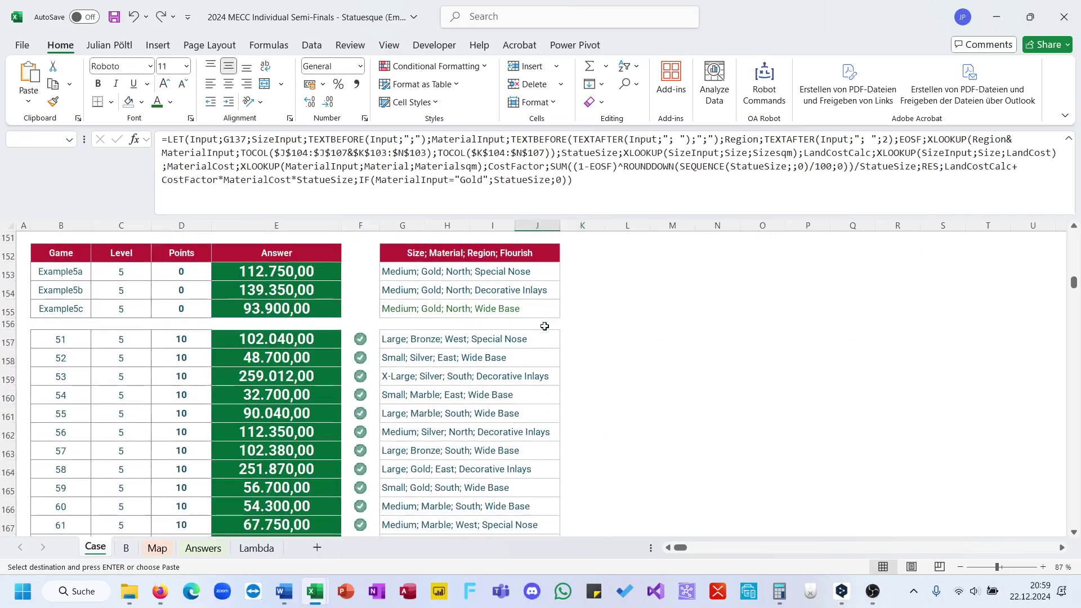
click(567, 343)
key(ctrl+v)
click(513, 182)
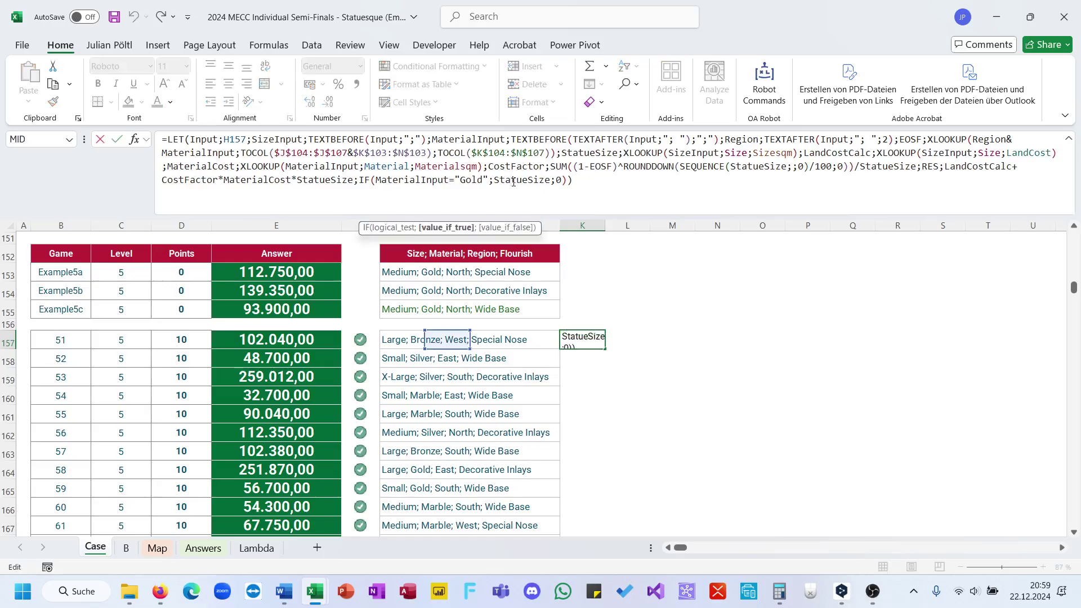
drag(442, 332, 407, 336)
click(569, 181)
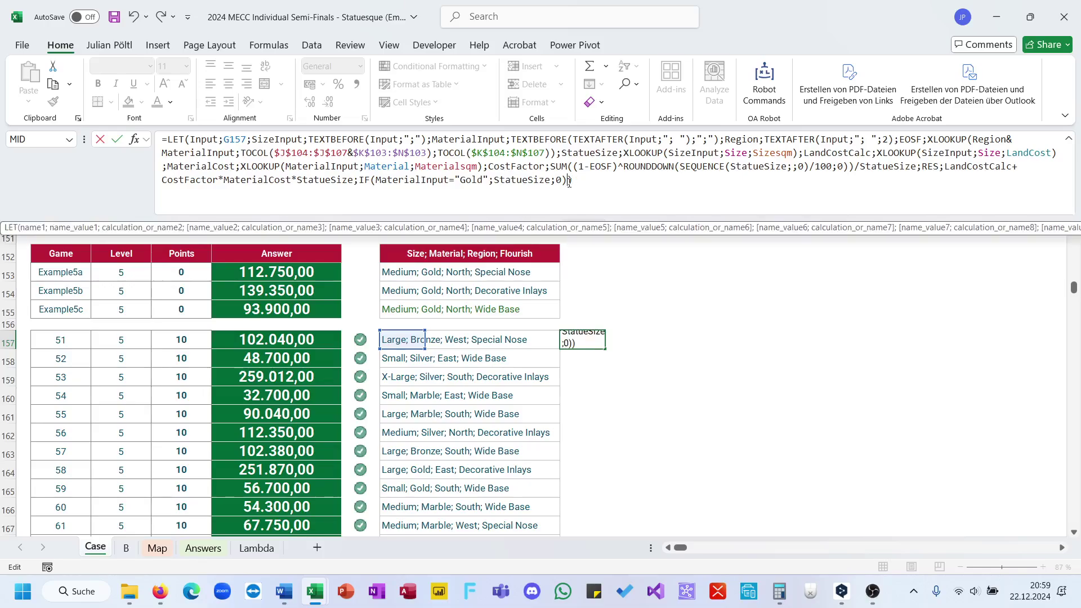
key(Return)
key(Up)
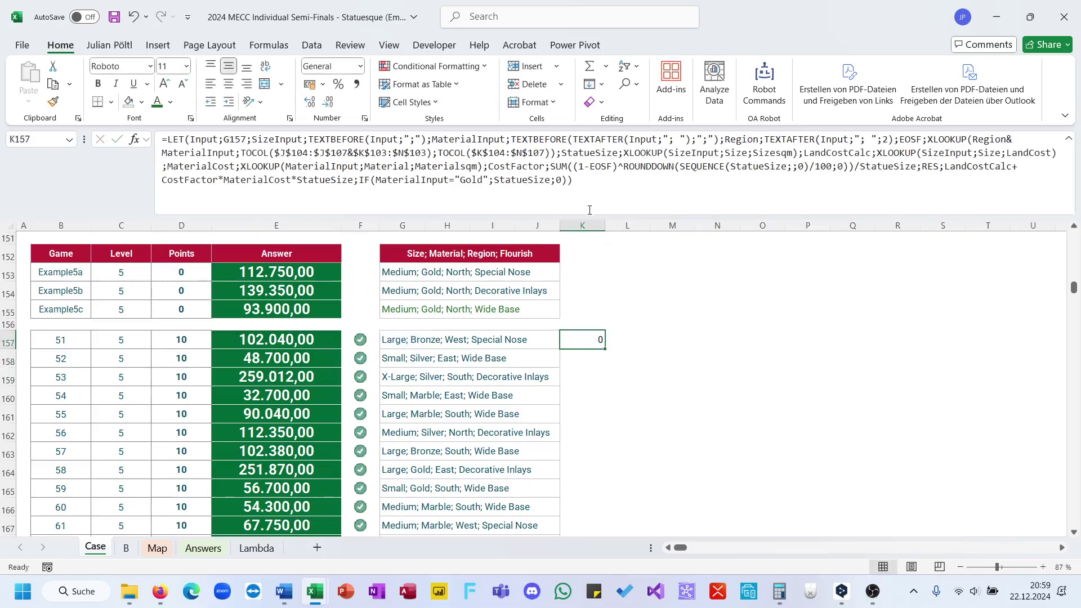
scroll(603, 278, up, 5)
scroll(592, 254, down, 1)
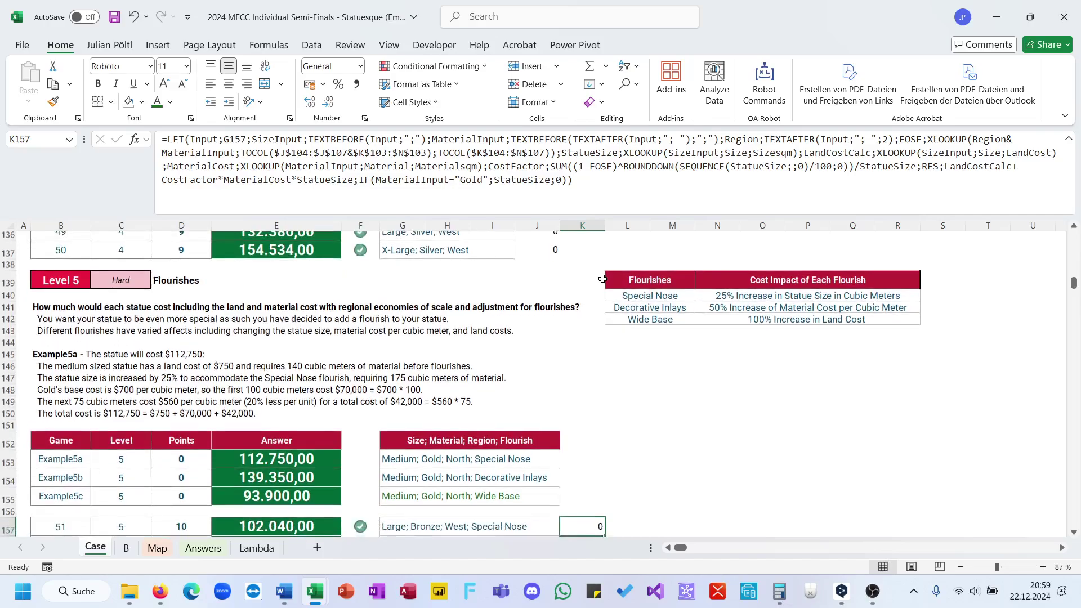
click(569, 181)
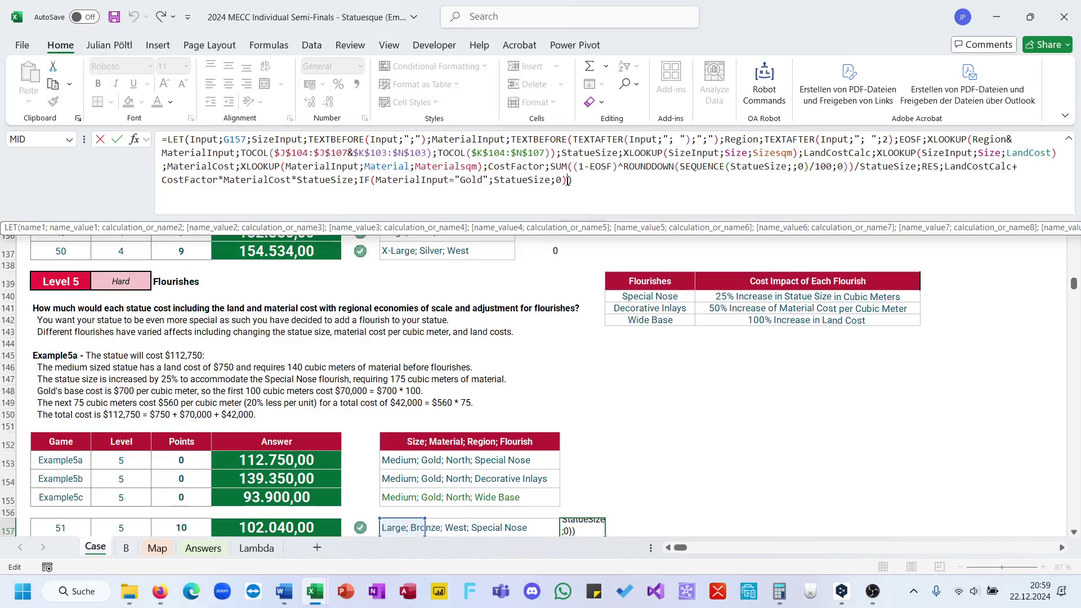
text(*if(Fl)
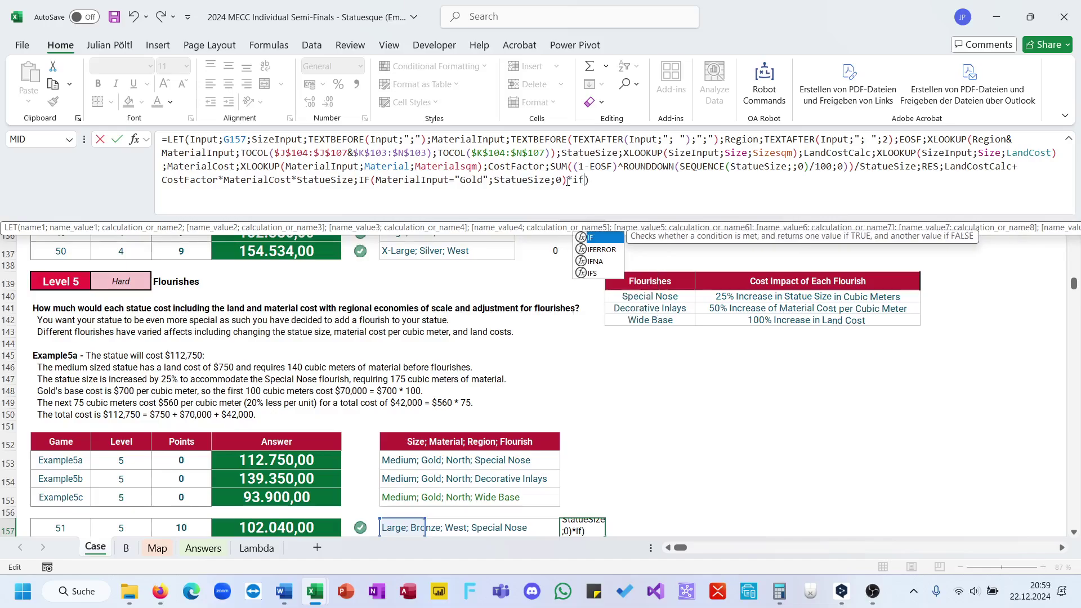
text(o)
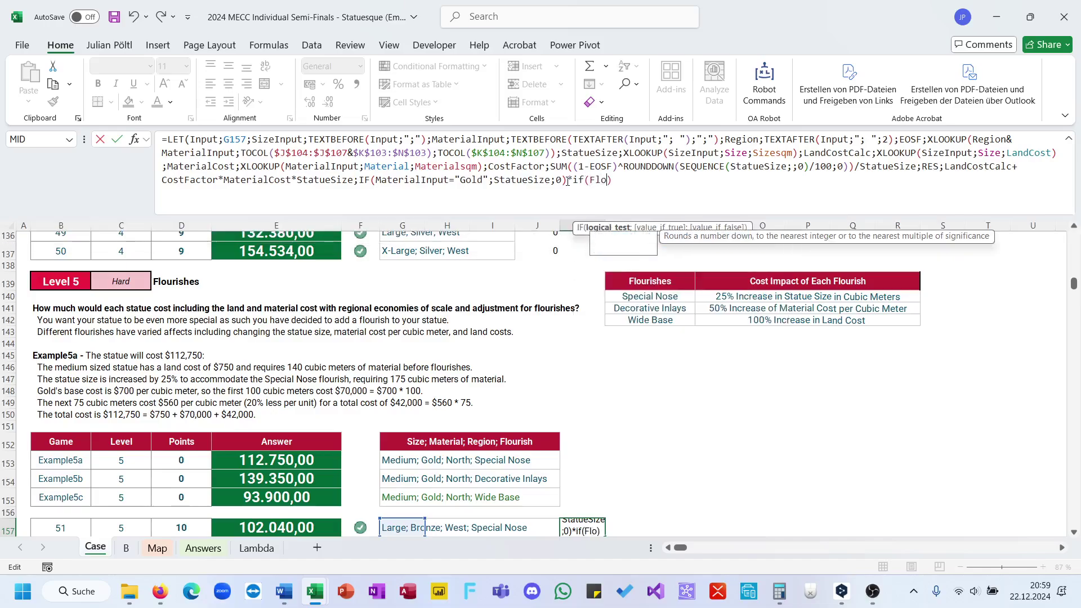
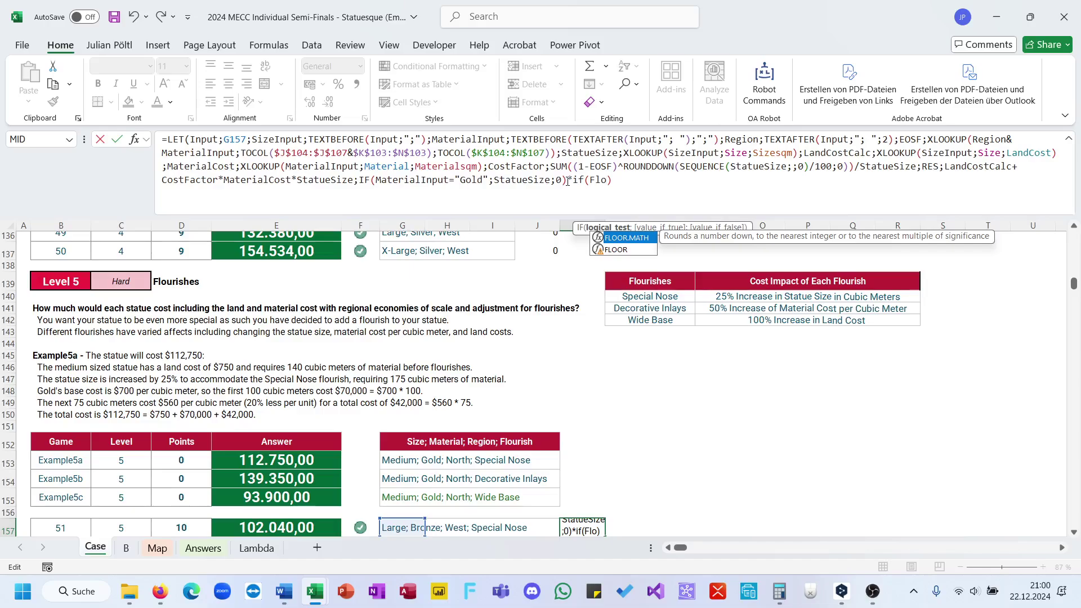
key(Escape)
key(Escape)
- Copy the Level 5 cost LET formula from E157 into K157 and point its Input at G157
scroll(386, 367, down, 2)
click(310, 472)
key(ctrl+c)
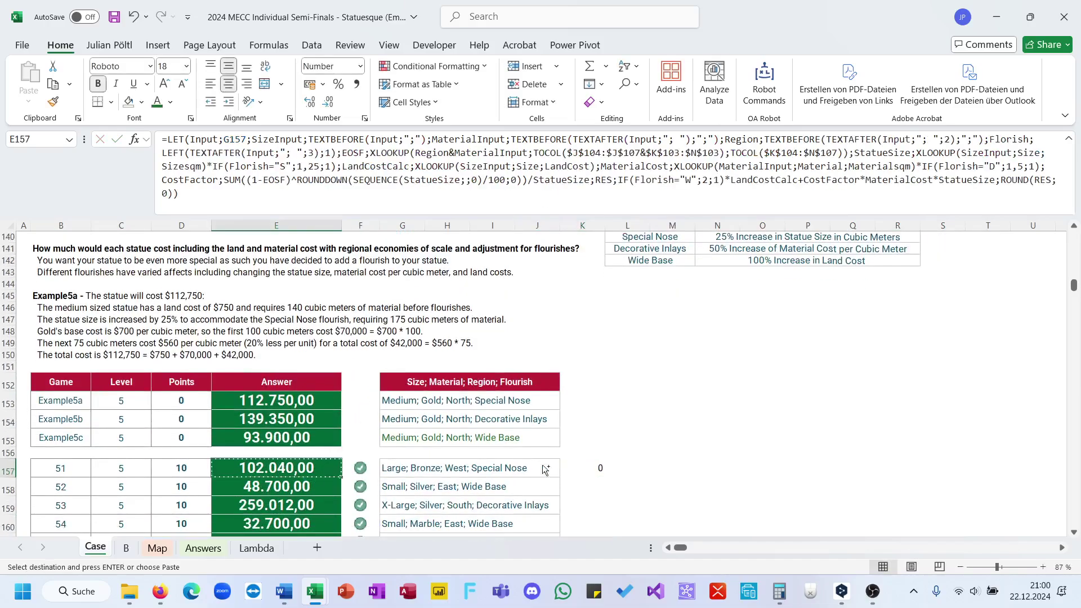
click(569, 468)
key(ctrl+v)
click(450, 143)
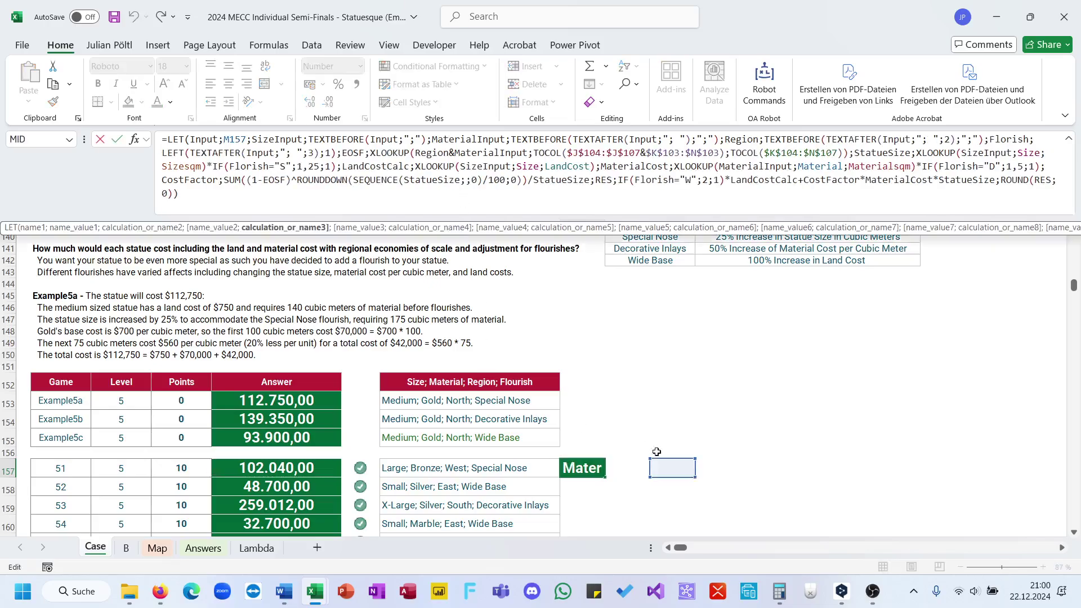
click(417, 468)
key(Return)
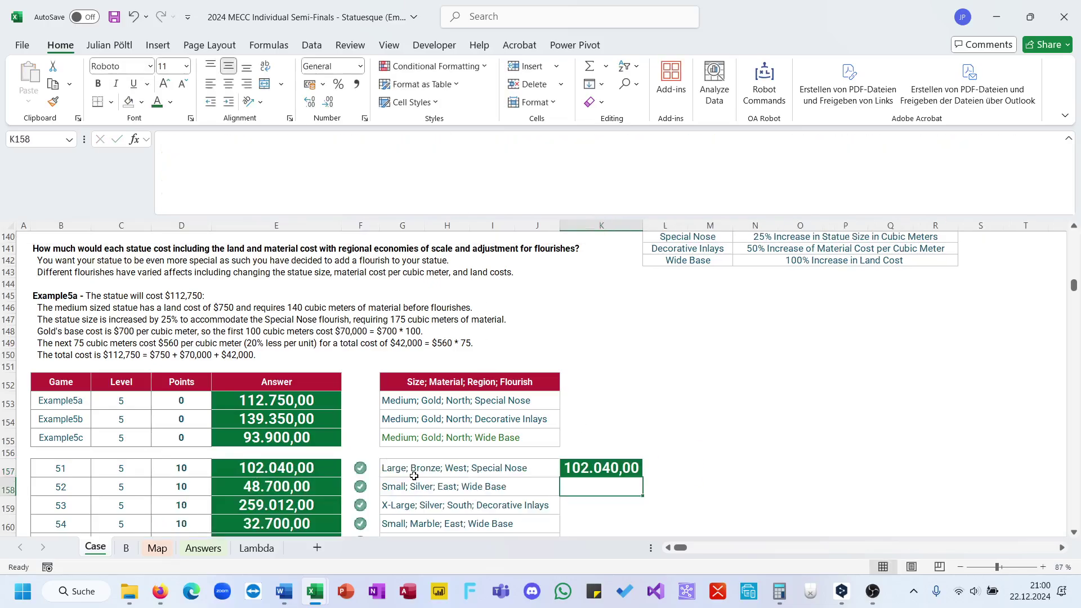
key(Up)
- Replace the final ROUND(RES;0) in the K157 formula with an IF that tests MaterialInput="Gold"
click(706, 196)
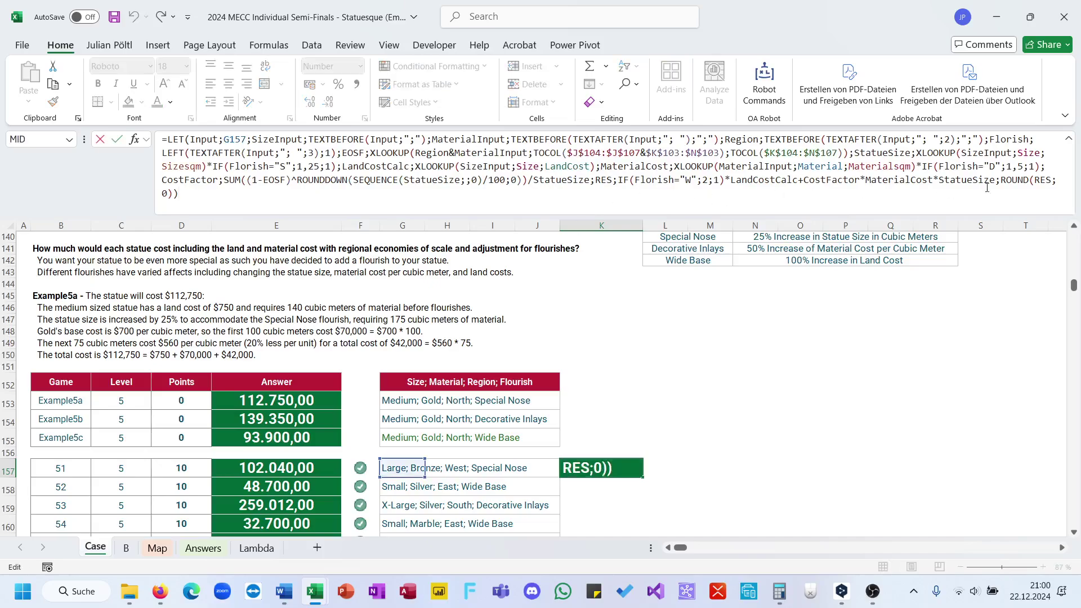
drag(1000, 184, 1007, 206)
text(If)
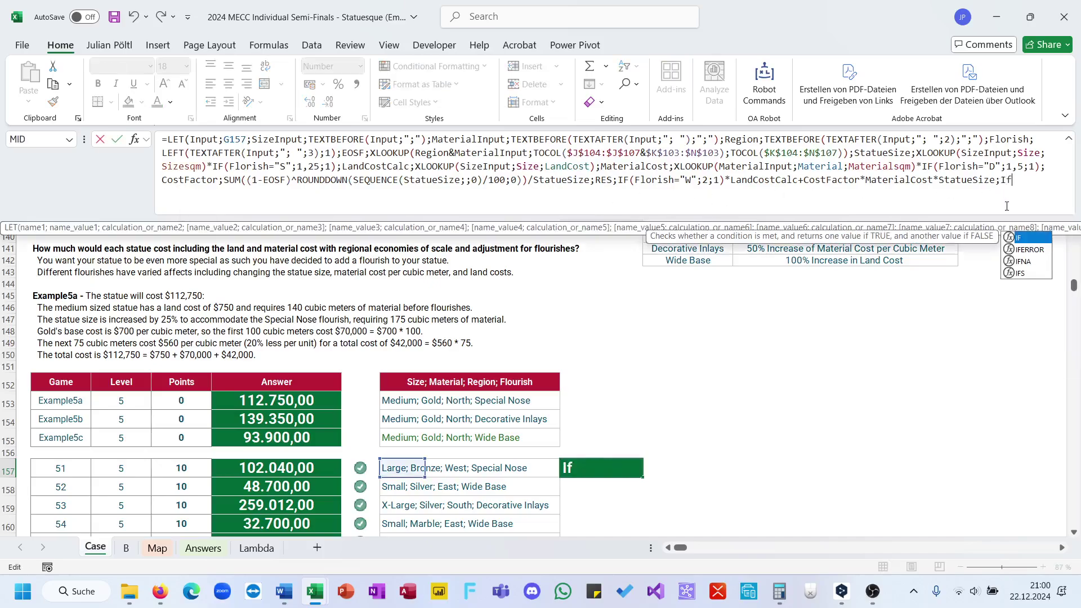
text((Material)
key(Down)
key(Down)
key(Down)
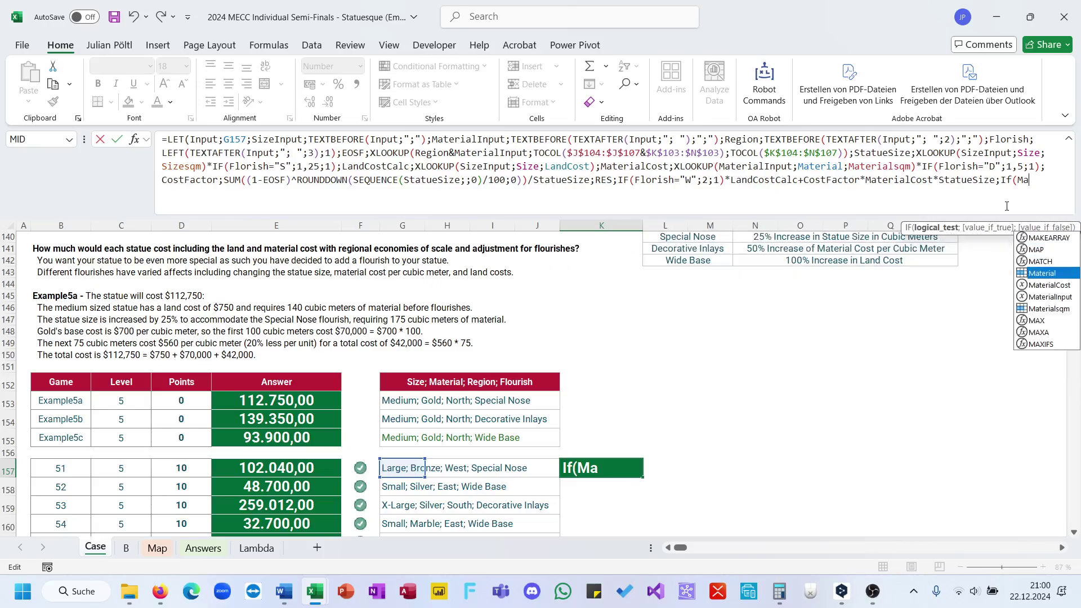
key(Tab)
key(BackSpace)
key(BackSpace)
key(BackSpace)
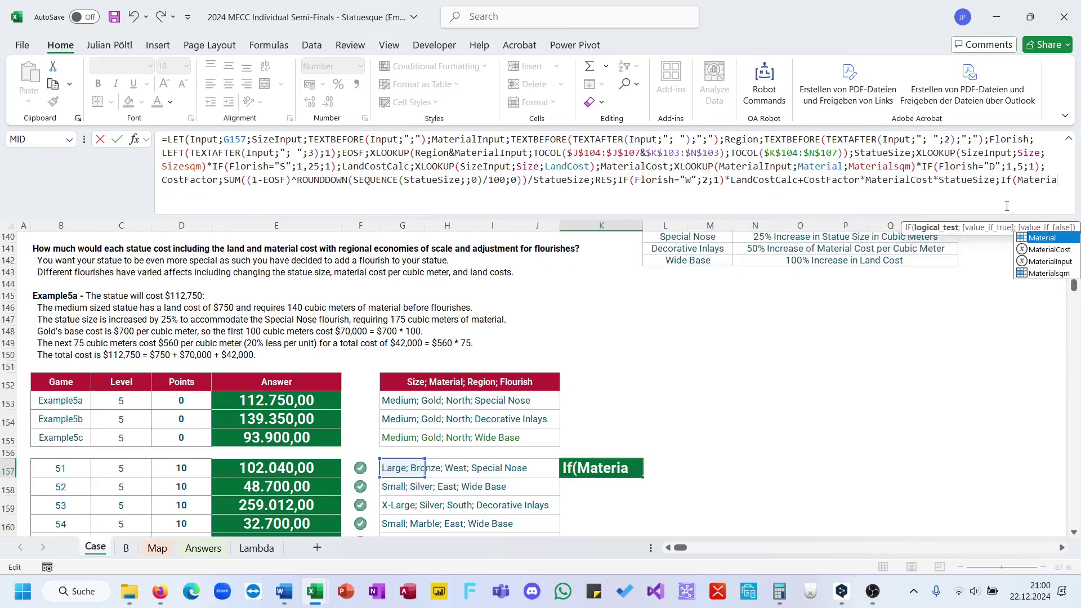
key(Down)
key(Down)
key(Down)
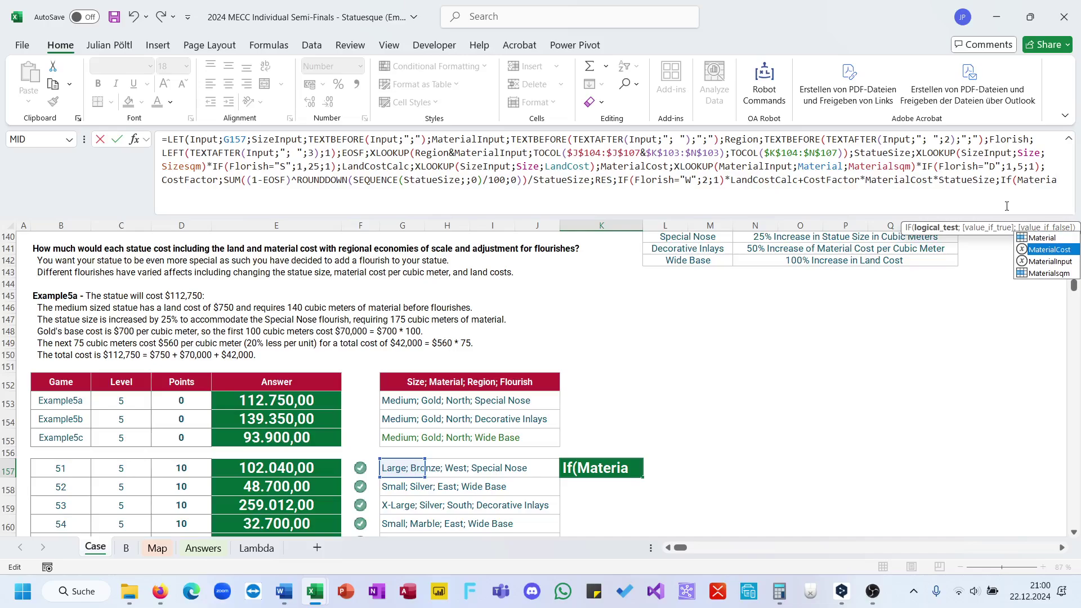
key(Tab)
key(BackSpace)
key(BackSpace)
key(BackSpace)
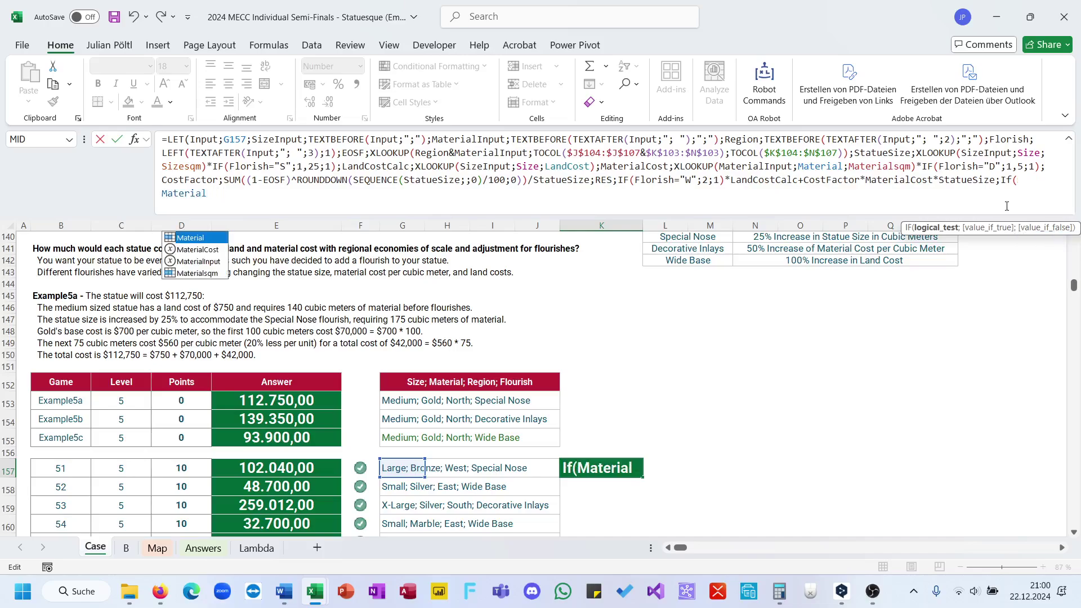
key(Down)
key(Down)
key(Tab)
text(="Go)
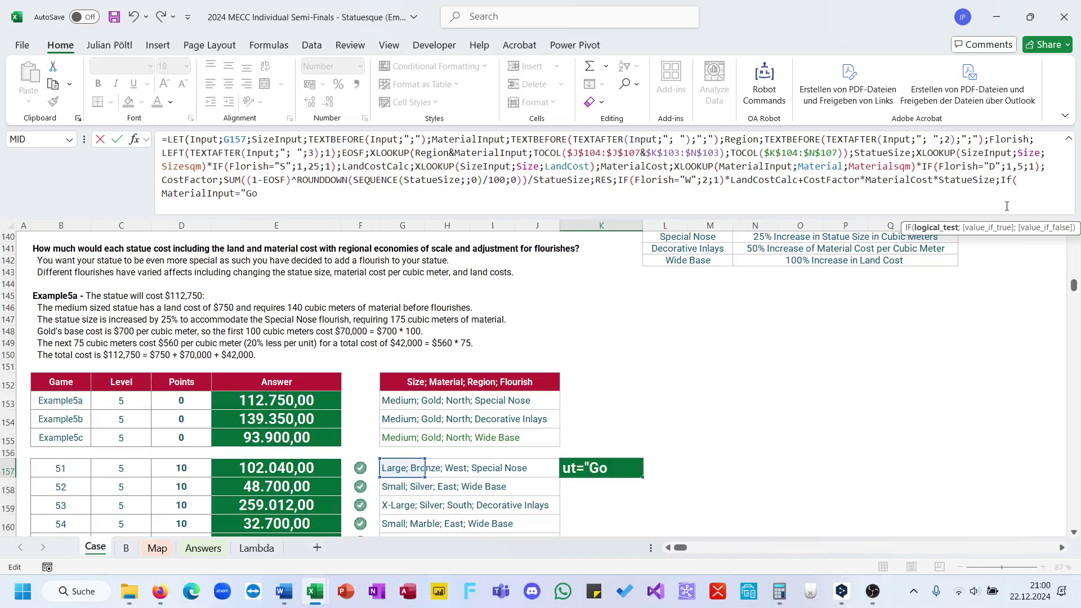
text(ld";)
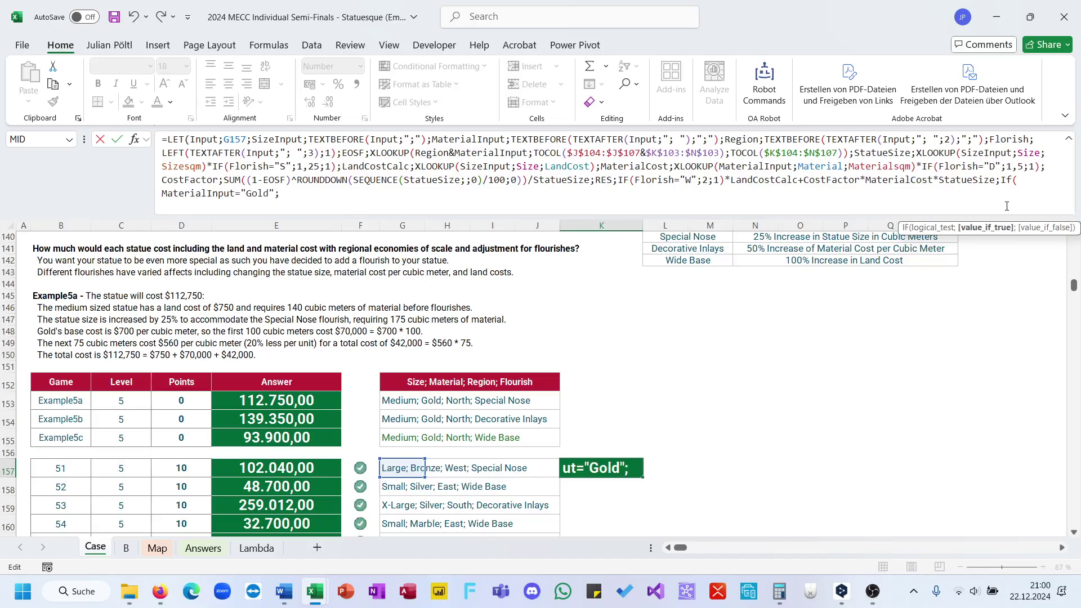
- Make the IF in K157 return StatueSize when true, then close both the IF and the LET
text(Stat)
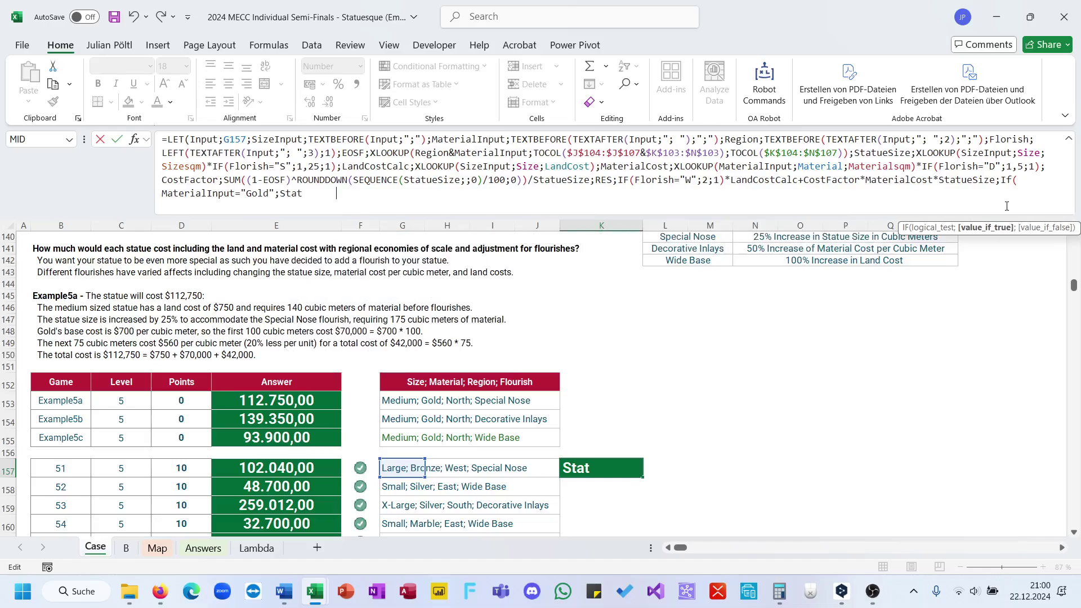
key(Tab)
text())
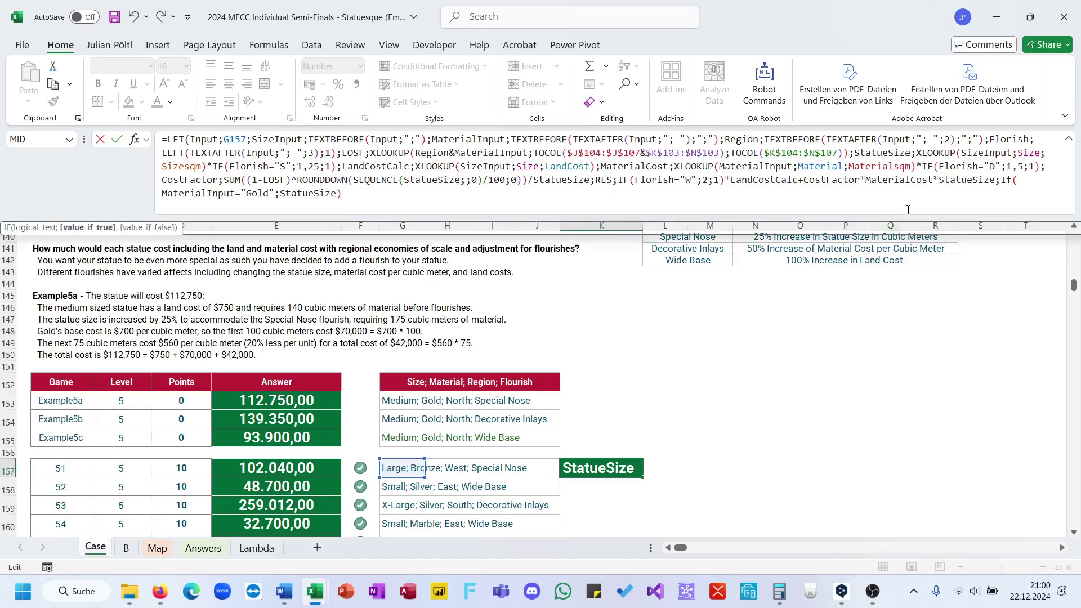
text())
key(ctrl+Return)
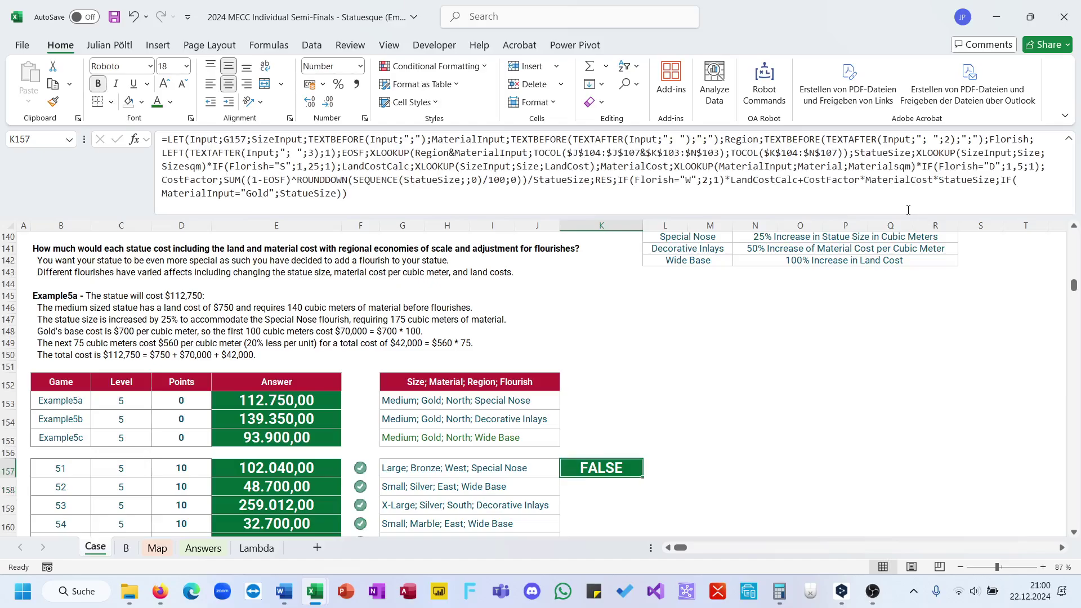
- Add 0 as the IF's false result in K157 and fill the formula down through the Level 5 rows to K176
click(338, 193)
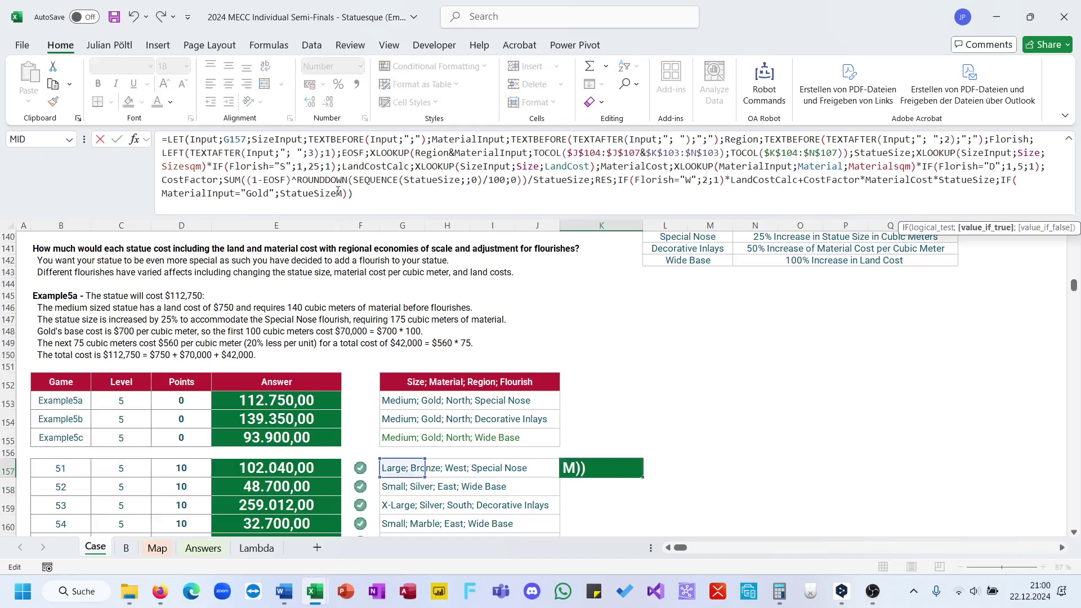
key(Right)
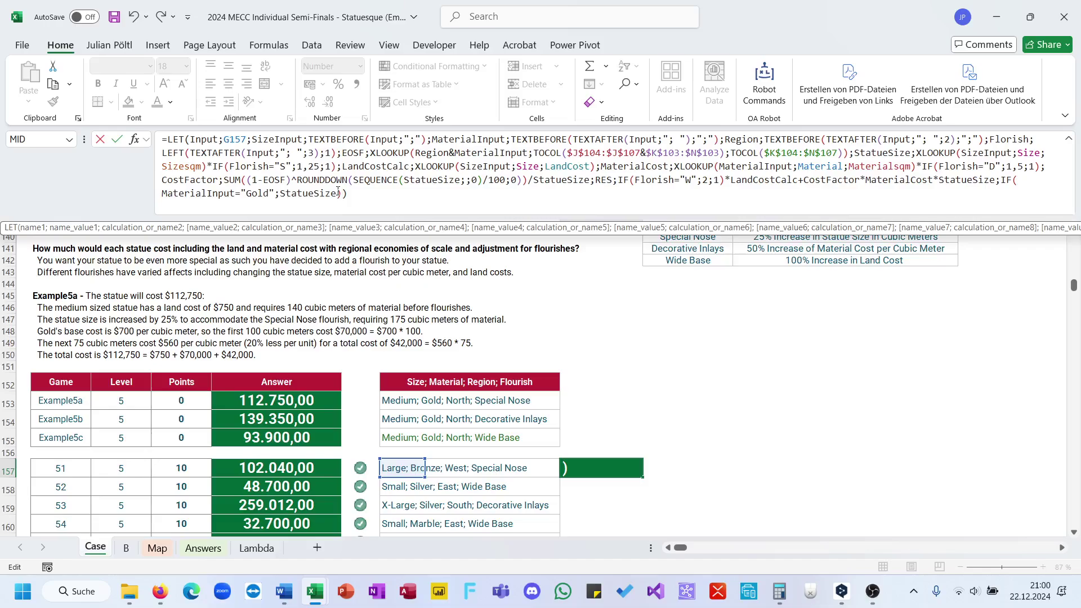
key(Left)
text(;0)
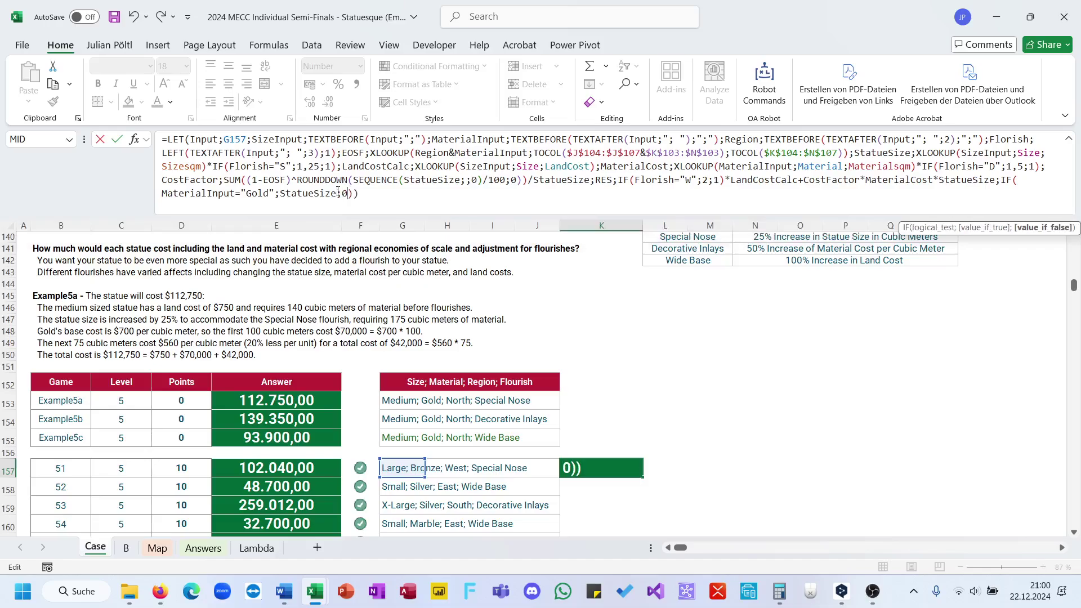
key(ctrl+Return)
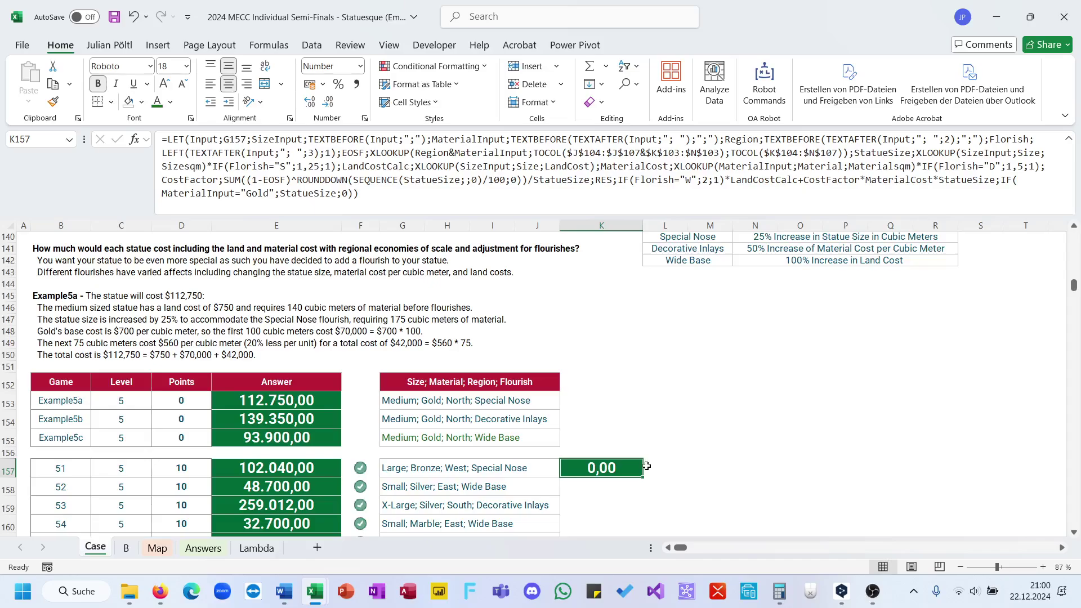
drag(647, 466, 592, 466)
scroll(597, 419, down, 4)
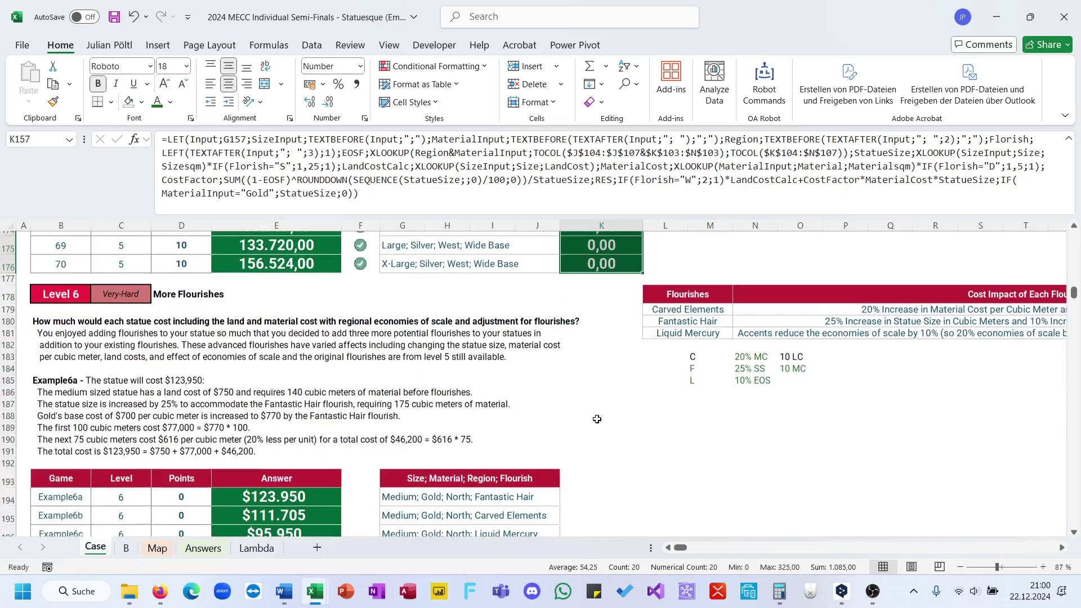
click(591, 265)
key(ctrl+c)
scroll(594, 397, down, 4)
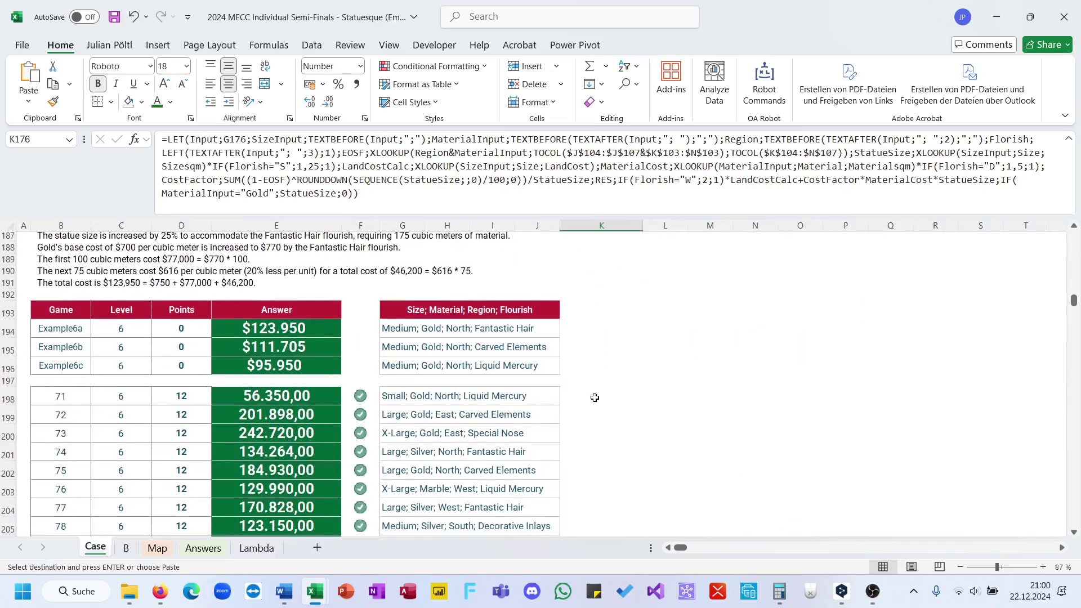
key(Return)
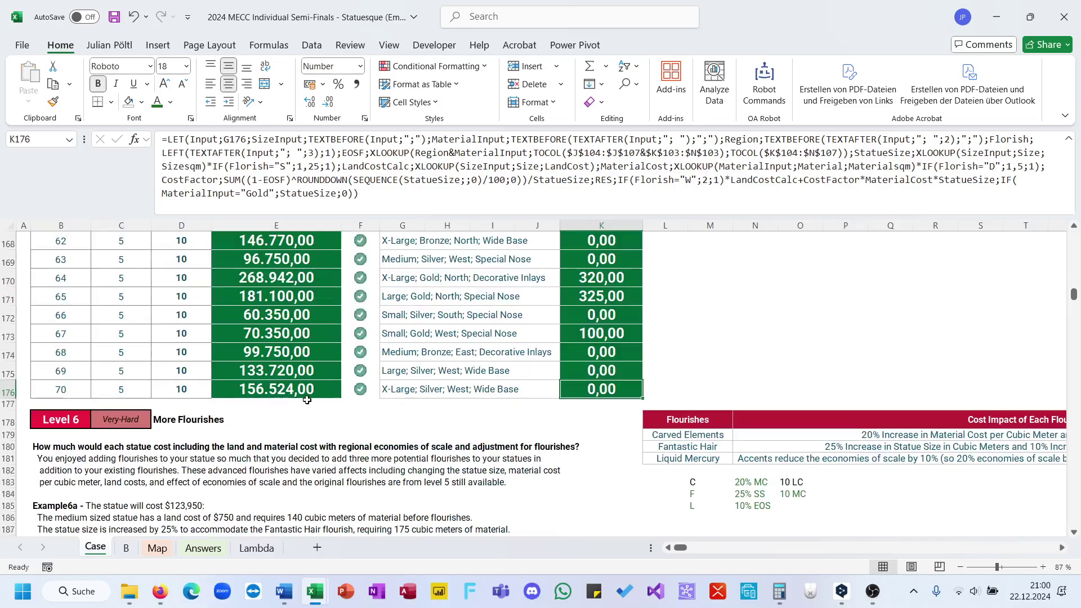
- Copy the Level 6 cost LET formula from E198 into K198 and point its Input at G198
click(315, 395)
scroll(314, 398, down, 8)
click(298, 344)
key(ctrl+c)
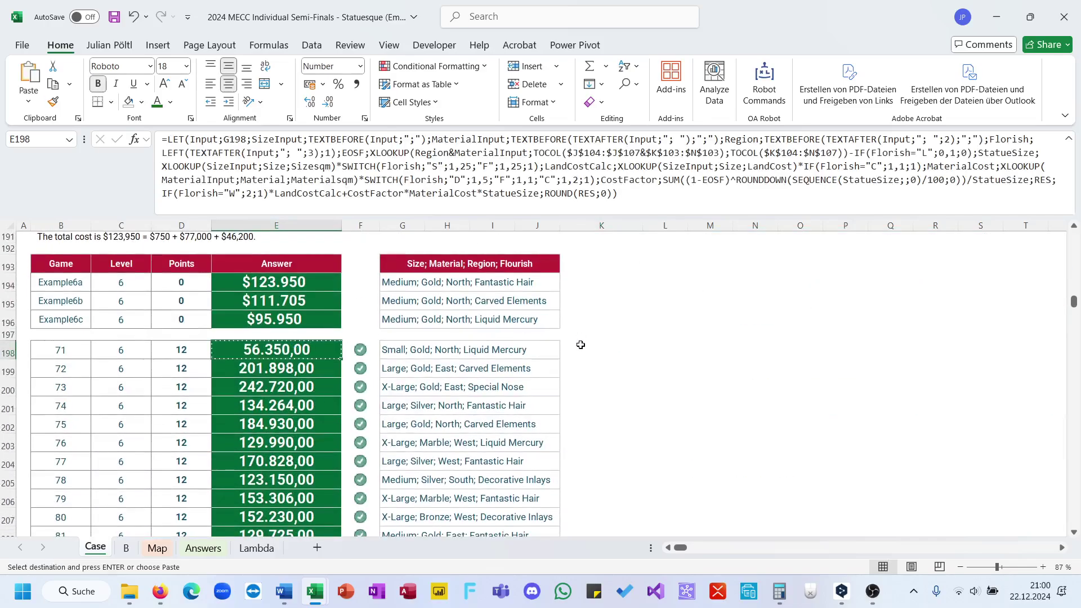
click(580, 348)
key(ctrl+v)
click(535, 191)
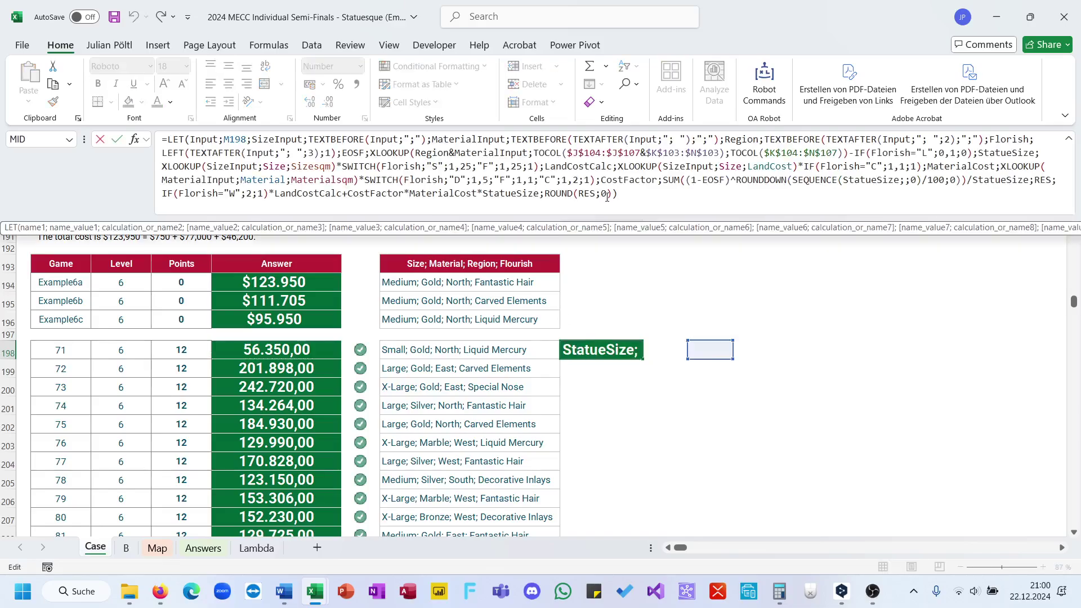
click(715, 349)
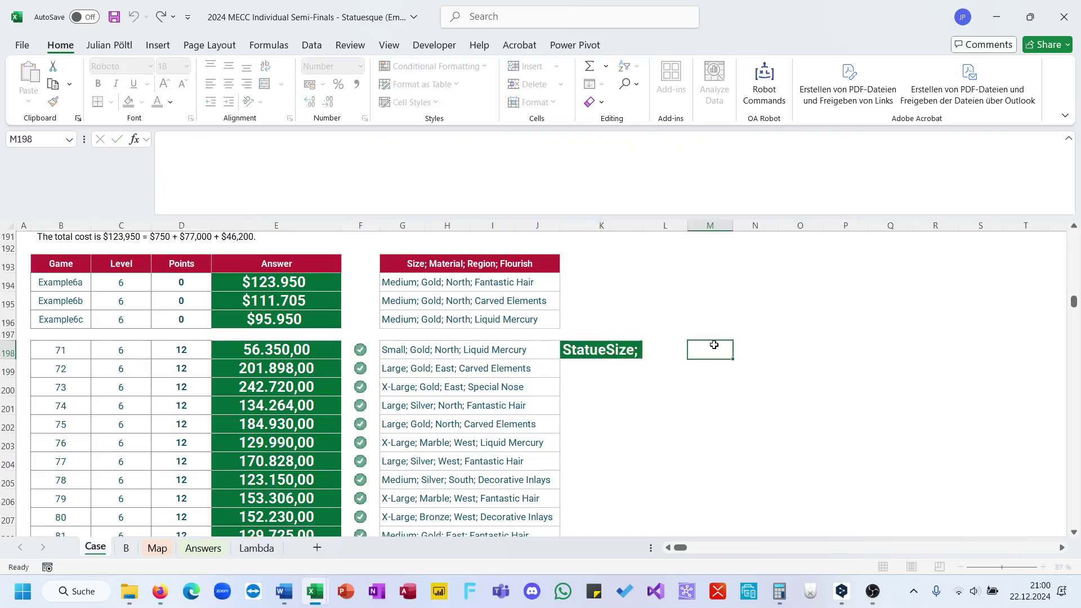
click(617, 346)
click(585, 194)
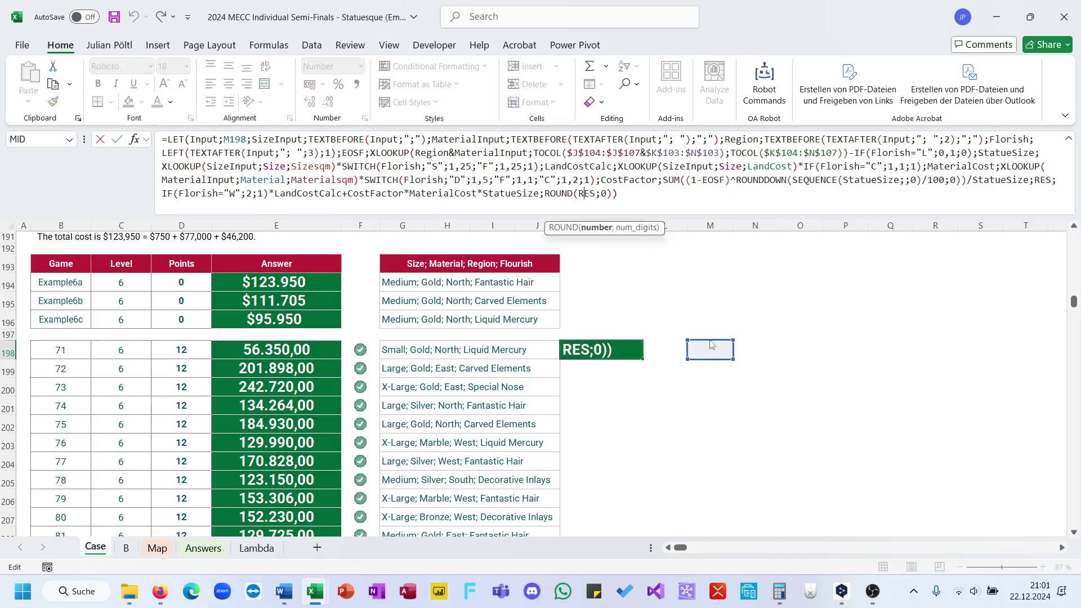
drag(713, 342, 415, 354)
key(ctrl+Return)
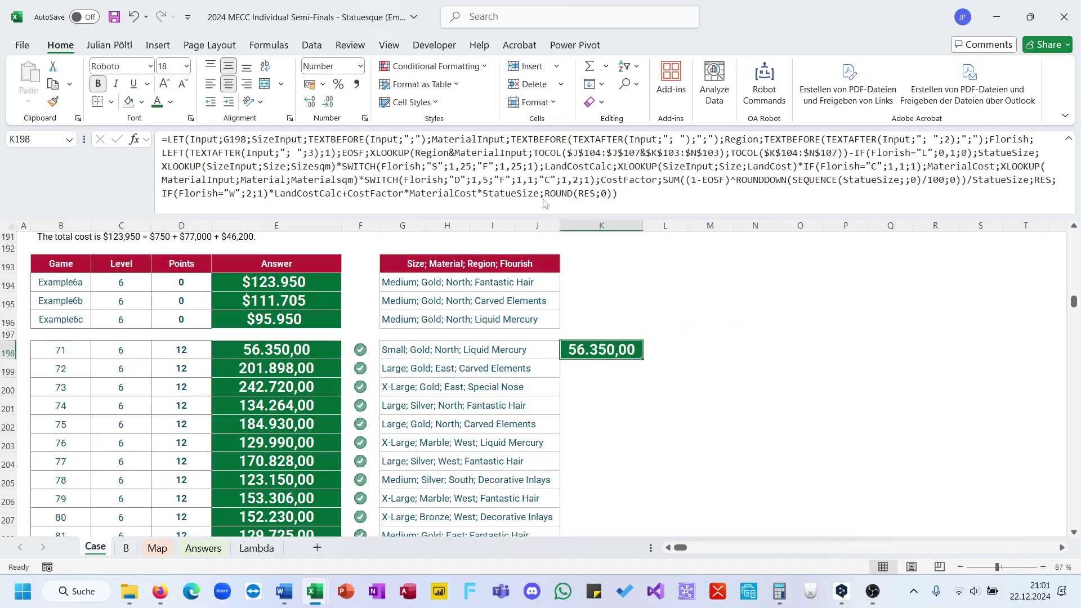
- Replace the final ROUND(RES;0) in the K198 formula with an IF that tests MaterialInput="Gold"
drag(613, 195, 544, 194)
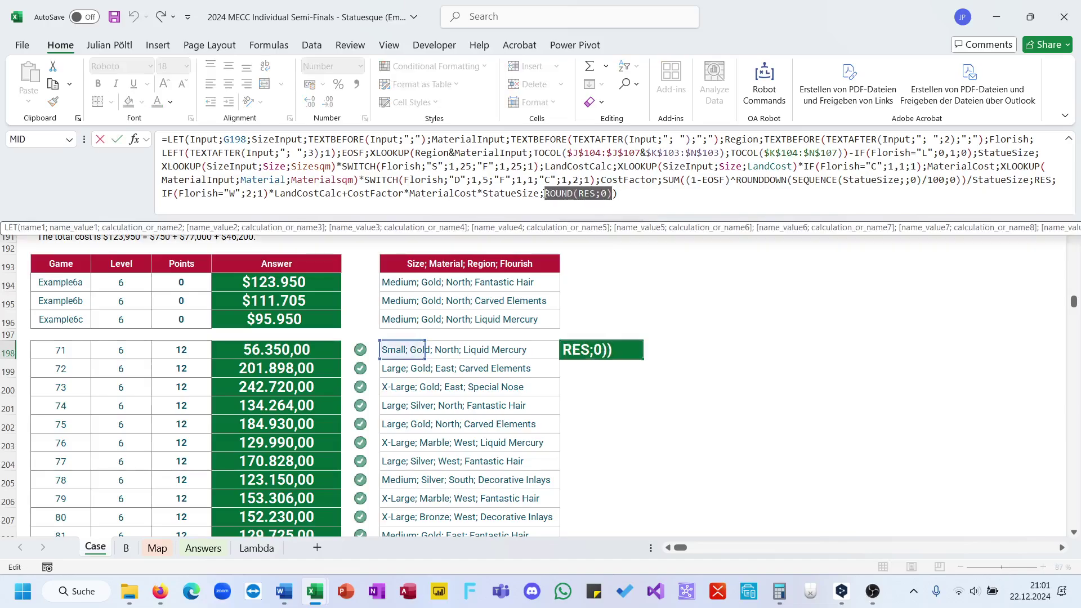
key(BackSpace)
text(If()
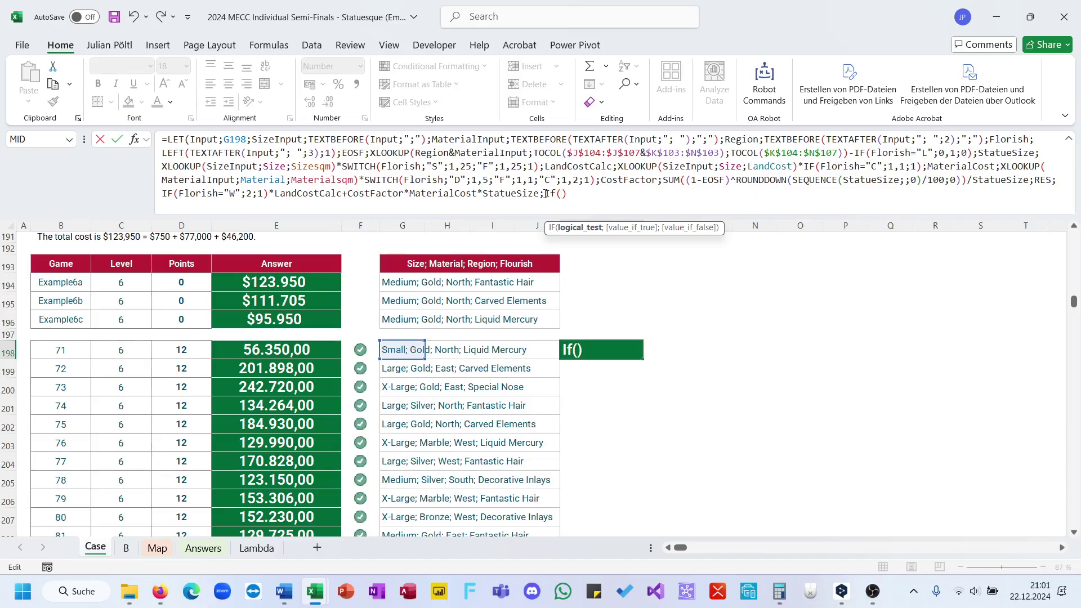
text(MaterialInput=)
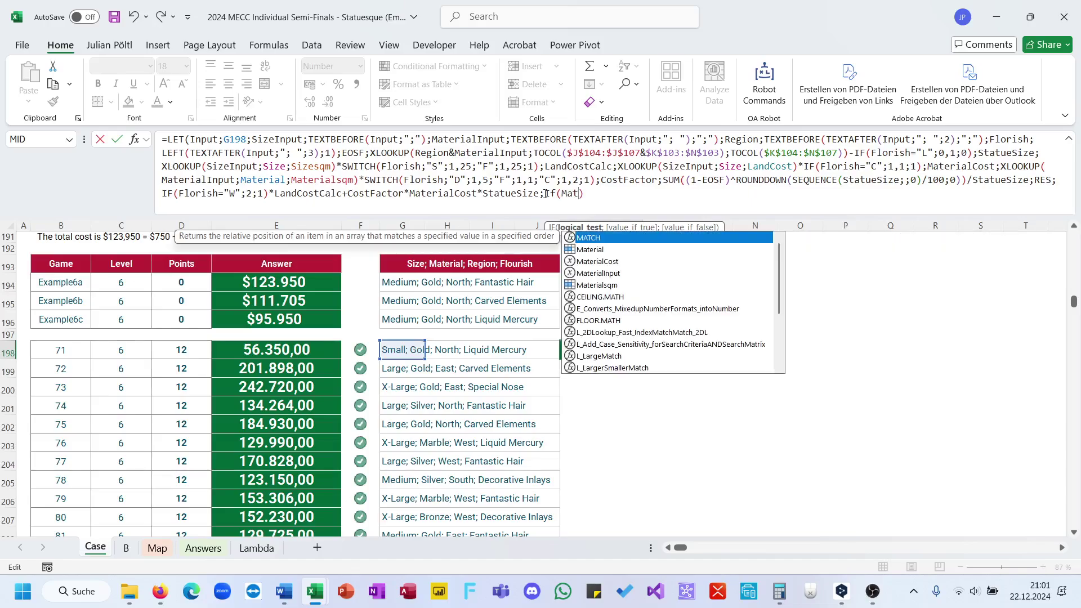
text(")
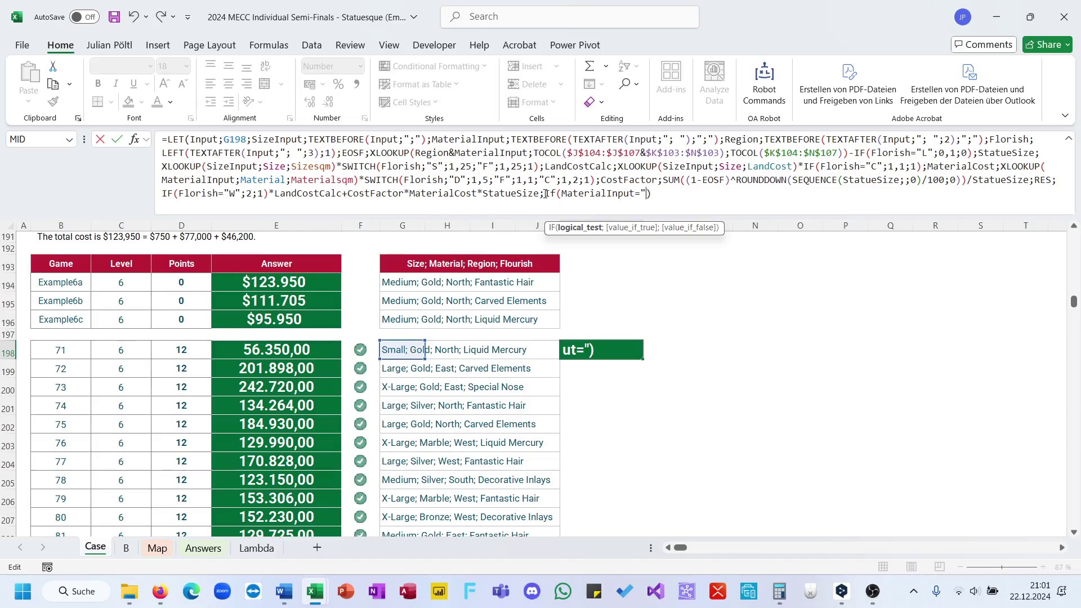
text(Gola)
key(BackSpace)
text(d";)
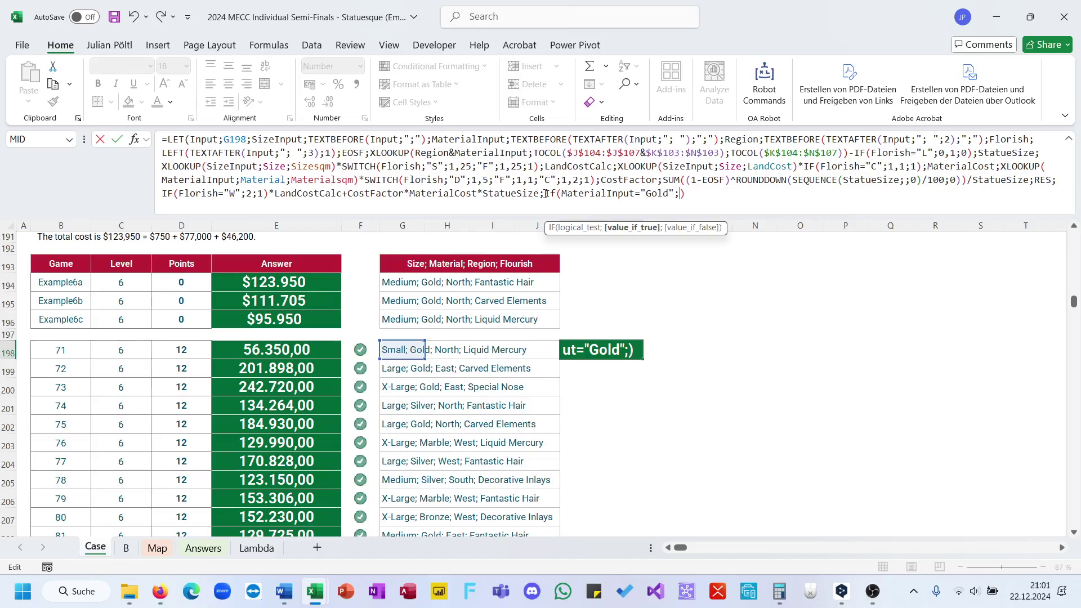
- Make the IF in K198 return StatueSize when true and 0 otherwise, and fill the formula down through K217
text(StatueSize)
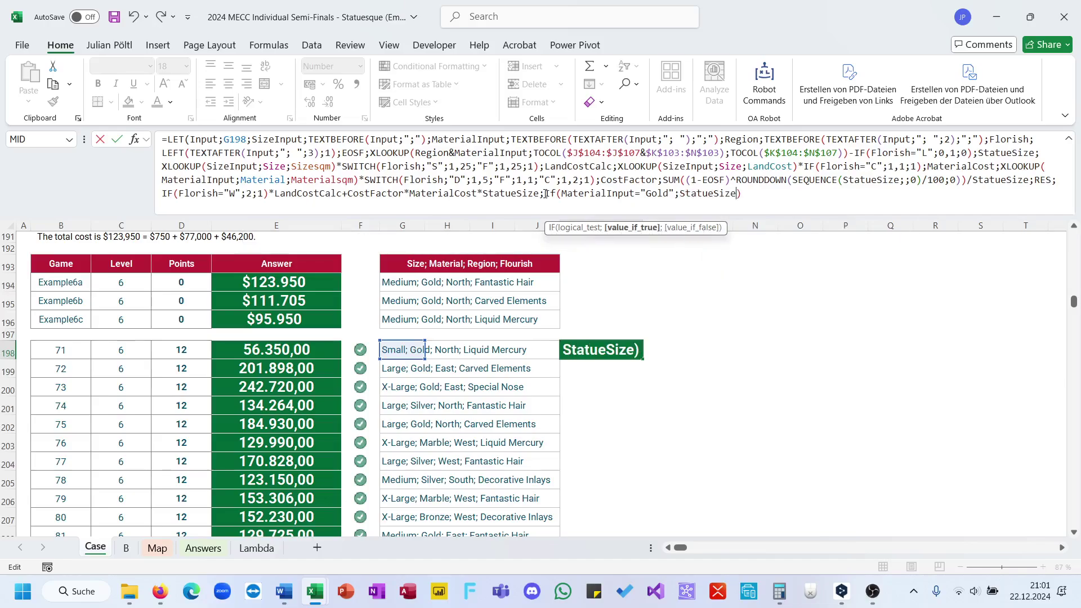
text(;0))
key(ctrl+Return)
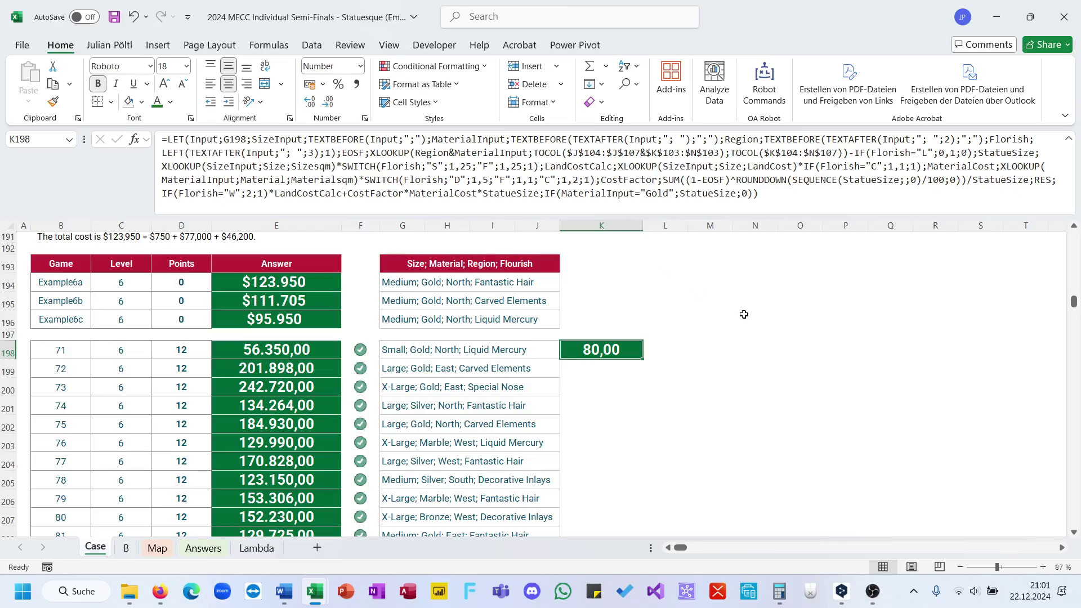
drag(643, 362, 584, 345)
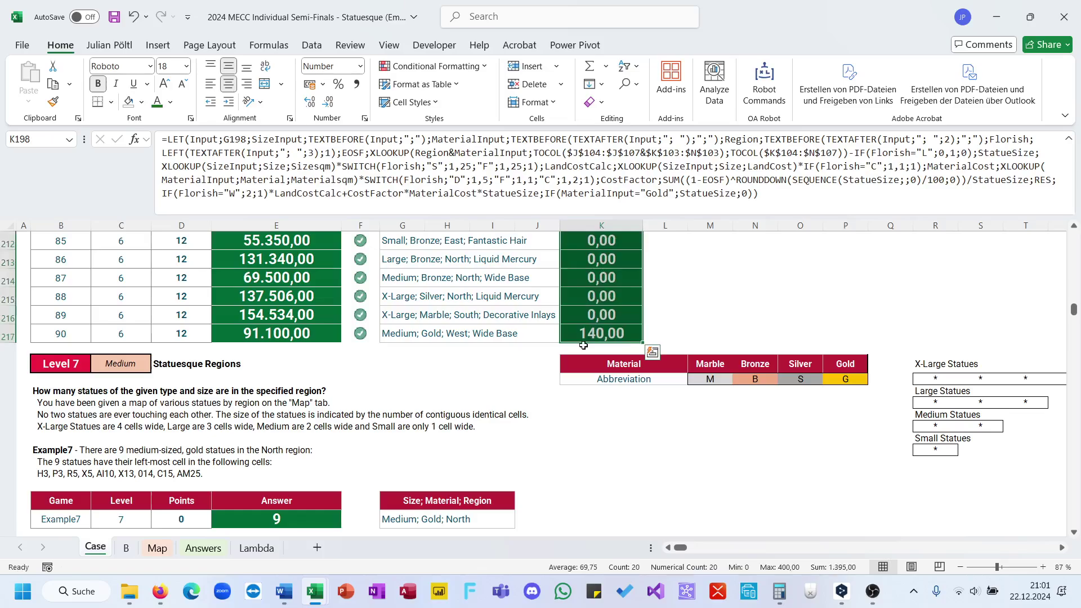
- Start a SUM formula in the Bonus 2 answer cell E24 with the Level 2 gold volumes I65:I74
scroll(510, 322, up, 20)
scroll(509, 322, down, 5)
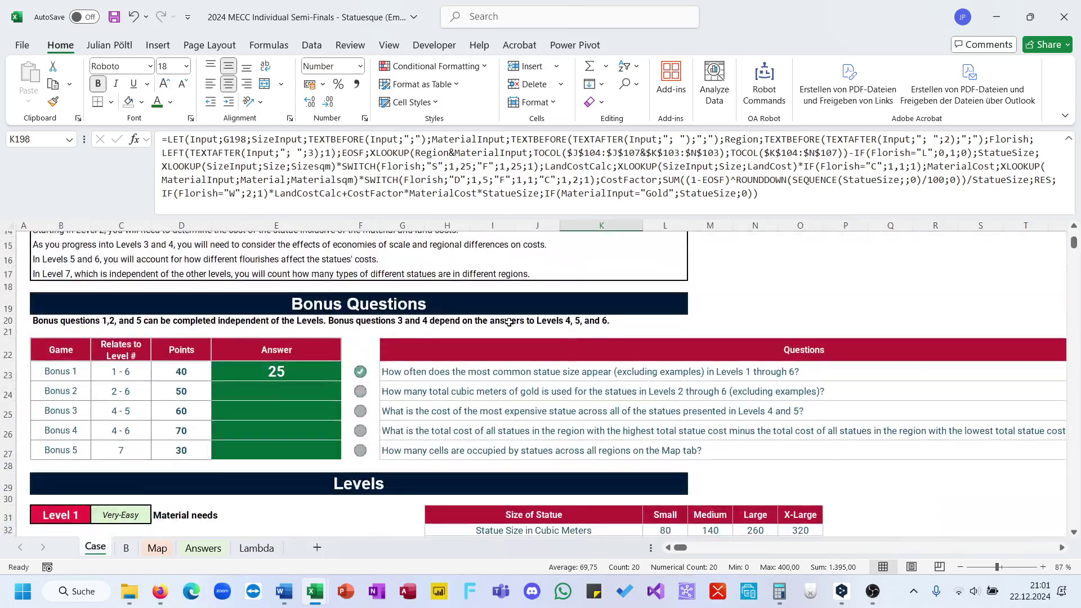
click(300, 392)
text(=sum)
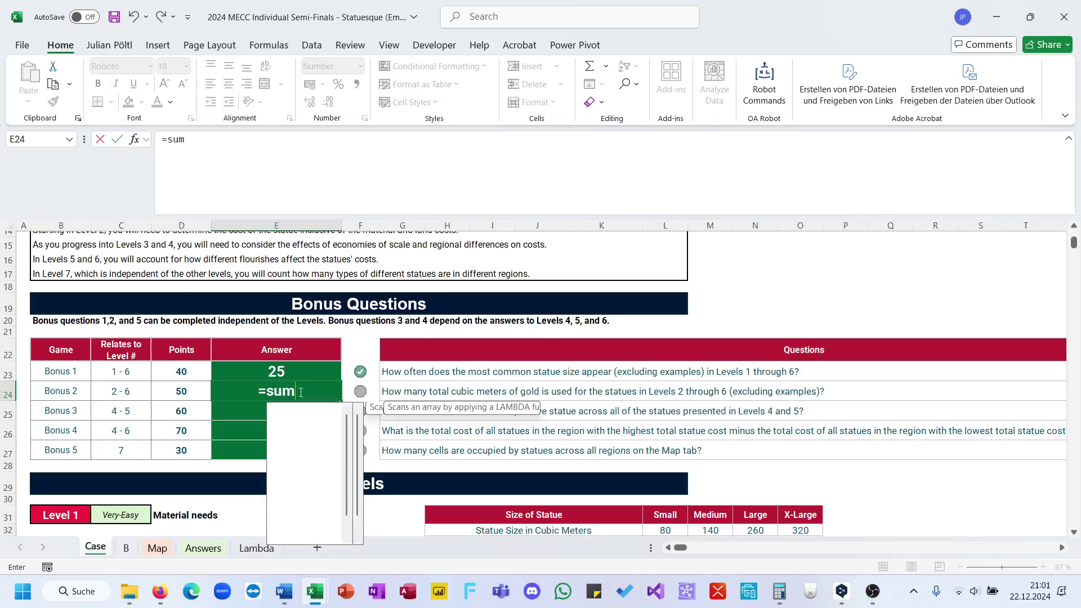
key(Tab)
scroll(329, 391, down, 5)
scroll(466, 388, down, 8)
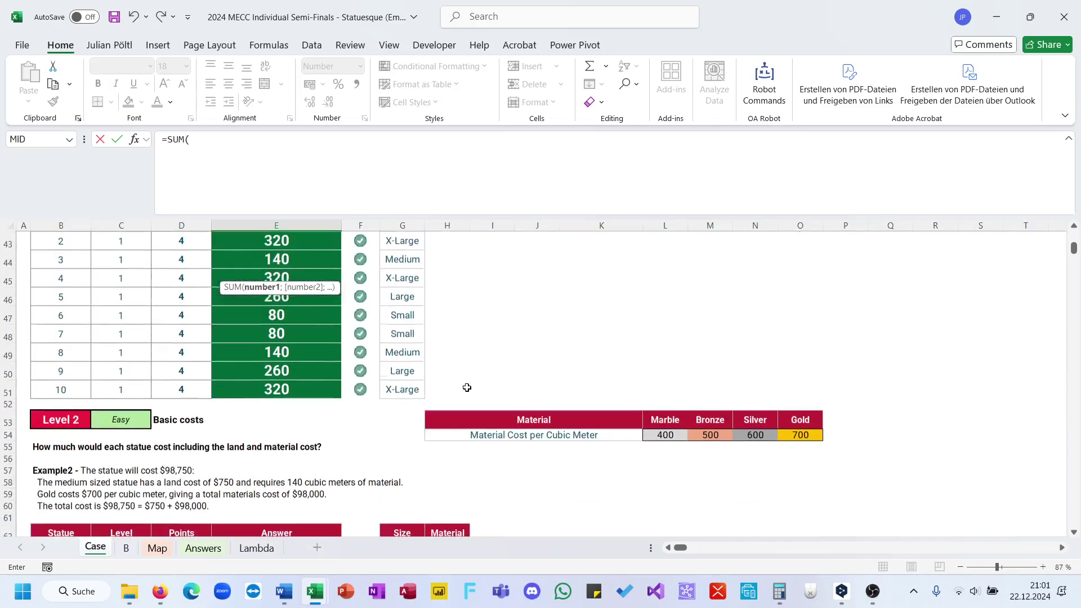
click(494, 377)
key(ctrl+shift+Down)
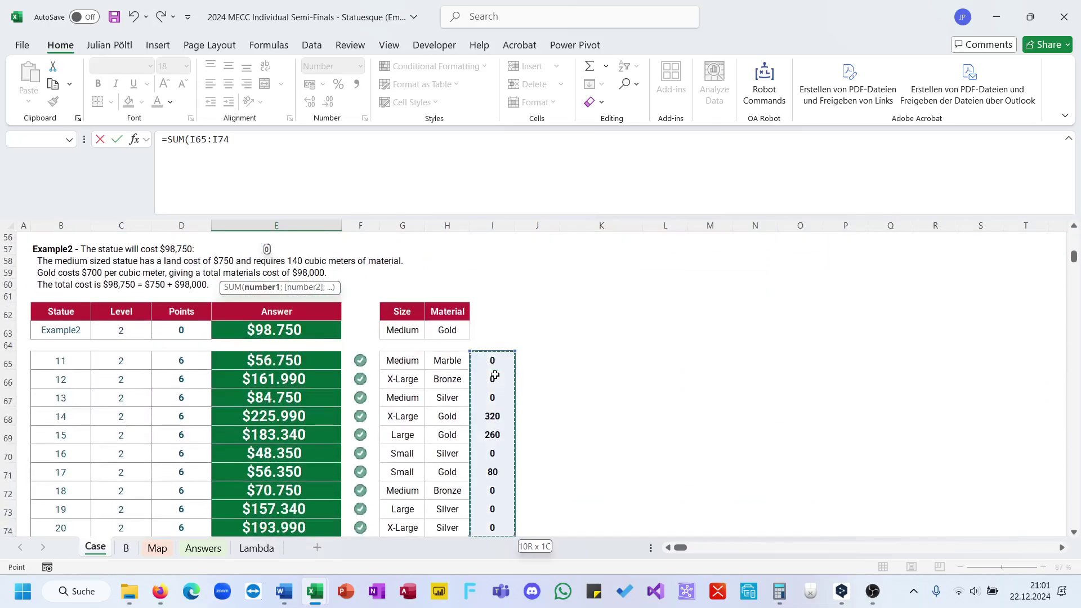
text(;)
- Add the Level 3 range I92:I101 and the Level 4 range J118:J137 to the SUM in E24
scroll(495, 375, down, 7)
click(492, 429)
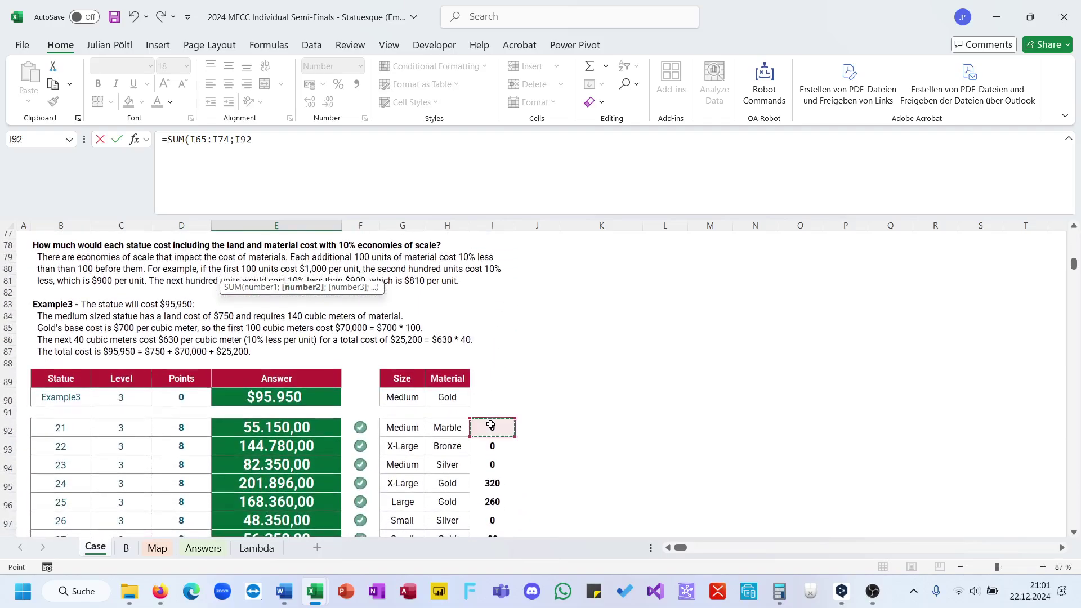
key(ctrl+shift+Down)
text(;)
scroll(491, 424, down, 5)
scroll(491, 424, down, 2)
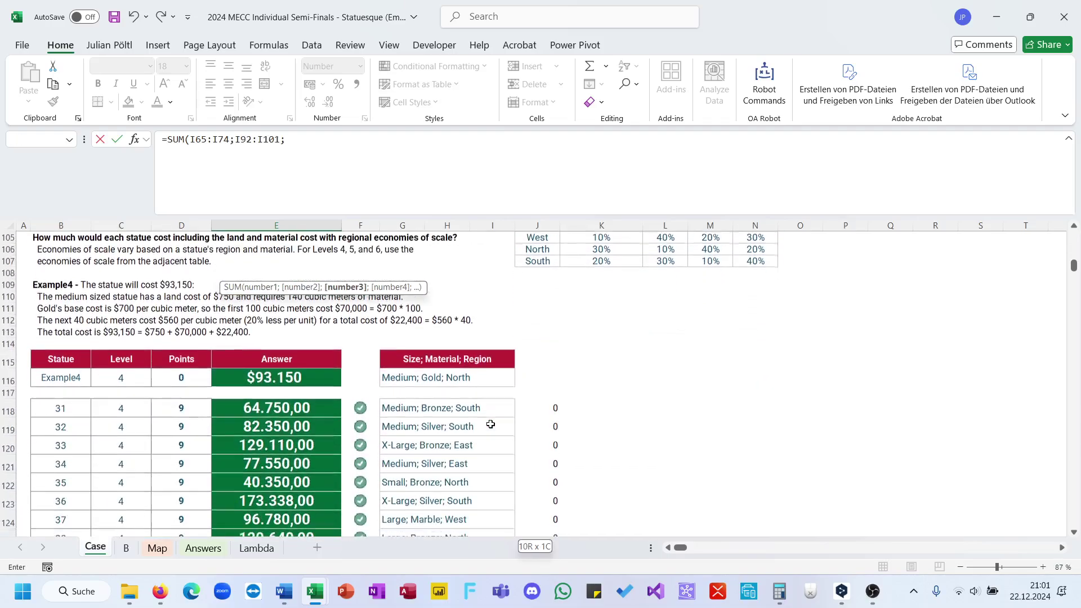
click(537, 406)
key(ctrl+shift+Down)
text(;)
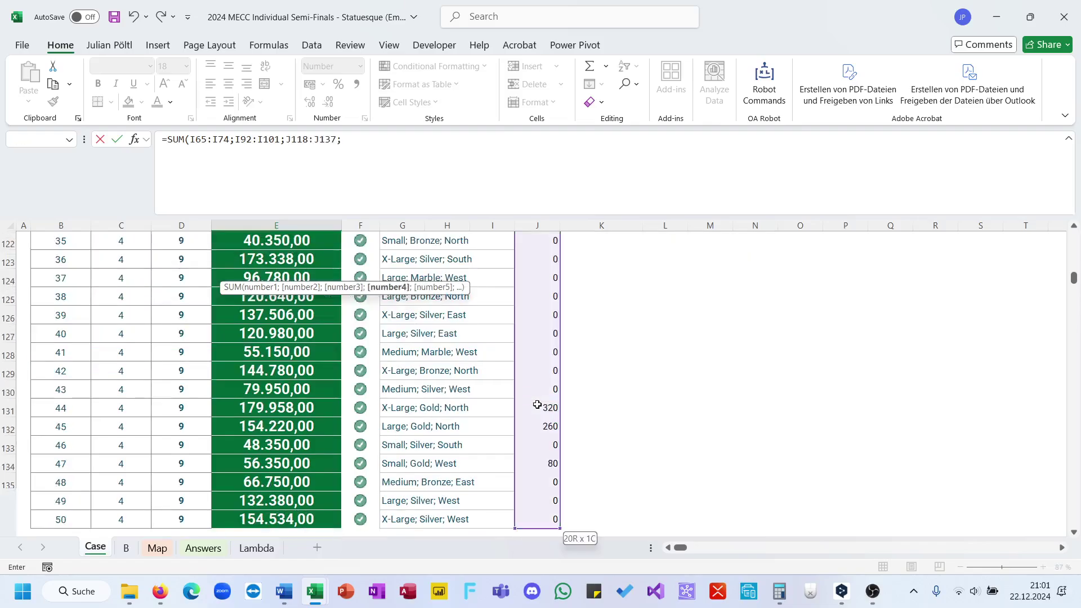
- Add the Level 5 range K157:K176 and the Level 6 range K198:K217 to the SUM in E24
scroll(538, 404, down, 8)
click(592, 389)
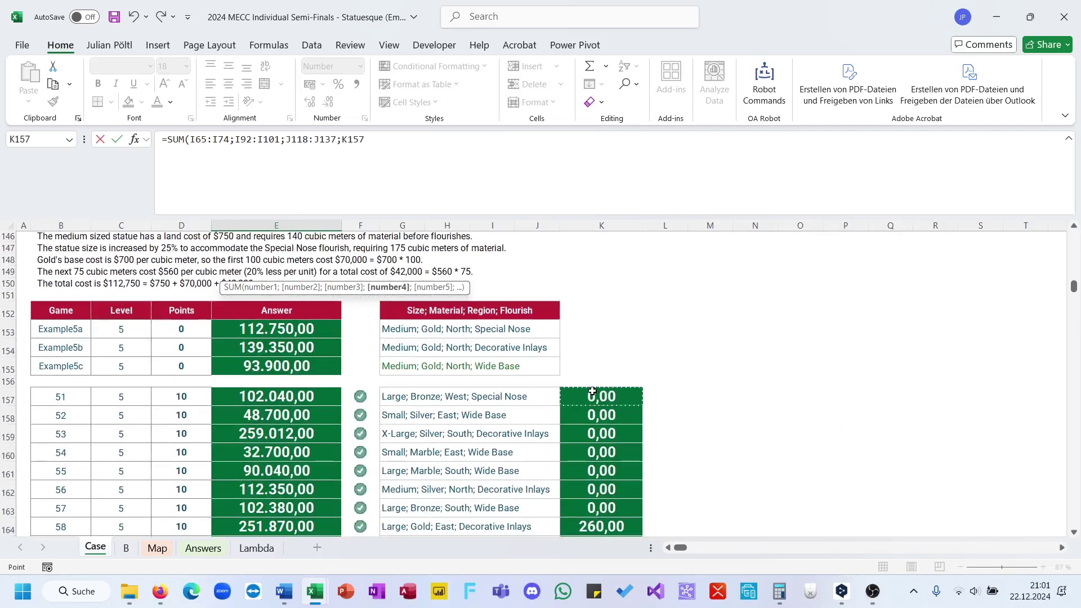
key(ctrl+shift+Down)
text(;)
scroll(592, 390, down, 5)
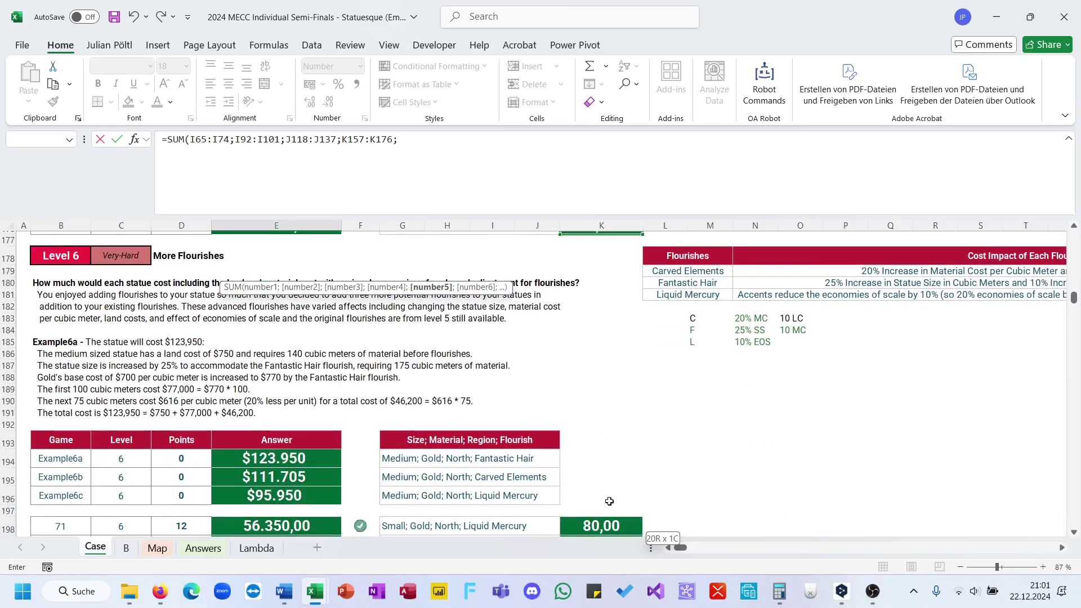
click(605, 524)
key(ctrl+shift+Down)
text(;)
- Remove the trailing separator after K198:K217, close the SUM and enter it in E24 as the Bonus 2 answer
scroll(604, 524, down, 8)
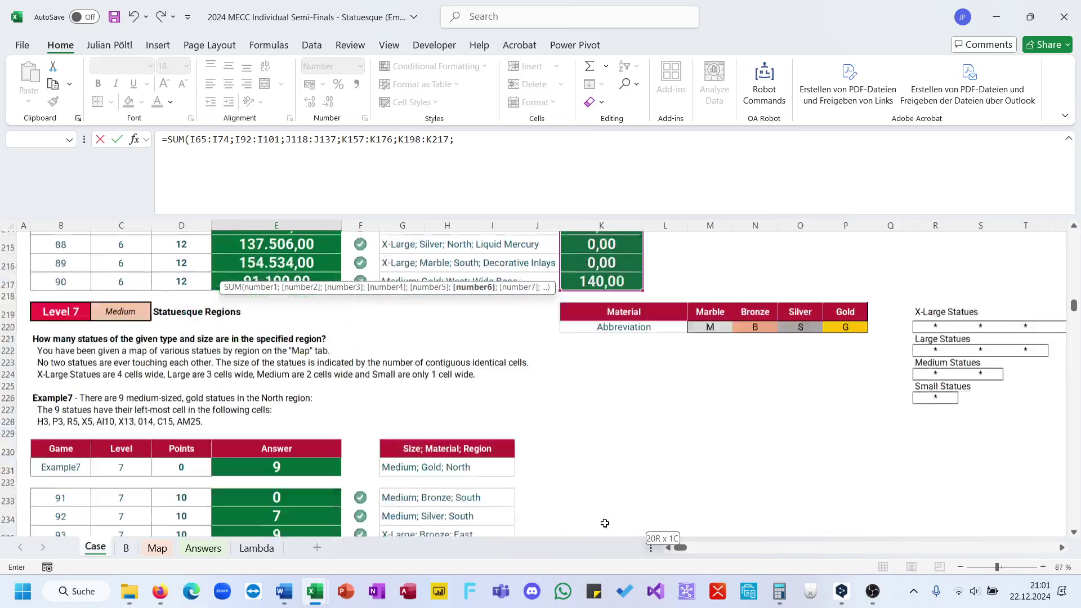
scroll(604, 523, up, 4)
key(BackSpace)
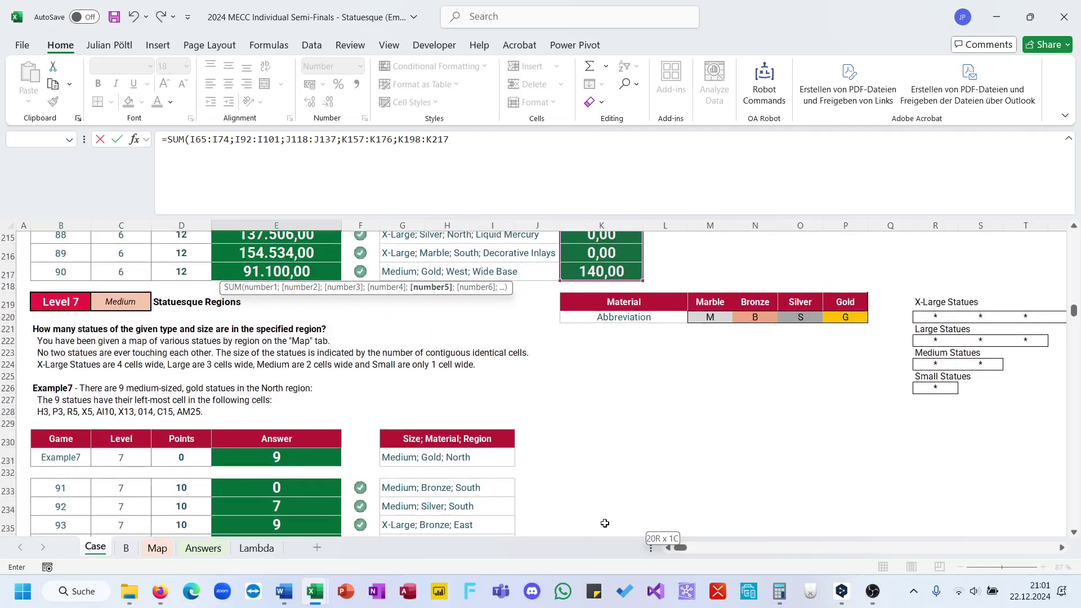
text())
key(ctrl+Return)
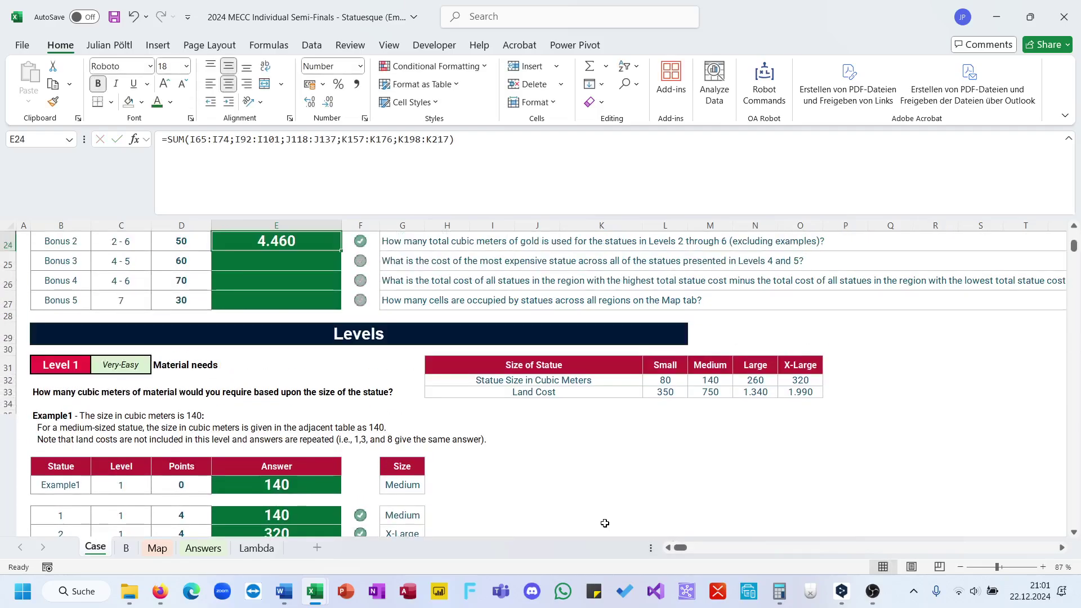
scroll(605, 524, up, 1)
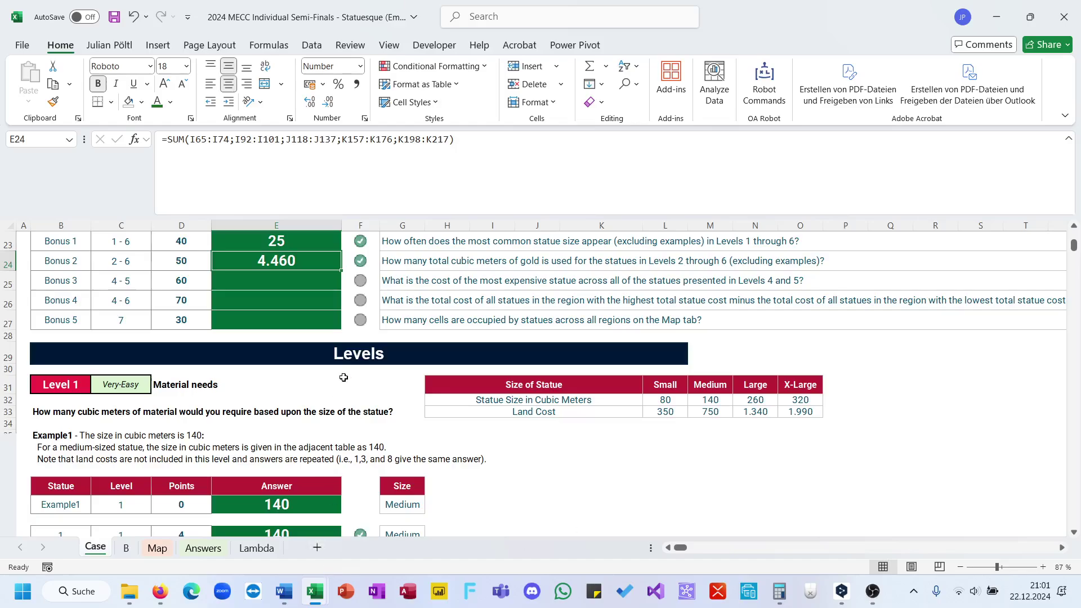
- Start a MAX formula in the Bonus 3 answer cell E25 with the Level 4 statue costs E118:E137
click(465, 281)
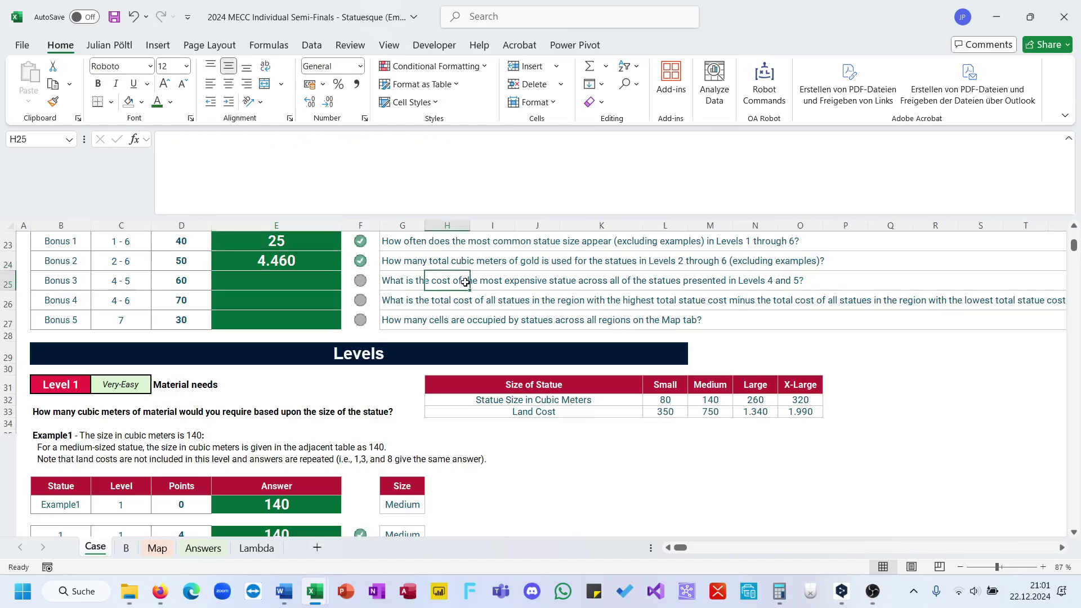
click(405, 285)
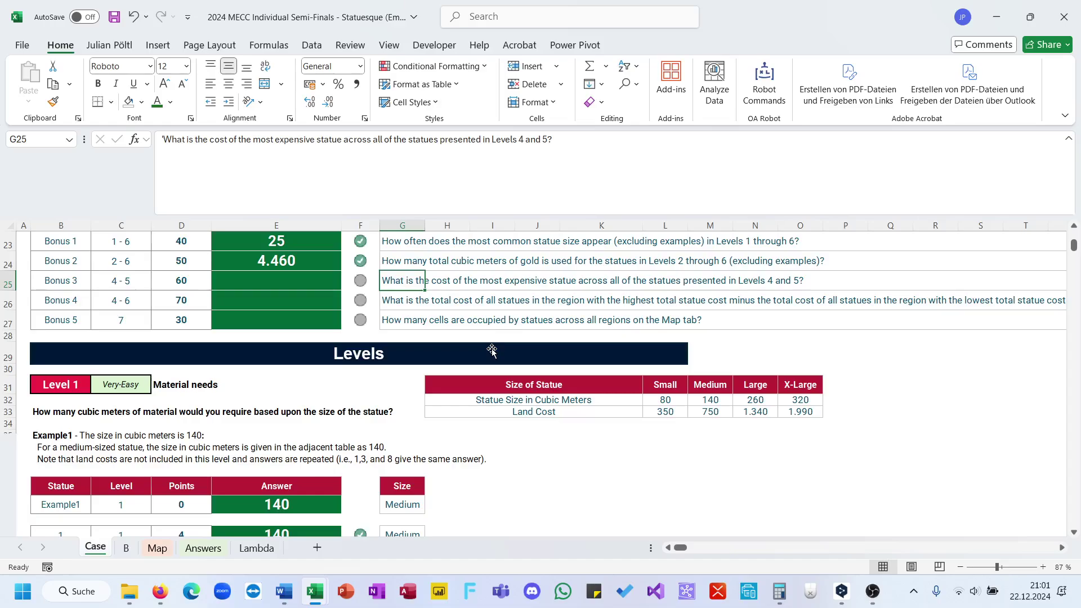
click(339, 281)
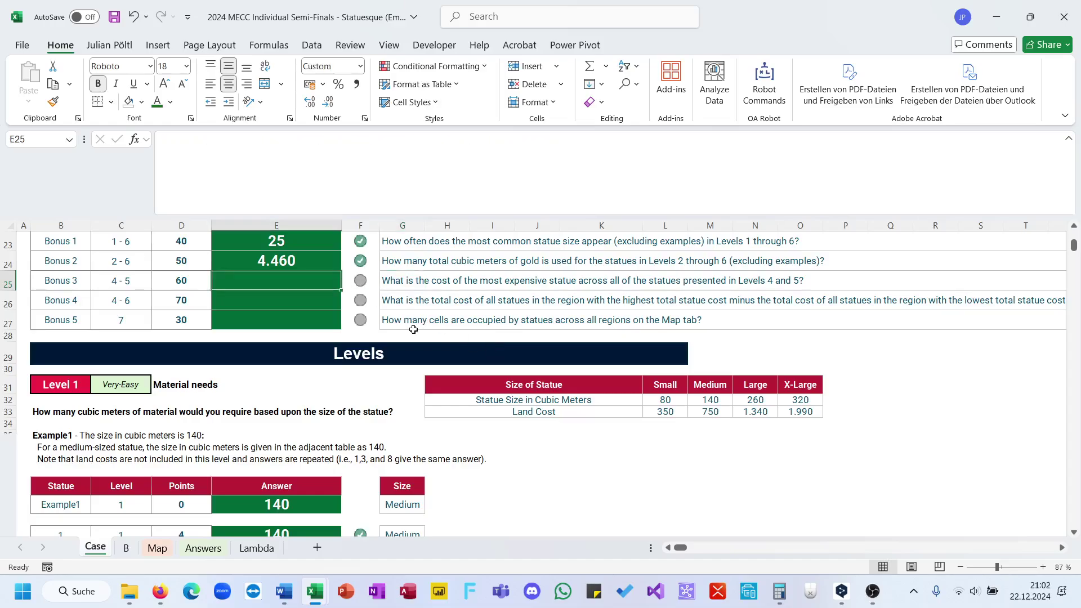
scroll(413, 329, down, 12)
scroll(413, 330, up, 12)
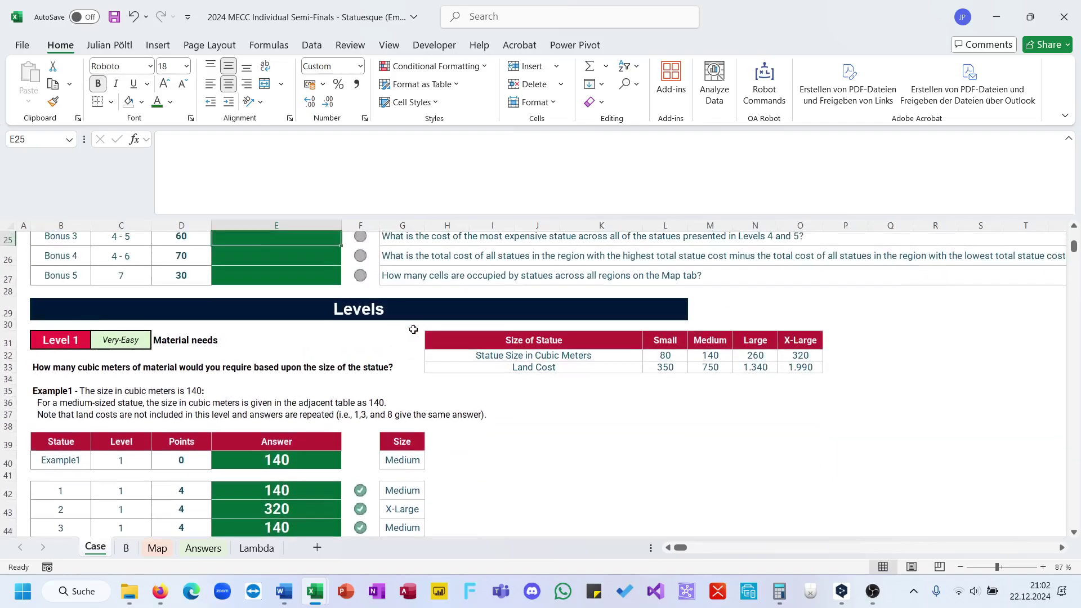
scroll(414, 330, up, 2)
text(=max)
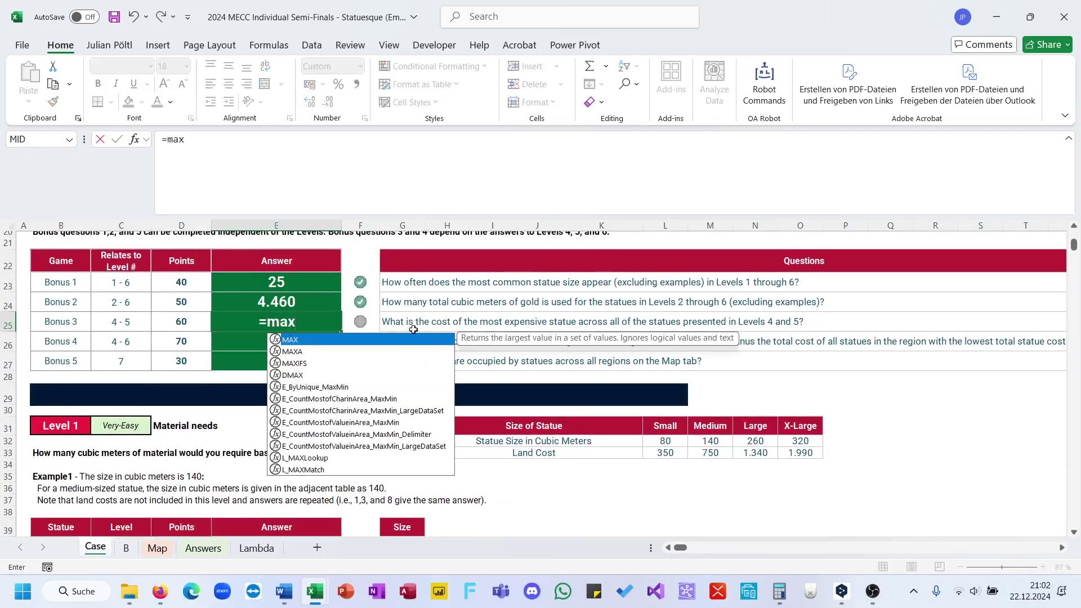
key(Tab)
scroll(413, 330, down, 20)
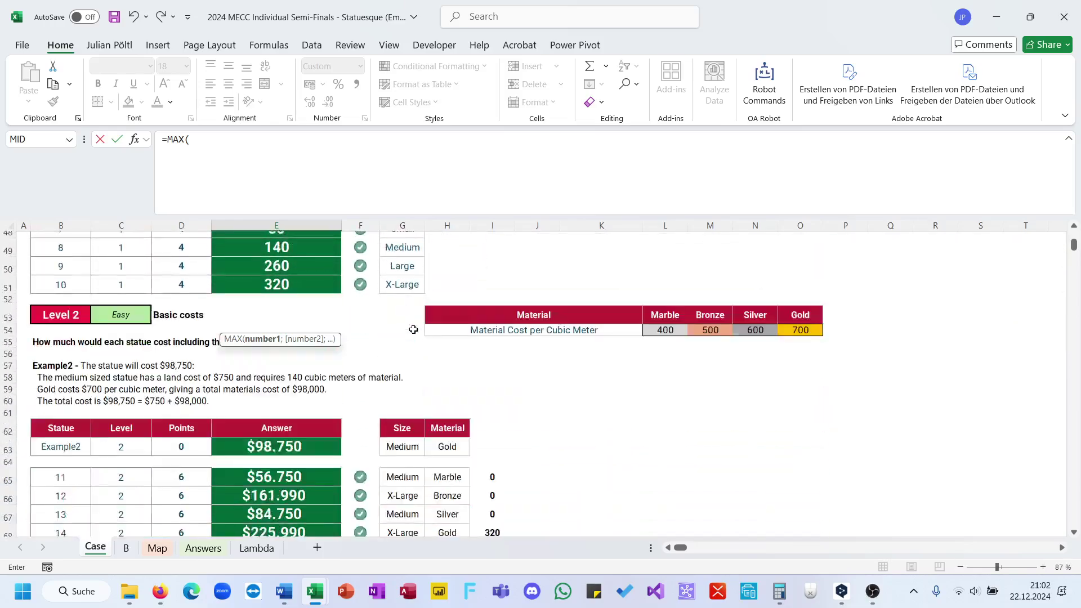
scroll(413, 329, down, 7)
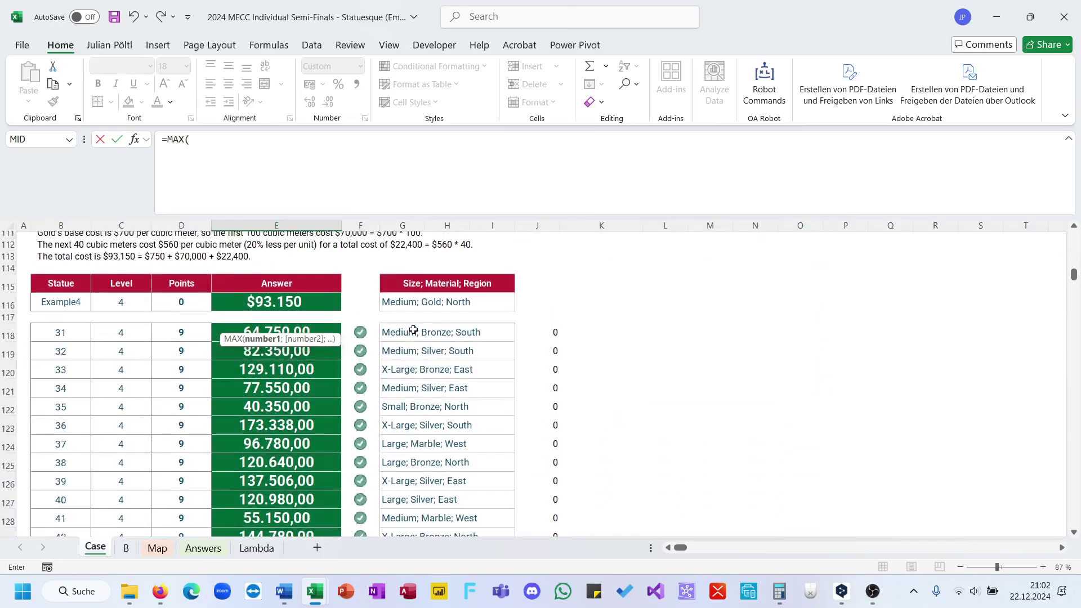
click(322, 329)
key(ctrl+shift+Down)
text(;)
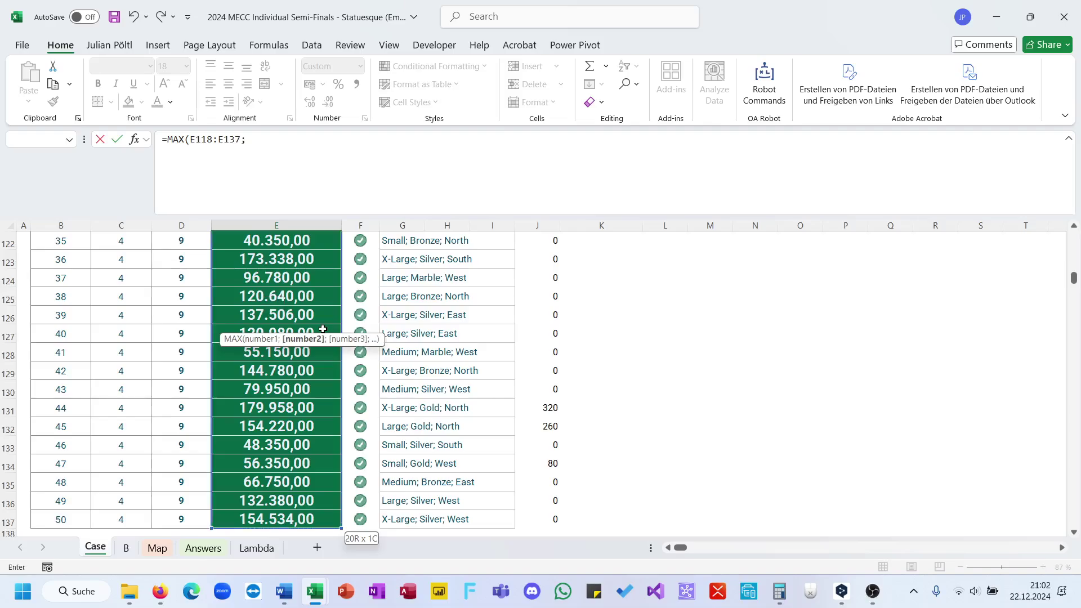
- Add the Level 5 statue costs E157:E176 to the MAX formula and enter it in E25 as the Bonus 3 answer
scroll(338, 462, down, 4)
click(314, 496)
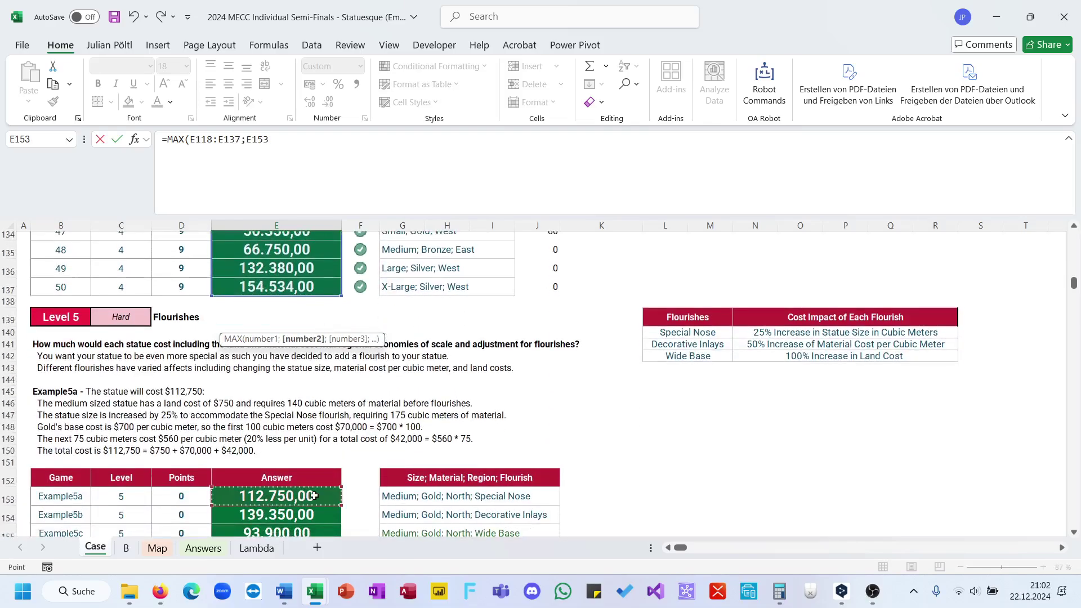
scroll(314, 496, down, 3)
click(293, 445)
key(ctrl+shift+Down)
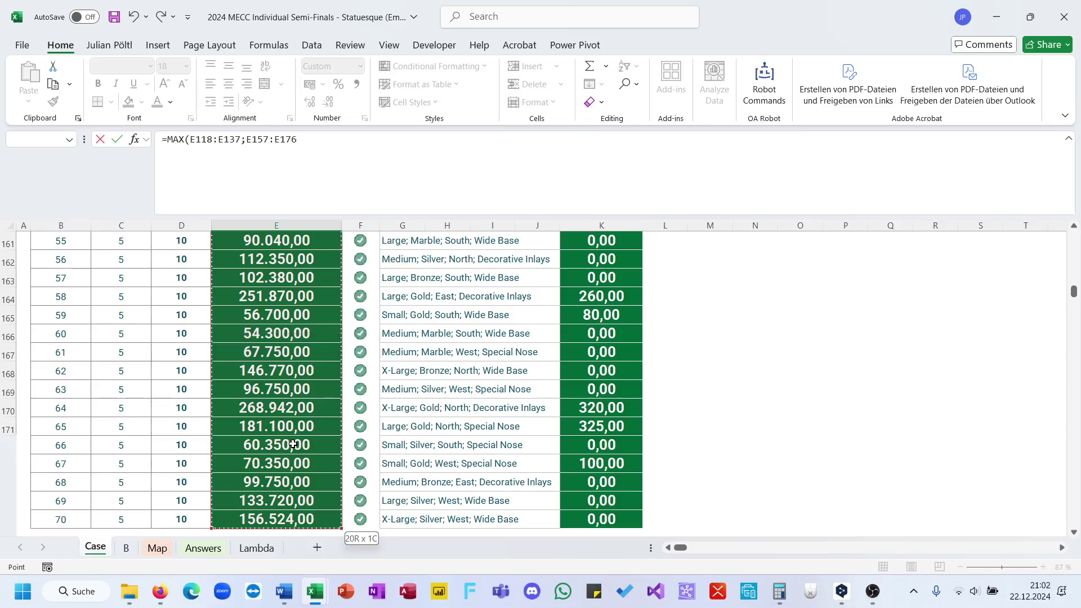
key(Return)
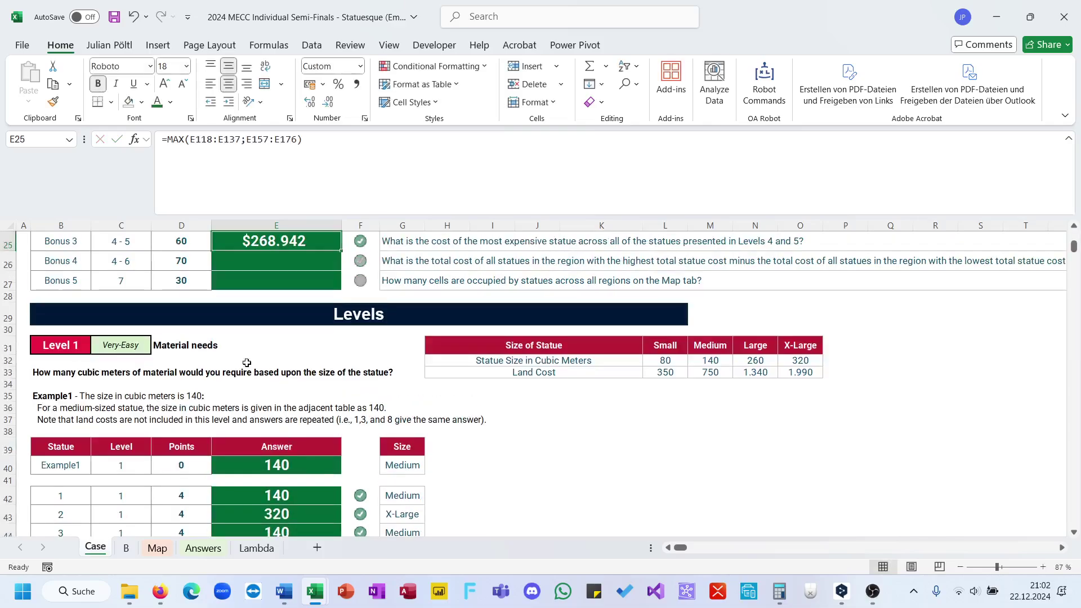
- Read the Bonus 4 question and copy the Level 4 statue costs E118:E137 as values to sheet B, starting at J3
scroll(365, 293, up, 1)
scroll(366, 293, right, 3)
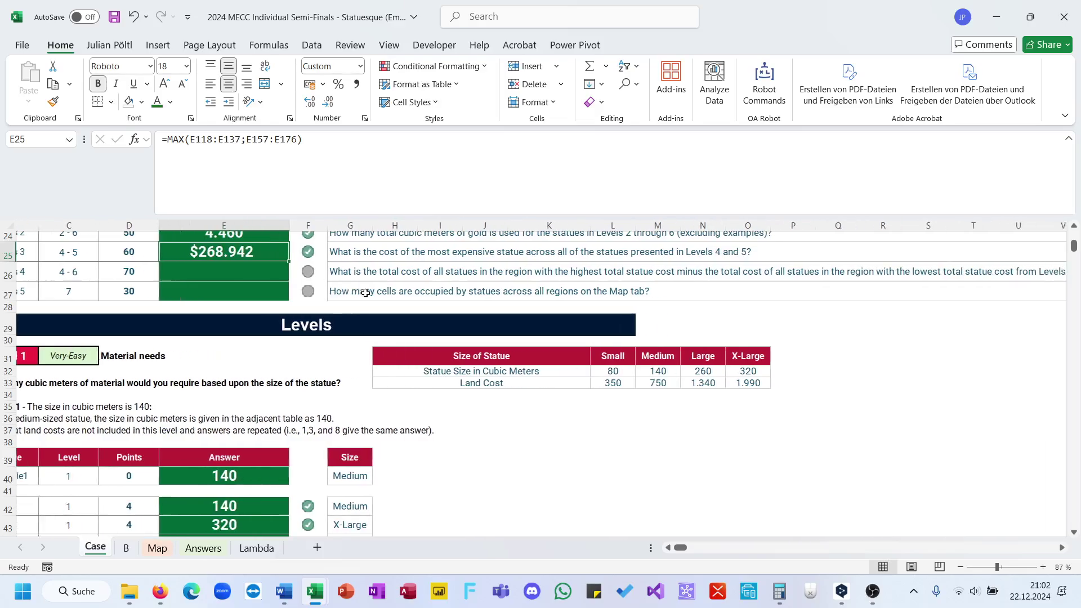
scroll(366, 292, up, 1)
scroll(366, 293, left, 1)
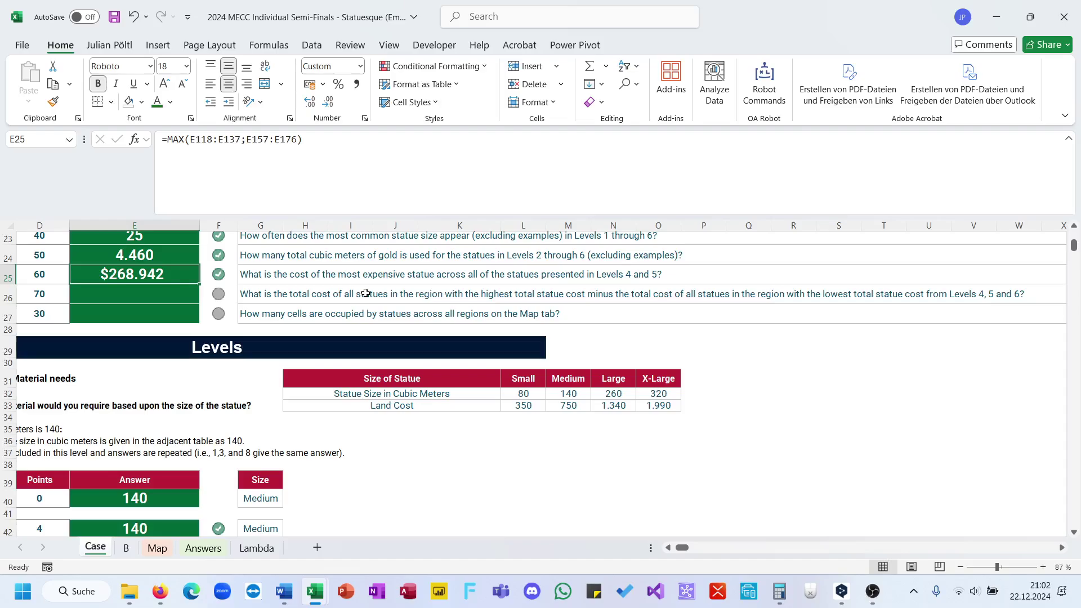
scroll(366, 293, down, 18)
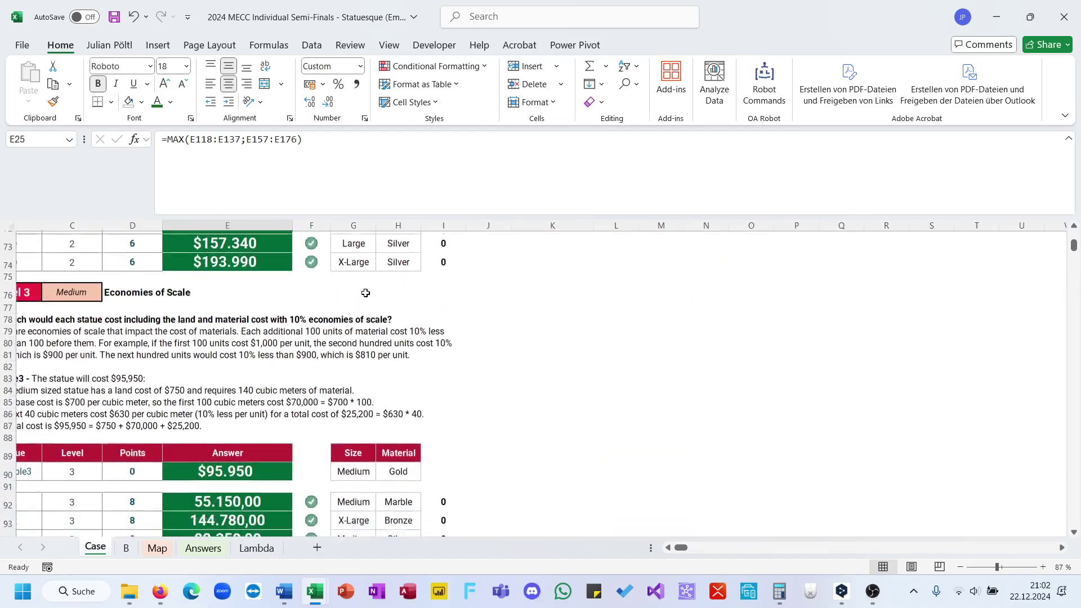
scroll(366, 293, up, 3)
scroll(365, 292, down, 17)
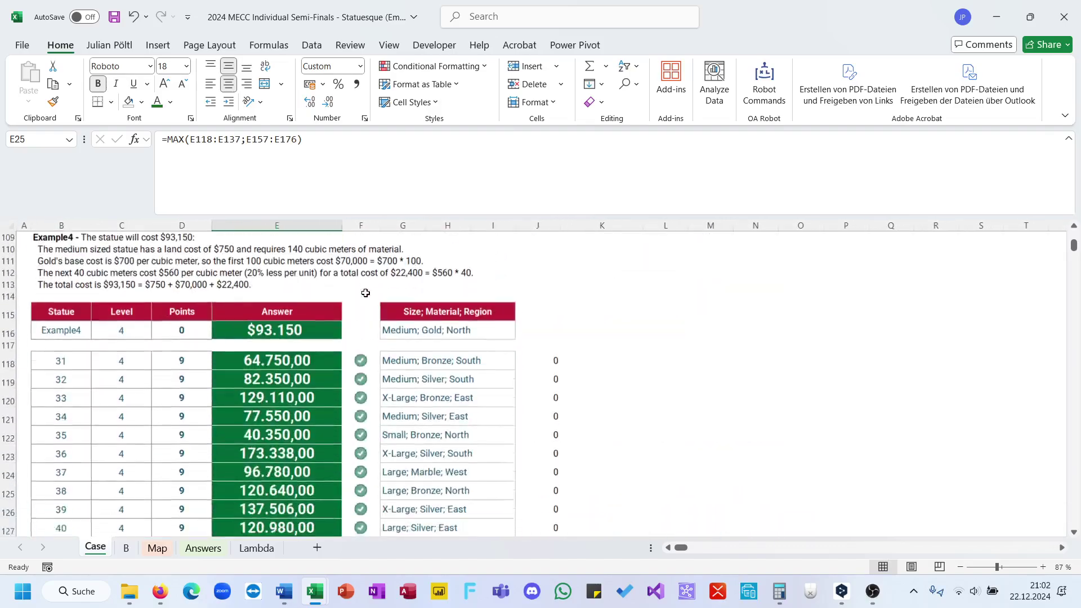
scroll(365, 293, up, 3)
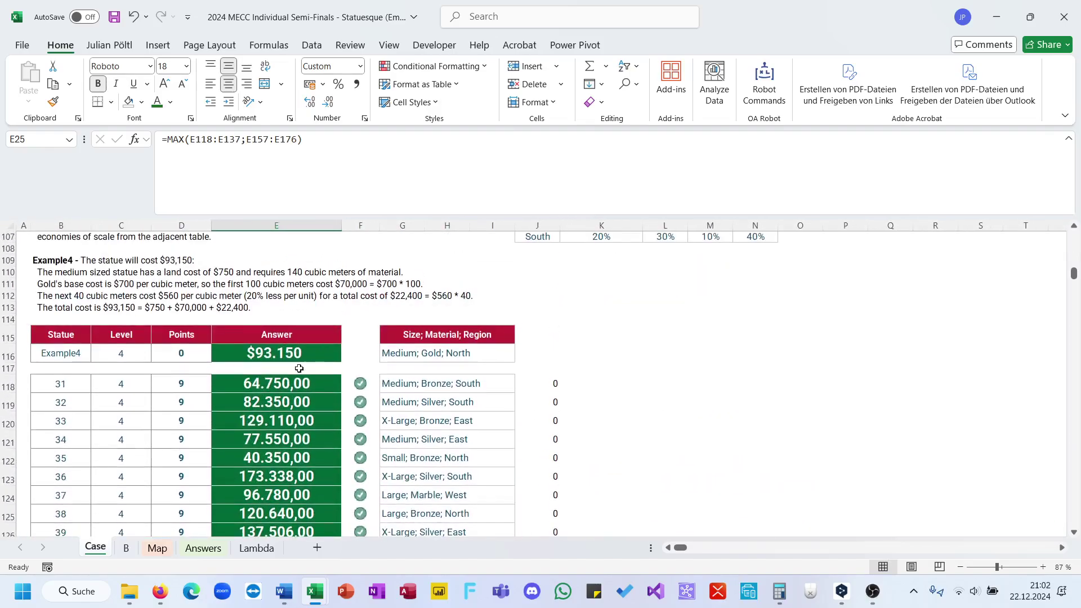
click(280, 385)
key(ctrl+shift+Down)
key(ctrl+c)
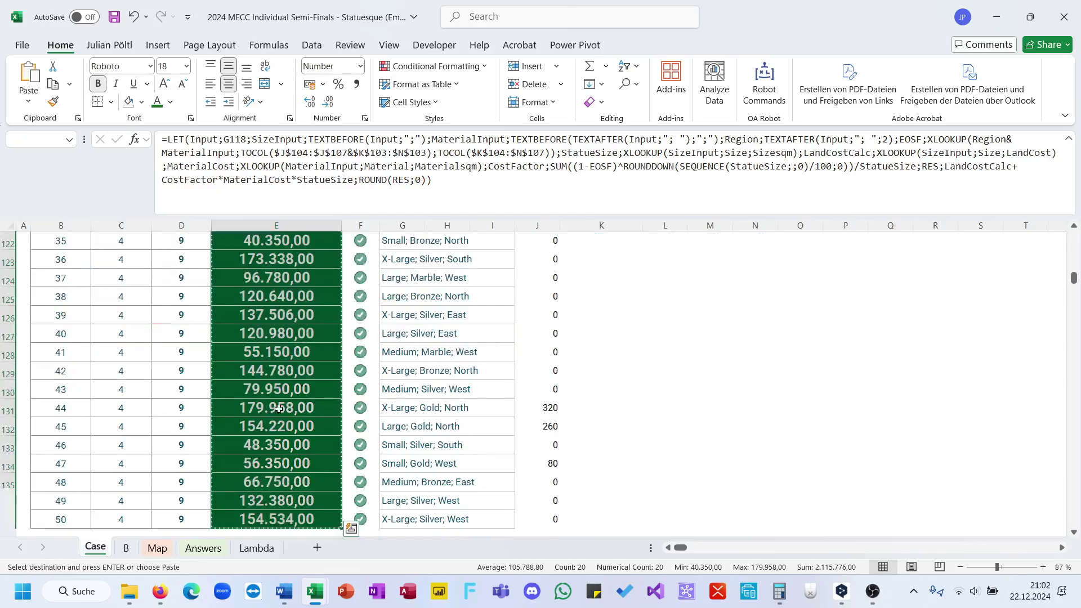
click(127, 548)
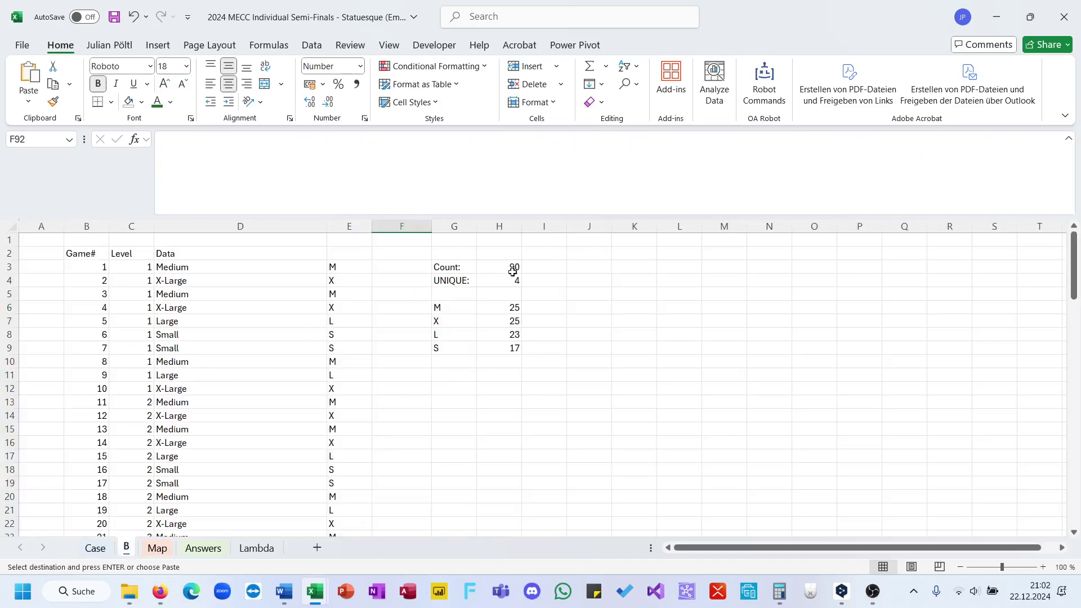
click(597, 272)
key(ctrl+v)
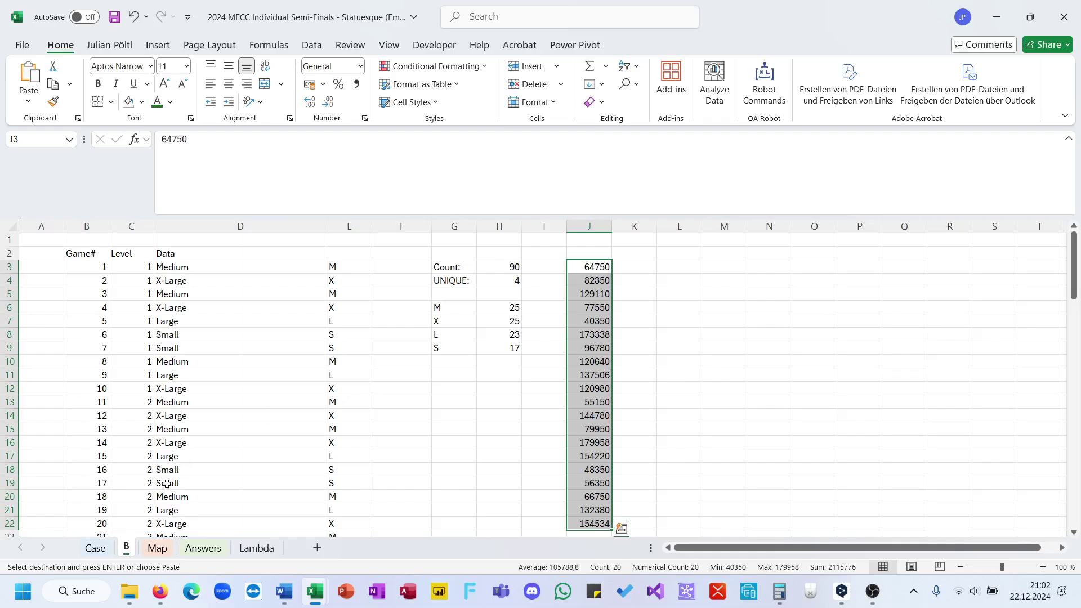
- Copy the Level 4 statue descriptions G118:G137 from the Case sheet as values to sheet B, starting at K3
click(95, 548)
scroll(430, 360, up, 3)
click(425, 336)
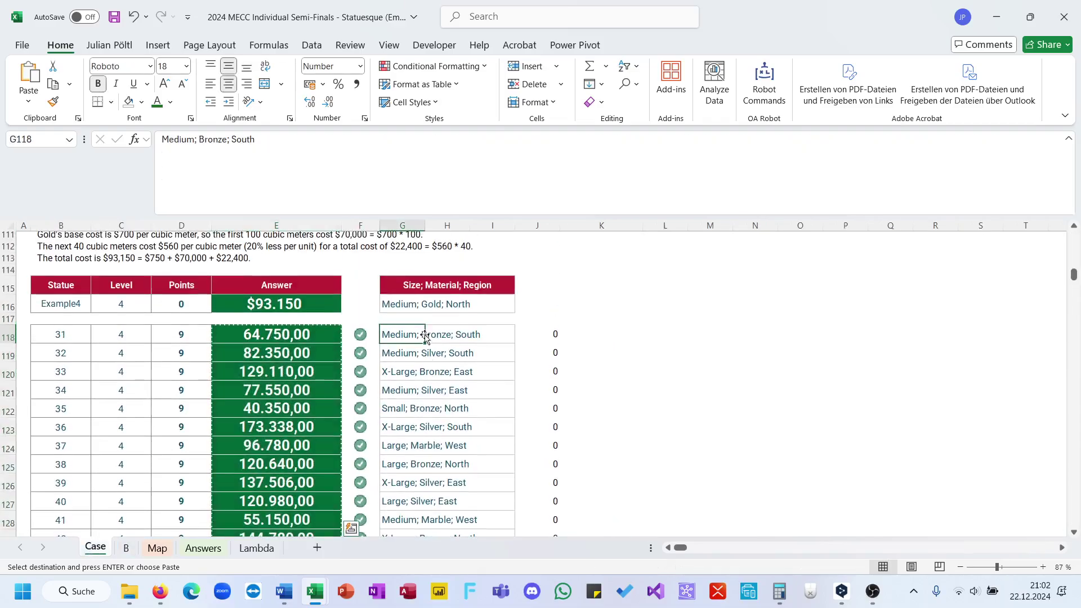
key(ctrl+shift+Down)
key(ctrl+c)
click(126, 548)
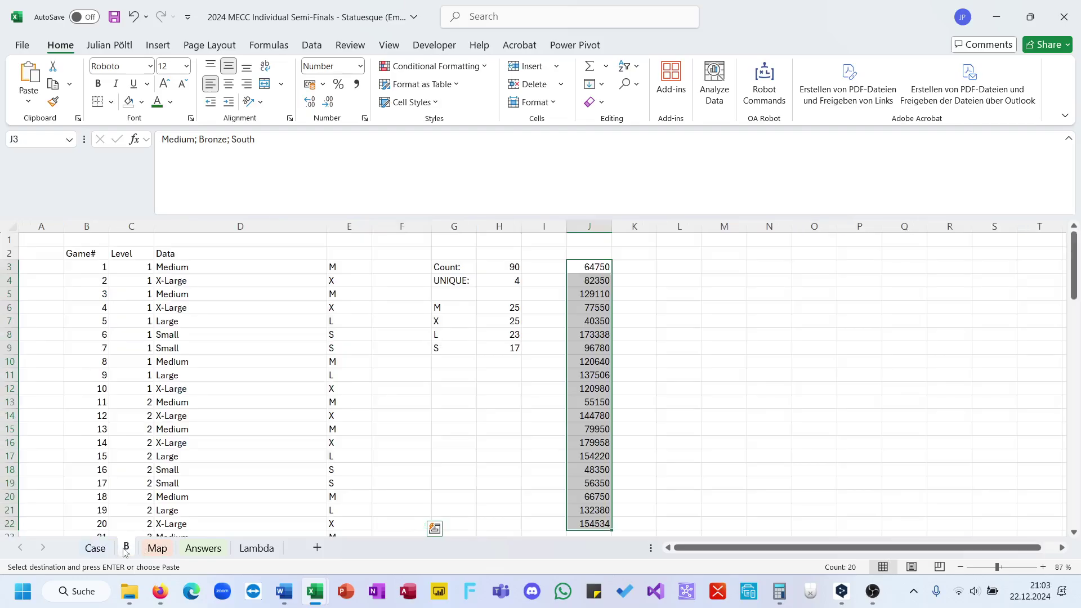
click(630, 268)
key(ctrl+v)
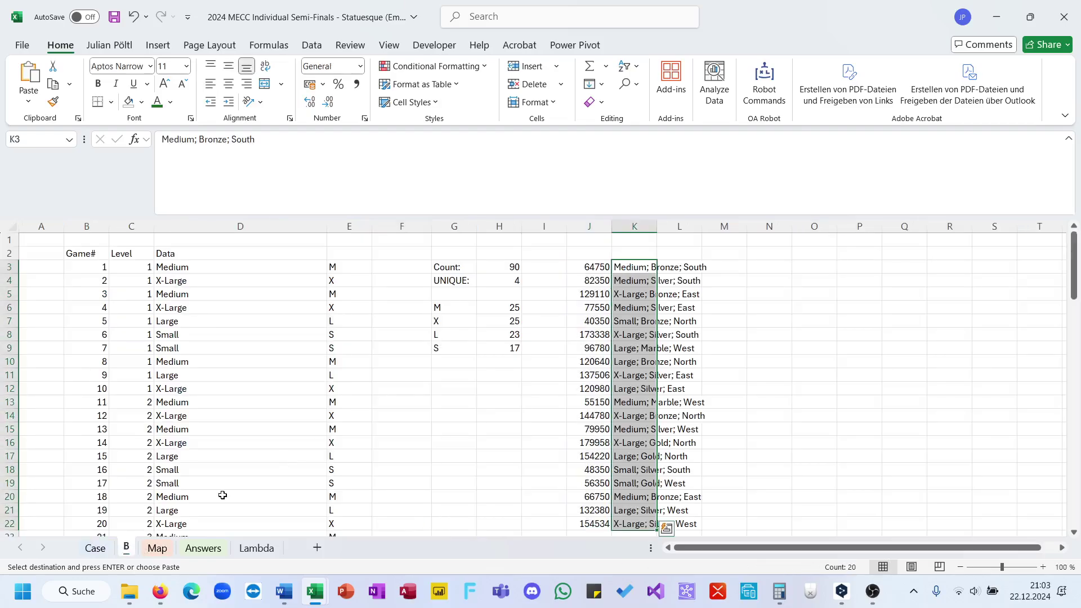
- Copy the Level 5 statue costs E157:E176 from the Case sheet as values to sheet B, starting at J23
key(ctrl+Page_Up)
scroll(259, 495, down, 10)
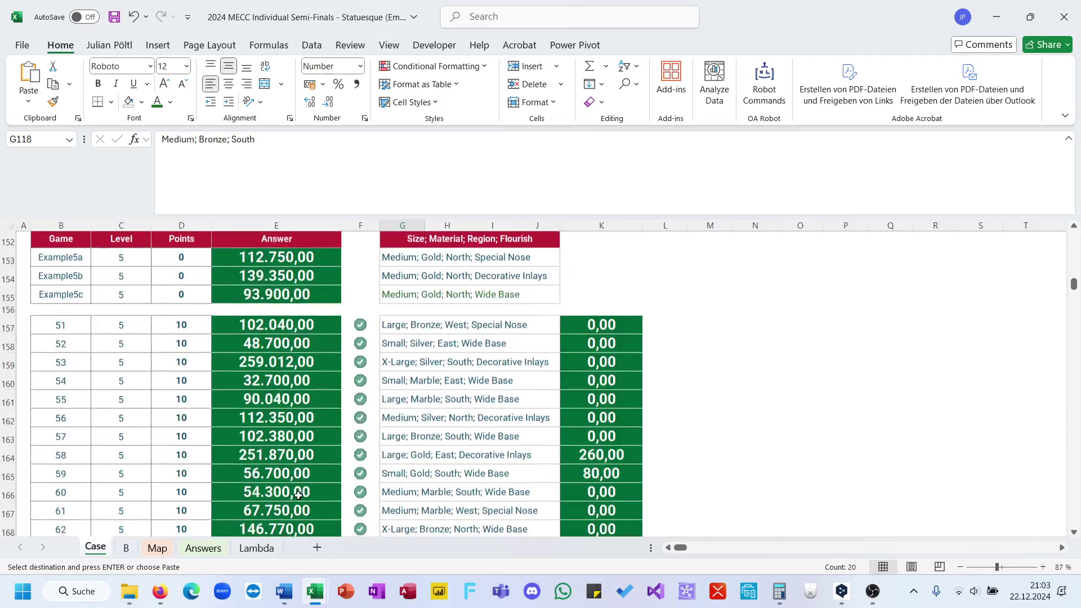
click(288, 323)
key(ctrl+shift+Down)
key(ctrl+c)
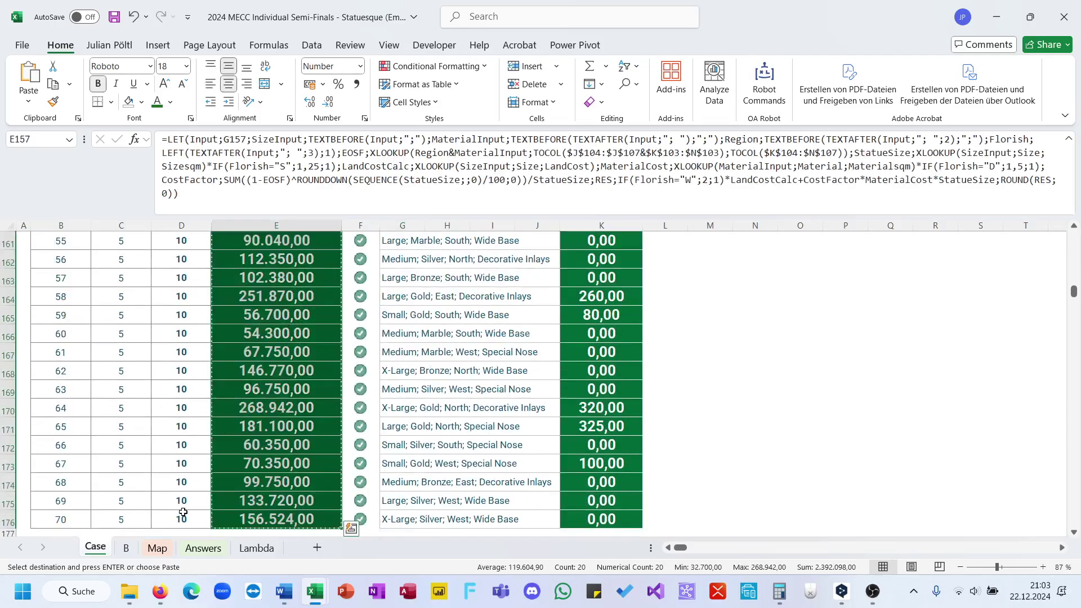
click(128, 549)
scroll(575, 393, down, 6)
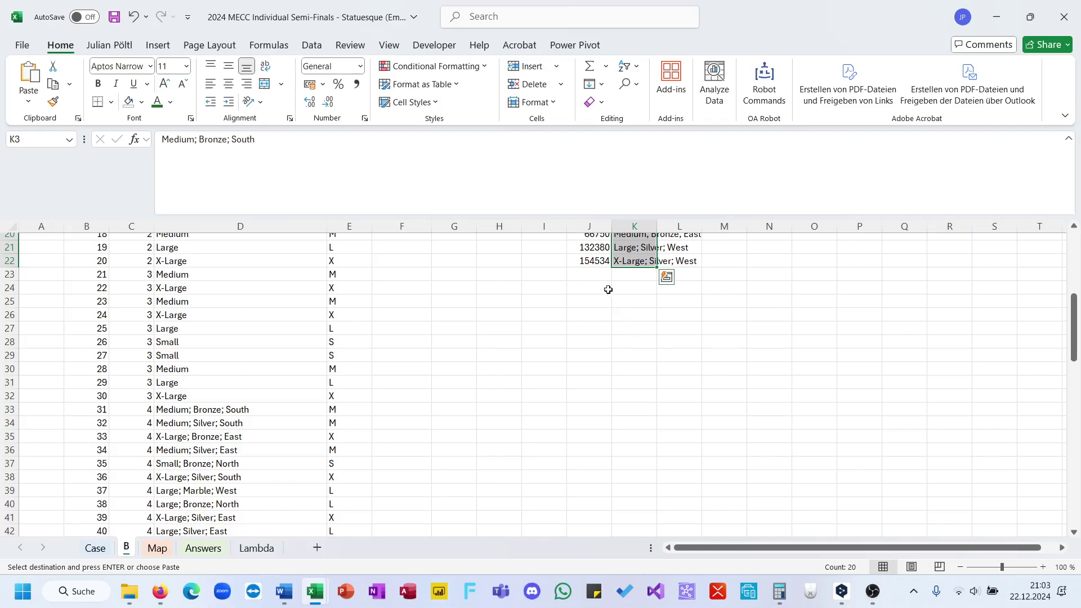
click(593, 277)
key(ctrl+shift+v)
- Copy the Level 5 gold volumes K157:K176 from the Case sheet as values to sheet B, starting at K23
click(95, 548)
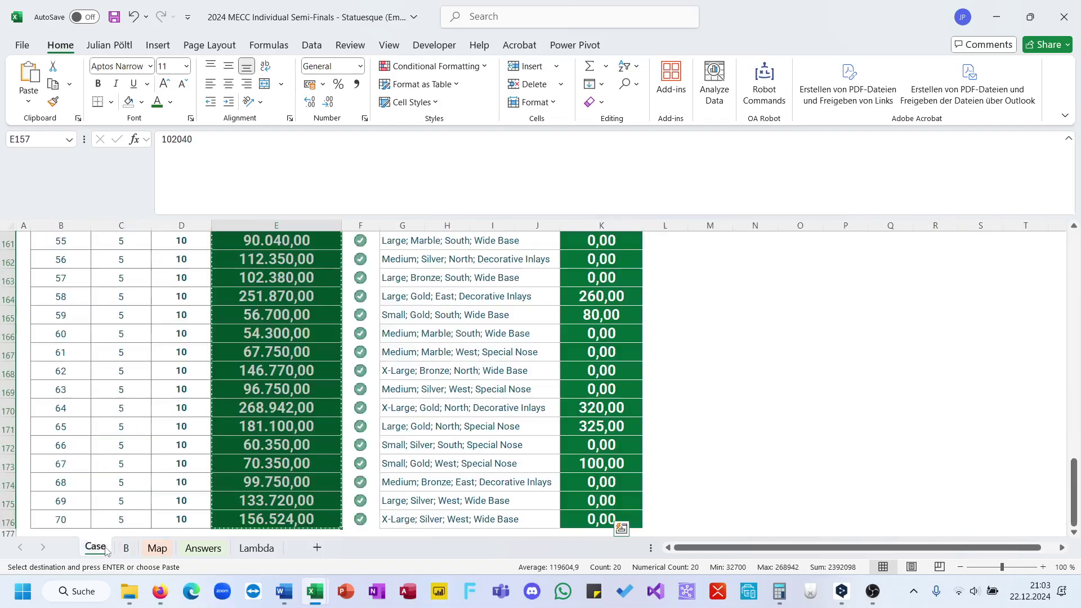
scroll(603, 258, up, 1)
click(603, 258)
scroll(603, 258, down, 2)
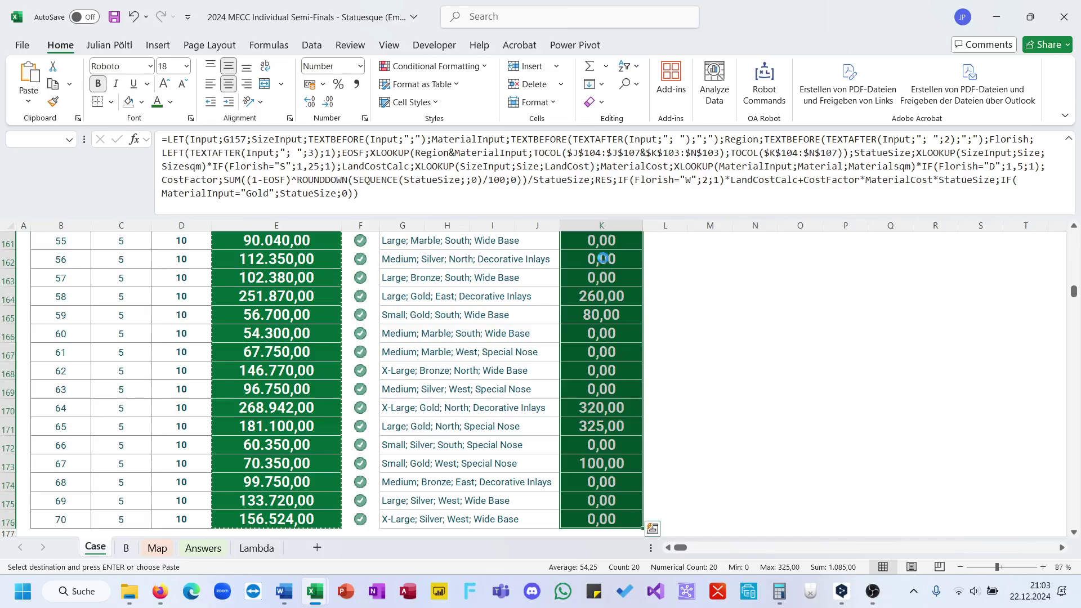
key(ctrl+Page_Down)
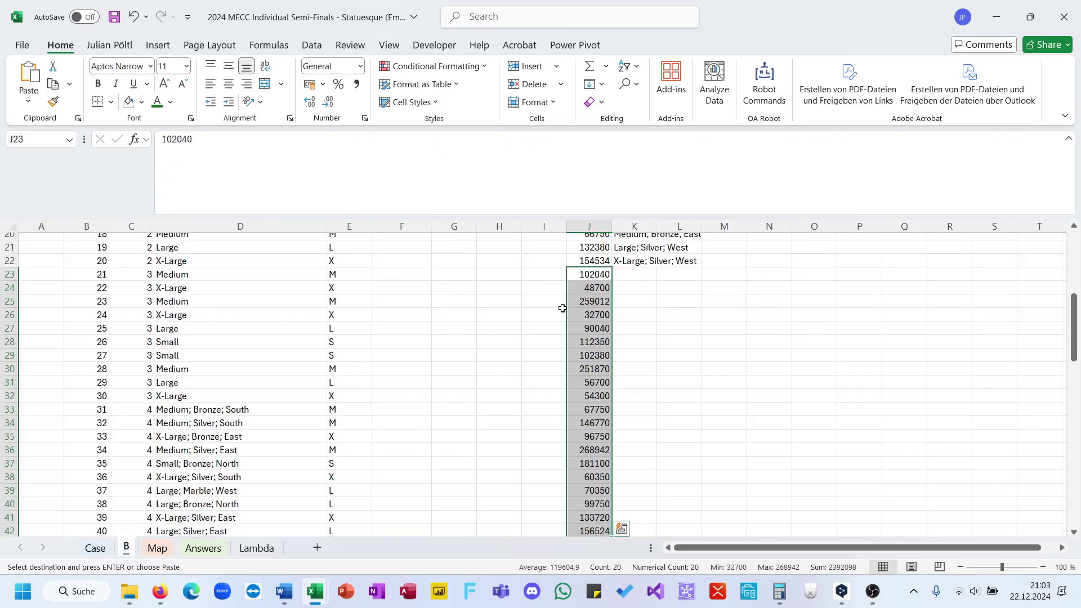
click(639, 274)
key(ctrl+v)
scroll(639, 275, down, 1)
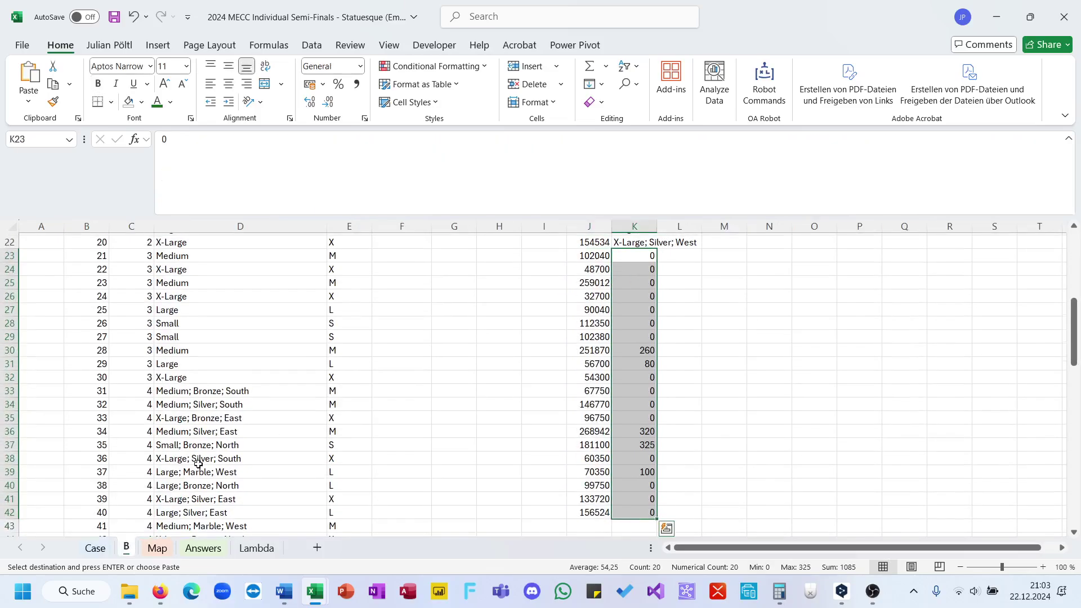
- Copy the Level 5 statue descriptions G157:G176 from the Case sheet as values over sheet B's column K, starting at K23
click(99, 552)
scroll(492, 333, up, 2)
click(391, 282)
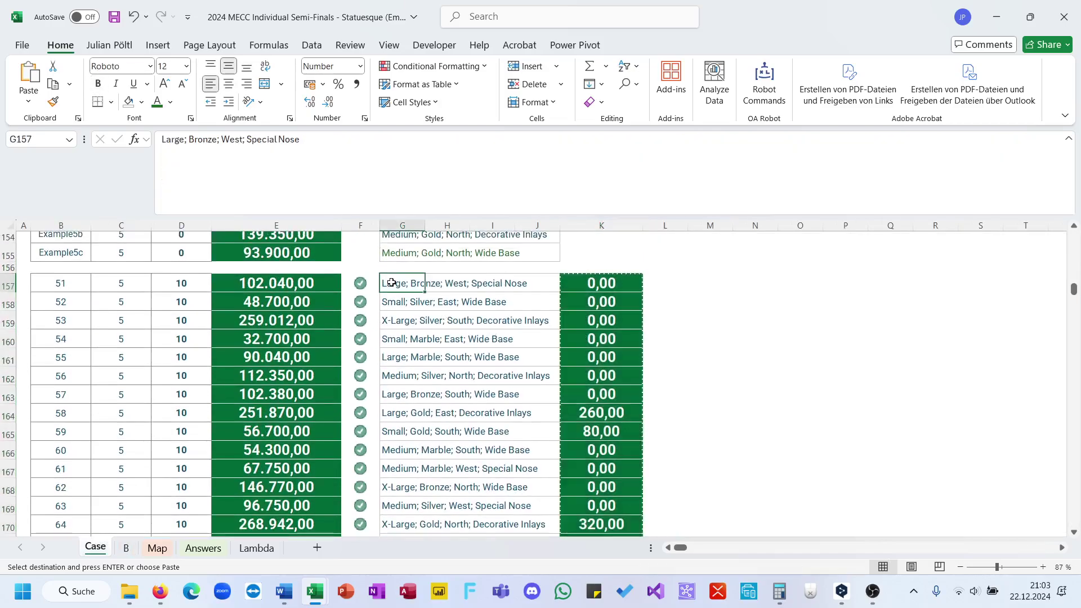
key(ctrl+shift+Down)
key(ctrl+c)
click(127, 549)
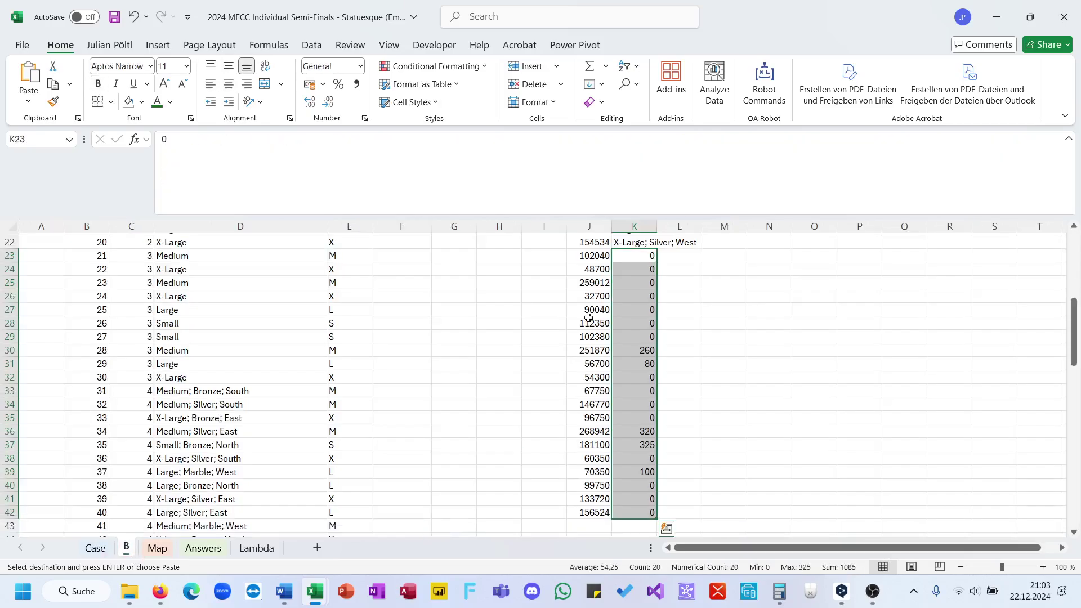
key(ctrl+v)
scroll(619, 270, down, 1)
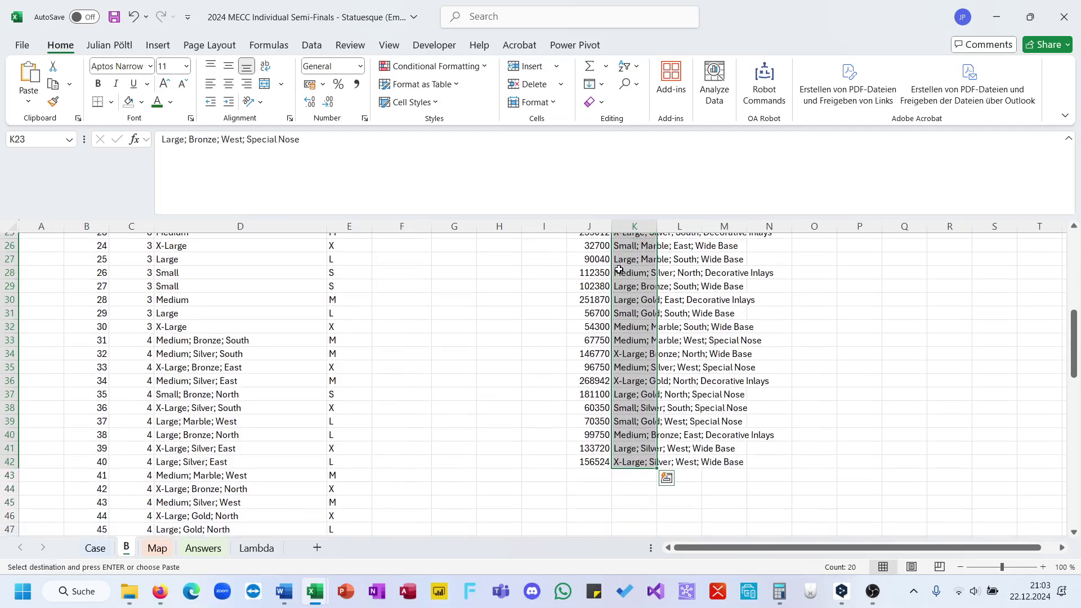
- Copy the Level 6 statue costs E198:E217 from the Case sheet as values to sheet B, starting at J43
click(95, 548)
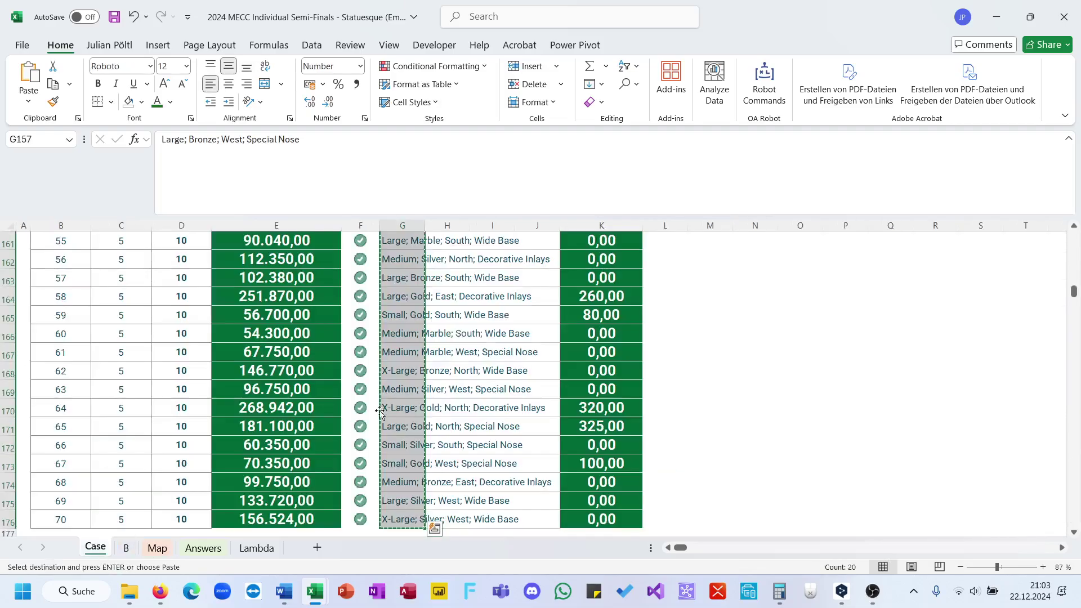
scroll(302, 465, down, 5)
scroll(303, 464, down, 1)
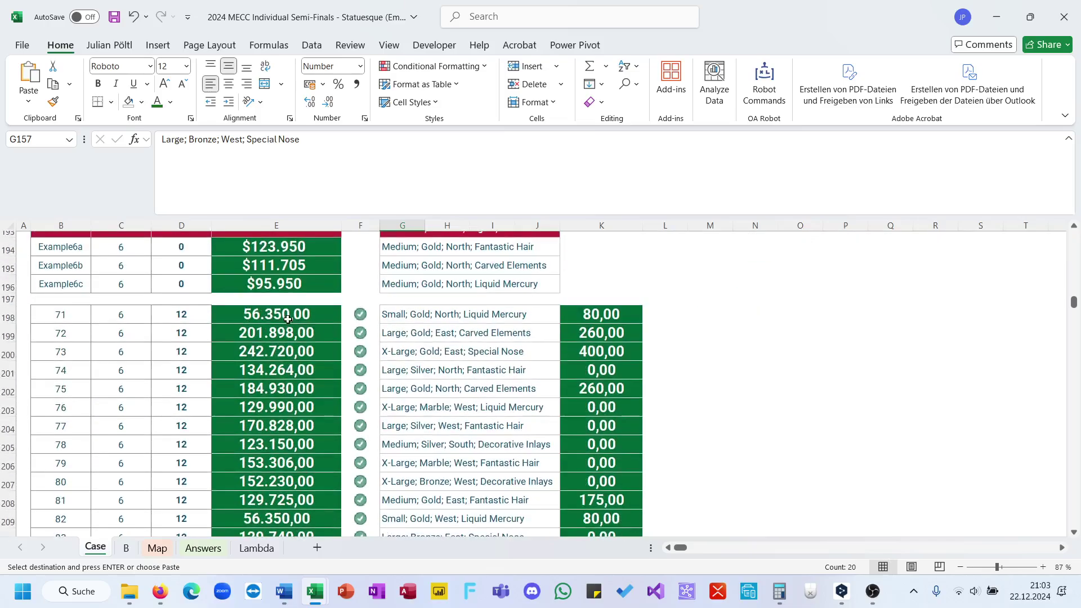
click(247, 314)
scroll(247, 313, down, 3)
click(126, 548)
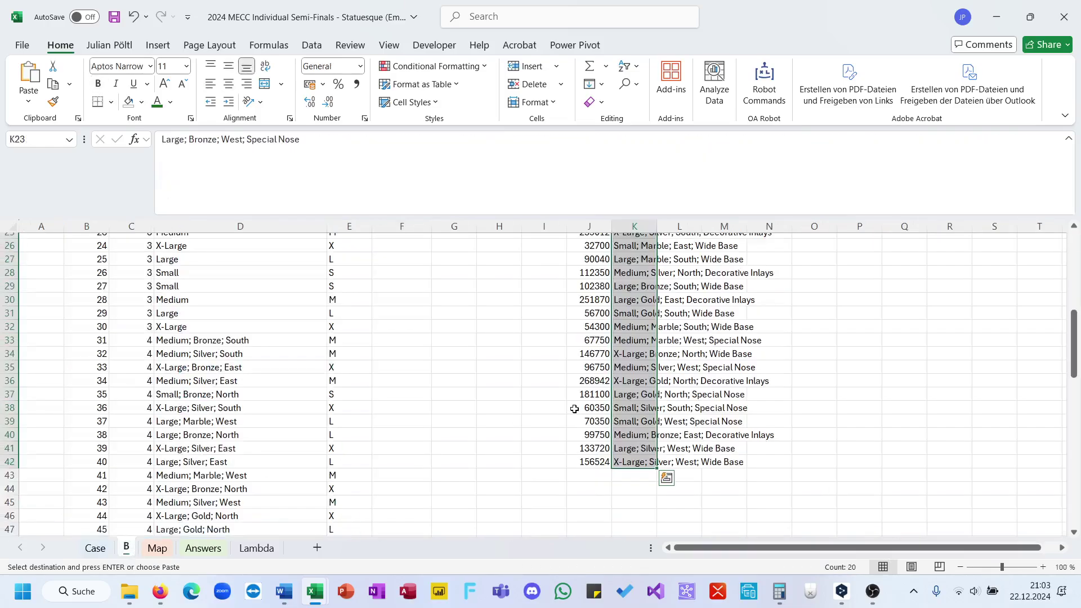
click(596, 477)
key(ctrl+v)
scroll(596, 476, down, 3)
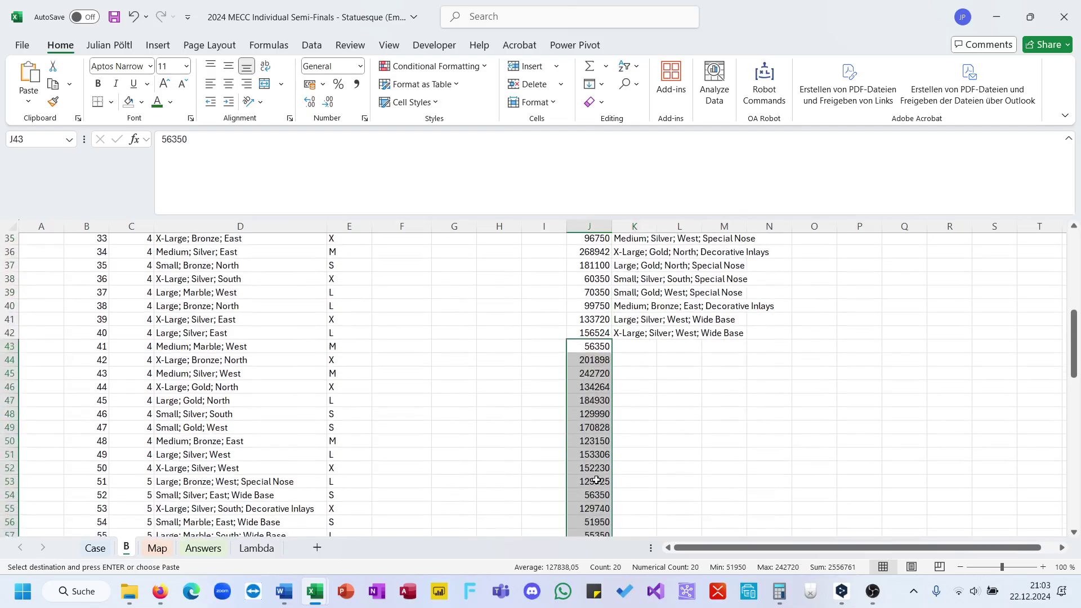
- Copy the Level 6 statue descriptions G198:G217 from the Case sheet as values to sheet B, starting at K43
click(95, 548)
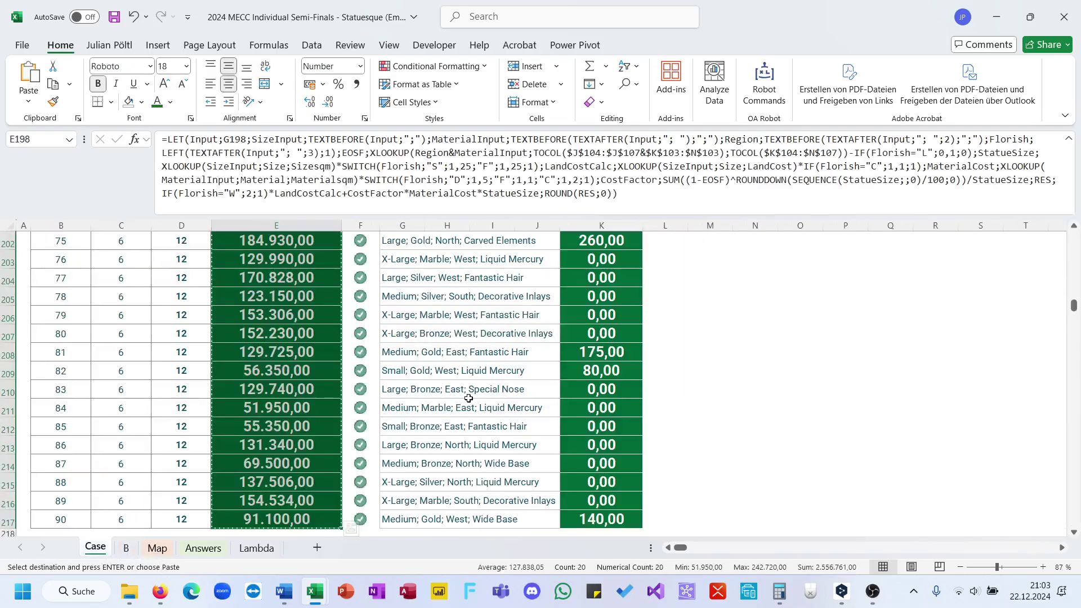
scroll(469, 399, down, 1)
click(392, 274)
key(ctrl+shift+Down)
key(ctrl+c)
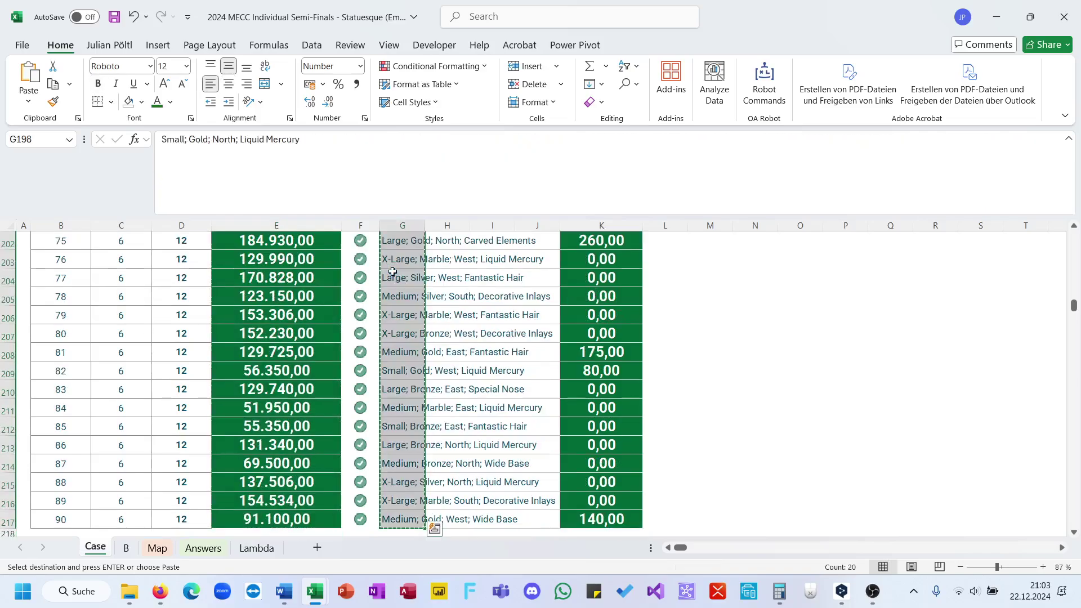
click(126, 548)
click(637, 345)
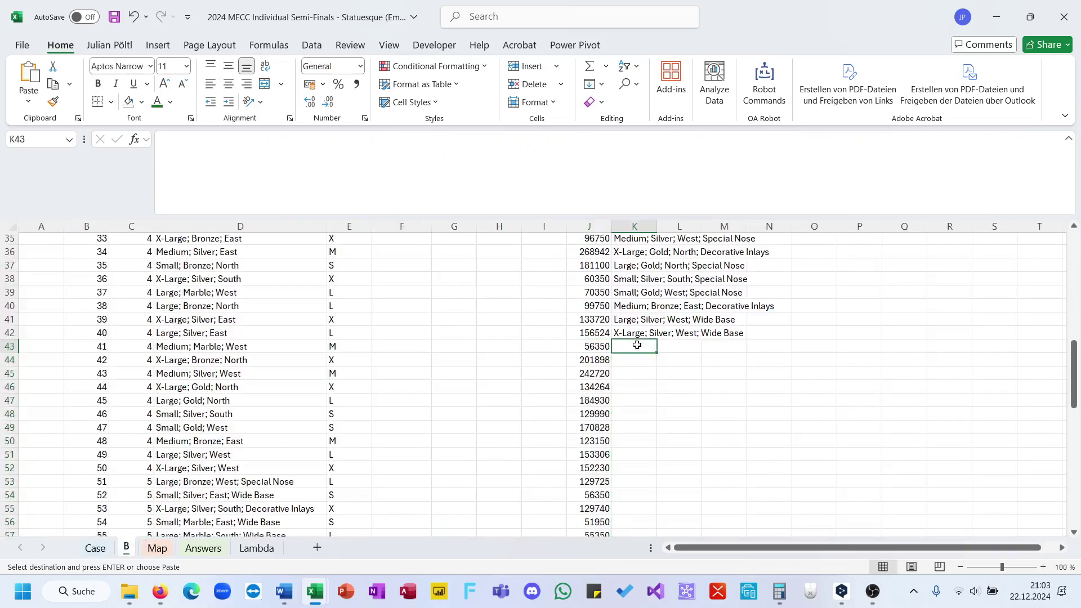
key(ctrl+v)
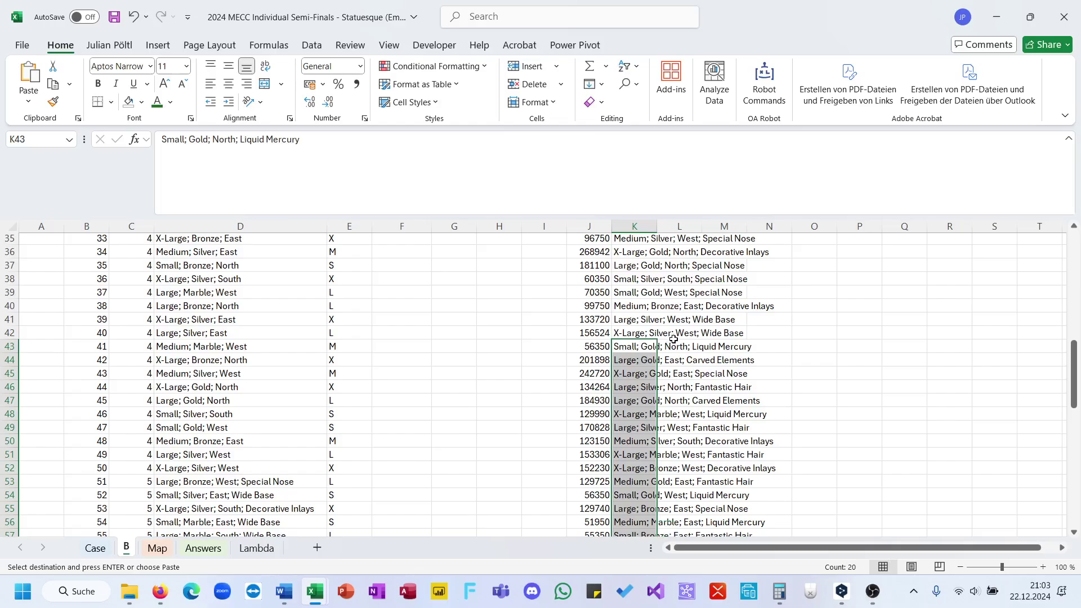
- Review the costs and statue descriptions collected in columns J and K of sheet B, with L3 selected for the region
scroll(674, 340, up, 5)
scroll(673, 340, up, 5)
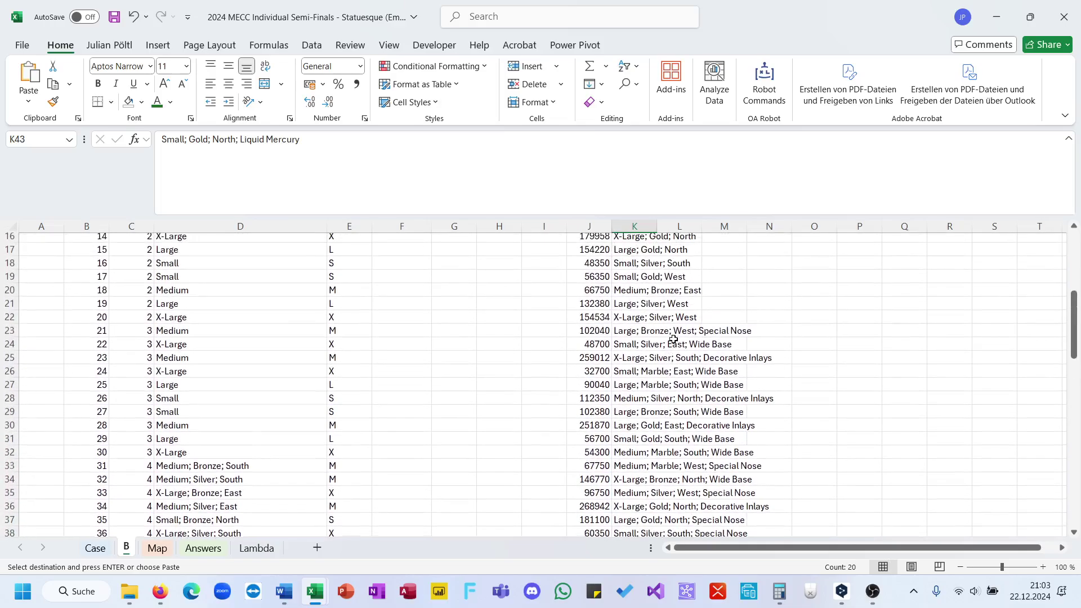
scroll(673, 340, up, 1)
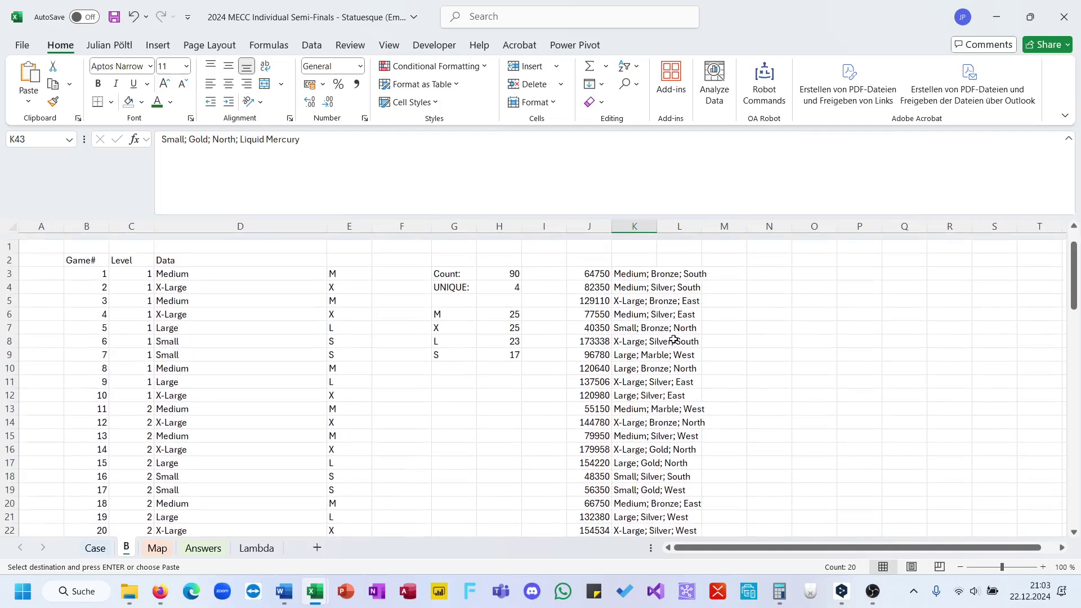
click(682, 265)
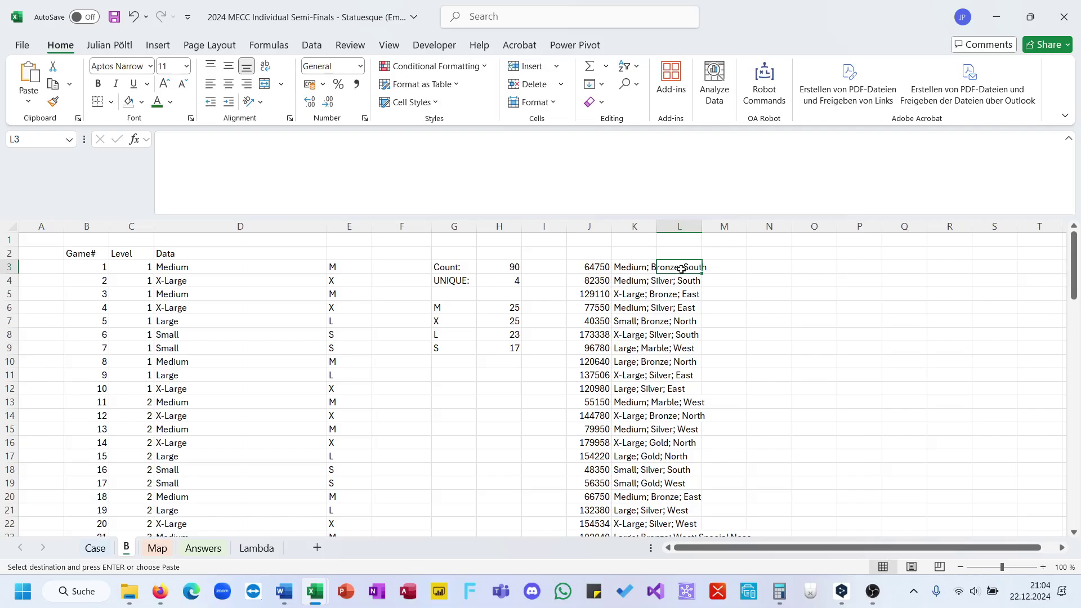
scroll(676, 281, down, 1)
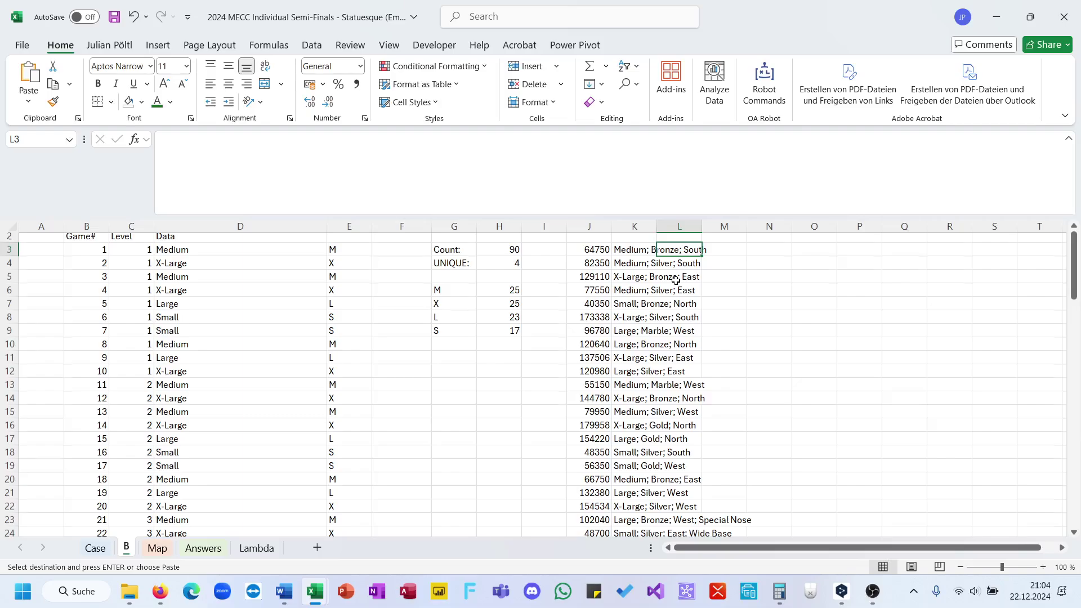
scroll(676, 280, down, 3)
scroll(676, 281, down, 6)
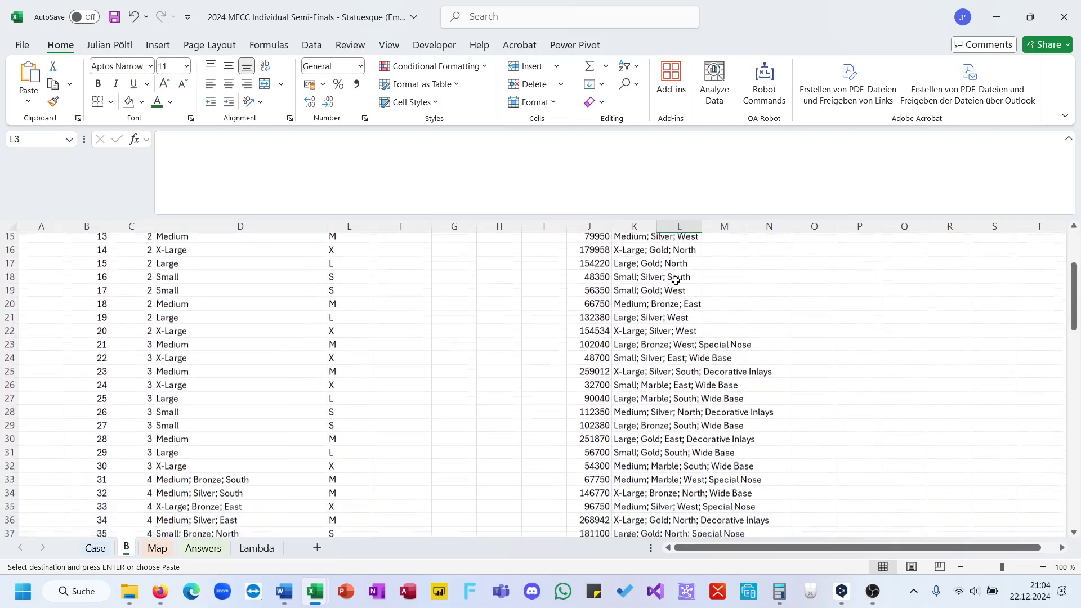
scroll(676, 281, down, 5)
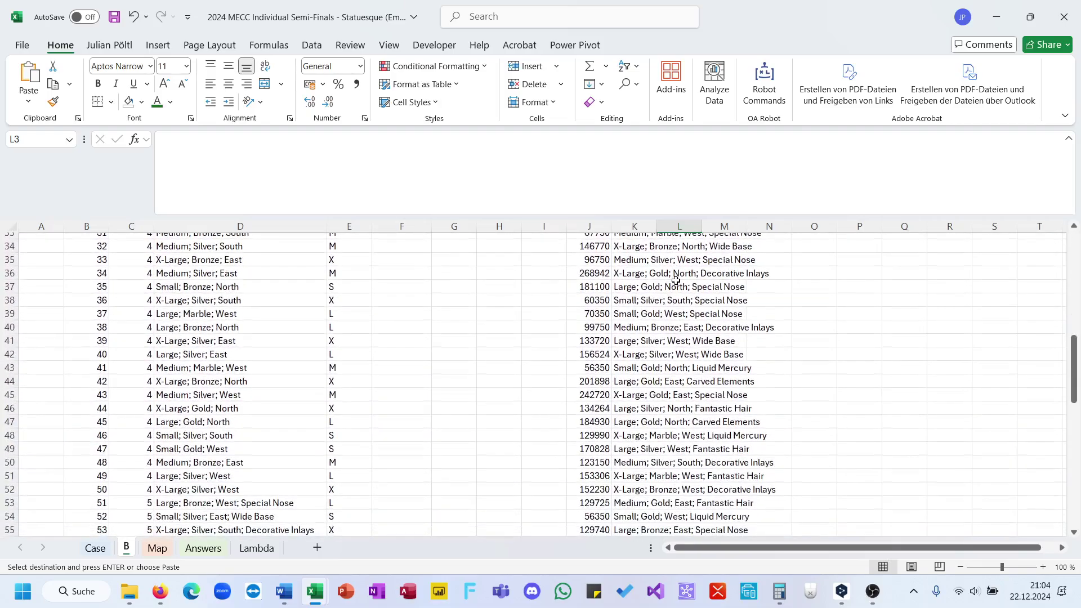
scroll(676, 280, up, 10)
scroll(676, 280, up, 4)
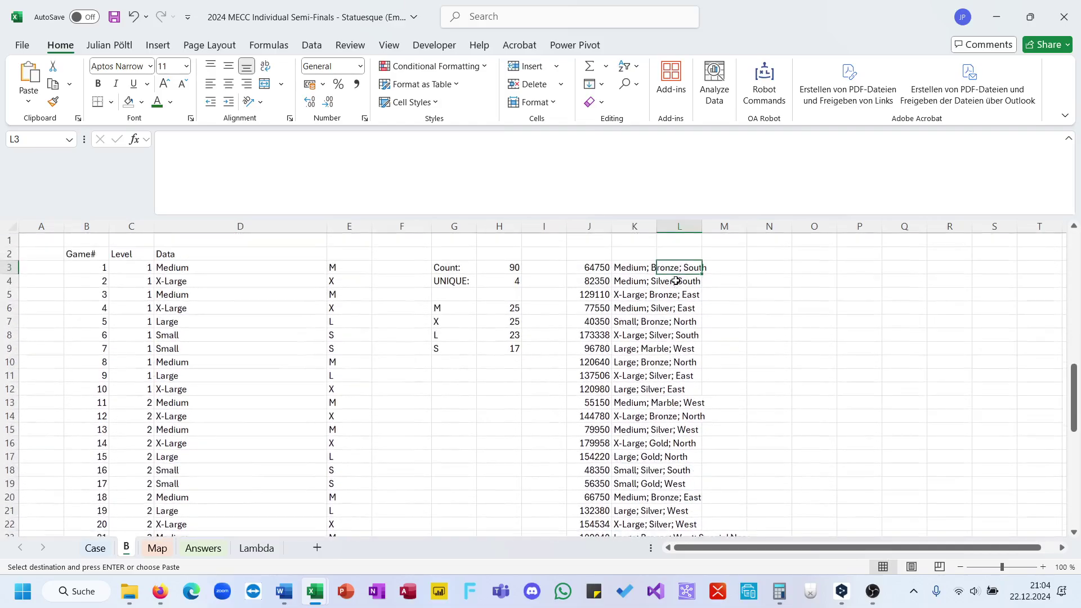
- Fill L3:L62 with a TEXTAFTER formula returning the part of each column K description after the second "; ", starting with =TEXTAFTER(K3;"; ";2)
scroll(676, 281, down, 1)
text(=)
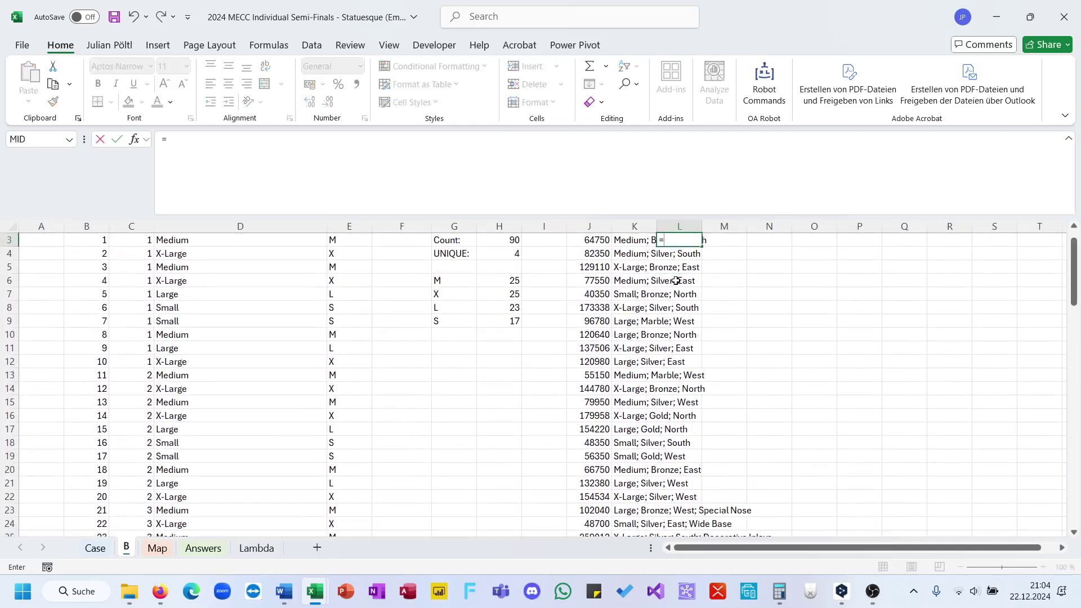
text(Text)
key(Down)
key(Tab)
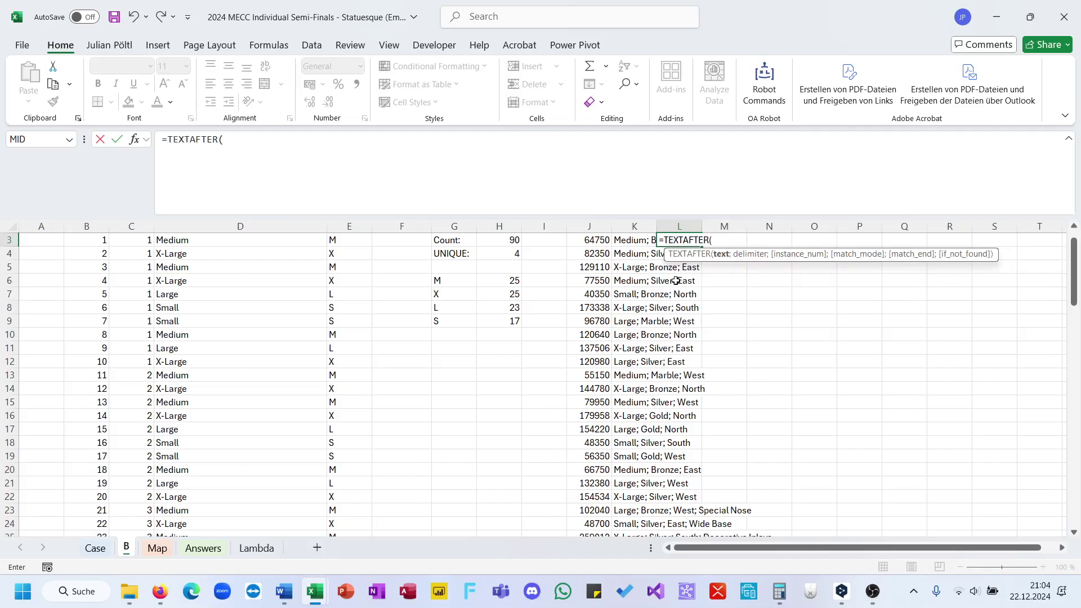
key(Left)
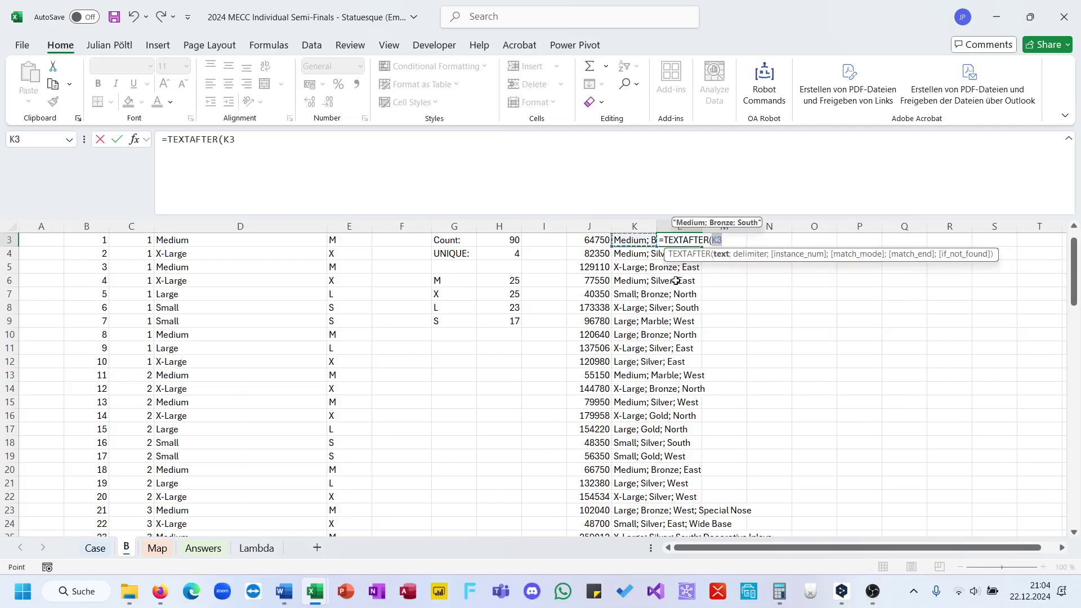
text(;")
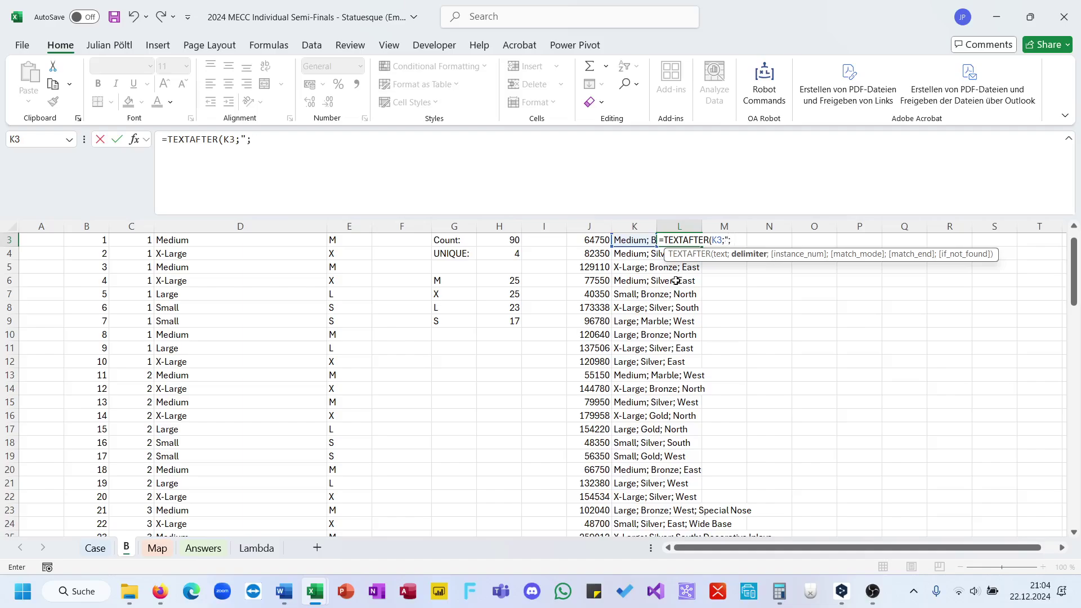
text(; ";2)
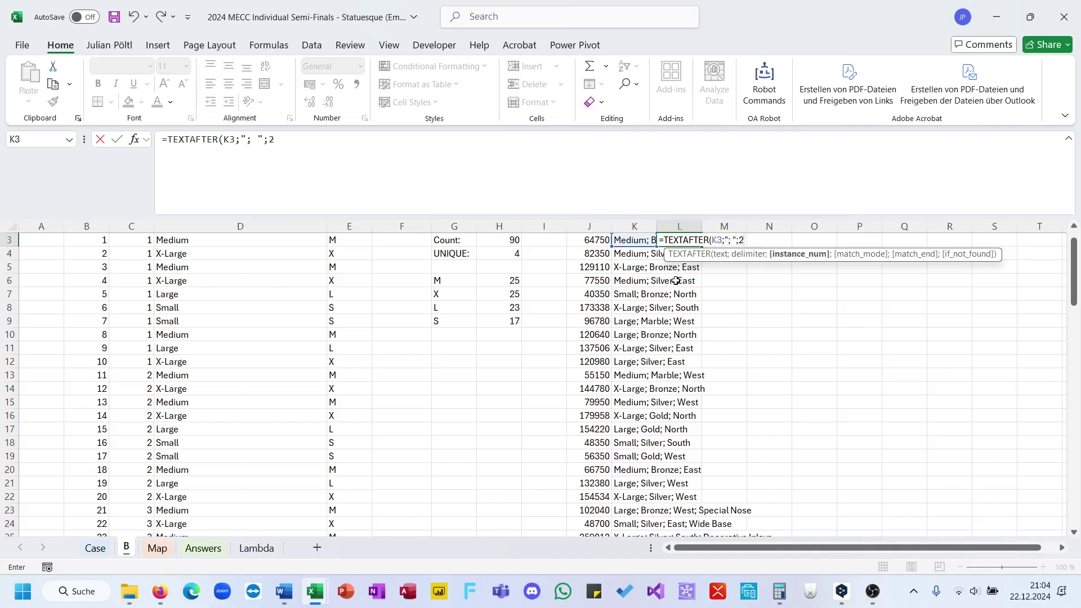
text())
key(ctrl+Return)
double_click(706, 250)
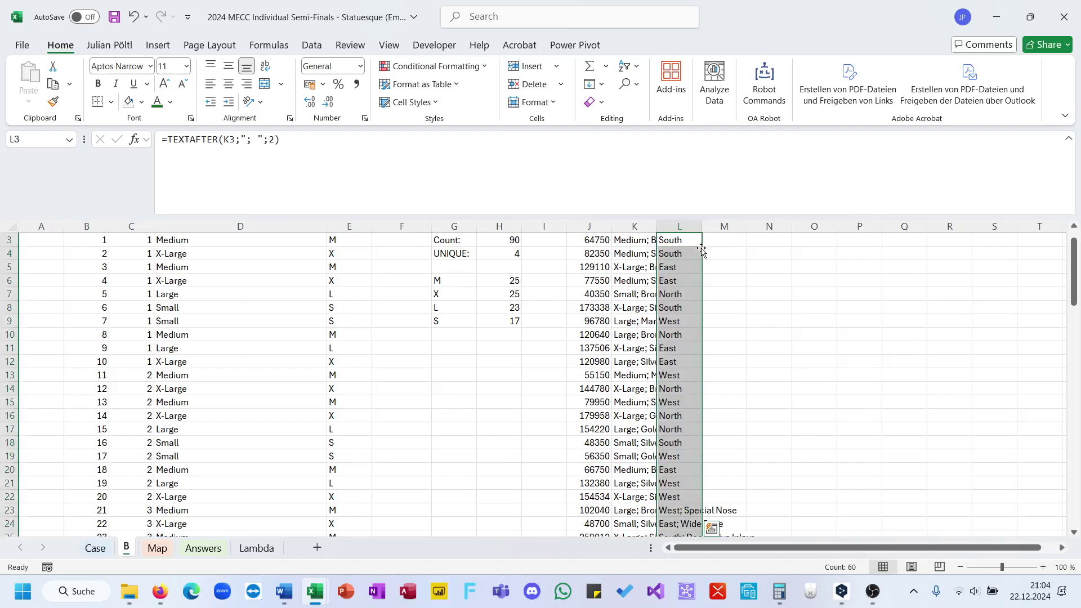
- Wrap the formula in L23 in TEXTBEFORE with ";" as delimiter and fill it down to L62
scroll(690, 379, down, 5)
click(665, 297)
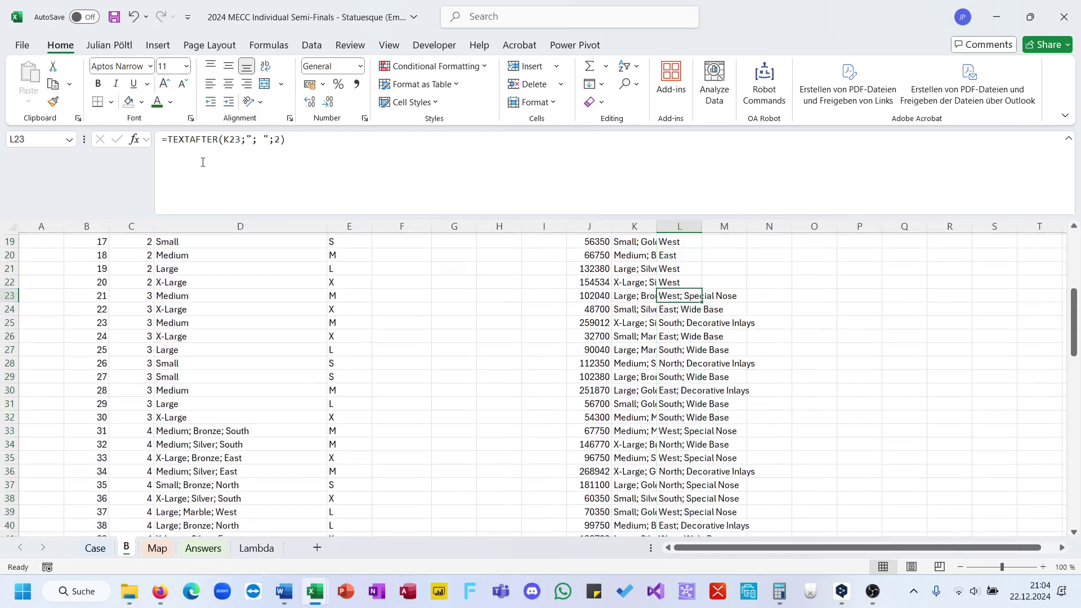
click(167, 139)
text(TEXTBEFORE()
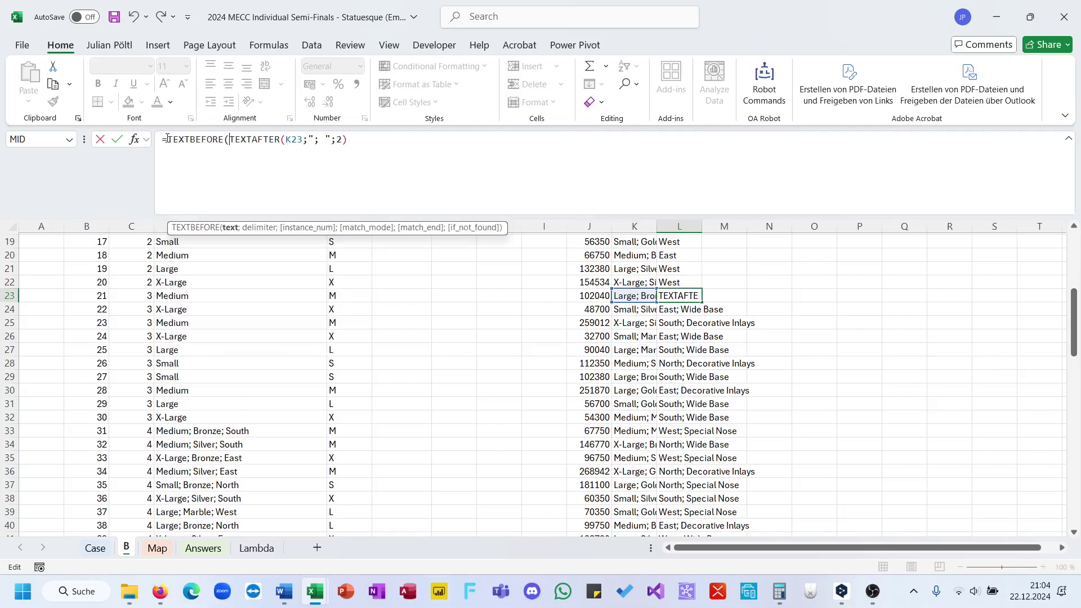
key(End)
text(;";"))
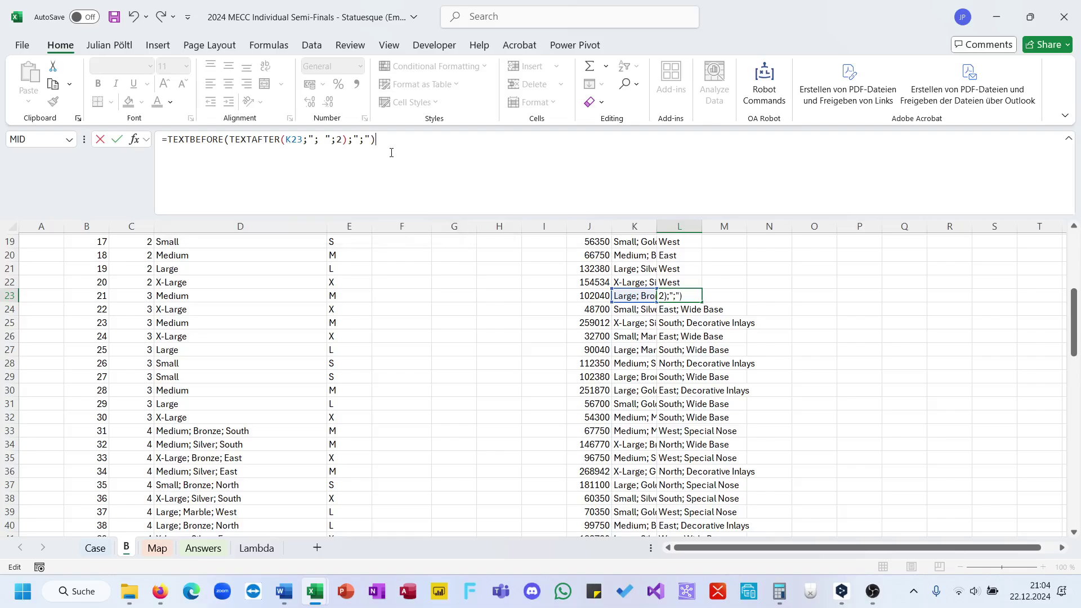
key(ctrl+Return)
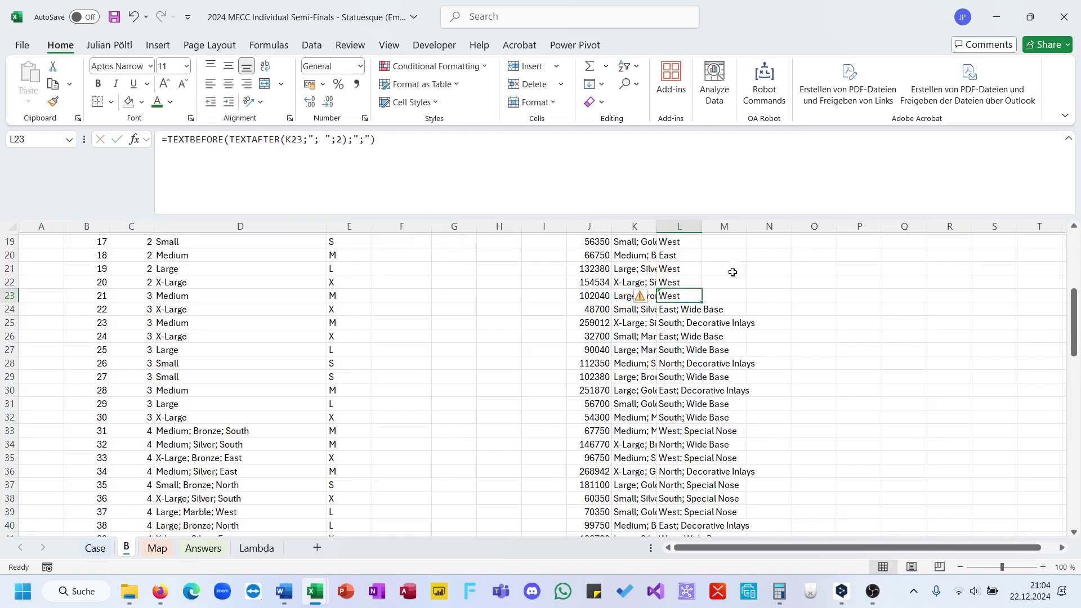
double_click(702, 303)
- Total the costs per region in N3 with =GROUPBY(L3:L62;J3:J62;SUM)
scroll(702, 302, up, 6)
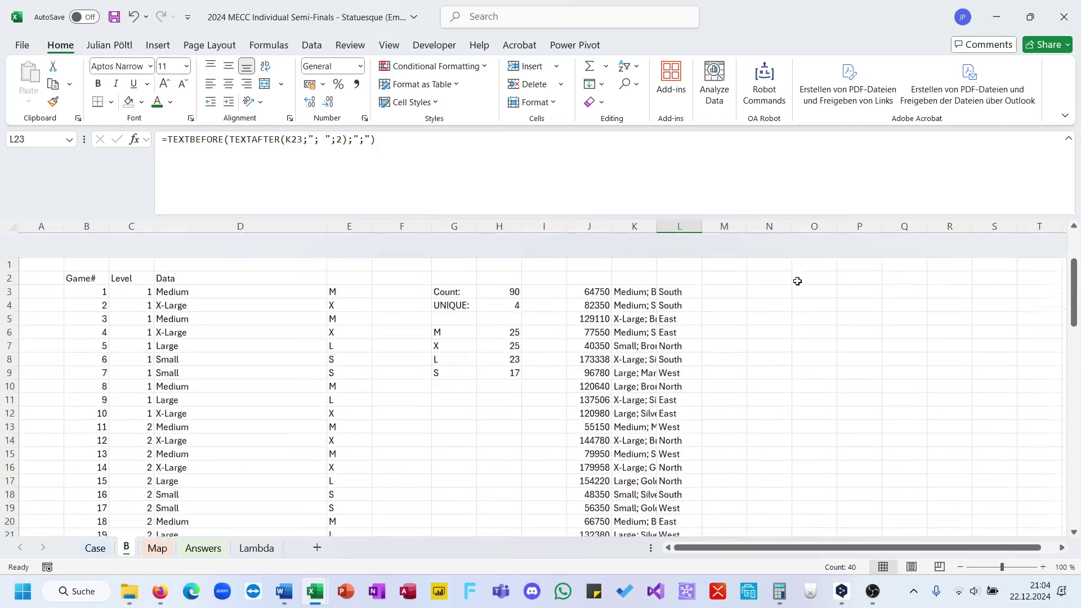
click(763, 268)
text(=)
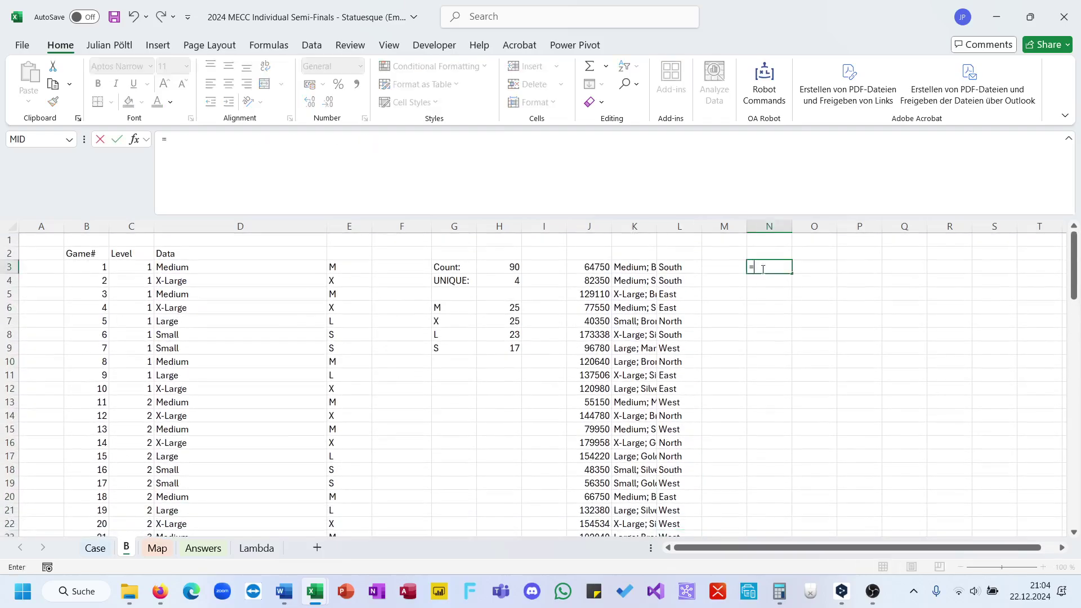
text(gro)
key(Tab)
key(Left)
key(Left)
key(Left)
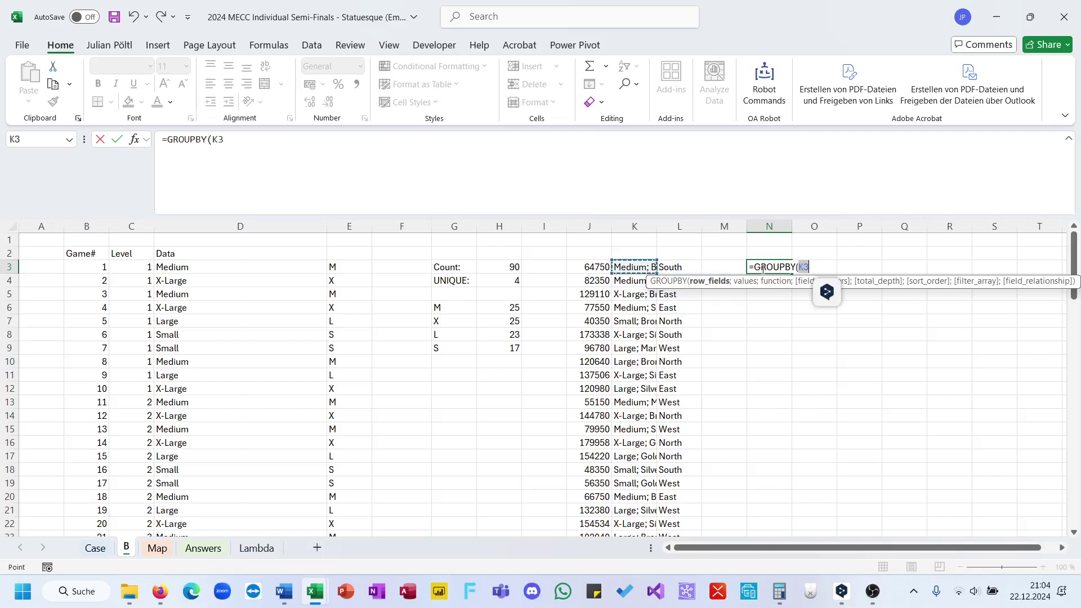
key(Right)
key(ctrl+shift+Down)
text(;)
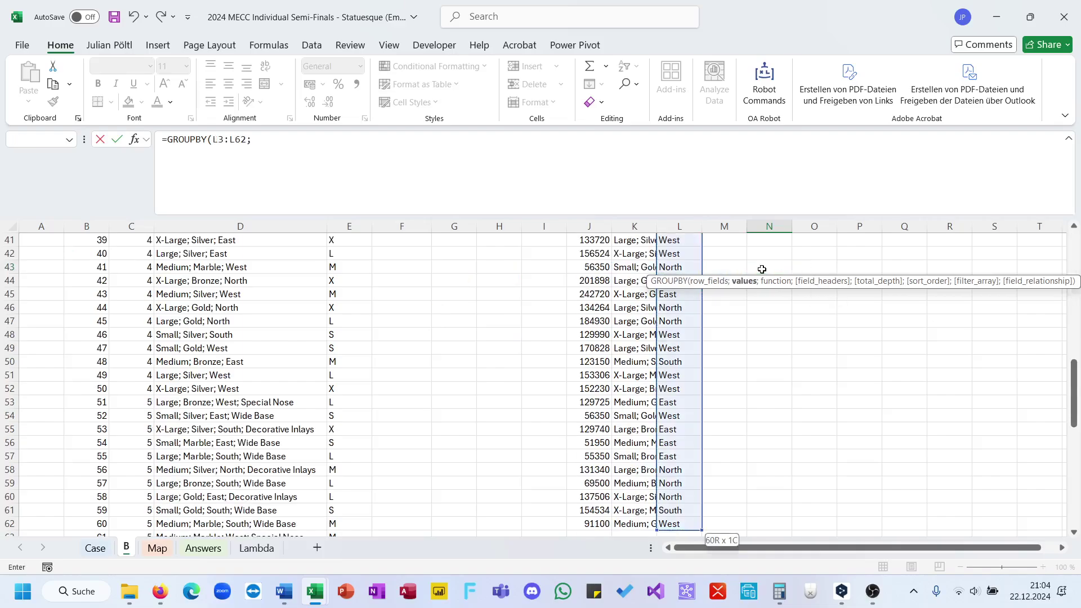
key(Left)
key(Left)
key(Left)
key(Left)
key(ctrl+shift+Down)
text(;SUM))
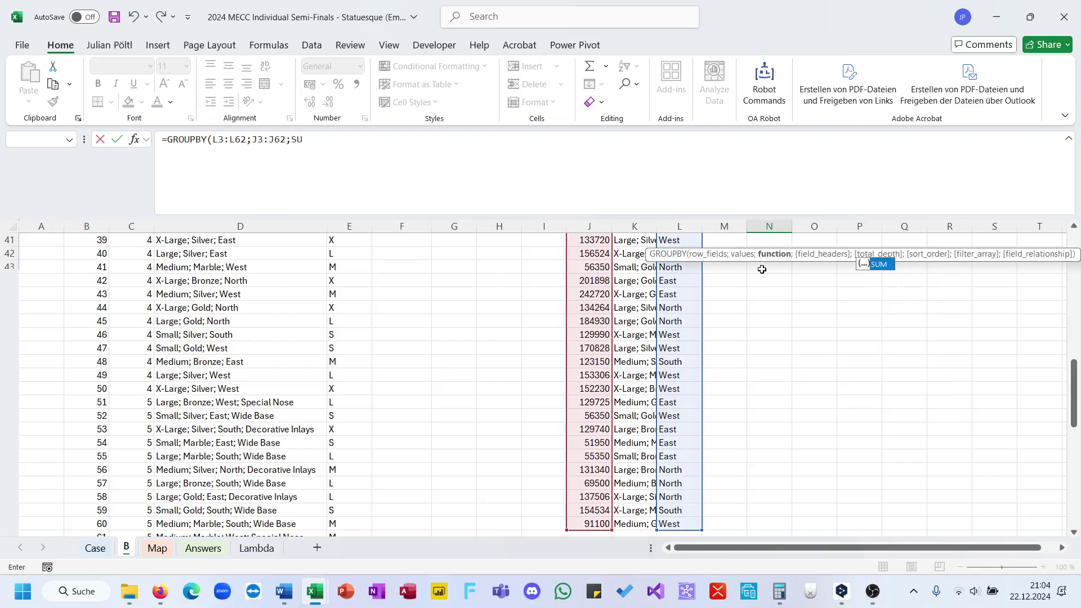
key(Return)
key(Up)
key(Up)
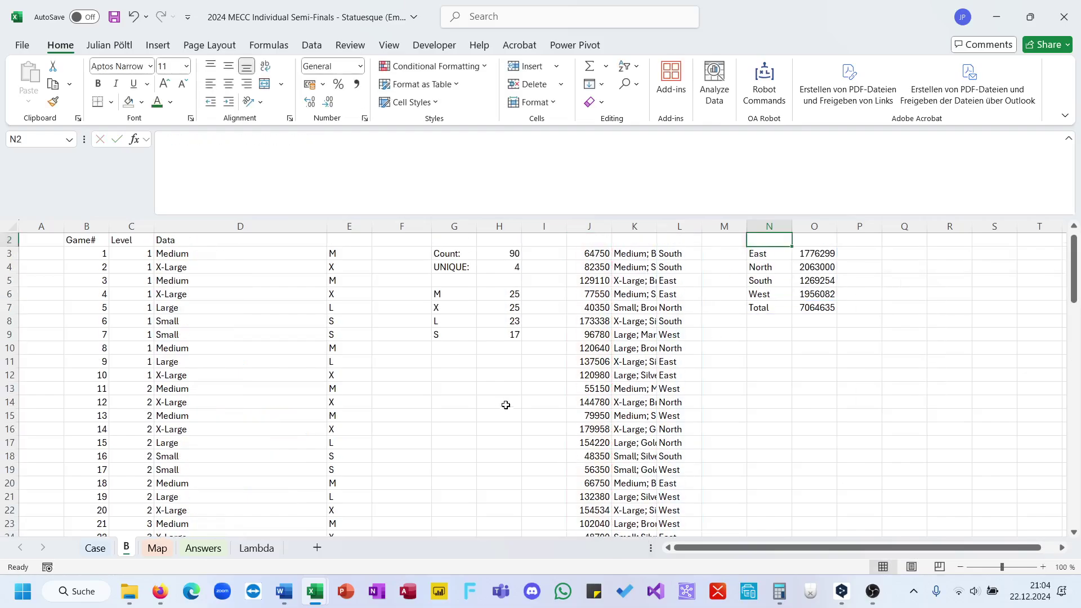
- Reread the full Bonus 4 question on the Case sheet
click(94, 548)
scroll(321, 440, up, 20)
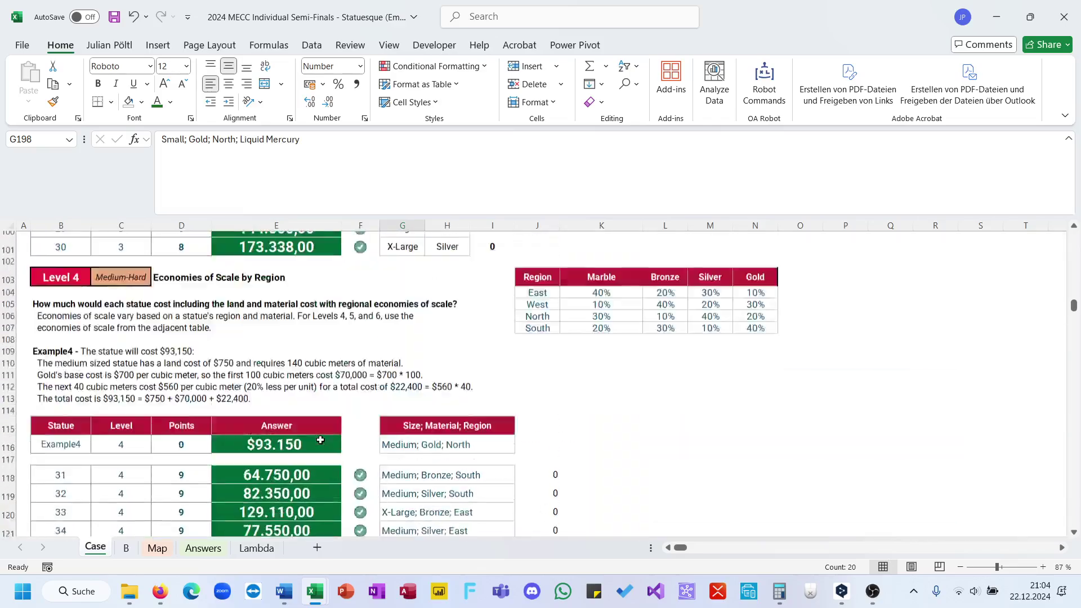
scroll(320, 440, up, 1)
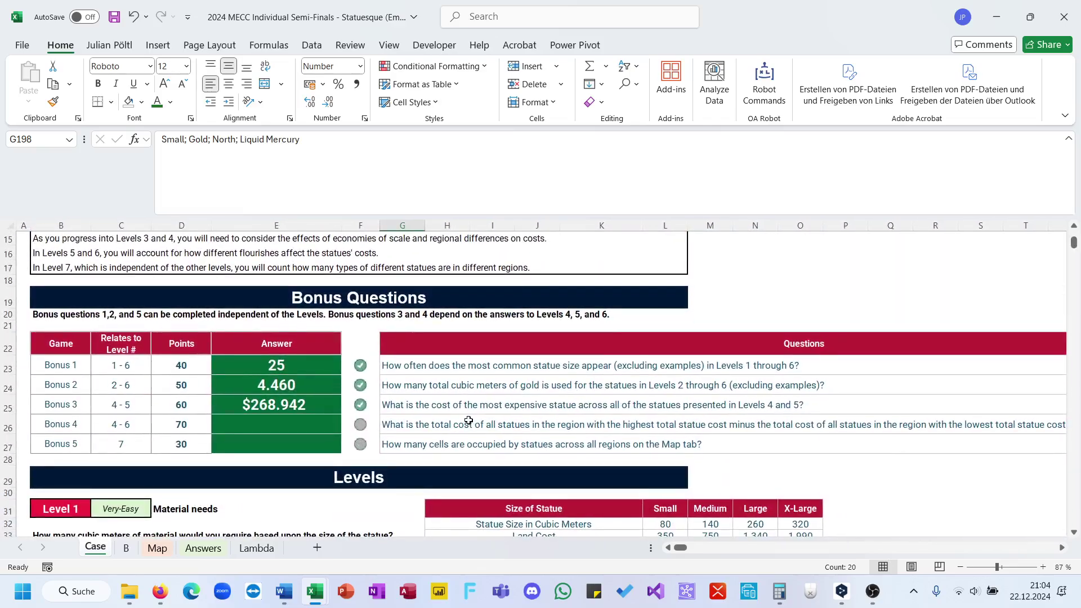
click(469, 421)
scroll(470, 422, right, 2)
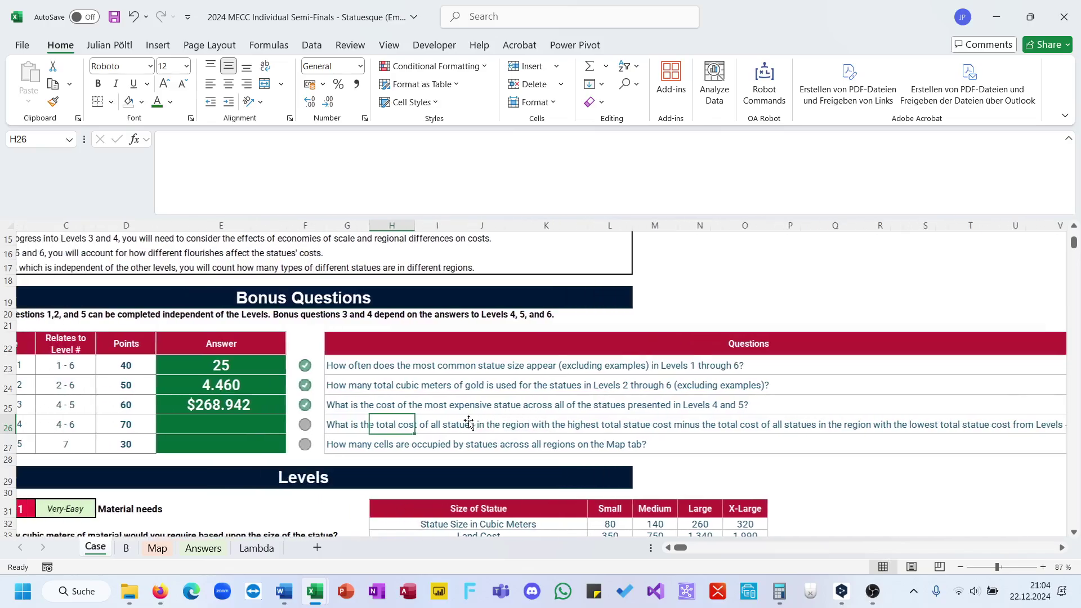
scroll(469, 421, left, 2)
- Calculate the difference between the highest and lowest regional totals in O9 of sheet B with =MAX(O3:O6)-MIN(O3:O6)
click(133, 551)
scroll(623, 343, up, 1)
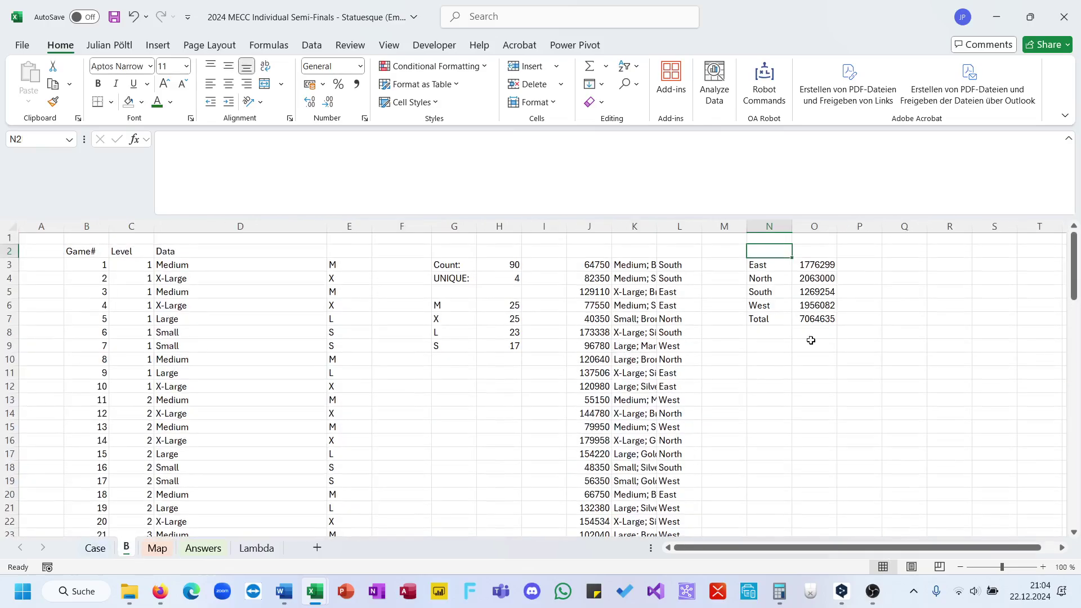
click(811, 341)
text(=max()
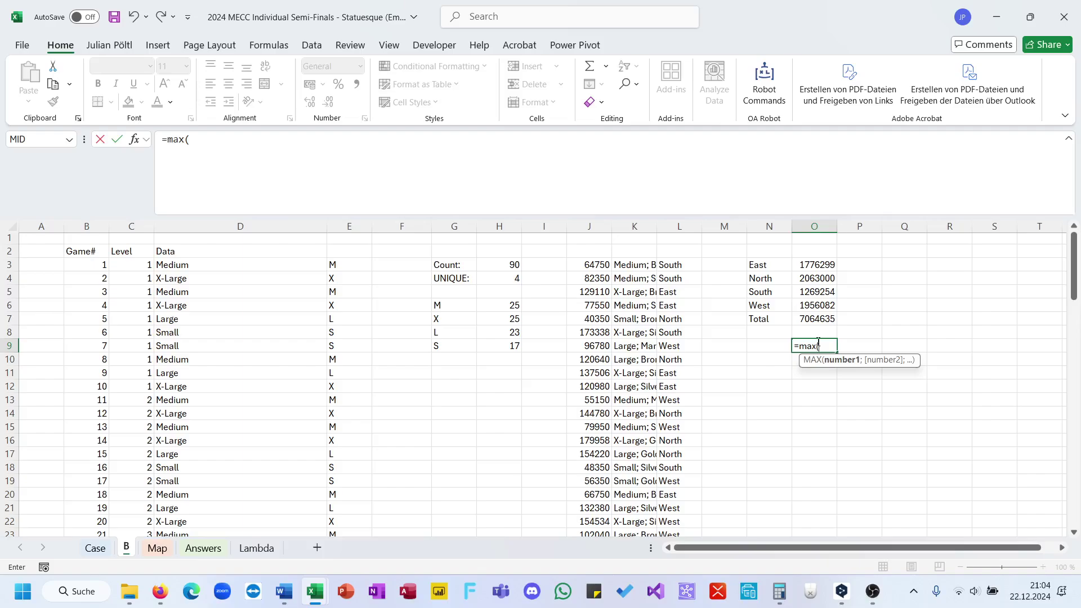
drag(814, 265, 812, 309)
text()-min()
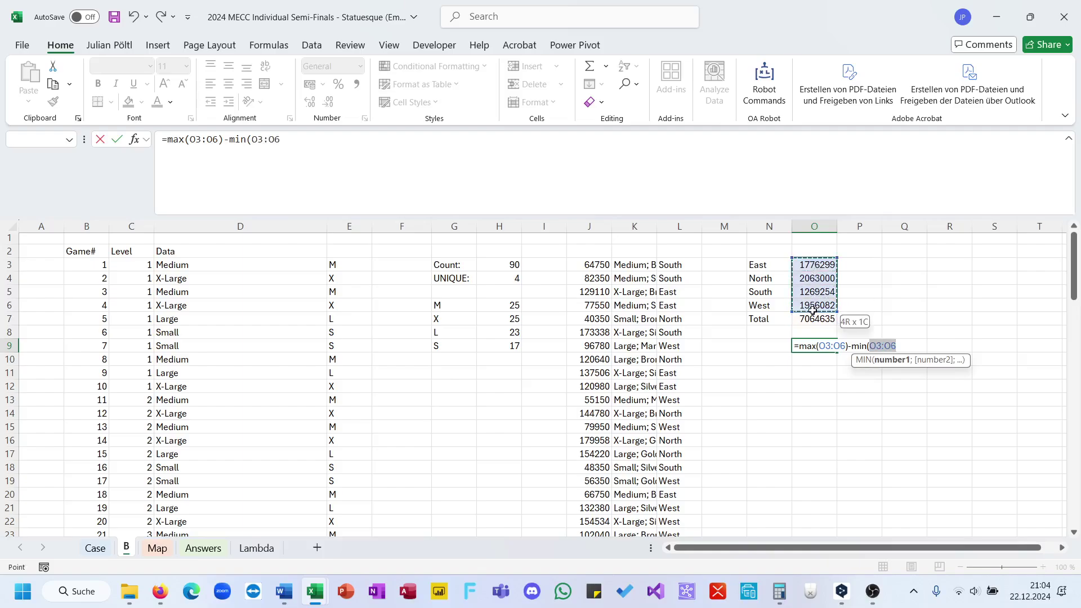
key(Return)
- Copy the result in O9 as a value into the Bonus 4 answer cell E26 on the Case sheet
key(ctrl+c)
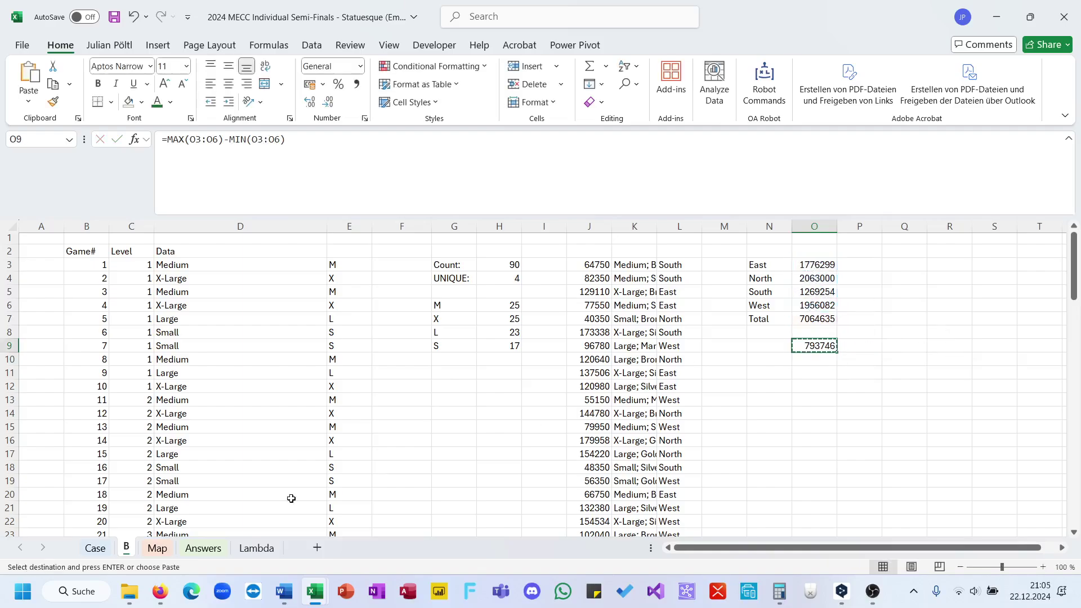
click(95, 548)
click(274, 423)
key(ctrl+shift+v)
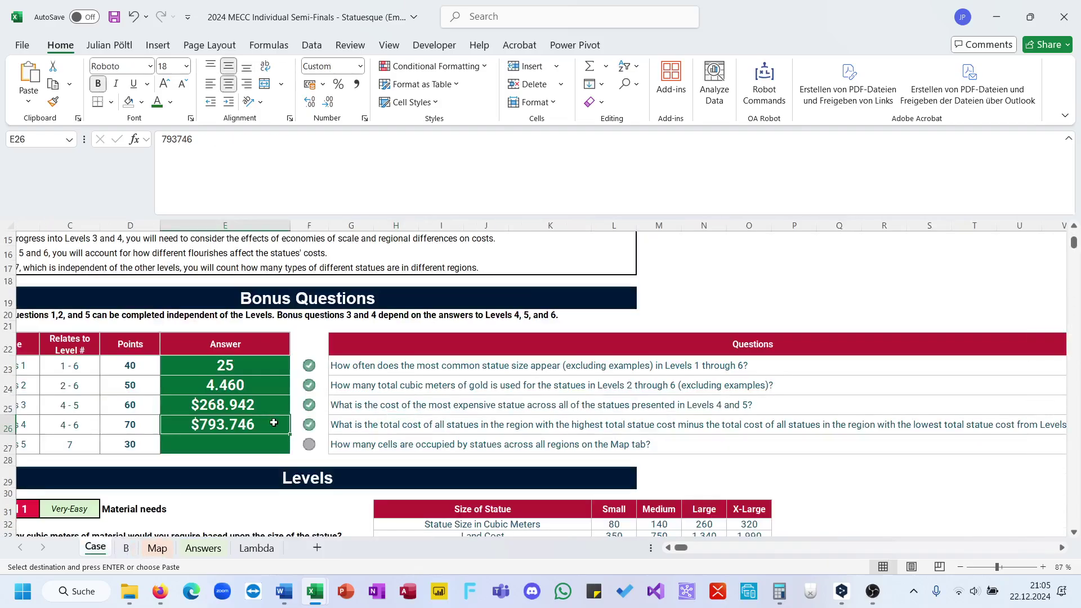
- Reread the Bonus 5 question on the Case sheet and examine the GROUPBY statue counts per size in V68 on the Map sheet
click(372, 446)
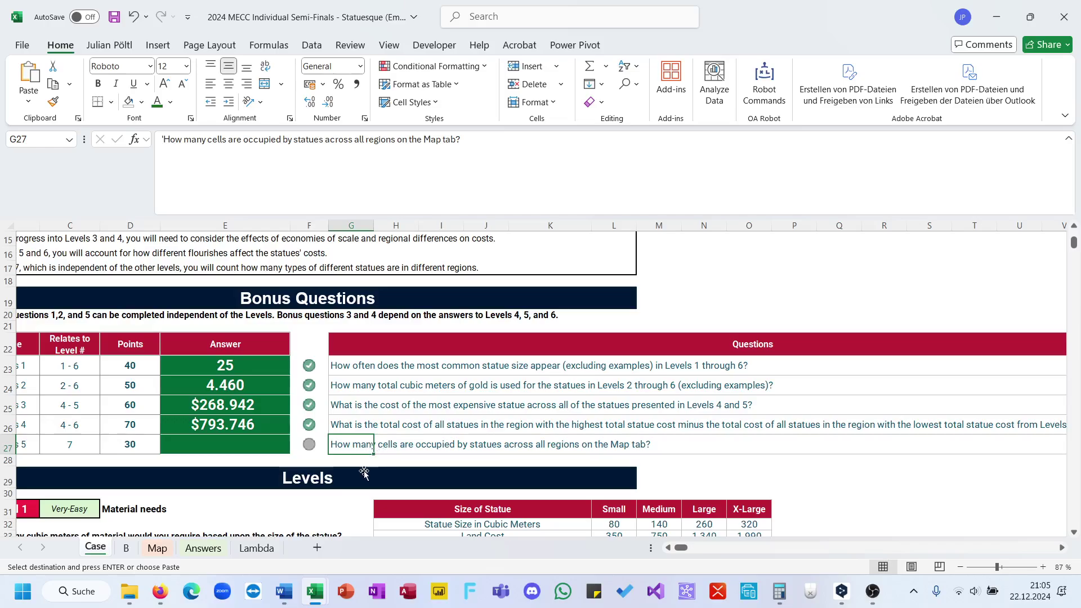
click(130, 552)
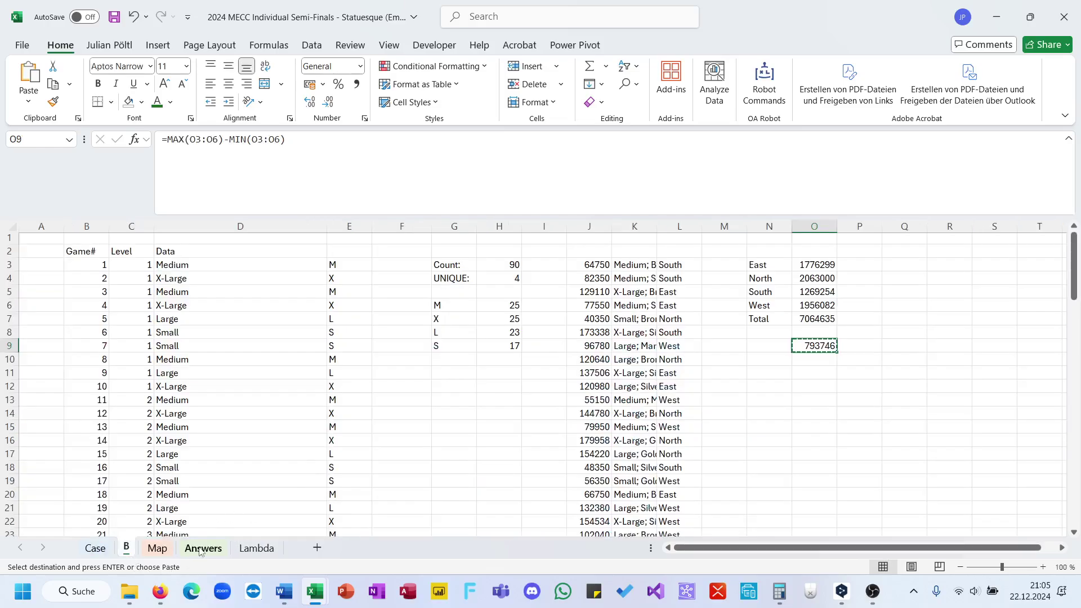
click(164, 550)
scroll(292, 451, up, 15)
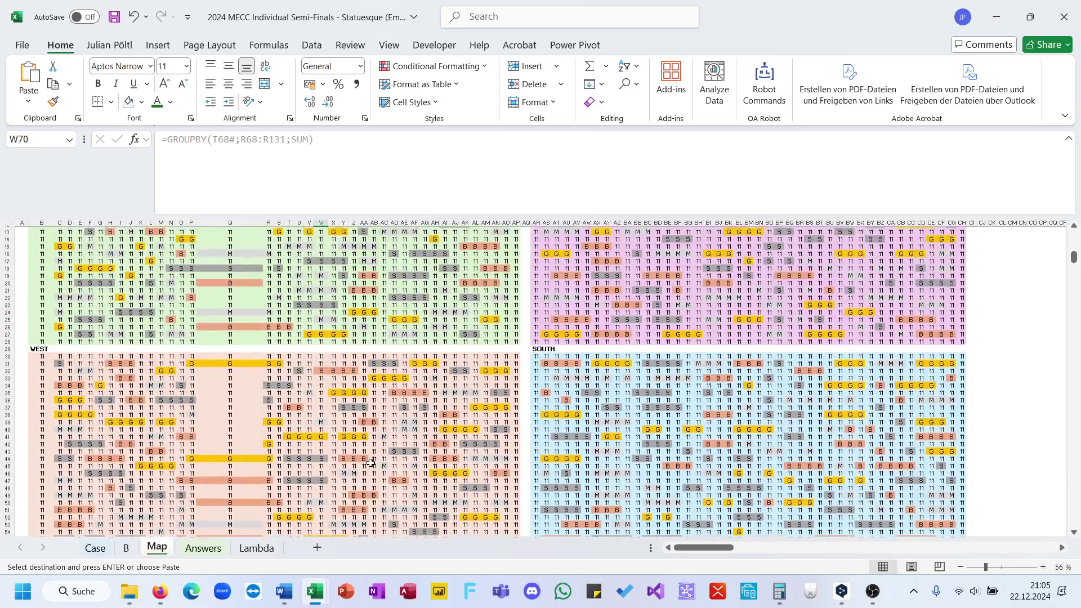
scroll(256, 439, down, 6)
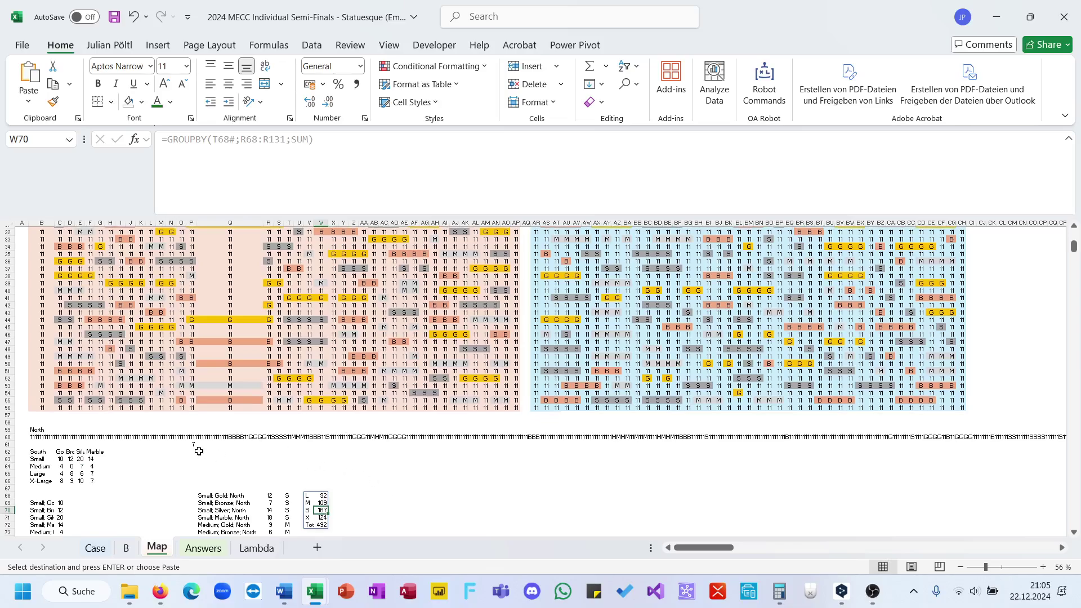
scroll(358, 452, down, 6)
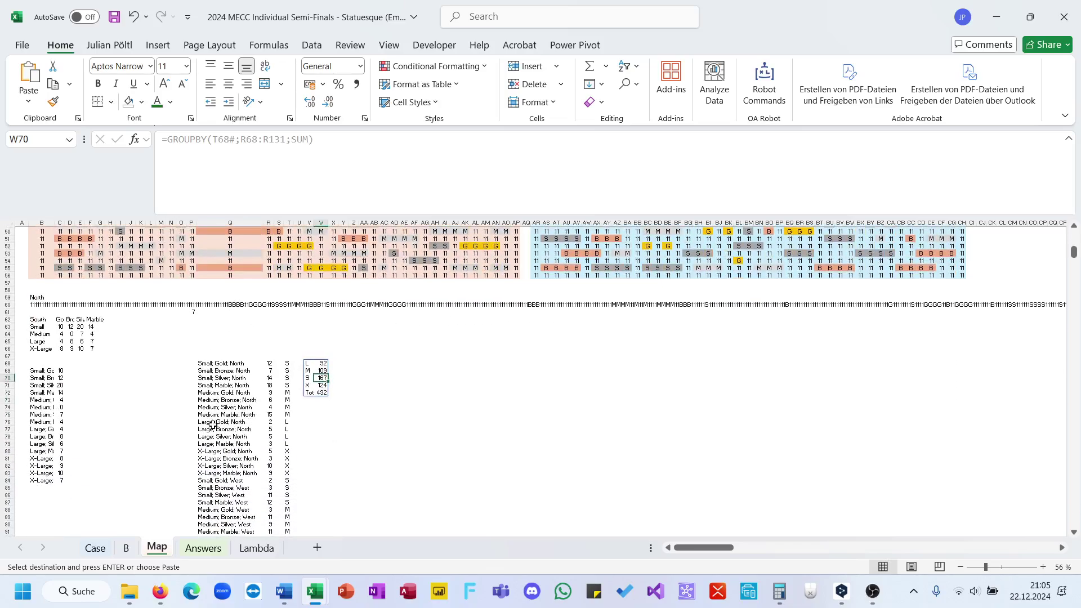
click(307, 364)
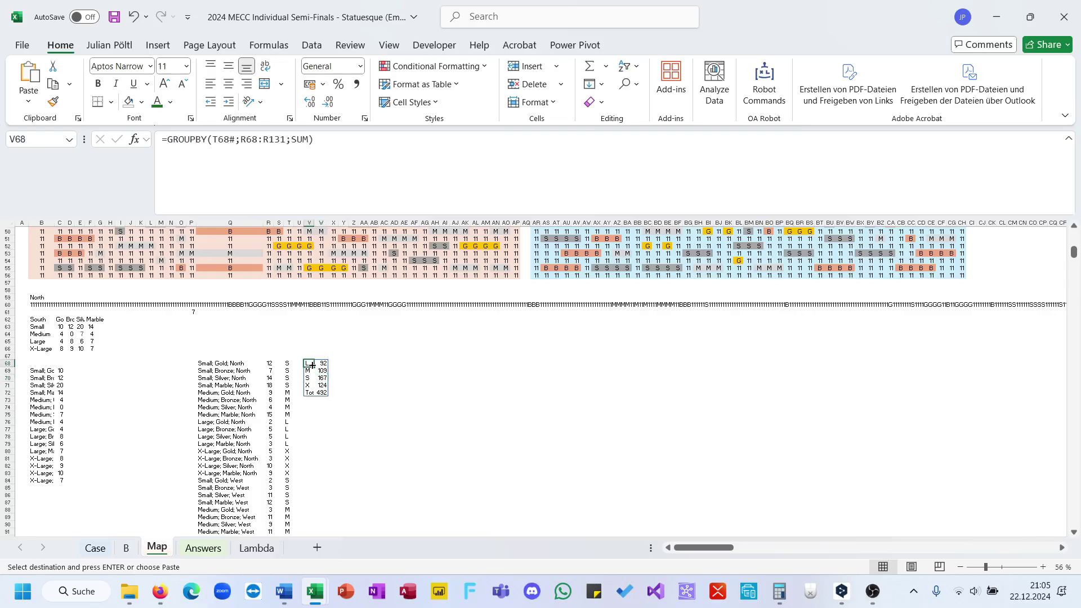
click(381, 189)
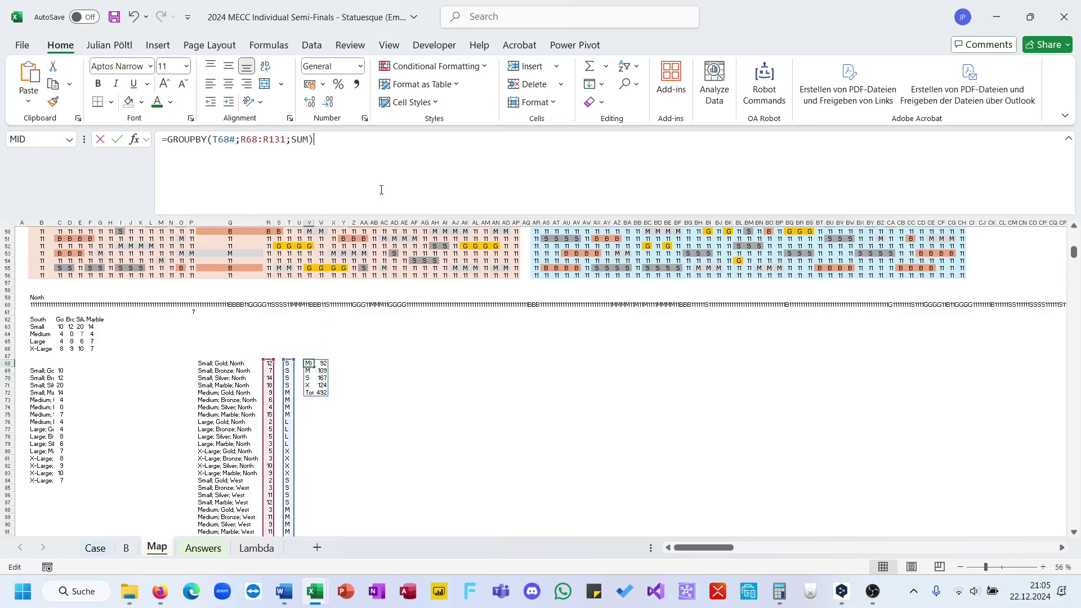
key(Return)
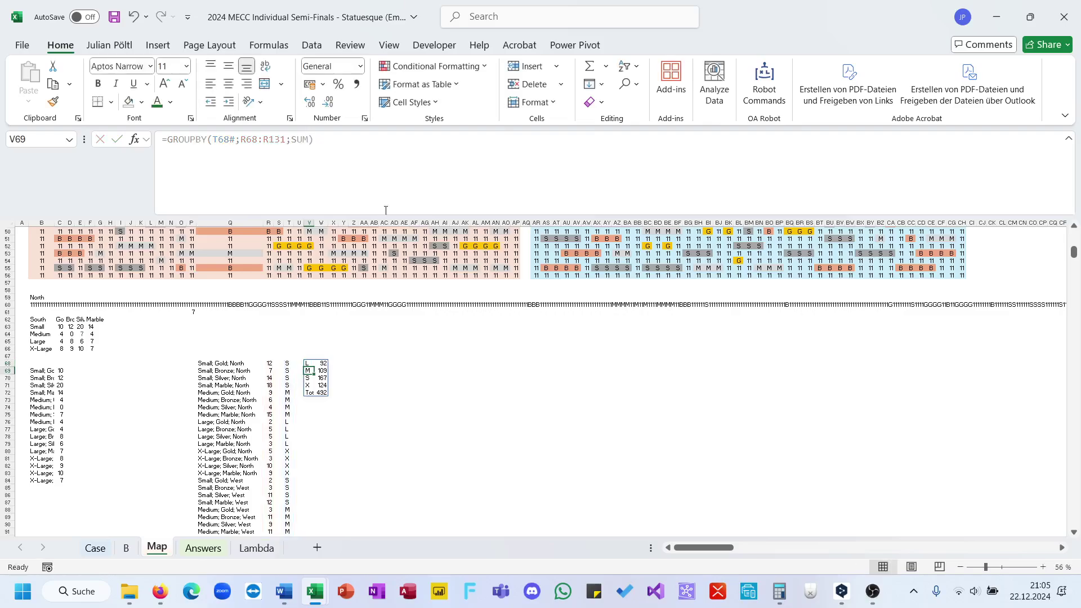
- Calculate the cells occupied by large statues in X68 with =W68*3 and by medium statues in X69 with =W69*2
click(336, 363)
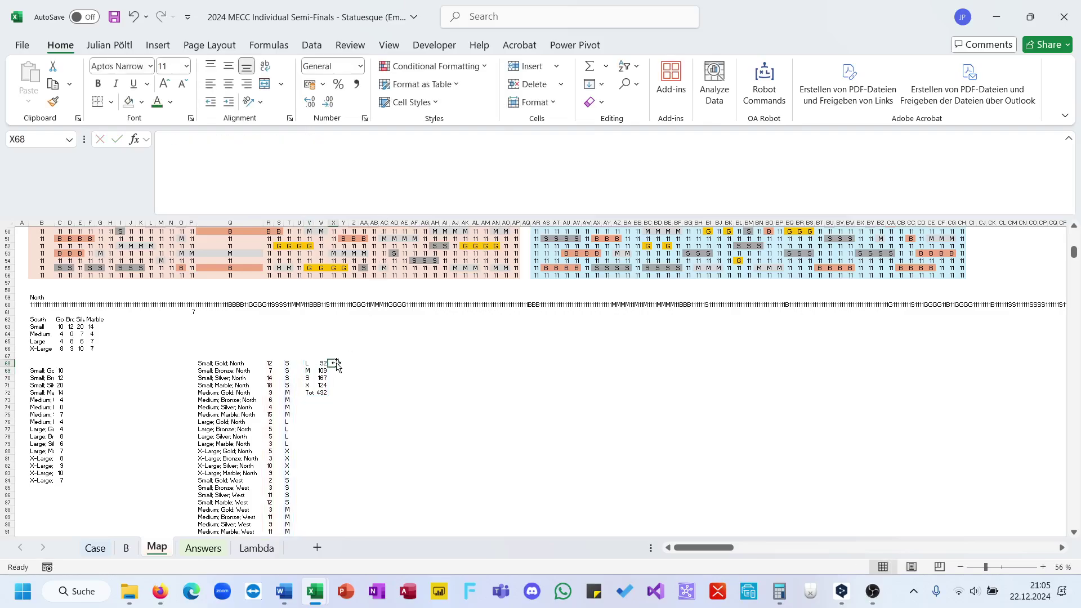
text(=)
key(Left)
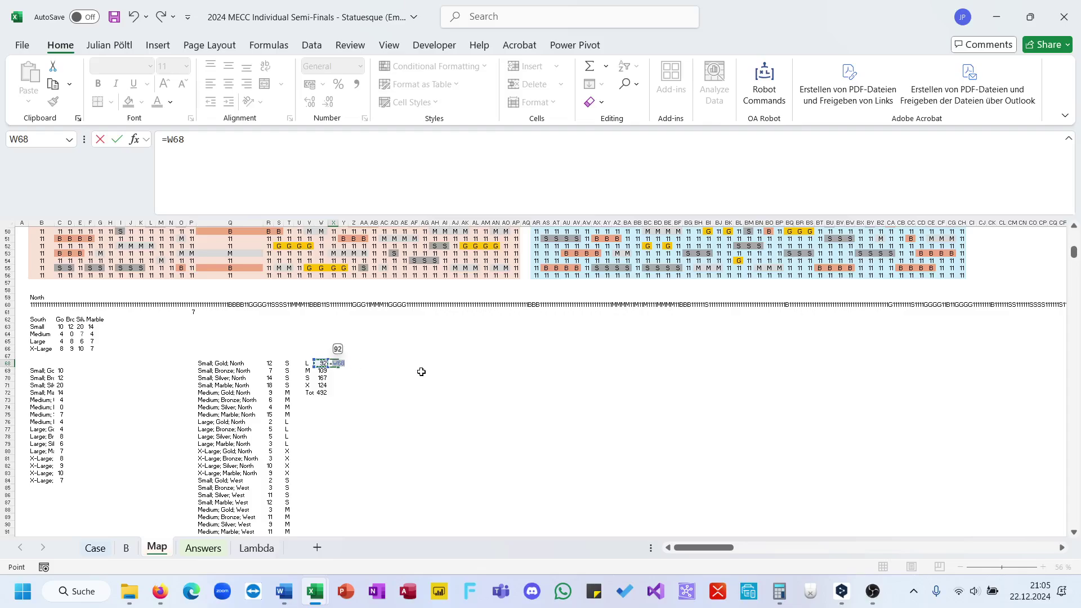
scroll(421, 372, up, 1)
text(*3)
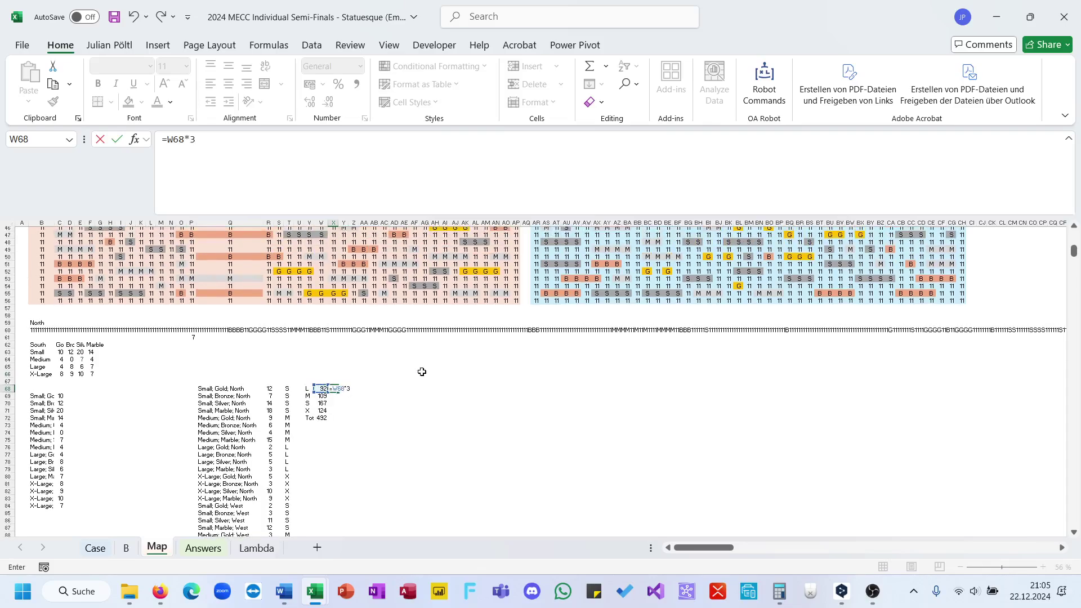
key(Return)
text(=)
key(Left)
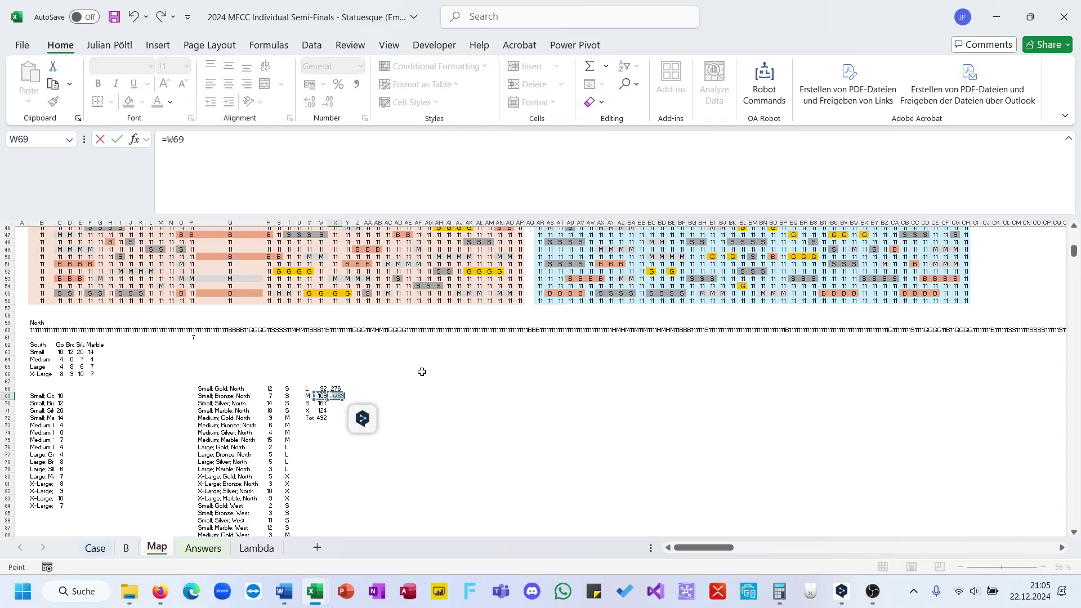
text(*2)
key(Return)
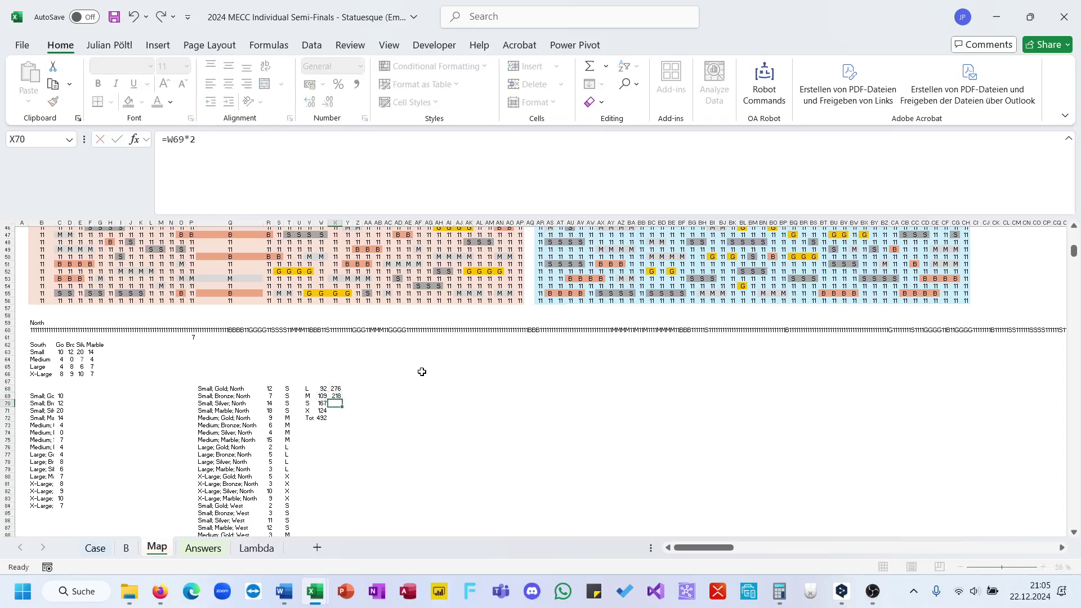
- Calculate the cells occupied by small statues in X70 with =W70 and by X-Large statues in X71 with =W71*4
text(=)
key(Left)
key(Return)
text(=)
key(Left)
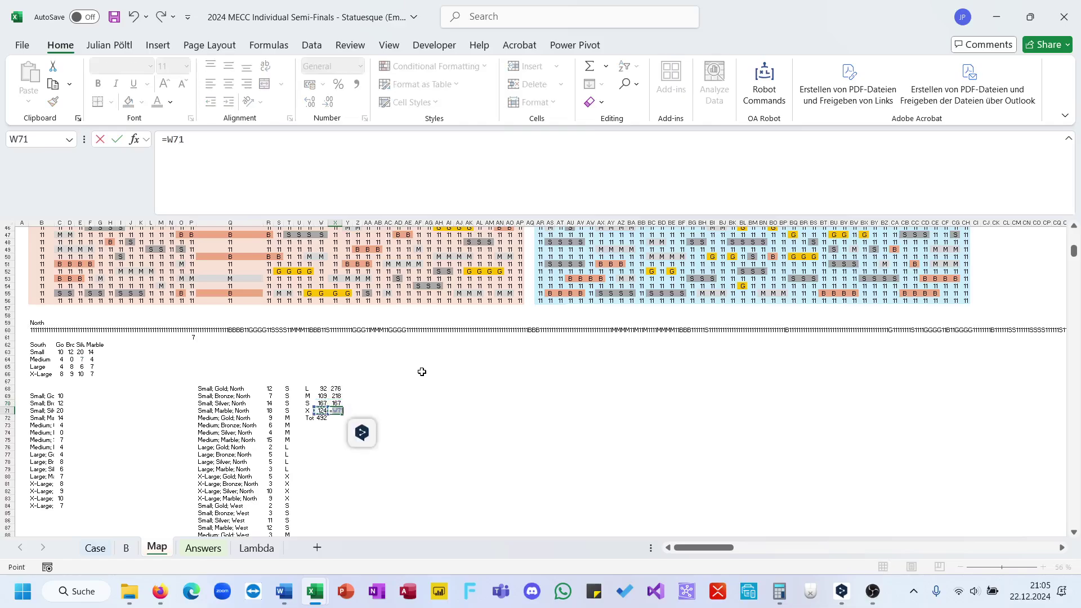
text(*4)
key(ctrl+Return)
- Read the sum of X68:X71 and enter 1157 as the Bonus 5 answer in E27 on the Case sheet
key(ctrl+shift+Up)
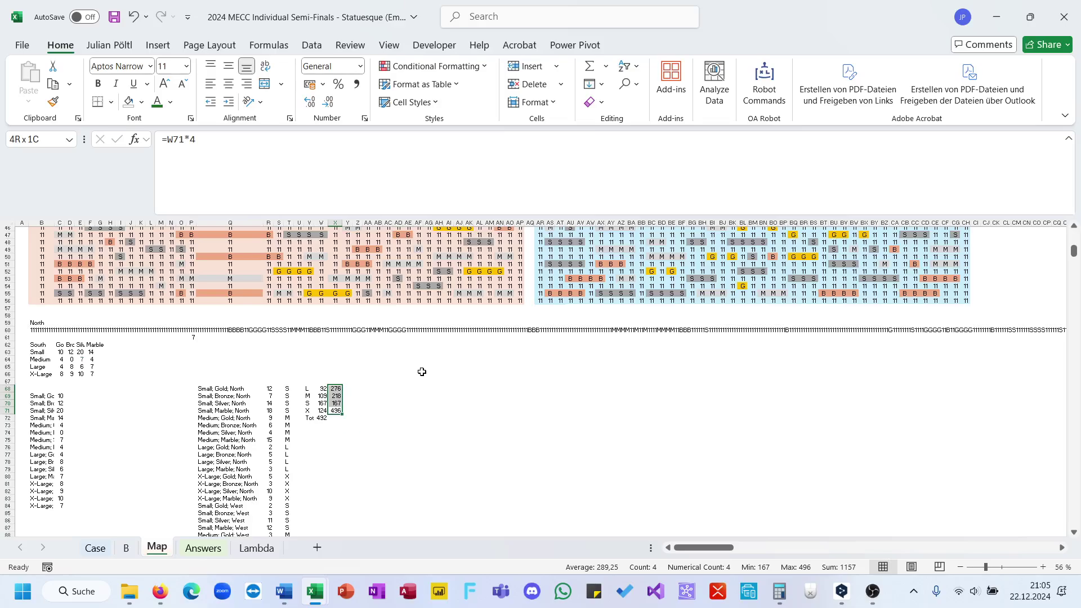
click(95, 548)
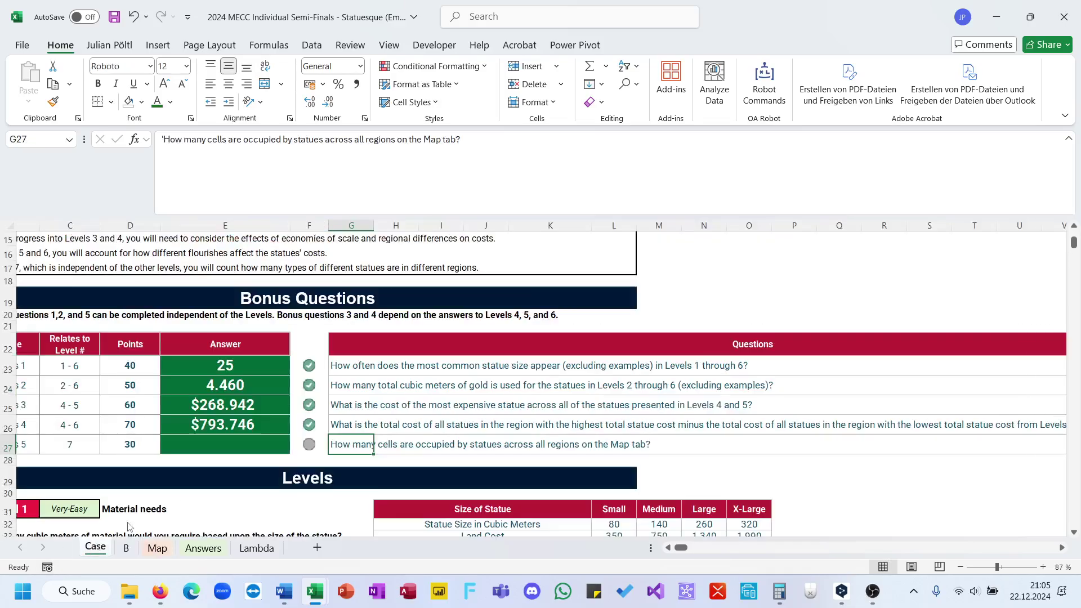
click(276, 445)
text(1157)
key(Return)
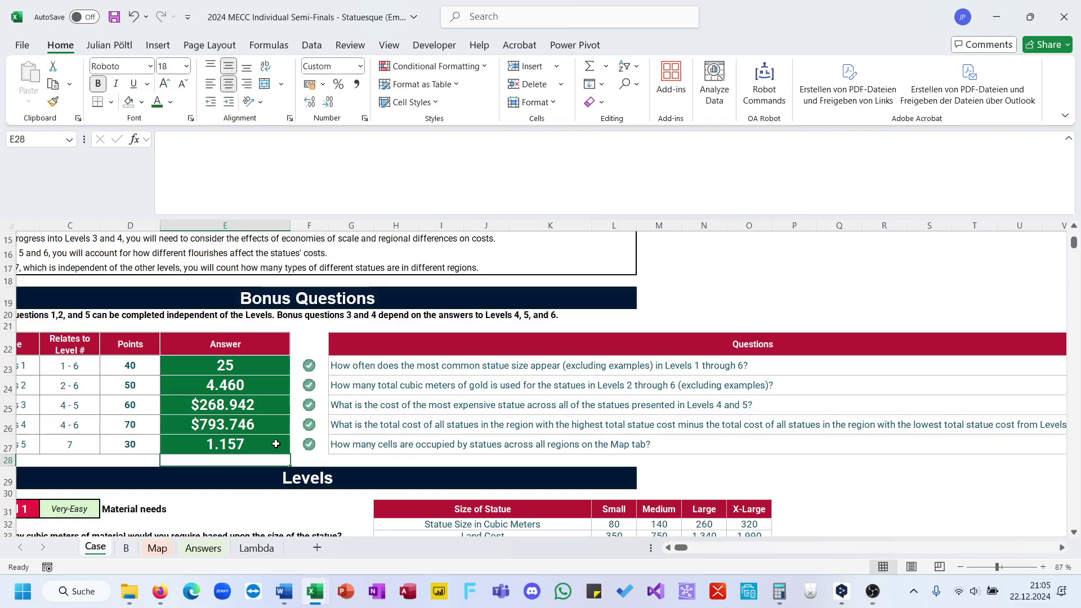
scroll(477, 382, down, 1)
scroll(477, 381, down, 20)
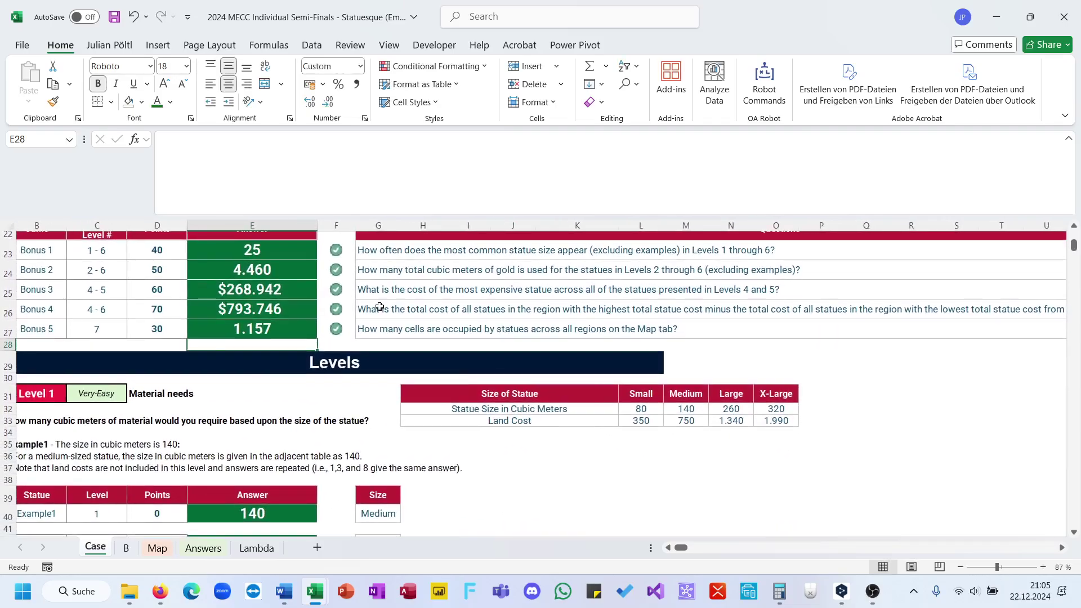
scroll(379, 307, down, 20)
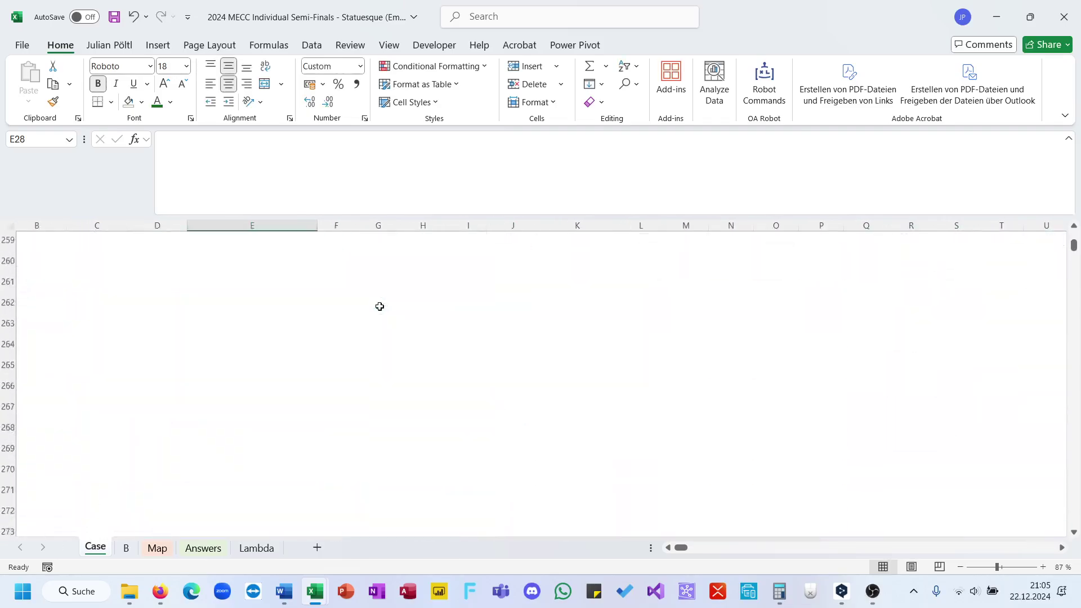
scroll(380, 307, up, 20)
scroll(380, 306, up, 20)
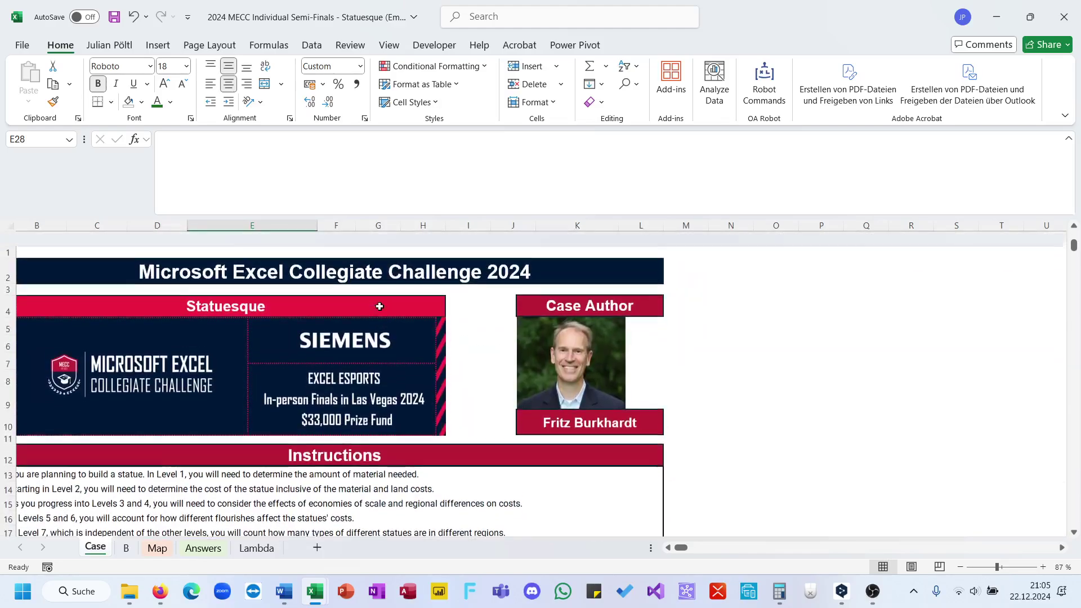
click(873, 591)
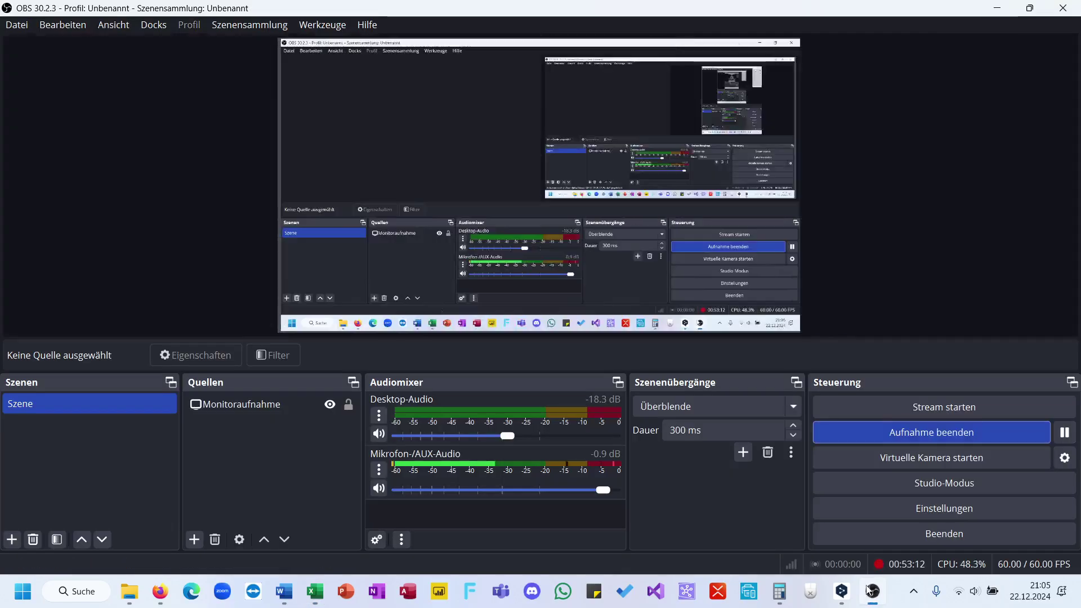
click(872, 591)
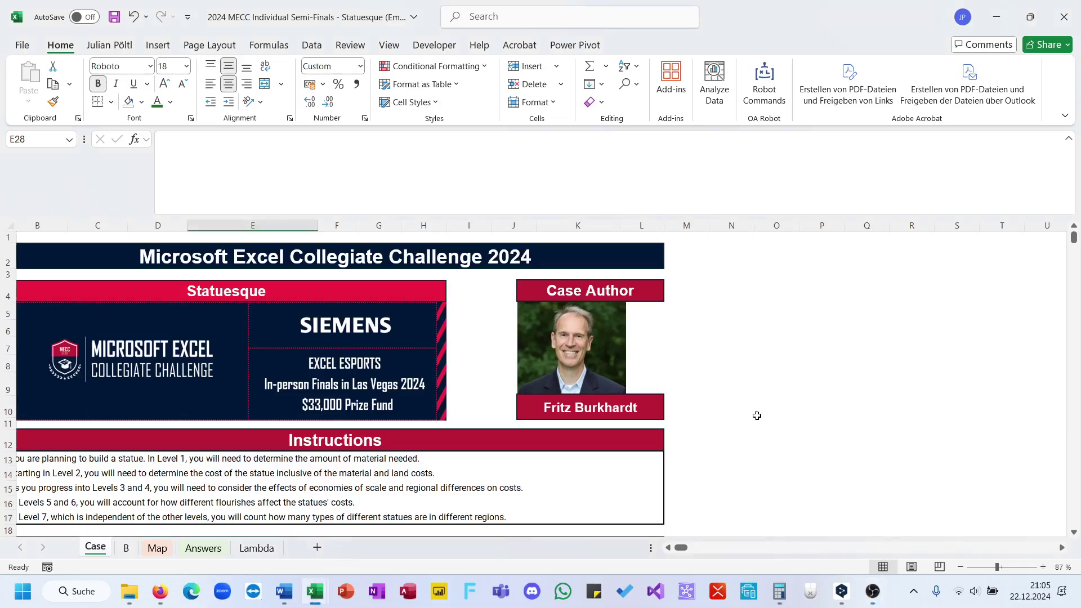
scroll(528, 350, left, 1)
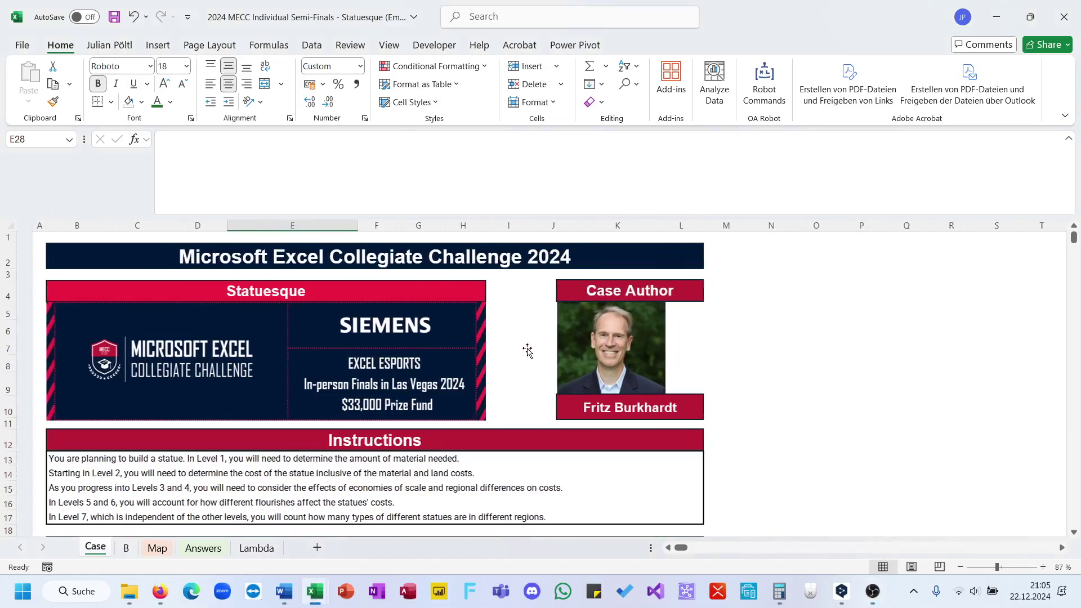
scroll(528, 350, down, 9)
click(344, 486)
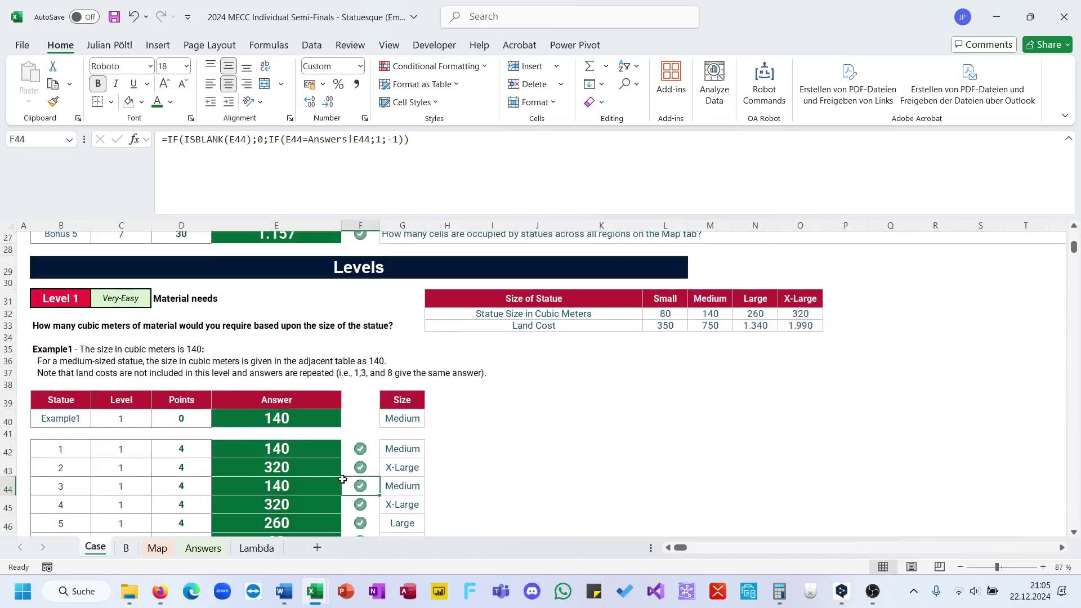
scroll(343, 483, up, 5)
scroll(343, 483, up, 2)
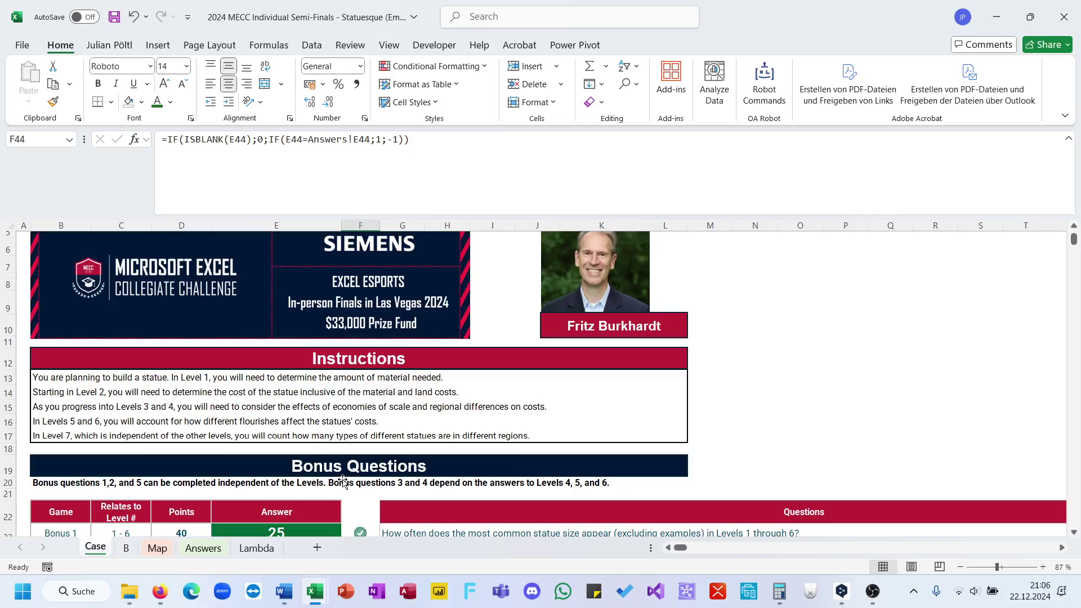
scroll(394, 370, up, 2)
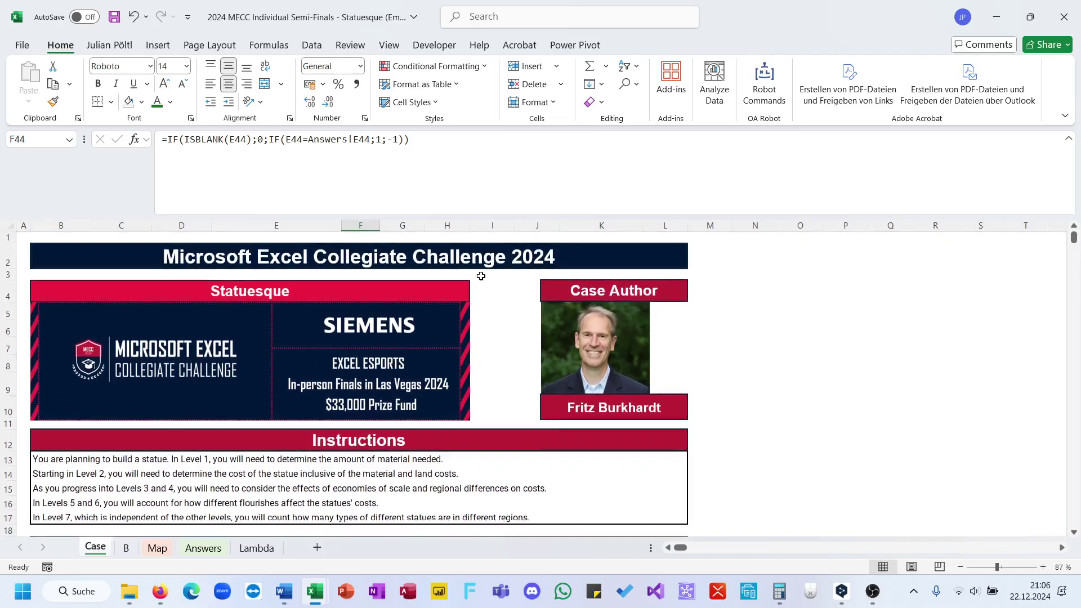
key(alt+Tab)
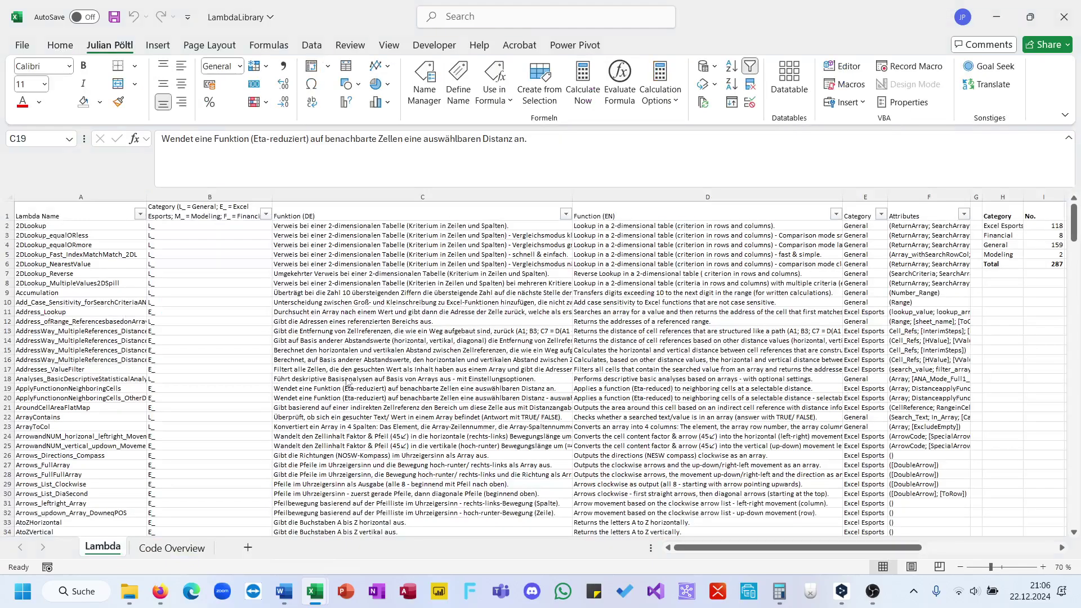
mouse_move(323, 589)
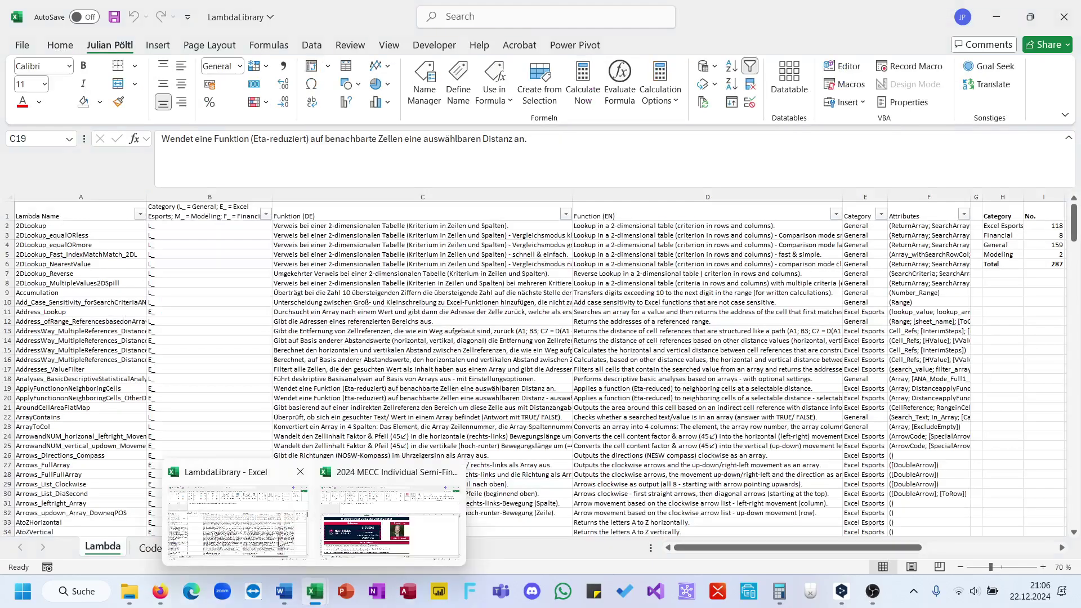
click(338, 515)
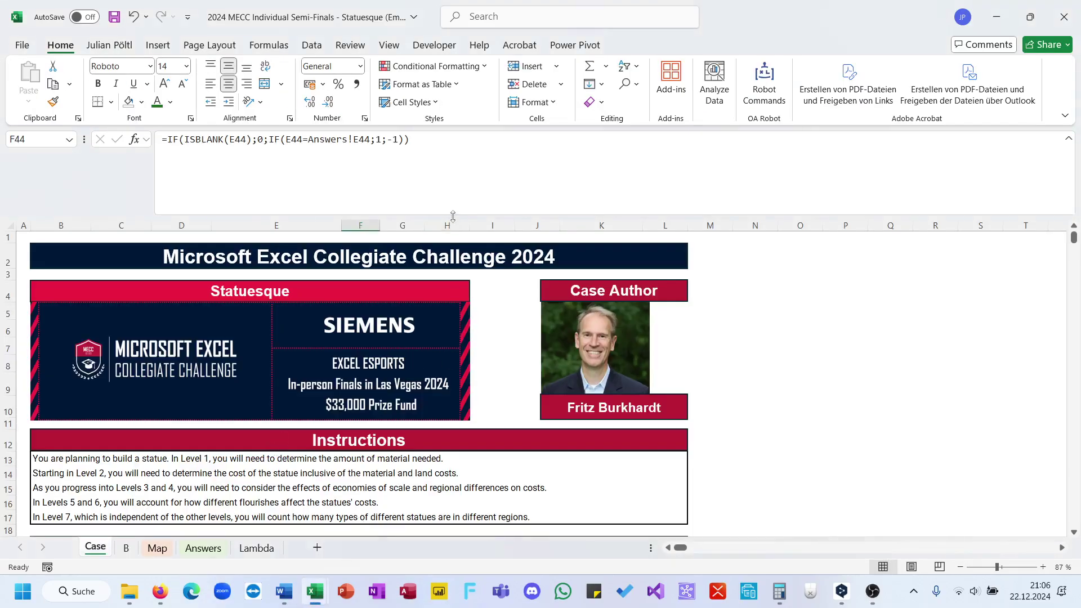
- Shrink the formula bar to a single line and return to the beginning of the Case sheet
drag(454, 216, 434, 156)
scroll(502, 316, up, 8)
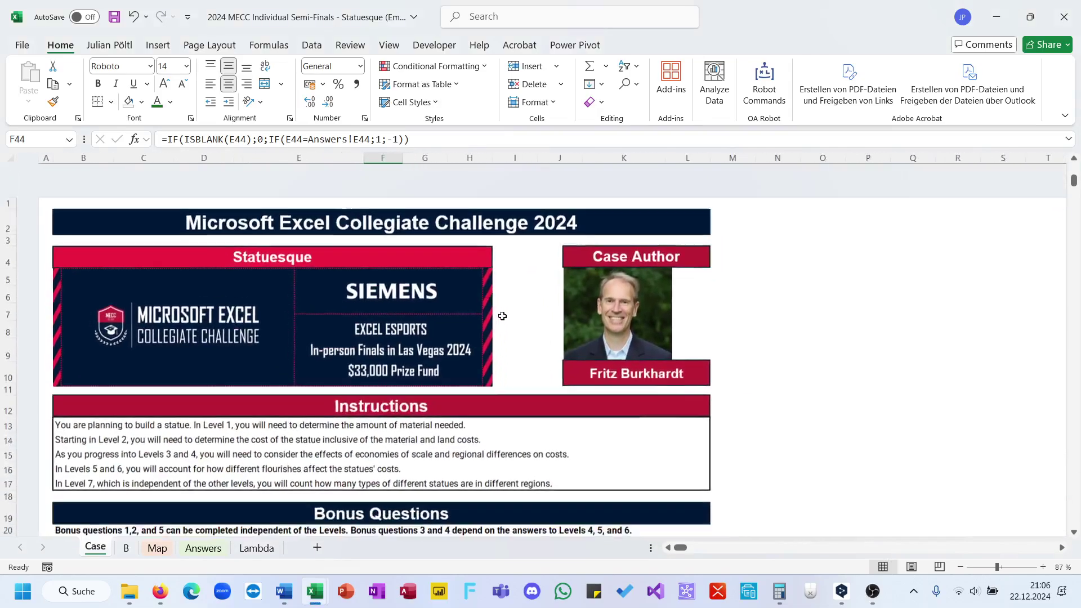
click(721, 309)
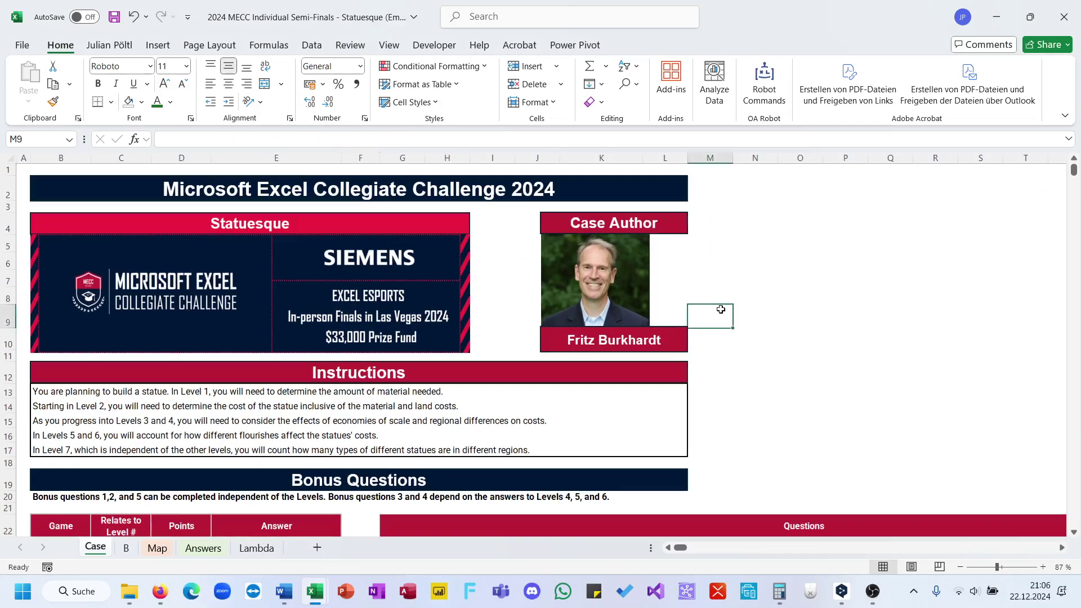
scroll(479, 346, down, 4)
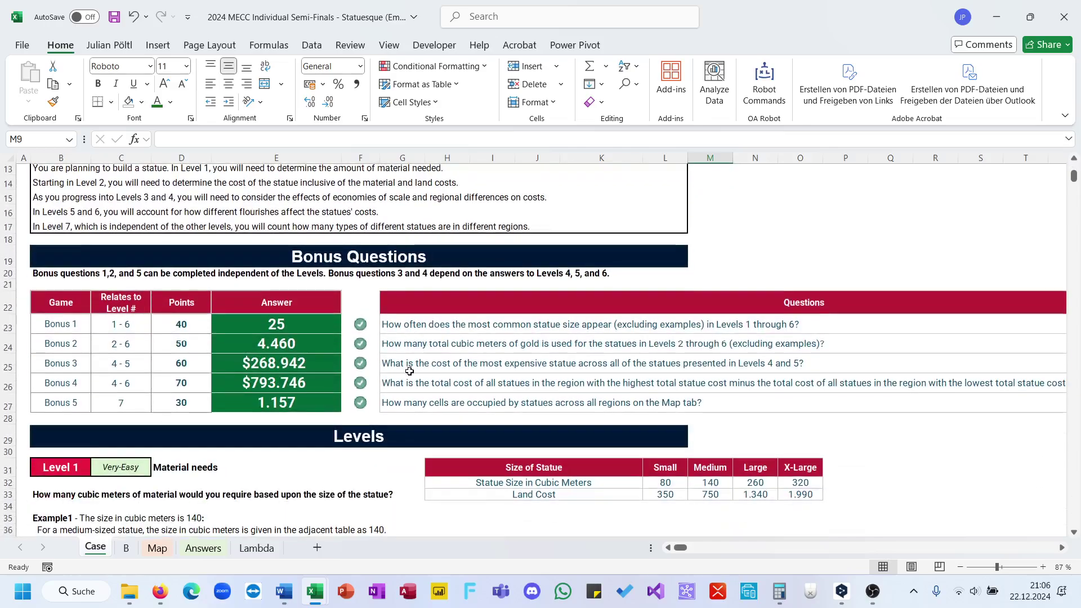
drag(187, 322, 189, 362)
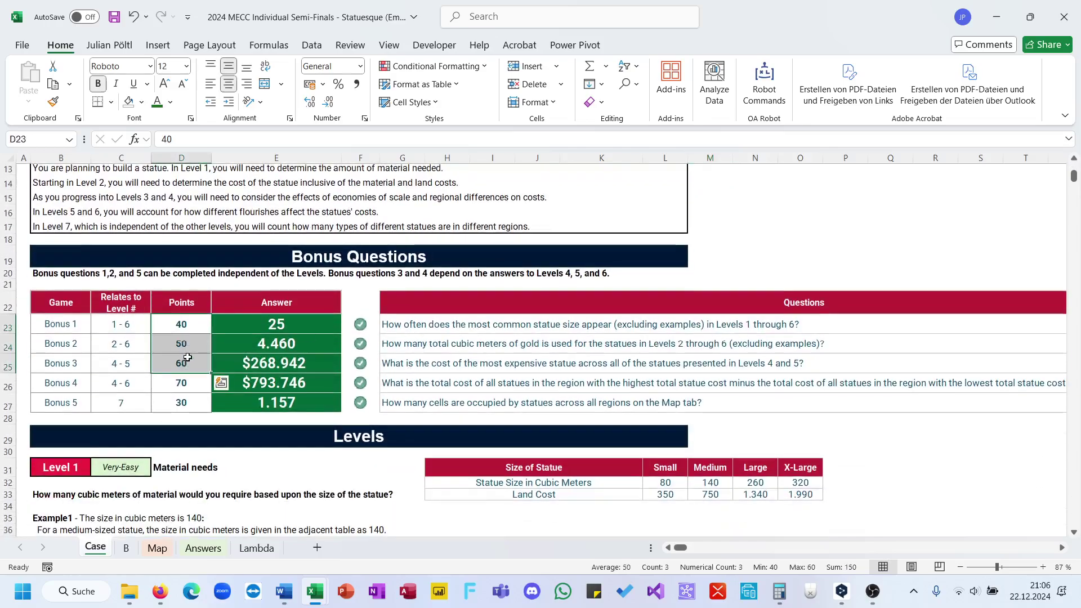
click(320, 417)
click(181, 418)
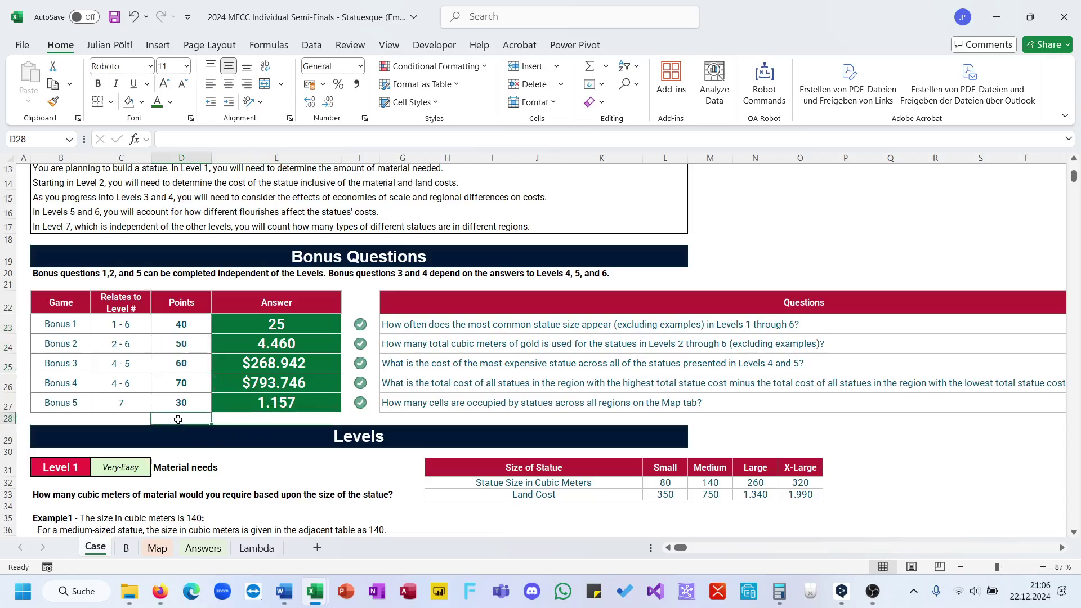
click(34, 402)
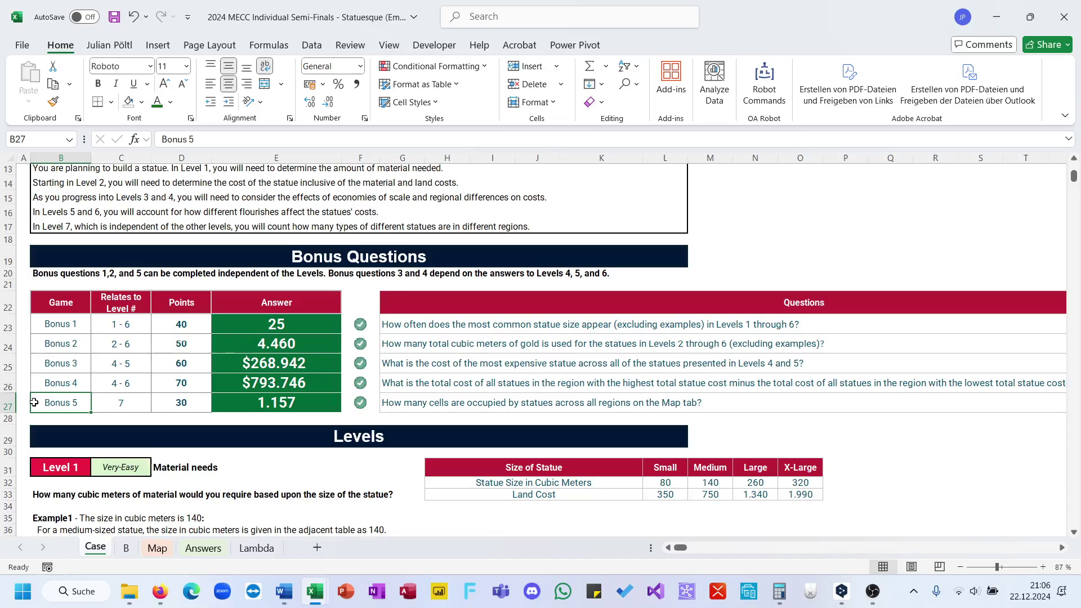
- Review the answers for Levels 1 to 4 on the Case sheet, including the formulas in E46 and E66, and return to the sheet's beginning
scroll(207, 370, down, 5)
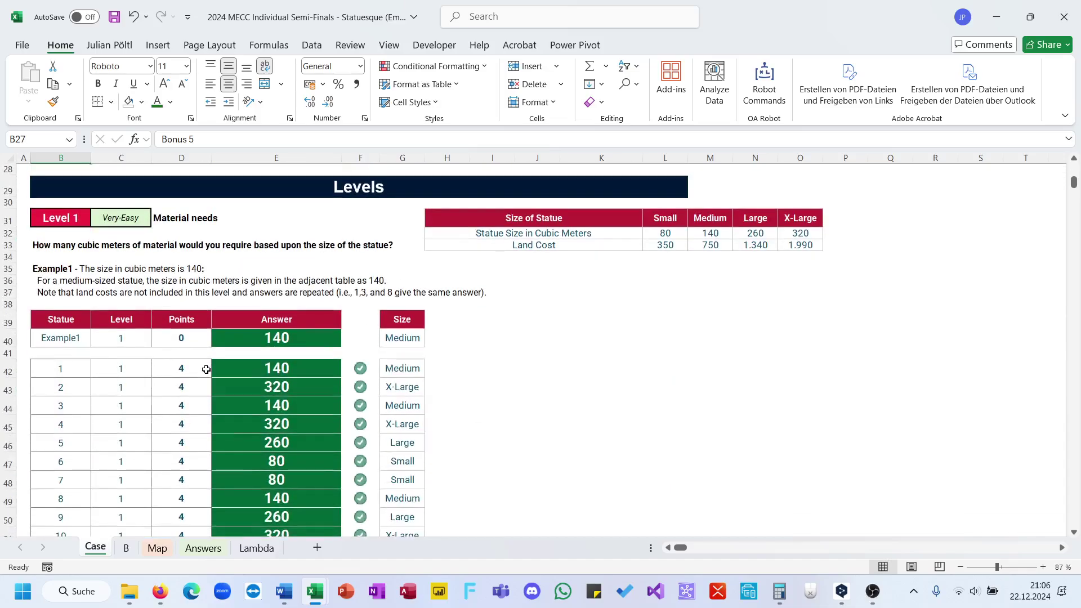
click(259, 377)
scroll(300, 414, down, 7)
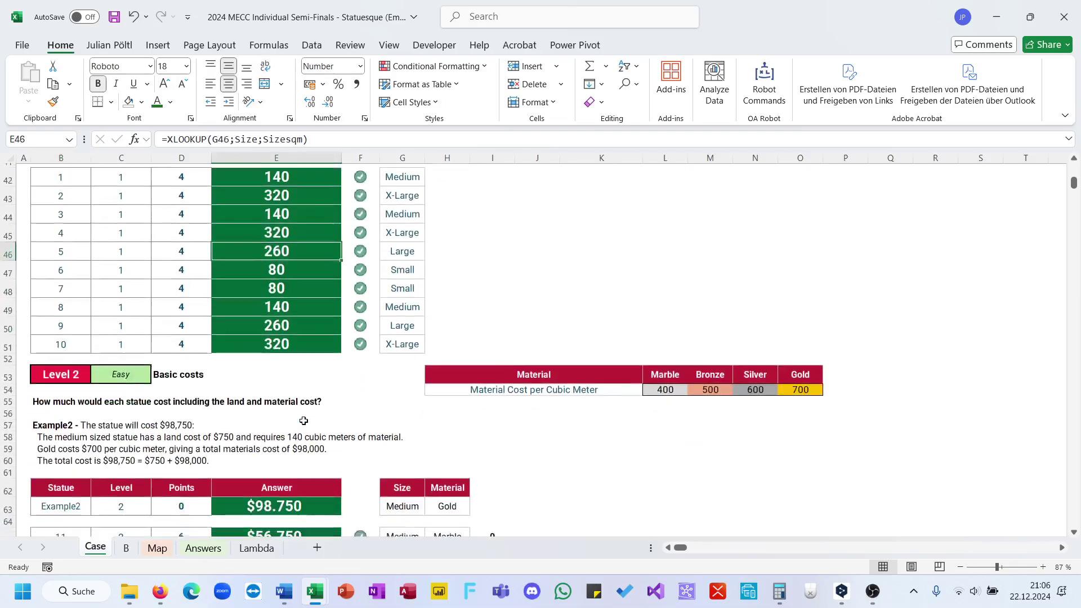
click(282, 396)
scroll(282, 396, down, 12)
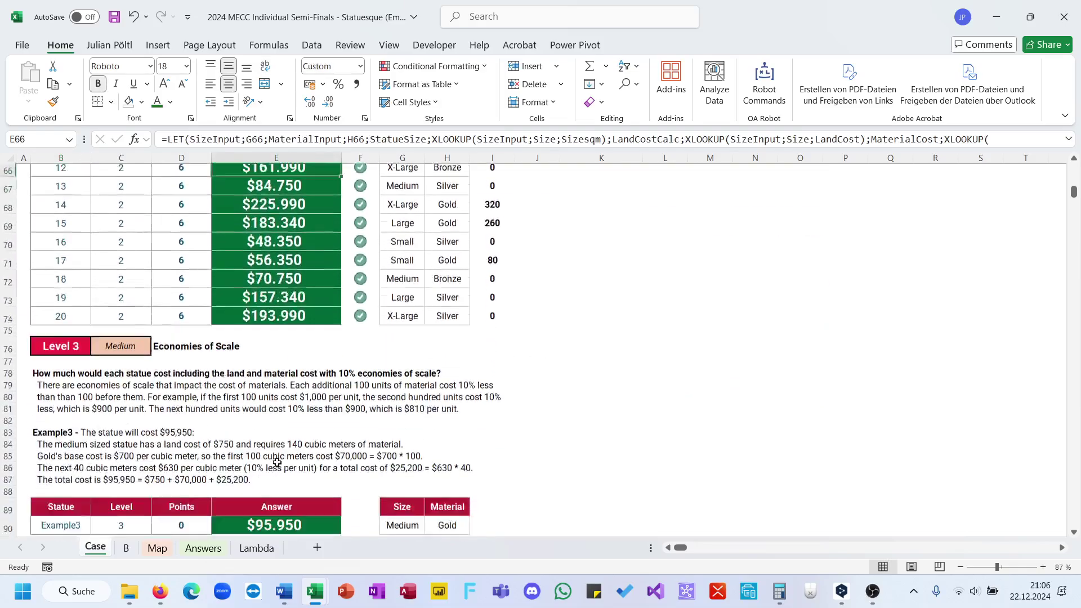
scroll(277, 462, down, 8)
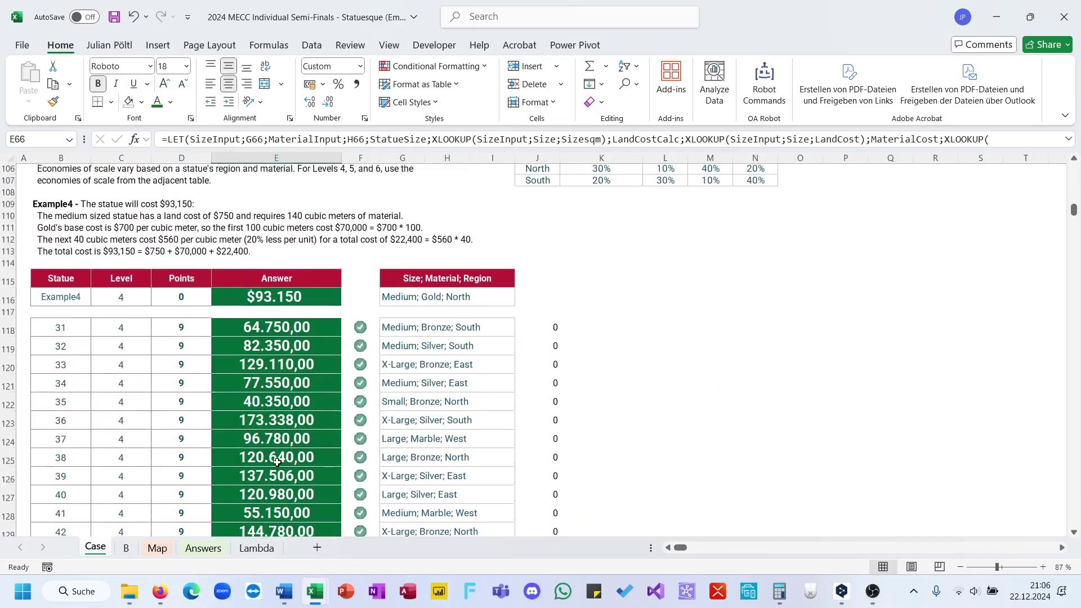
scroll(277, 463, up, 20)
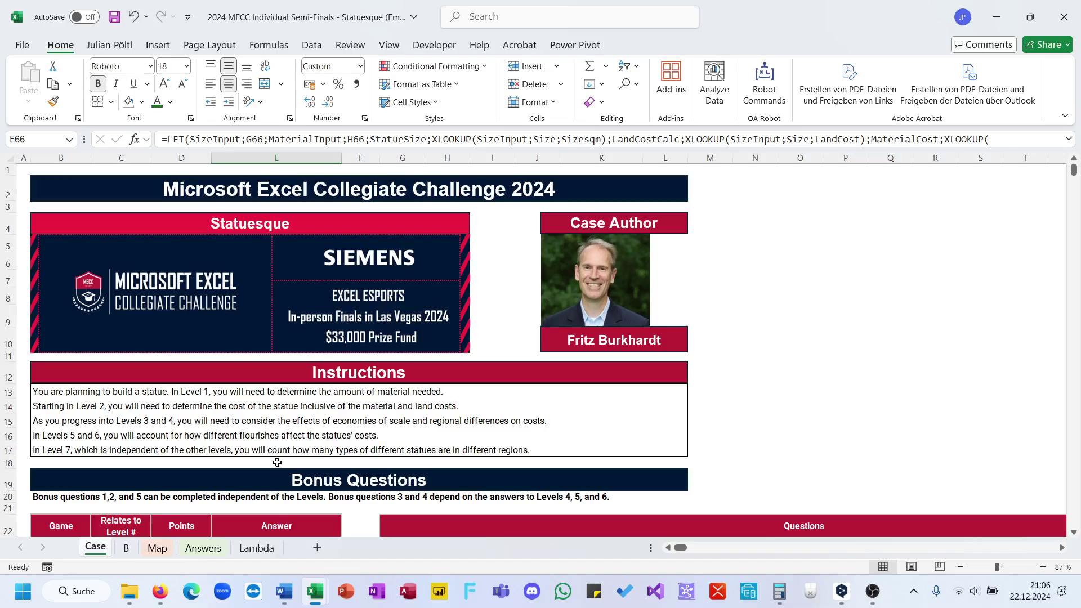
scroll(468, 350, up, 1)
click(875, 597)
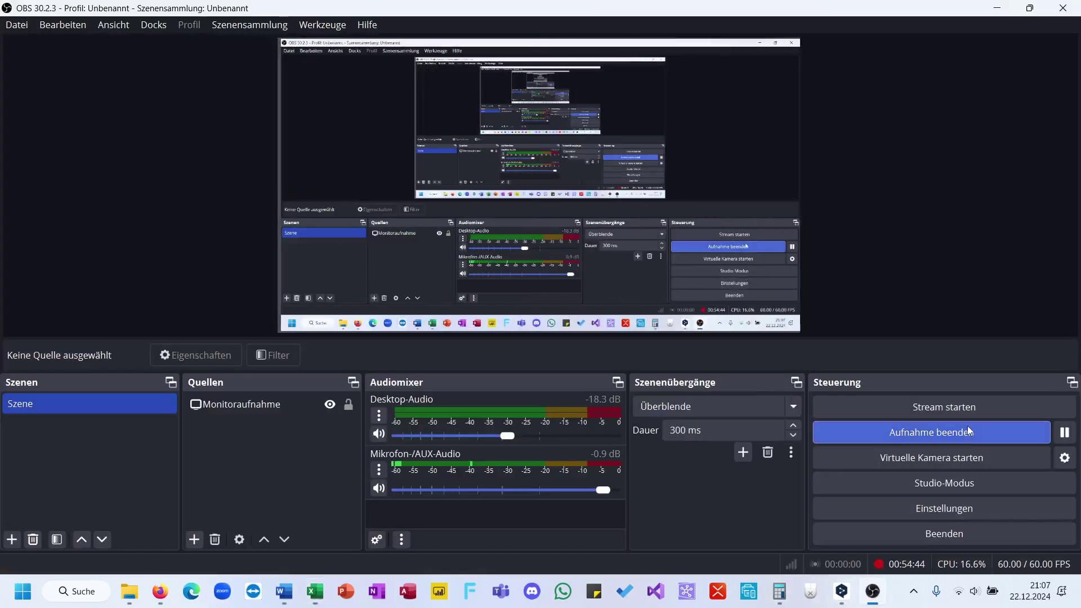